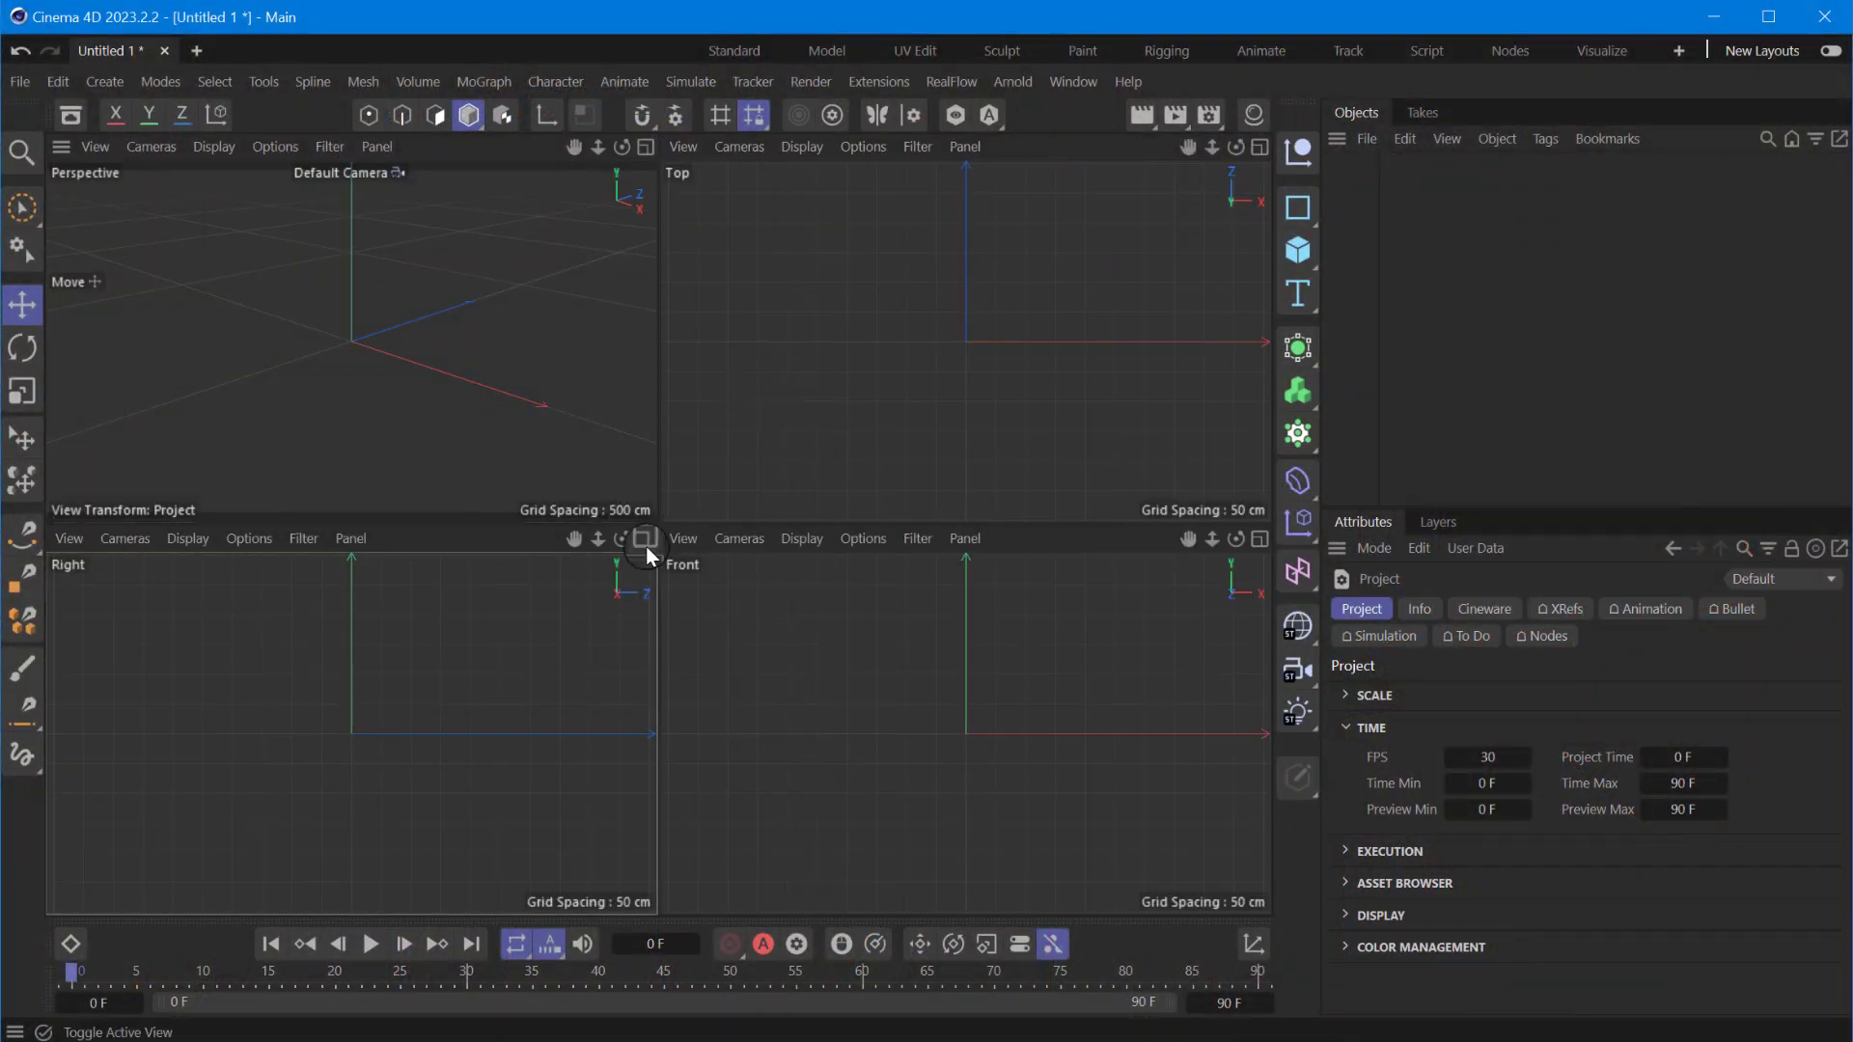
# - Maximize the Right viewport so it fills the whole view area
pyautogui.click(646, 540)
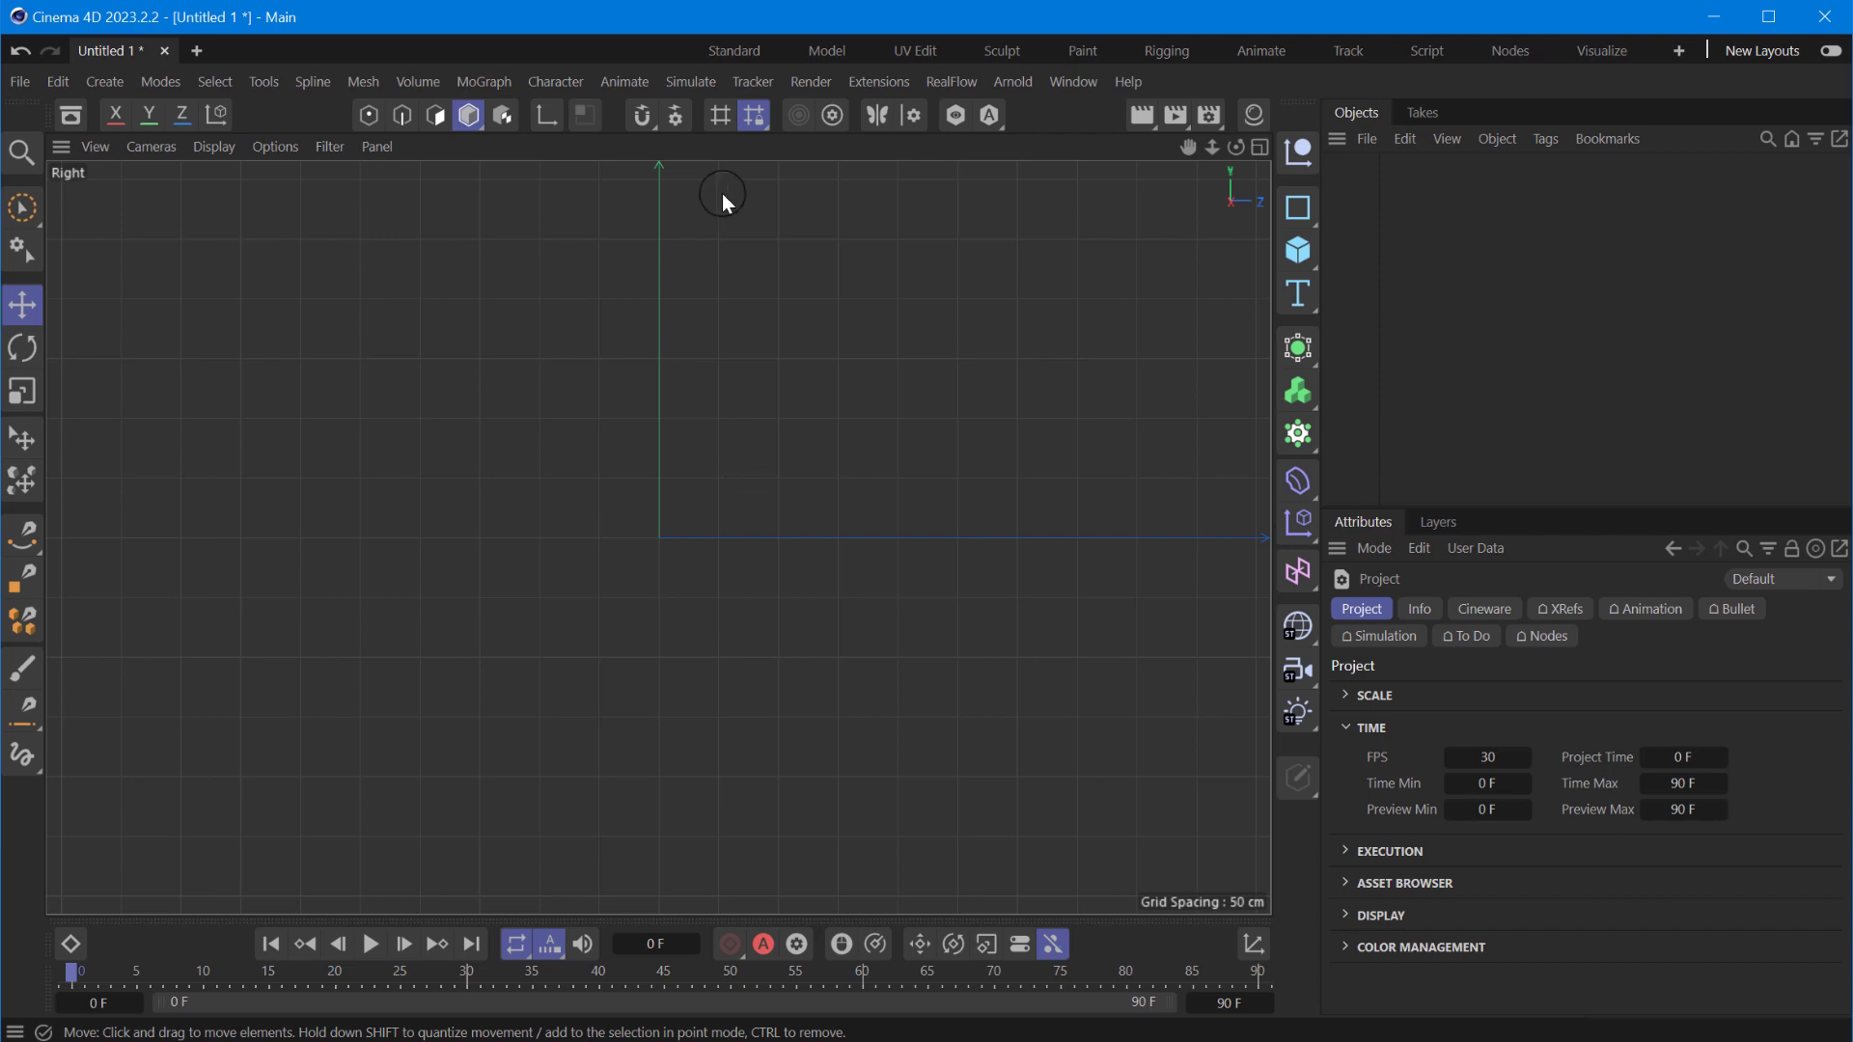
# - Add a 400 × 400 cm Rectangle spline and switch to Points mode
pyautogui.click(1298, 209)
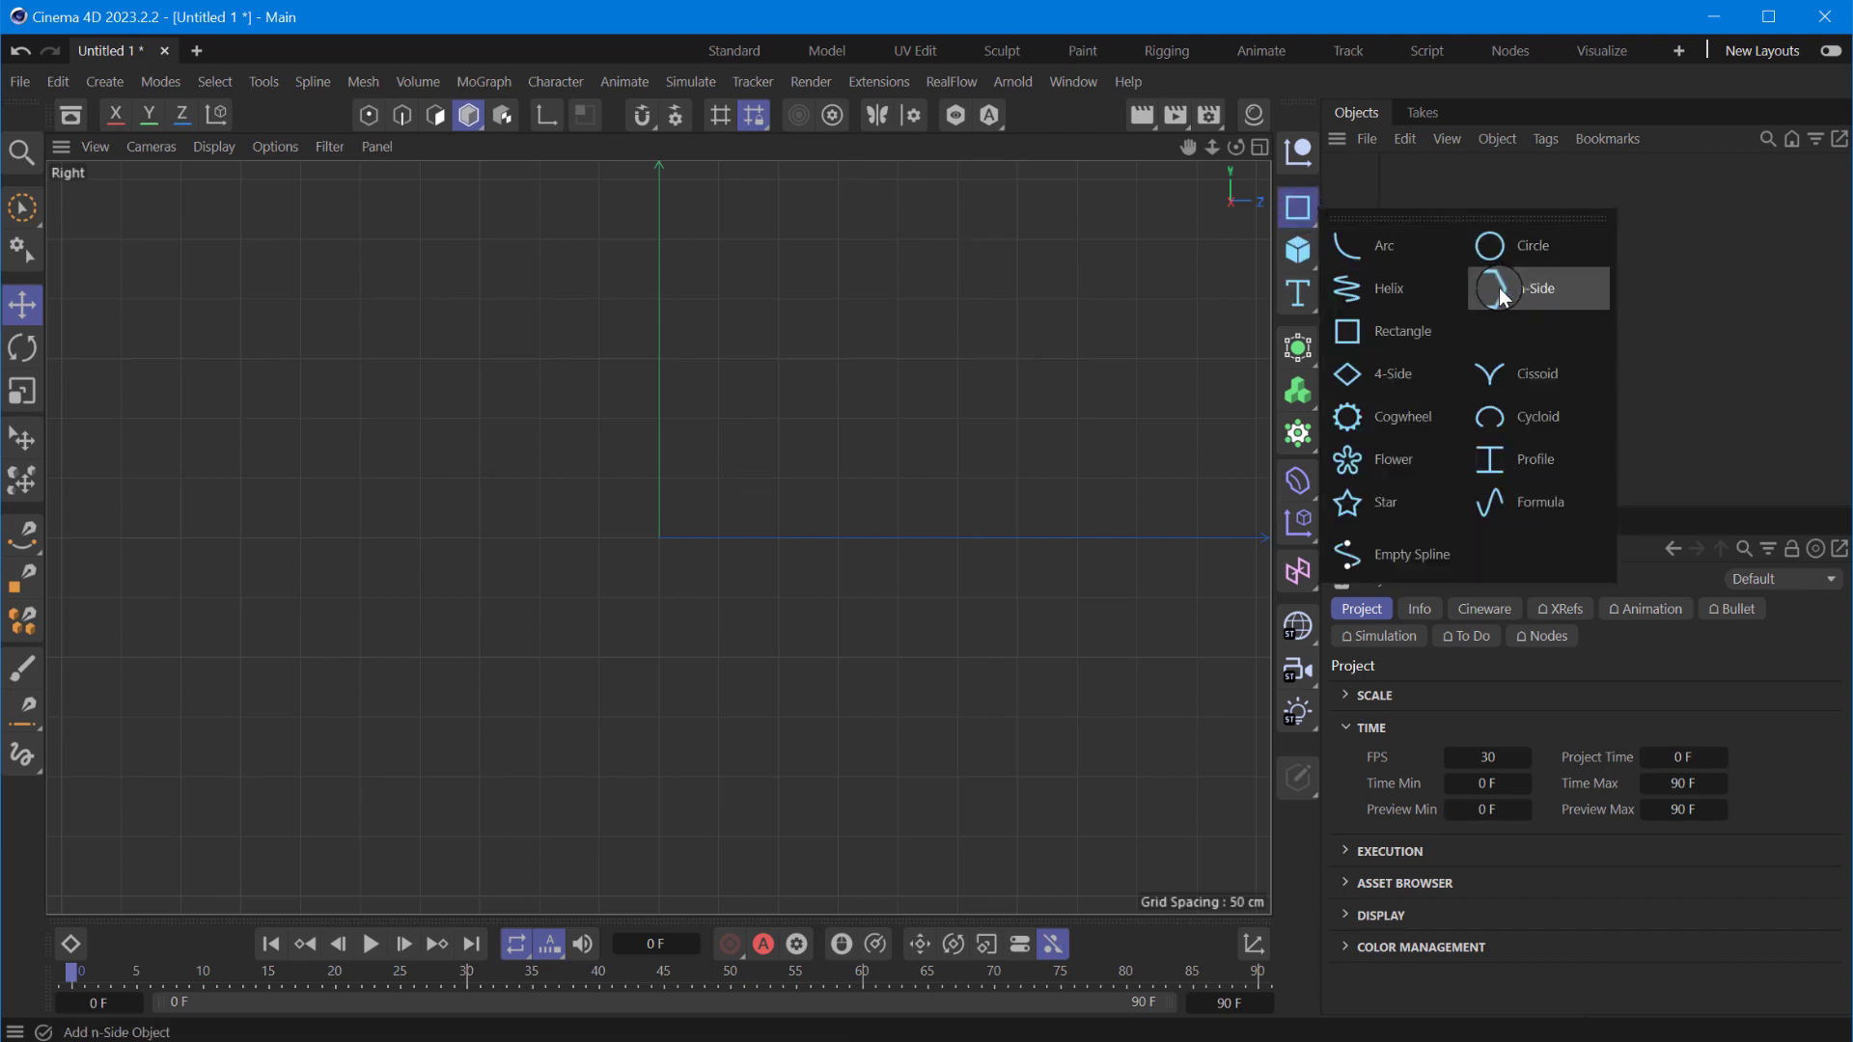
pyautogui.click(1391, 331)
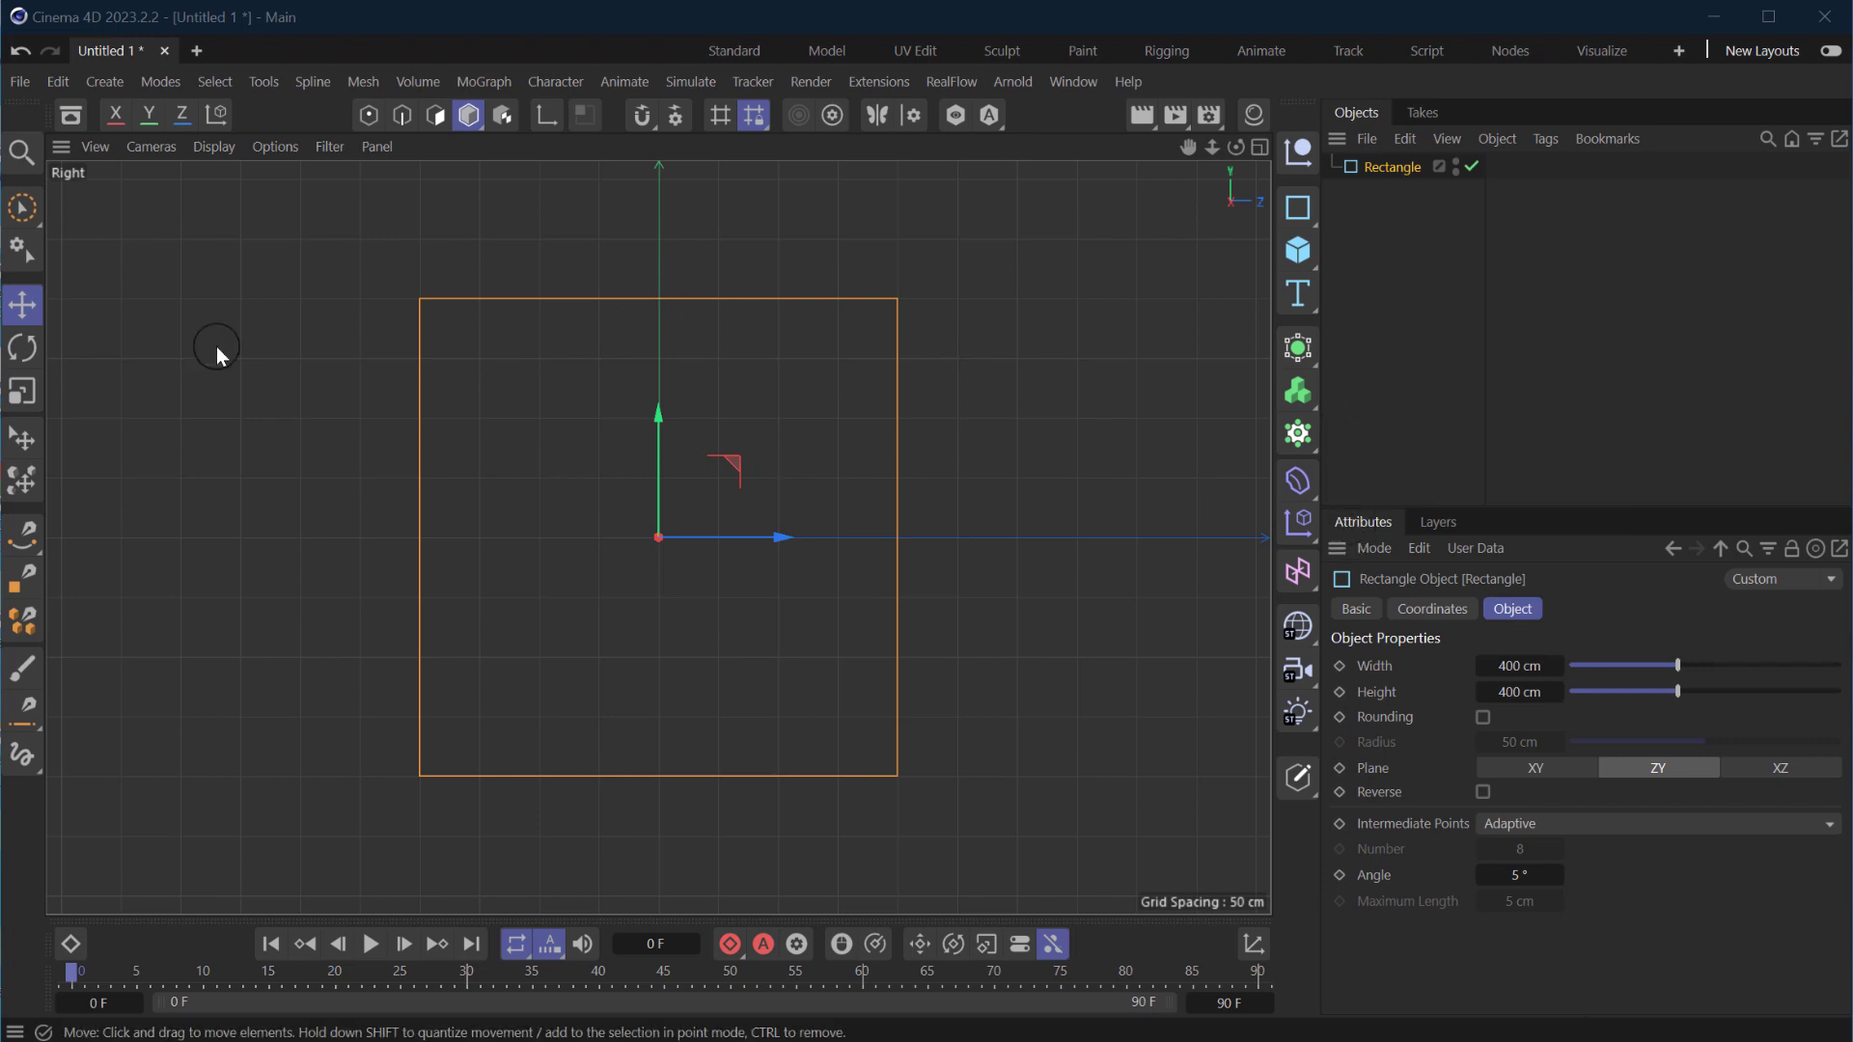
pyautogui.click(369, 116)
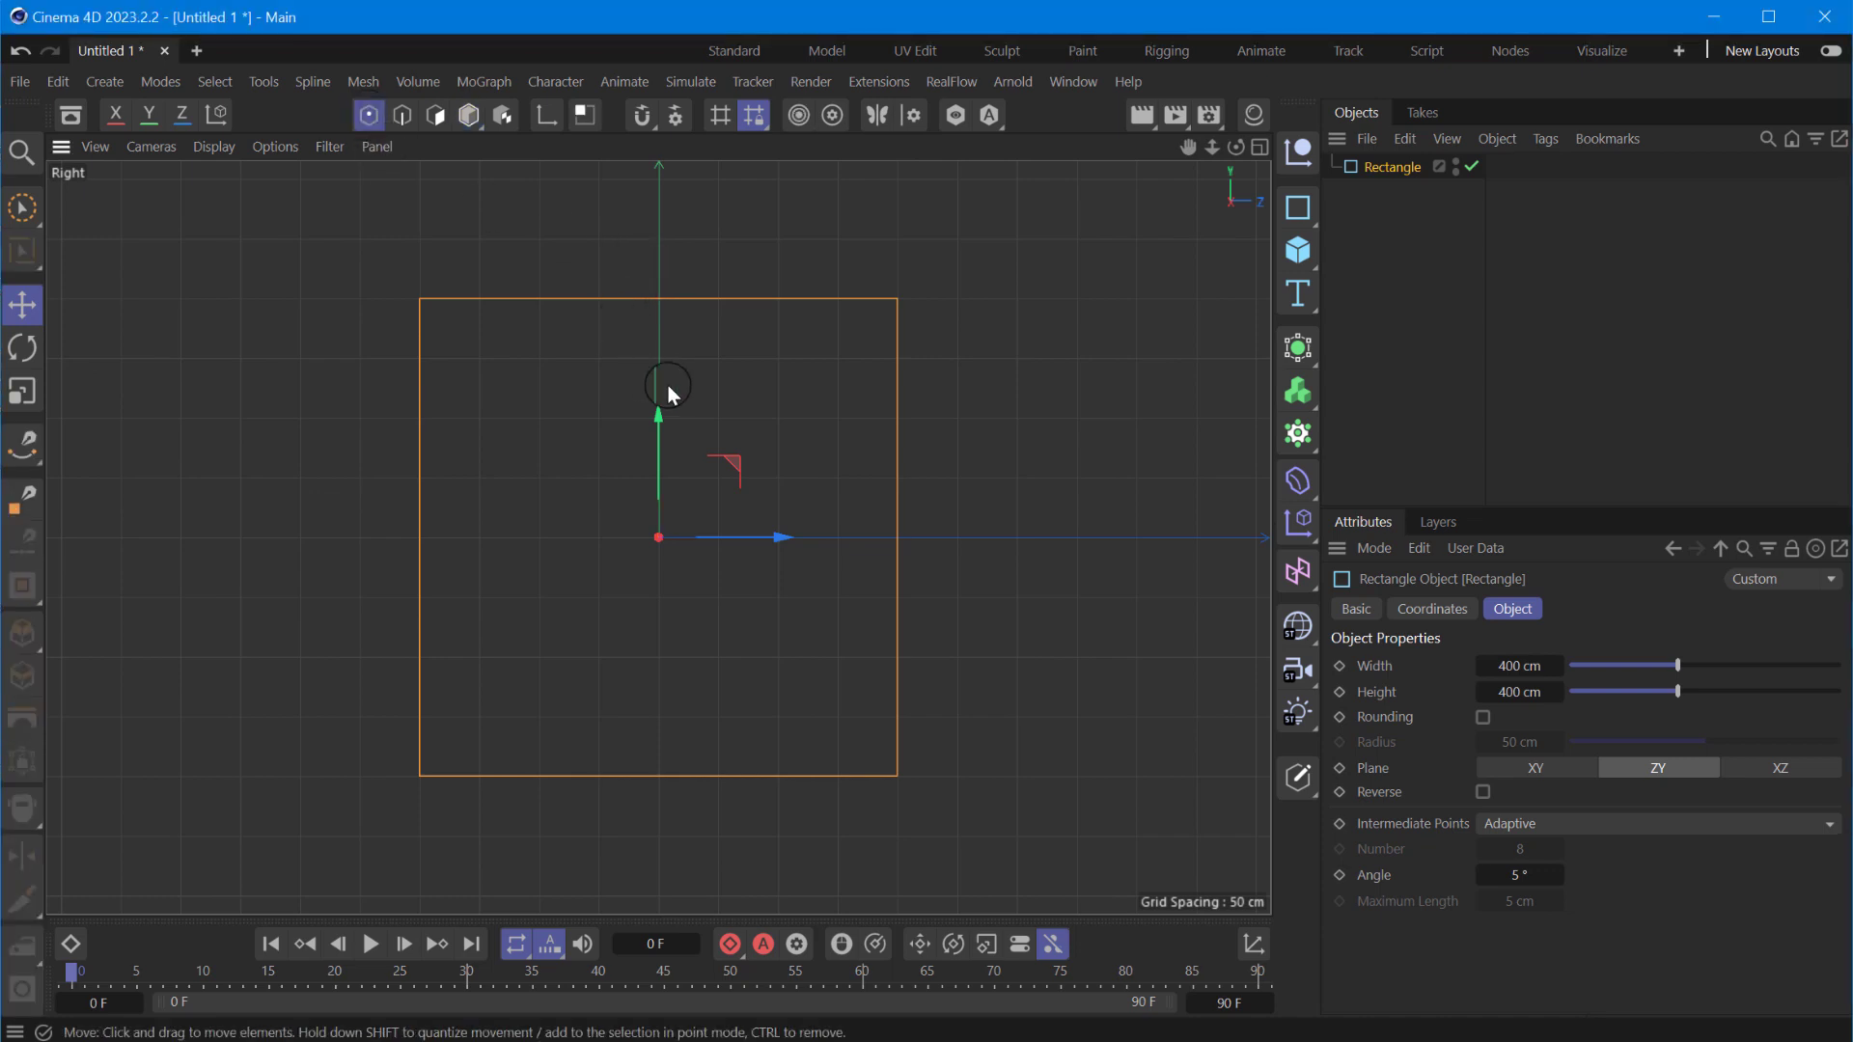
# - Make the Rectangle an editable spline with C
pyautogui.click(23, 444)
pyautogui.click(1382, 165)
pyautogui.press('c')
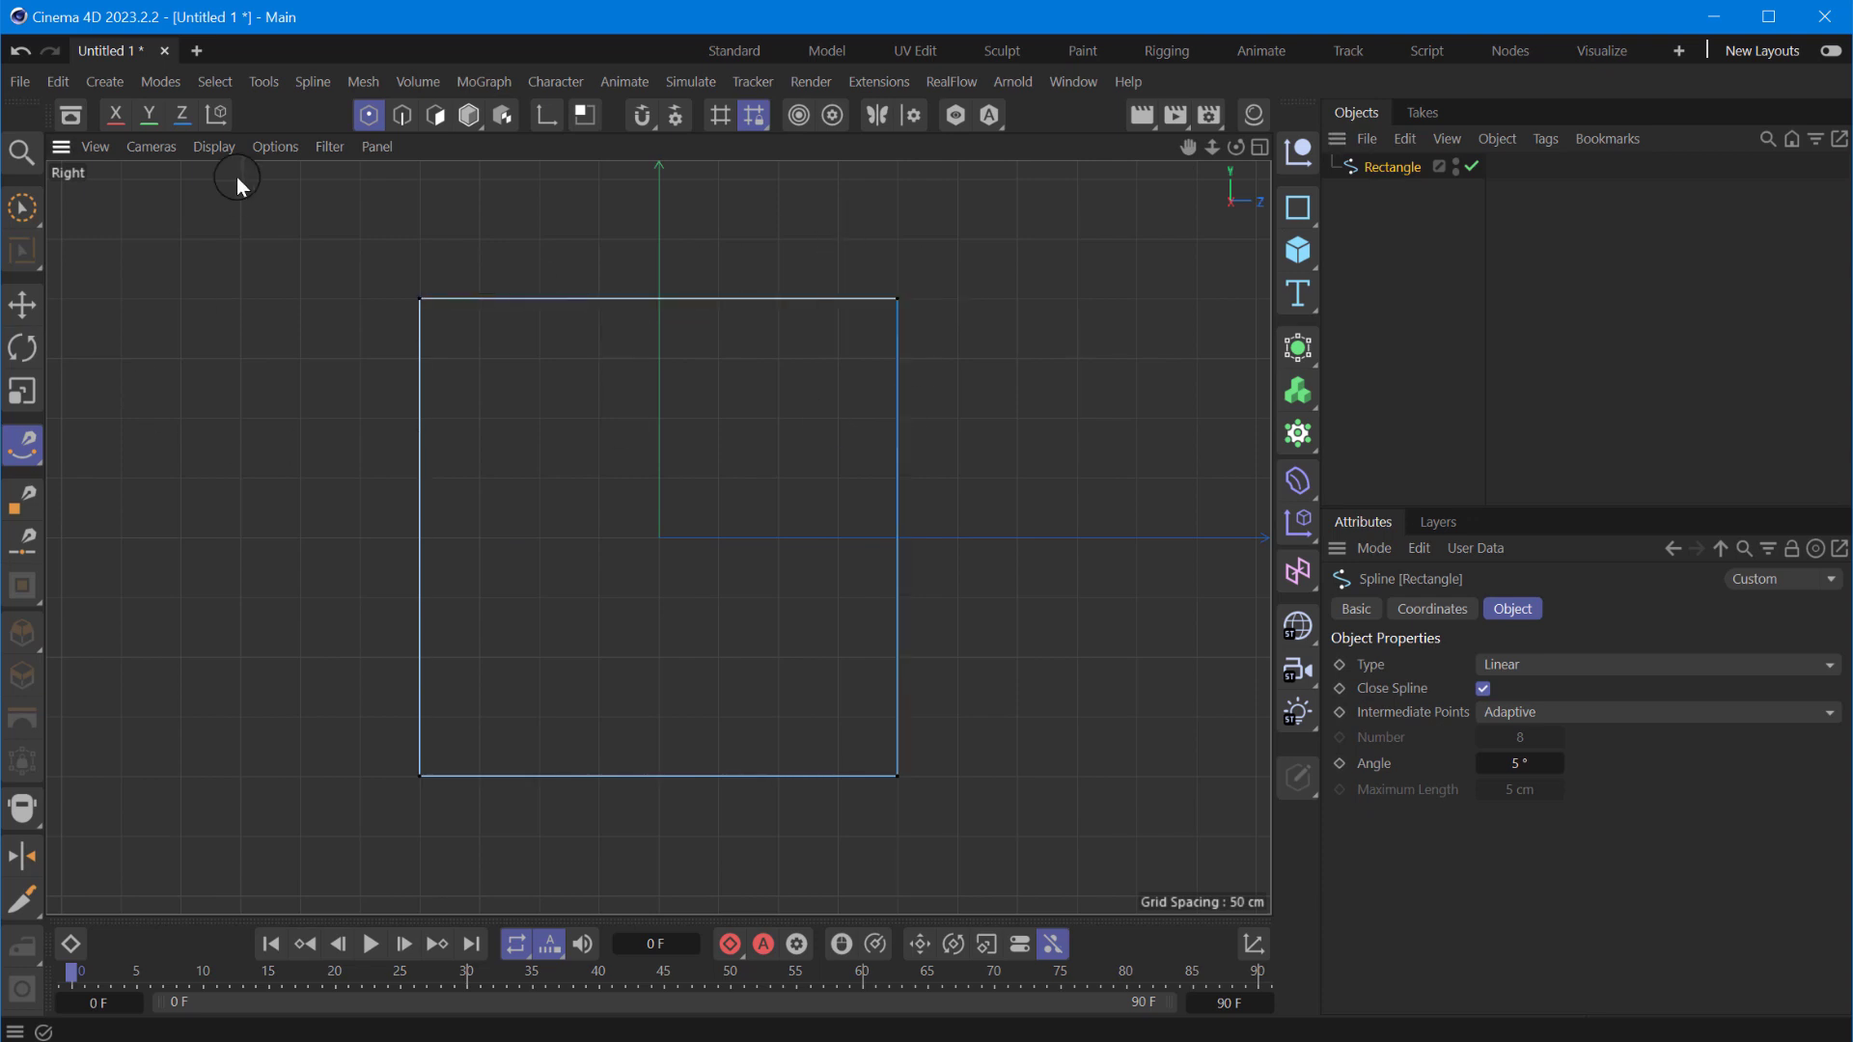
pyautogui.moveTo(895, 300)
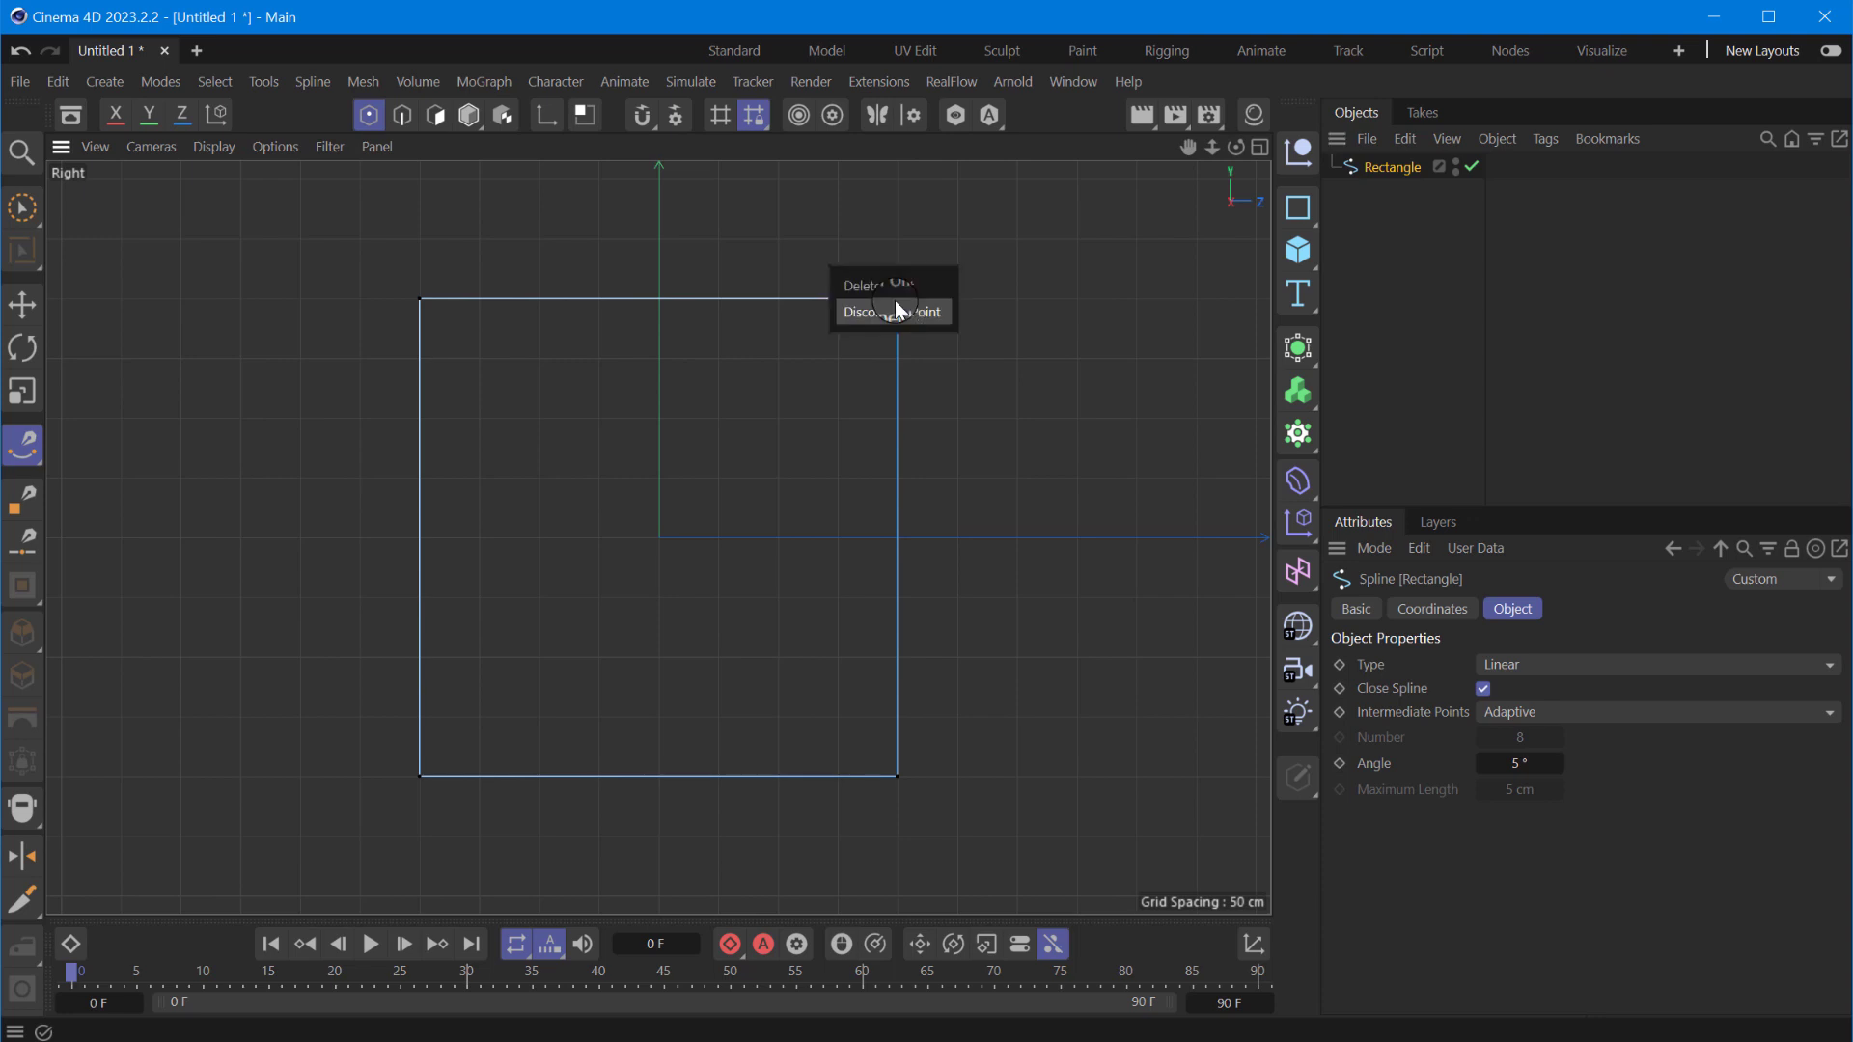
# - Line Cut vertically through the rectangle's centre, adding top and bottom midpoints
pyautogui.click(22, 304)
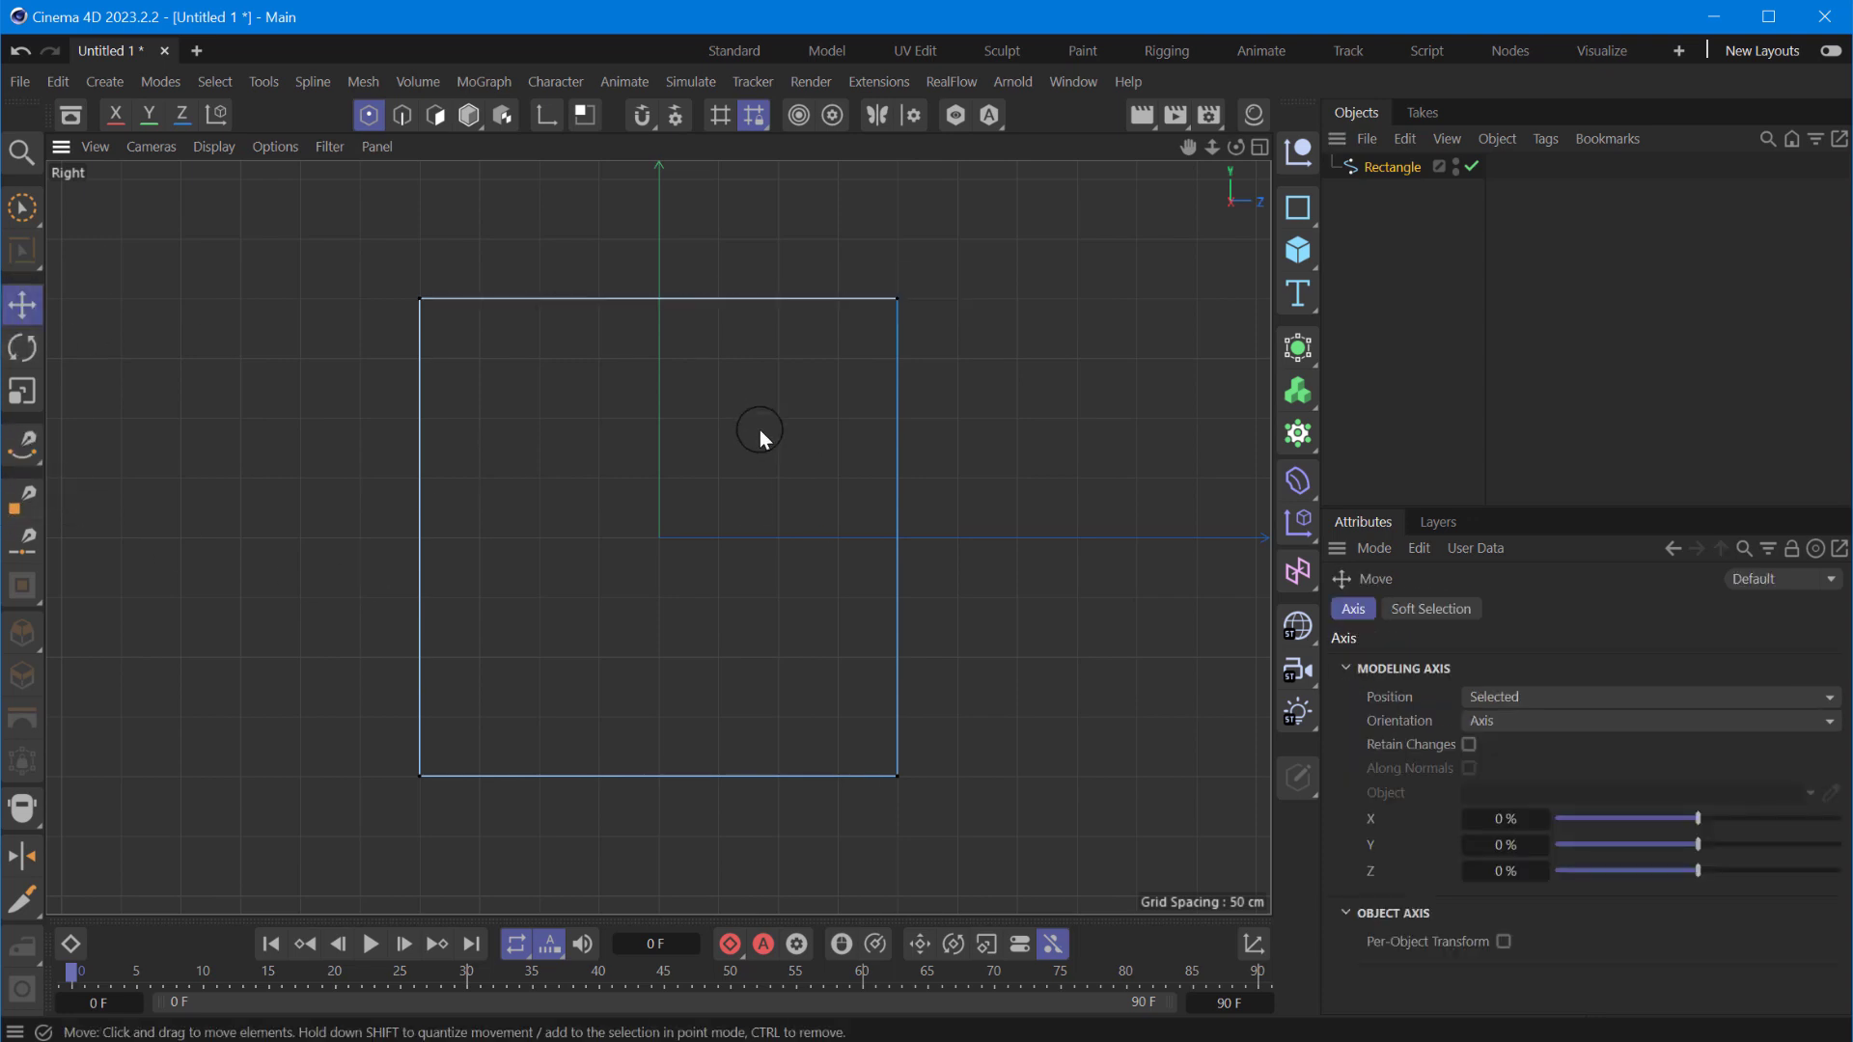
pyautogui.rightClick(761, 430)
pyautogui.click(822, 925)
pyautogui.moveTo(659, 240); pyautogui.dragTo(659, 843)
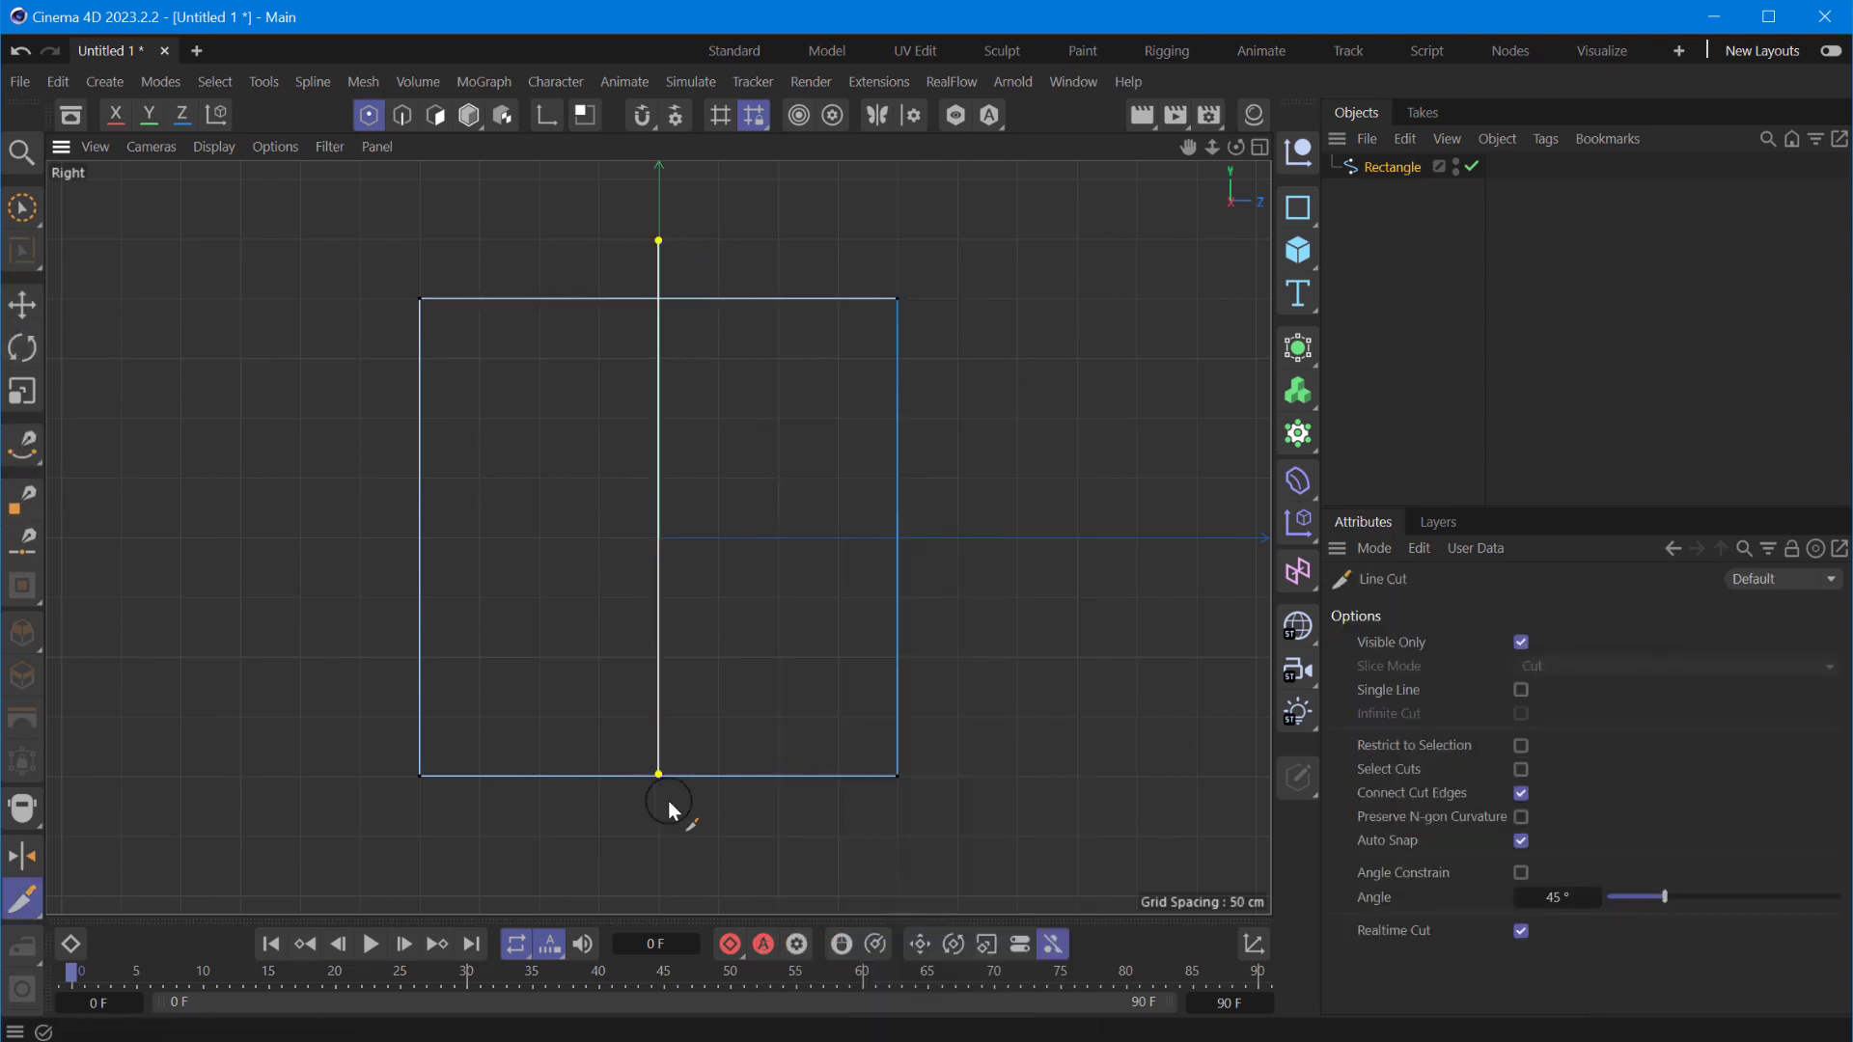
pyautogui.press('Escape')
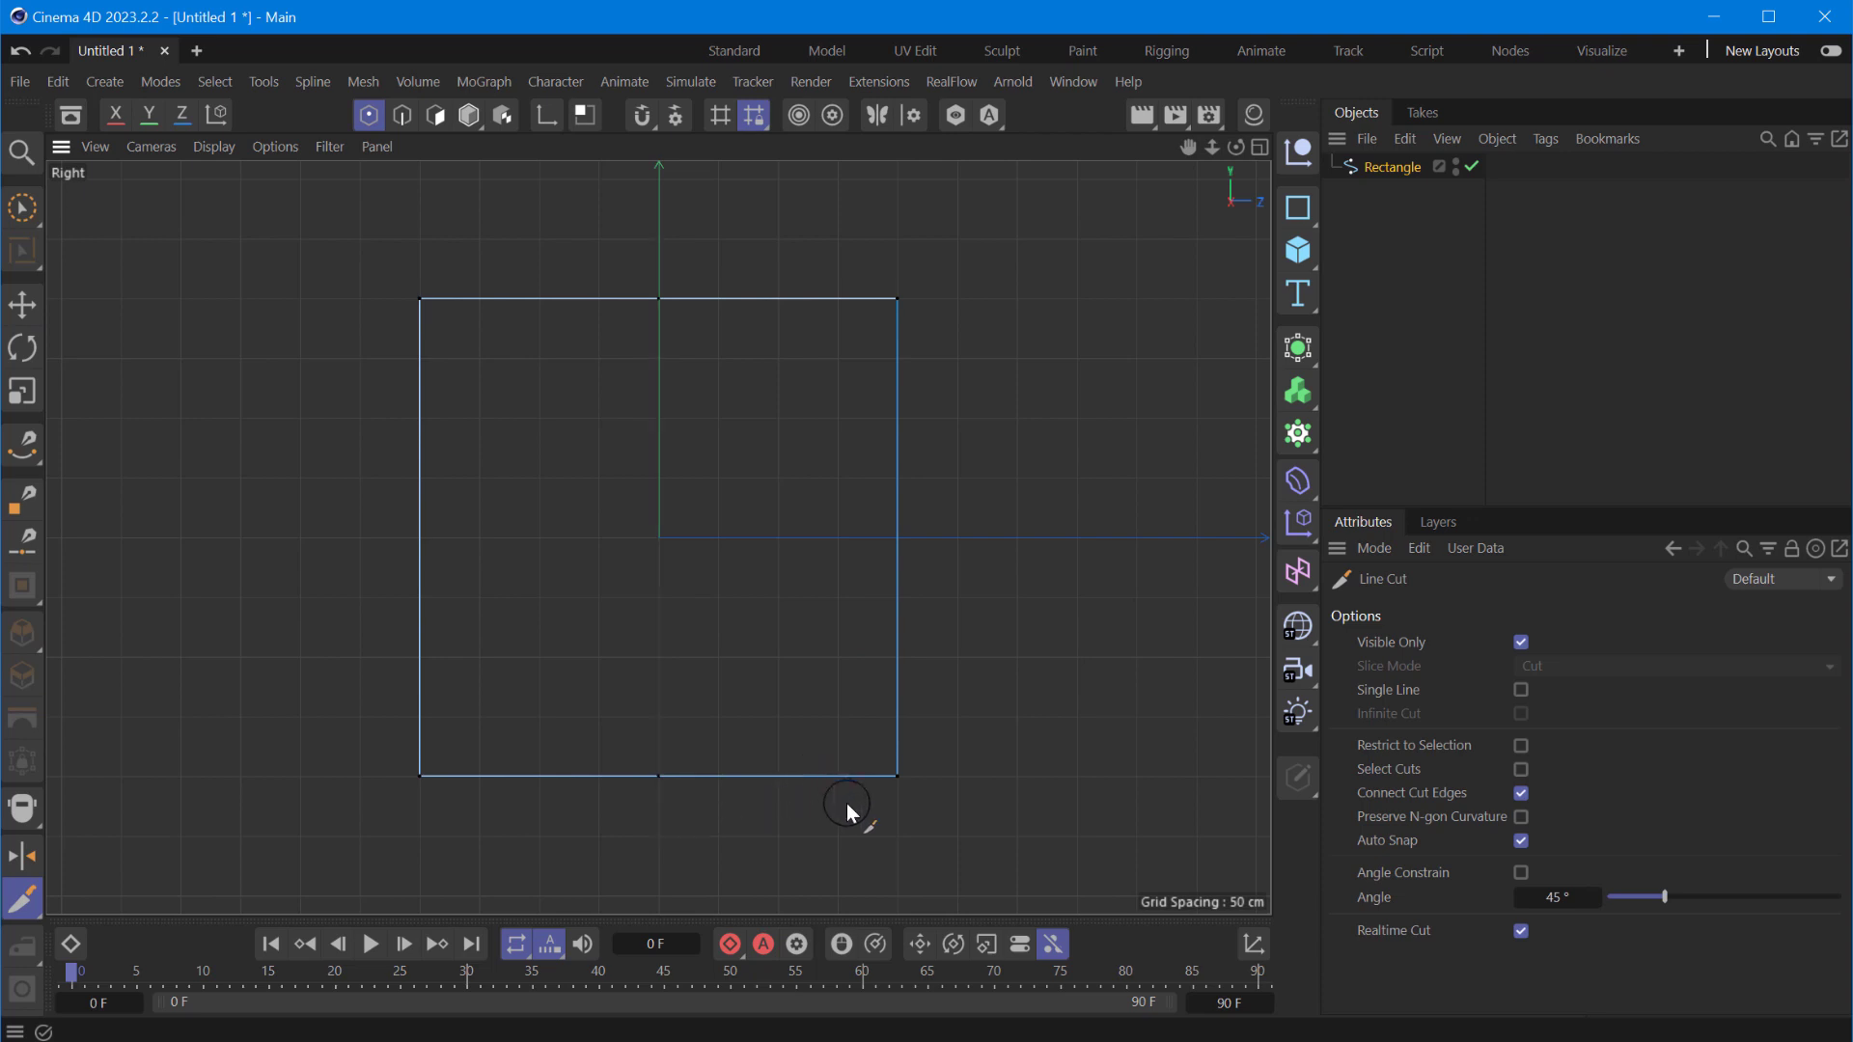
pyautogui.scroll(-3, 826, 536)
pyautogui.scroll(-2, 826, 537)
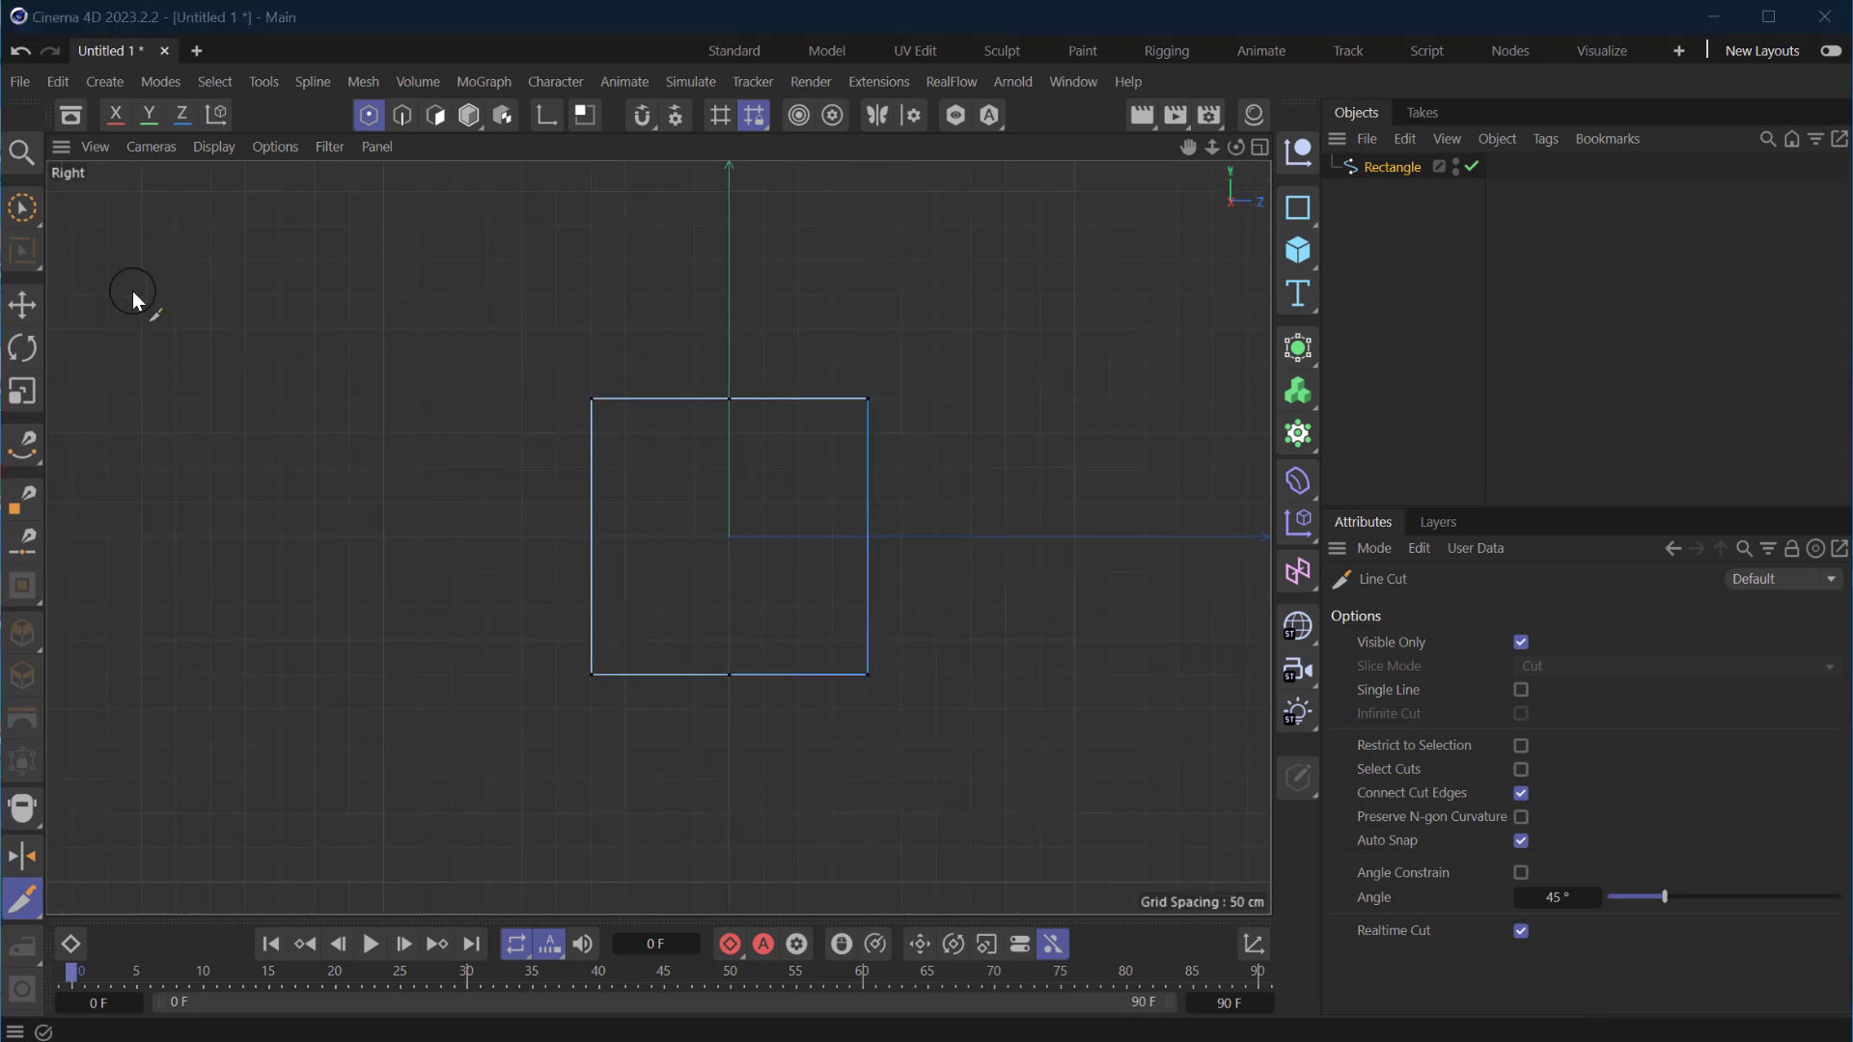
pyautogui.click(21, 207)
# - Raise the top midpoint into a peak, pull the bottom midpoint down, lift both lower corners
pyautogui.click(141, 245)
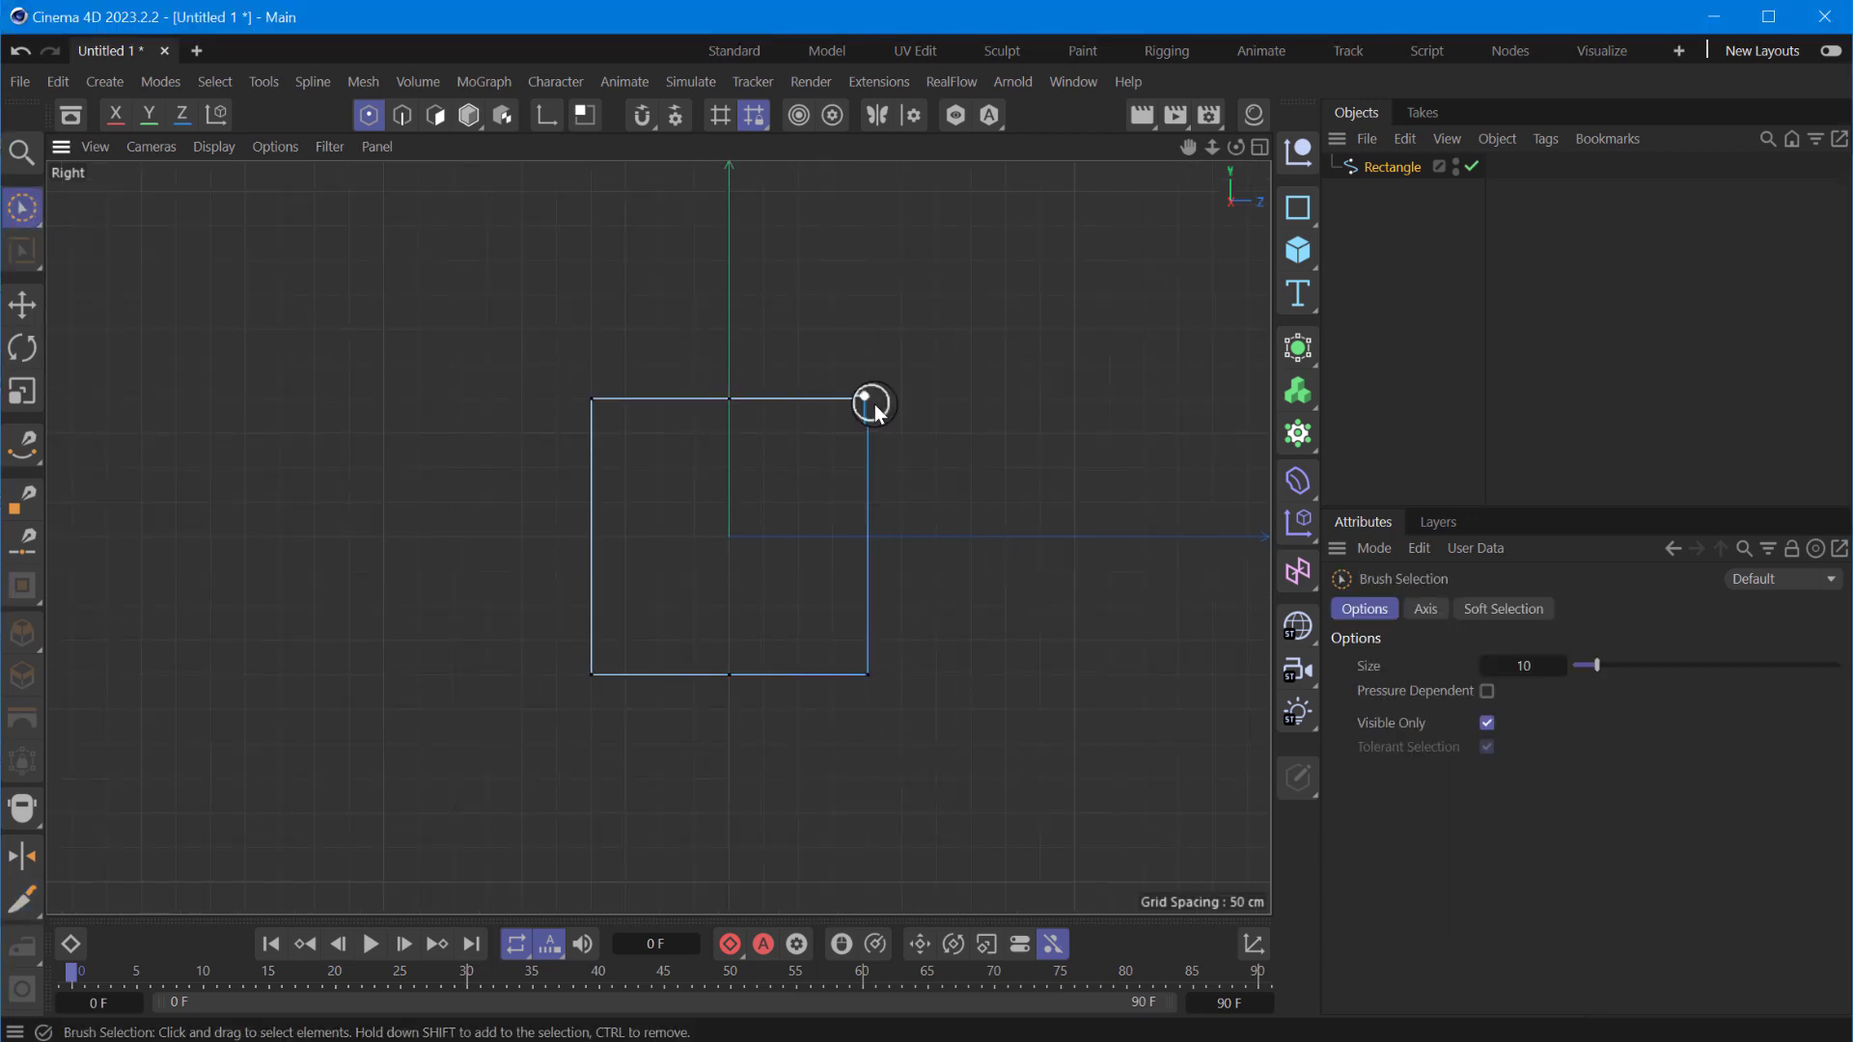
pyautogui.click(729, 400)
pyautogui.moveTo(730, 278); pyautogui.dragTo(733, 214)
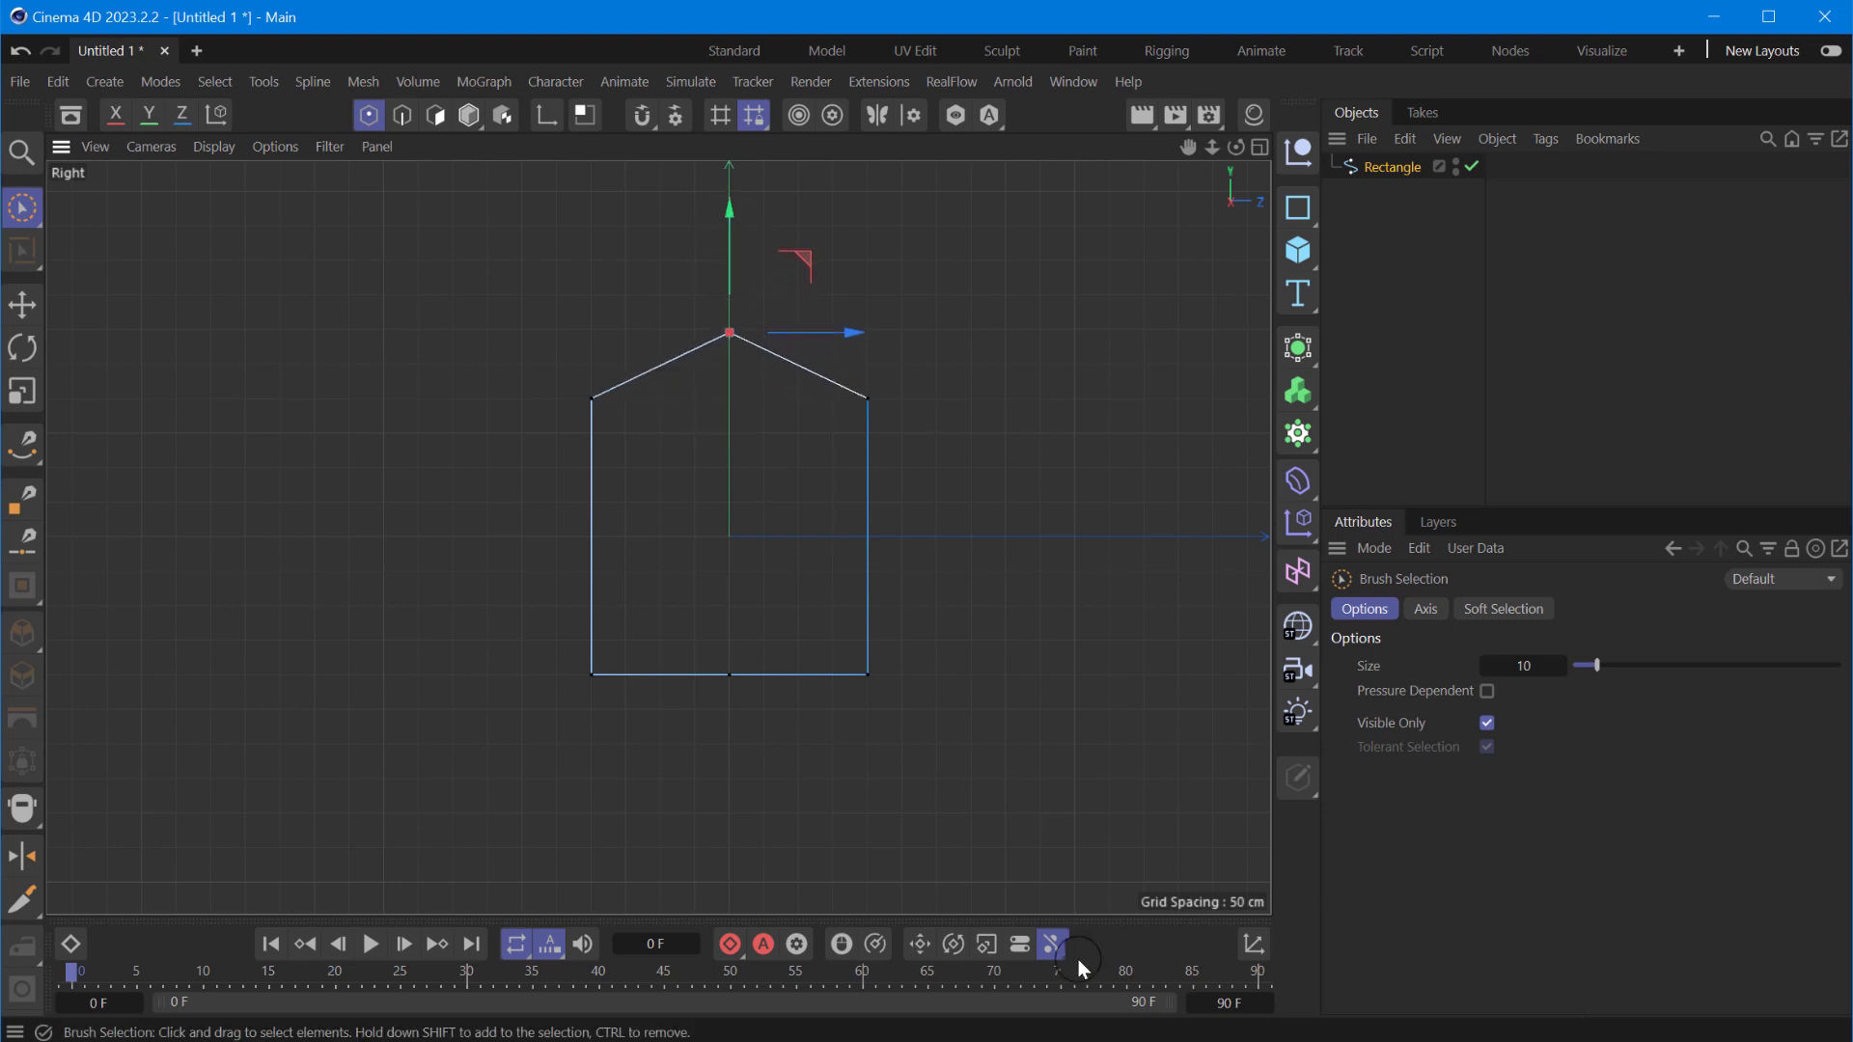
pyautogui.click(730, 677)
pyautogui.moveTo(730, 559); pyautogui.dragTo(732, 660)
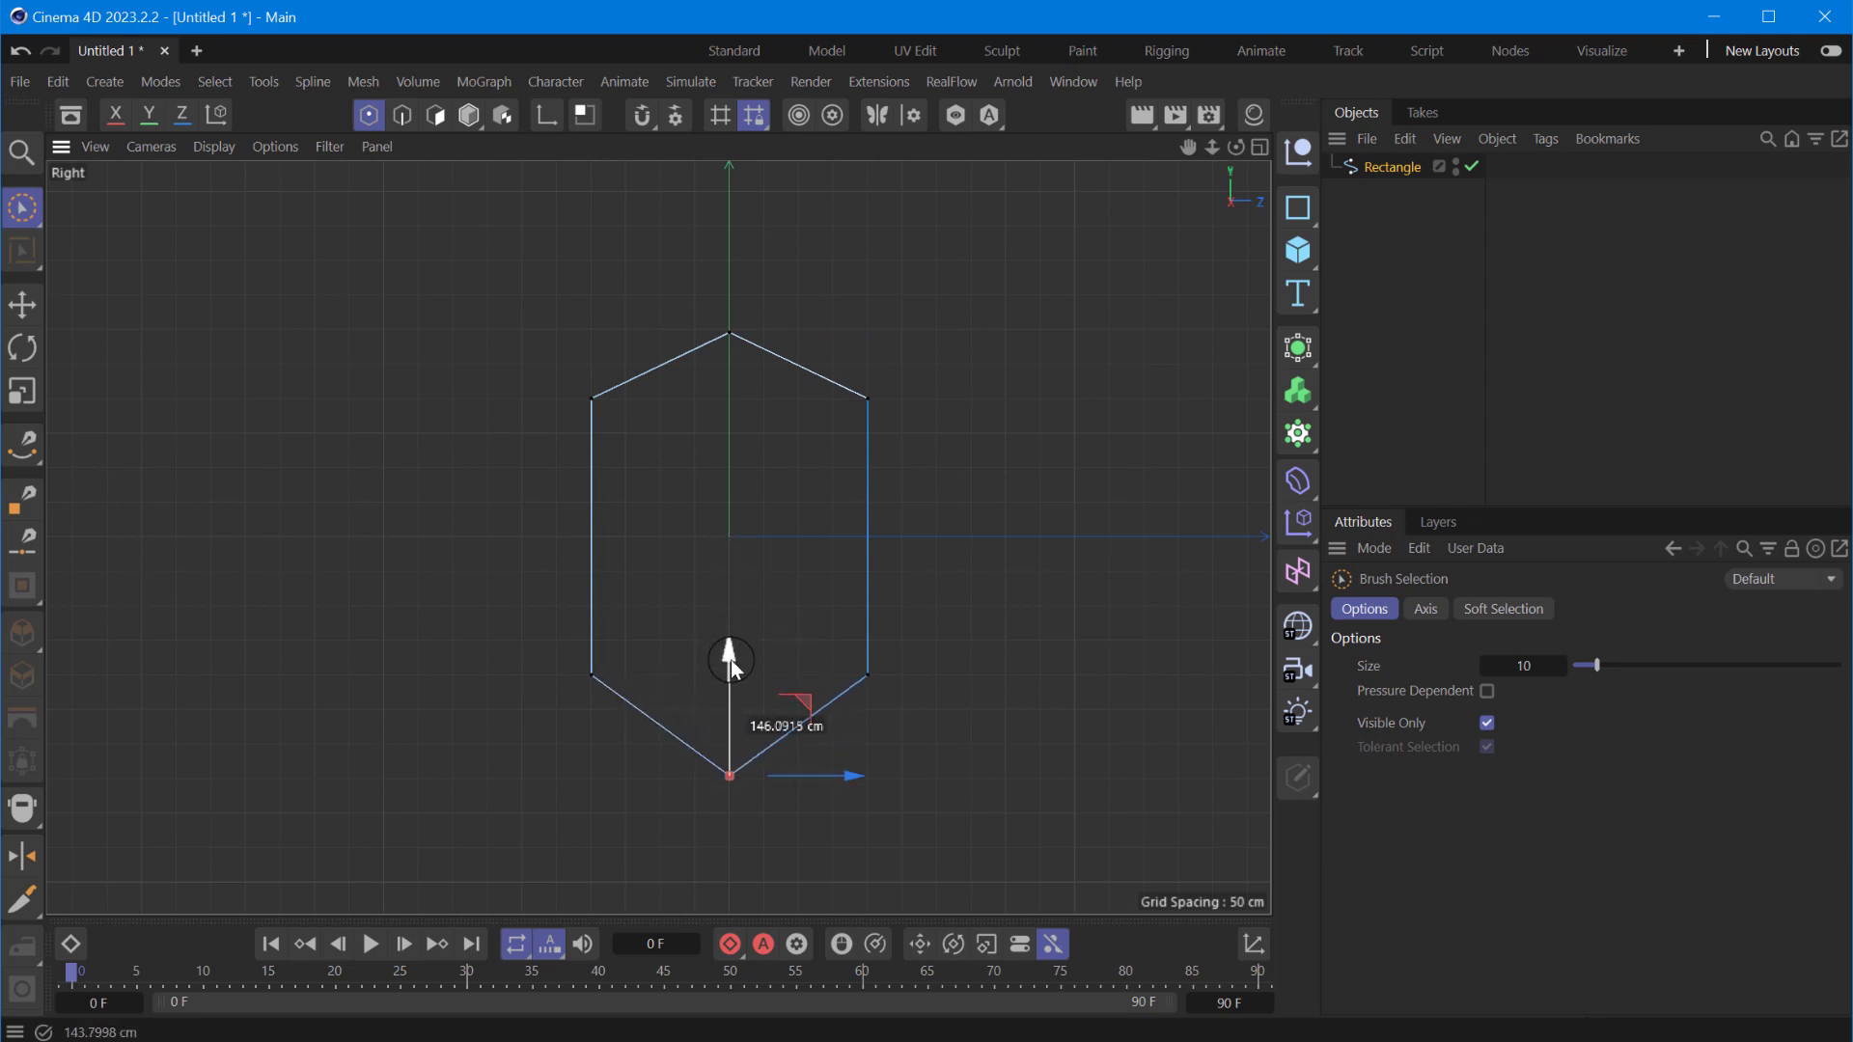
pyautogui.moveTo(591, 675); pyautogui.dragTo(868, 675)
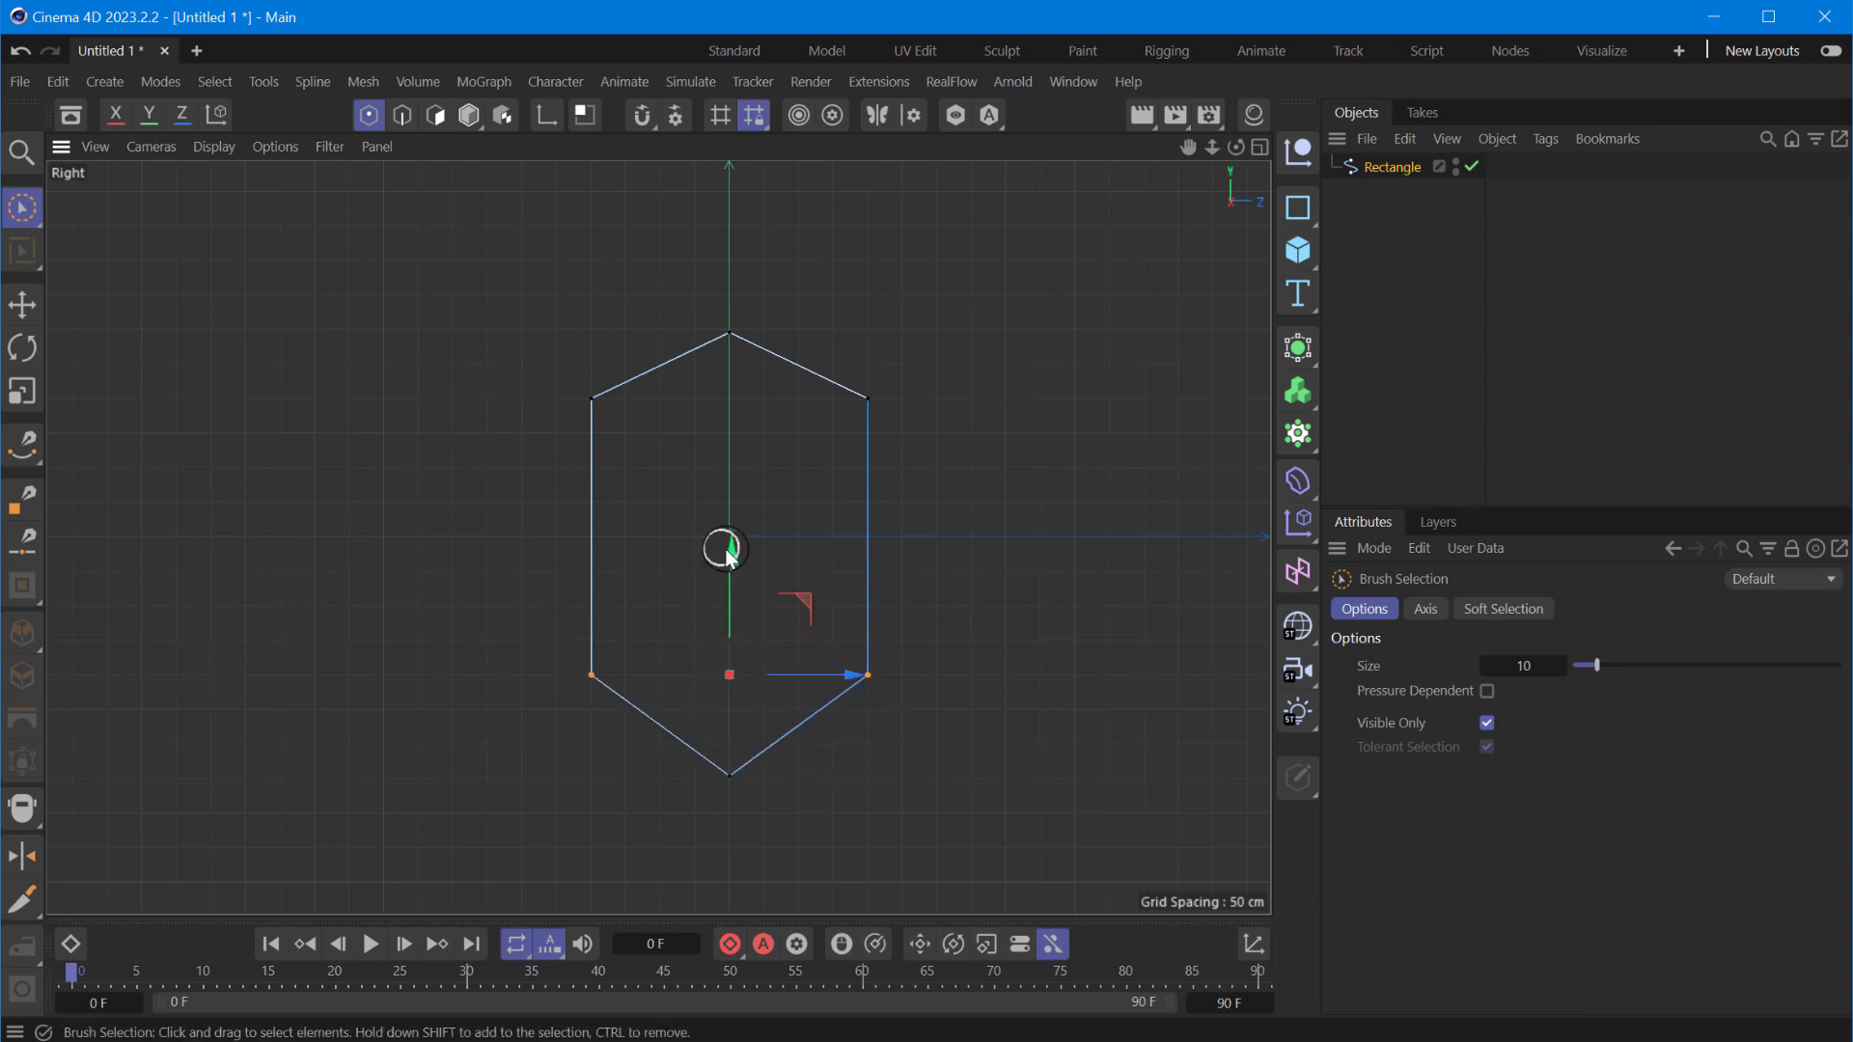
pyautogui.moveTo(729, 551); pyautogui.dragTo(754, 446)
pyautogui.moveTo(599, 409); pyautogui.dragTo(859, 415)
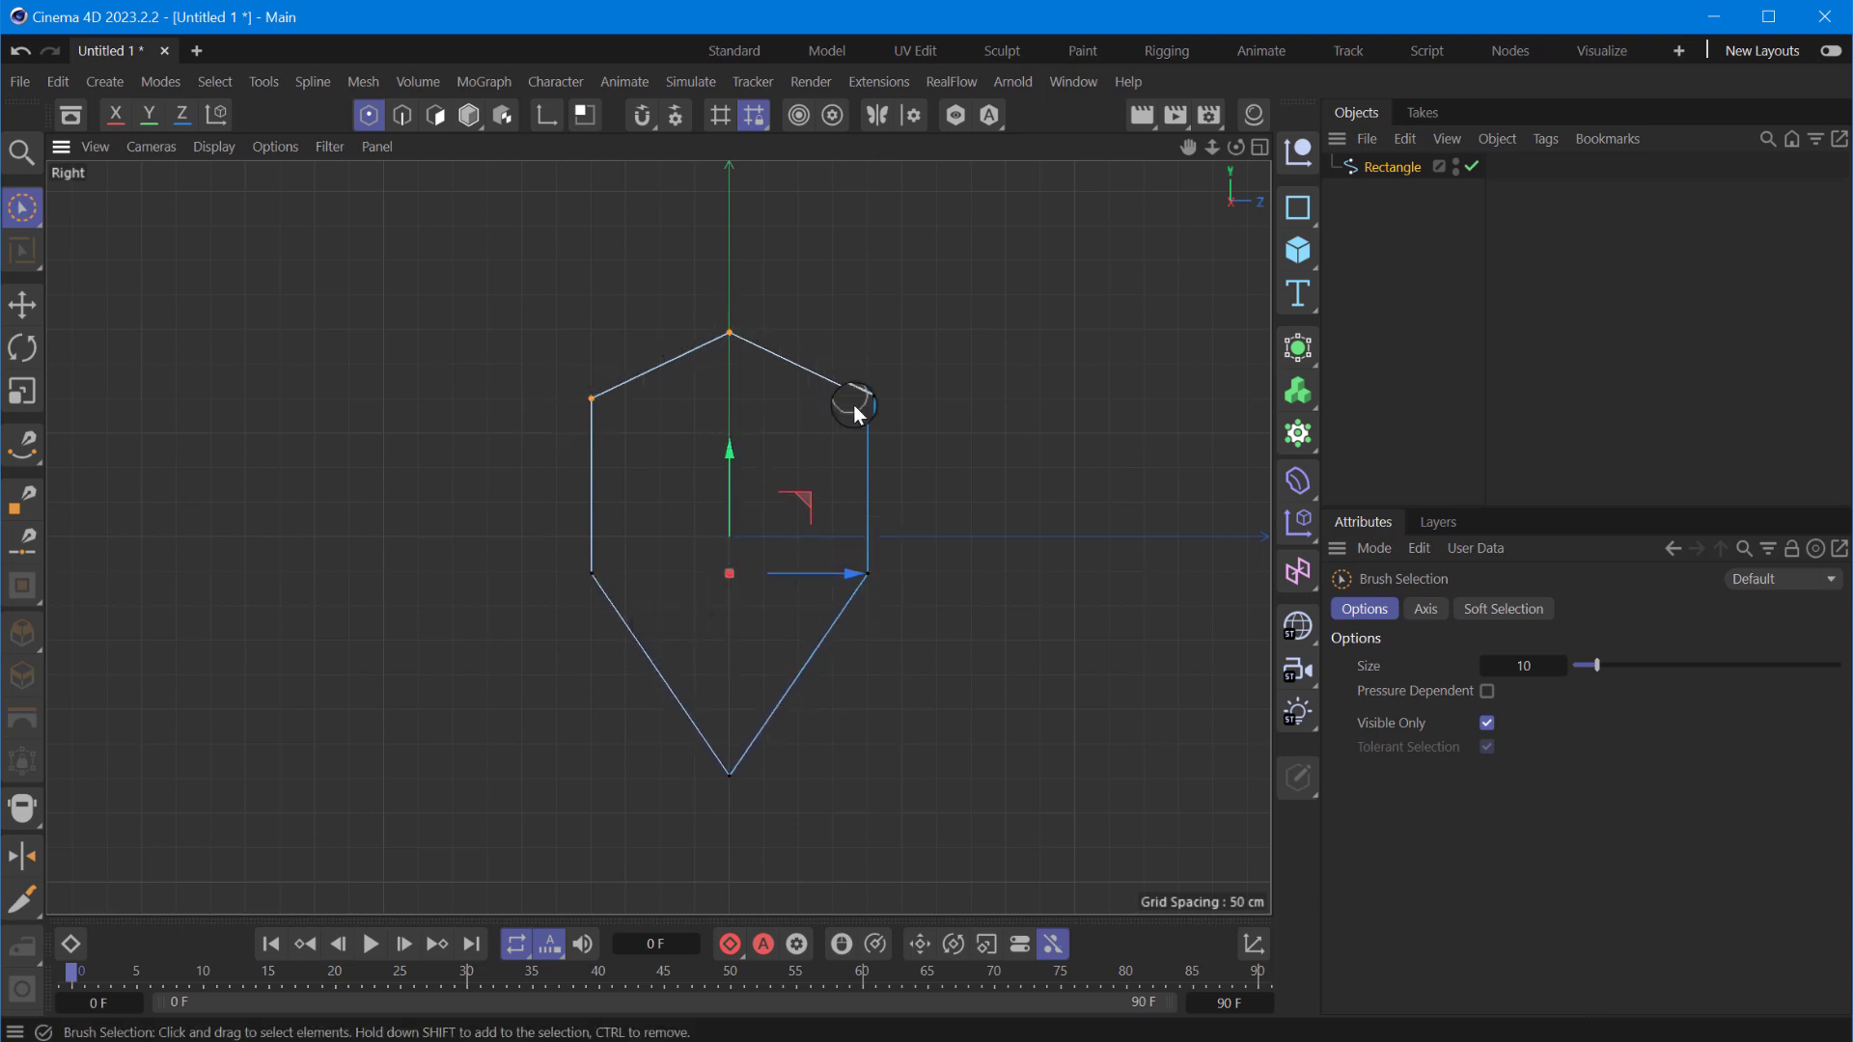
# - Delete the left-side points, leaving the right half with a straight centre edge
pyautogui.rightClick(744, 767)
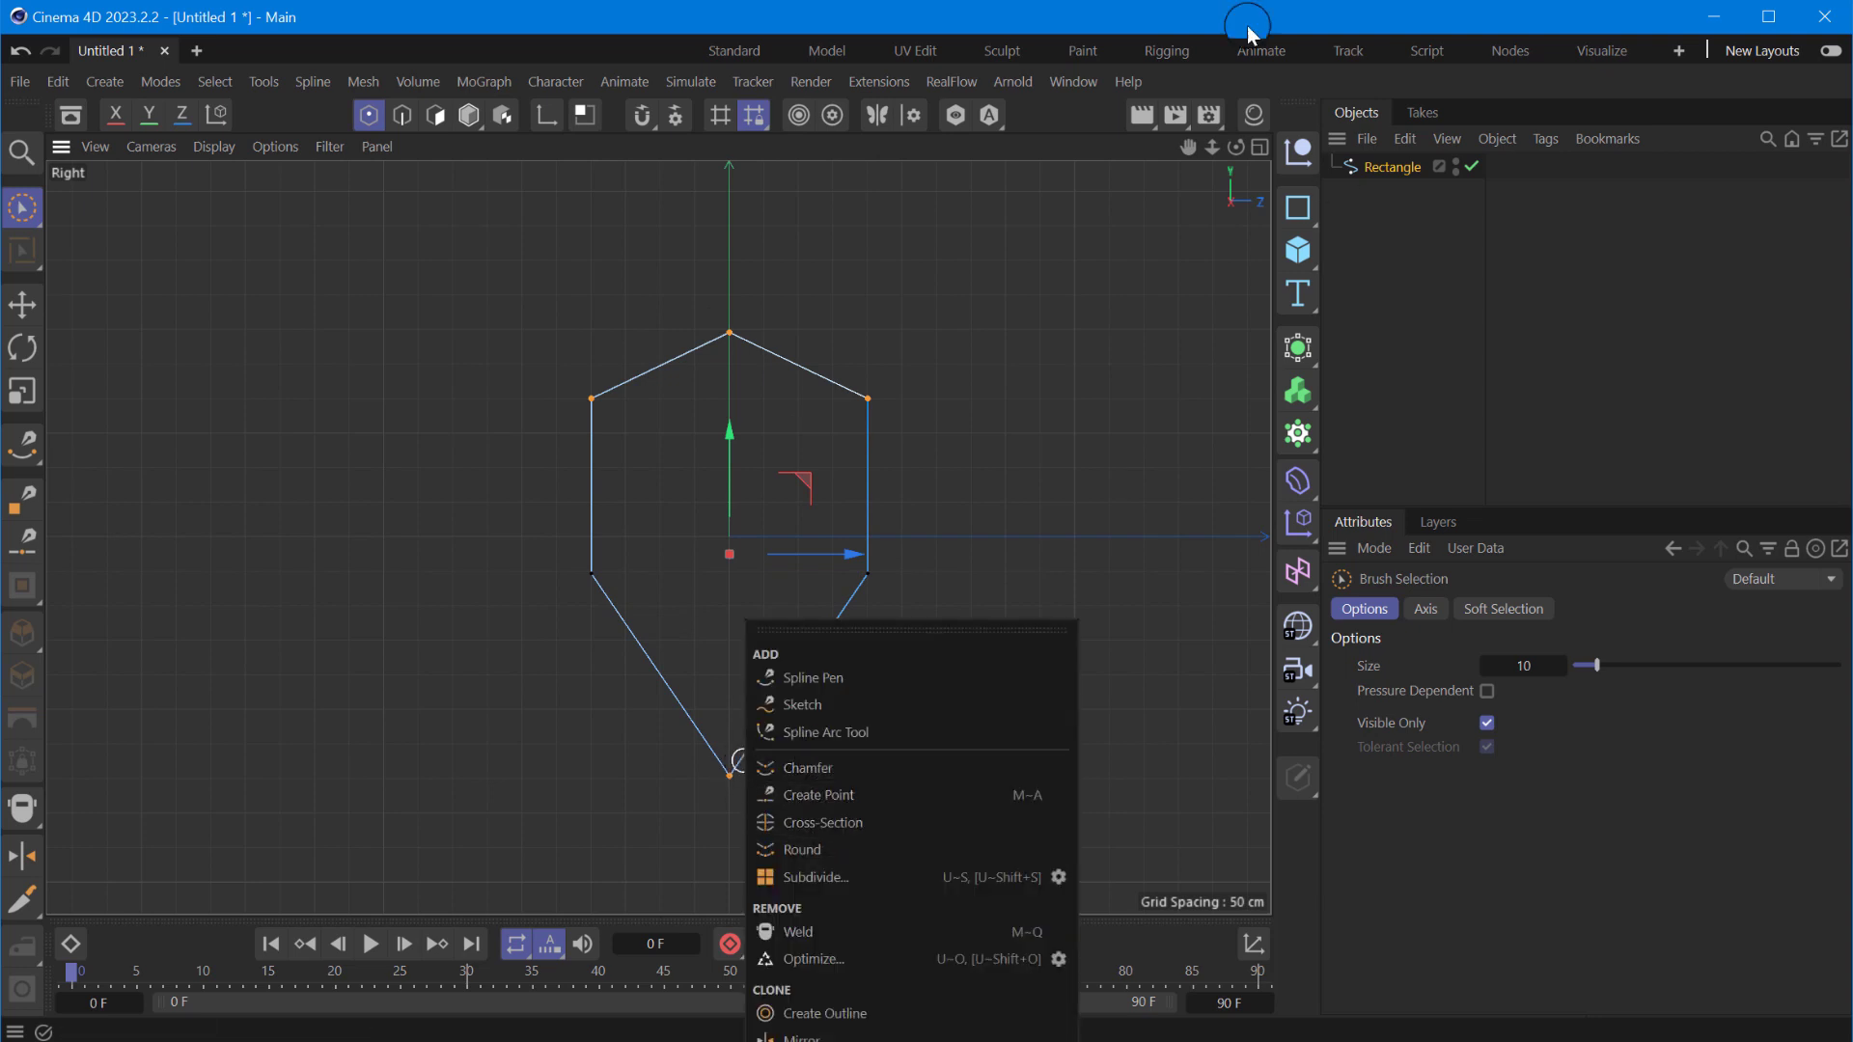
pyautogui.keyDown('shift'); pyautogui.click(592, 396); pyautogui.keyUp('shift')
pyautogui.press('Delete')
# - Select the two right-side corners and pick Chamfer from the context menu
pyautogui.moveTo(860, 385); pyautogui.dragTo(868, 584)
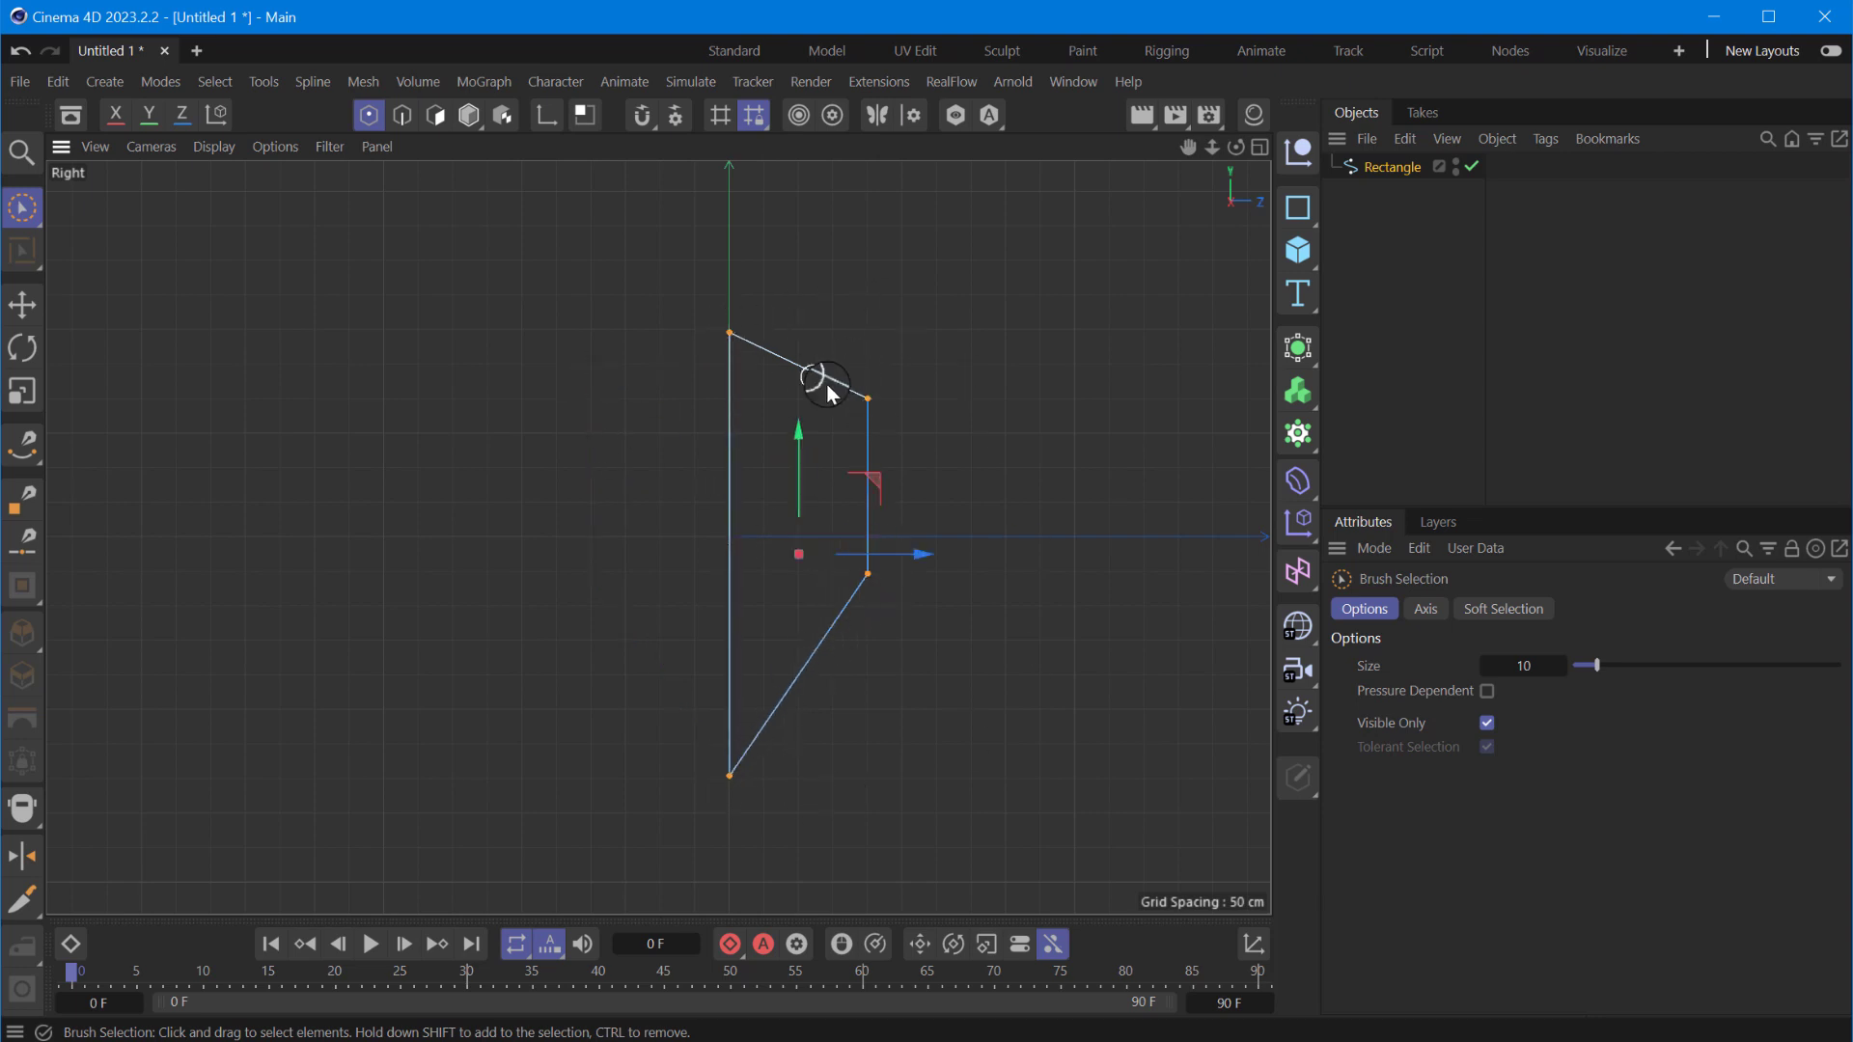
pyautogui.rightClick(867, 400)
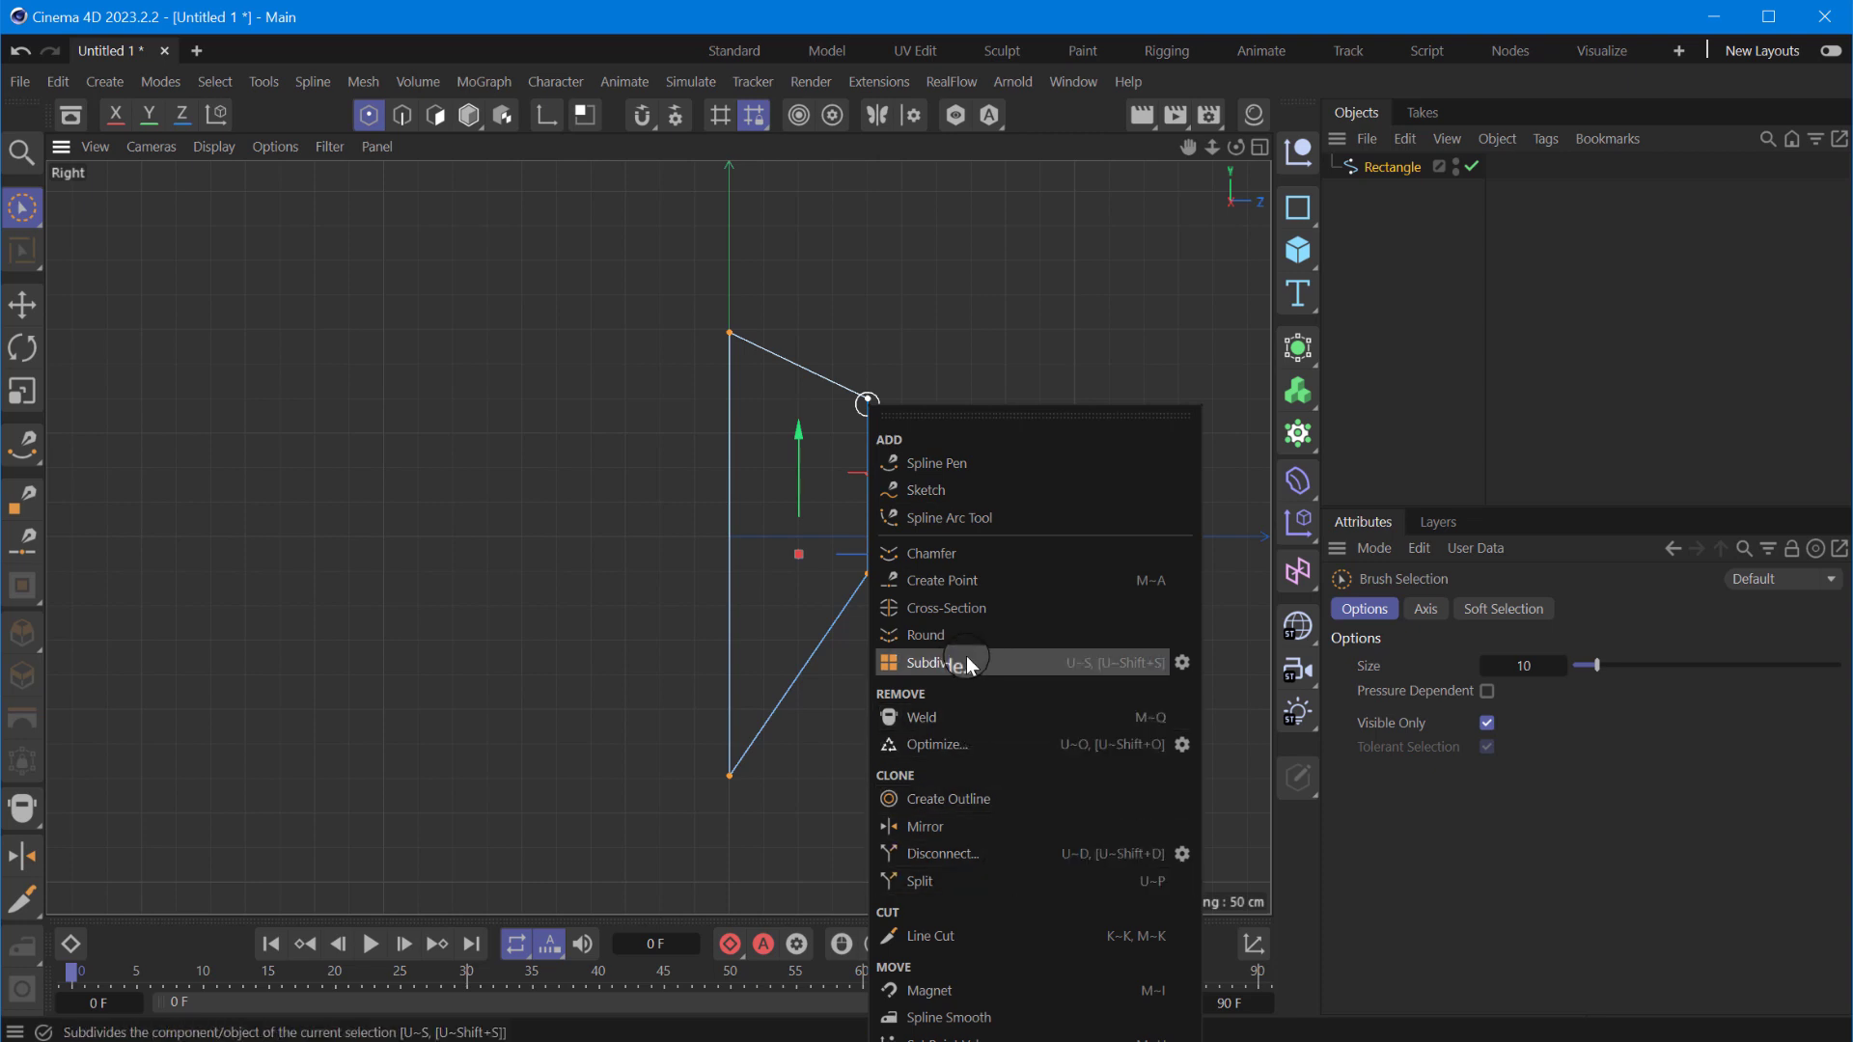
pyautogui.click(958, 555)
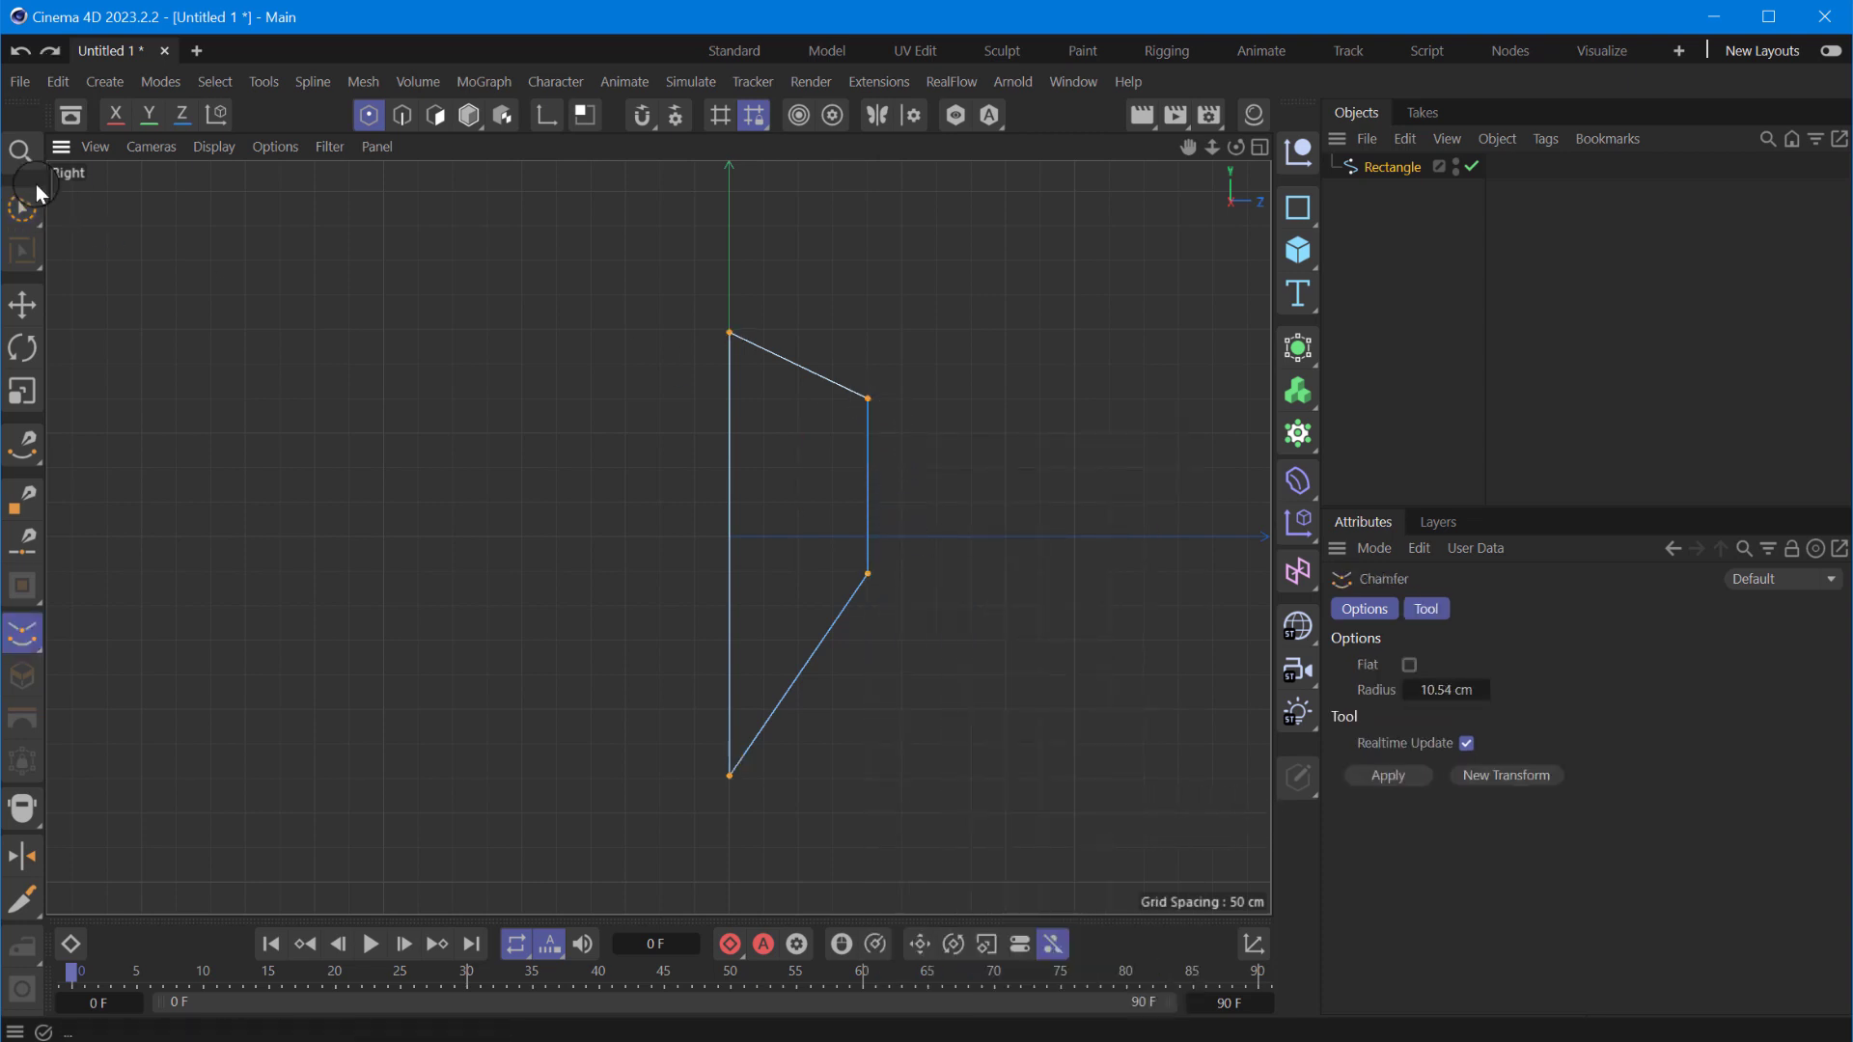
# - Chamfer the two right-side corners into small rounded curves
pyautogui.click(21, 207)
pyautogui.rightClick(874, 560)
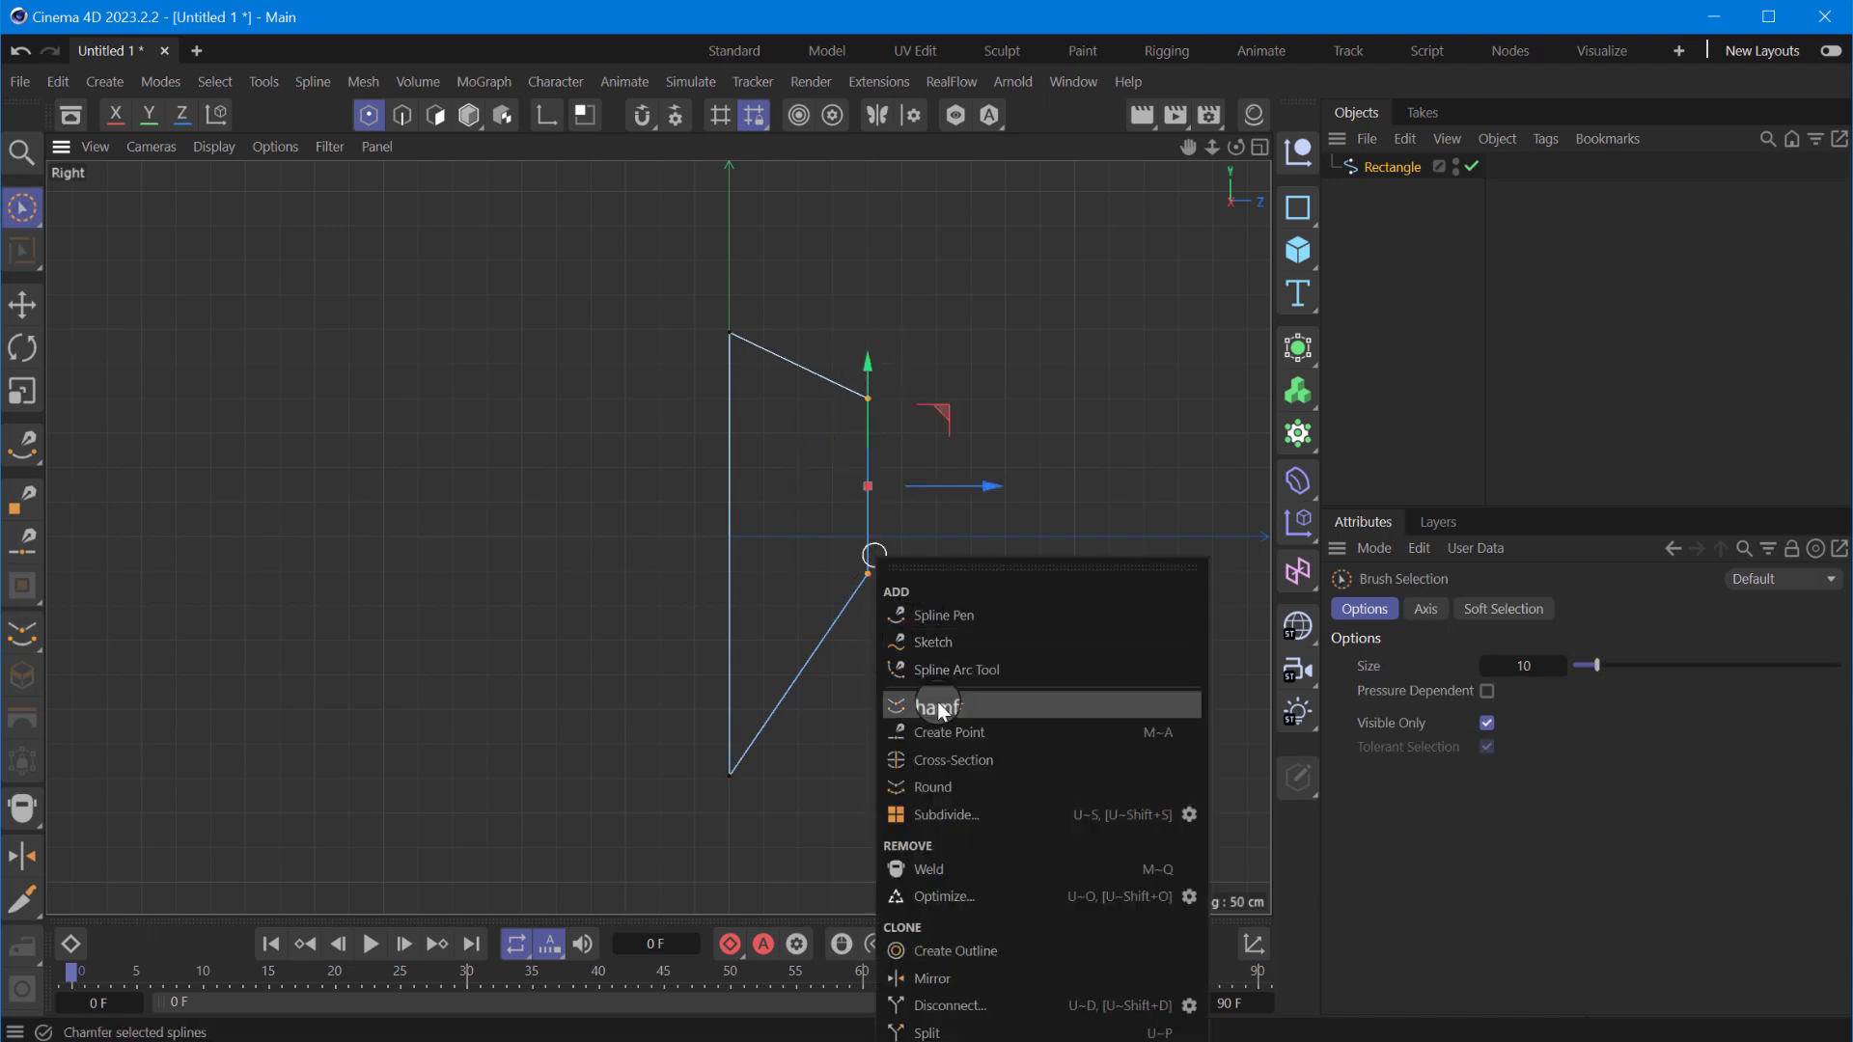
pyautogui.click(950, 707)
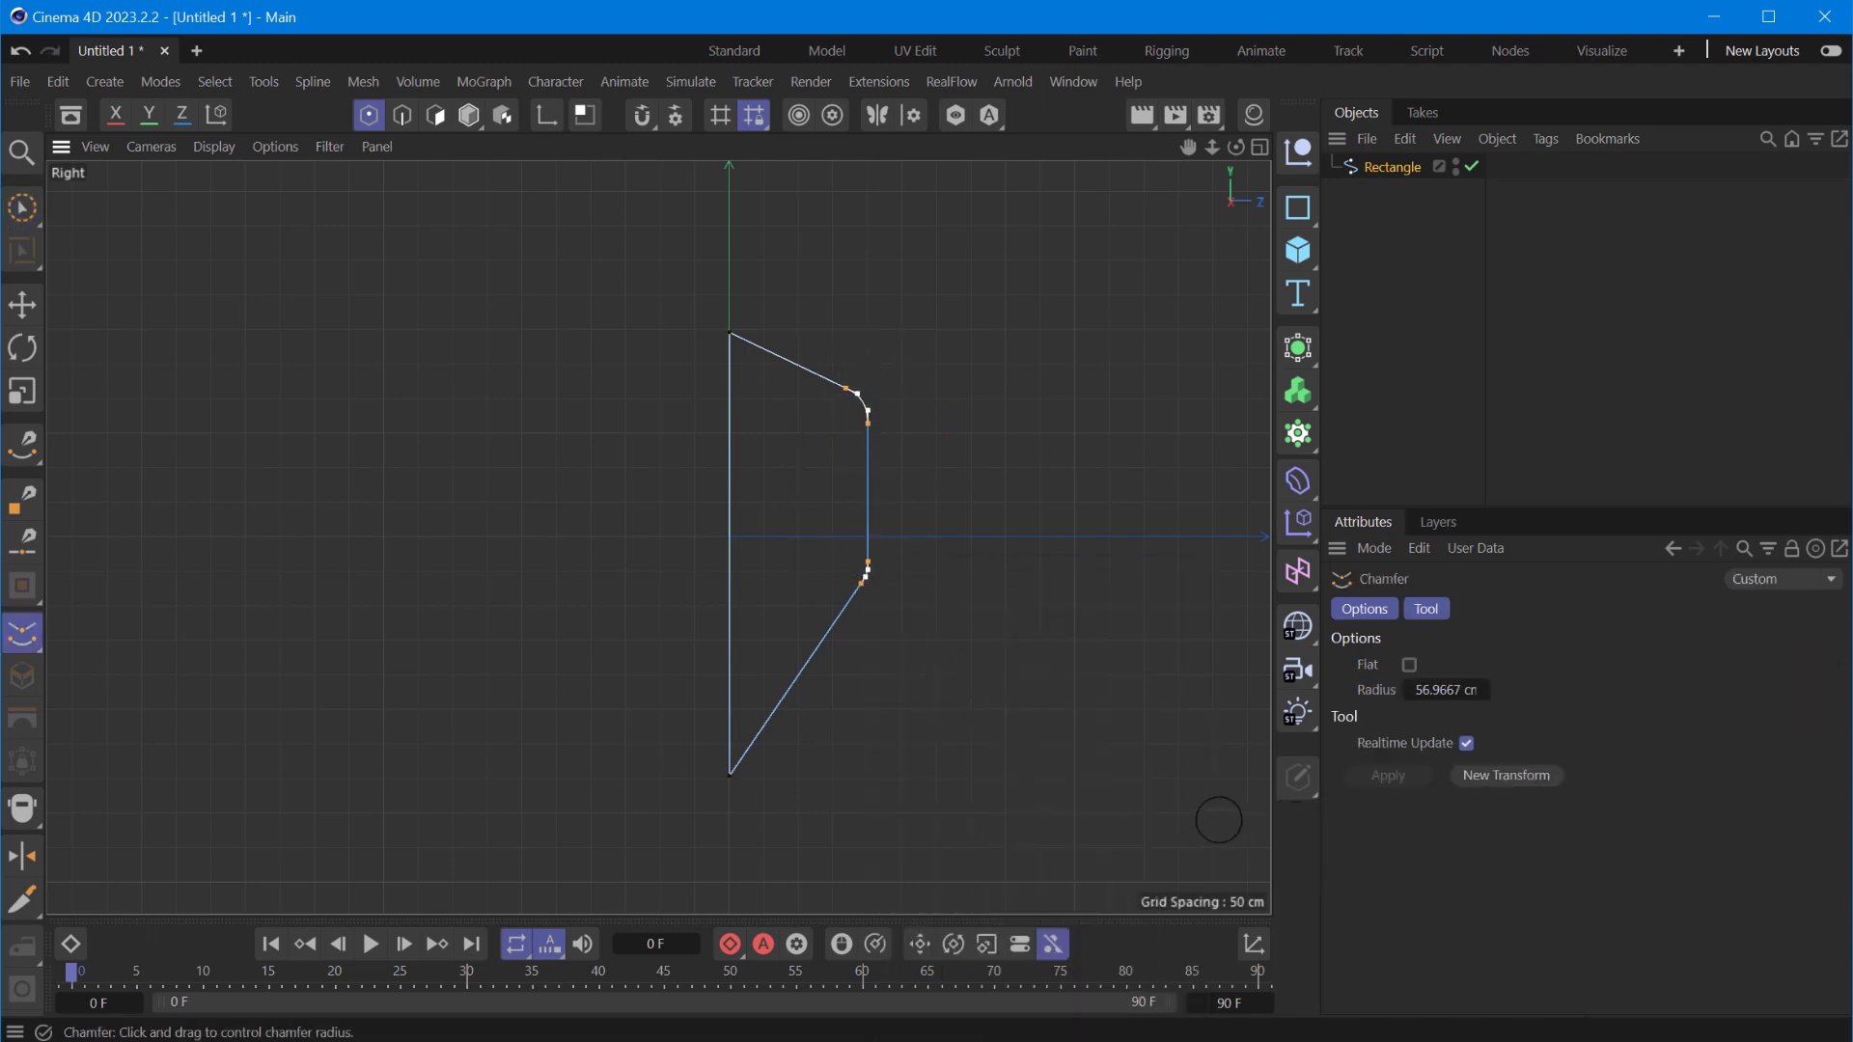
# - Give the top and bottom points a small chamfer
pyautogui.click(21, 207)
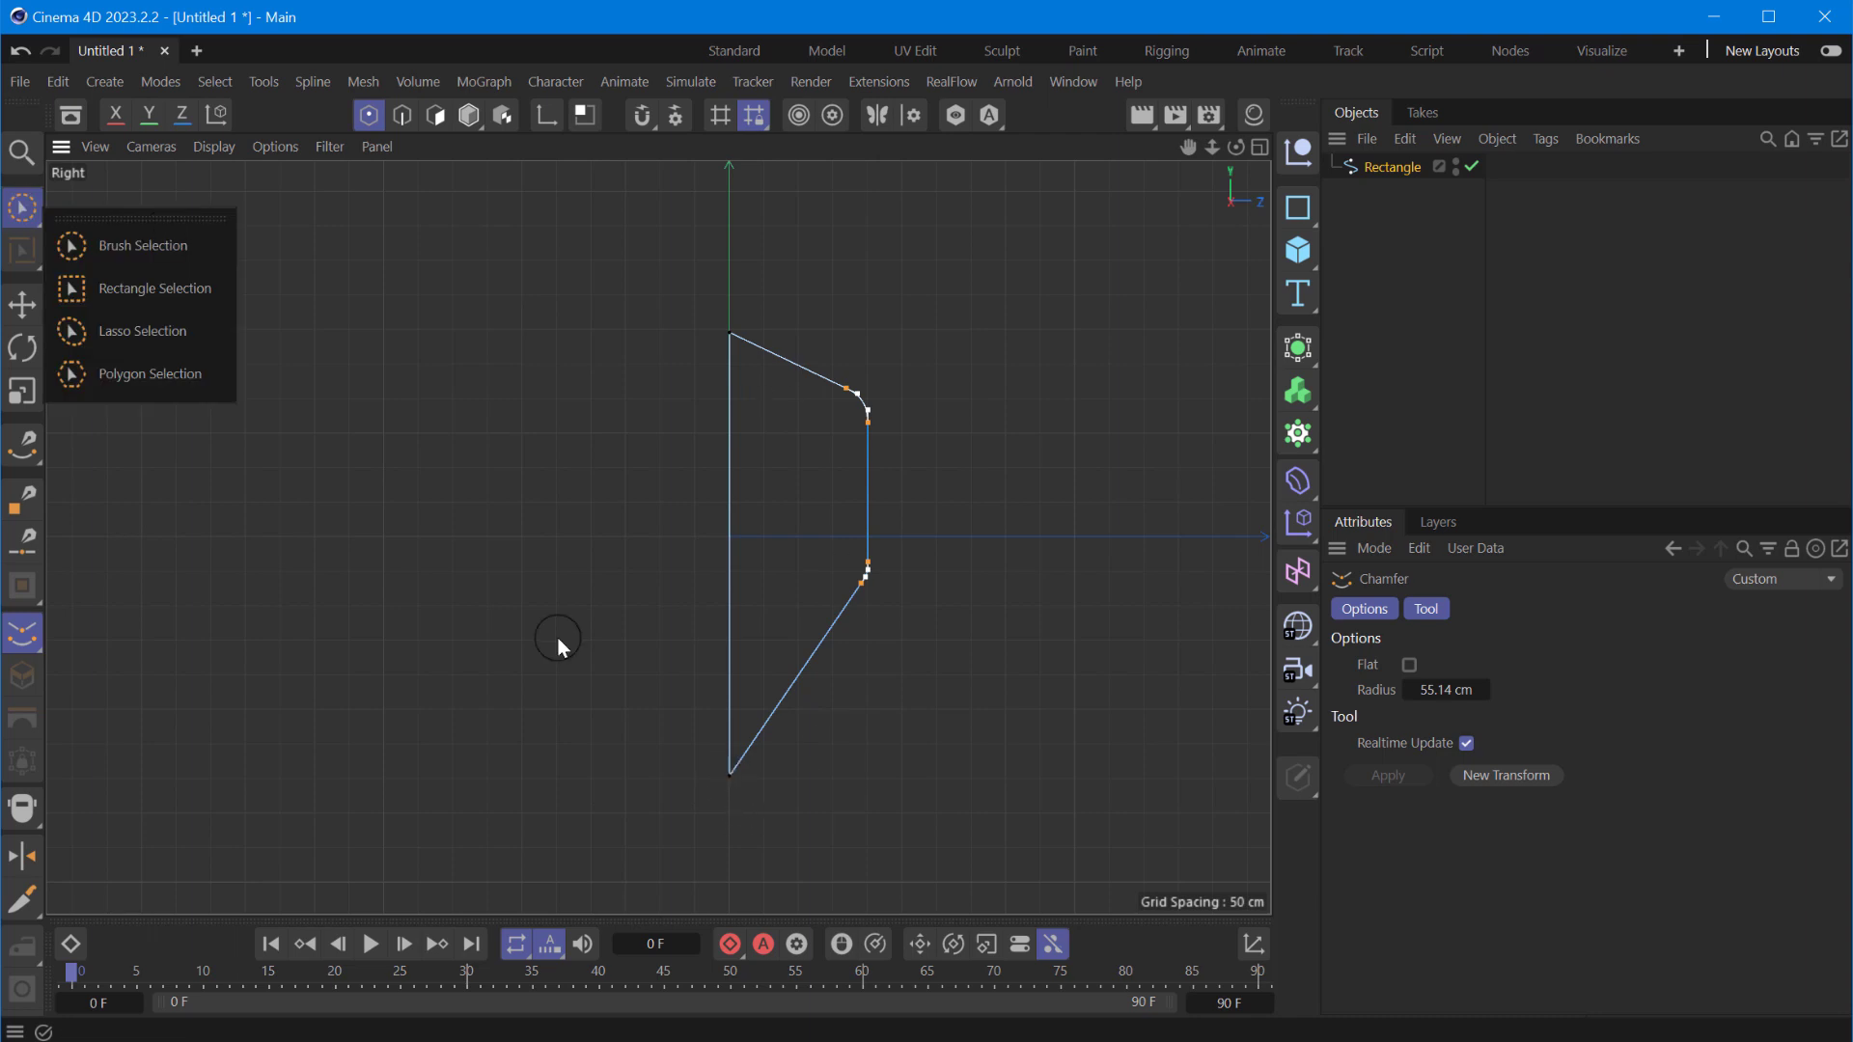
pyautogui.click(730, 776)
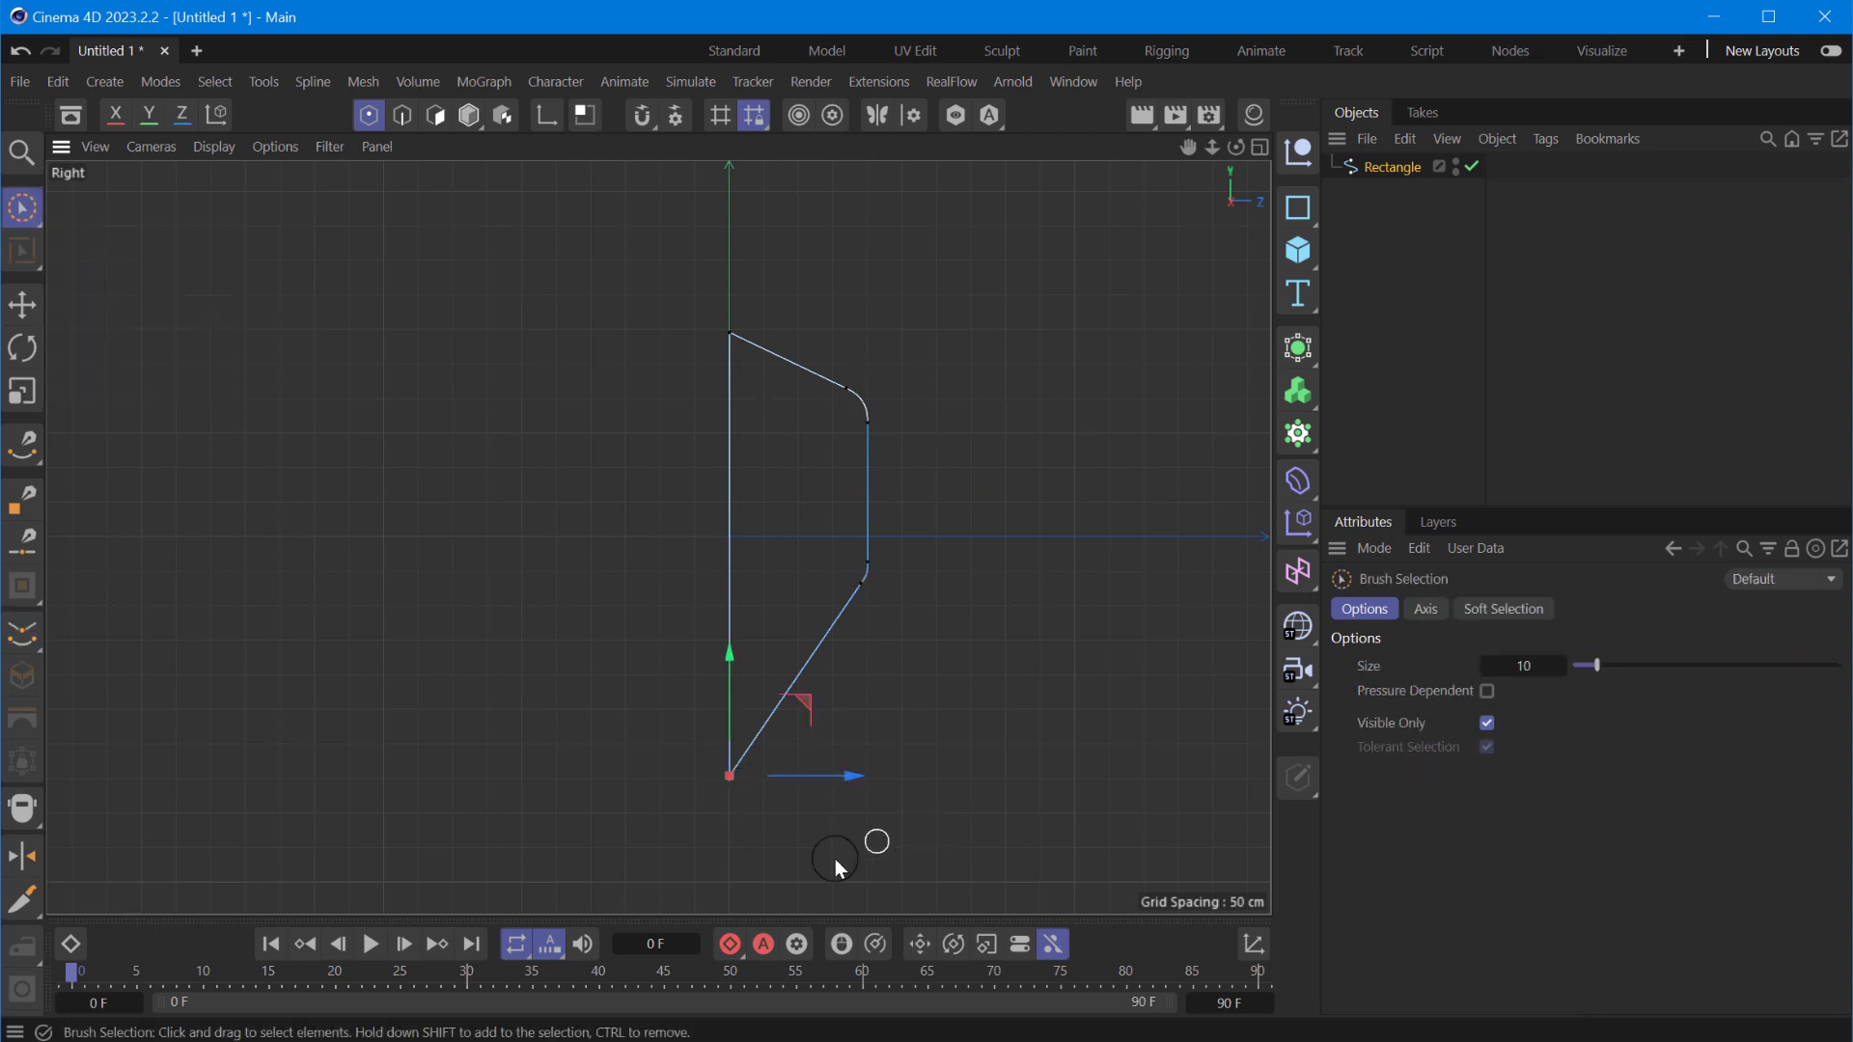
pyautogui.keyDown('shift'); pyautogui.click(729, 333); pyautogui.keyUp('shift')
pyautogui.rightClick(733, 345)
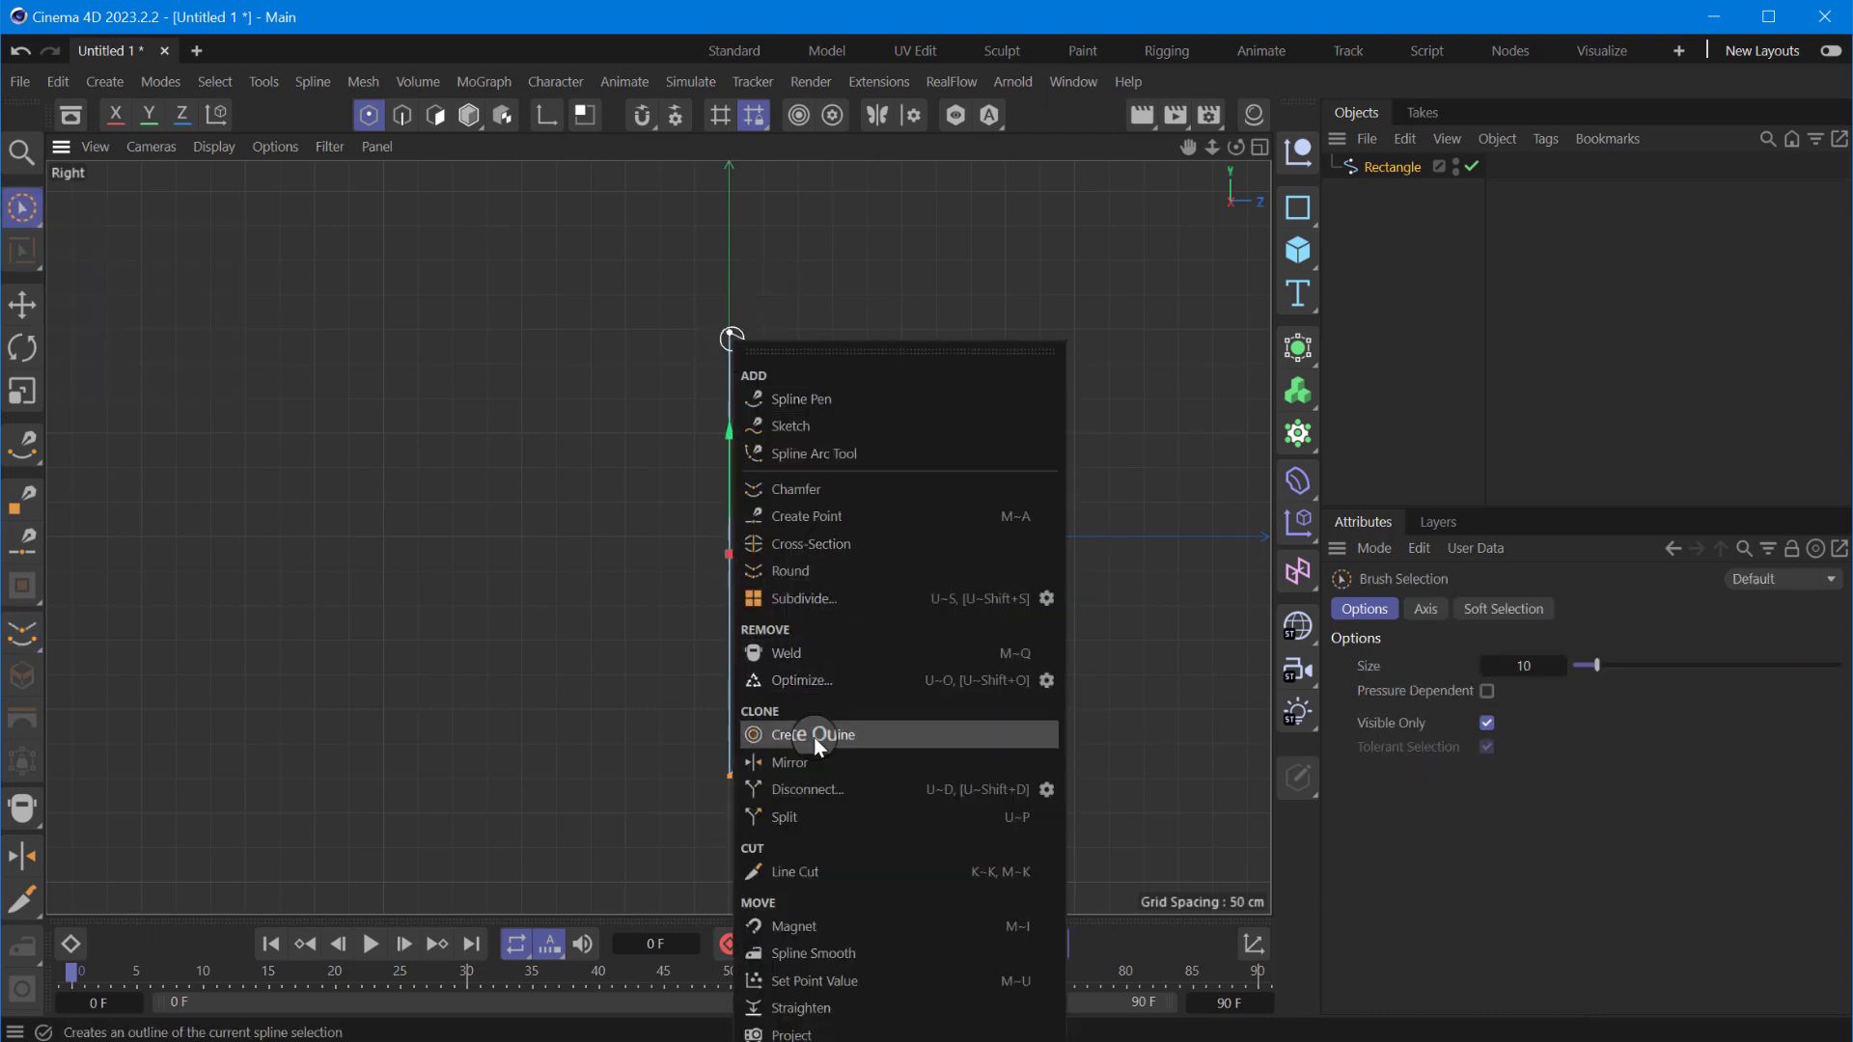
pyautogui.click(844, 489)
pyautogui.moveTo(850, 319); pyautogui.dragTo(1179, 802)
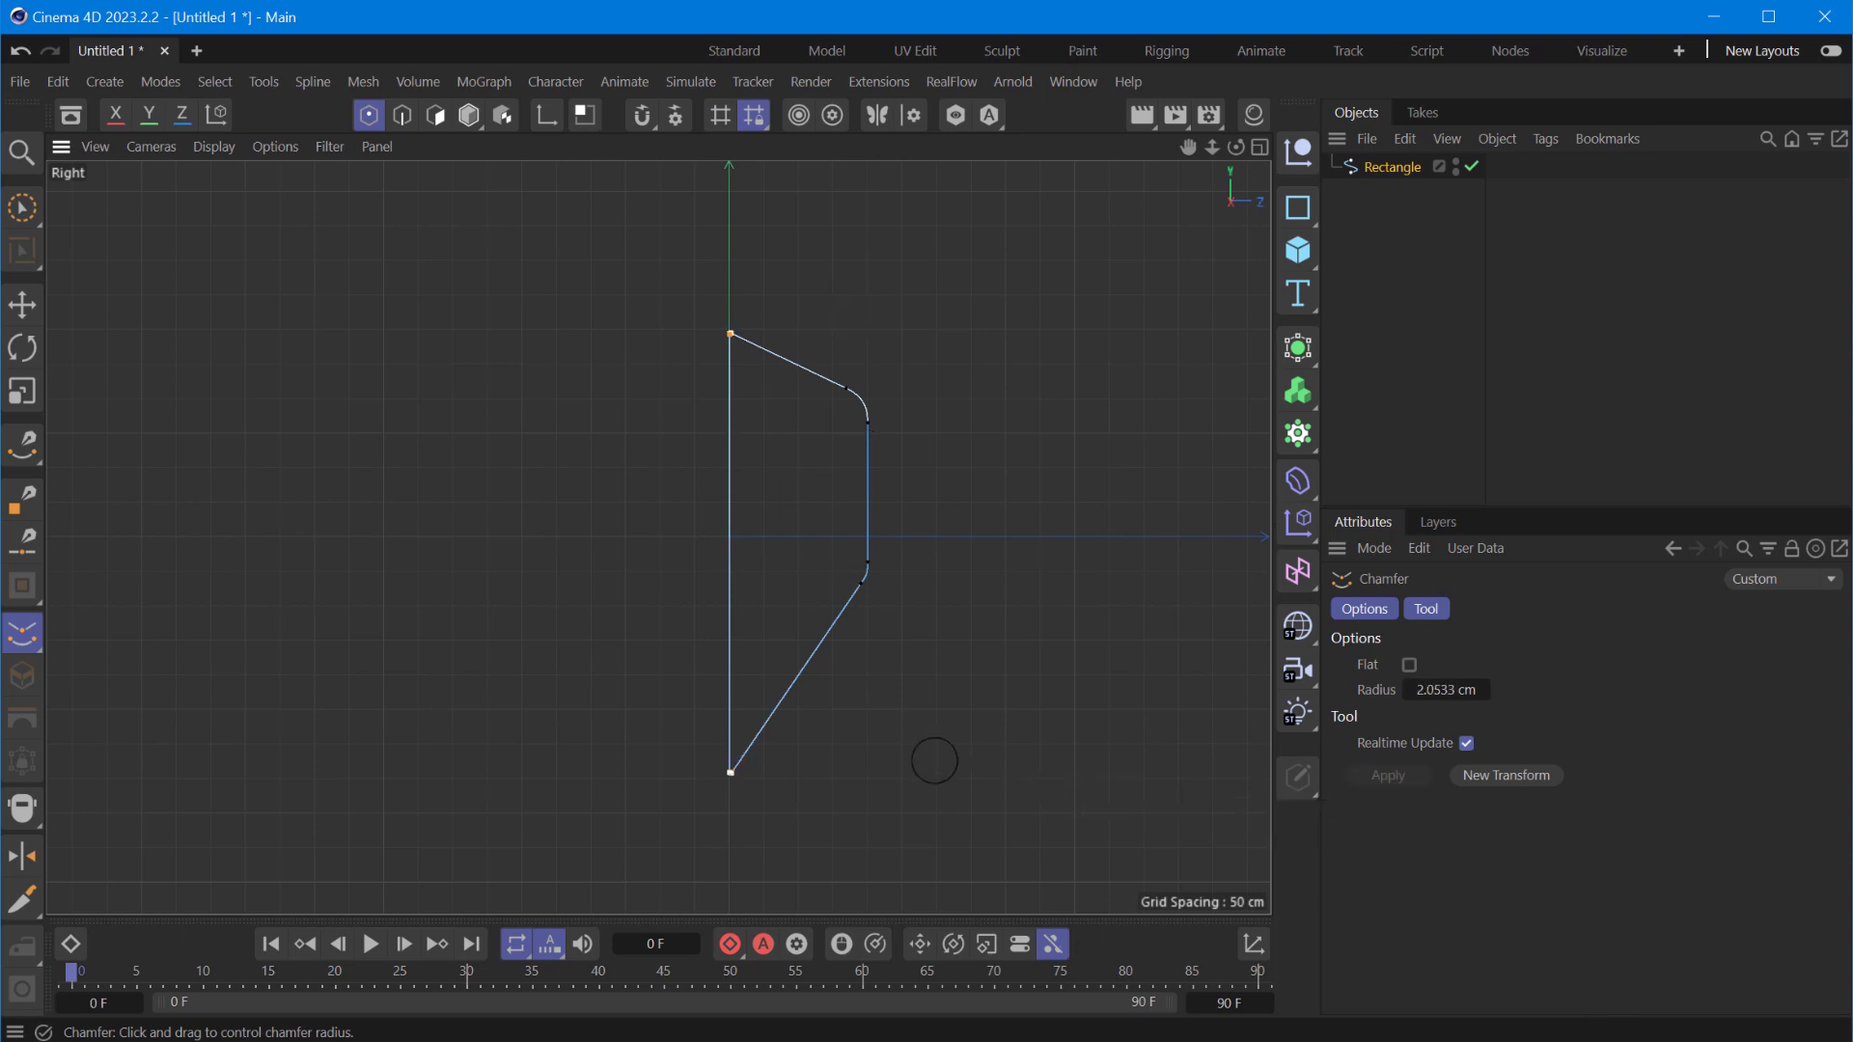
# - Nudge the upper right chamfer point upward with the Move tool
pyautogui.click(22, 305)
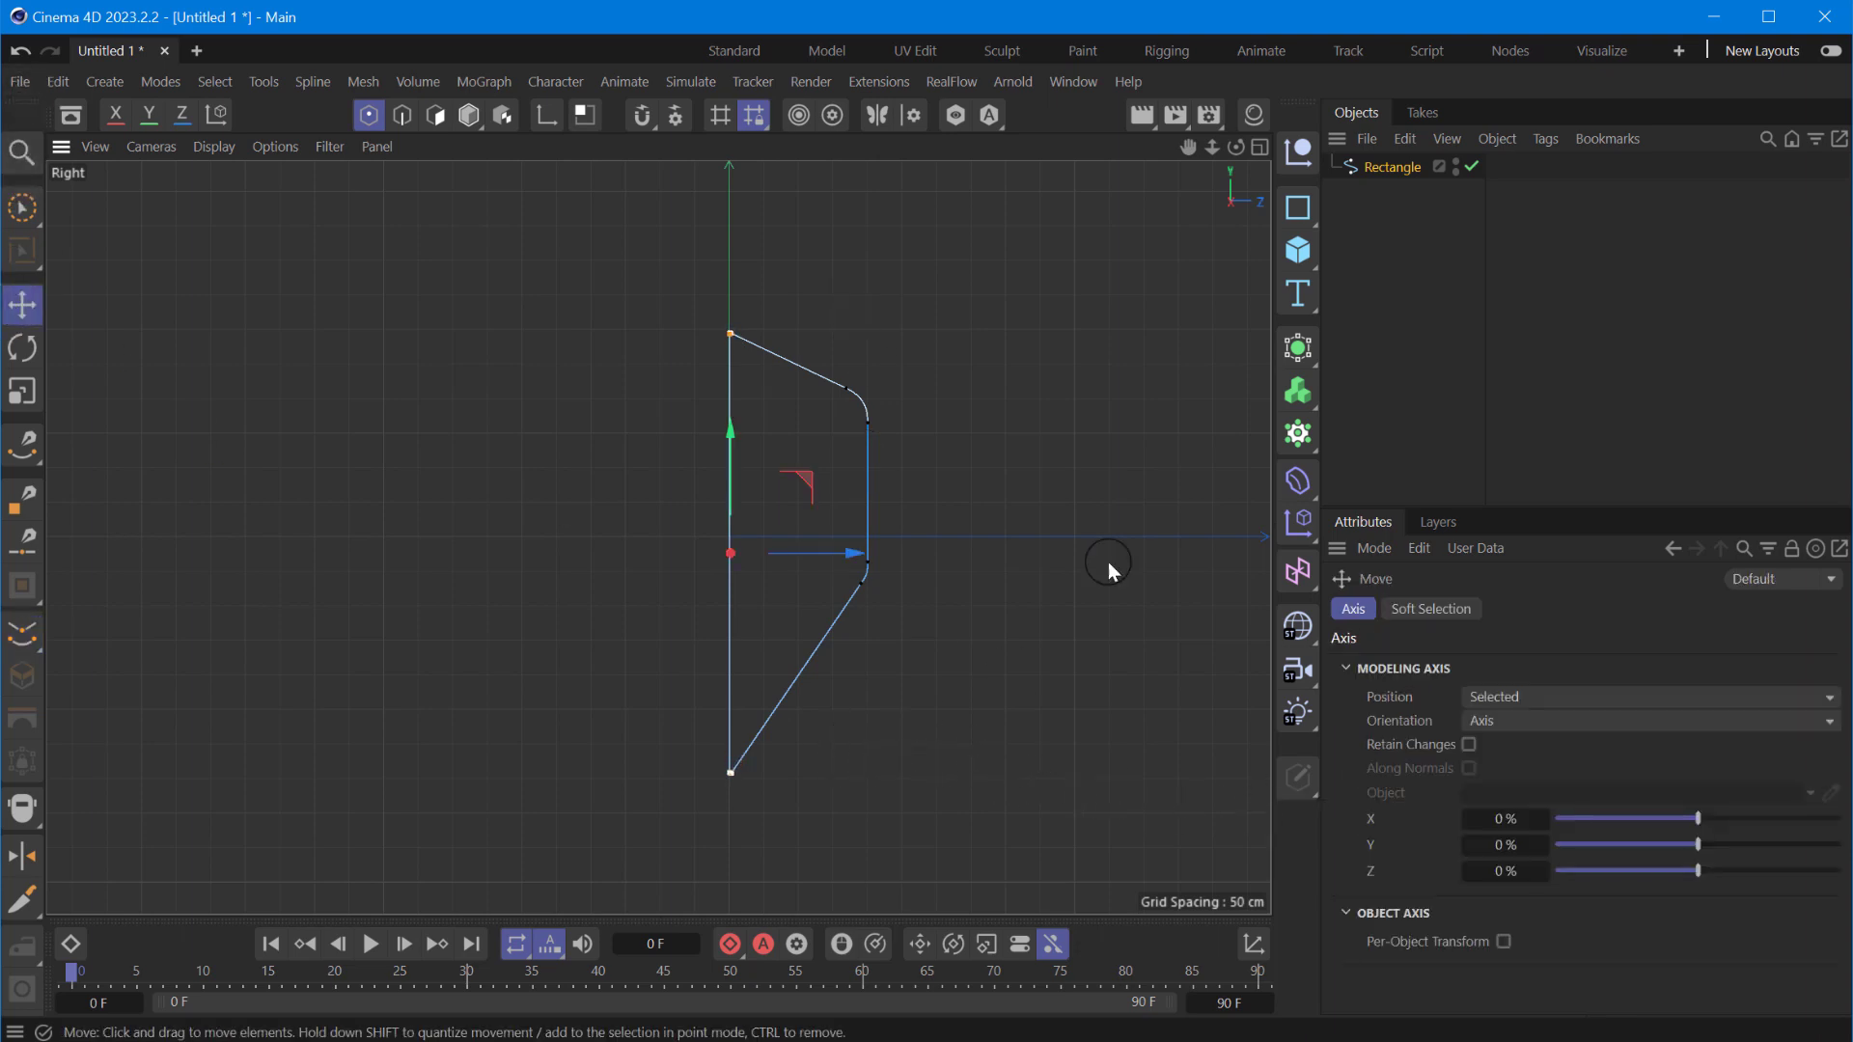
pyautogui.click(1407, 167)
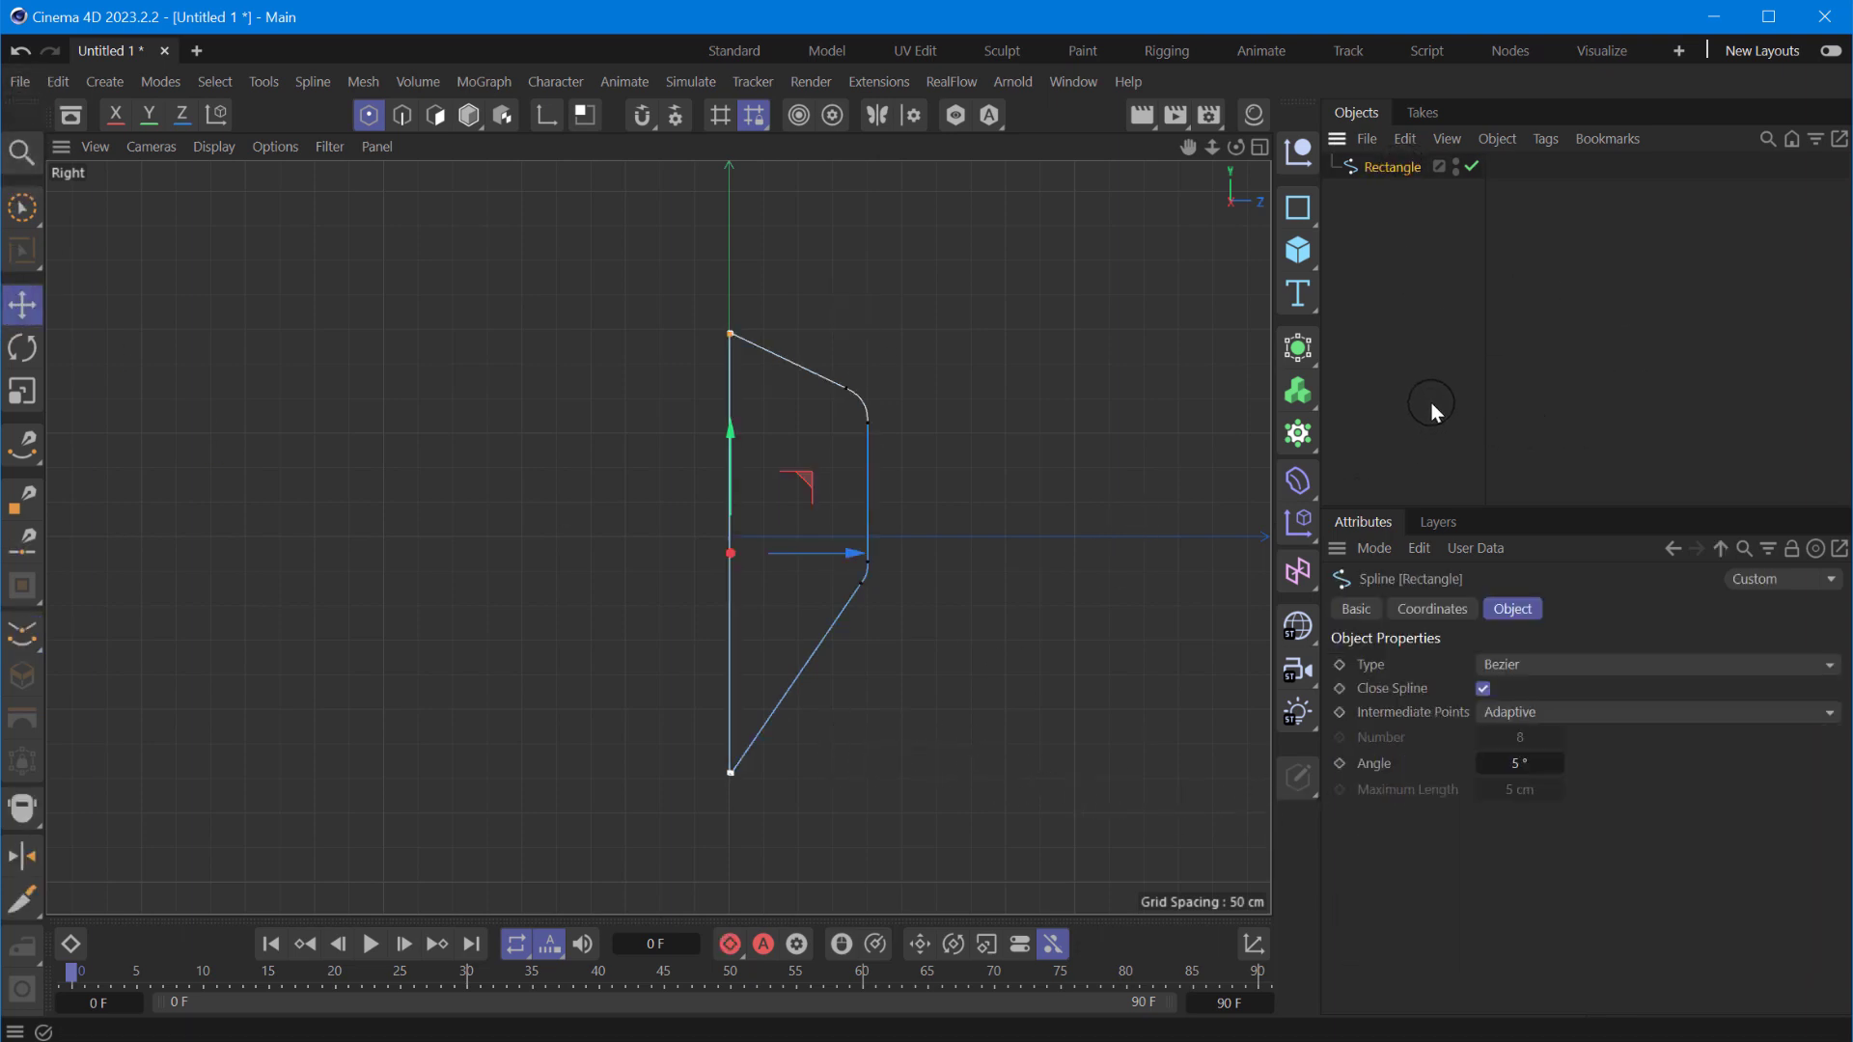
pyautogui.click(867, 422)
pyautogui.moveTo(868, 299); pyautogui.dragTo(882, 276)
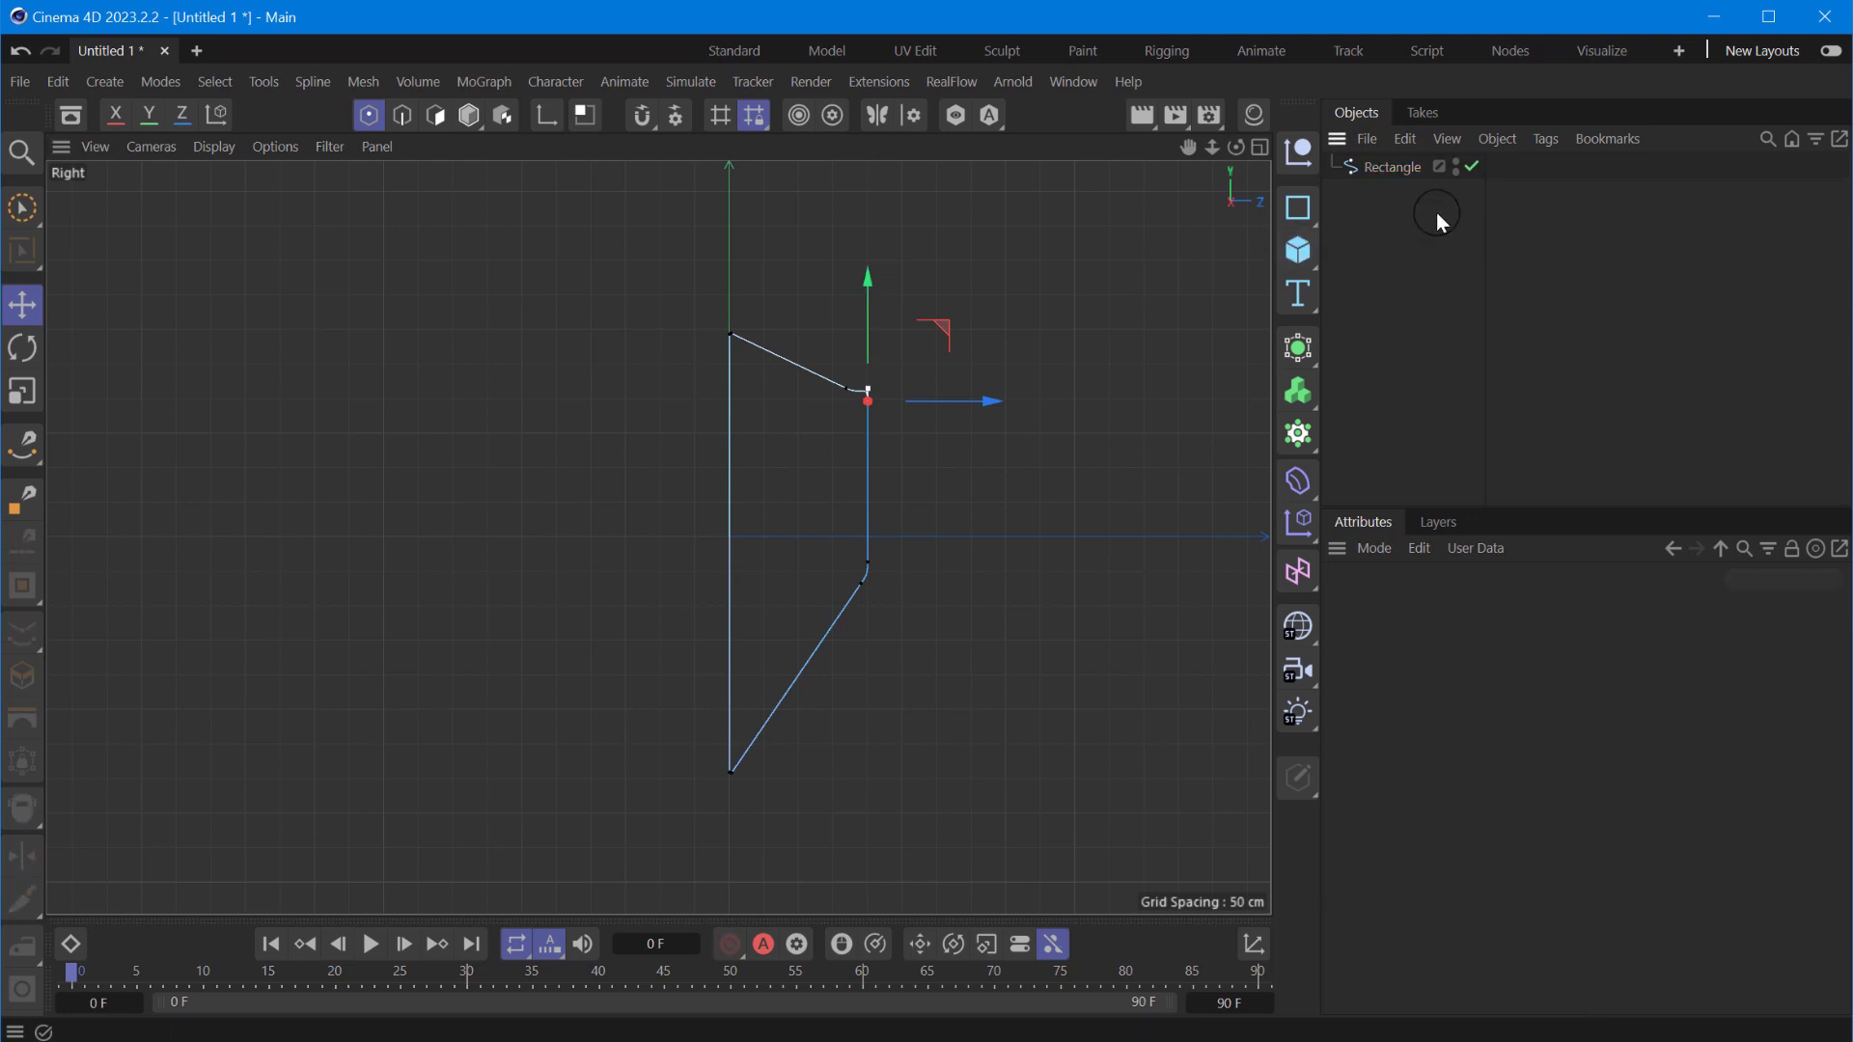
# - Put the Rectangle spline inside a new Extrude and frame it in Perspective view
pyautogui.click(1302, 357)
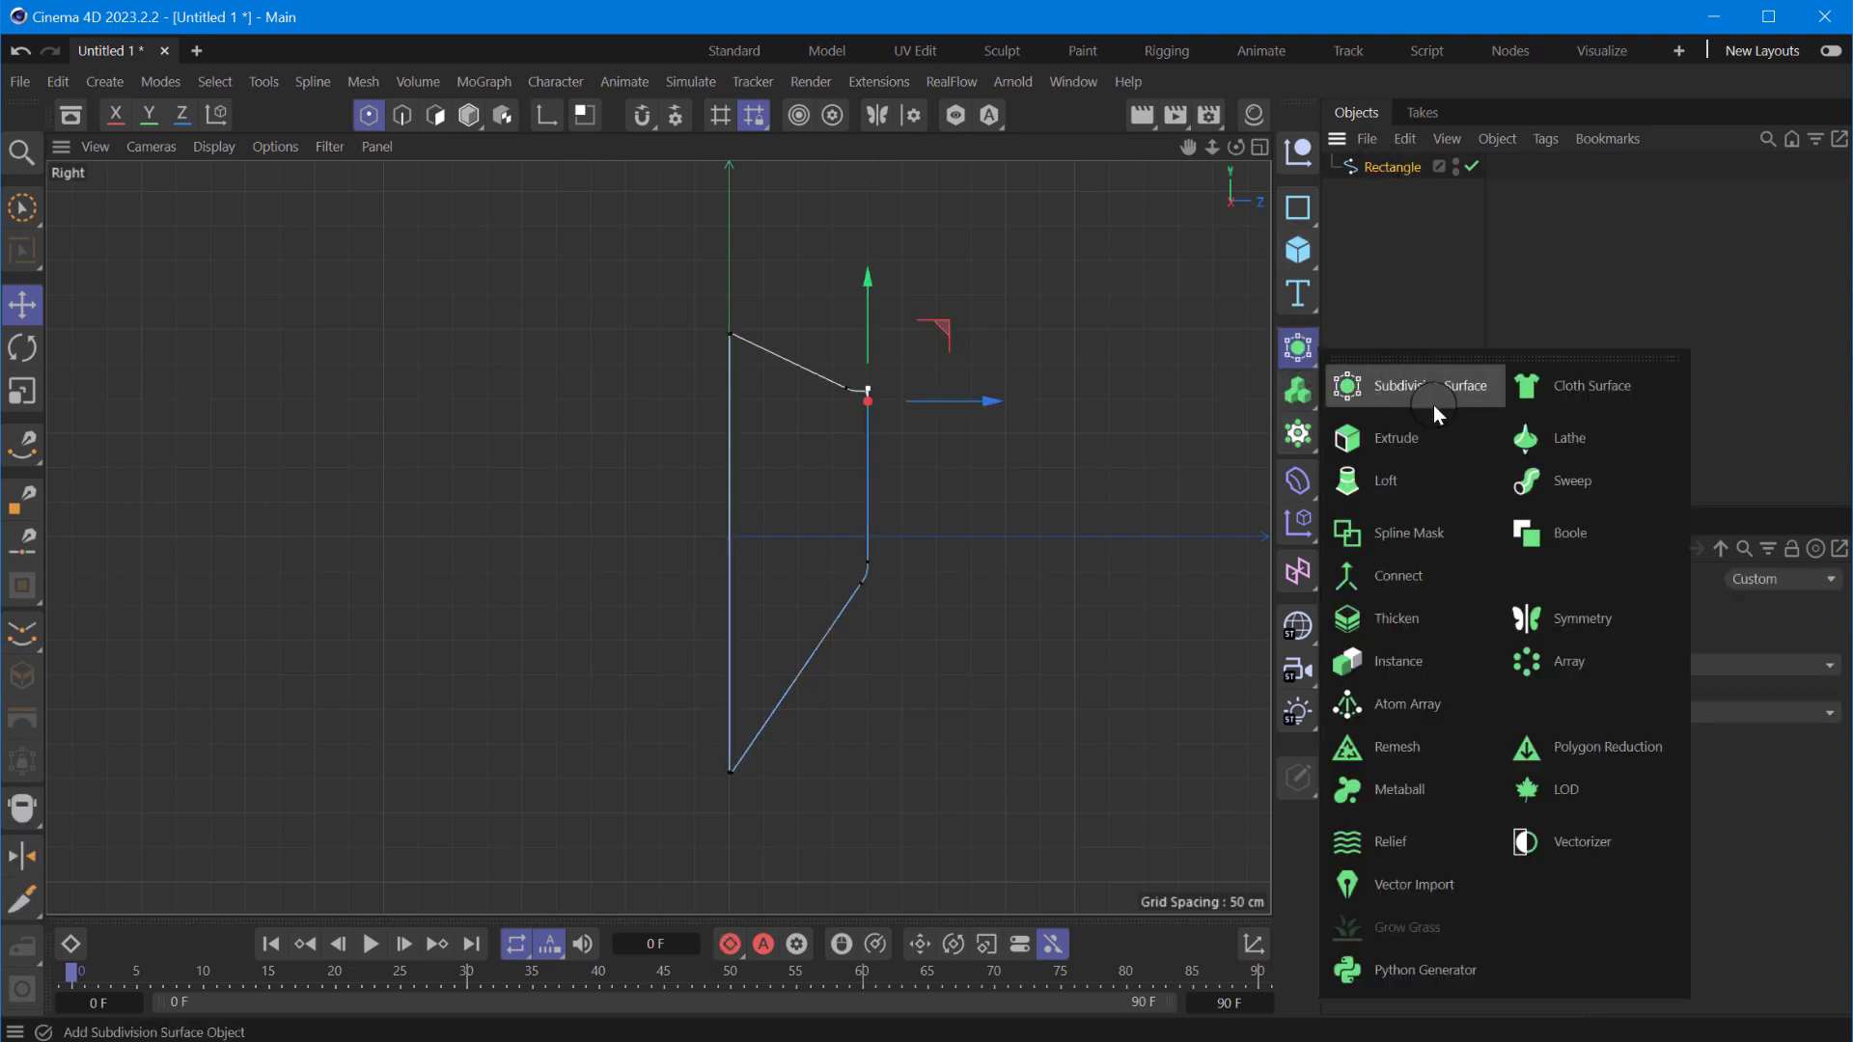
pyautogui.click(1394, 436)
pyautogui.moveTo(1390, 191); pyautogui.dragTo(1404, 178)
pyautogui.click(1386, 166)
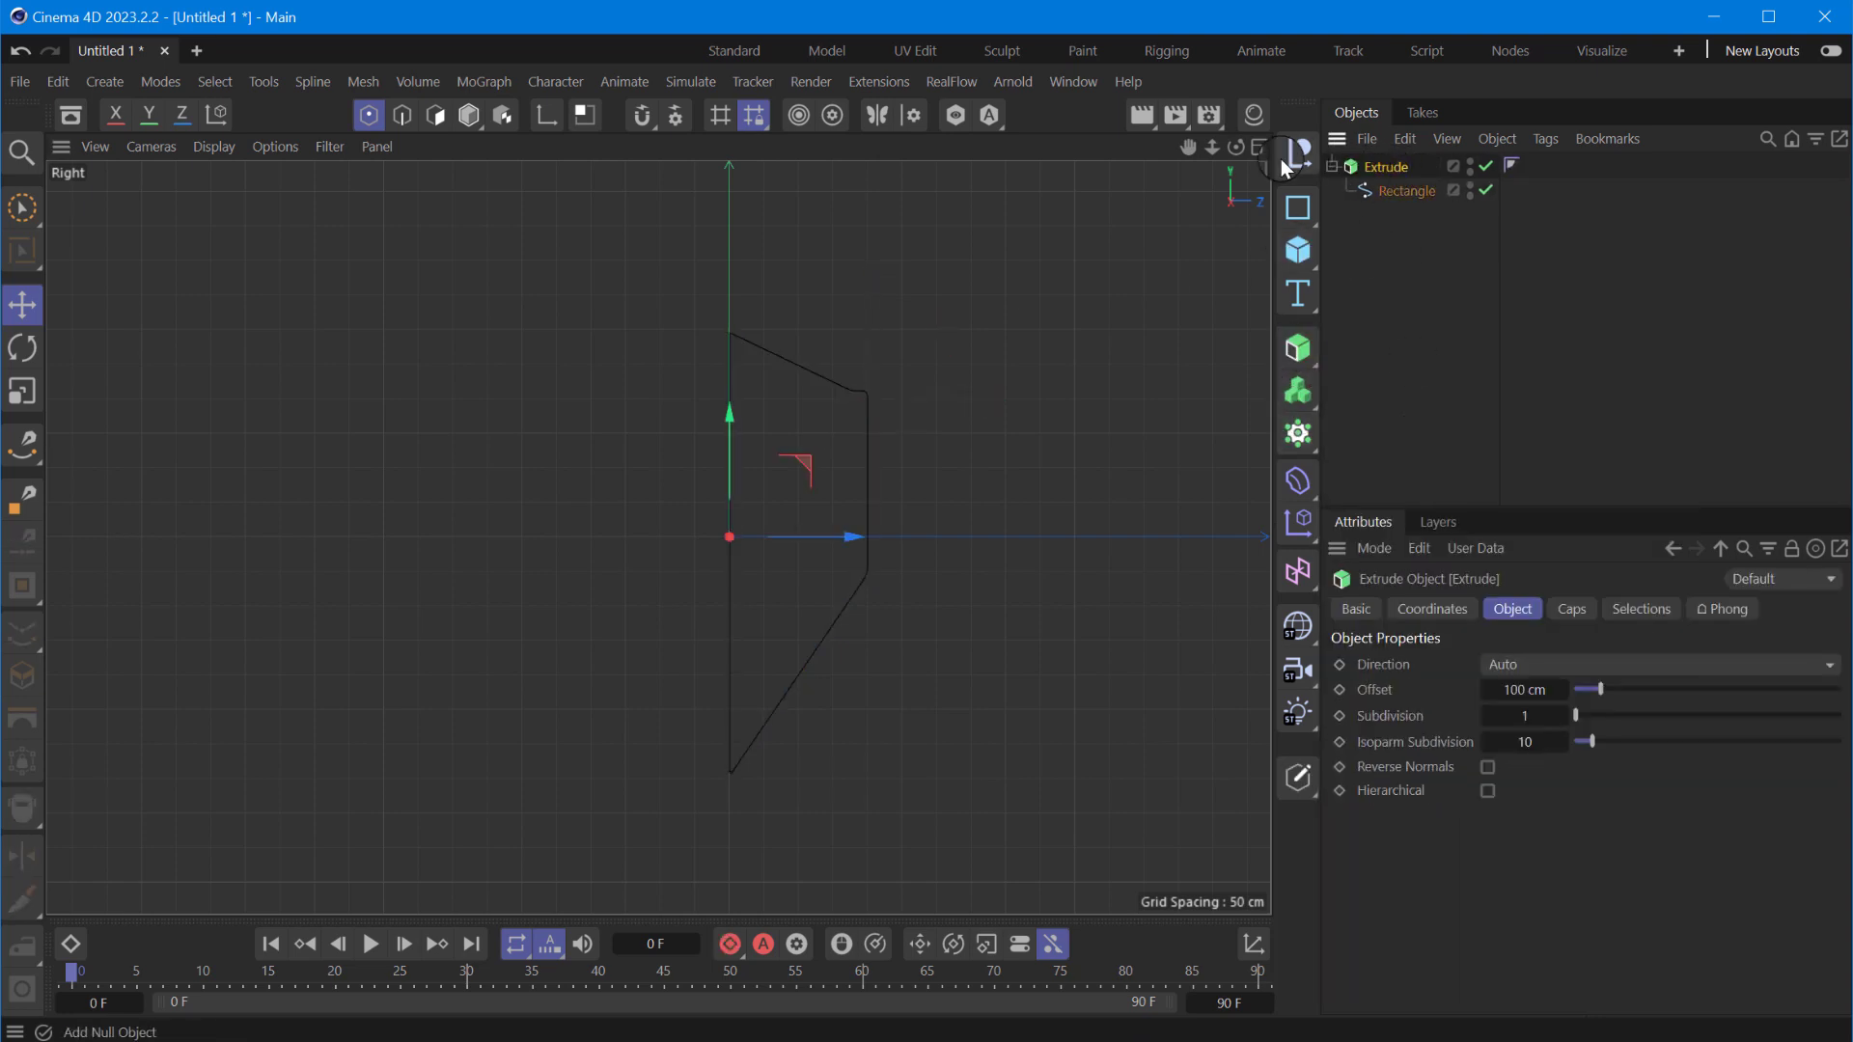
pyautogui.middleClick(756, 281)
pyautogui.click(645, 146)
pyautogui.scroll(-3, 861, 392)
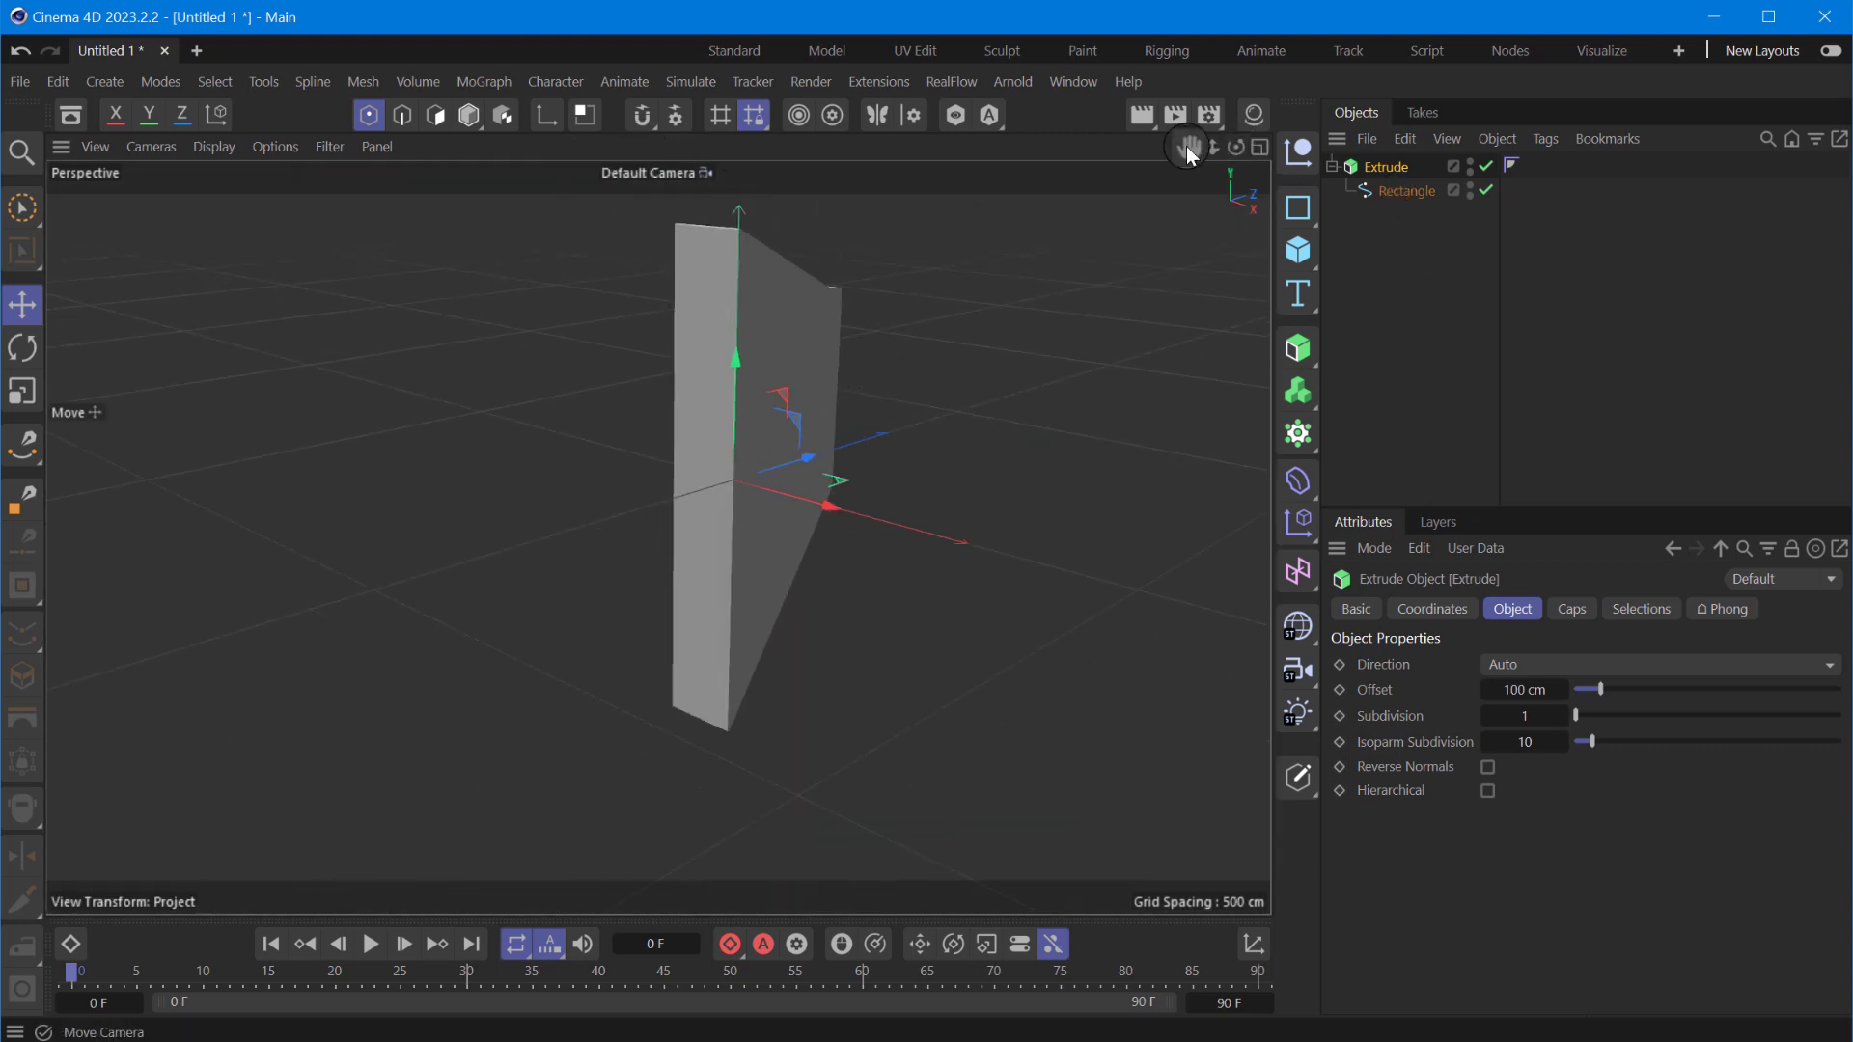
pyautogui.moveTo(1188, 147); pyautogui.dragTo(1369, 166)
# - Set the Extrude offset to 11 cm and cap bevel size 9.92 cm, subdivision 1
pyautogui.click(1571, 609)
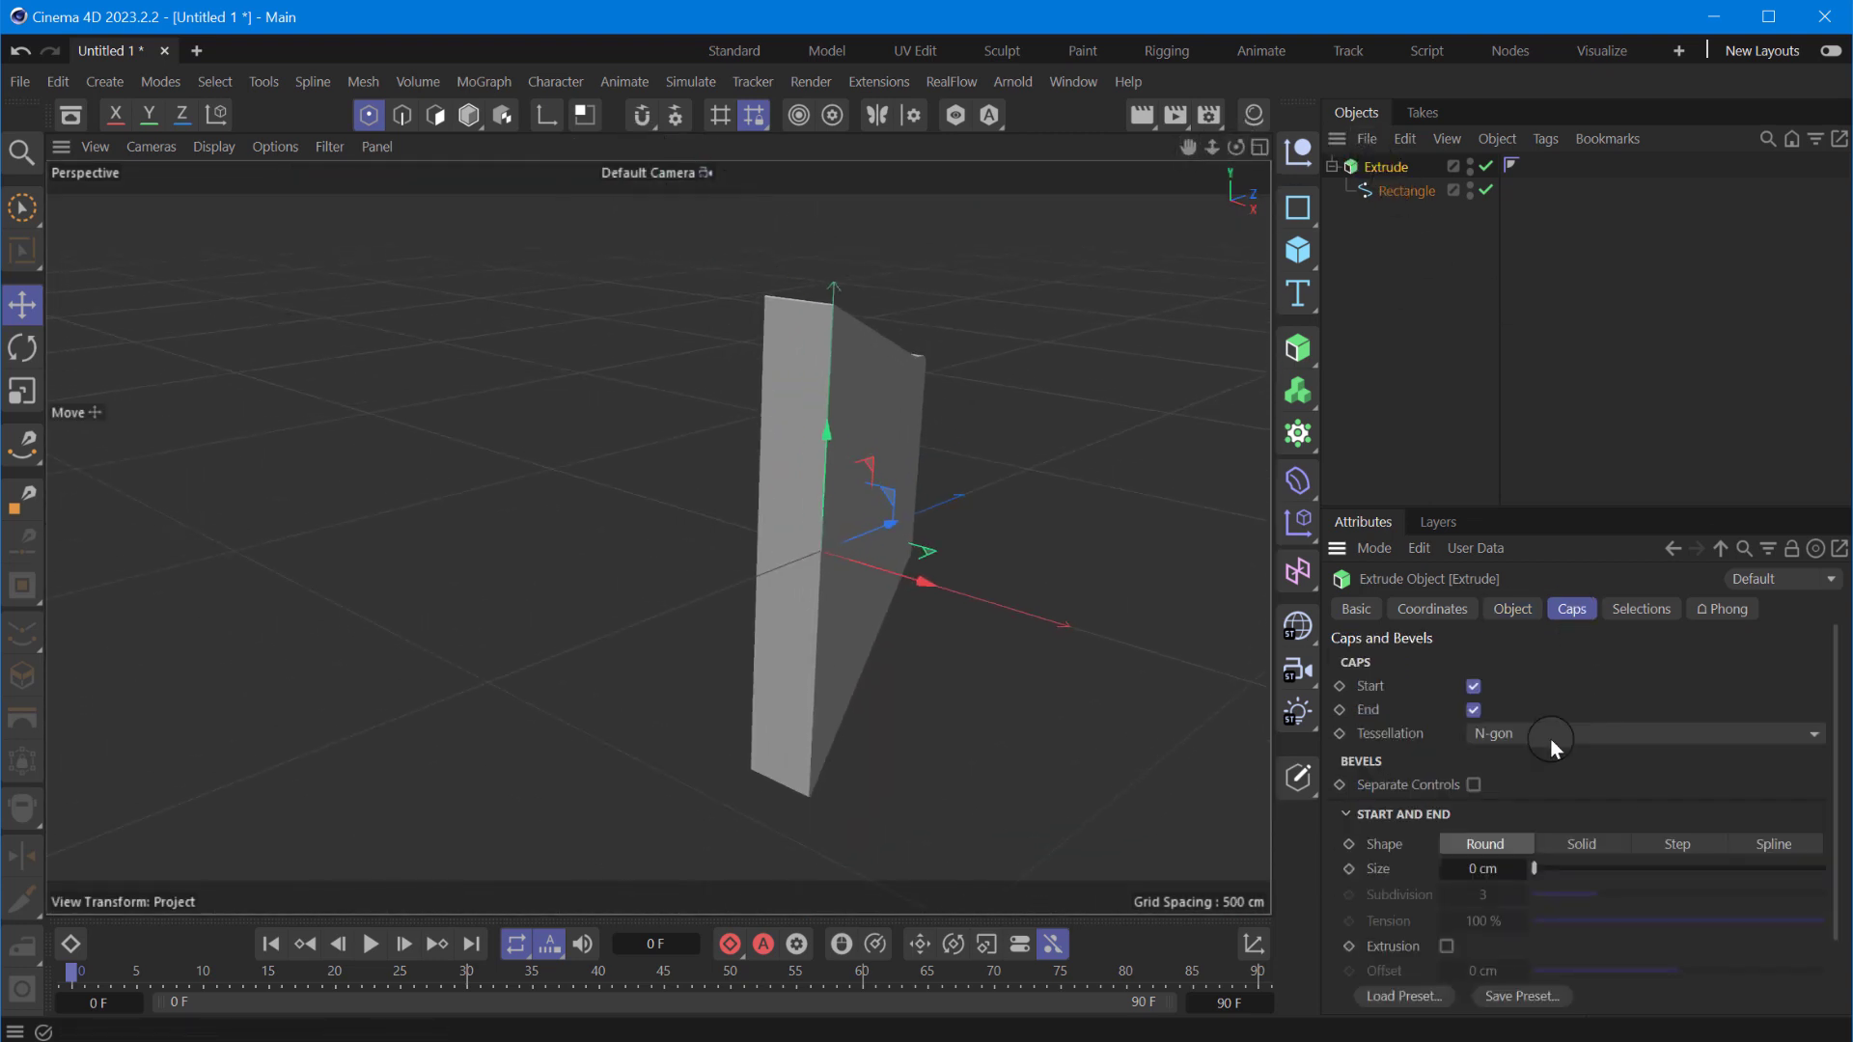
pyautogui.click(1512, 609)
pyautogui.moveTo(1592, 691); pyautogui.dragTo(1579, 689)
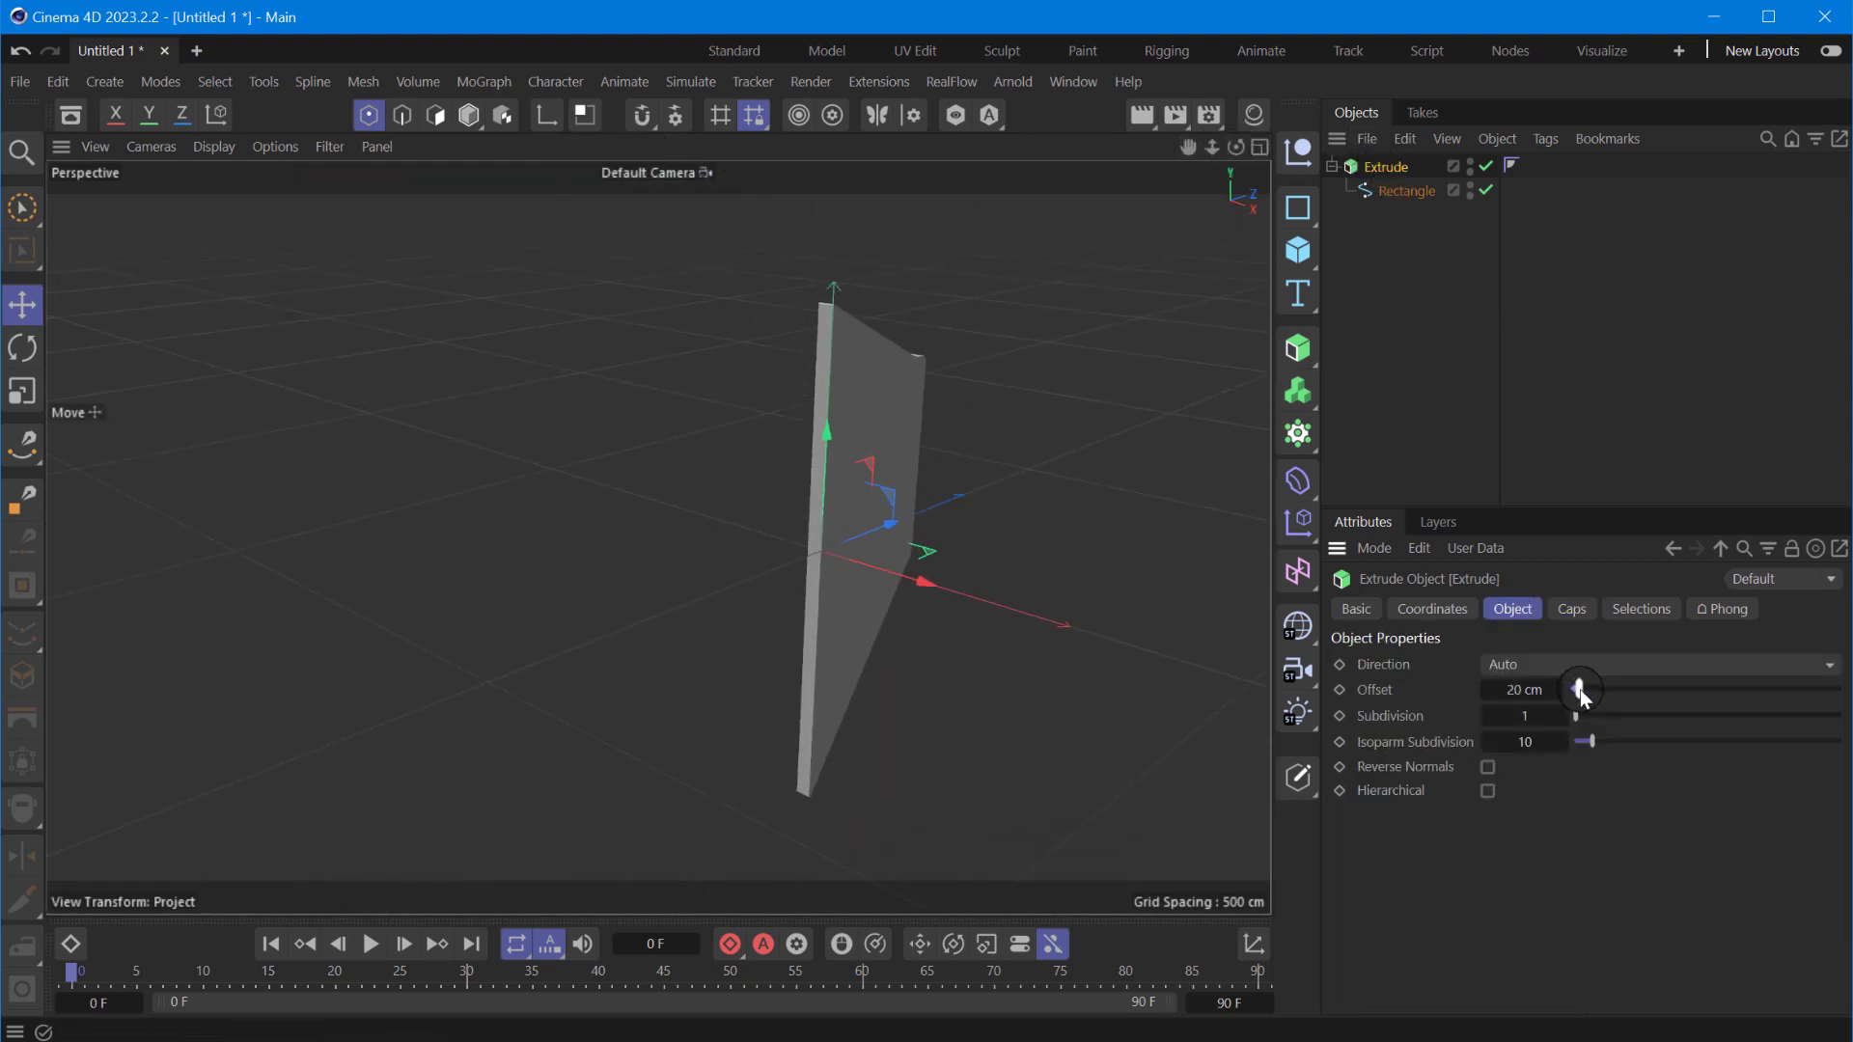
pyautogui.moveTo(1236, 147); pyautogui.dragTo(1218, 798)
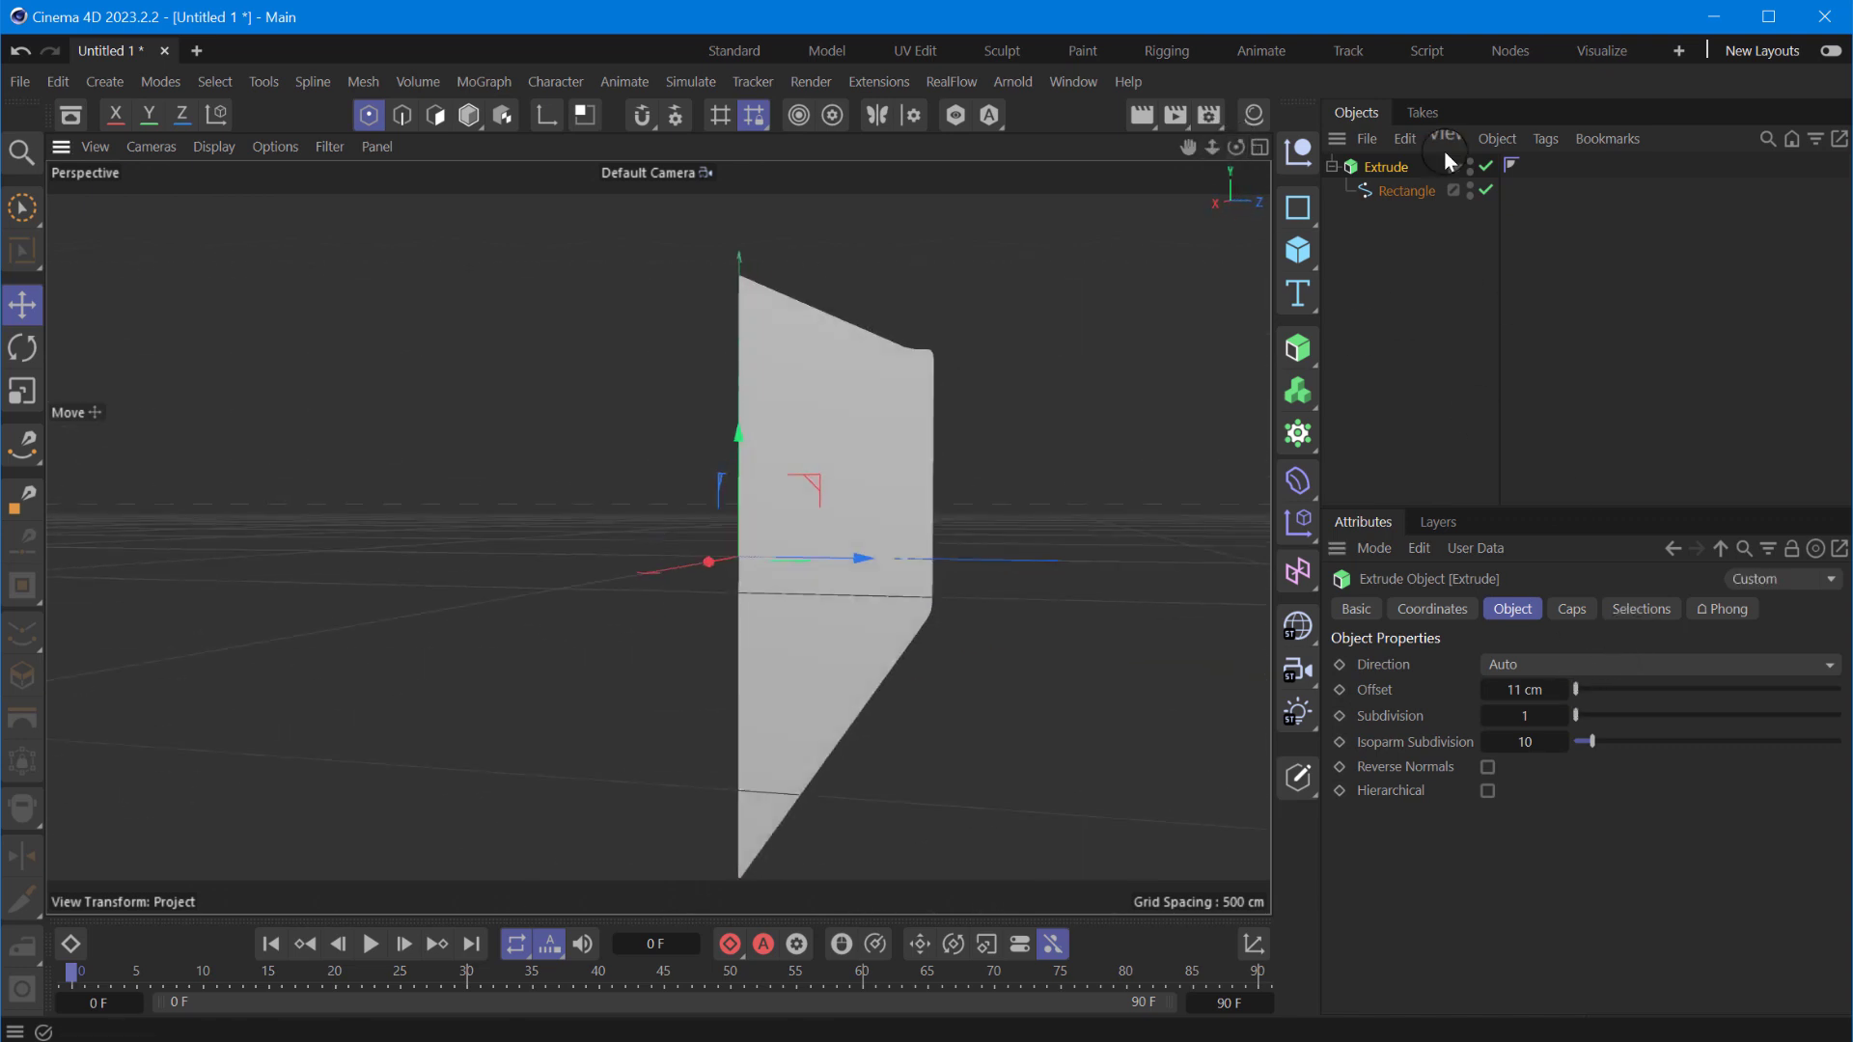
pyautogui.click(1570, 611)
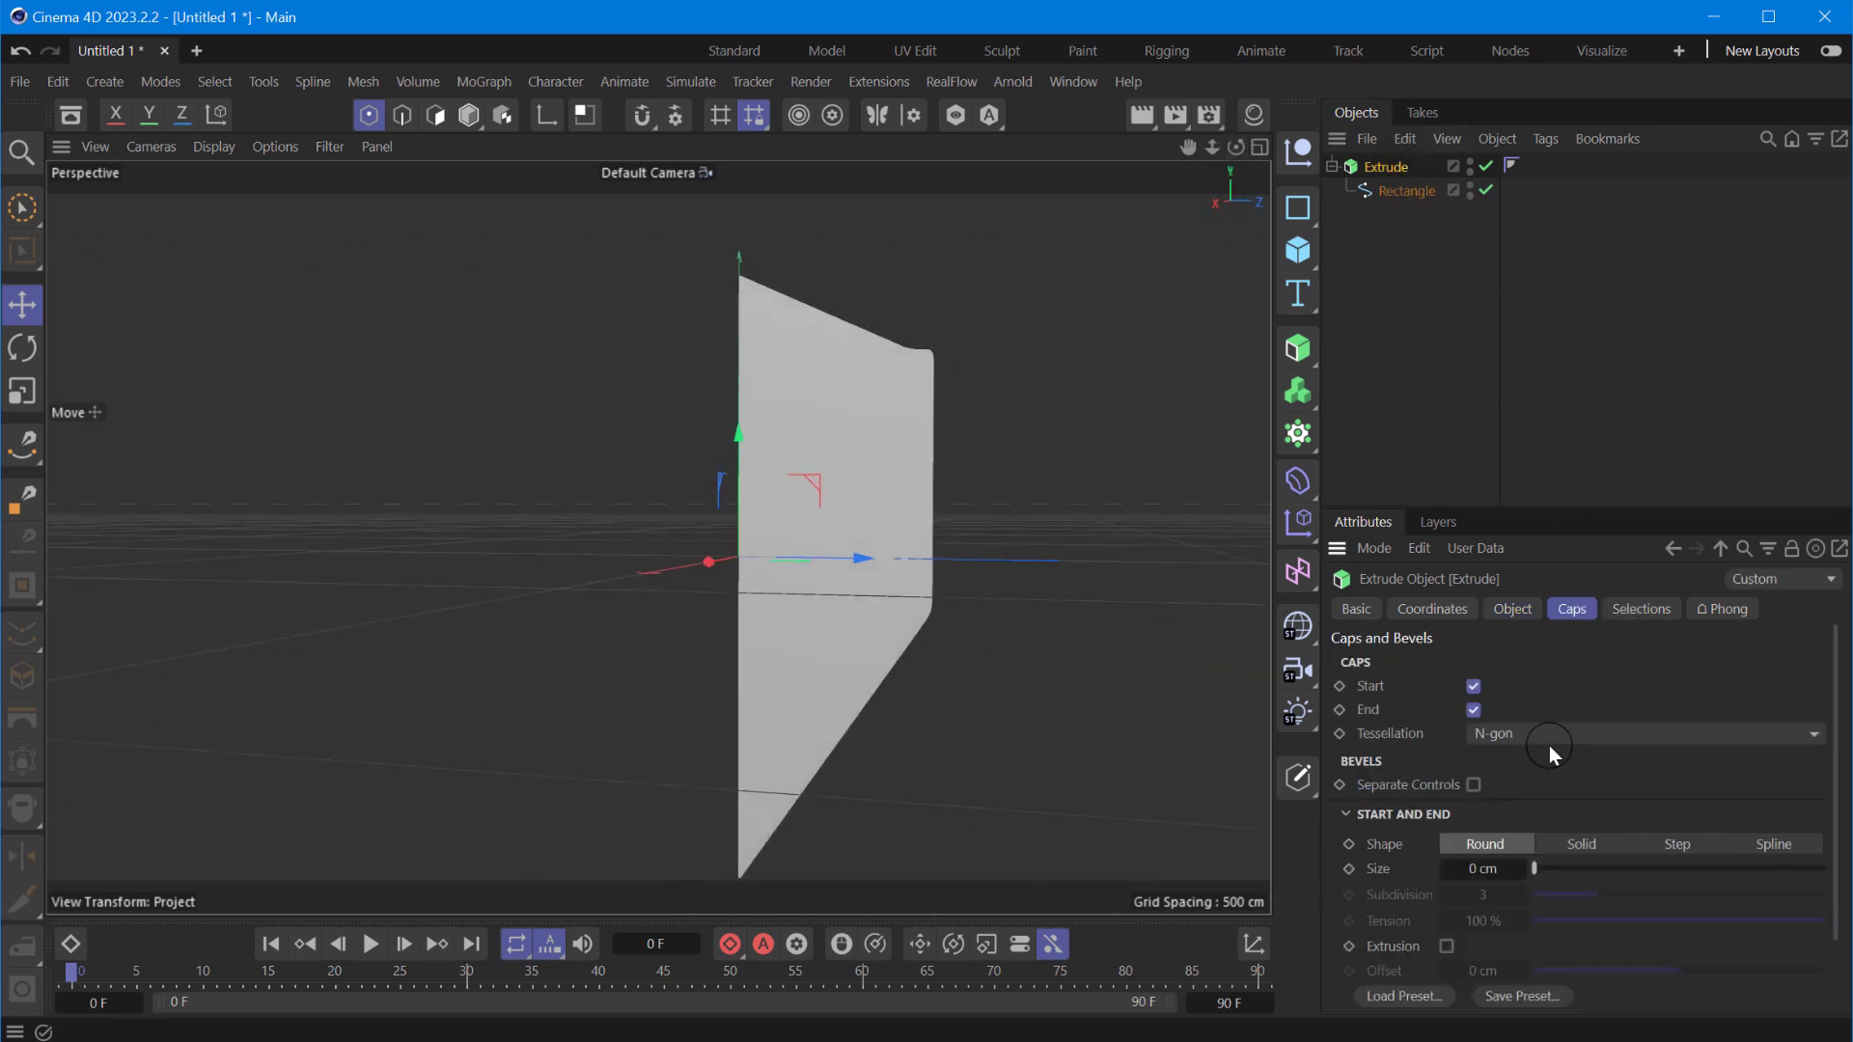
pyautogui.moveTo(1536, 868)
pyautogui.mouseDown()
pyautogui.moveTo(1571, 864)
pyautogui.moveTo(1532, 896)
pyautogui.mouseUp()
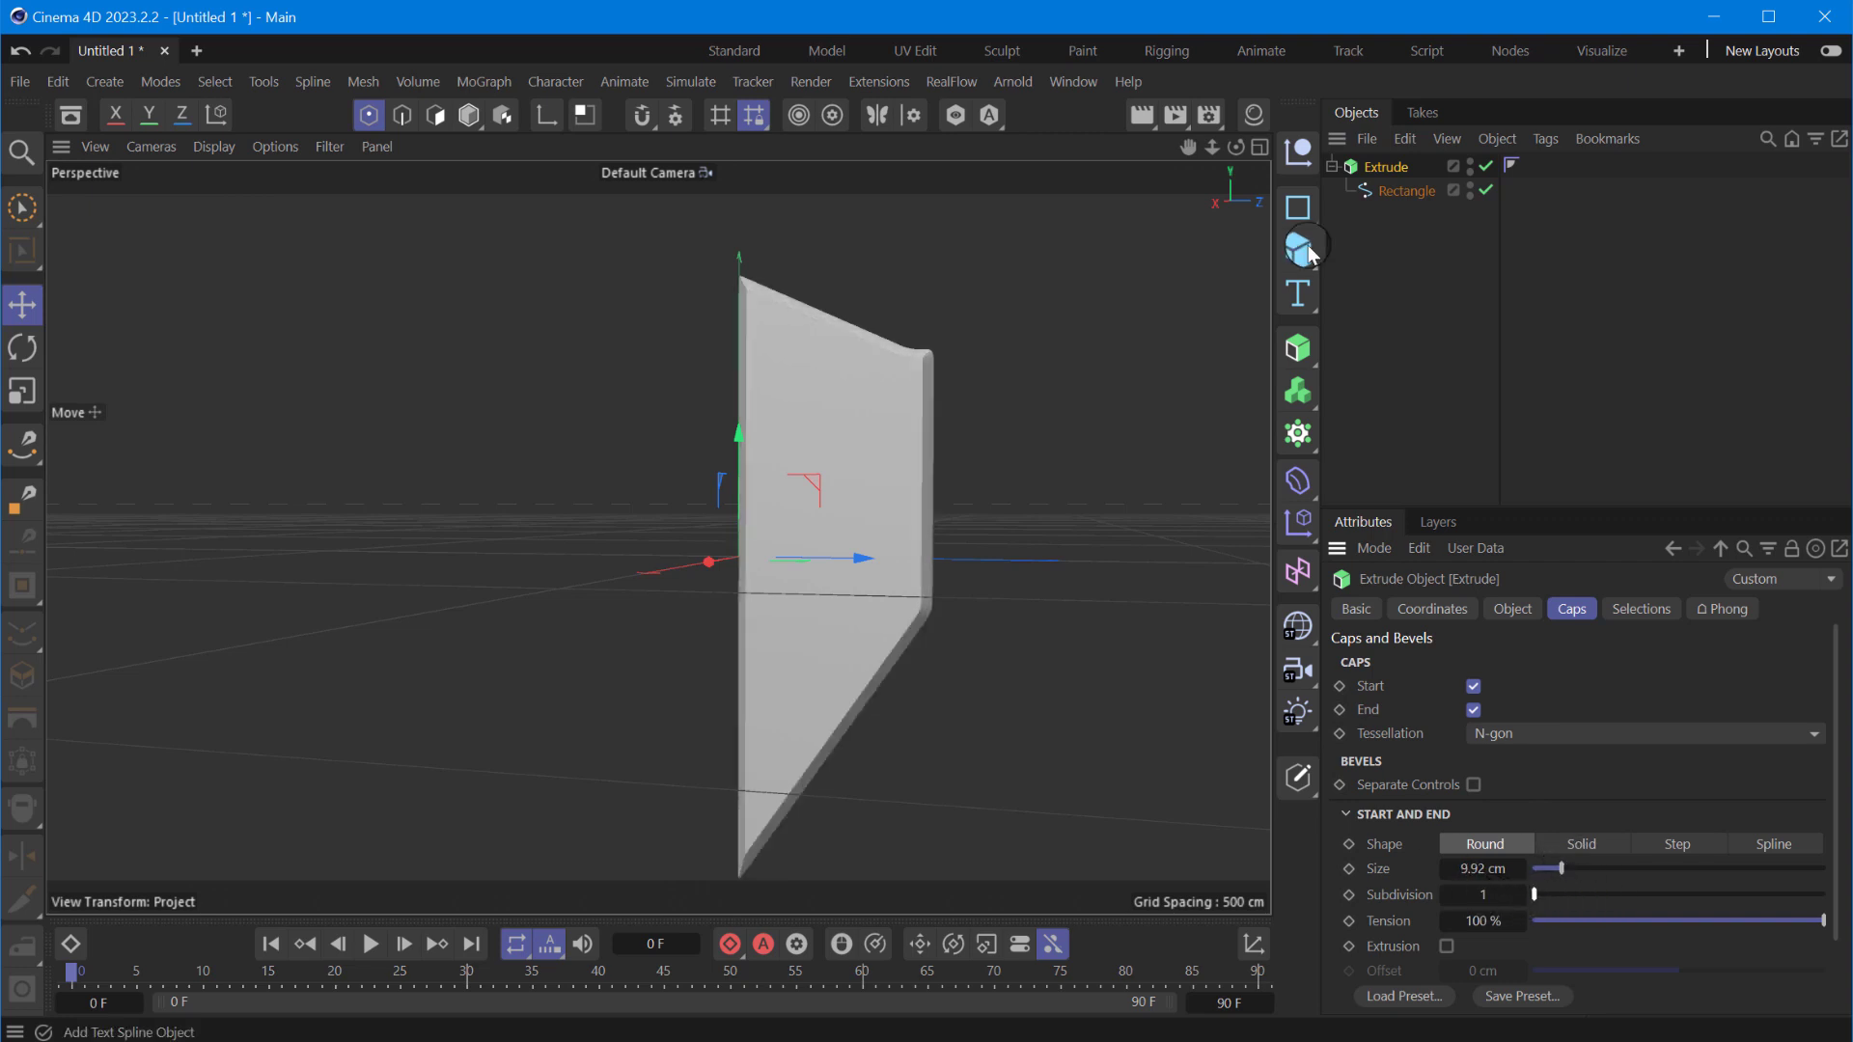
pyautogui.moveTo(1236, 147)
pyautogui.mouseDown()
pyautogui.moveTo(1167, 768)
pyautogui.moveTo(1115, 772)
pyautogui.mouseUp()
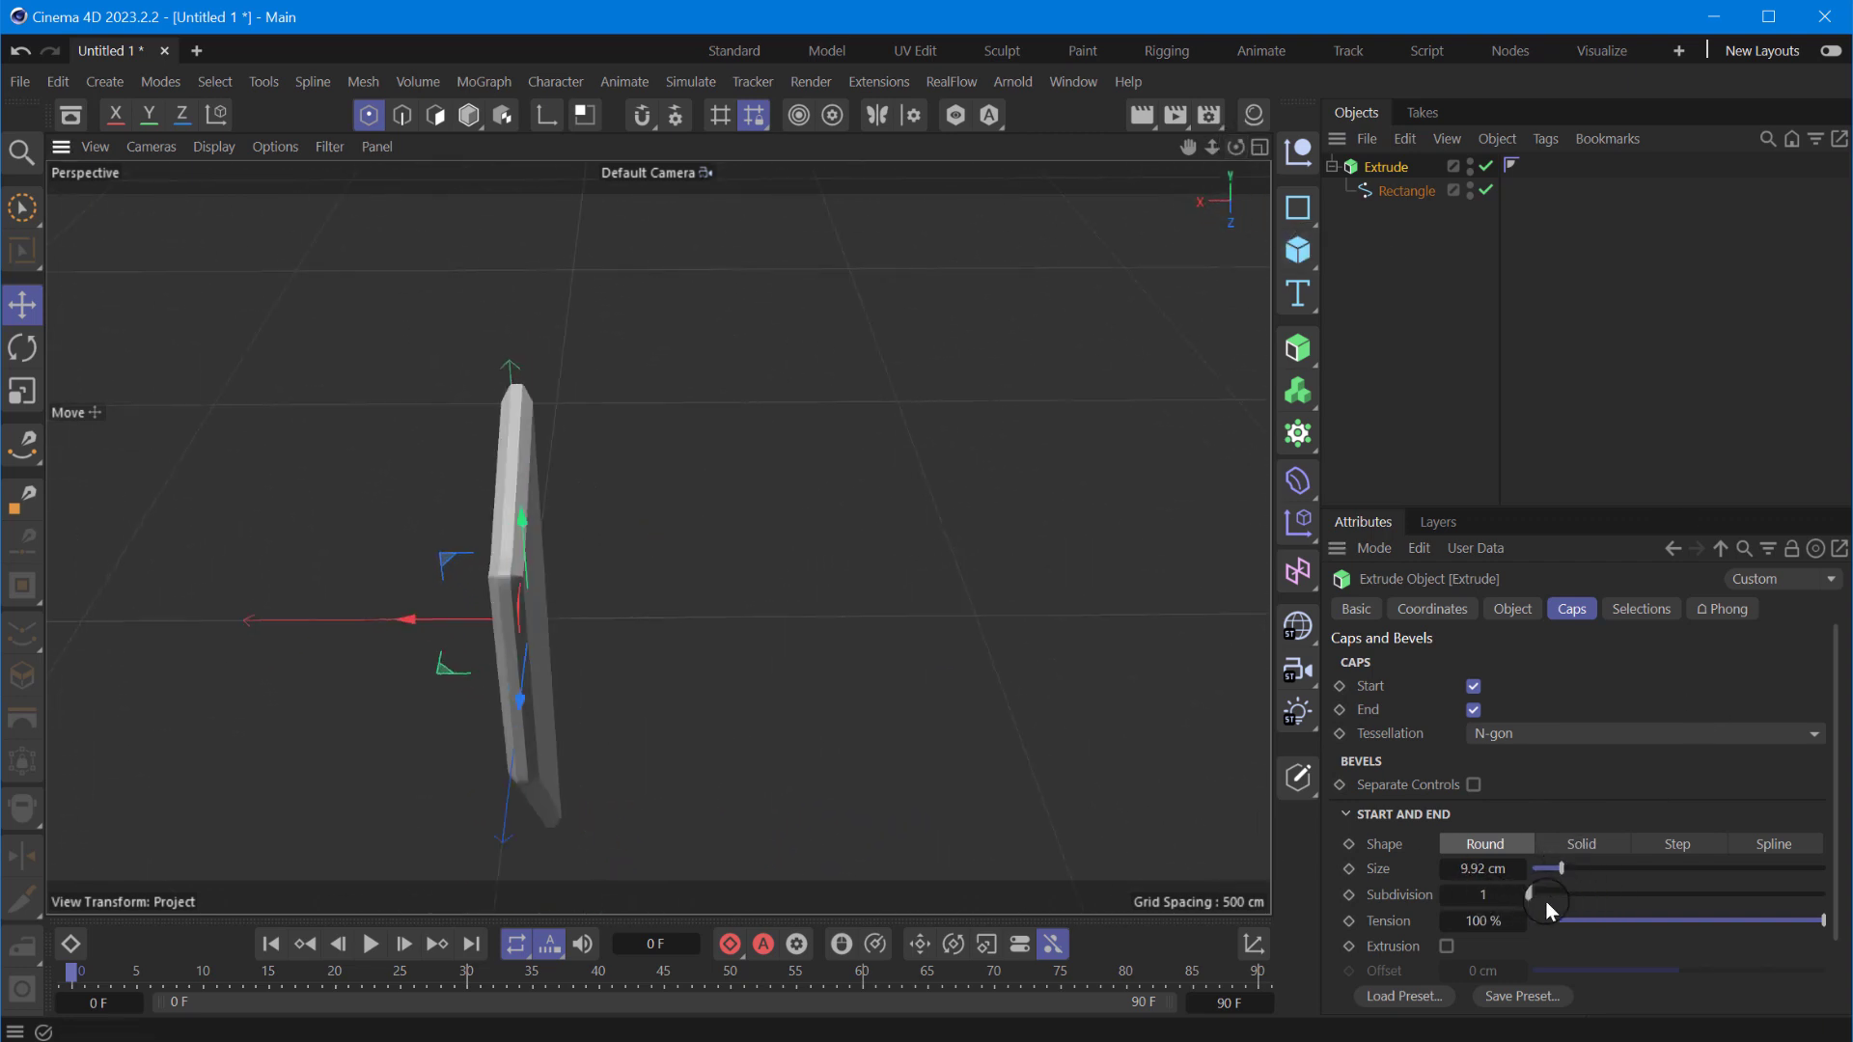
# - Enable Separate Controls for the cap bevels, collapse the Extrude, and activate Rotate
pyautogui.click(1456, 787)
pyautogui.keyDown('alt'); pyautogui.moveTo(656, 555); pyautogui.dragTo(1304, 166); pyautogui.keyUp('alt')
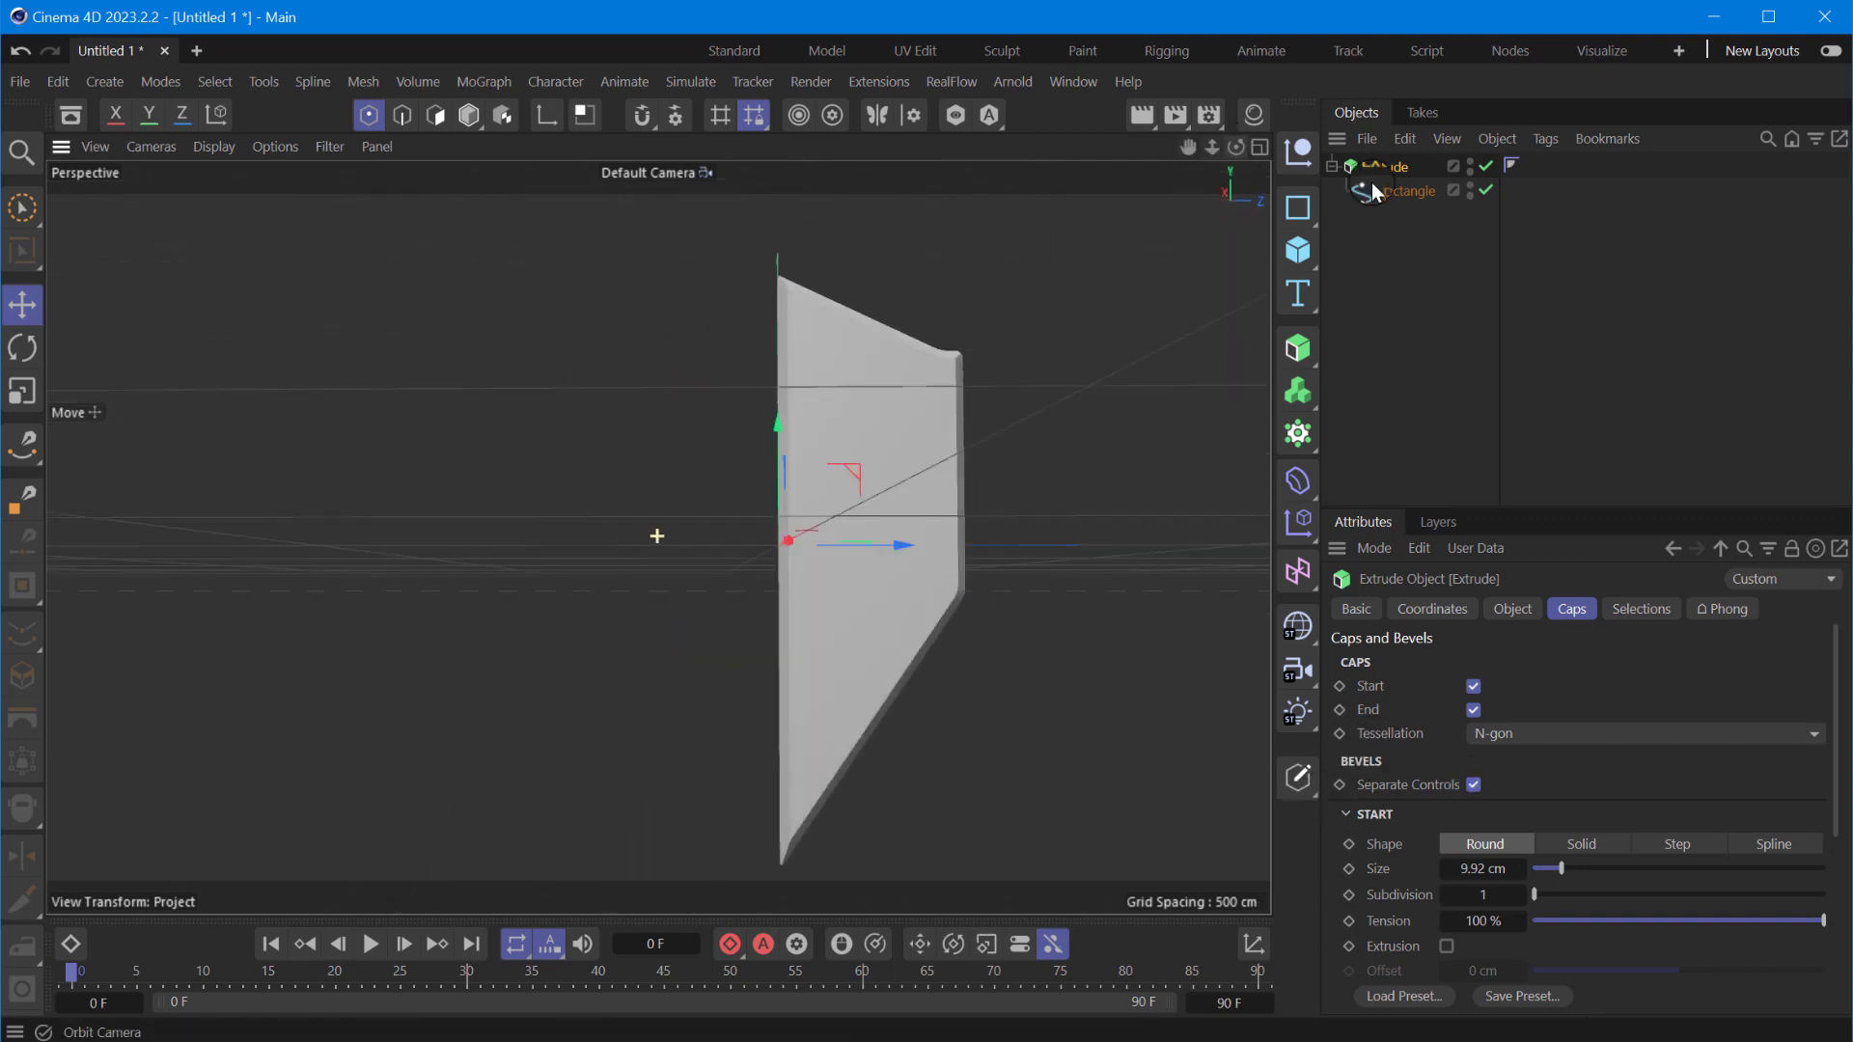
pyautogui.click(1333, 166)
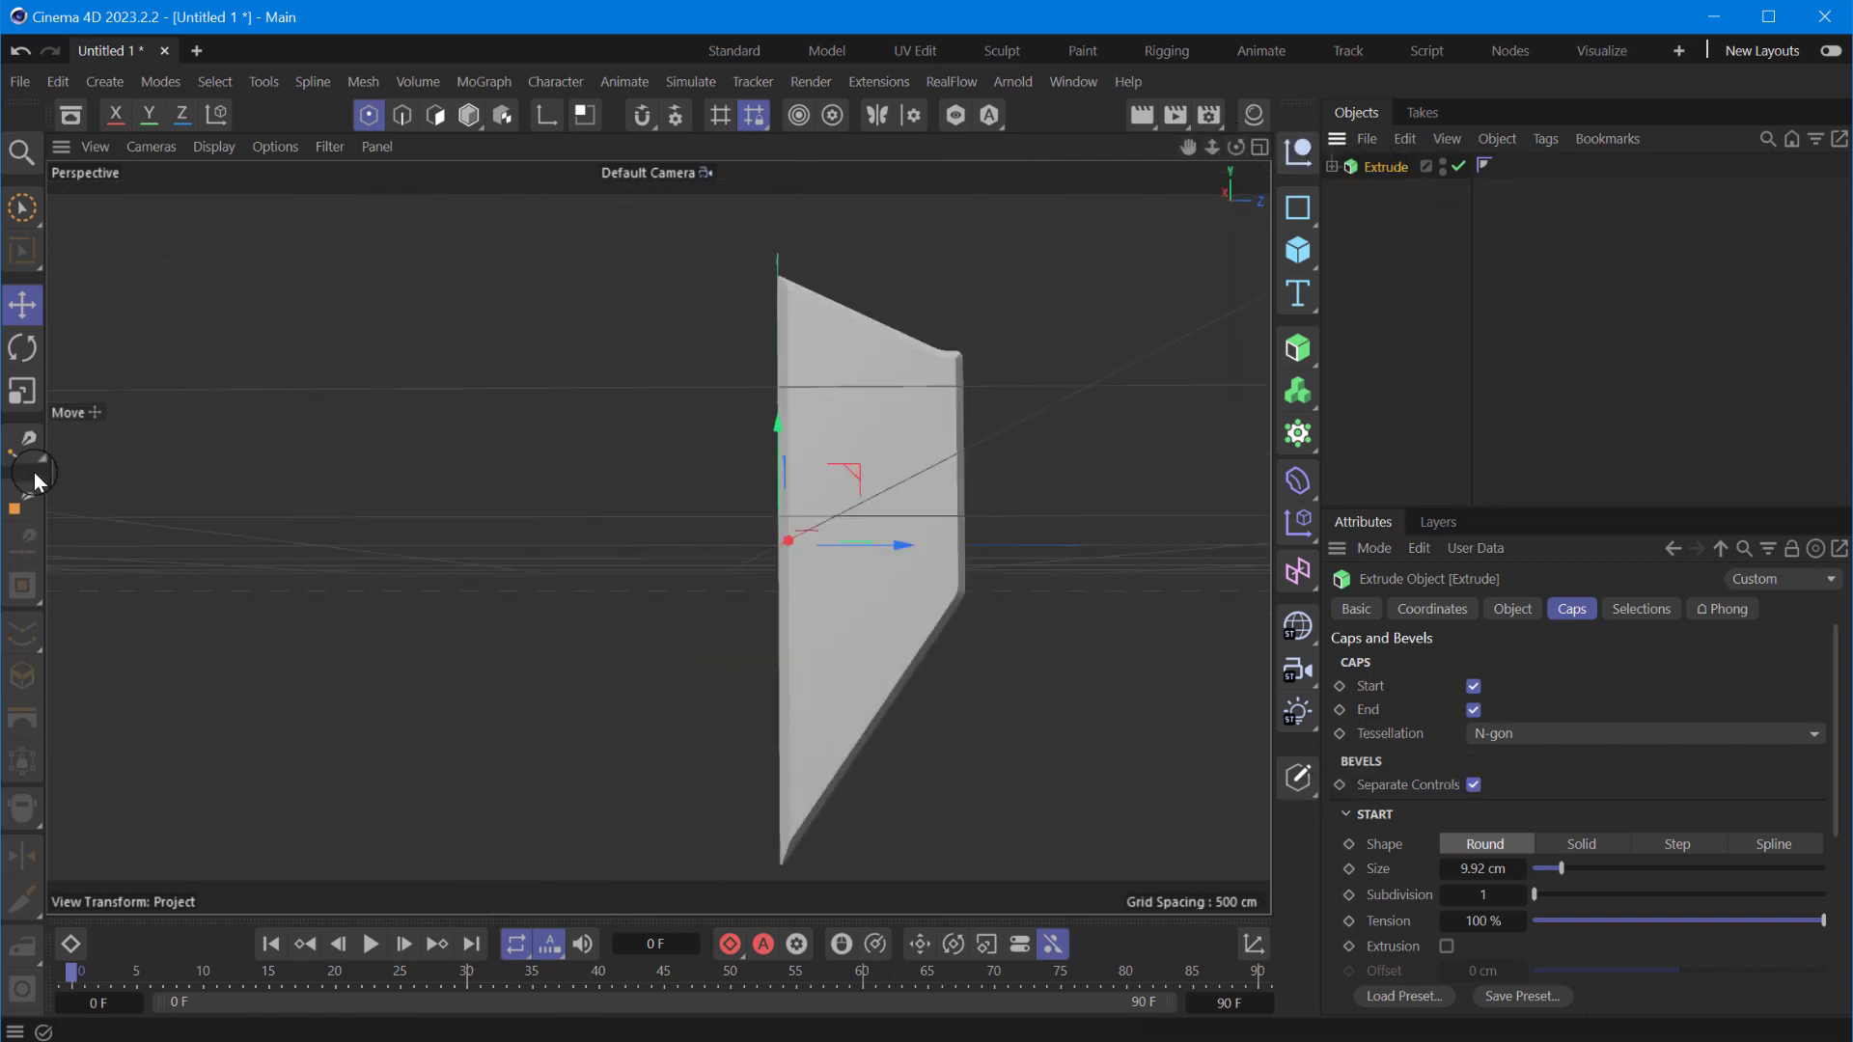
pyautogui.click(25, 350)
pyautogui.moveTo(827, 560)
pyautogui.keyDown('alt'); pyautogui.mouseDown()
pyautogui.moveTo(571, 737)
pyautogui.moveTo(600, 734)
pyautogui.mouseUp(); pyautogui.keyUp('alt')
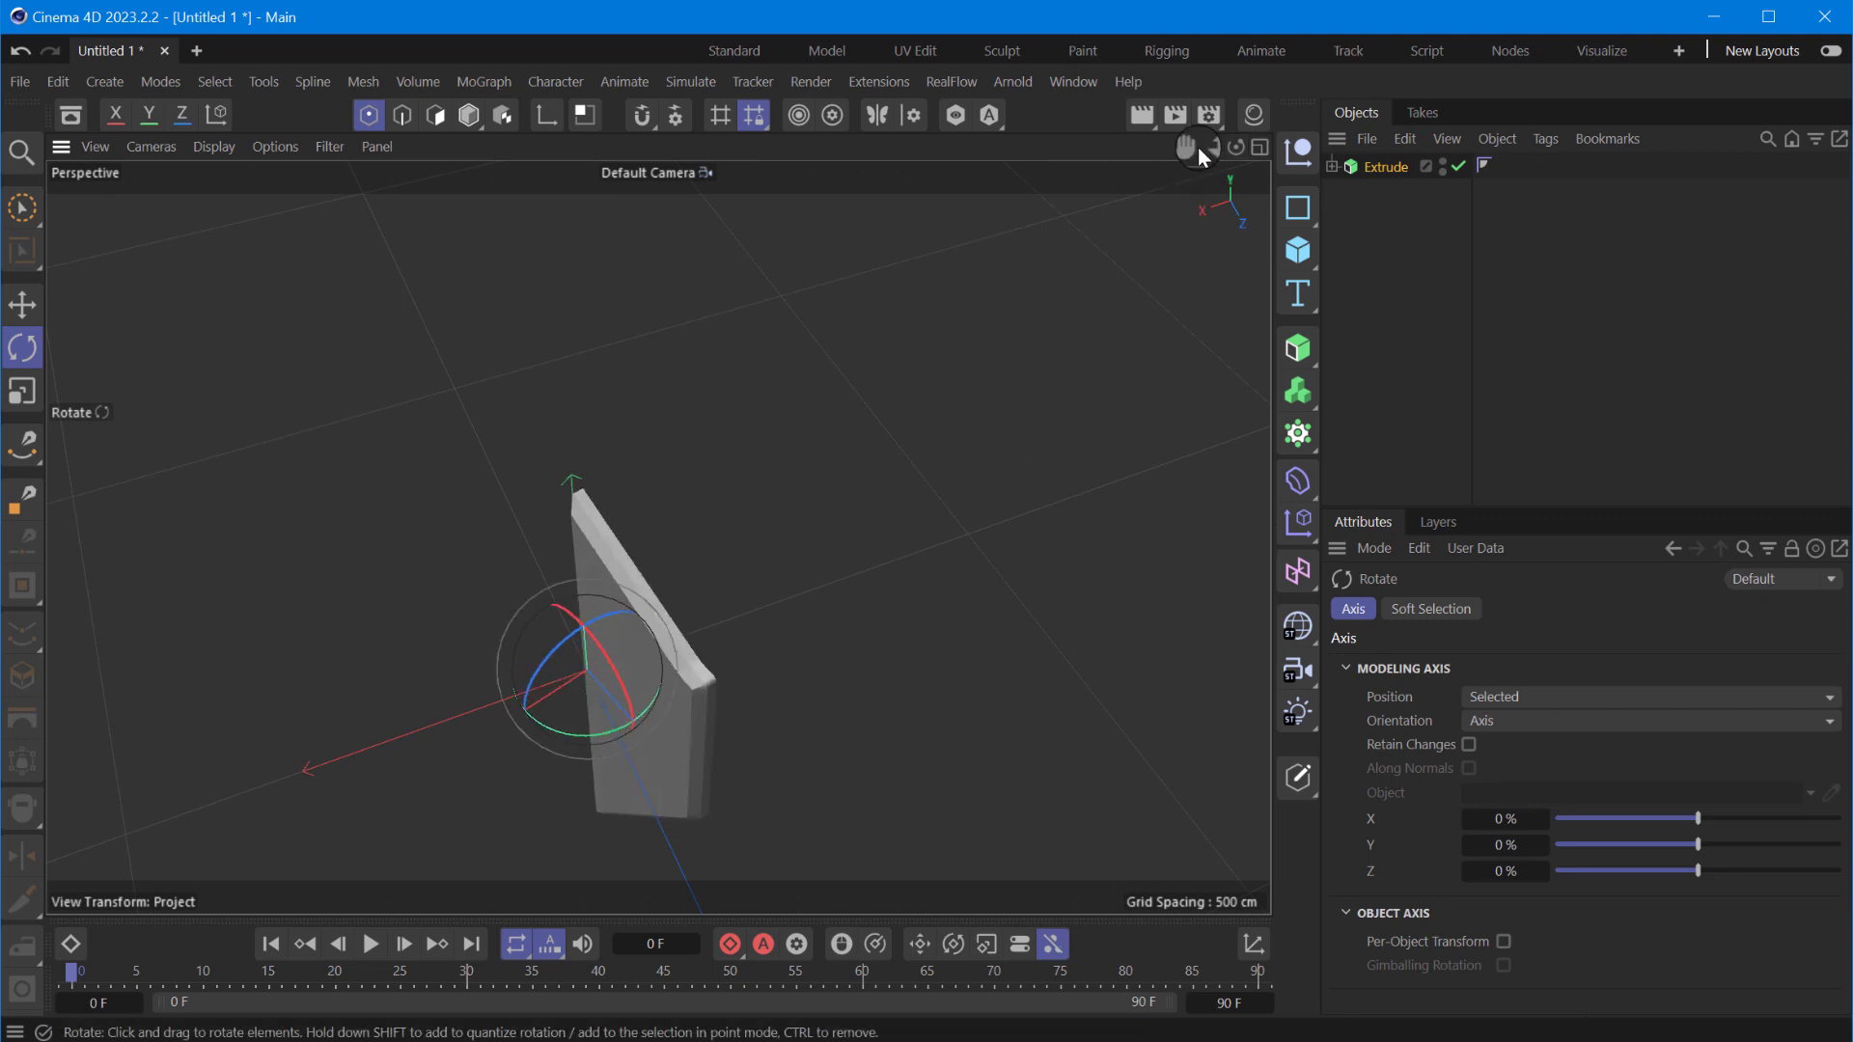
pyautogui.moveTo(1197, 147)
pyautogui.mouseDown()
pyautogui.moveTo(1178, 154)
pyautogui.moveTo(1361, 314)
pyautogui.mouseUp()
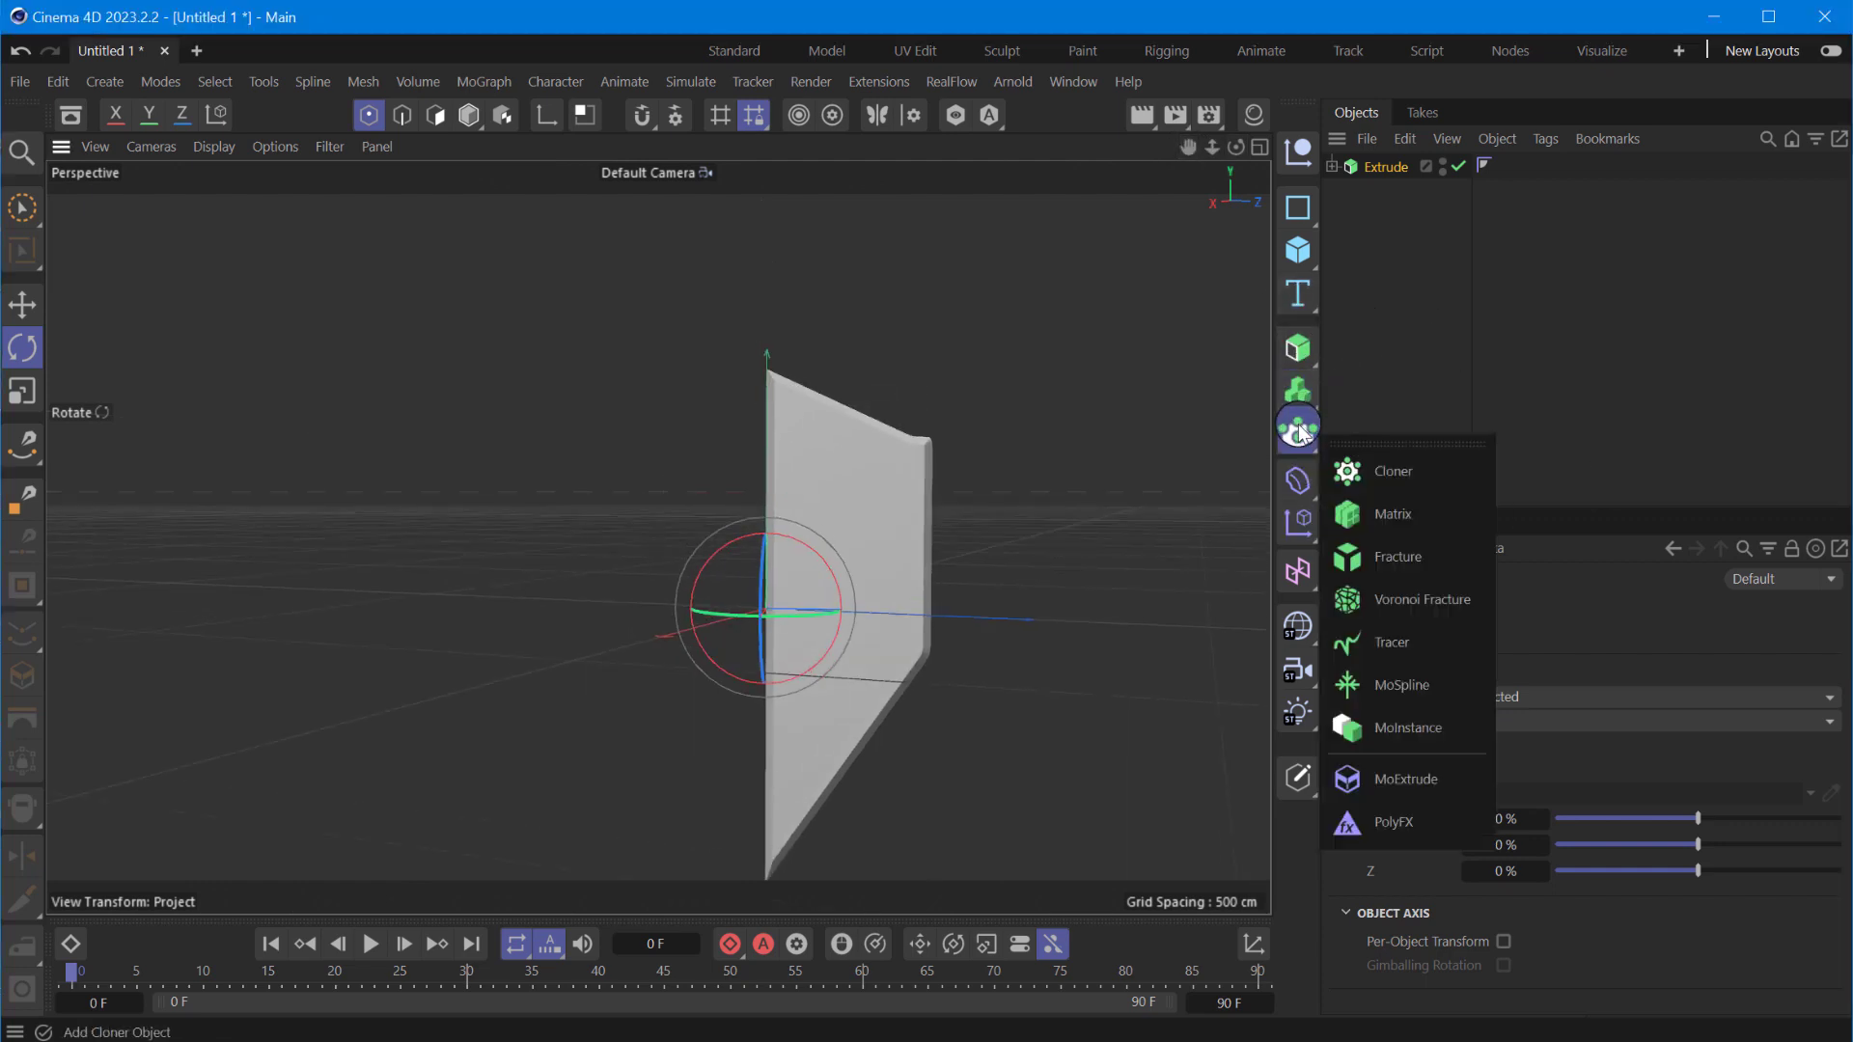
# - Nest the Extrude under a new Symmetry generator mirroring only along Z (- to +)
pyautogui.click(1296, 342)
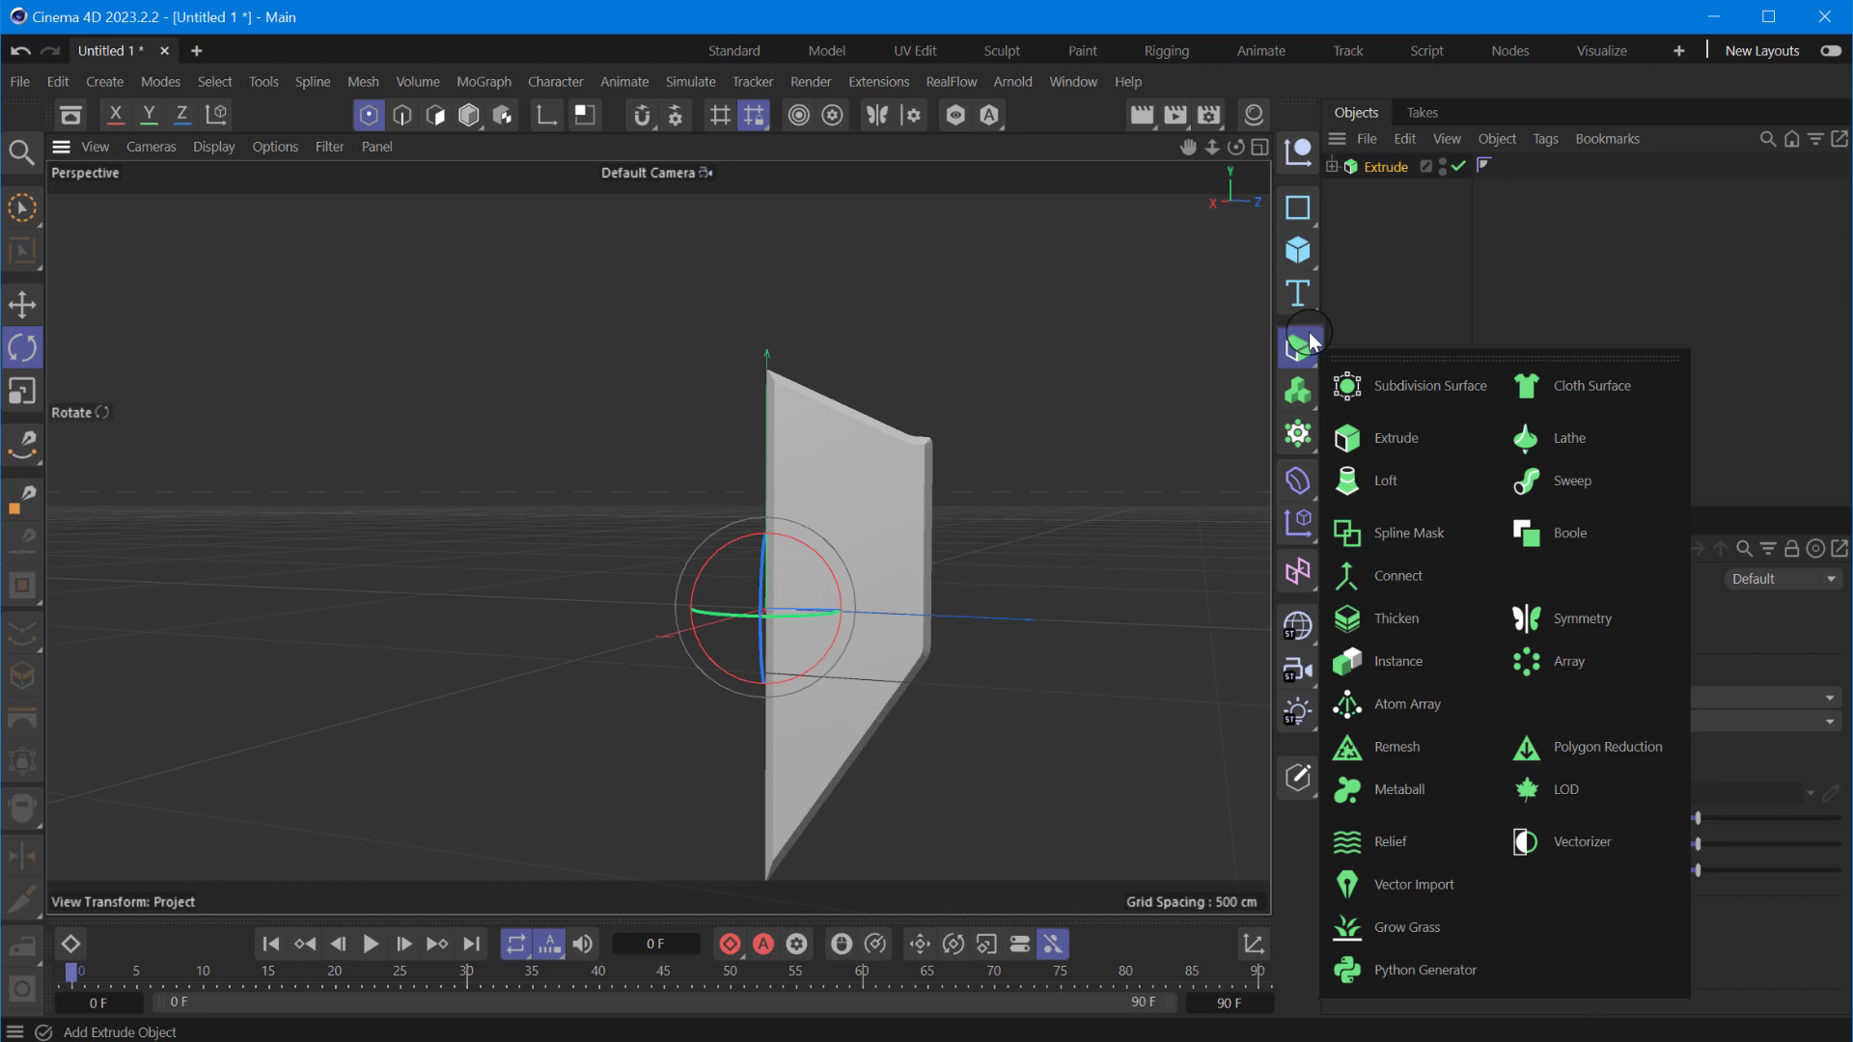
pyautogui.click(1592, 636)
pyautogui.moveTo(1392, 176); pyautogui.dragTo(1393, 170)
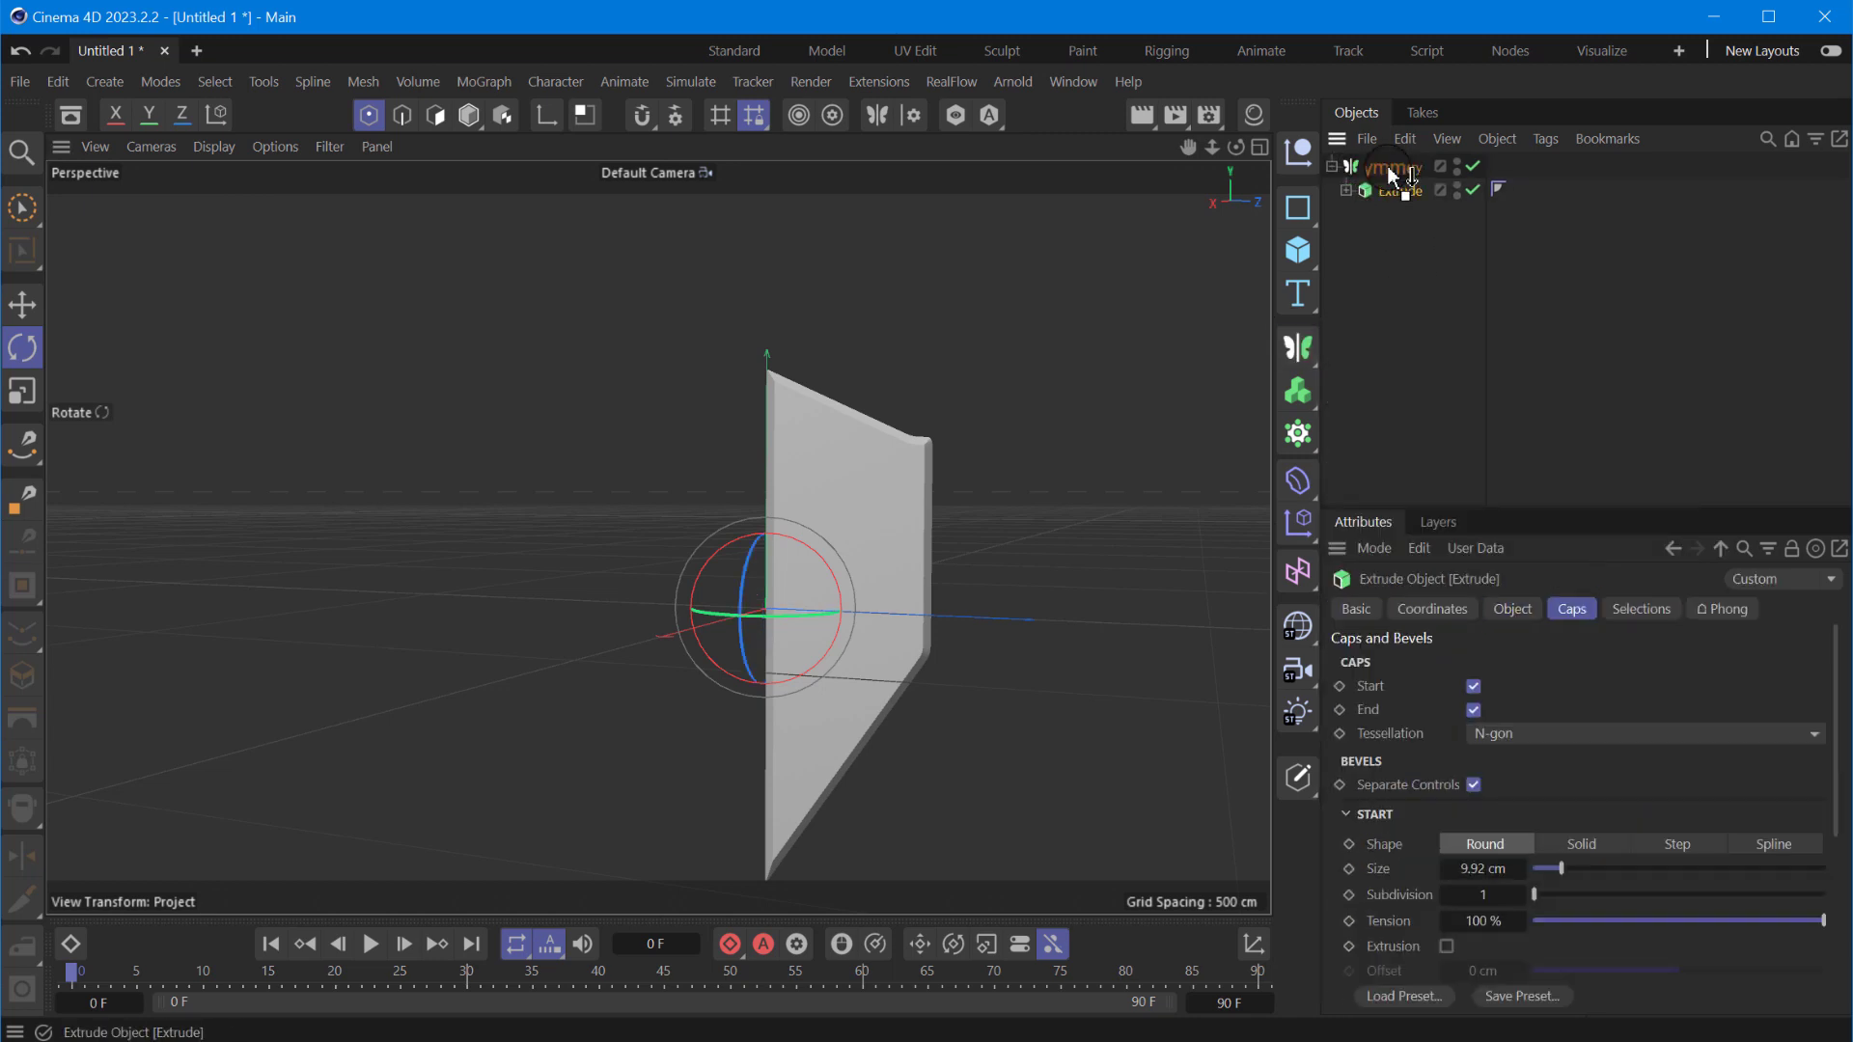
pyautogui.moveTo(1236, 146)
pyautogui.mouseDown()
pyautogui.moveTo(1231, 825)
pyautogui.moveTo(1728, 754)
pyautogui.mouseUp()
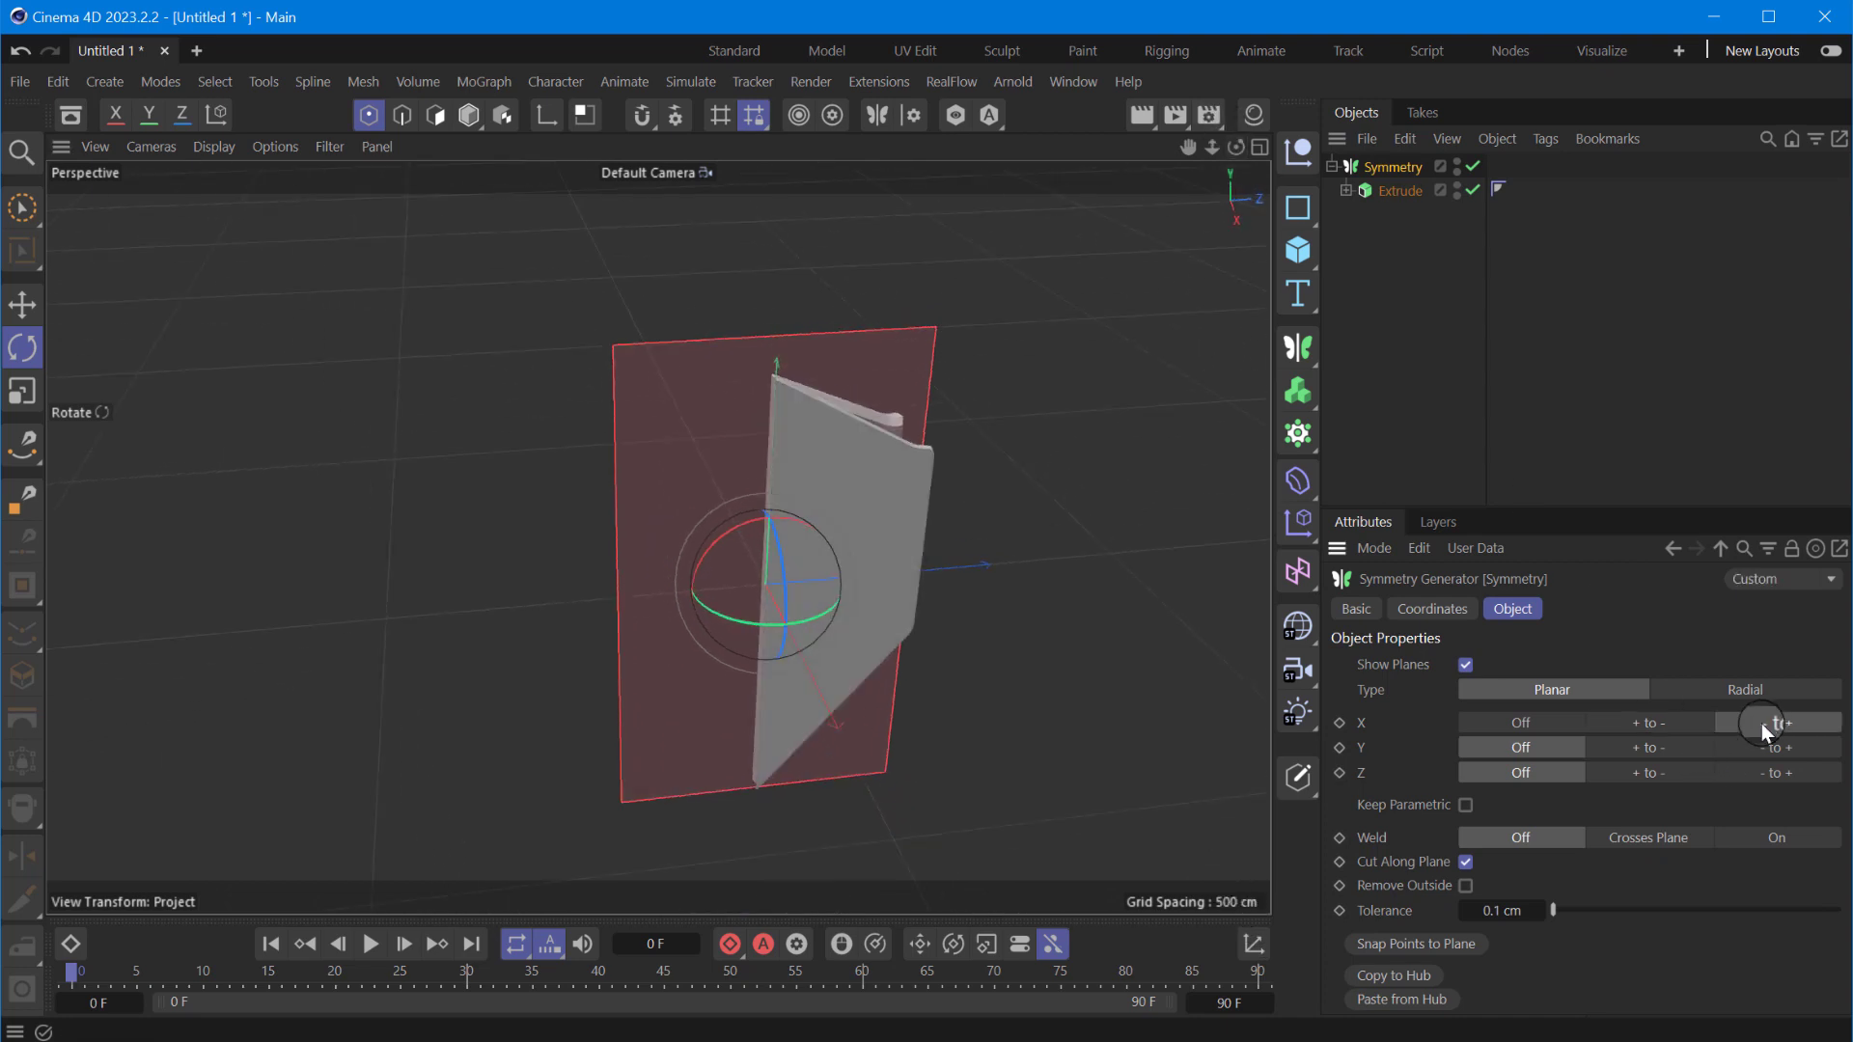
pyautogui.click(1670, 745)
pyautogui.click(1784, 748)
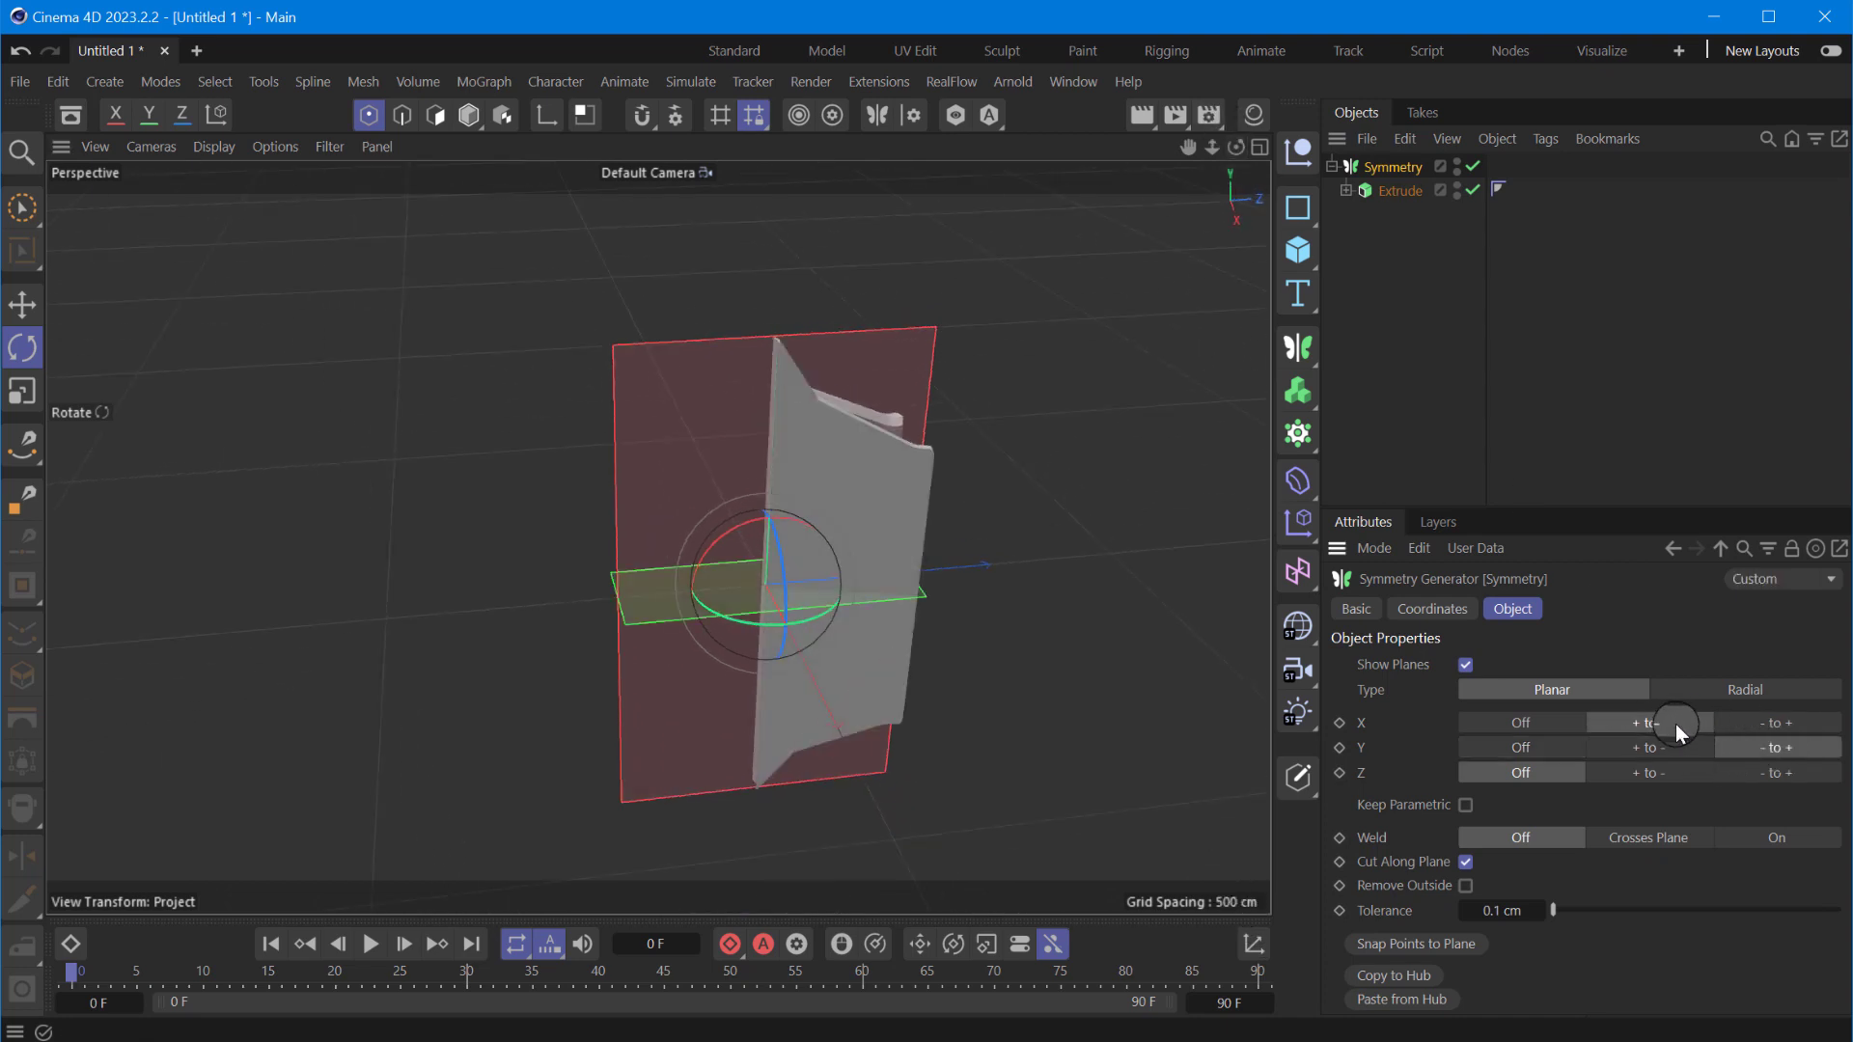
pyautogui.click(1781, 726)
pyautogui.click(1786, 768)
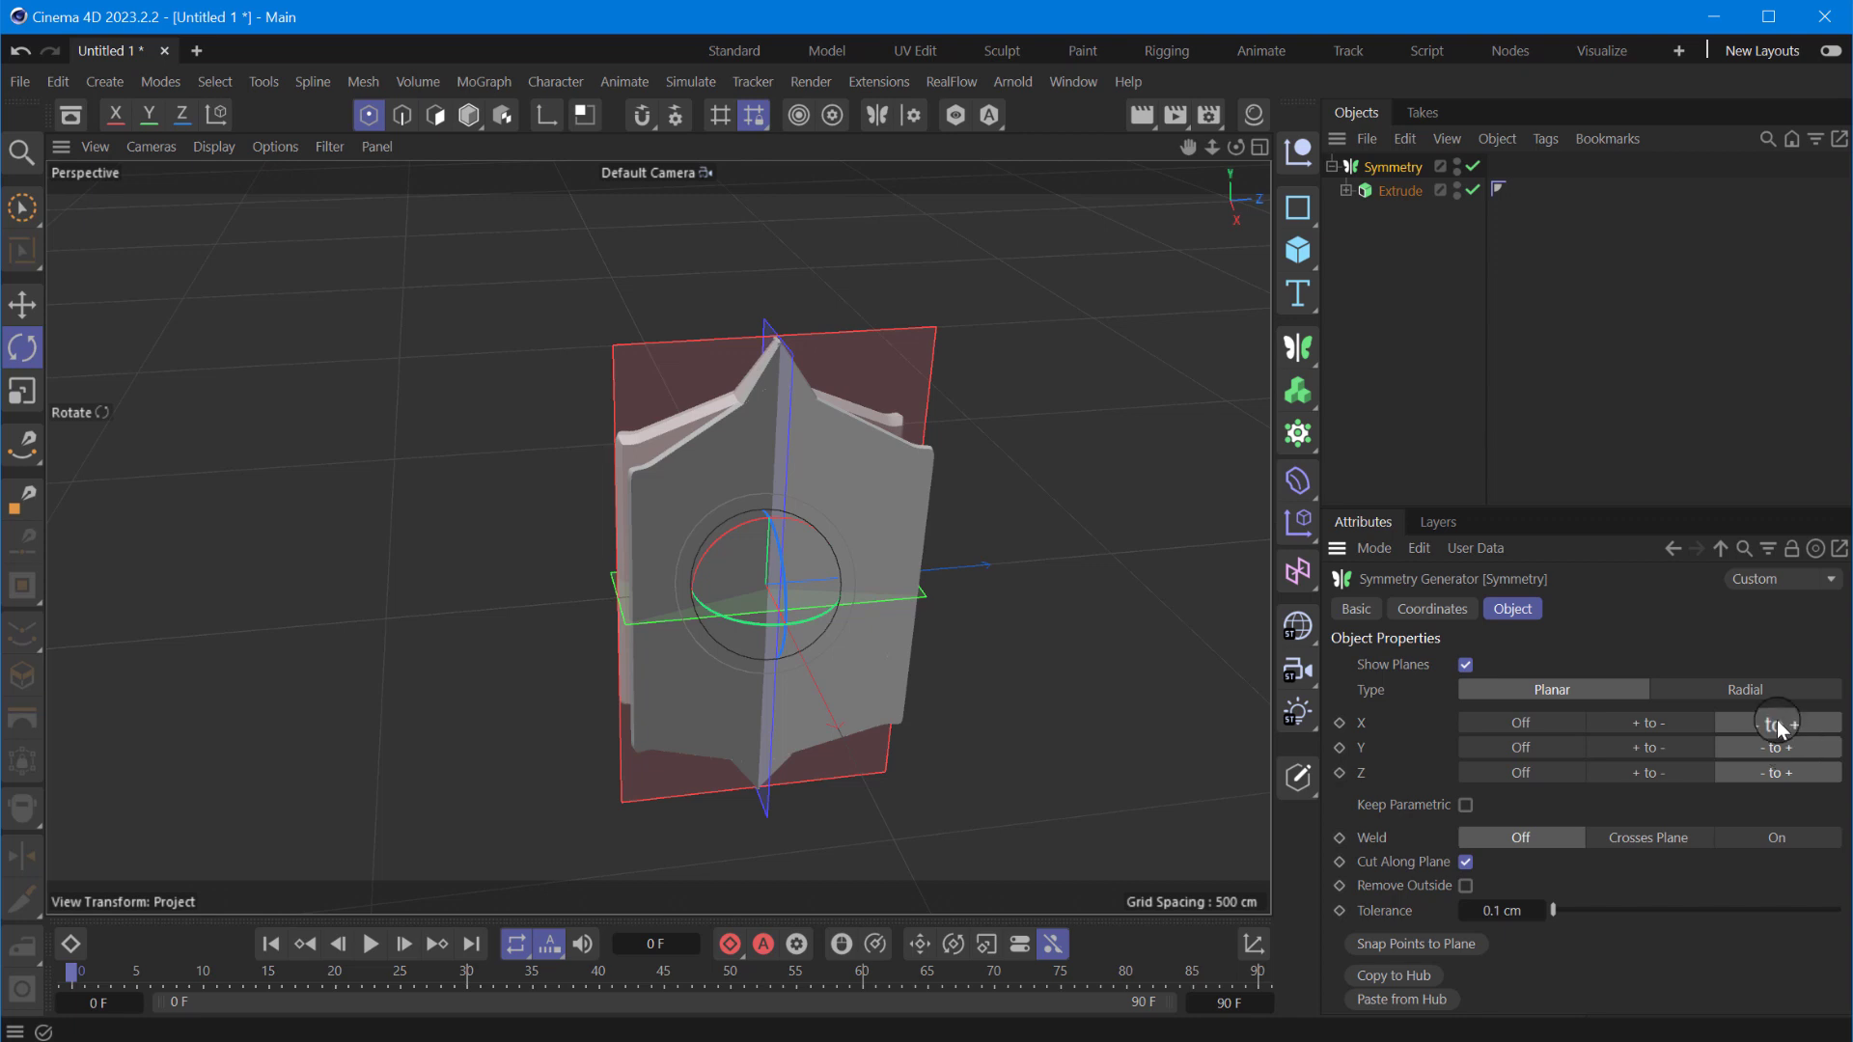
pyautogui.click(1536, 744)
pyautogui.moveTo(1235, 147); pyautogui.dragTo(1151, 782)
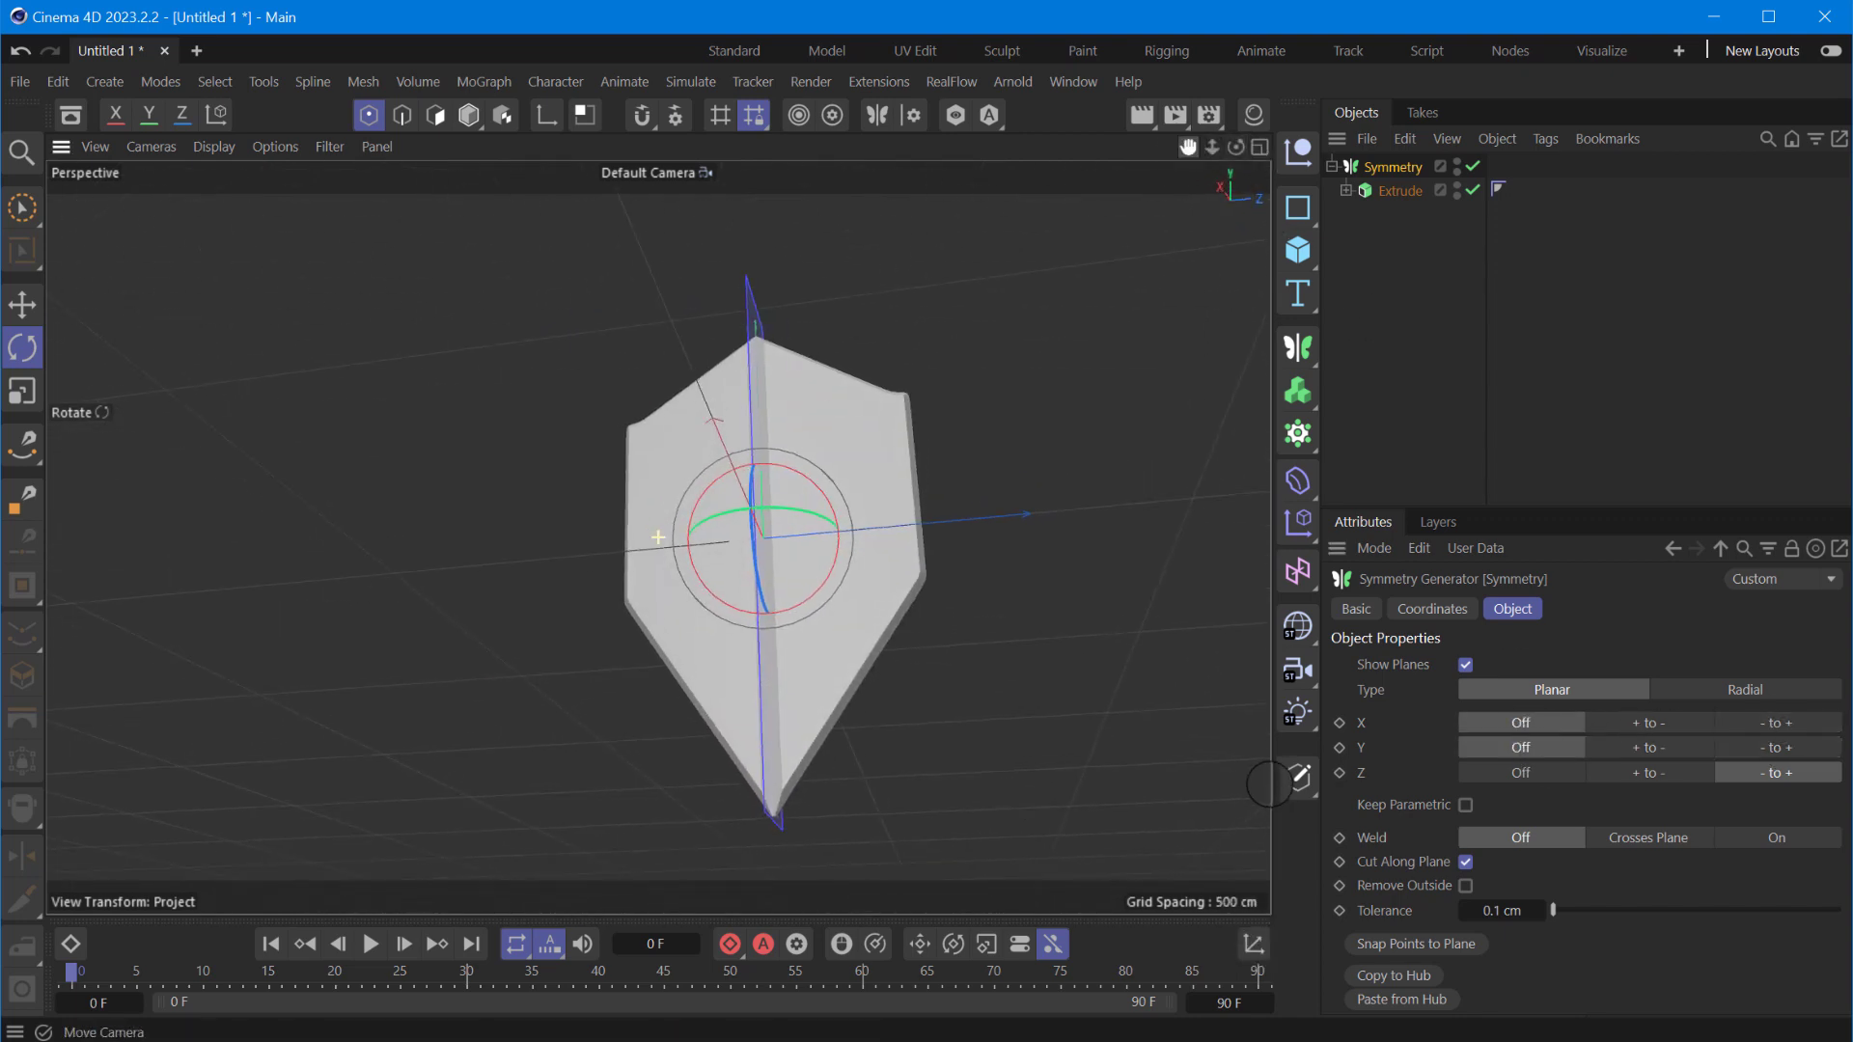
# - Select the Rectangle spline and move the shield's bottom tip point upward
pyautogui.moveTo(1151, 781); pyautogui.dragTo(1269, 785)
pyautogui.click(1345, 191)
pyautogui.click(1414, 213)
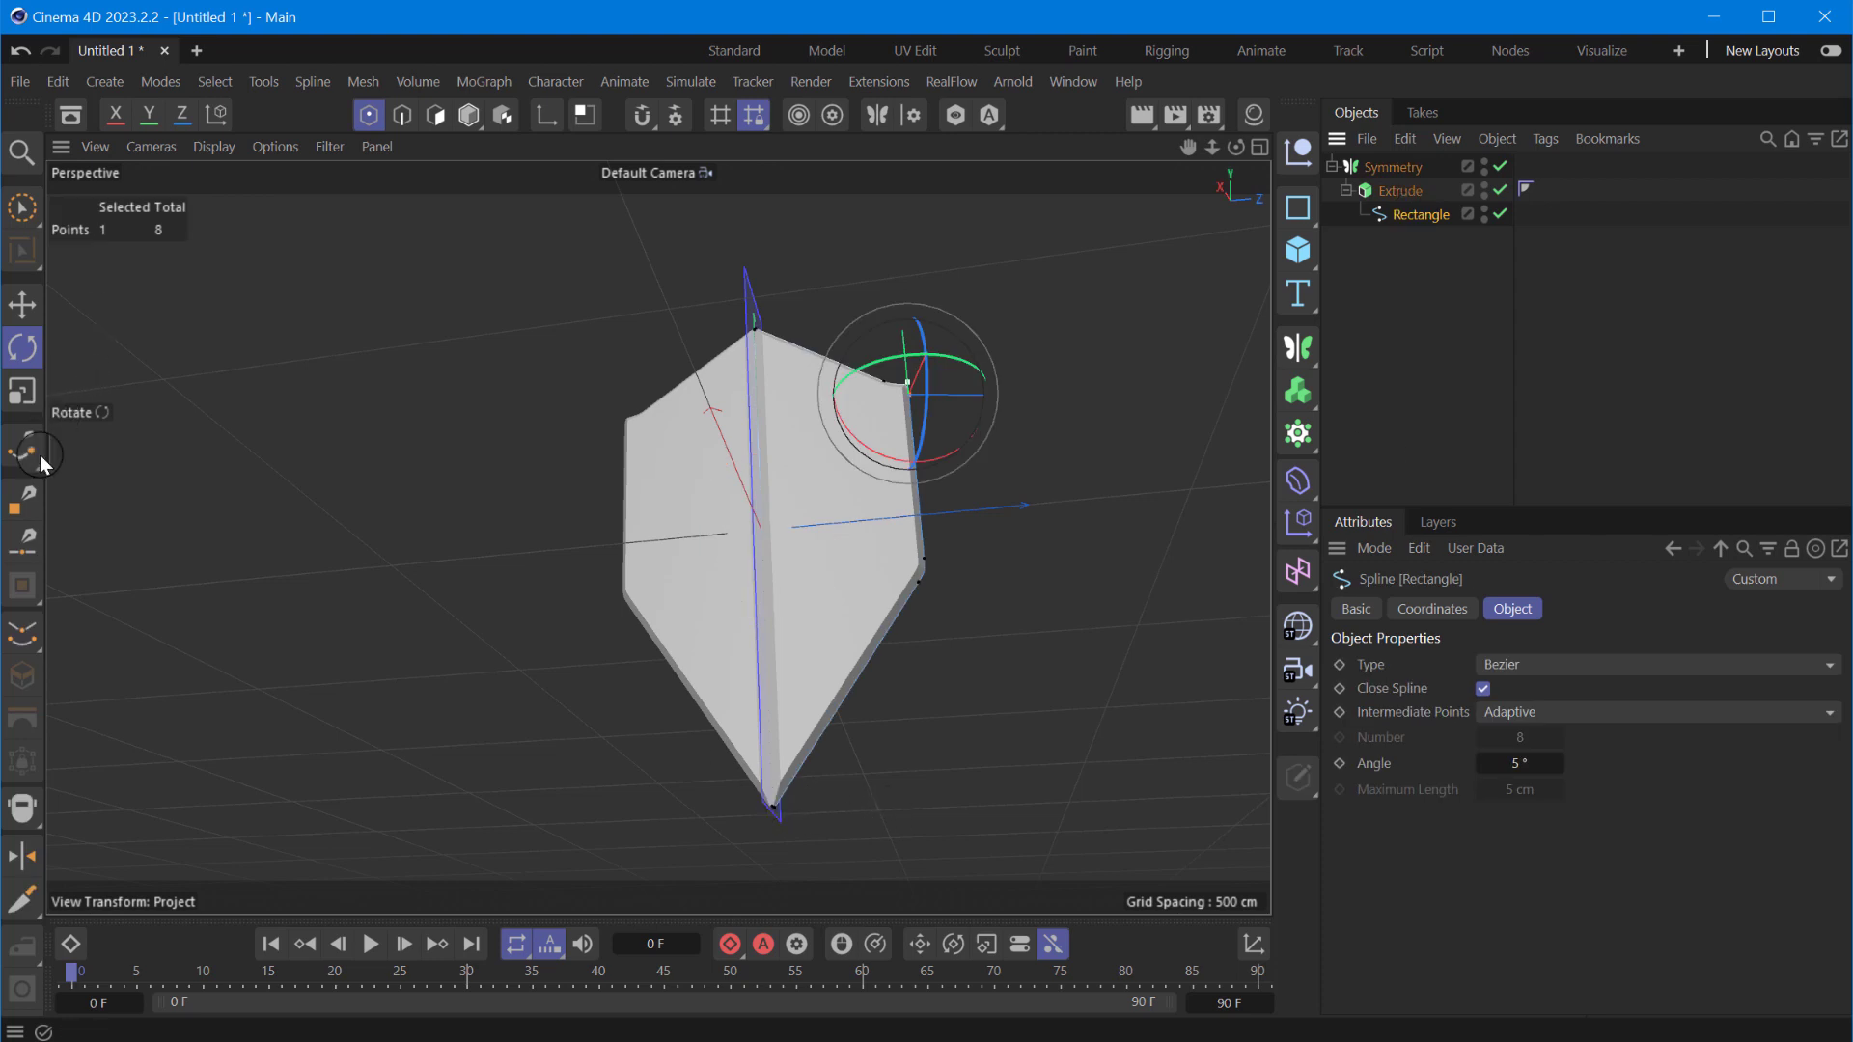
pyautogui.press('9')
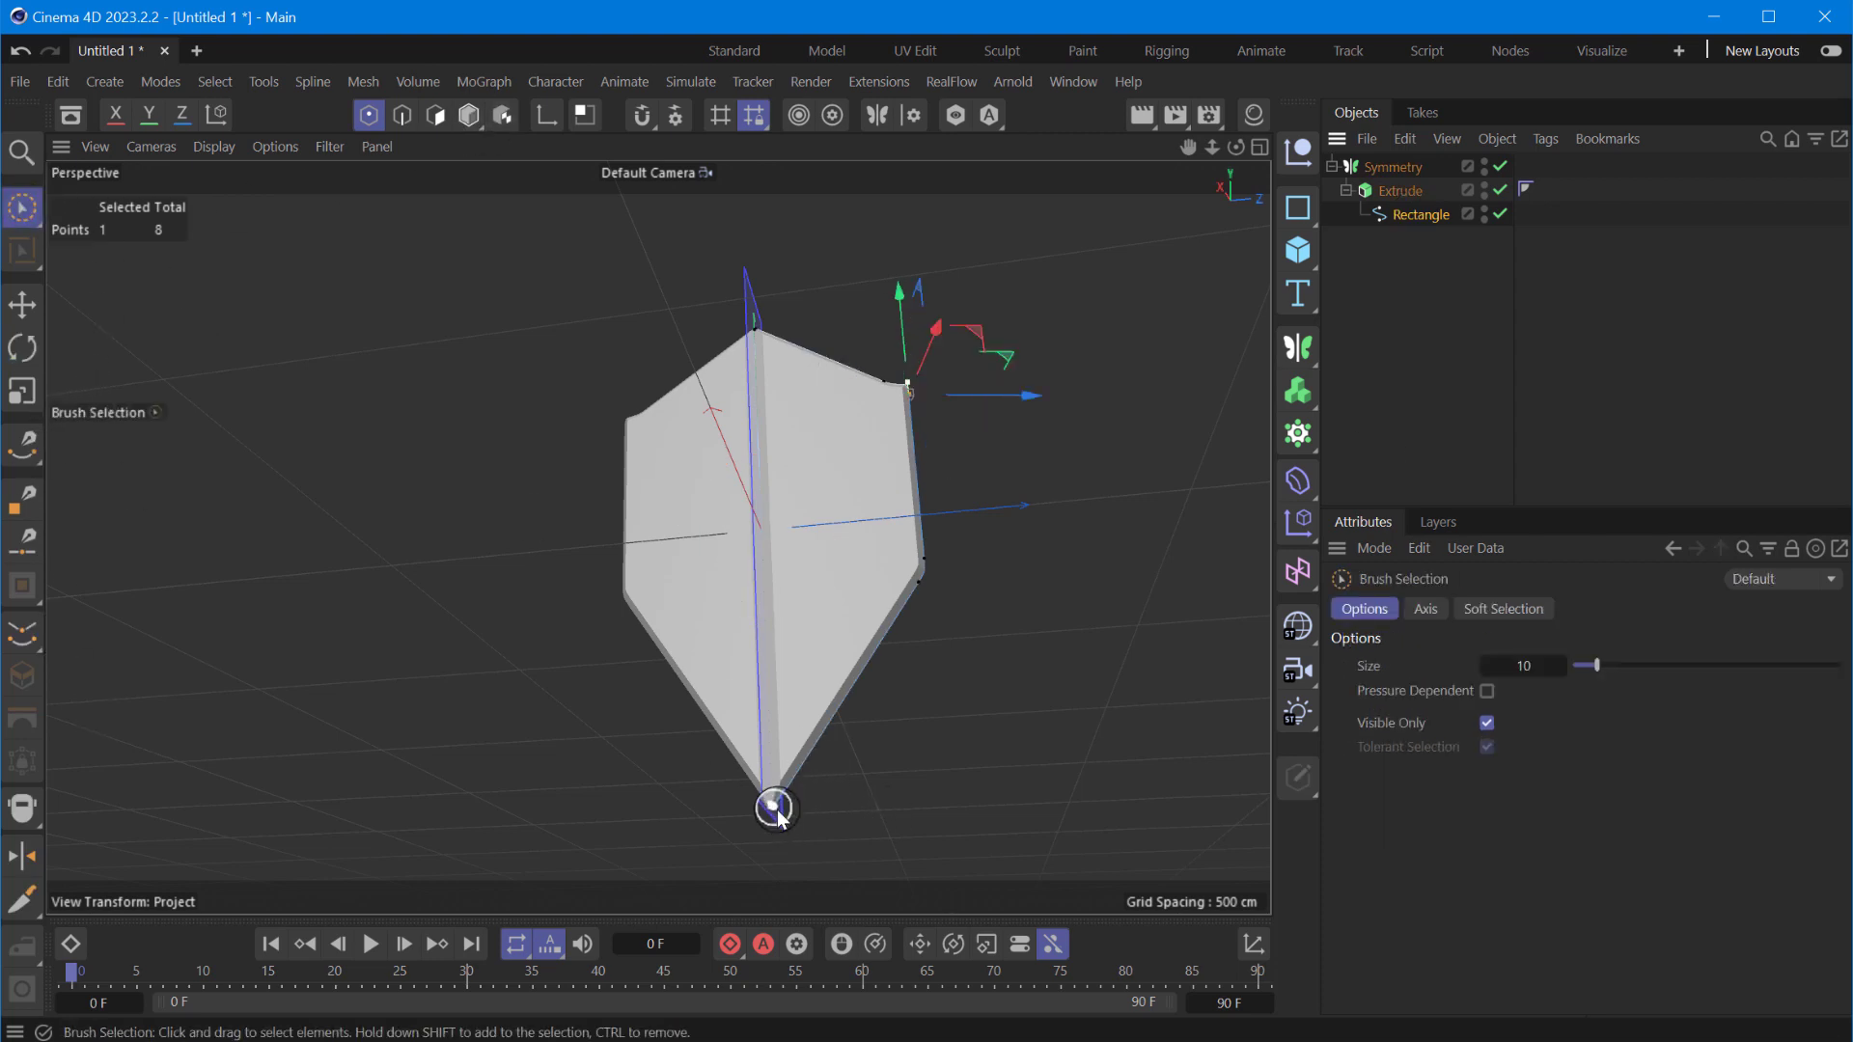
pyautogui.keyDown('shift'); pyautogui.click(764, 813); pyautogui.keyUp('shift')
pyautogui.moveTo(765, 825)
pyautogui.mouseDown()
pyautogui.moveTo(772, 666)
pyautogui.moveTo(769, 697)
pyautogui.mouseUp()
# - Shift the right-side corner points sideways to reshape the shield outline
pyautogui.click(921, 579)
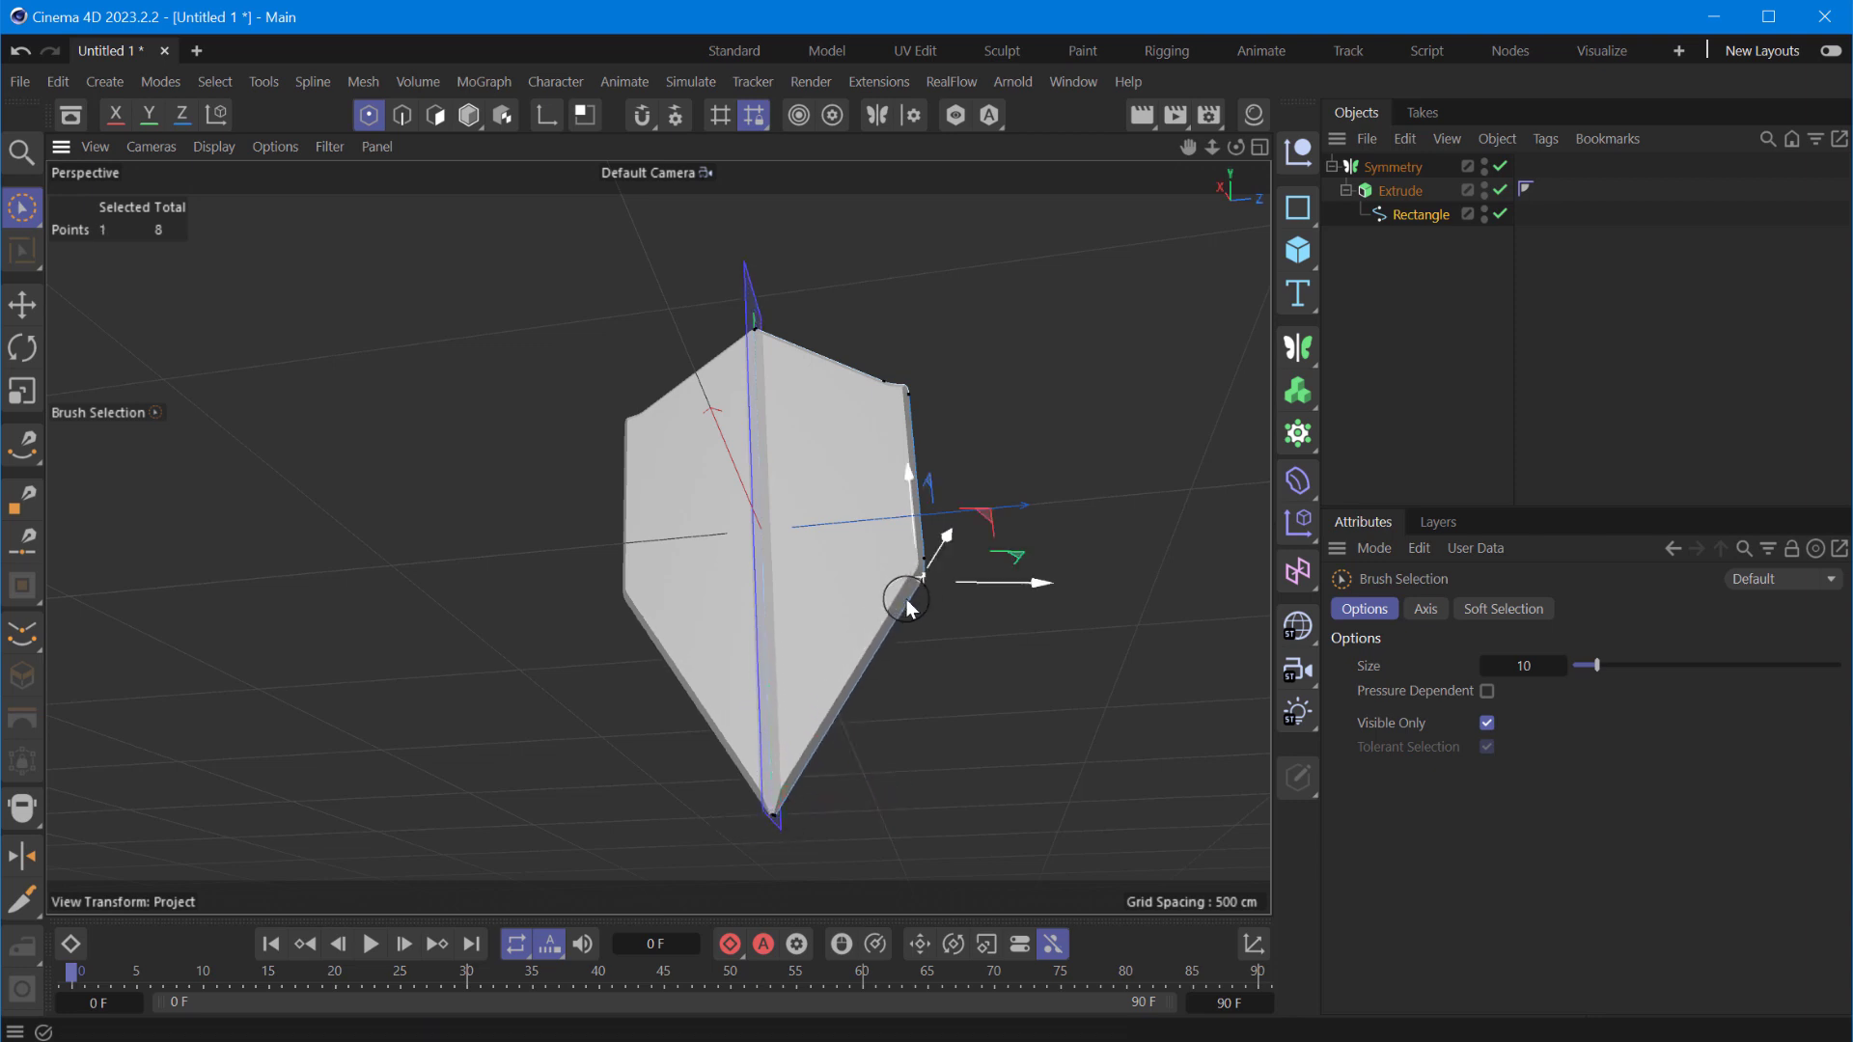
pyautogui.keyDown('alt'); pyautogui.moveTo(994, 537); pyautogui.dragTo(1061, 429); pyautogui.keyUp('alt')
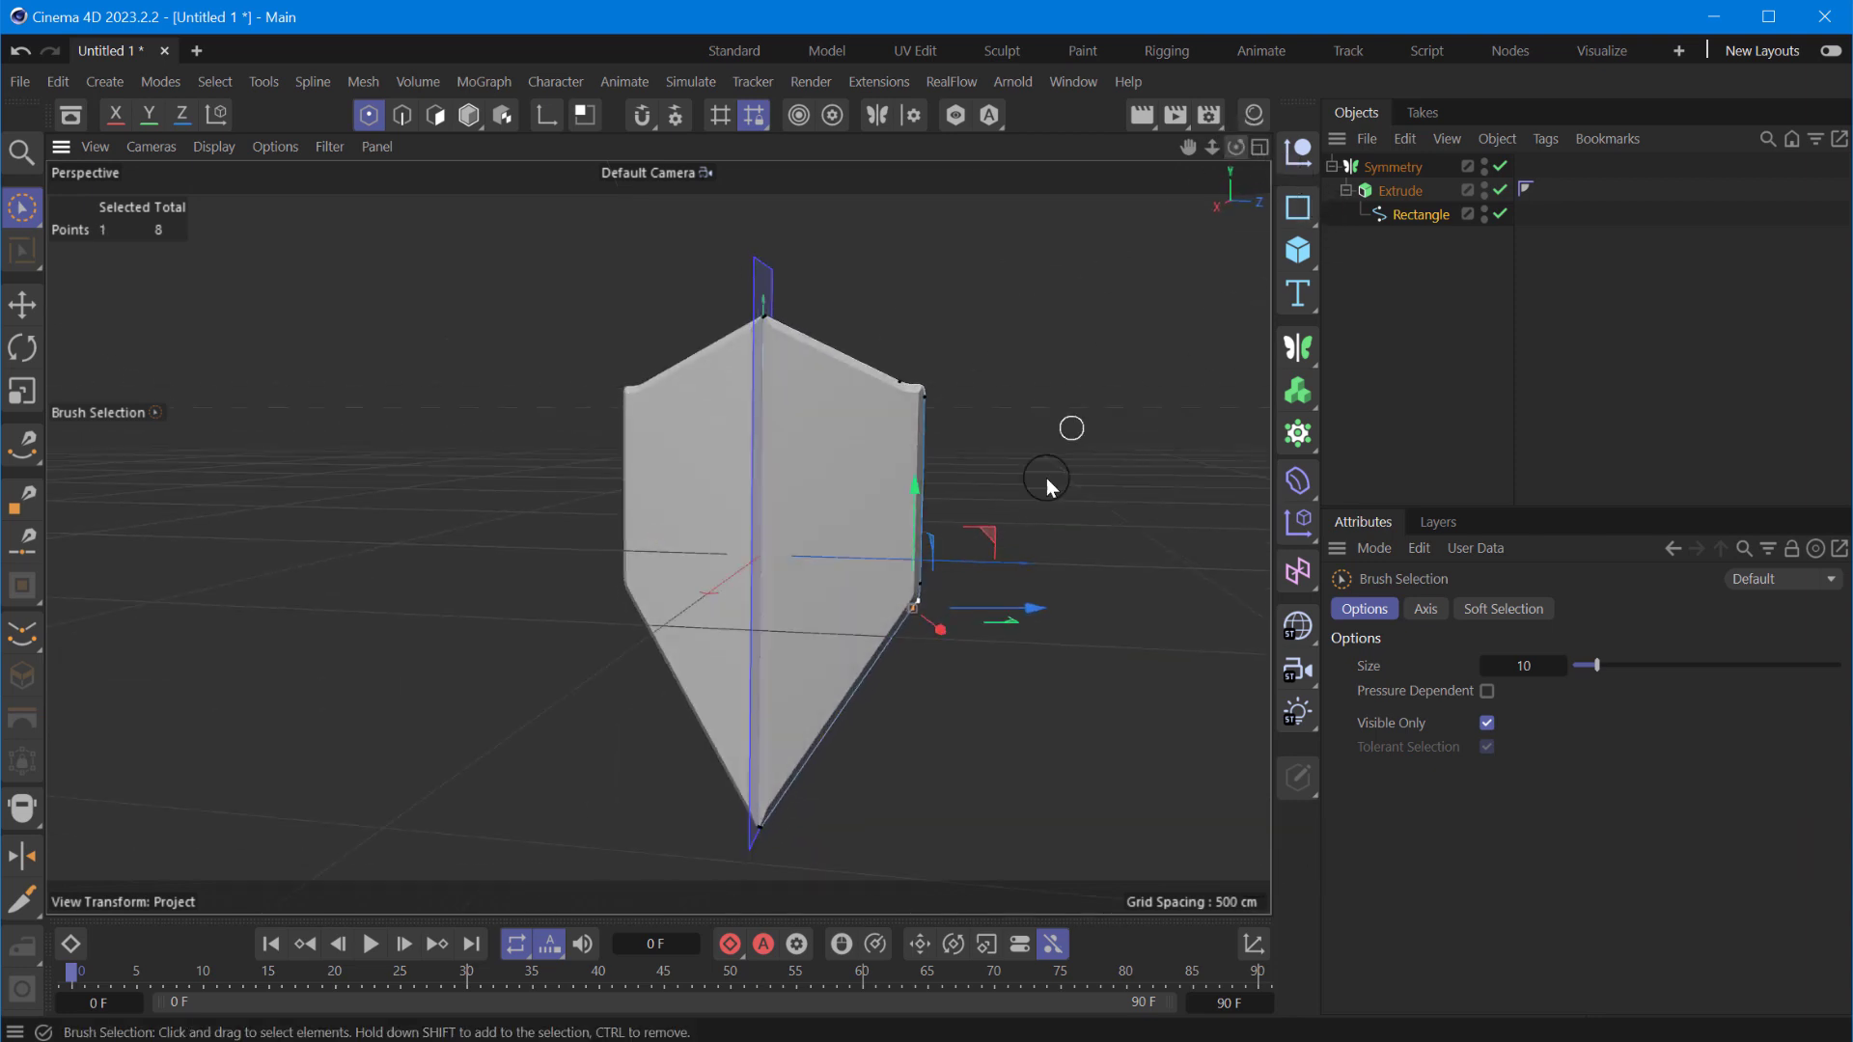
pyautogui.scroll(3, 922, 579)
pyautogui.keyDown('shift'); pyautogui.click(898, 608); pyautogui.keyUp('shift')
pyautogui.keyDown('alt'); pyautogui.moveTo(1004, 588); pyautogui.dragTo(1046, 592); pyautogui.keyUp('alt')
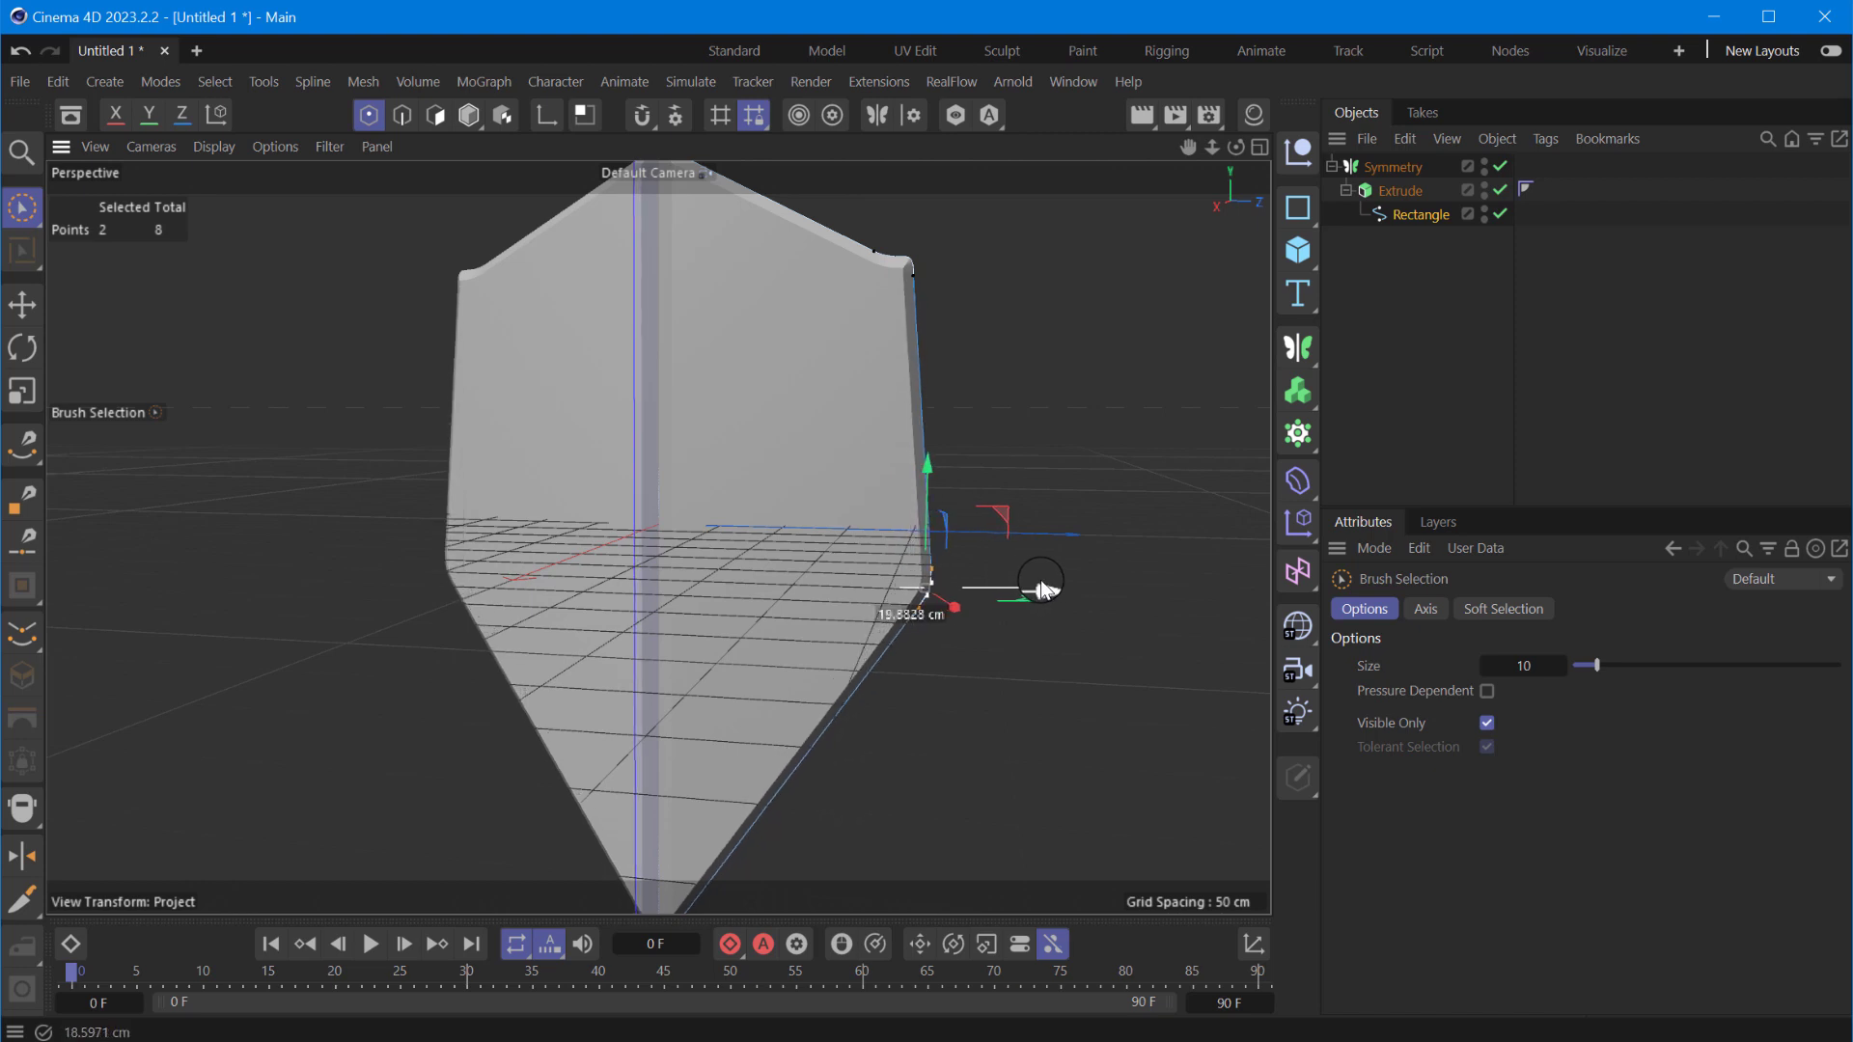
pyautogui.moveTo(1227, 147)
pyautogui.mouseDown()
pyautogui.moveTo(1153, 881)
pyautogui.moveTo(1173, 886)
pyautogui.mouseUp()
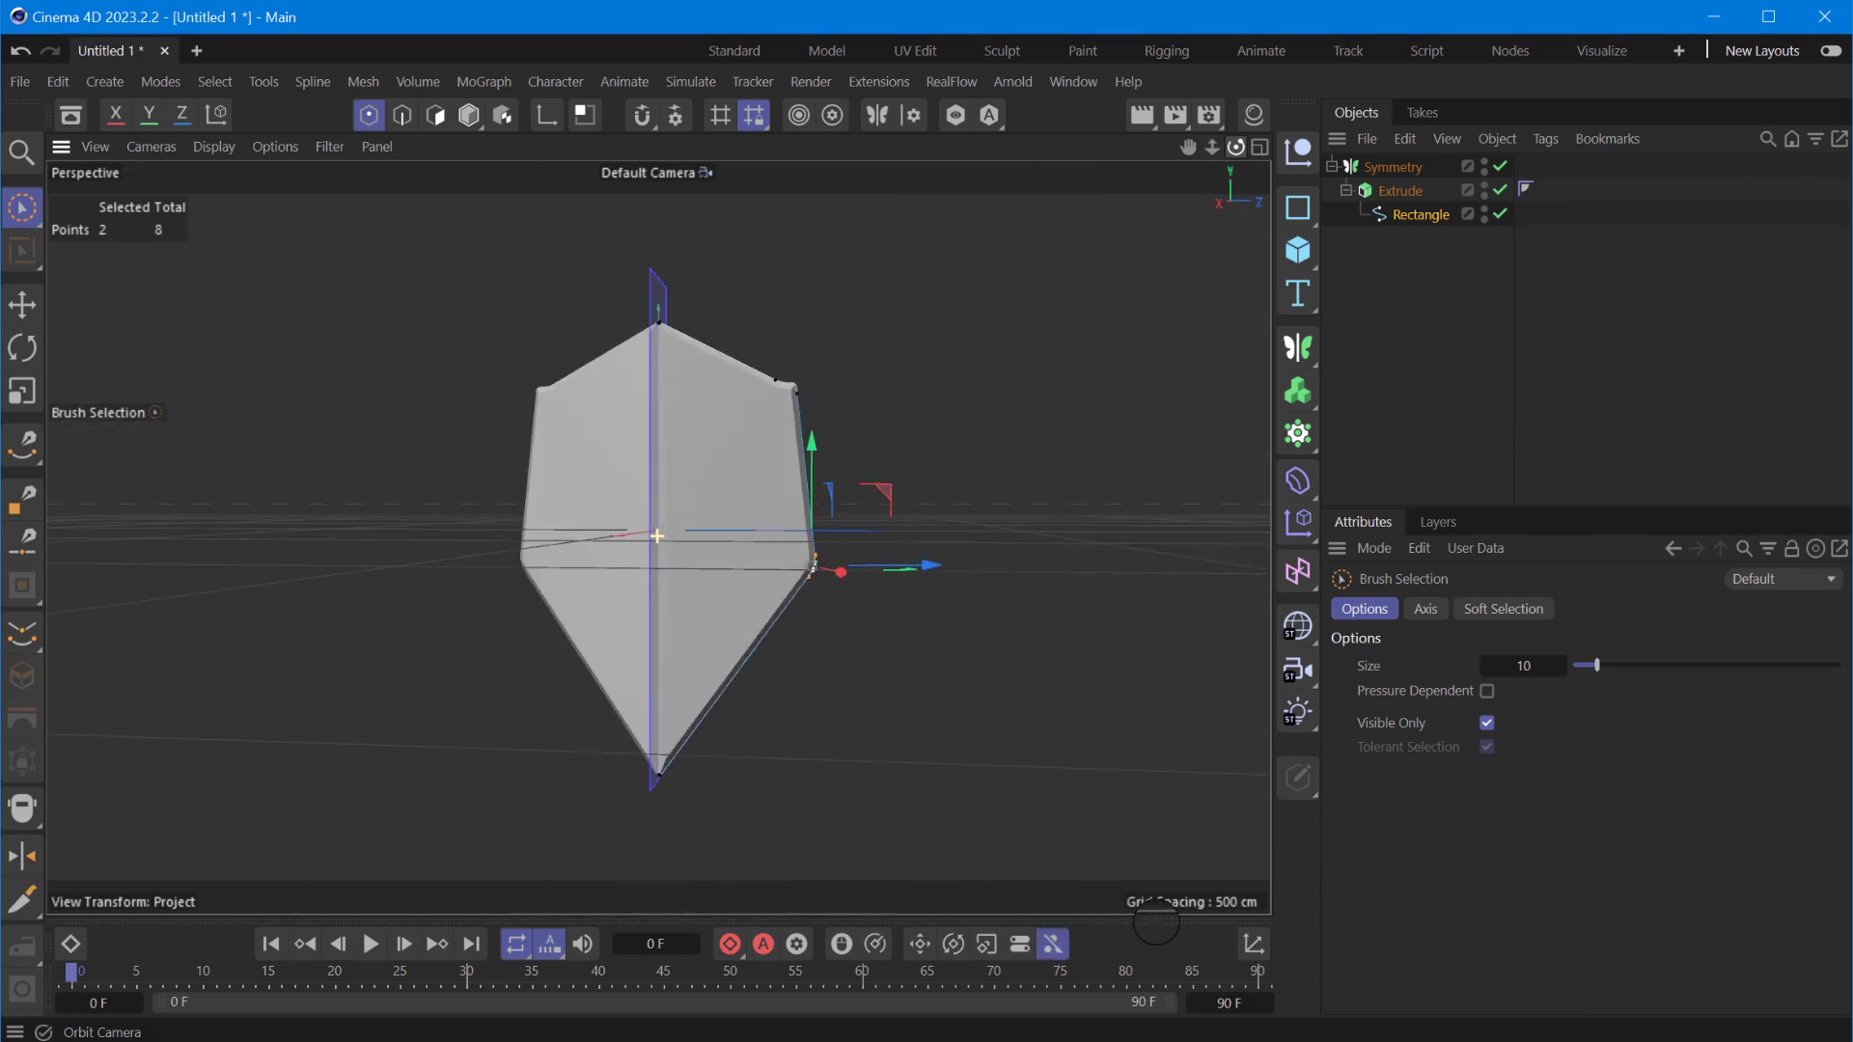
# - Save the mirrored shield project to DATADRIVE1 (D:) under the file name shild
pyautogui.click(19, 81)
pyautogui.click(133, 386)
pyautogui.click(304, 92)
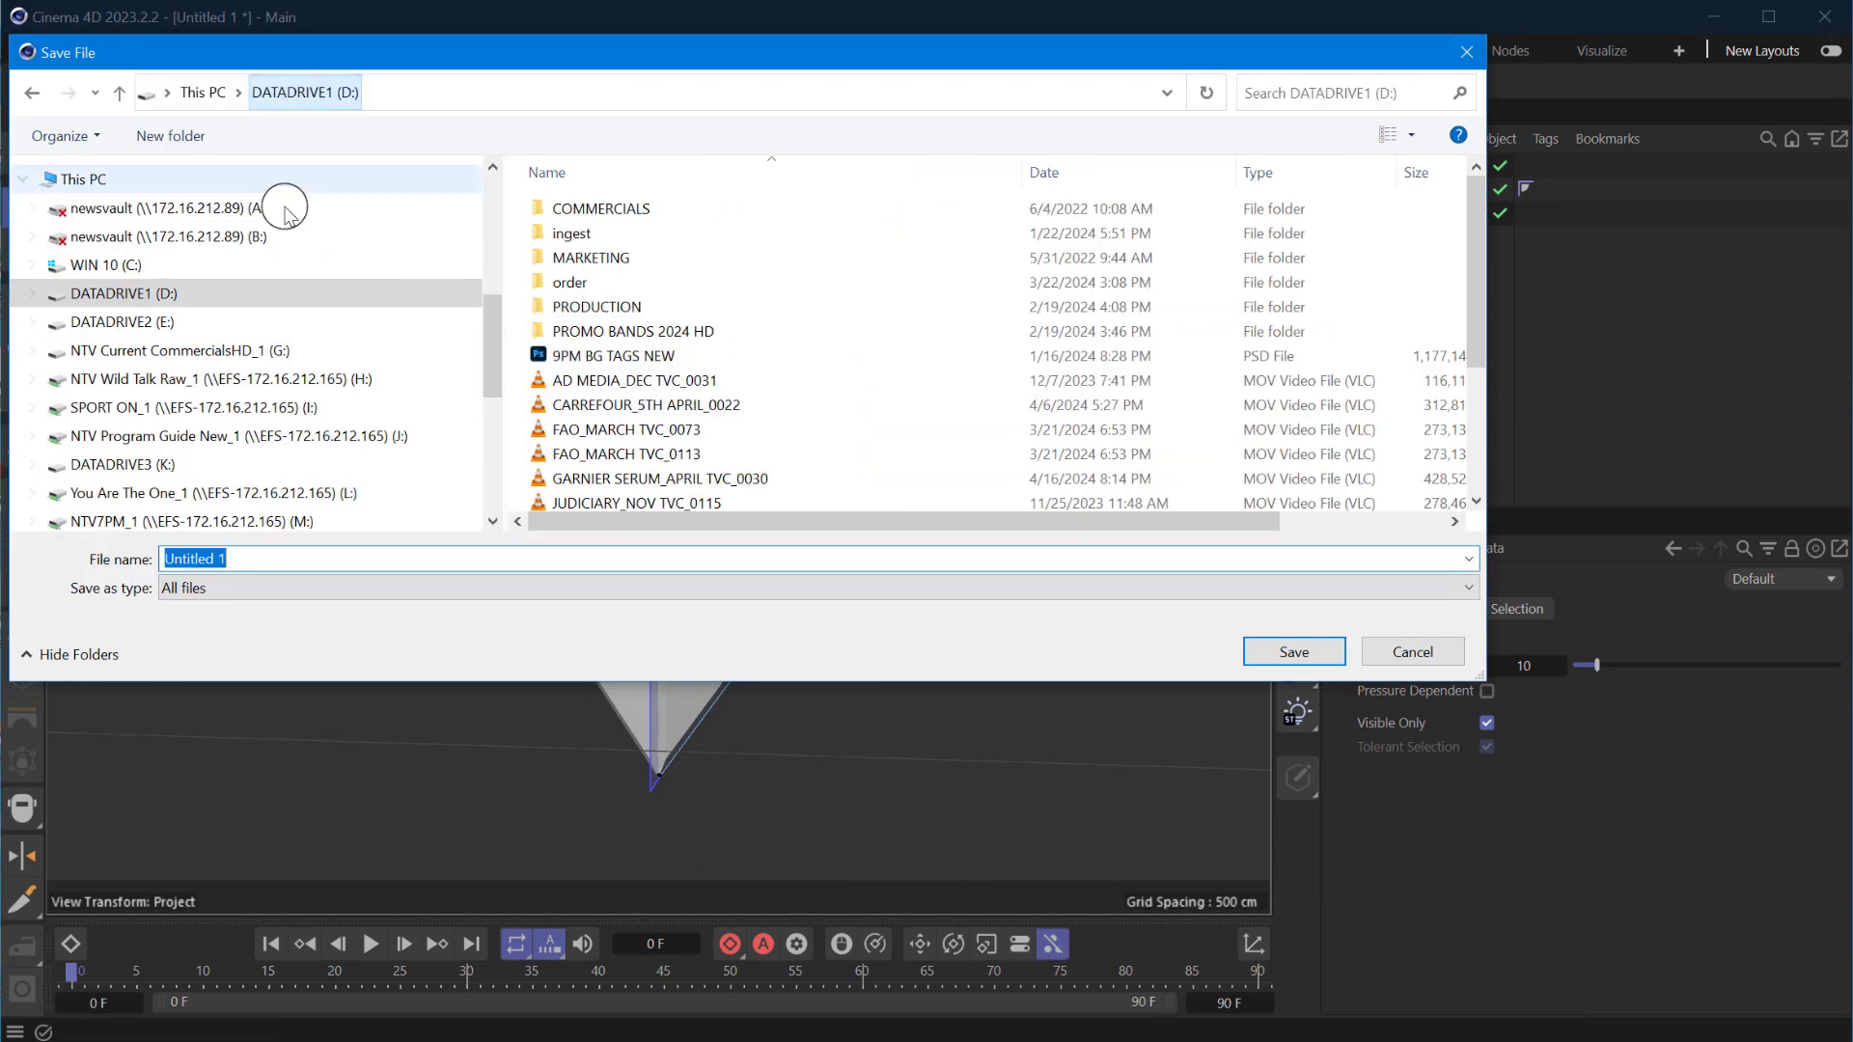
pyautogui.click(91, 180)
pyautogui.doubleClick(952, 248)
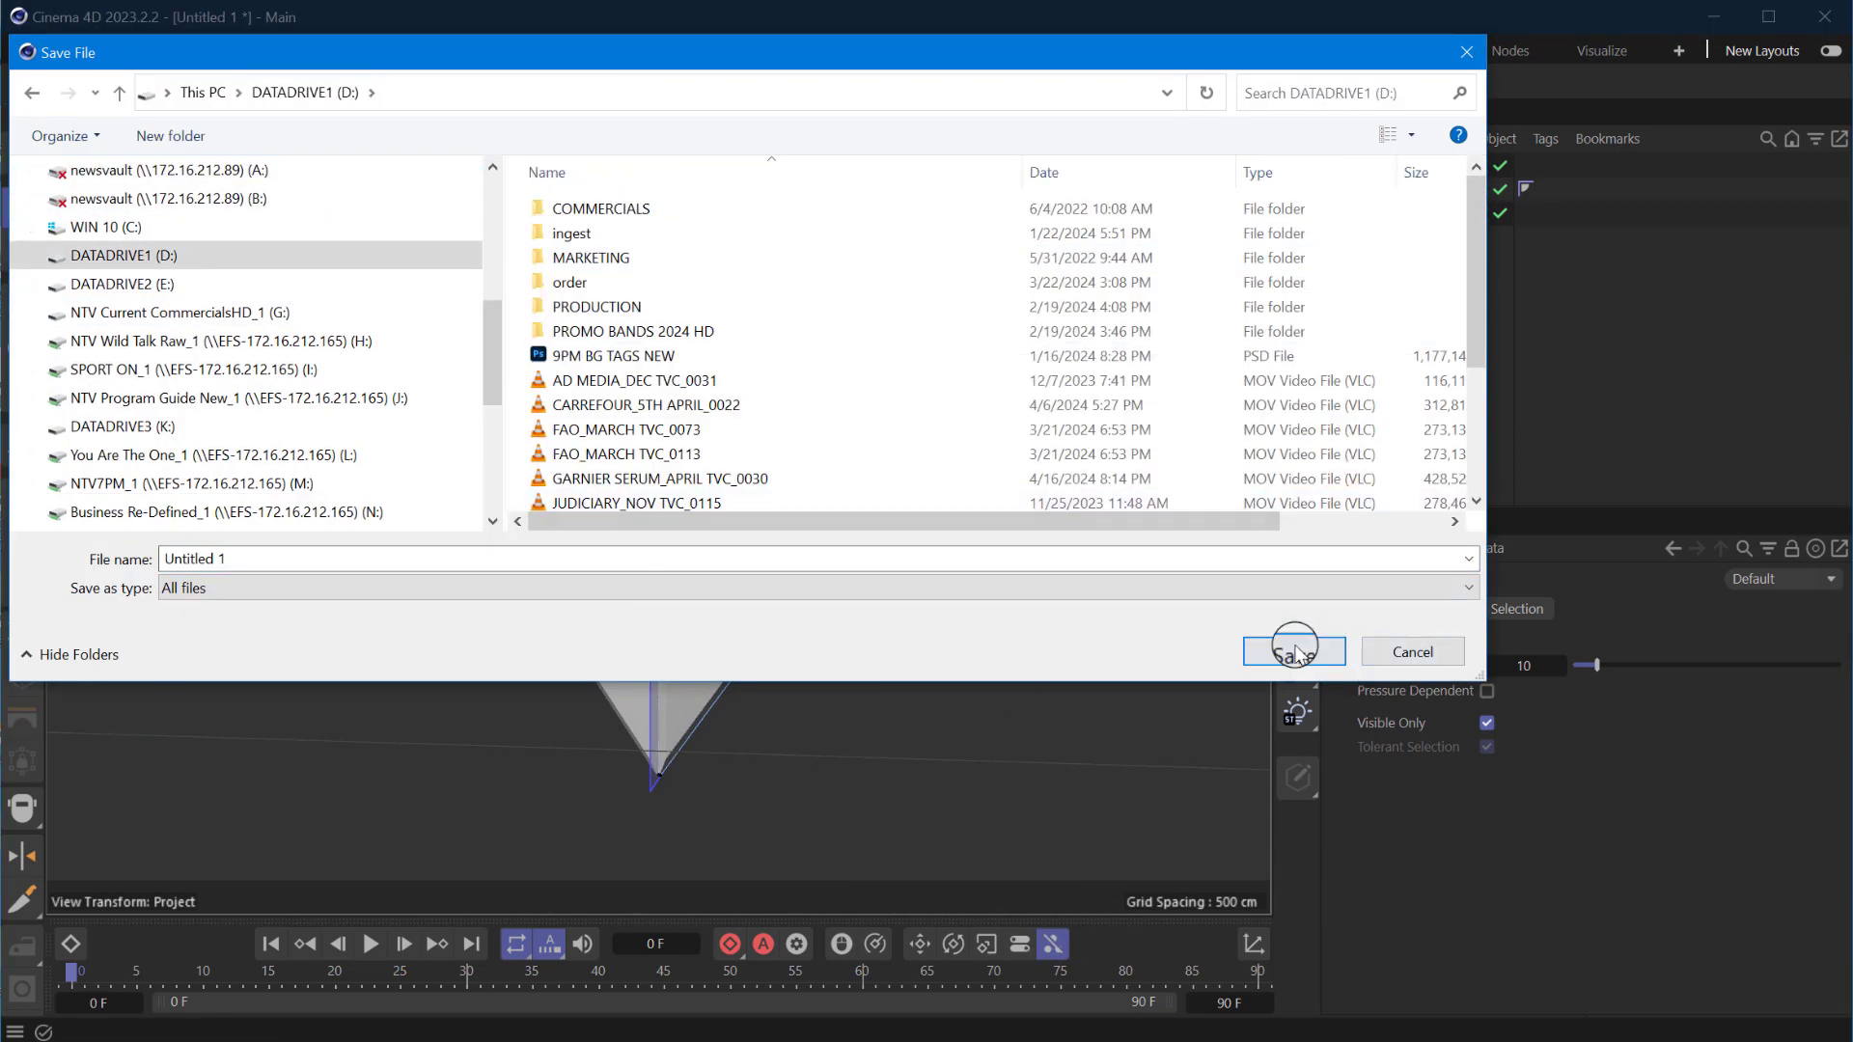
pyautogui.click(268, 563)
pyautogui.doubleClick(268, 563)
pyautogui.write('d')
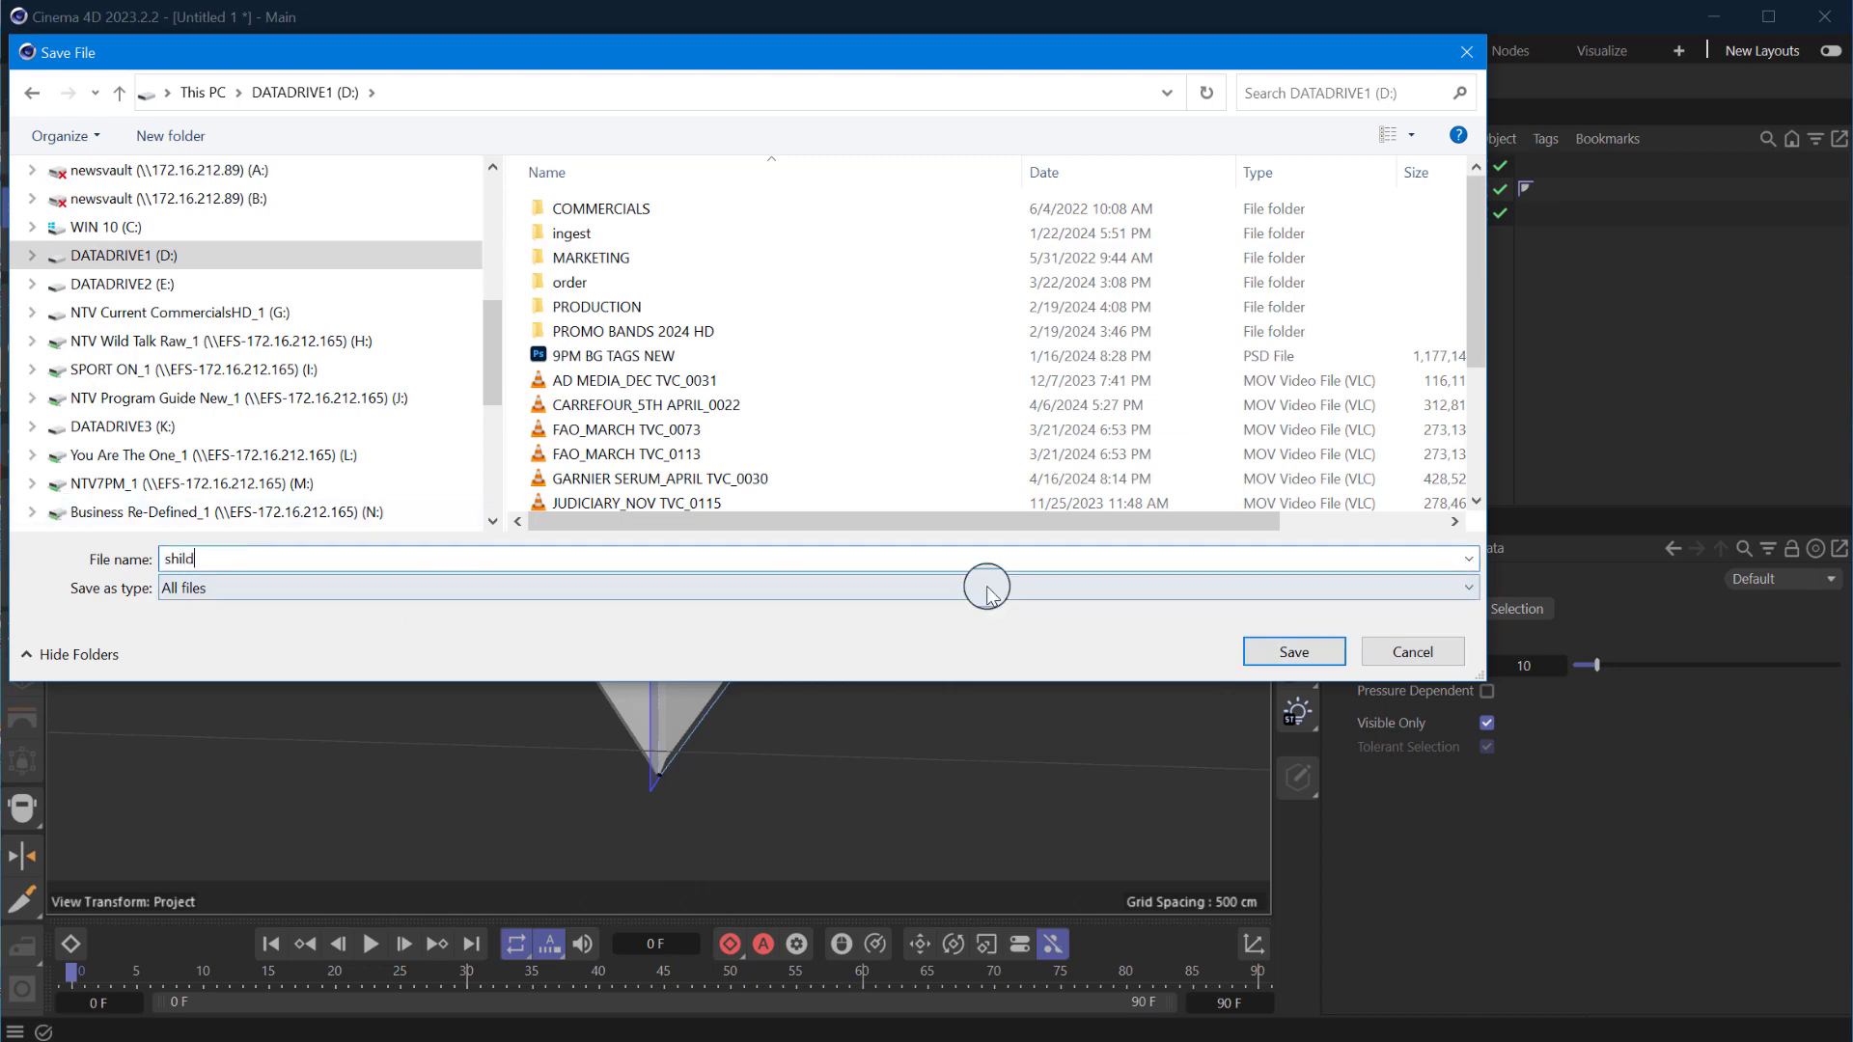
pyautogui.click(1322, 653)
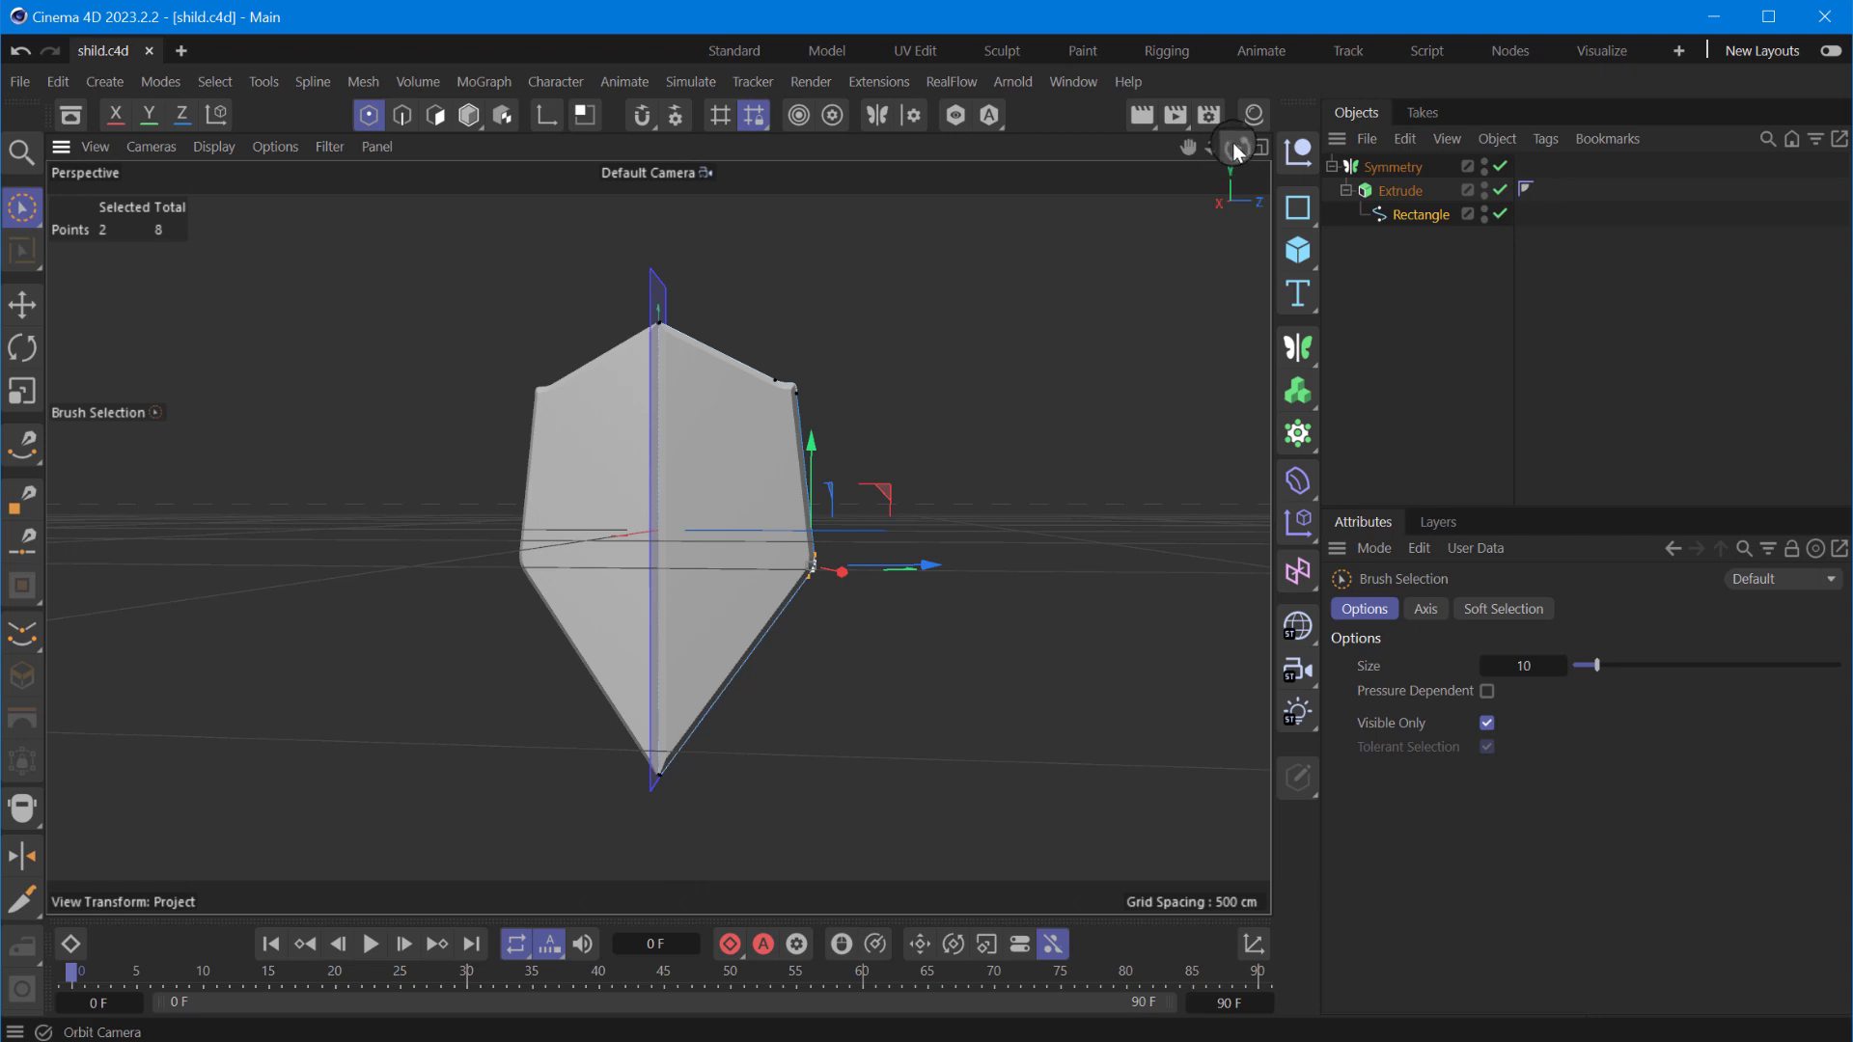
# - Add a new Rectangle spline in the maximized Right view and make it editable
pyautogui.moveTo(1237, 151); pyautogui.dragTo(1196, 159)
pyautogui.click(1261, 146)
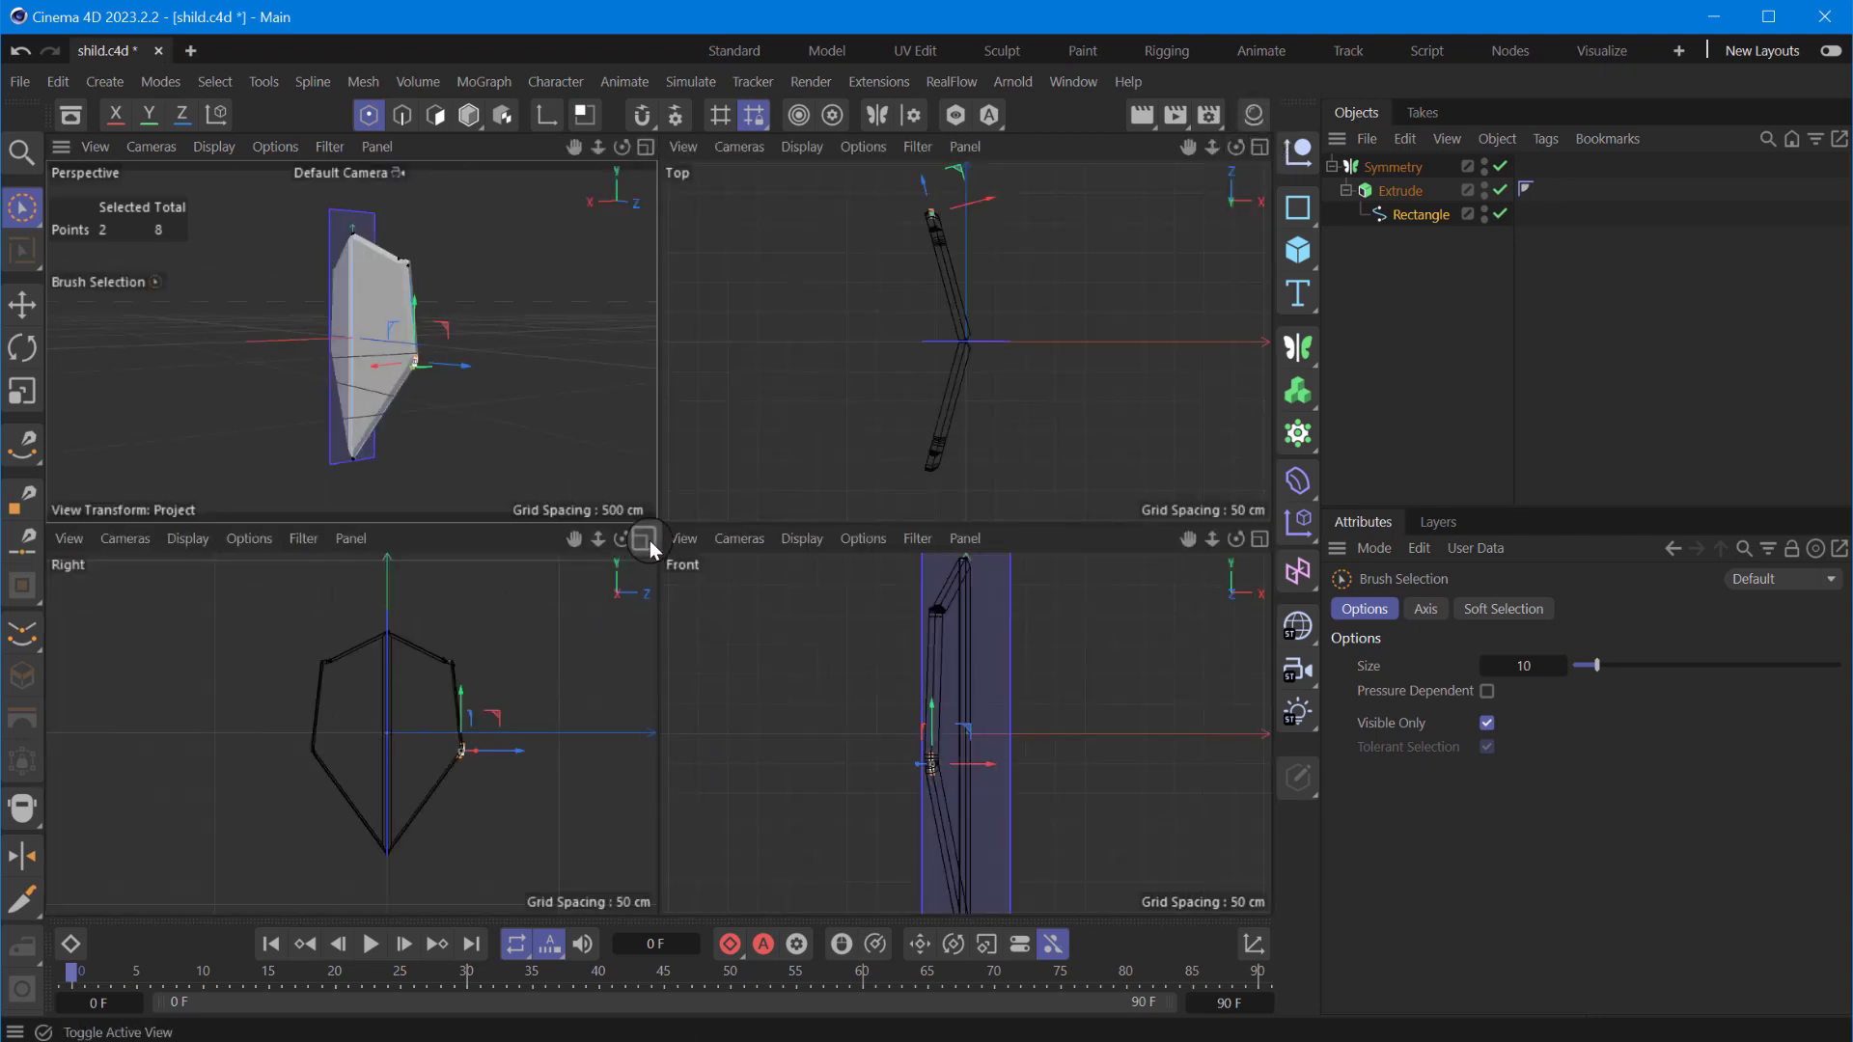
pyautogui.click(645, 539)
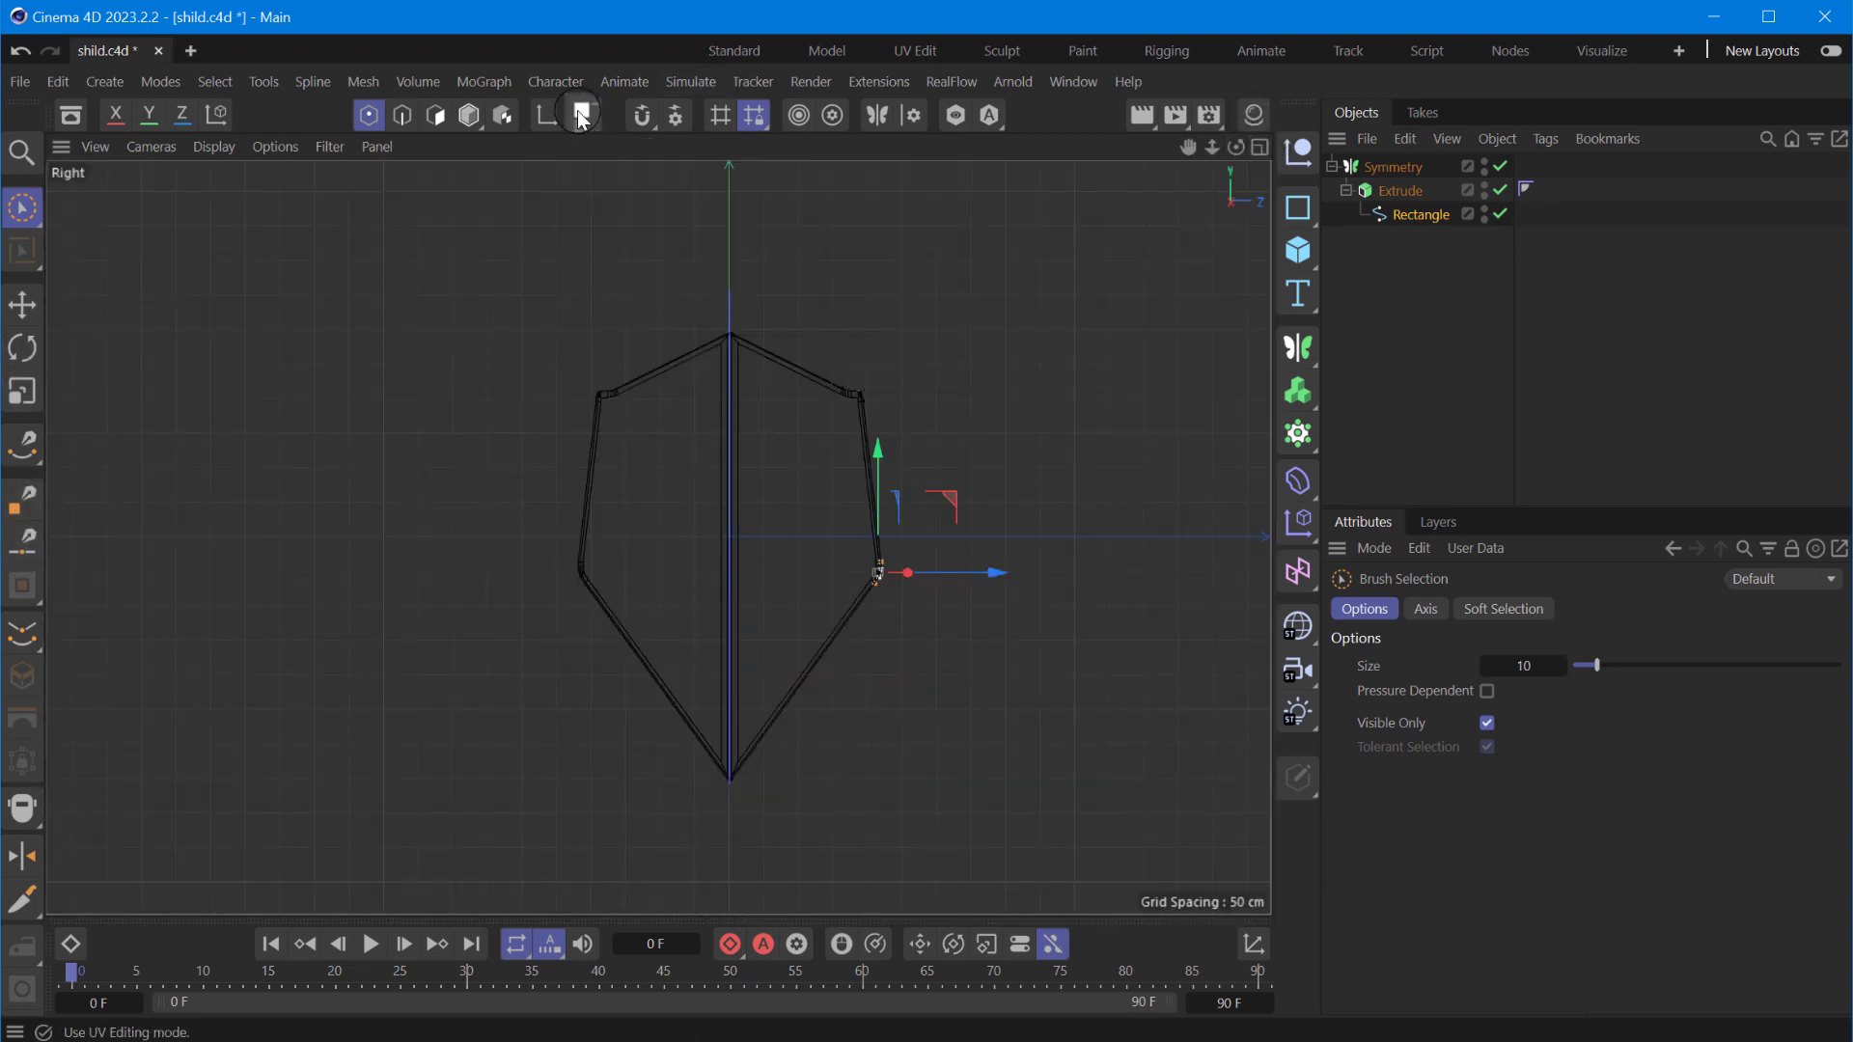
pyautogui.click(1304, 222)
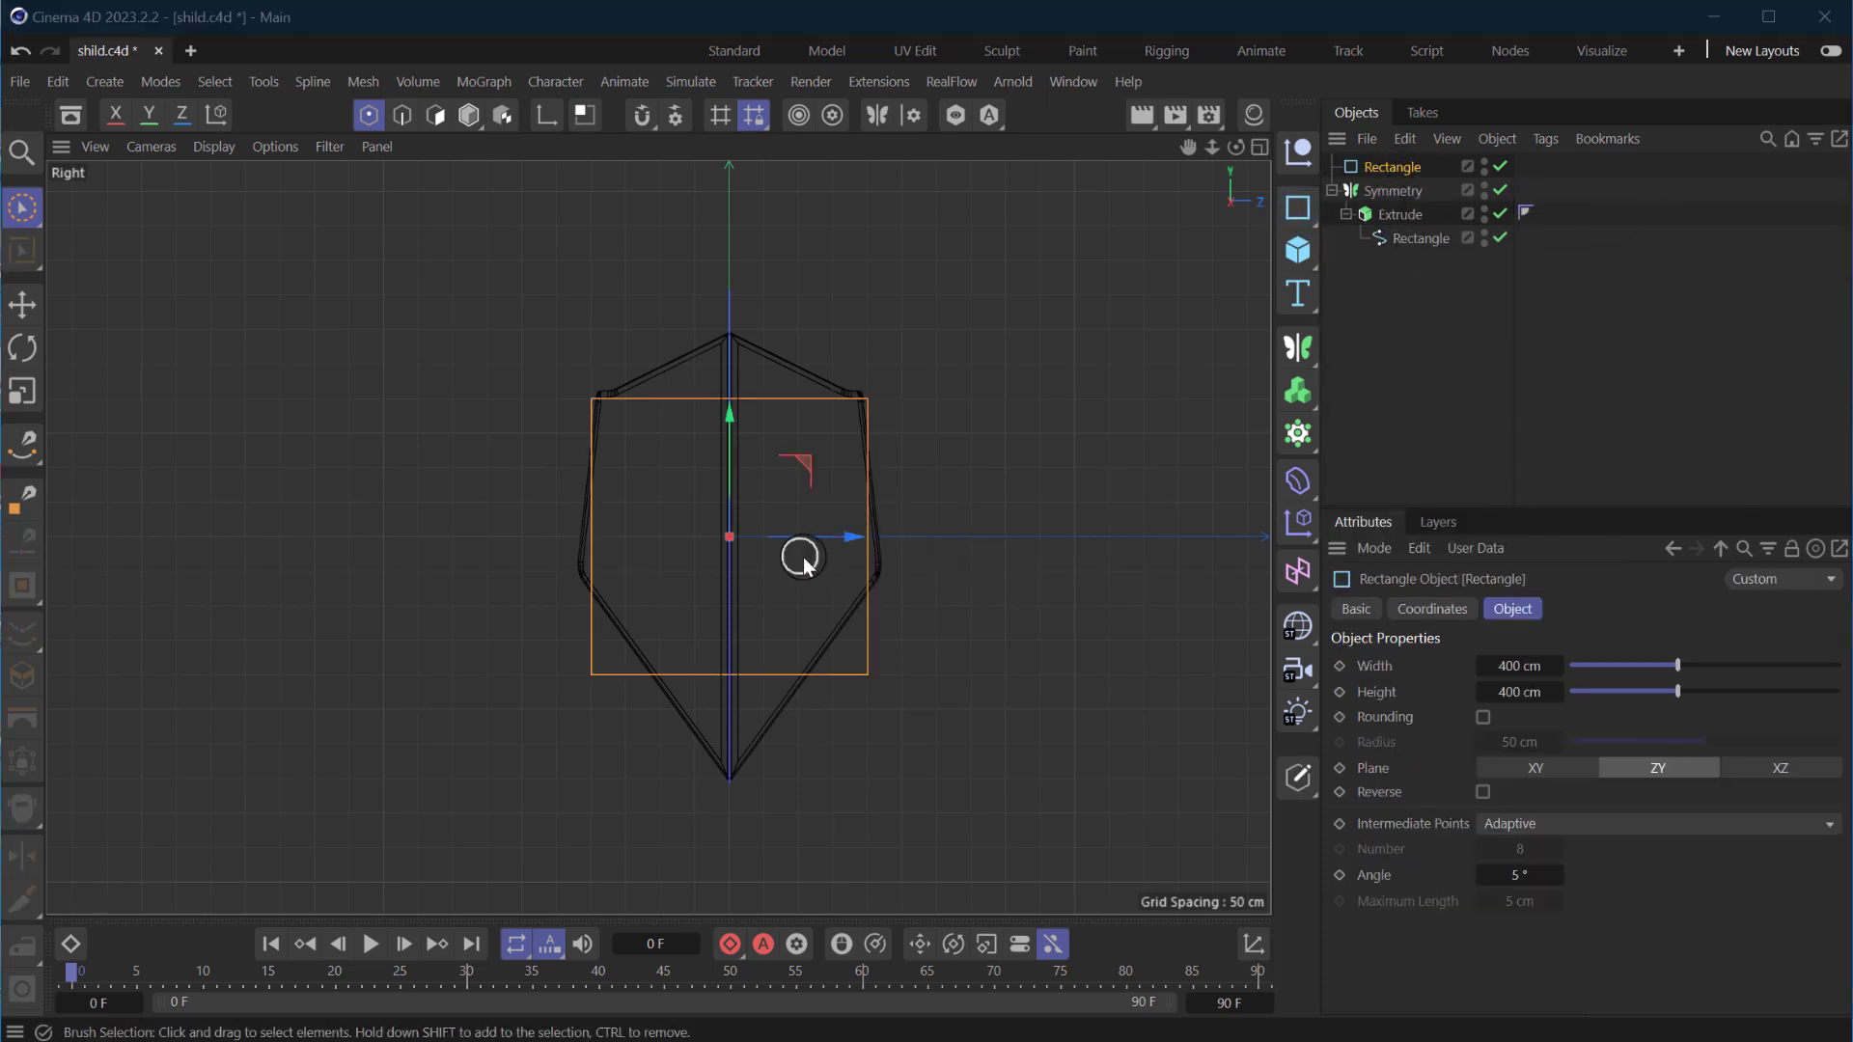
pyautogui.click(1394, 170)
pyautogui.press('c')
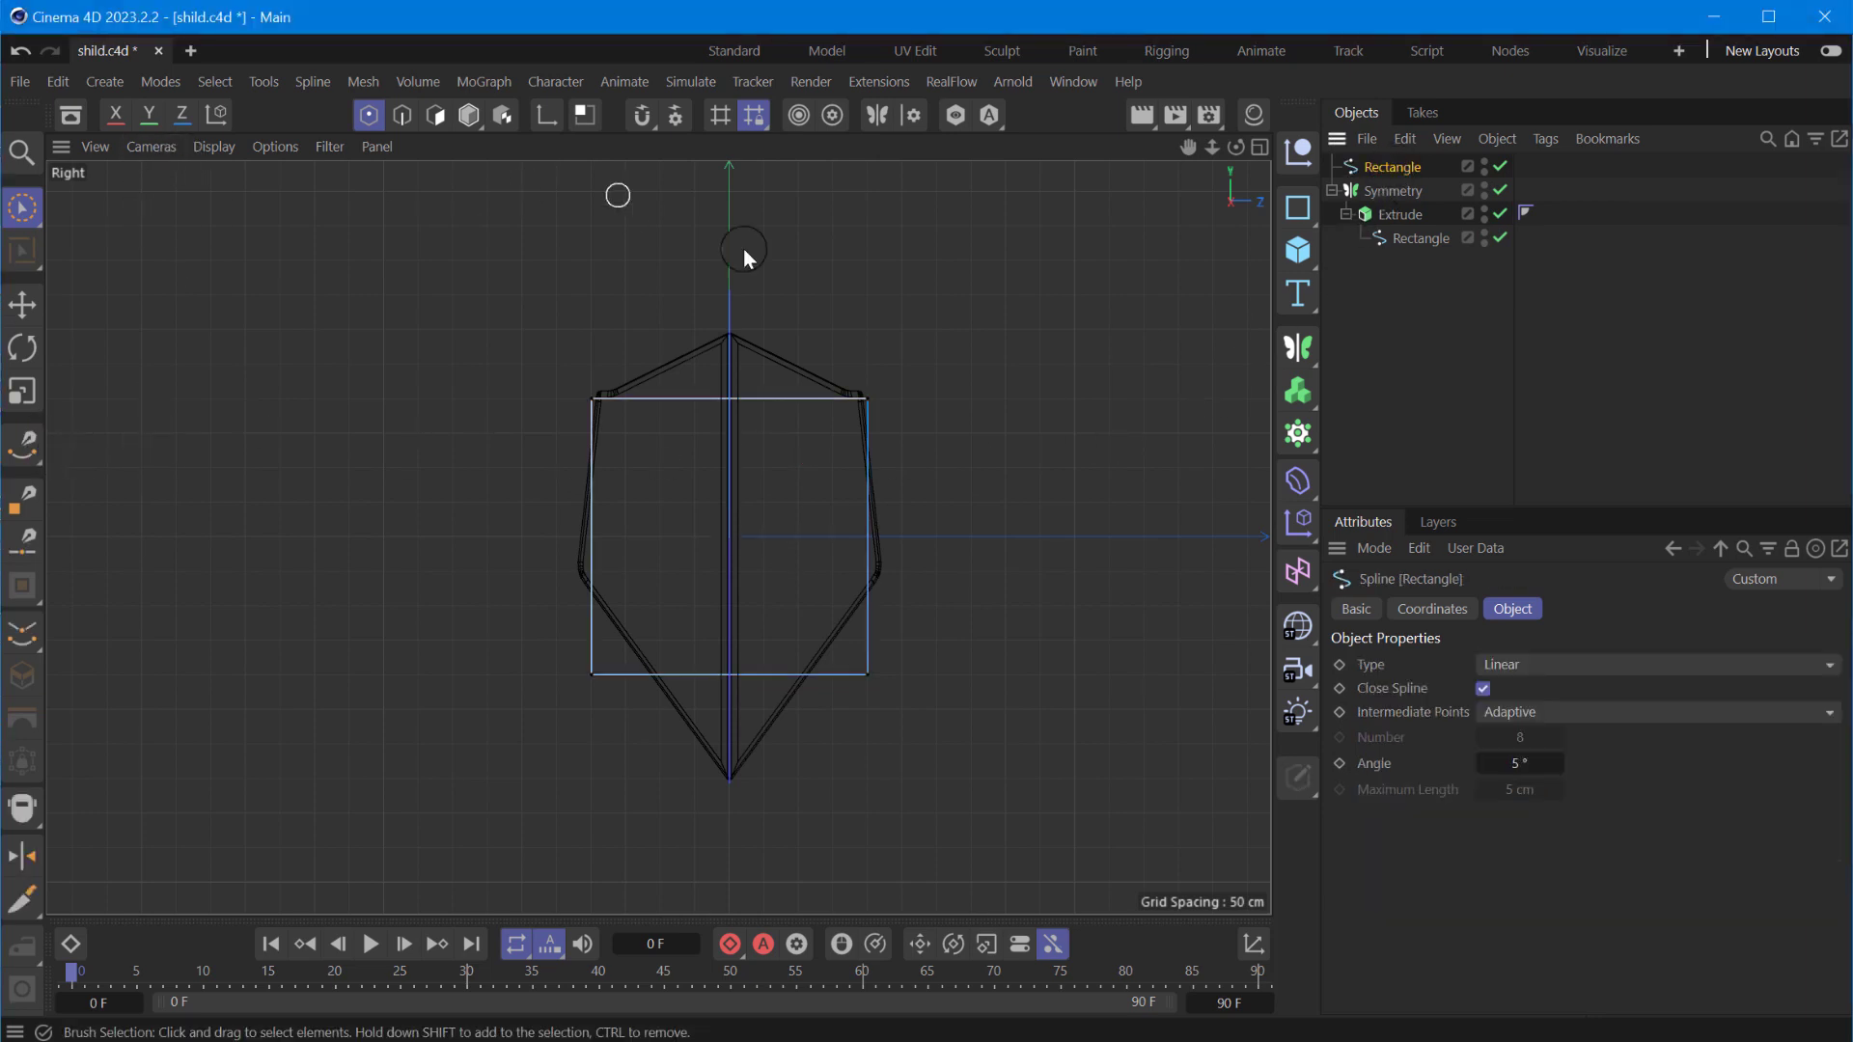
# - Brush-select the rectangle's bottom point and apply Chamfer to it
pyautogui.rightClick(743, 414)
pyautogui.click(850, 572)
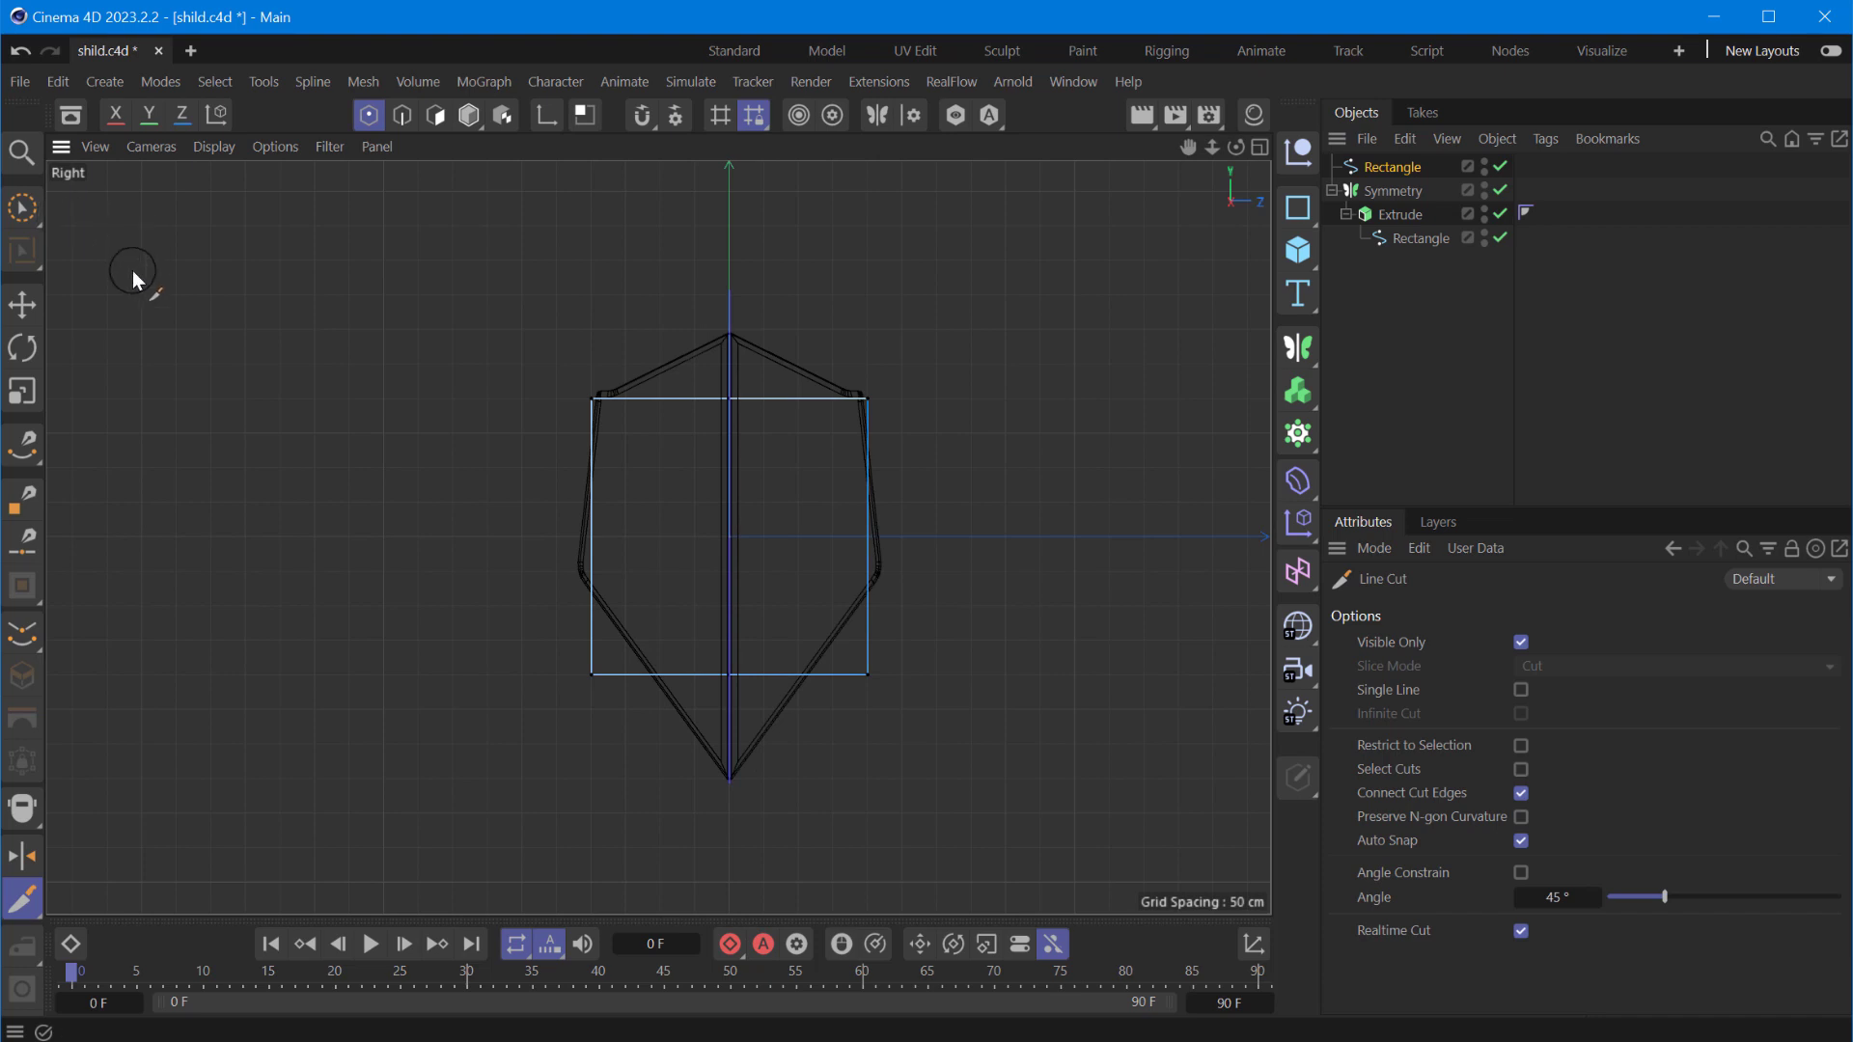
pyautogui.click(24, 224)
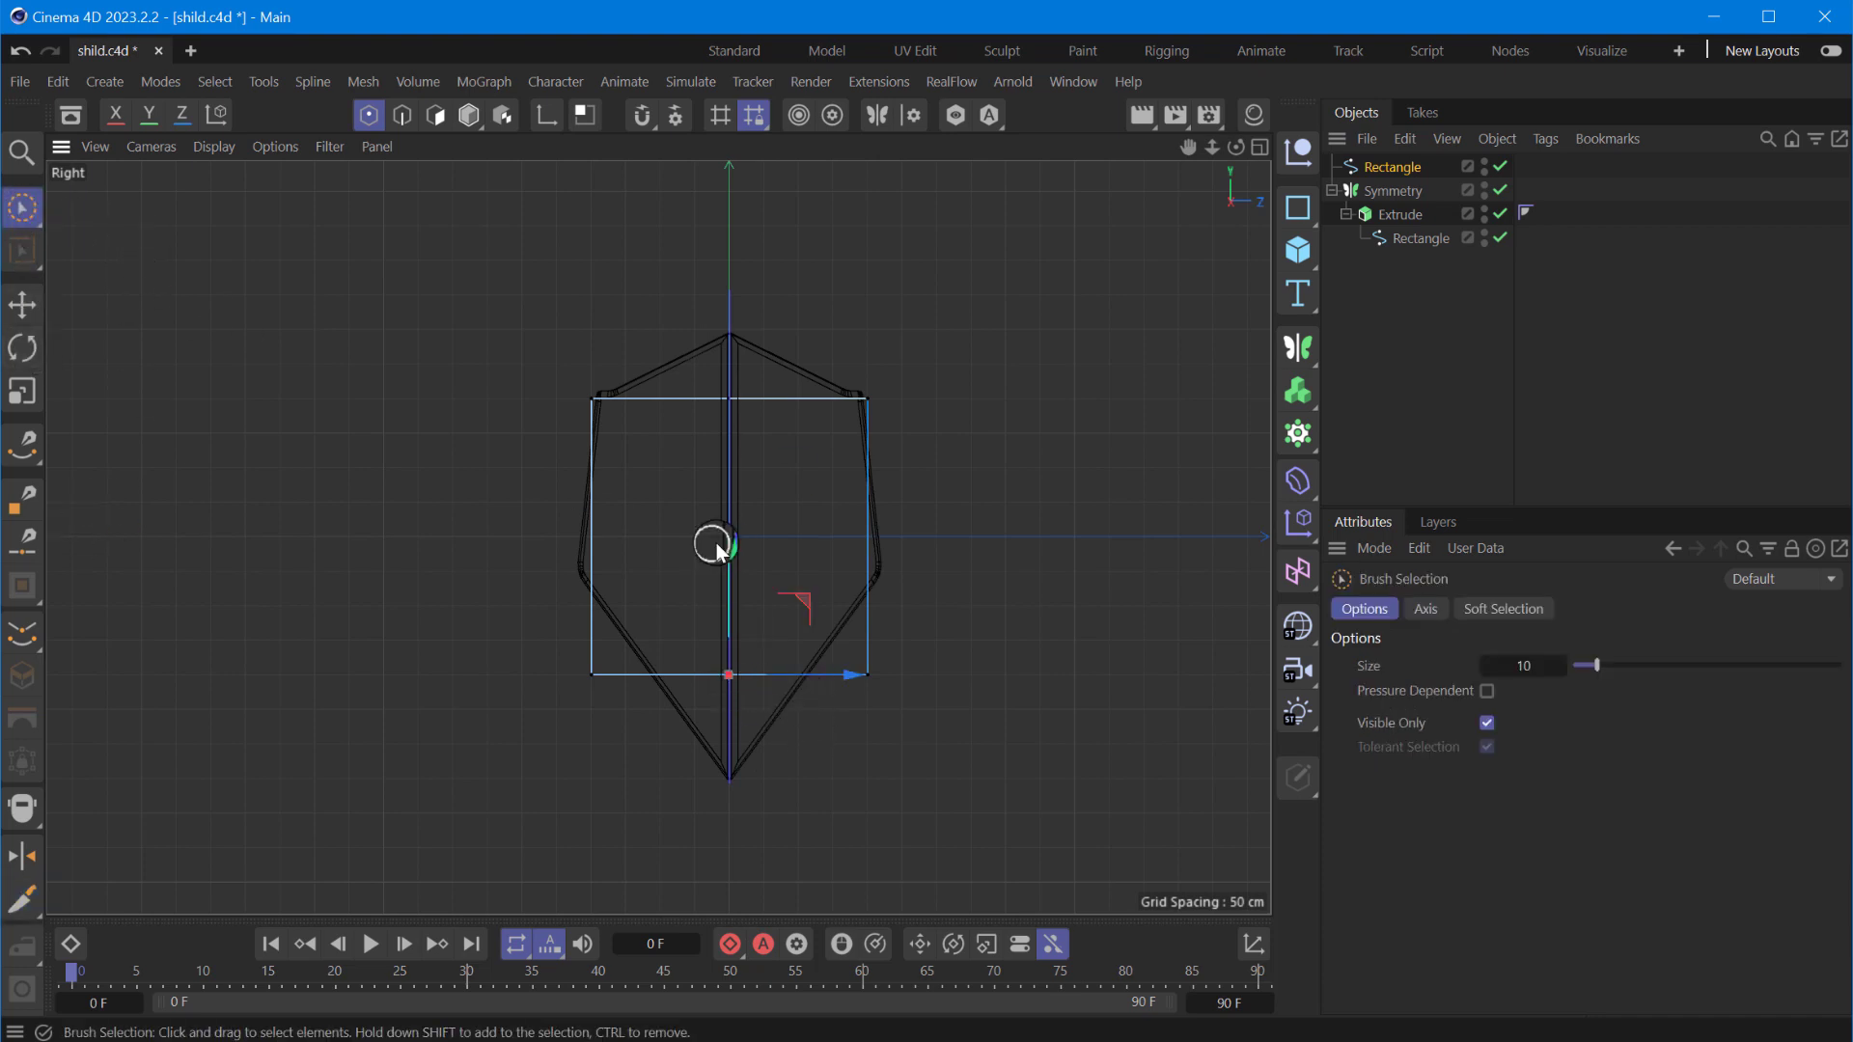
pyautogui.moveTo(717, 550); pyautogui.dragTo(728, 706)
pyautogui.rightClick(755, 843)
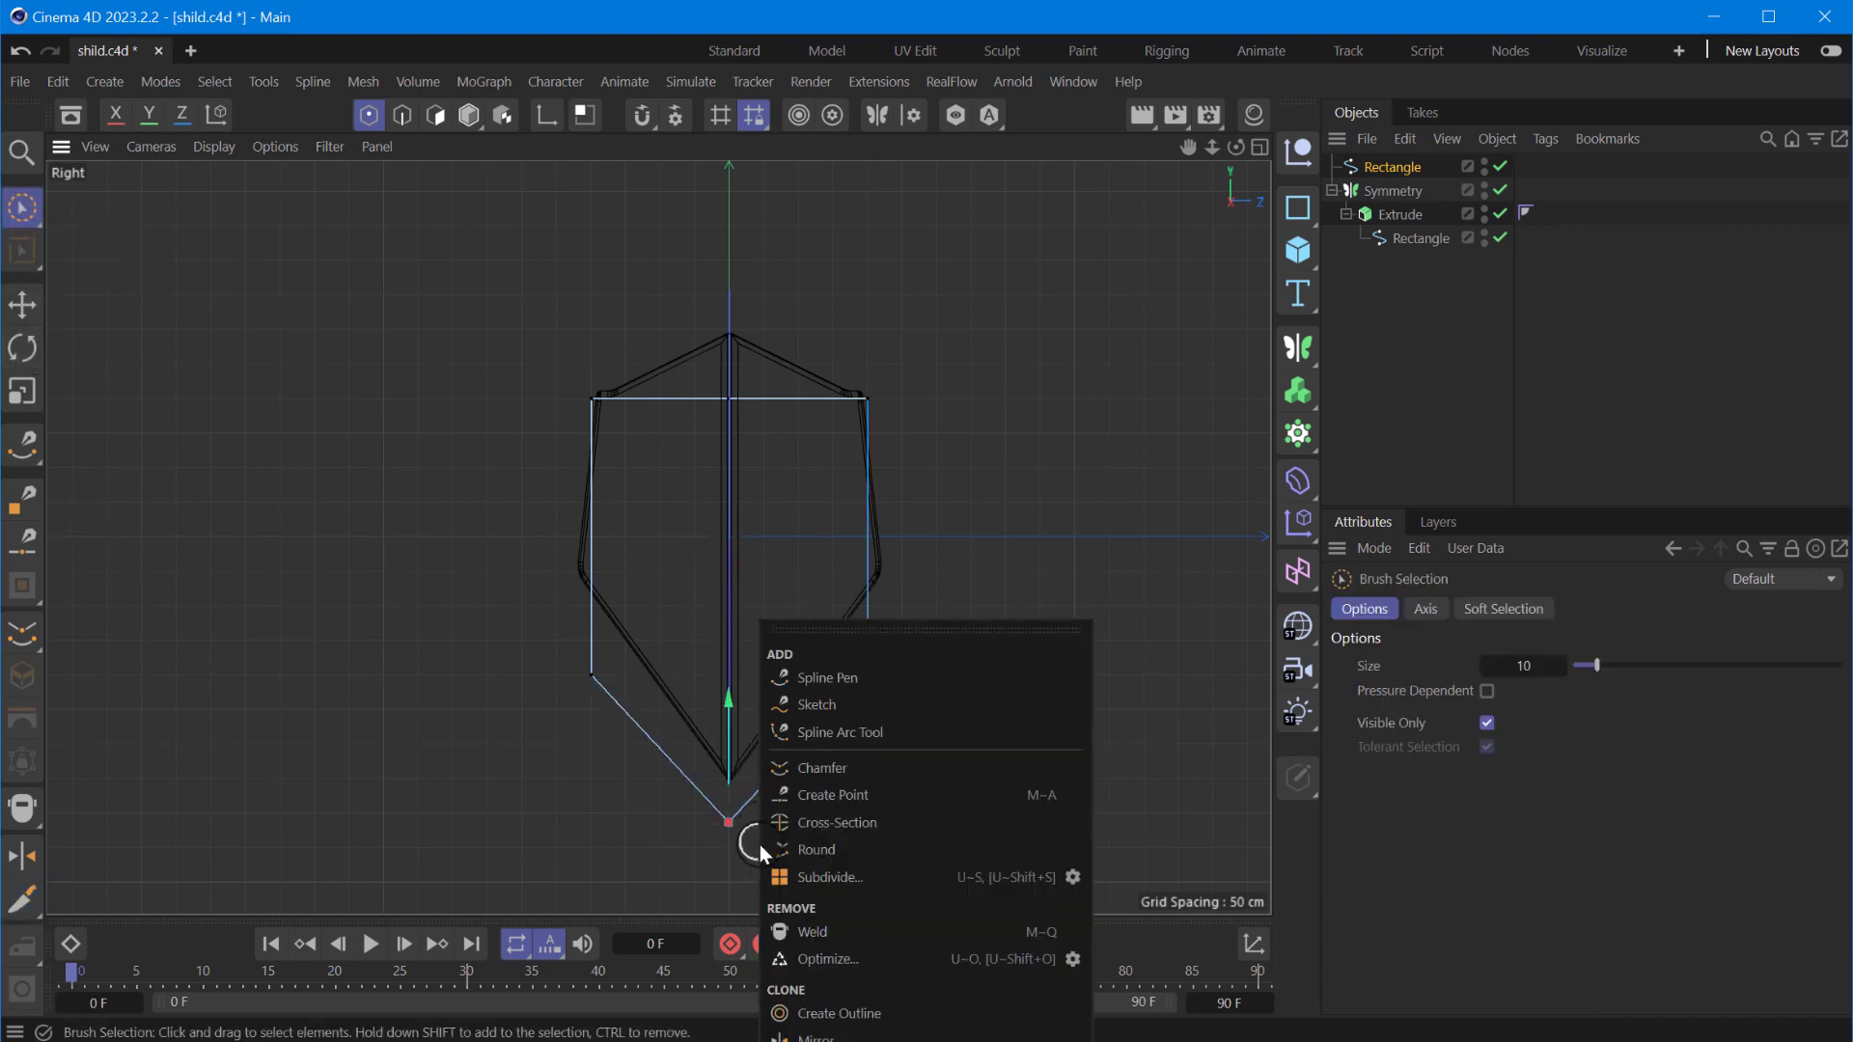
pyautogui.click(859, 767)
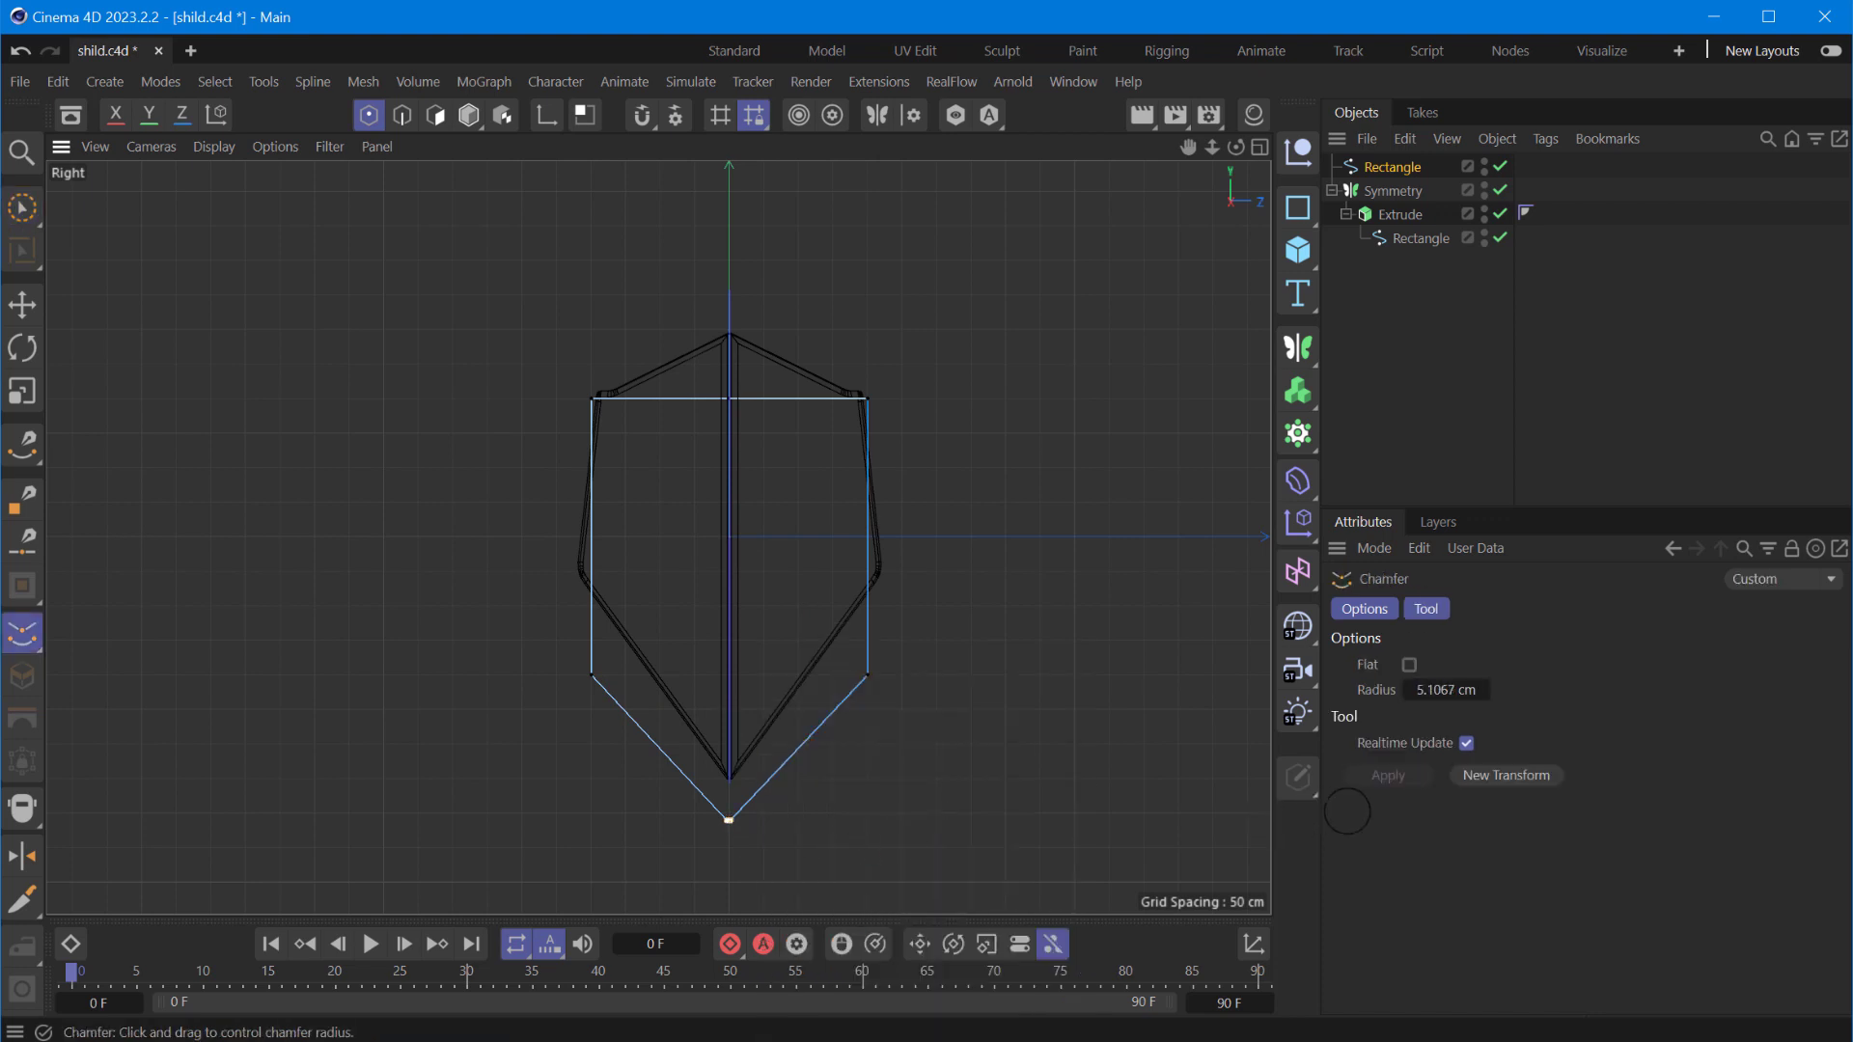
pyautogui.click(24, 304)
# - Pull the bottom point down into a tip and raise the top points to lengthen the blade
pyautogui.scroll(-3, 772, 738)
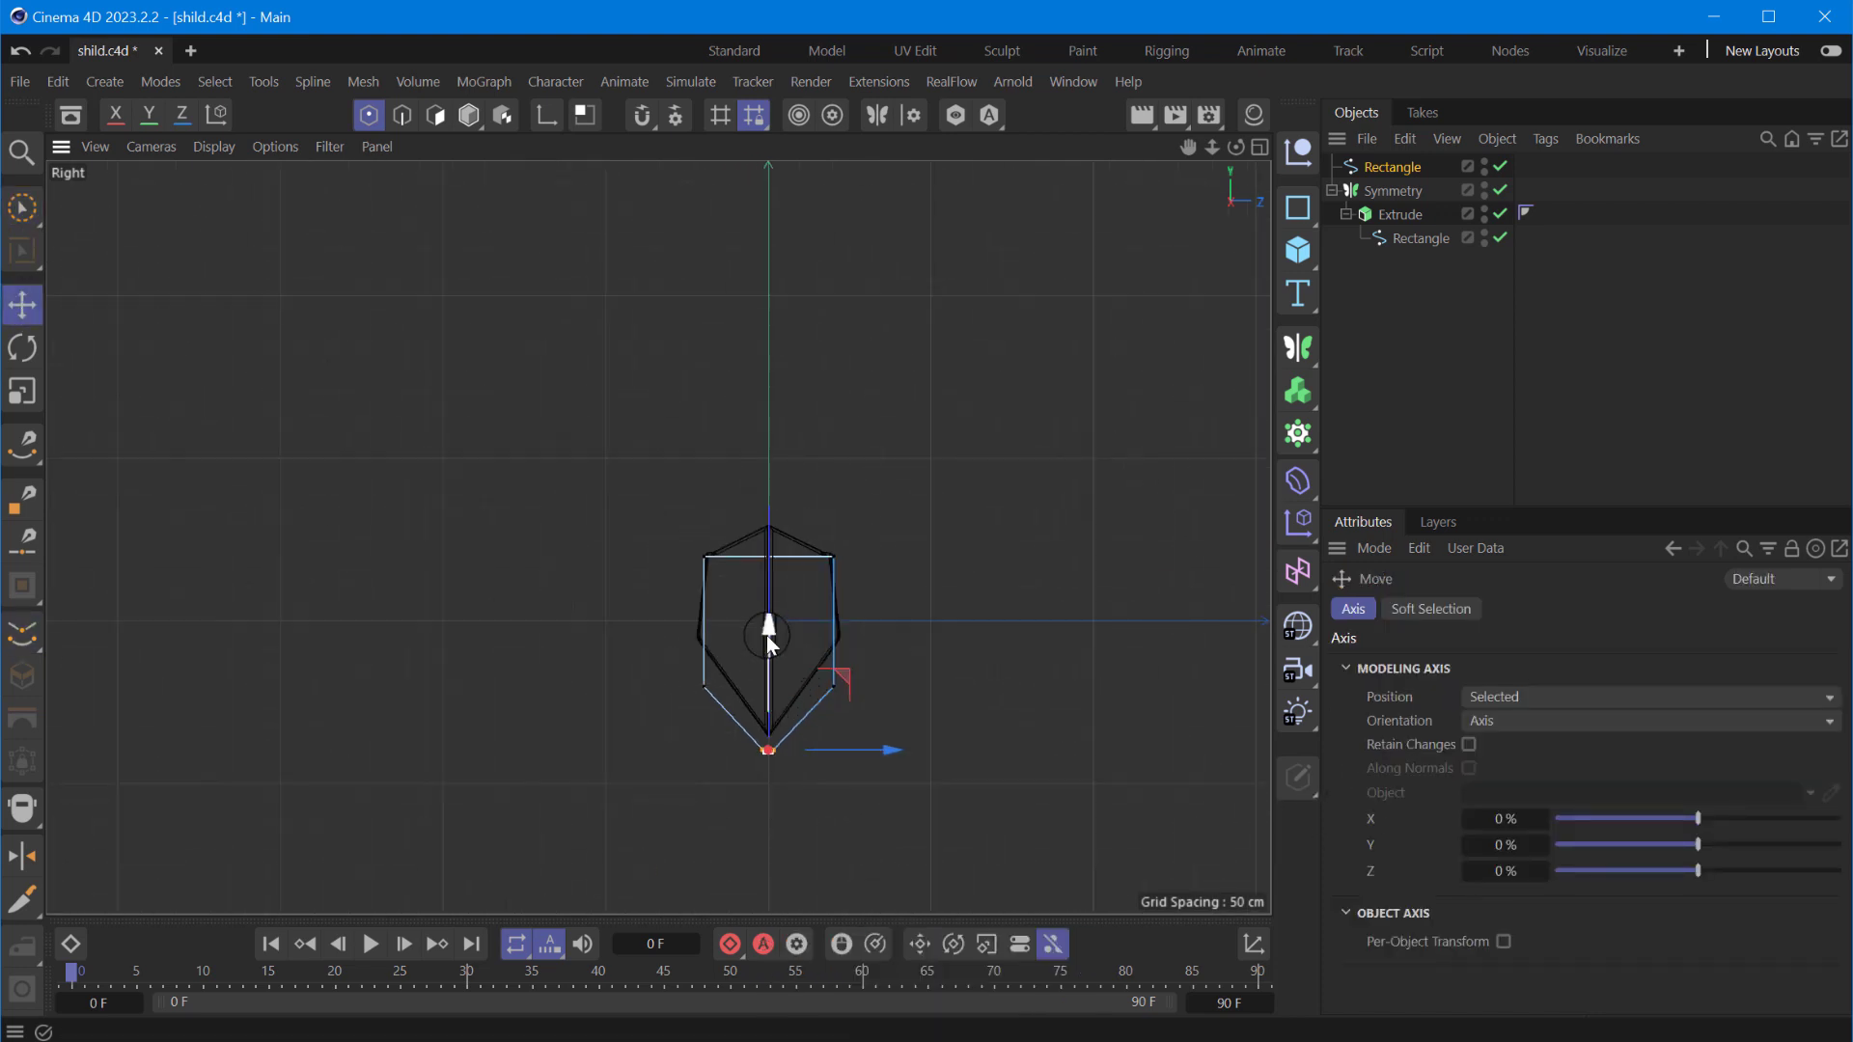
pyautogui.moveTo(770, 633); pyautogui.dragTo(768, 745)
pyautogui.press('9')
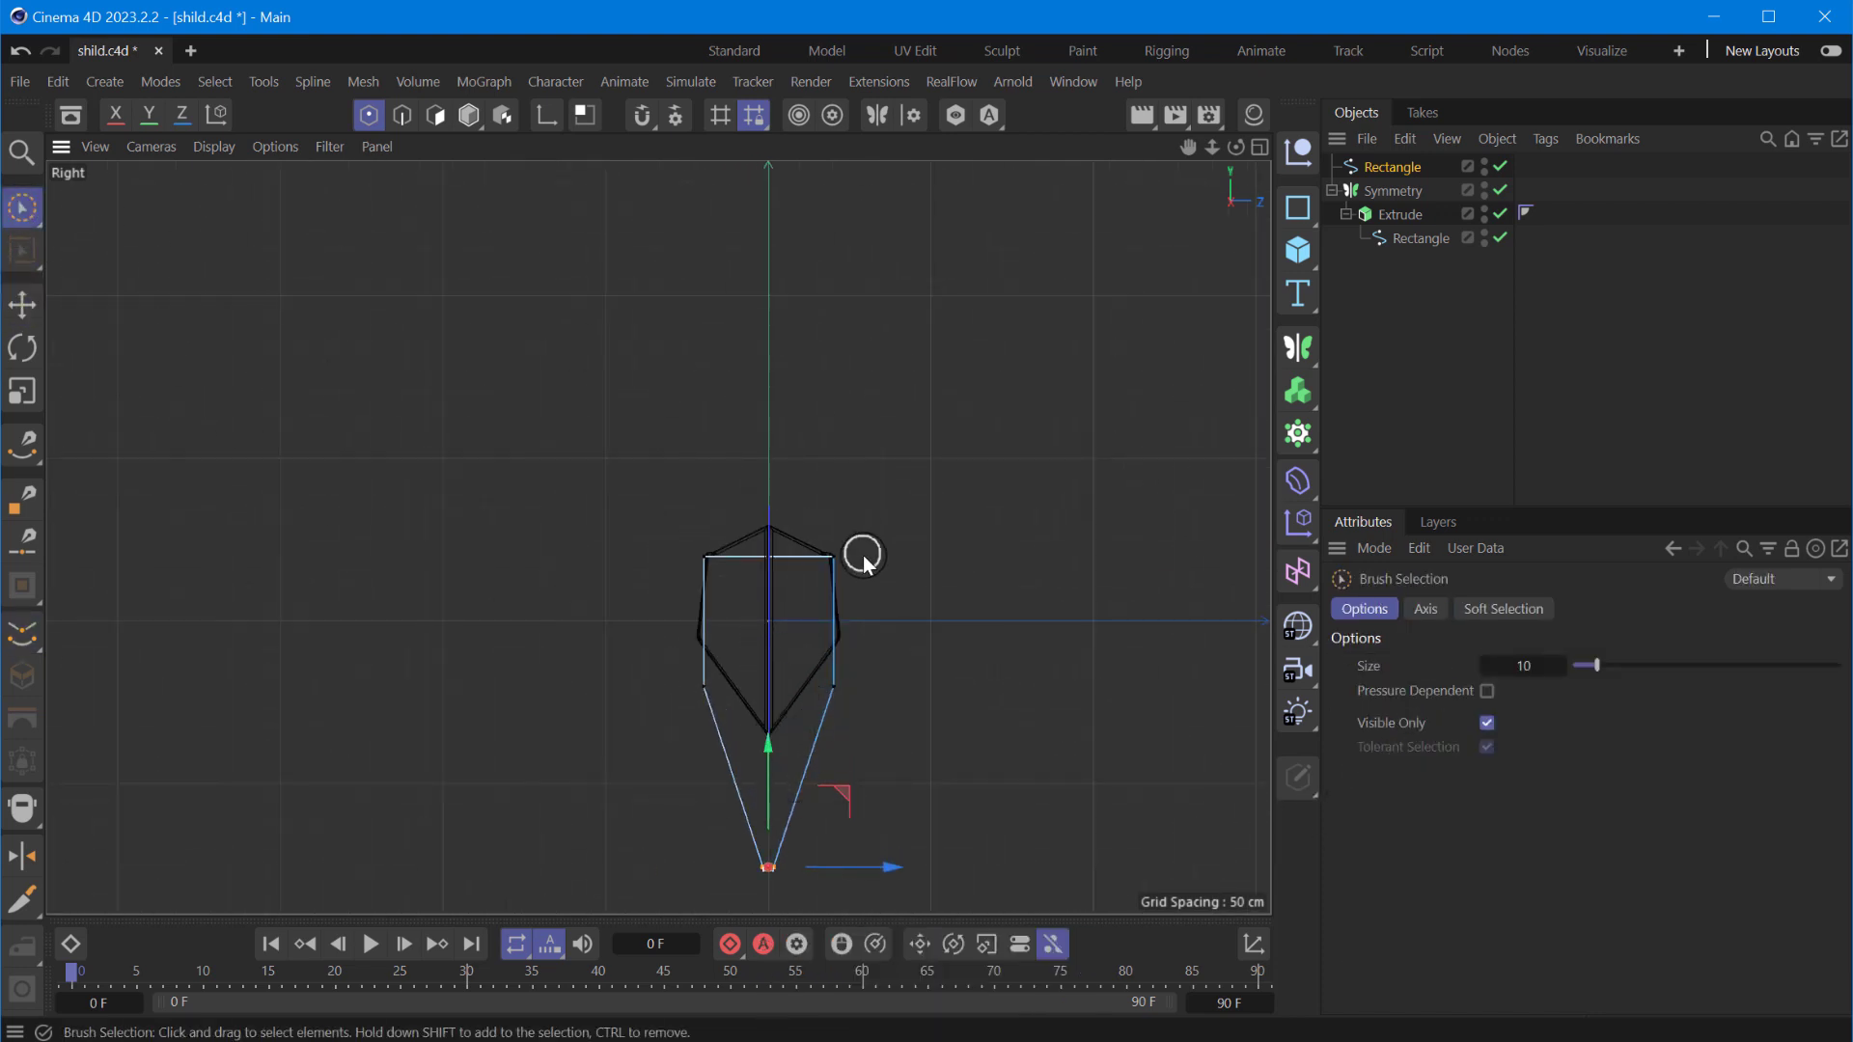
pyautogui.moveTo(768, 434); pyautogui.dragTo(807, 195)
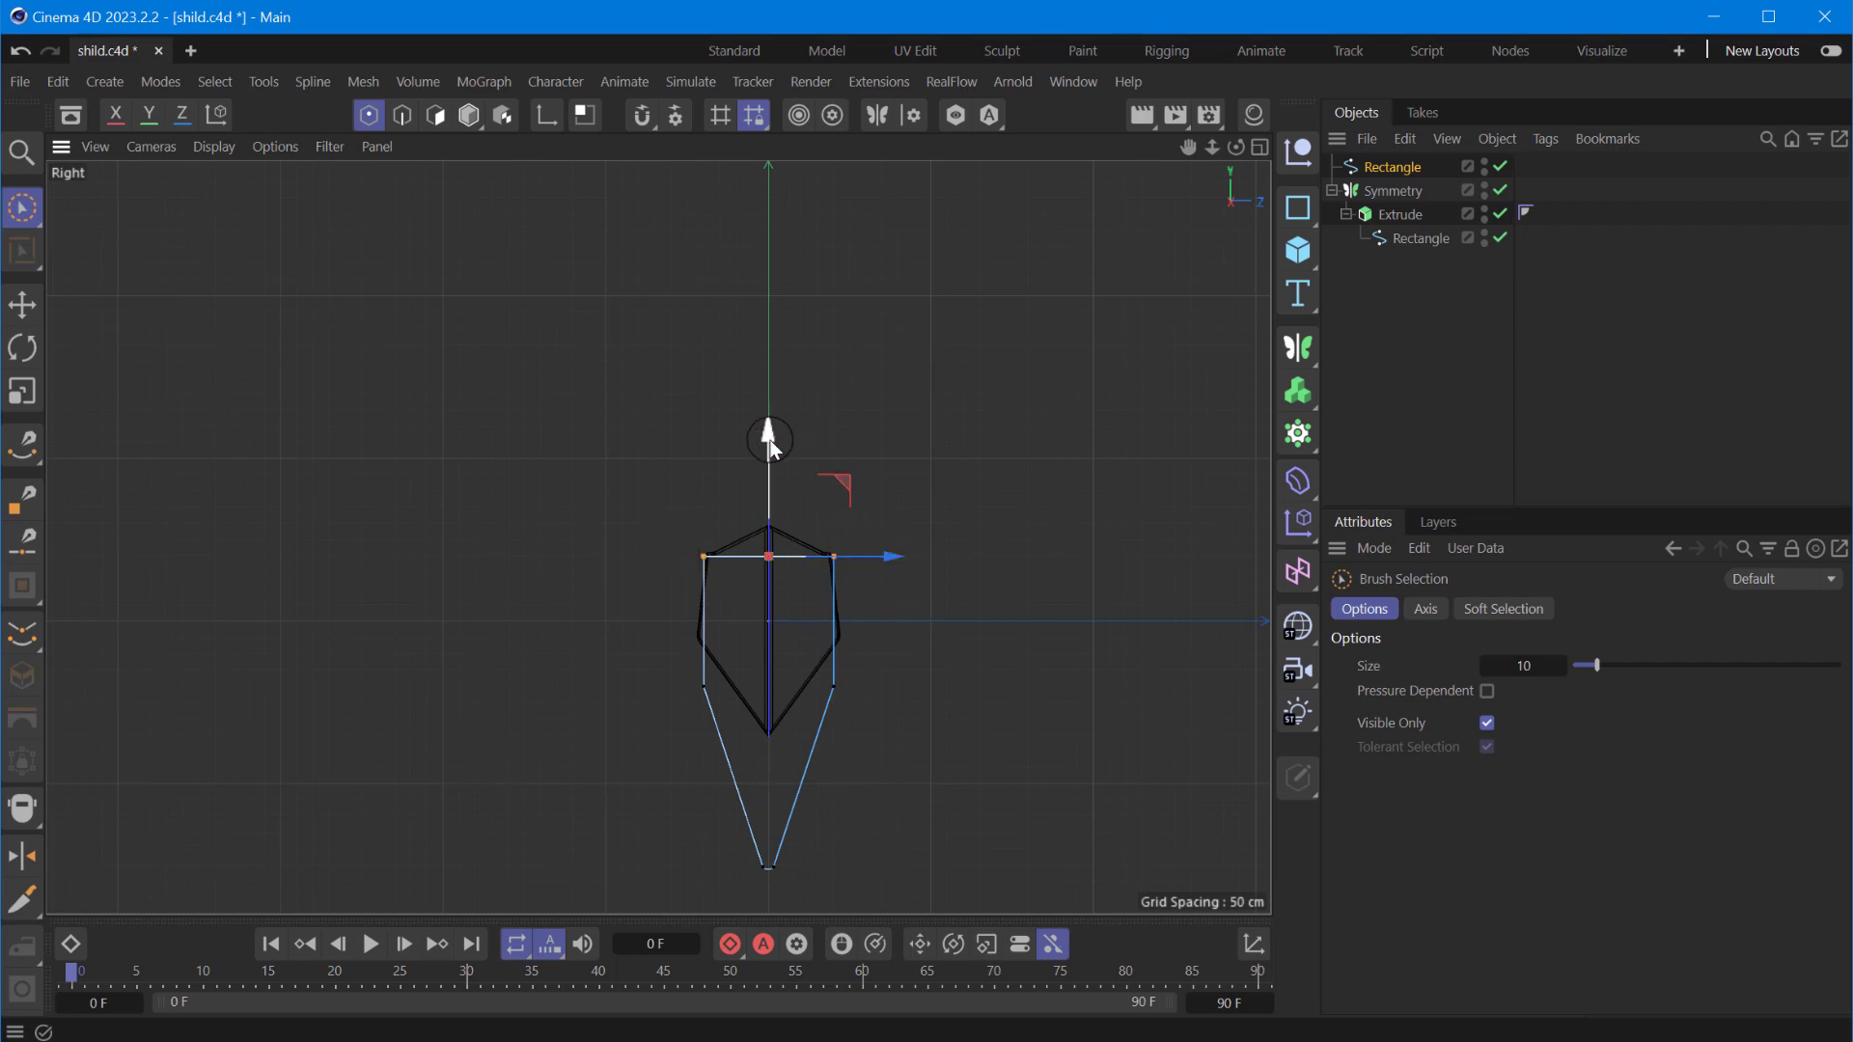
pyautogui.scroll(-3, 828, 711)
pyautogui.moveTo(808, 425)
pyautogui.mouseDown()
pyautogui.moveTo(809, 357)
pyautogui.moveTo(745, 188)
pyautogui.mouseUp()
pyautogui.scroll(3, 819, 347)
pyautogui.moveTo(1233, 160); pyautogui.dragTo(1262, 799)
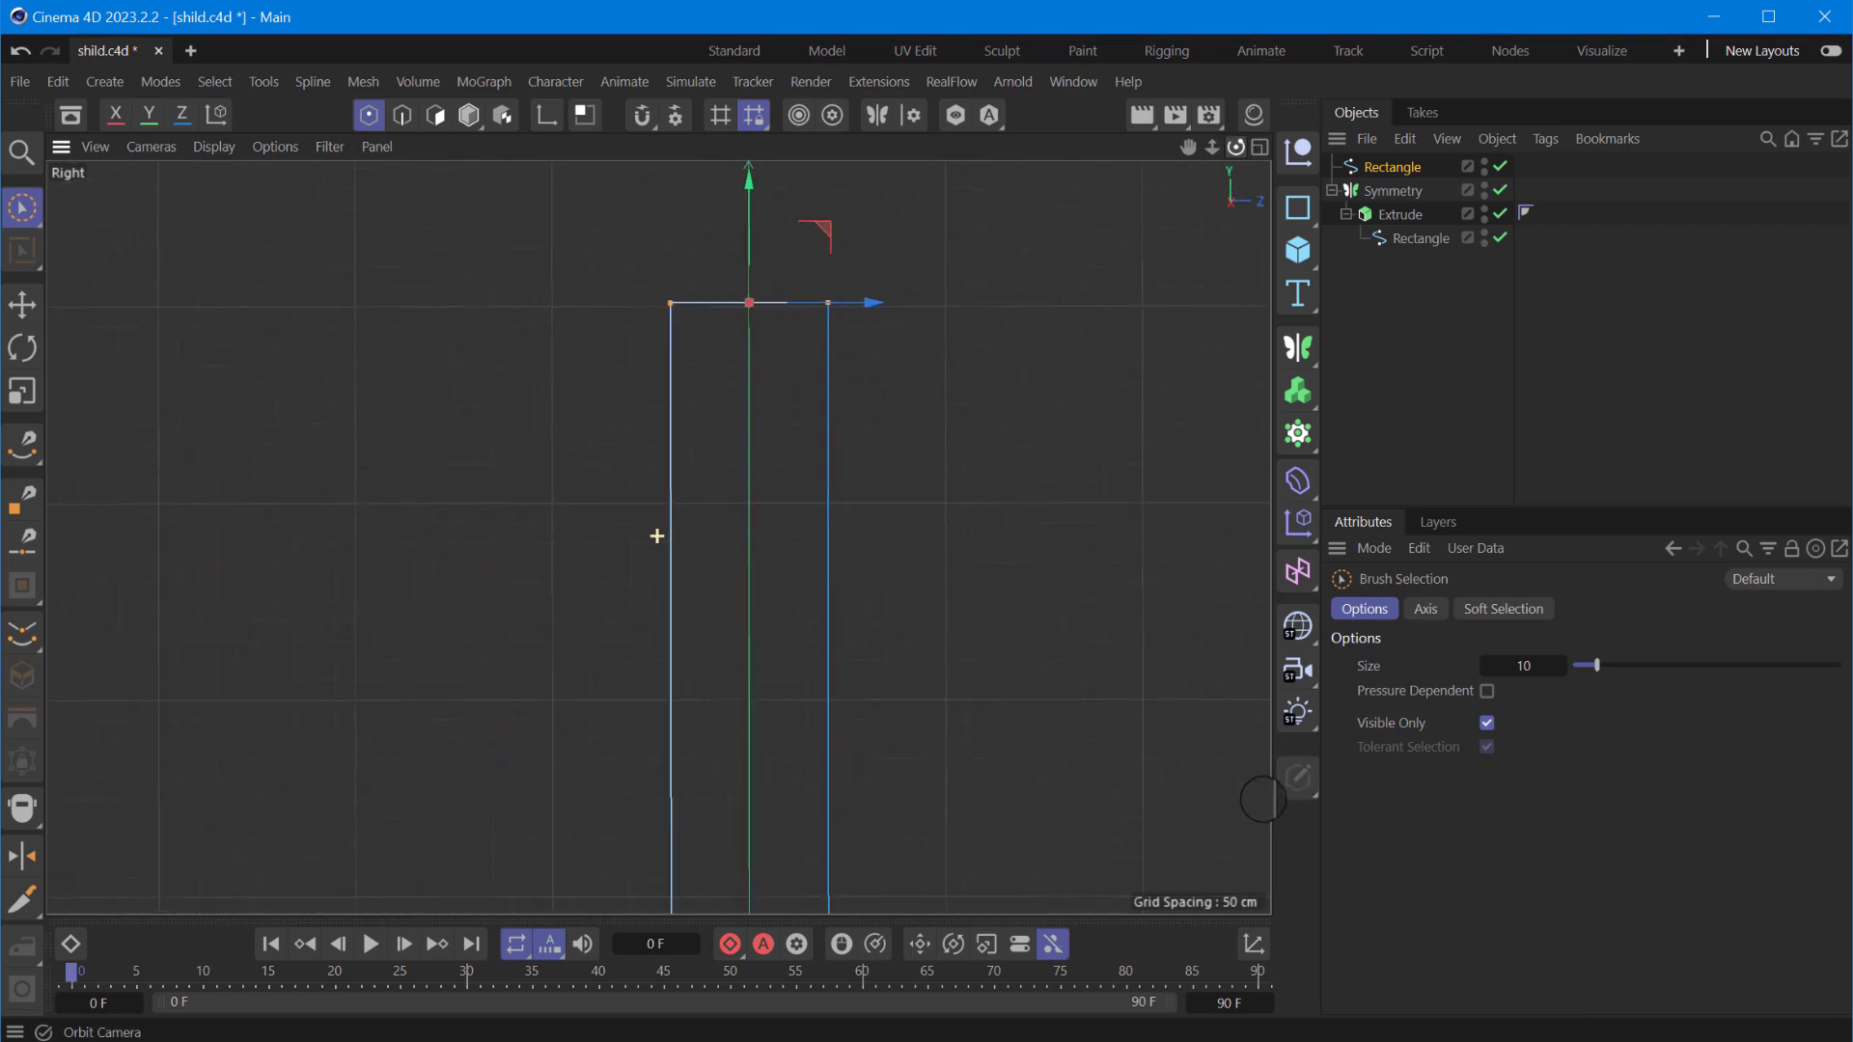
pyautogui.moveTo(1212, 147)
pyautogui.mouseDown()
pyautogui.moveTo(658, 536)
pyautogui.moveTo(665, 515)
pyautogui.mouseUp()
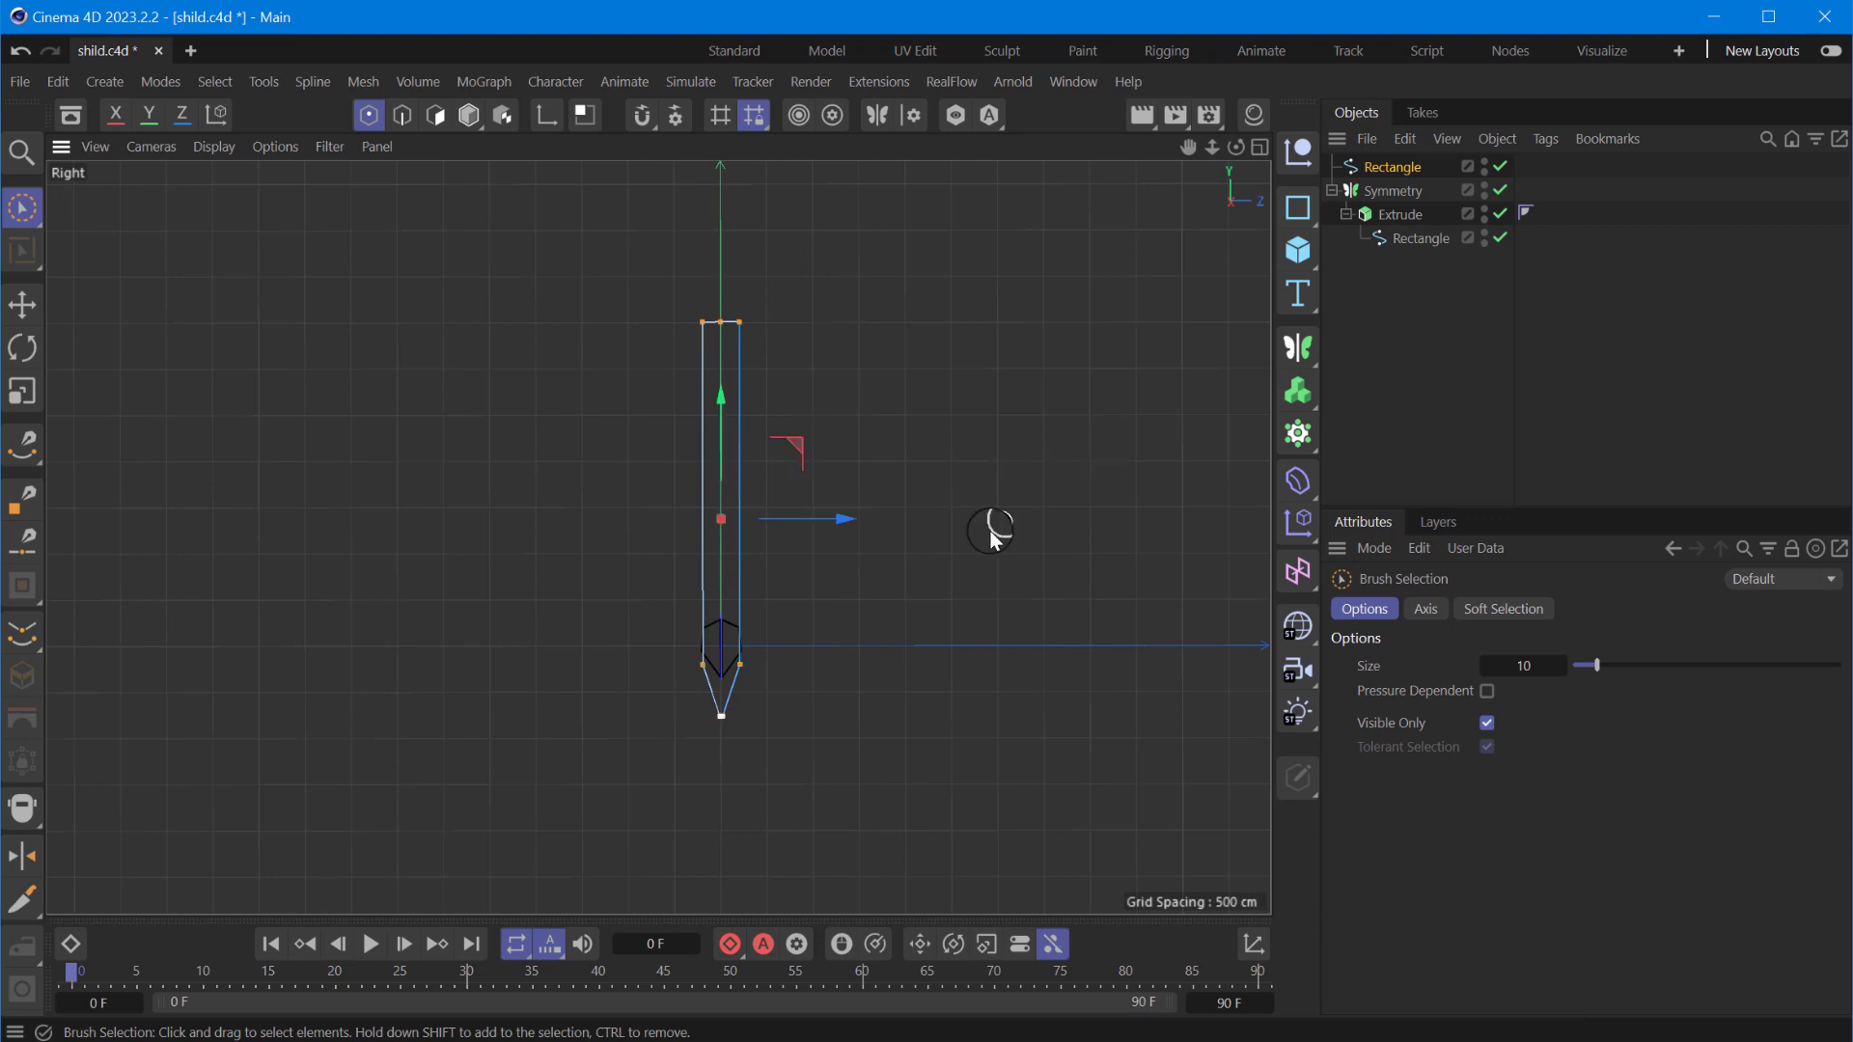
# - Scale the blade spline down and move it down into the shield
pyautogui.click(23, 393)
pyautogui.moveTo(809, 532); pyautogui.dragTo(723, 517)
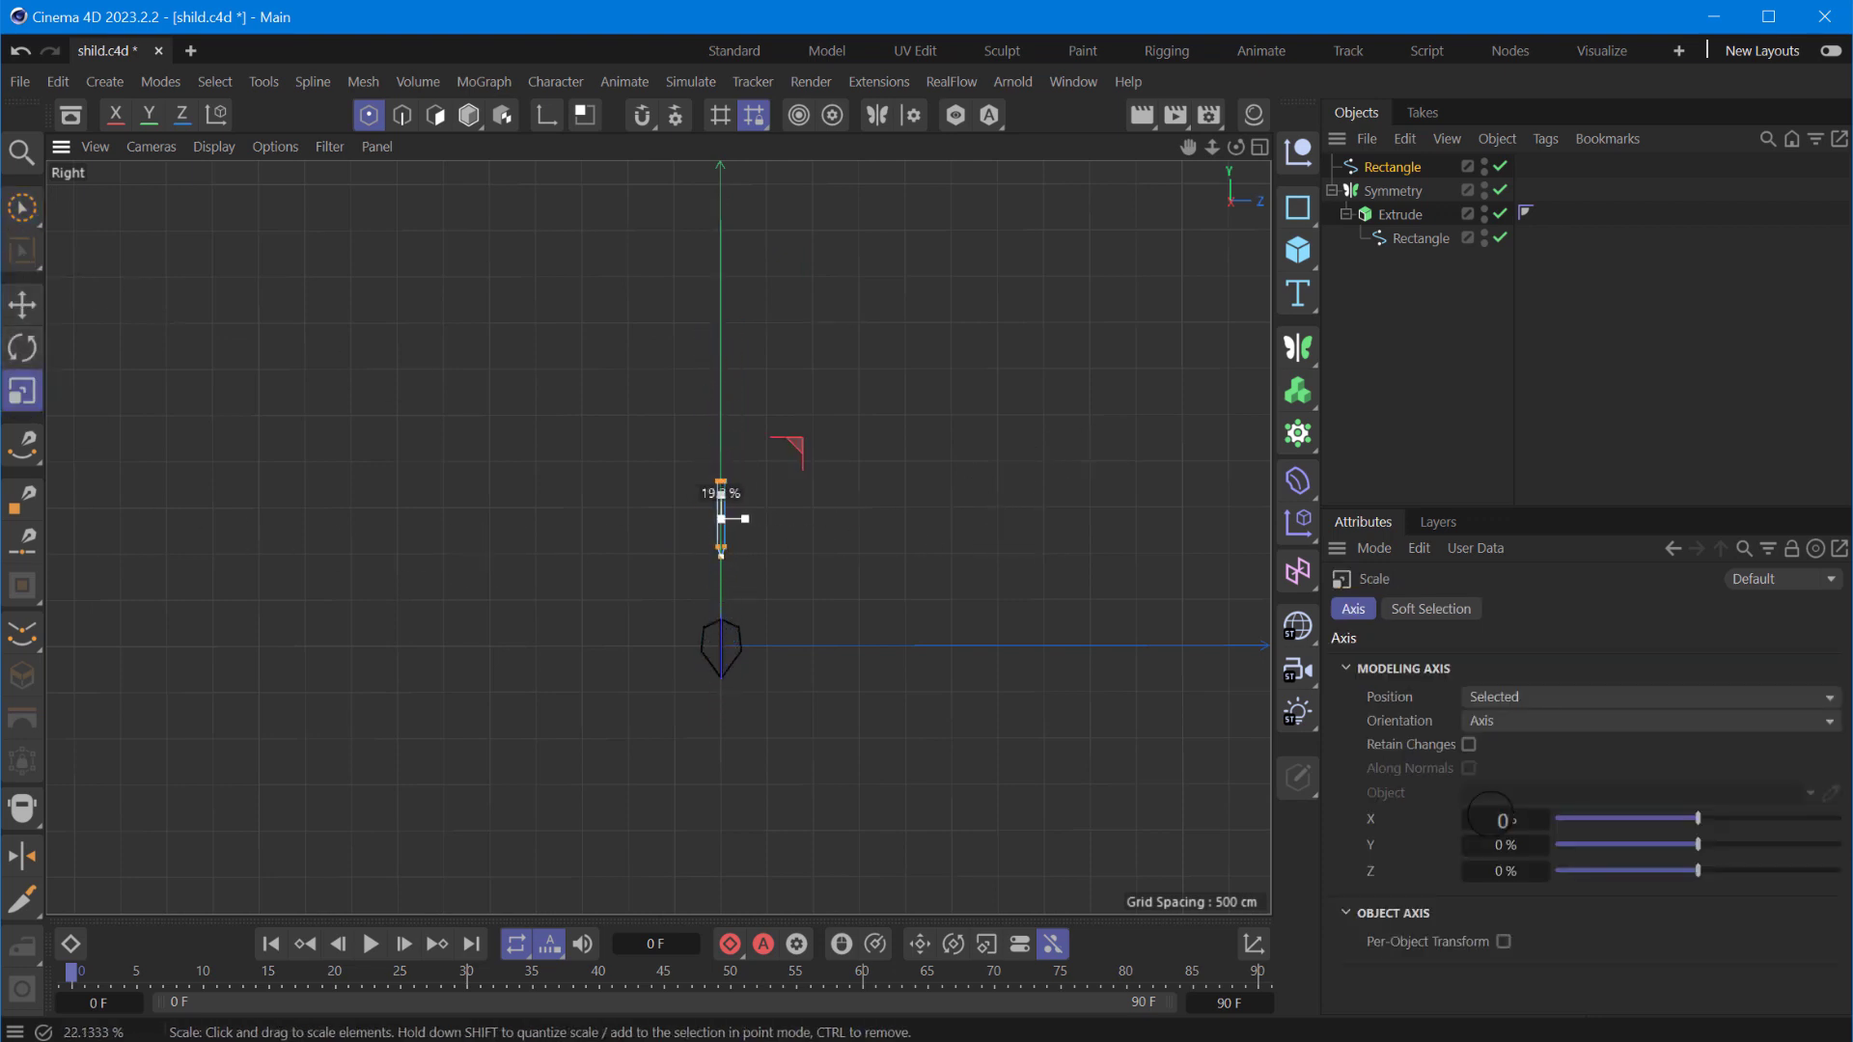
pyautogui.scroll(5, 699, 647)
pyautogui.press('e')
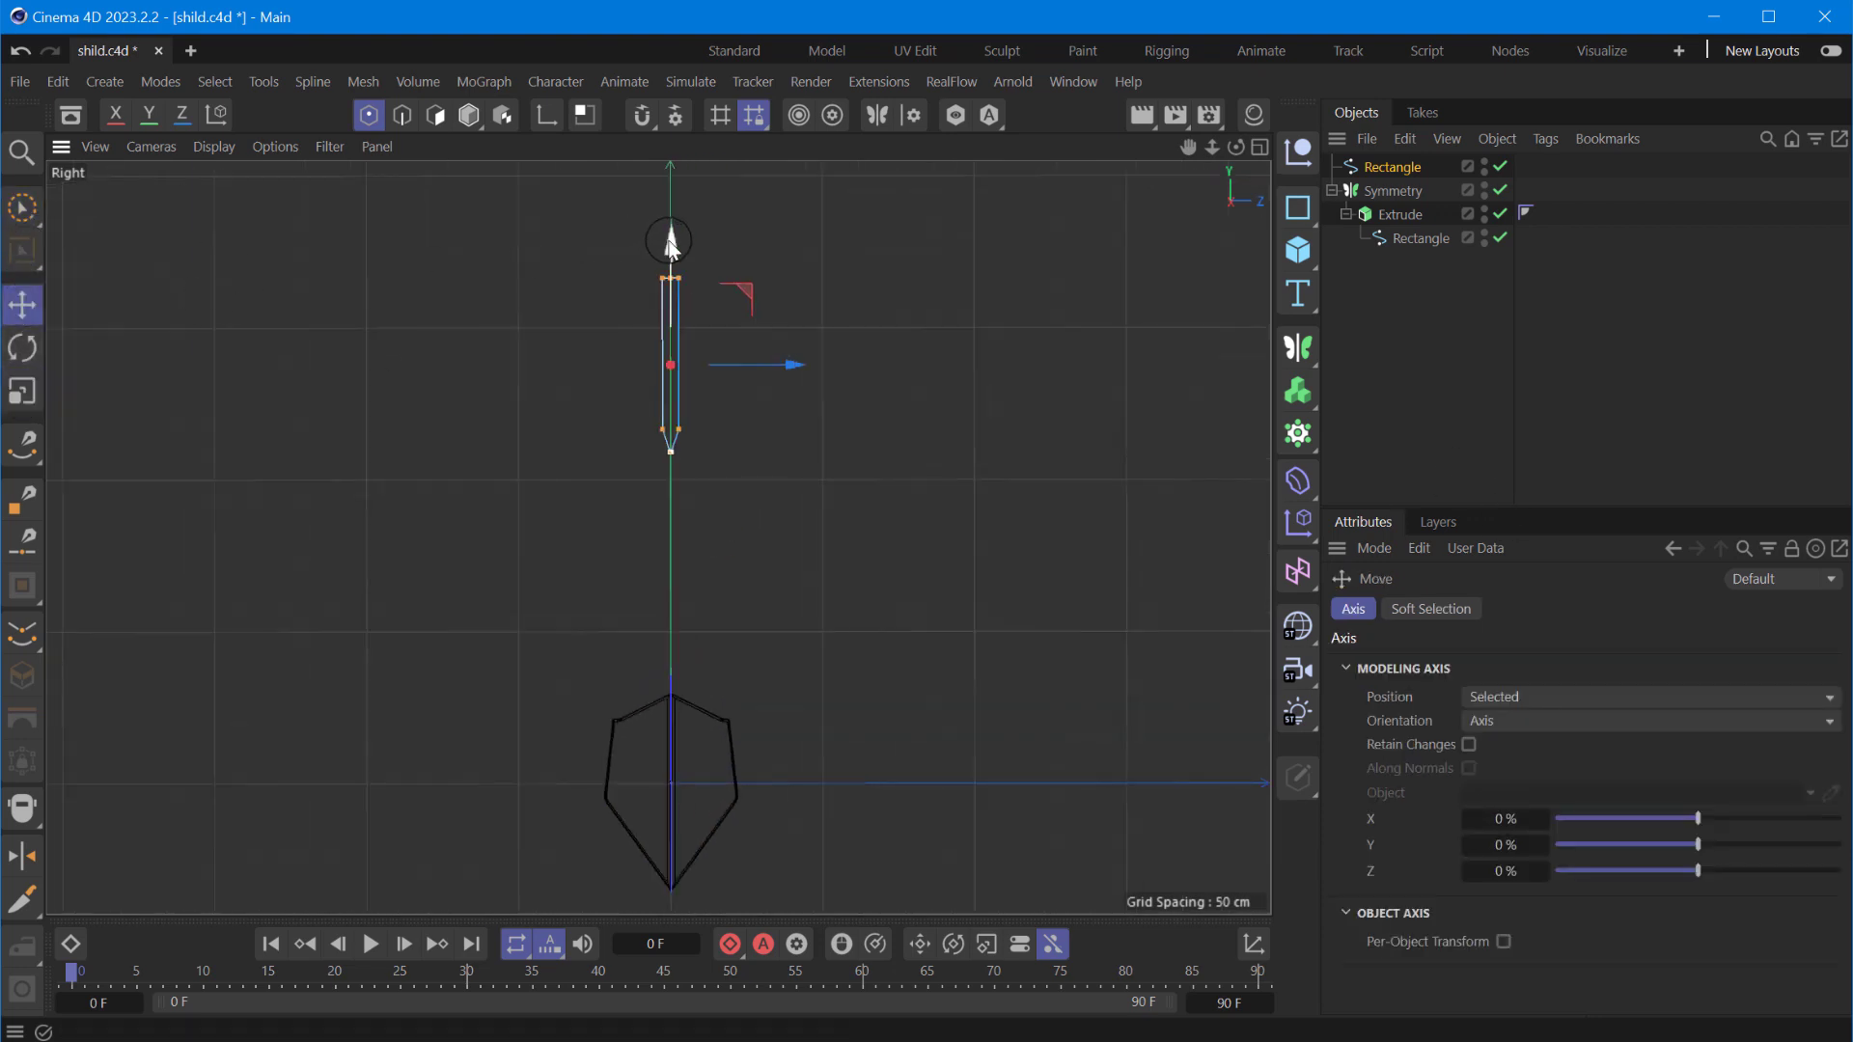
pyautogui.moveTo(669, 253); pyautogui.dragTo(708, 806)
pyautogui.scroll(3, 708, 807)
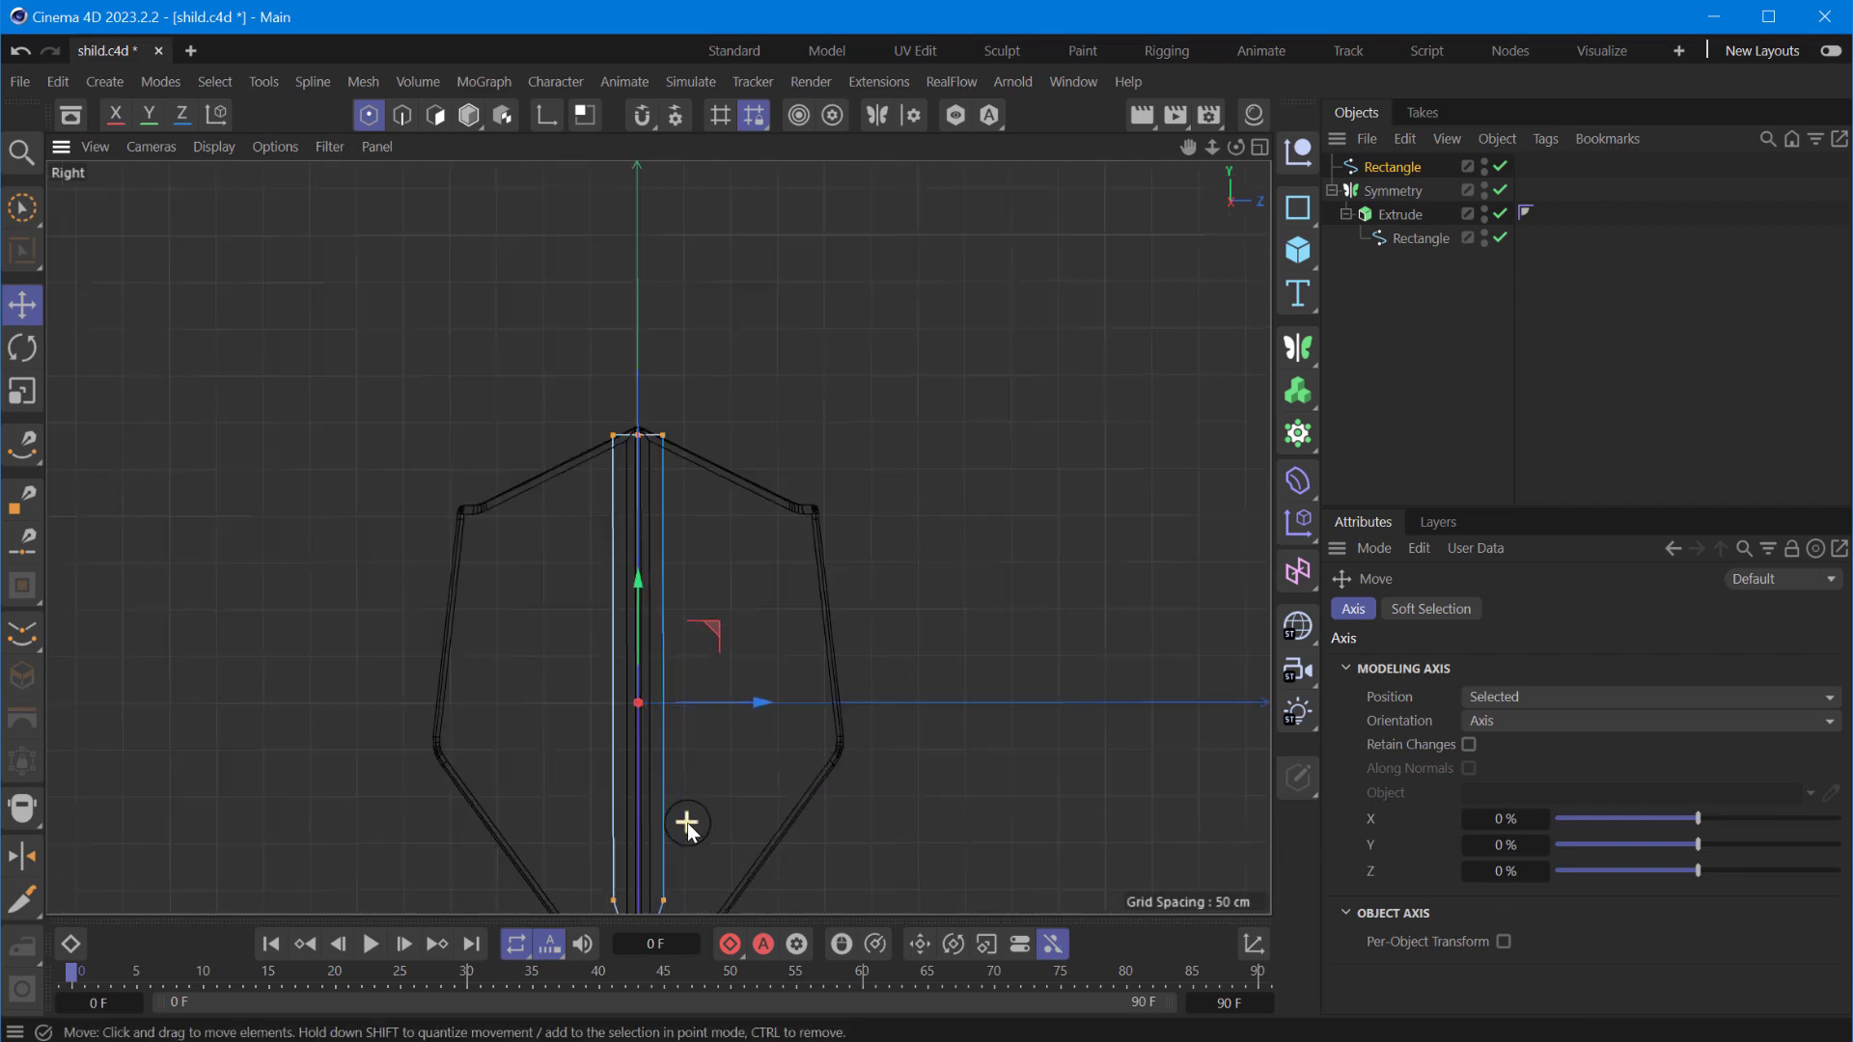
# - In the maximized Right view, box-select and remove the blade's left-half points
pyautogui.middleClick(759, 280)
pyautogui.middleClick(826, 339)
pyautogui.middleClick(1035, 326)
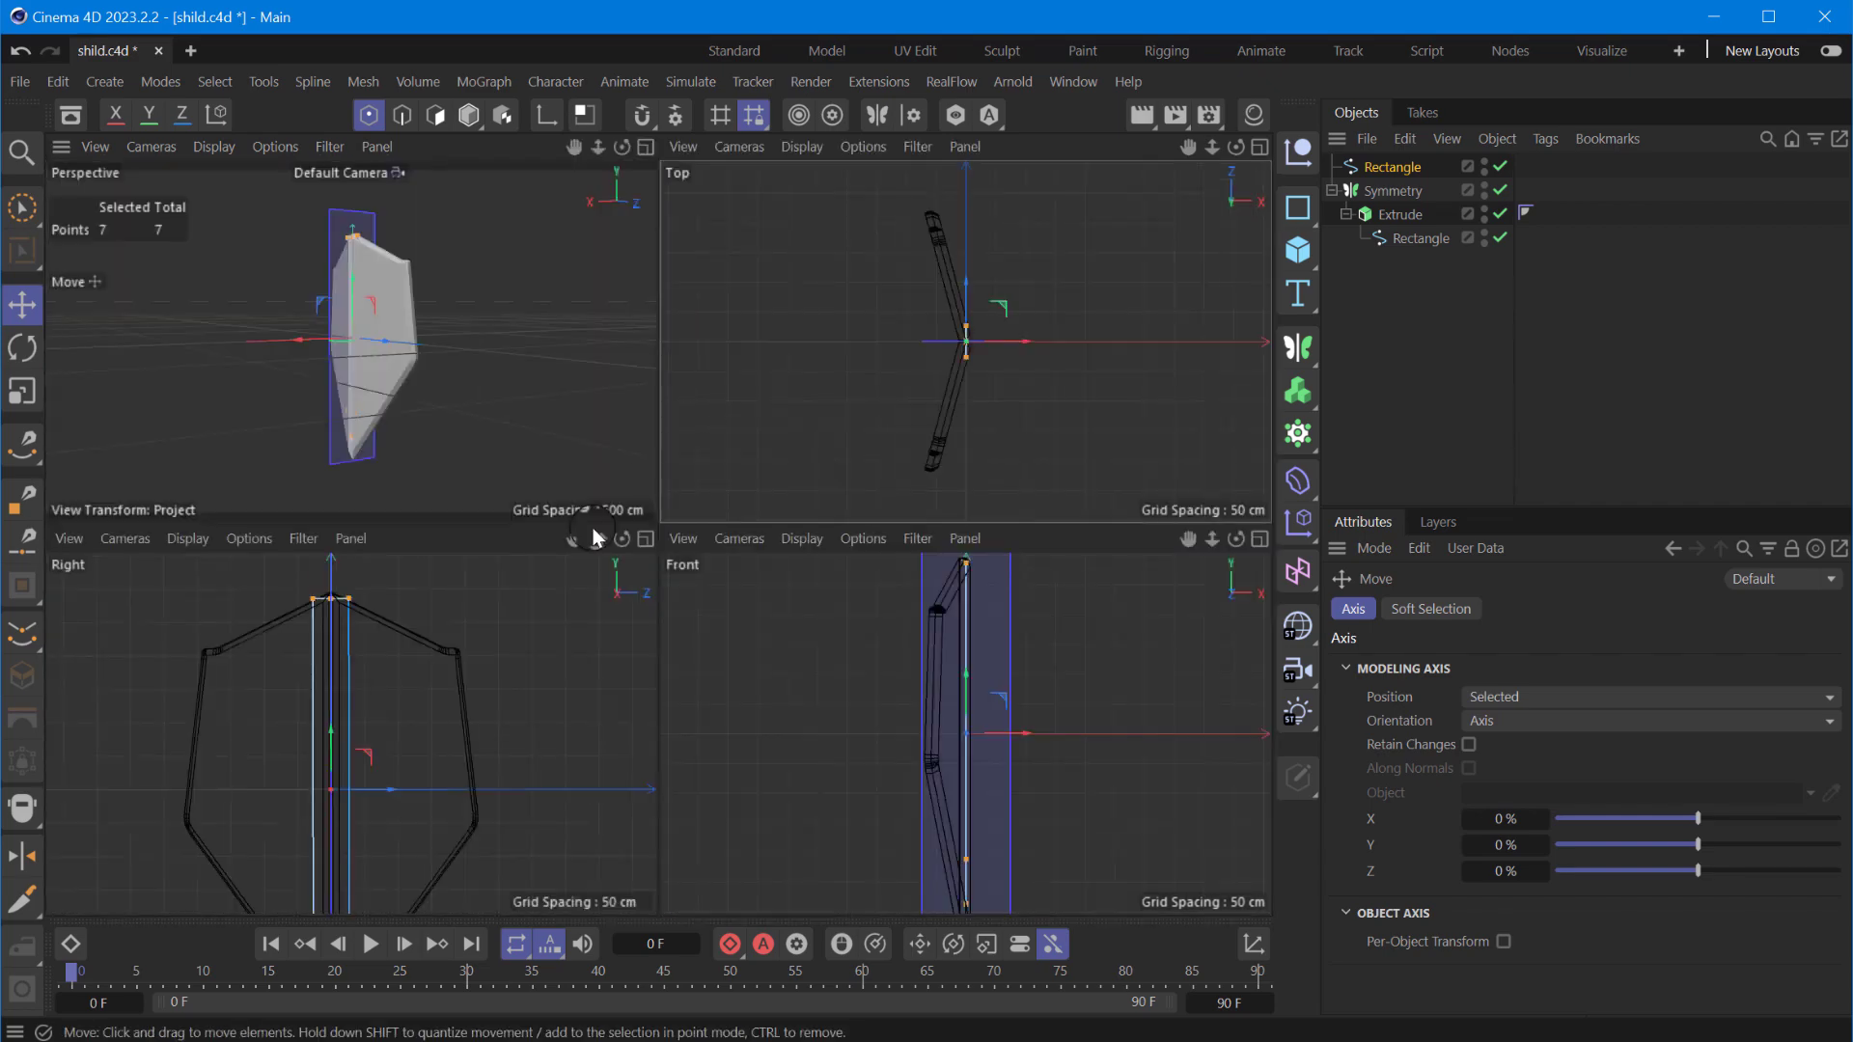
pyautogui.middleClick(517, 674)
pyautogui.scroll(-4, 714, 438)
pyautogui.moveTo(1178, 151); pyautogui.dragTo(659, 537)
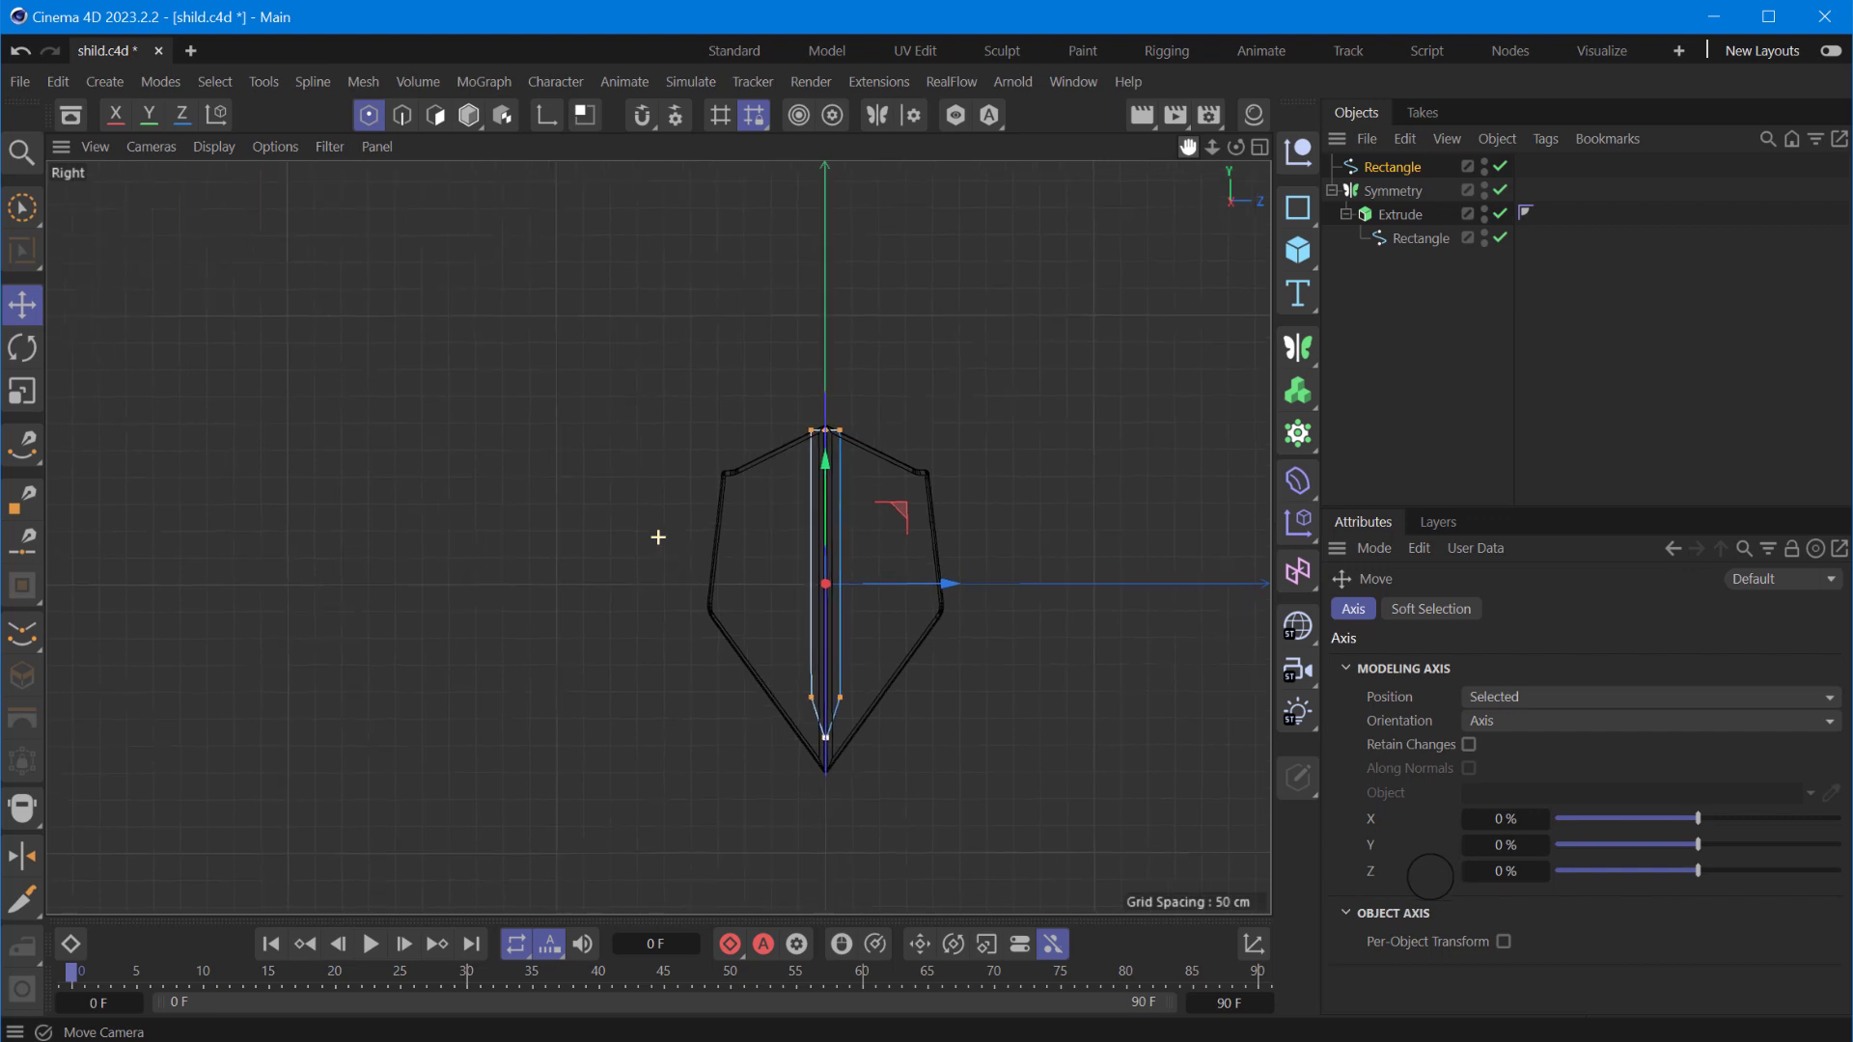
pyautogui.scroll(3, 881, 557)
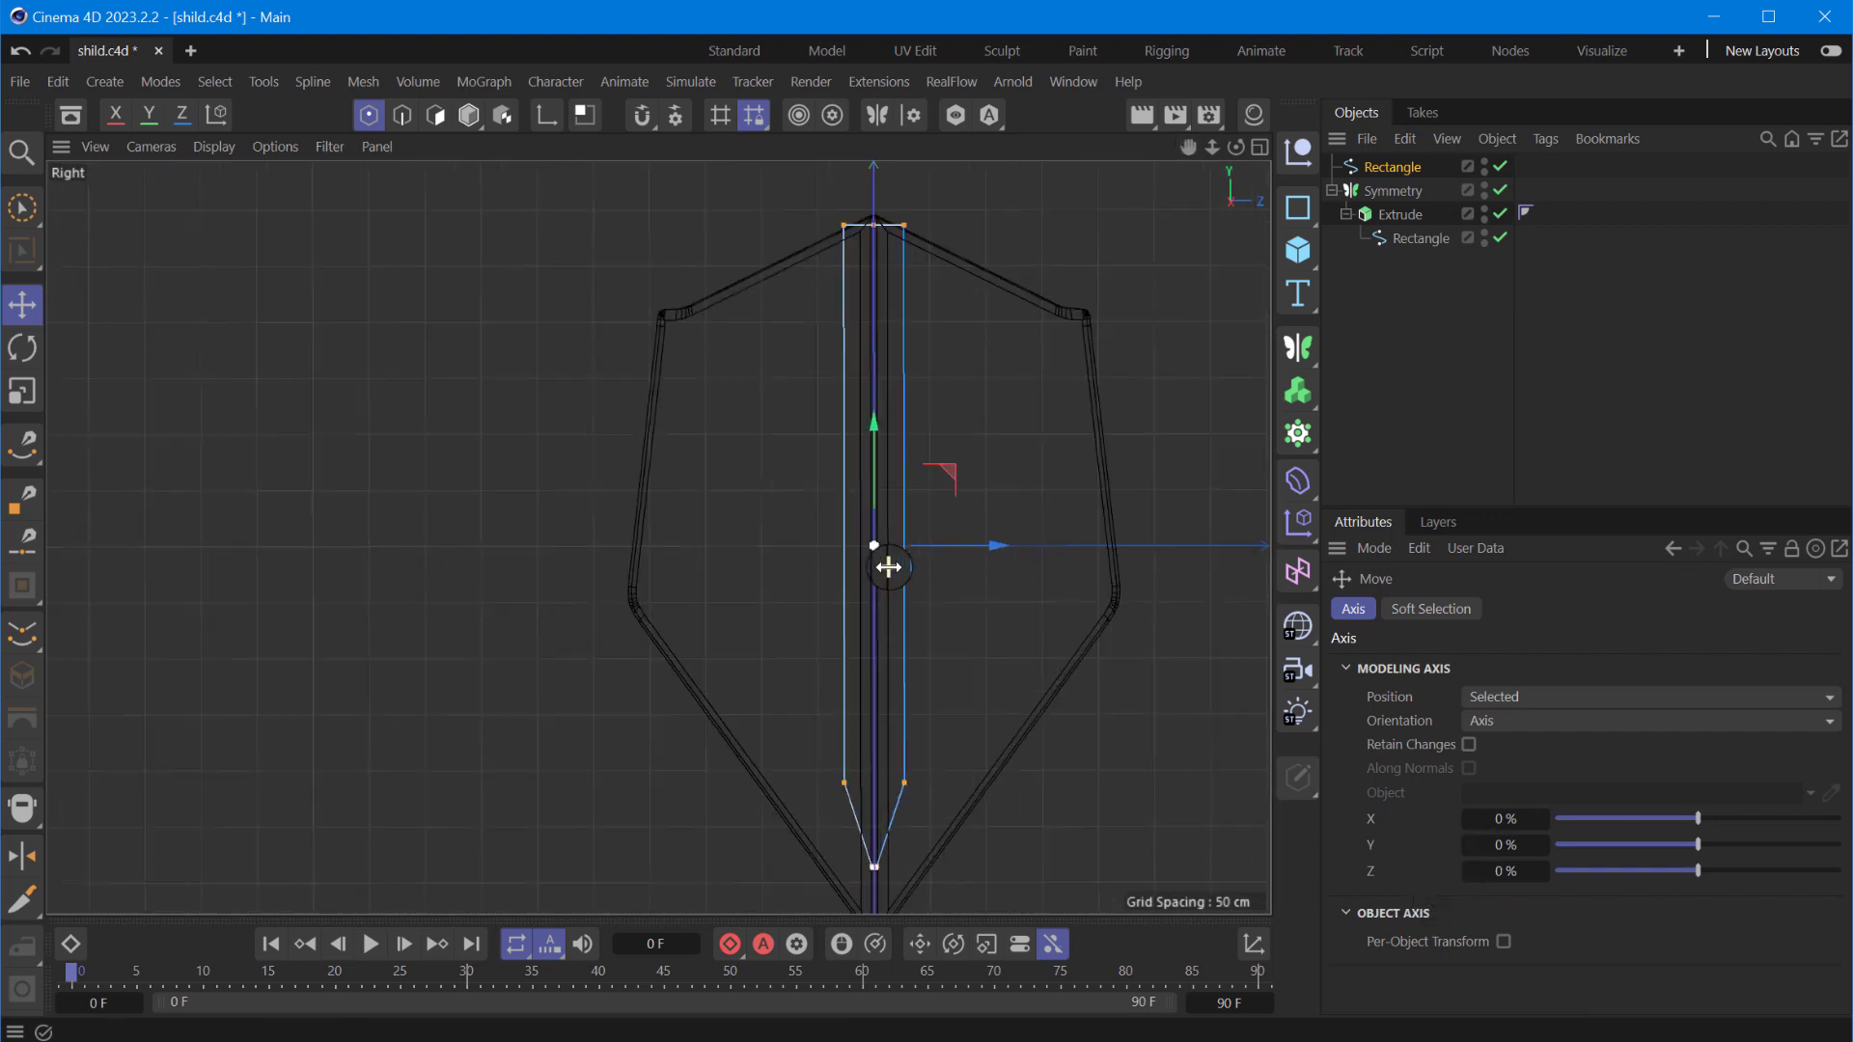
pyautogui.moveTo(21, 208); pyautogui.dragTo(144, 281)
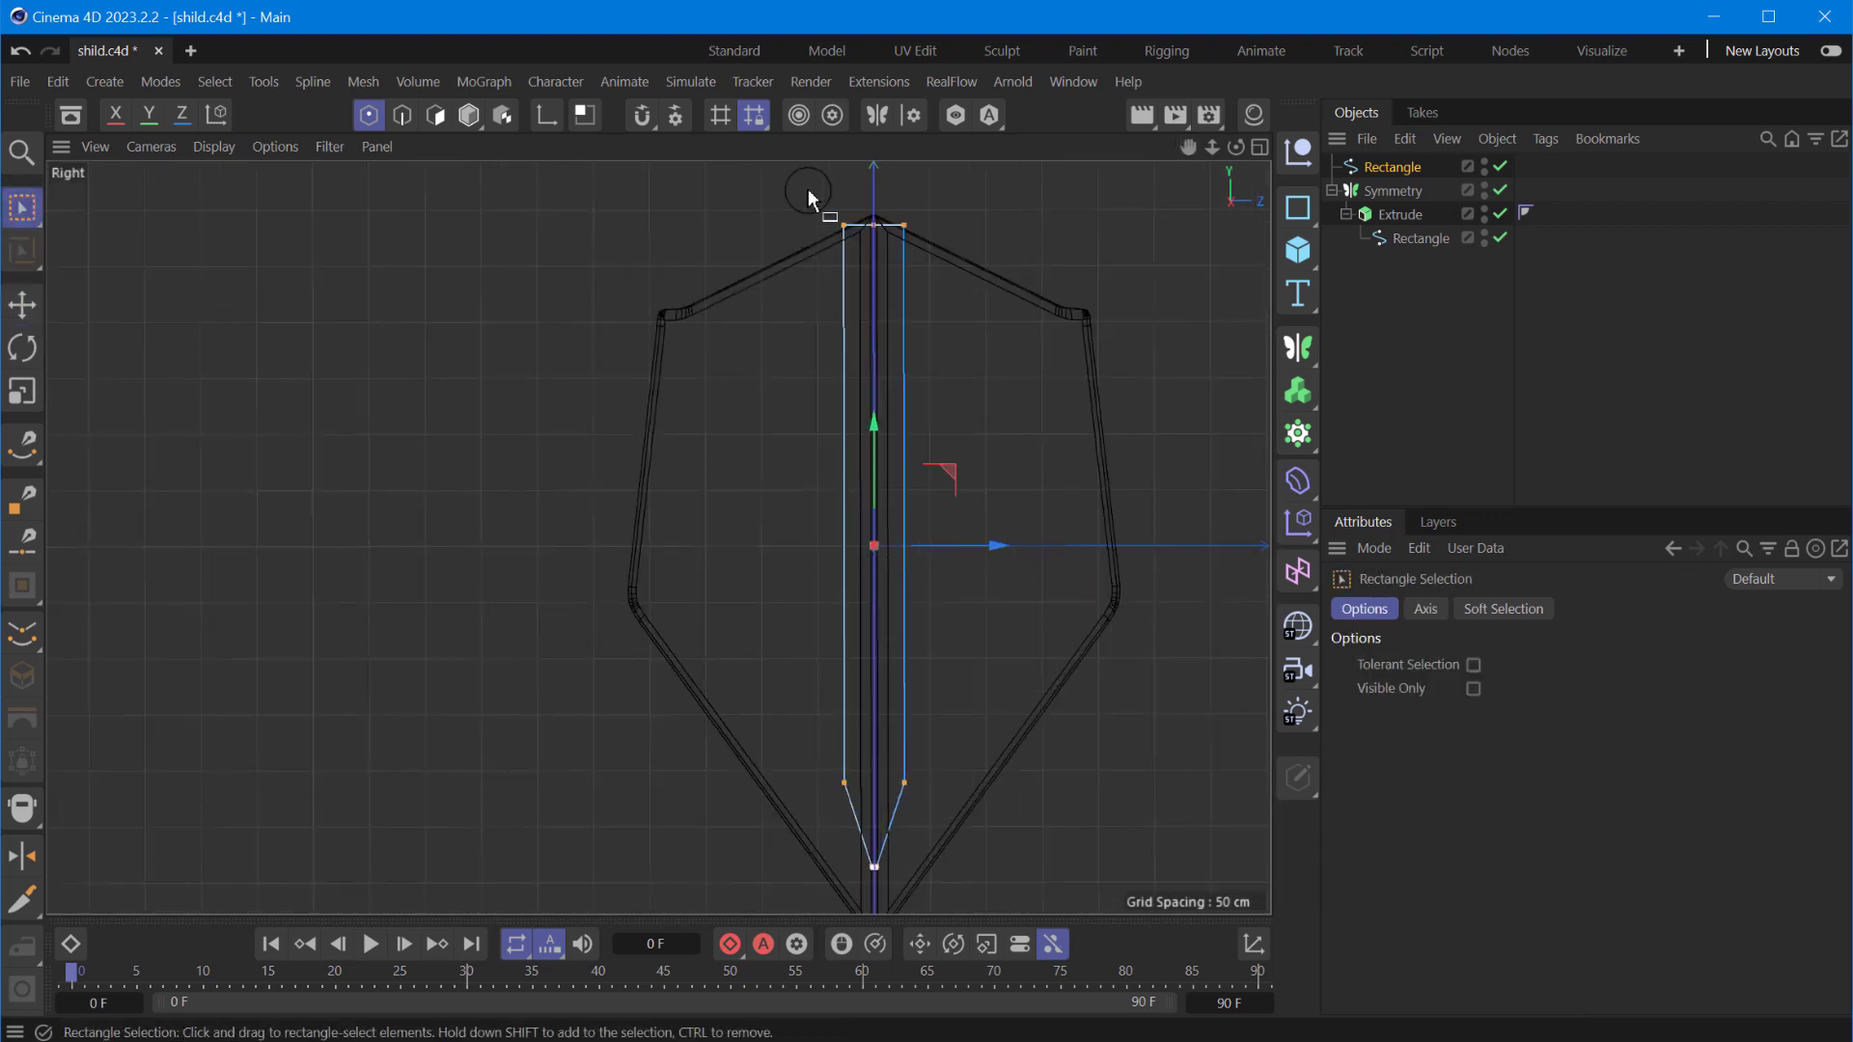
pyautogui.moveTo(809, 191); pyautogui.dragTo(871, 907)
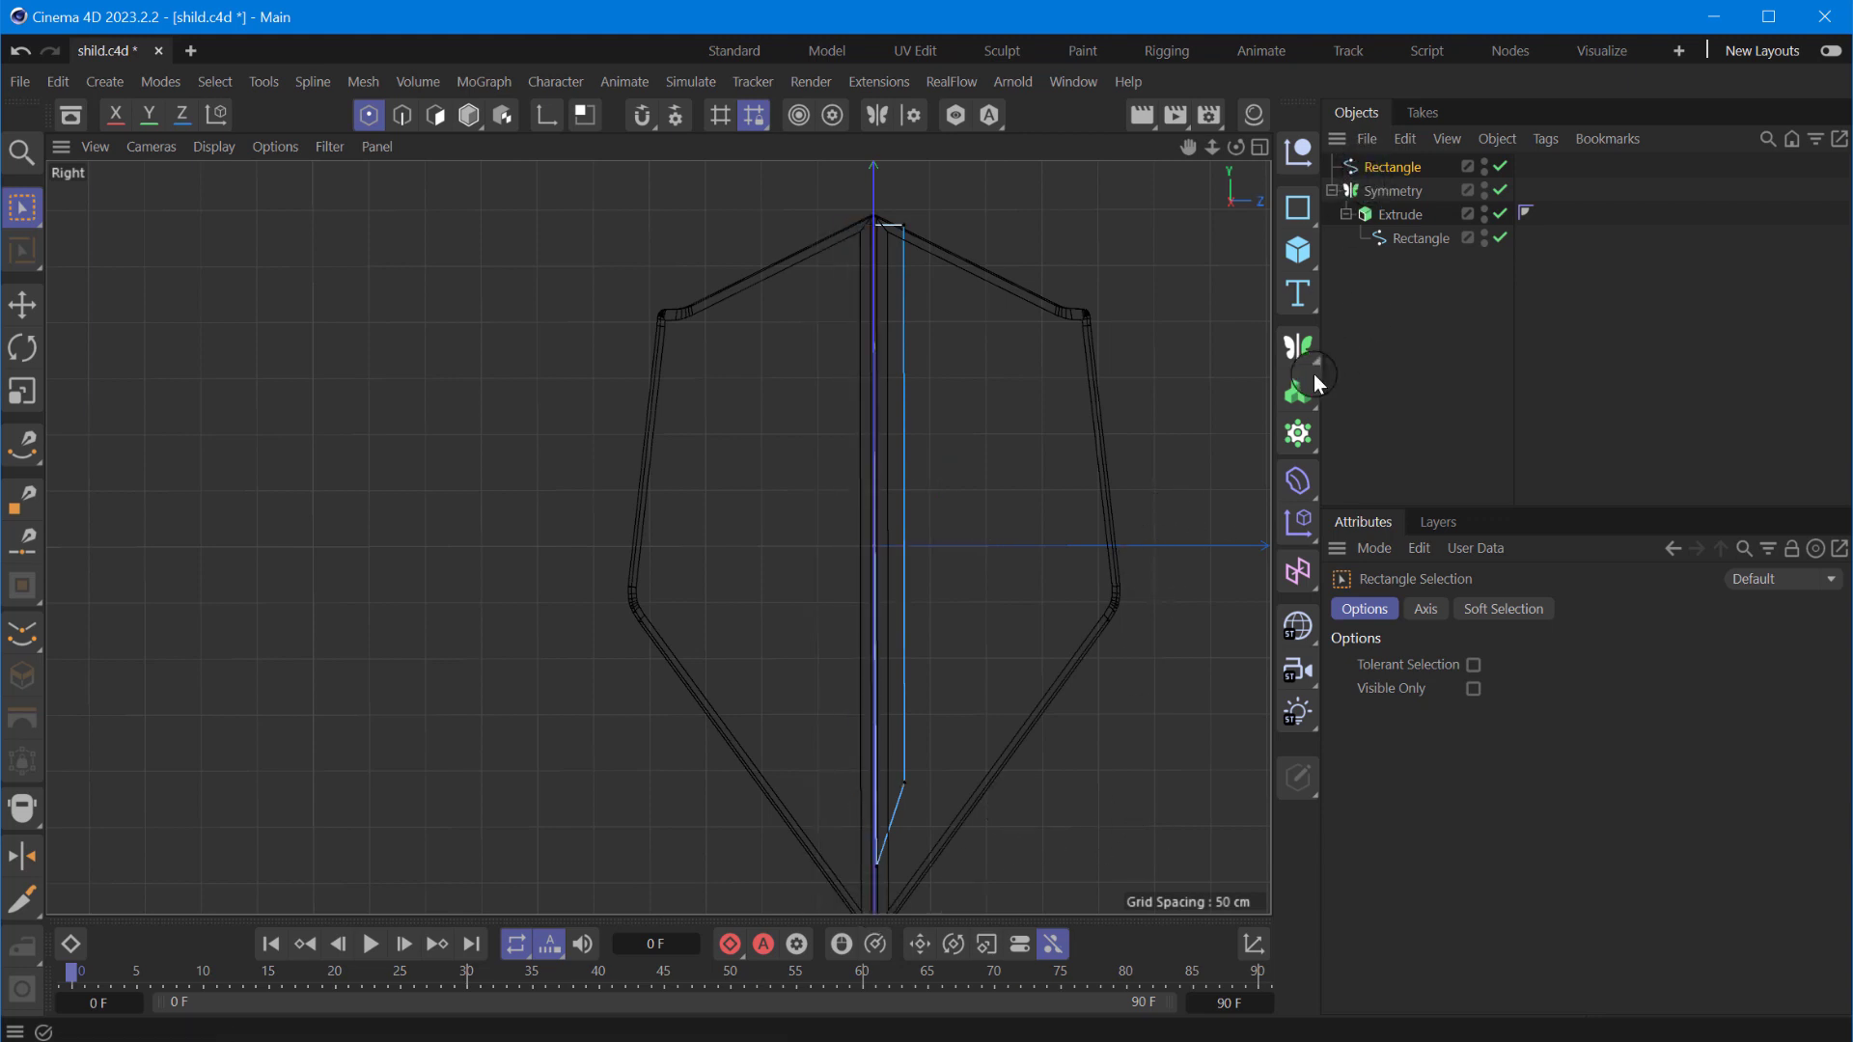
pyautogui.click(1302, 440)
pyautogui.click(1300, 353)
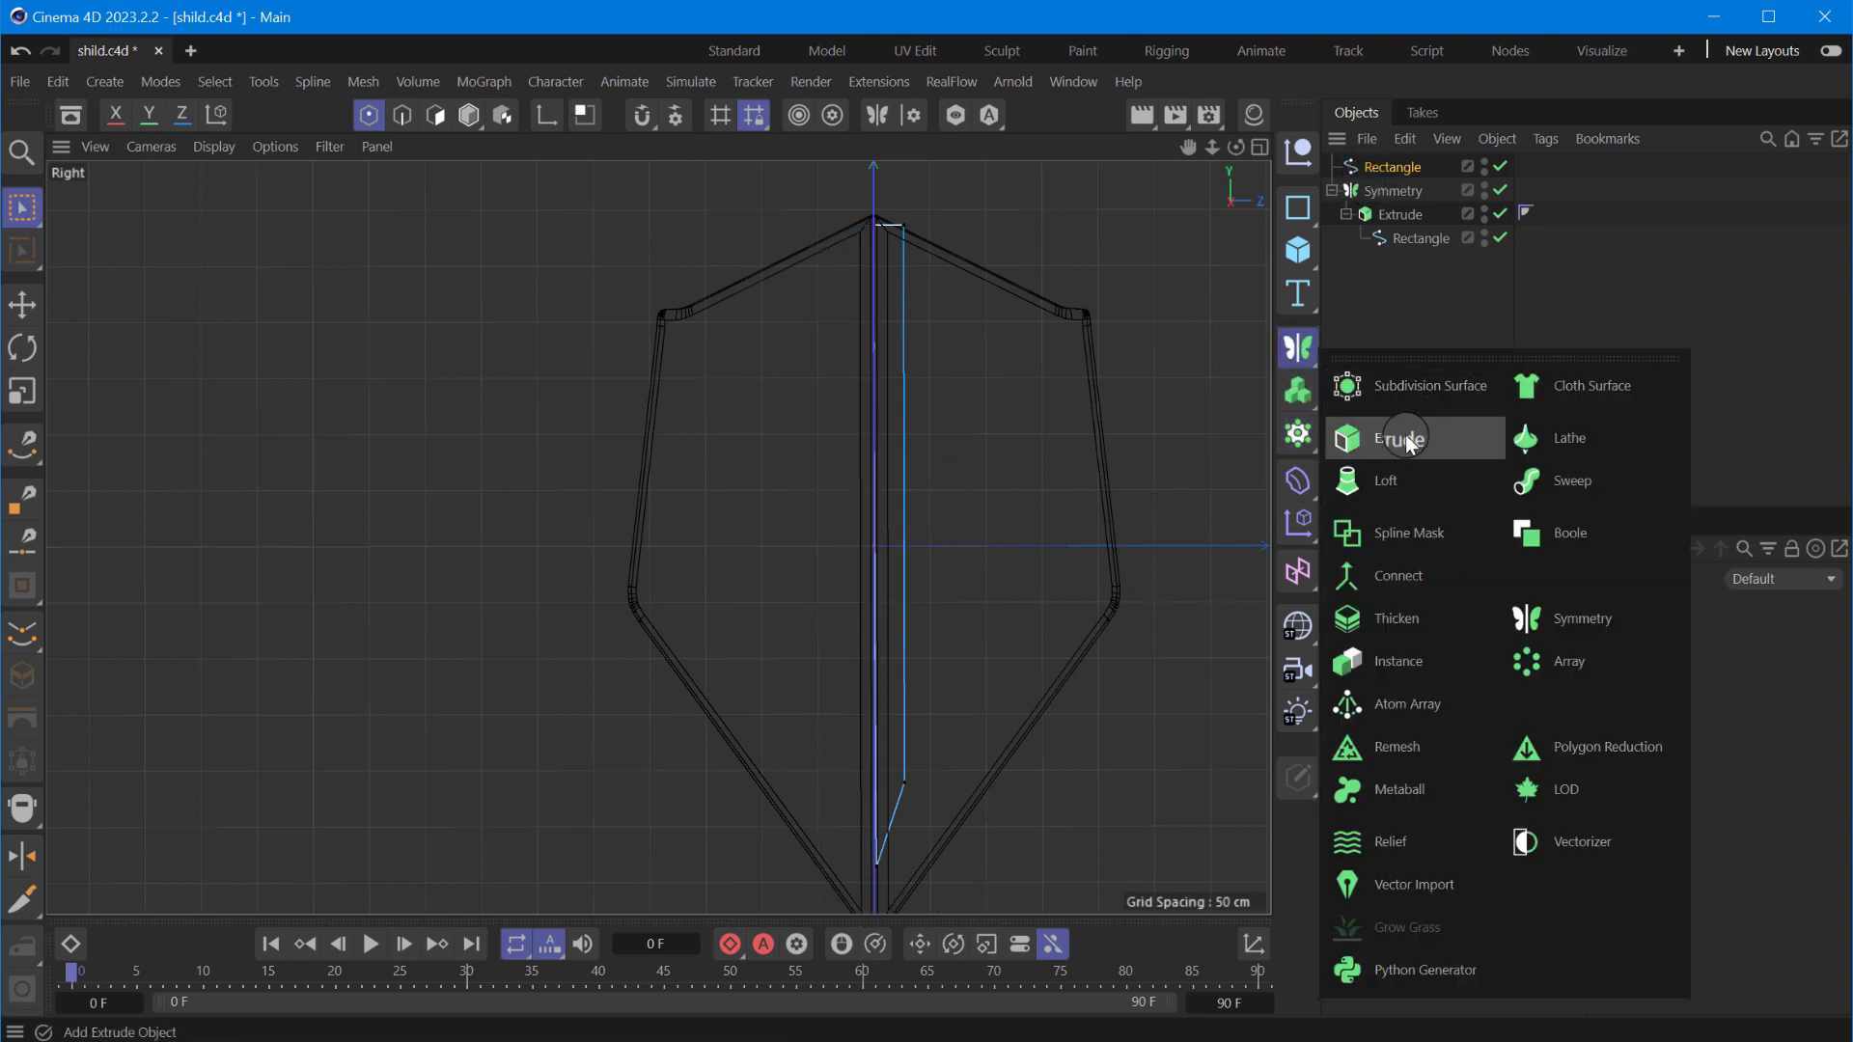
# - Put the blade Rectangle inside a new Extrude, and that Extrude inside a new Symmetry.1
pyautogui.click(1394, 431)
pyautogui.moveTo(1405, 178); pyautogui.dragTo(1407, 176)
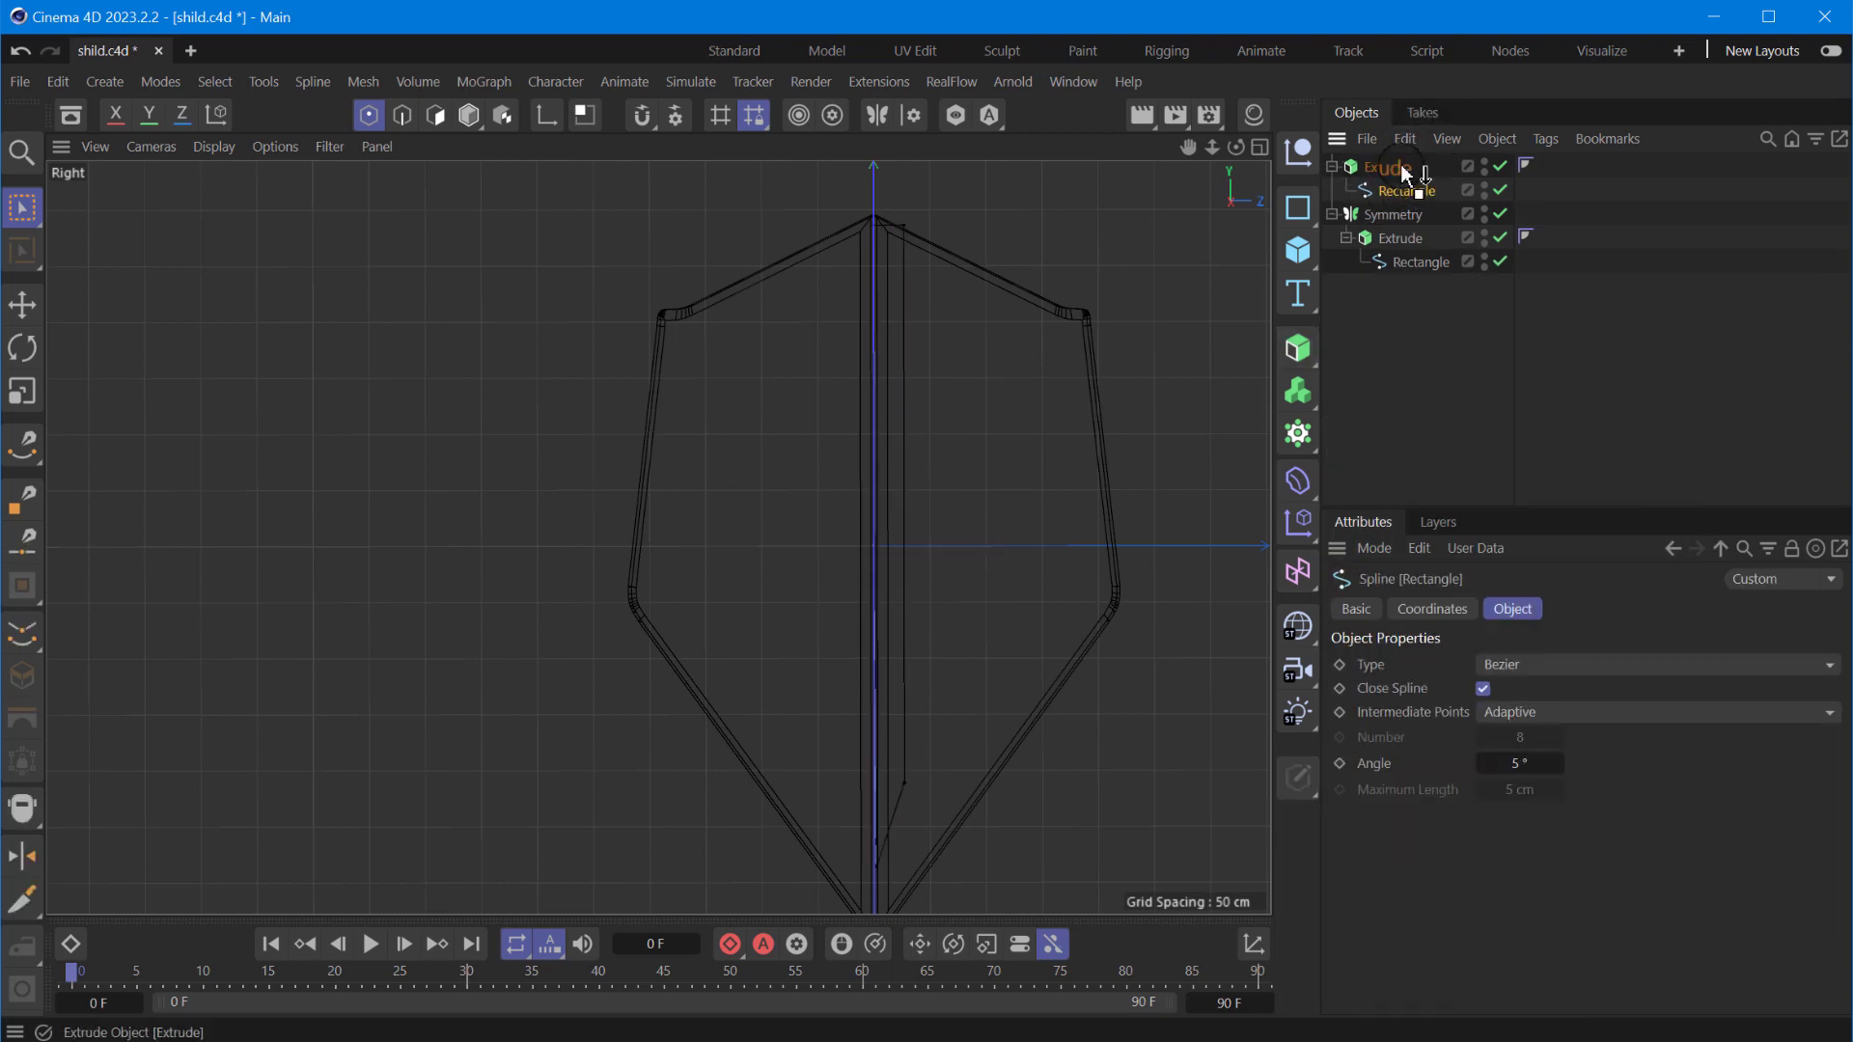
pyautogui.click(1259, 149)
pyautogui.click(640, 147)
pyautogui.click(1298, 347)
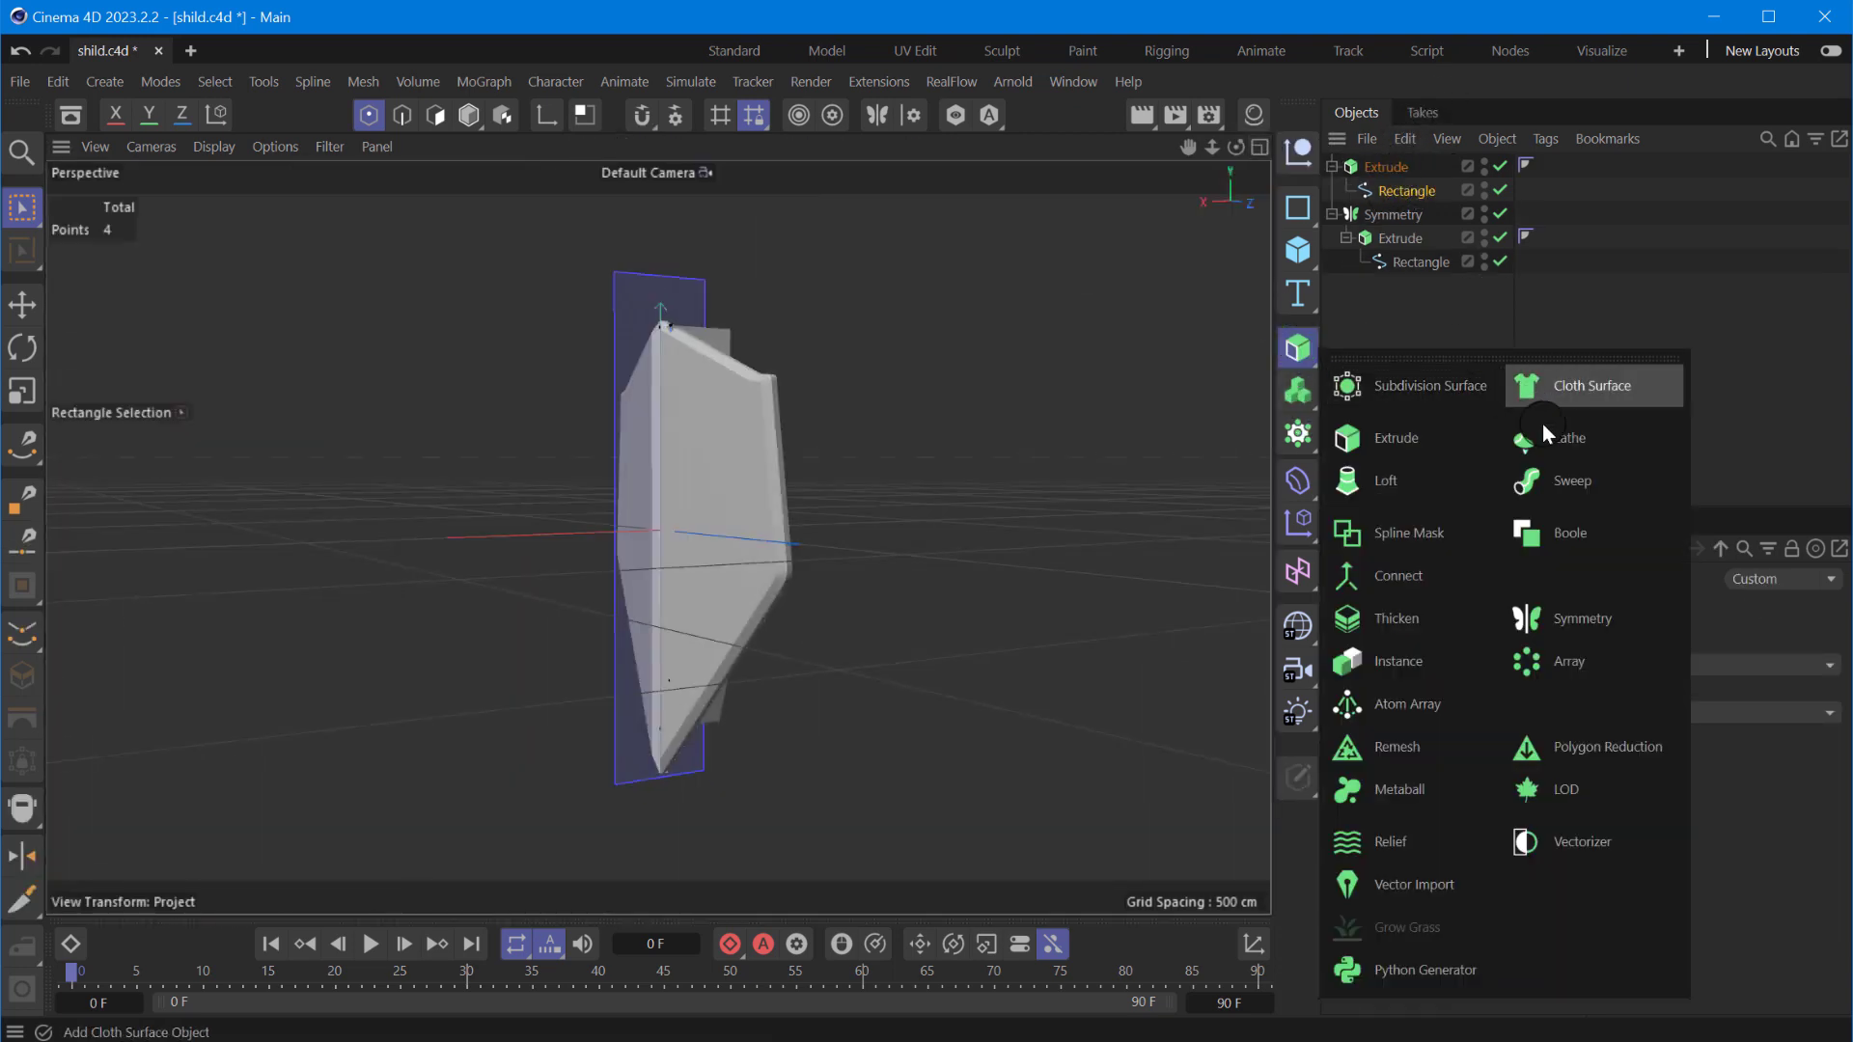
pyautogui.click(1552, 621)
pyautogui.moveTo(1399, 170); pyautogui.dragTo(1399, 170)
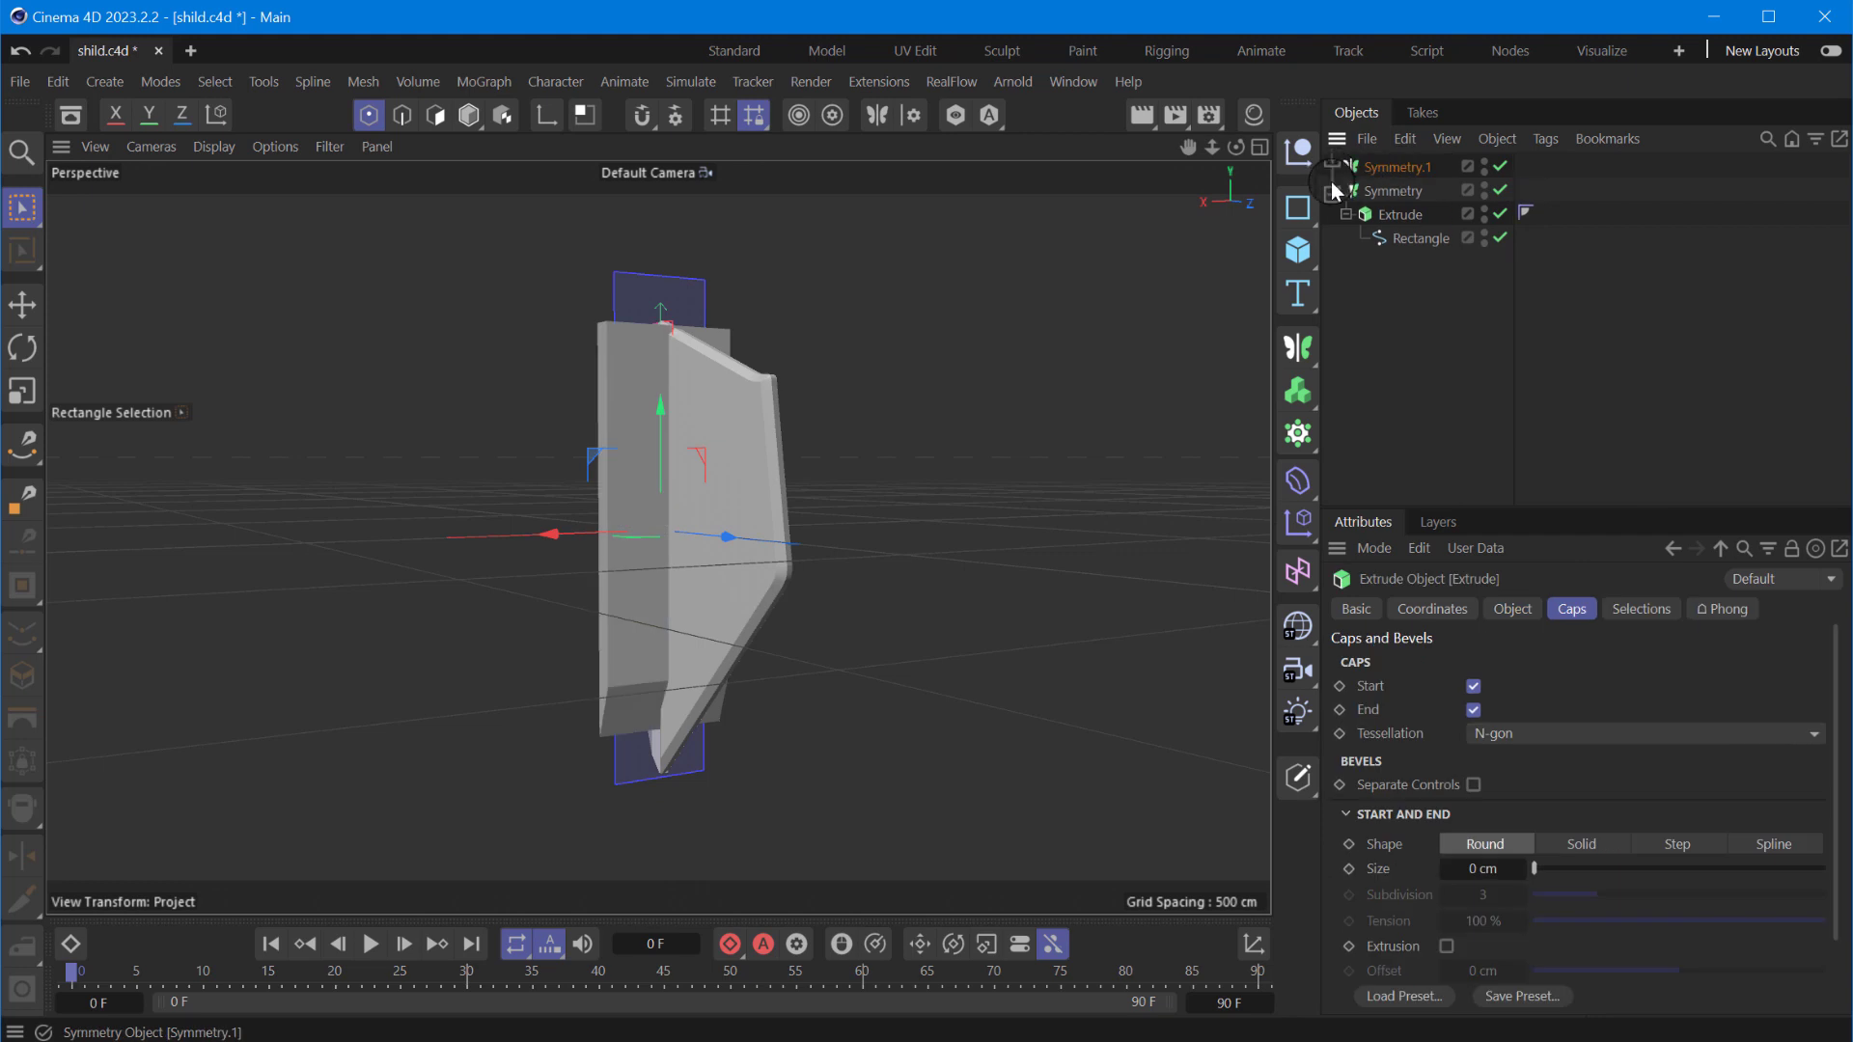
pyautogui.click(1330, 182)
# - Set the blade Extrude's depth to 3 cm, hiding the original shield Symmetry
pyautogui.moveTo(1235, 147); pyautogui.dragTo(1201, 193)
pyautogui.moveTo(1298, 768); pyautogui.dragTo(1281, 818)
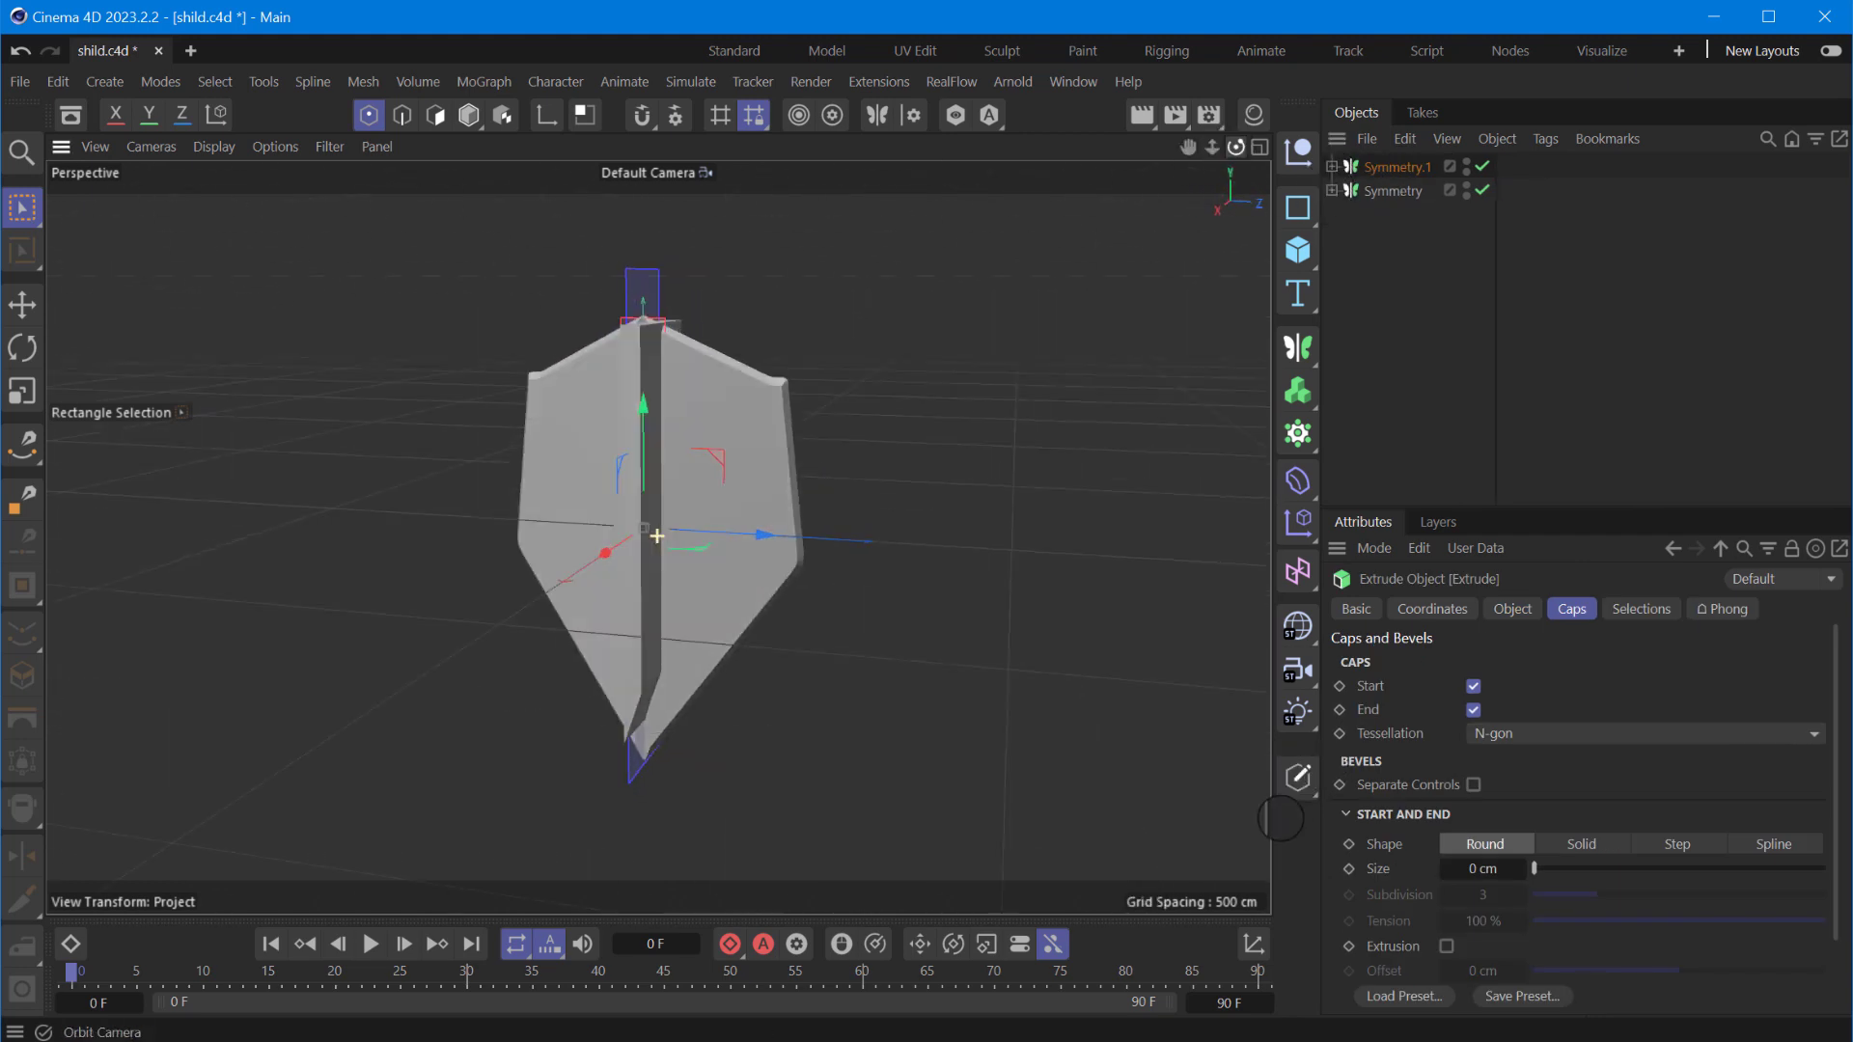
pyautogui.click(1332, 168)
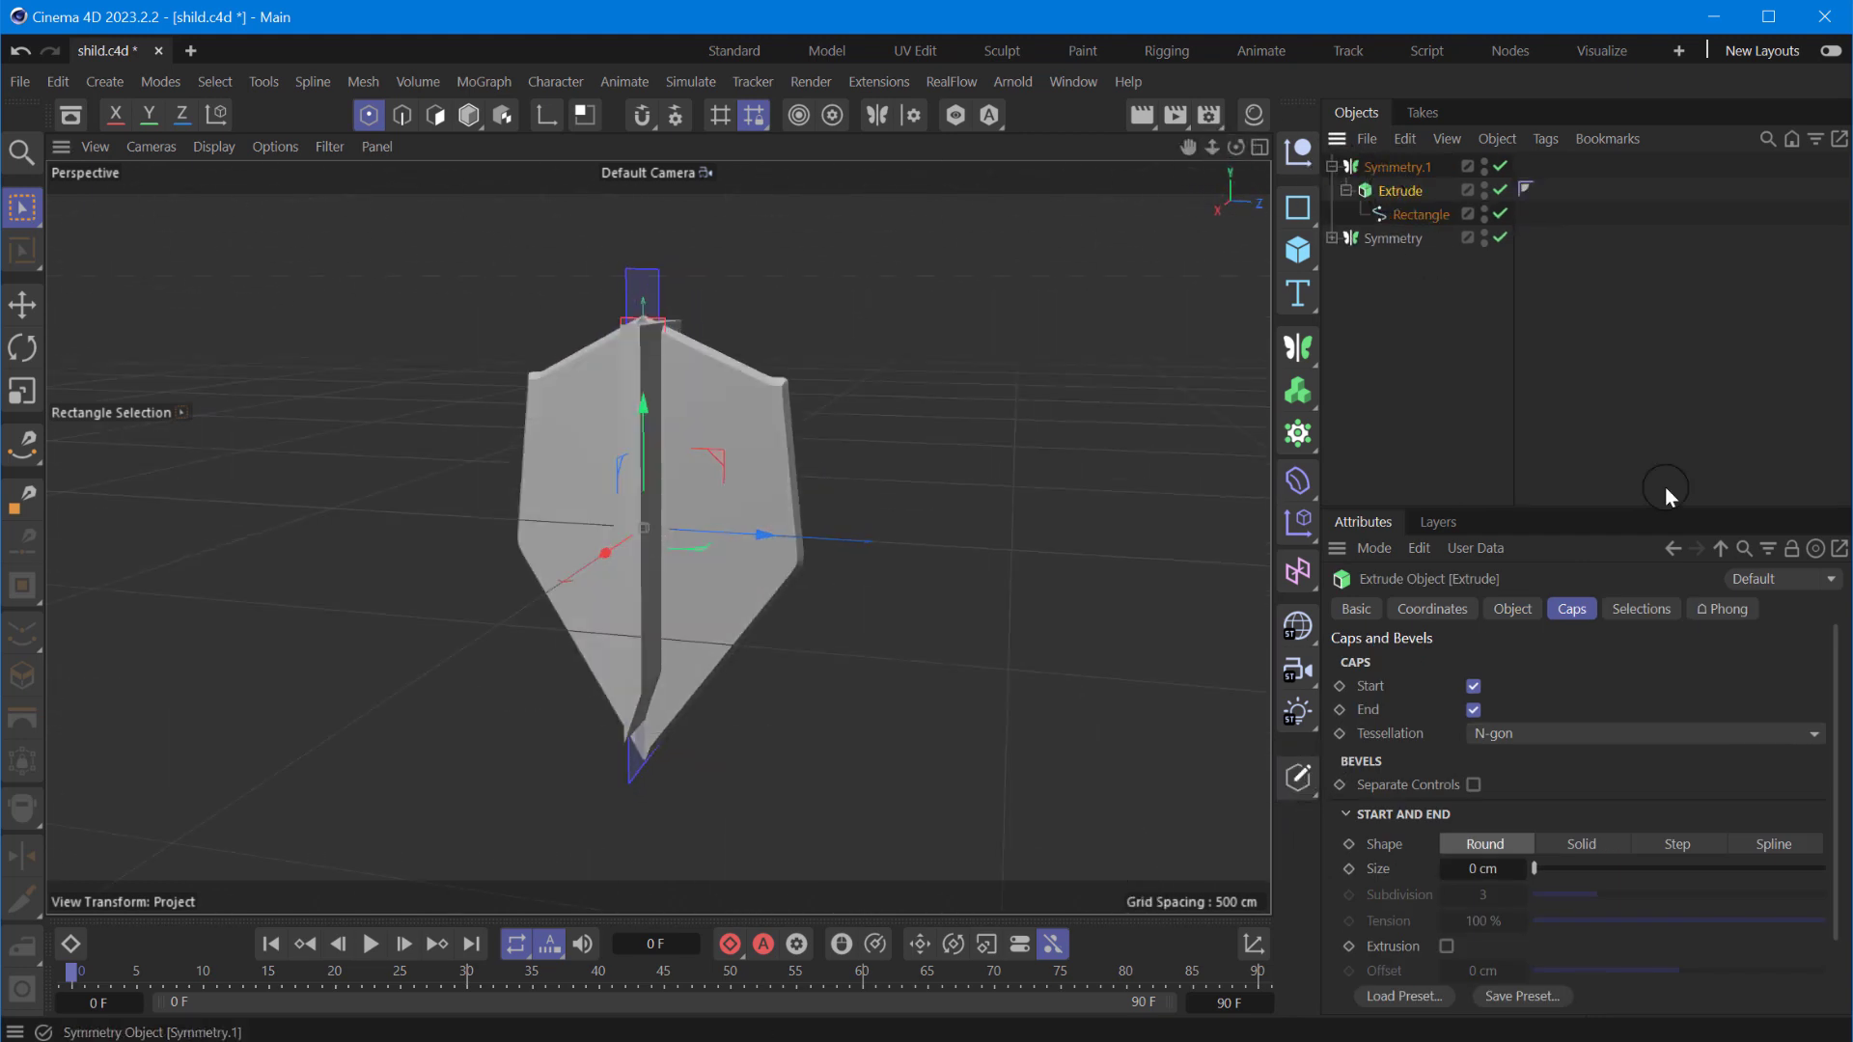
pyautogui.click(1509, 609)
pyautogui.moveTo(1596, 685); pyautogui.dragTo(1577, 692)
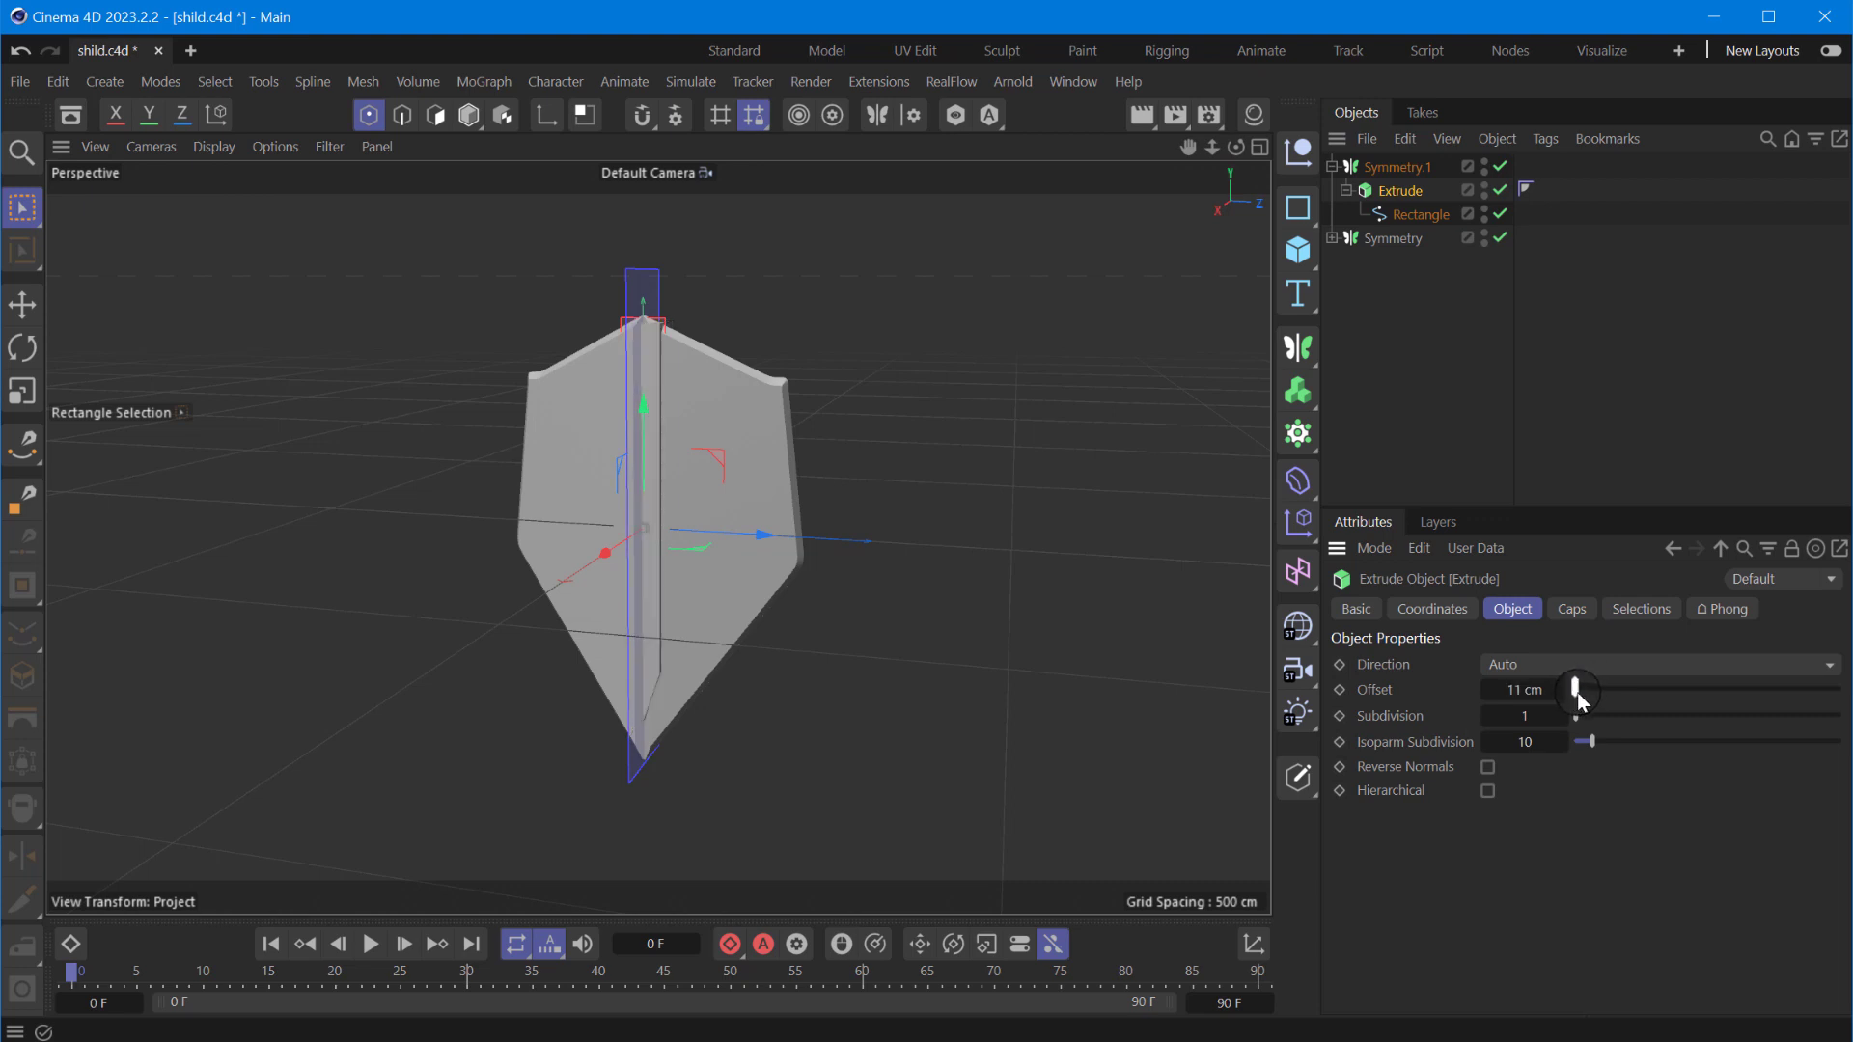
pyautogui.click(1484, 233)
pyautogui.click(1485, 233)
pyautogui.moveTo(1236, 146); pyautogui.dragTo(1235, 719)
pyautogui.click(1488, 690)
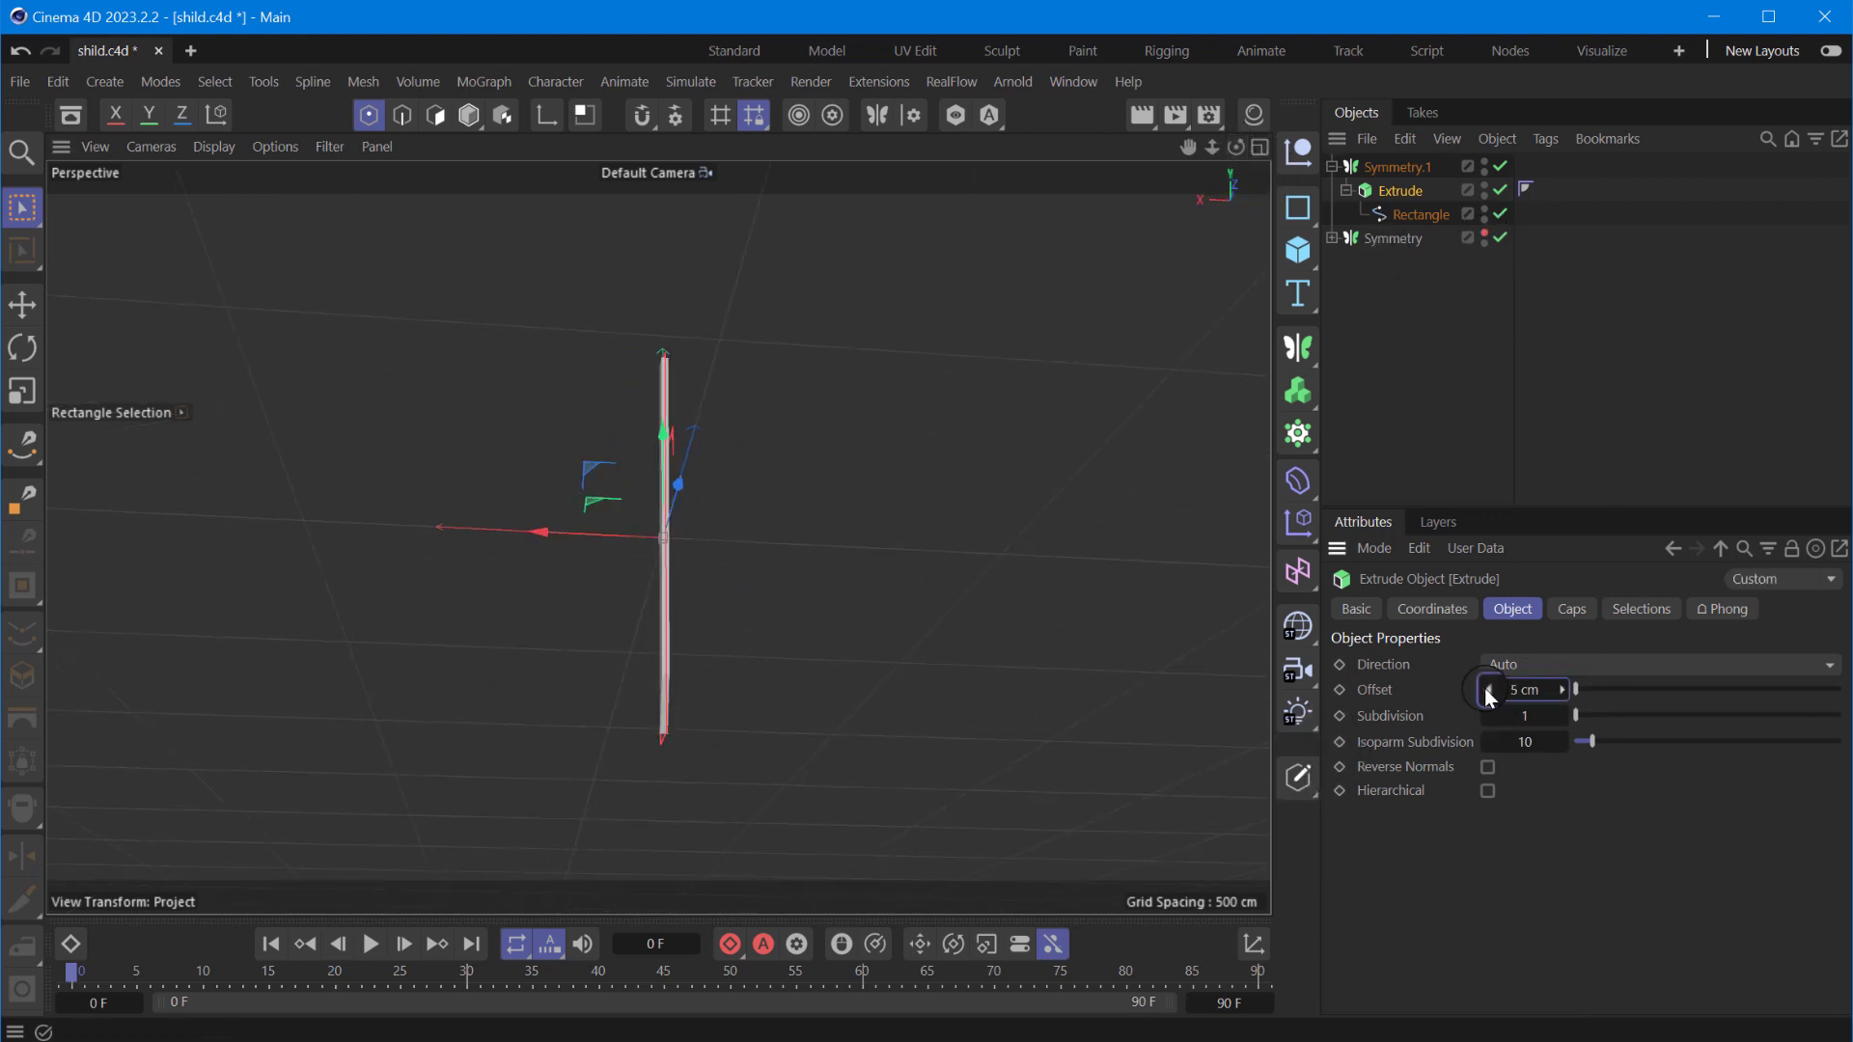
pyautogui.click(1488, 690)
pyautogui.click(1488, 690)
pyautogui.moveTo(1236, 147); pyautogui.dragTo(1245, 435)
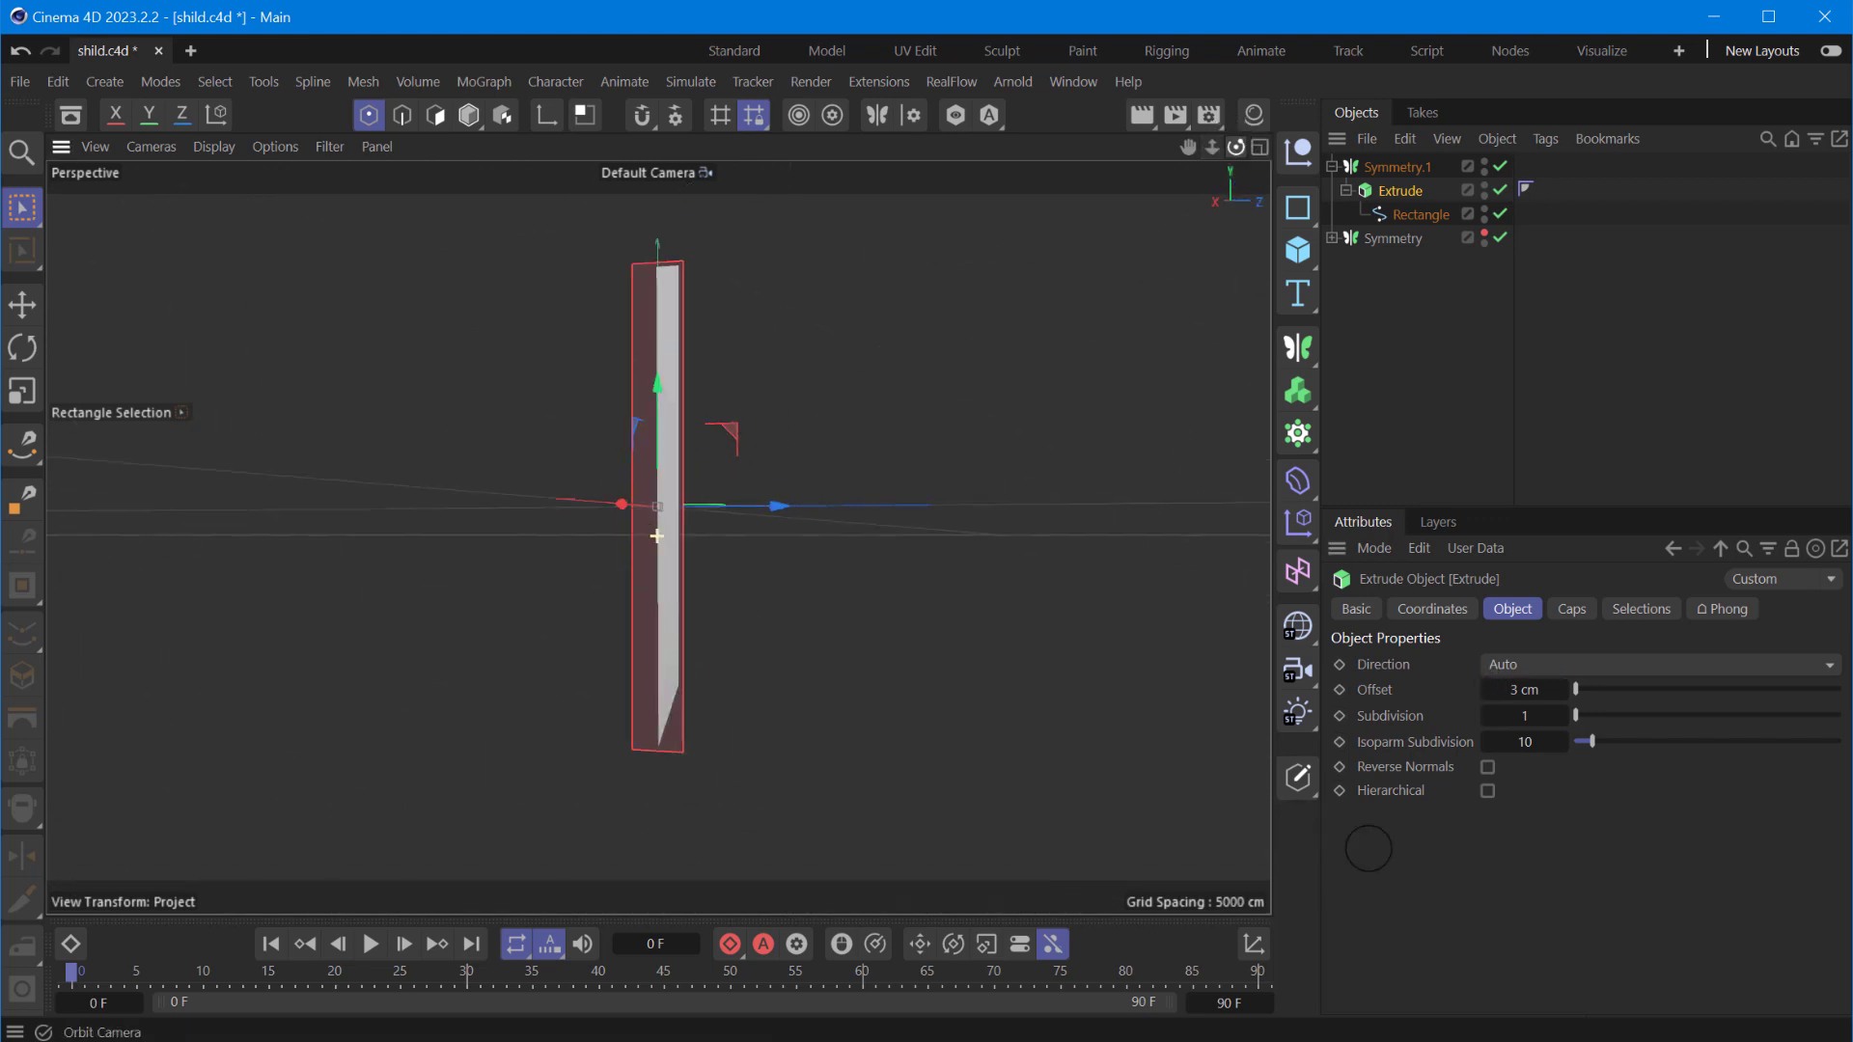
pyautogui.moveTo(1368, 848); pyautogui.dragTo(1363, 791)
# - Brush-select the Rectangle point just above the blade tip and chamfer it
pyautogui.click(1411, 217)
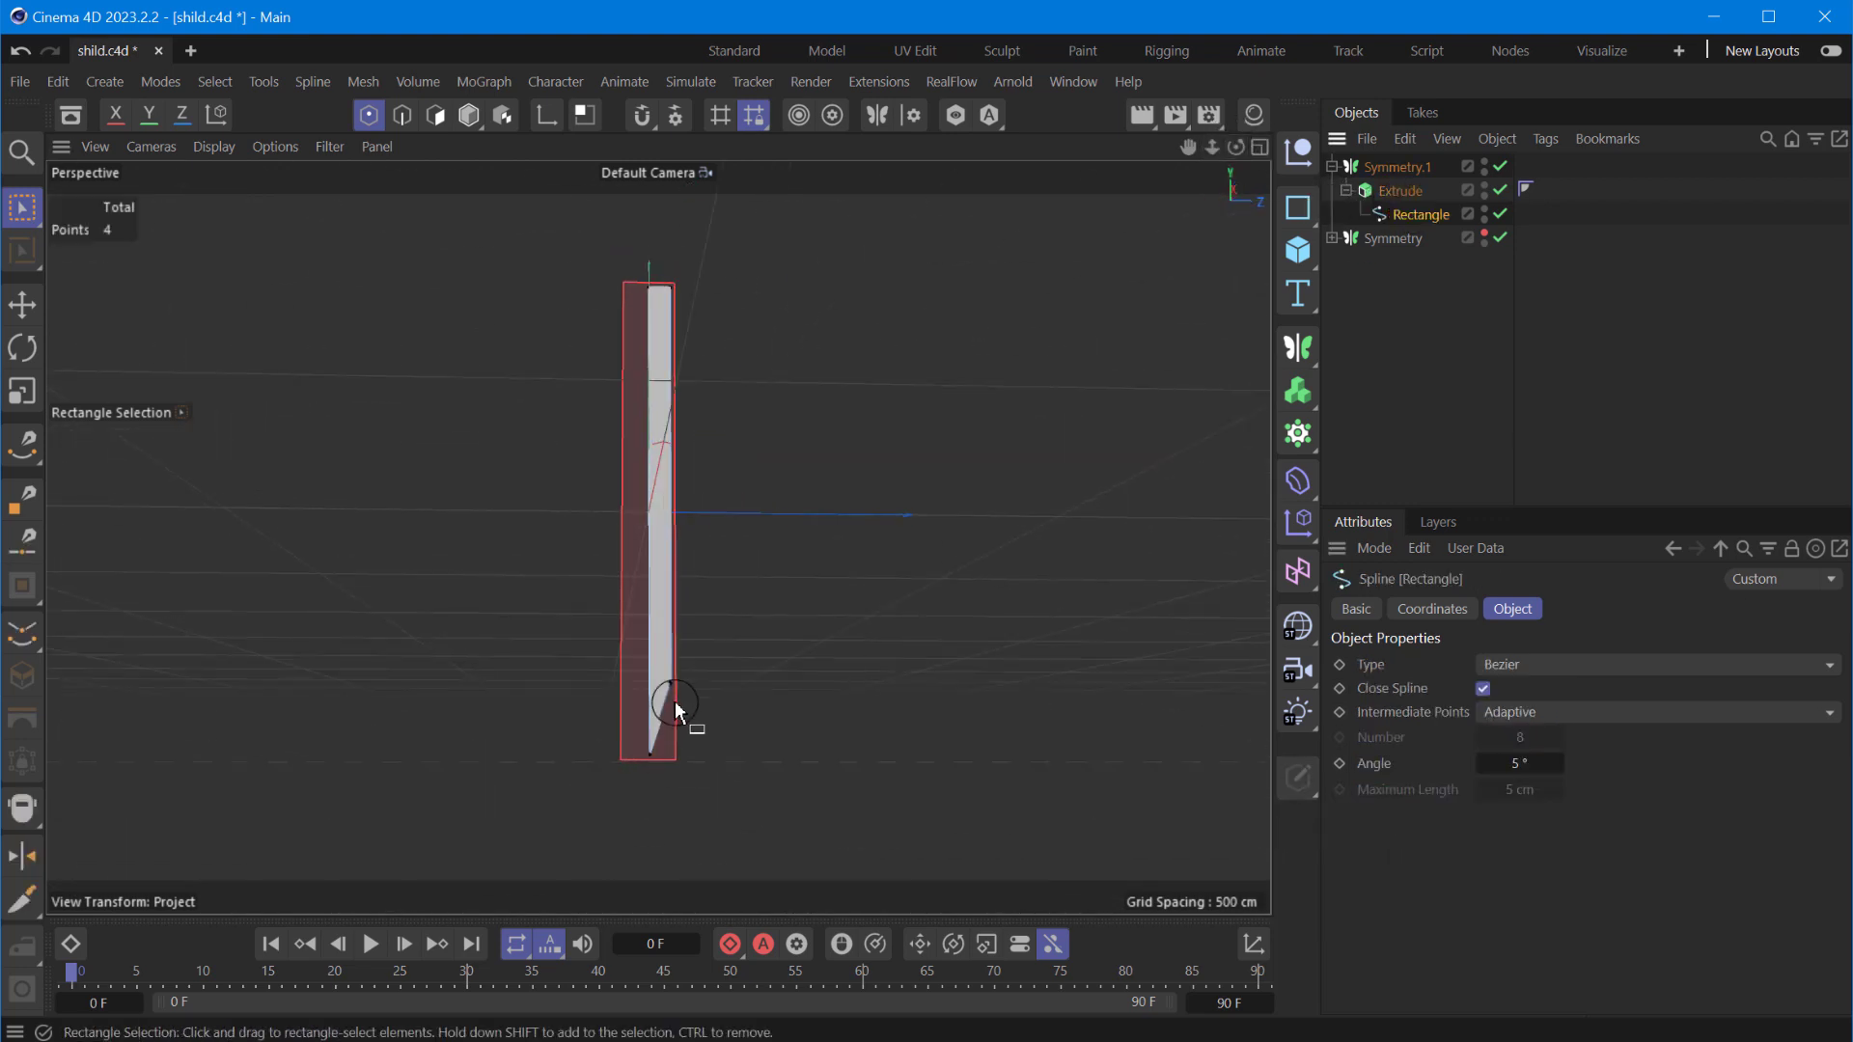
pyautogui.click(21, 208)
pyautogui.click(135, 241)
pyautogui.moveTo(687, 693); pyautogui.dragTo(691, 714)
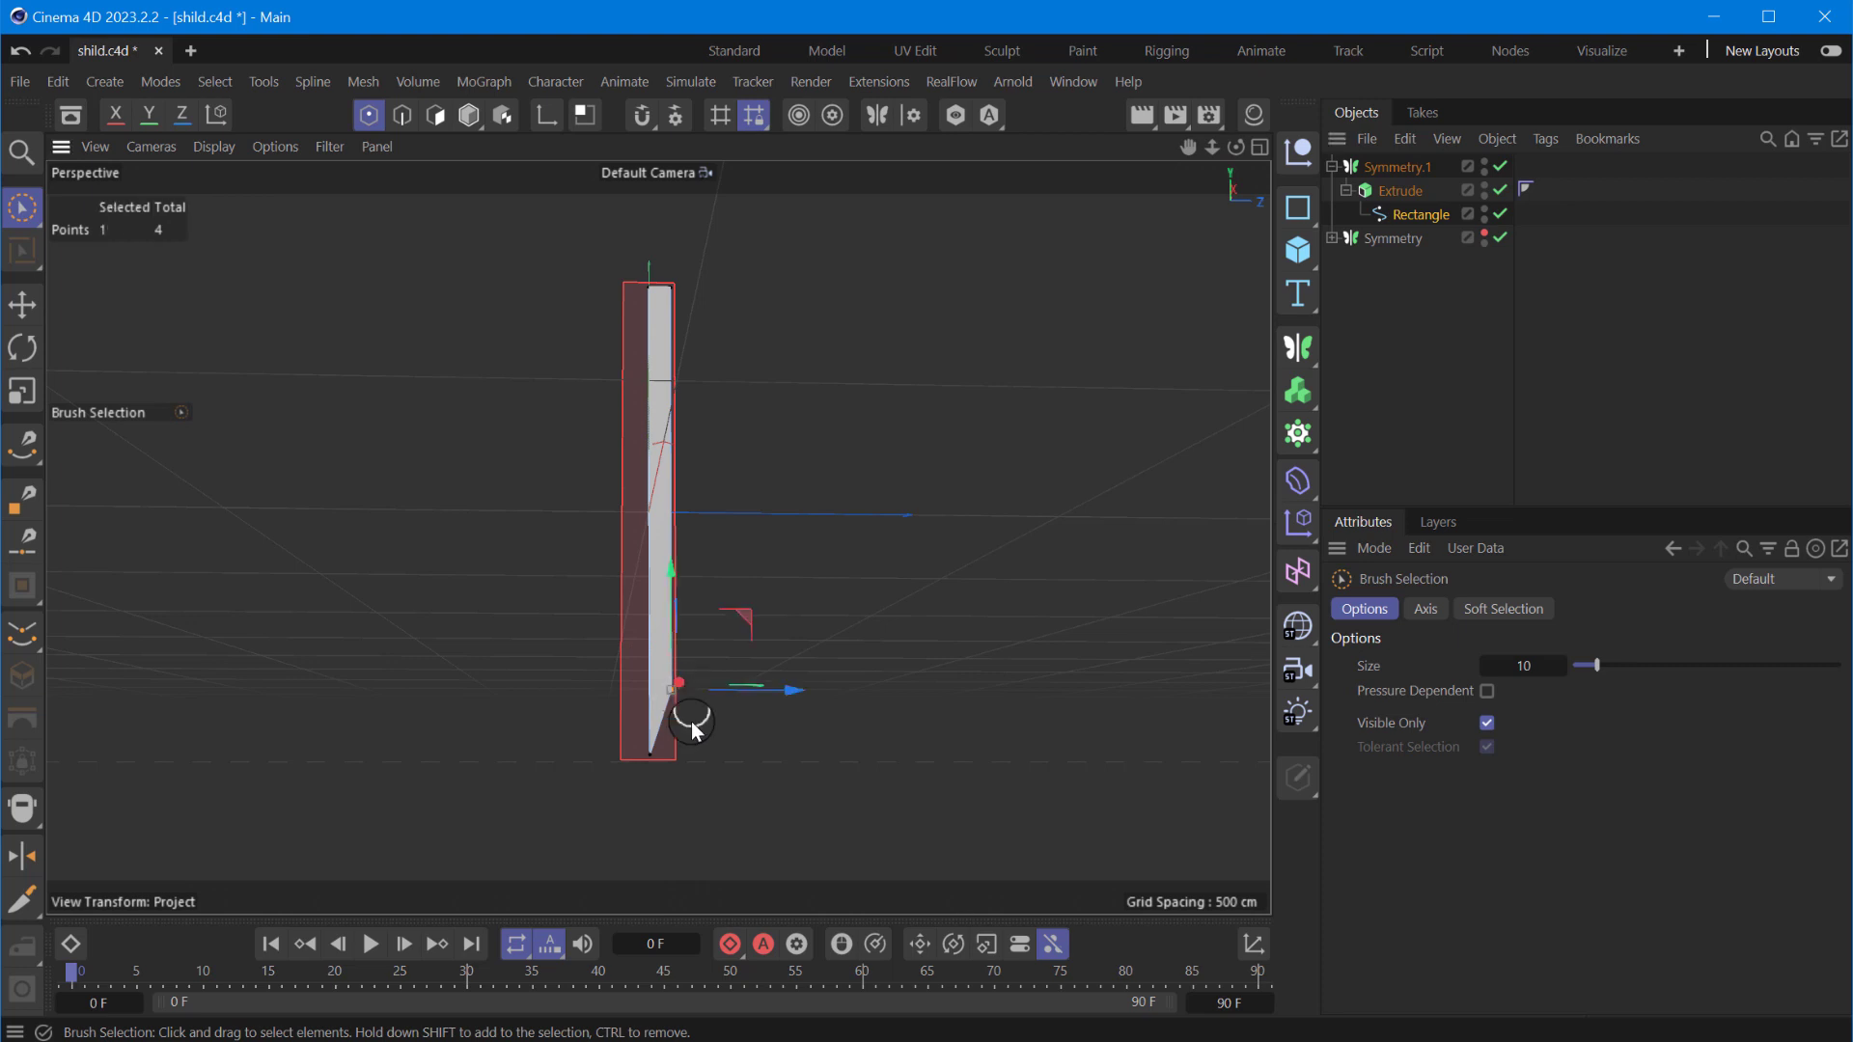
pyautogui.scroll(3, 656, 676)
pyautogui.scroll(3, 645, 676)
pyautogui.rightClick(629, 762)
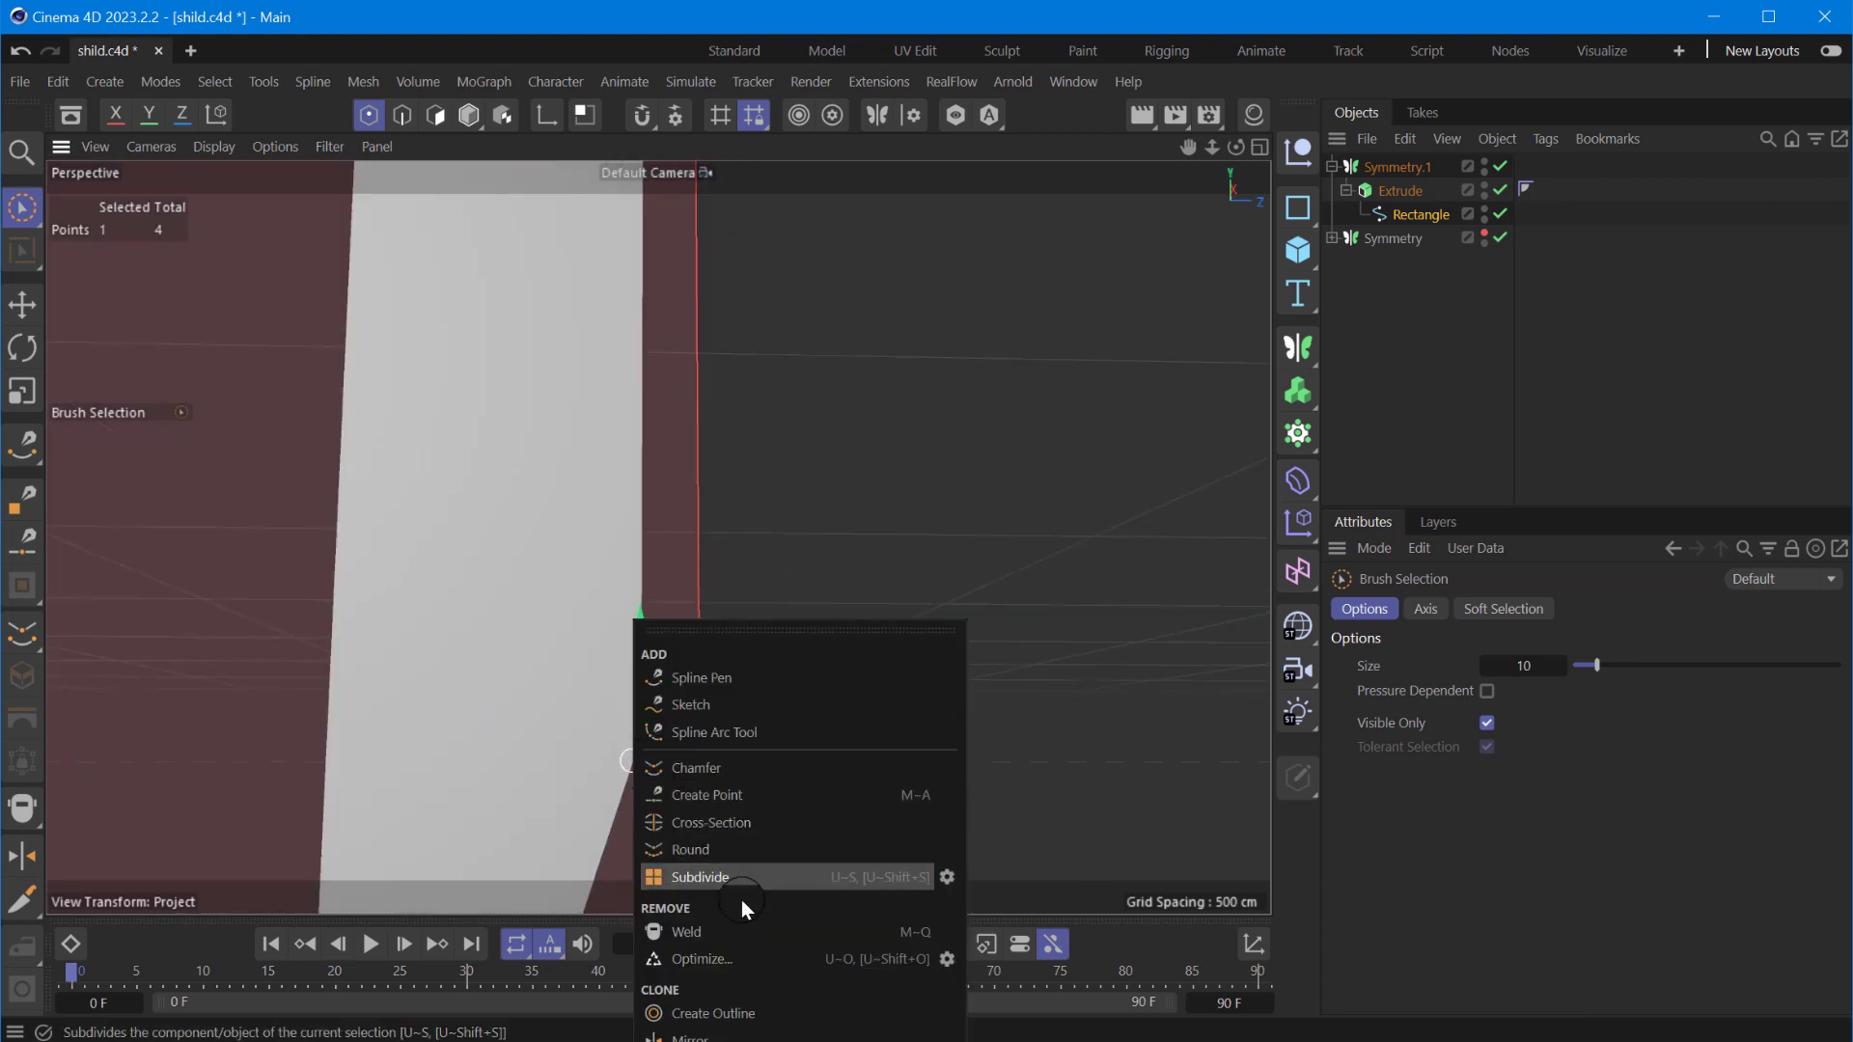
pyautogui.click(738, 769)
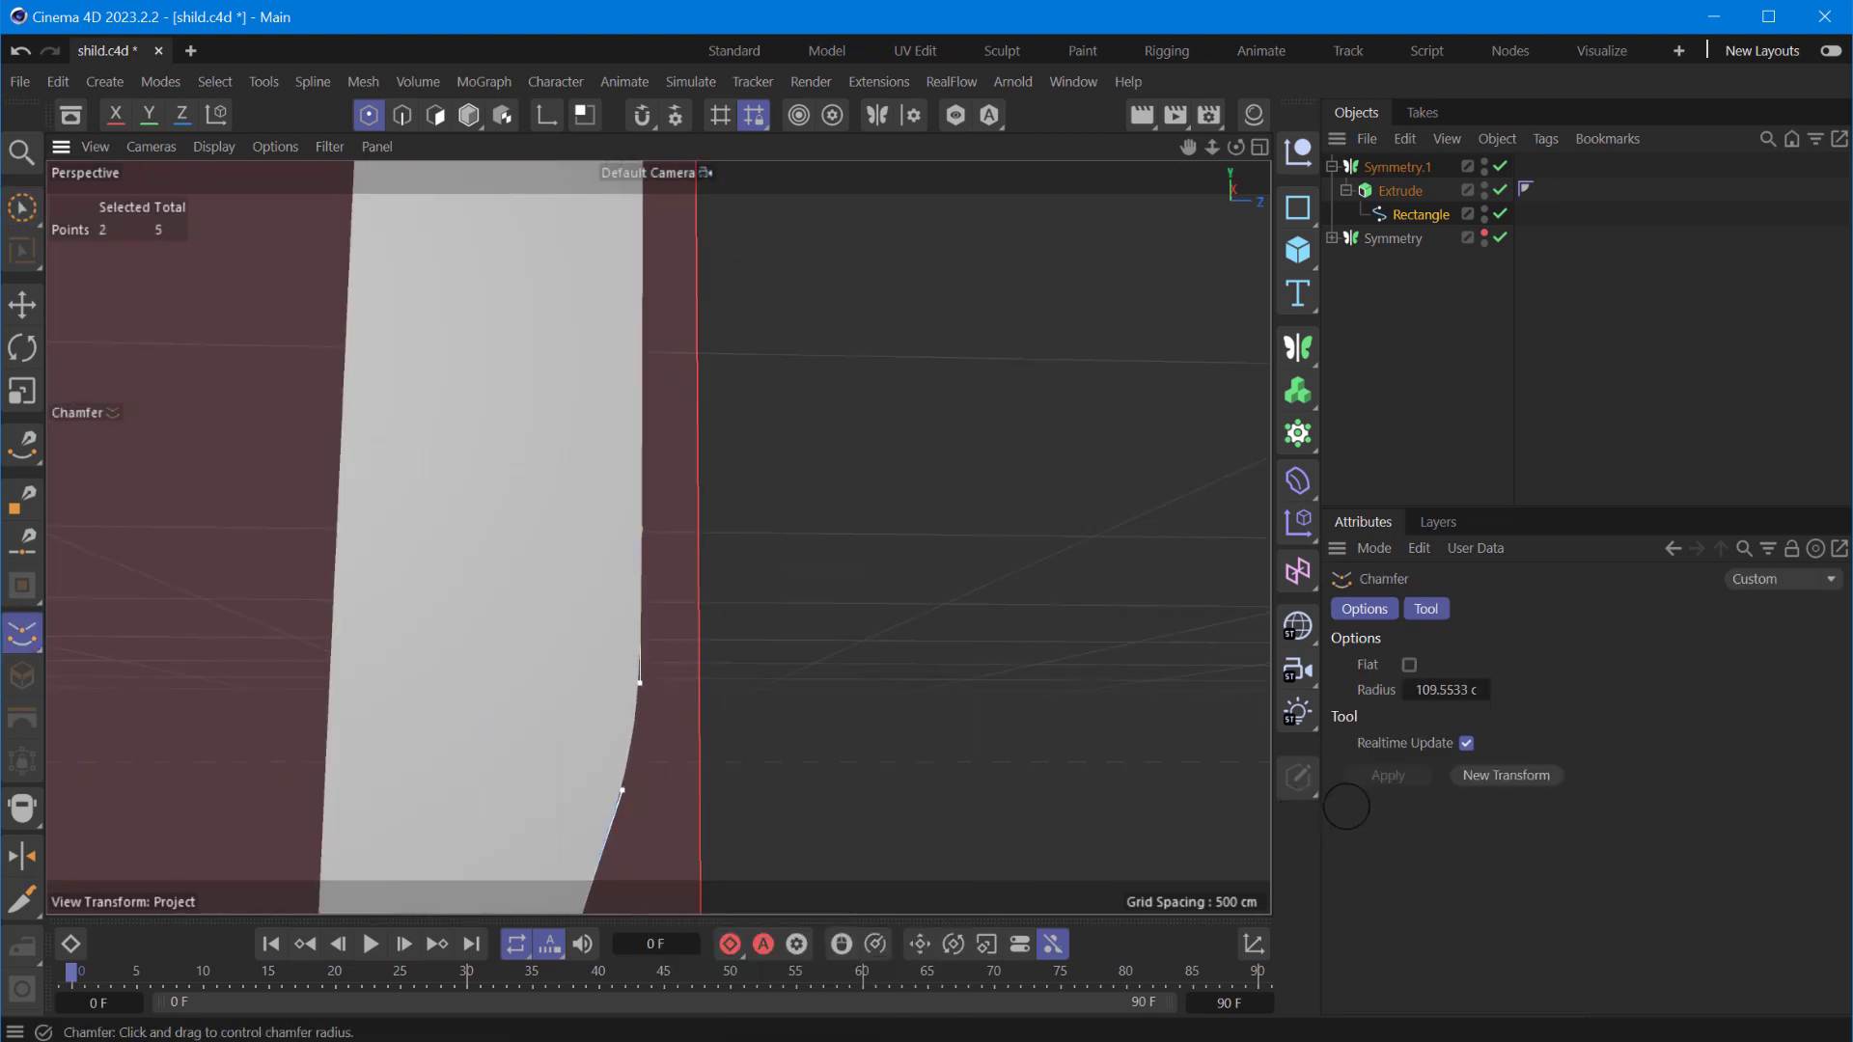
# - Pan out to see the whole blade and select its Extrude object
pyautogui.scroll(-4, 838, 576)
pyautogui.scroll(-3, 818, 643)
pyautogui.moveTo(1195, 152); pyautogui.dragTo(1158, 338)
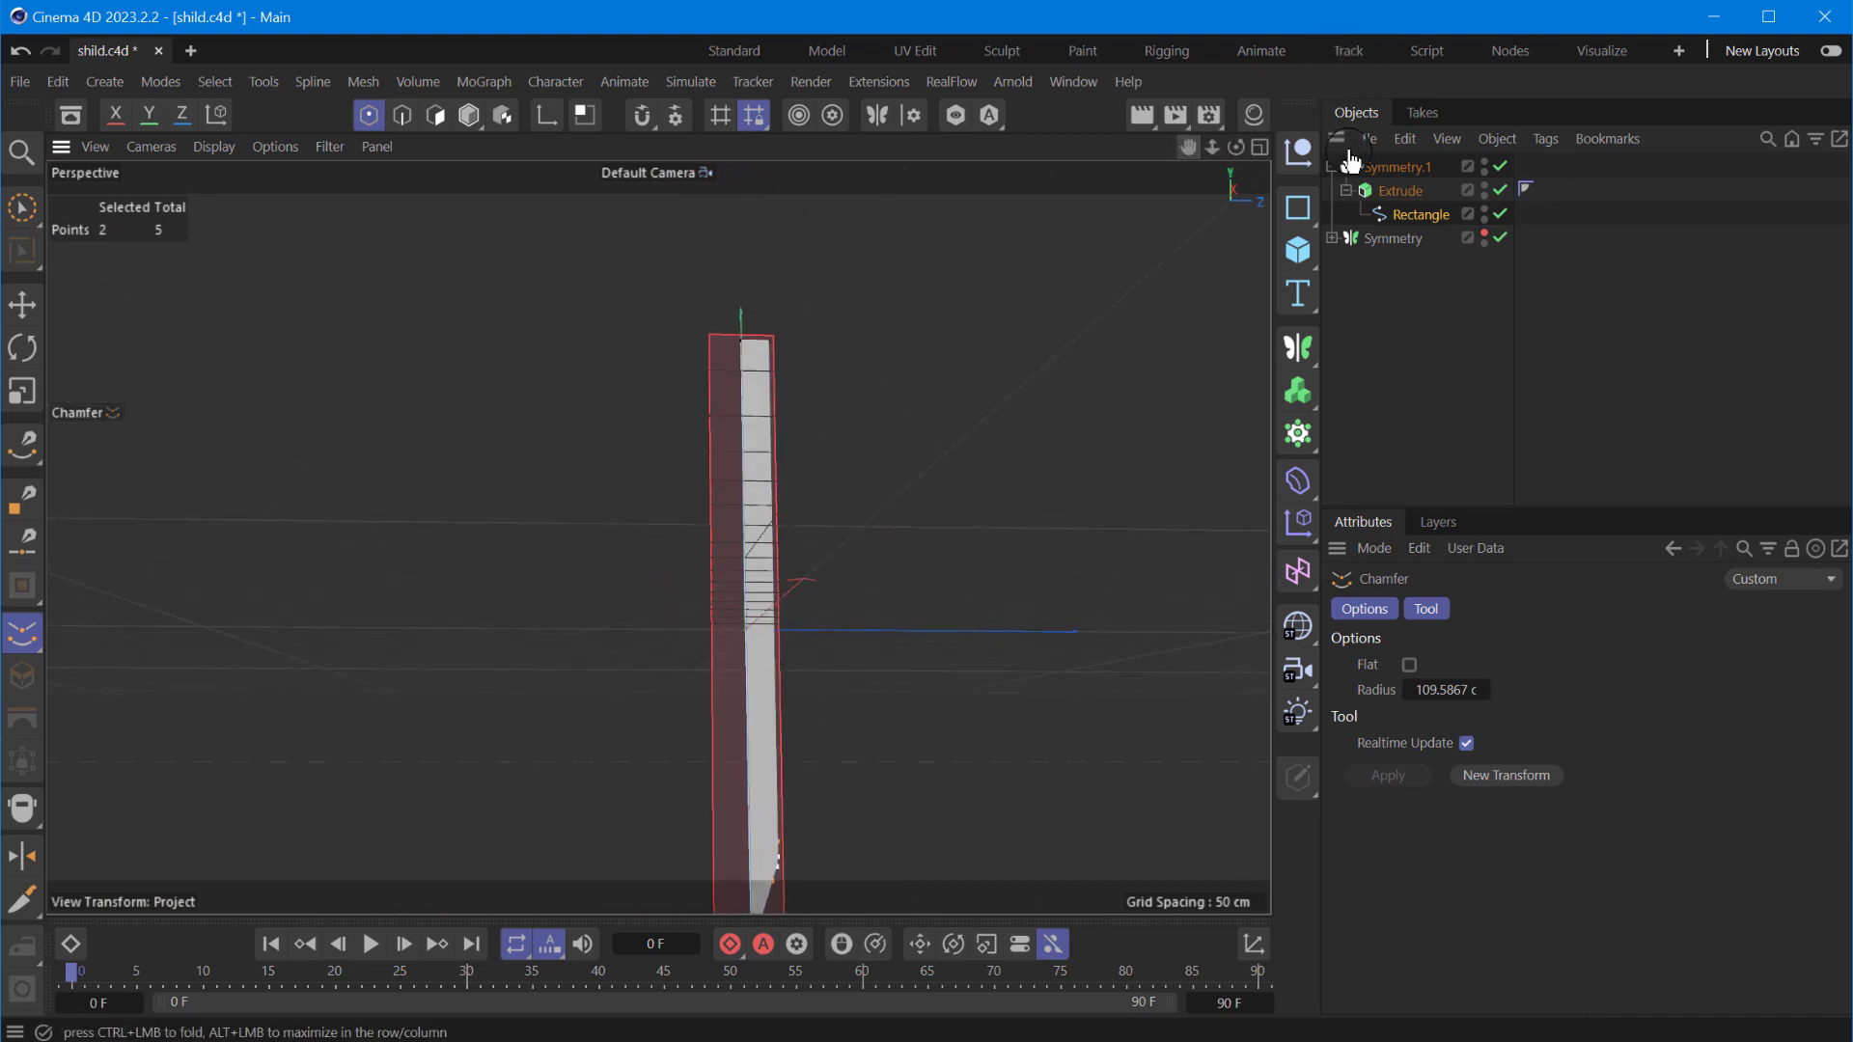
pyautogui.click(1399, 190)
pyautogui.click(21, 305)
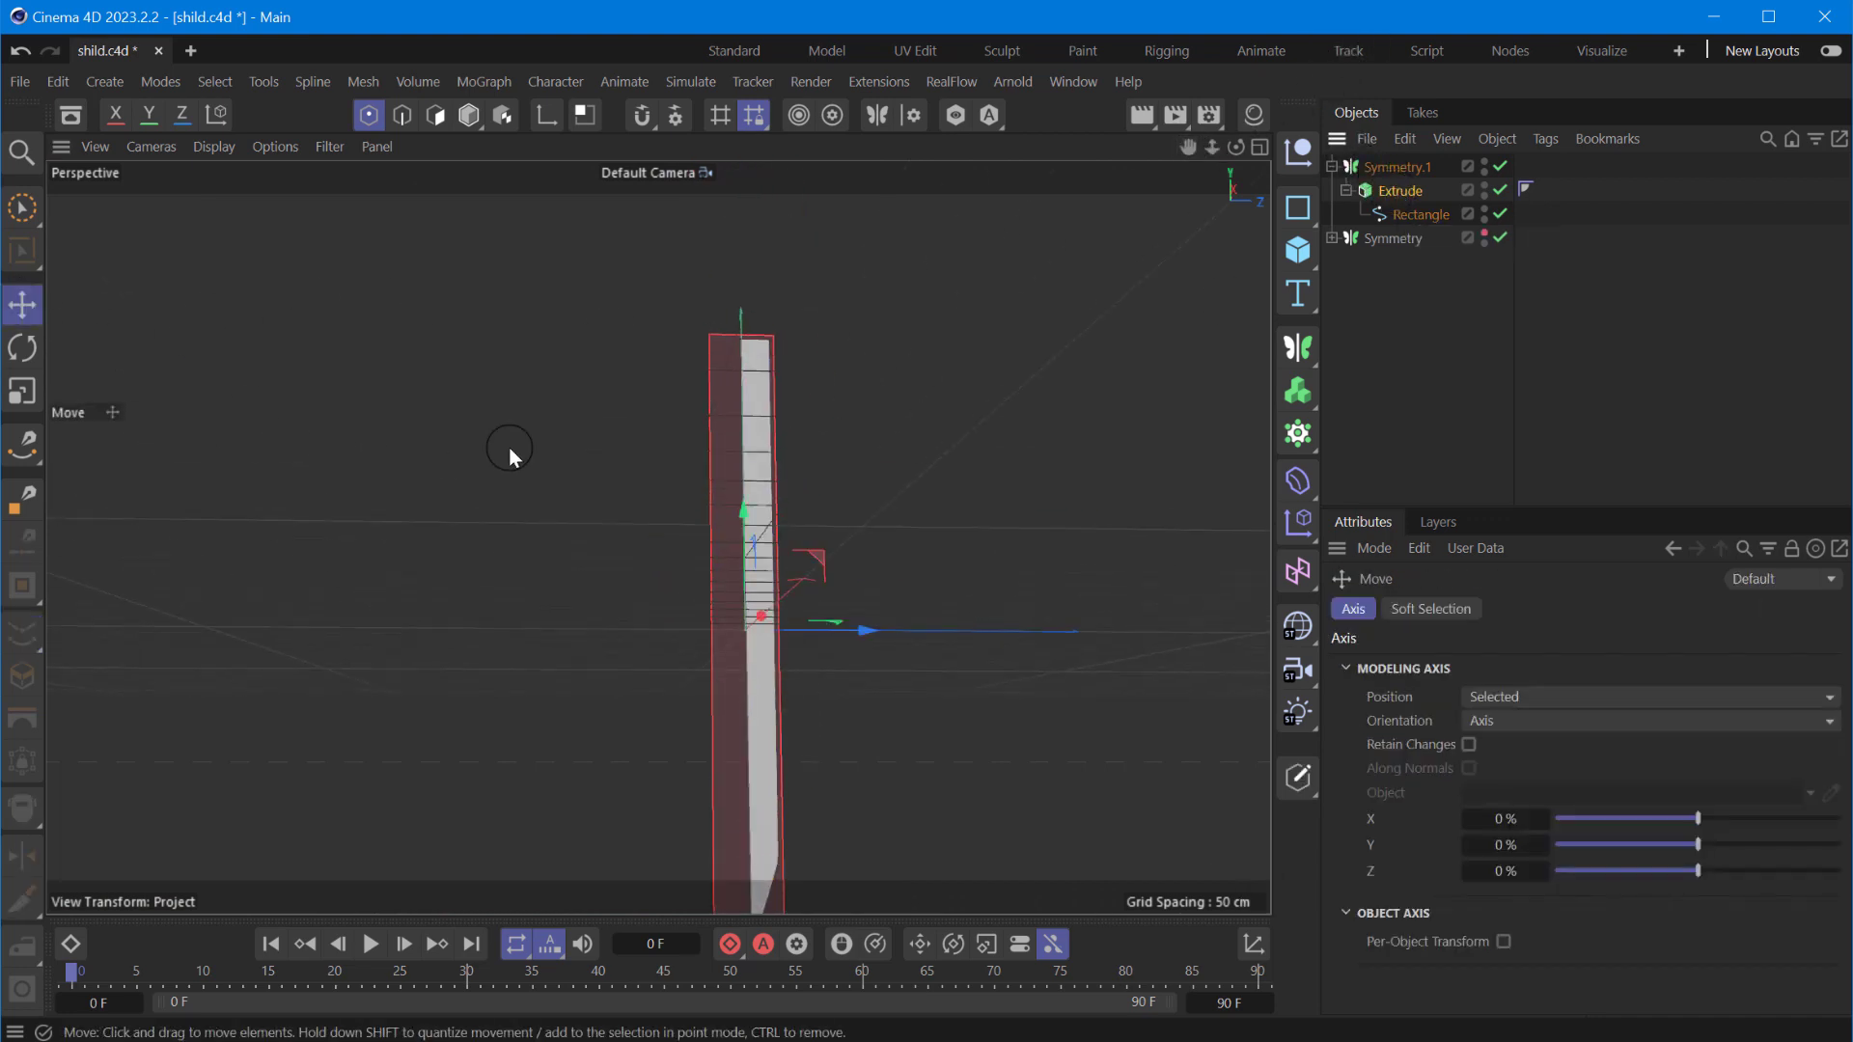
# - Rotate the blade Extrude and set Symmetry.1 to mirror along Z from '-' to '+'
pyautogui.click(21, 347)
pyautogui.moveTo(1236, 147); pyautogui.dragTo(654, 537)
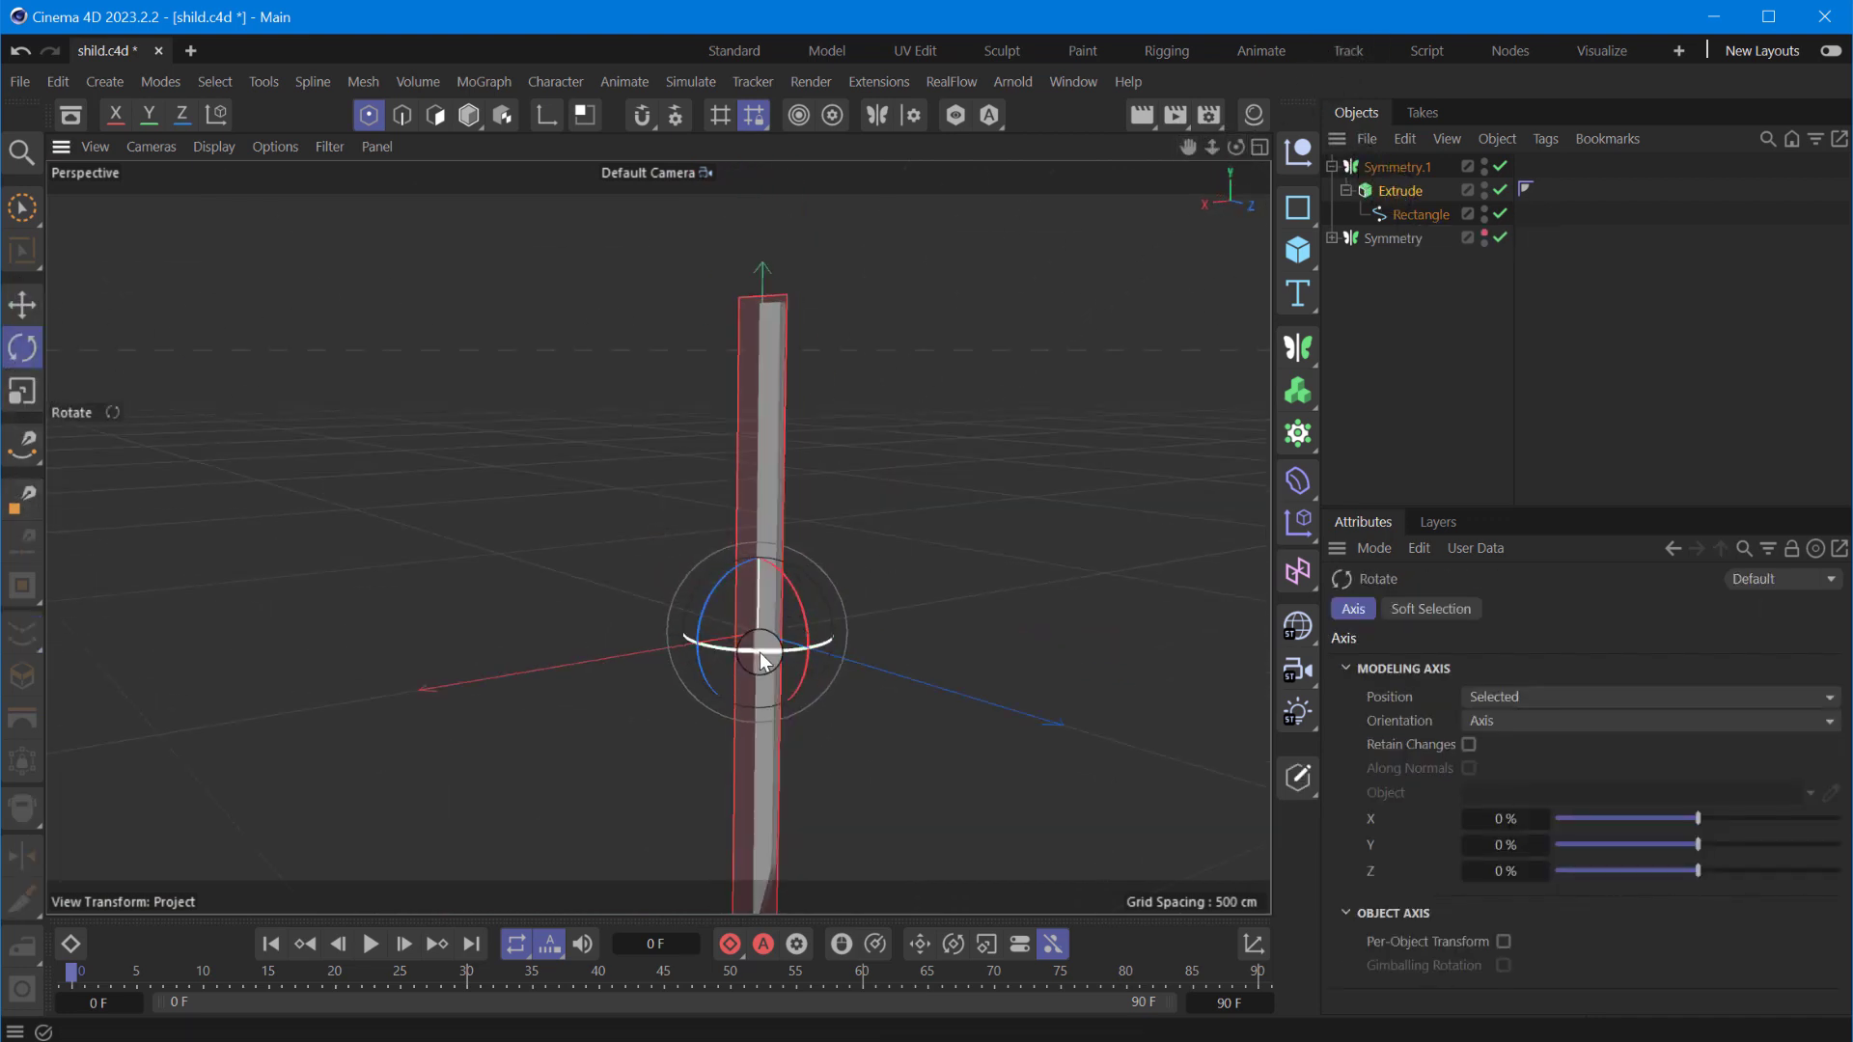
pyautogui.moveTo(762, 661); pyautogui.dragTo(769, 648)
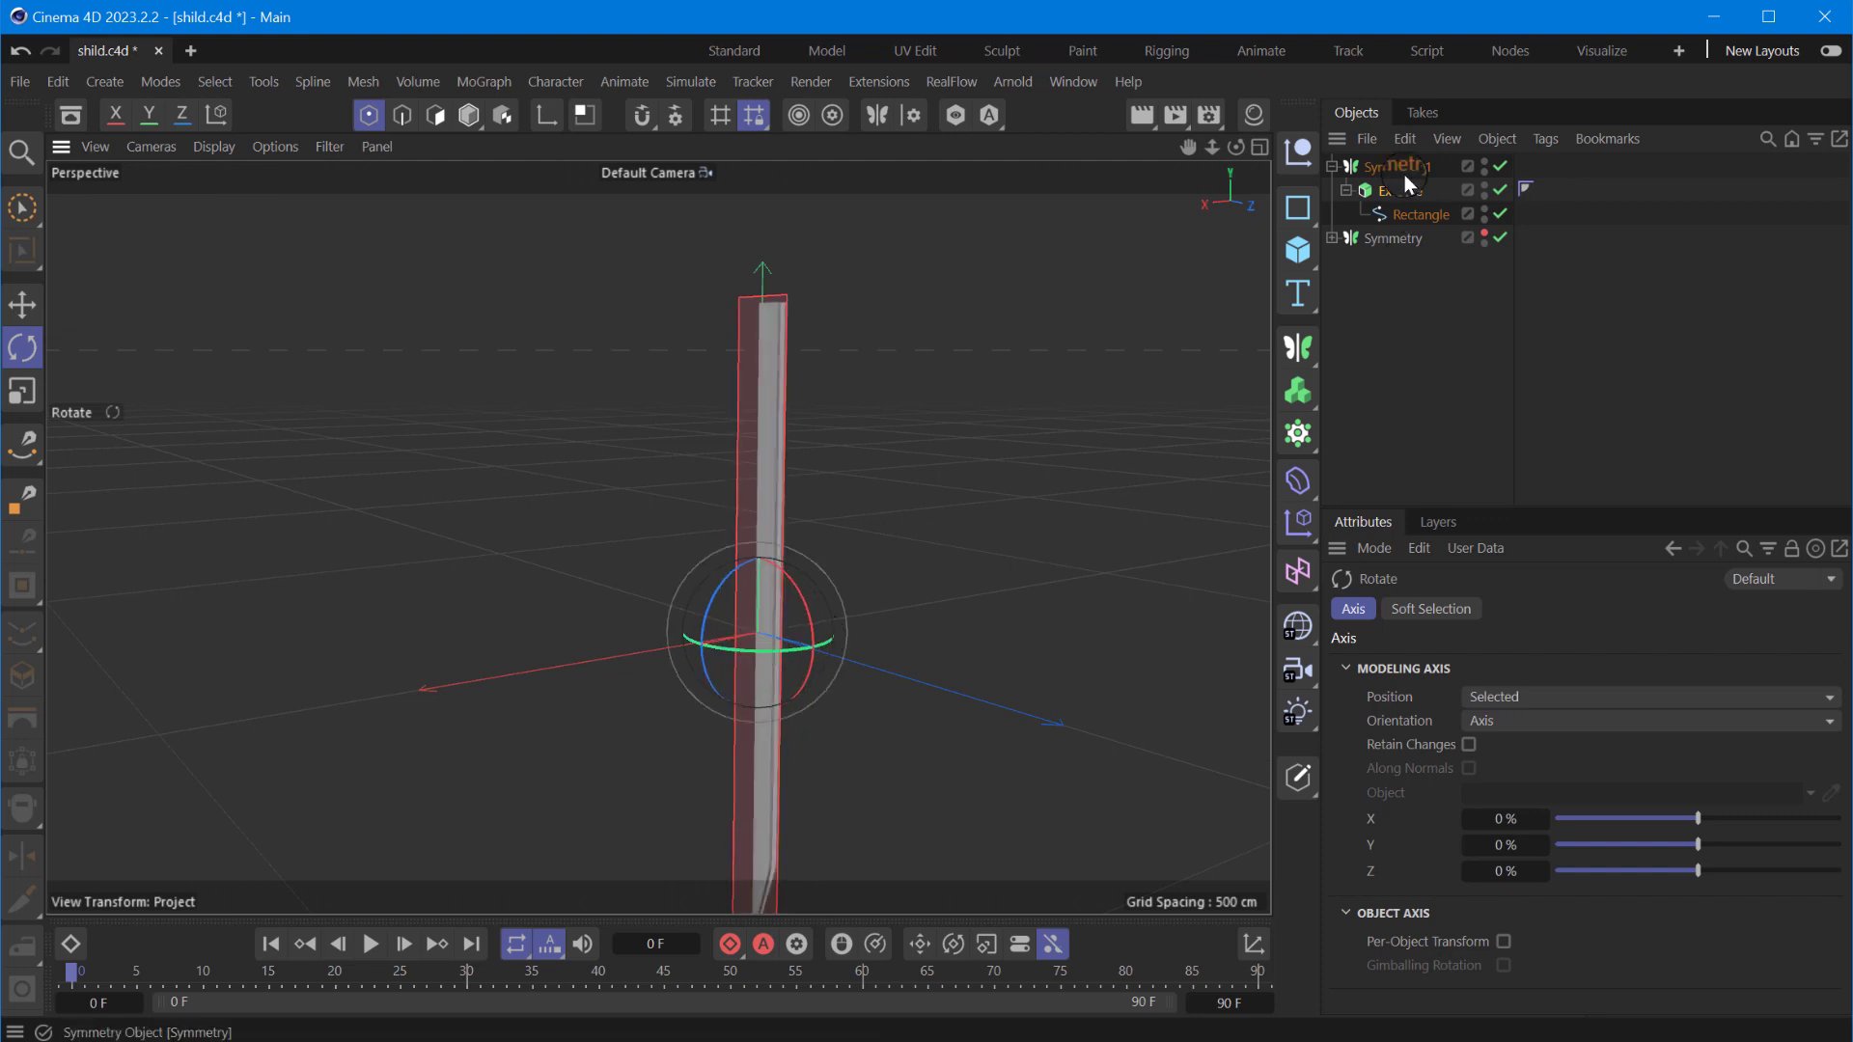
pyautogui.click(1398, 167)
pyautogui.click(1779, 772)
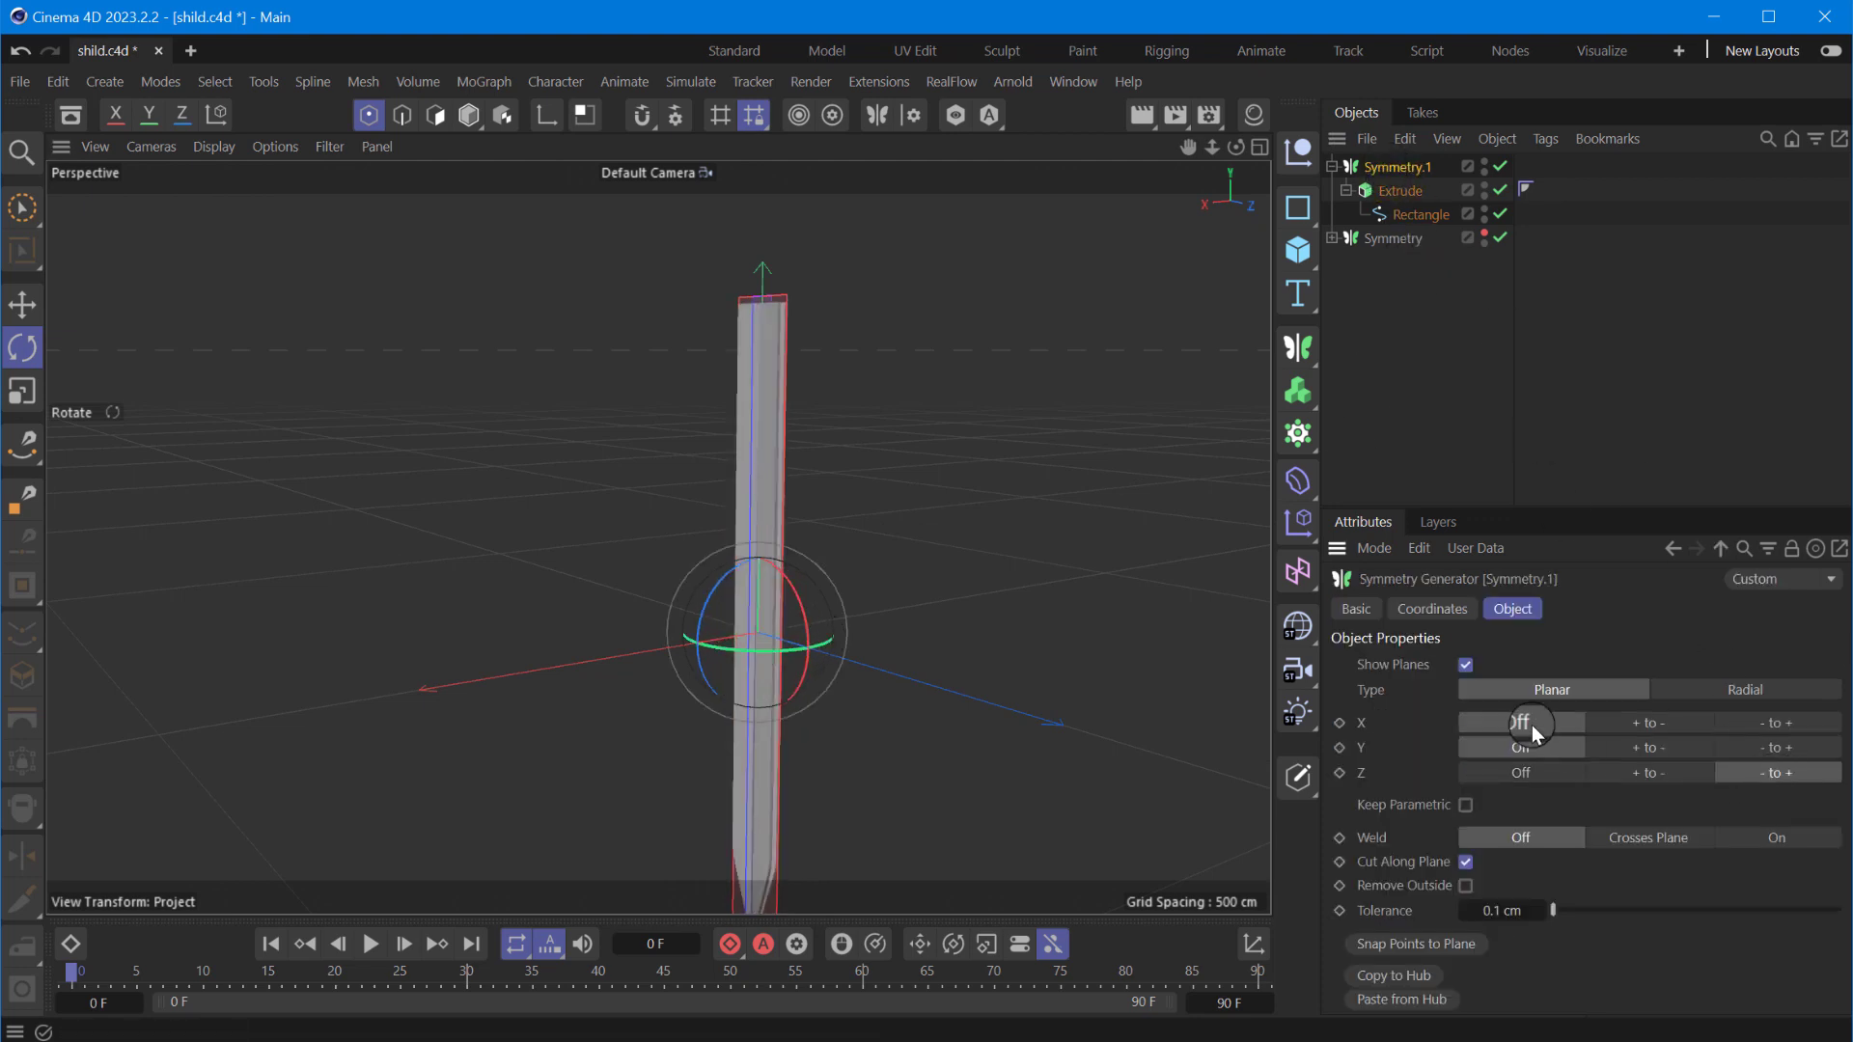
pyautogui.moveTo(1236, 147); pyautogui.dragTo(1210, 147)
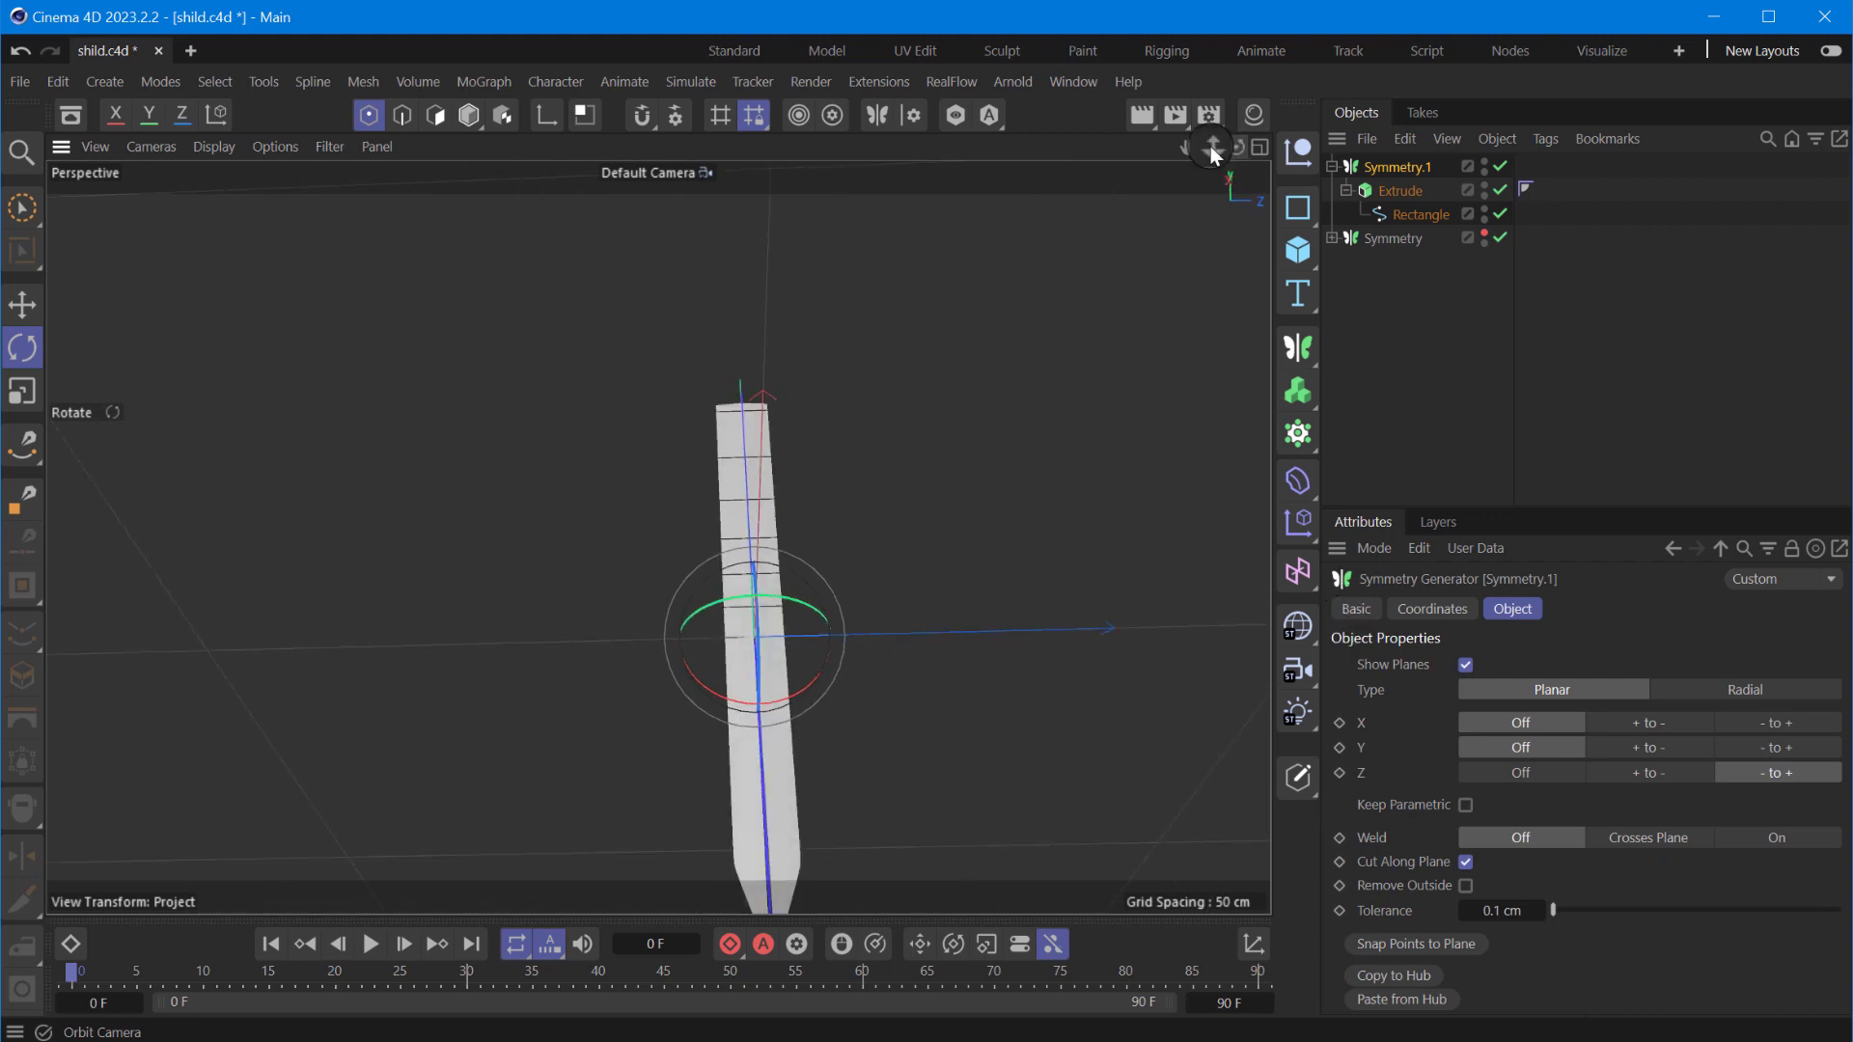
pyautogui.click(1409, 193)
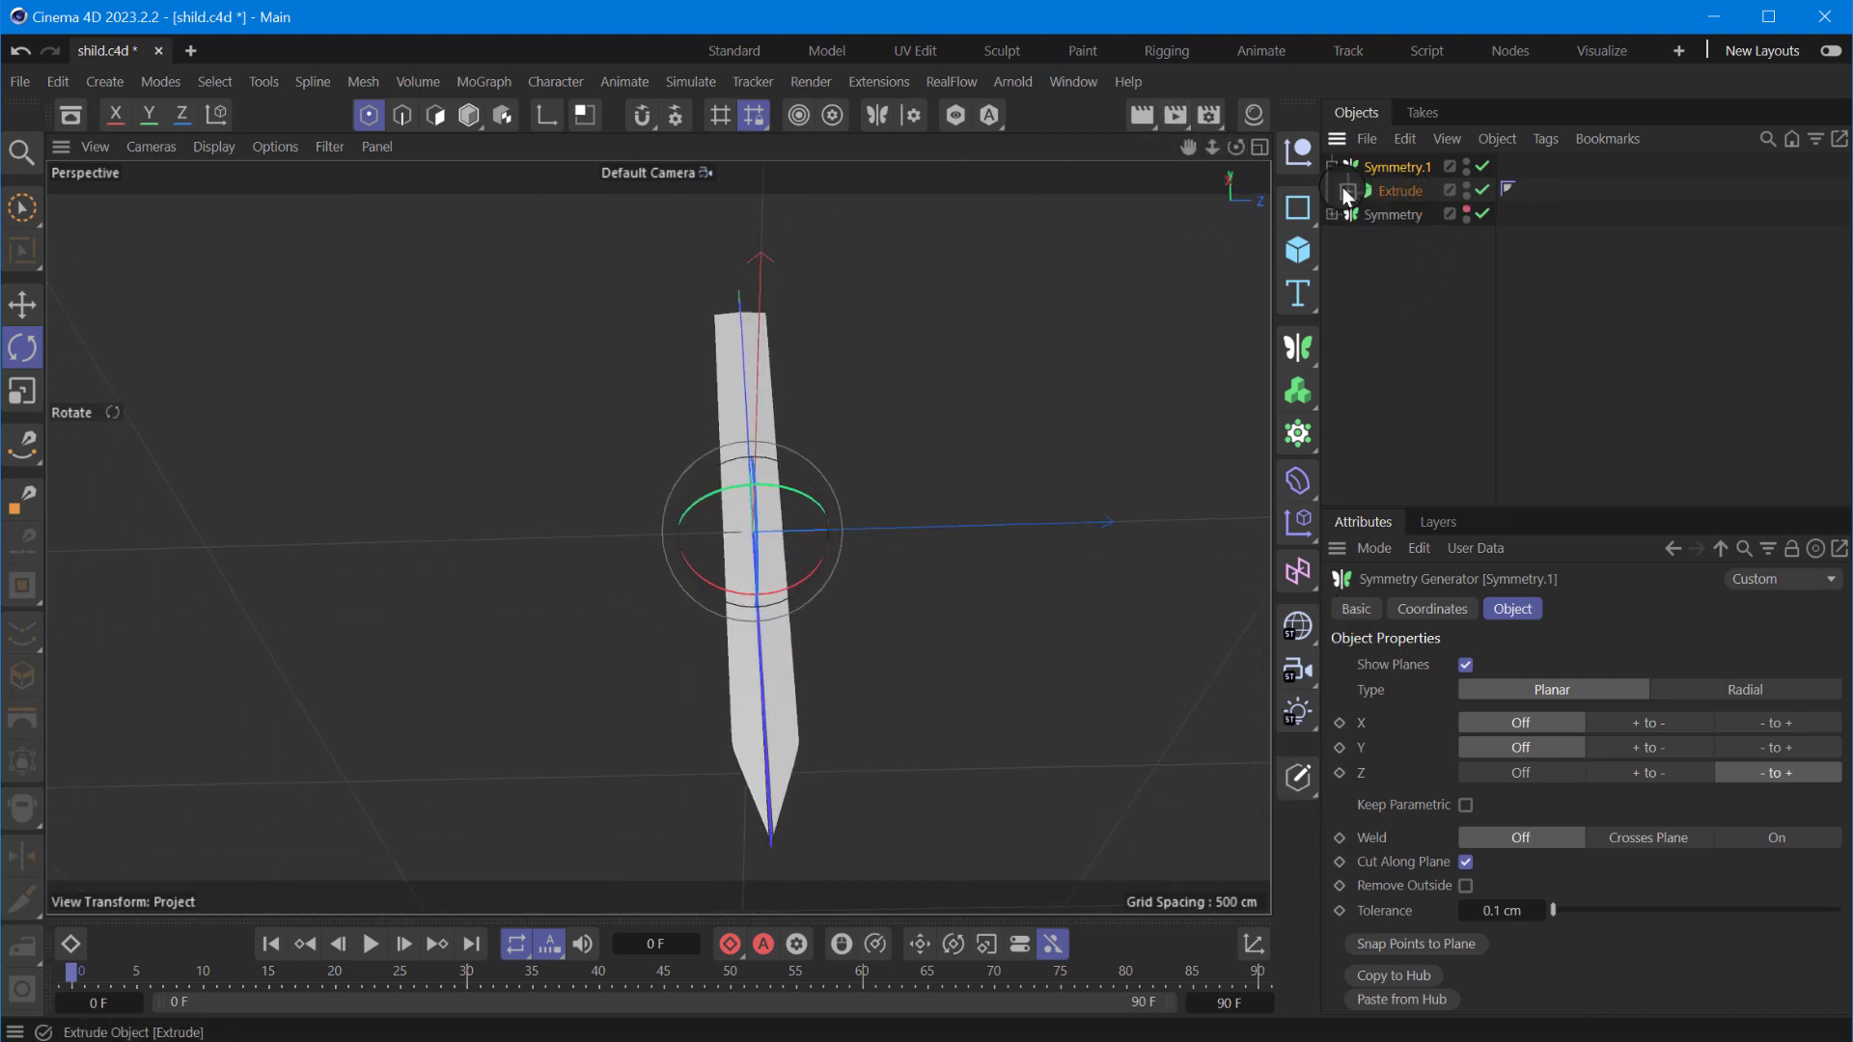
# - Give the blade Extrude's caps a Round bevel, checking the end cap on and off
pyautogui.click(1569, 608)
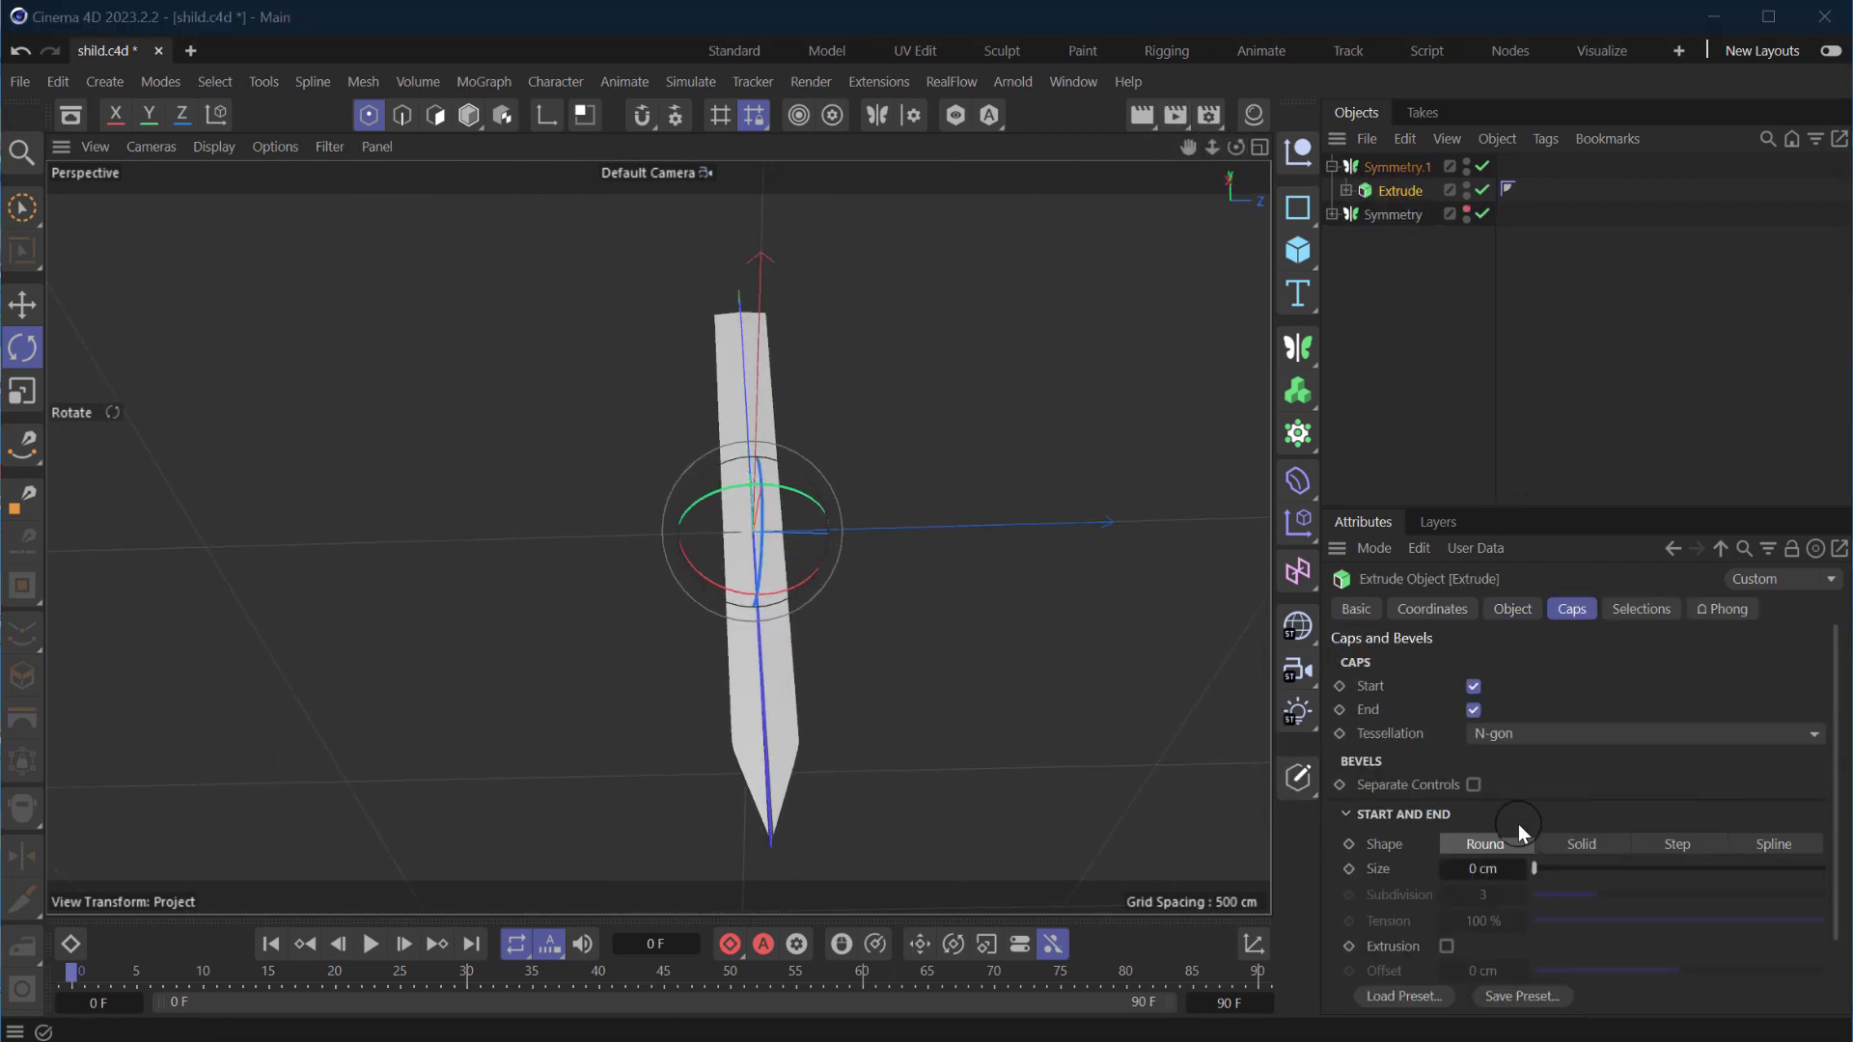
pyautogui.moveTo(1521, 871); pyautogui.dragTo(1552, 872)
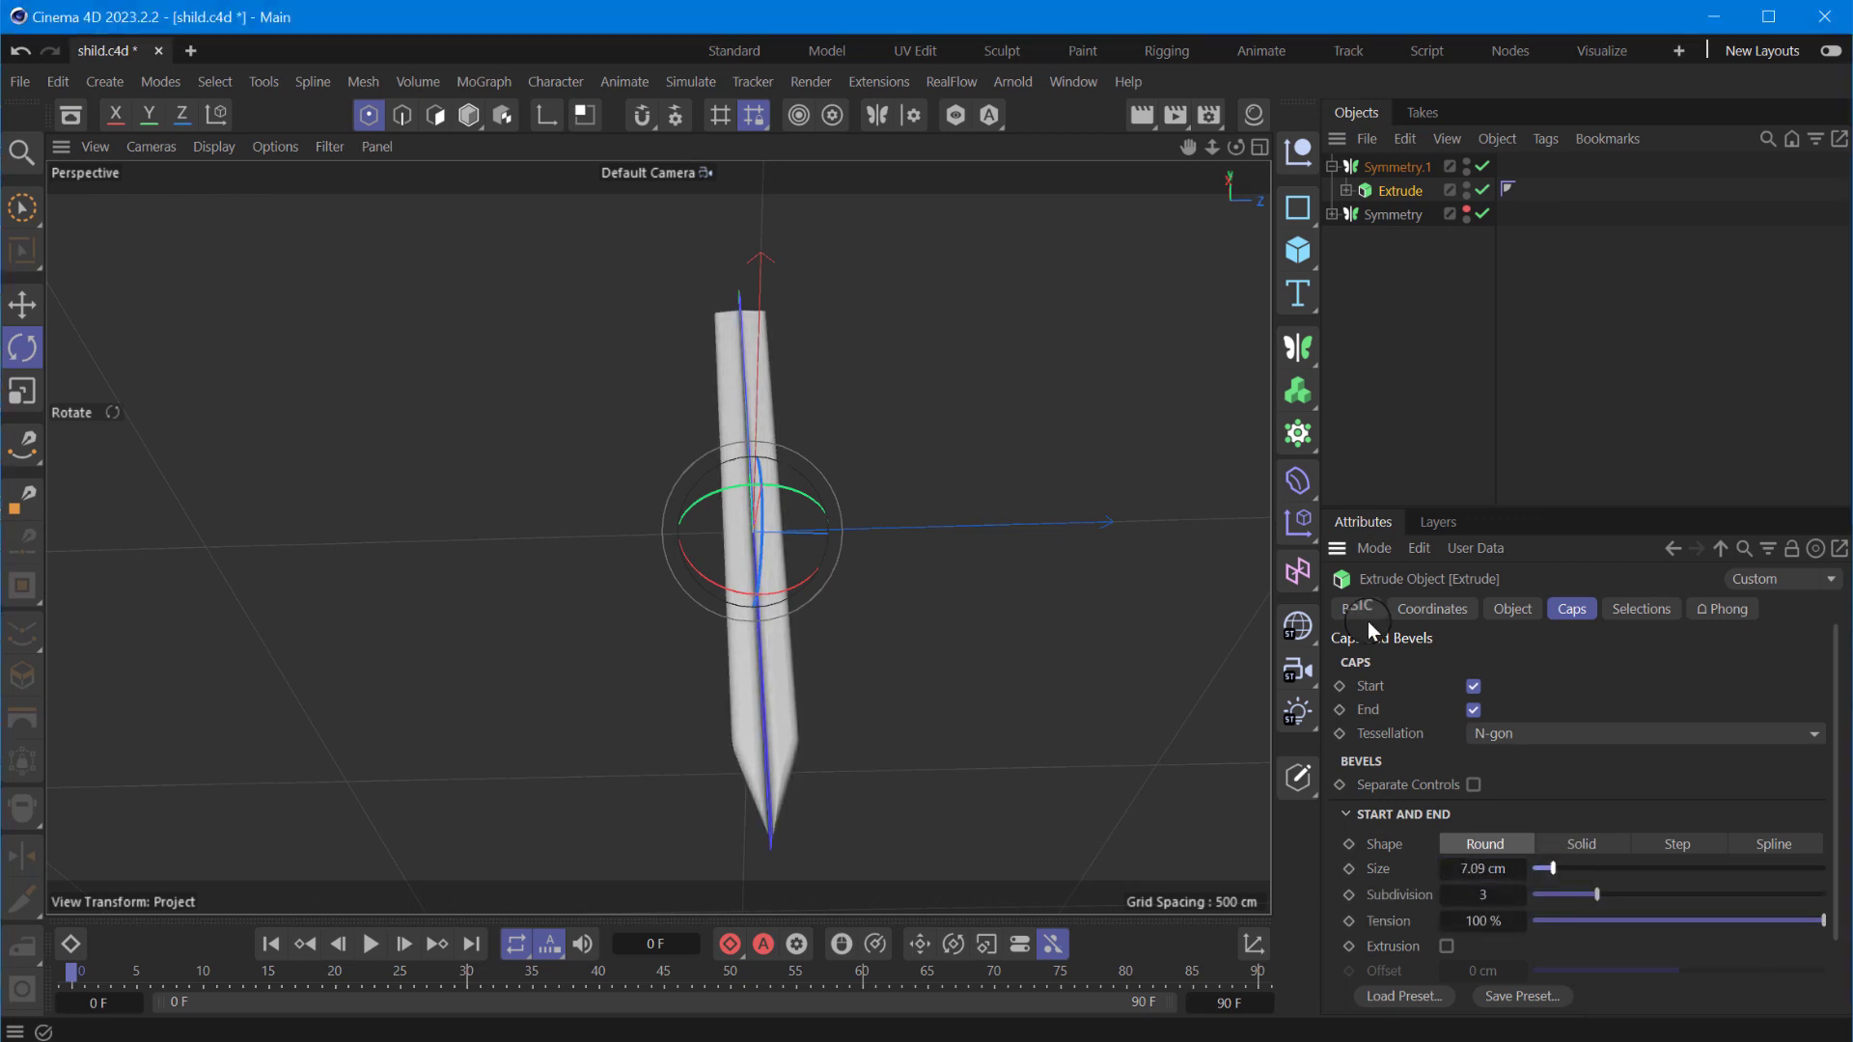
pyautogui.click(1466, 161)
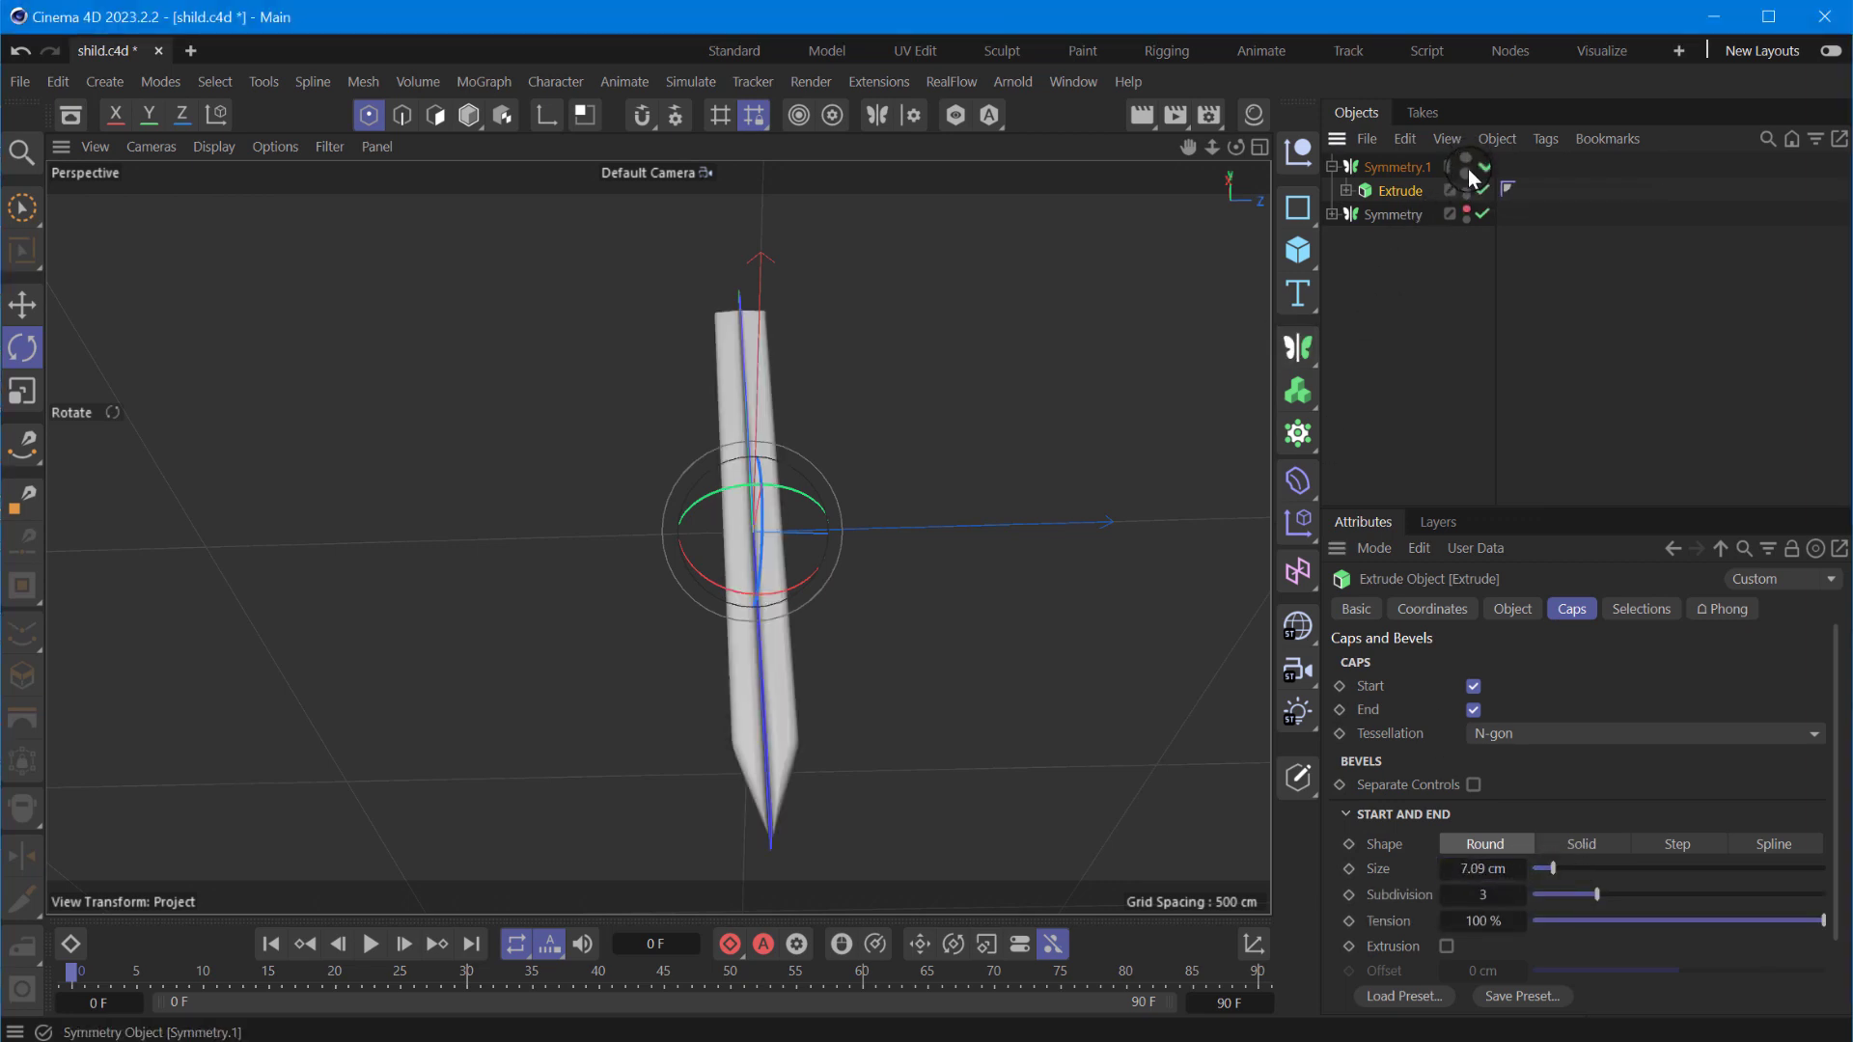
pyautogui.moveTo(1236, 146); pyautogui.dragTo(657, 536)
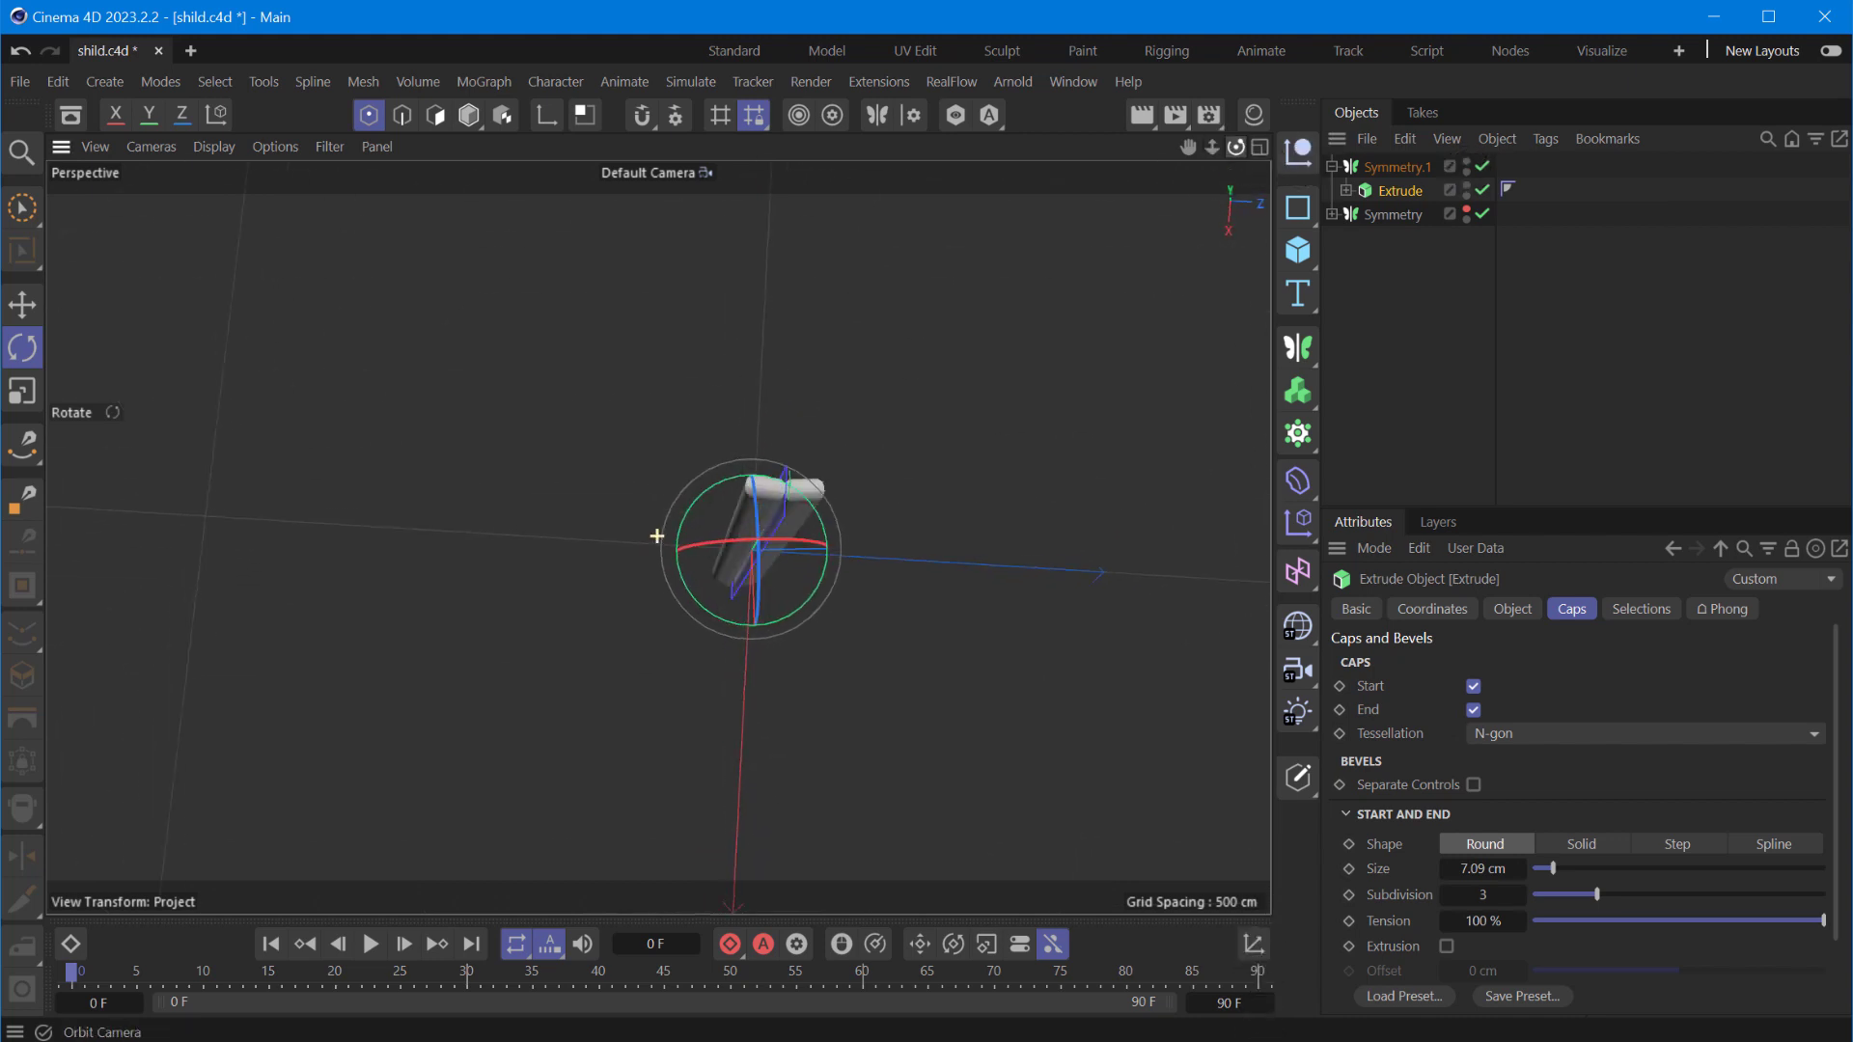
pyautogui.click(1475, 711)
pyautogui.moveTo(1236, 147)
pyautogui.mouseDown()
pyautogui.moveTo(1286, 908)
pyautogui.moveTo(1279, 821)
pyautogui.mouseUp()
pyautogui.click(1475, 711)
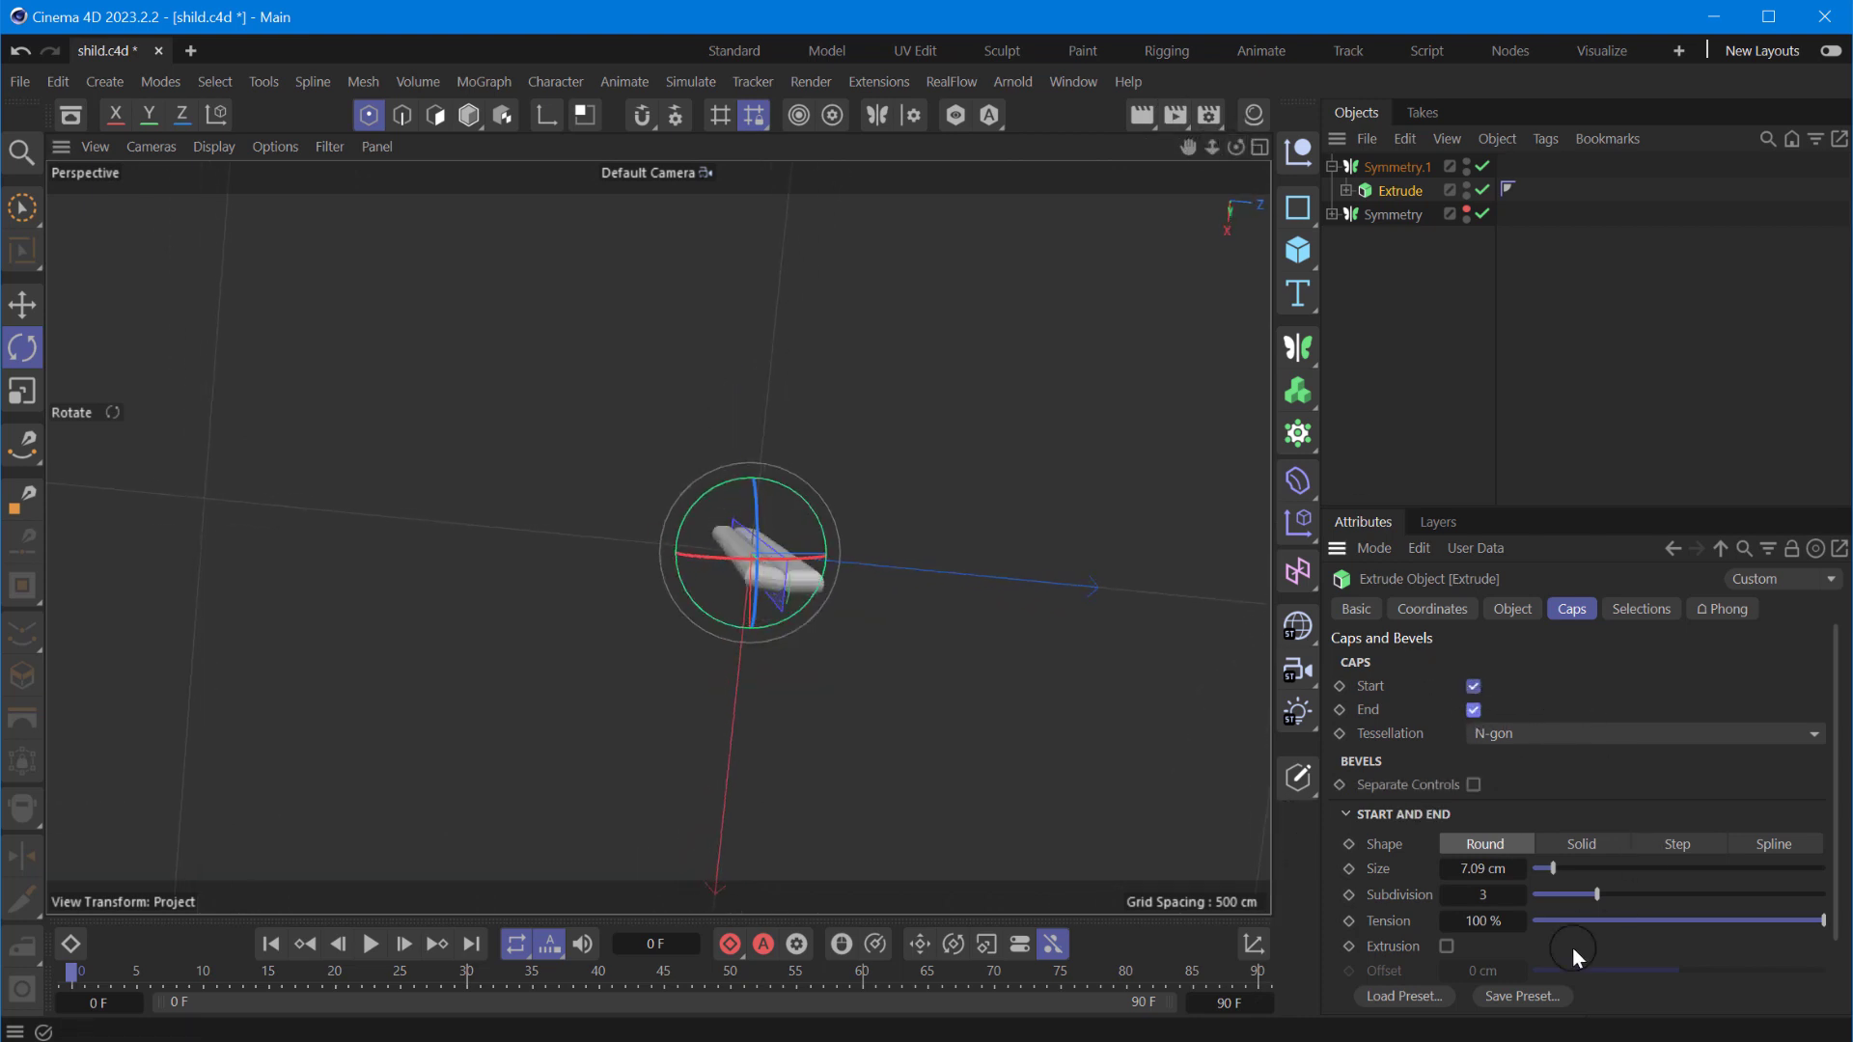
# - Enable separate bevel controls with 2 cm size and 1 subdivision, then move the blade about 2.6 cm
pyautogui.click(1474, 784)
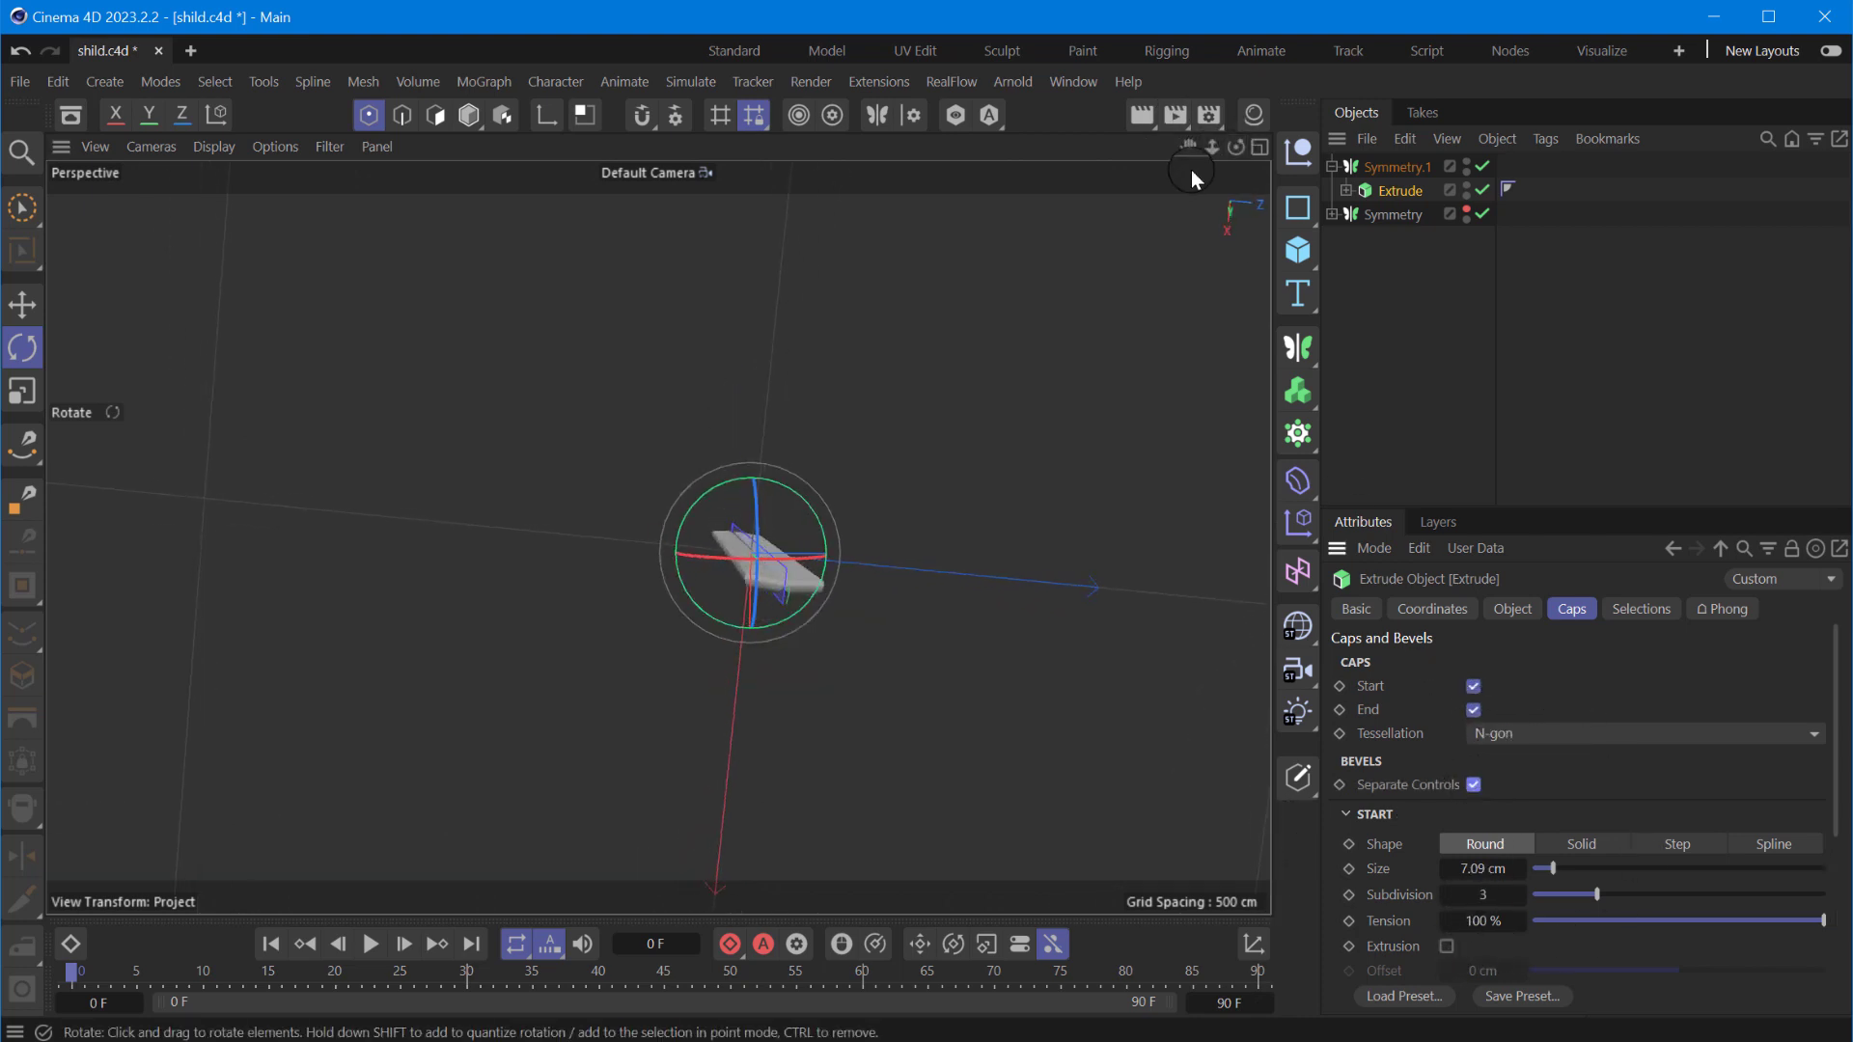
pyautogui.moveTo(1236, 146)
pyautogui.mouseDown()
pyautogui.moveTo(1264, 726)
pyautogui.moveTo(1548, 930)
pyautogui.mouseUp()
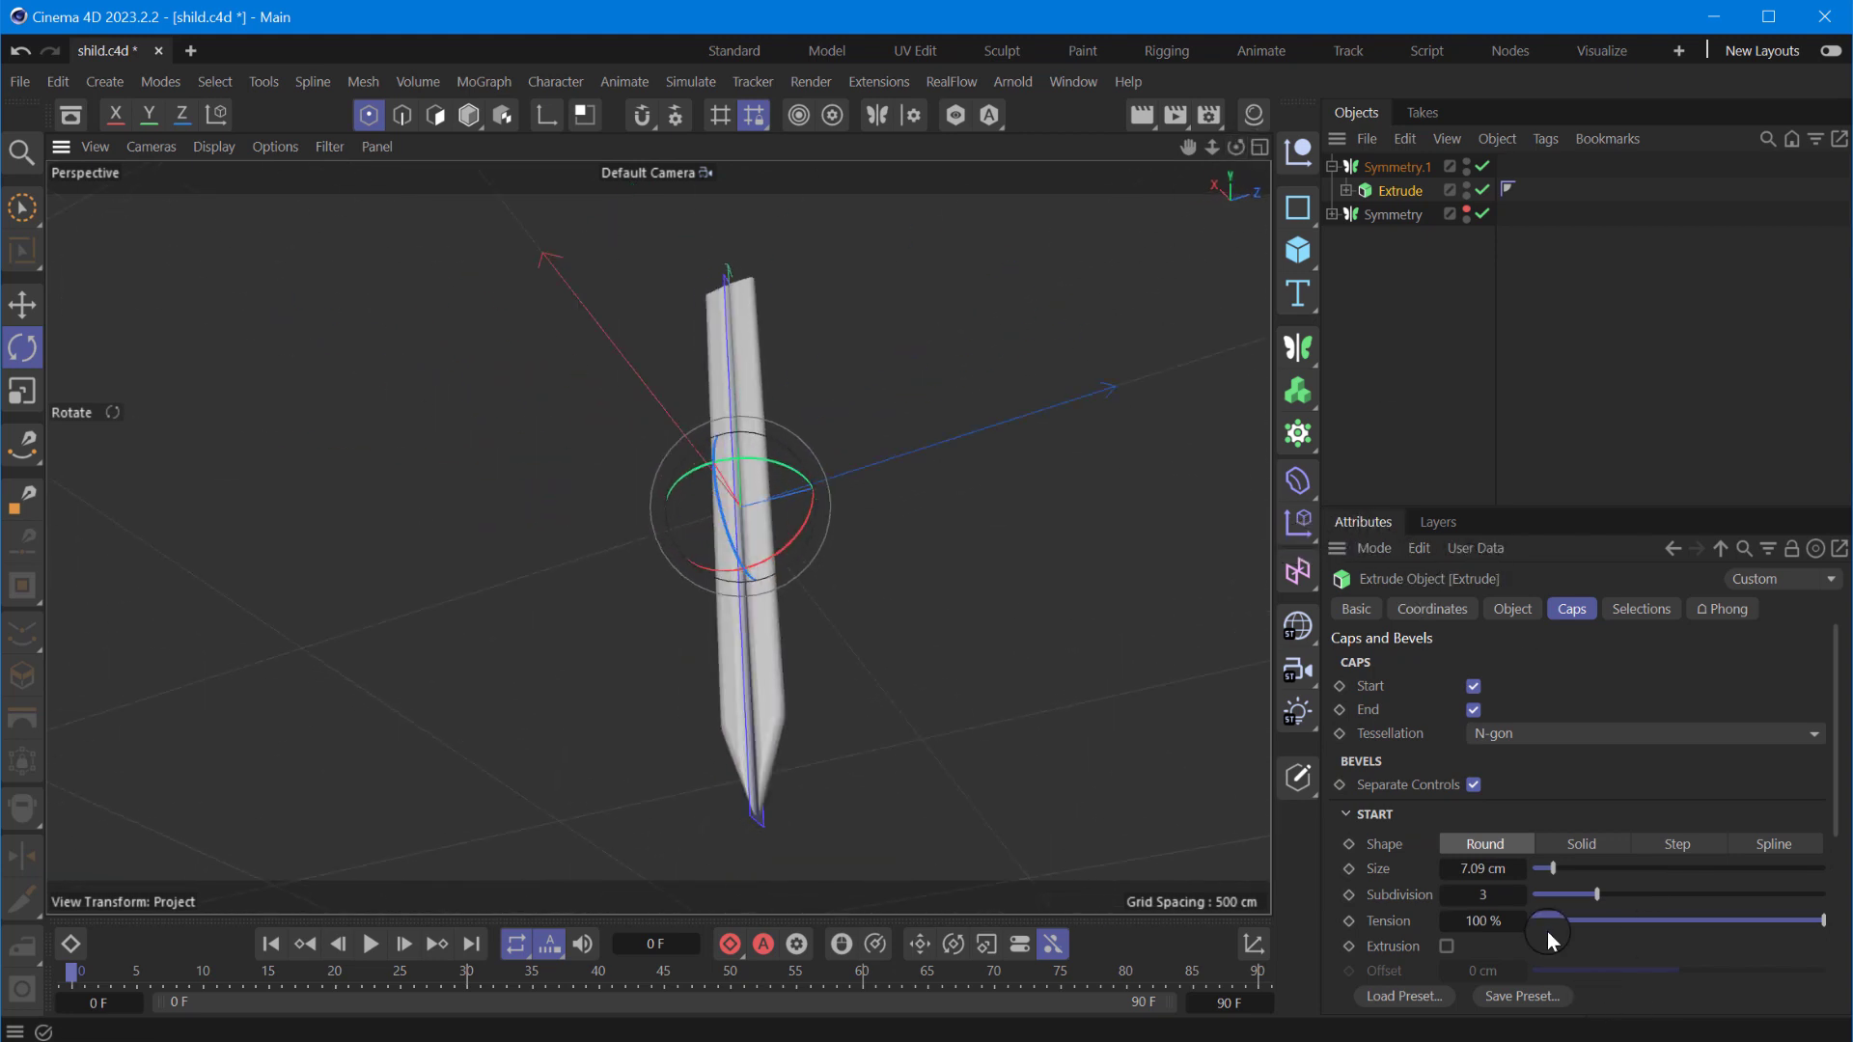
pyautogui.click(1446, 868)
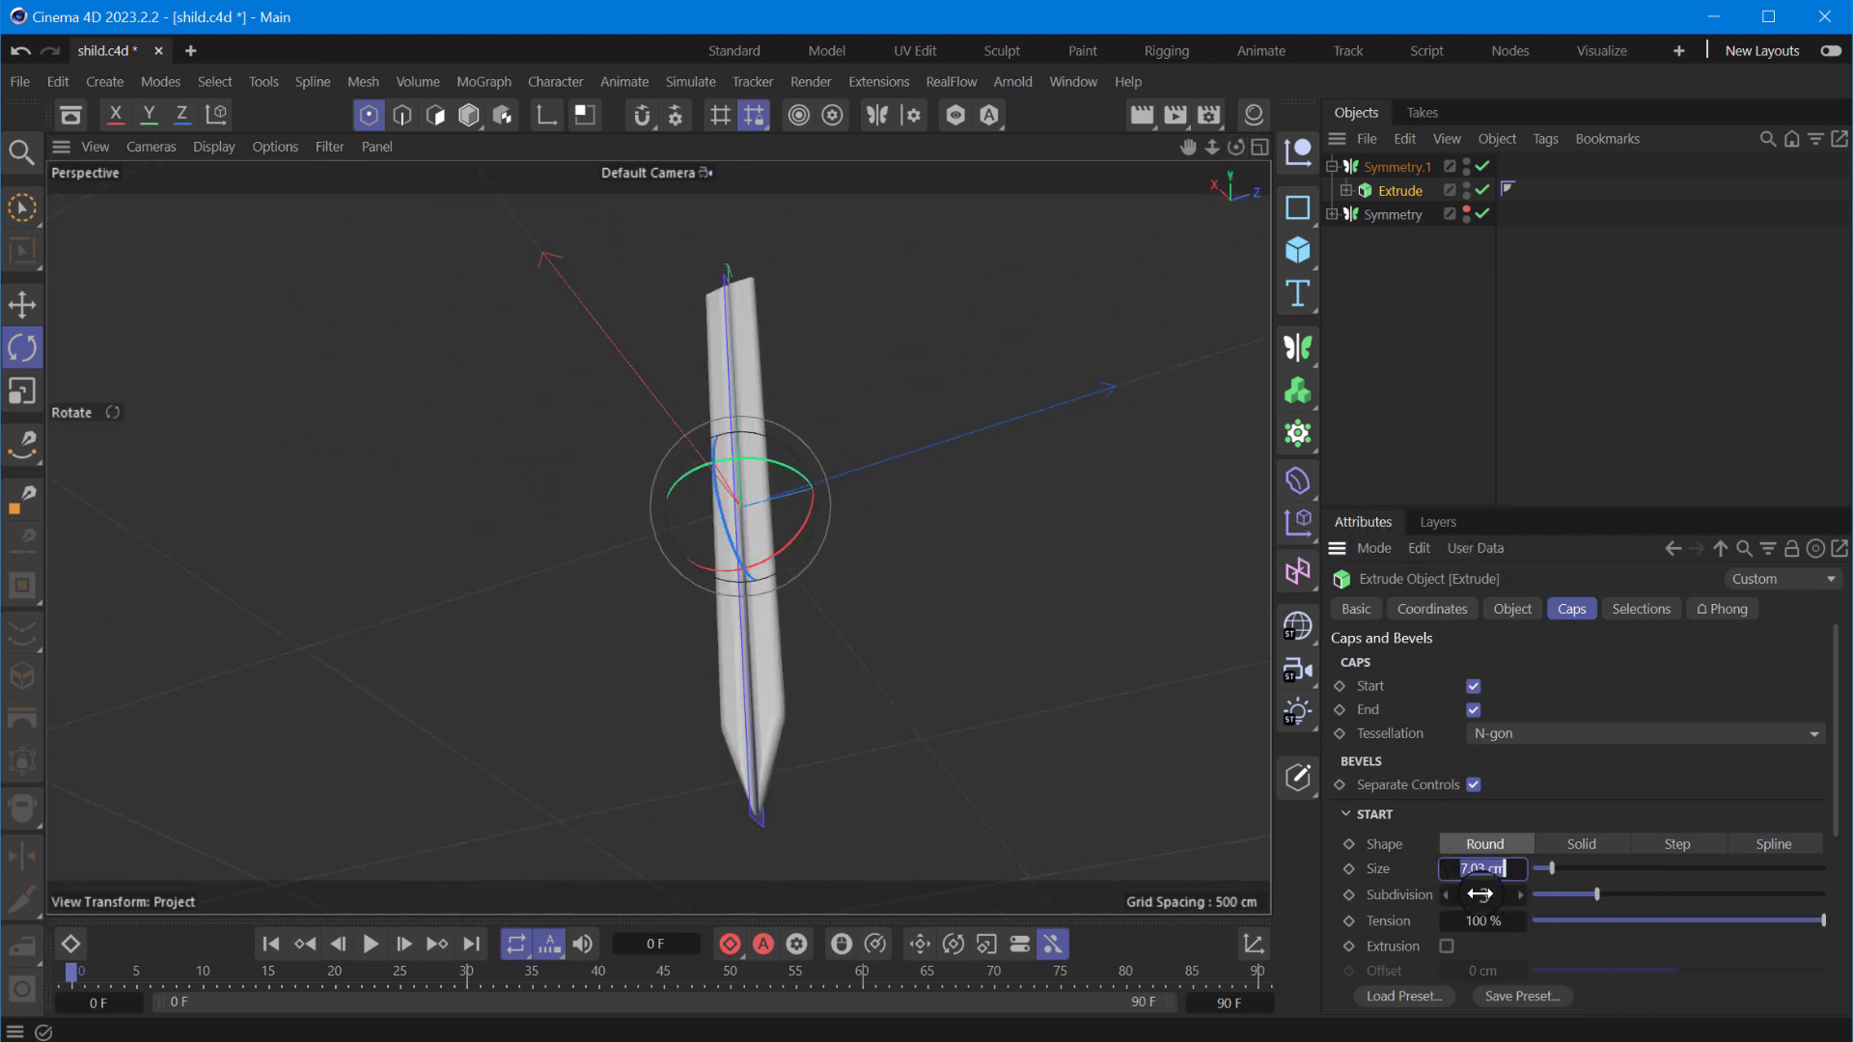
pyautogui.write('2')
pyautogui.press('Return')
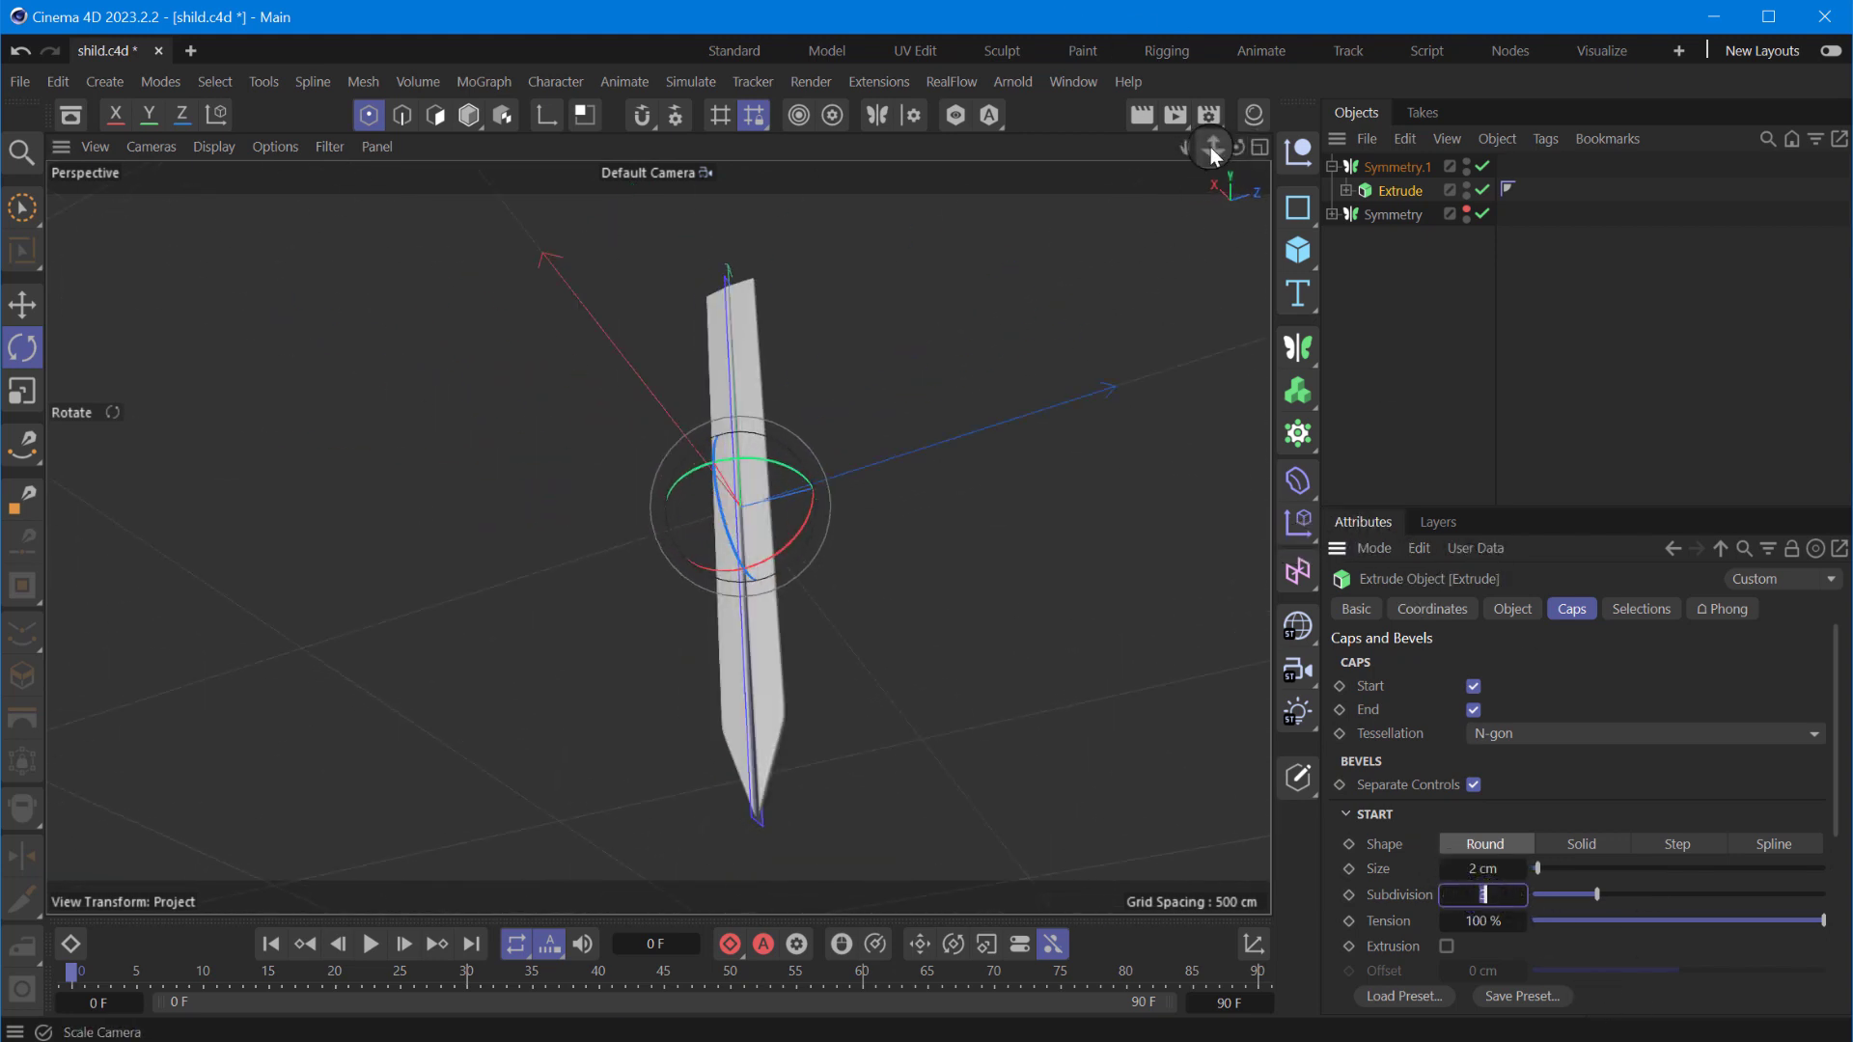
pyautogui.scroll(10, 662, 534)
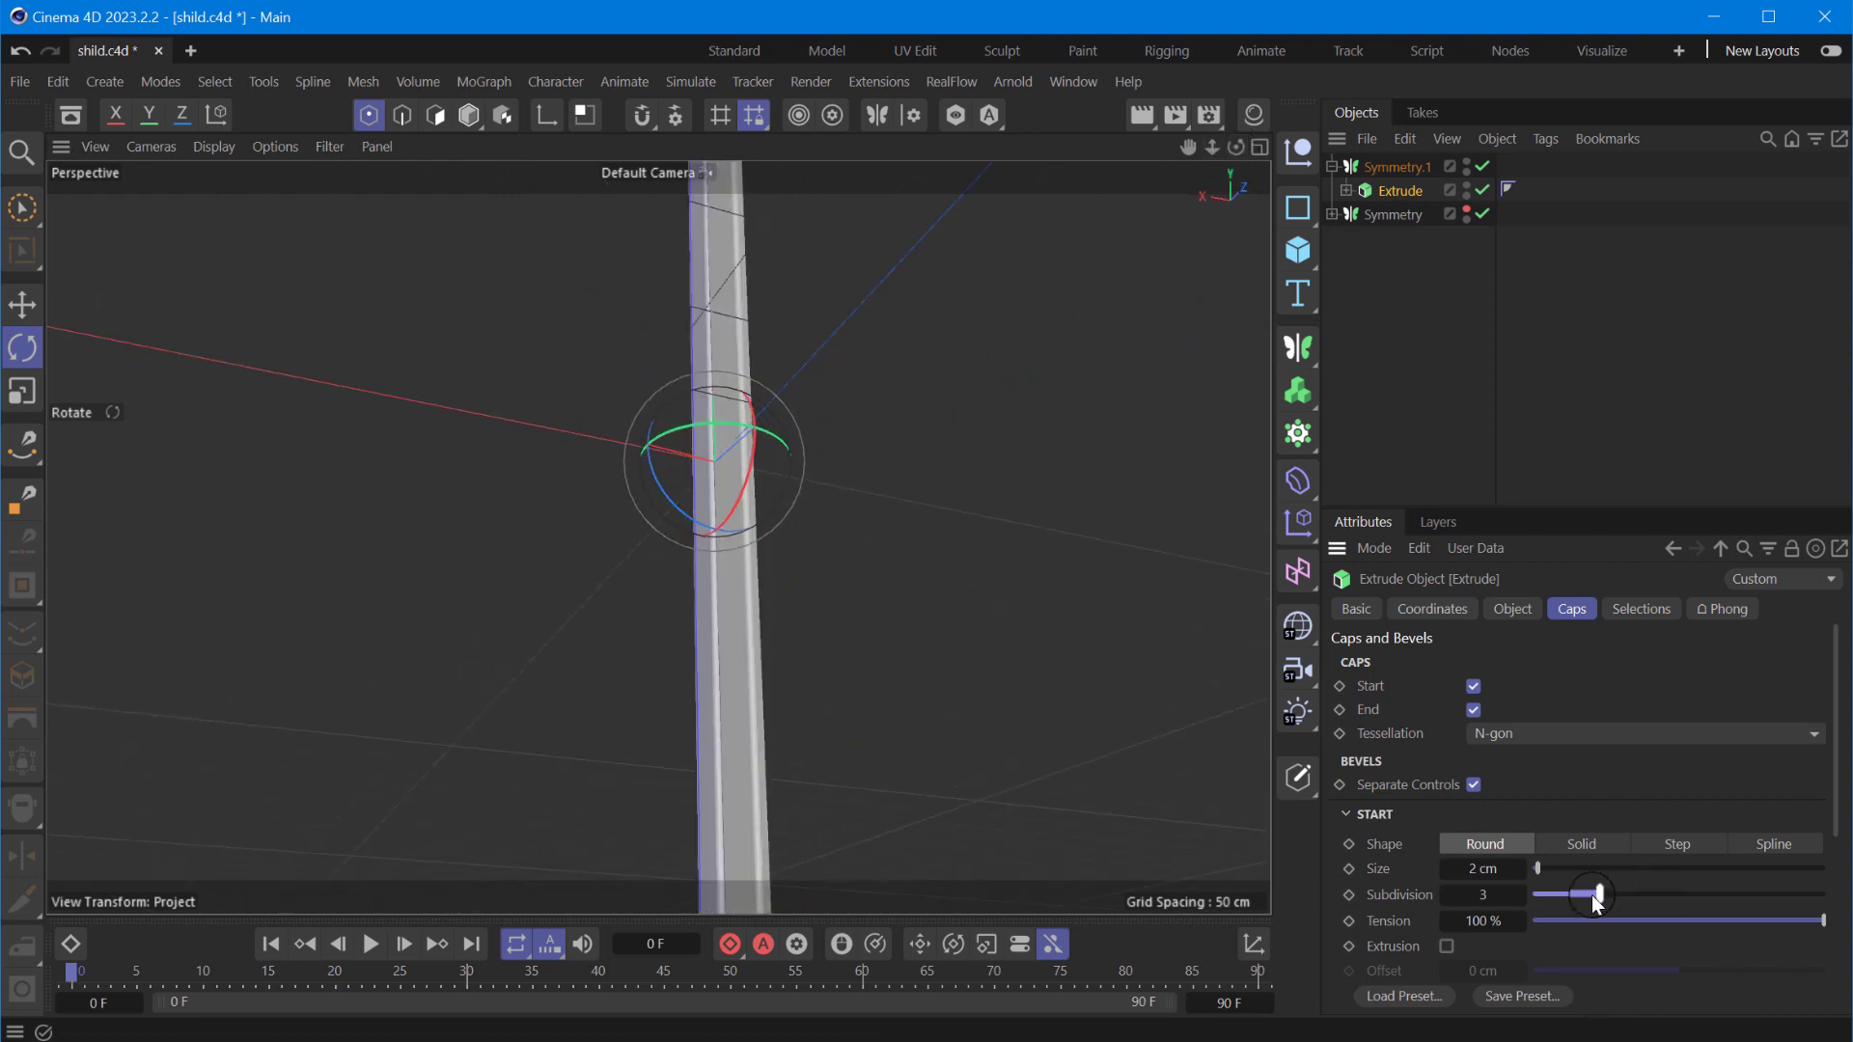
pyautogui.moveTo(1595, 895); pyautogui.dragTo(1536, 894)
pyautogui.keyDown('alt'); pyautogui.moveTo(657, 536); pyautogui.dragTo(657, 535); pyautogui.keyUp('alt')
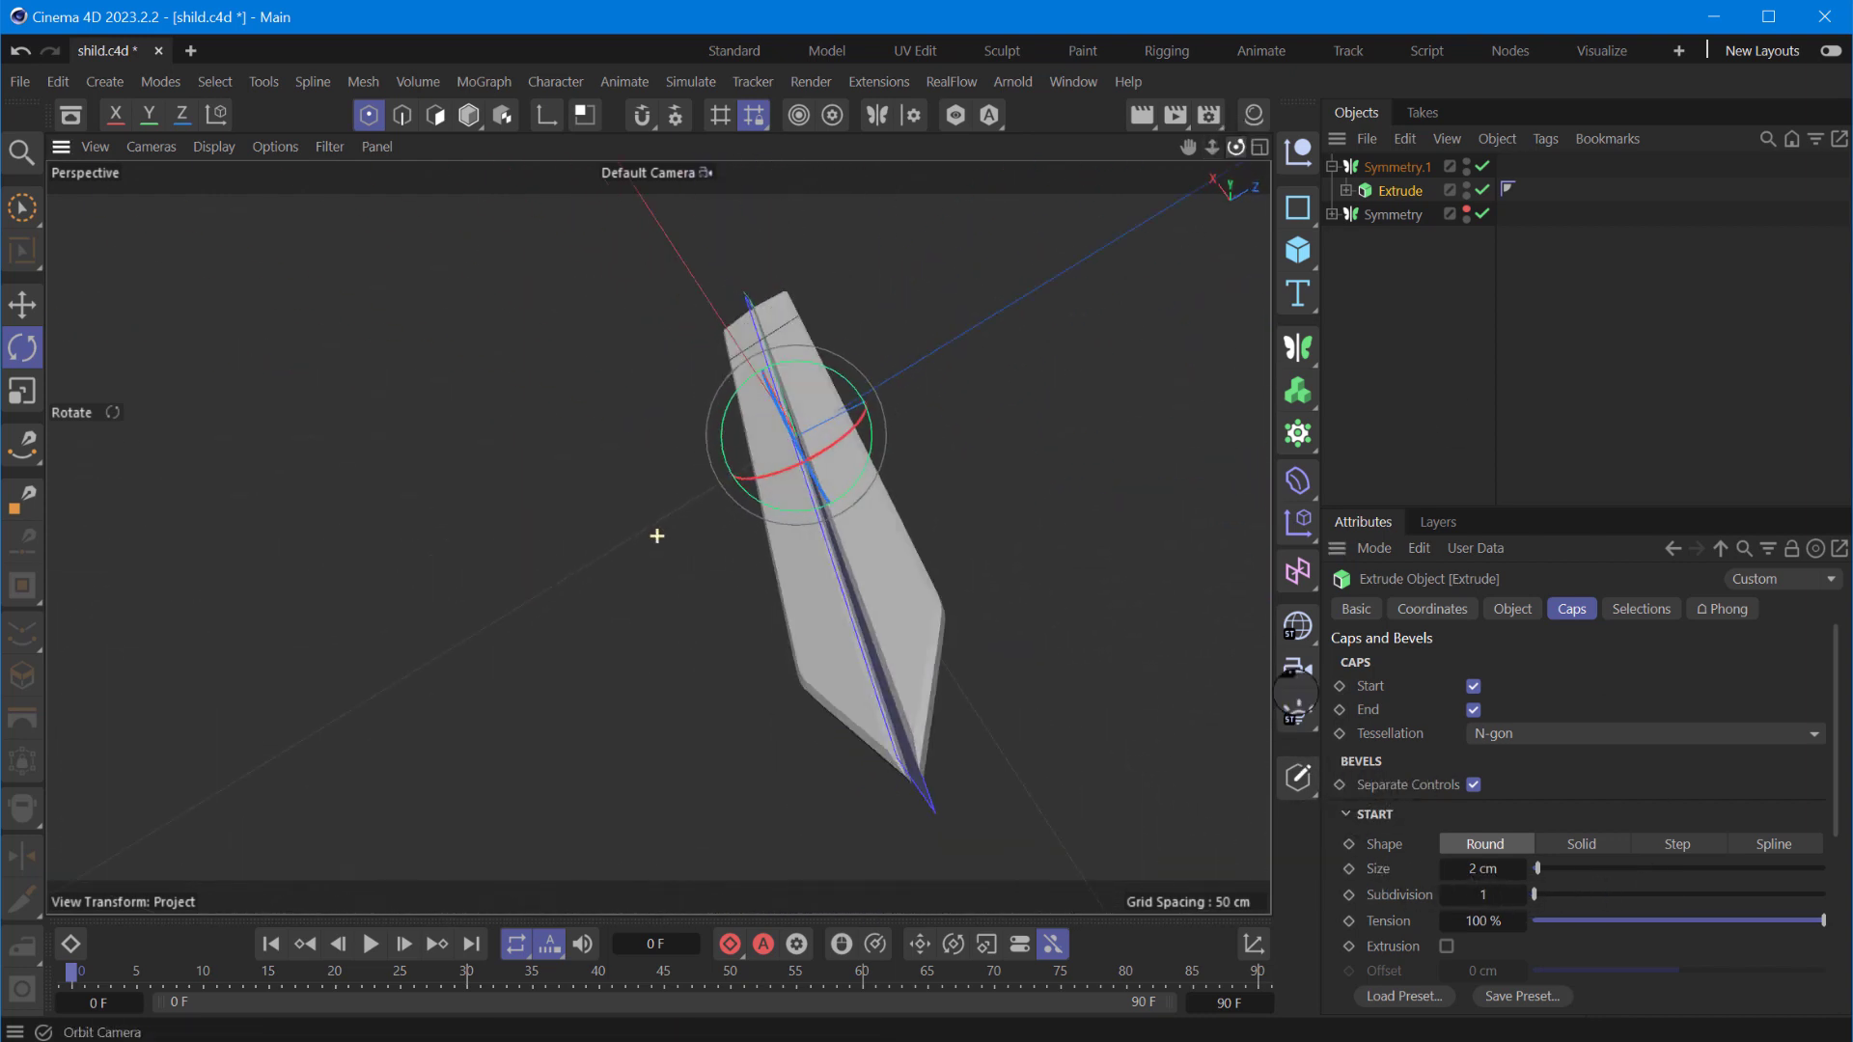
pyautogui.press('e')
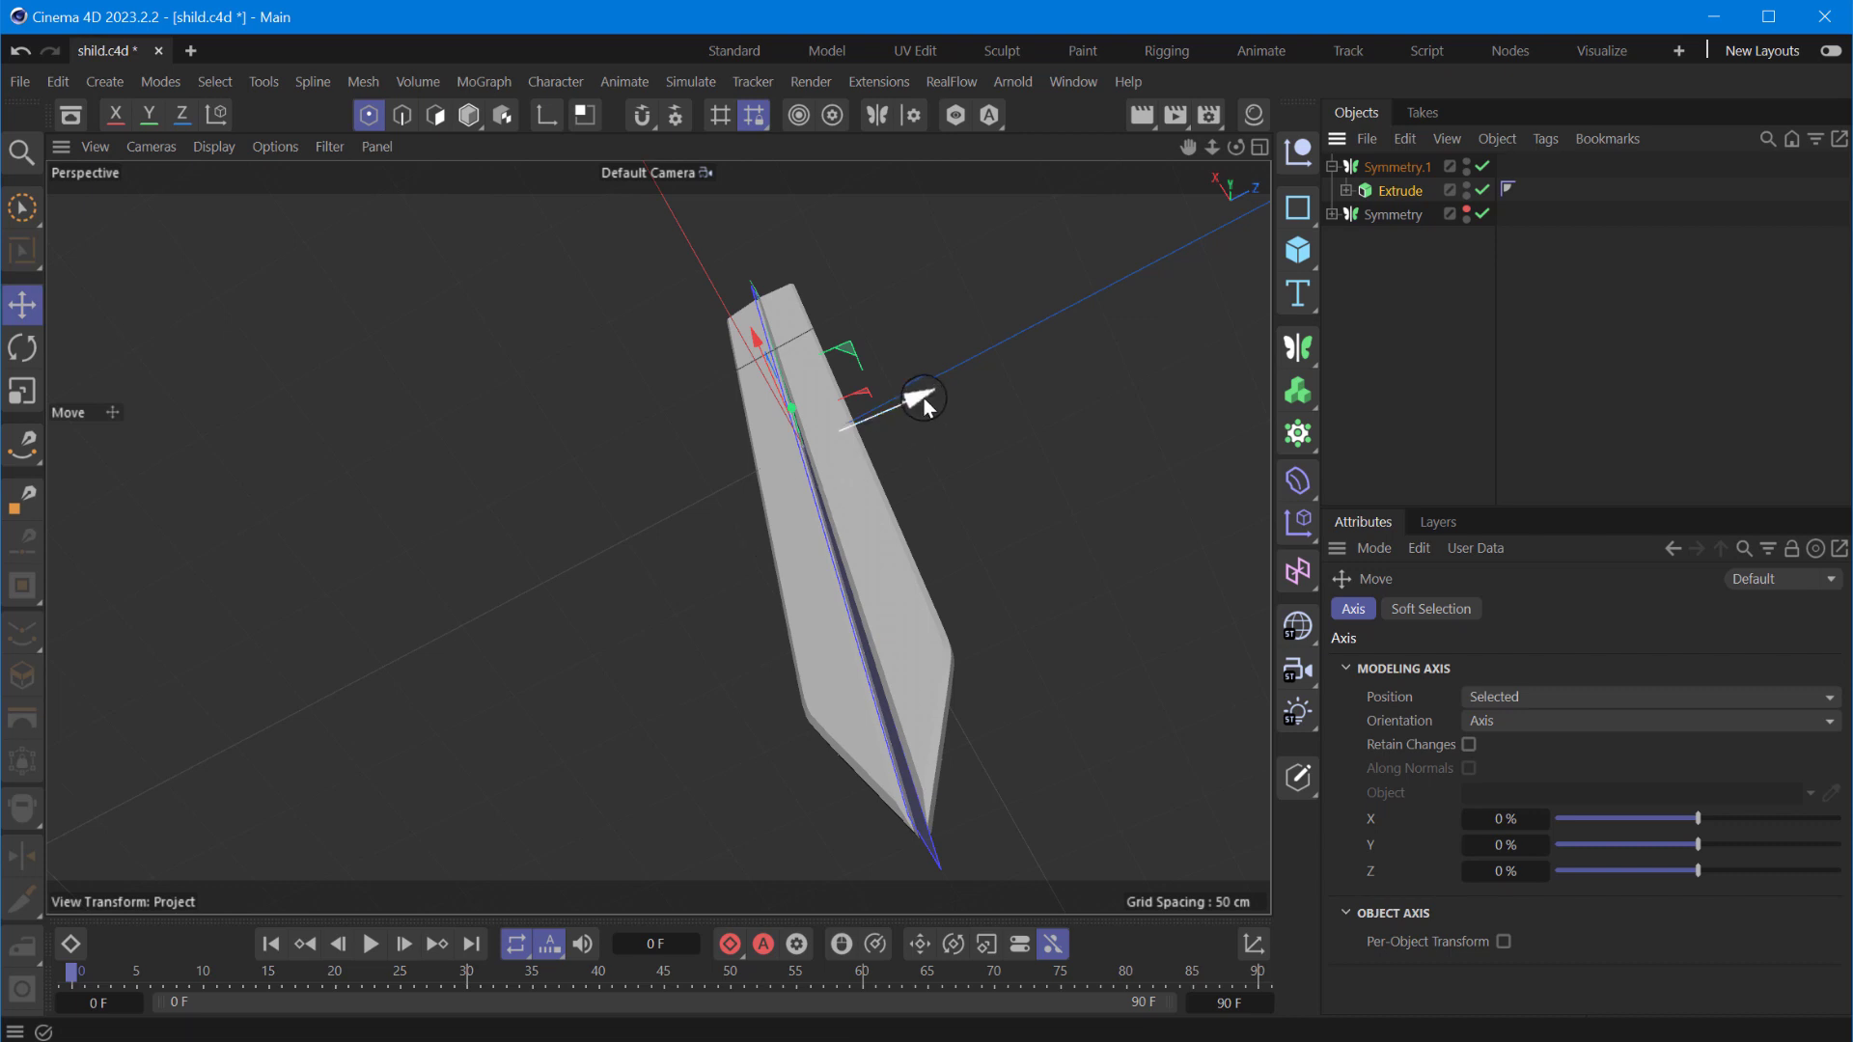
pyautogui.moveTo(915, 401); pyautogui.dragTo(923, 407)
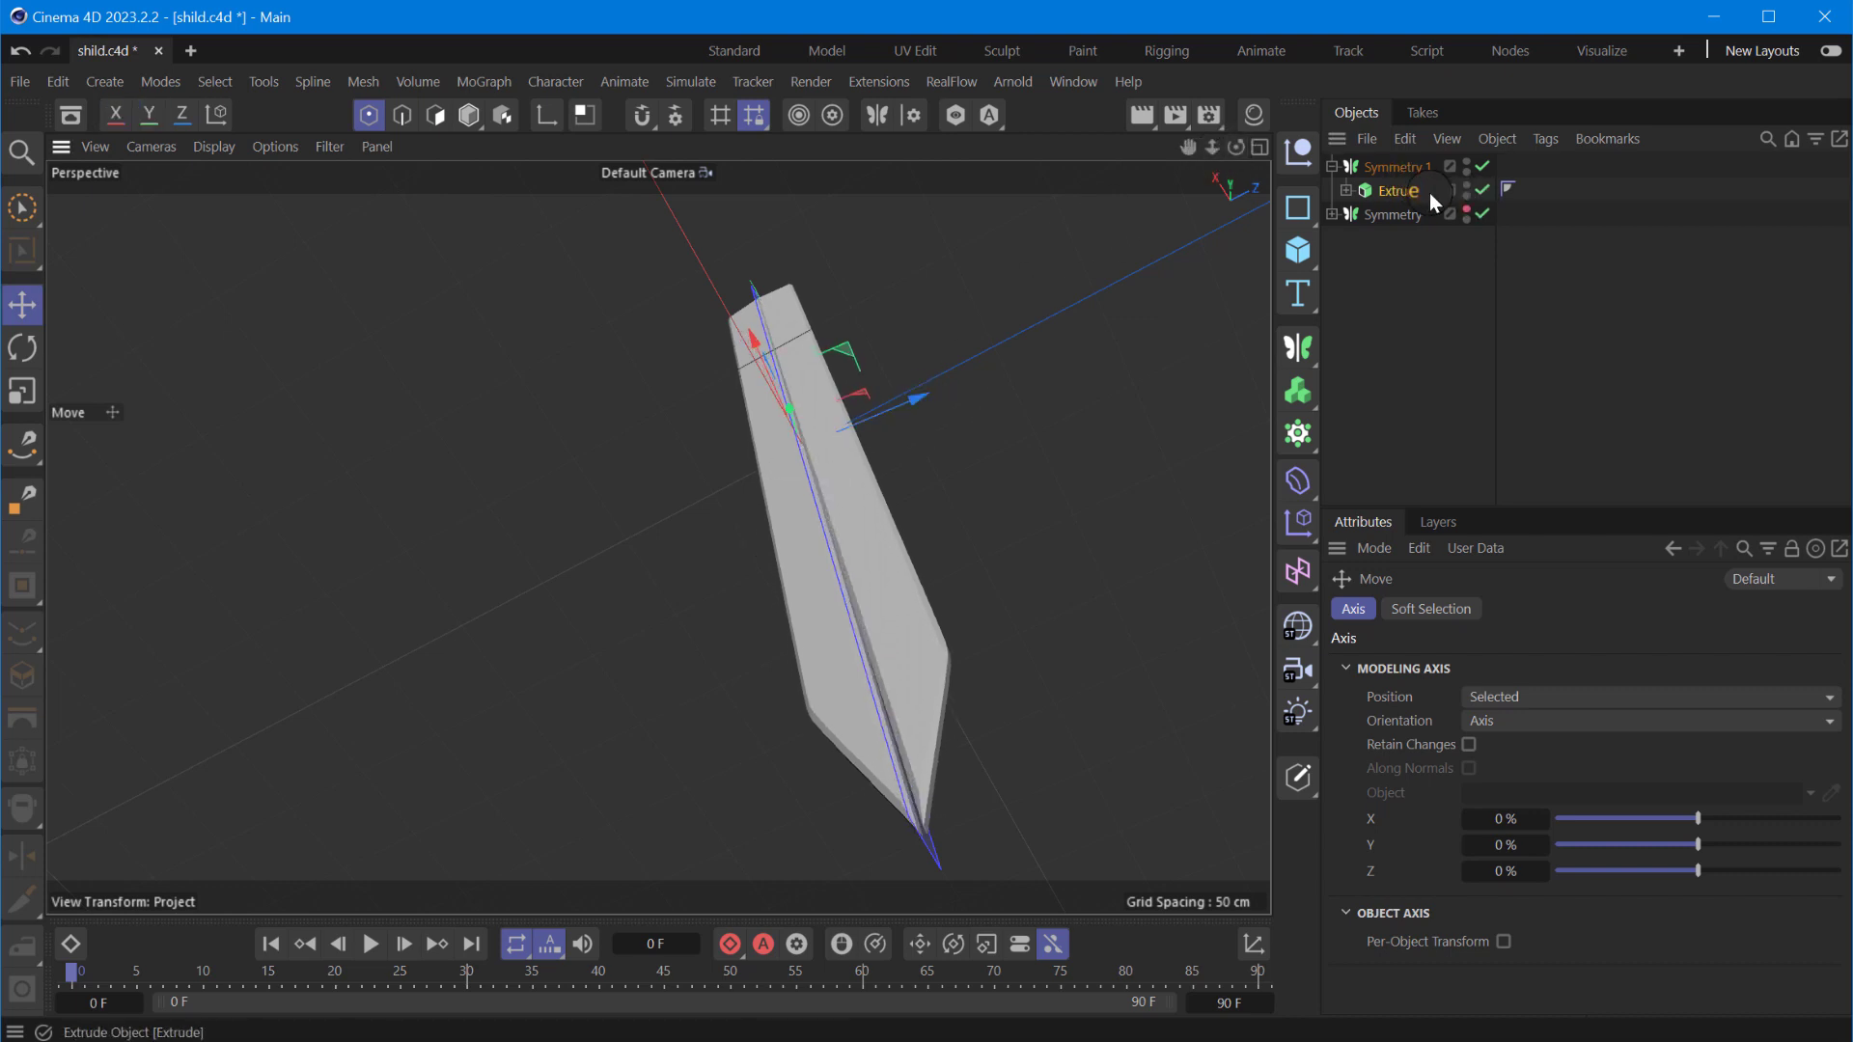
# - In the Right view, box-select points on the blade's Rectangle spline and scale them to about 5%
pyautogui.click(1397, 214)
pyautogui.moveTo(1242, 152); pyautogui.dragTo(1260, 148)
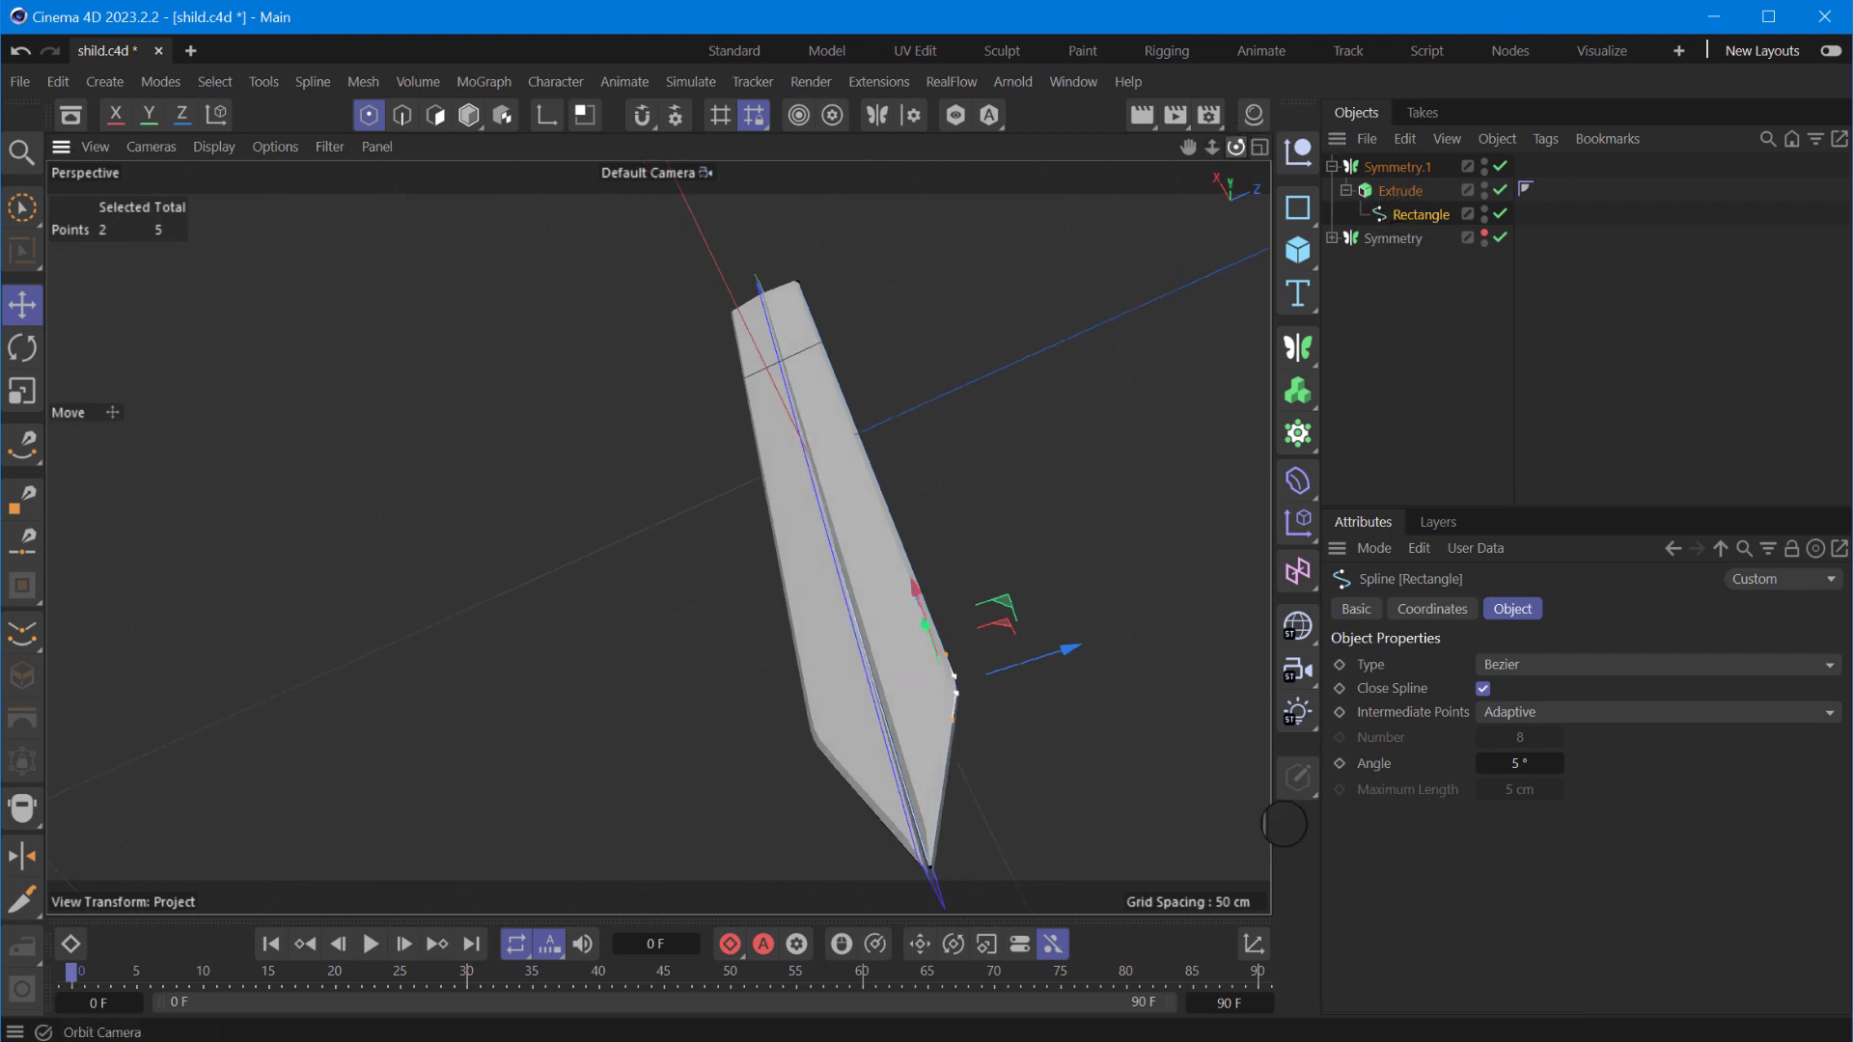
pyautogui.click(1260, 147)
pyautogui.click(646, 539)
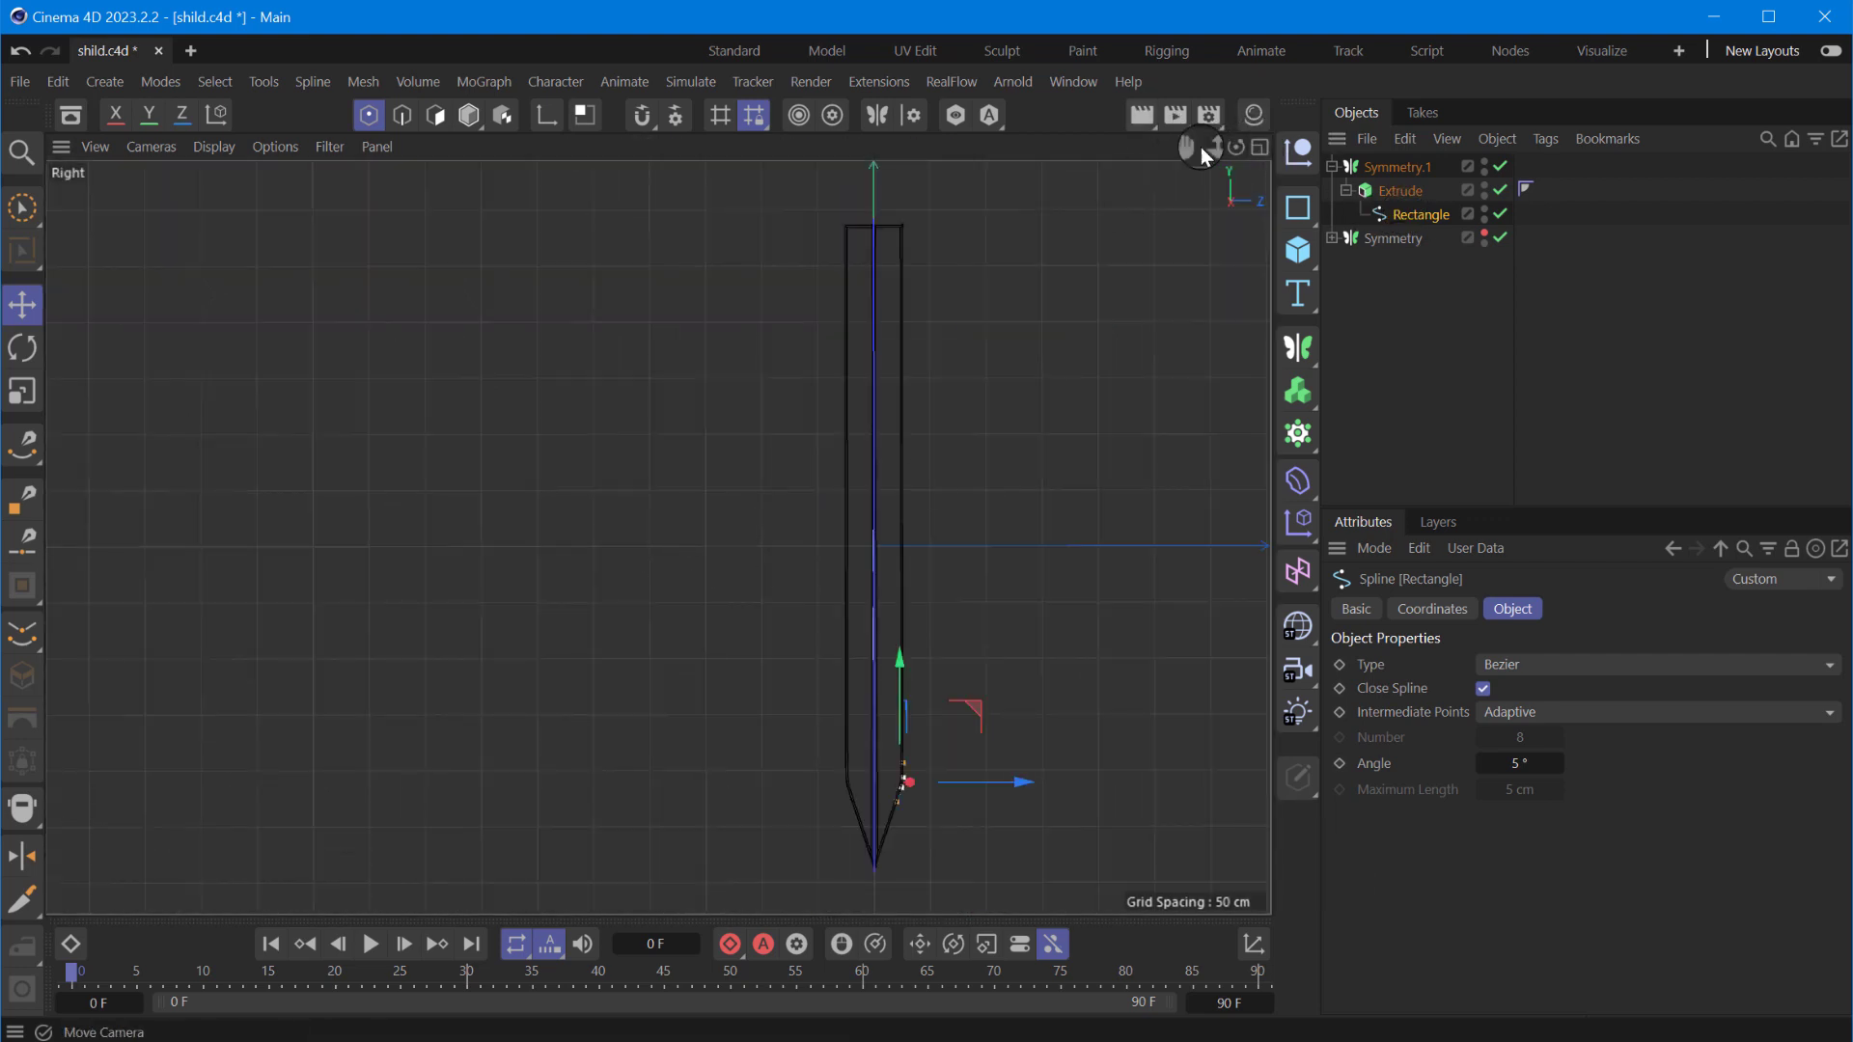
pyautogui.moveTo(22, 207); pyautogui.dragTo(126, 293)
pyautogui.moveTo(780, 249); pyautogui.dragTo(851, 917)
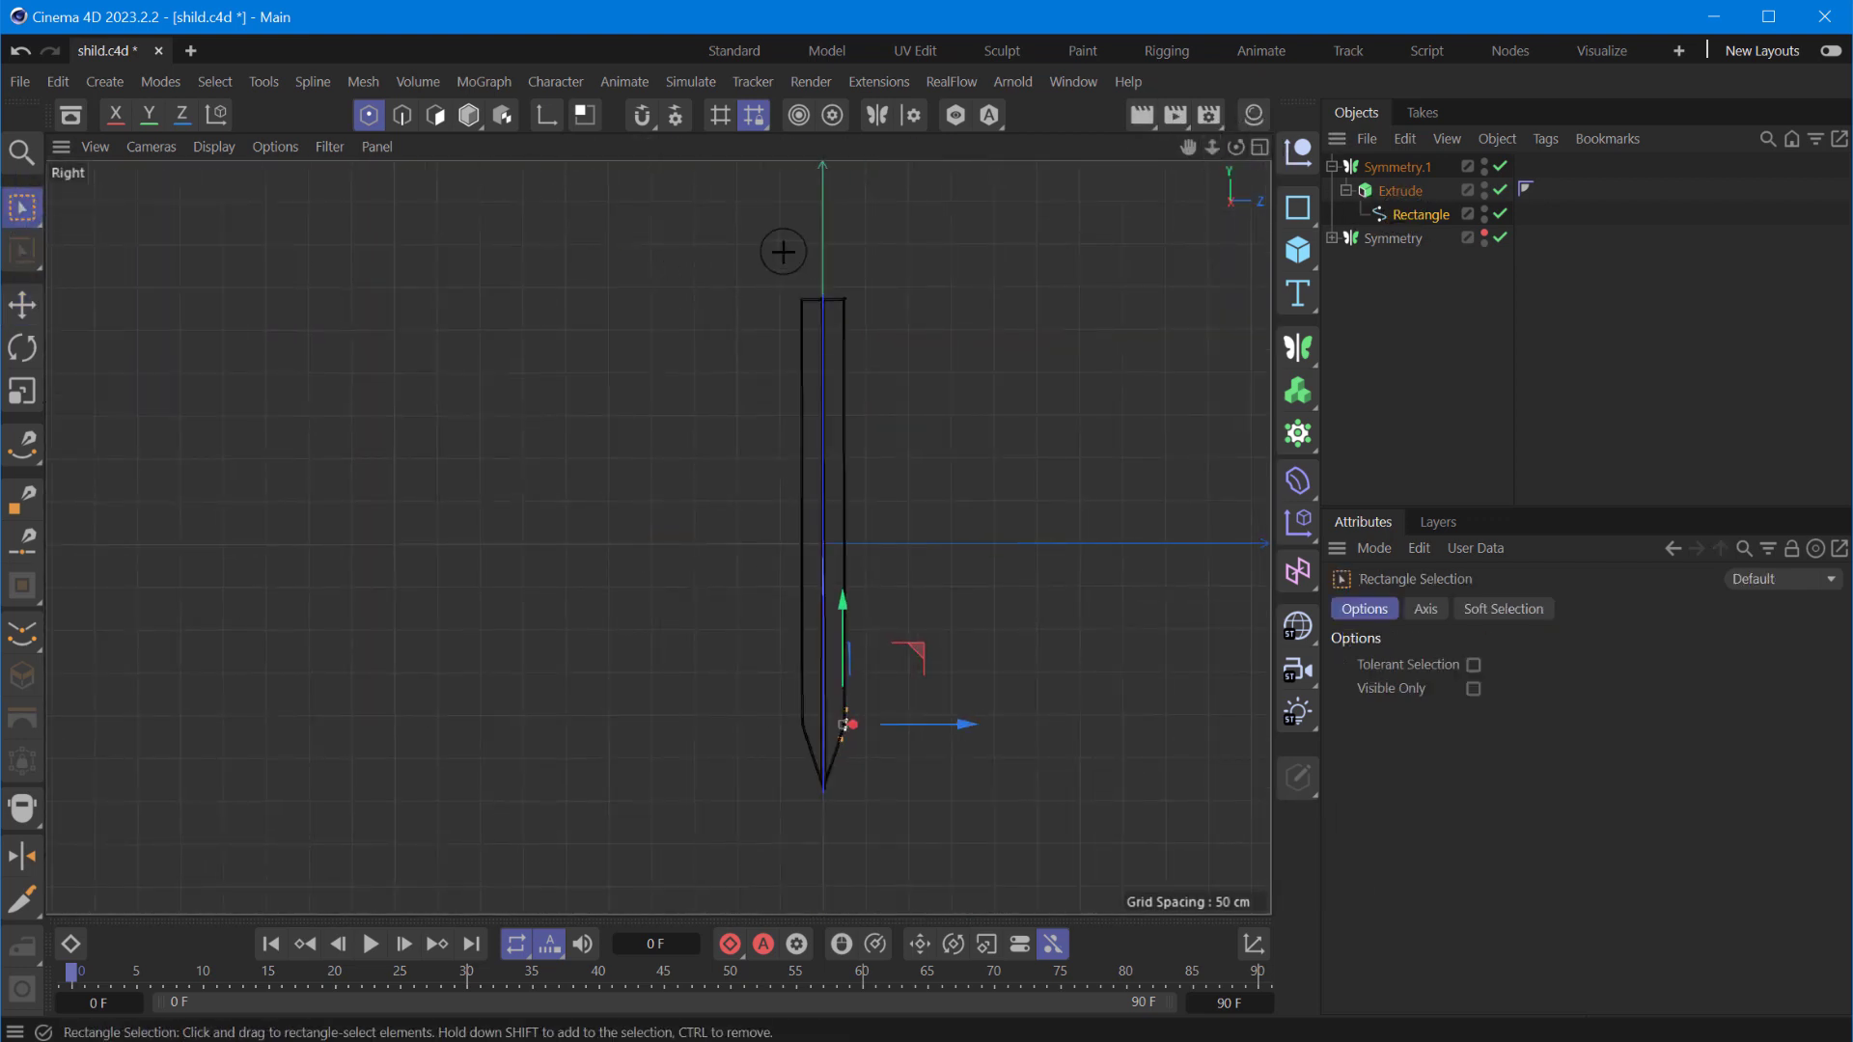
pyautogui.click(21, 391)
pyautogui.moveTo(1000, 535); pyautogui.dragTo(888, 537)
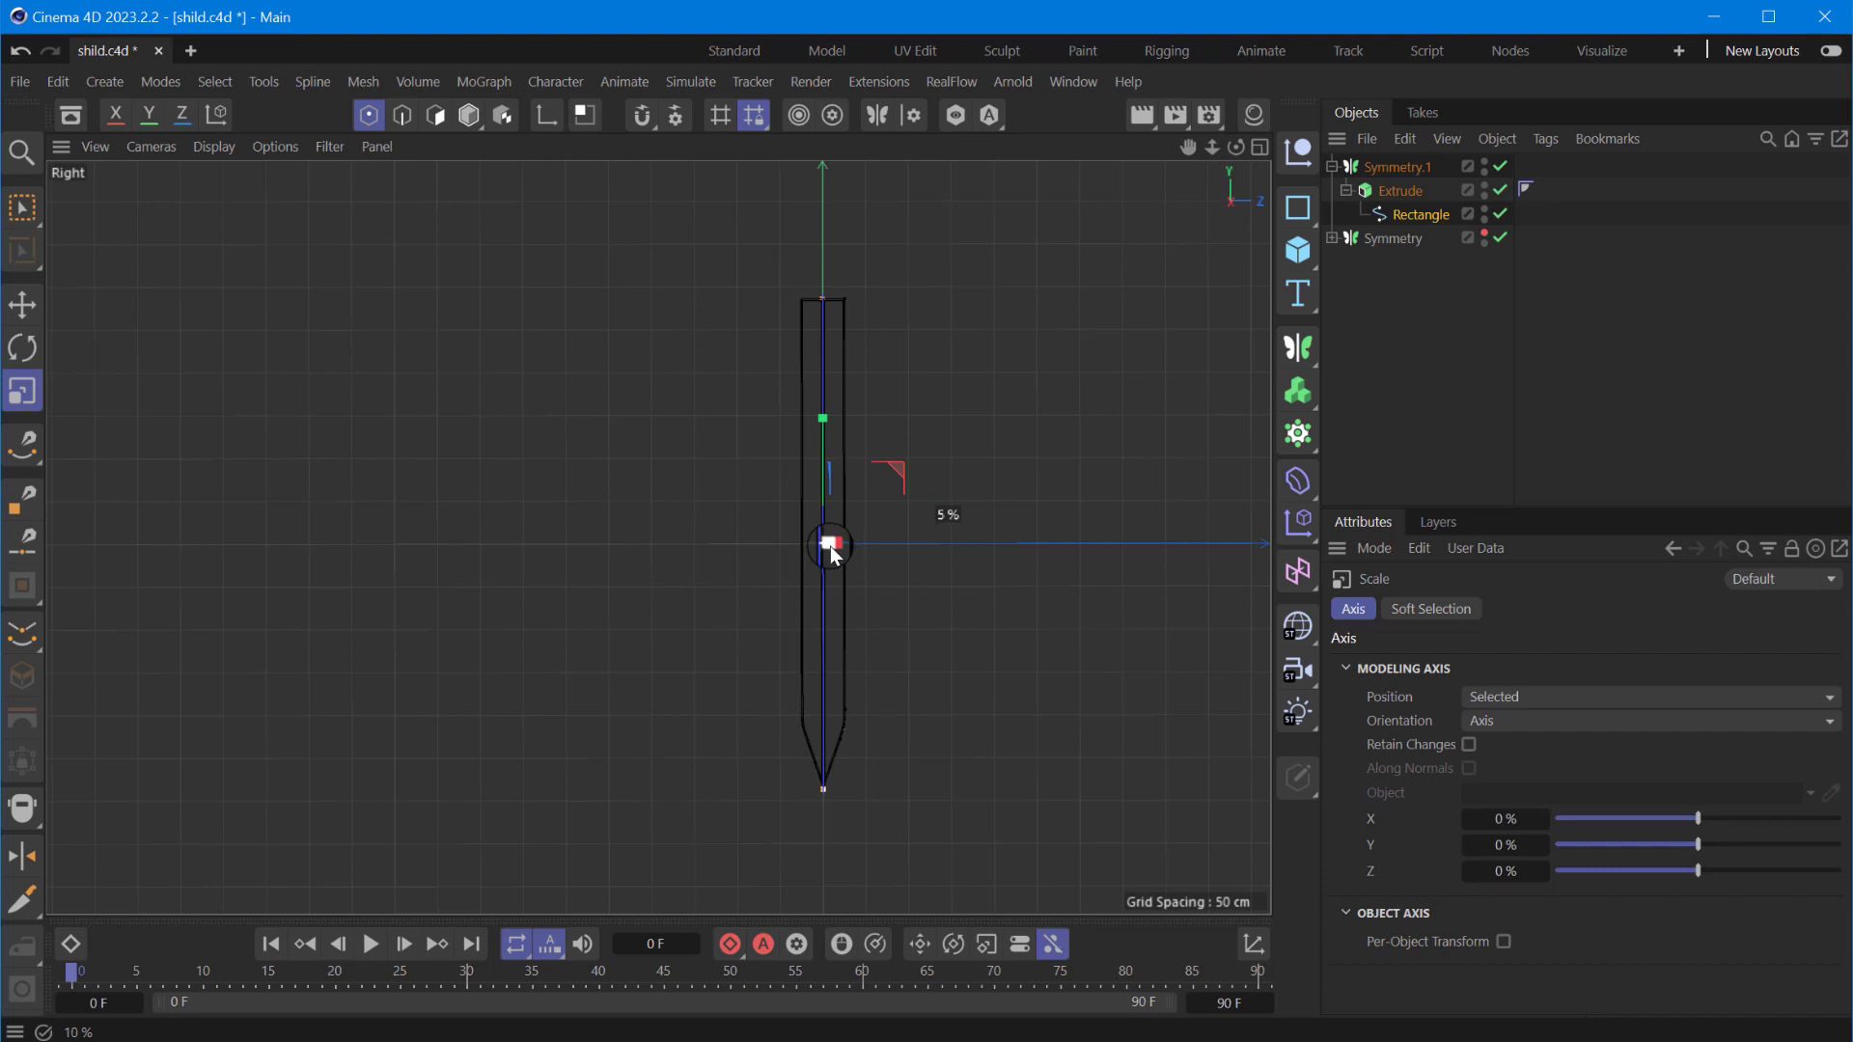
pyautogui.moveTo(830, 546); pyautogui.dragTo(824, 548)
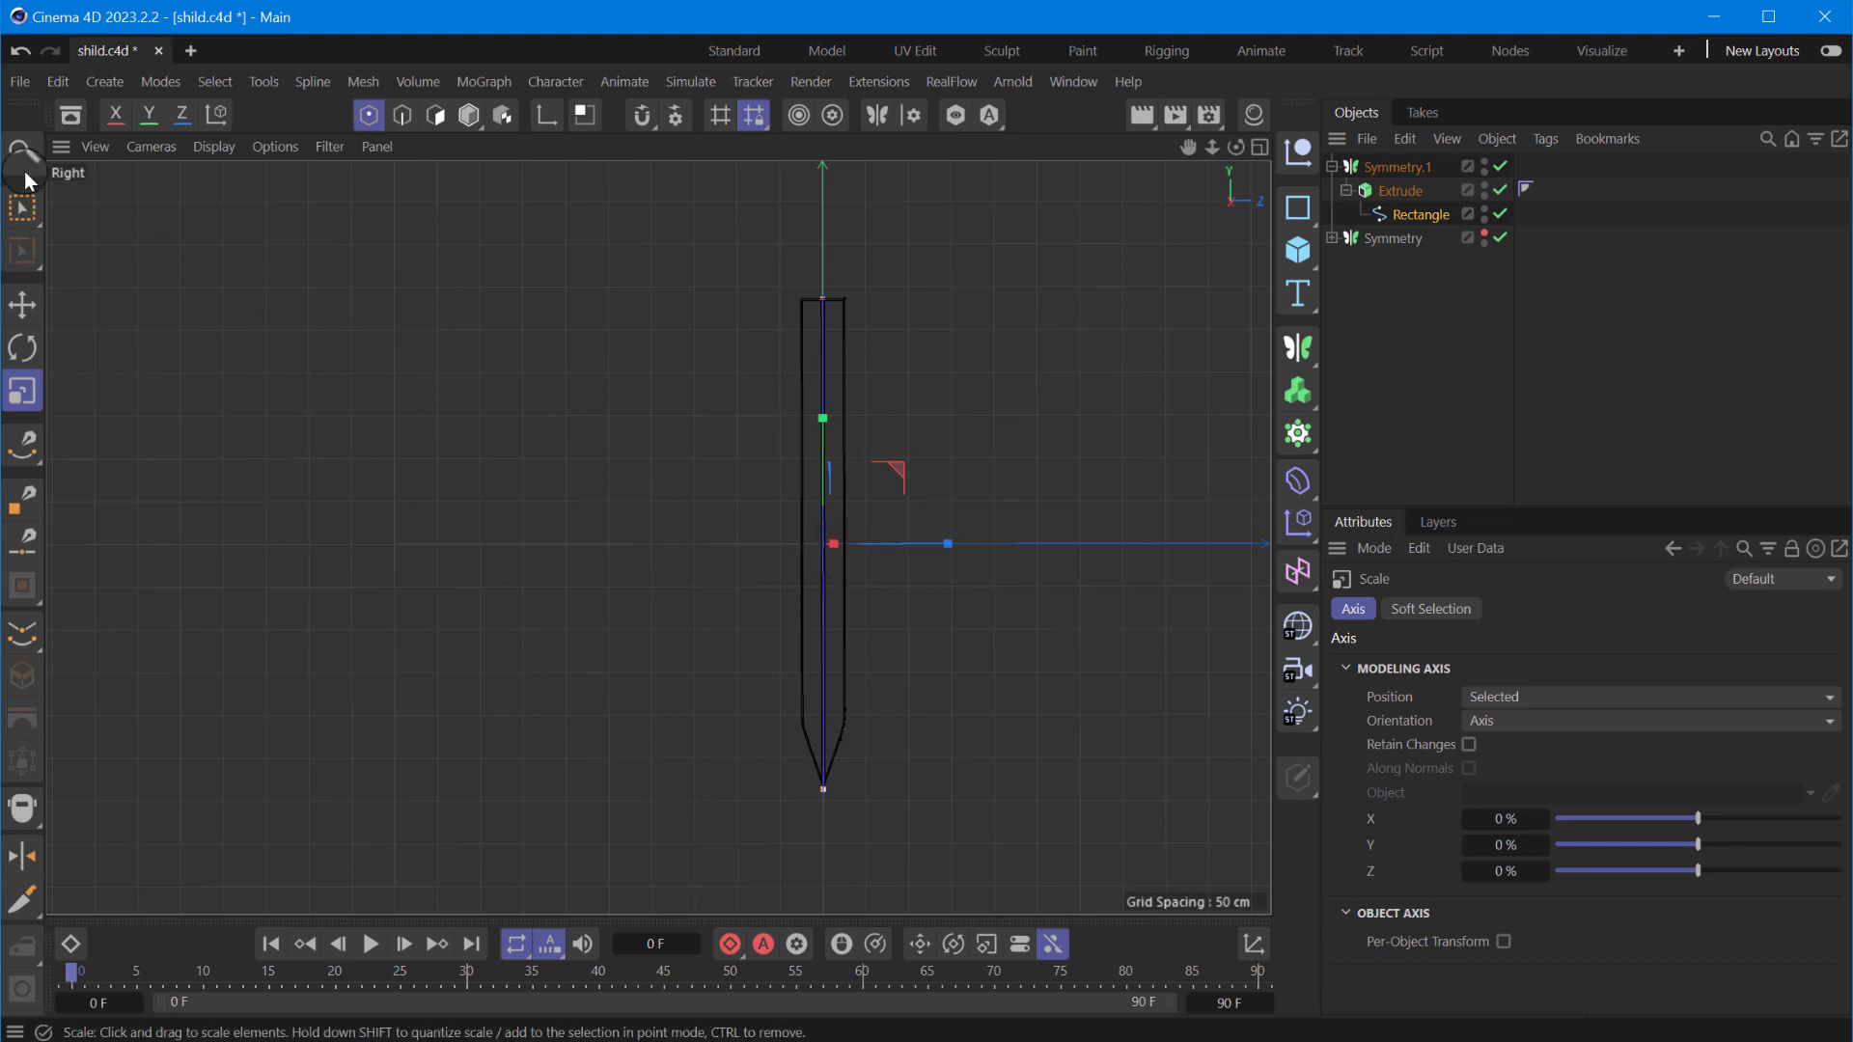
# - Back in perspective, frame the blade's Extrude and nudge it slightly along Z
pyautogui.click(1348, 190)
pyautogui.click(1260, 147)
pyautogui.click(645, 147)
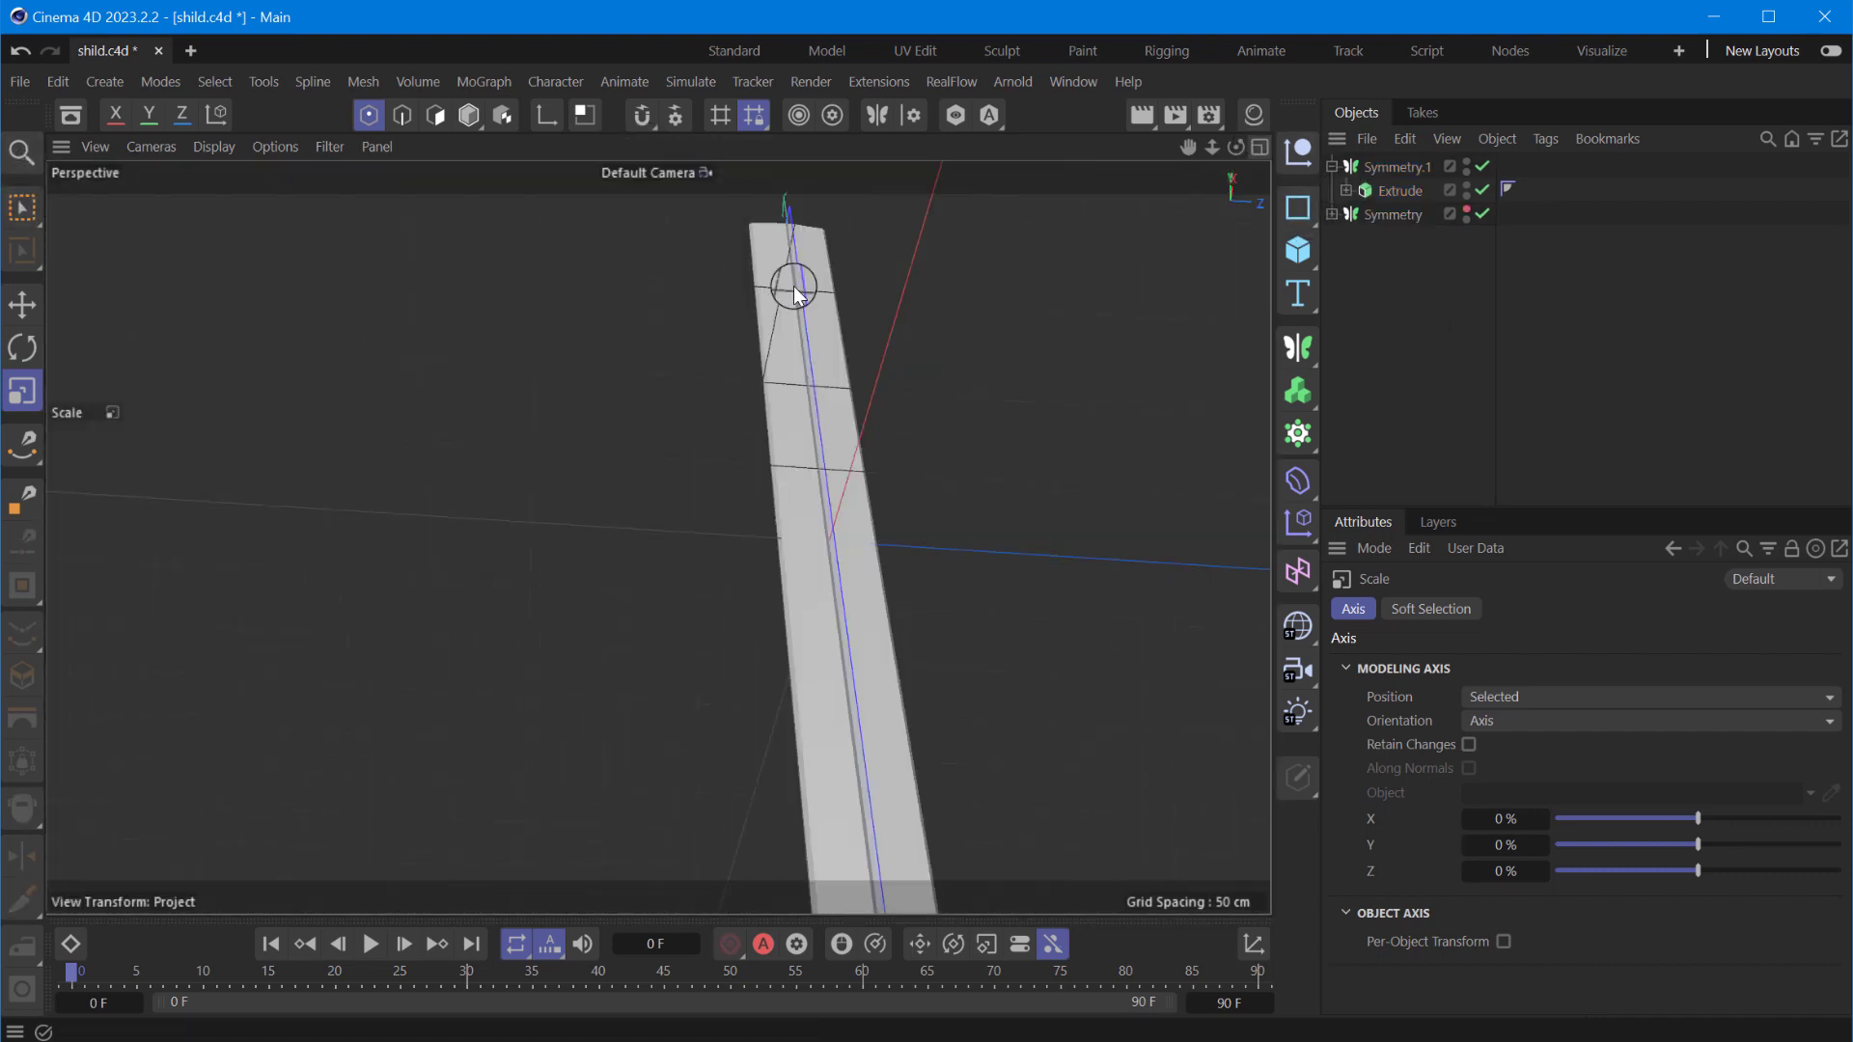
pyautogui.scroll(-5, 795, 295)
pyautogui.moveTo(1236, 146)
pyautogui.mouseDown()
pyautogui.moveTo(1125, 772)
pyautogui.moveTo(1432, 972)
pyautogui.moveTo(990, 574)
pyautogui.mouseUp()
pyautogui.scroll(6, 796, 803)
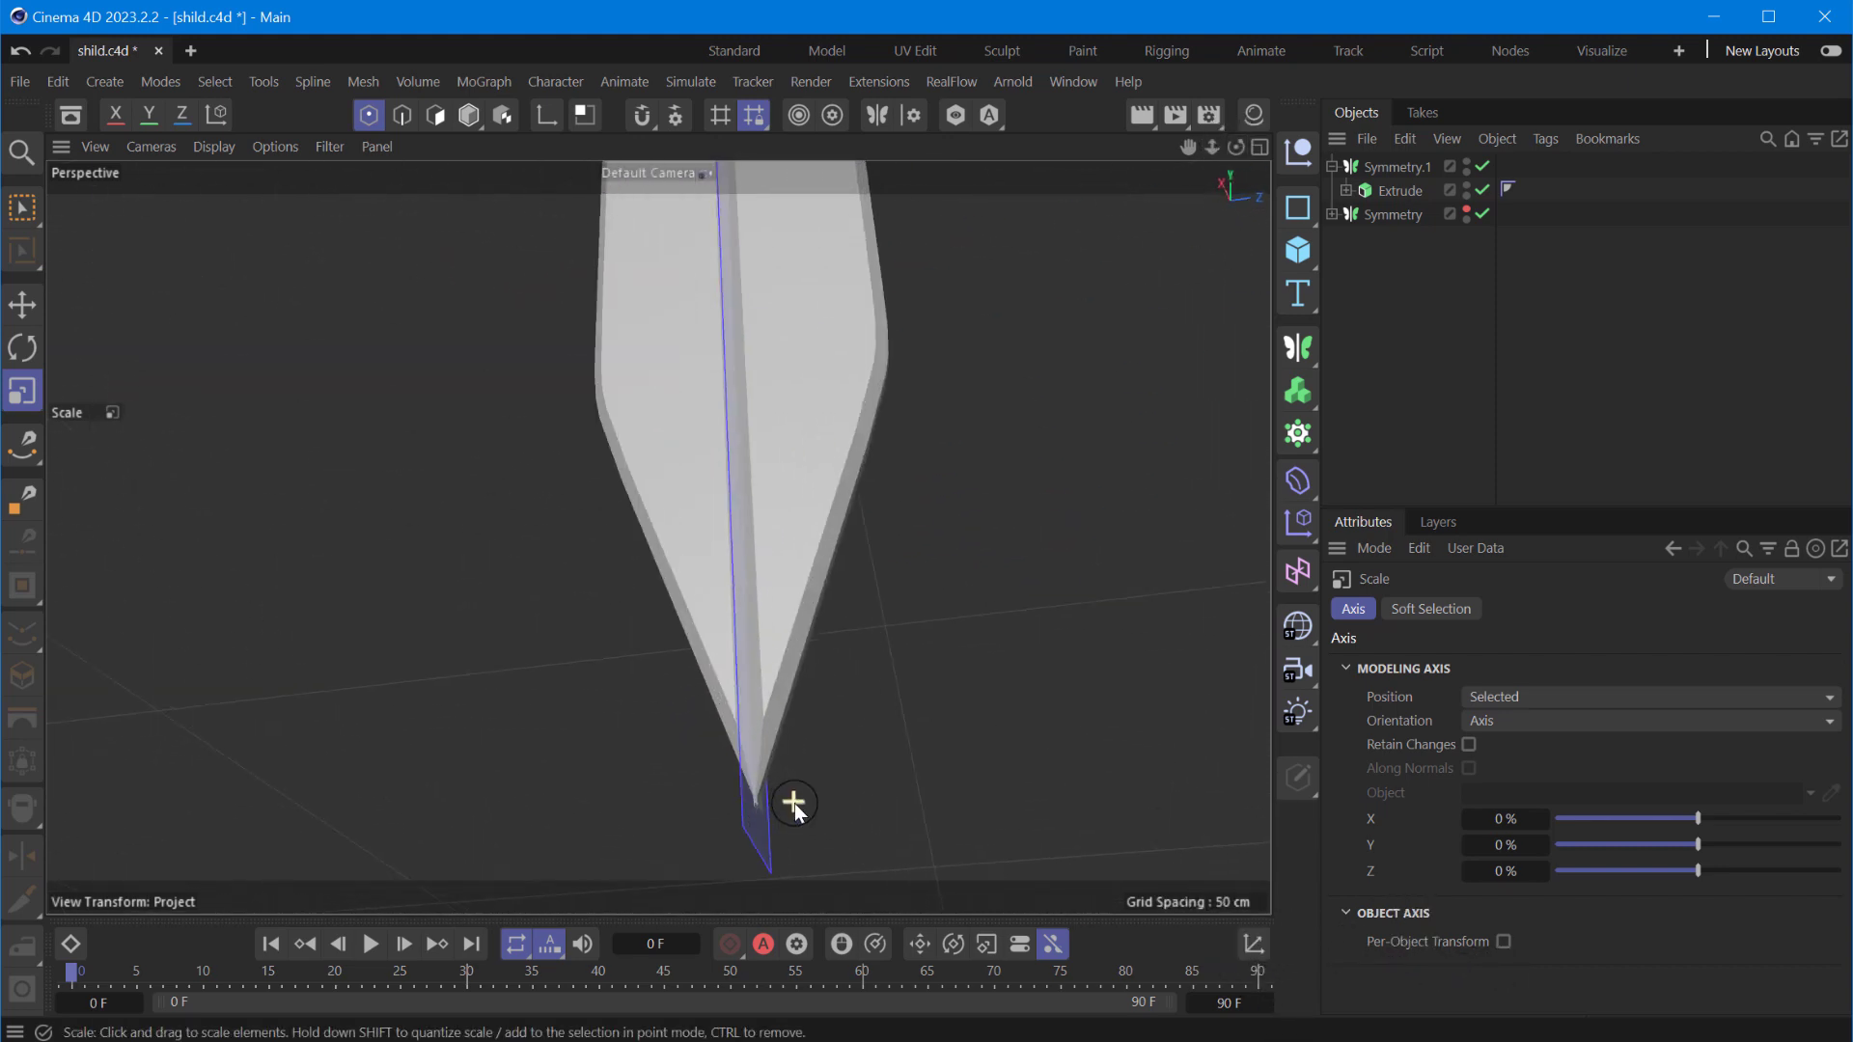
pyautogui.click(1400, 192)
pyautogui.press('o')
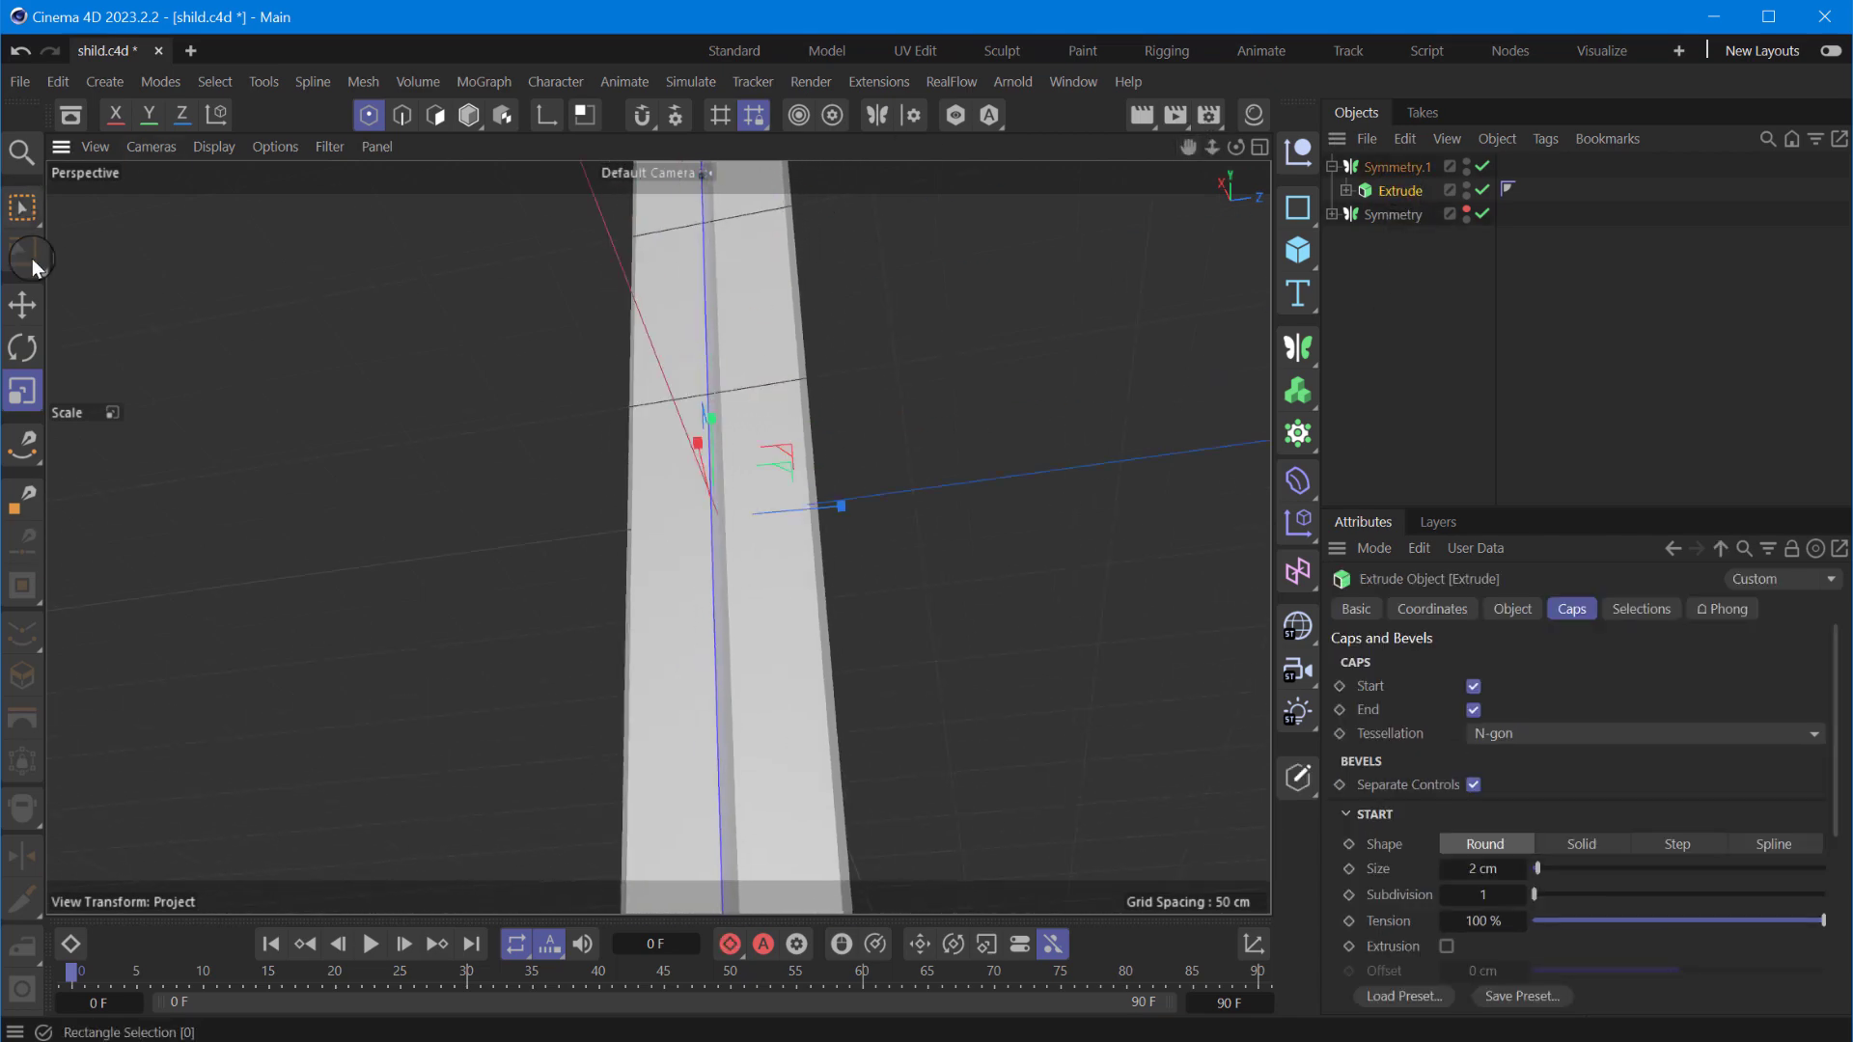
pyautogui.click(22, 304)
pyautogui.moveTo(832, 506); pyautogui.dragTo(835, 509)
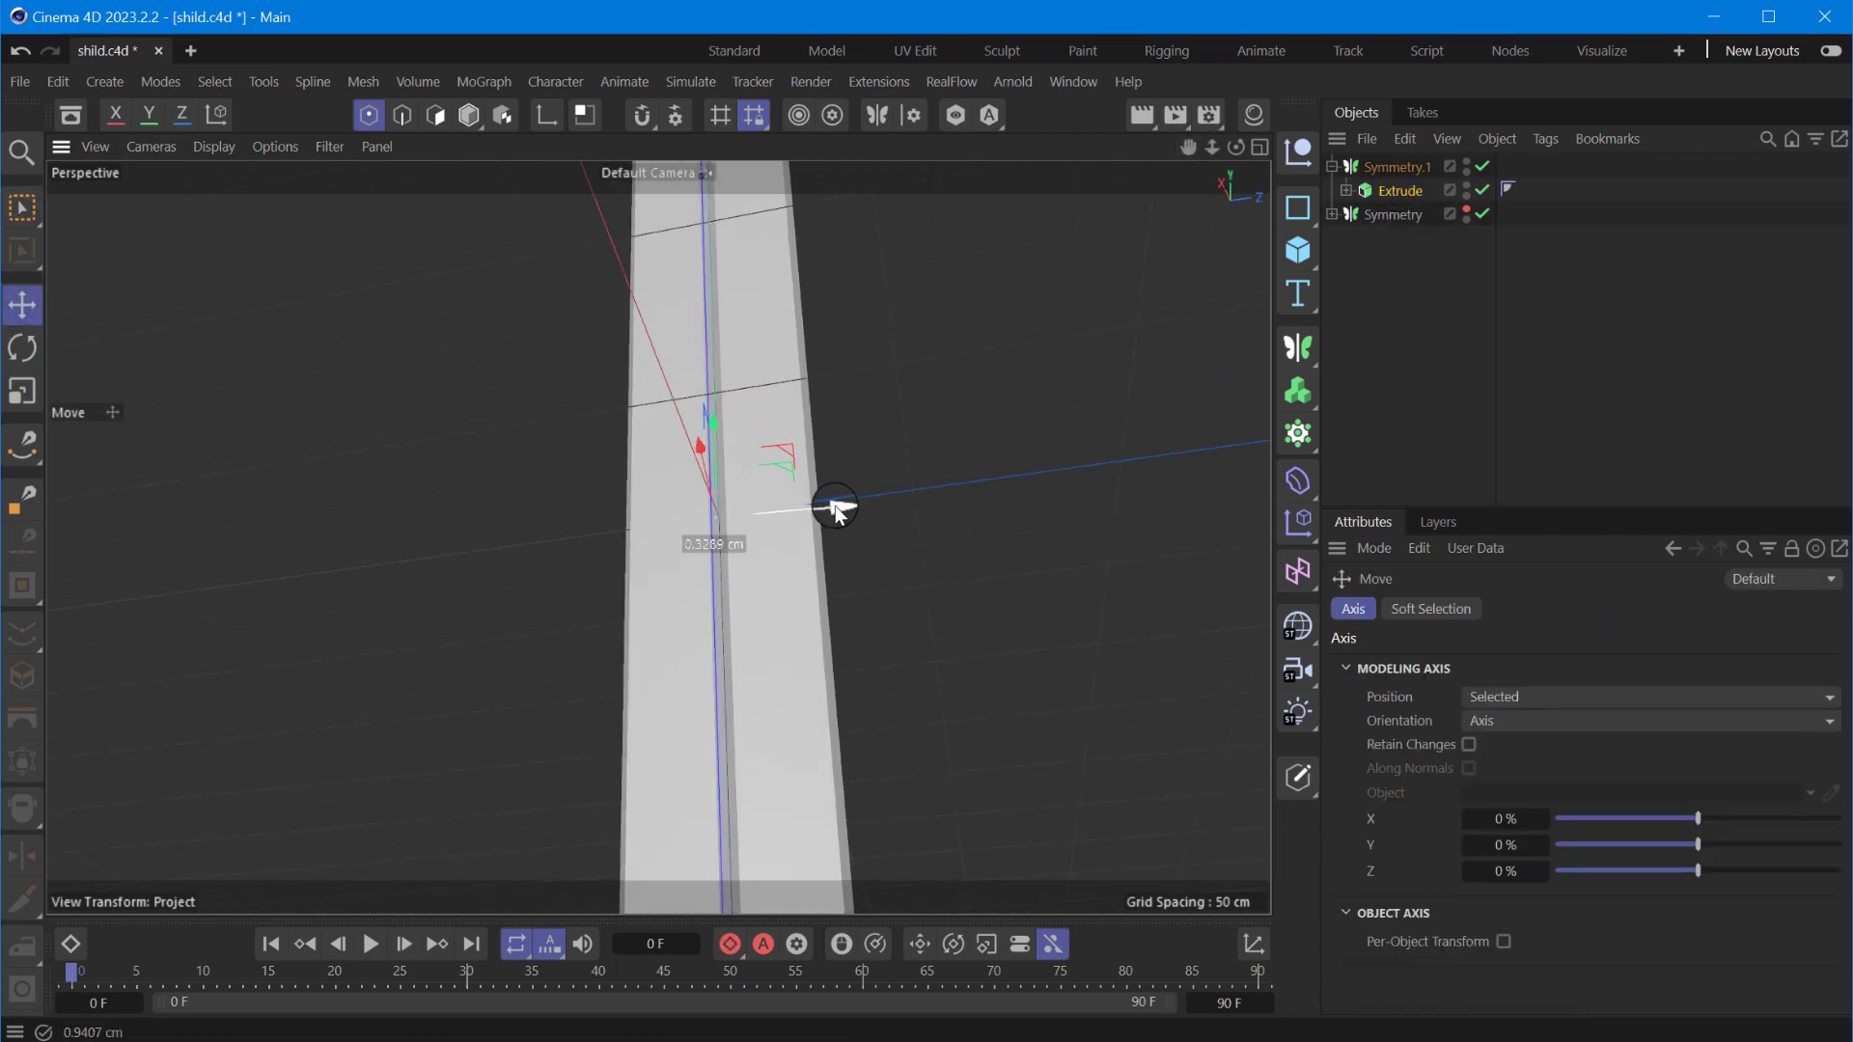
pyautogui.moveTo(1212, 147); pyautogui.dragTo(1334, 162)
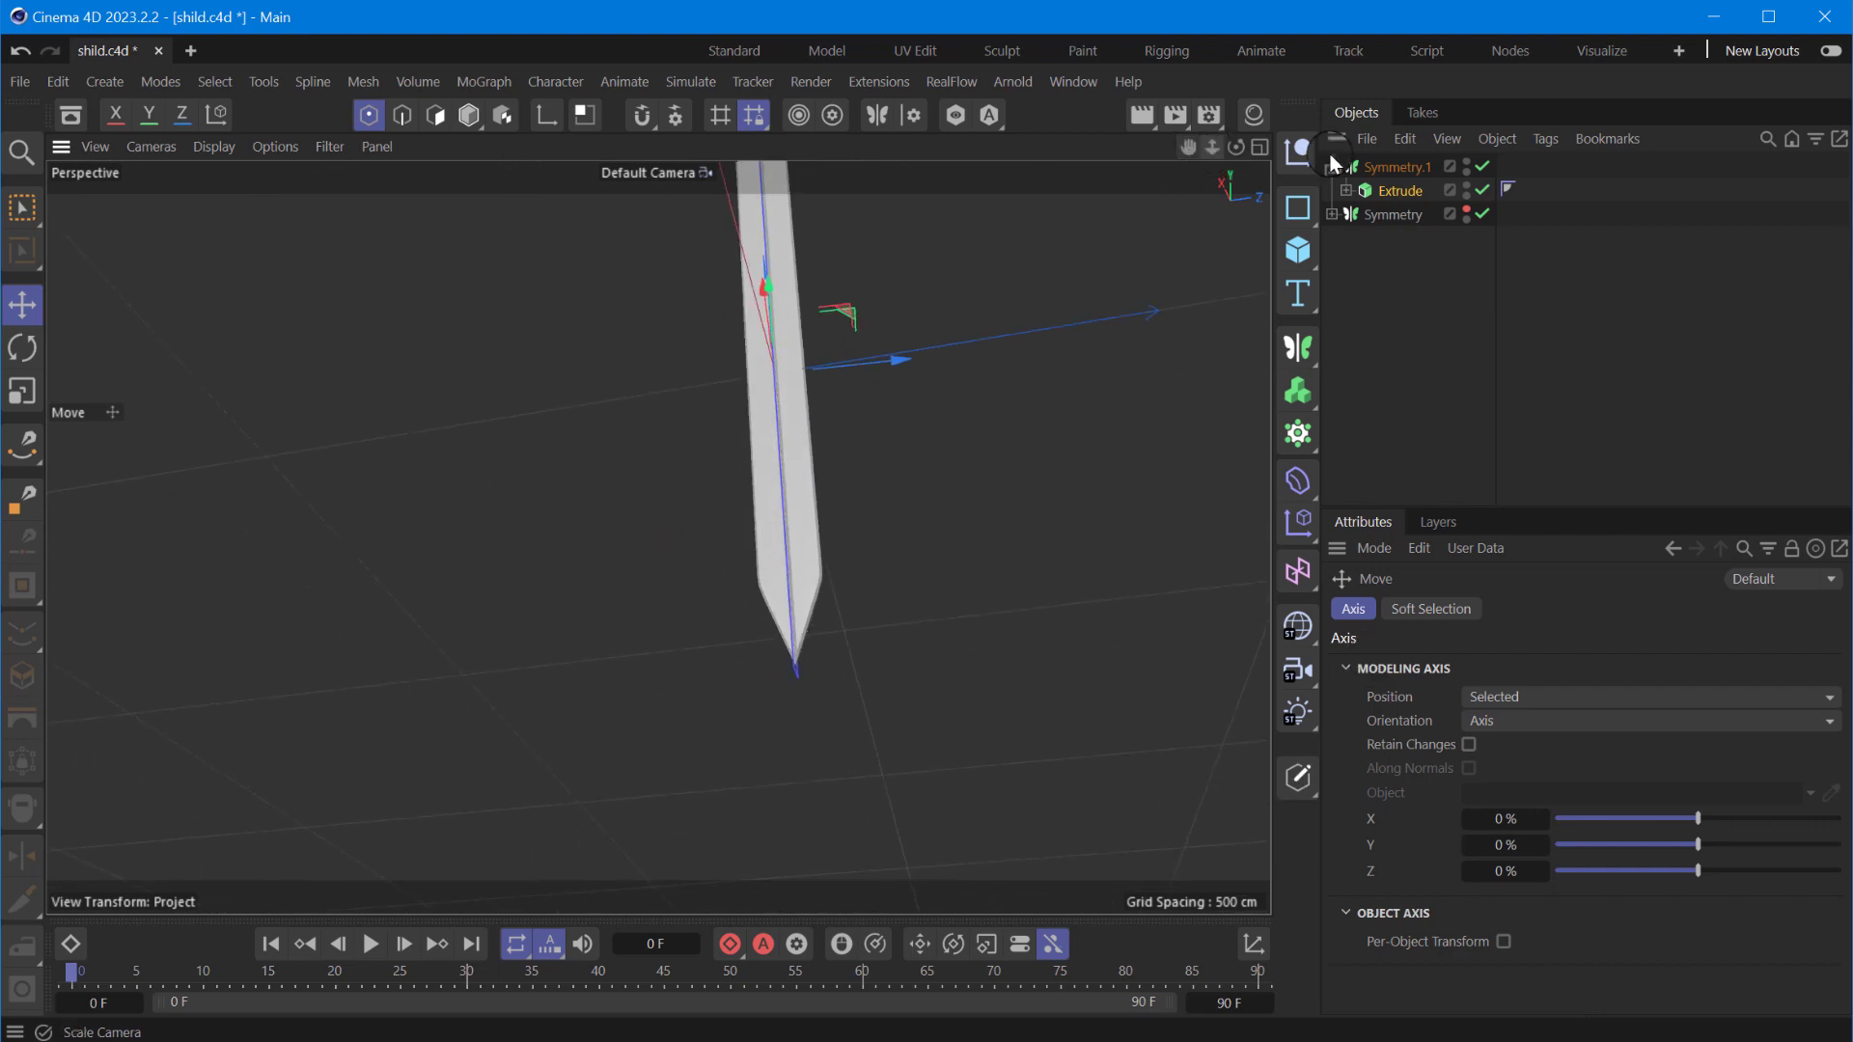
pyautogui.moveTo(1188, 147); pyautogui.dragTo(1219, 270)
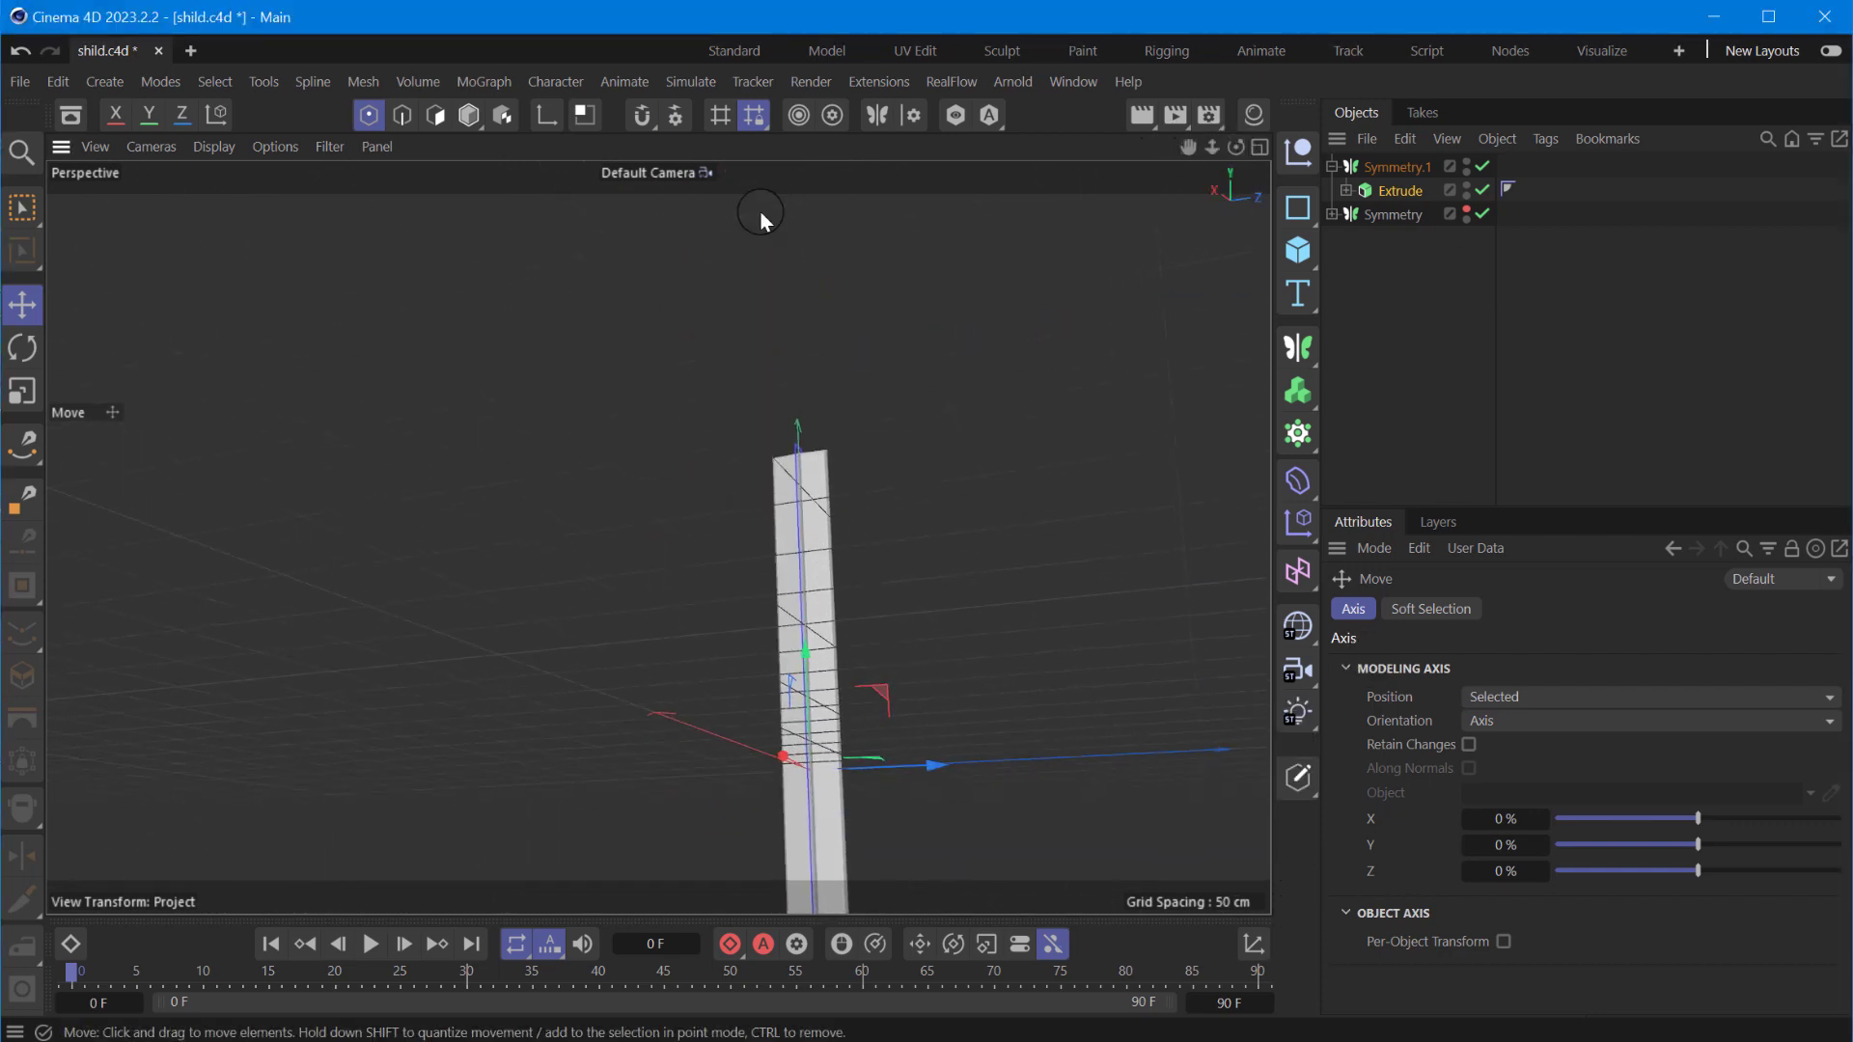
pyautogui.press('F5')
# - Add a Cylinder in the maximized Right view and raise it above the blade
pyautogui.click(637, 539)
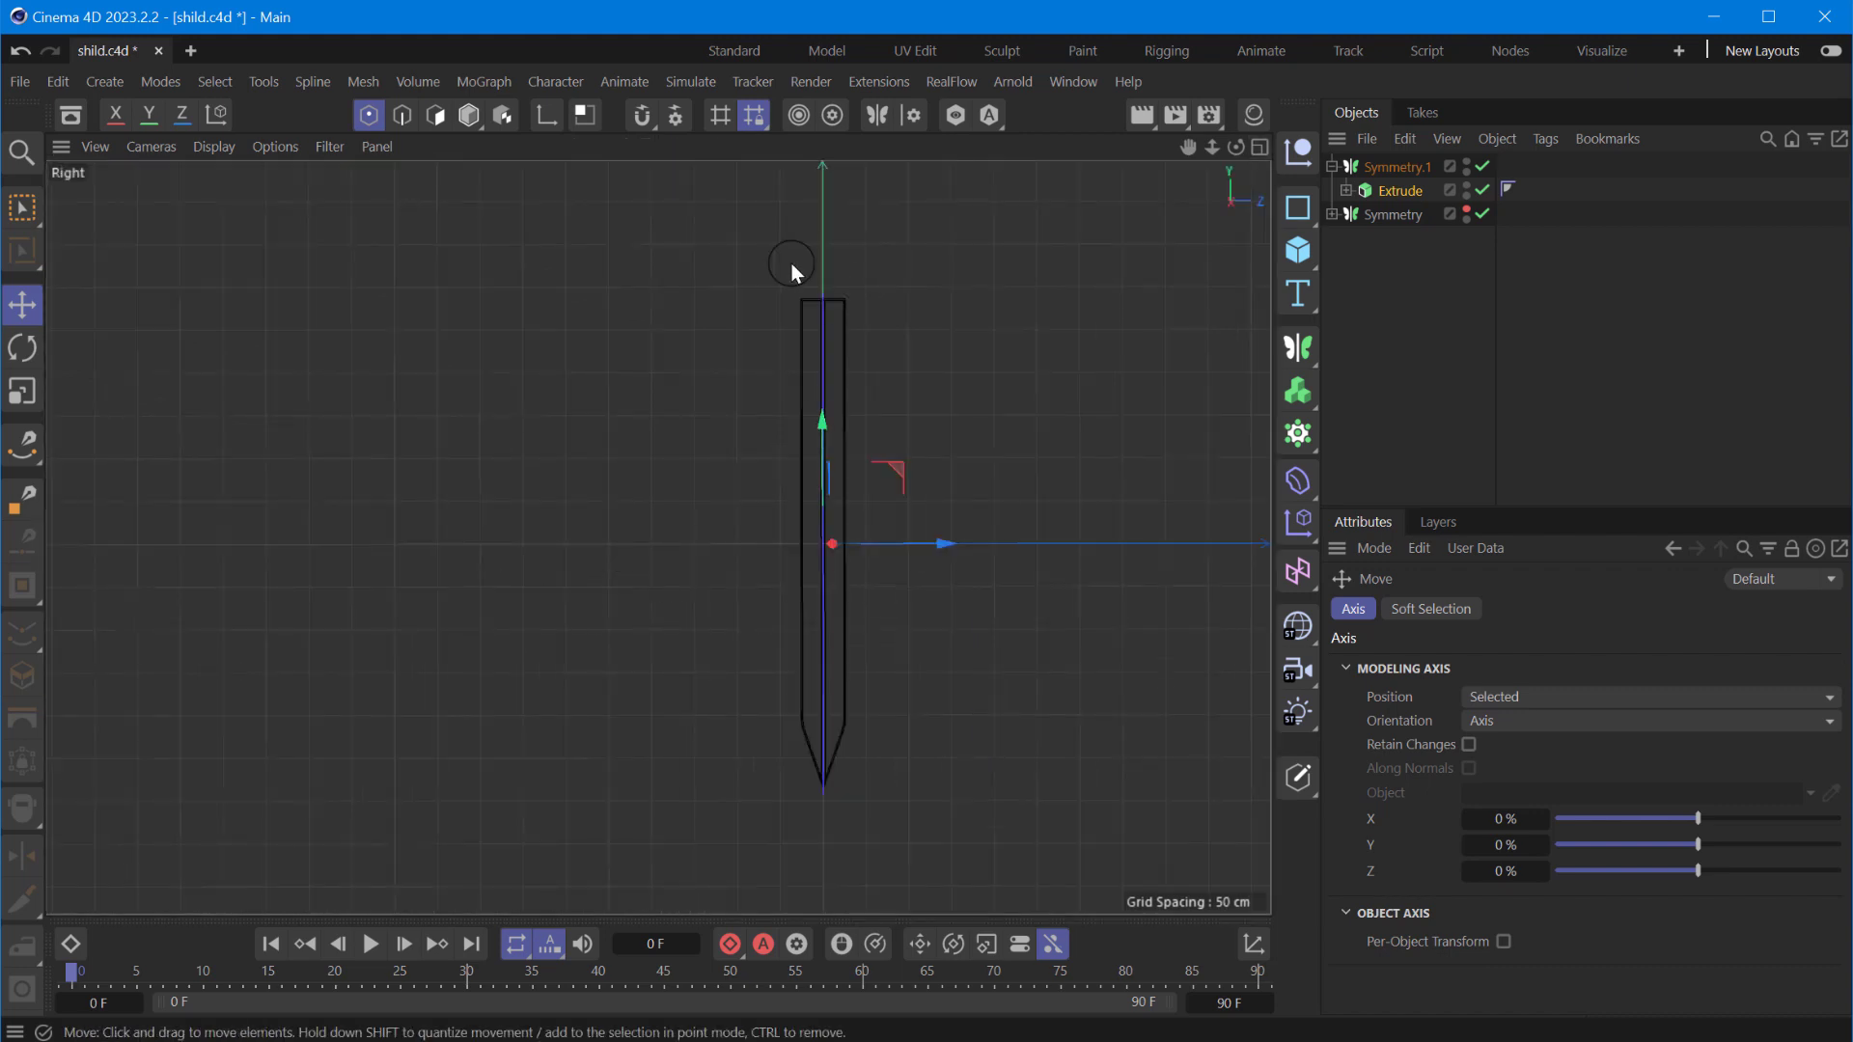
pyautogui.scroll(5, 791, 264)
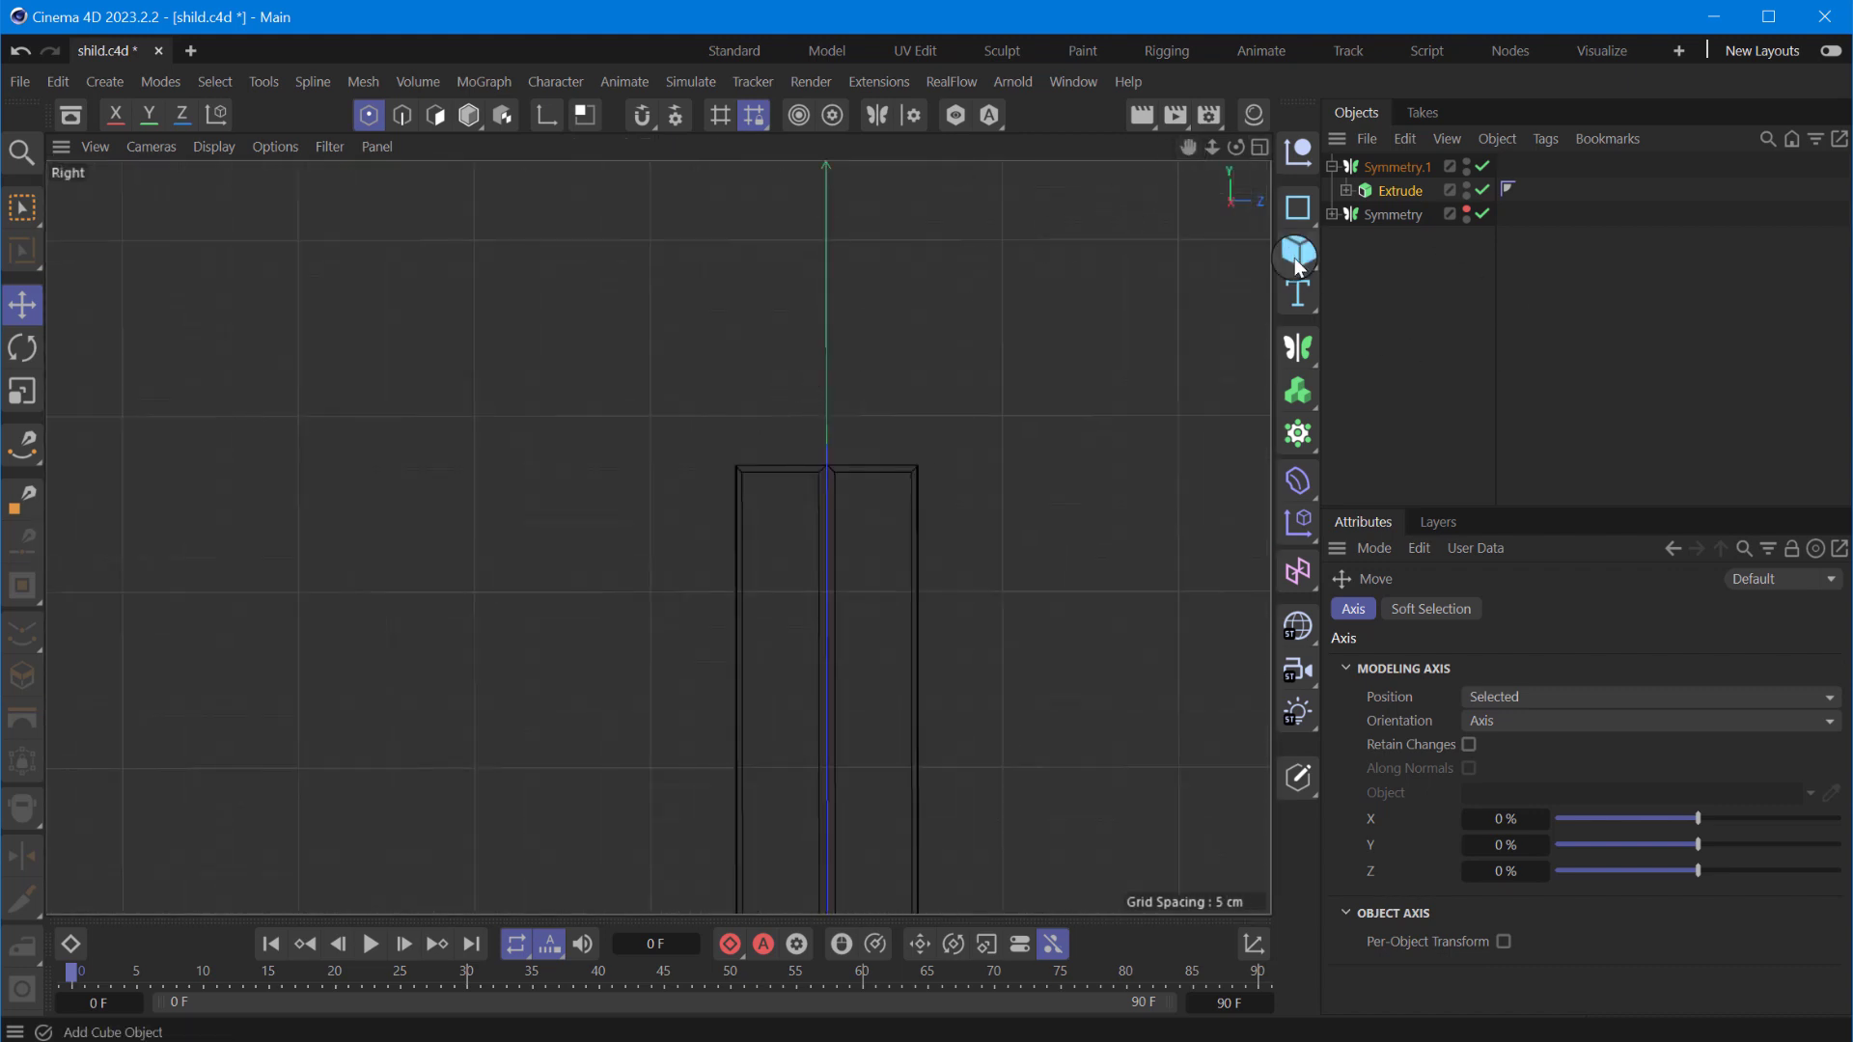
pyautogui.moveTo(1299, 268); pyautogui.dragTo(1418, 274)
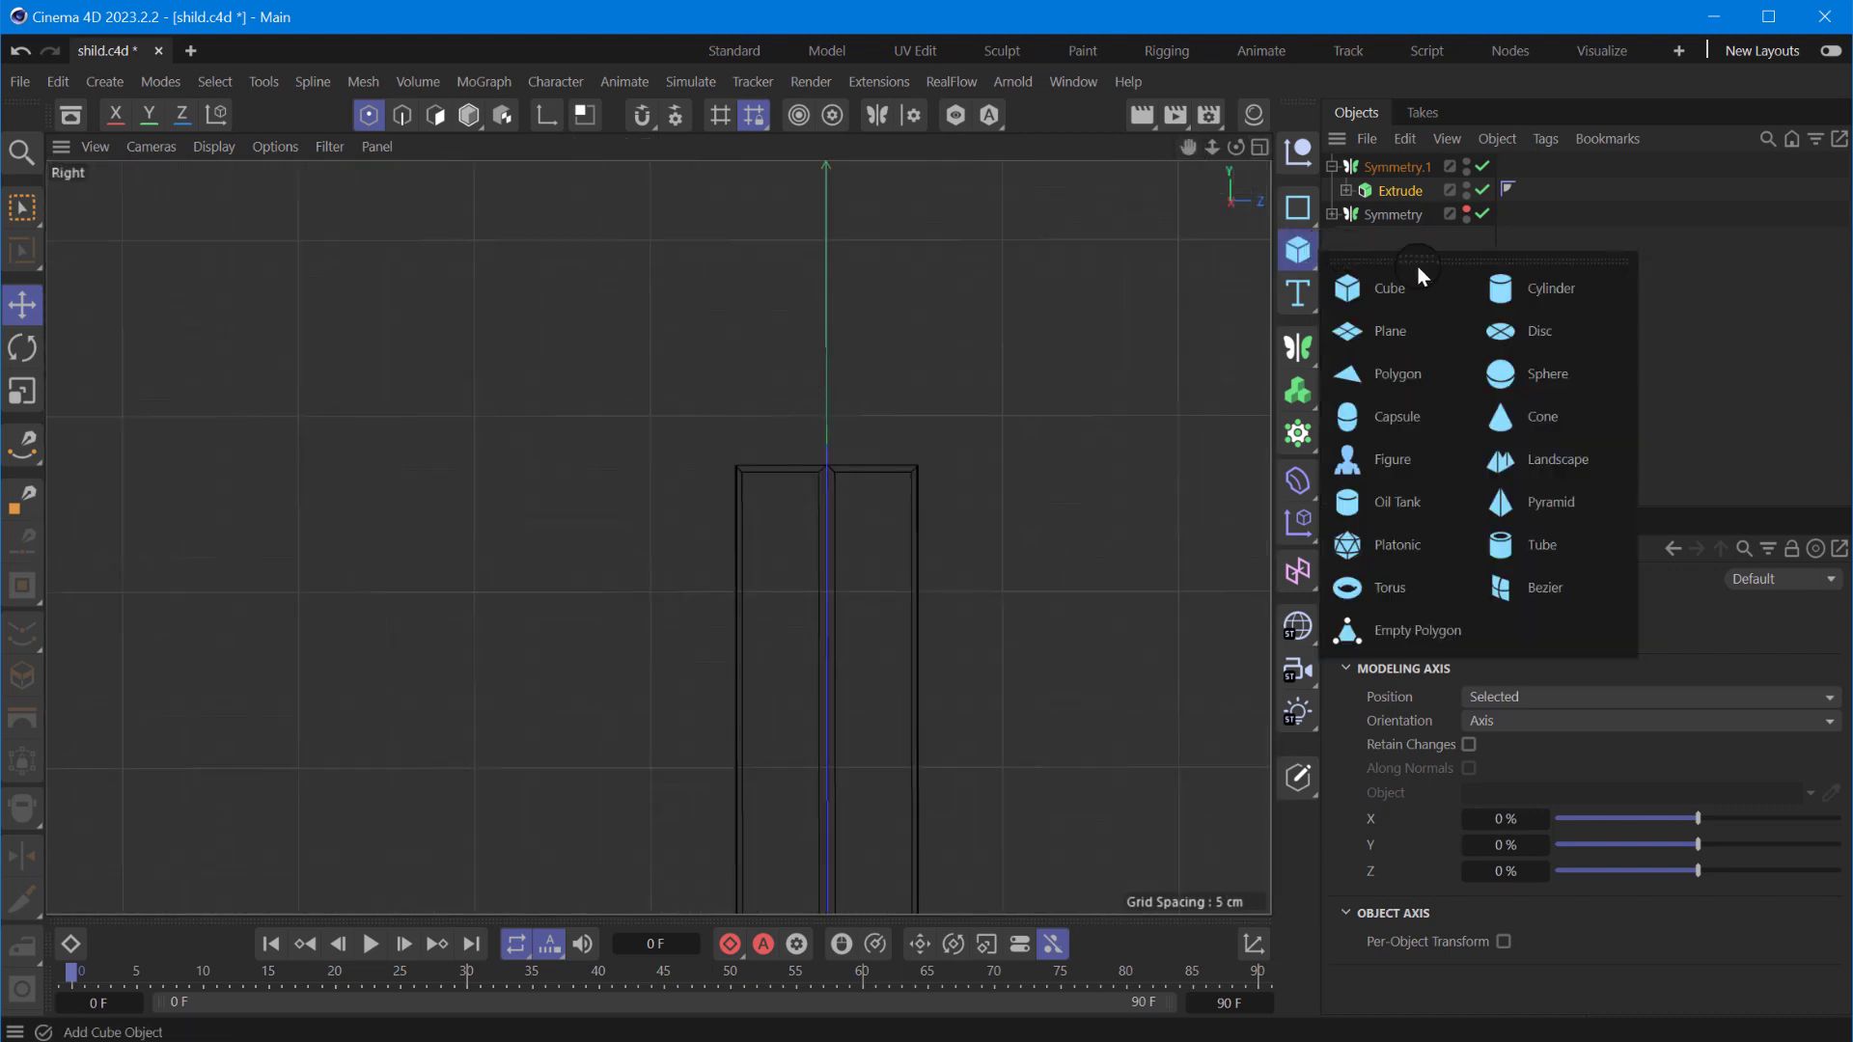
pyautogui.click(1526, 303)
pyautogui.moveTo(1204, 144); pyautogui.dragTo(1197, 189)
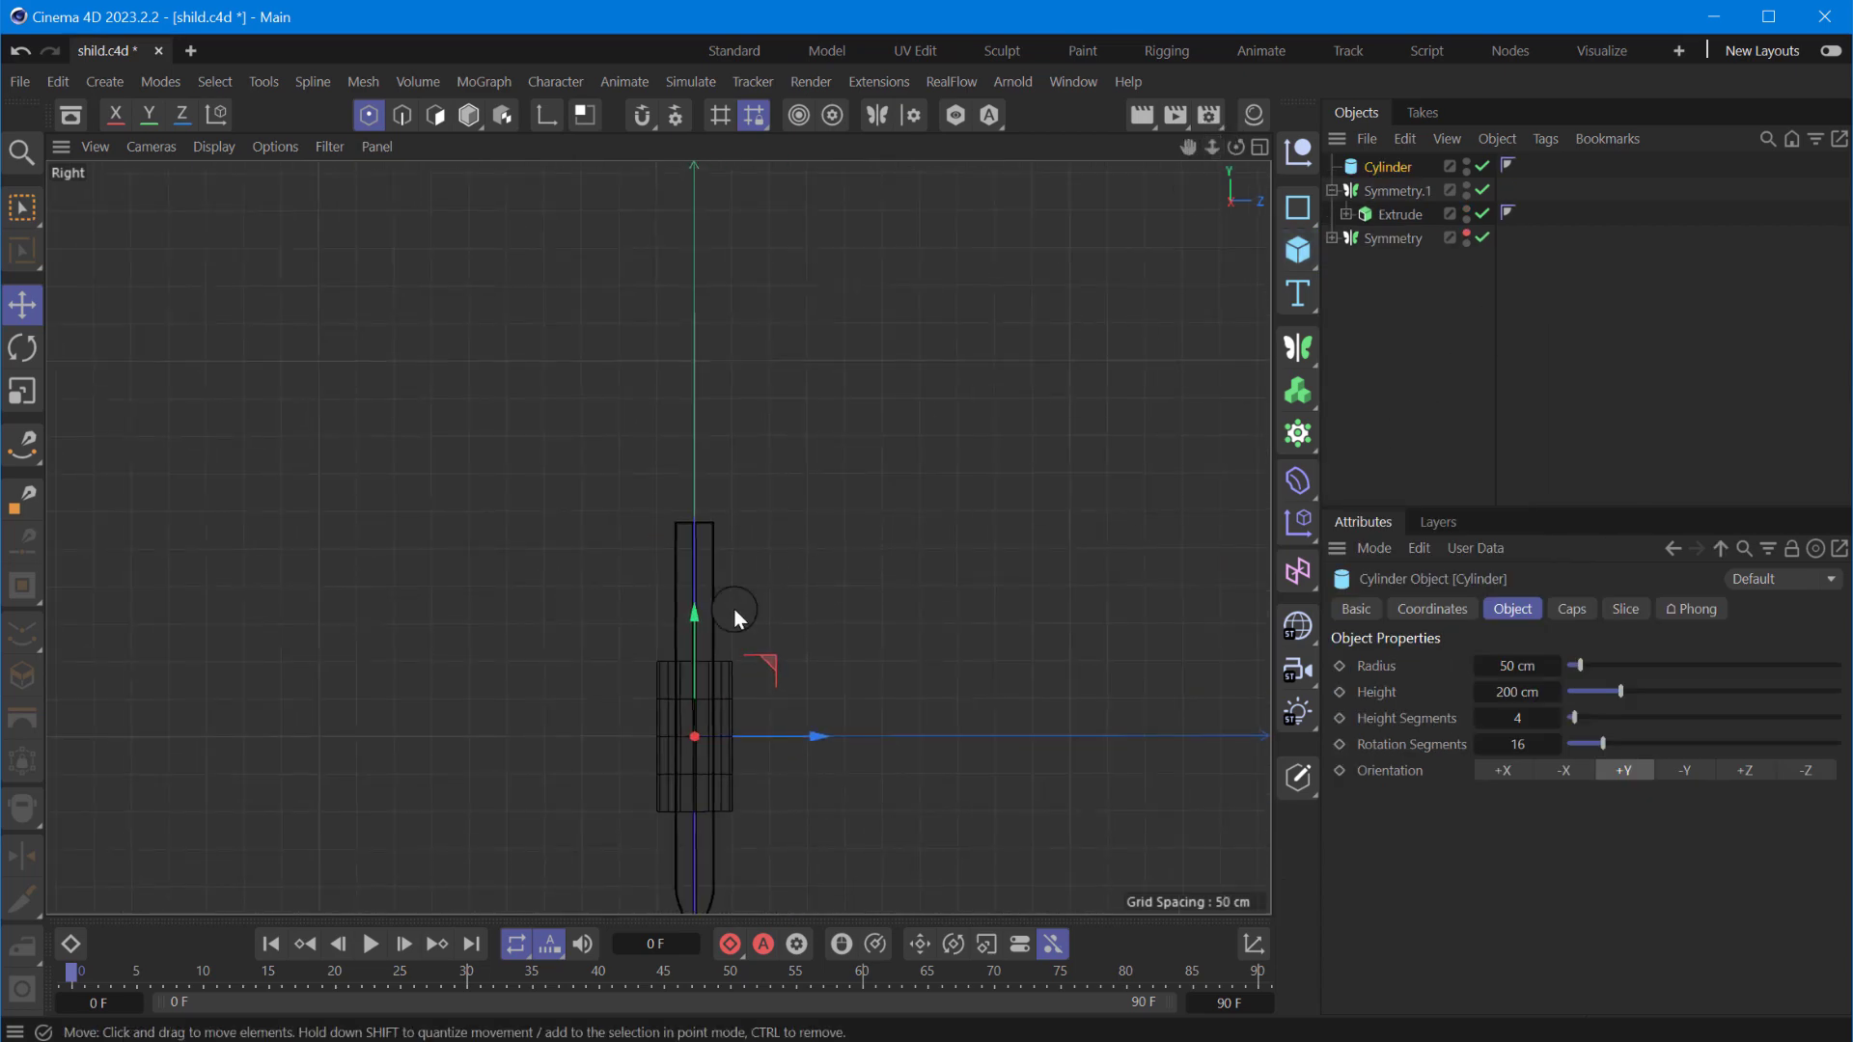
pyautogui.moveTo(733, 608); pyautogui.dragTo(708, 397)
pyautogui.scroll(3, 670, 407)
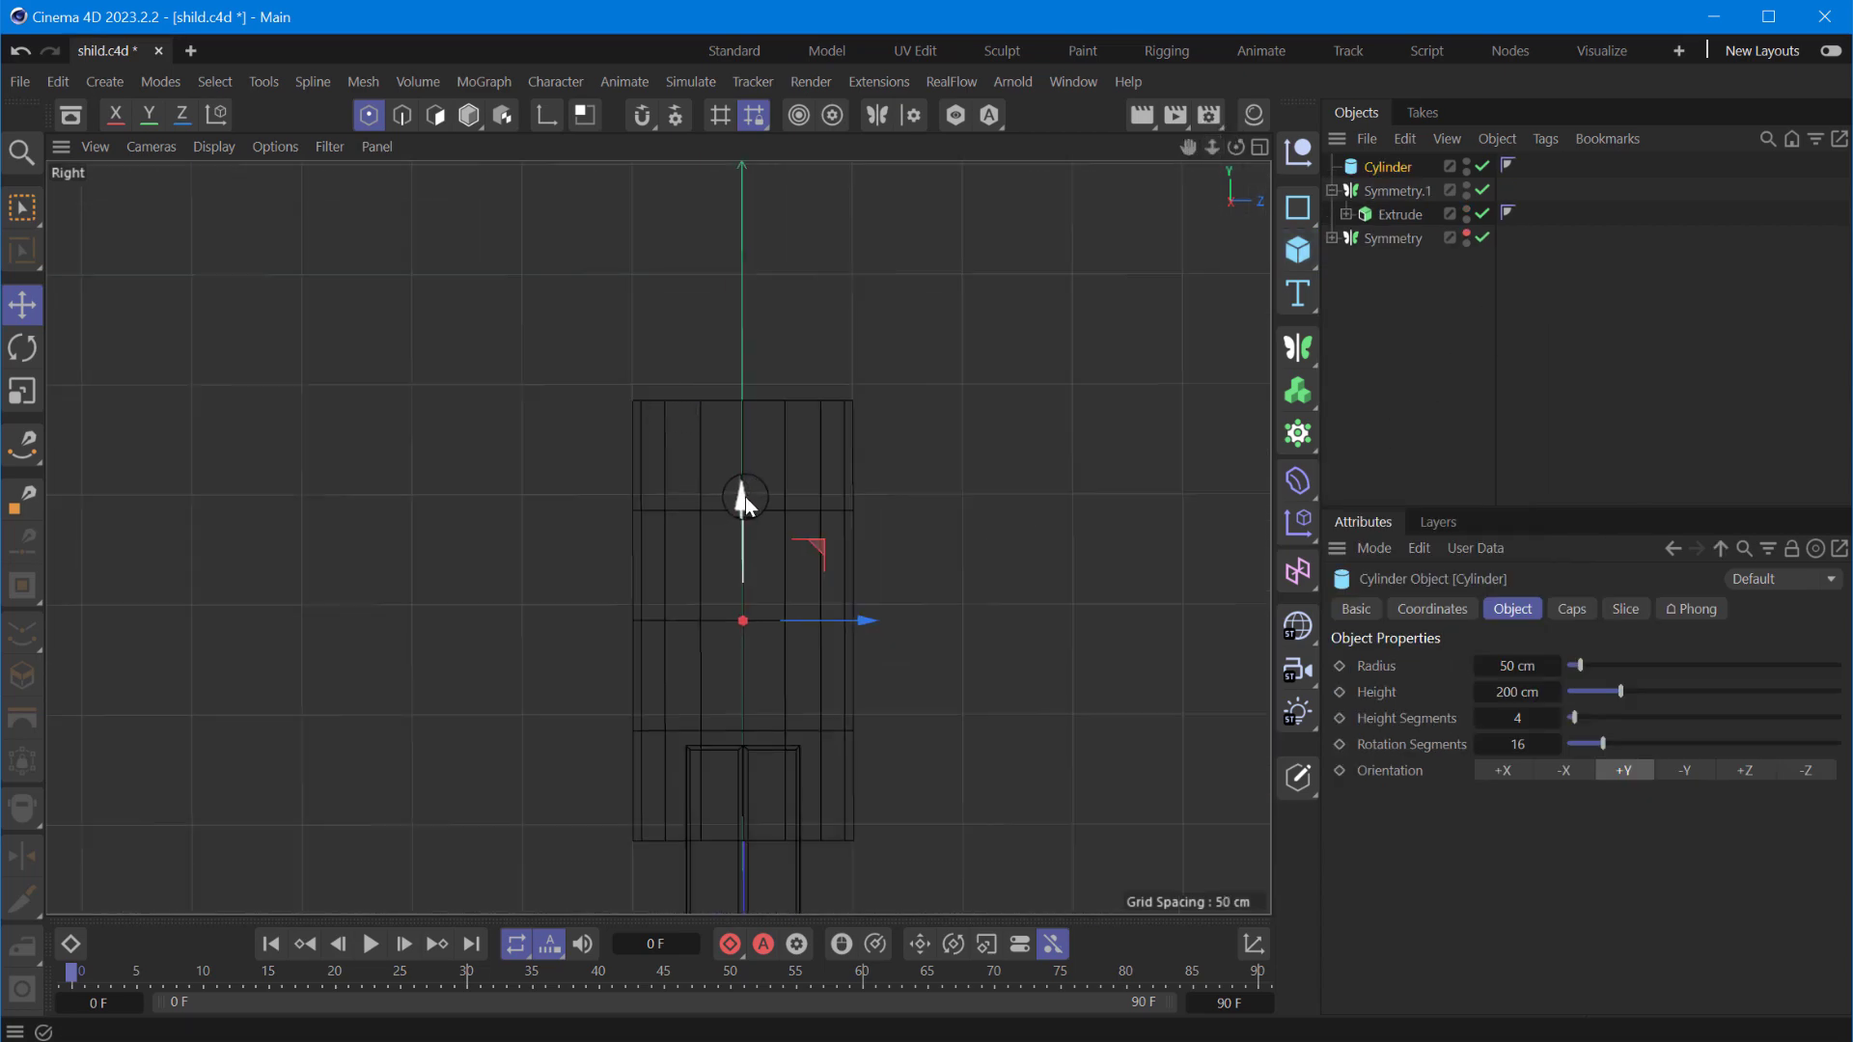
pyautogui.moveTo(745, 496); pyautogui.dragTo(759, 401)
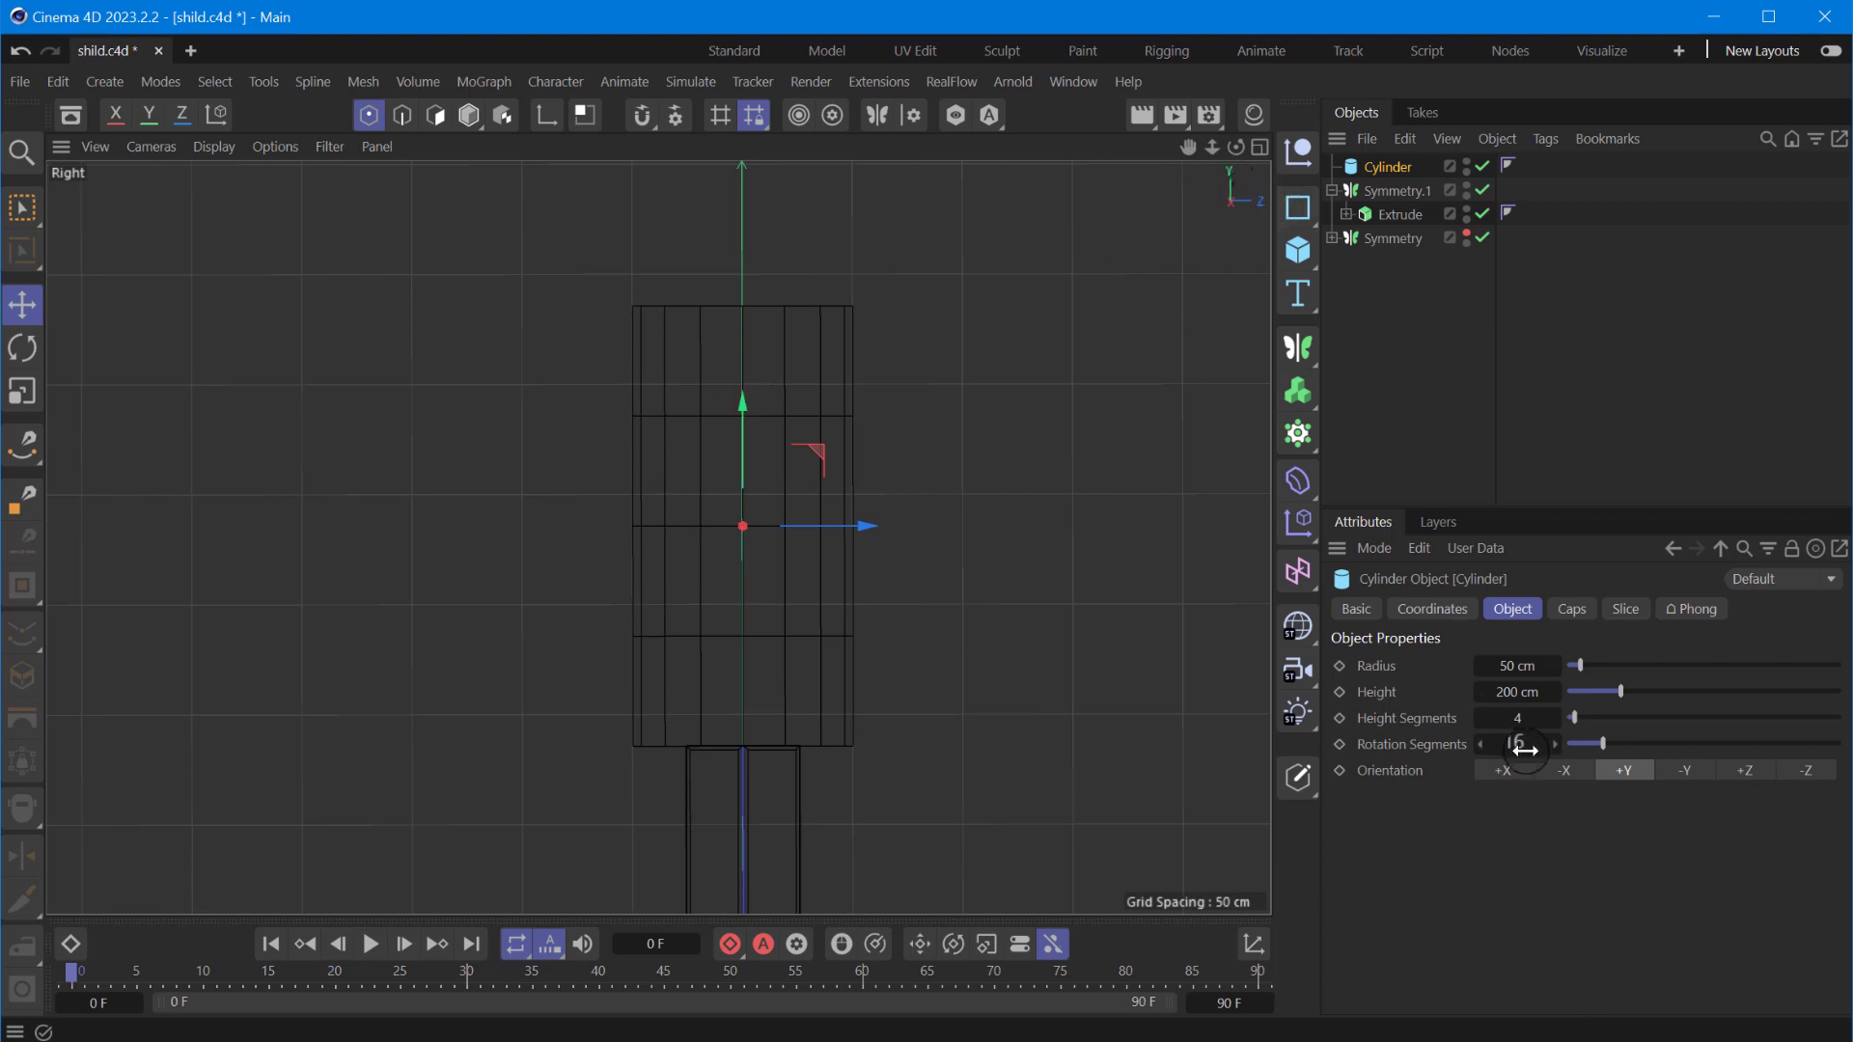
# - Narrow the cylinder to about 43 cm radius as a guard ring and make the grip cylinder taller
pyautogui.moveTo(1515, 666); pyautogui.dragTo(1447, 692)
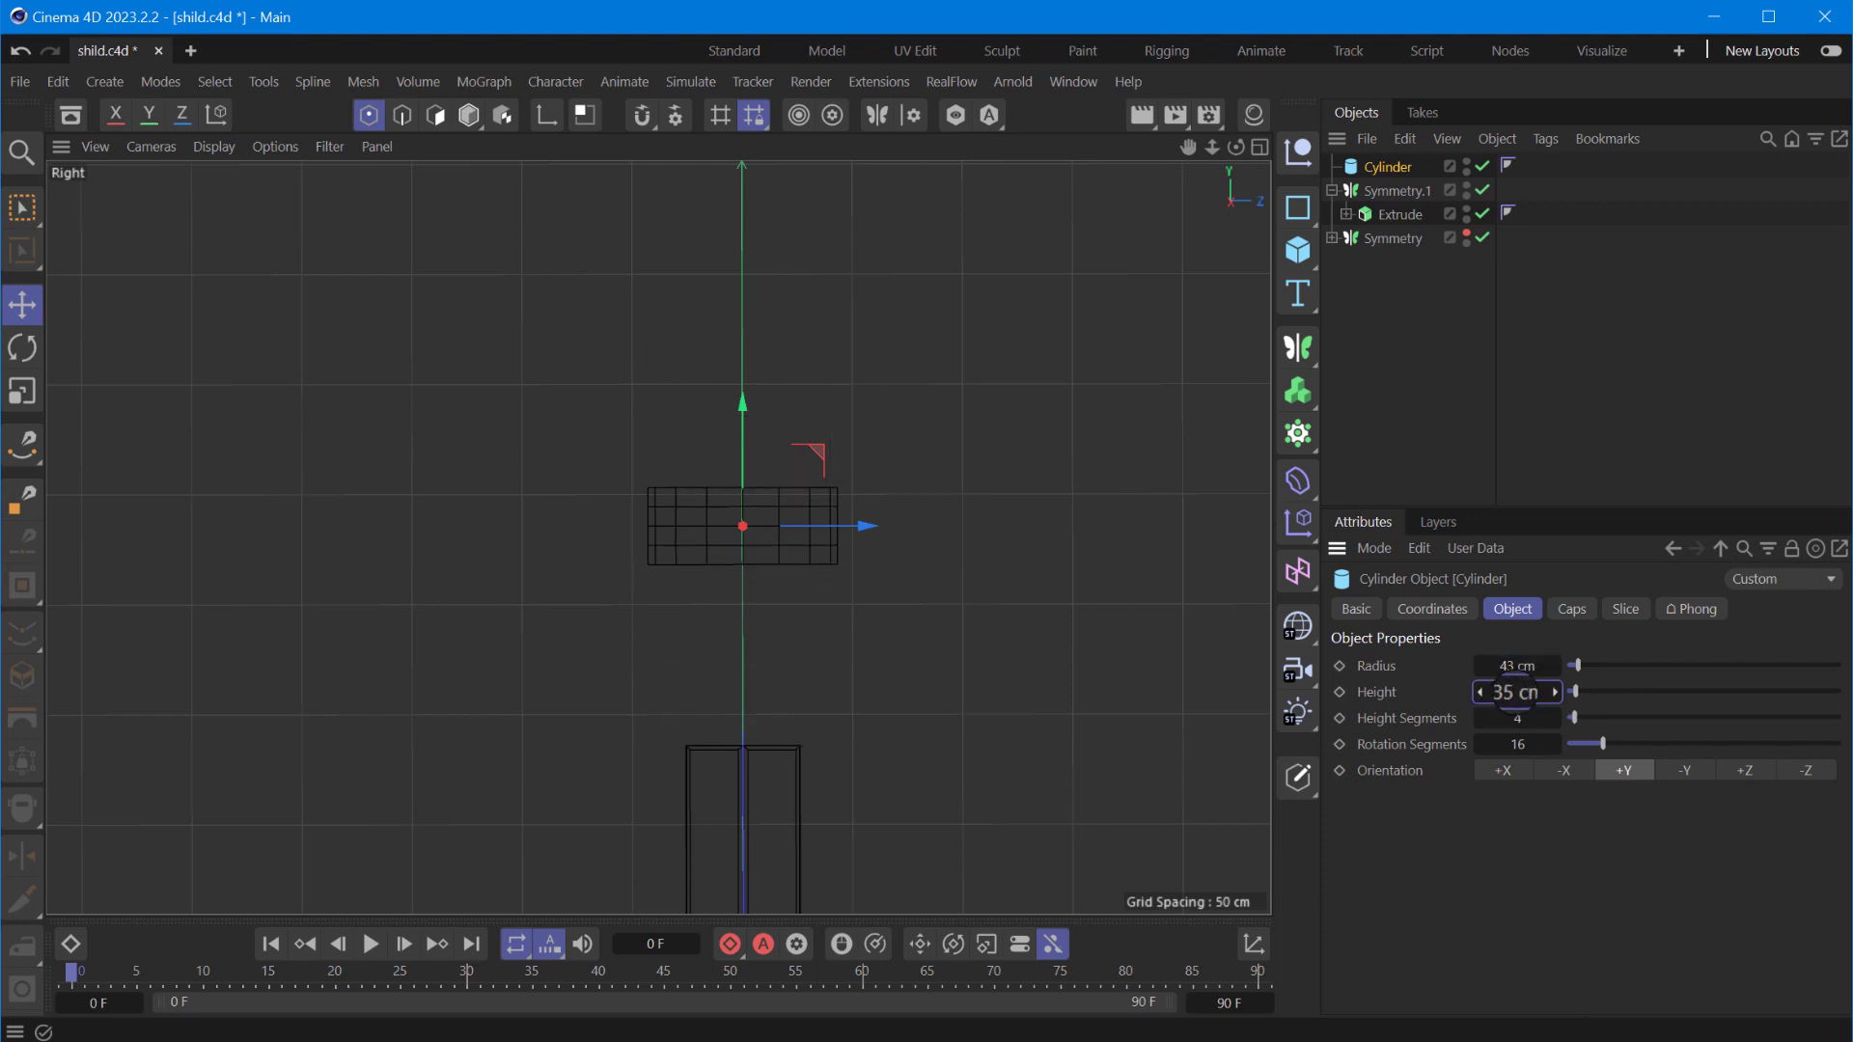
pyautogui.moveTo(741, 411)
pyautogui.mouseDown()
pyautogui.moveTo(743, 600)
pyautogui.moveTo(744, 187)
pyautogui.moveTo(745, 414)
pyautogui.mouseUp()
pyautogui.moveTo(1505, 702); pyautogui.dragTo(1486, 666)
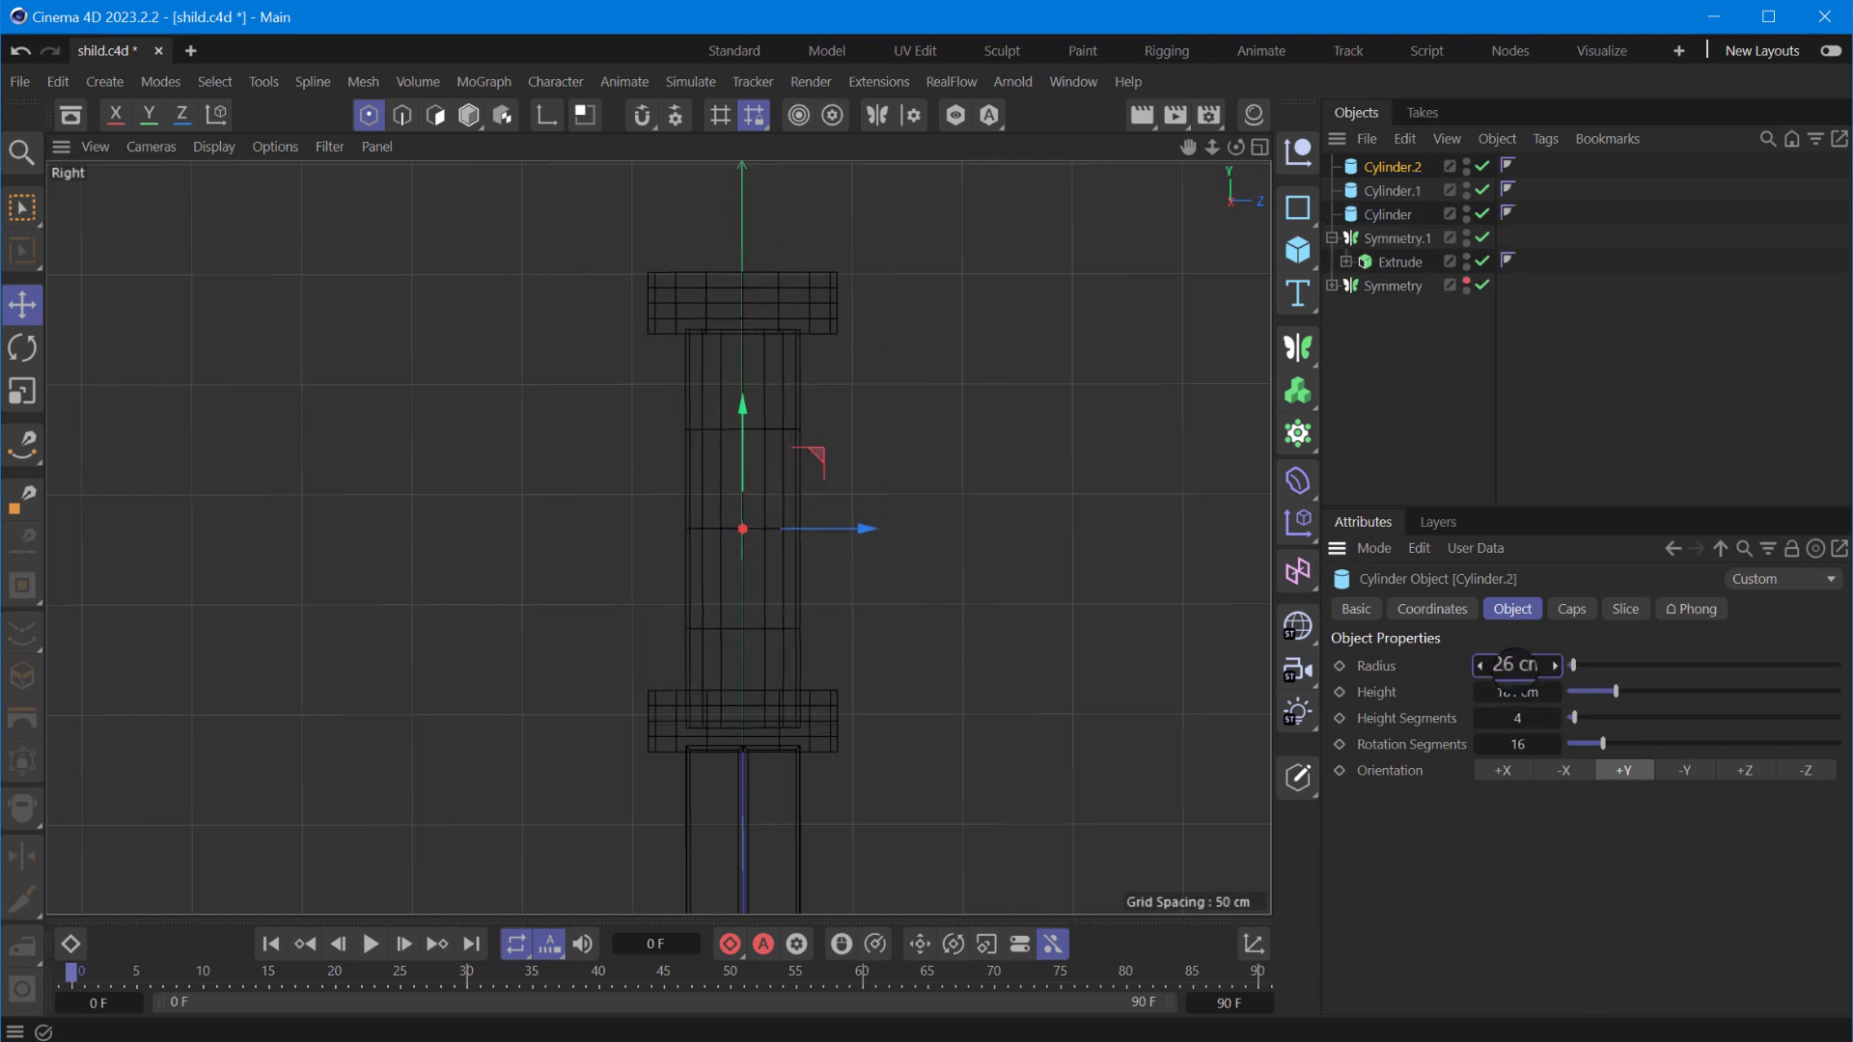
pyautogui.moveTo(742, 404); pyautogui.dragTo(744, 394)
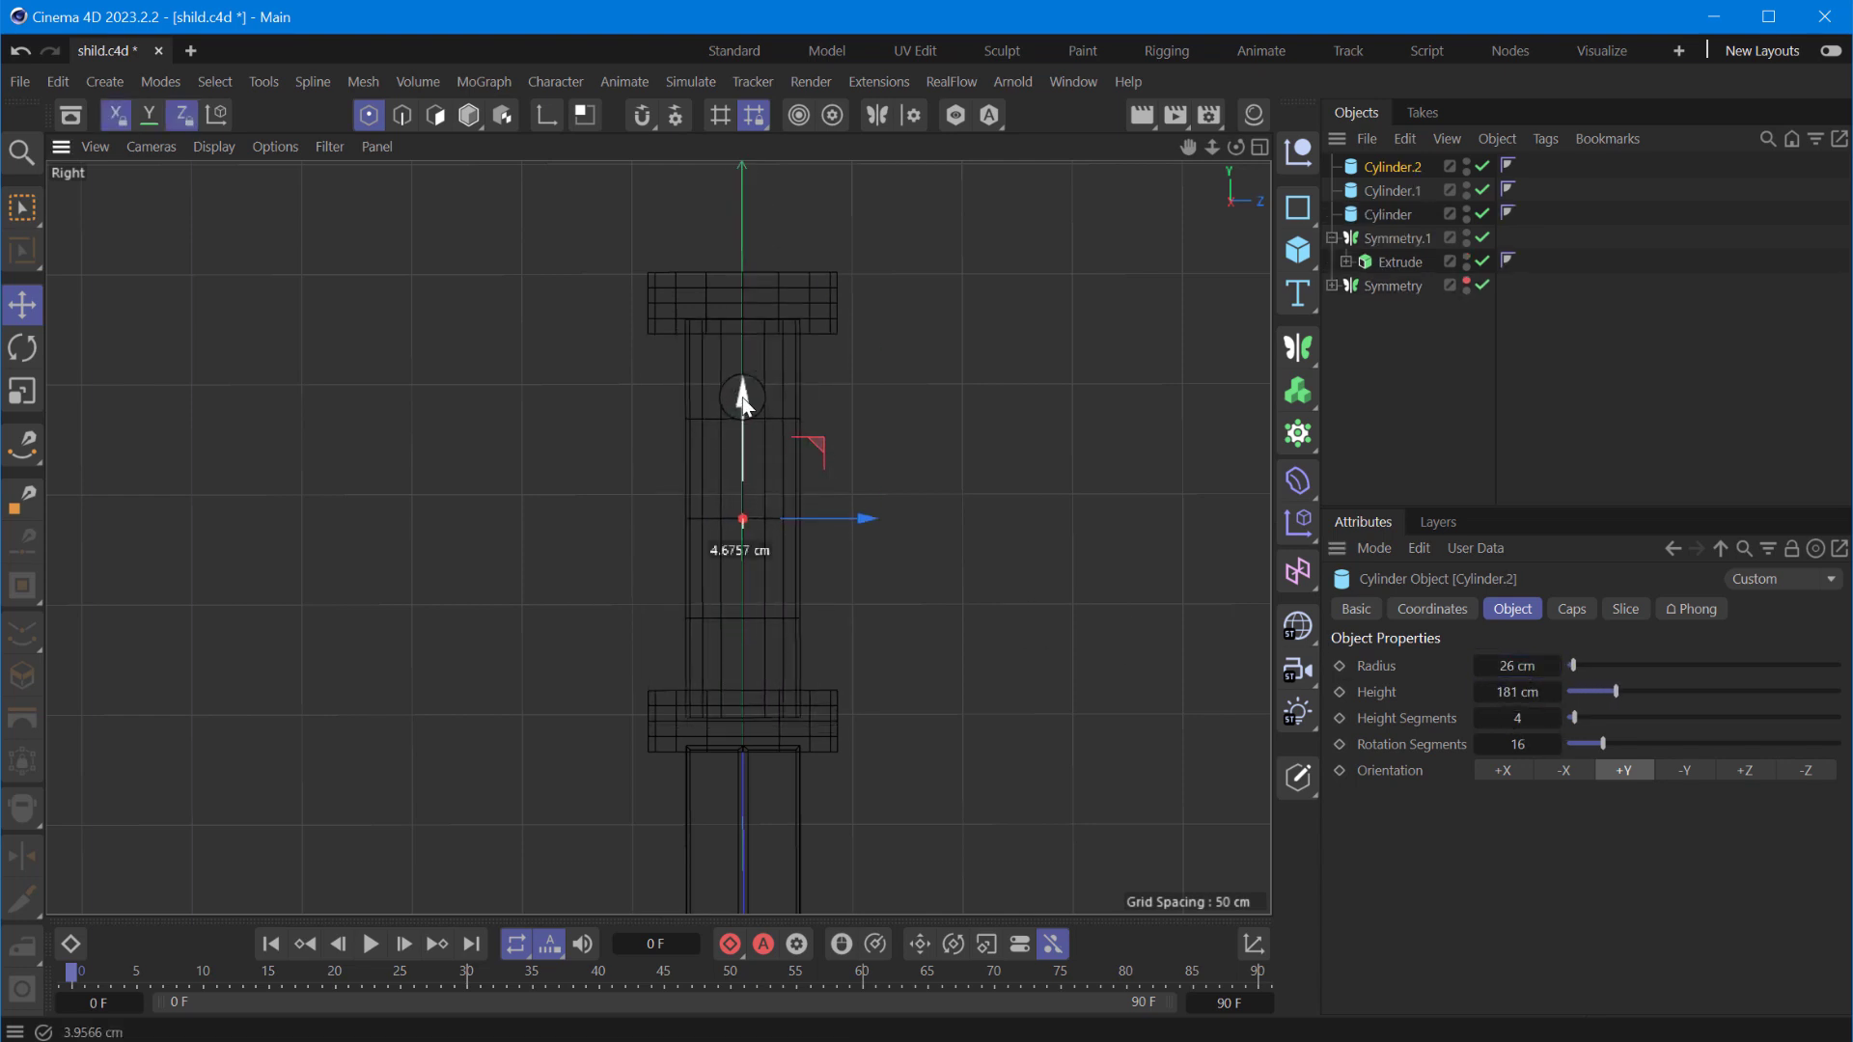
# - Add a Sphere, set its radius to 38 cm and seat it on top of the hilt
pyautogui.click(1306, 258)
pyautogui.click(1505, 366)
pyautogui.scroll(-2, 935, 603)
pyautogui.scroll(-2, 898, 676)
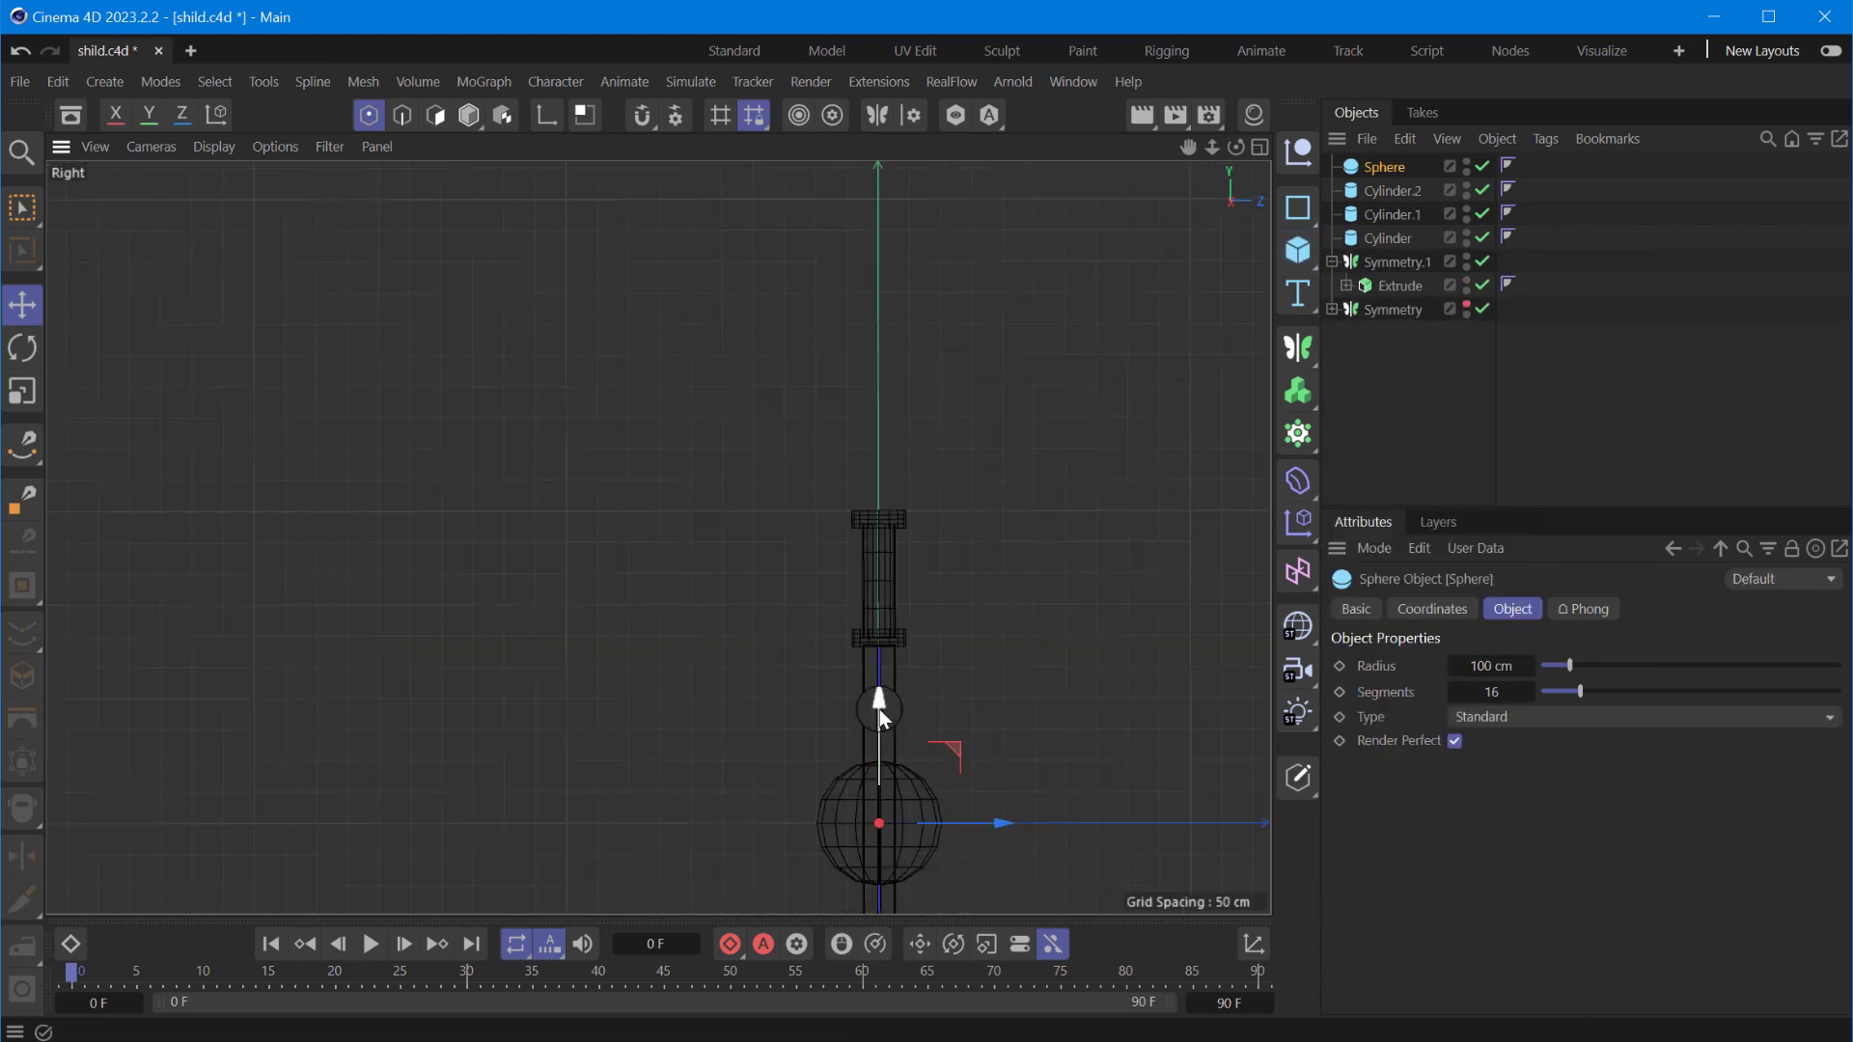
pyautogui.moveTo(879, 710)
pyautogui.mouseDown()
pyautogui.moveTo(901, 304)
pyautogui.moveTo(895, 436)
pyautogui.mouseUp()
pyautogui.scroll(3, 896, 436)
pyautogui.moveTo(1491, 665); pyautogui.dragTo(1376, 650)
pyautogui.moveTo(843, 386)
pyautogui.mouseDown()
pyautogui.moveTo(820, 492)
pyautogui.moveTo(843, 507)
pyautogui.mouseUp()
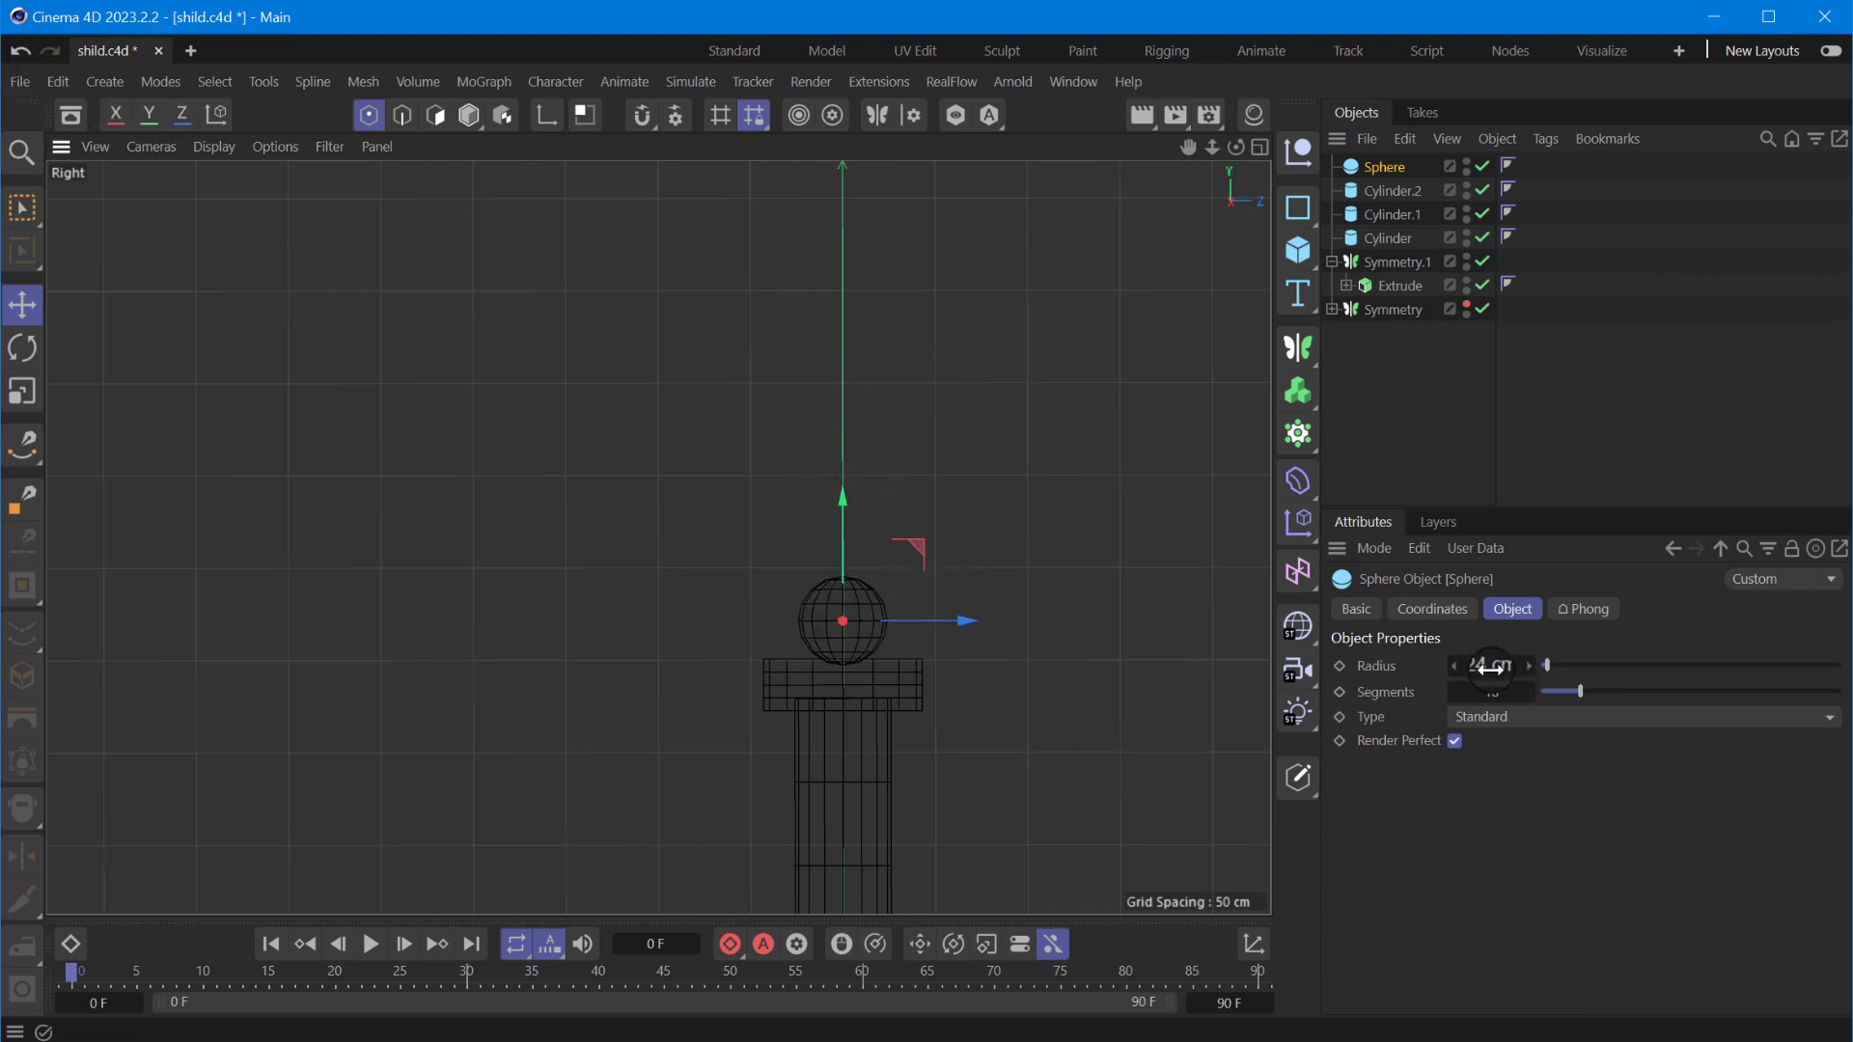
pyautogui.moveTo(1491, 666); pyautogui.dragTo(1487, 666)
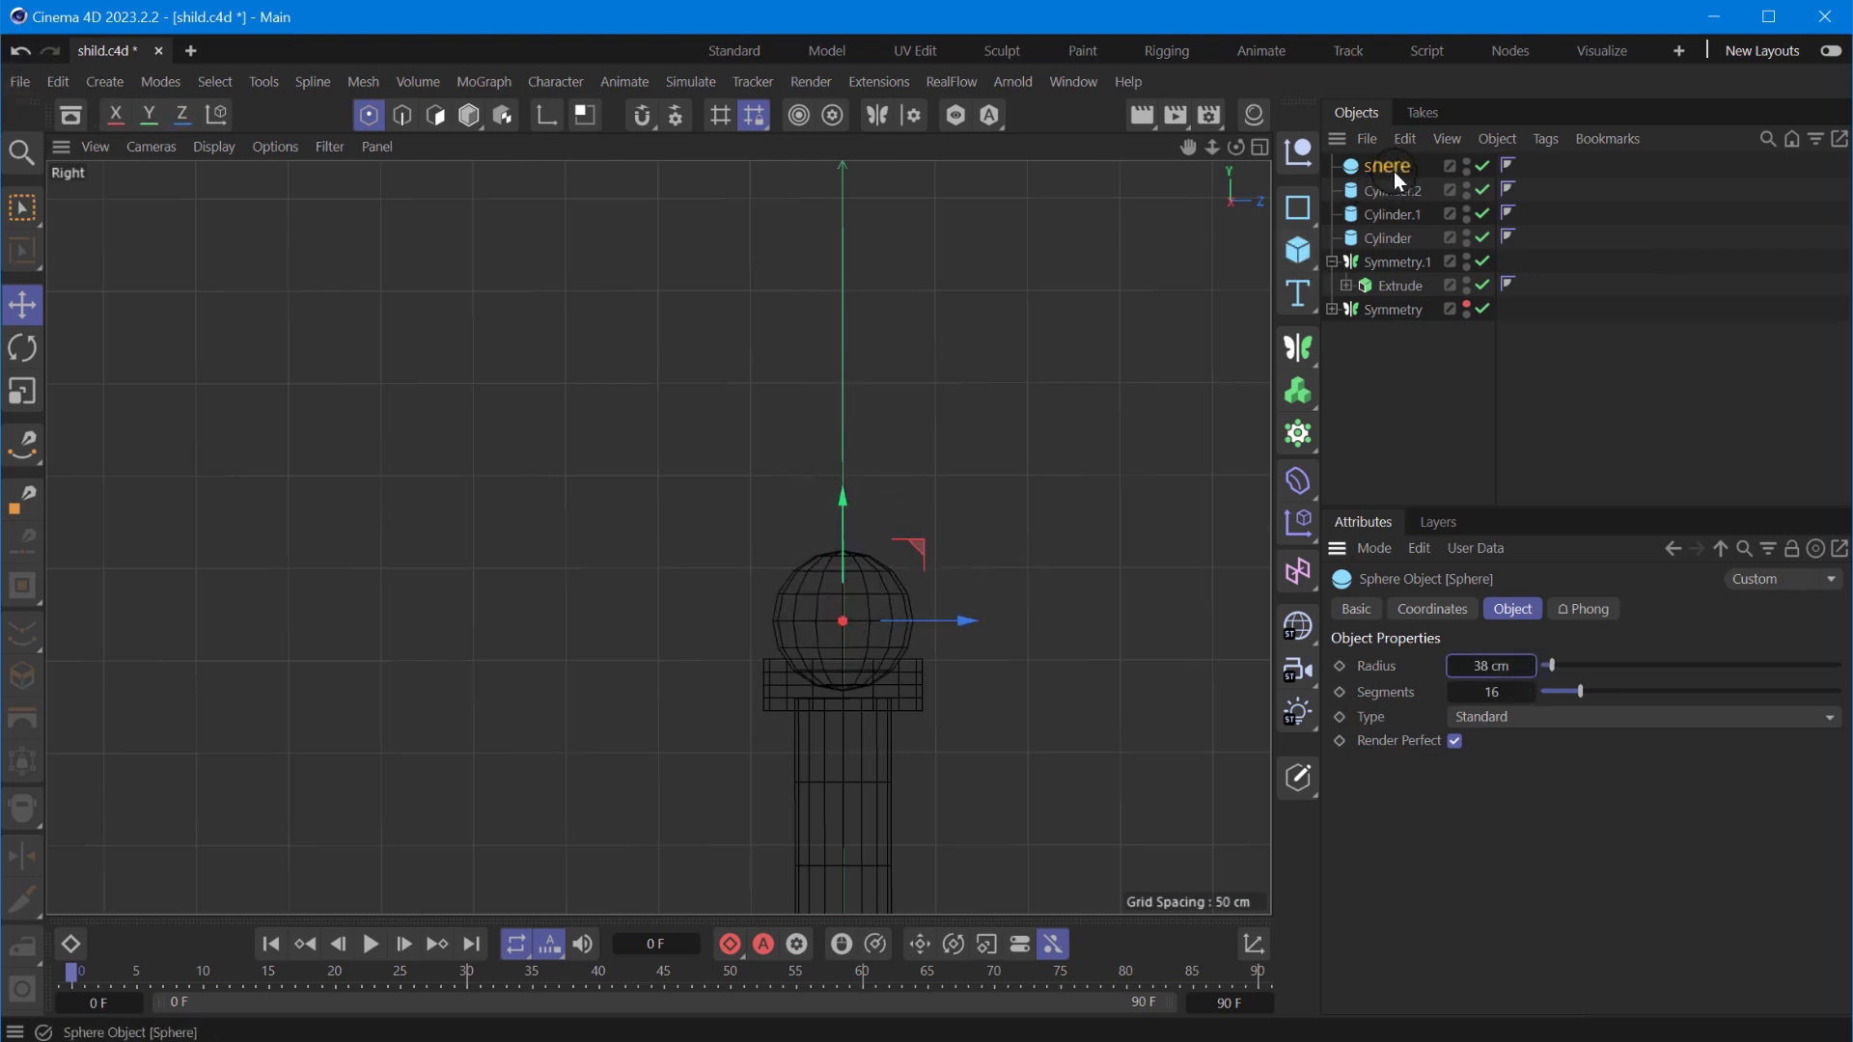
# - Group the sphere and three cylinders under a Null, then reframe the perspective view on the sword
pyautogui.moveTo(1382, 249); pyautogui.dragTo(1380, 253)
pyautogui.hotkey('alt', 'g')
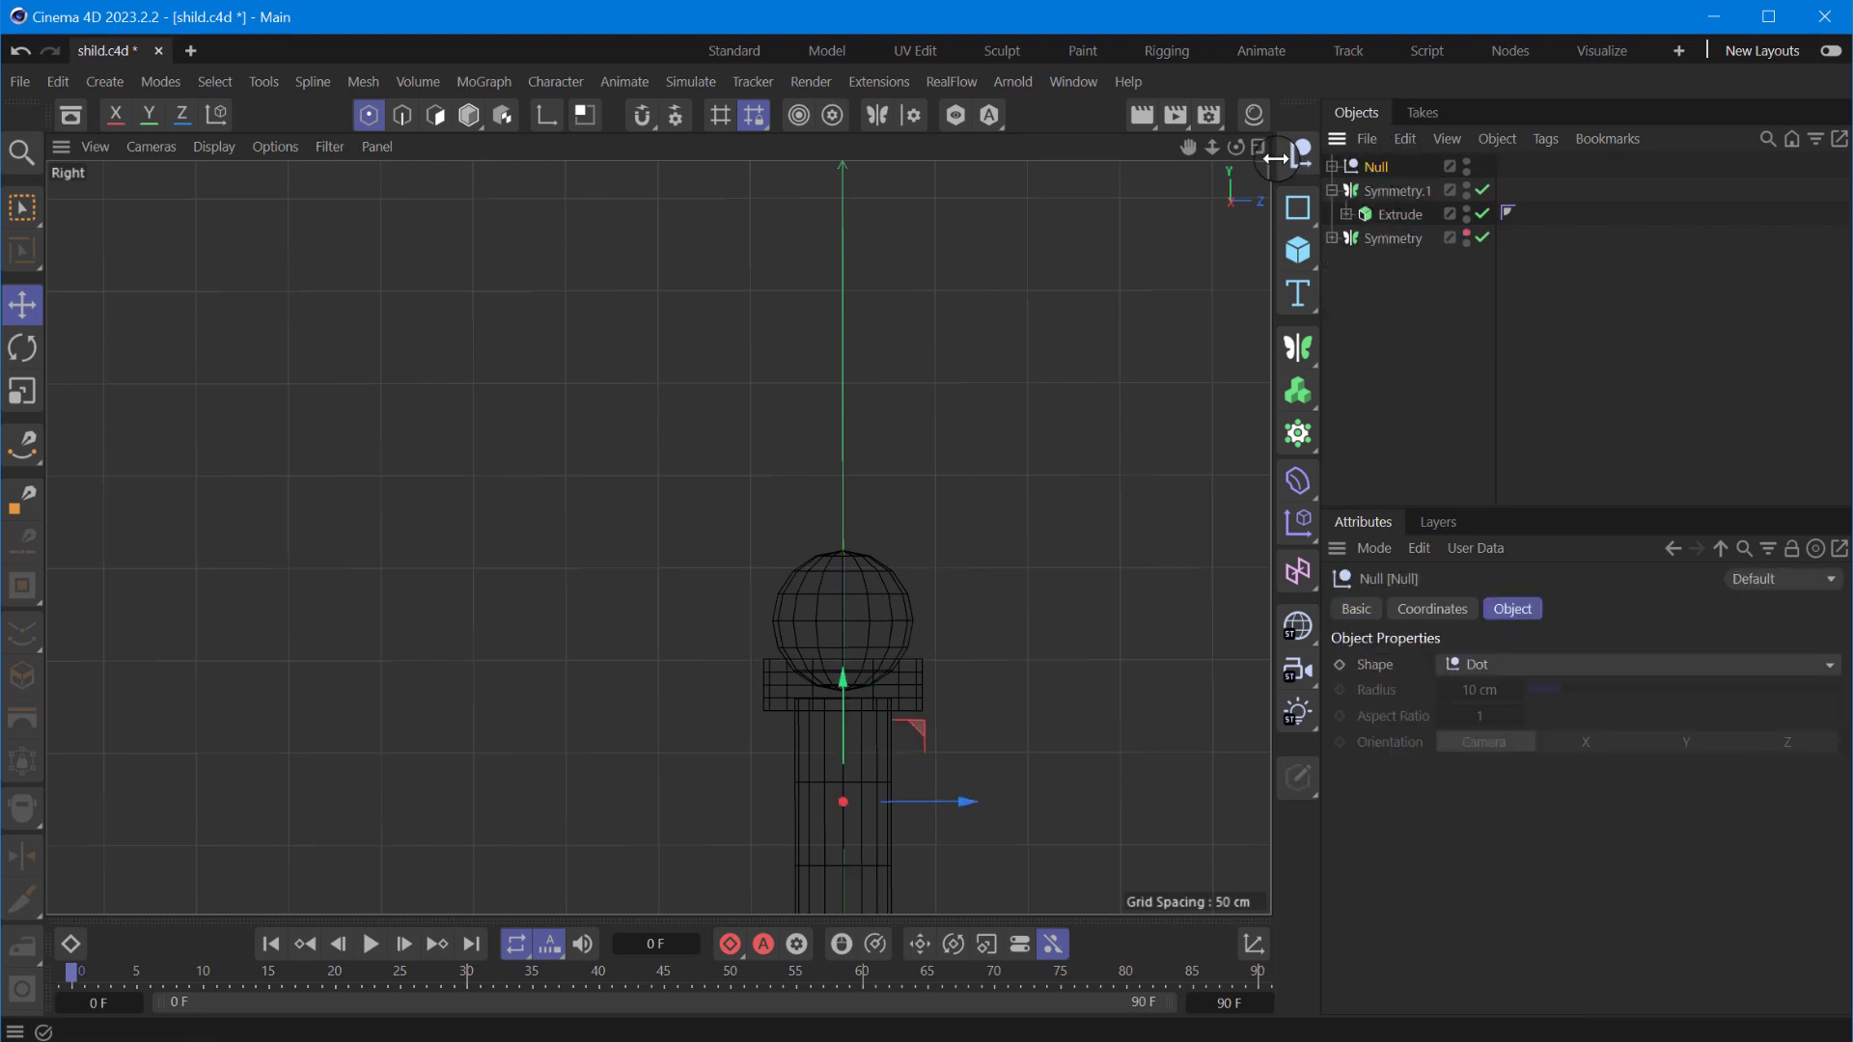
pyautogui.press('F5')
pyautogui.press('F1')
pyautogui.moveTo(1213, 147); pyautogui.dragTo(1231, 155)
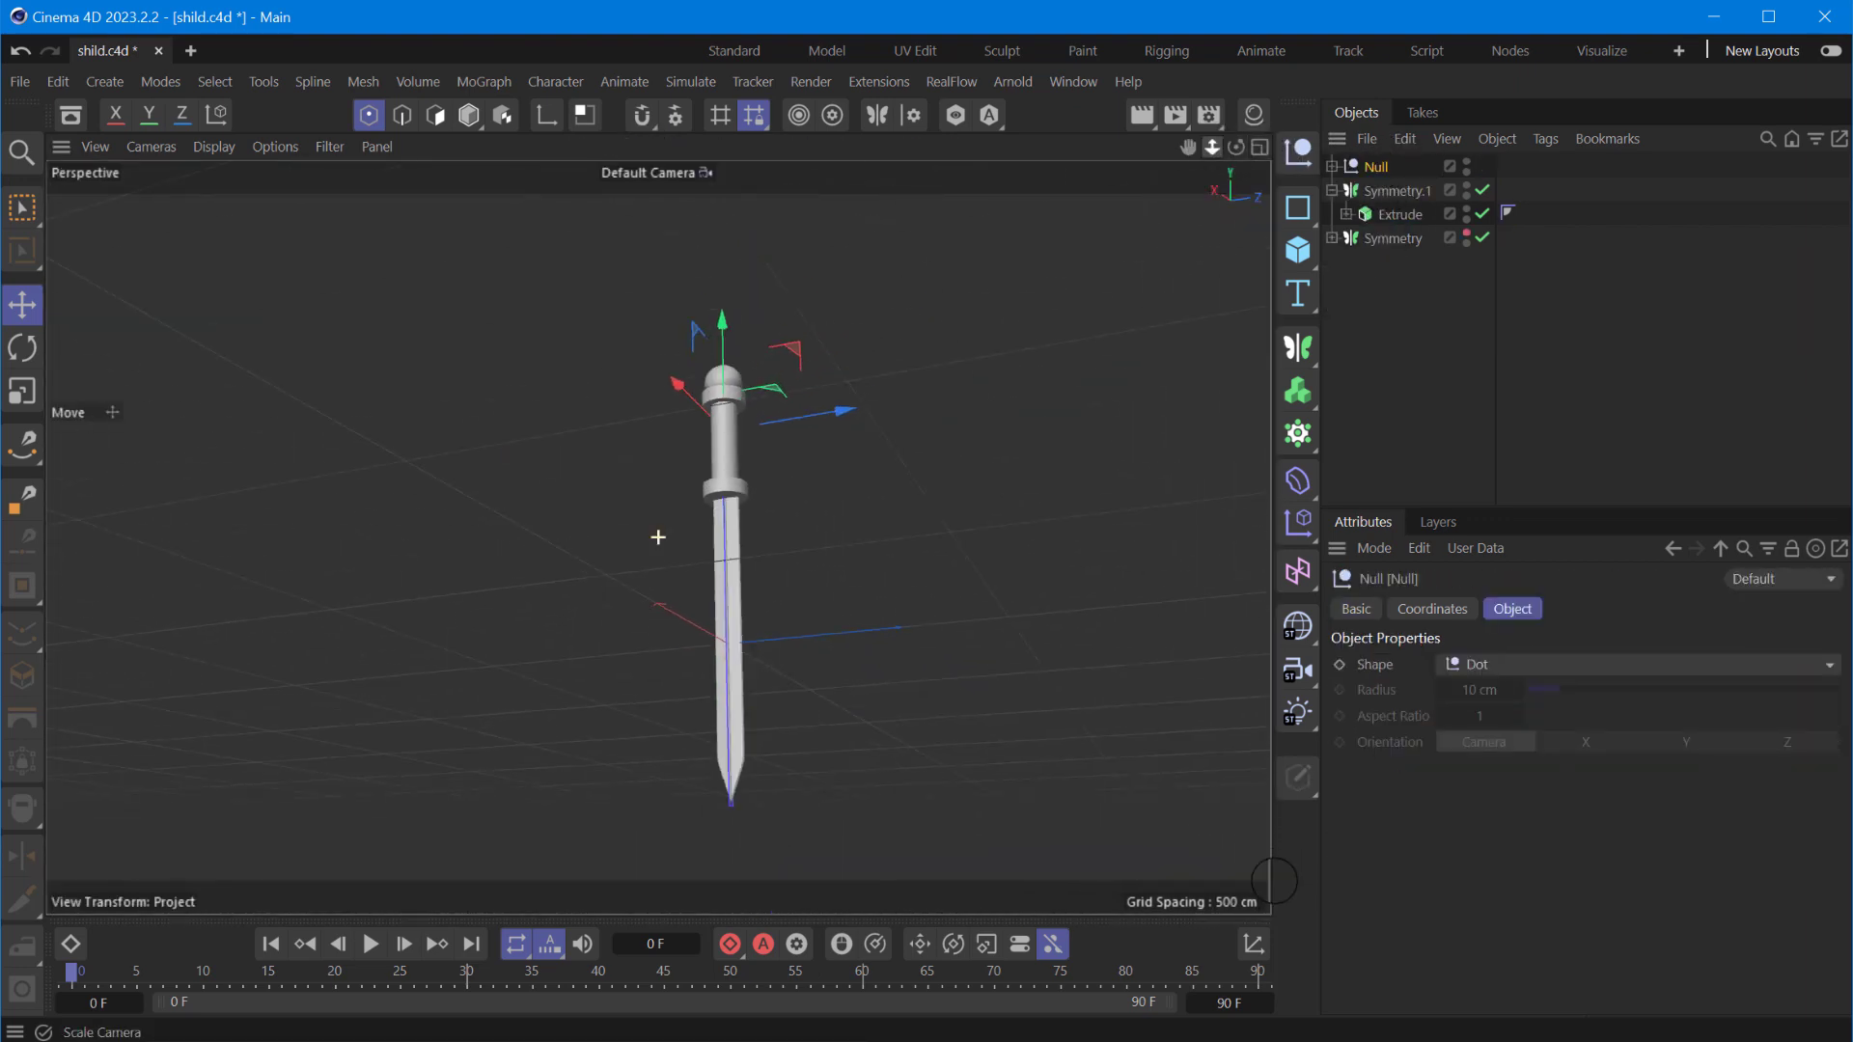
pyautogui.keyDown('alt'); pyautogui.moveTo(1274, 880); pyautogui.dragTo(1391, 880); pyautogui.keyUp('alt')
pyautogui.moveTo(1244, 152); pyautogui.dragTo(1245, 160)
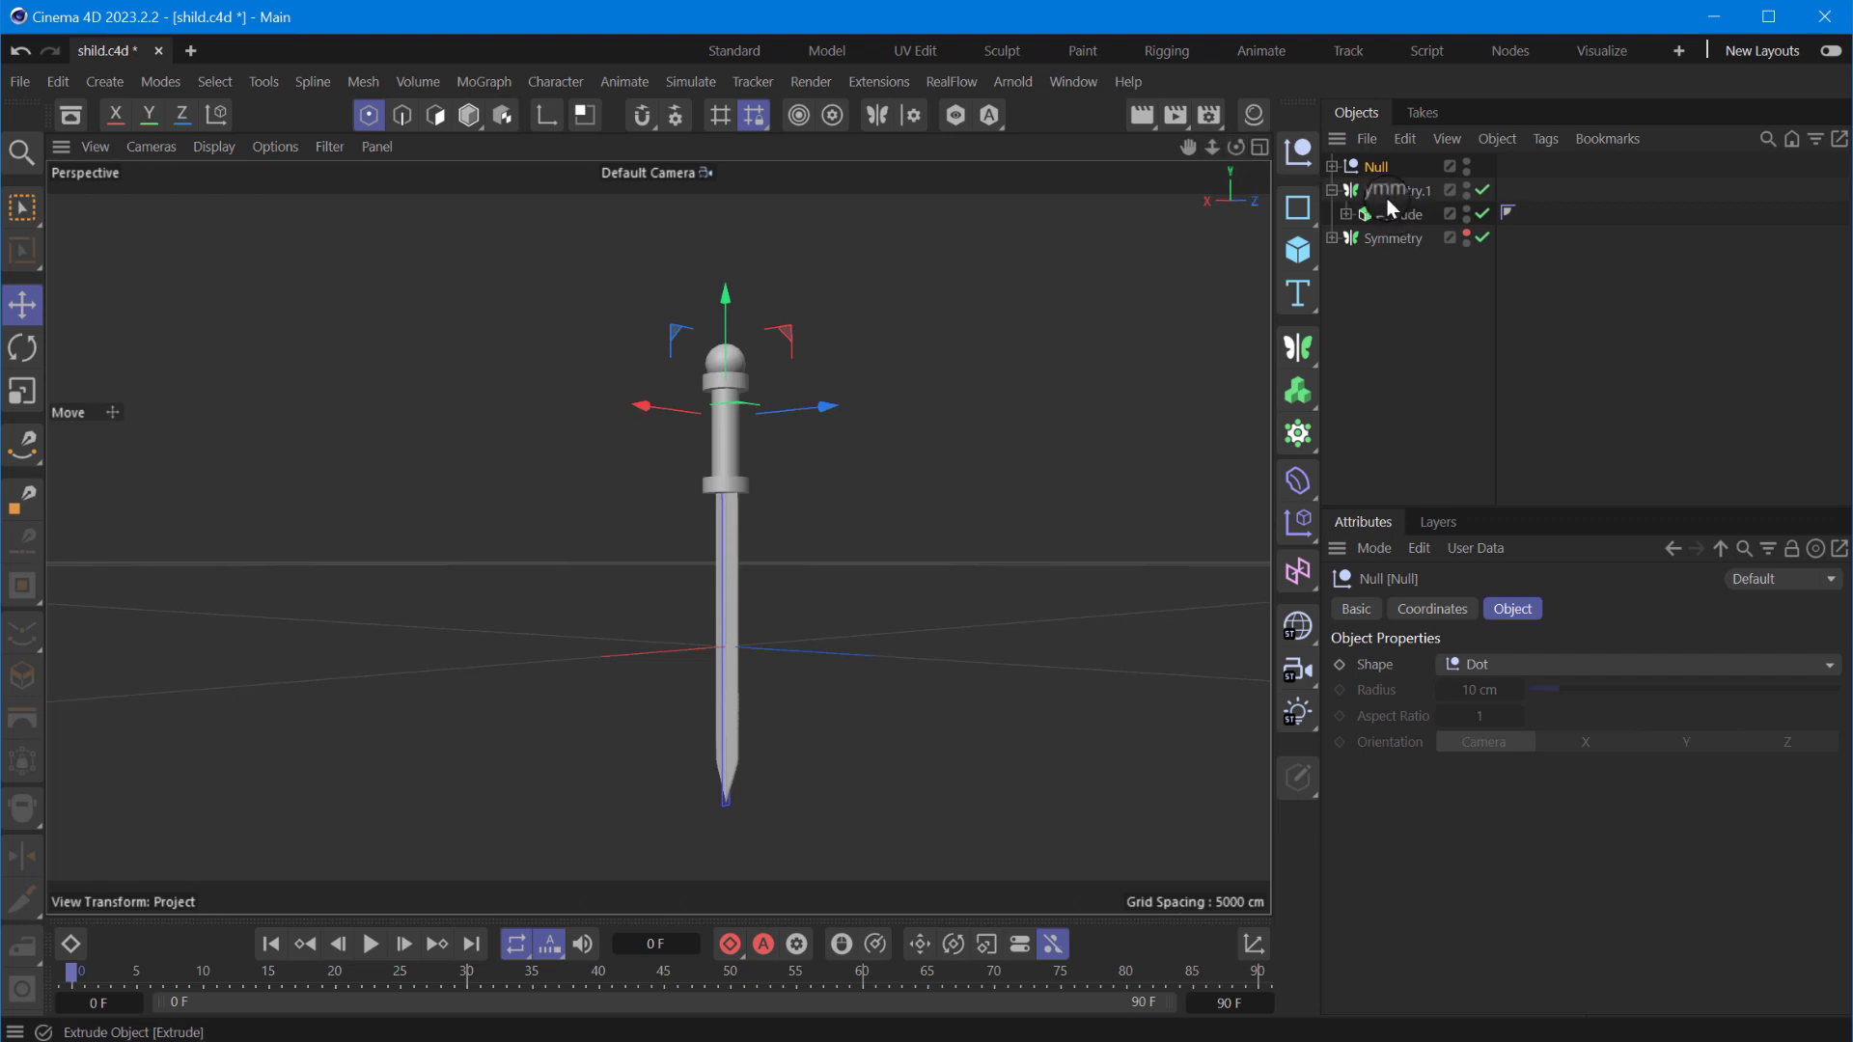
pyautogui.click(1419, 216)
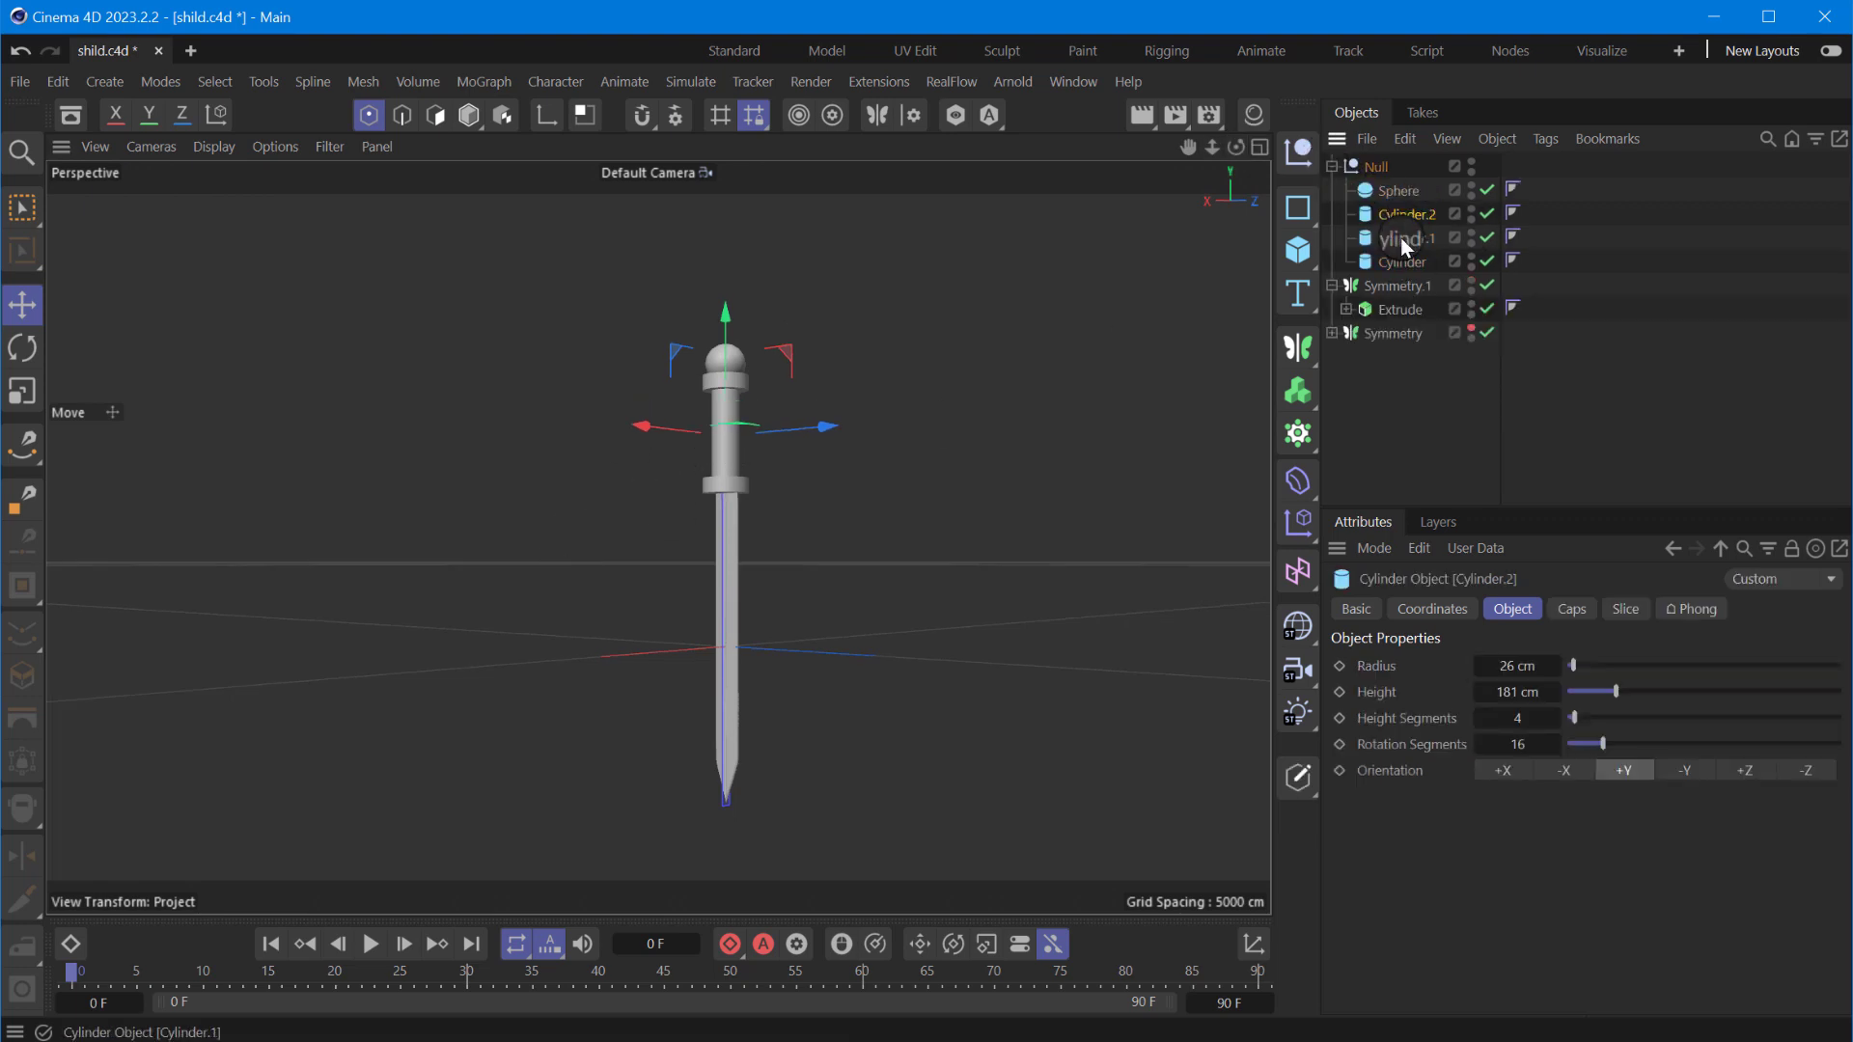
# - Thin the grip cylinder to a 24 cm radius and reduce both guard rings' height
pyautogui.moveTo(1511, 668); pyautogui.dragTo(1537, 654)
pyautogui.write('24')
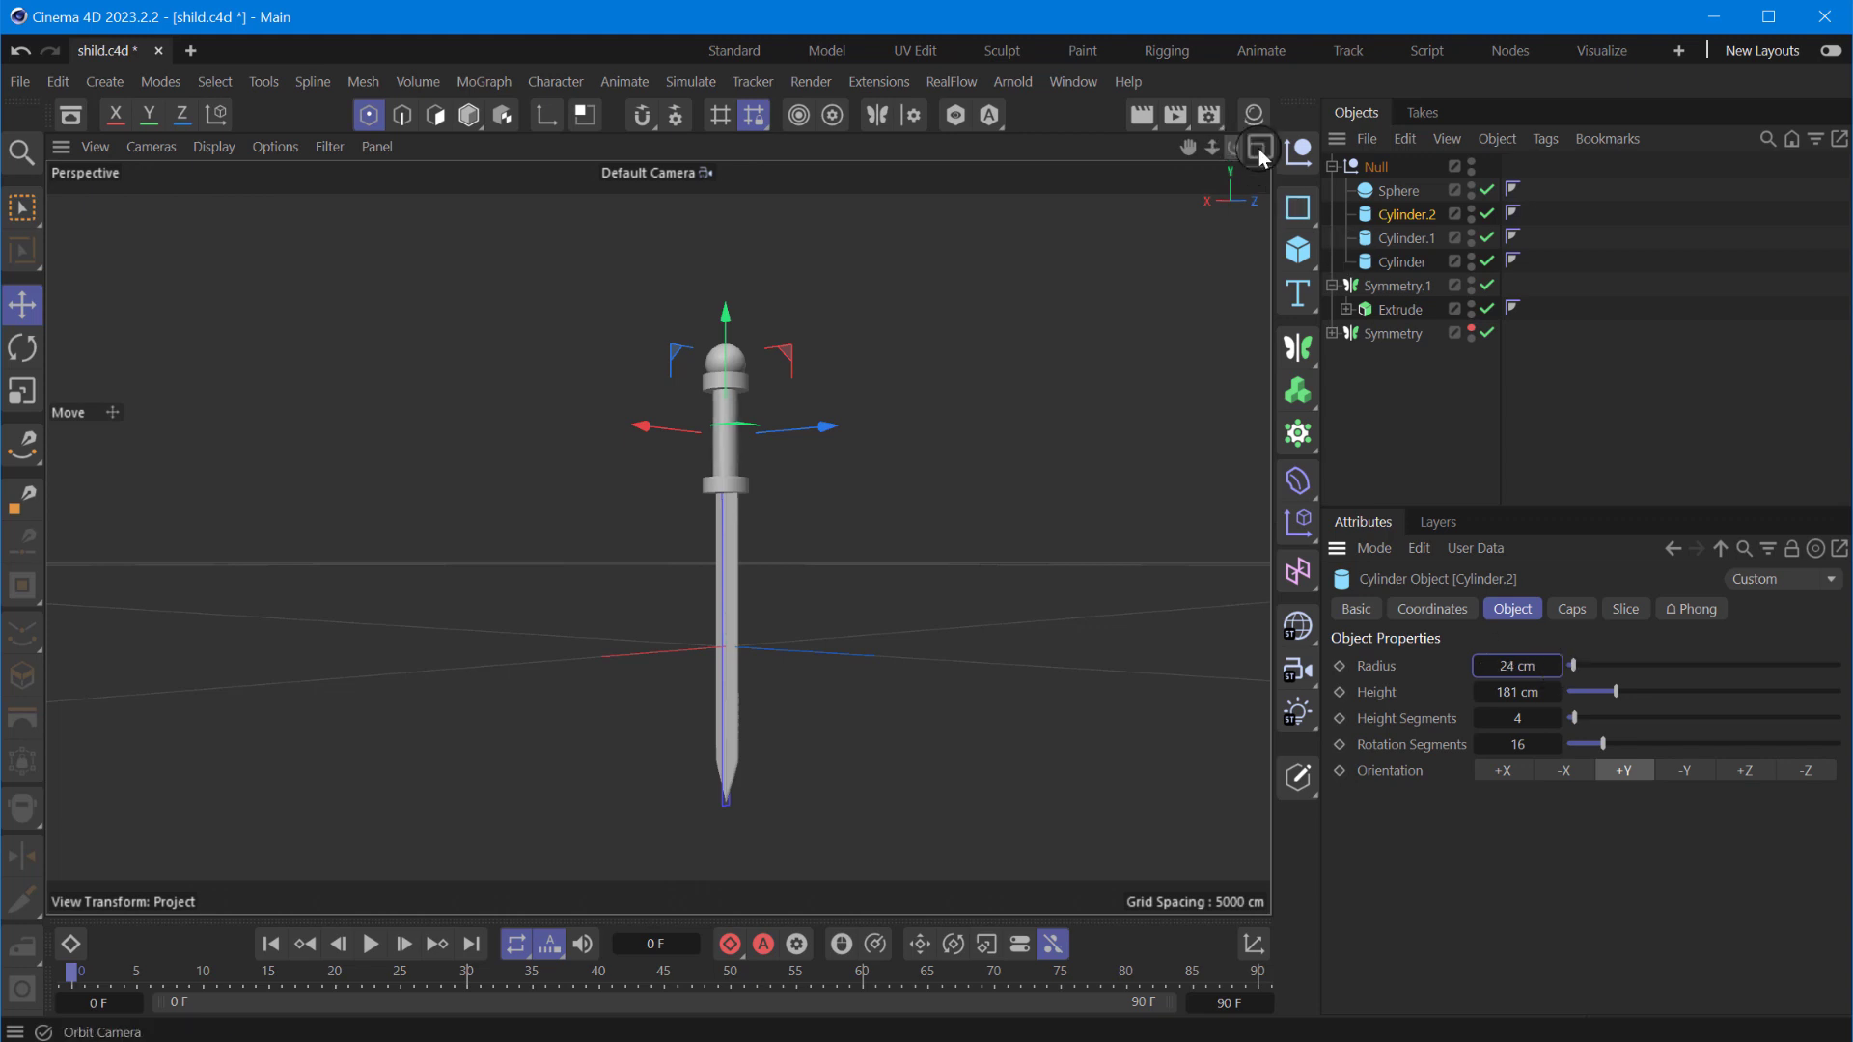
pyautogui.click(785, 317)
pyautogui.moveTo(1235, 147)
pyautogui.mouseDown()
pyautogui.moveTo(1284, 876)
pyautogui.moveTo(1285, 791)
pyautogui.mouseUp()
pyautogui.click(1406, 238)
pyautogui.keyDown('ctrl'); pyautogui.click(1393, 262); pyautogui.keyUp('ctrl')
pyautogui.click(1480, 691)
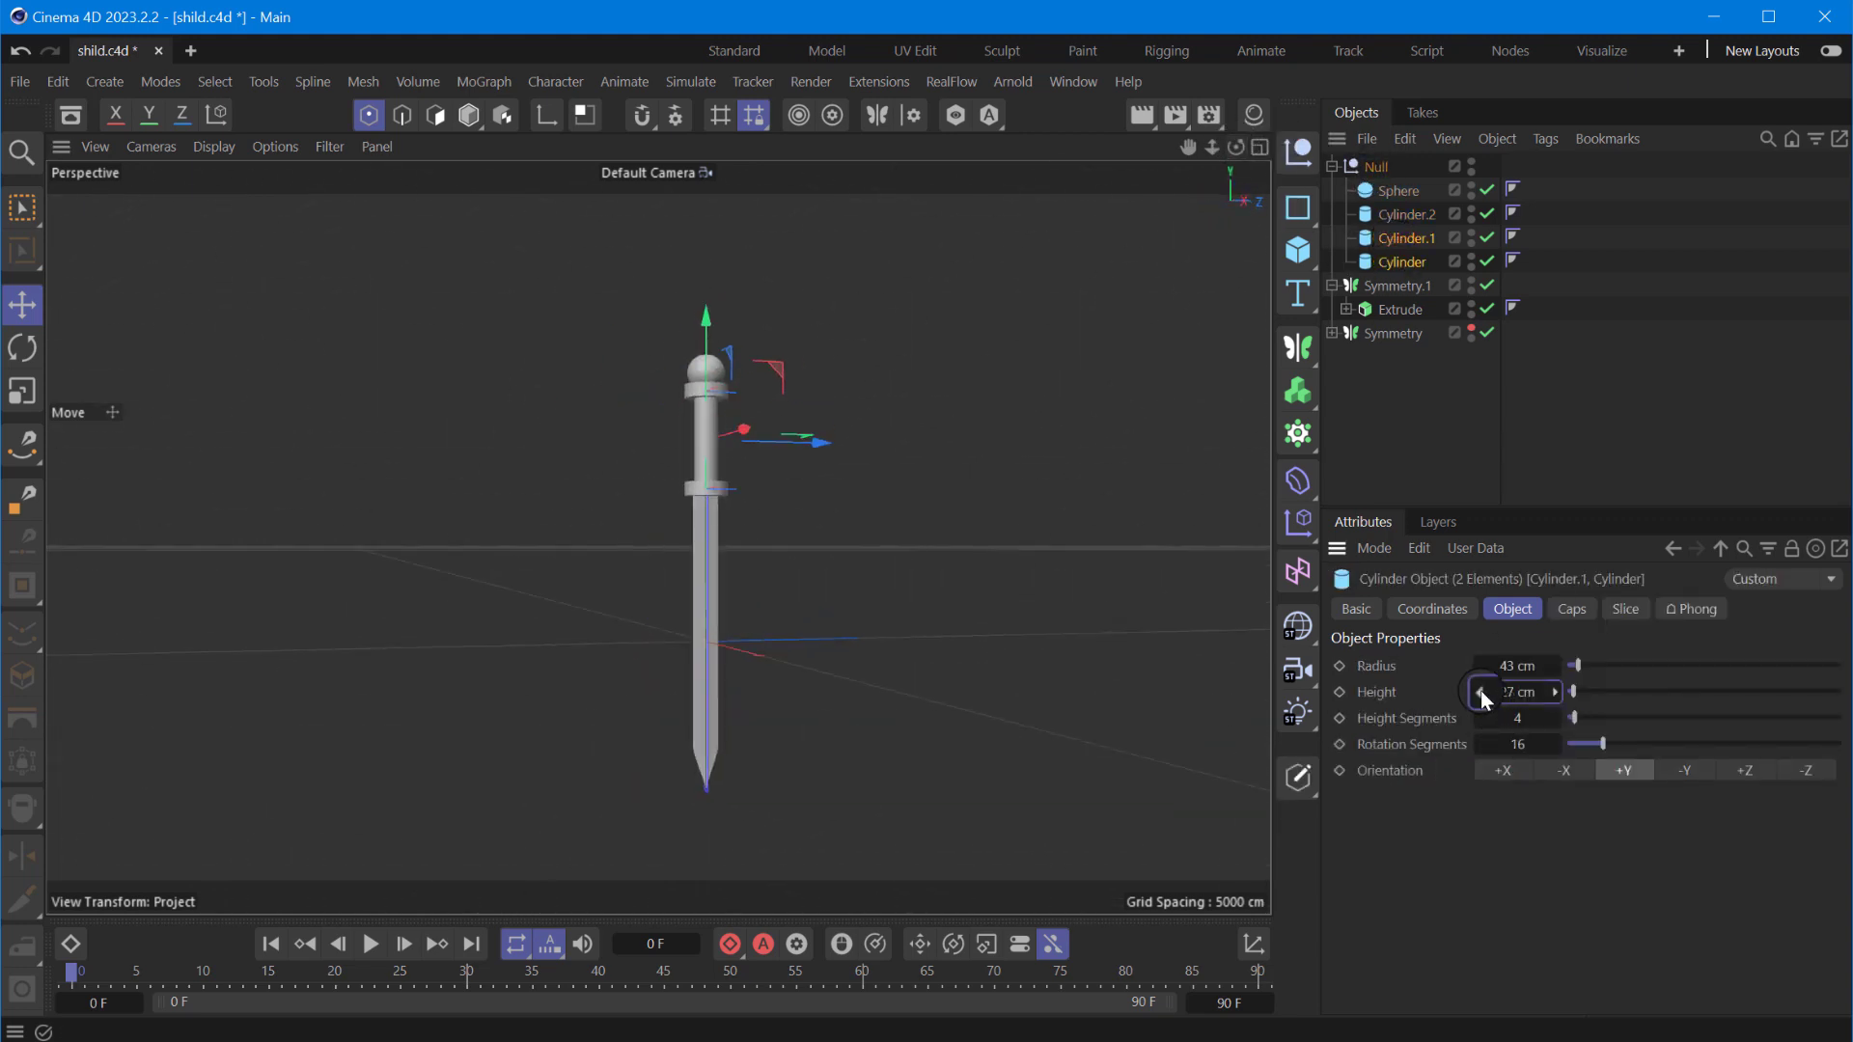
pyautogui.scroll(-13, 1480, 691)
# - Raise the hilt Null above the blade and stretch the blade Rectangle's top points into it
pyautogui.click(1356, 164)
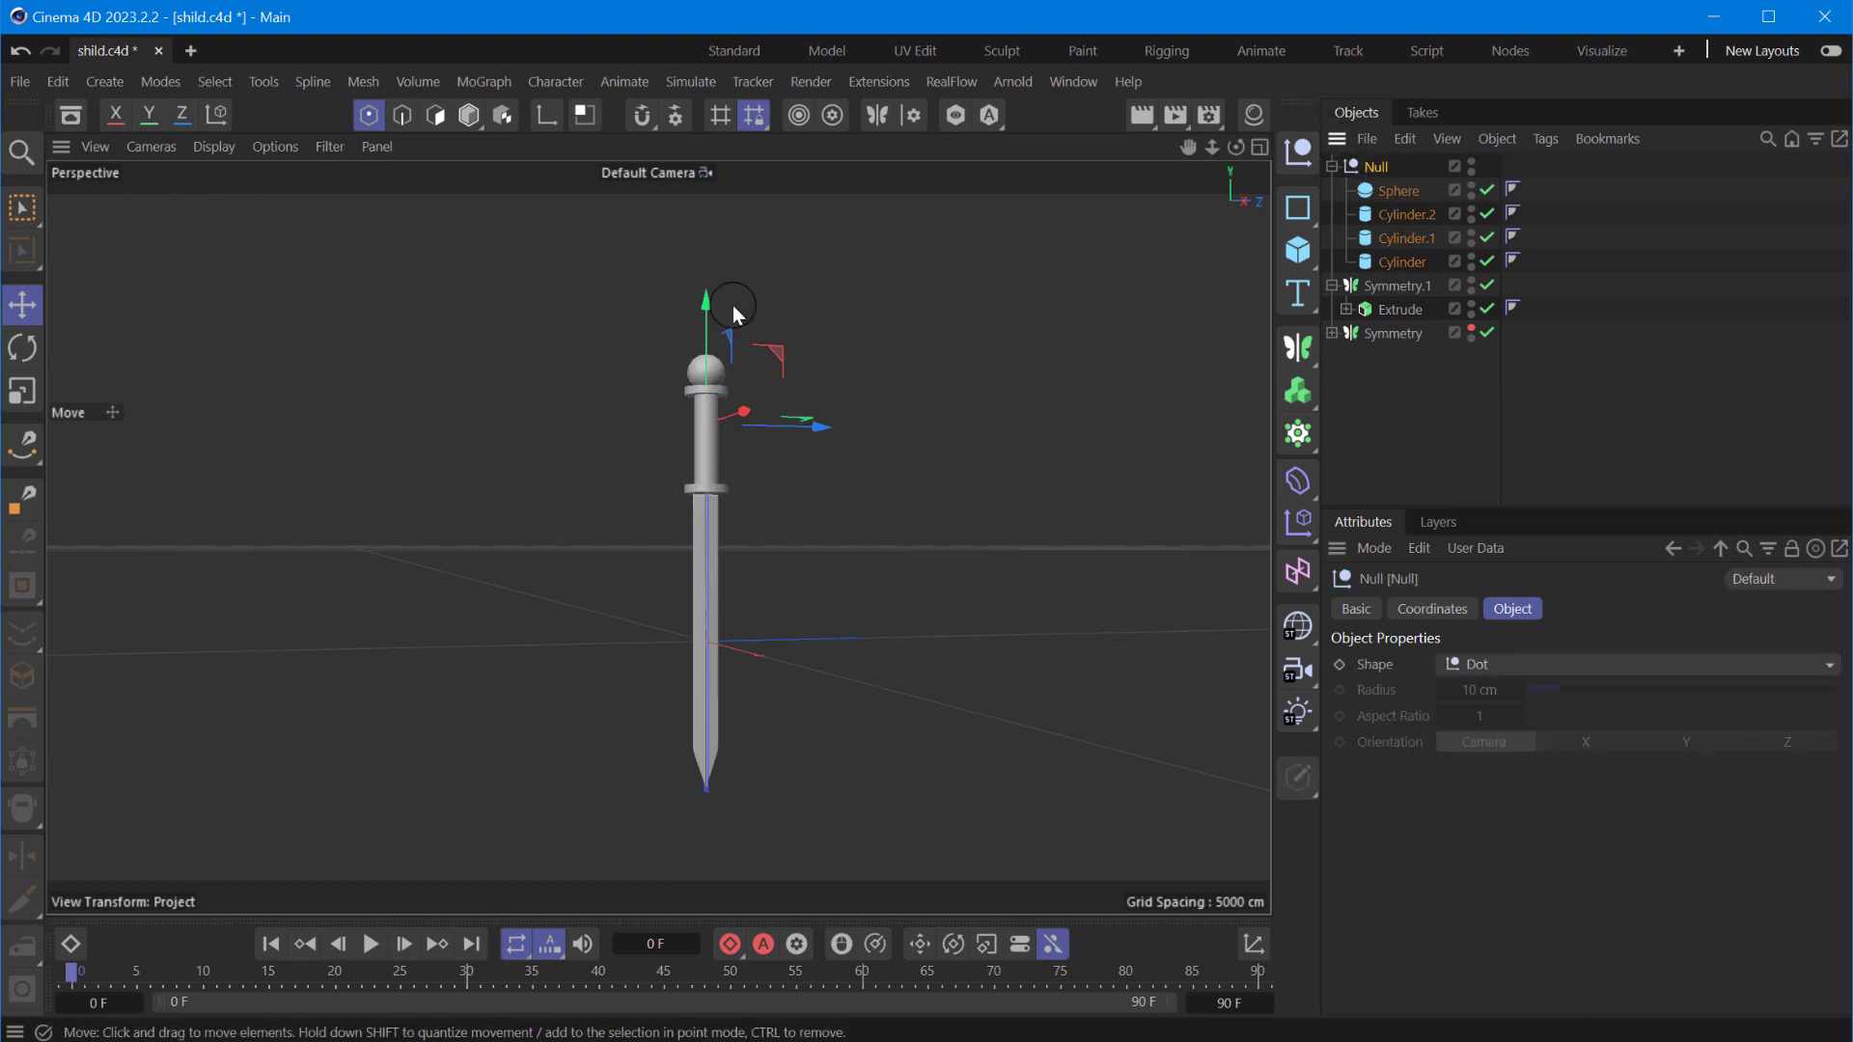
pyautogui.moveTo(732, 305); pyautogui.dragTo(699, 232)
pyautogui.click(1345, 309)
pyautogui.click(1399, 333)
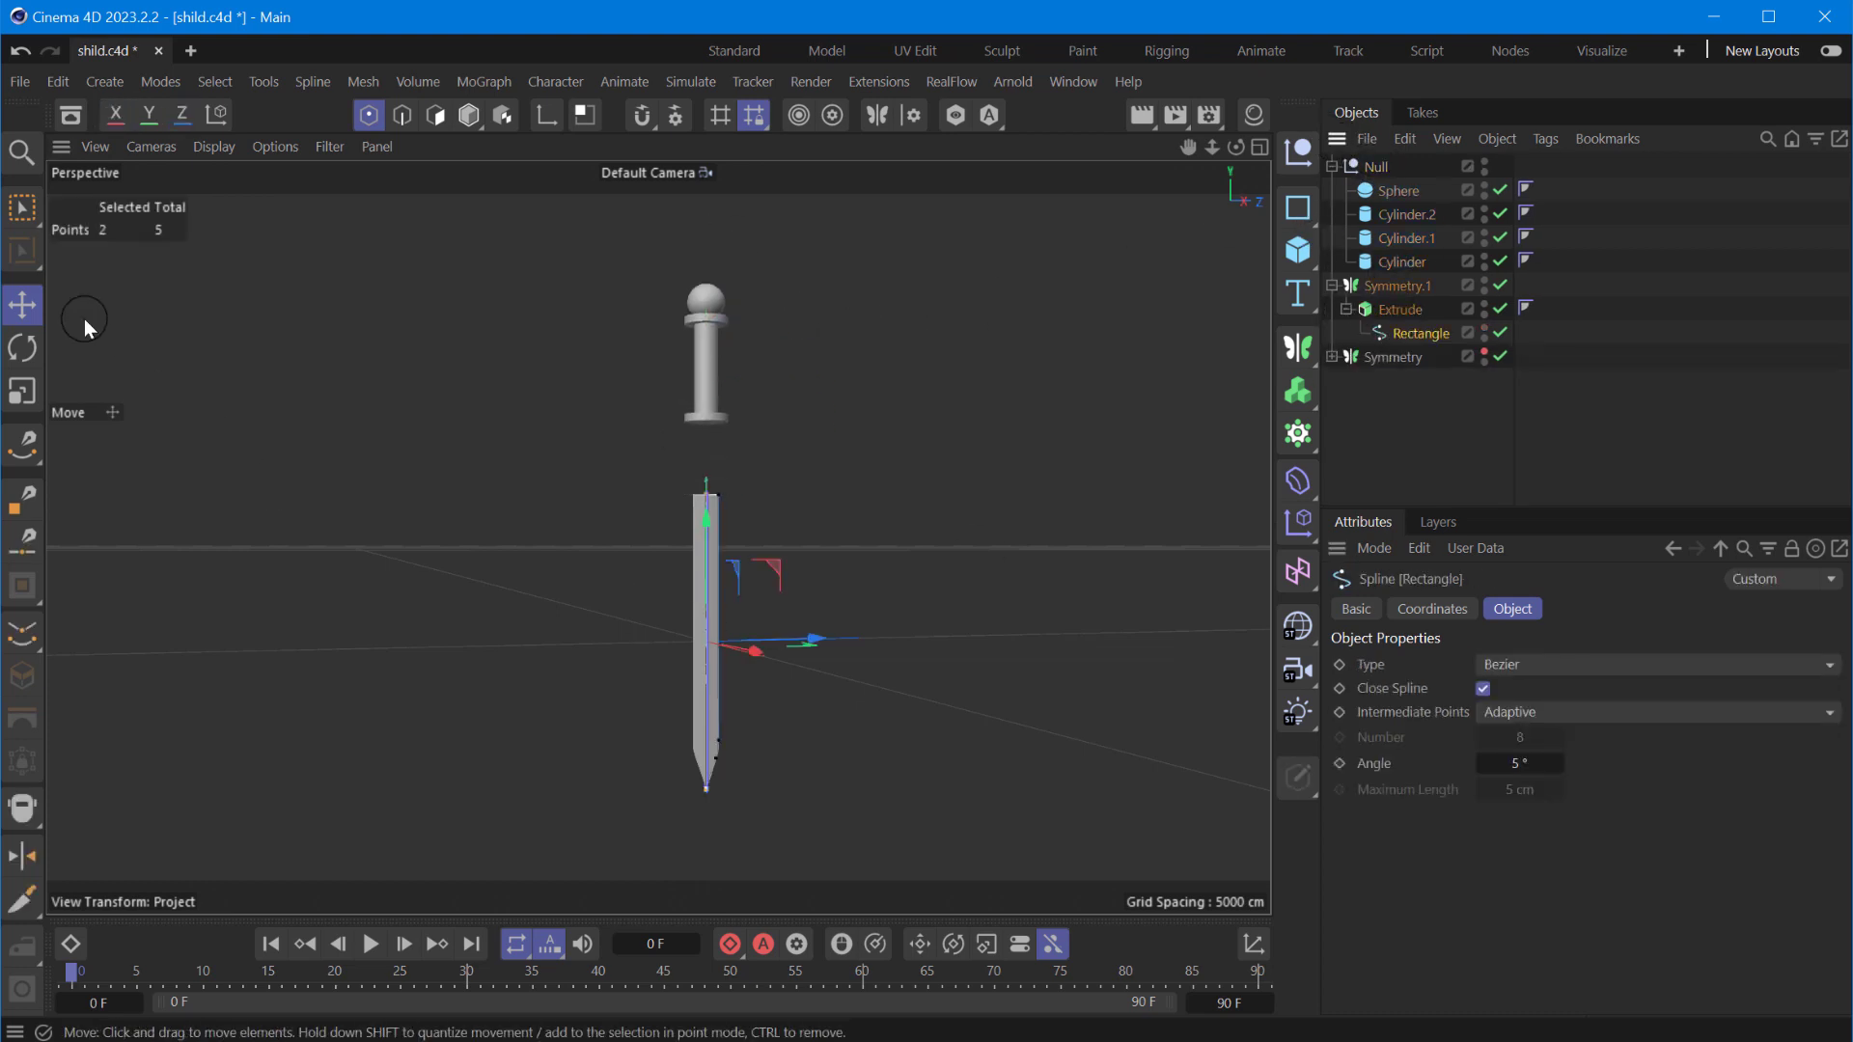
pyautogui.click(21, 207)
pyautogui.moveTo(660, 466); pyautogui.dragTo(851, 558)
pyautogui.moveTo(715, 378); pyautogui.dragTo(721, 301)
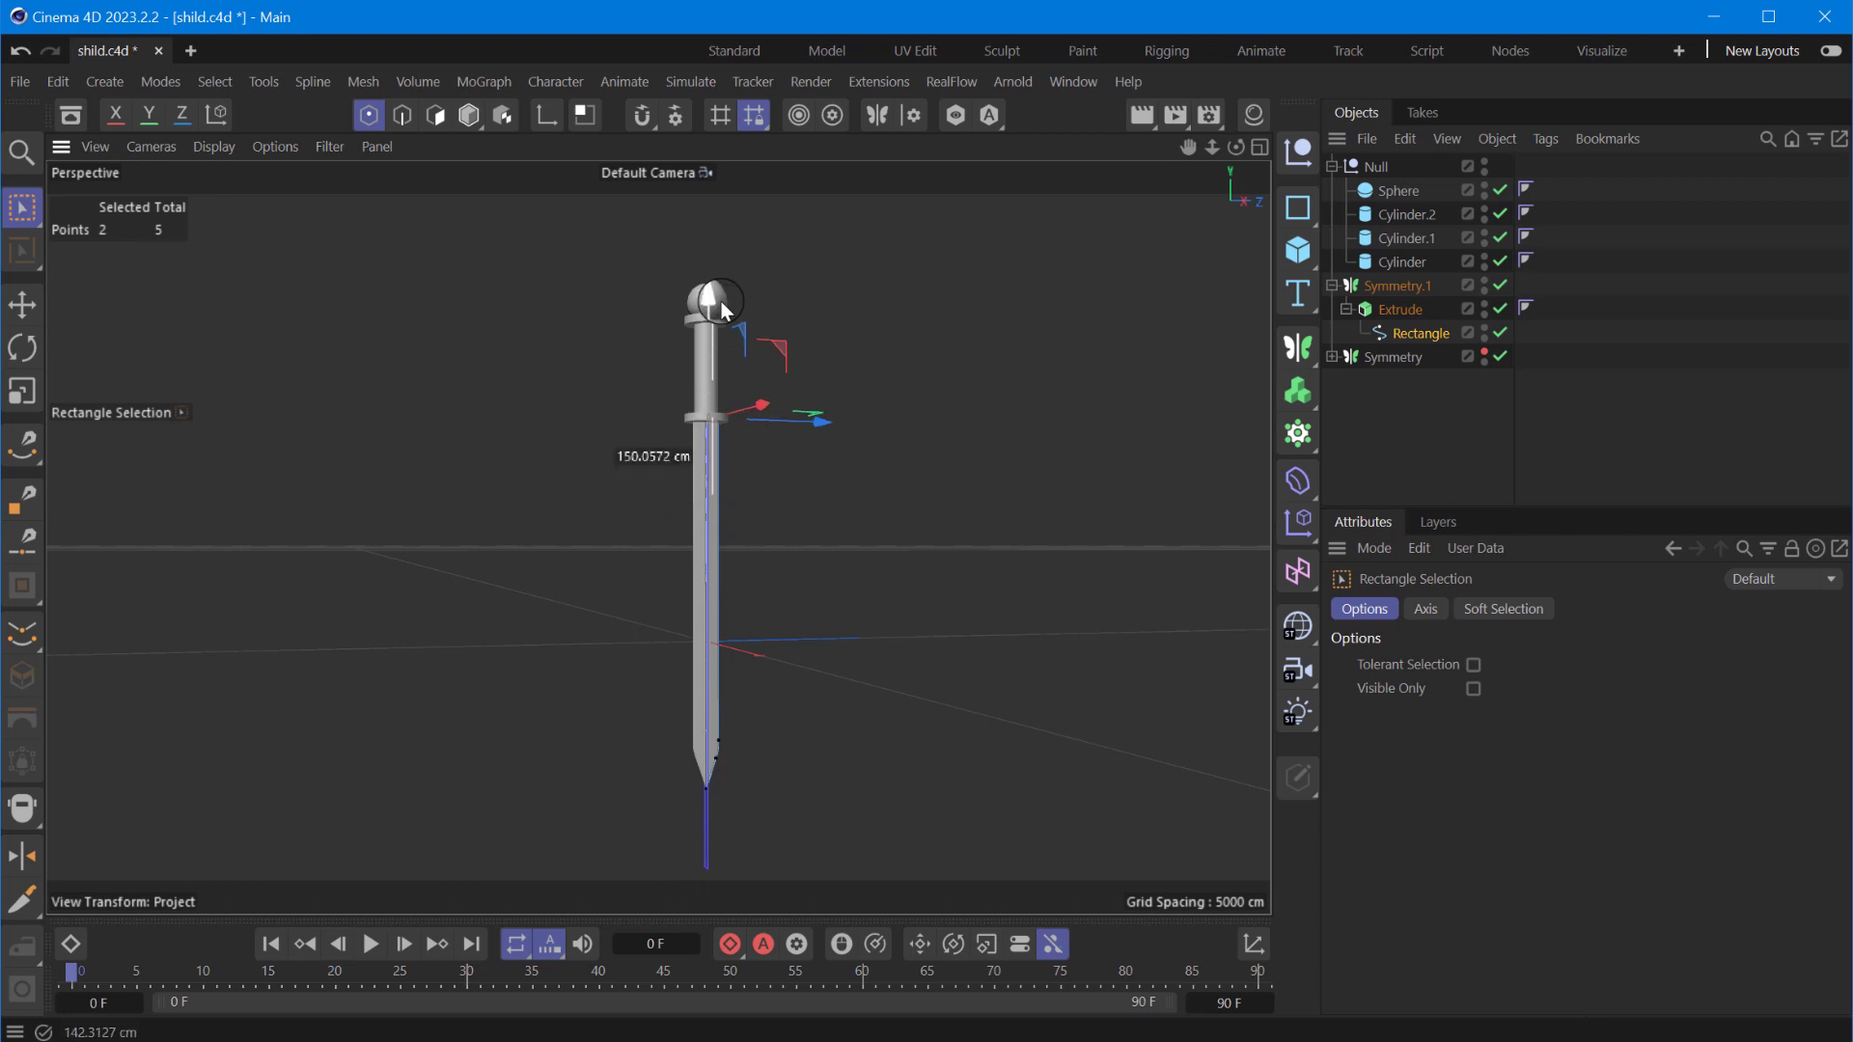
# - Nest the blade's Symmetry.1 inside the hilt Null and select the Null group
pyautogui.click(1332, 166)
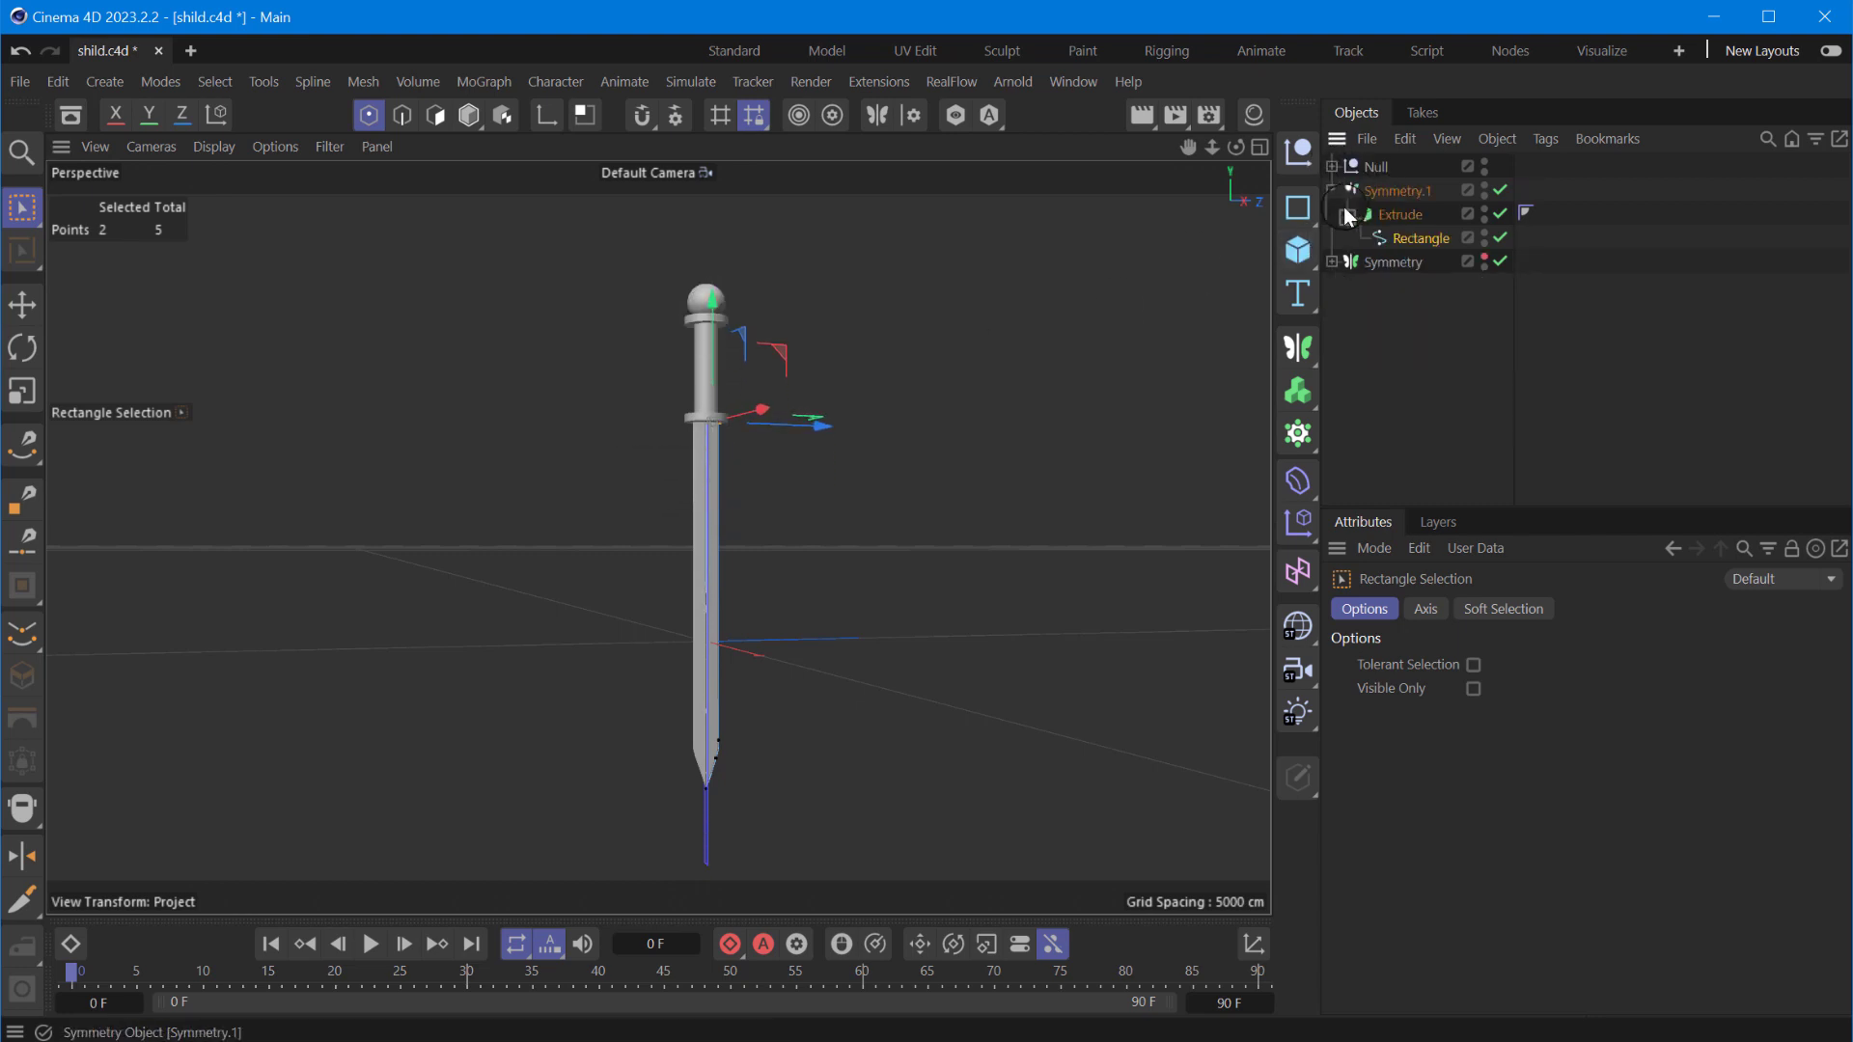
pyautogui.click(1333, 166)
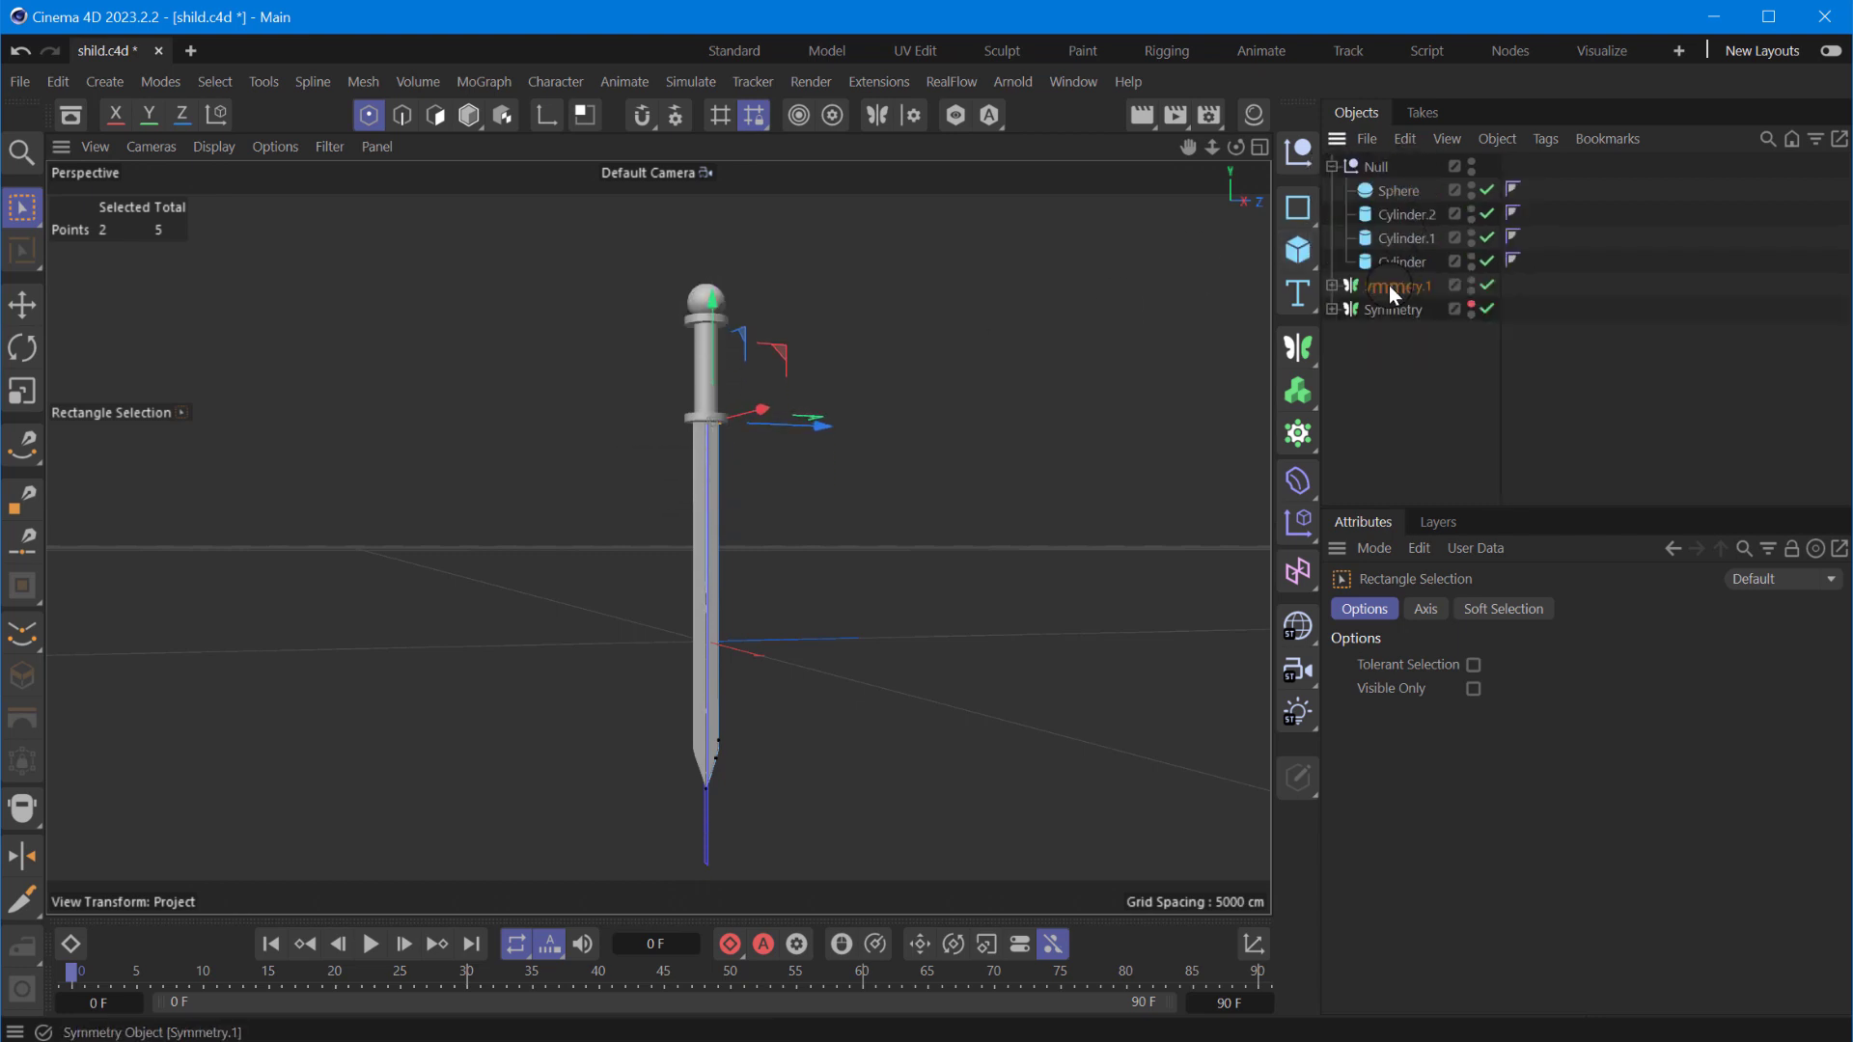
pyautogui.moveTo(1386, 180); pyautogui.dragTo(1386, 177)
pyautogui.click(1331, 166)
pyautogui.click(1380, 170)
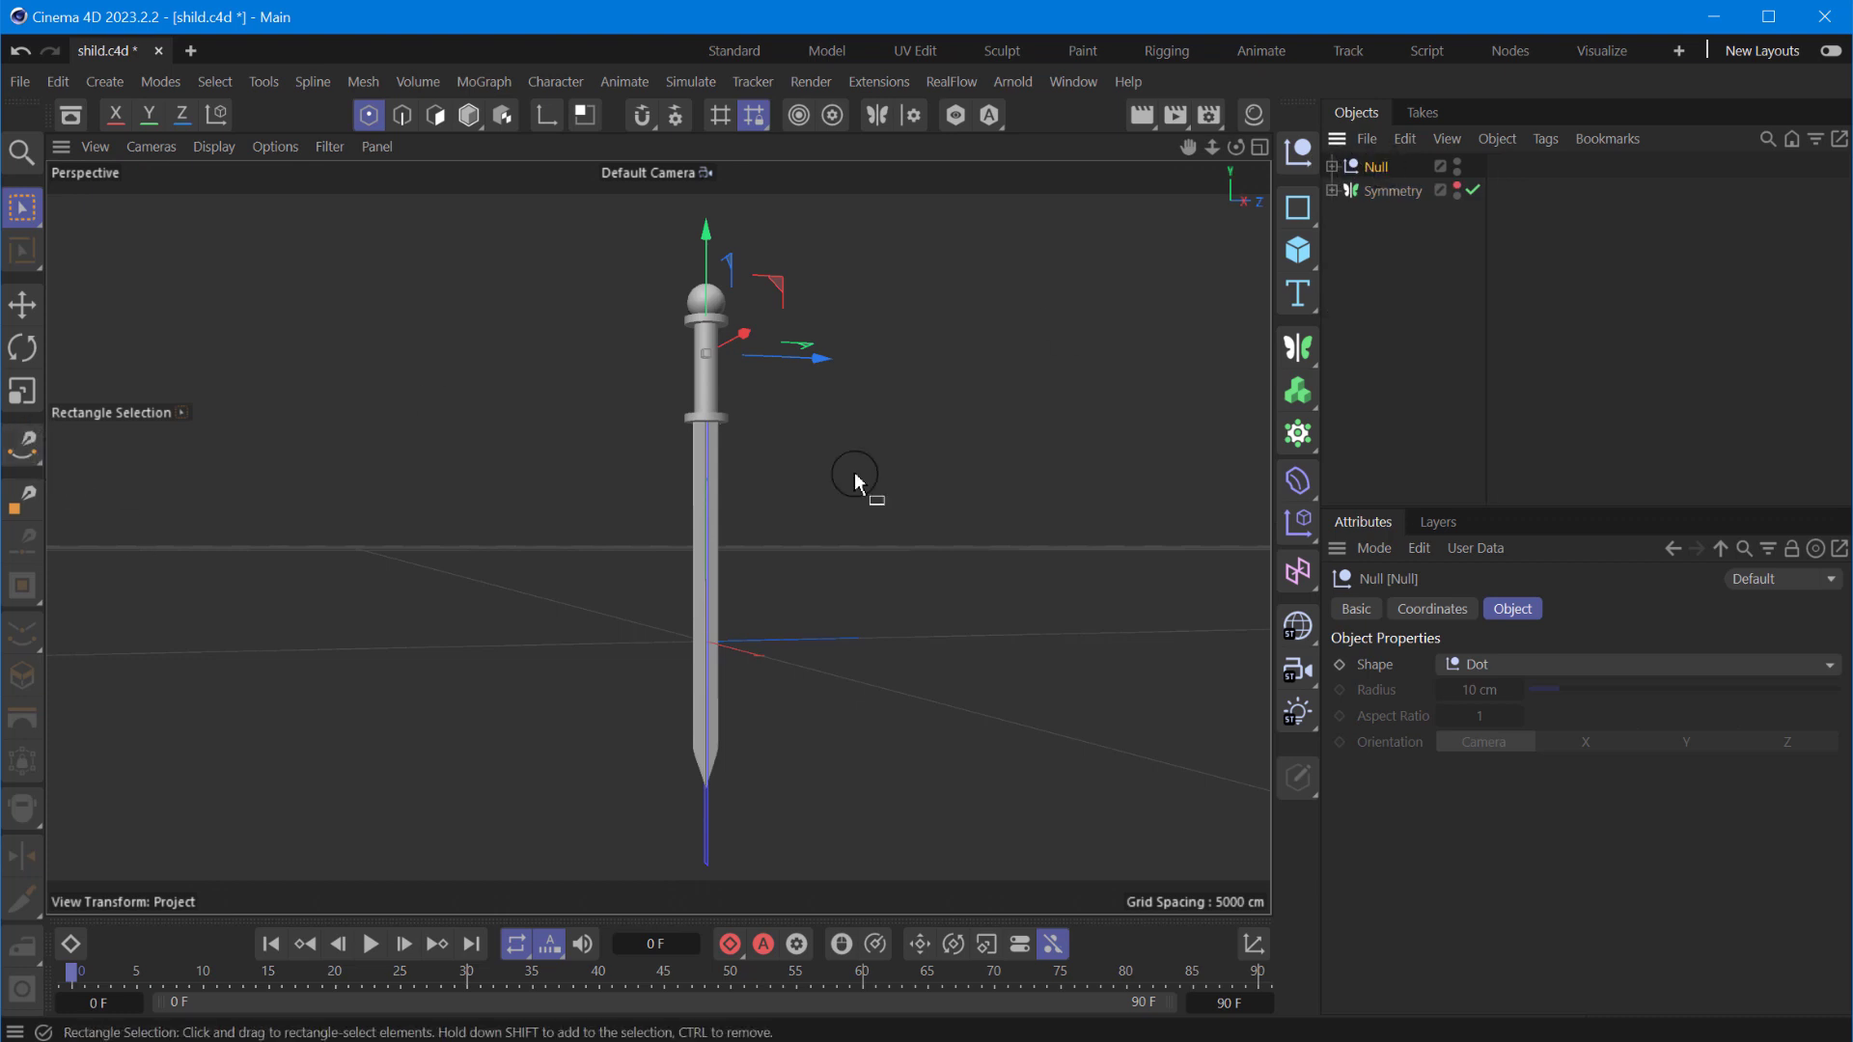
# - Show the shield Symmetry again and return to the Standard layout facing the sword and shield
pyautogui.click(1467, 191)
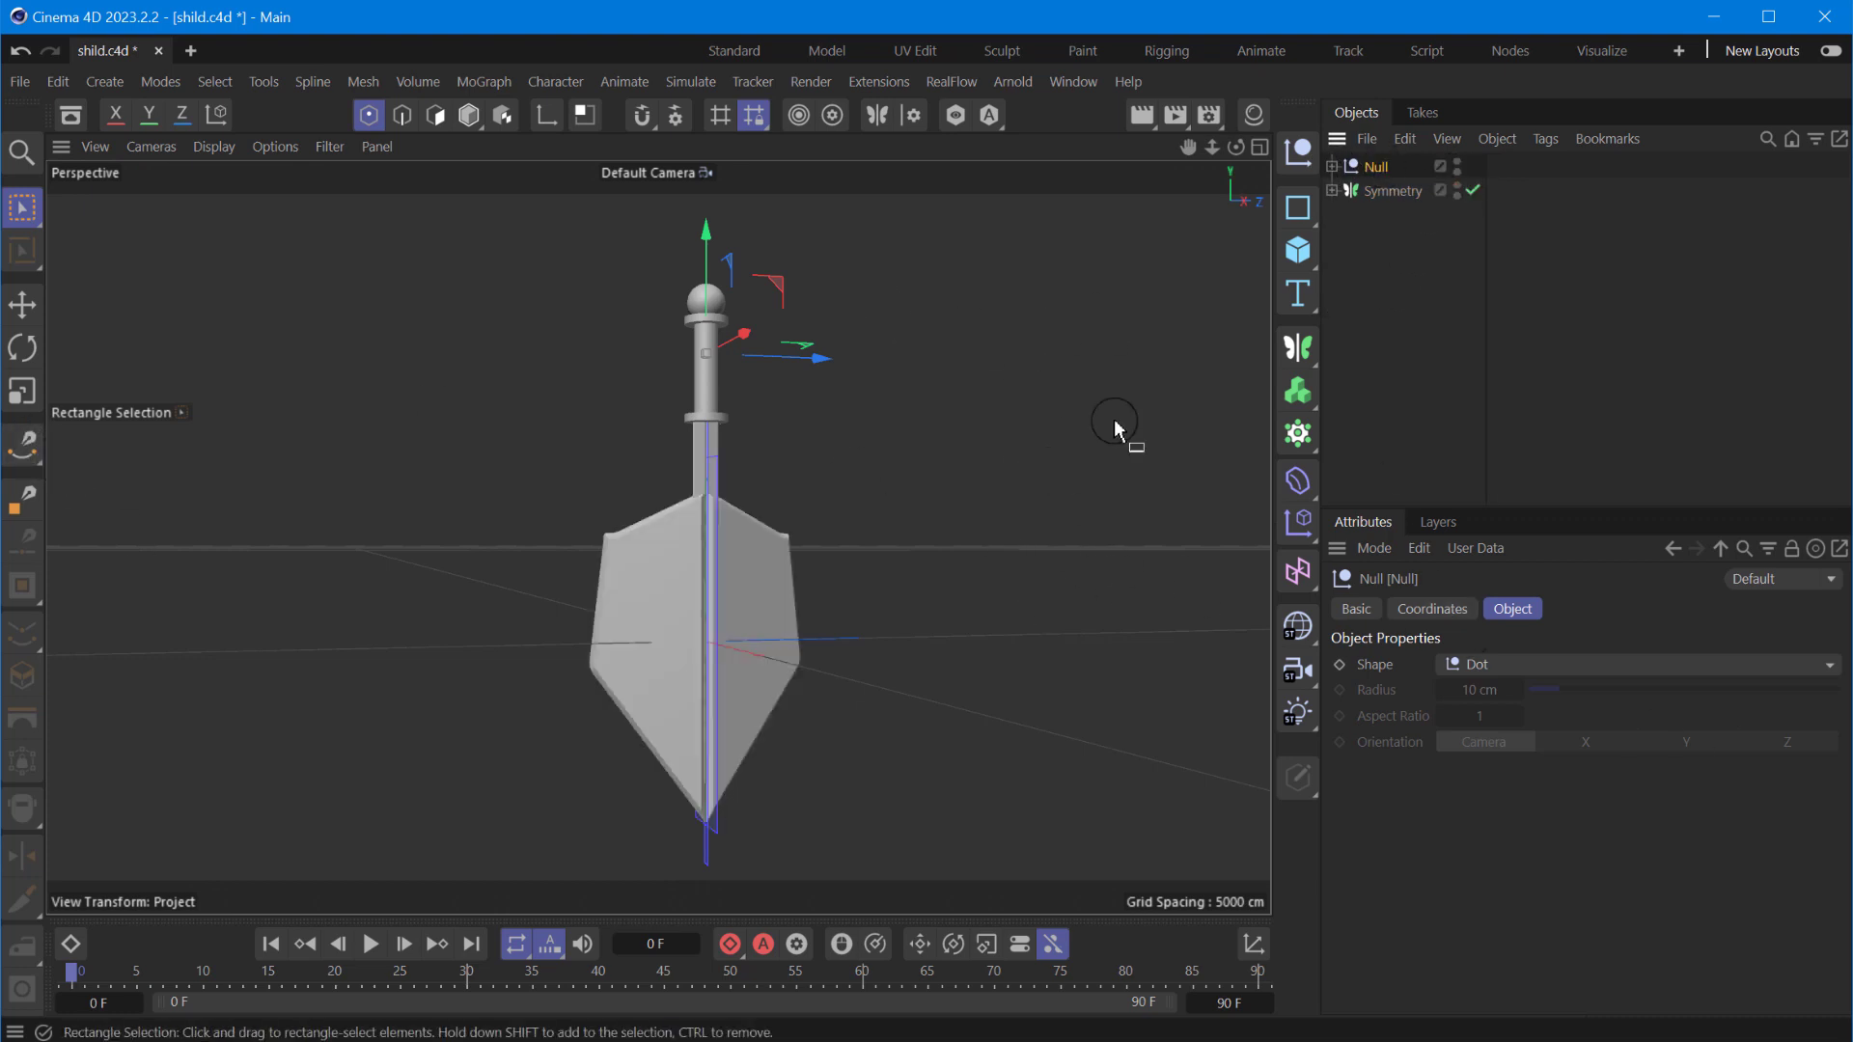
pyautogui.keyDown('alt'); pyautogui.moveTo(1114, 418); pyautogui.dragTo(971, 282); pyautogui.keyUp('alt')
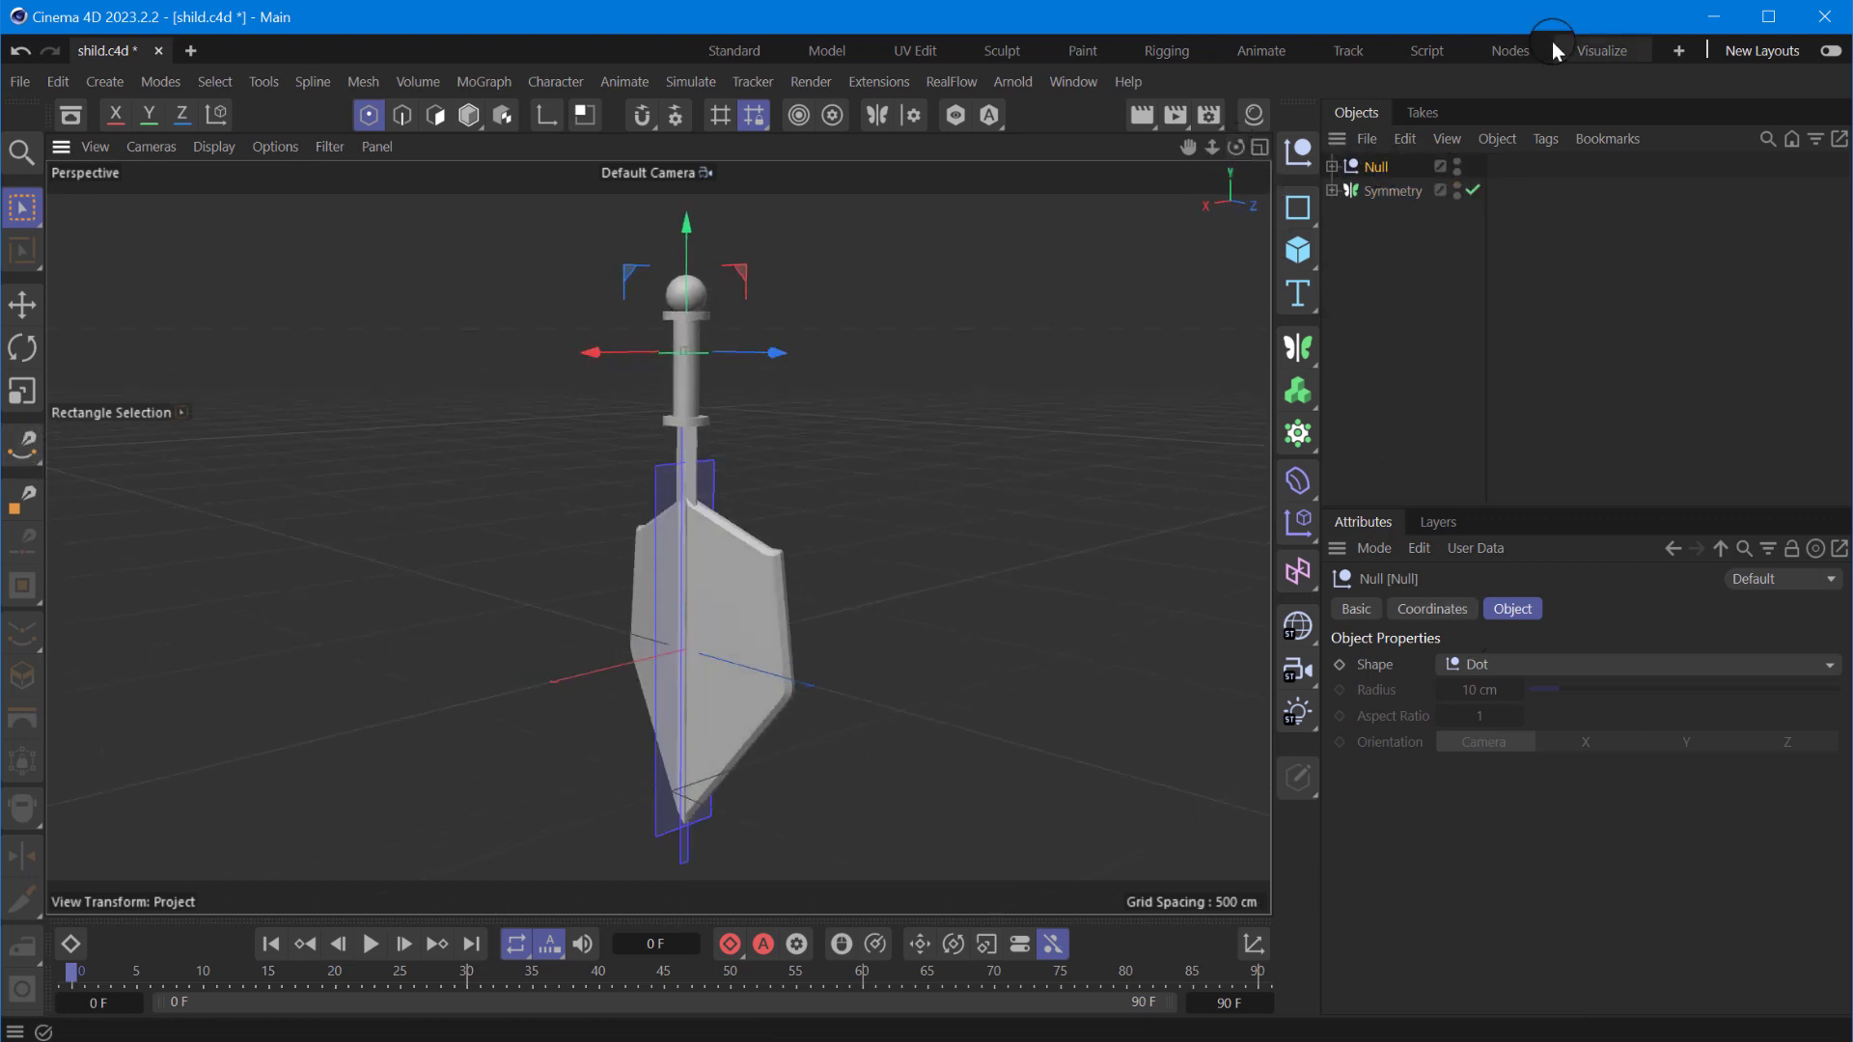
pyautogui.click(1827, 51)
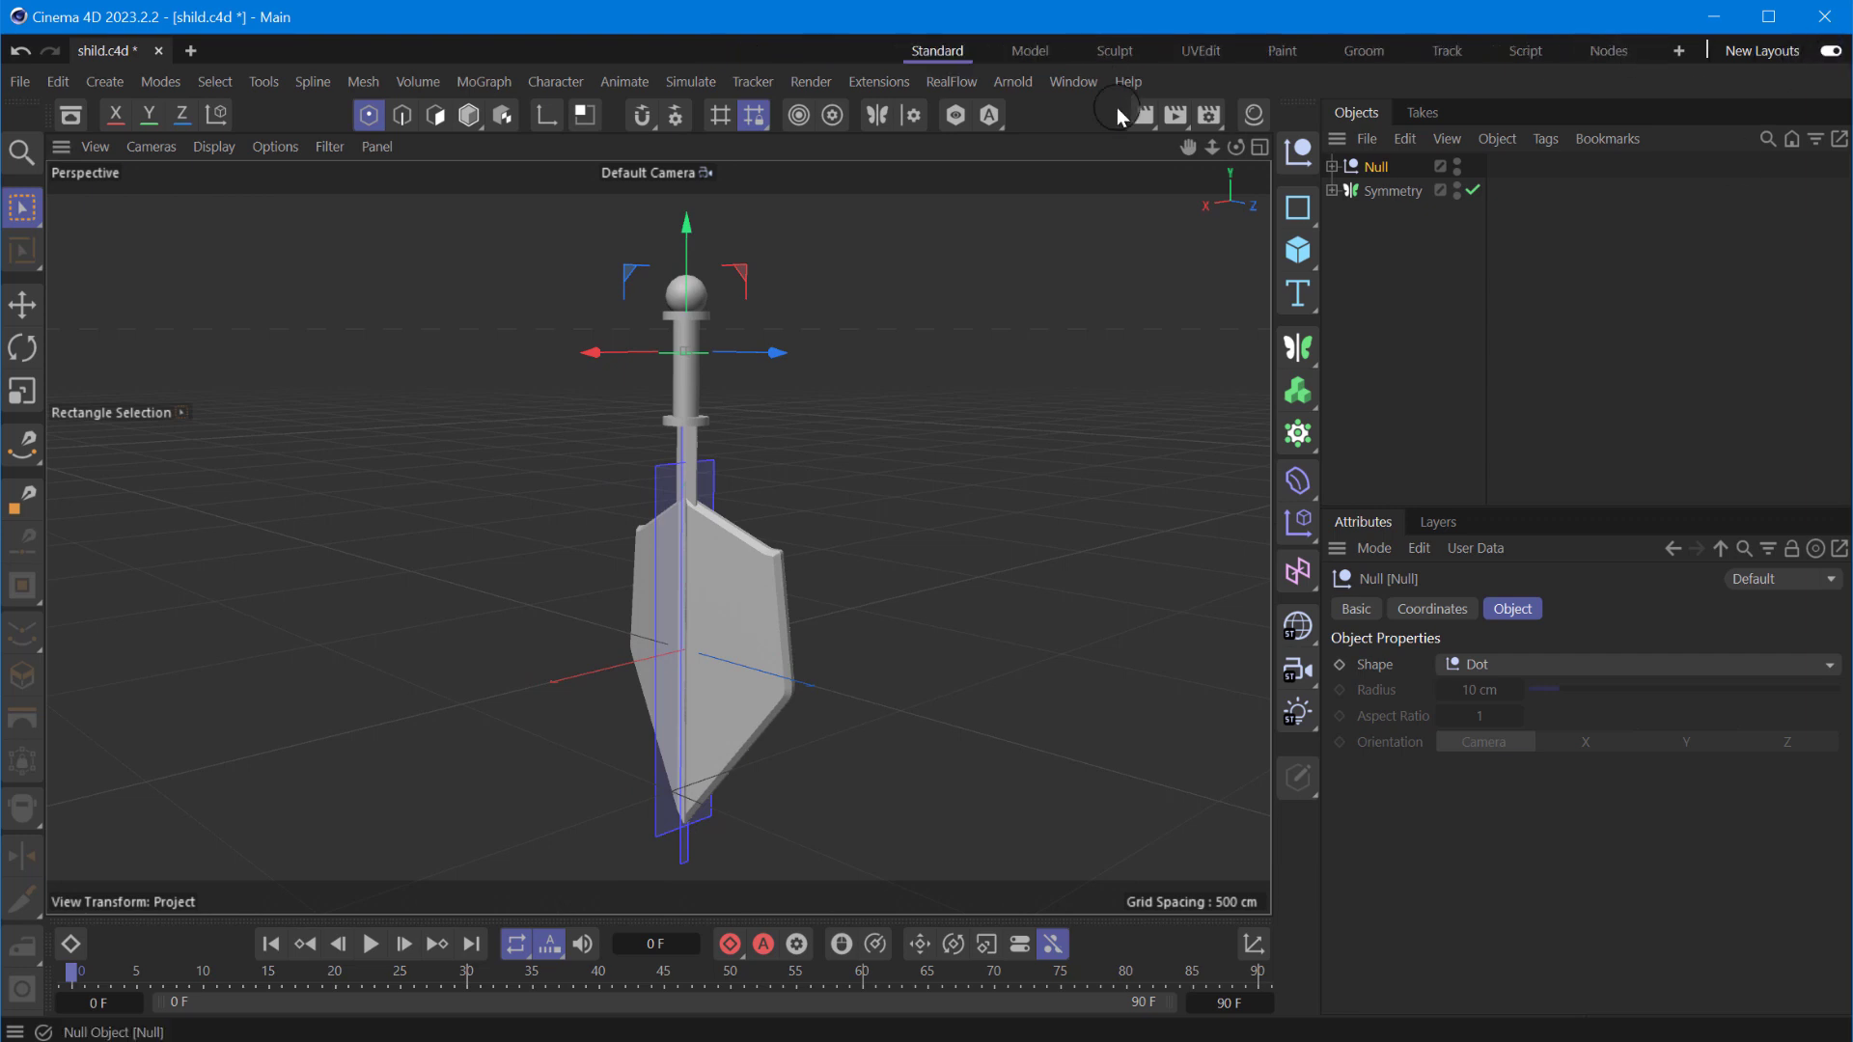
pyautogui.click(1031, 48)
pyautogui.click(960, 50)
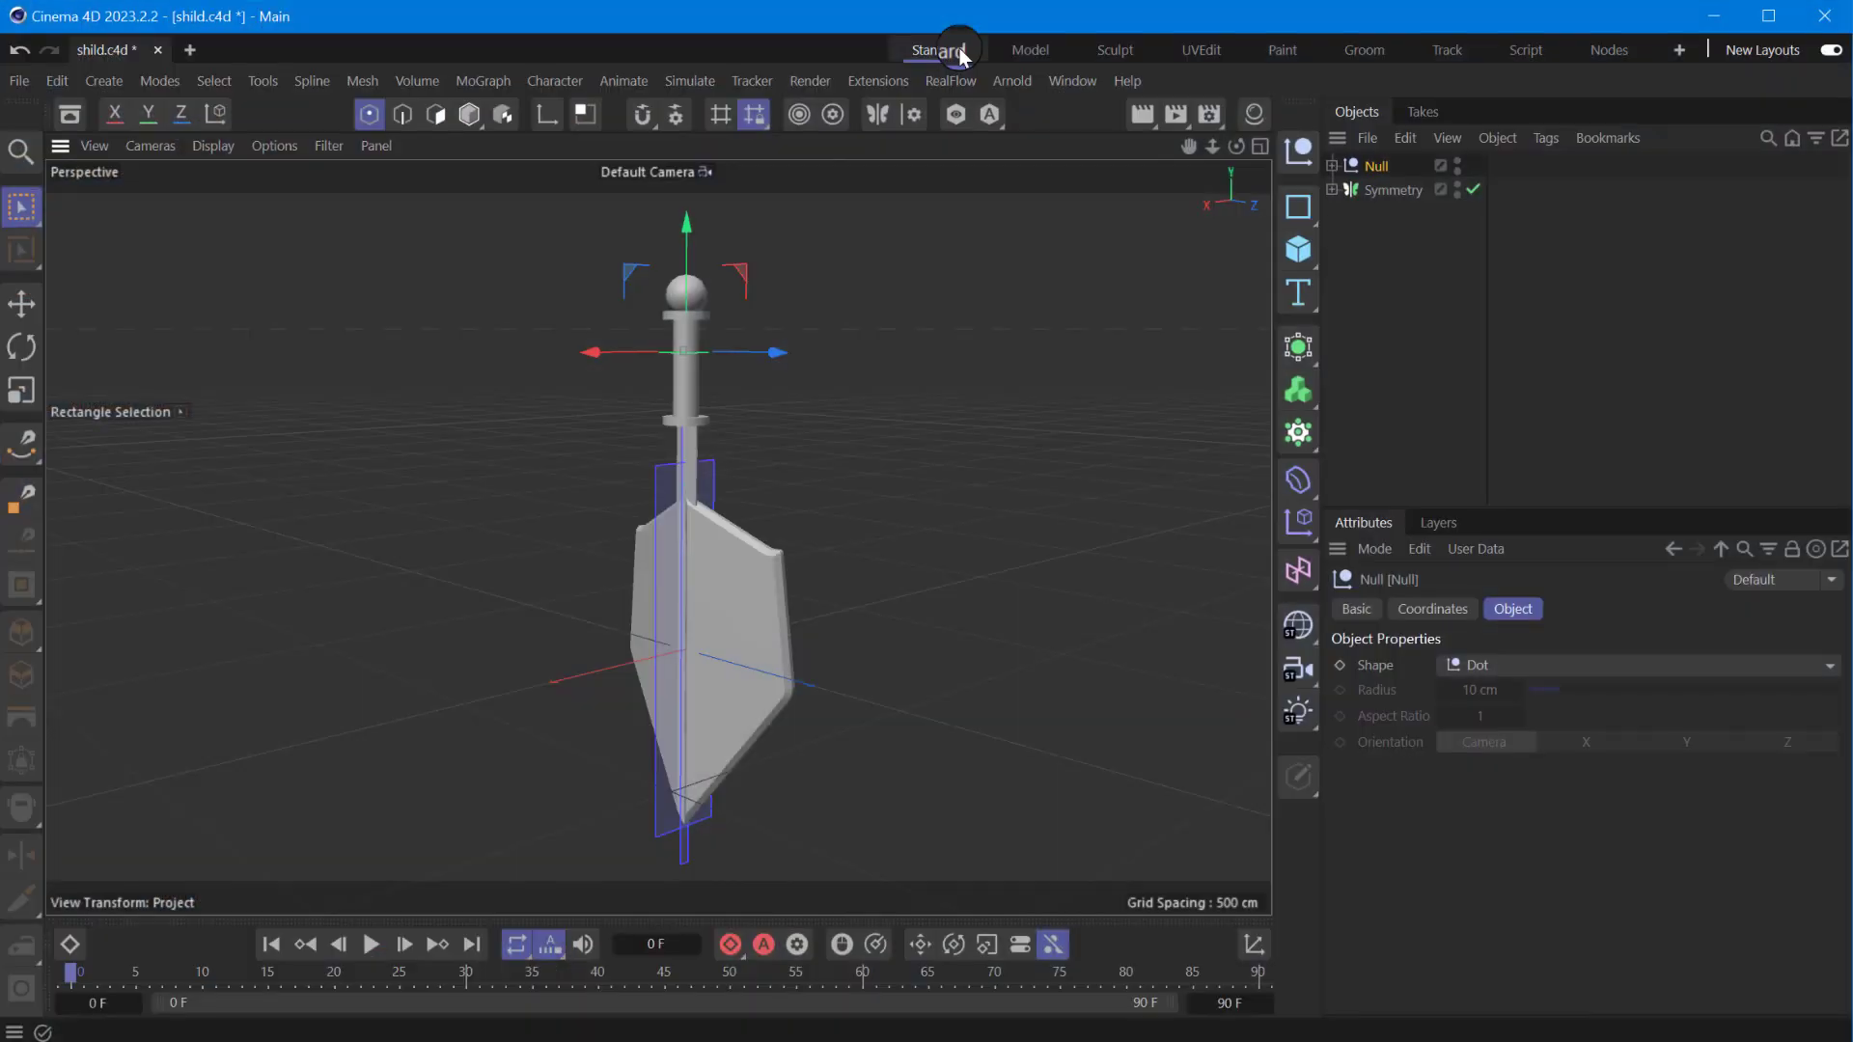
pyautogui.click(1041, 50)
pyautogui.click(736, 50)
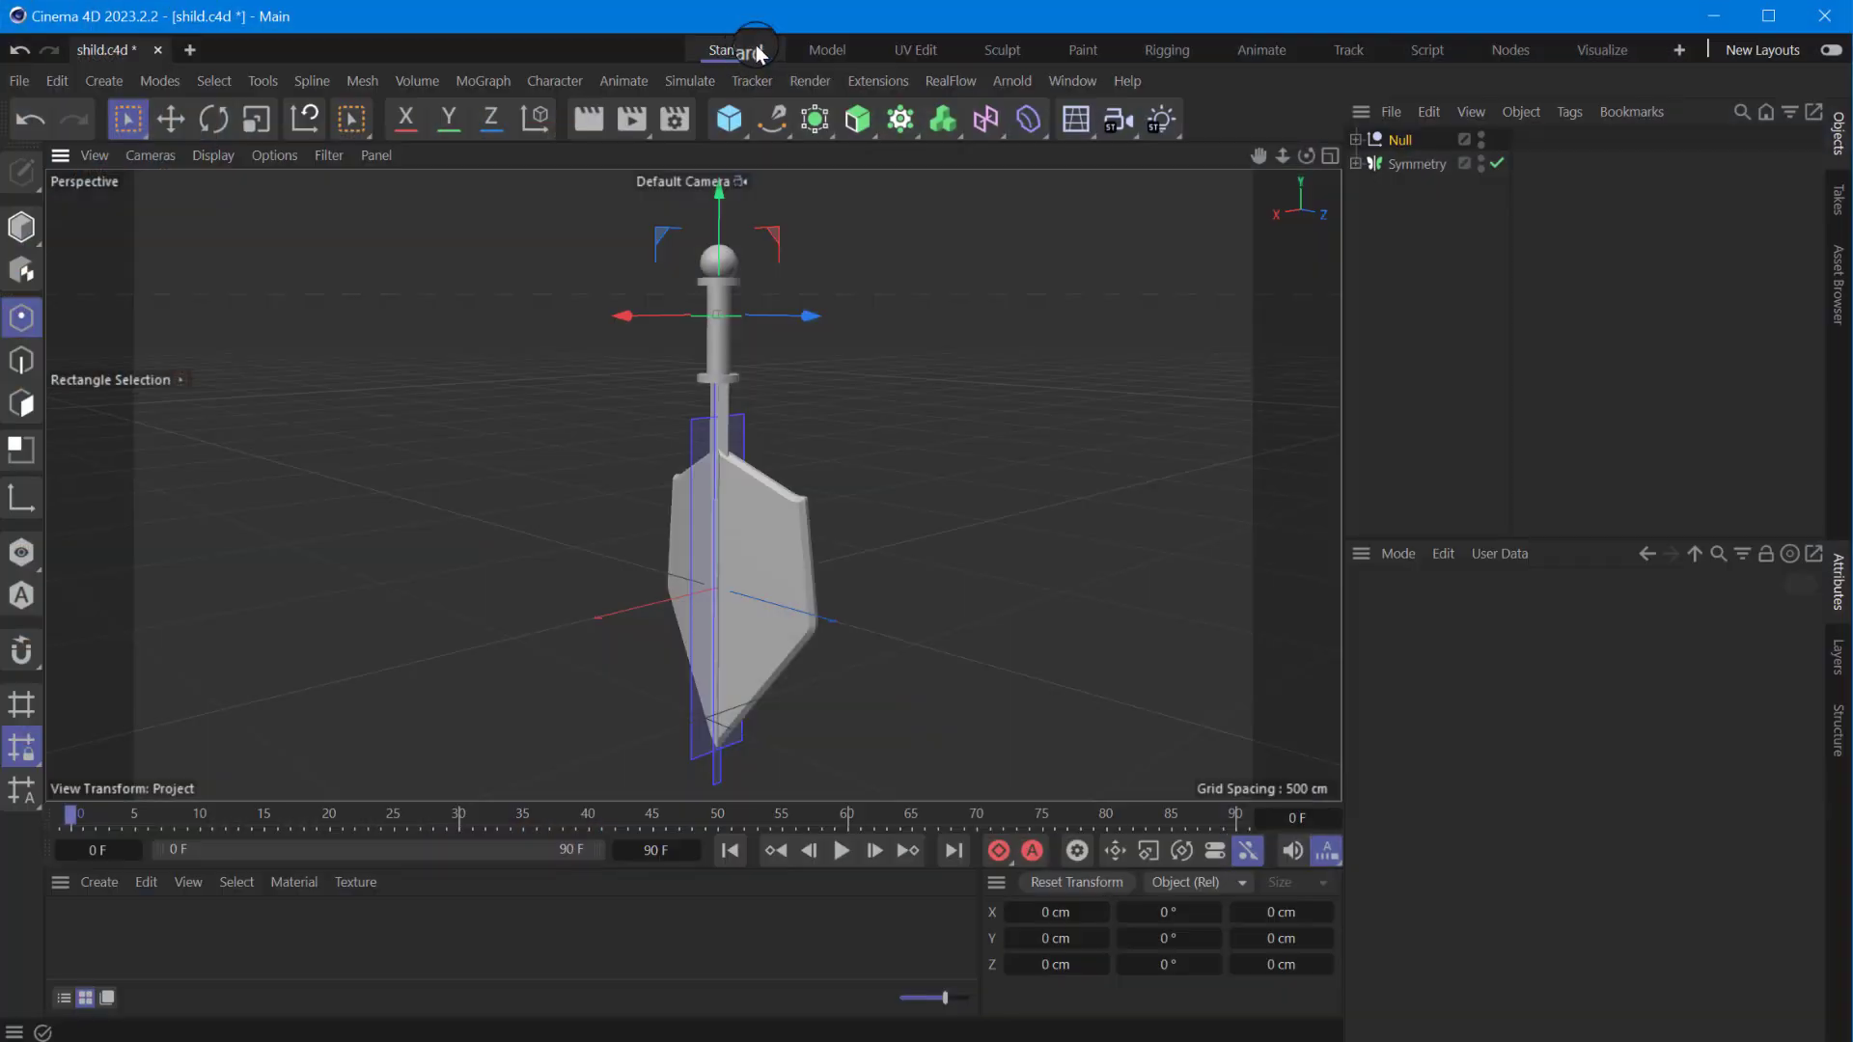
pyautogui.moveTo(729, 258); pyautogui.dragTo(723, 405)
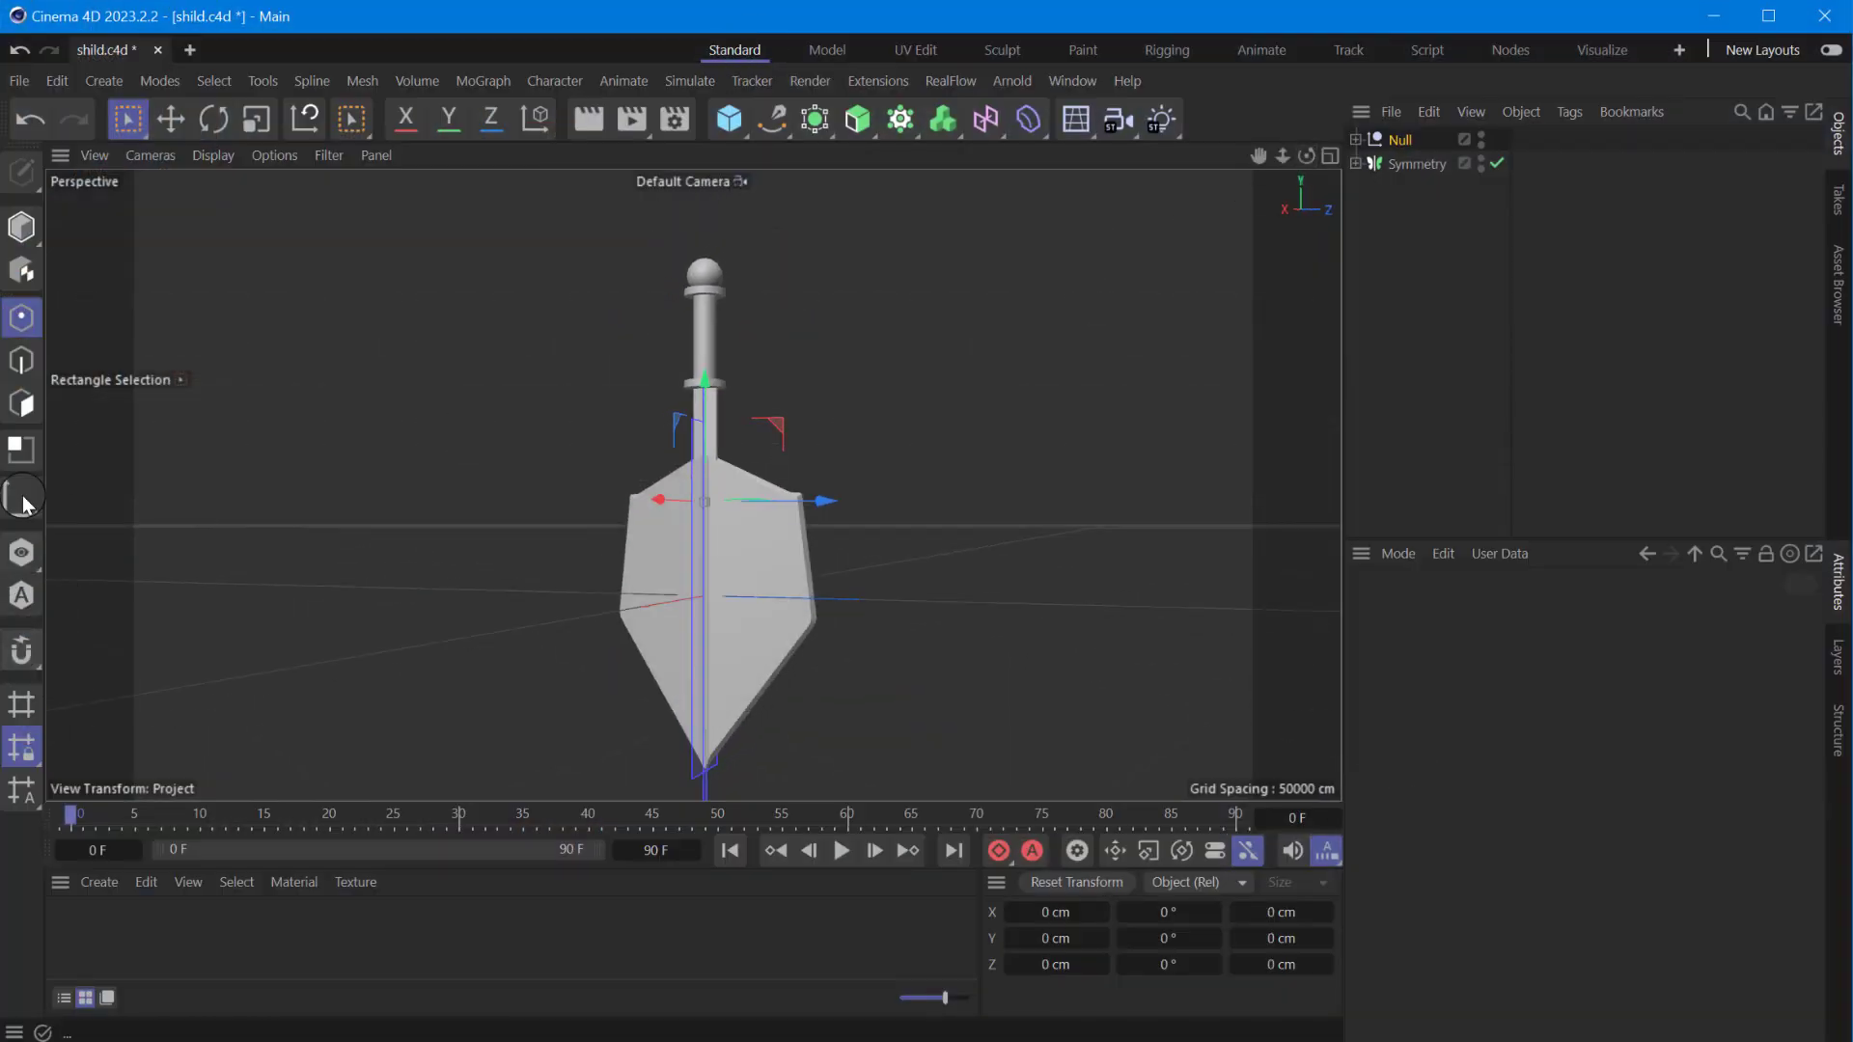
# - Tilt the sword diagonally and move it into position across the shield's front
pyautogui.click(213, 118)
pyautogui.moveTo(773, 469); pyautogui.dragTo(773, 490)
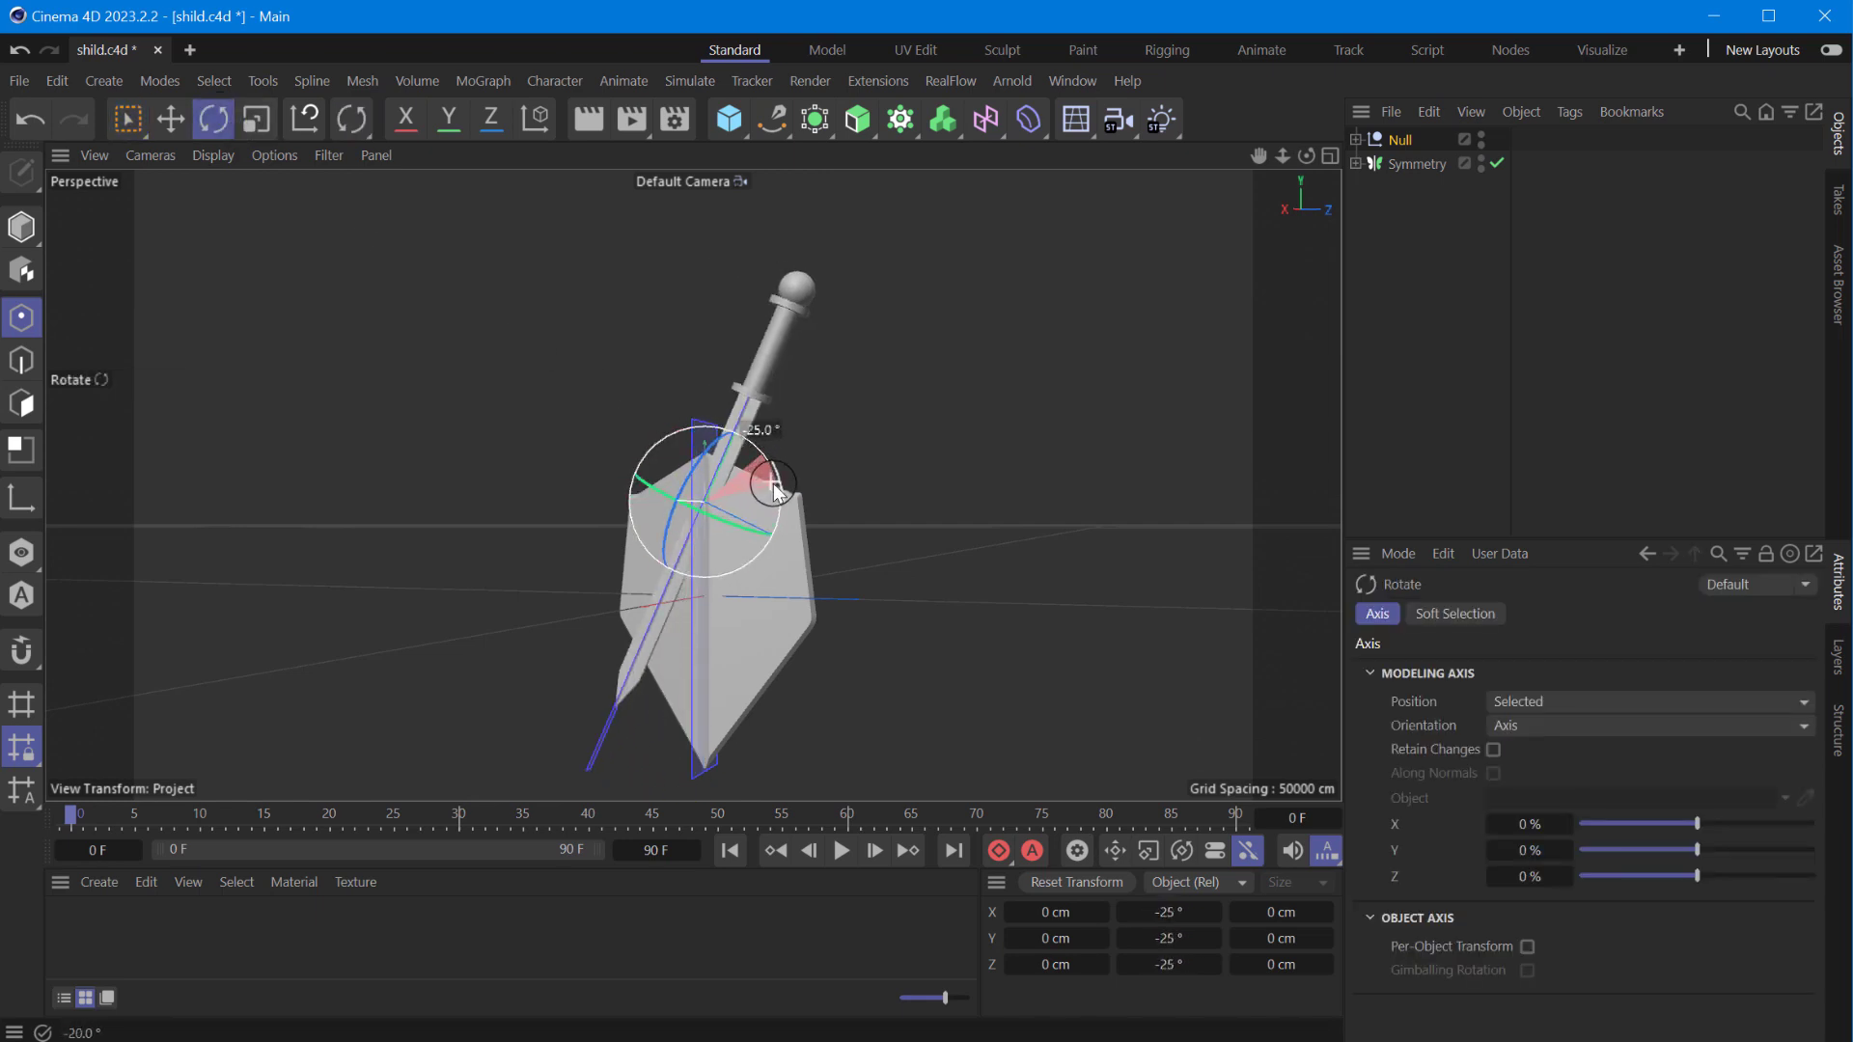
pyautogui.moveTo(775, 492); pyautogui.dragTo(775, 493)
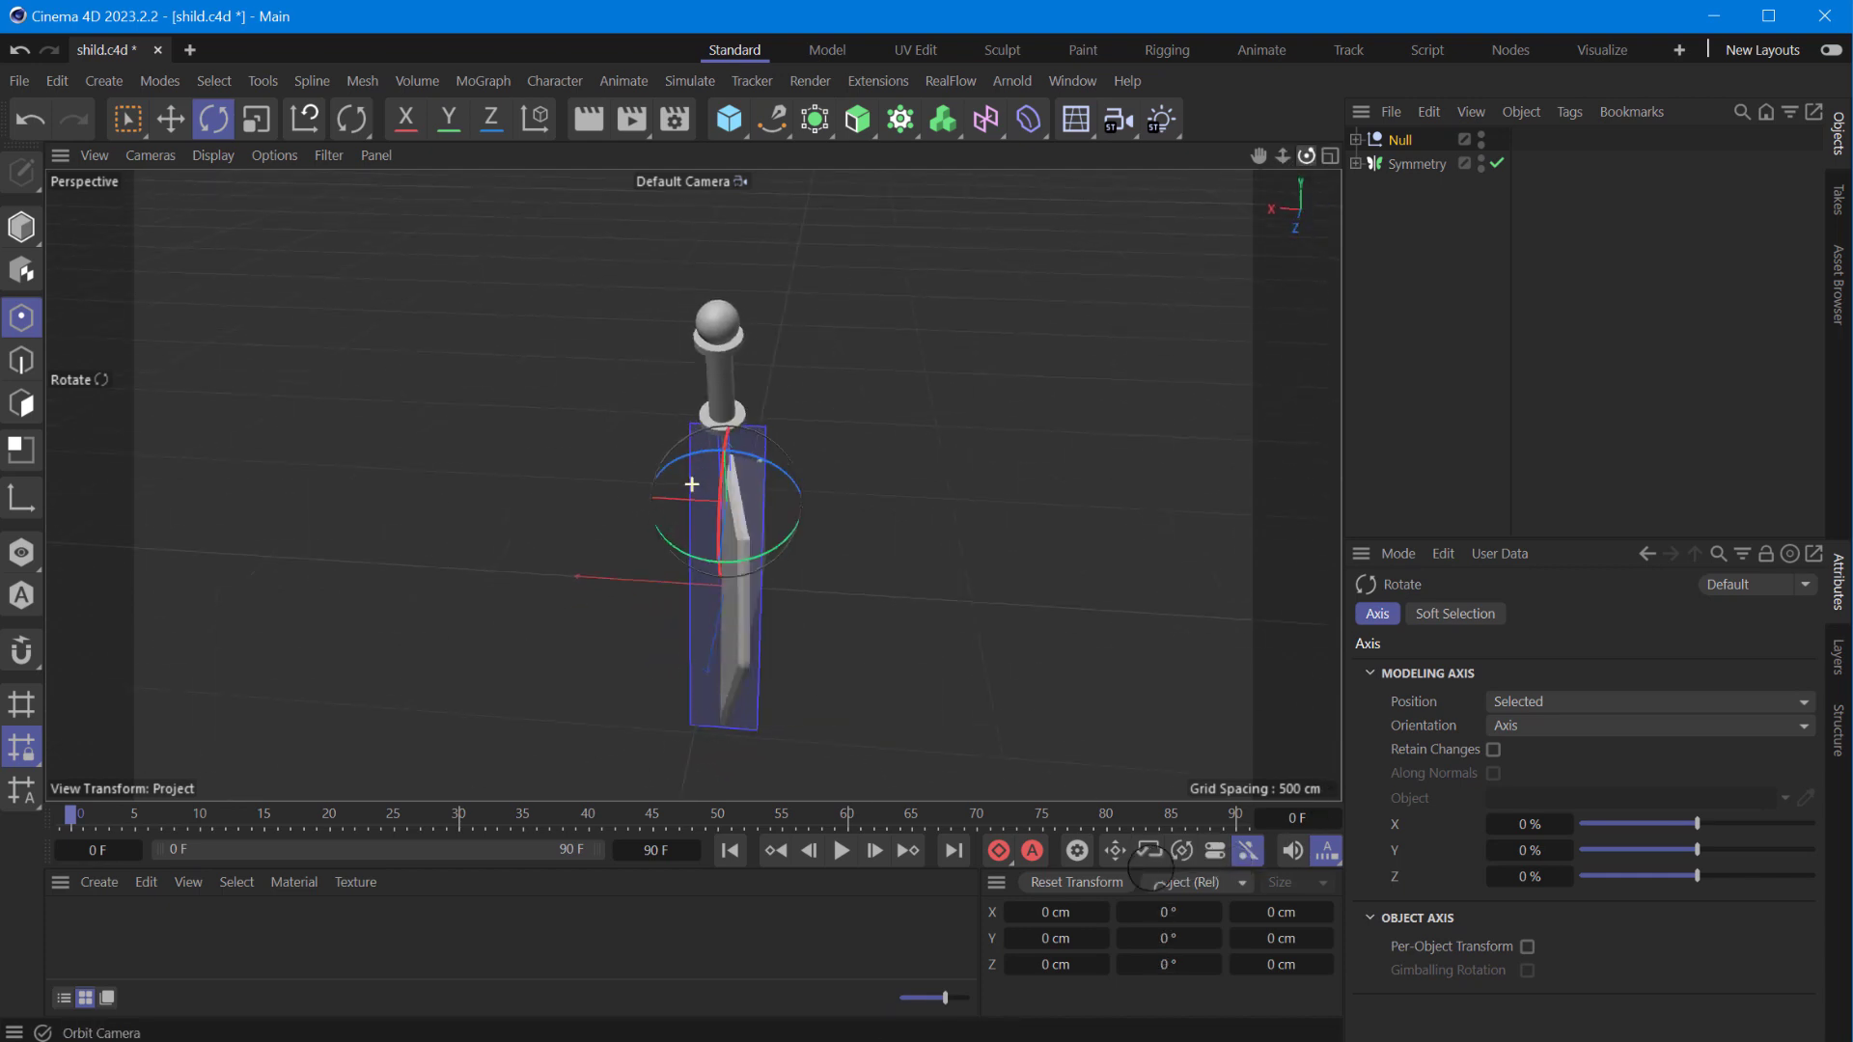
pyautogui.press('e')
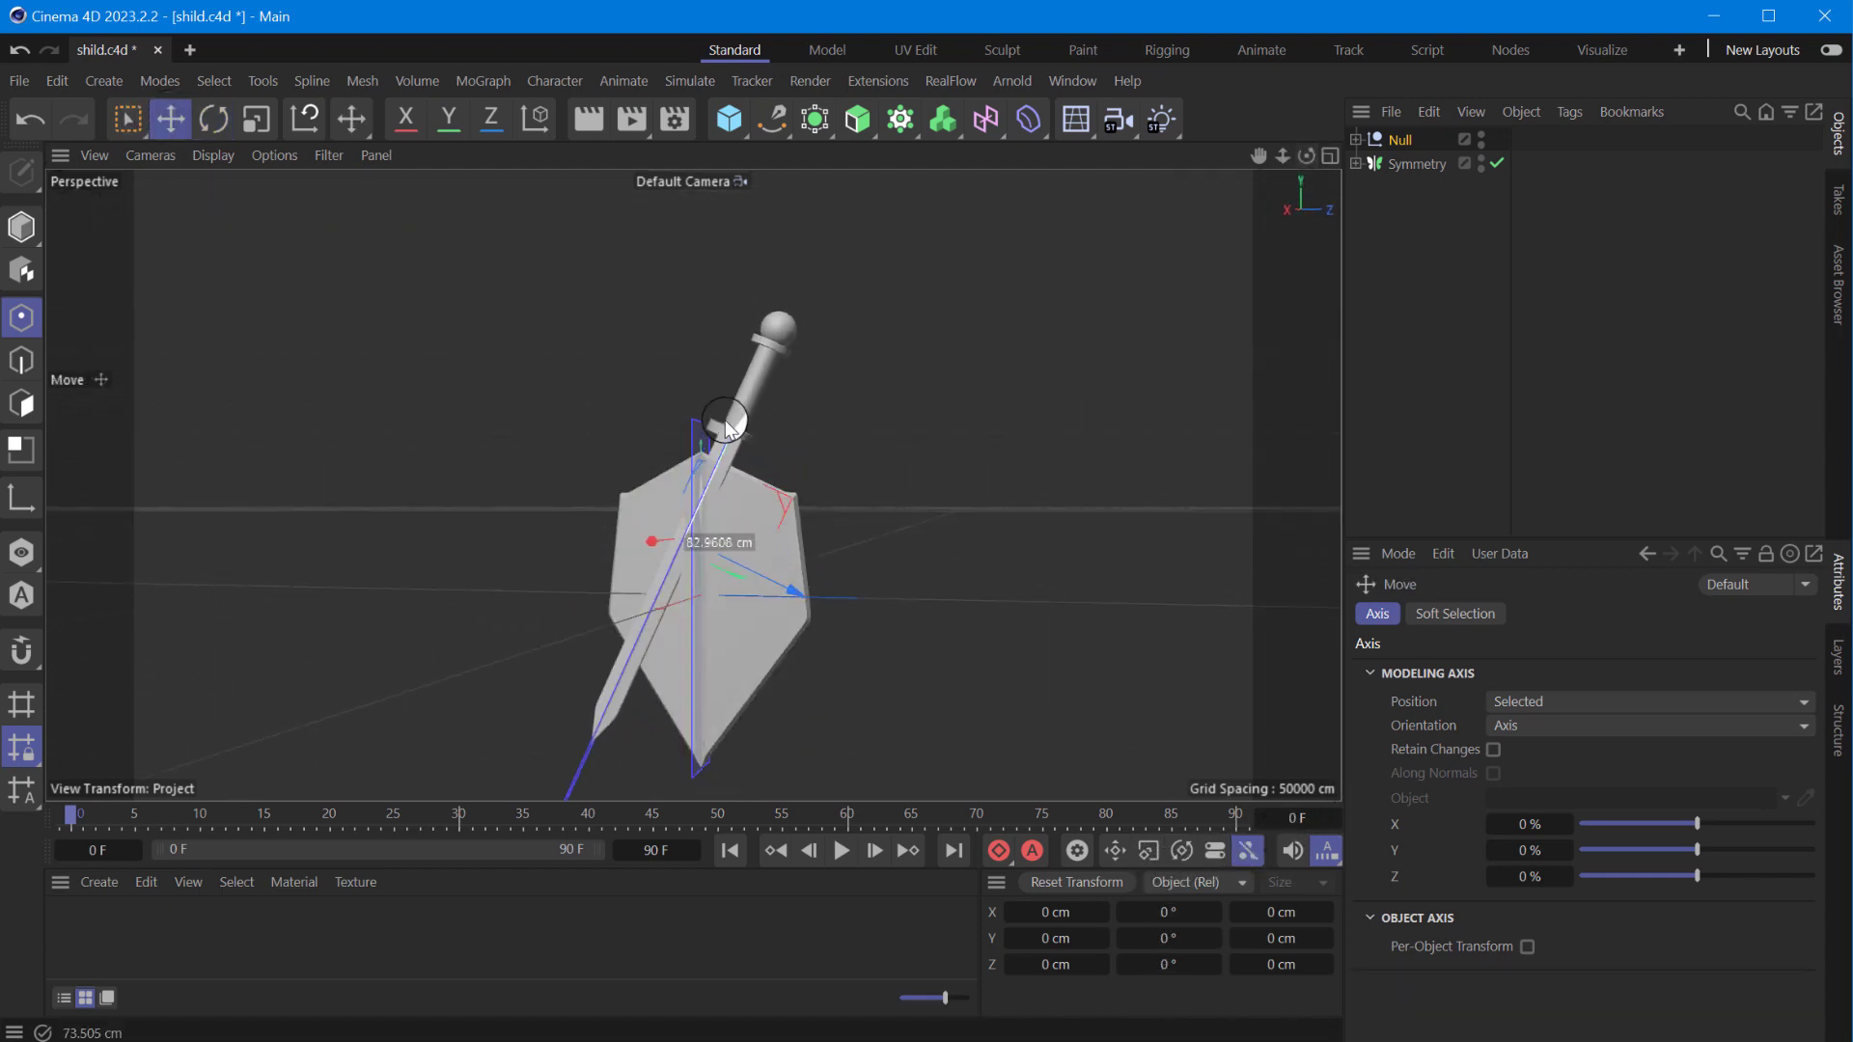
pyautogui.moveTo(786, 516); pyautogui.dragTo(642, 560)
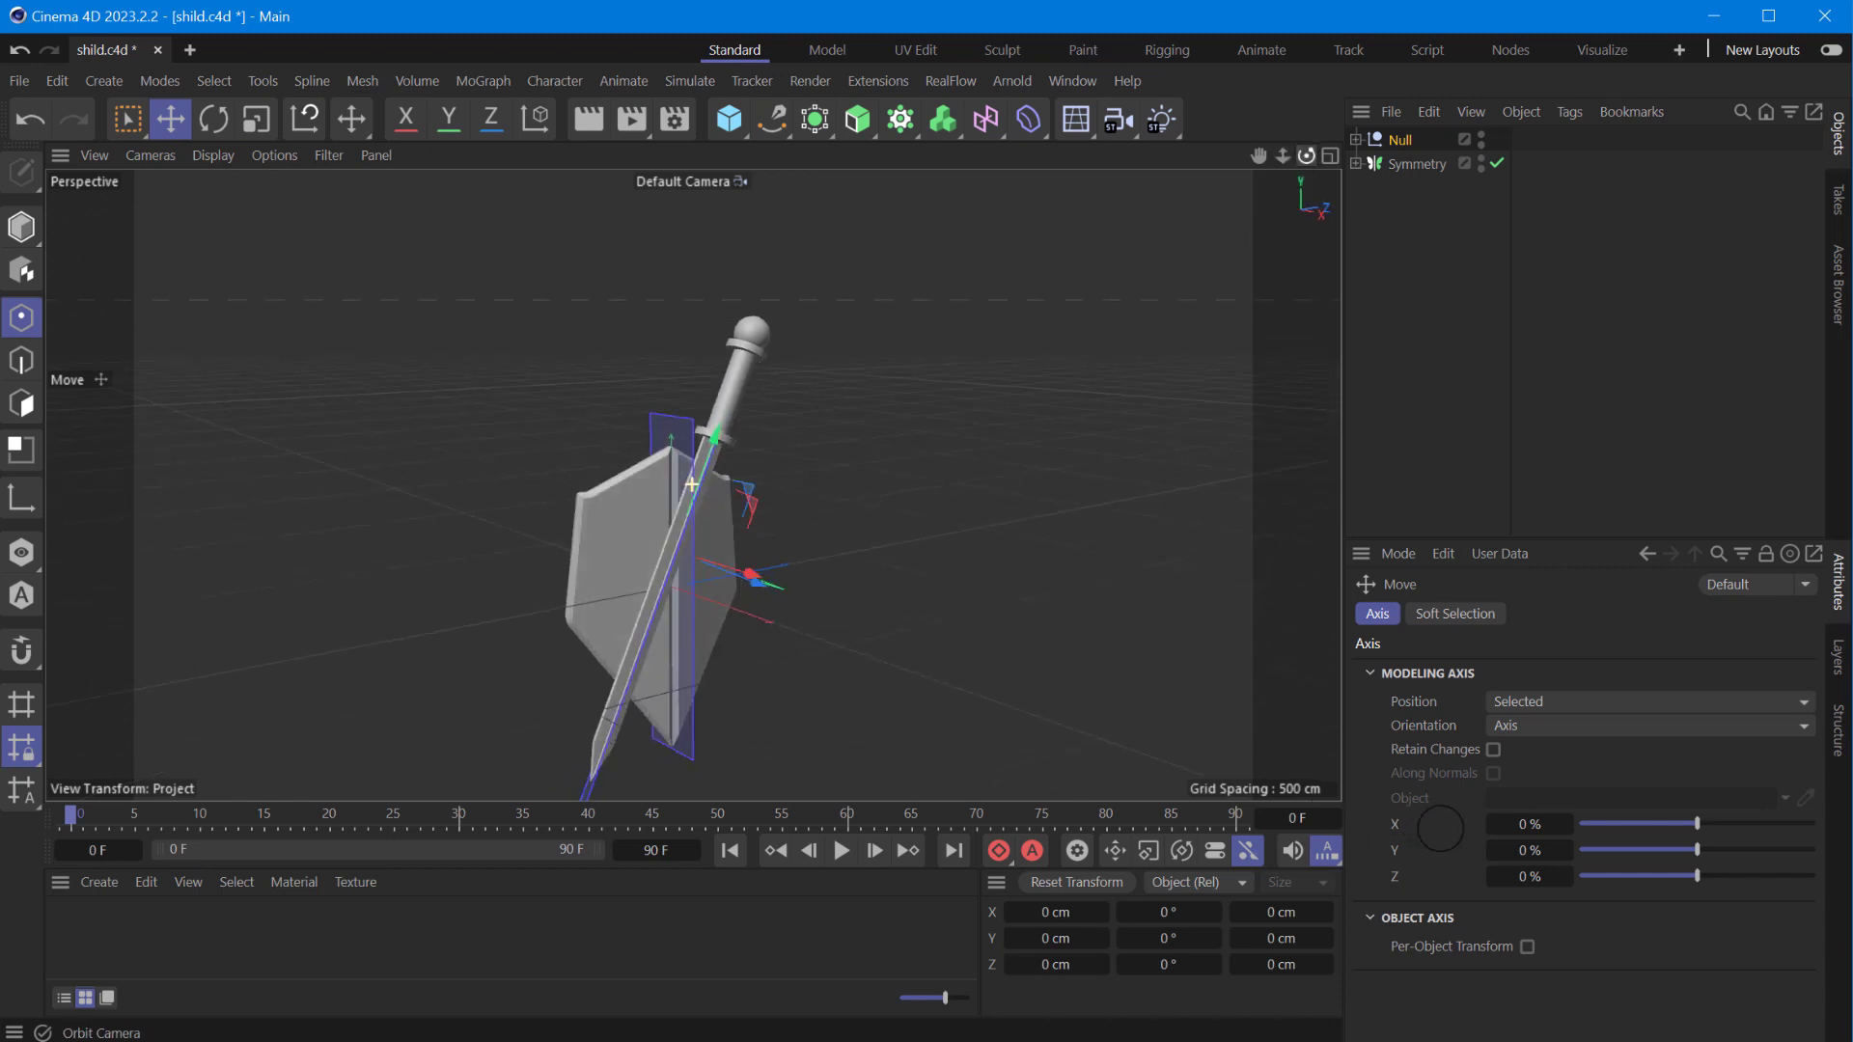
pyautogui.moveTo(1281, 220)
pyautogui.keyDown('alt'); pyautogui.mouseDown()
pyautogui.moveTo(807, 554)
pyautogui.moveTo(781, 540)
pyautogui.mouseUp(); pyautogui.keyUp('alt')
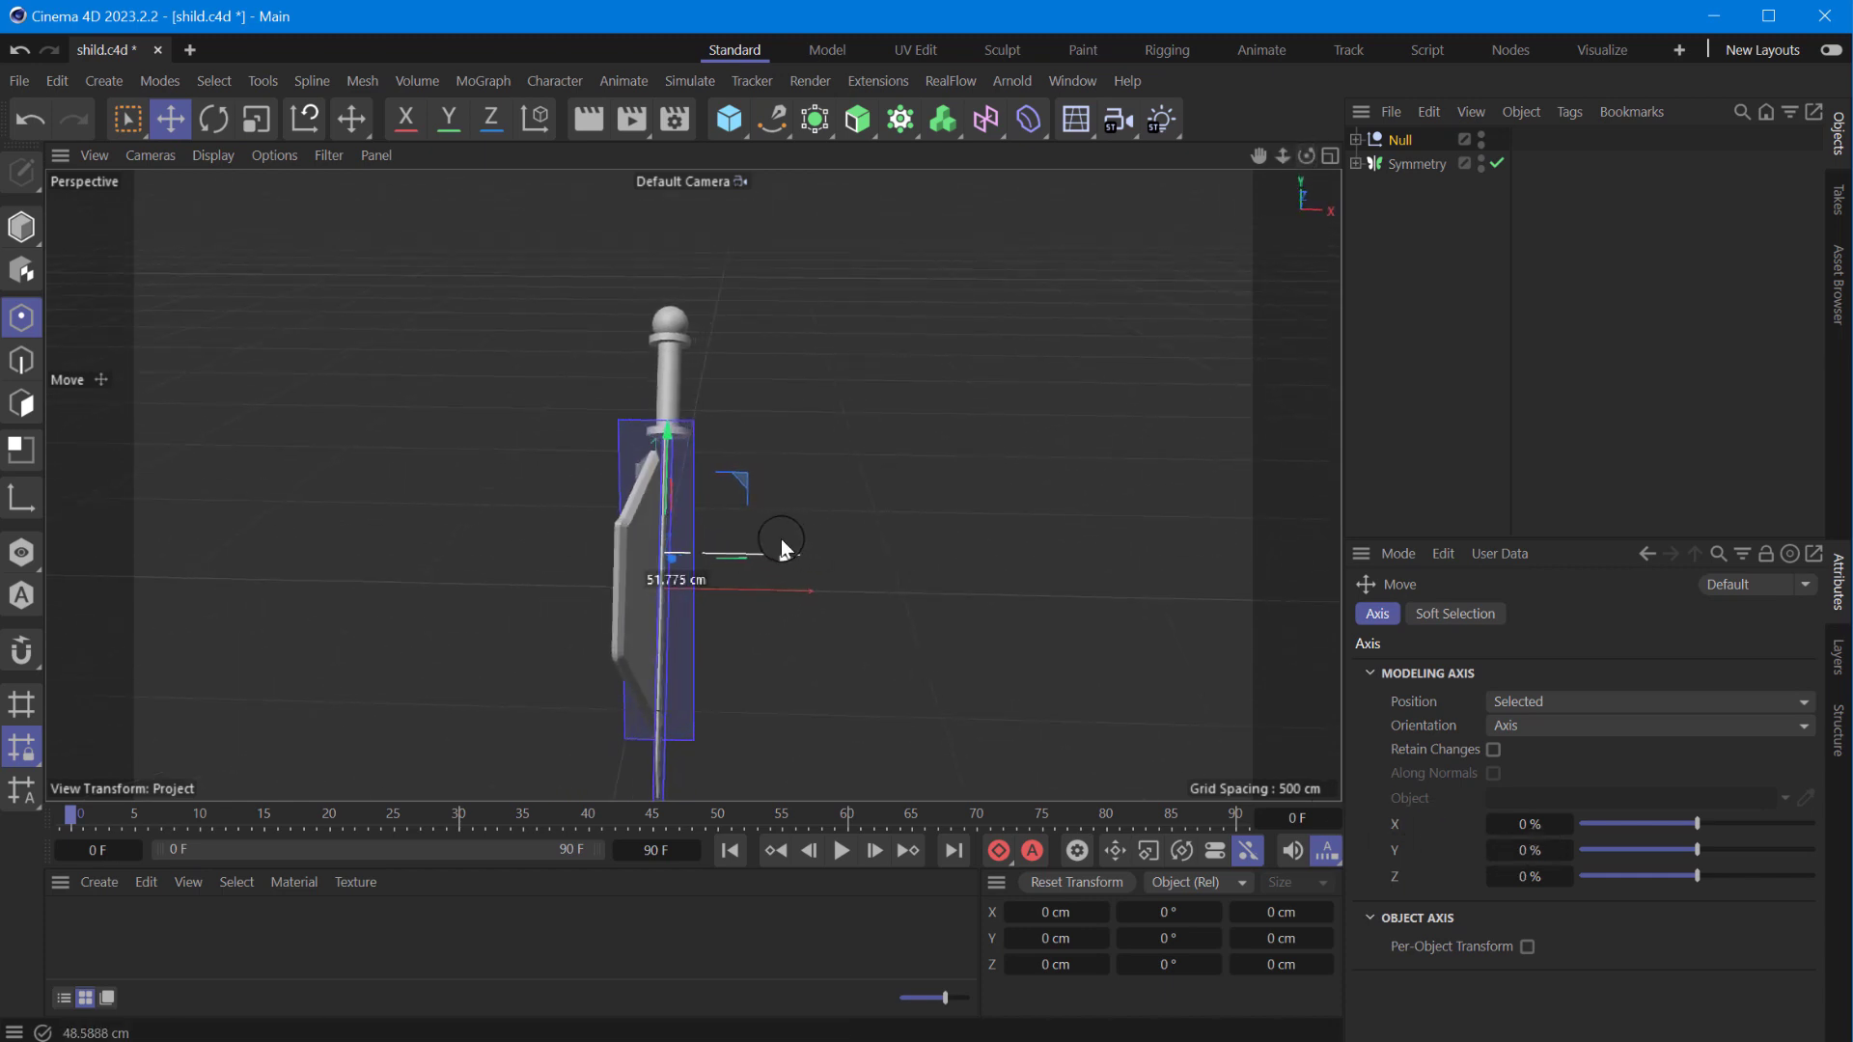
pyautogui.moveTo(1305, 153); pyautogui.dragTo(1245, 183)
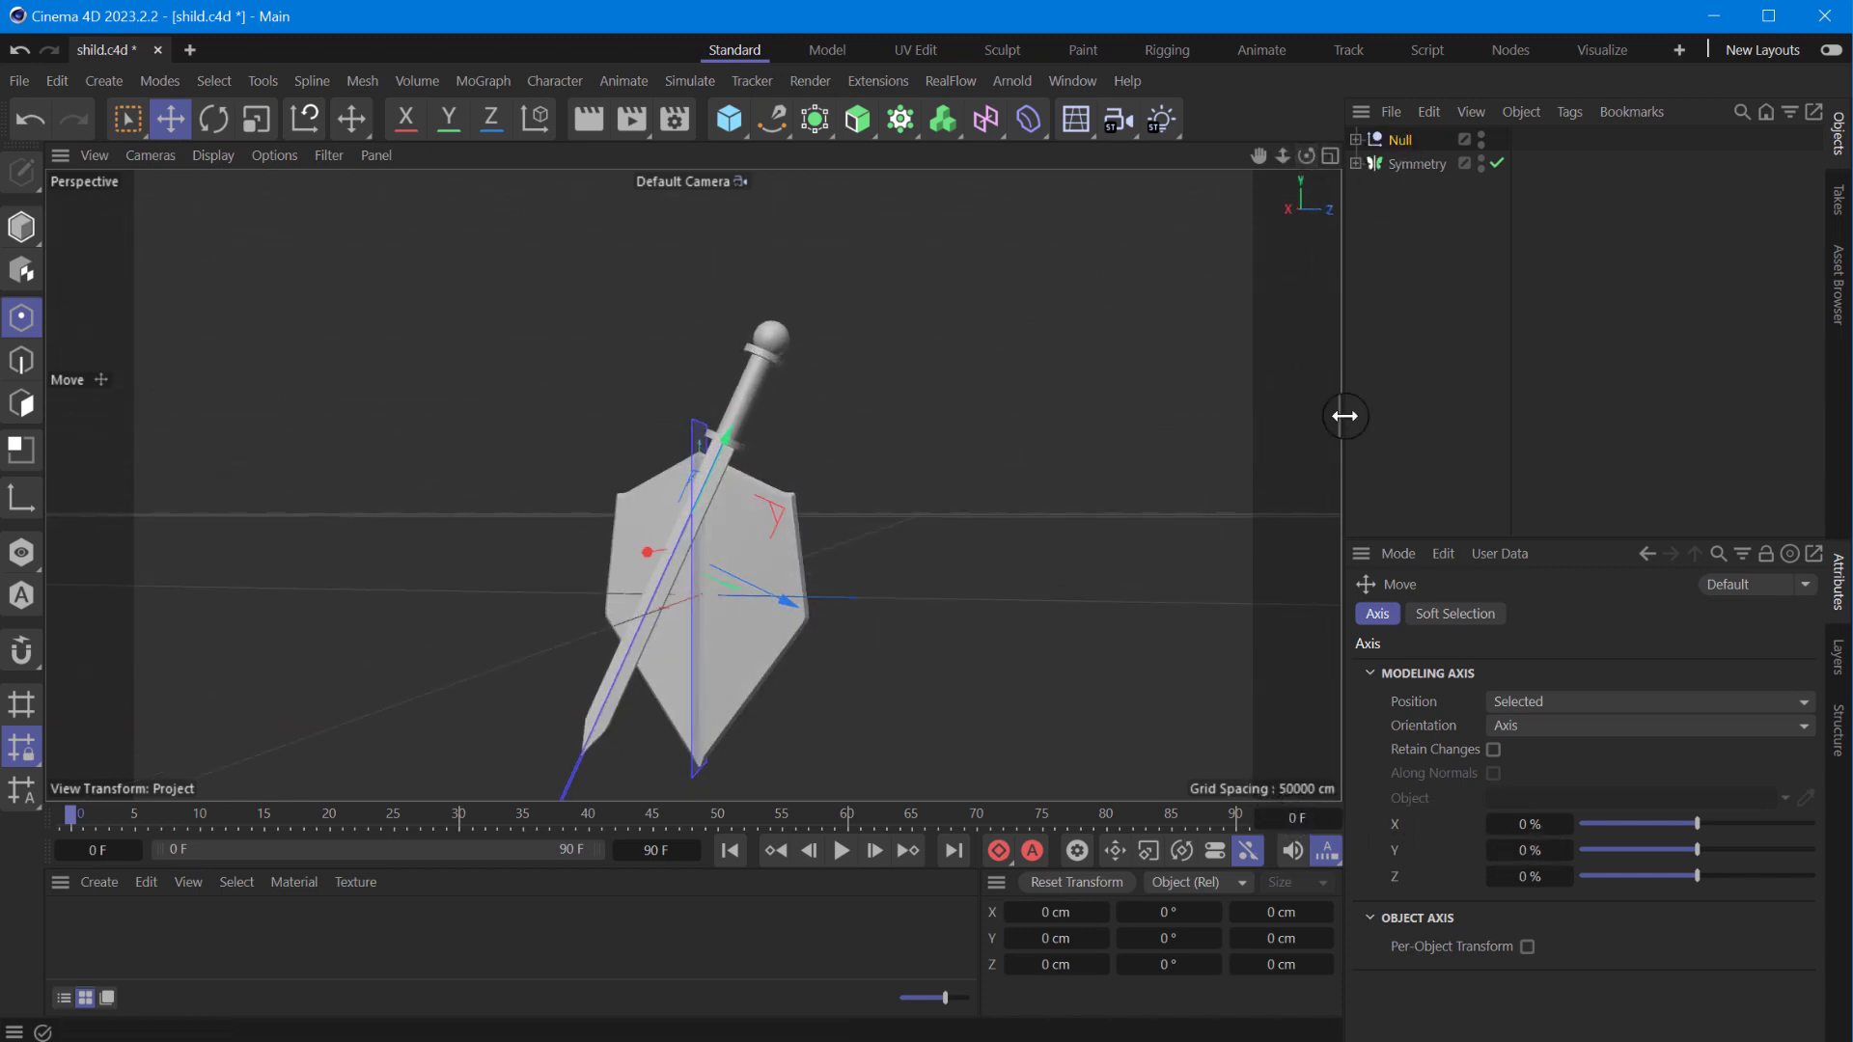
pyautogui.click(900, 120)
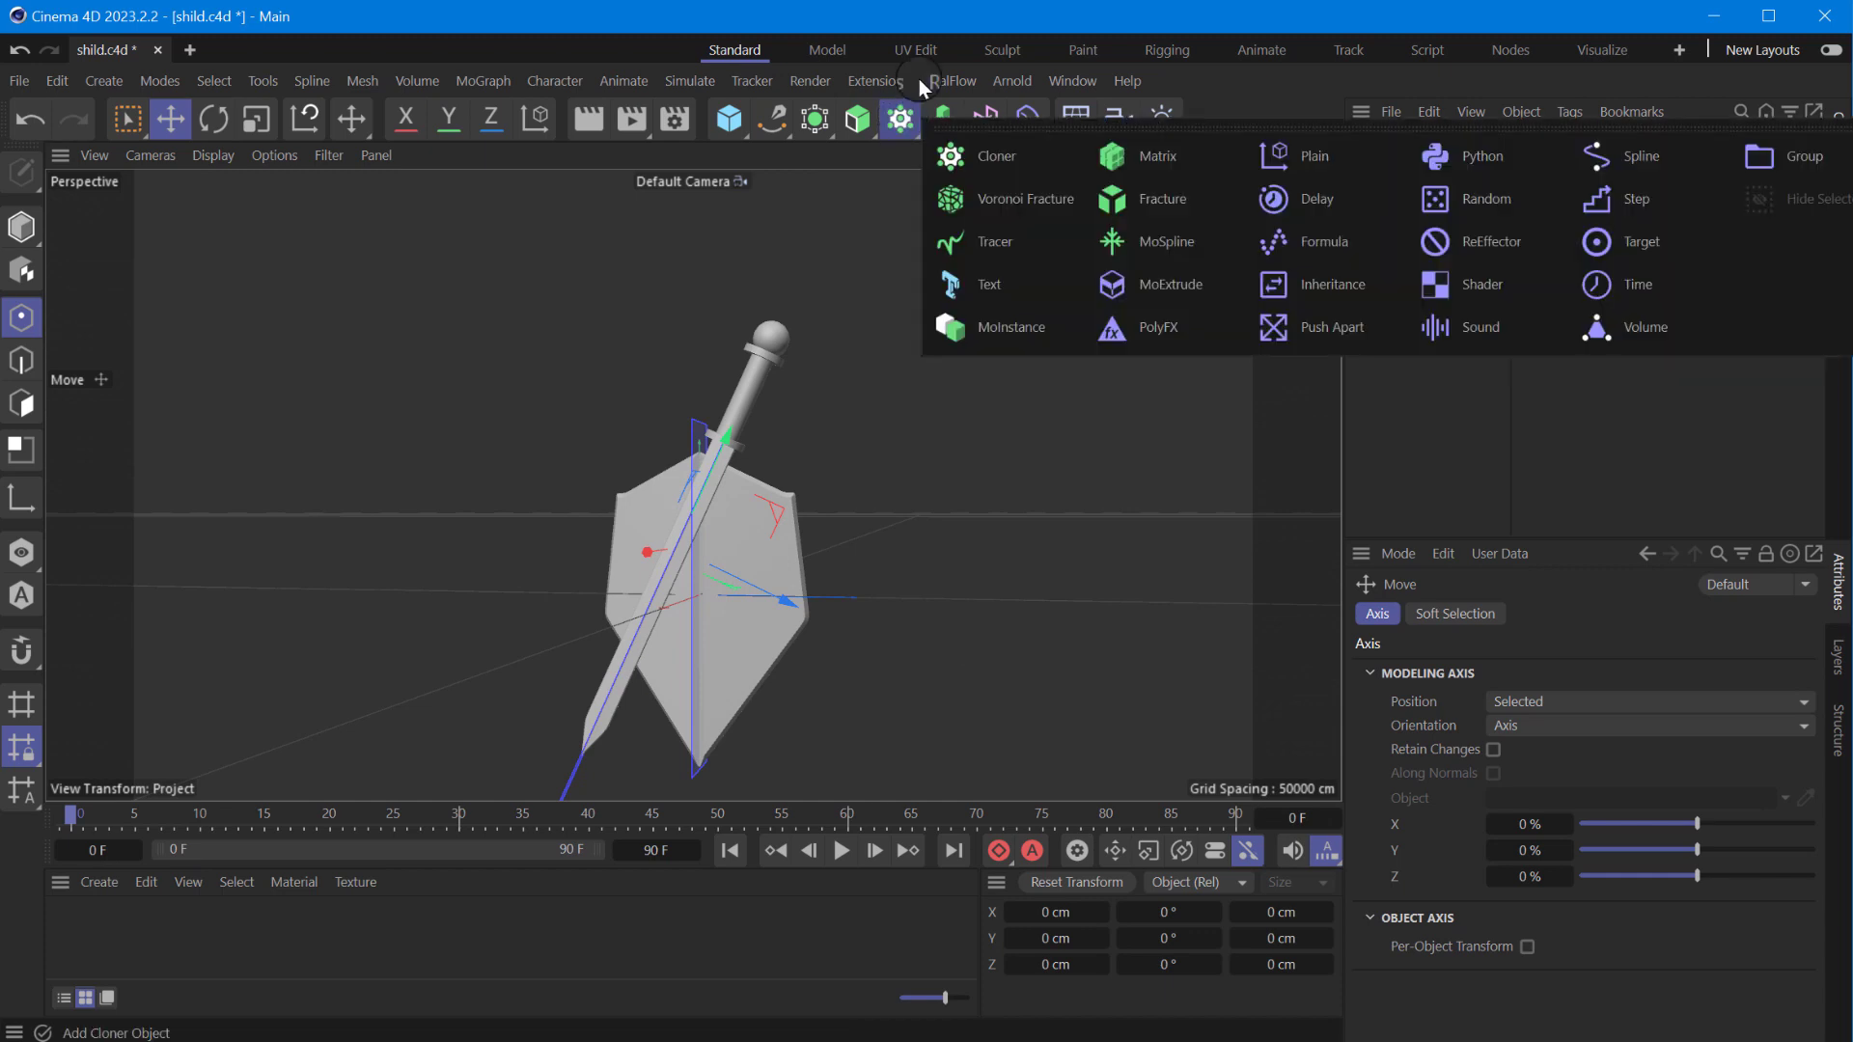
# - Add a Symmetry generator containing the sword Null, mirroring it across the Z plane
pyautogui.click(815, 117)
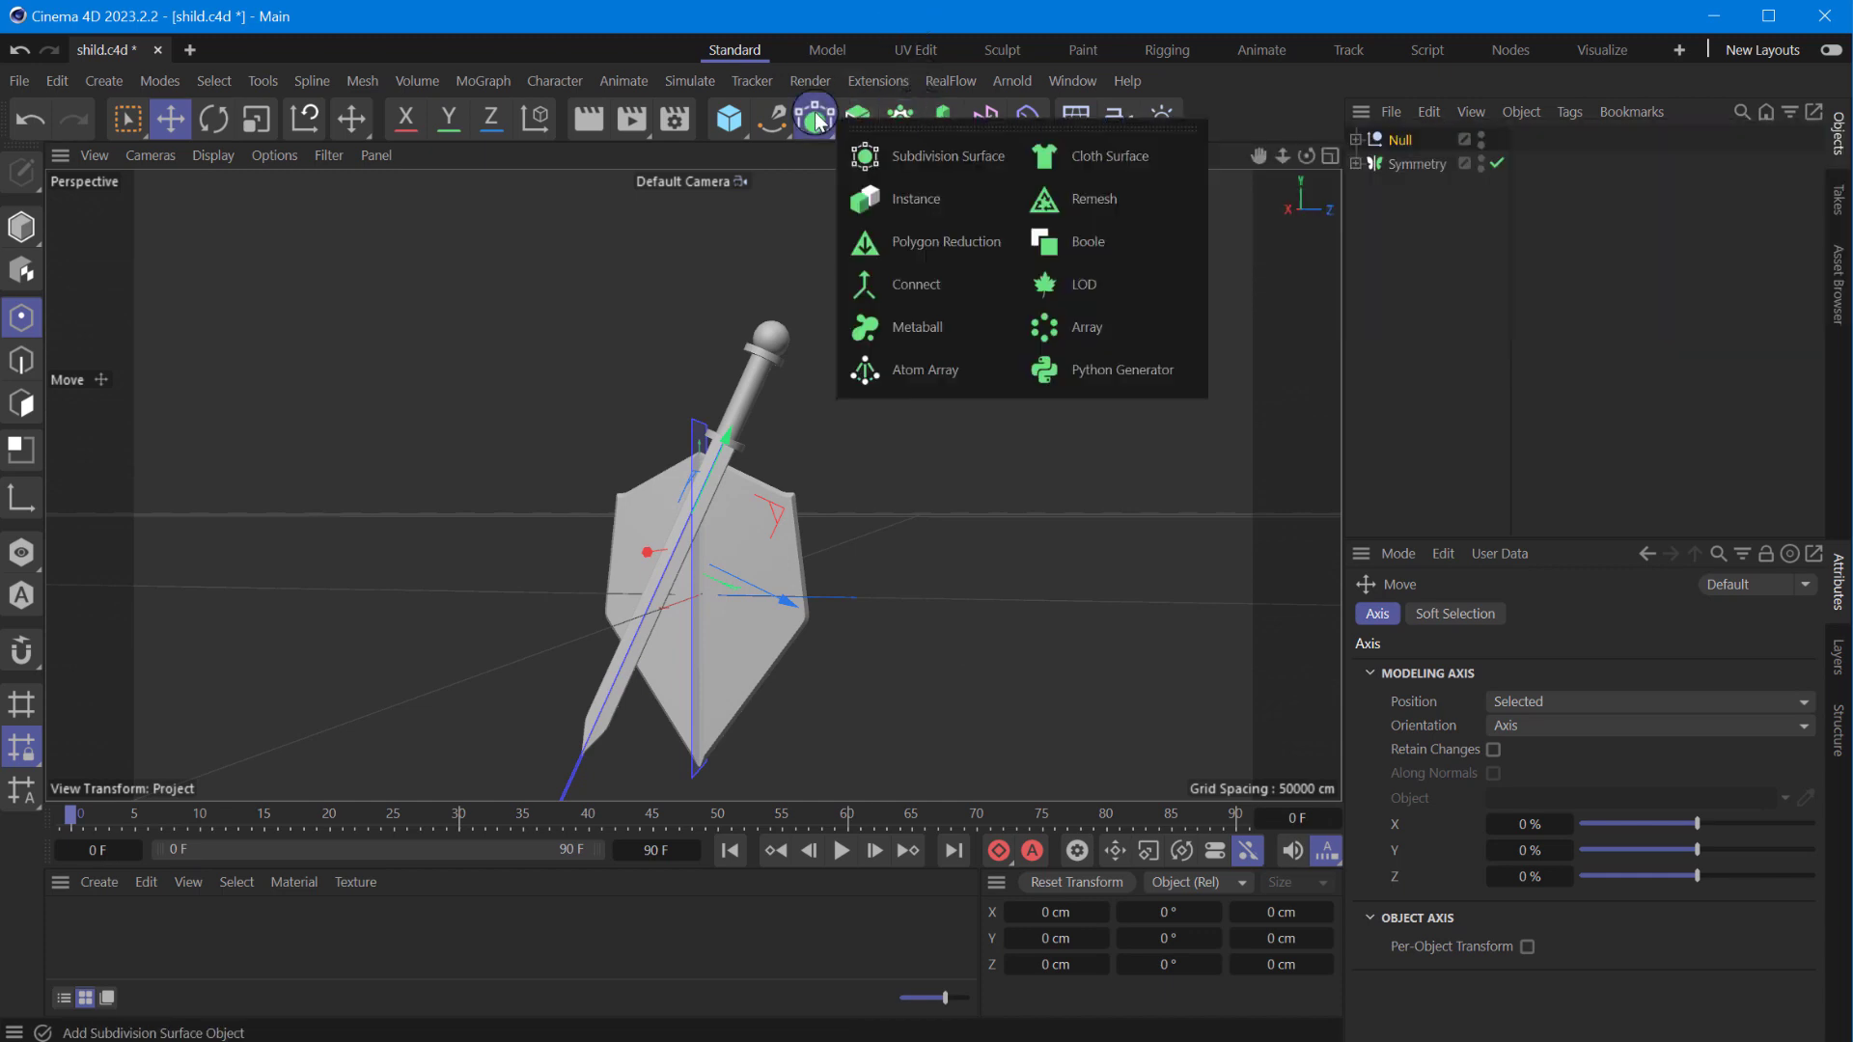
pyautogui.click(943, 118)
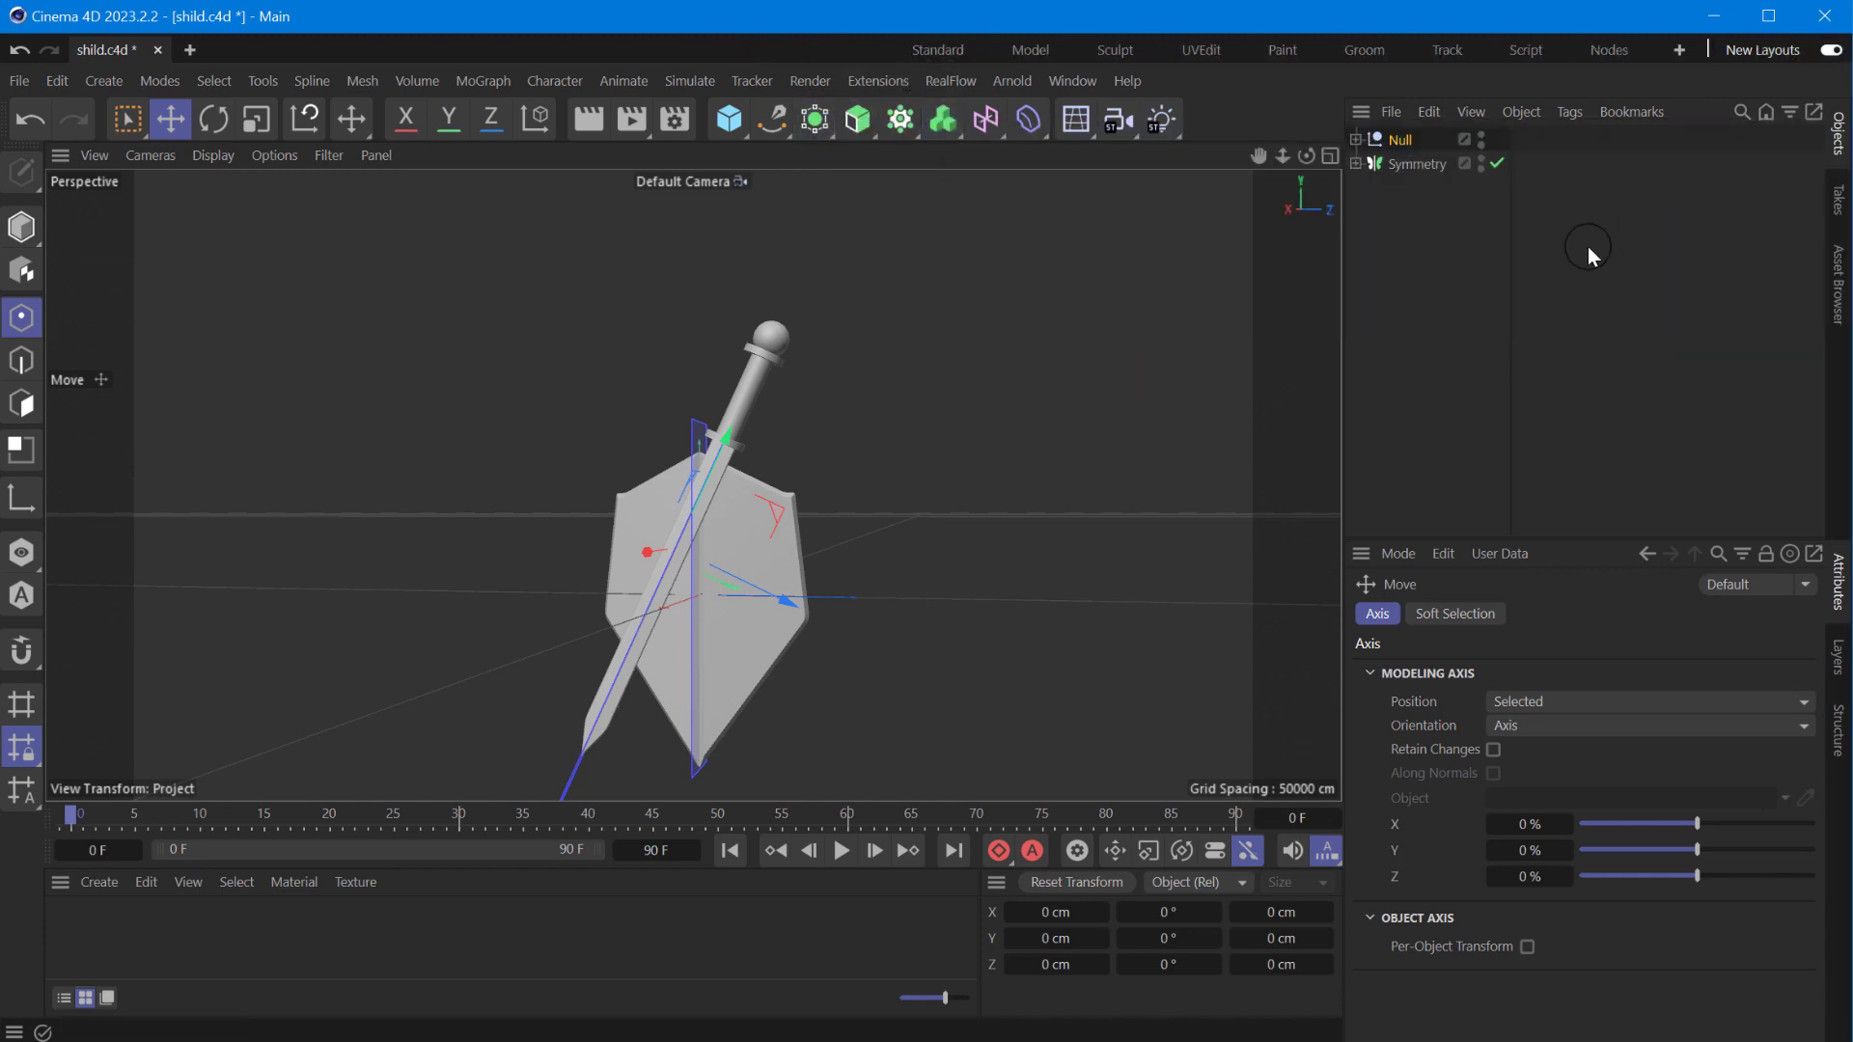
pyautogui.click(1005, 67)
pyautogui.click(1311, 371)
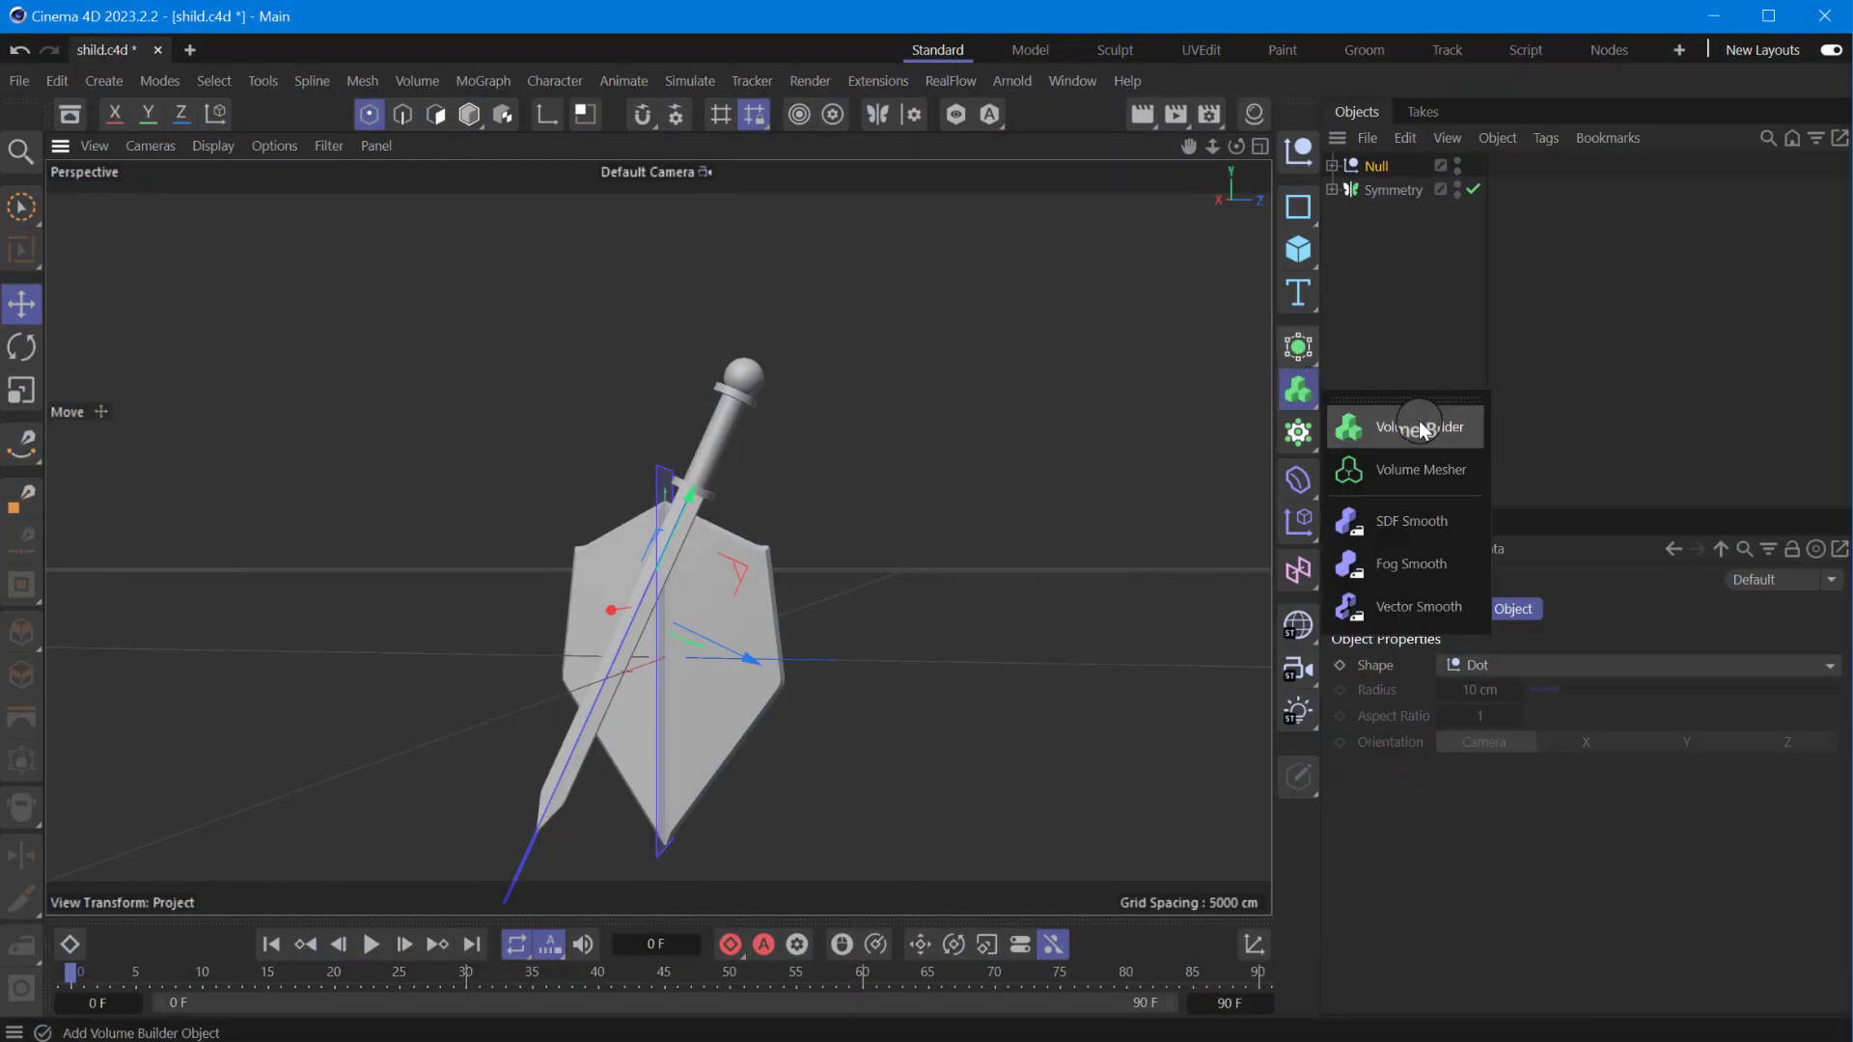
pyautogui.click(1313, 375)
pyautogui.click(1553, 536)
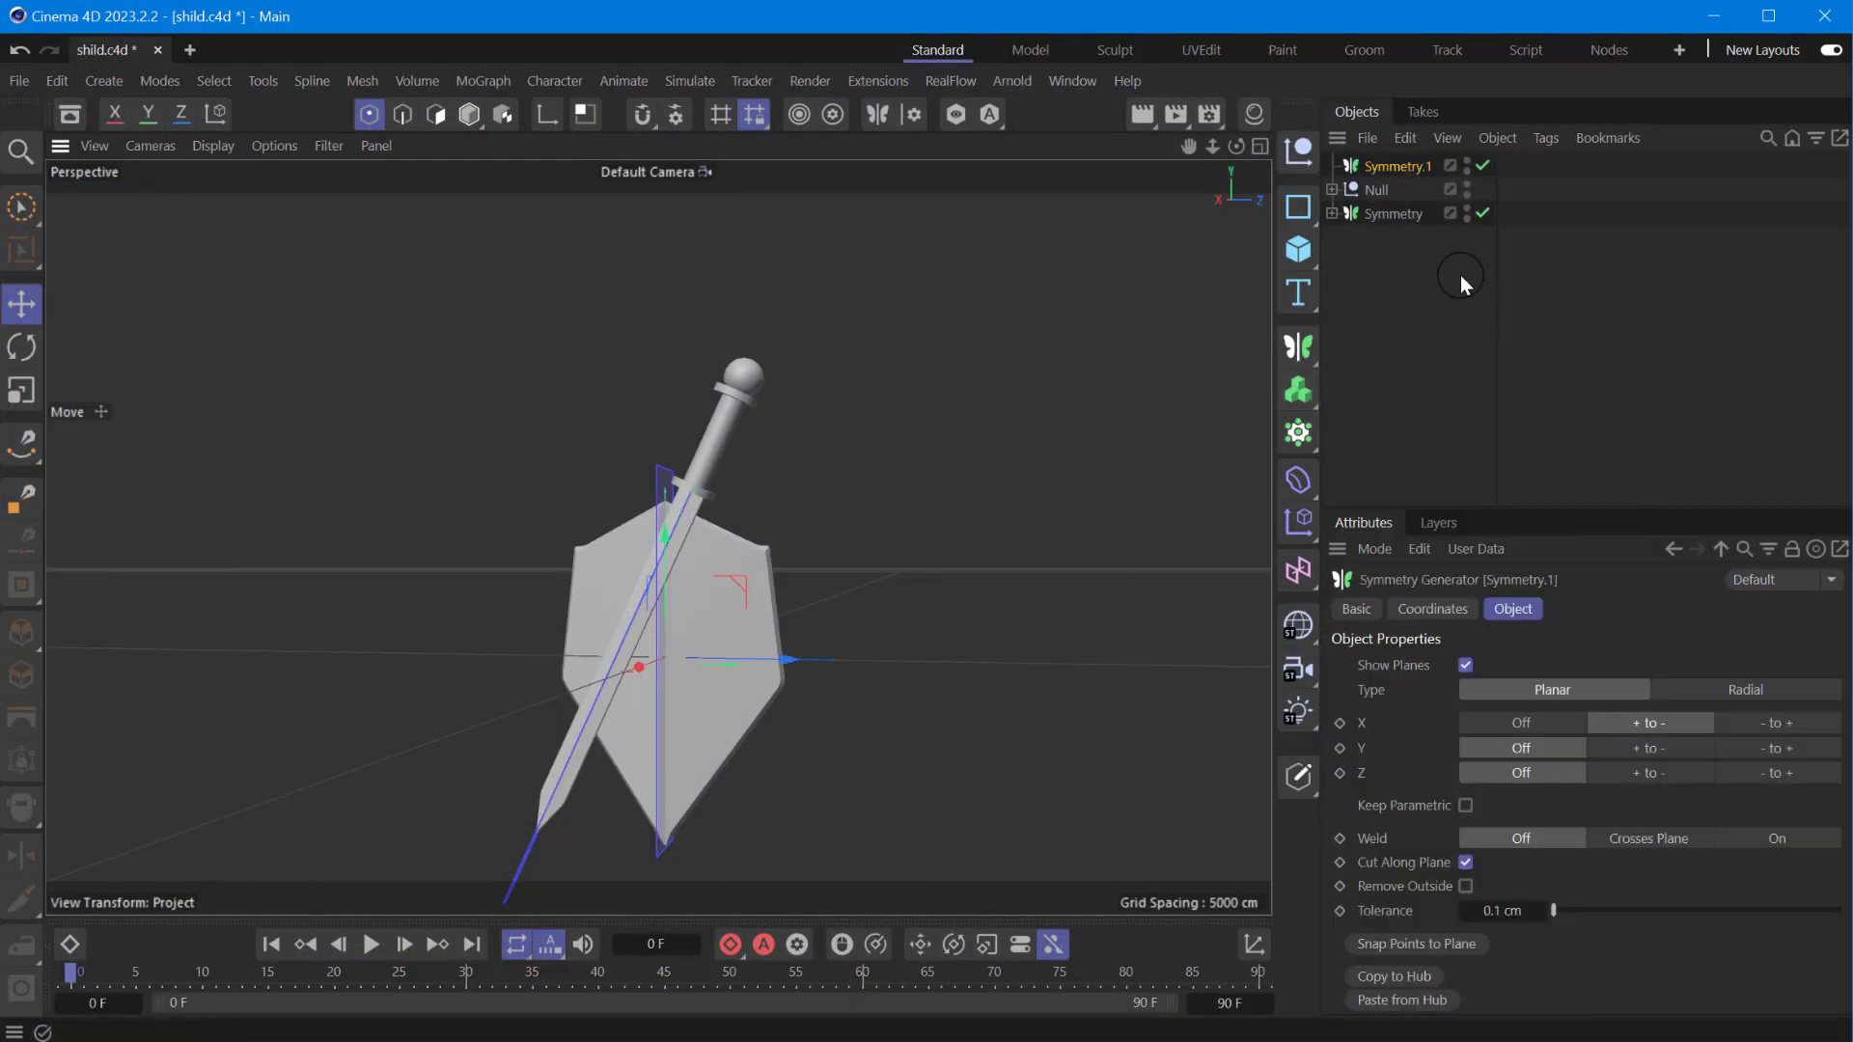
pyautogui.moveTo(1375, 187); pyautogui.dragTo(1392, 166)
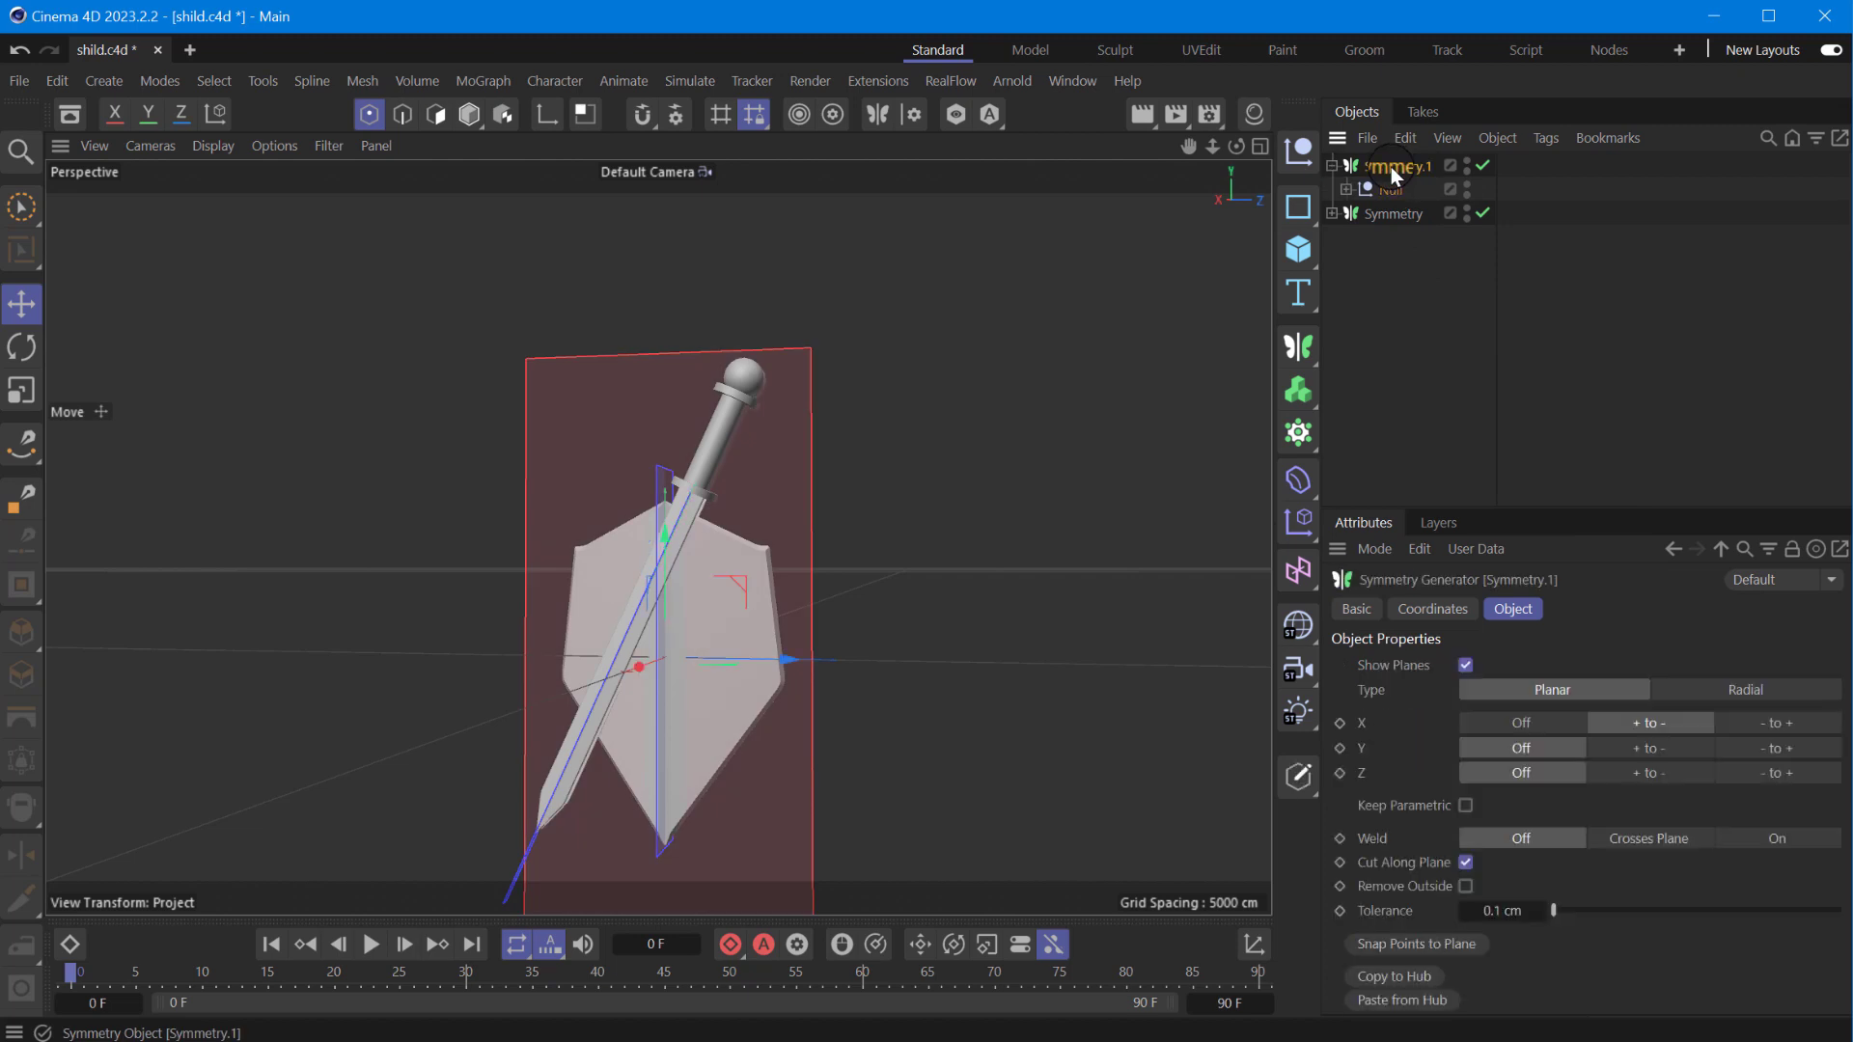
pyautogui.click(1762, 774)
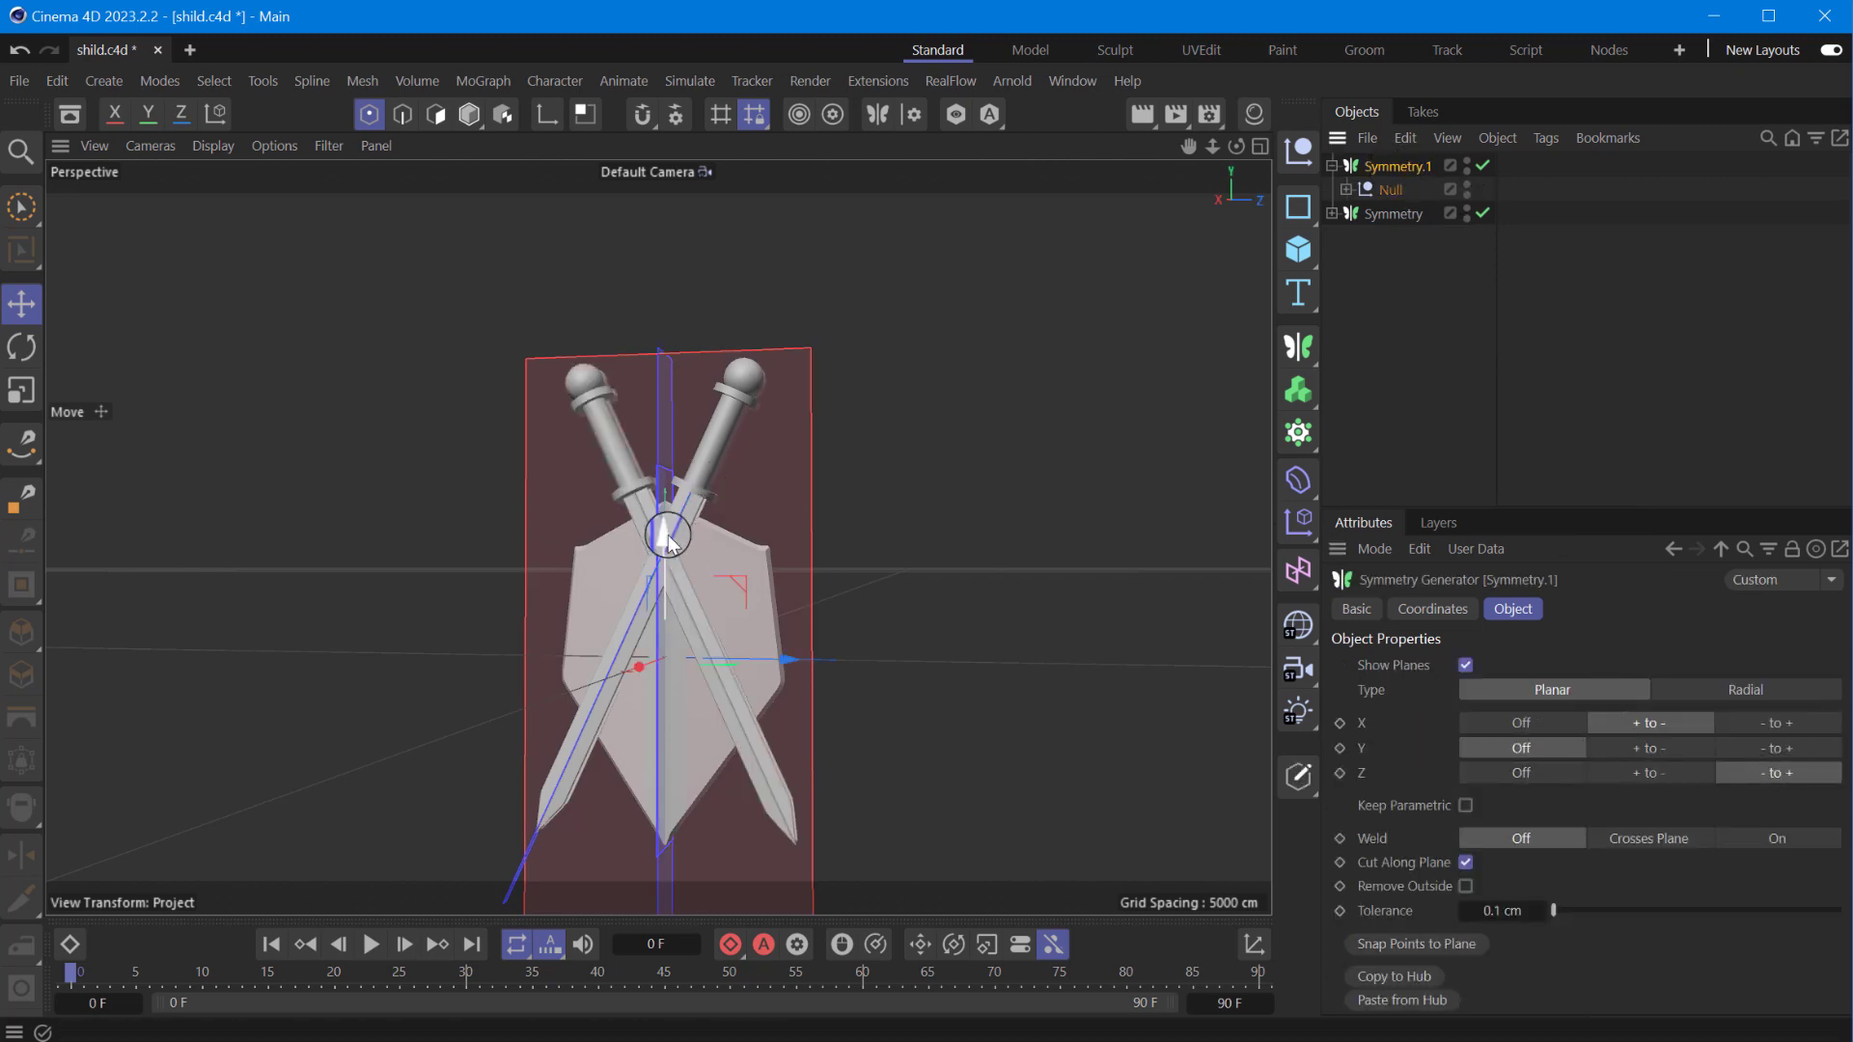
# - Move and rotate the sword Null to spread the swords into an X, and disable X mirroring
pyautogui.moveTo(662, 541); pyautogui.dragTo(658, 610)
pyautogui.click(794, 711)
pyautogui.moveTo(794, 711); pyautogui.dragTo(785, 763)
pyautogui.moveTo(731, 625); pyautogui.dragTo(758, 744)
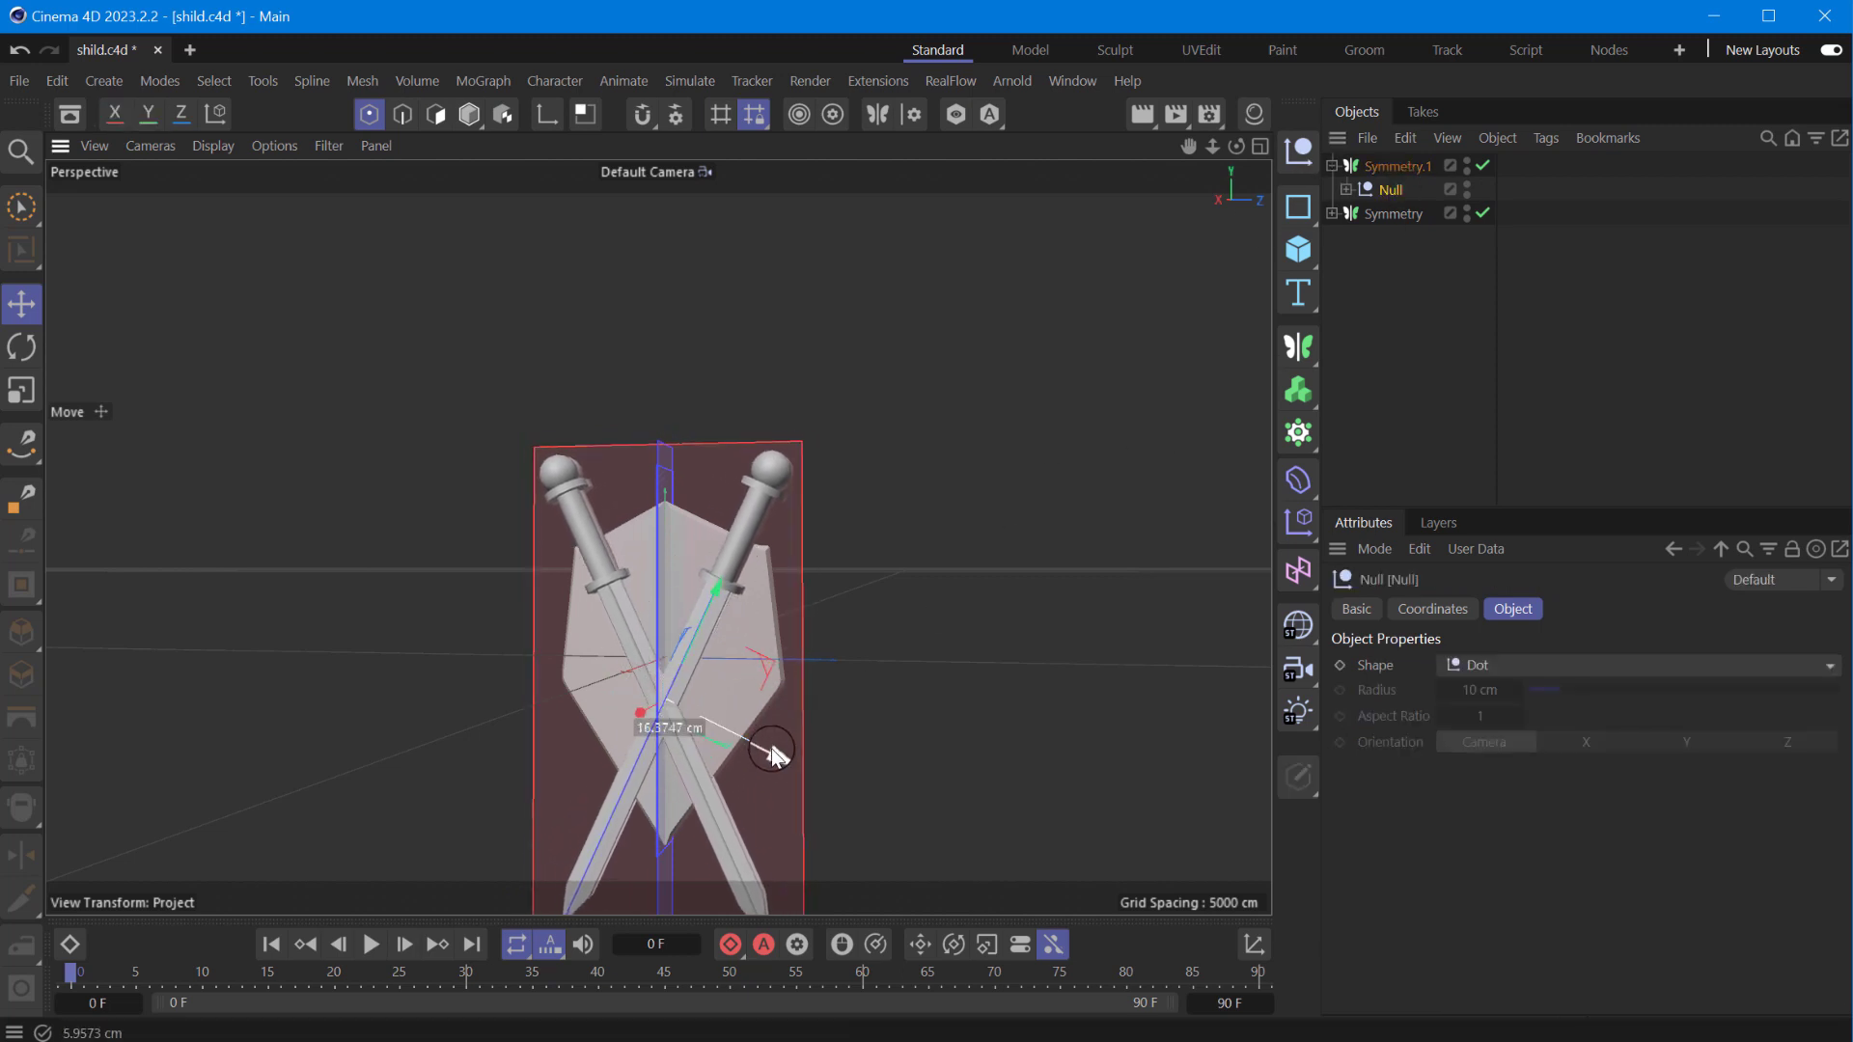
pyautogui.click(21, 347)
pyautogui.moveTo(716, 645)
pyautogui.mouseDown()
pyautogui.moveTo(724, 660)
pyautogui.moveTo(778, 547)
pyautogui.moveTo(746, 589)
pyautogui.mouseUp()
pyautogui.click(23, 308)
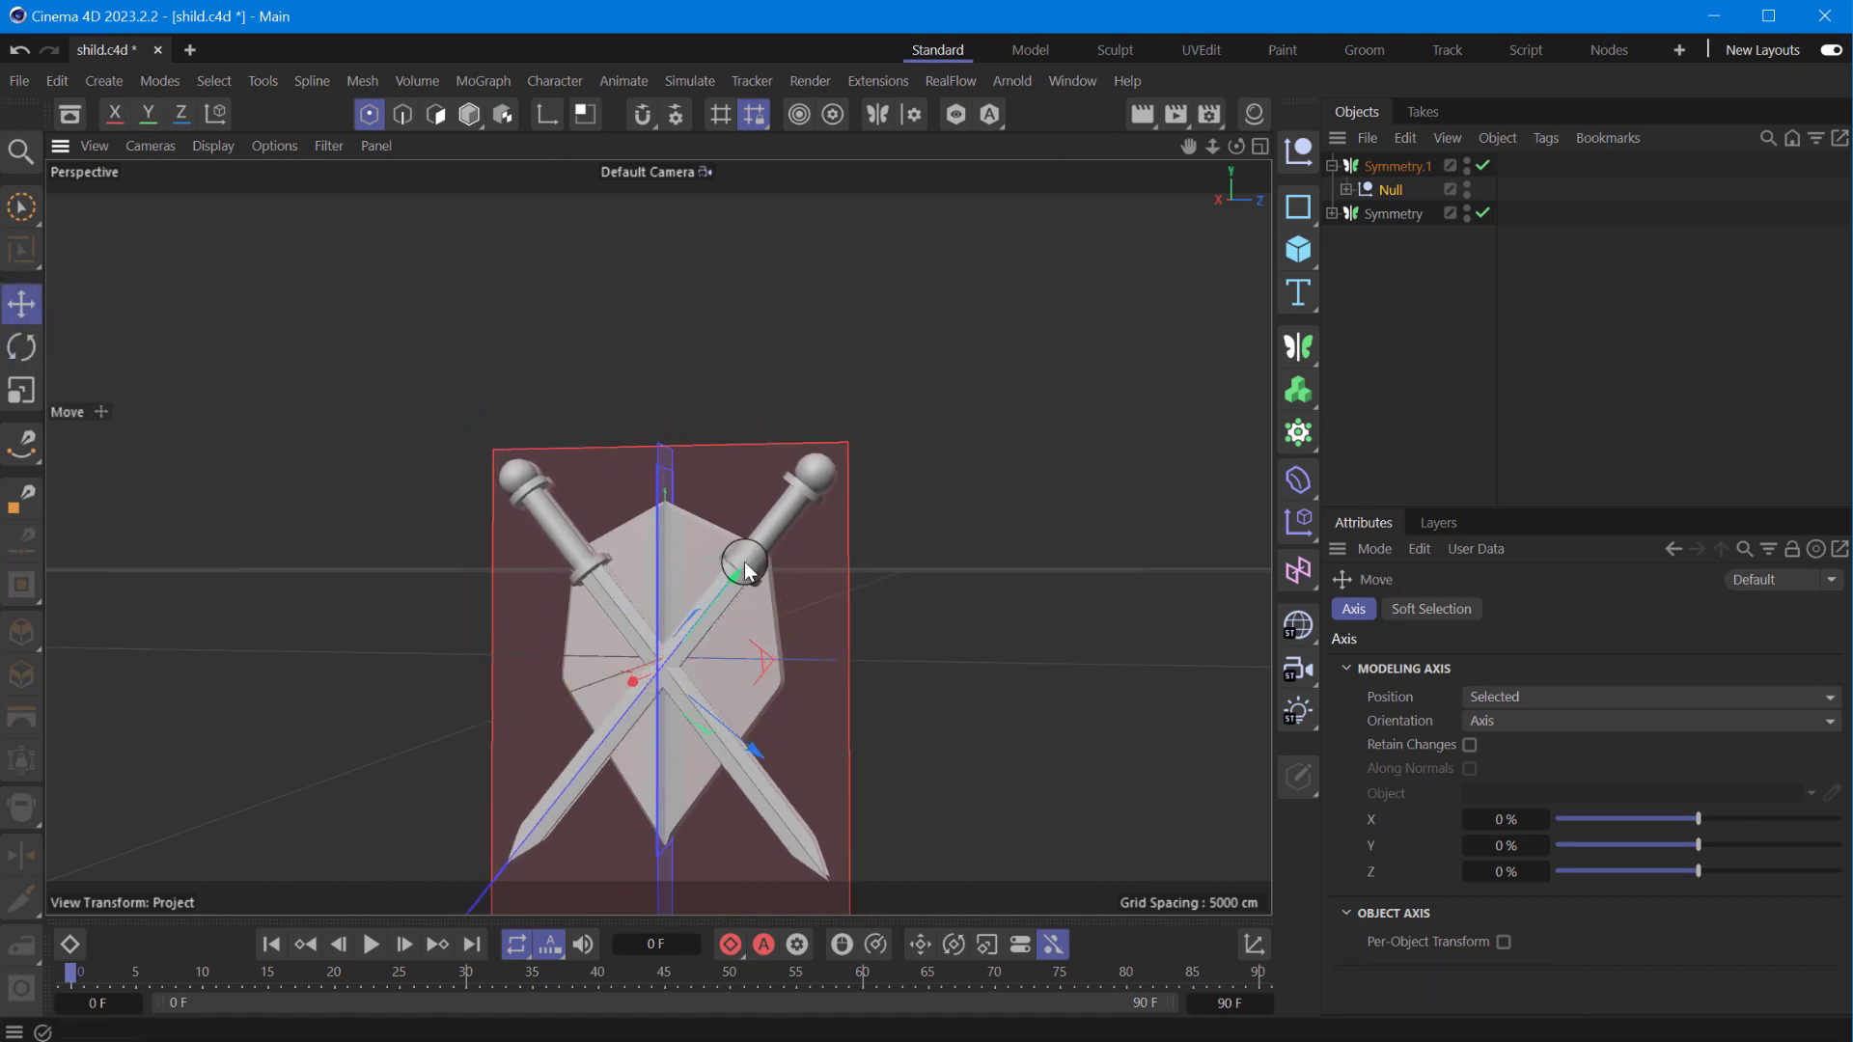
pyautogui.click(1398, 172)
pyautogui.click(1534, 726)
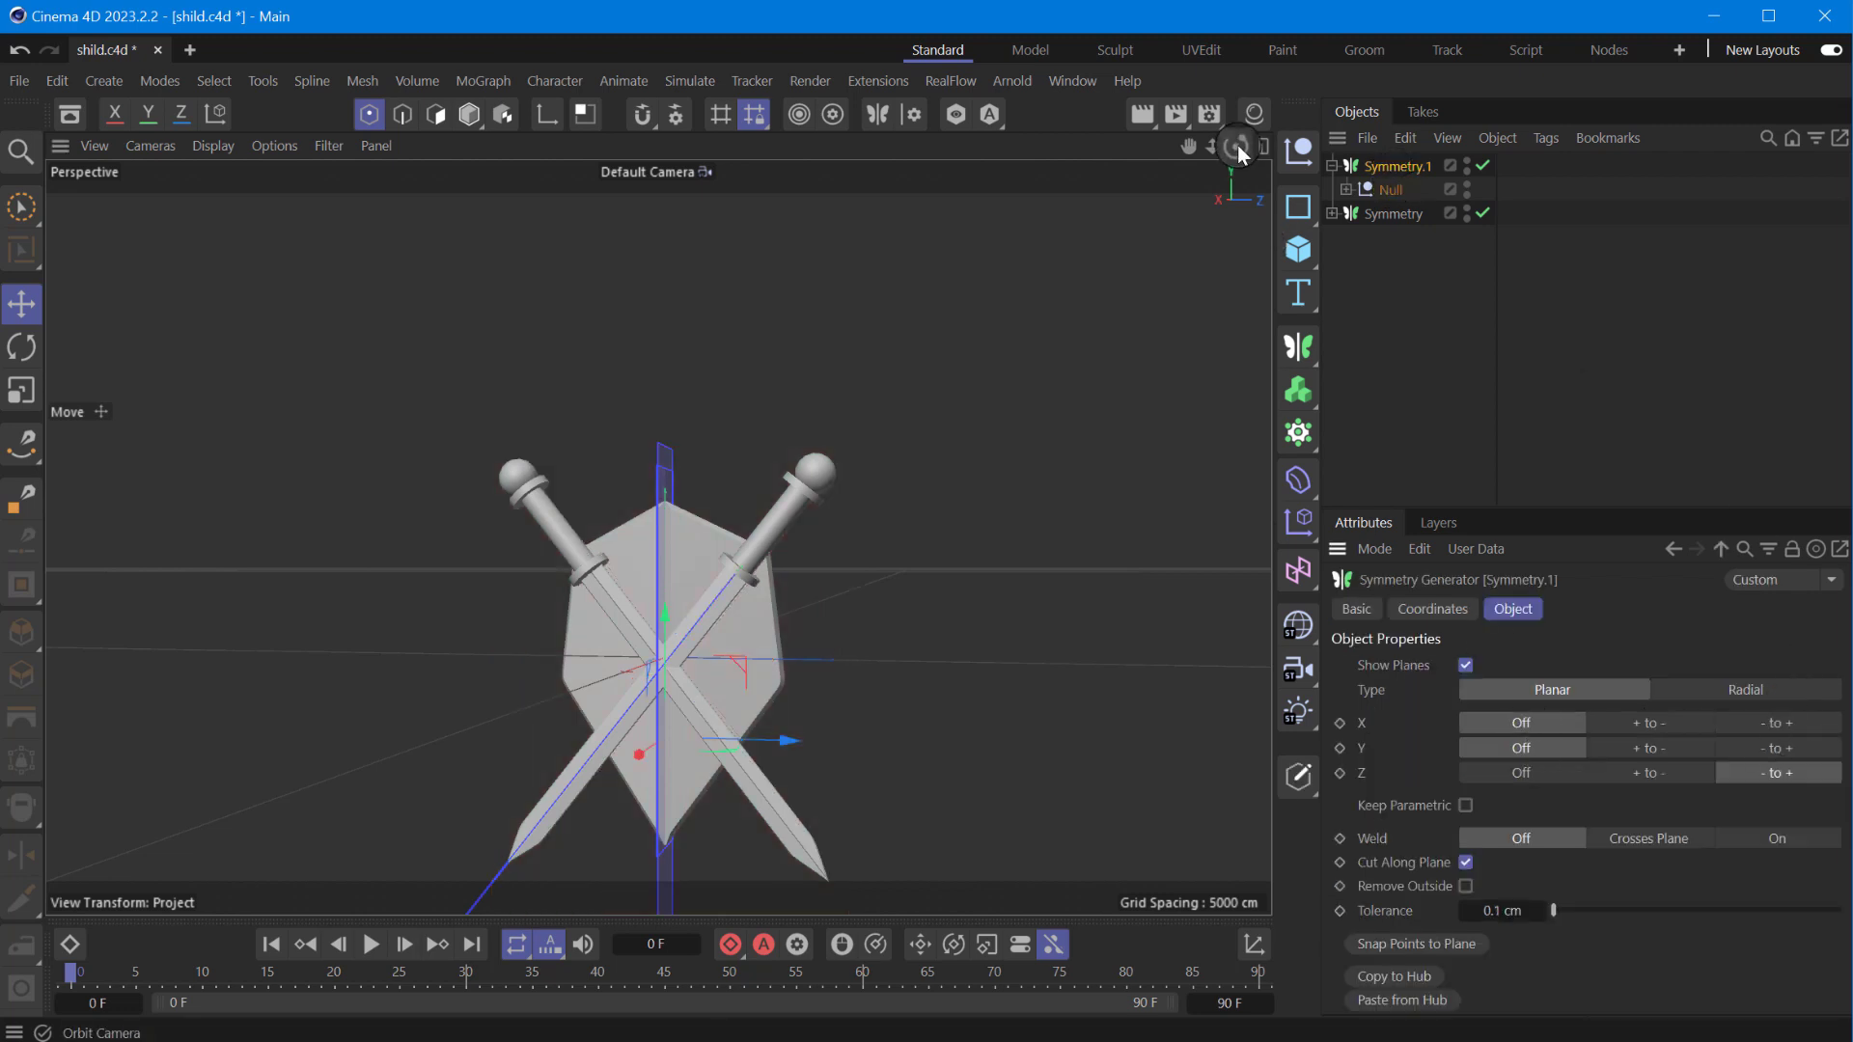
# - Recentre the view on the crest, deselect everything and save the project
pyautogui.moveTo(1236, 145)
pyautogui.mouseDown()
pyautogui.moveTo(780, 682)
pyautogui.moveTo(1369, 803)
pyautogui.moveTo(1362, 748)
pyautogui.mouseUp()
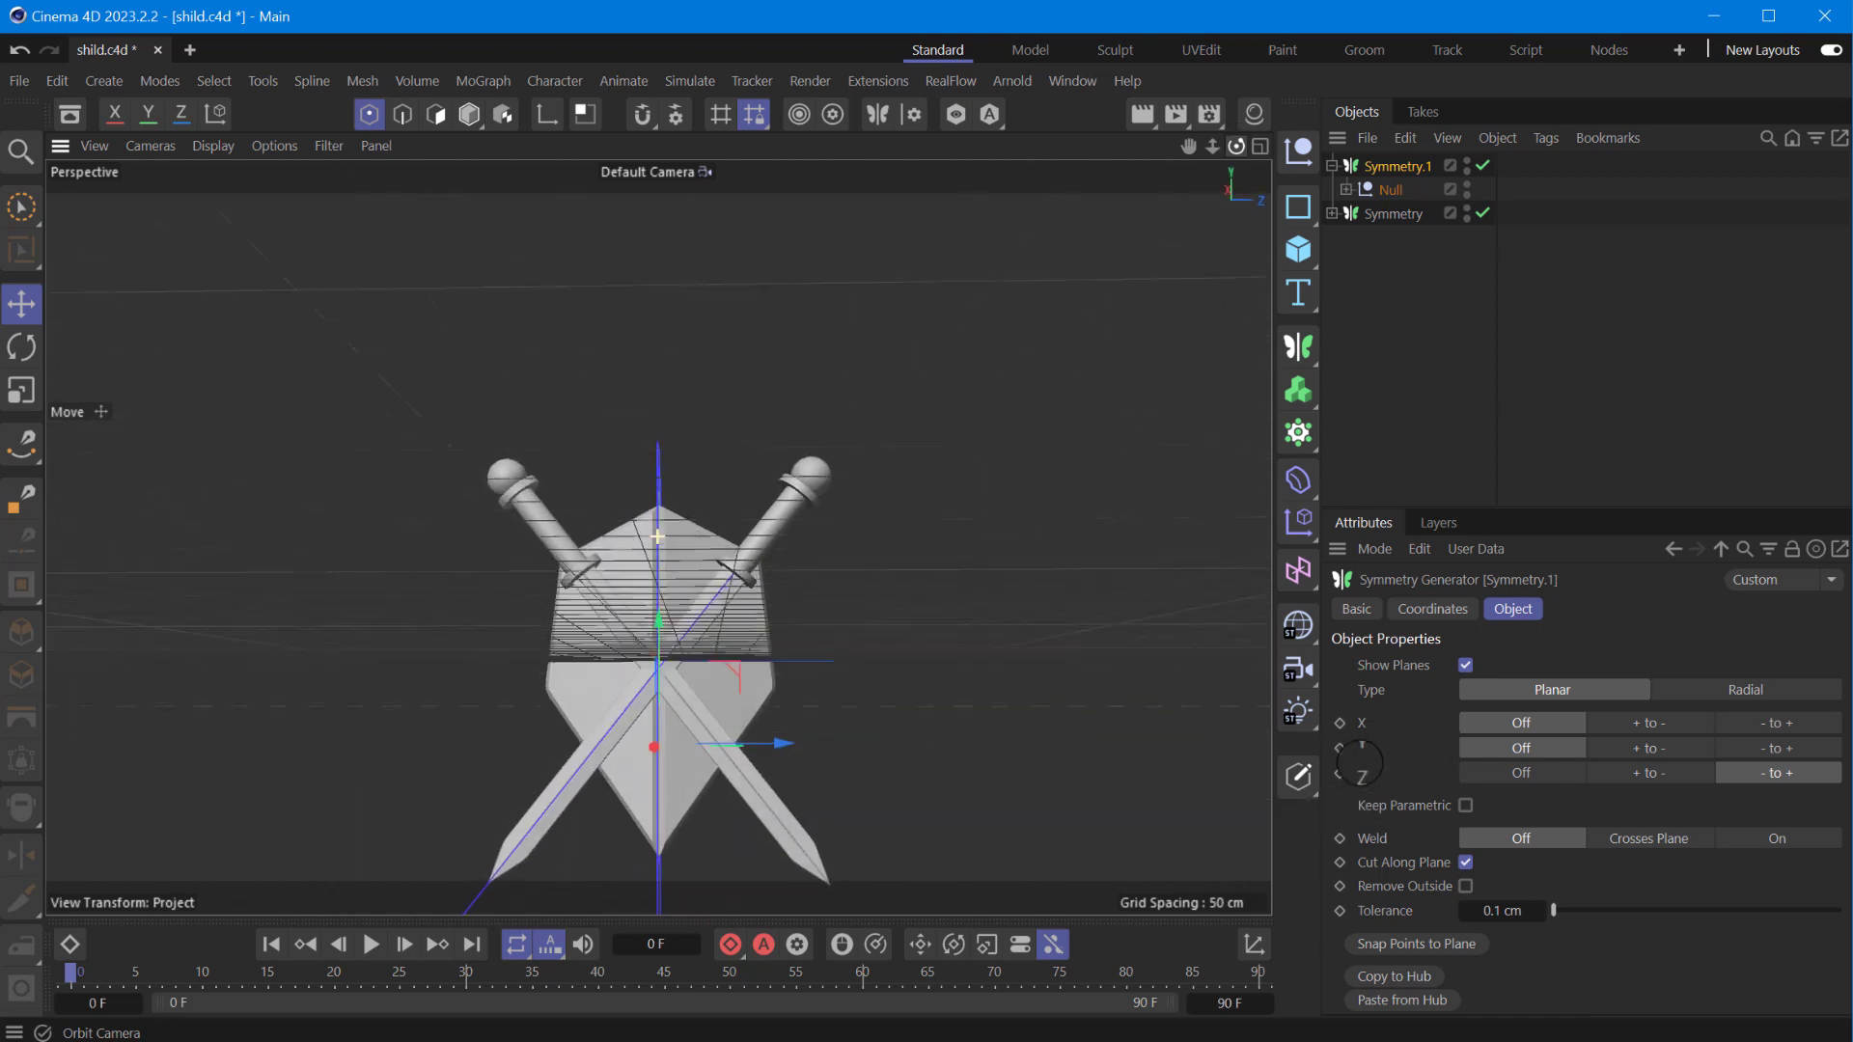
pyautogui.moveTo(1192, 154); pyautogui.dragTo(975, 195)
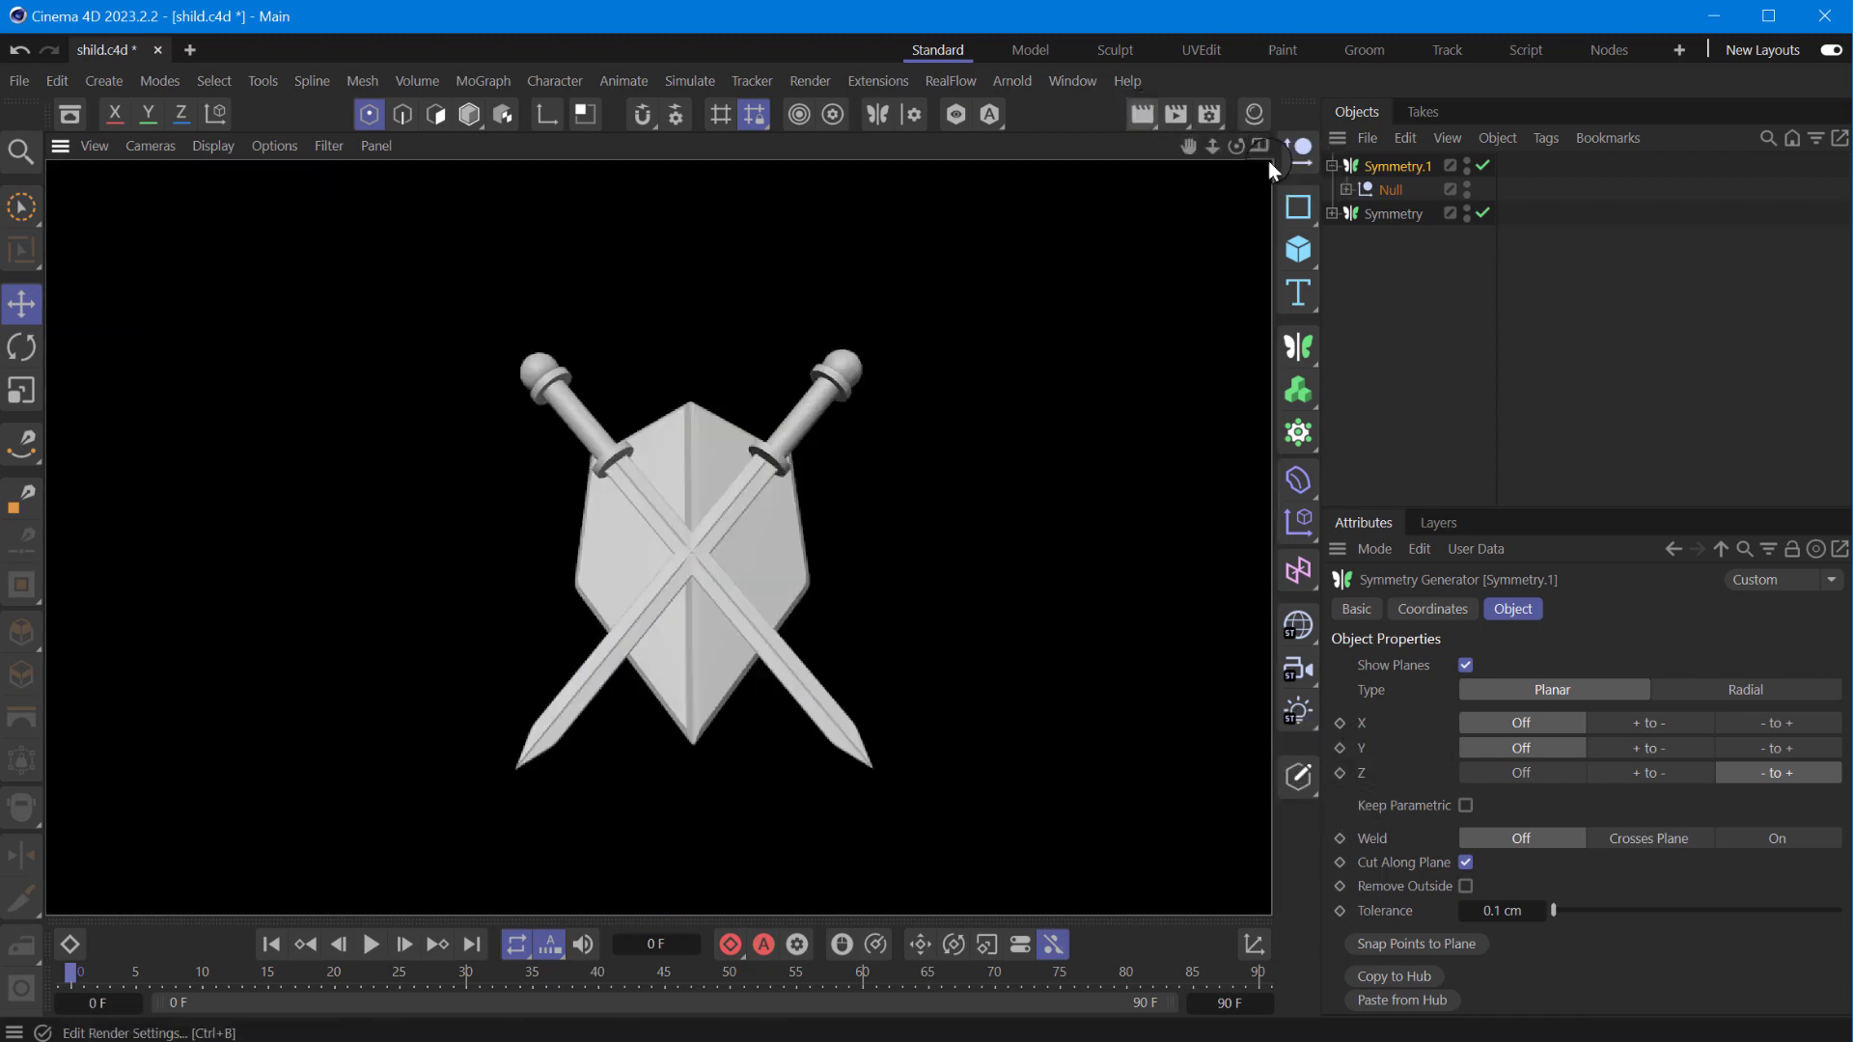
pyautogui.click(1474, 330)
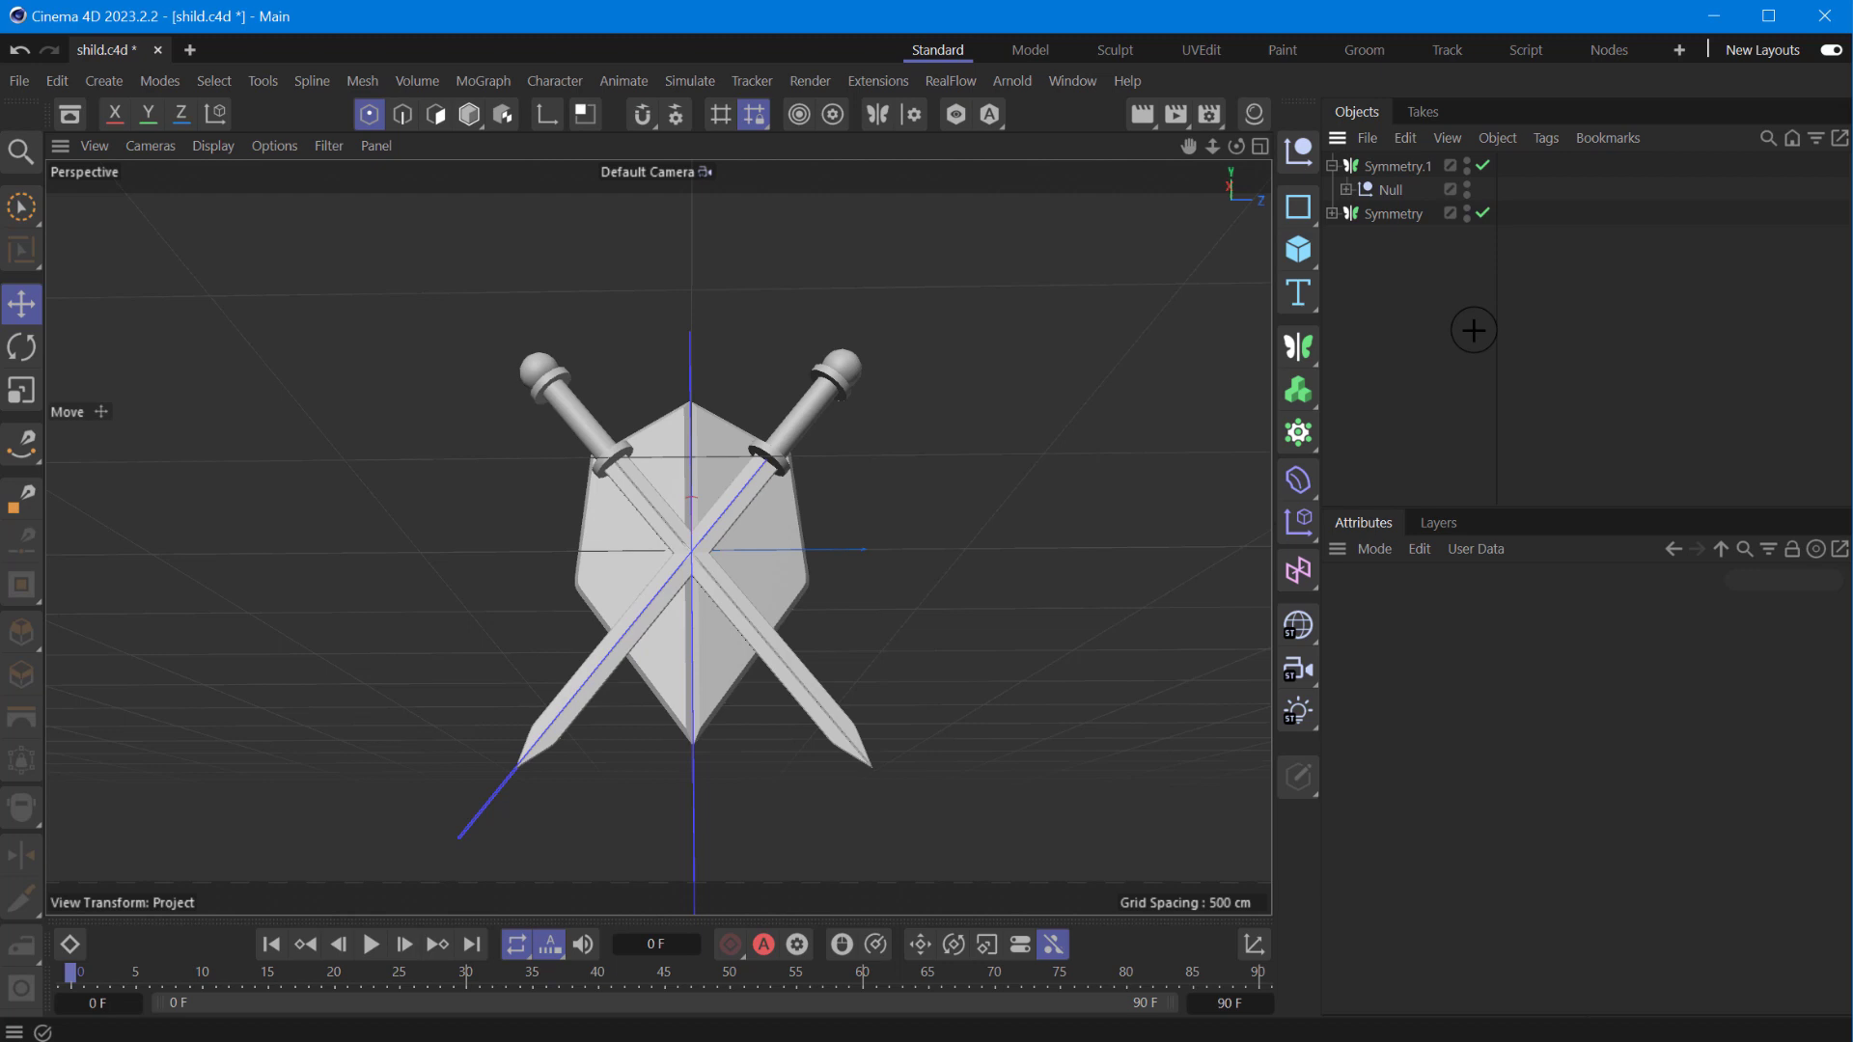
pyautogui.click(19, 81)
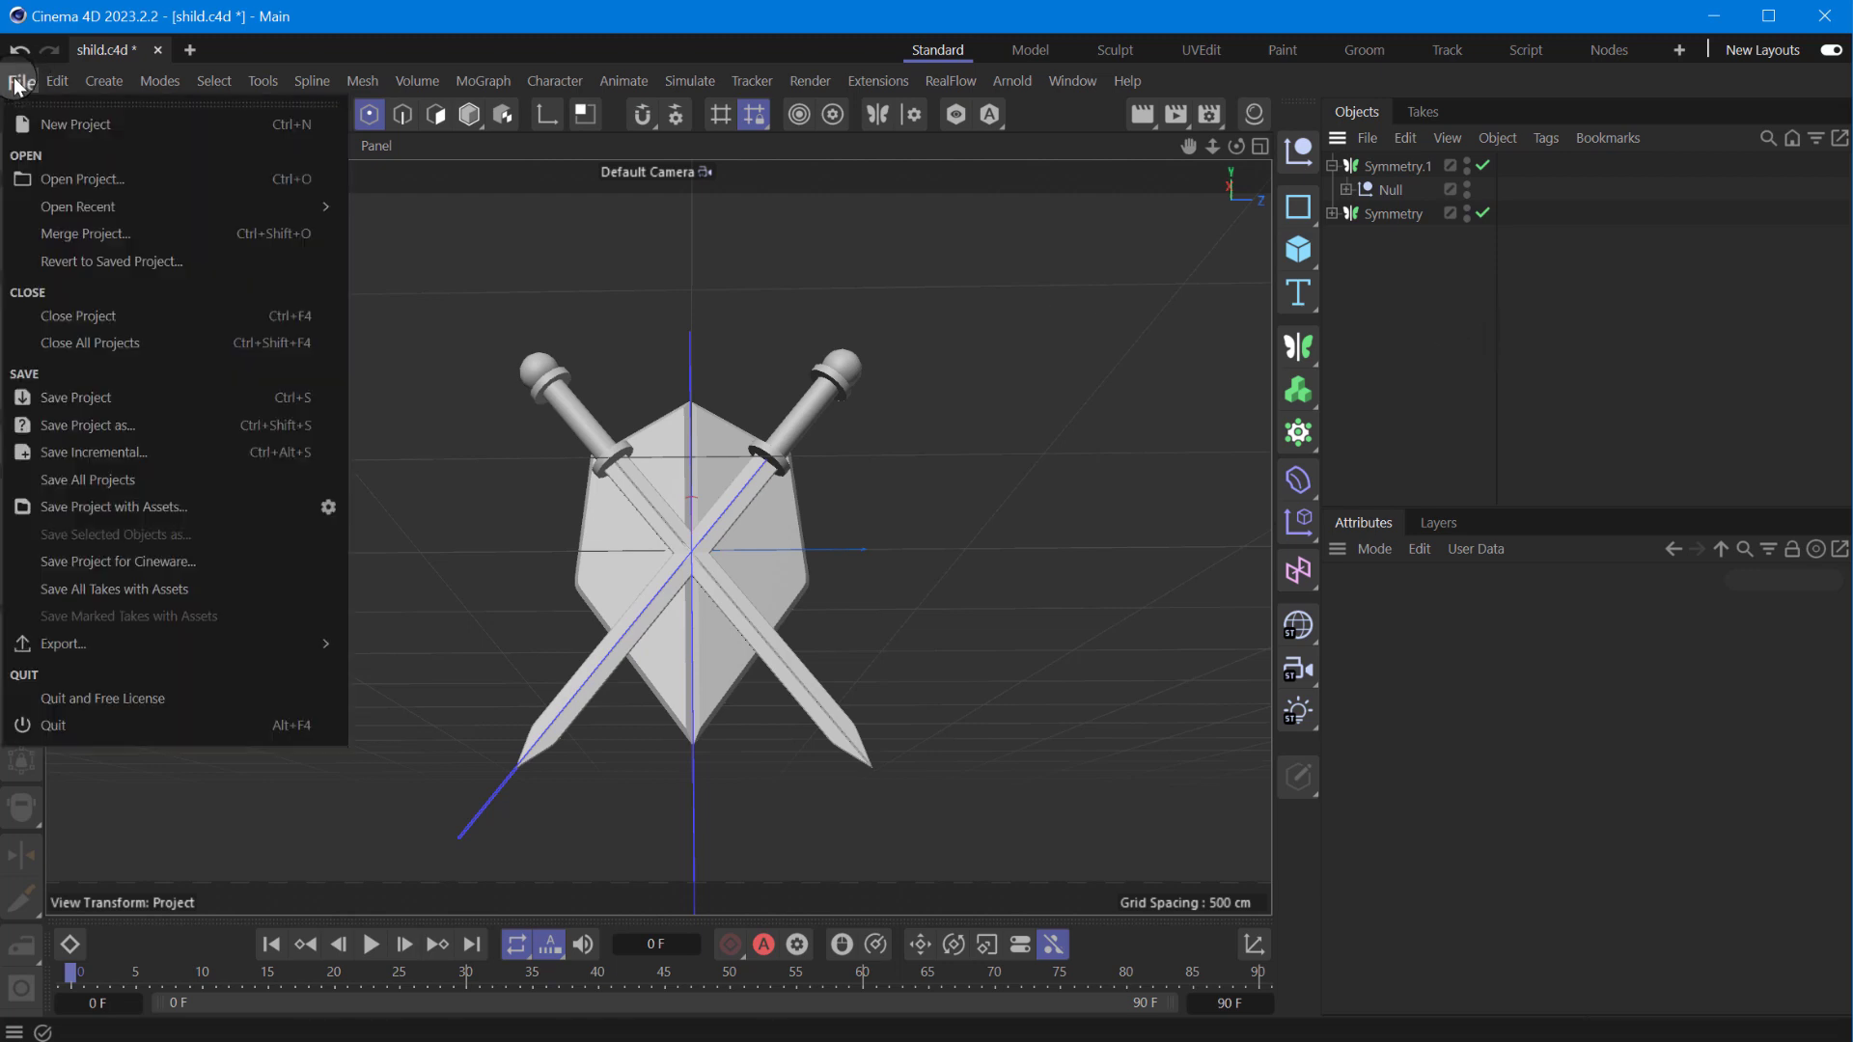
pyautogui.click(86, 397)
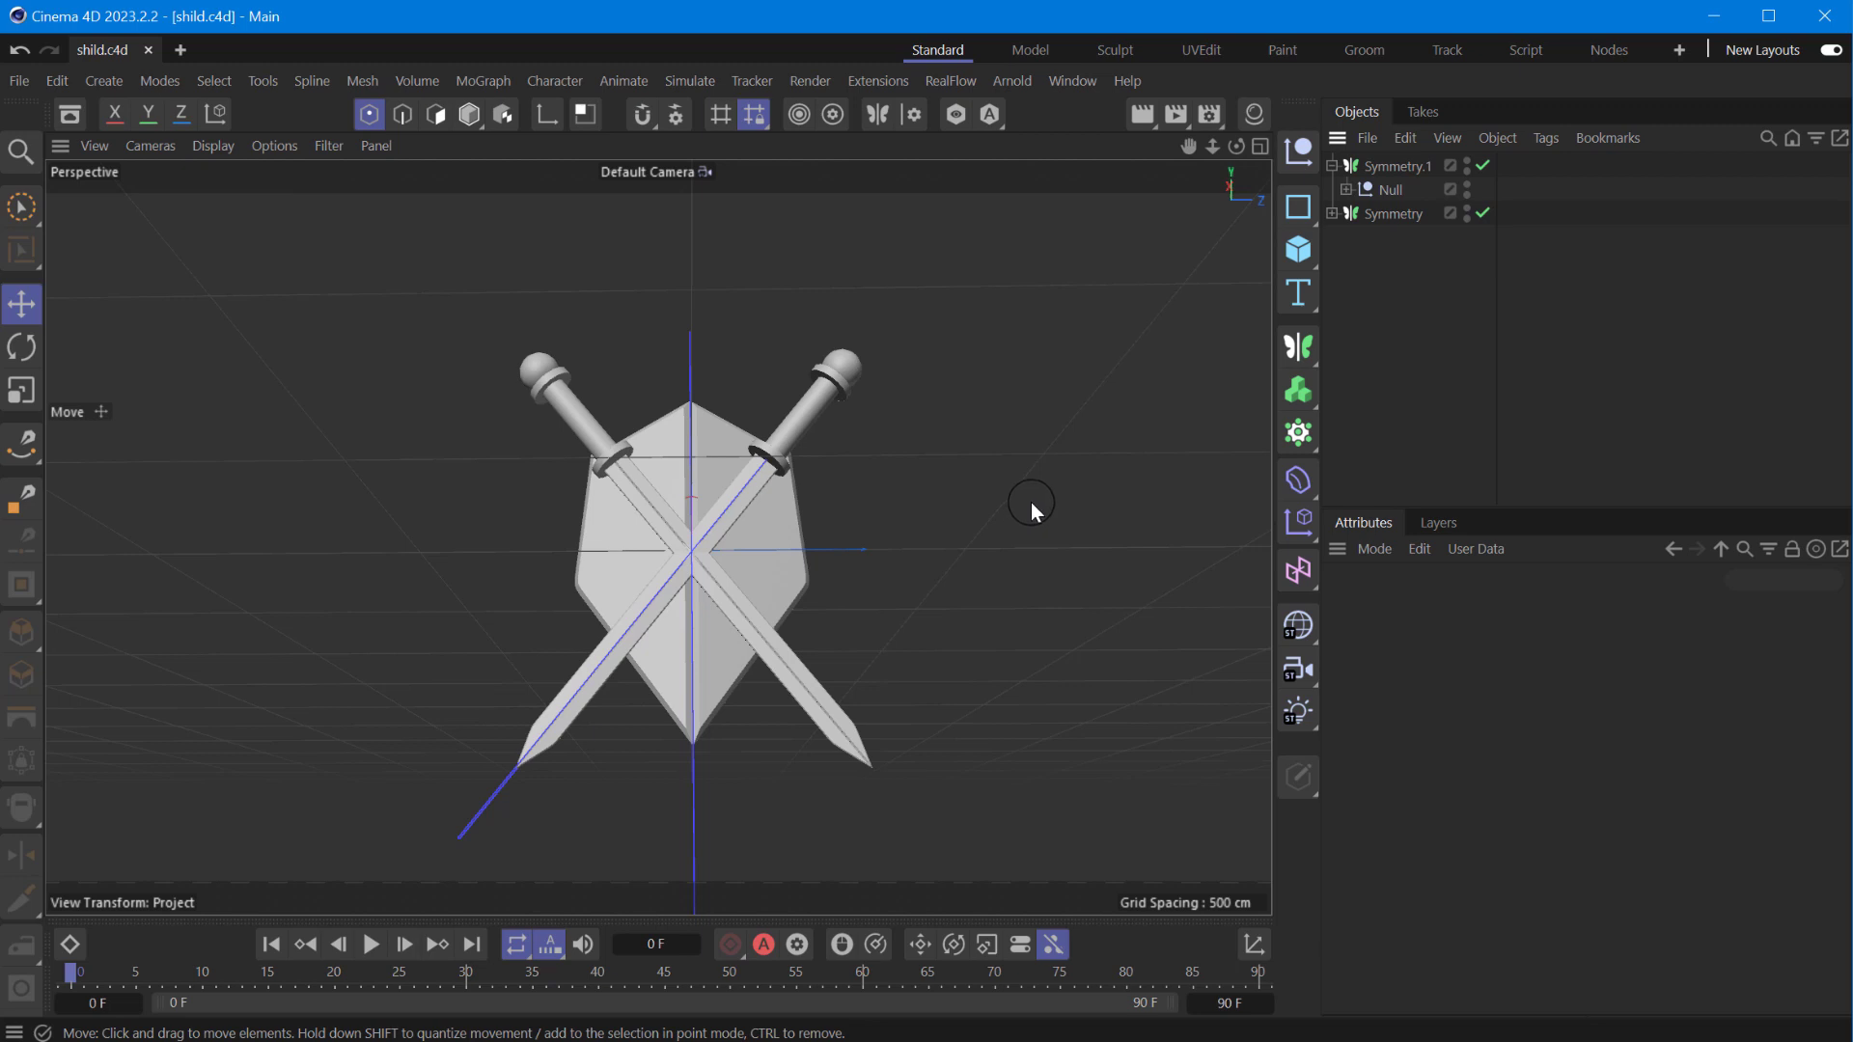
pyautogui.click(1254, 147)
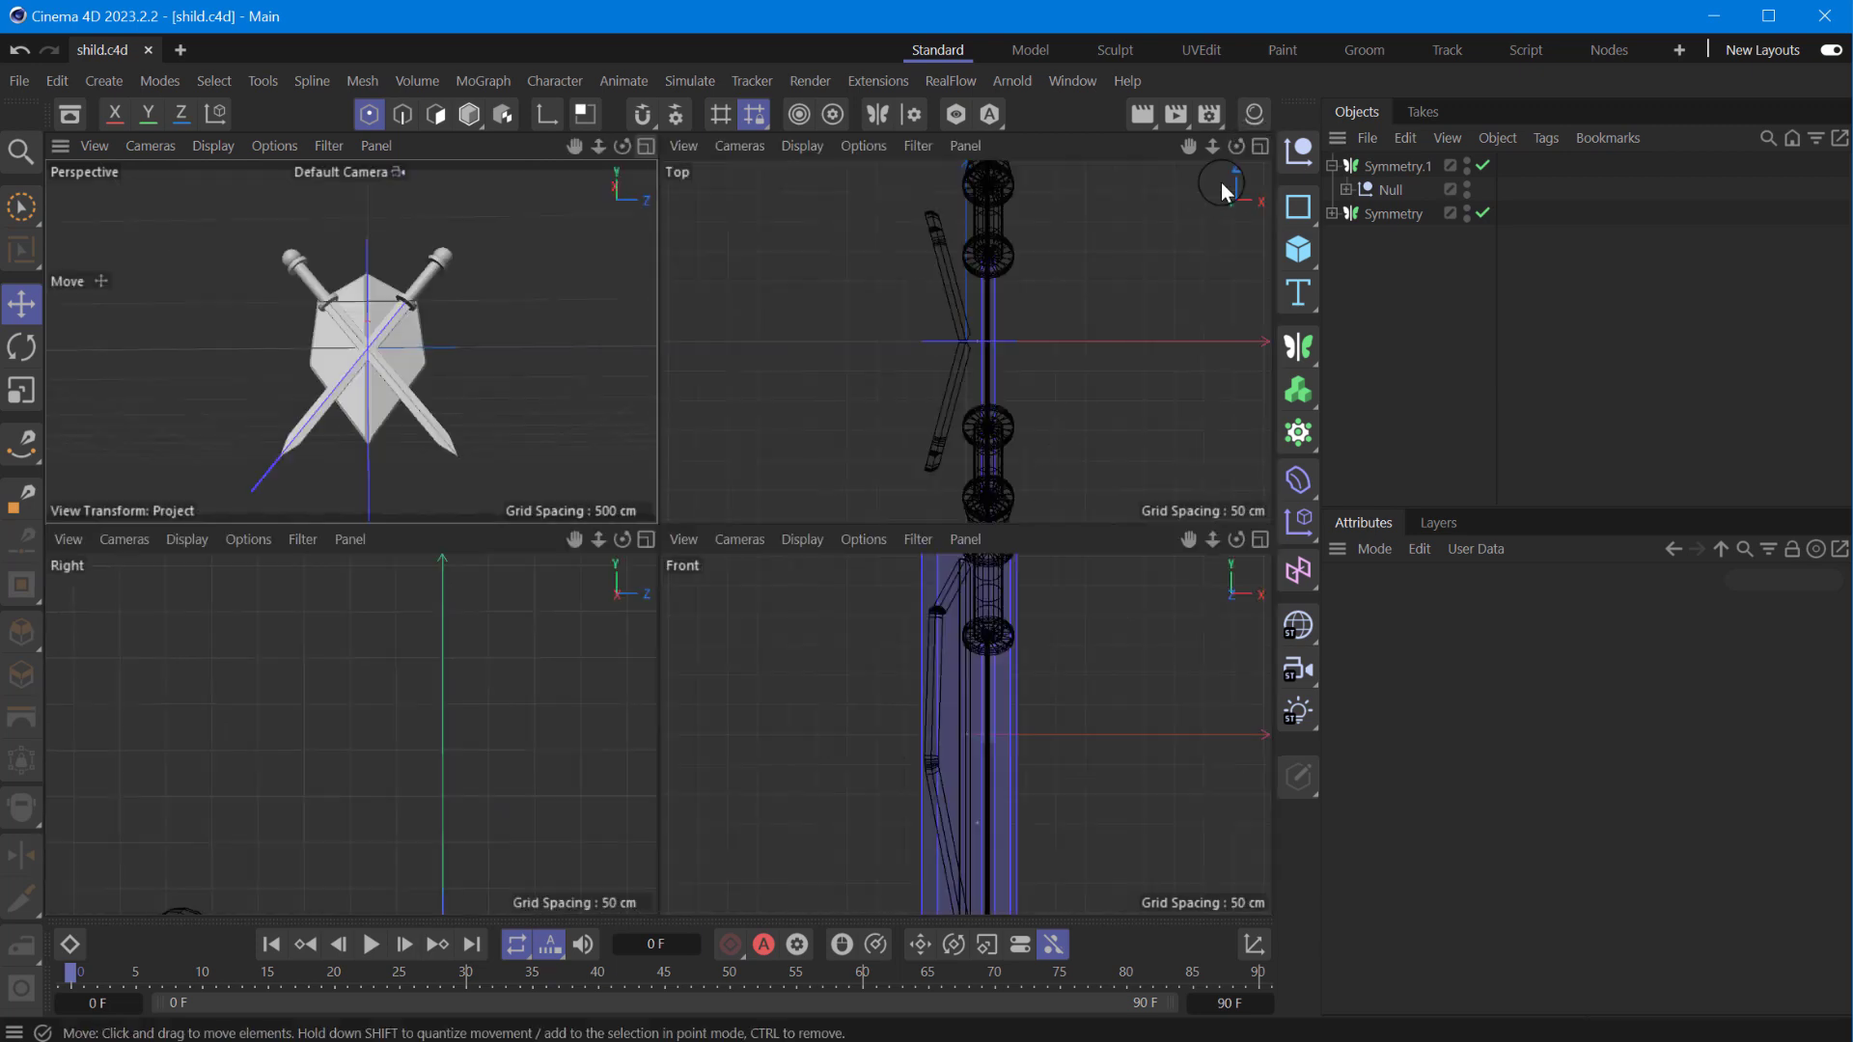
pyautogui.click(646, 145)
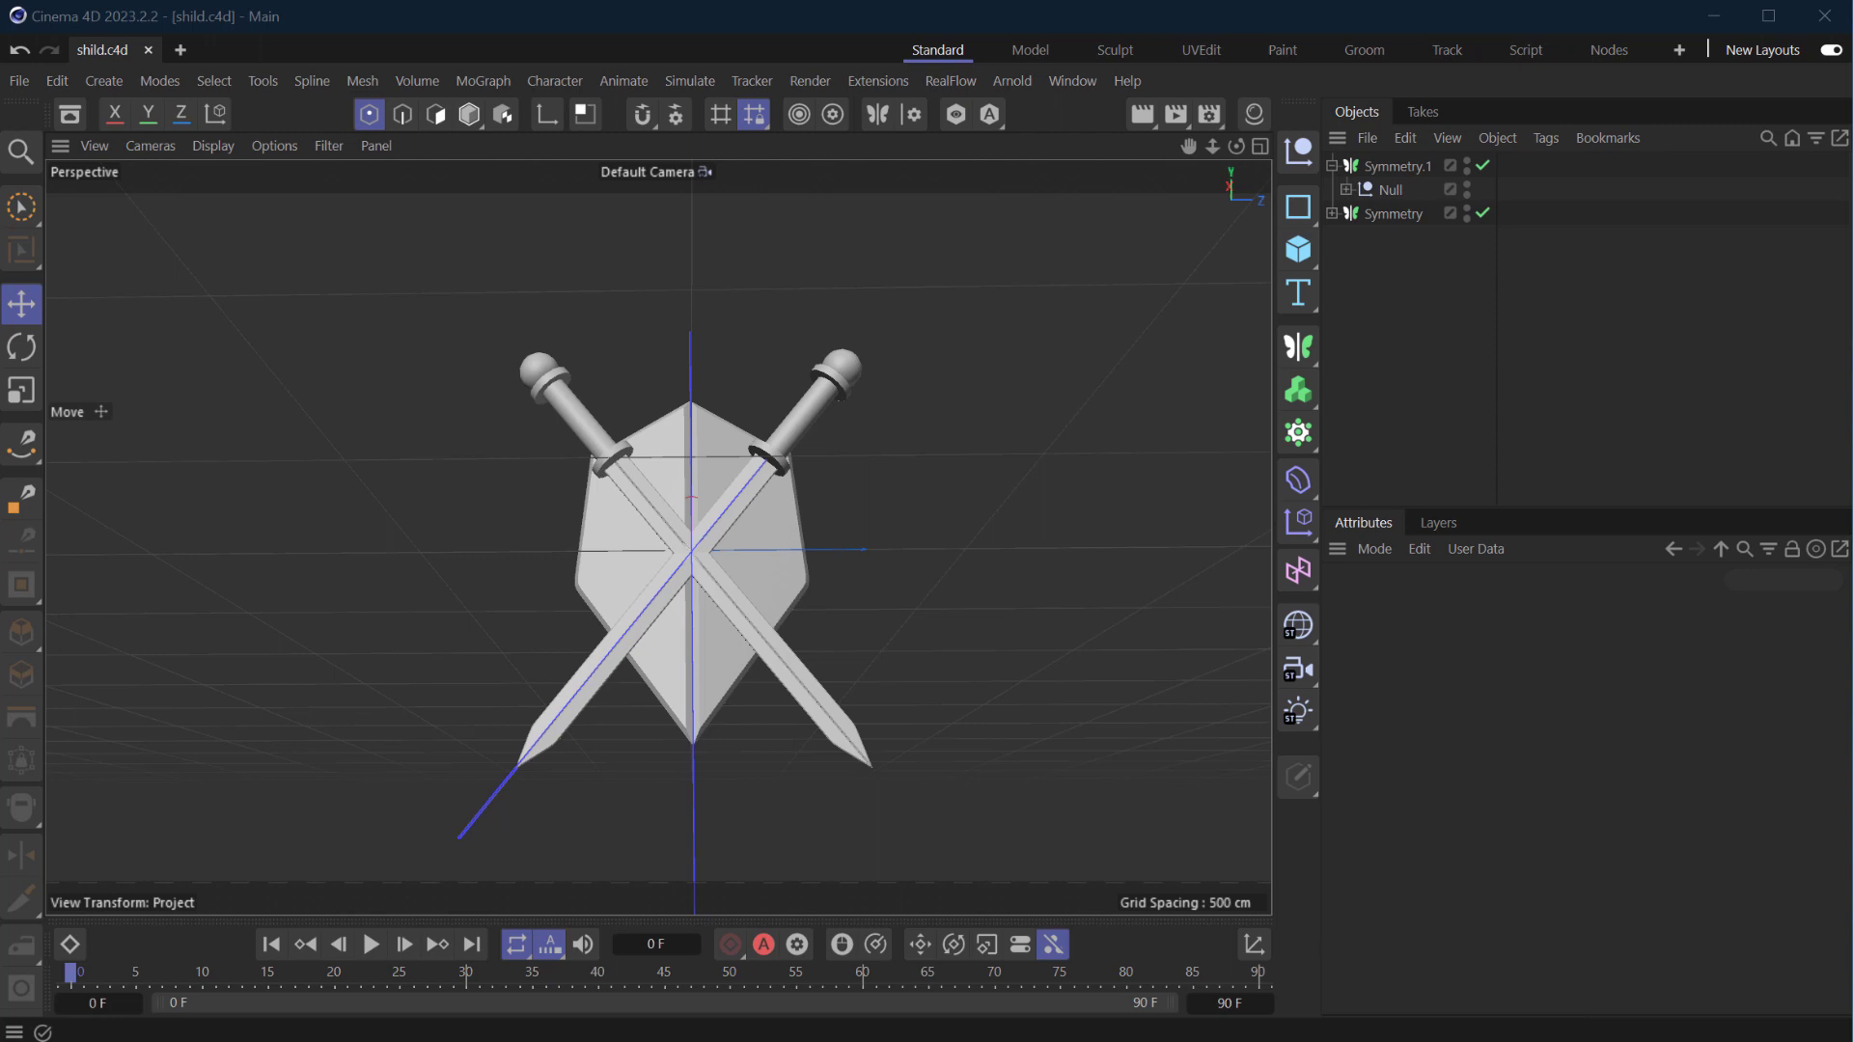
# - Add a 3D Text object to the scene
pyautogui.click(247, 409)
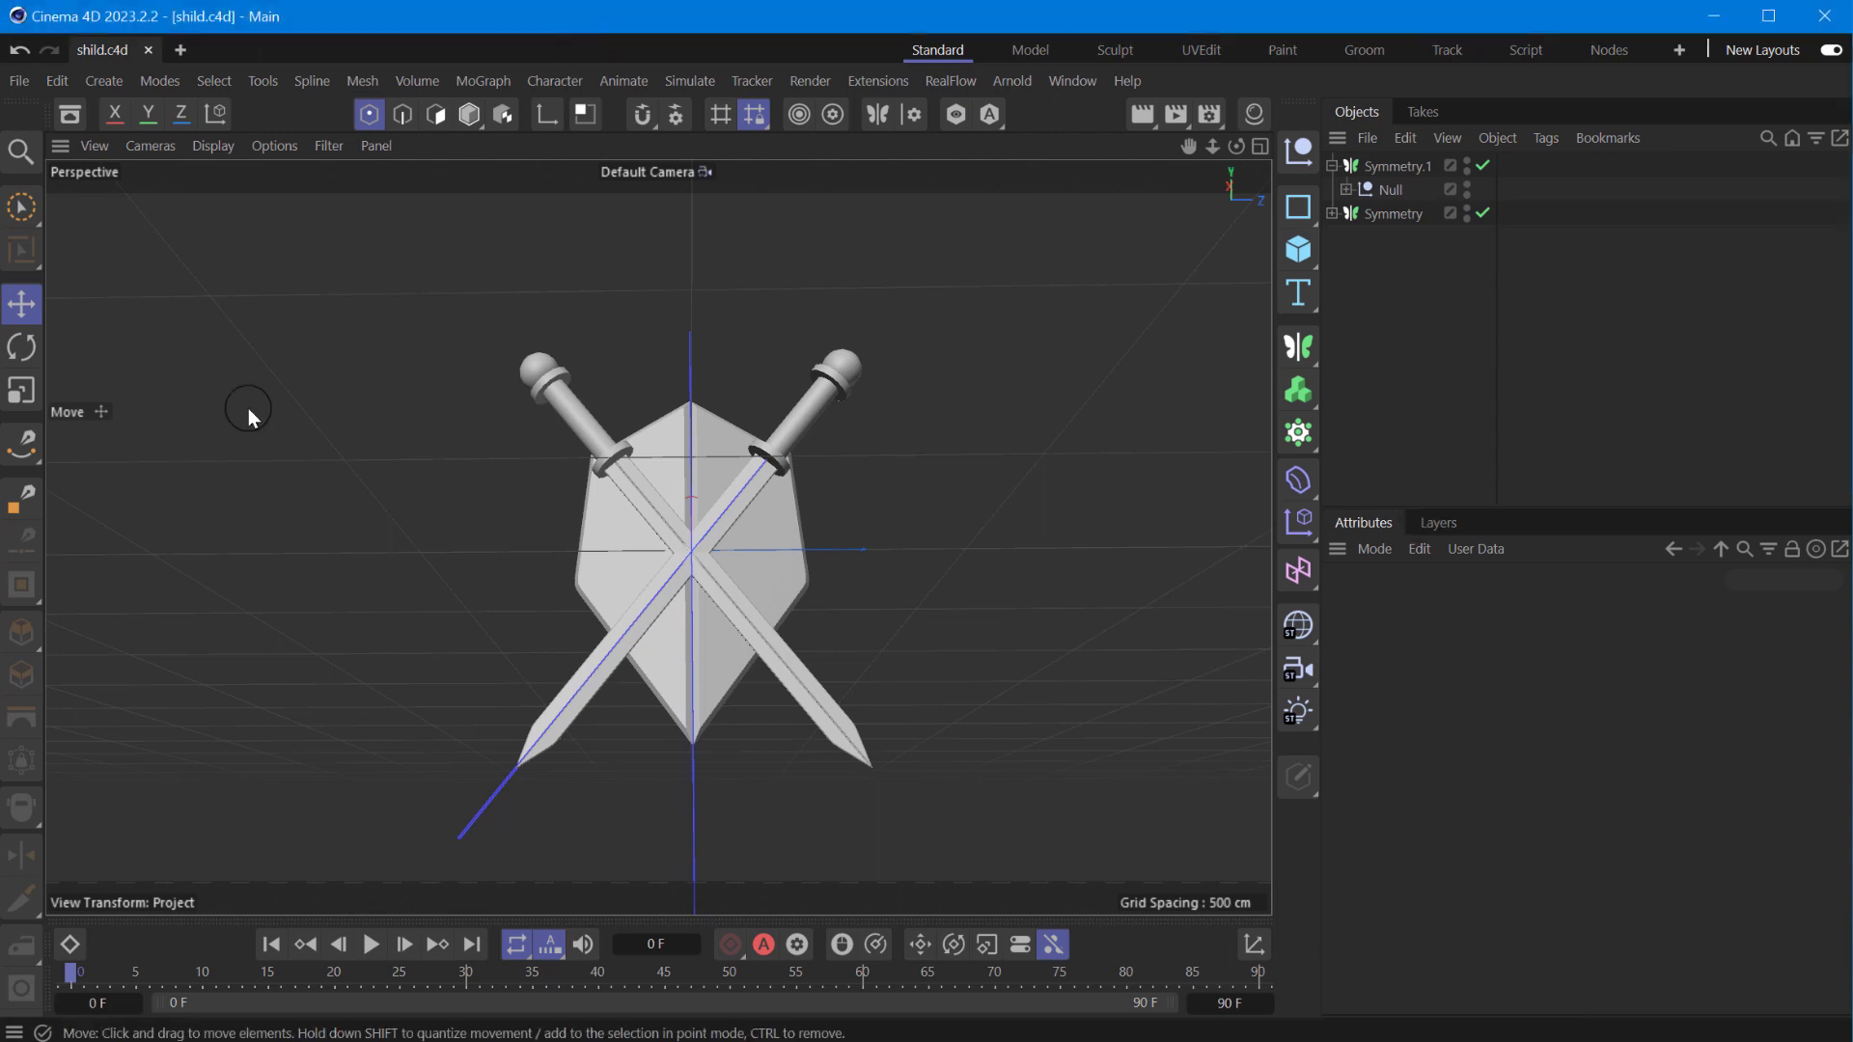
pyautogui.click(1298, 293)
pyautogui.click(1356, 323)
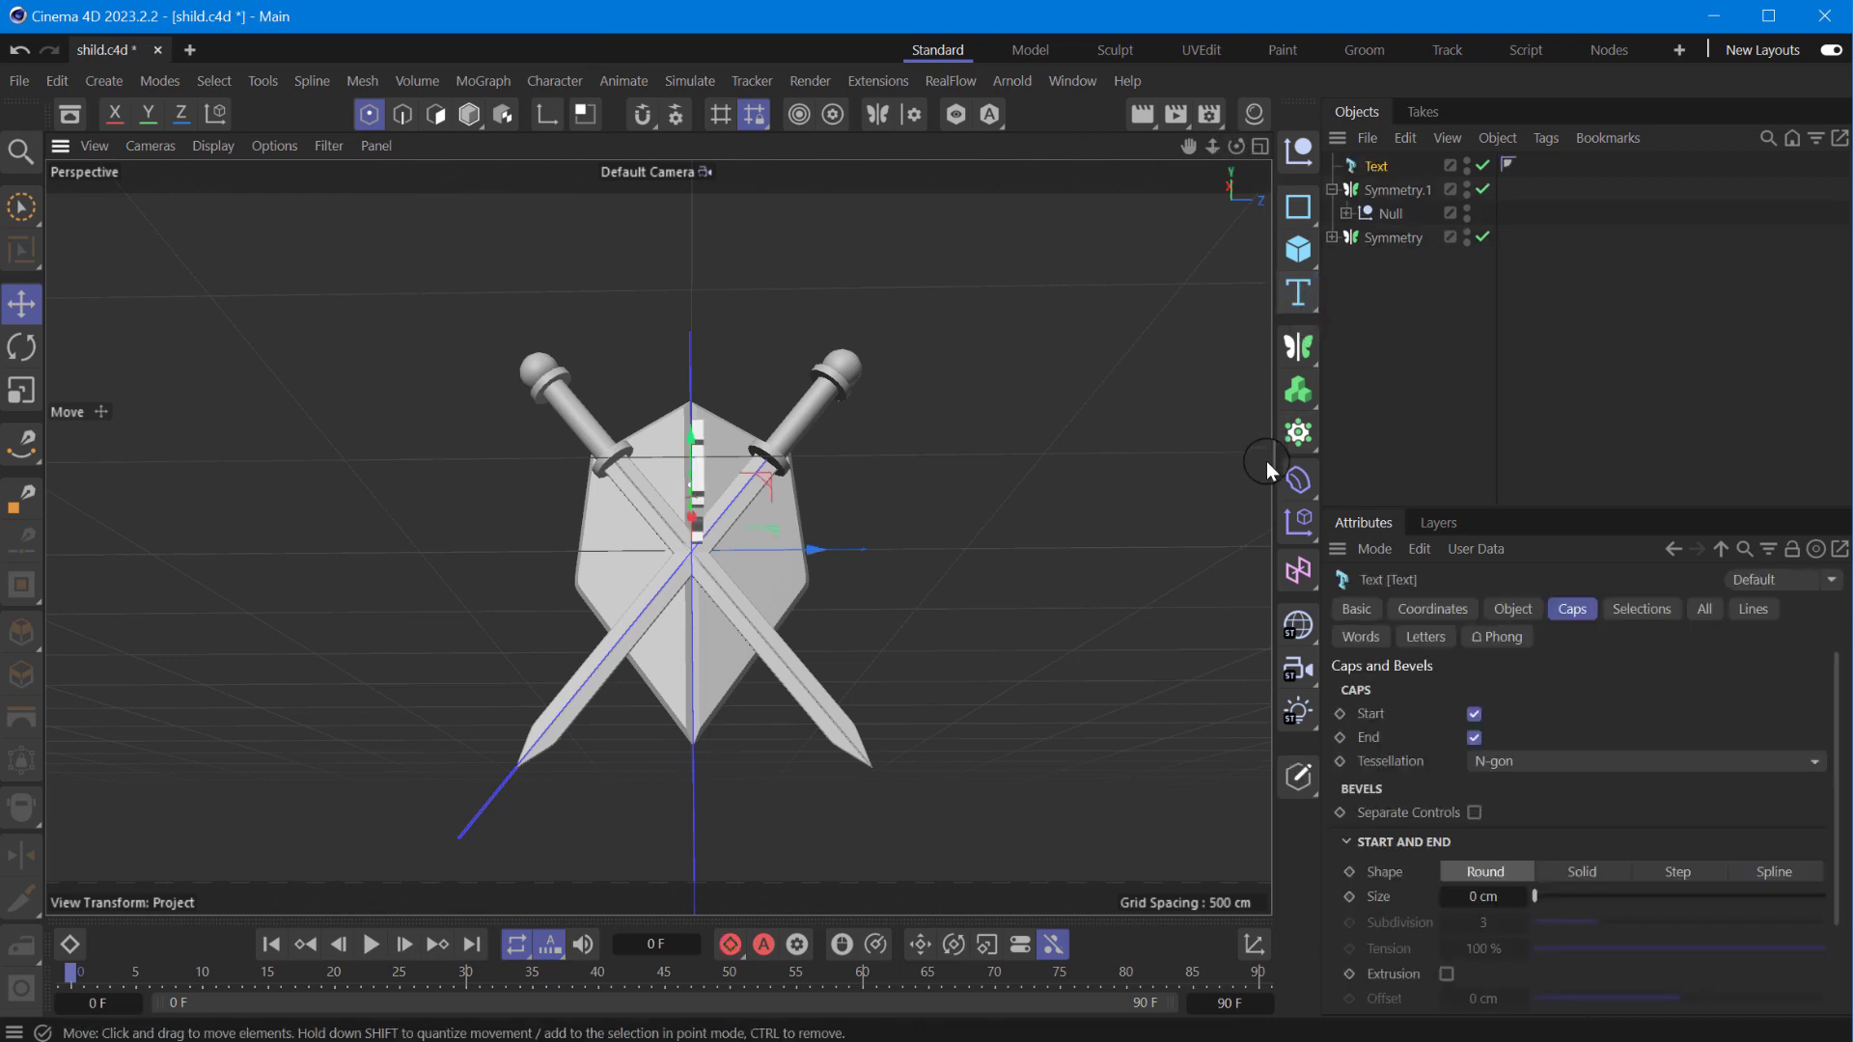
pyautogui.click(1259, 147)
pyautogui.click(642, 146)
pyautogui.moveTo(1235, 152); pyautogui.dragTo(1244, 155)
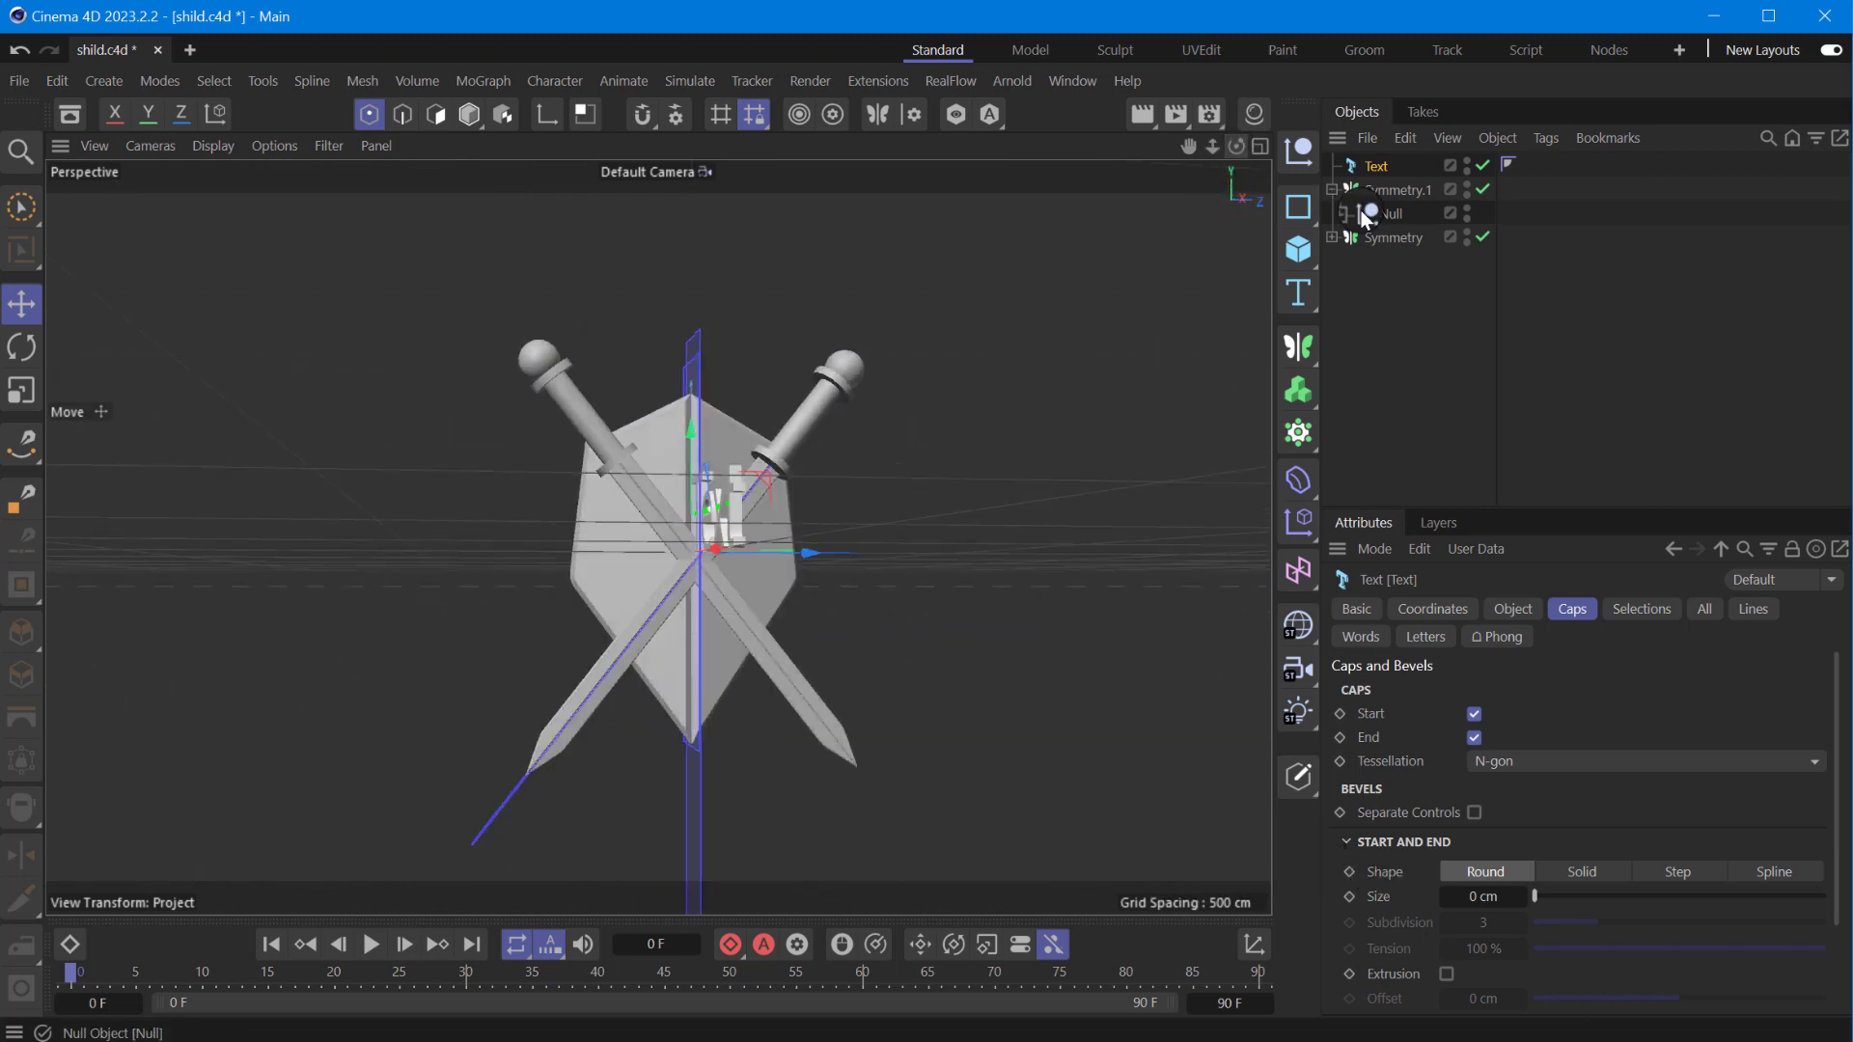
# - Group both Symmetry generators under a new Null and rotate the crest group to about -130°
pyautogui.click(1332, 189)
pyautogui.moveTo(1371, 253); pyautogui.dragTo(1426, 179)
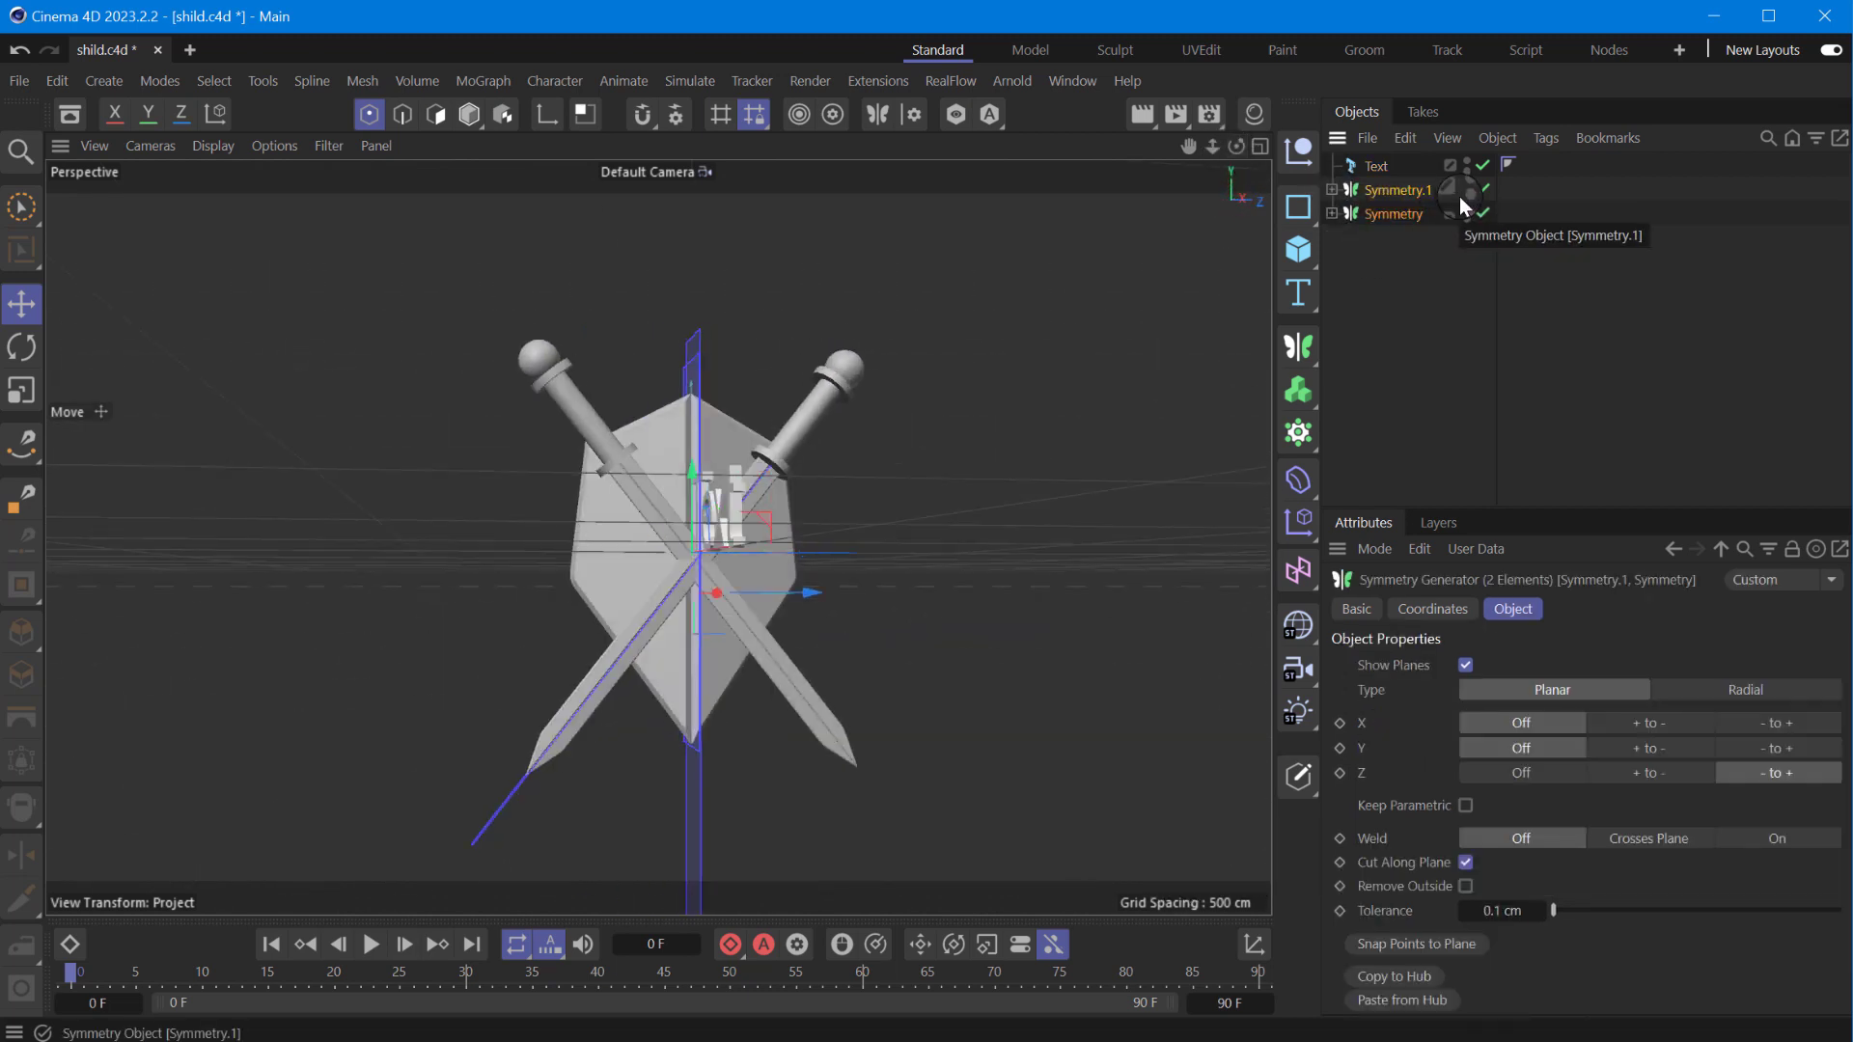
pyautogui.hotkey('alt', 'g')
pyautogui.click(21, 347)
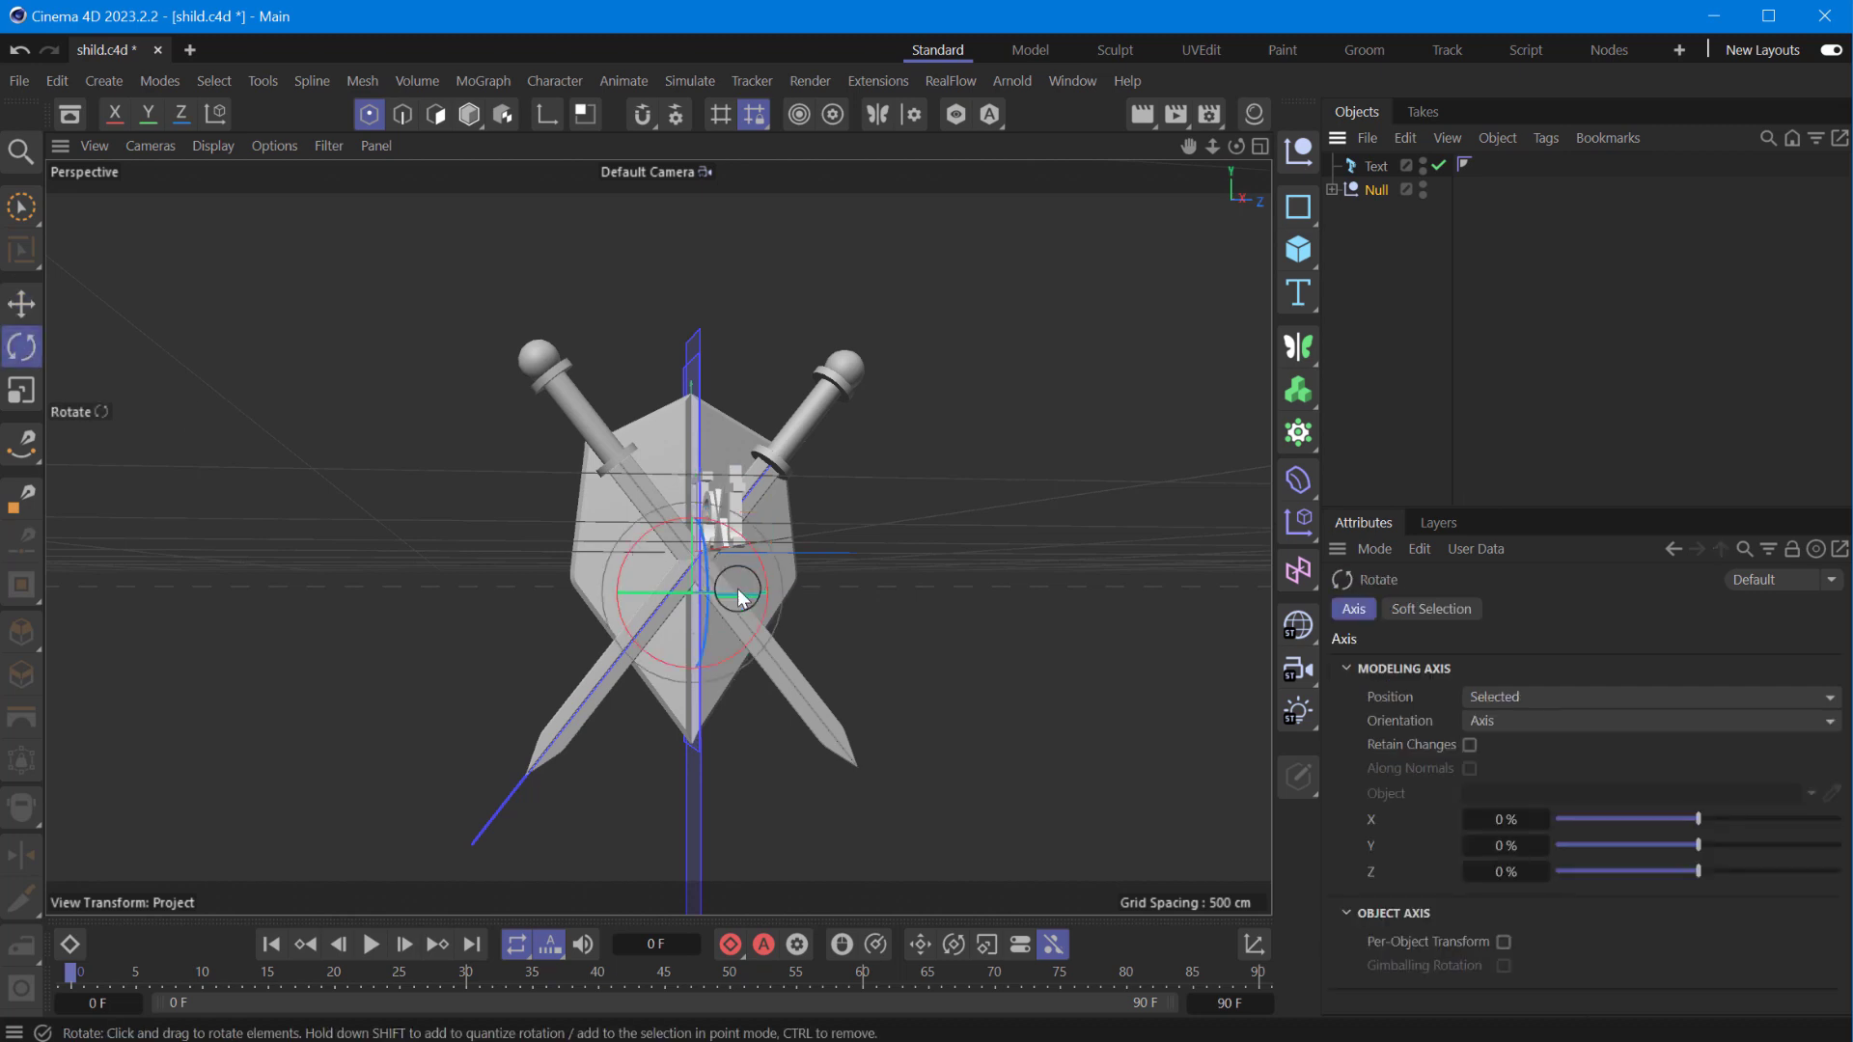
pyautogui.moveTo(736, 592)
pyautogui.mouseDown()
pyautogui.moveTo(479, 619)
pyautogui.moveTo(1007, 613)
pyautogui.moveTo(1062, 781)
pyautogui.mouseUp()
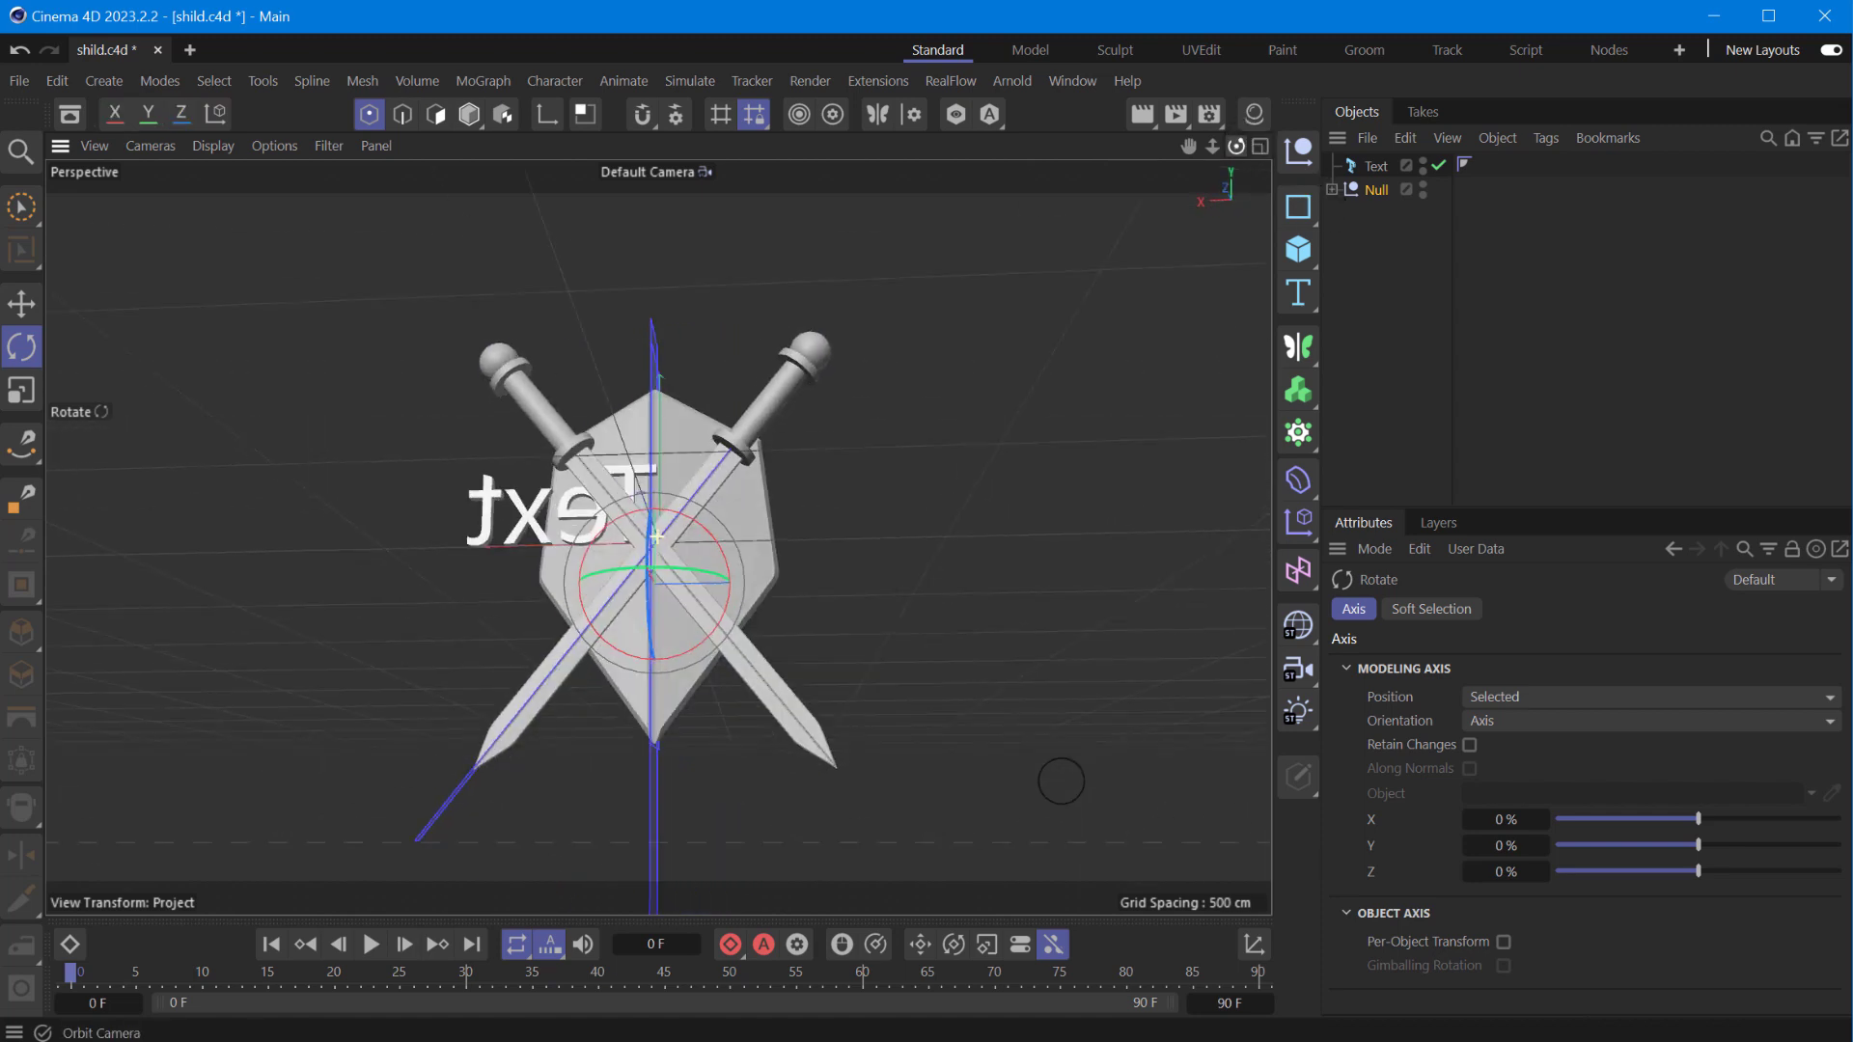
pyautogui.moveTo(724, 576)
pyautogui.mouseDown()
pyautogui.moveTo(340, 586)
pyautogui.moveTo(206, 621)
pyautogui.moveTo(505, 628)
pyautogui.moveTo(372, 624)
pyautogui.moveTo(349, 590)
pyautogui.moveTo(517, 618)
pyautogui.mouseUp()
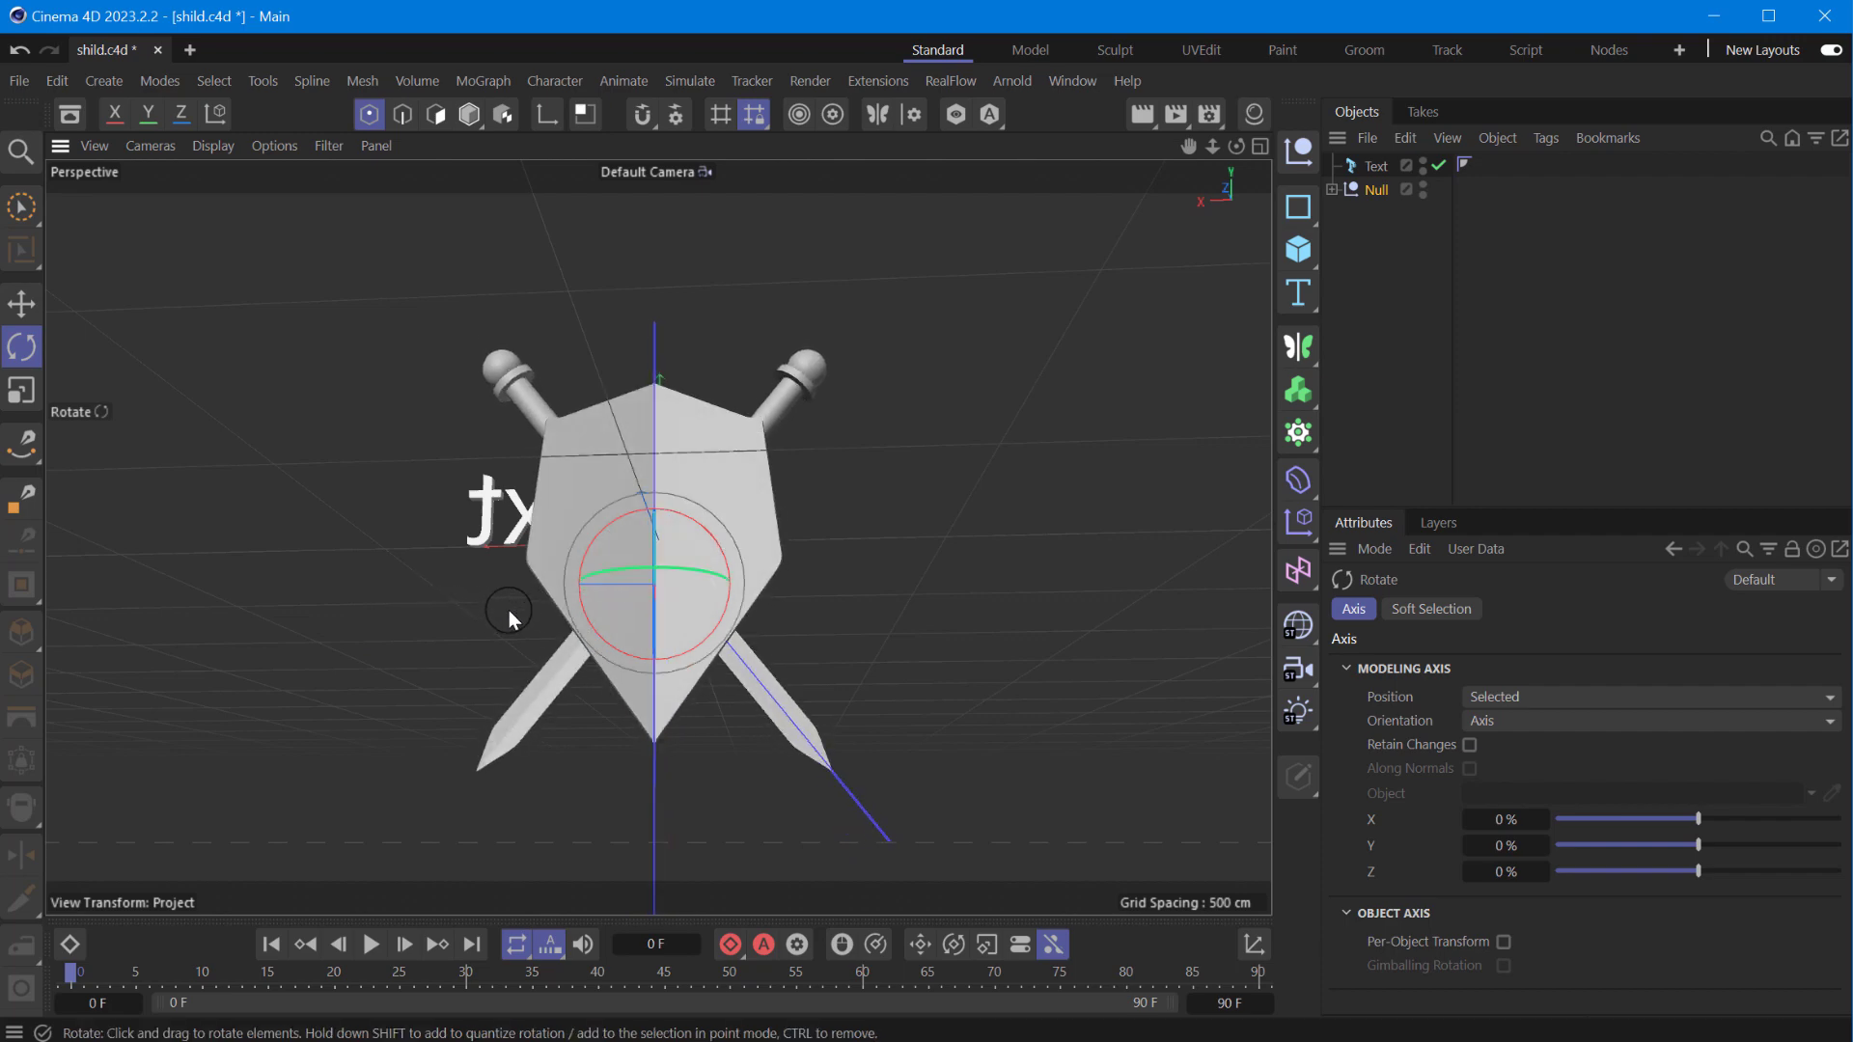
pyautogui.moveTo(1236, 146)
pyautogui.mouseDown()
pyautogui.moveTo(1369, 827)
pyautogui.moveTo(1213, 745)
pyautogui.mouseUp()
pyautogui.moveTo(723, 588)
pyautogui.mouseDown()
pyautogui.moveTo(711, 606)
pyautogui.moveTo(696, 544)
pyautogui.moveTo(476, 600)
pyautogui.moveTo(154, 619)
pyautogui.mouseUp()
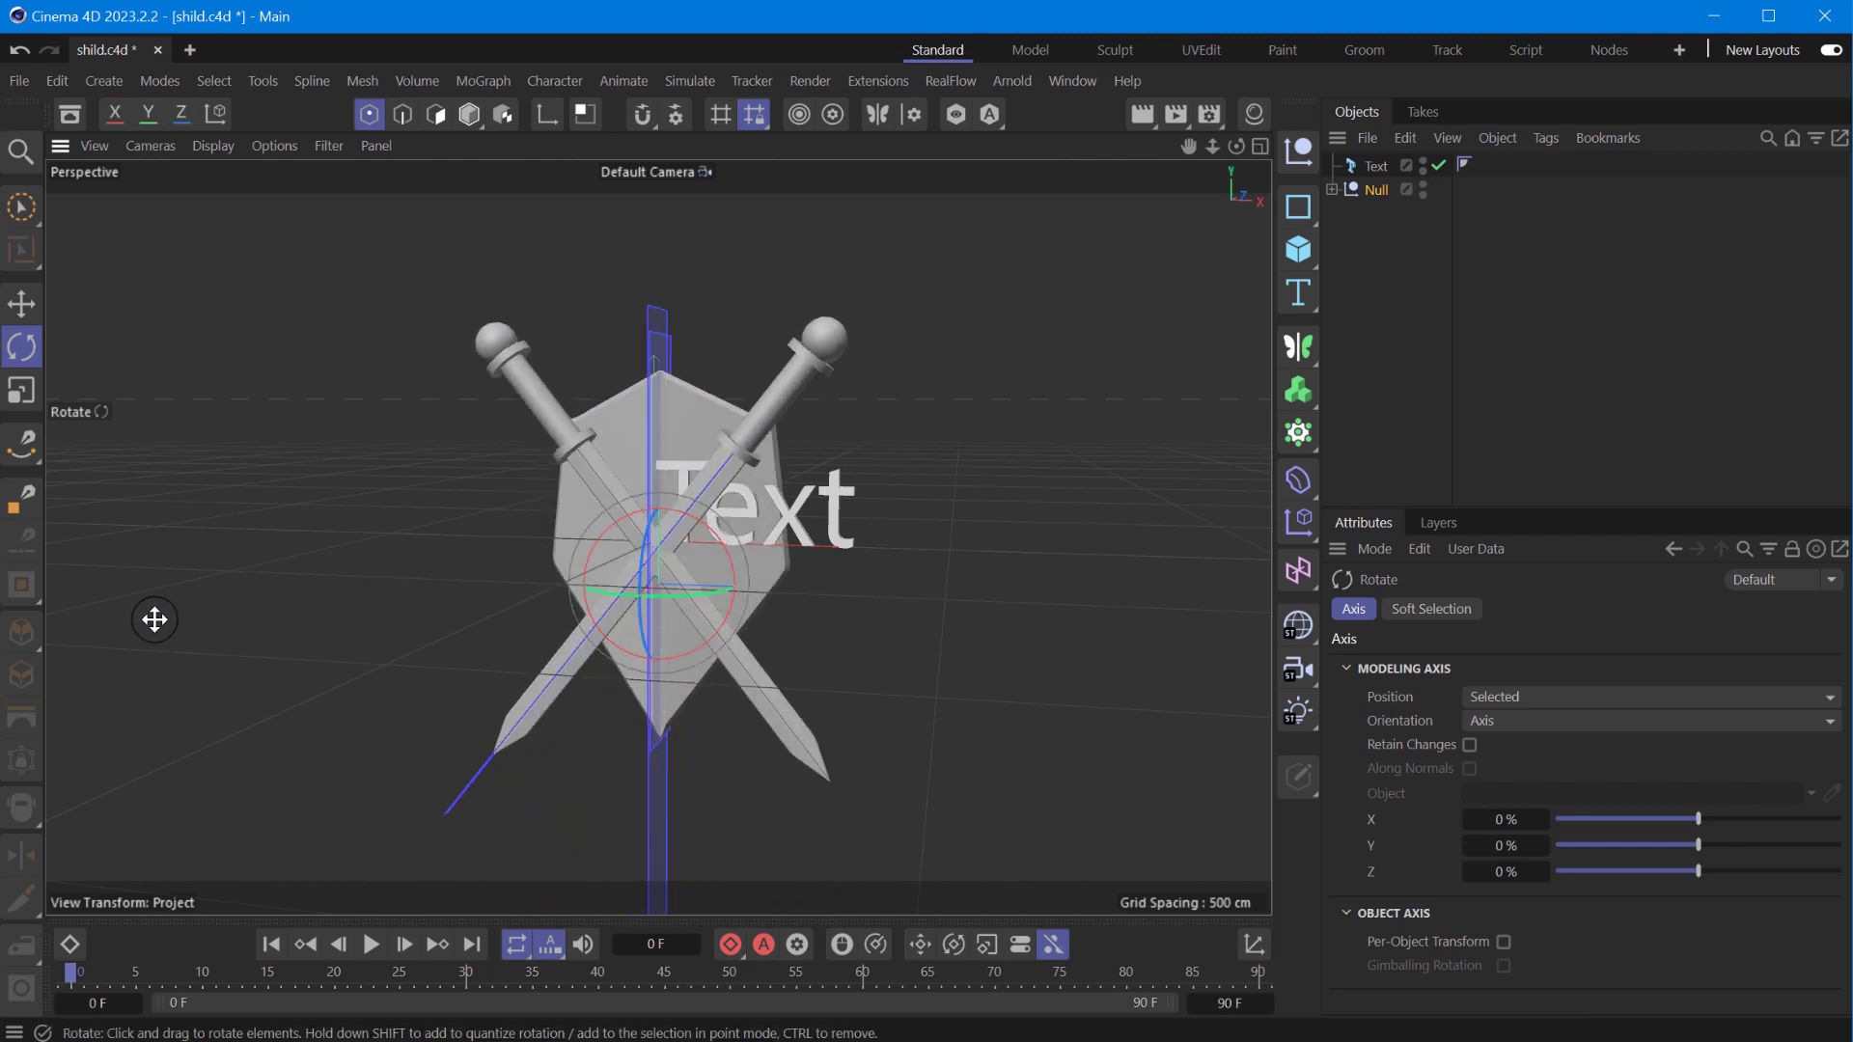
# - Move the Text object onto the front of the shield
pyautogui.click(1375, 166)
pyautogui.press('e')
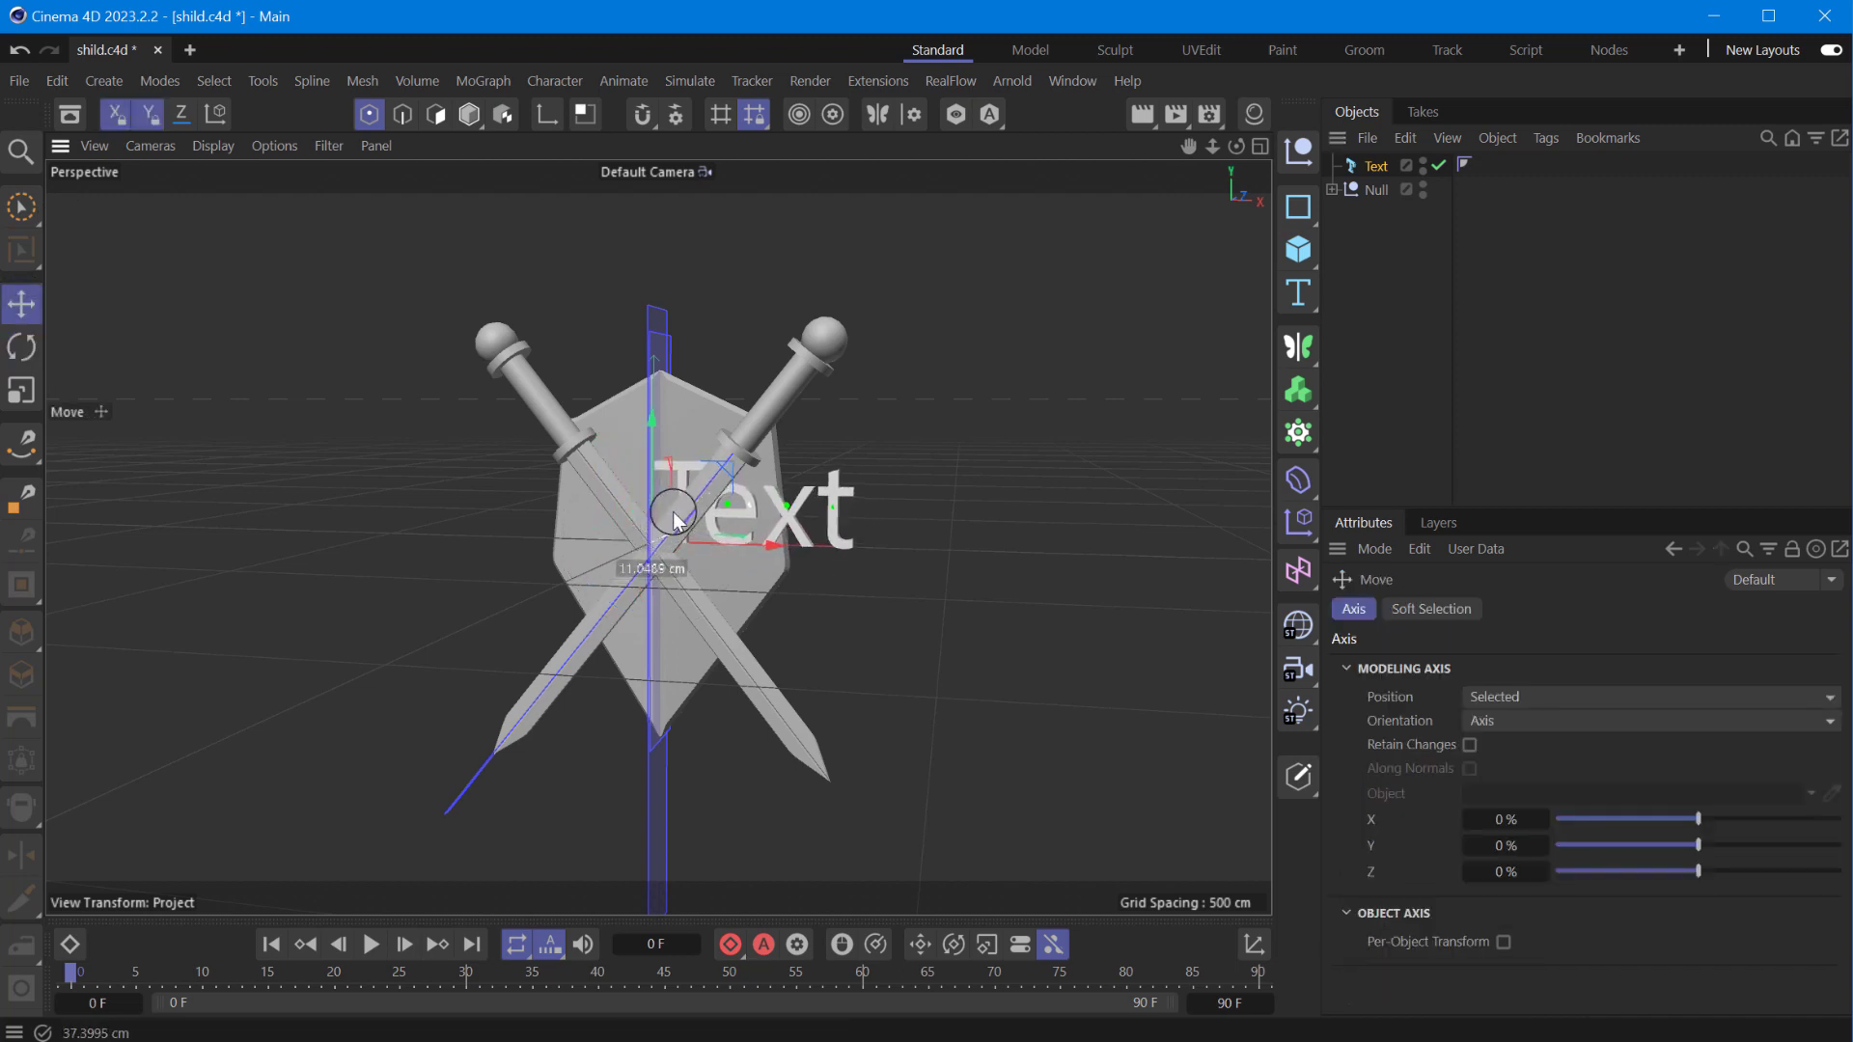
pyautogui.moveTo(681, 531); pyautogui.dragTo(640, 521)
# - Change the text to 'VIKINGS', Middle-aligned in the Segoe UI Black font
pyautogui.click(1380, 174)
pyautogui.click(1587, 873)
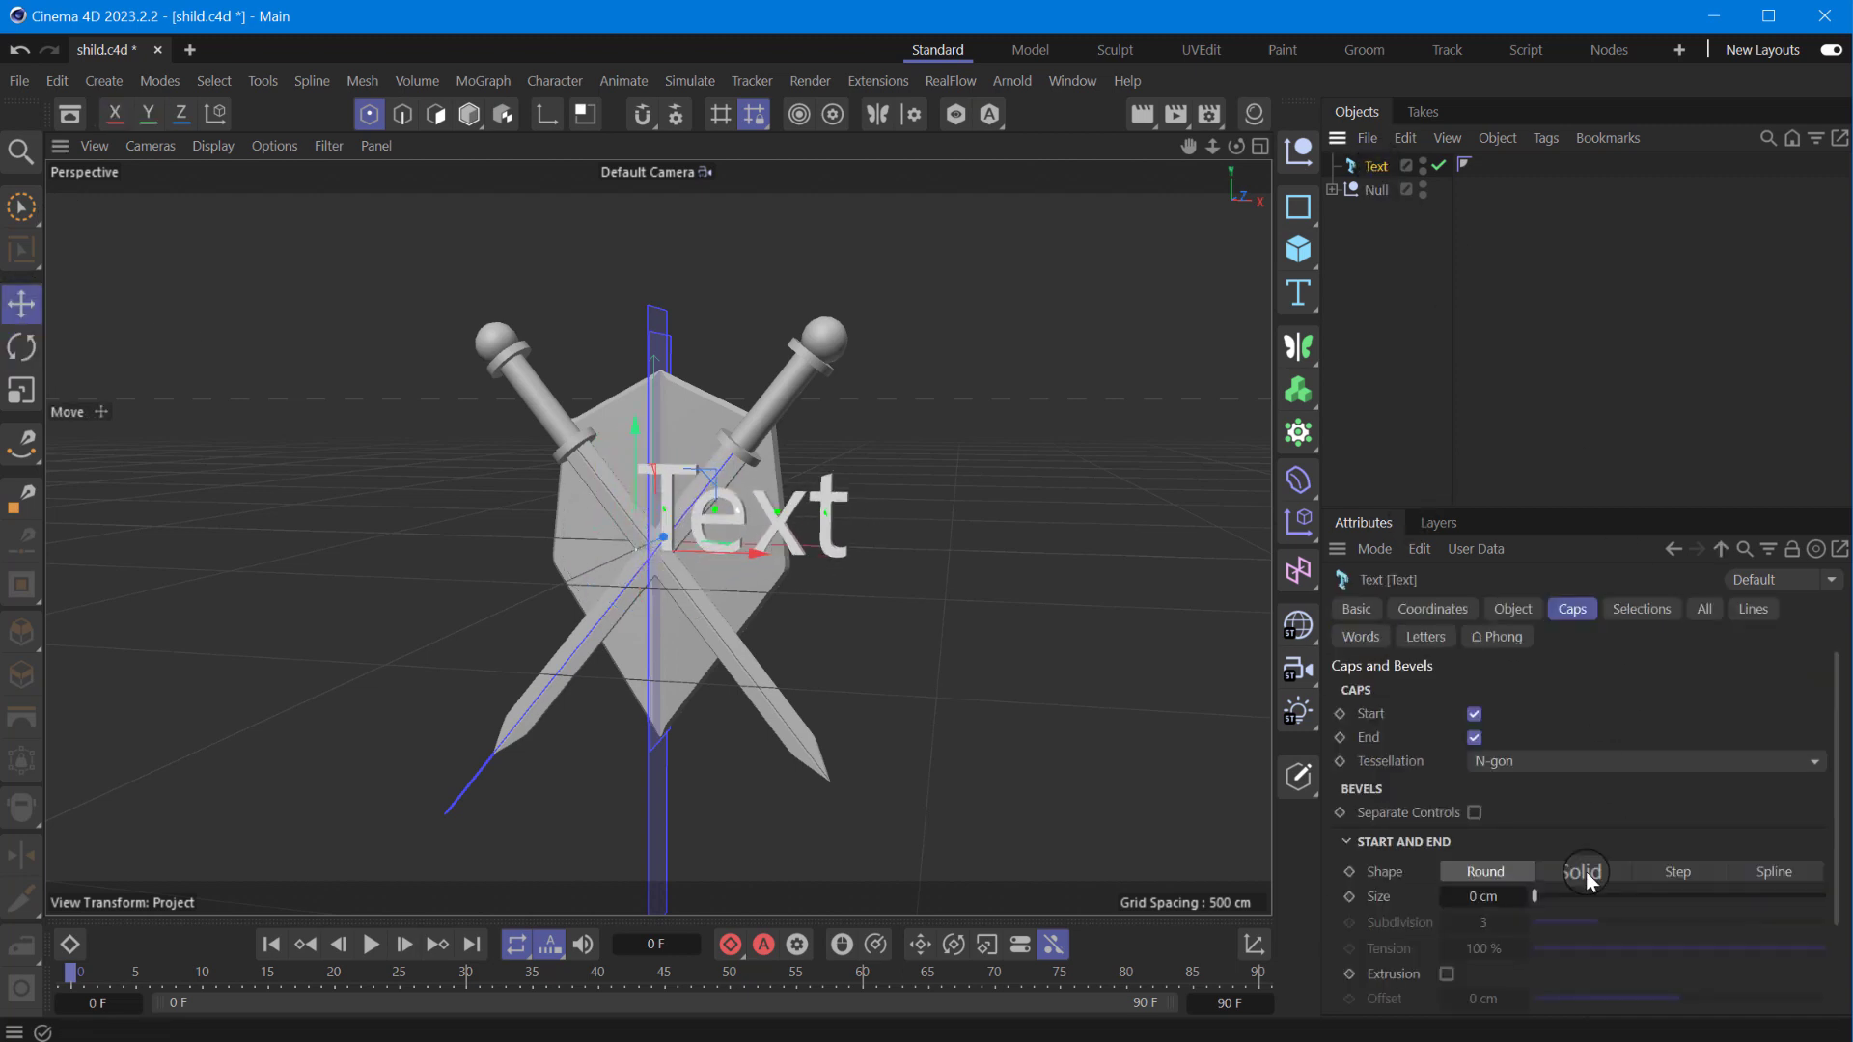
pyautogui.click(1512, 609)
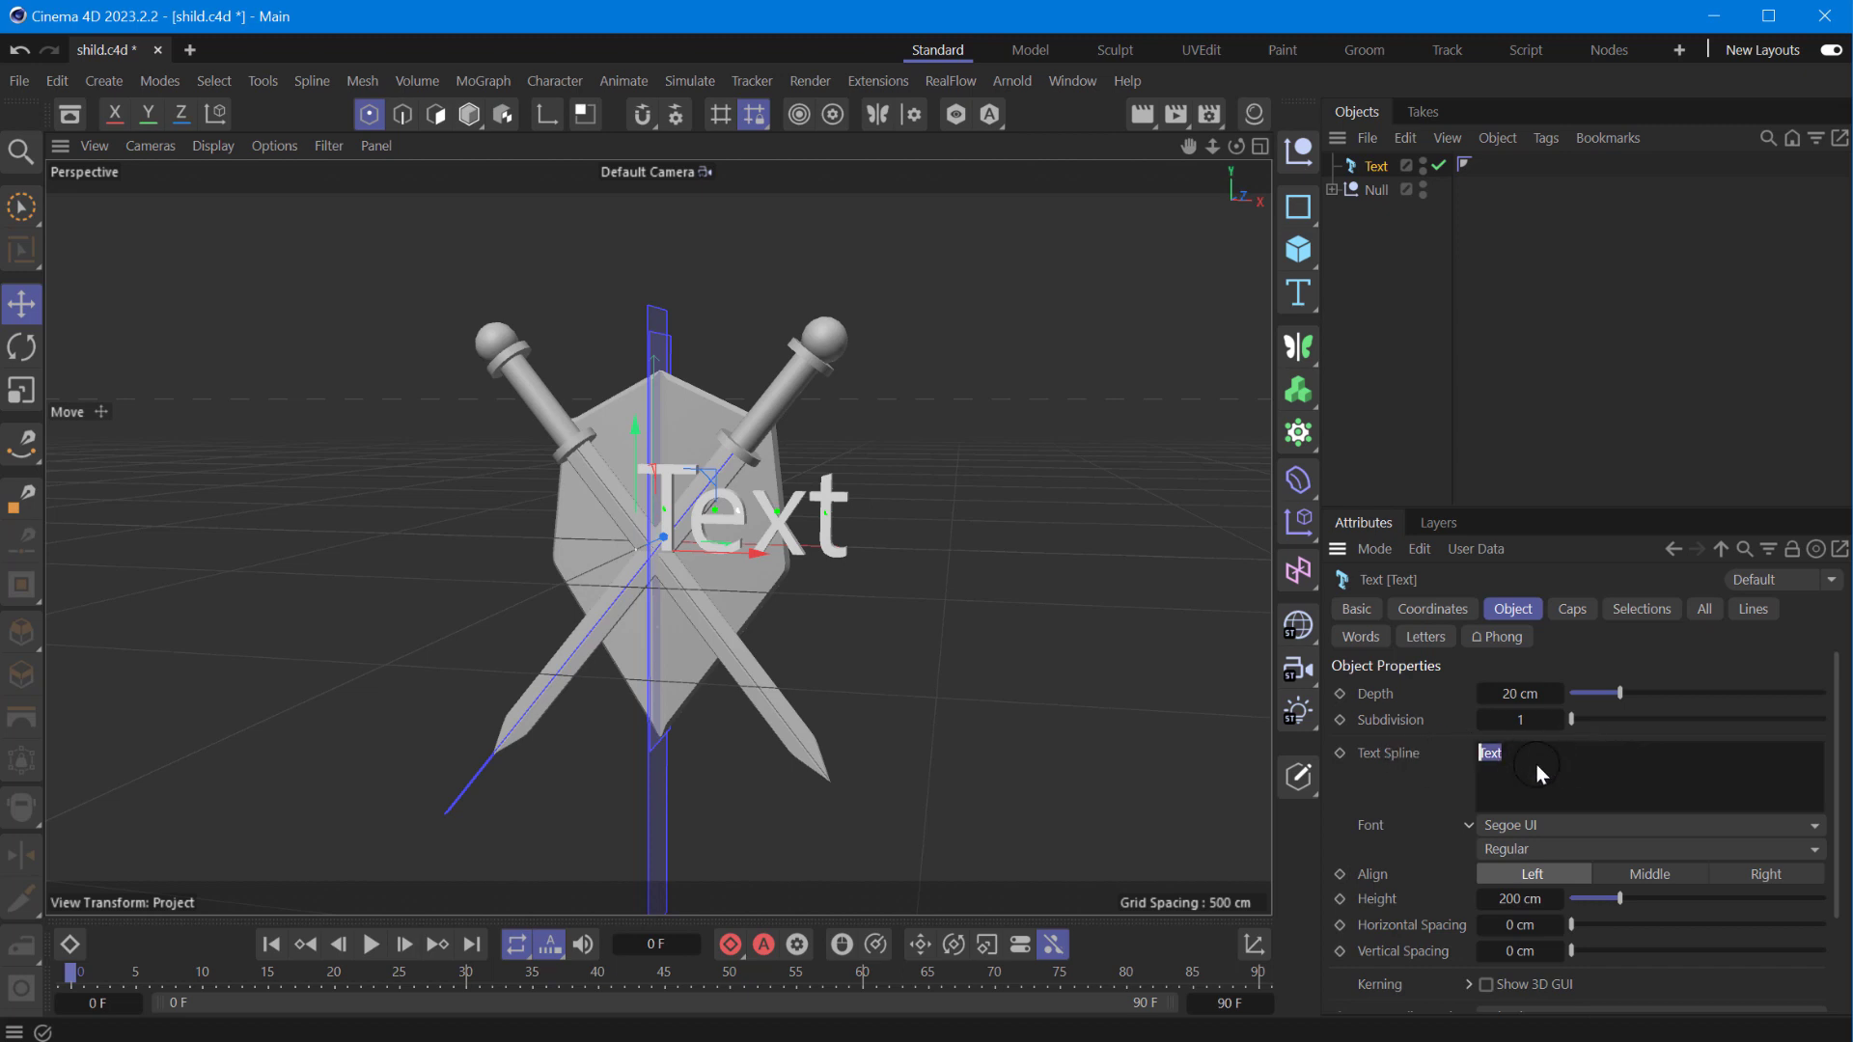
pyautogui.write('VIKINGS')
pyautogui.click(1519, 719)
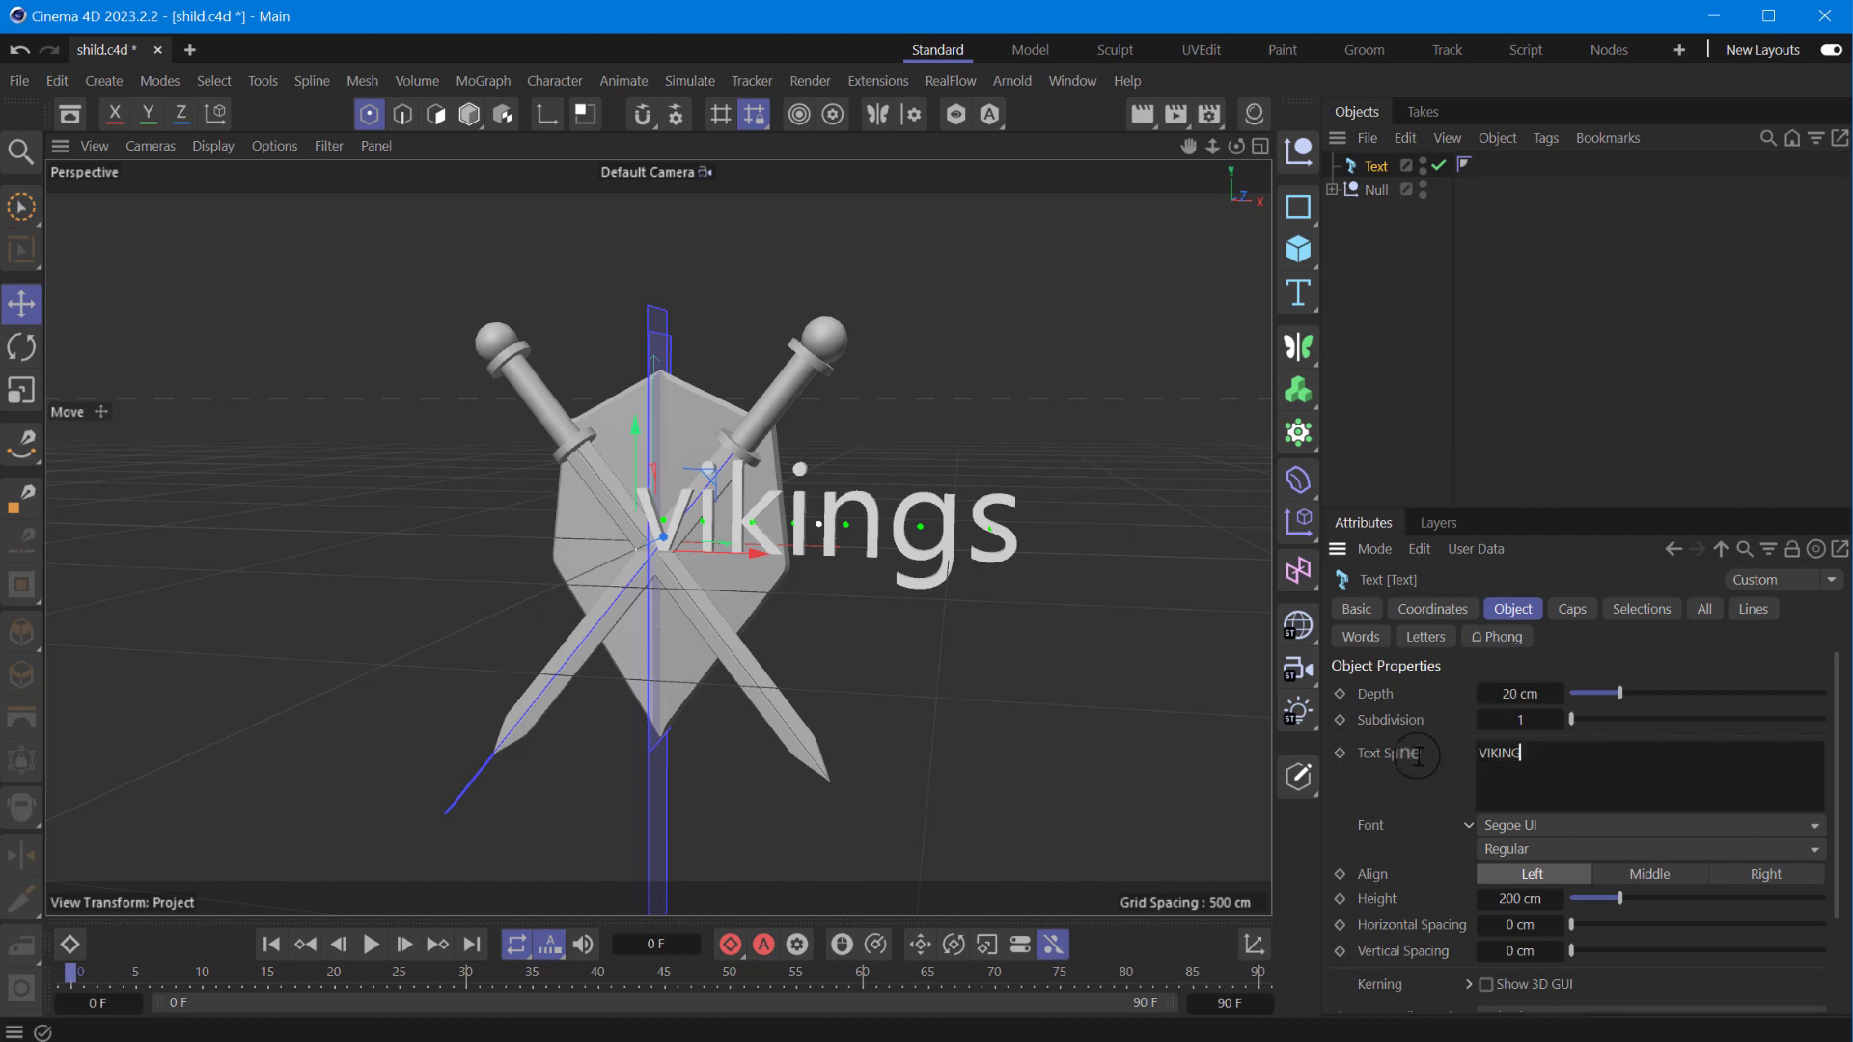
pyautogui.click(1649, 873)
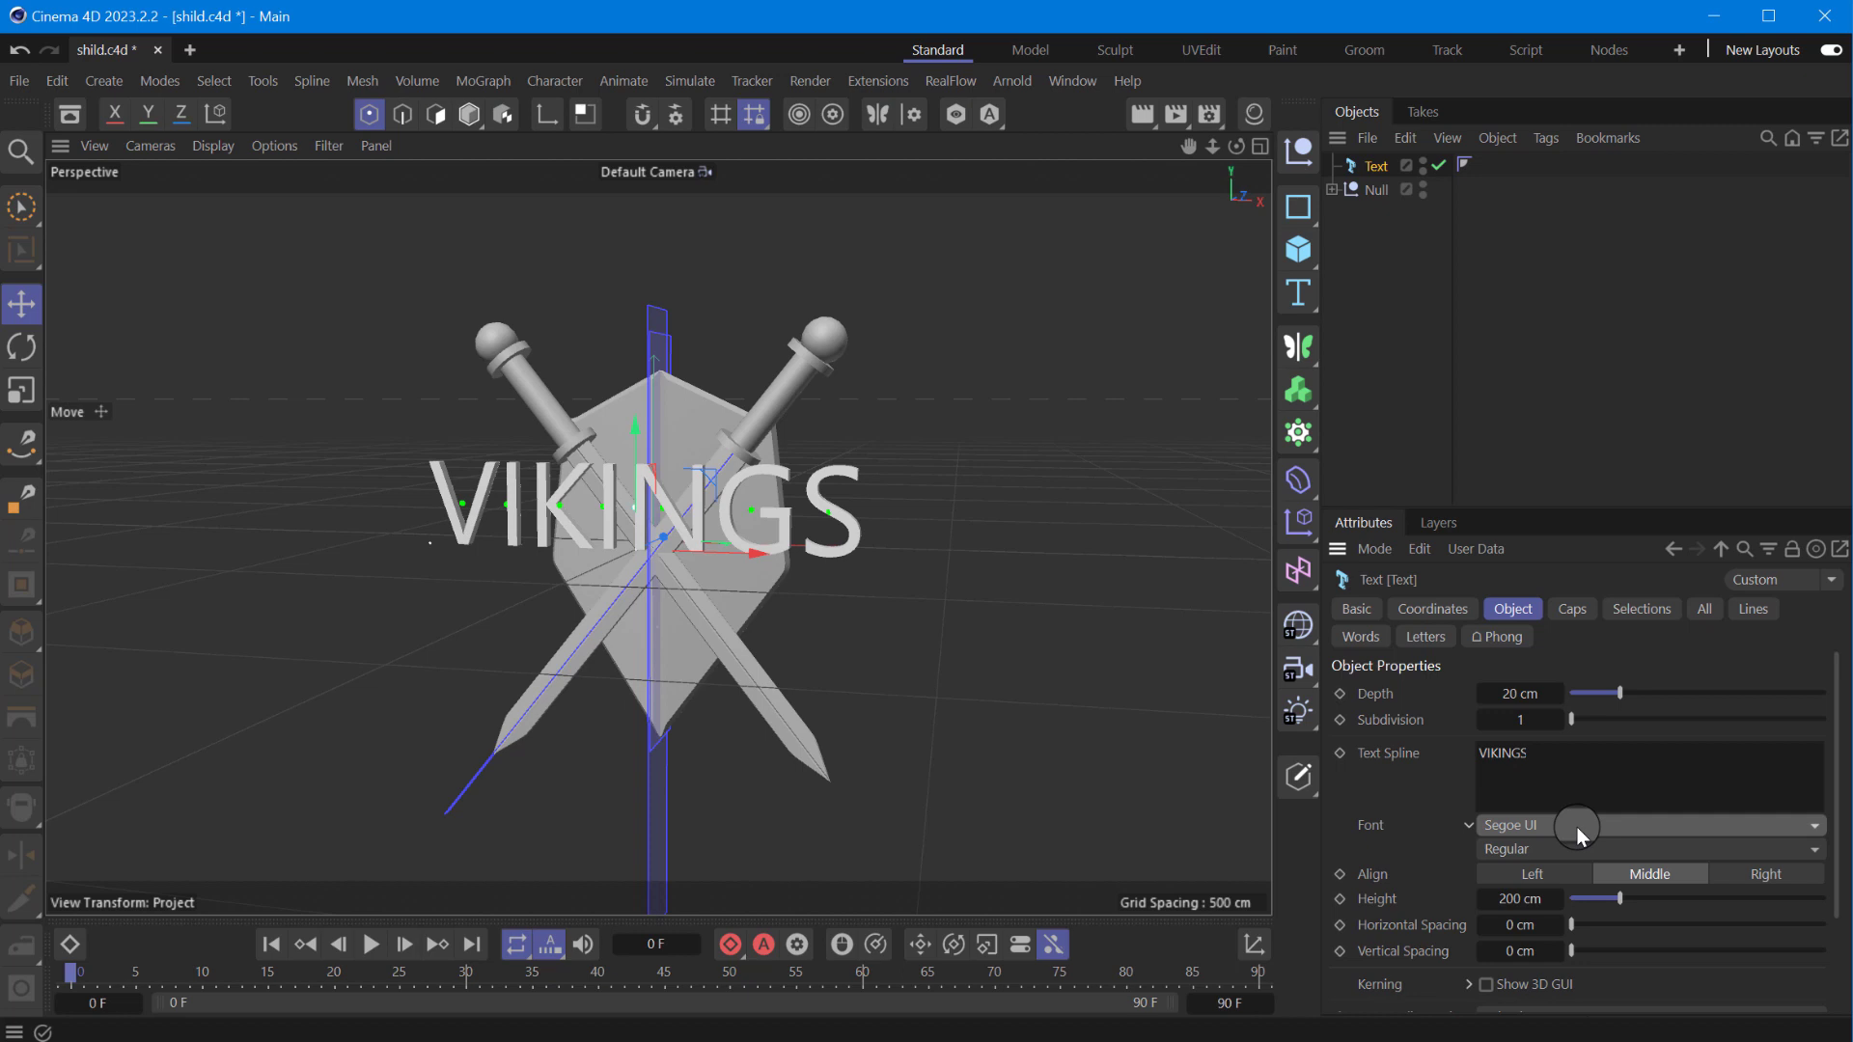
pyautogui.click(1555, 826)
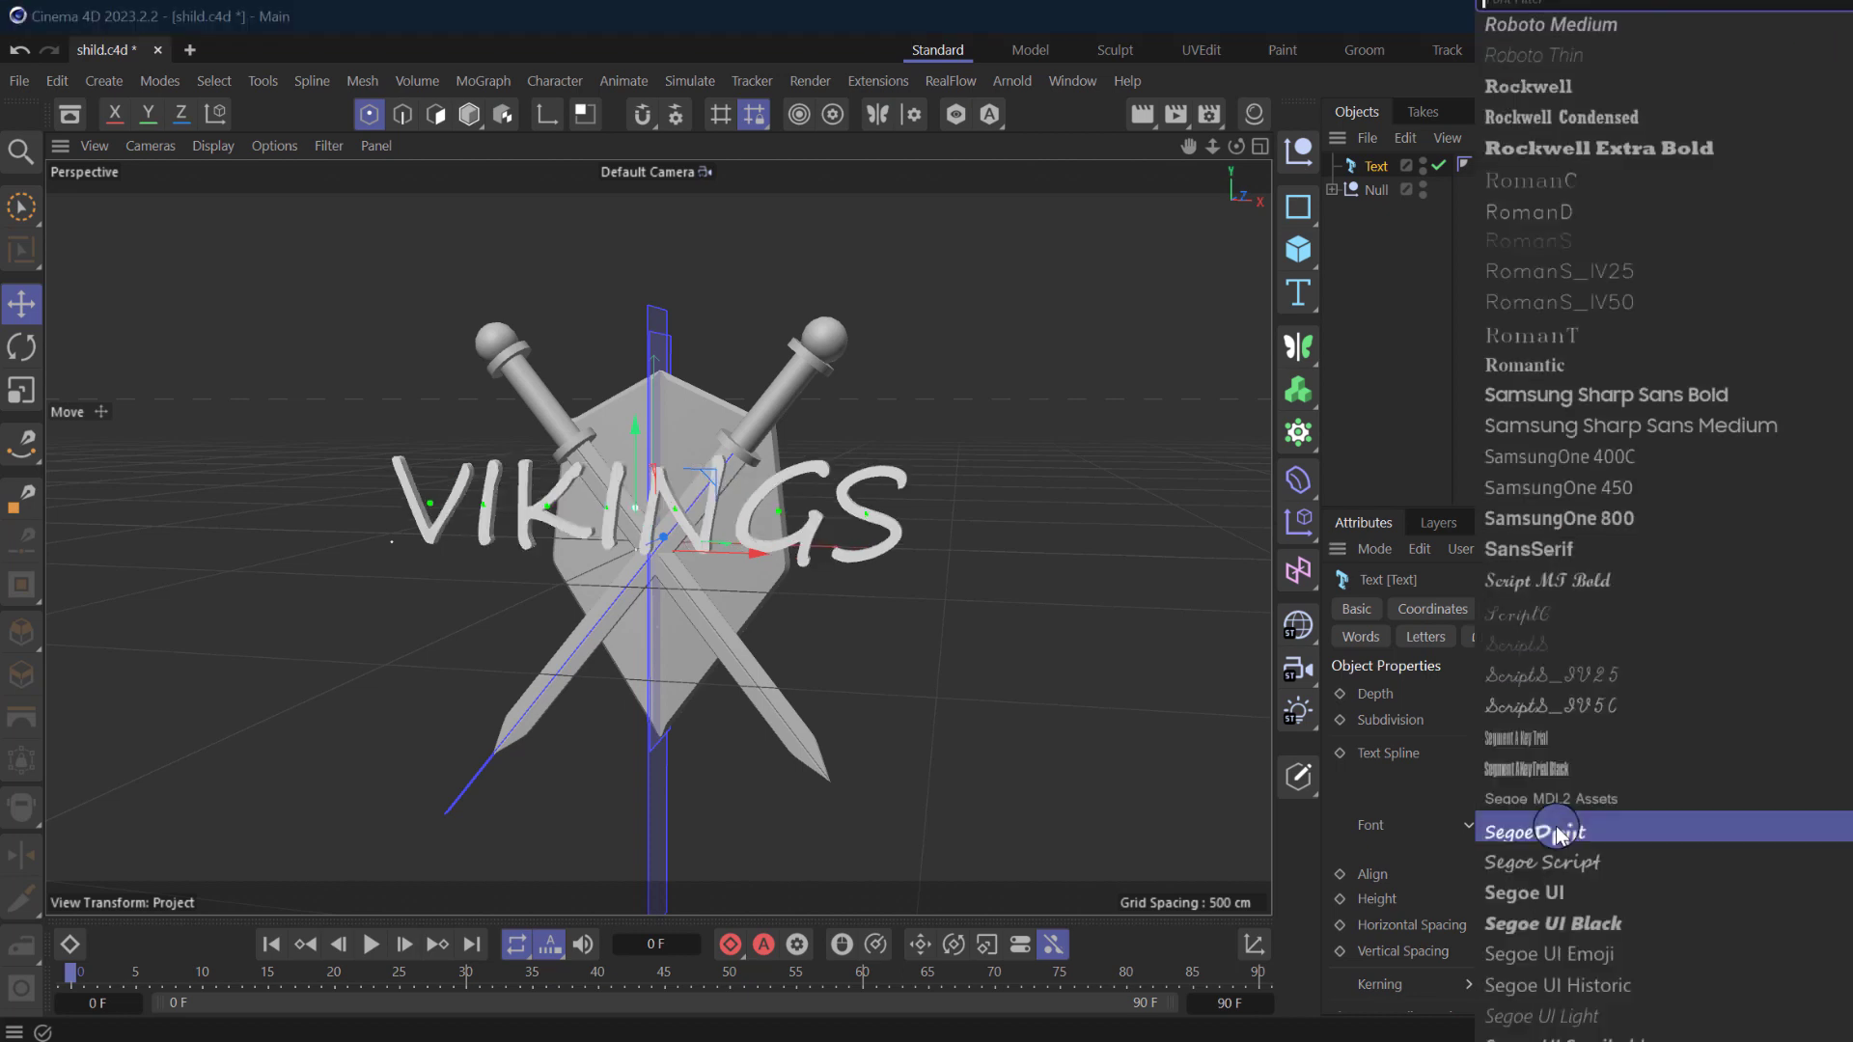
pyautogui.click(1563, 908)
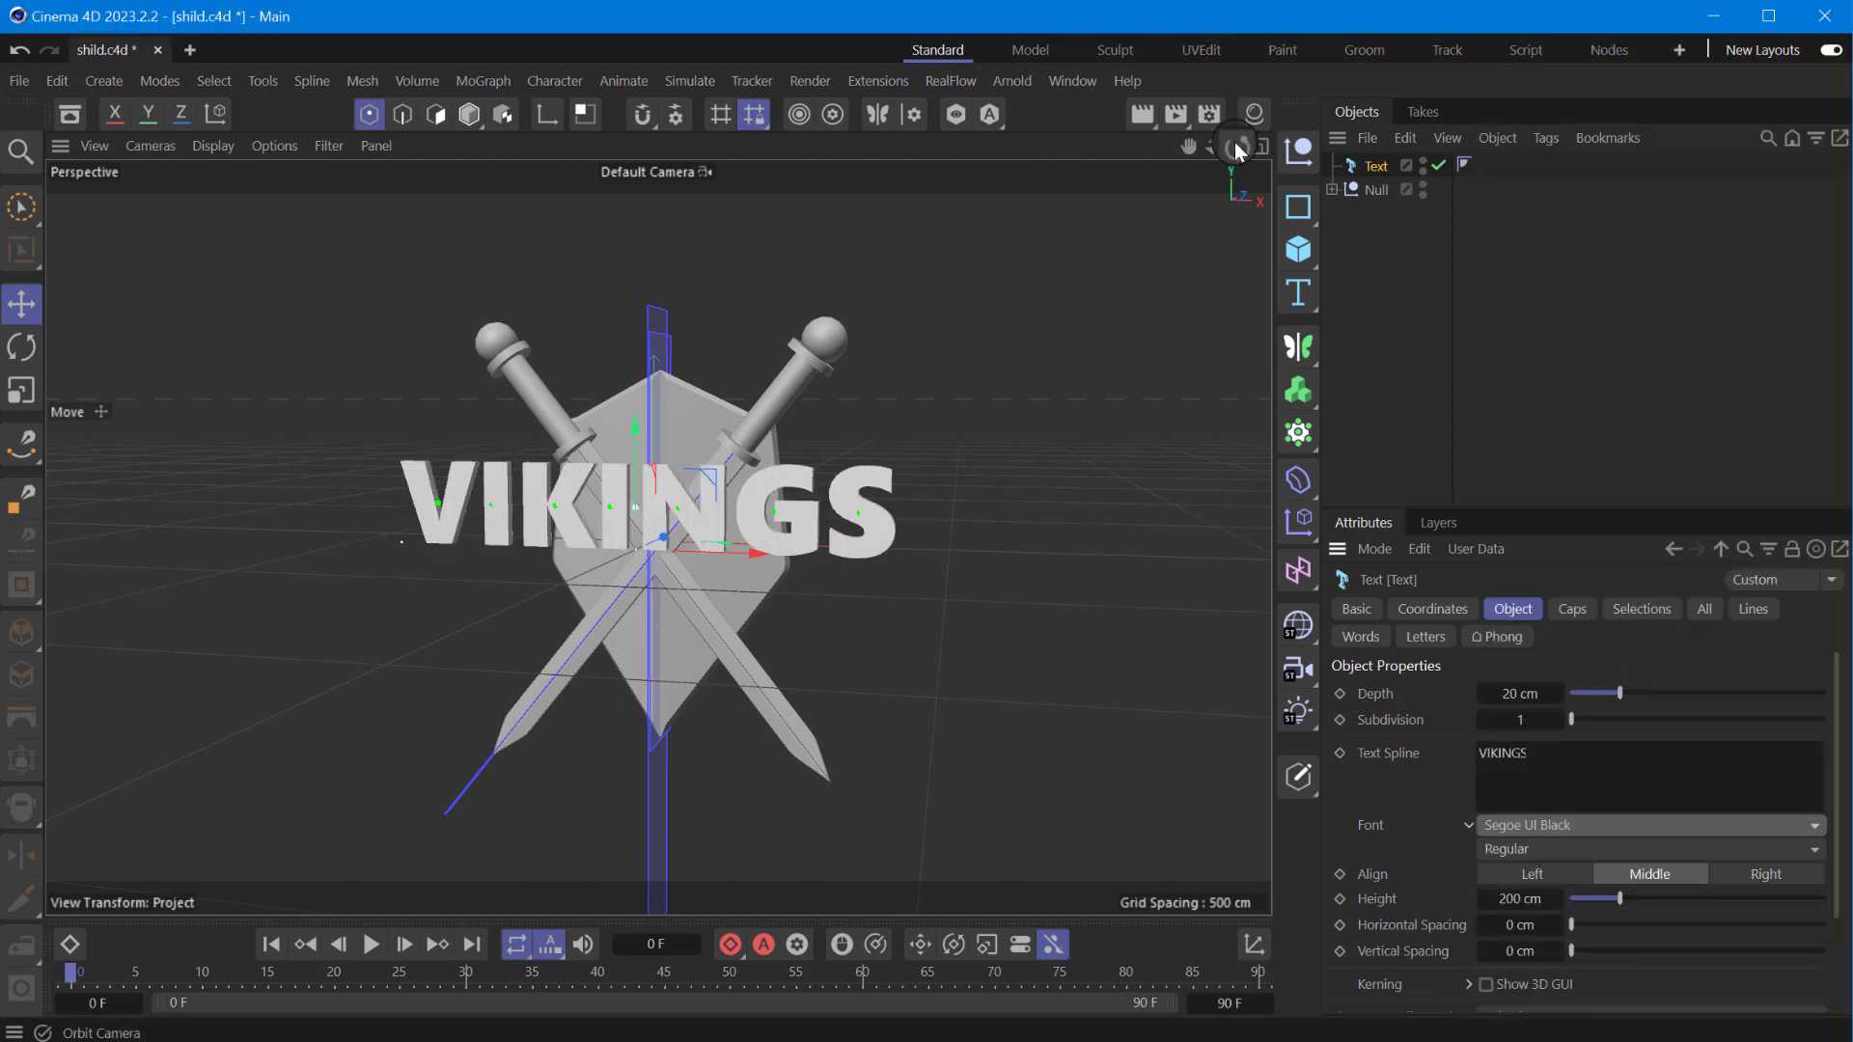
pyautogui.moveTo(1236, 146); pyautogui.dragTo(748, 463)
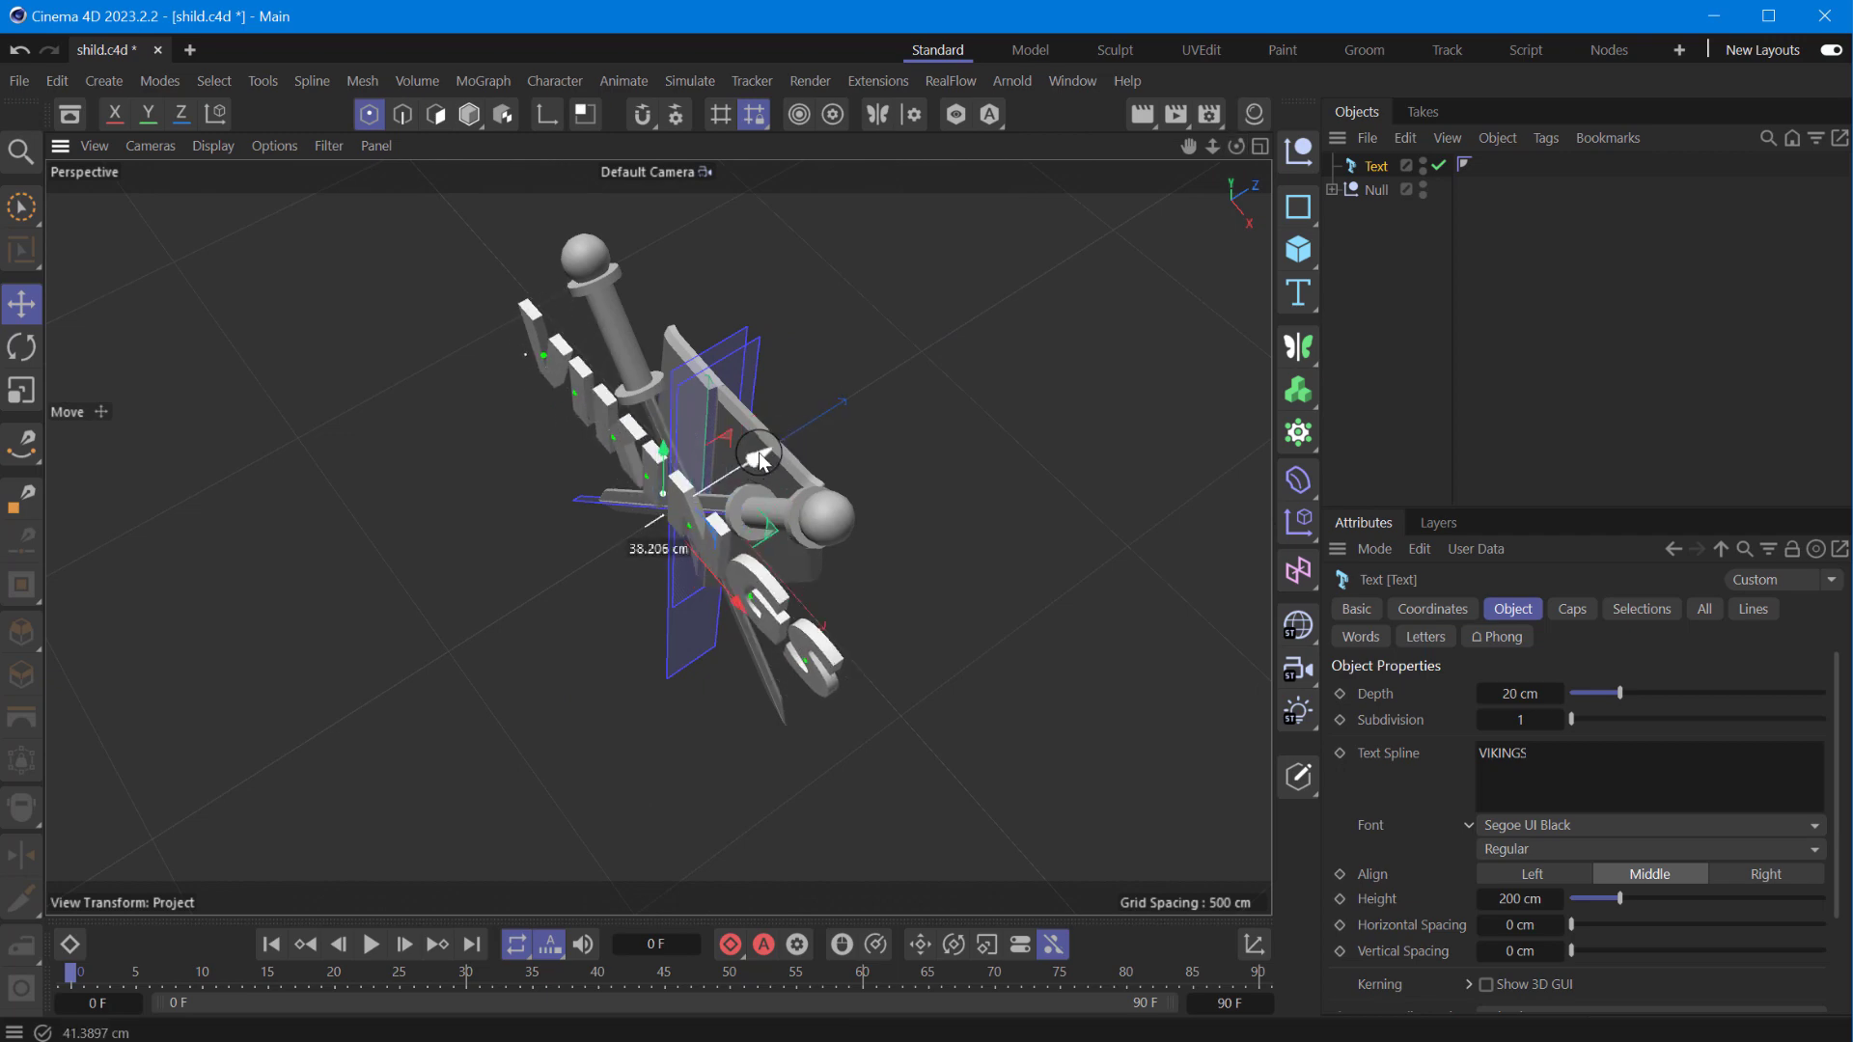
pyautogui.moveTo(1236, 146)
pyautogui.mouseDown()
pyautogui.moveTo(1370, 707)
pyautogui.moveTo(1459, 733)
pyautogui.mouseUp()
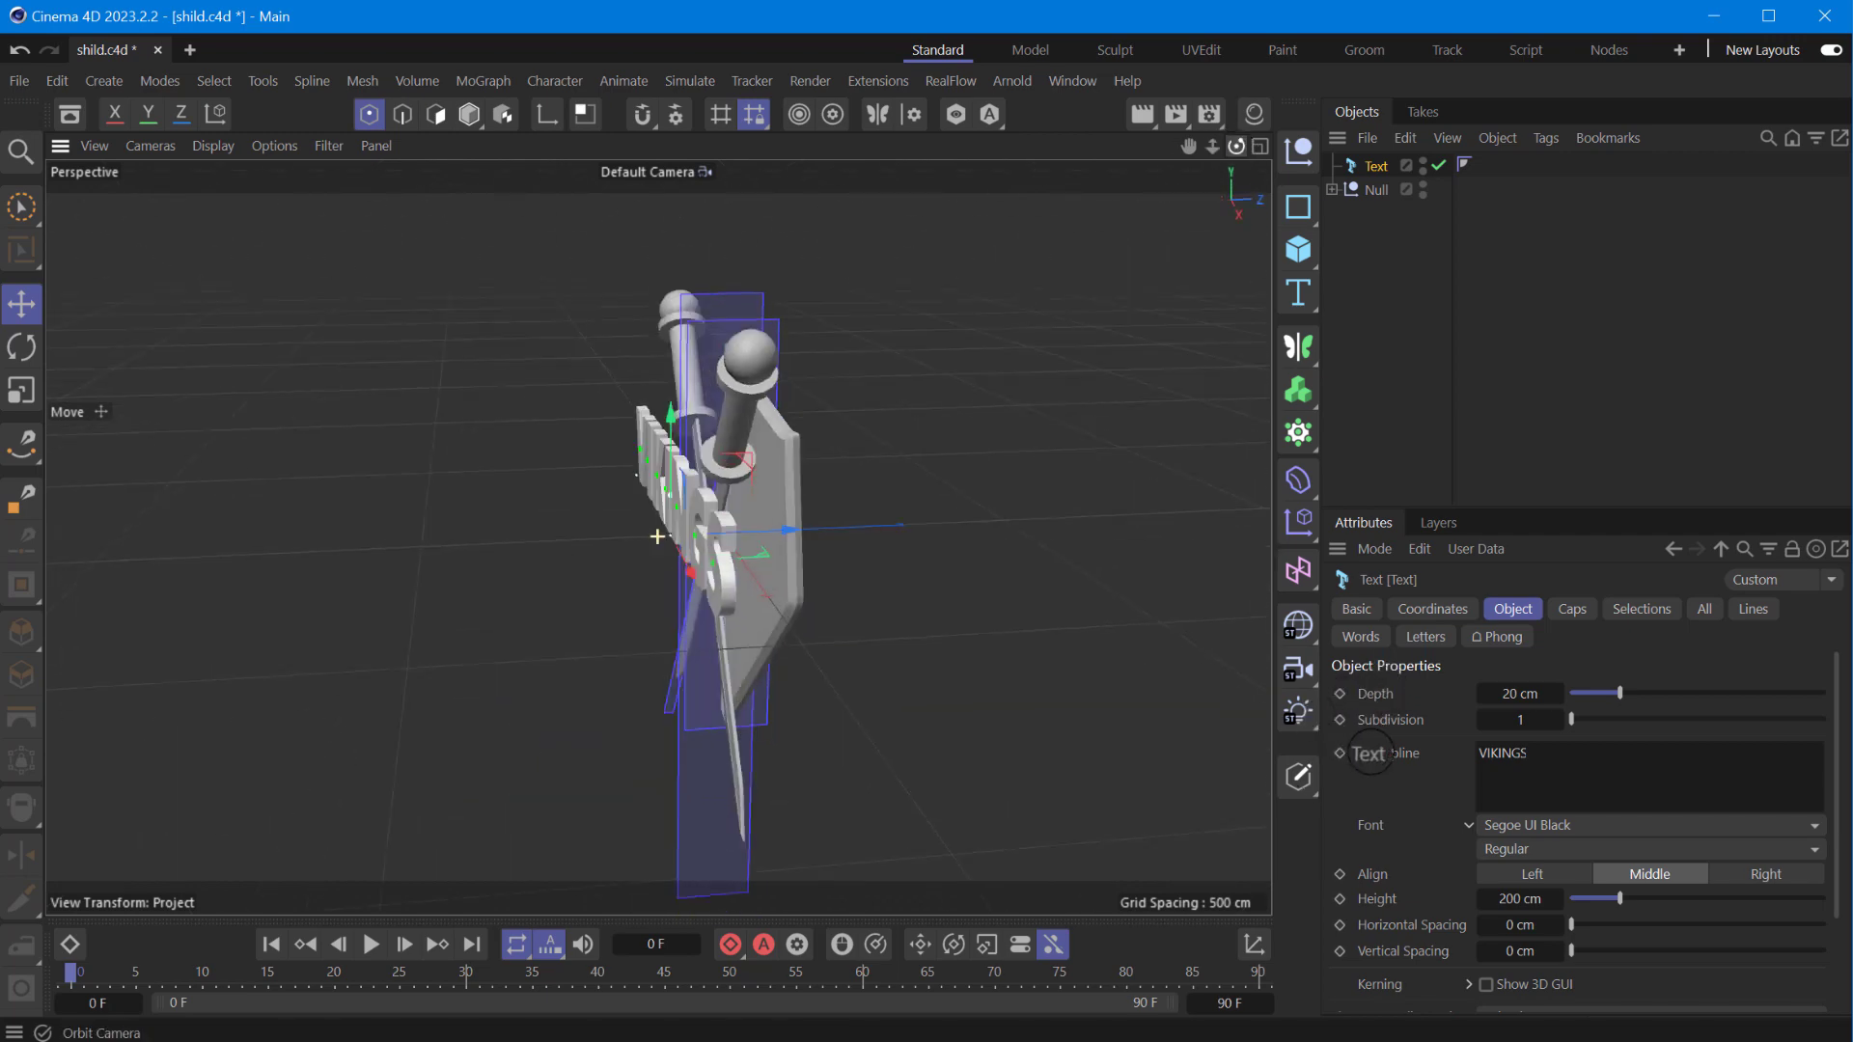
pyautogui.click(1260, 146)
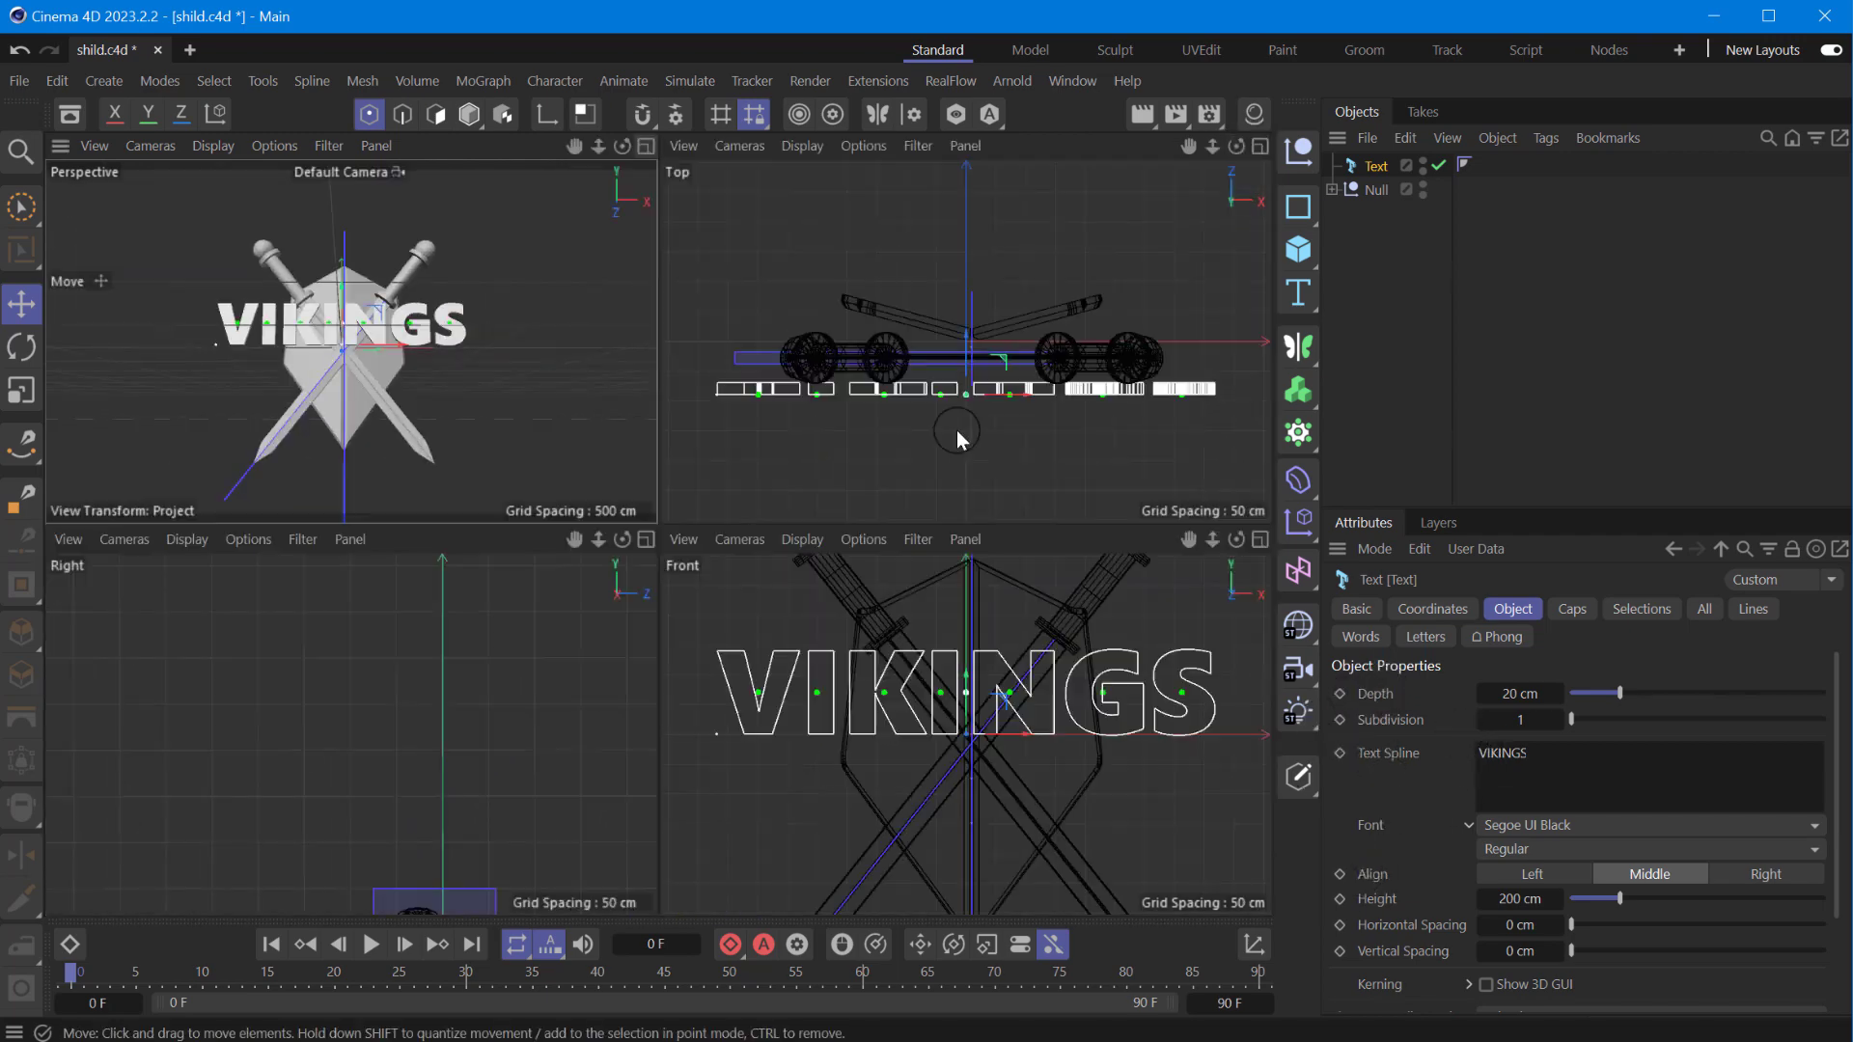
# - Duplicate the text in Front view and rename the objects VIKINGD and DEEJAY
pyautogui.click(1260, 539)
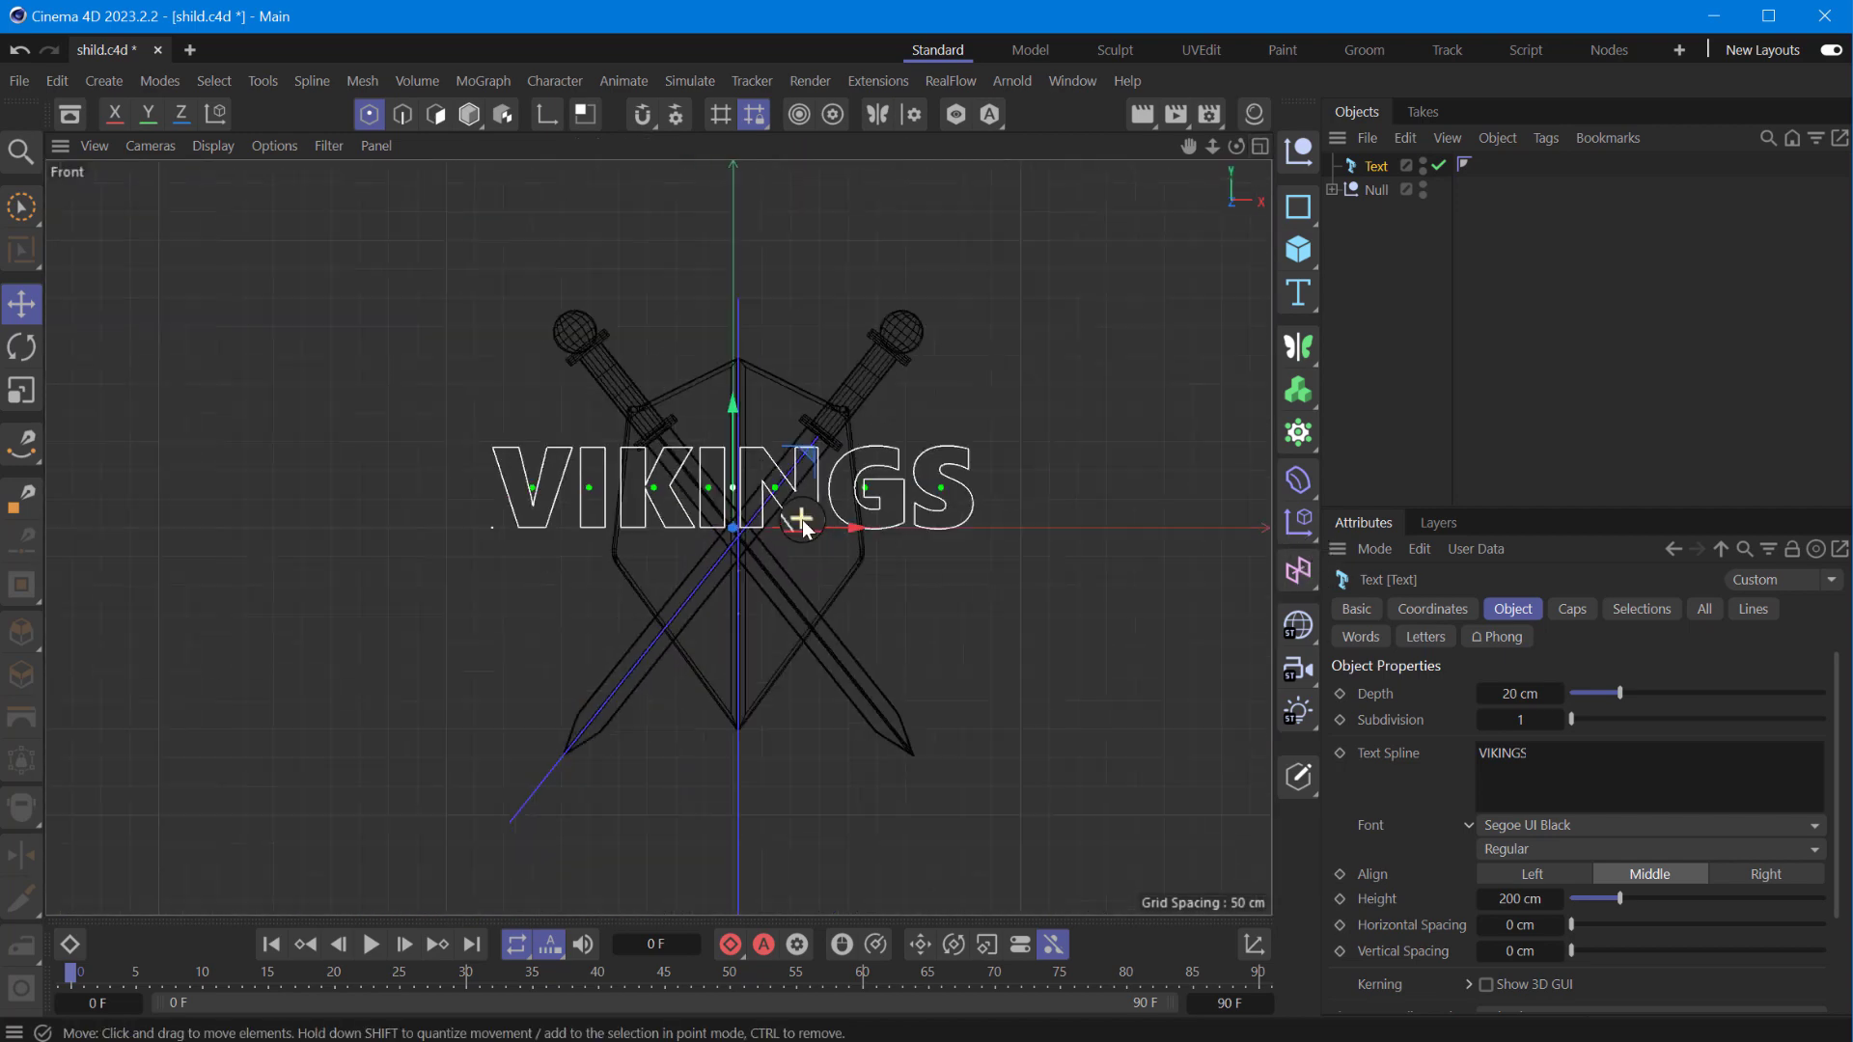
pyautogui.moveTo(744, 401)
pyautogui.mouseDown()
pyautogui.moveTo(745, 467)
pyautogui.moveTo(755, 402)
pyautogui.mouseUp()
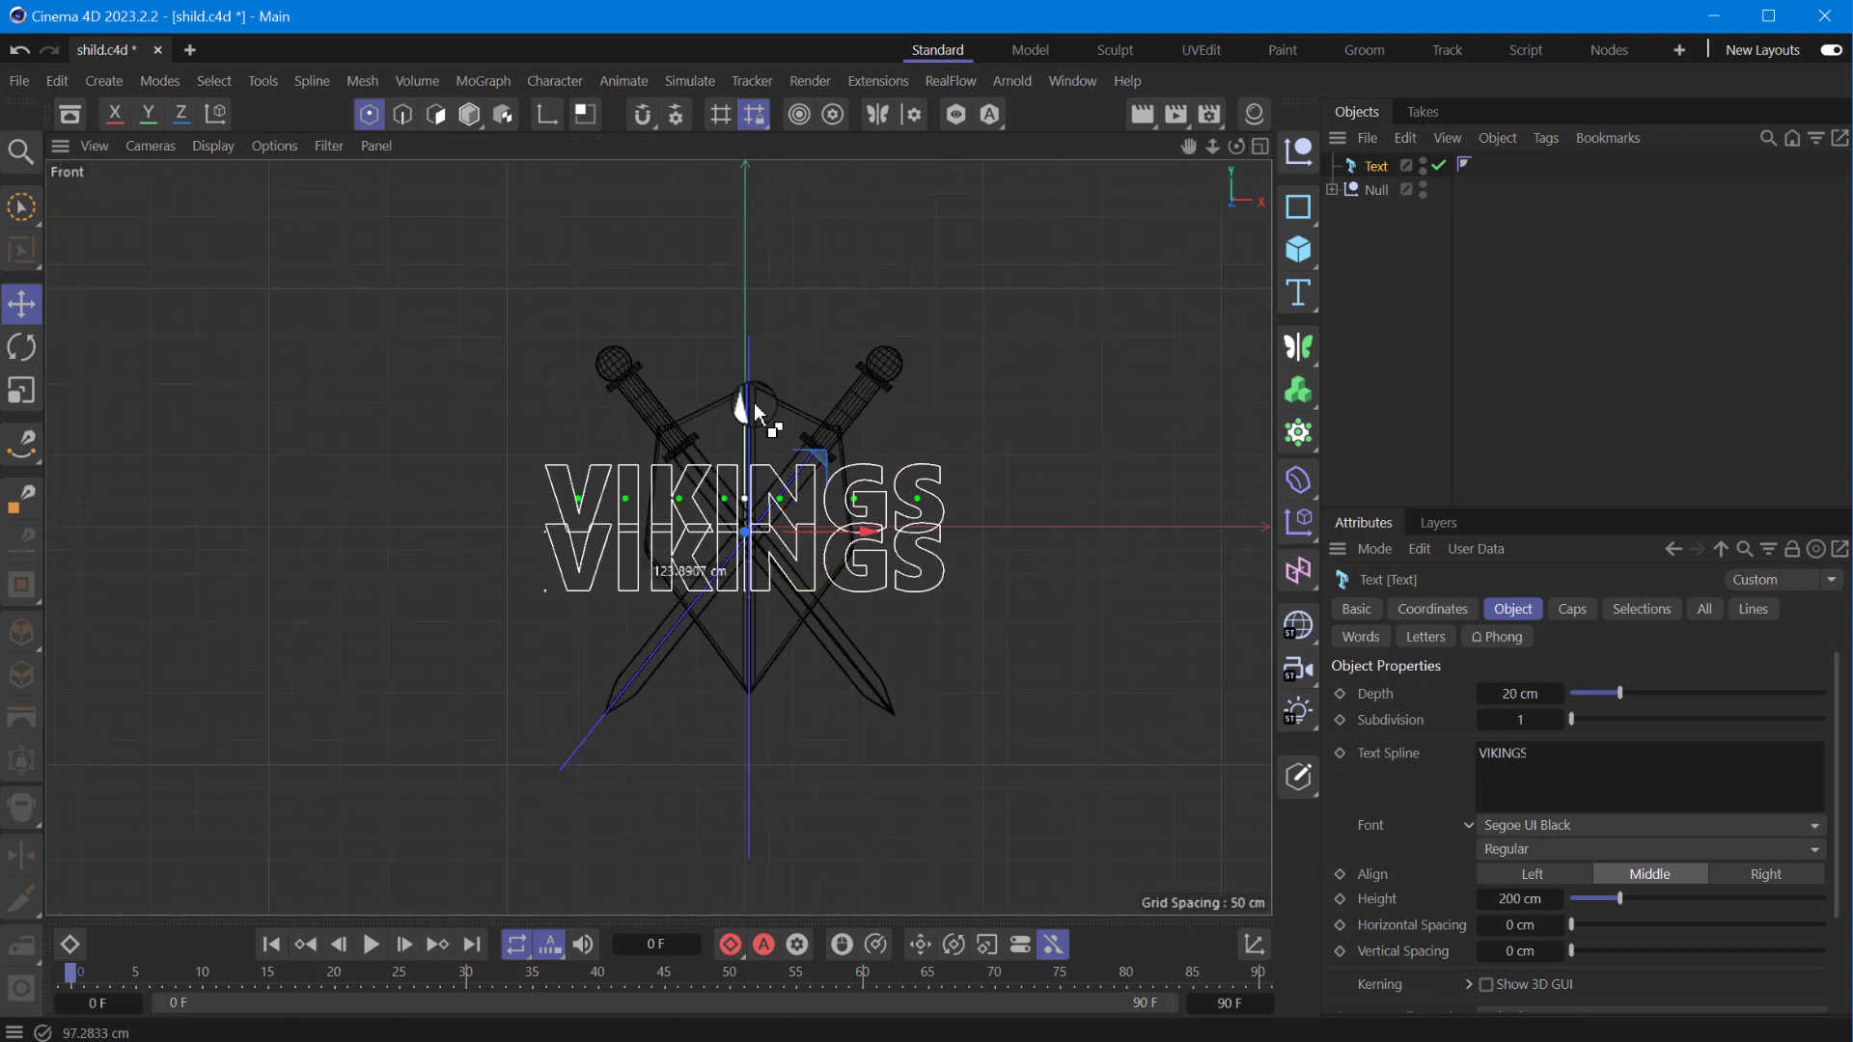
pyautogui.click(1379, 187)
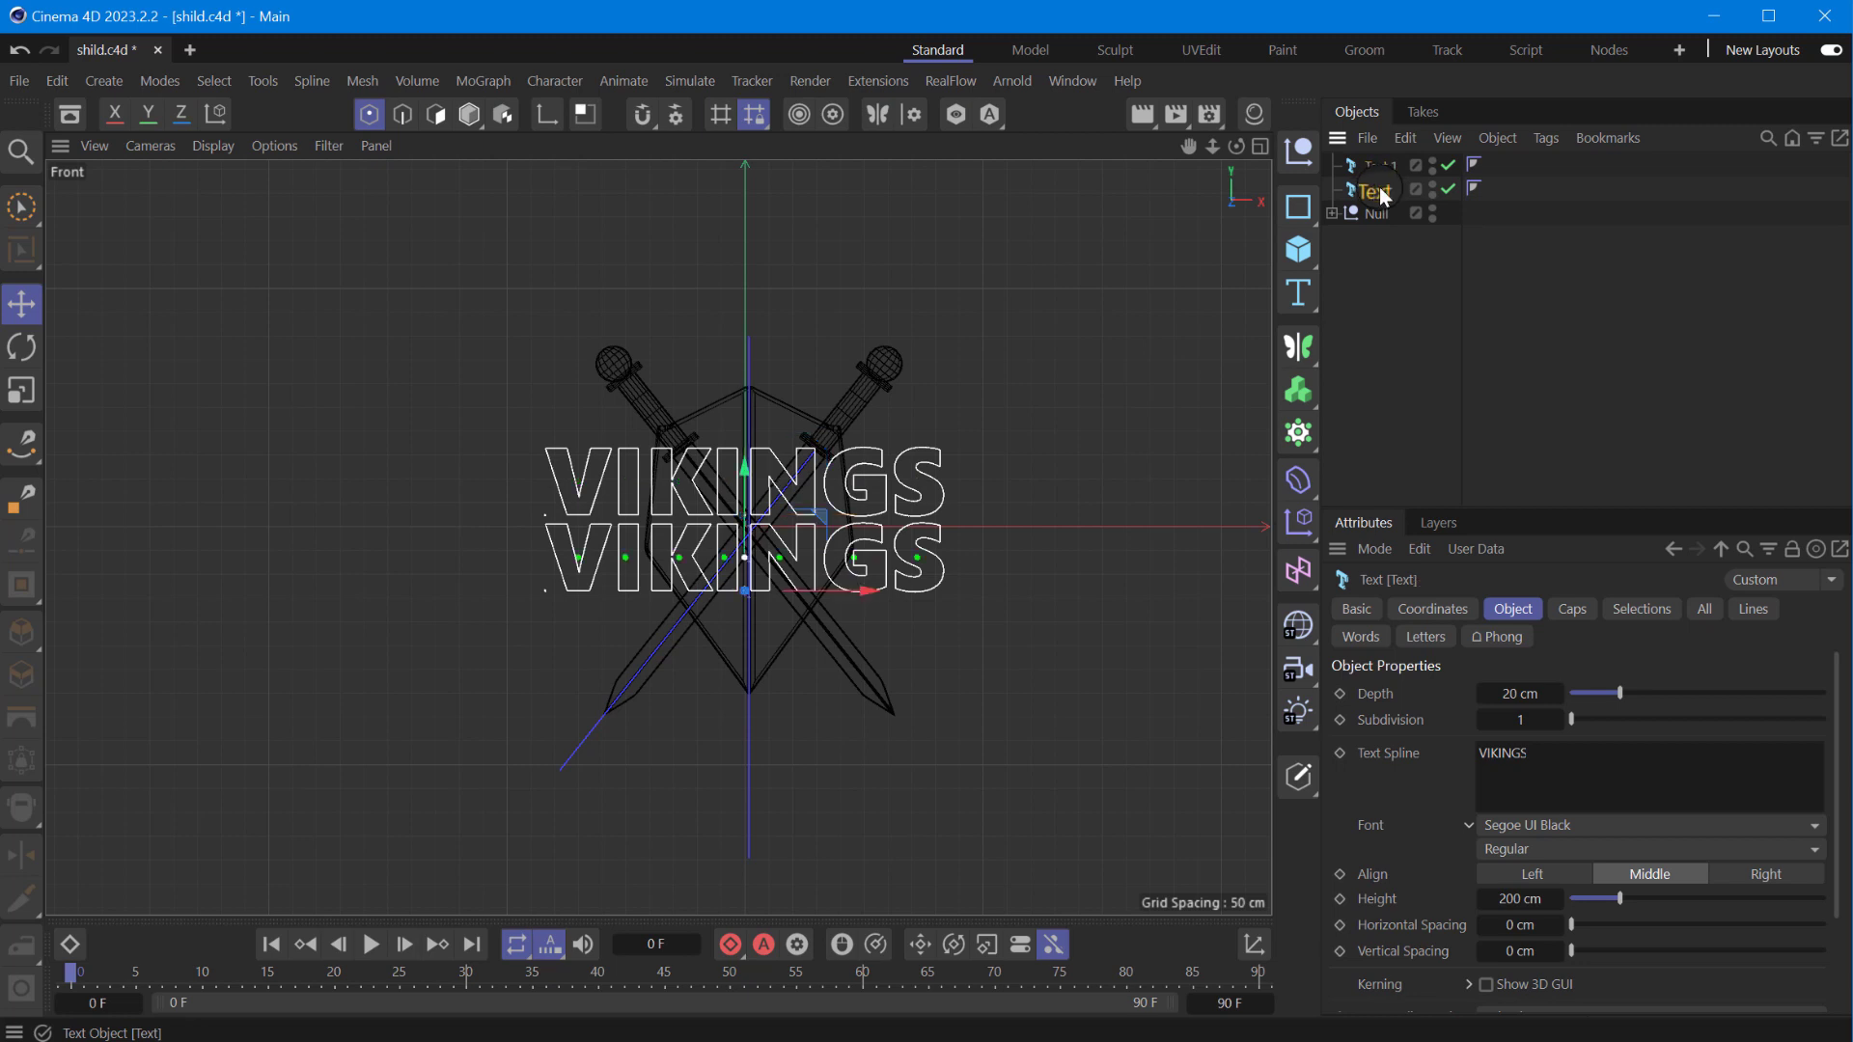
pyautogui.doubleClick(1380, 187)
pyautogui.write('VIKINGD')
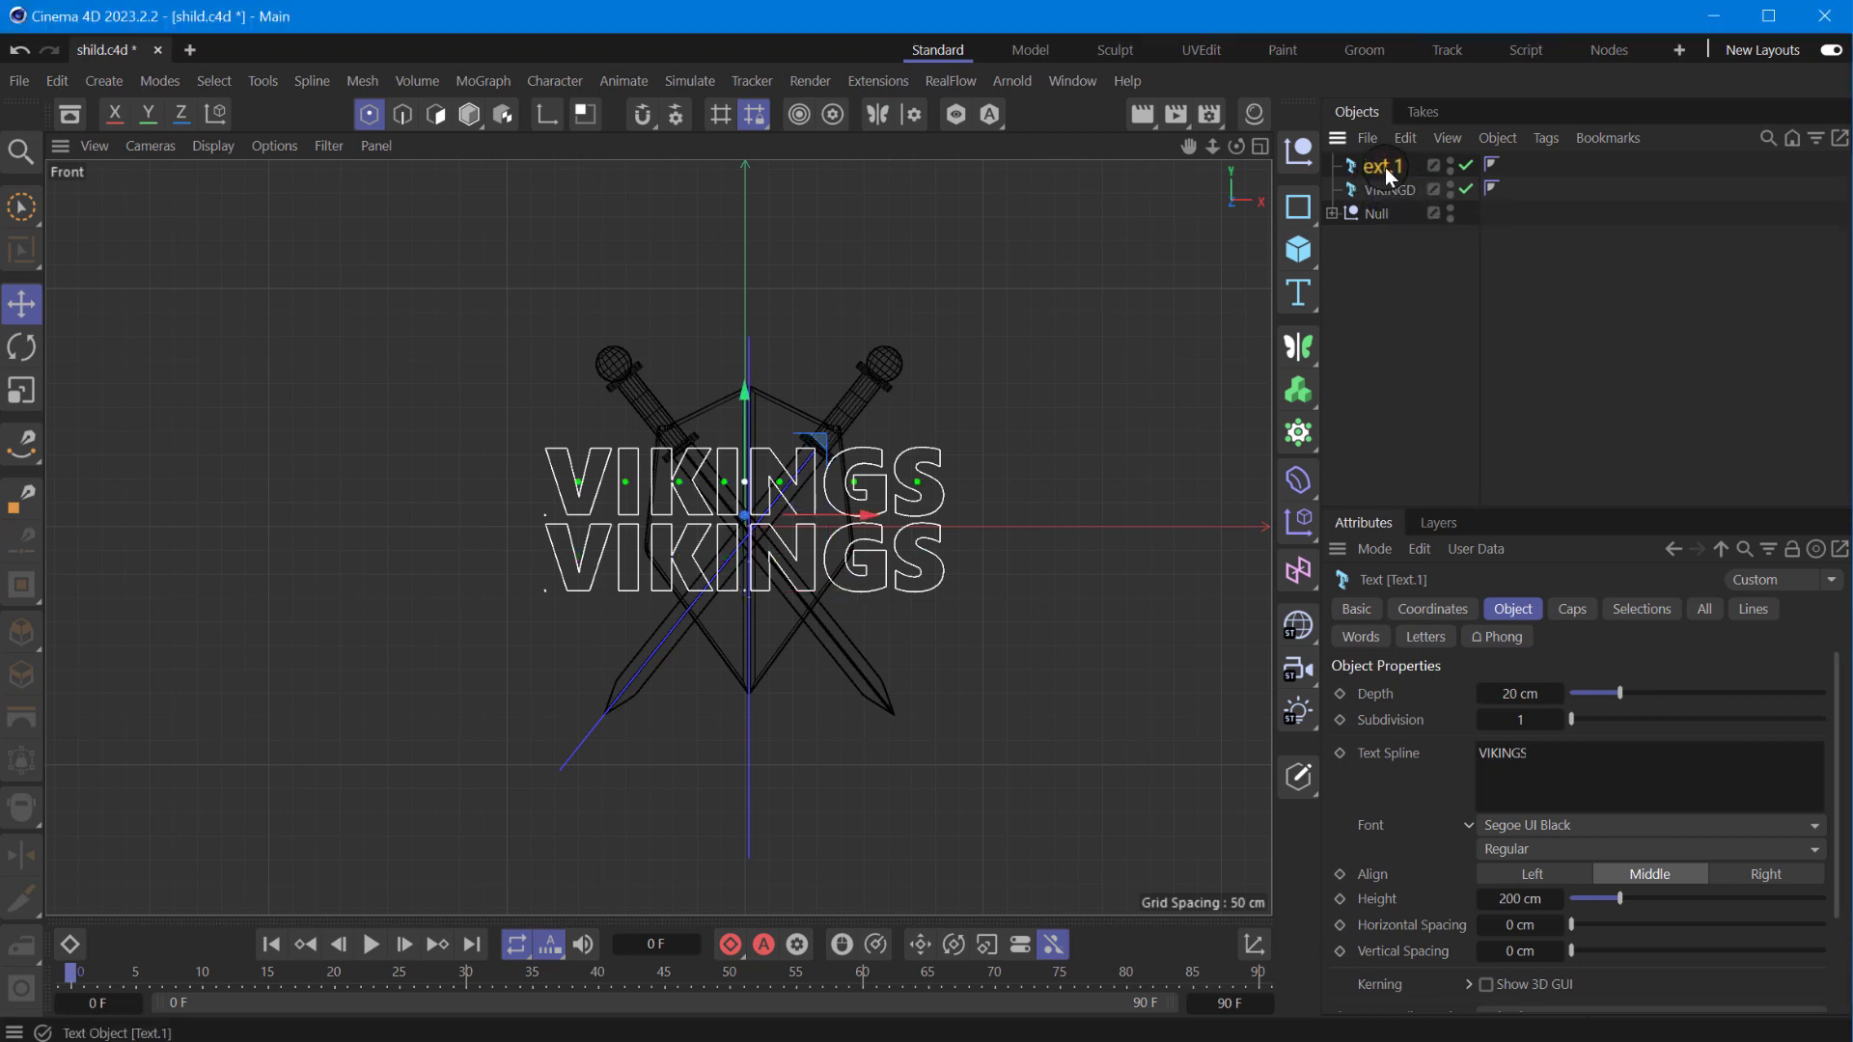
pyautogui.doubleClick(1386, 166)
pyautogui.write('DEEJA')
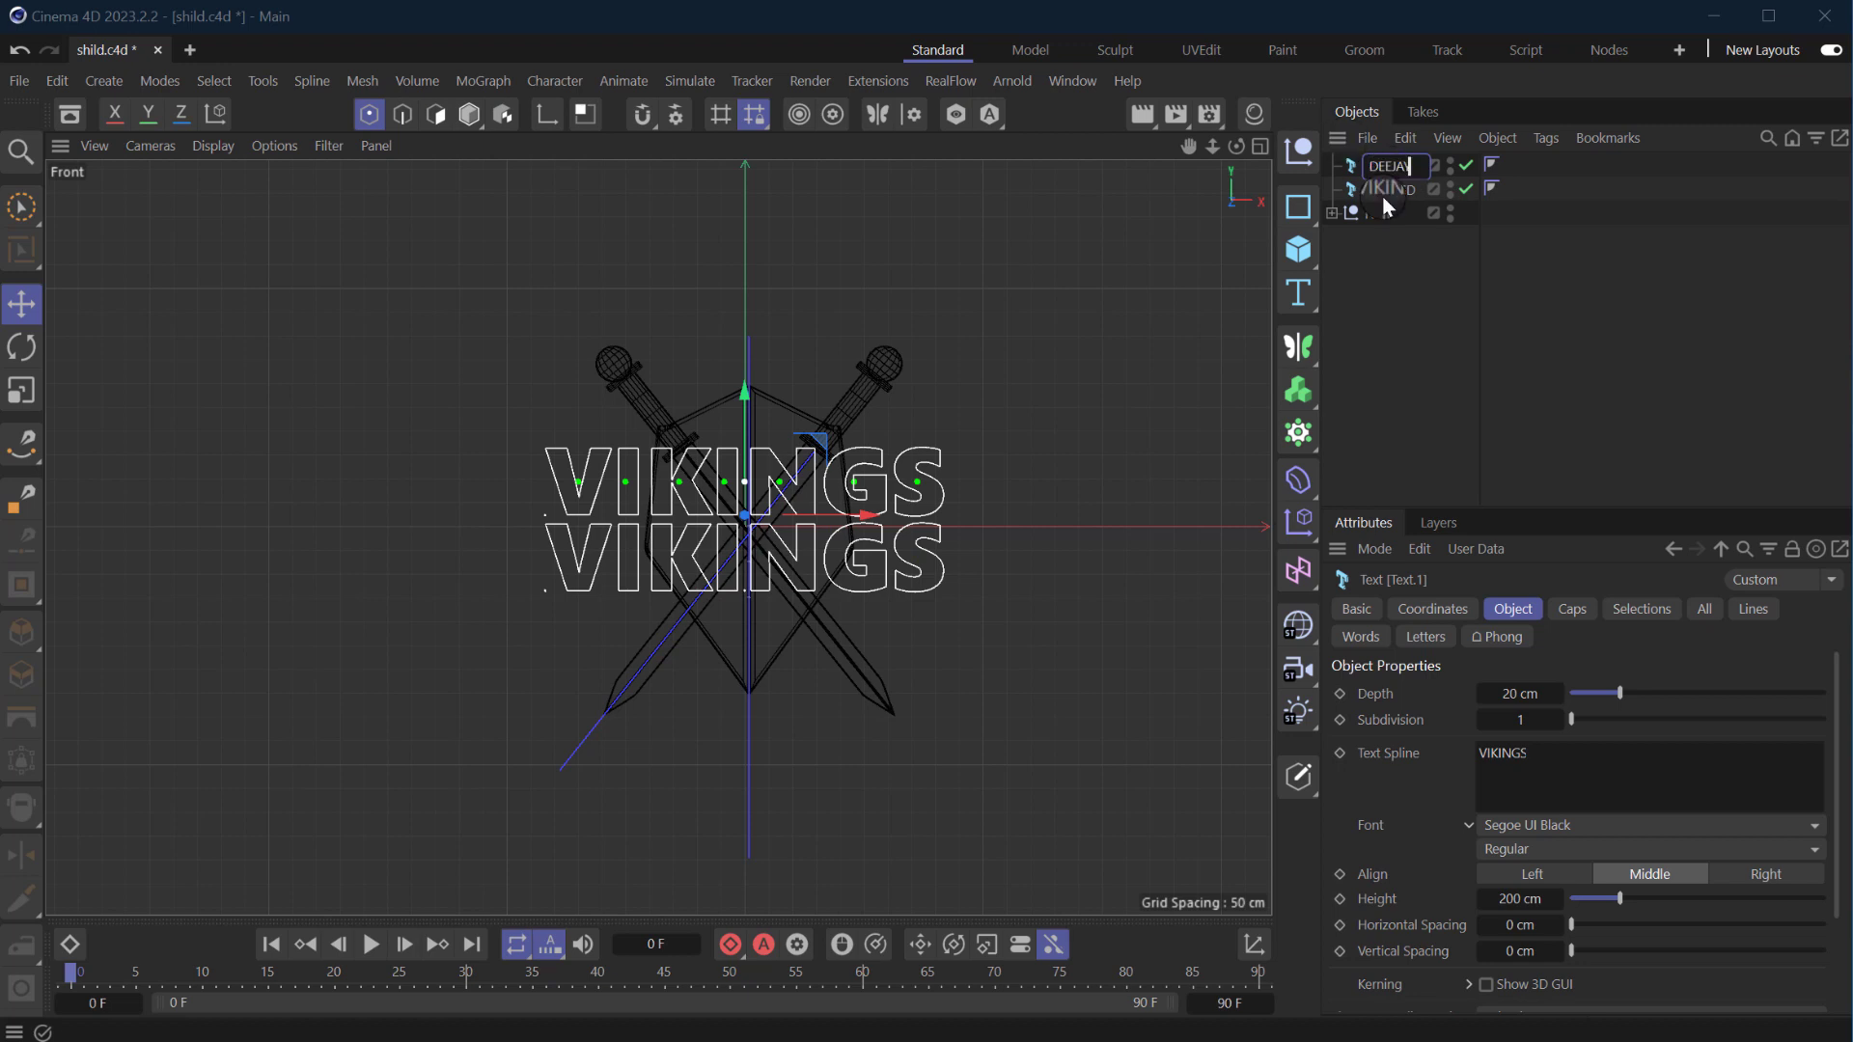
pyautogui.write('Y')
pyautogui.click(1405, 257)
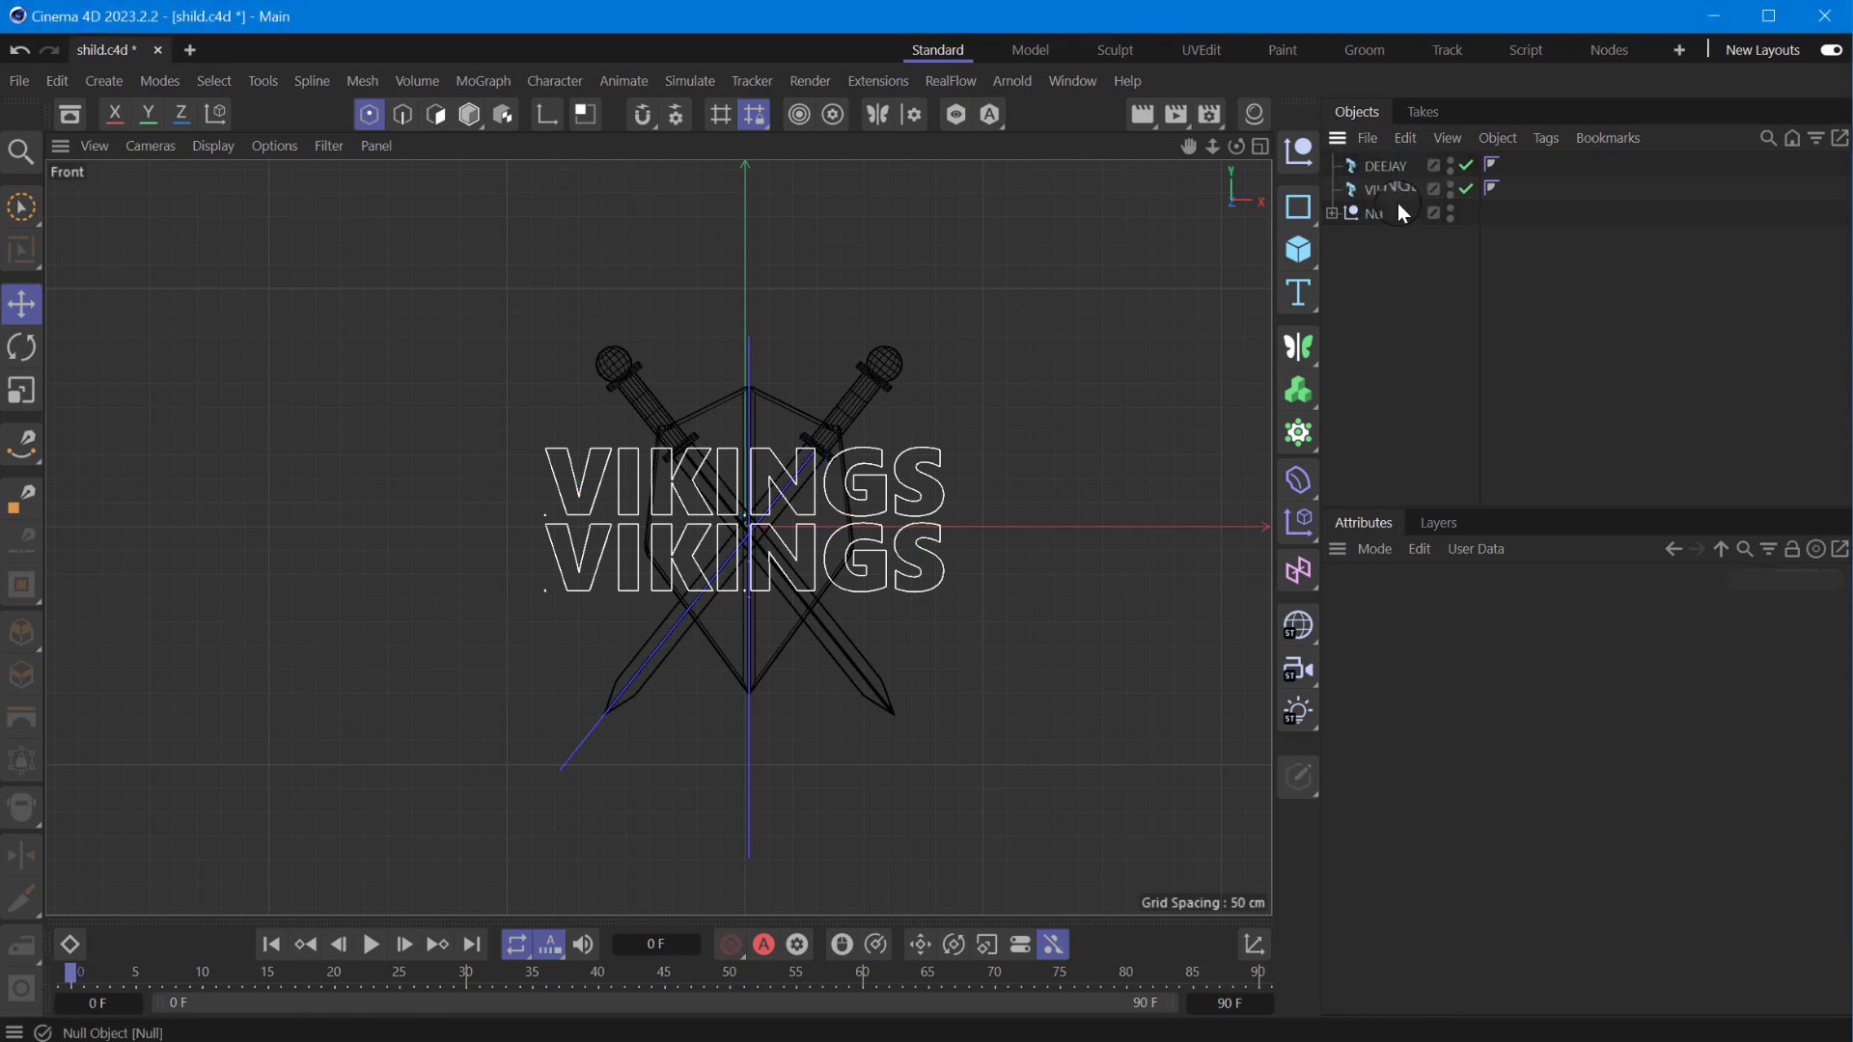
# - Set the copy's text to 'DEEJAY' at about half height, then select both text objects
pyautogui.click(1386, 166)
pyautogui.moveTo(1535, 753); pyautogui.dragTo(1363, 748)
pyautogui.click(1522, 726)
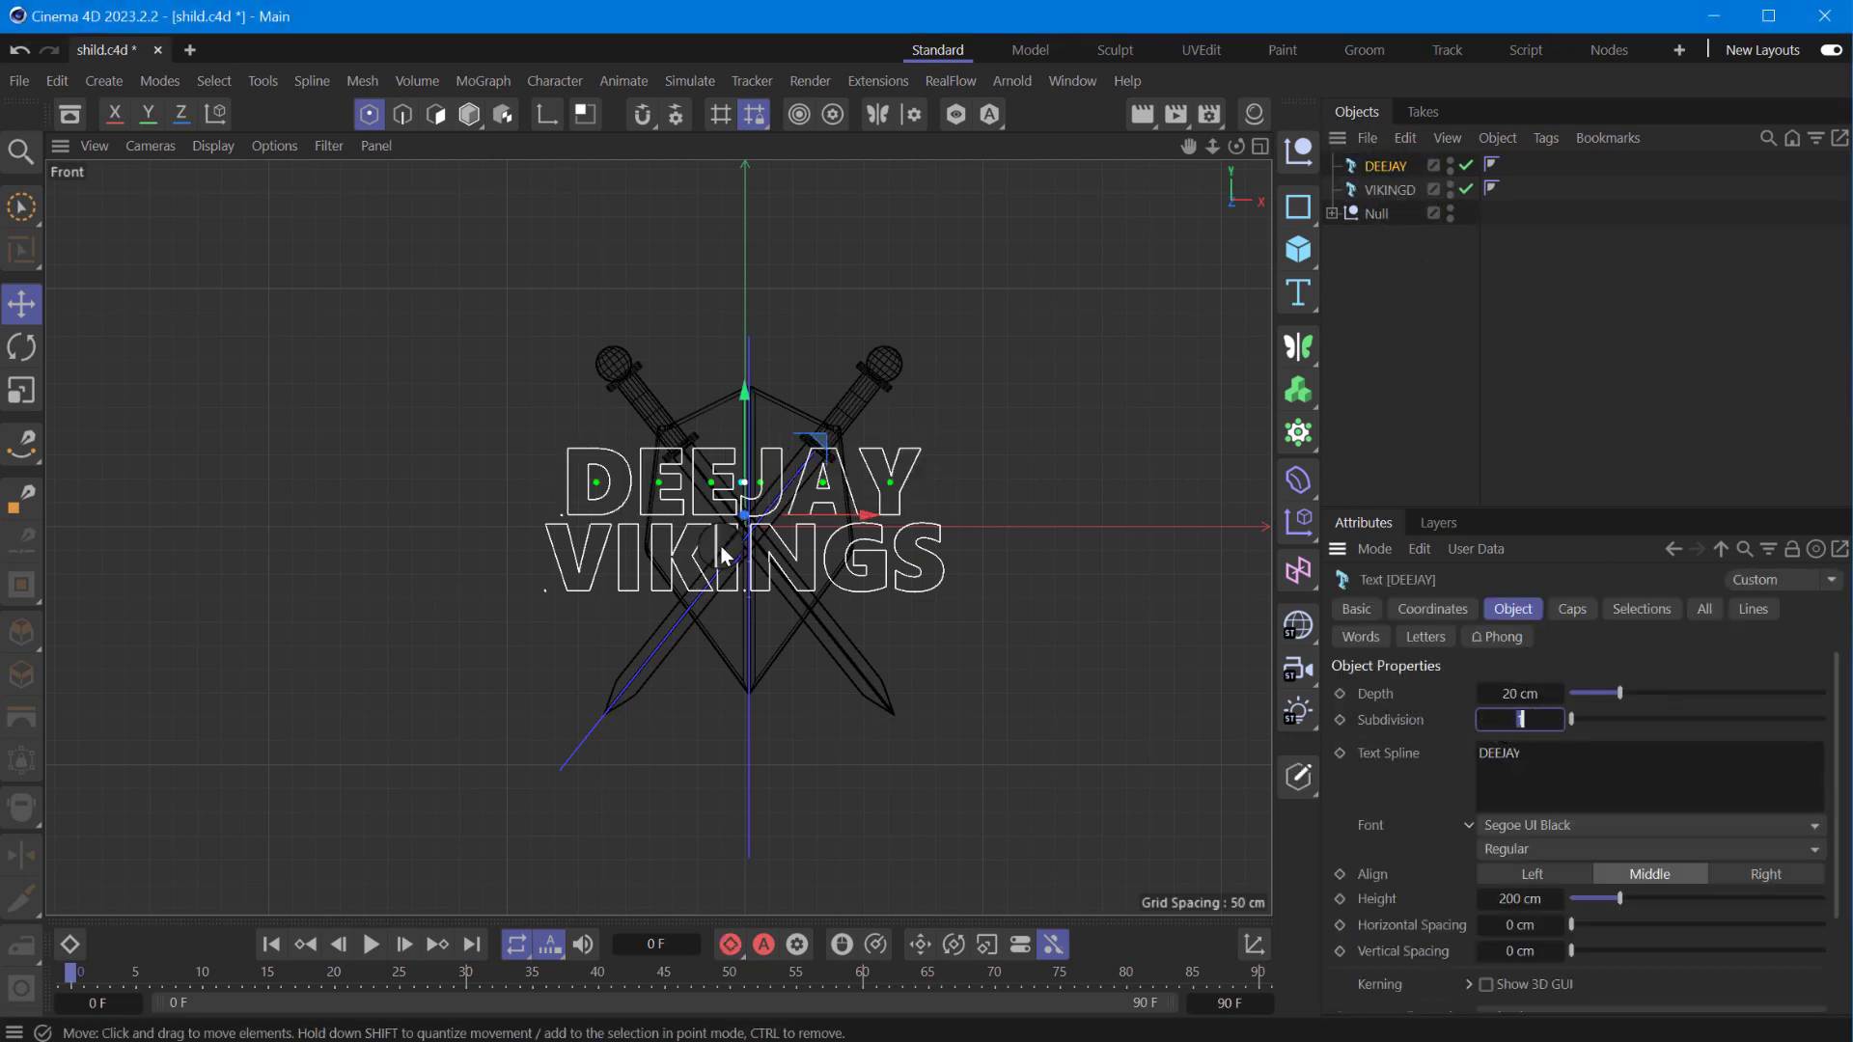
pyautogui.moveTo(1536, 899); pyautogui.dragTo(1448, 898)
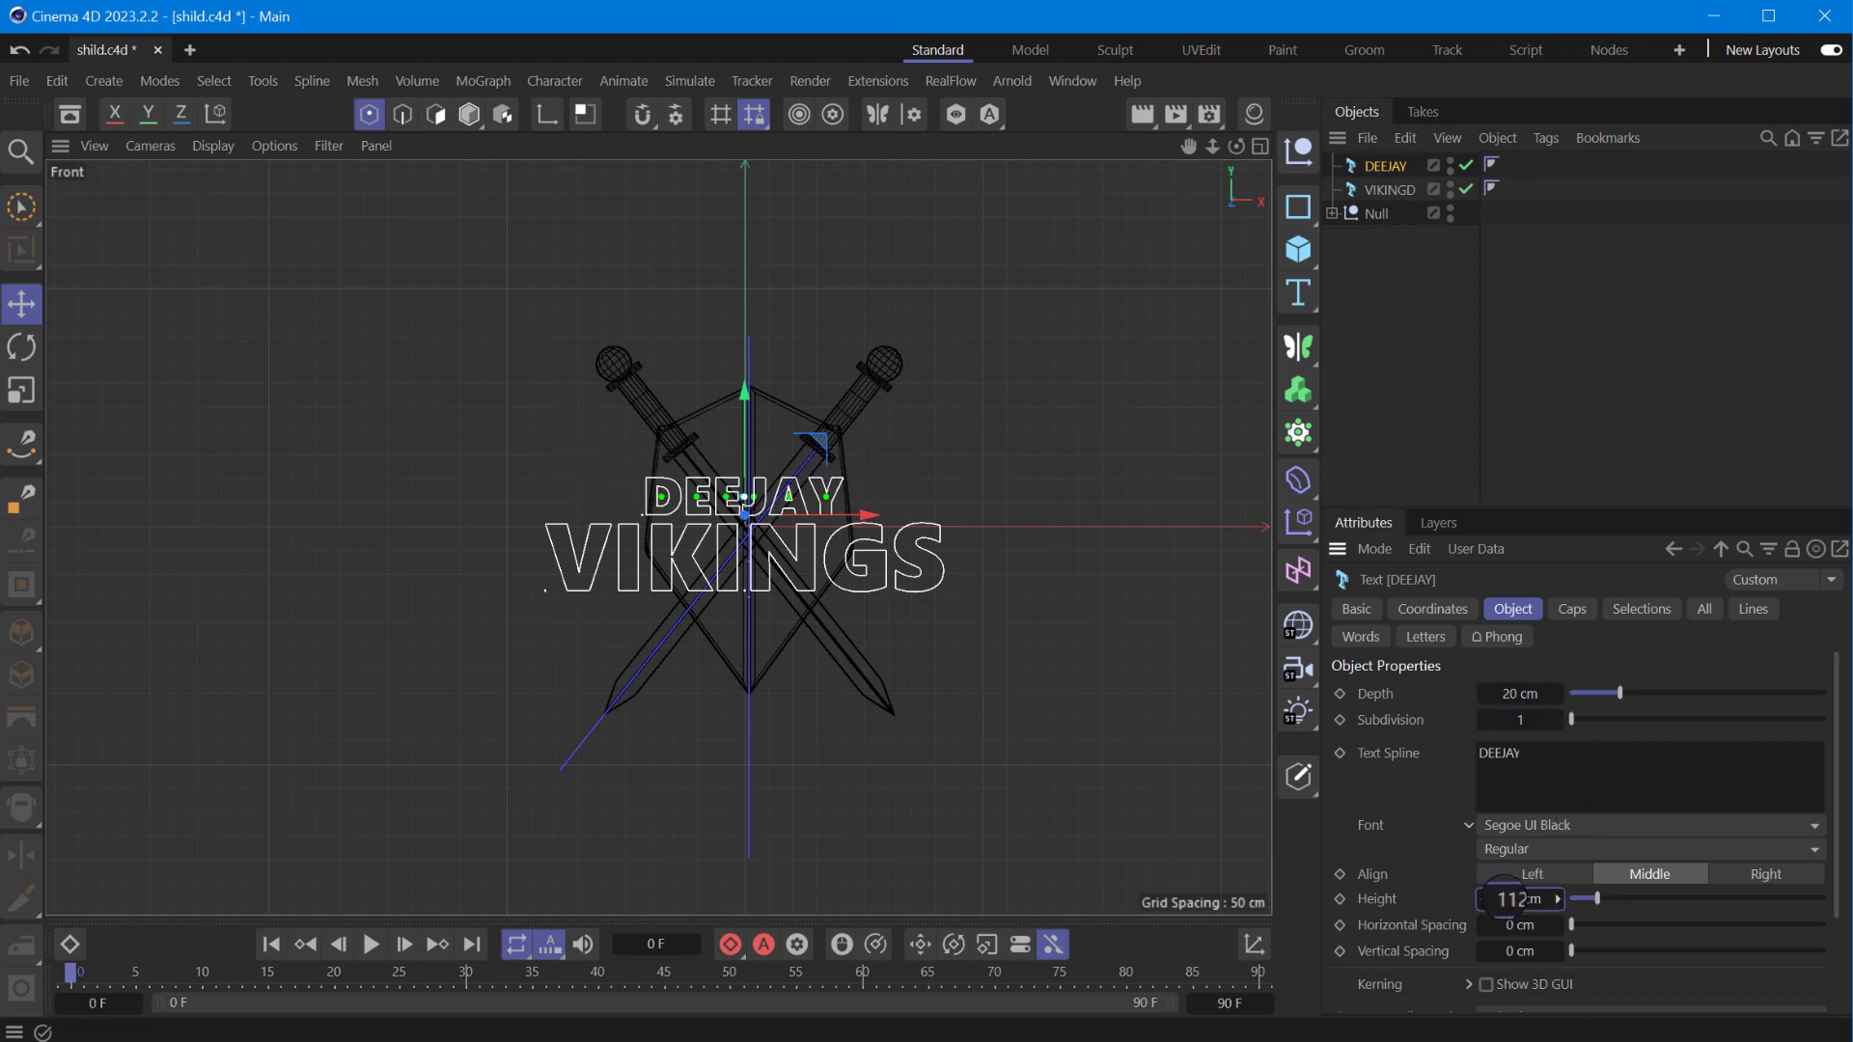
pyautogui.keyDown('ctrl'); pyautogui.click(1385, 200); pyautogui.keyUp('ctrl')
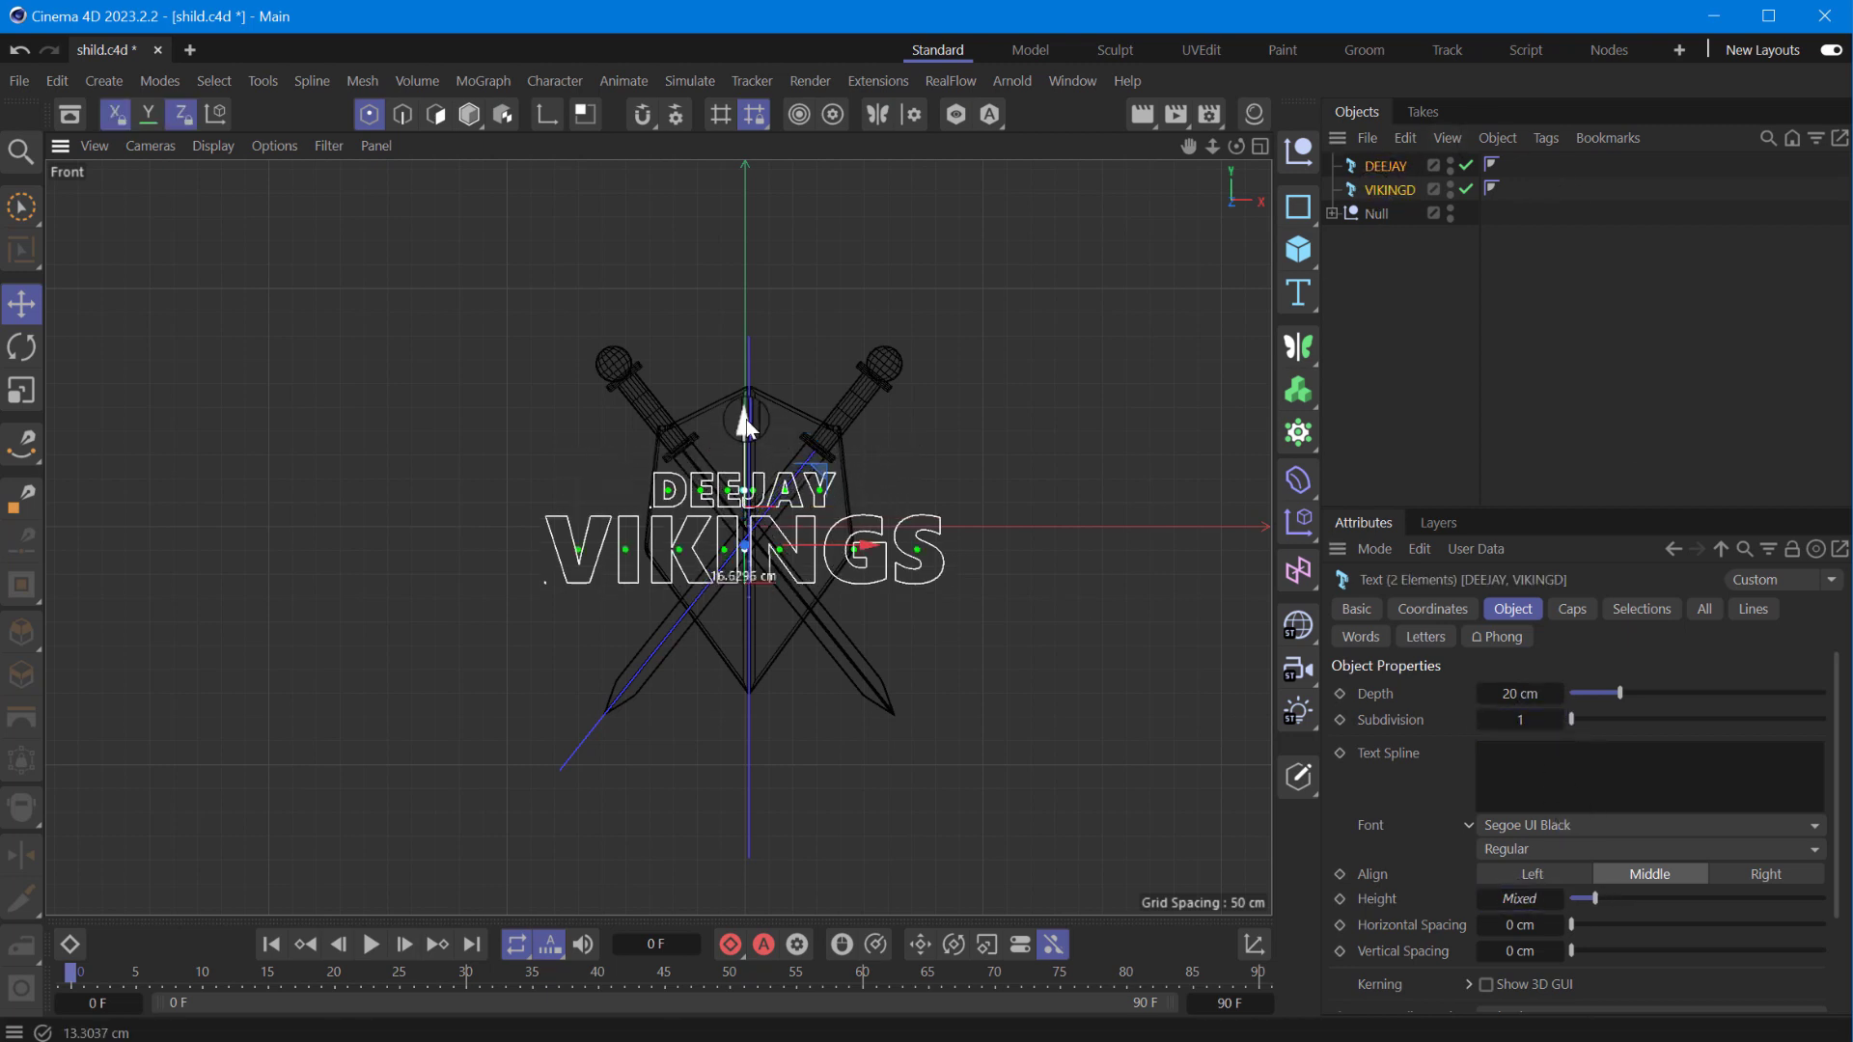
pyautogui.scroll(3, 624, 589)
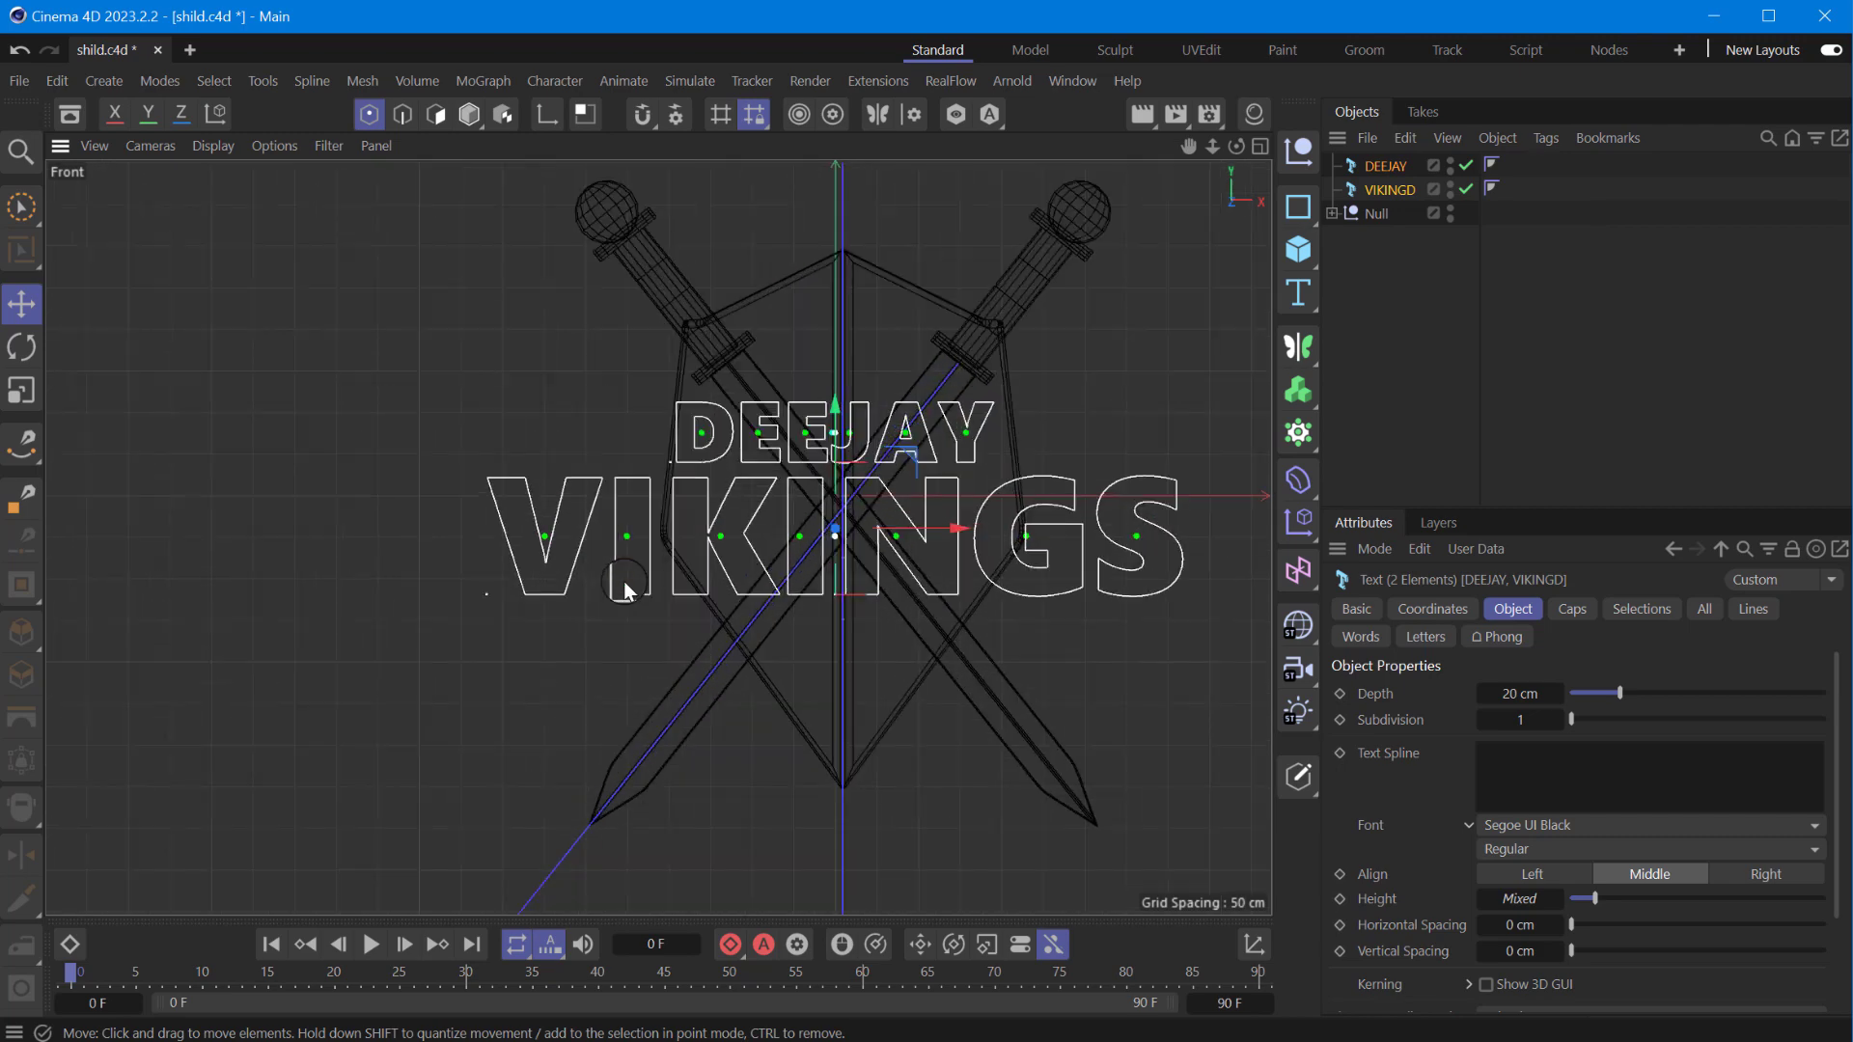
pyautogui.click(1298, 206)
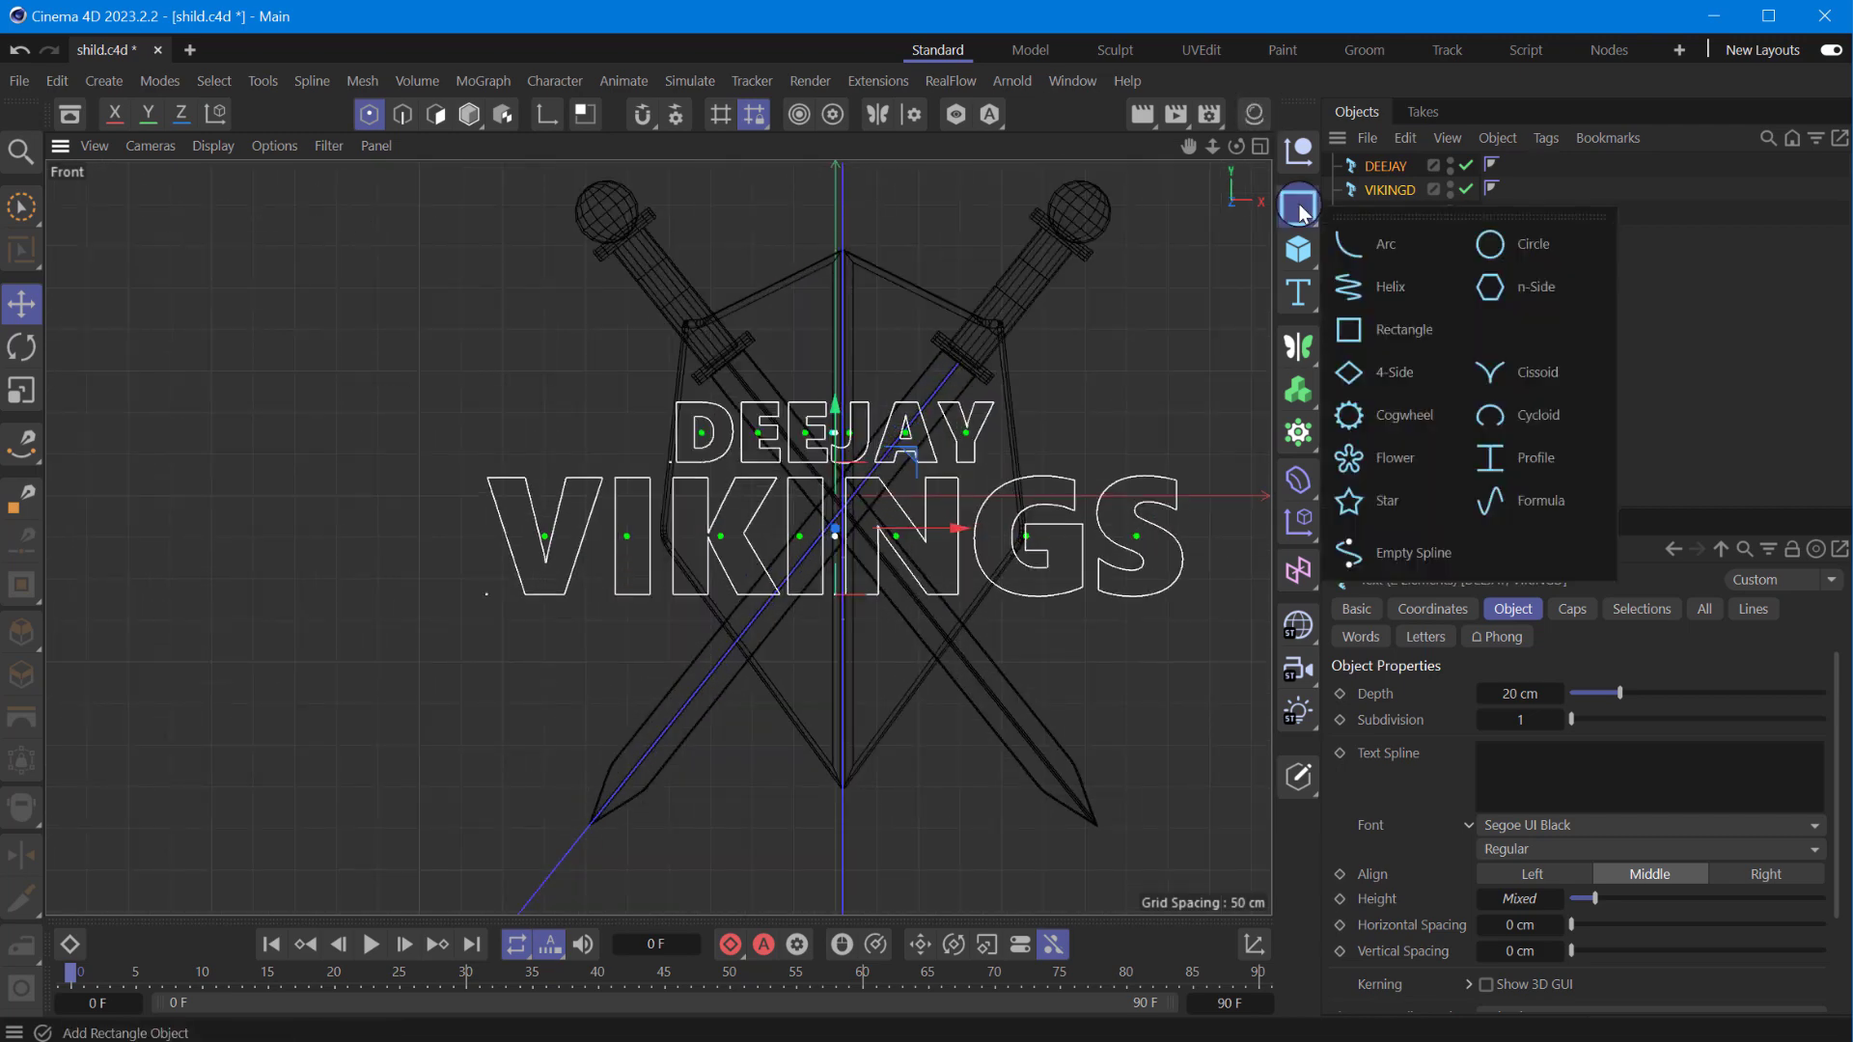
# - Add an editable Rectangle spline and scale its corners wider and flatter around the text
pyautogui.click(1386, 346)
pyautogui.press('c')
pyautogui.click(21, 208)
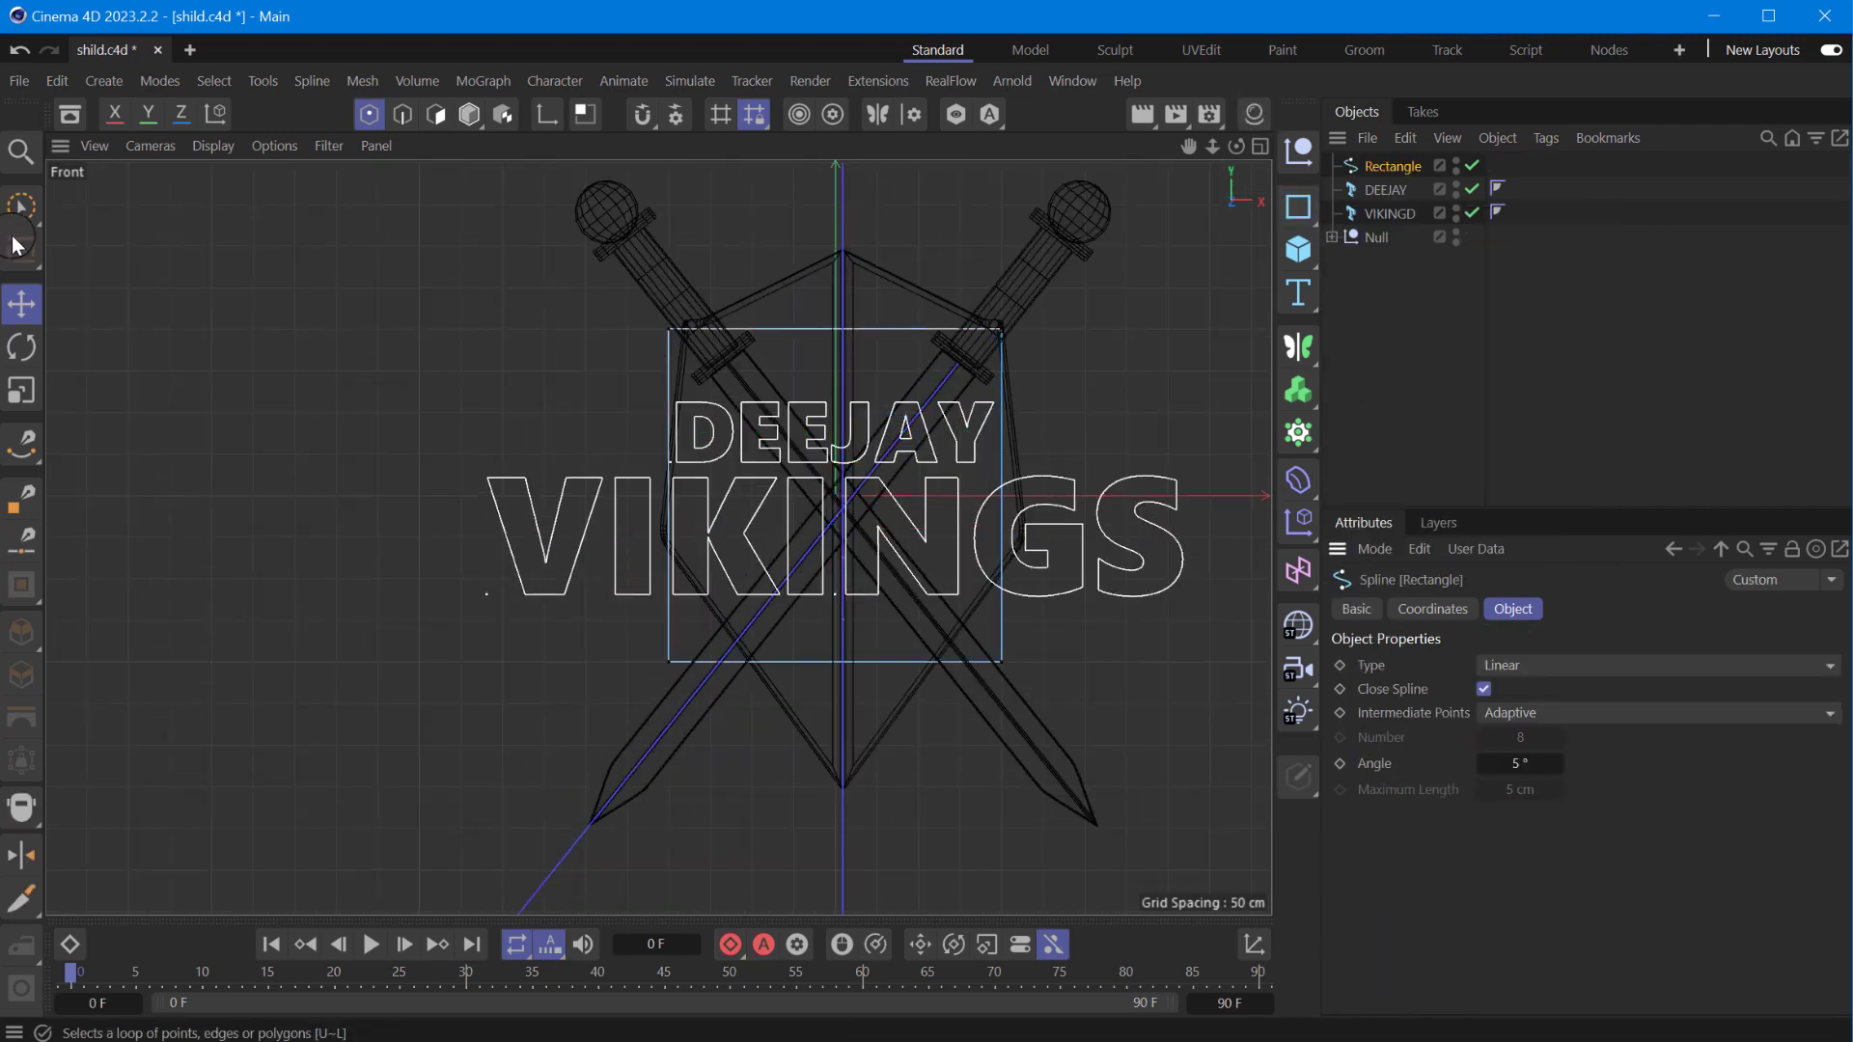
pyautogui.click(1002, 329)
pyautogui.keyDown('shift'); pyautogui.click(976, 681); pyautogui.keyUp('shift')
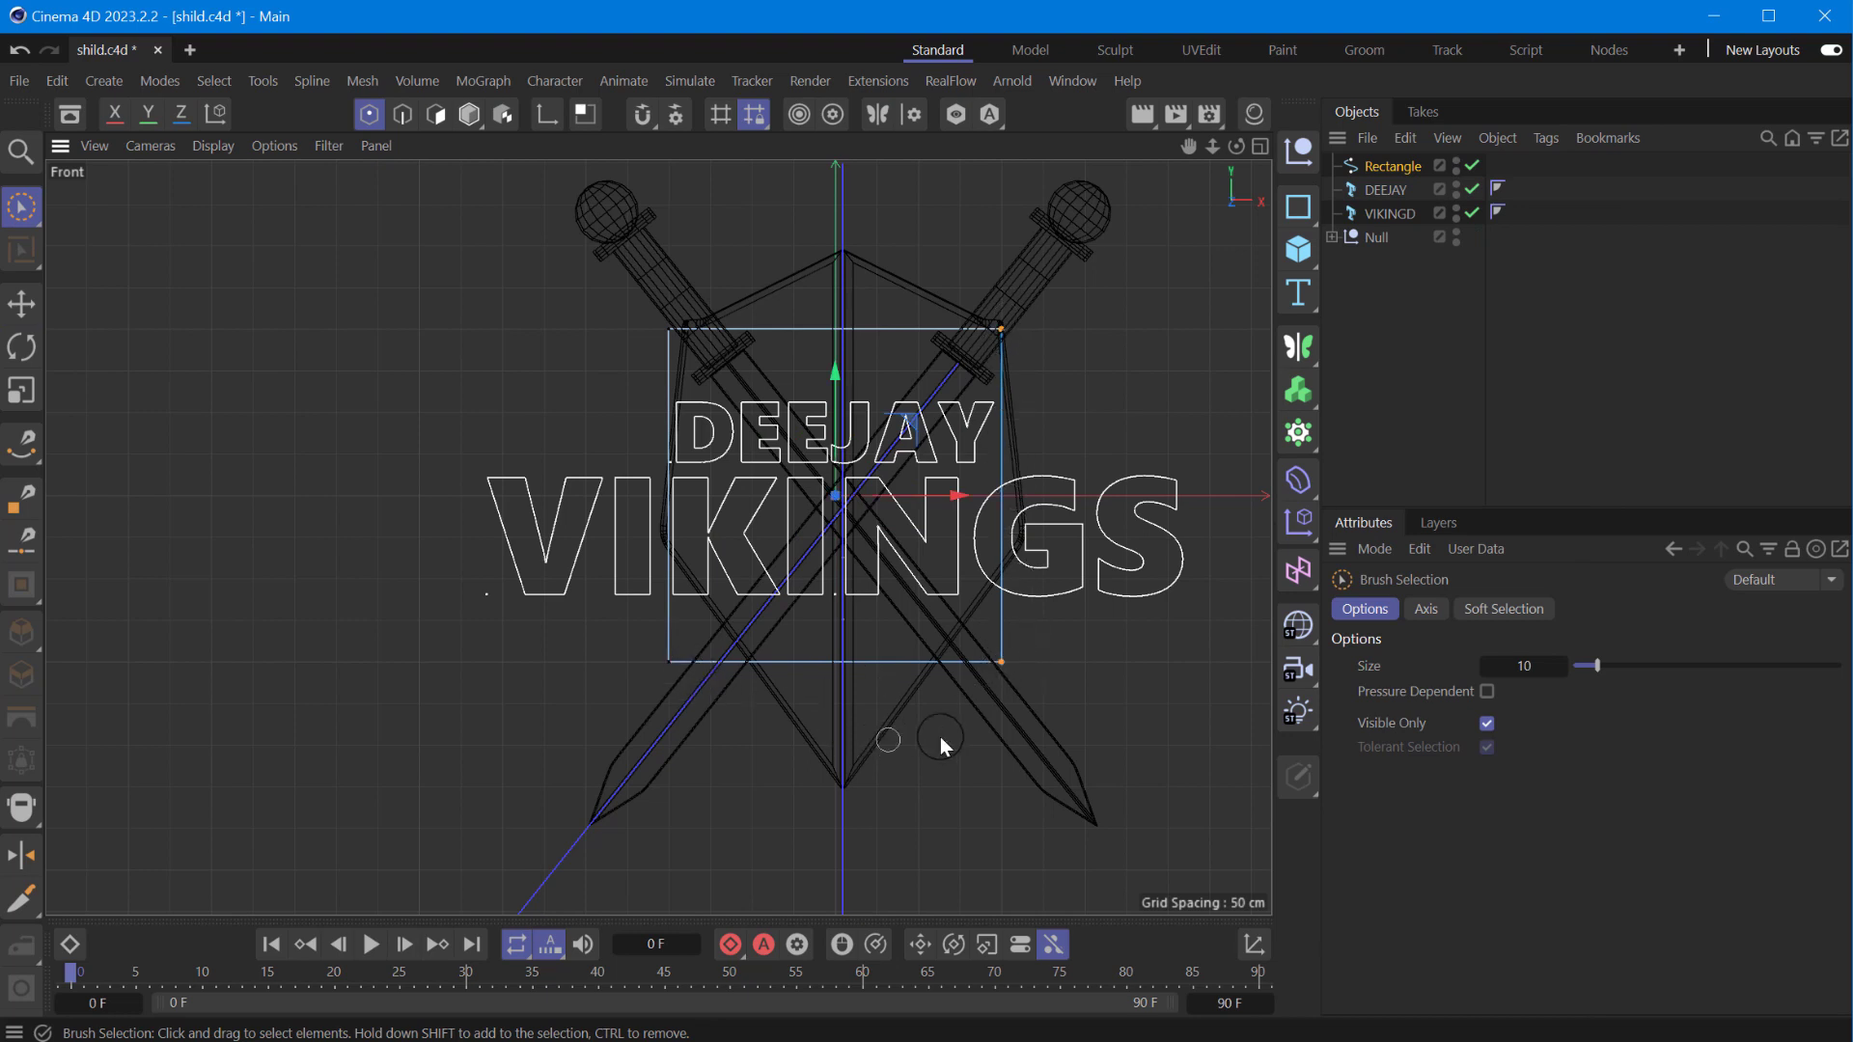
pyautogui.keyDown('shift'); pyautogui.click(669, 662); pyautogui.keyUp('shift')
pyautogui.click(21, 391)
pyautogui.moveTo(970, 498); pyautogui.dragTo(1124, 516)
pyautogui.moveTo(836, 370); pyautogui.dragTo(848, 409)
# - Line Cut the rectangle to add extra points on its top, bottom and sides
pyautogui.rightClick(1094, 378)
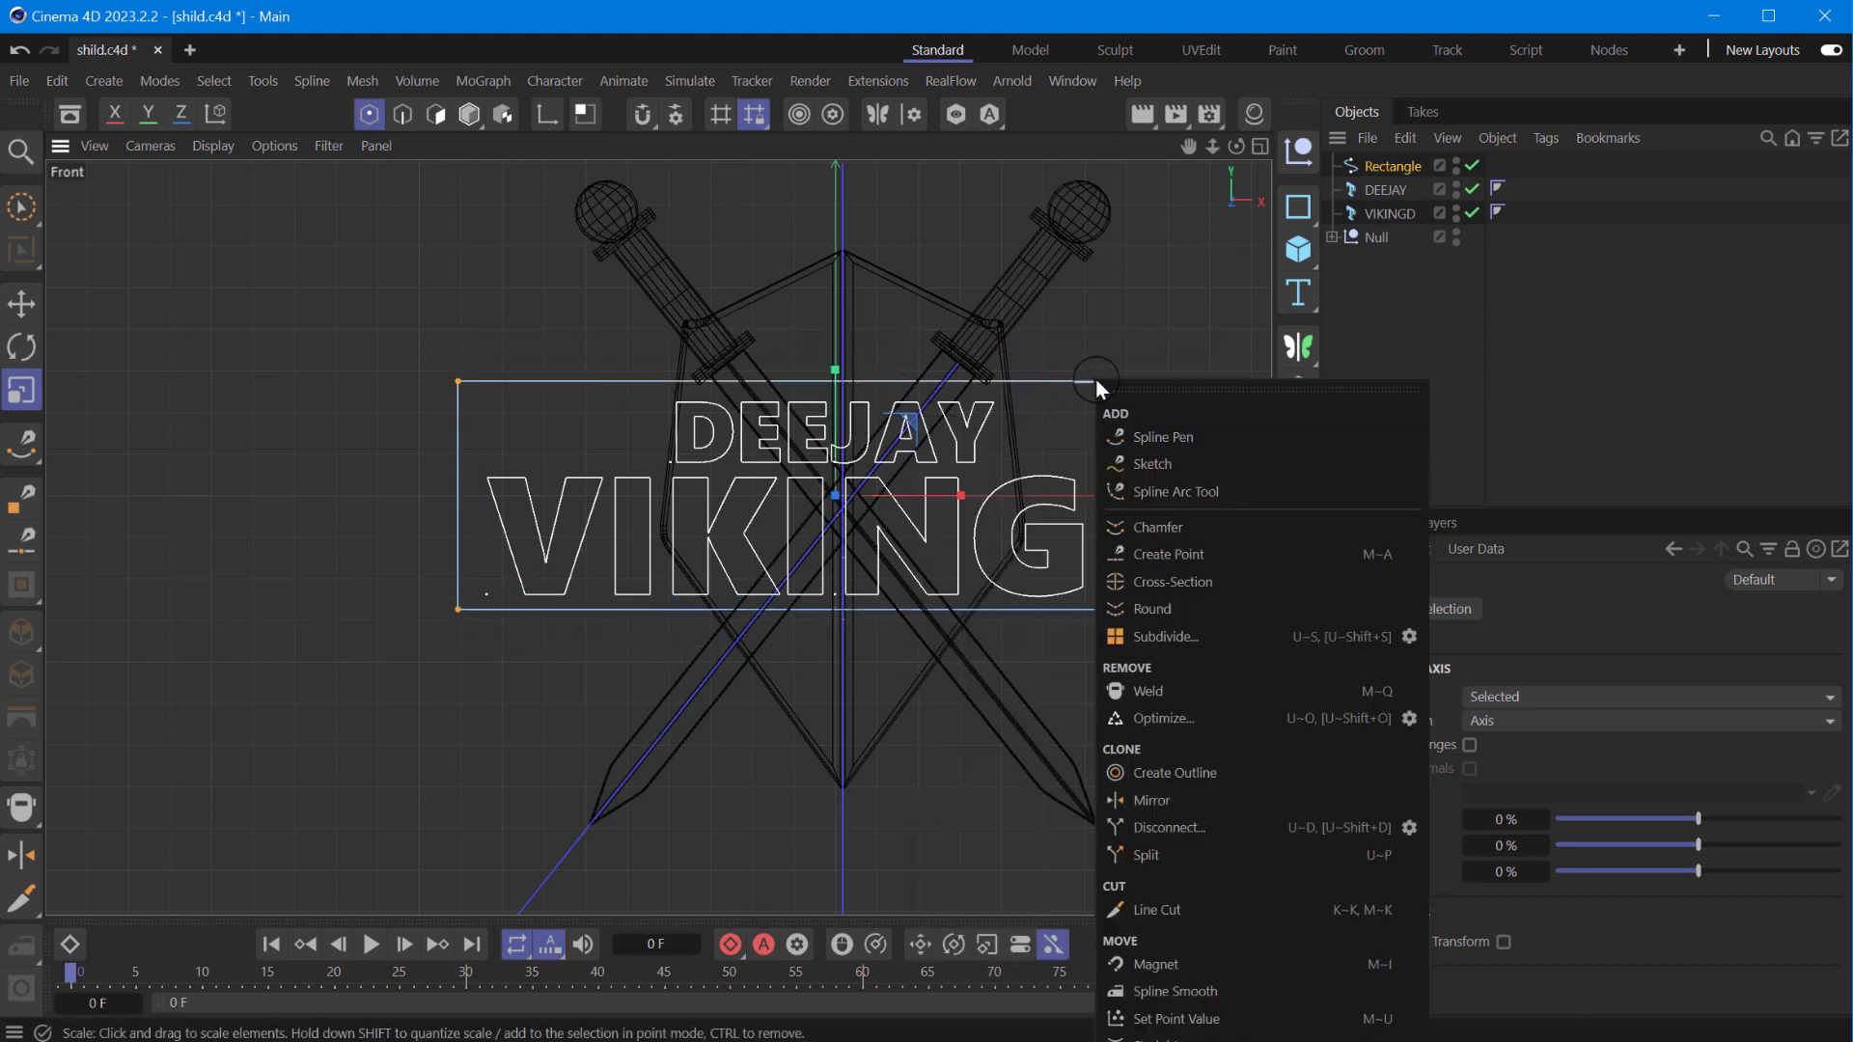
pyautogui.click(1166, 801)
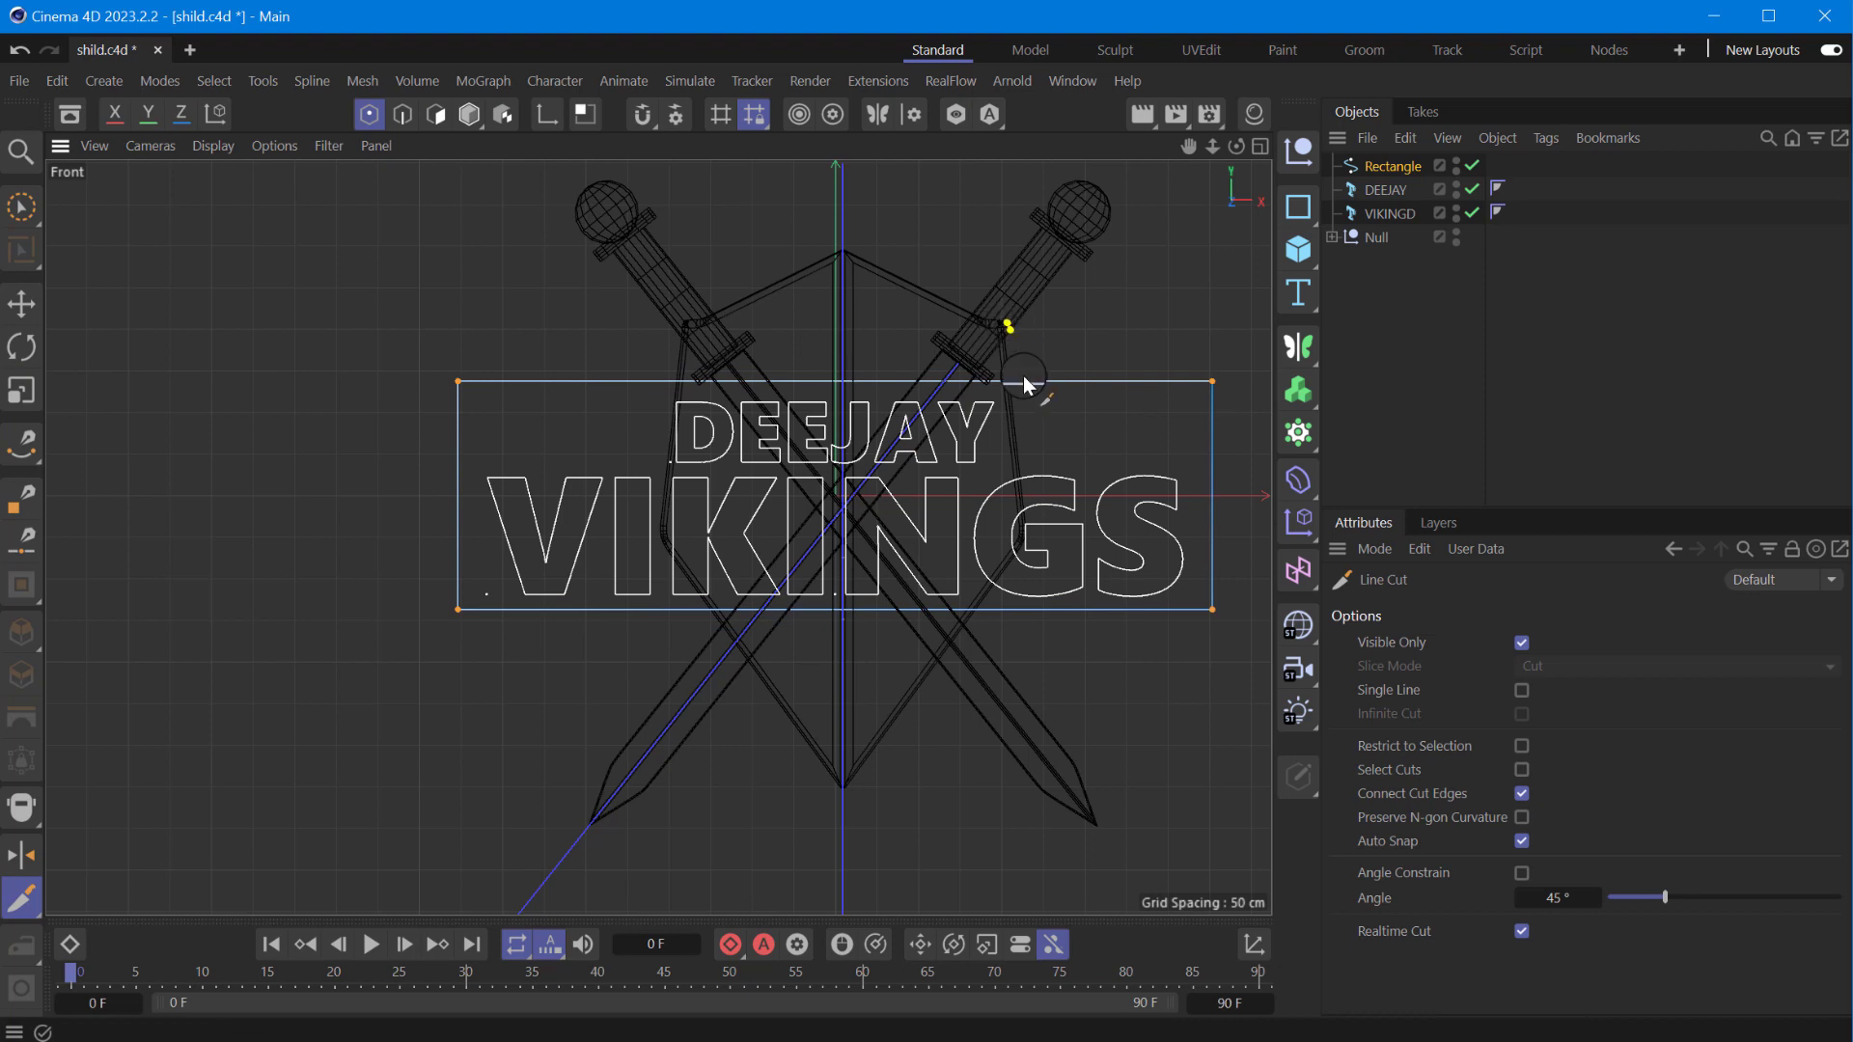
pyautogui.click(1021, 689)
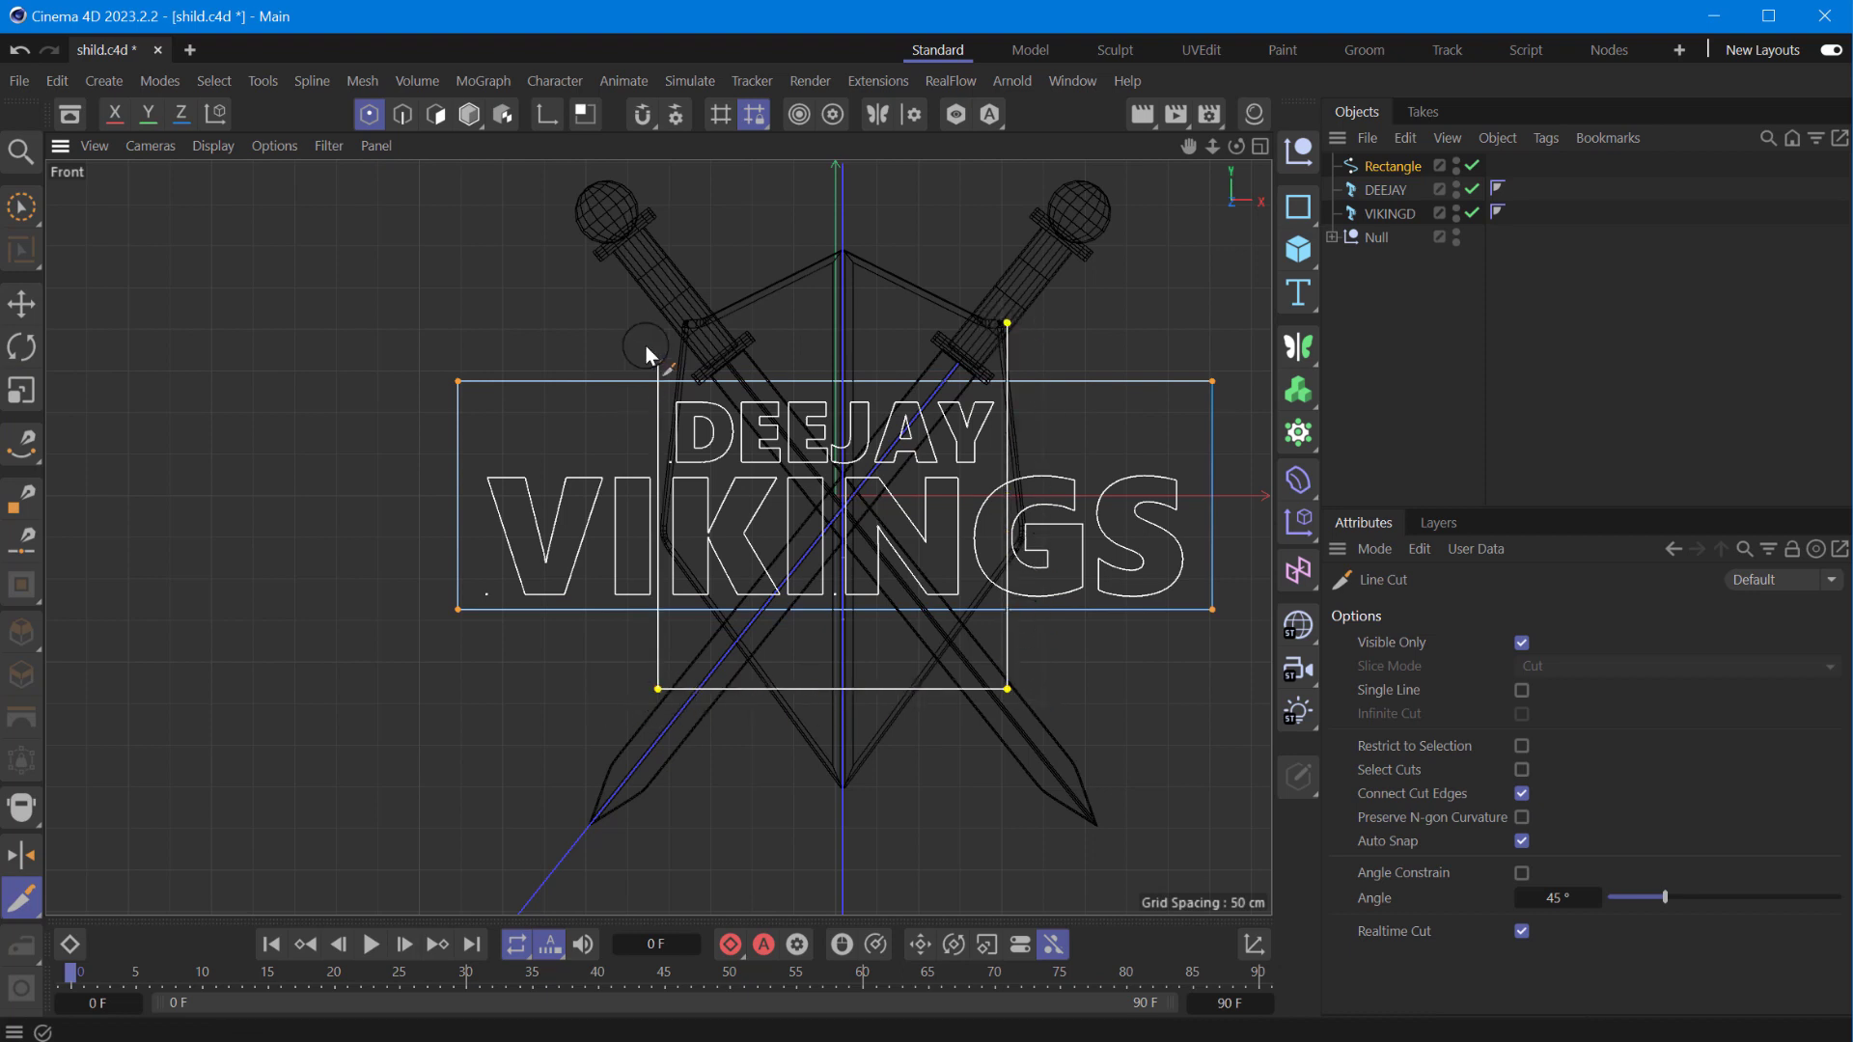
pyautogui.press('Escape')
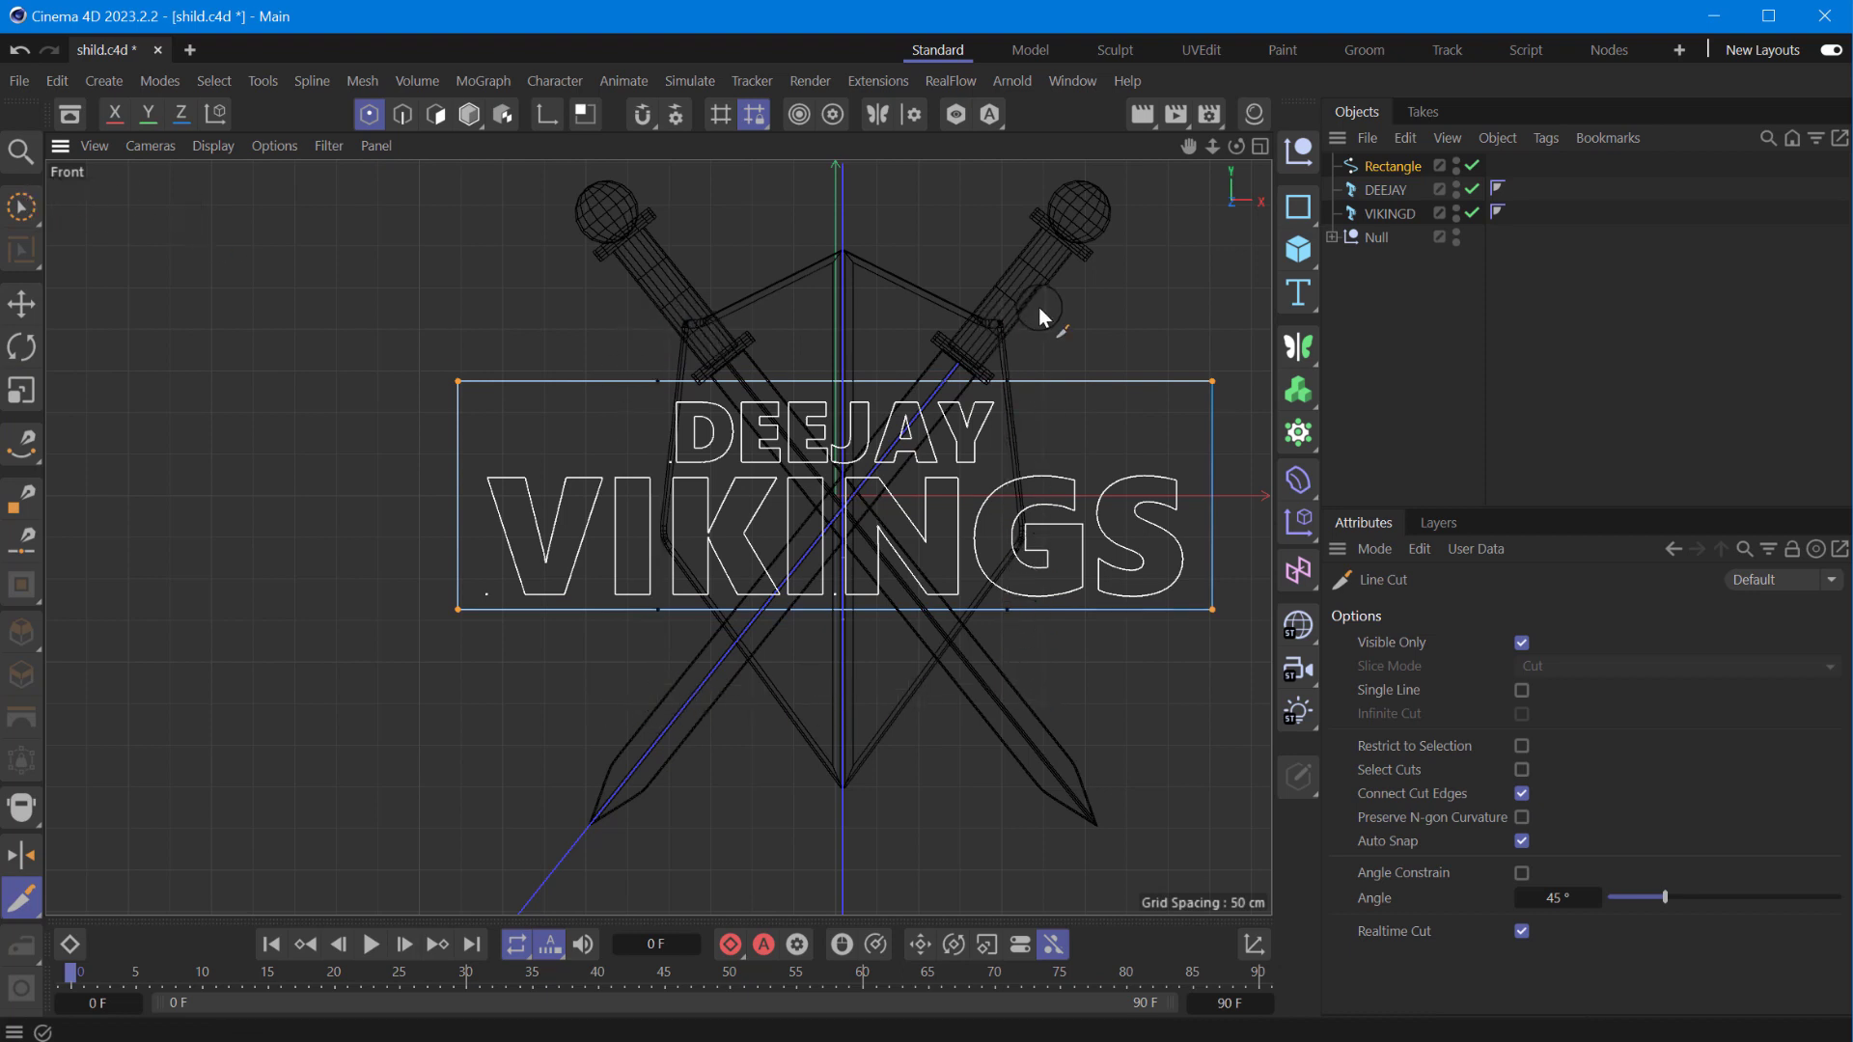
pyautogui.click(1243, 469)
pyautogui.press('Escape')
# - Lower and level the outer top corners into shoulders, leaving a raised centre framing DEEJAY
pyautogui.click(21, 207)
pyautogui.moveTo(462, 381); pyautogui.dragTo(724, 389)
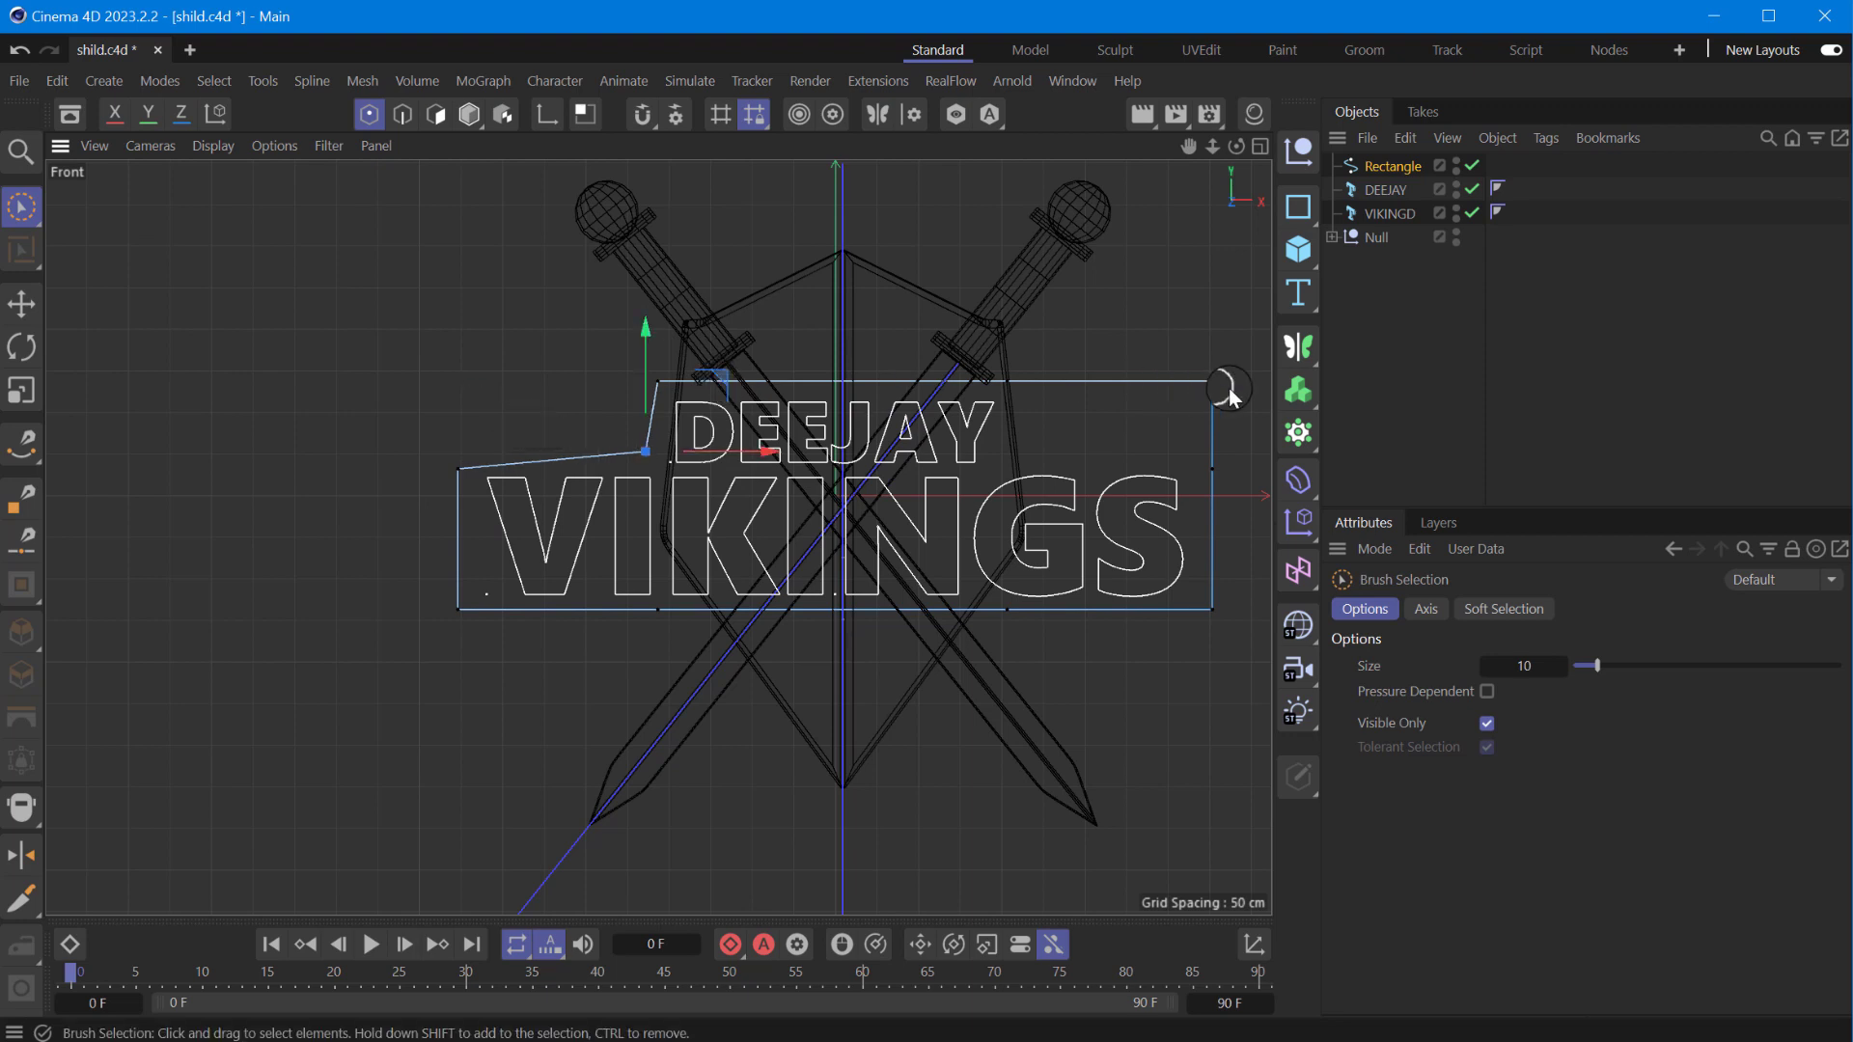
pyautogui.moveTo(1189, 145); pyautogui.dragTo(1061, 160)
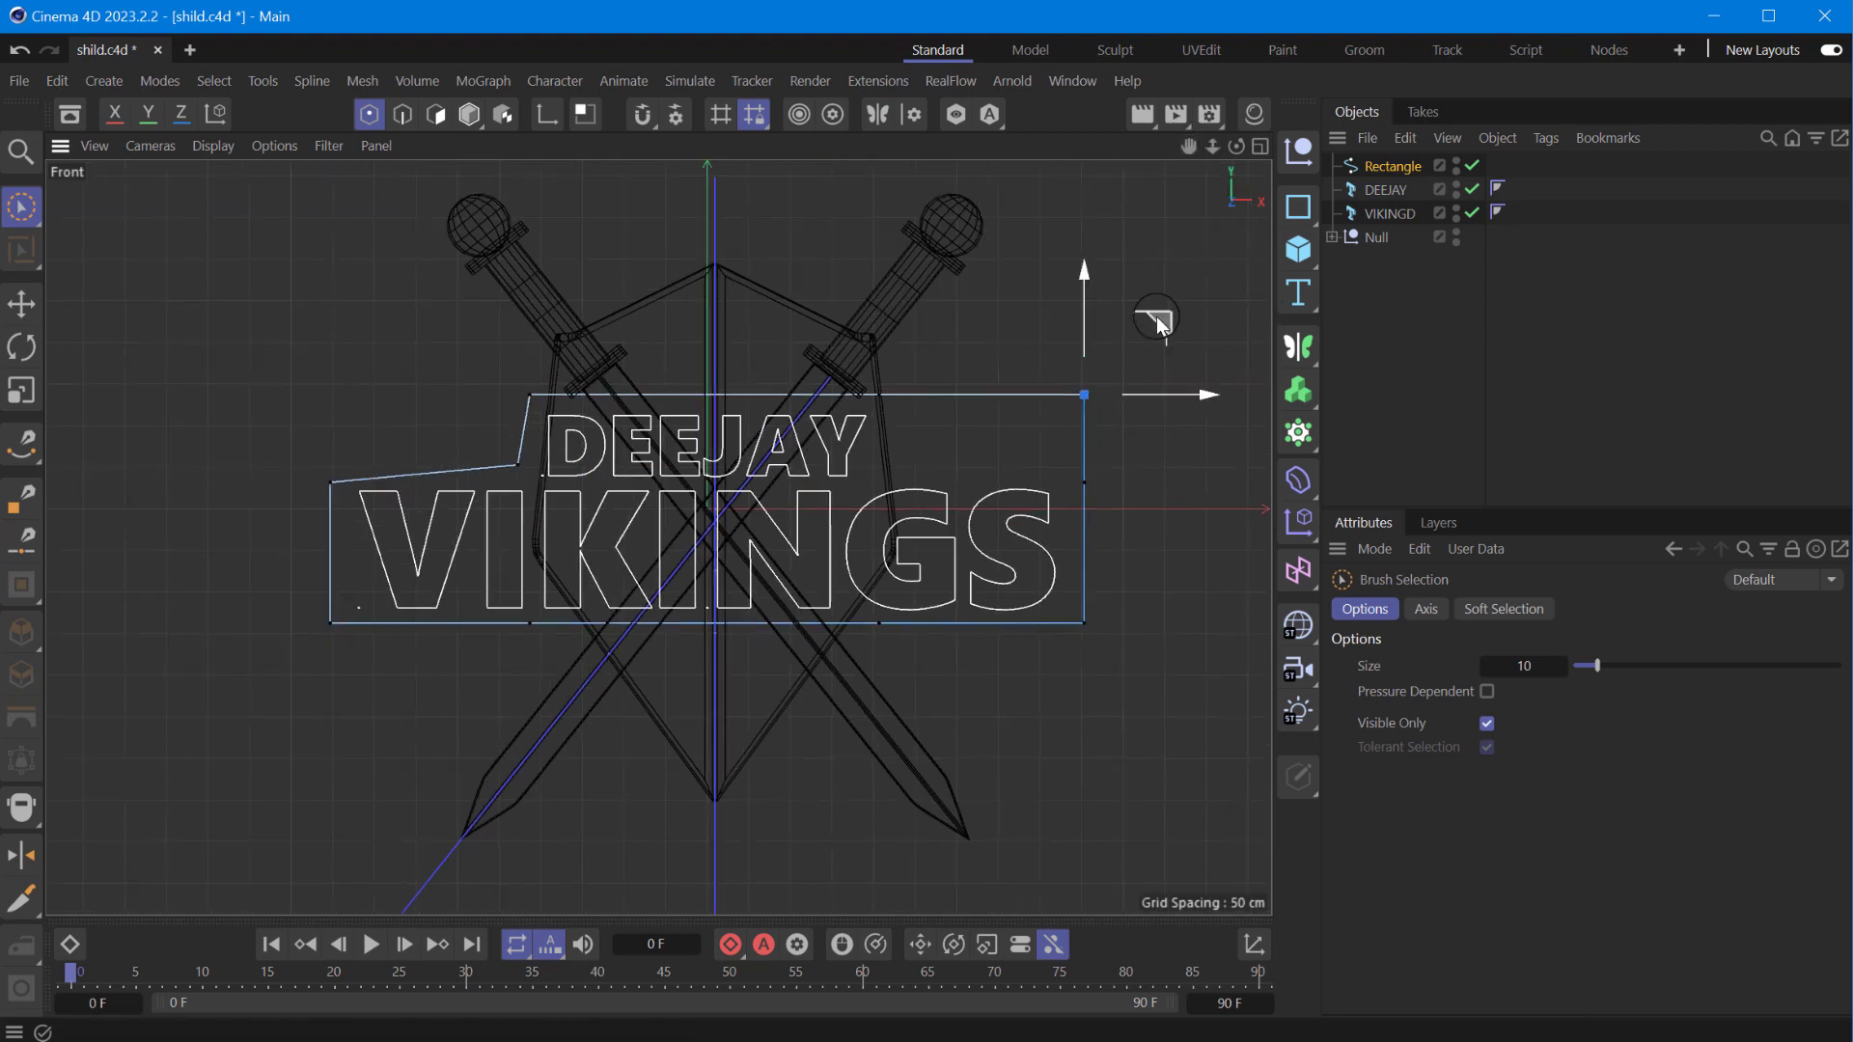
pyautogui.moveTo(1084, 395); pyautogui.dragTo(973, 393)
pyautogui.click(762, 473)
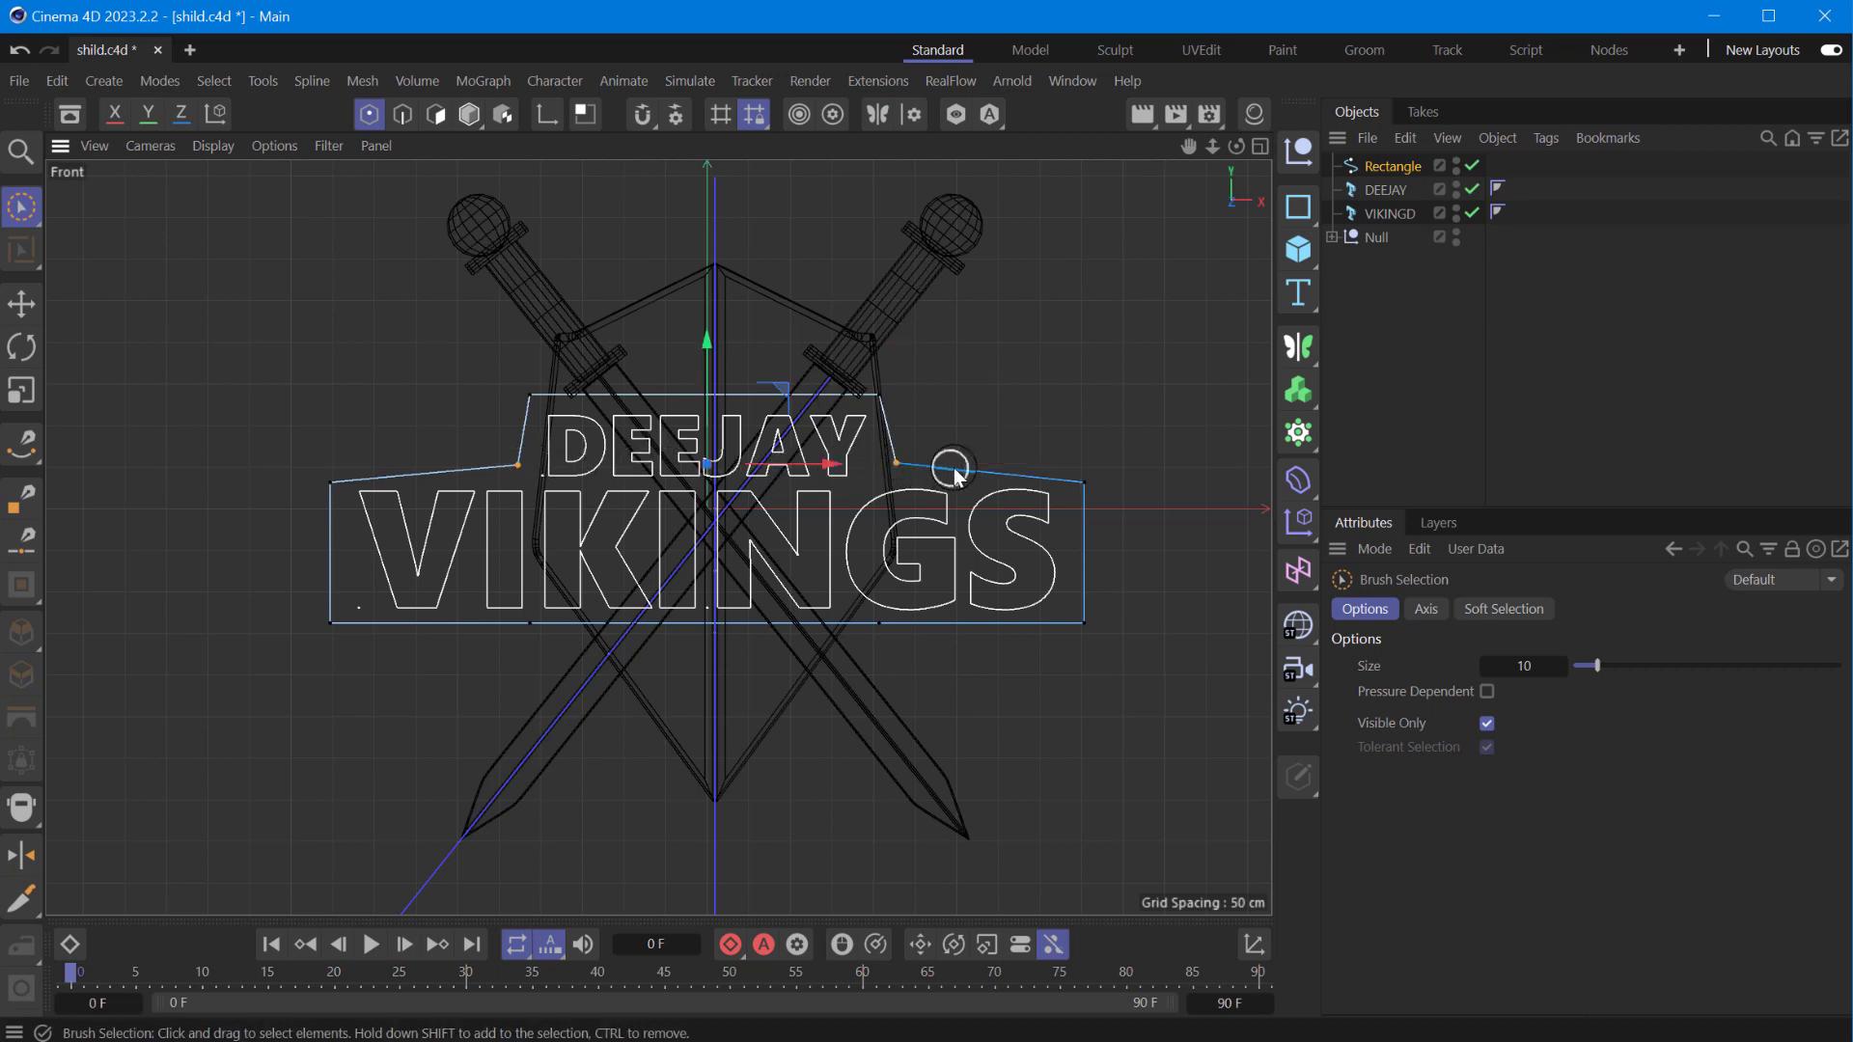
pyautogui.press('t')
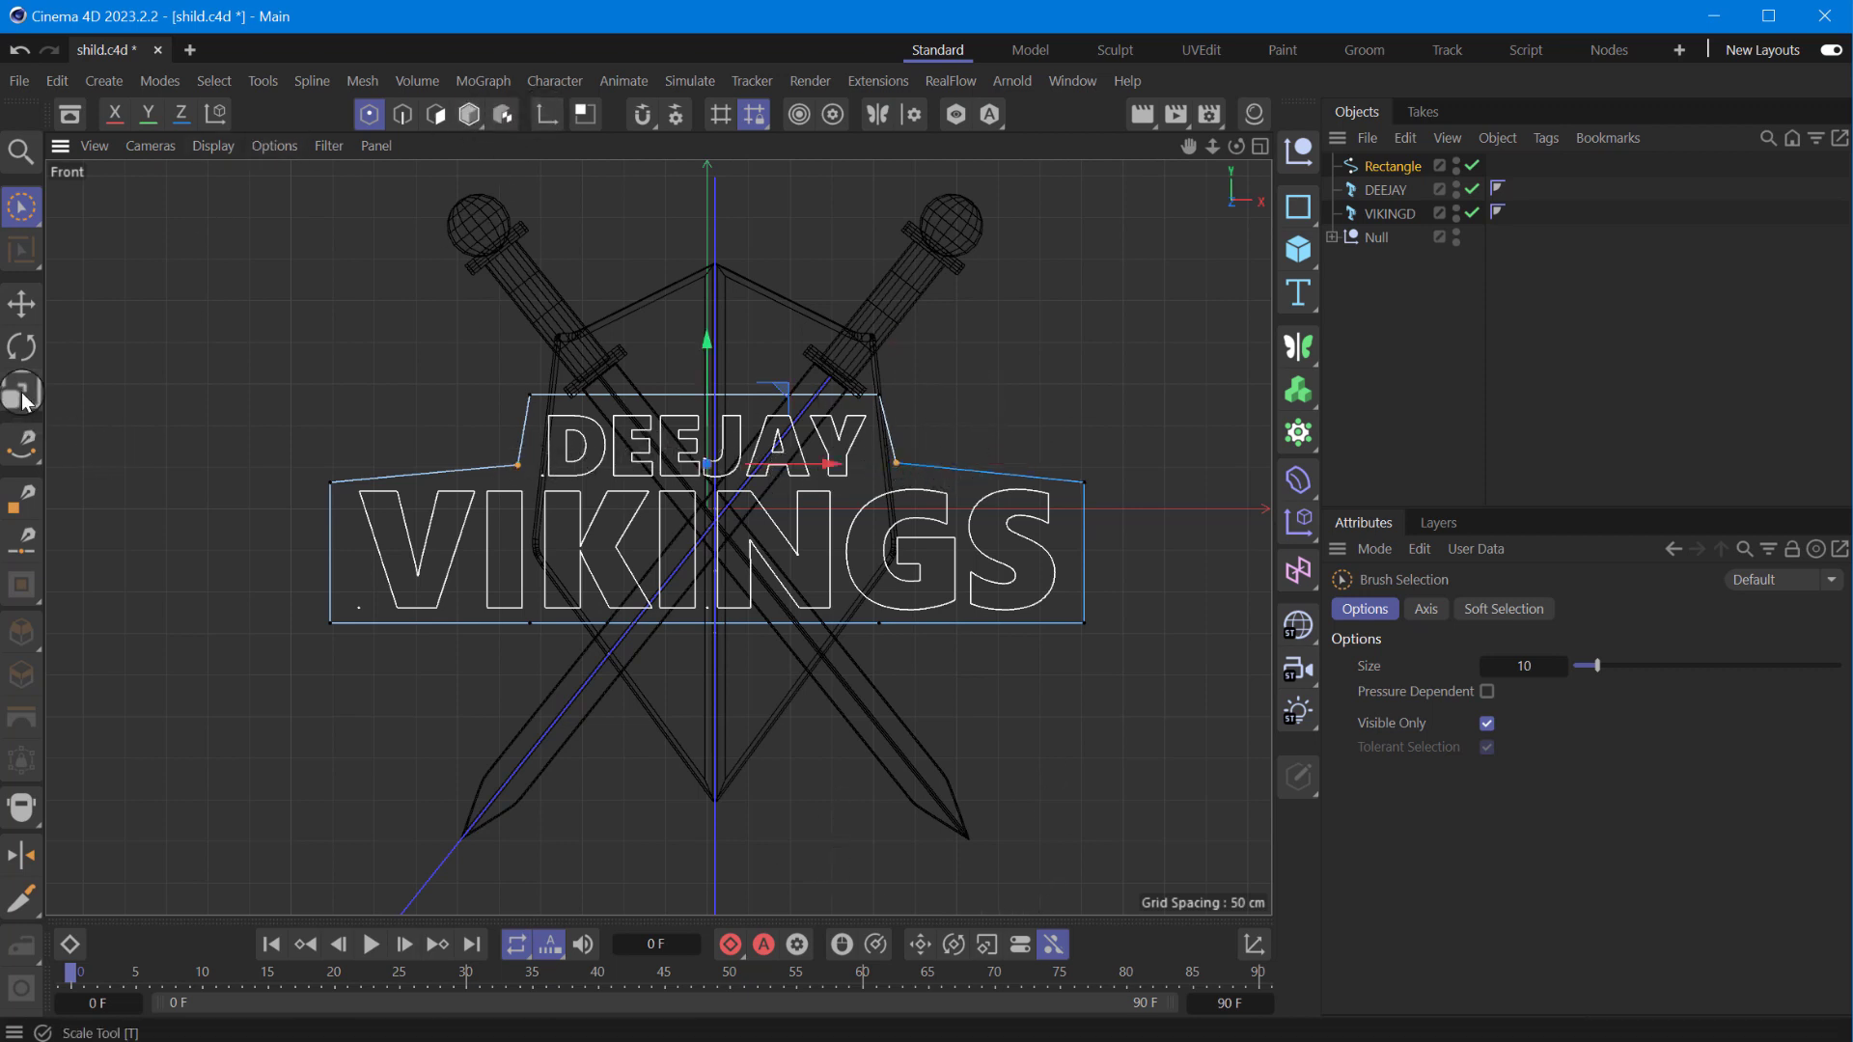
pyautogui.moveTo(711, 338); pyautogui.dragTo(714, 390)
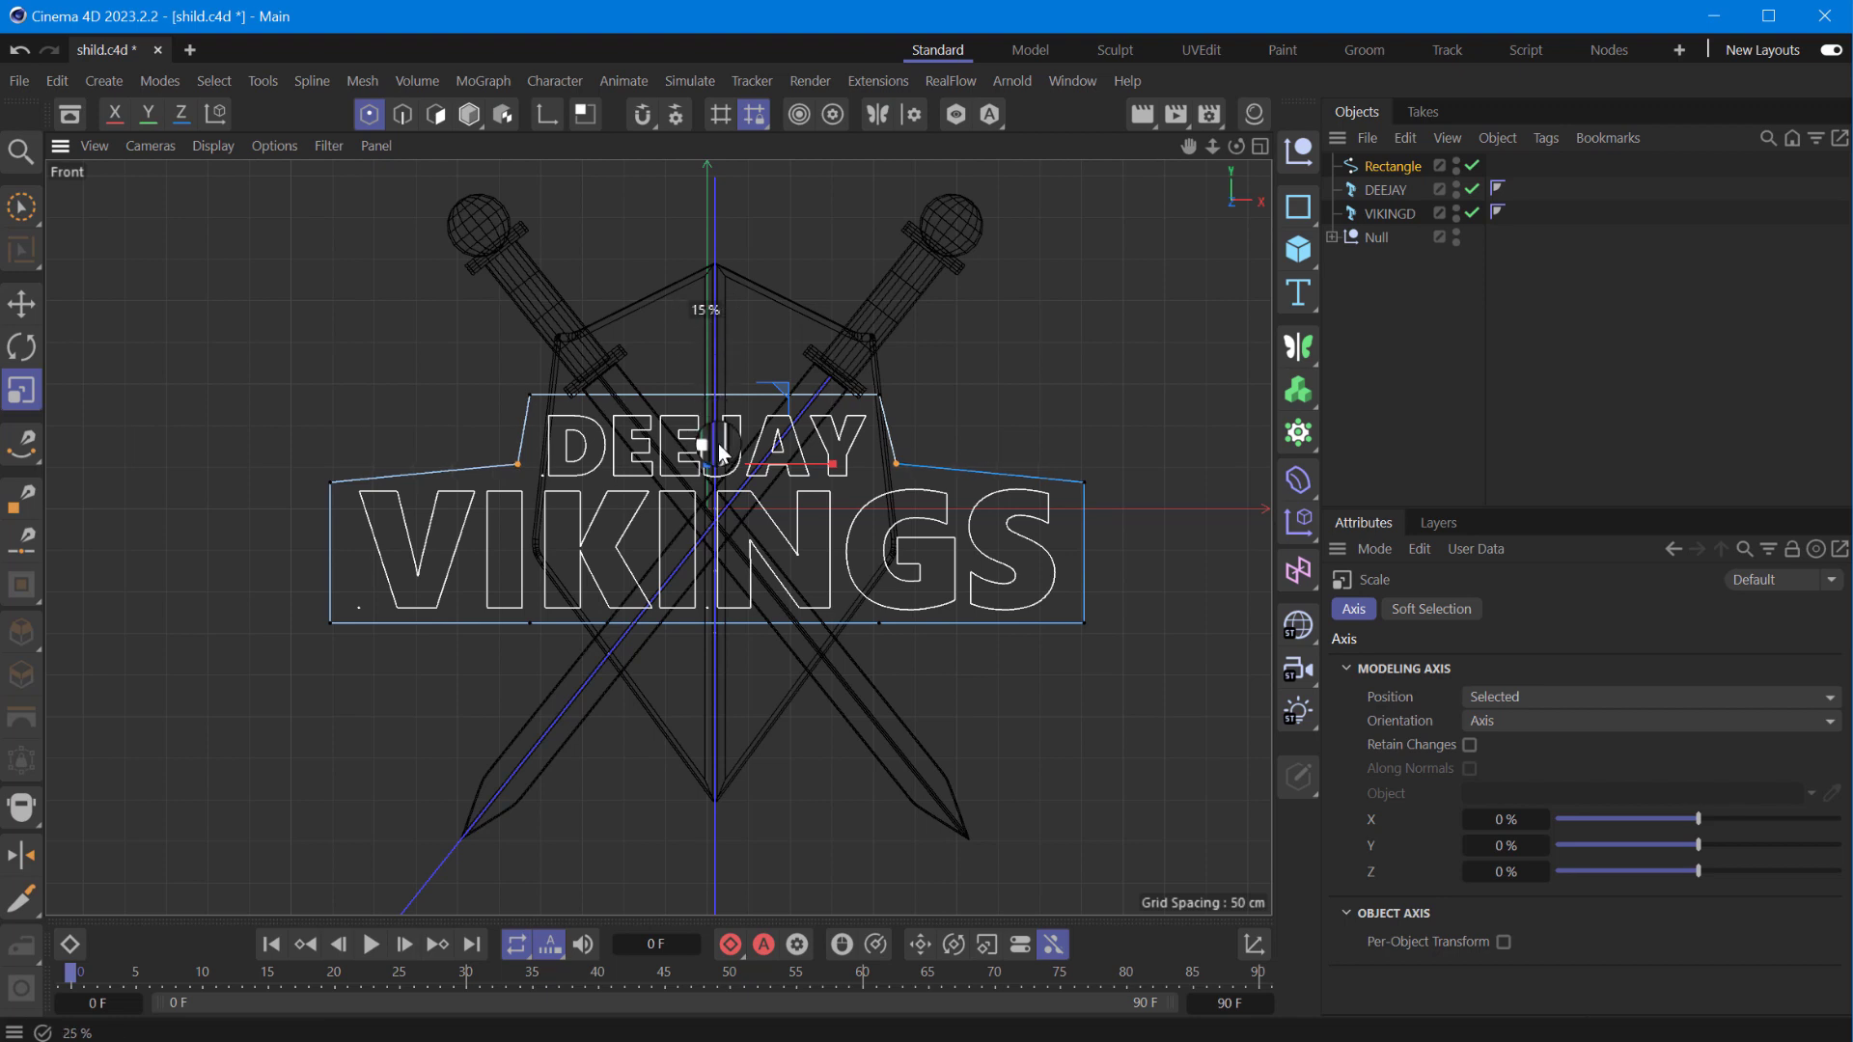
pyautogui.moveTo(722, 458); pyautogui.dragTo(710, 351)
pyautogui.moveTo(724, 463); pyautogui.dragTo(726, 460)
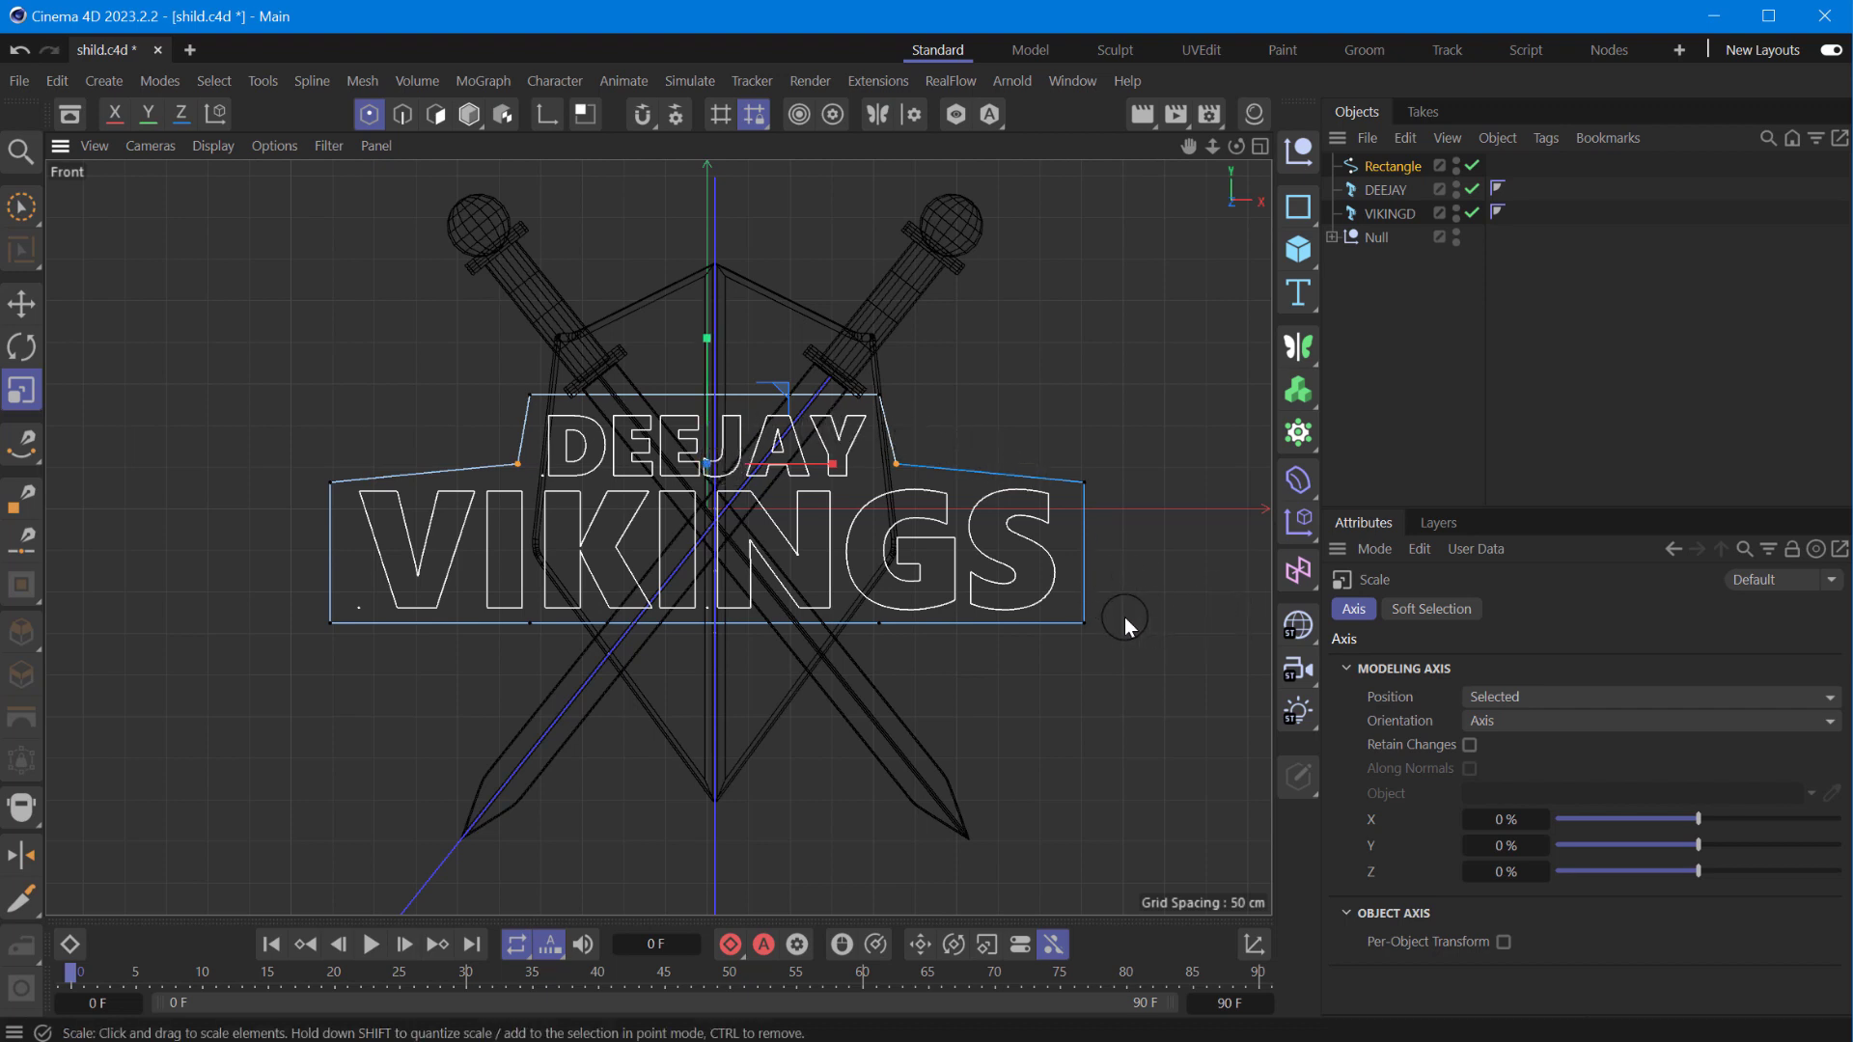
pyautogui.hotkey('ctrl', 'a')
pyautogui.rightClick(1087, 479)
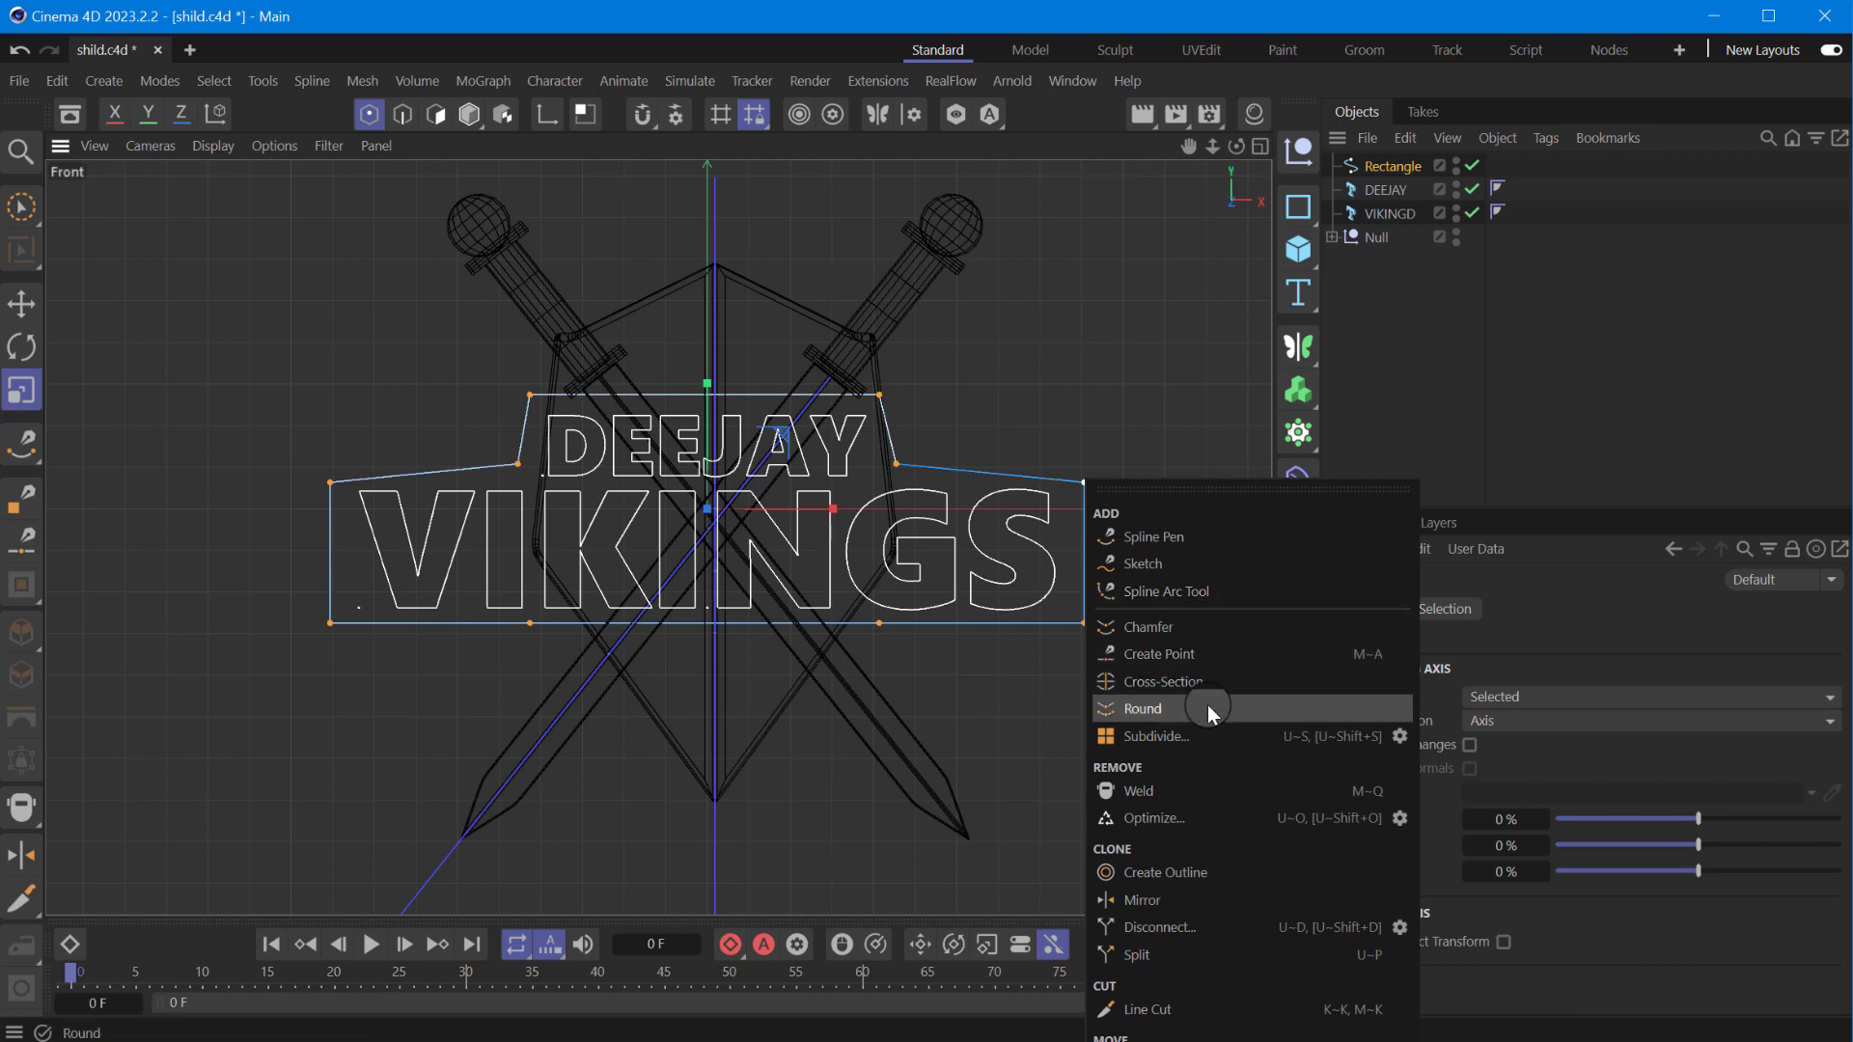
# - Chamfer the banner corners by about 18 cm and parent the Rectangle under a new Extrude
pyautogui.click(1161, 625)
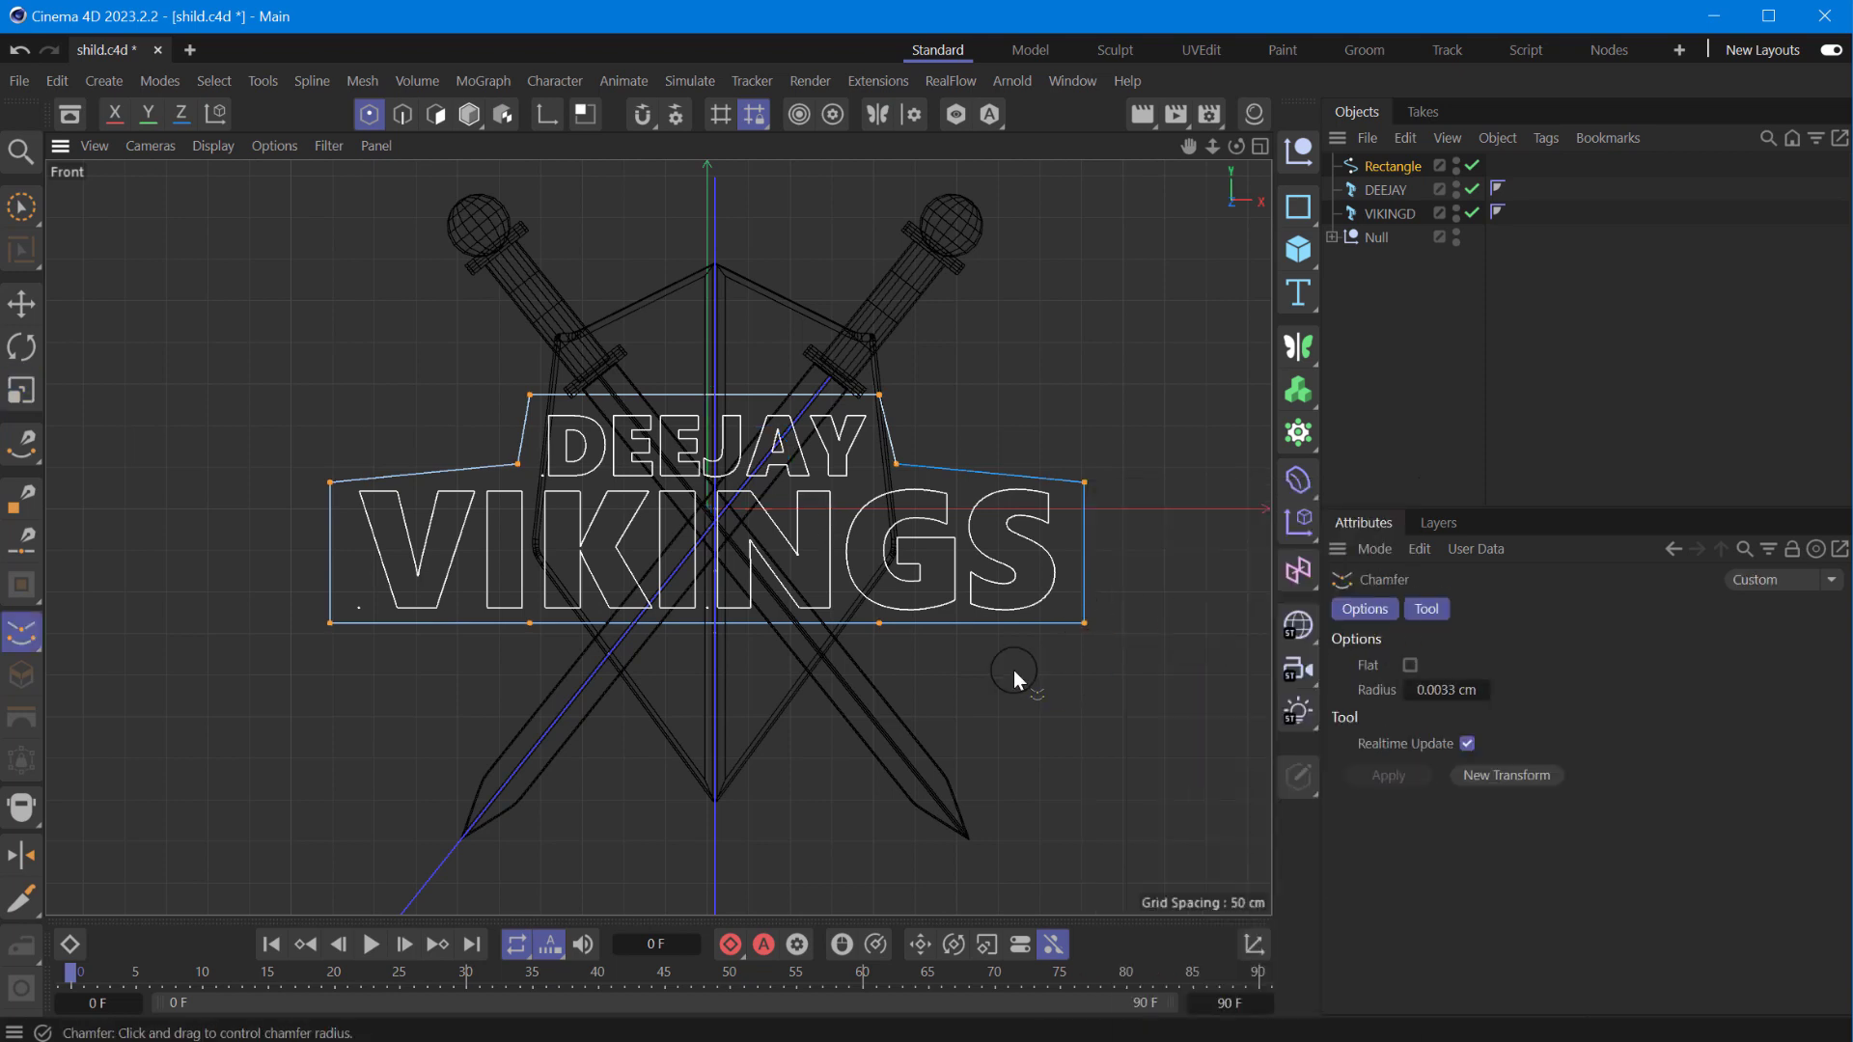
pyautogui.moveTo(1535, 817); pyautogui.dragTo(1588, 817)
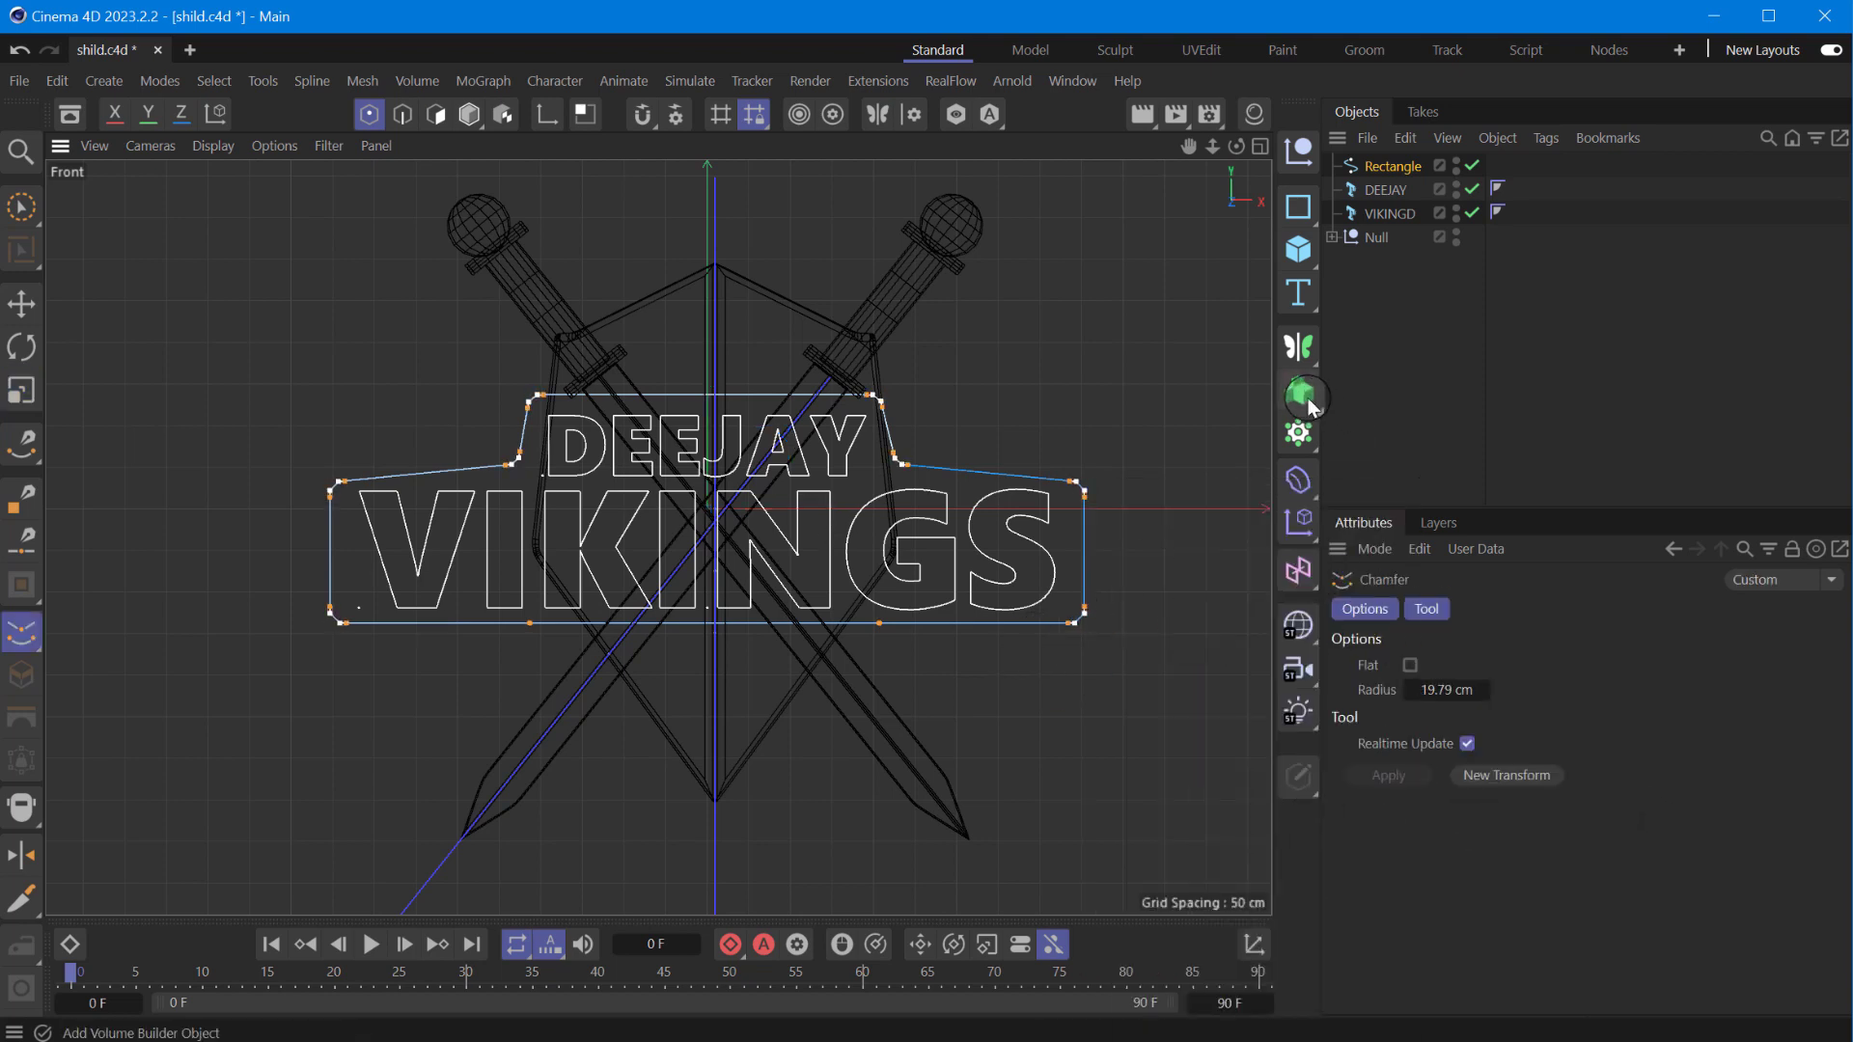
pyautogui.click(1298, 347)
pyautogui.click(1406, 421)
pyautogui.moveTo(1411, 172); pyautogui.dragTo(1399, 165)
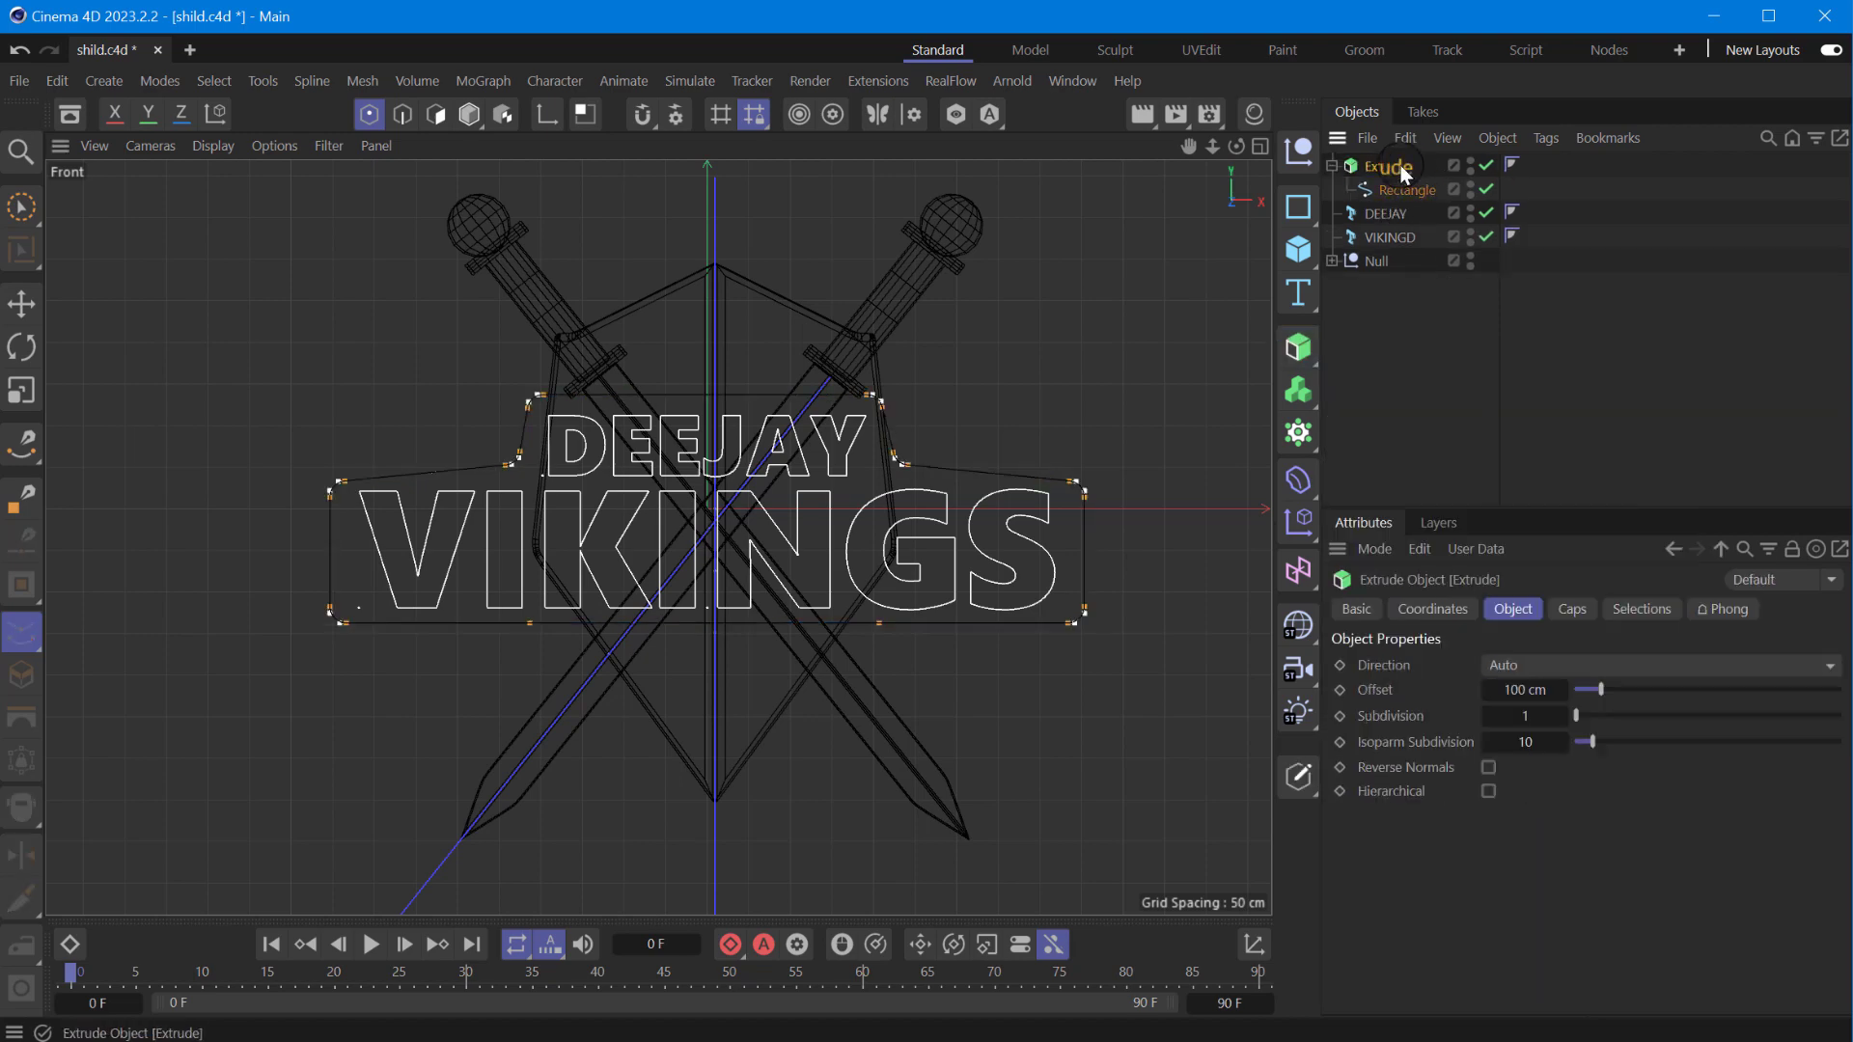
pyautogui.press('F5')
pyautogui.press('F1')
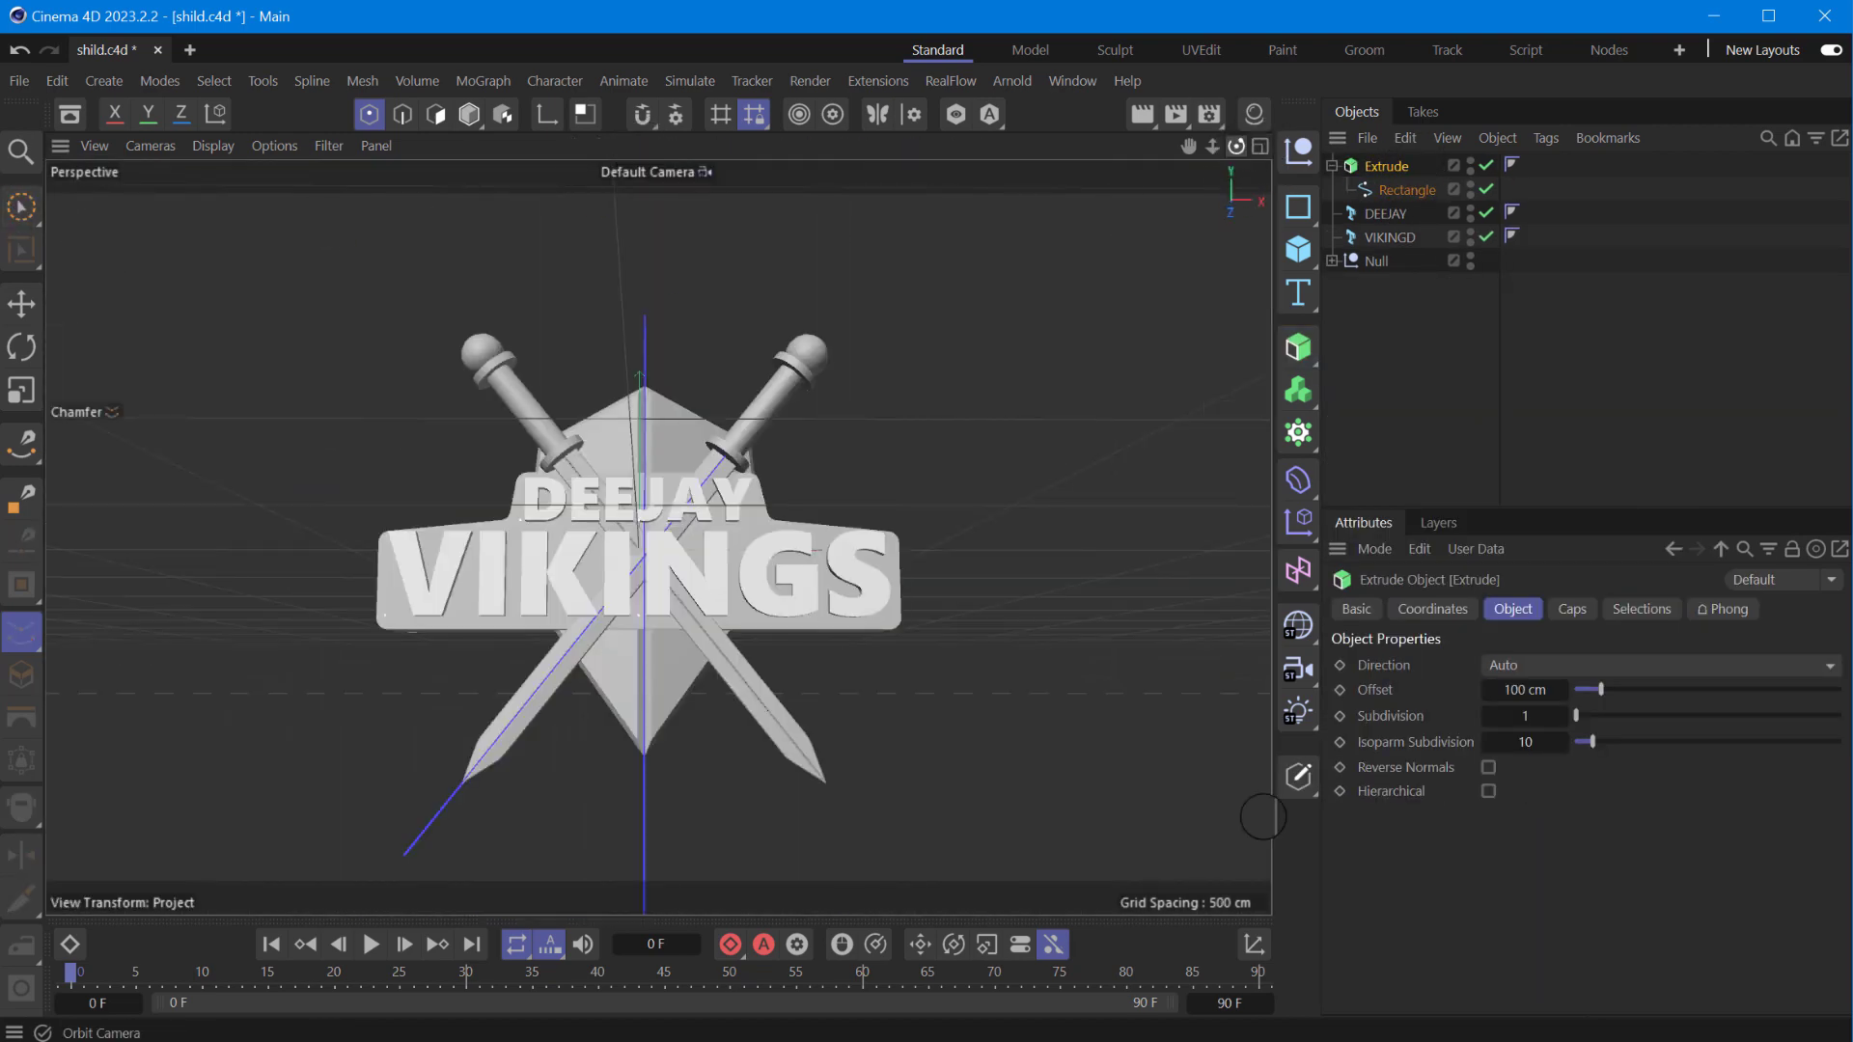
# - Push the extruded plate back along Z behind the text, with an 11 cm extrusion
pyautogui.moveTo(1236, 145); pyautogui.dragTo(1255, 820)
pyautogui.click(22, 303)
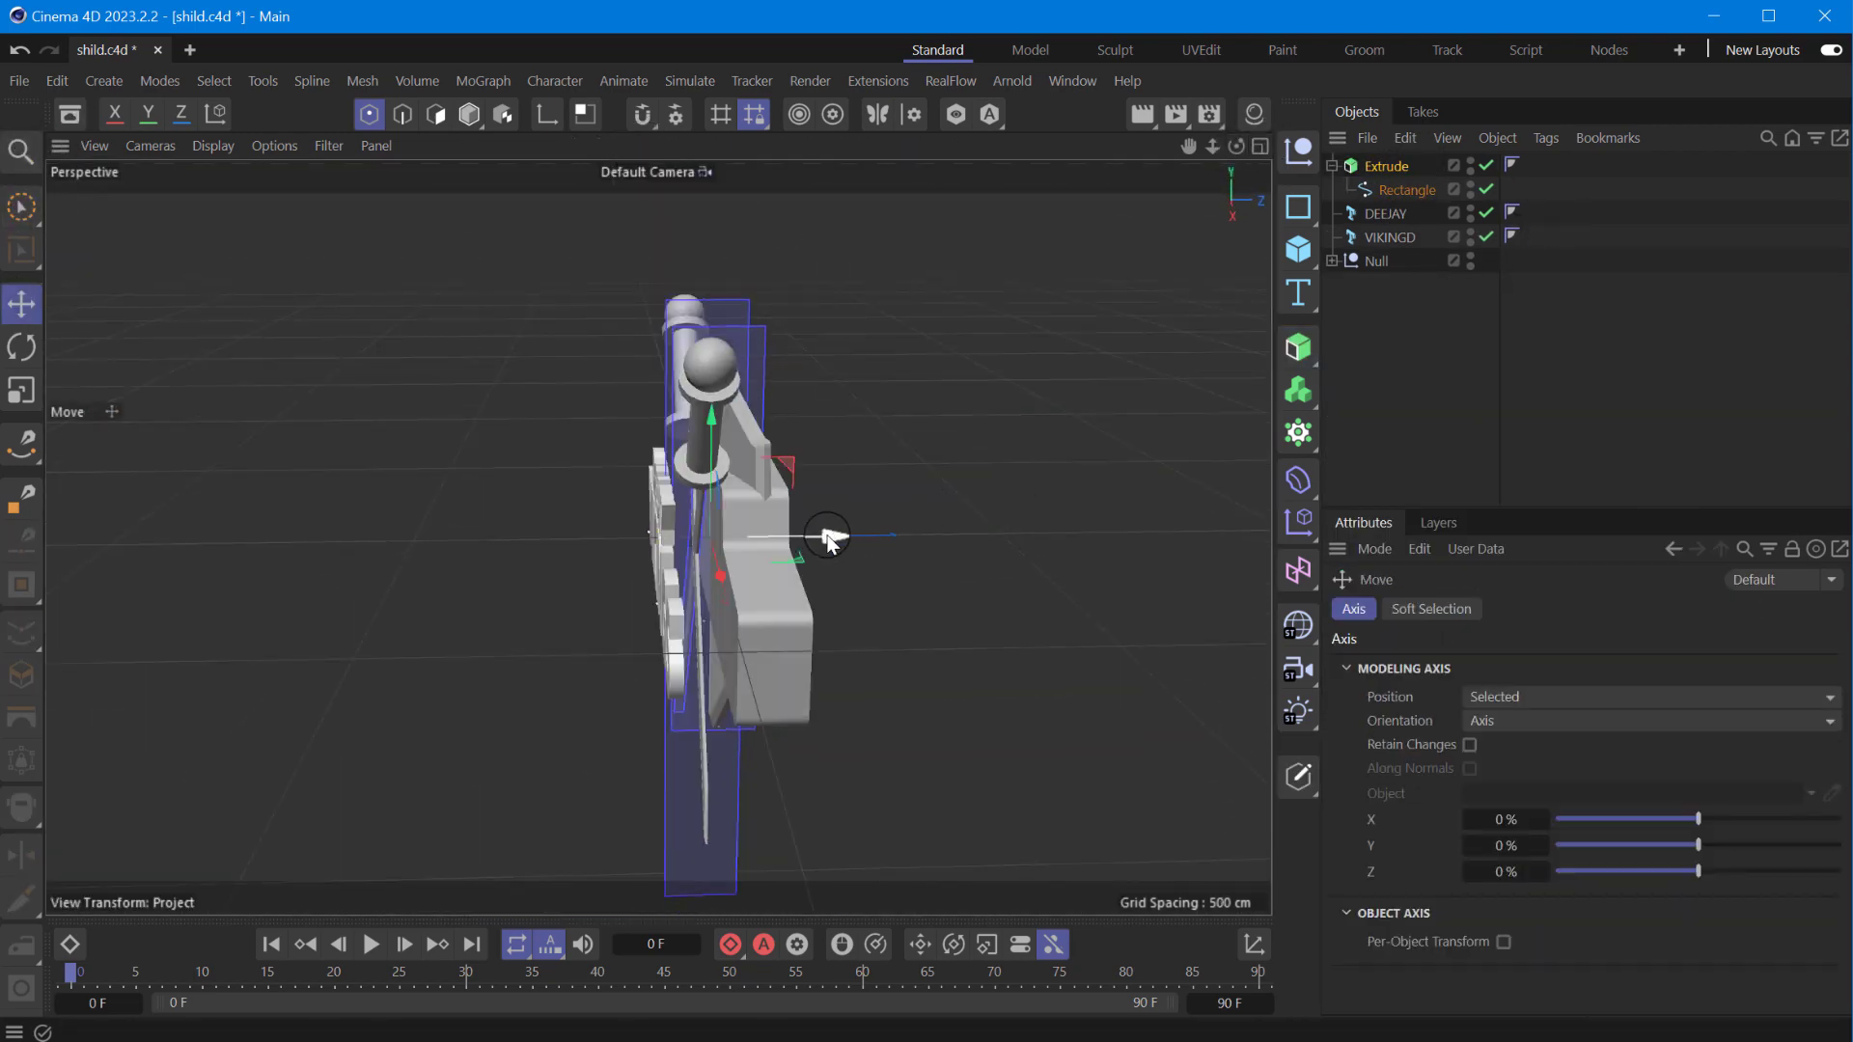
pyautogui.moveTo(827, 534); pyautogui.dragTo(782, 531)
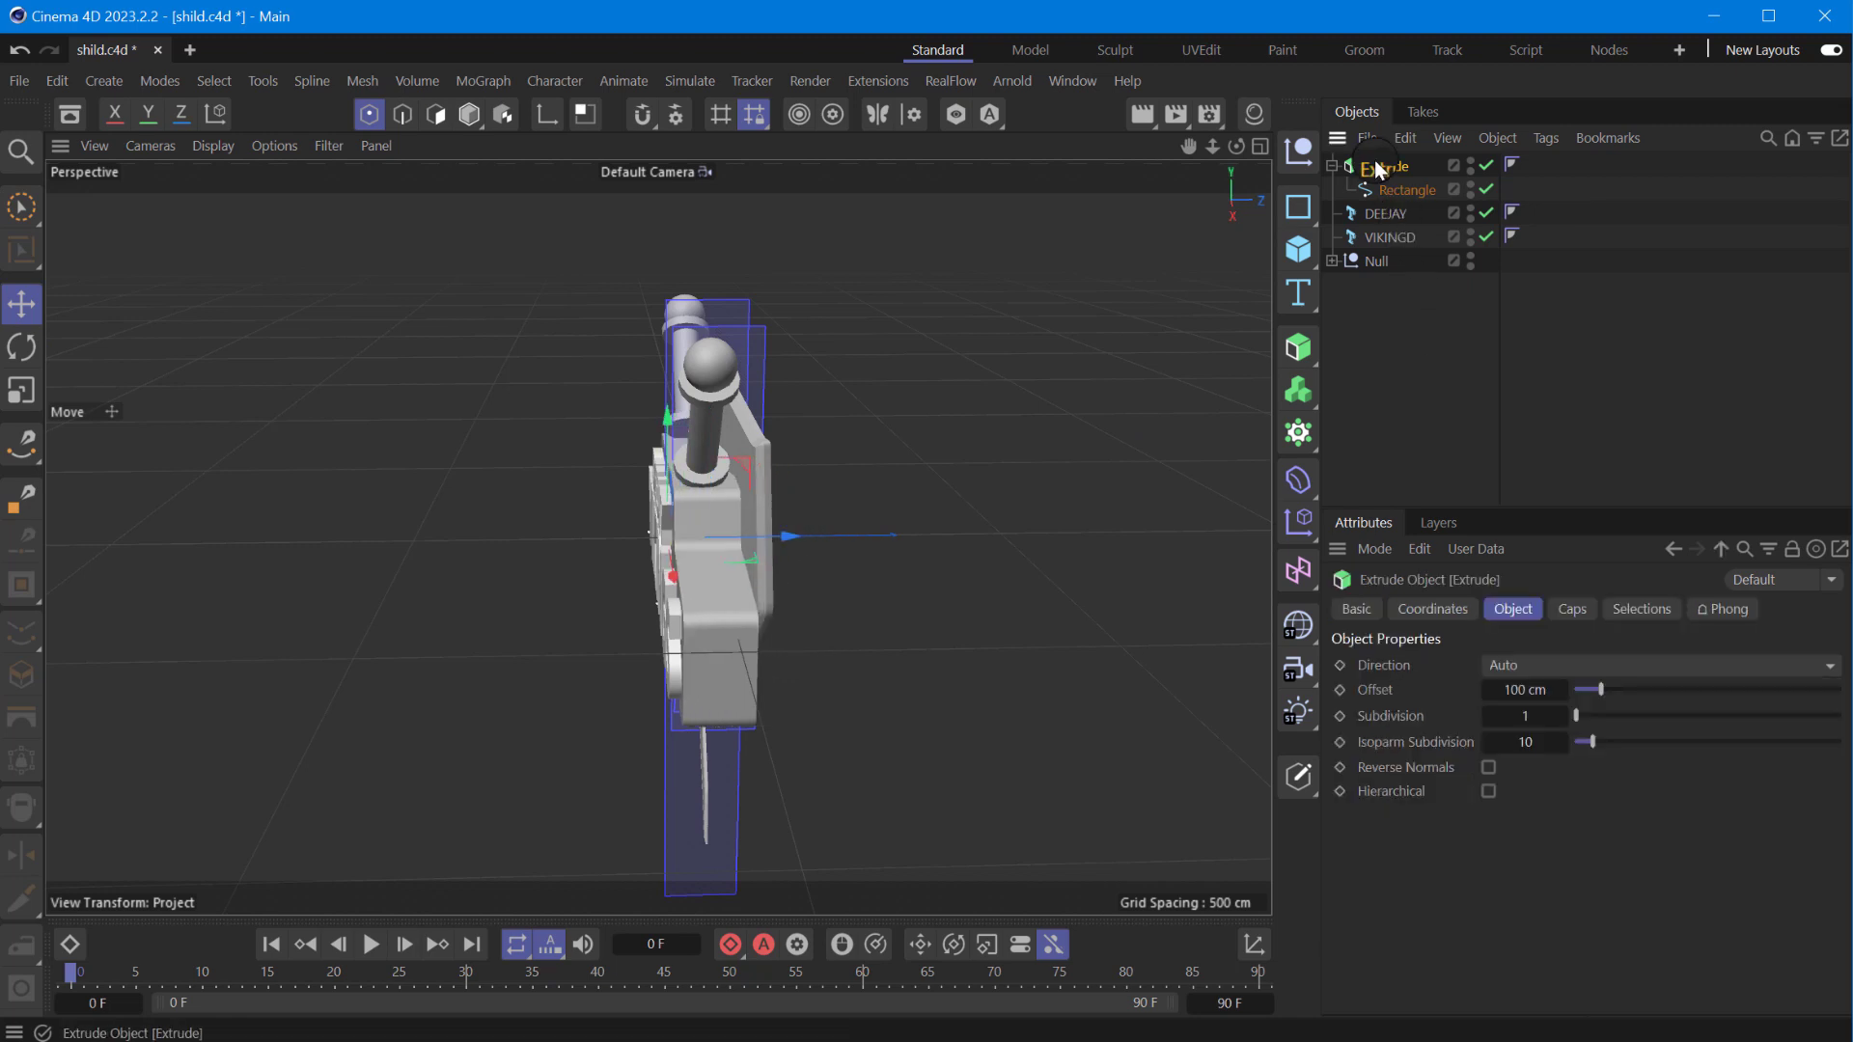
pyautogui.moveTo(1602, 688); pyautogui.dragTo(1578, 687)
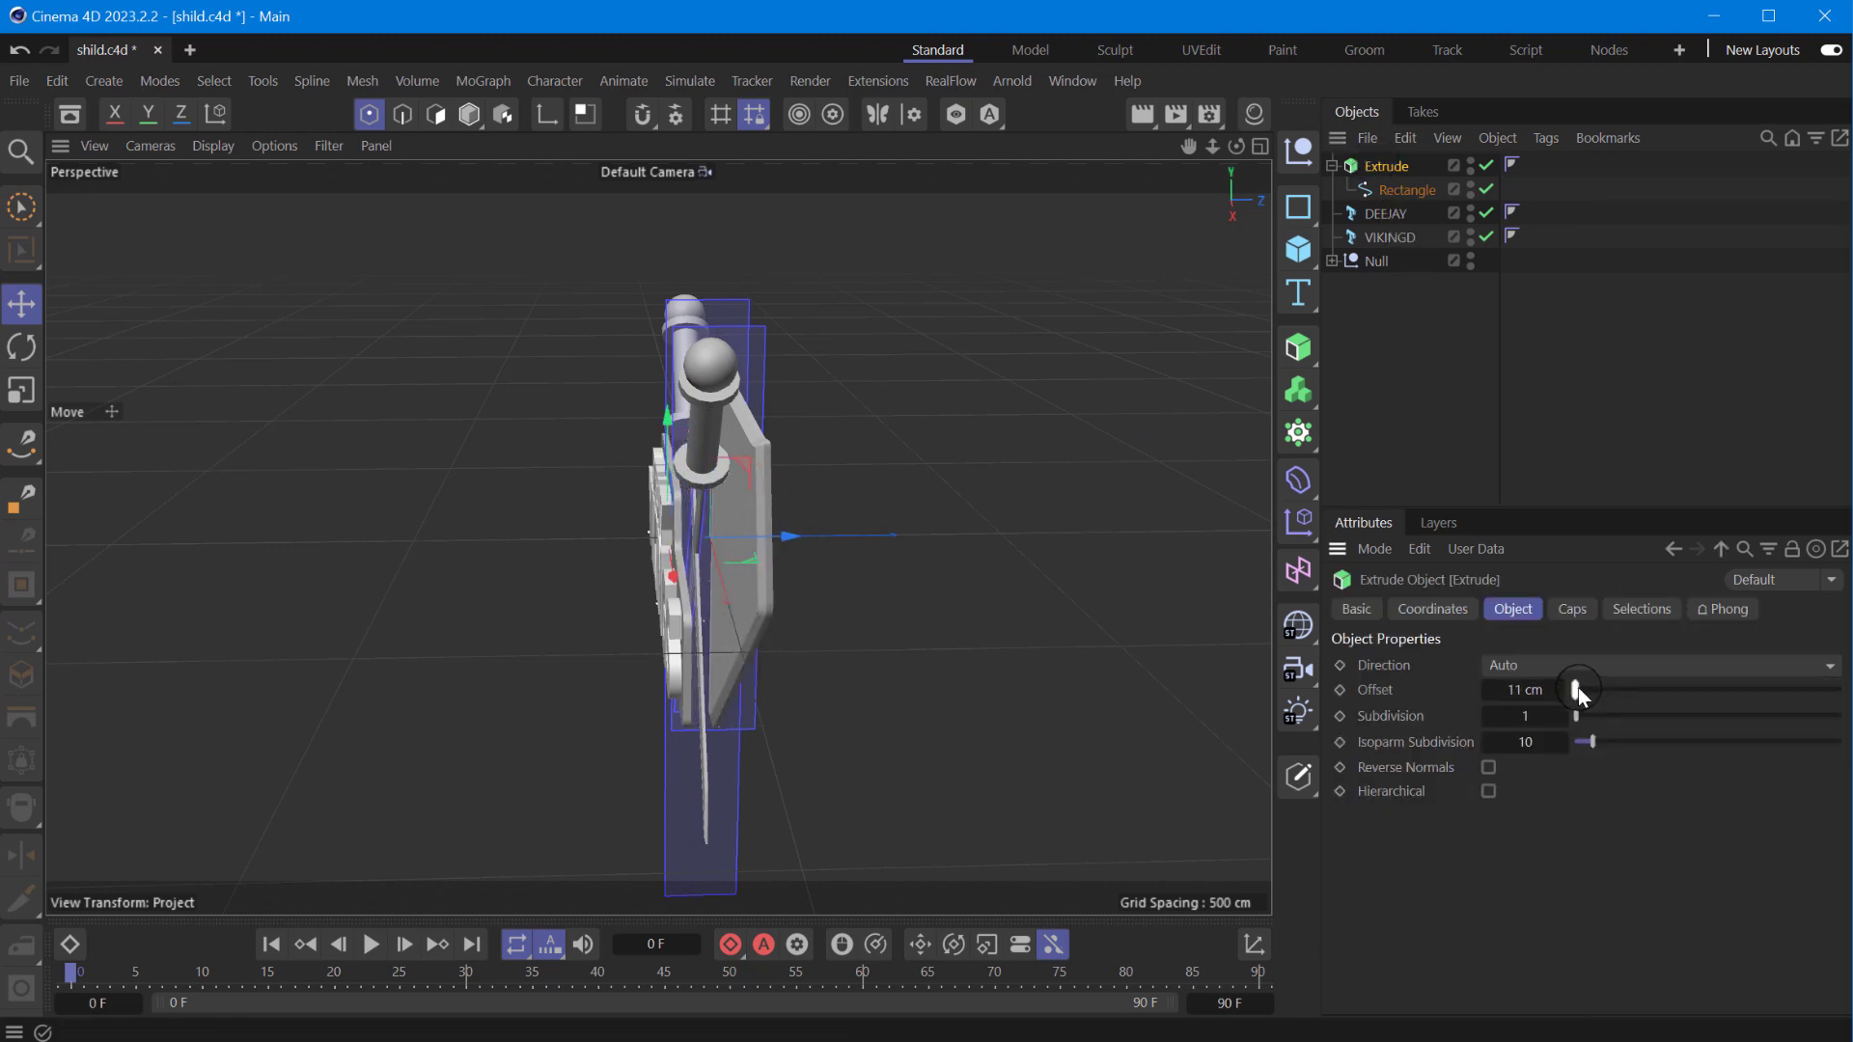
pyautogui.moveTo(1237, 145); pyautogui.dragTo(1389, 791)
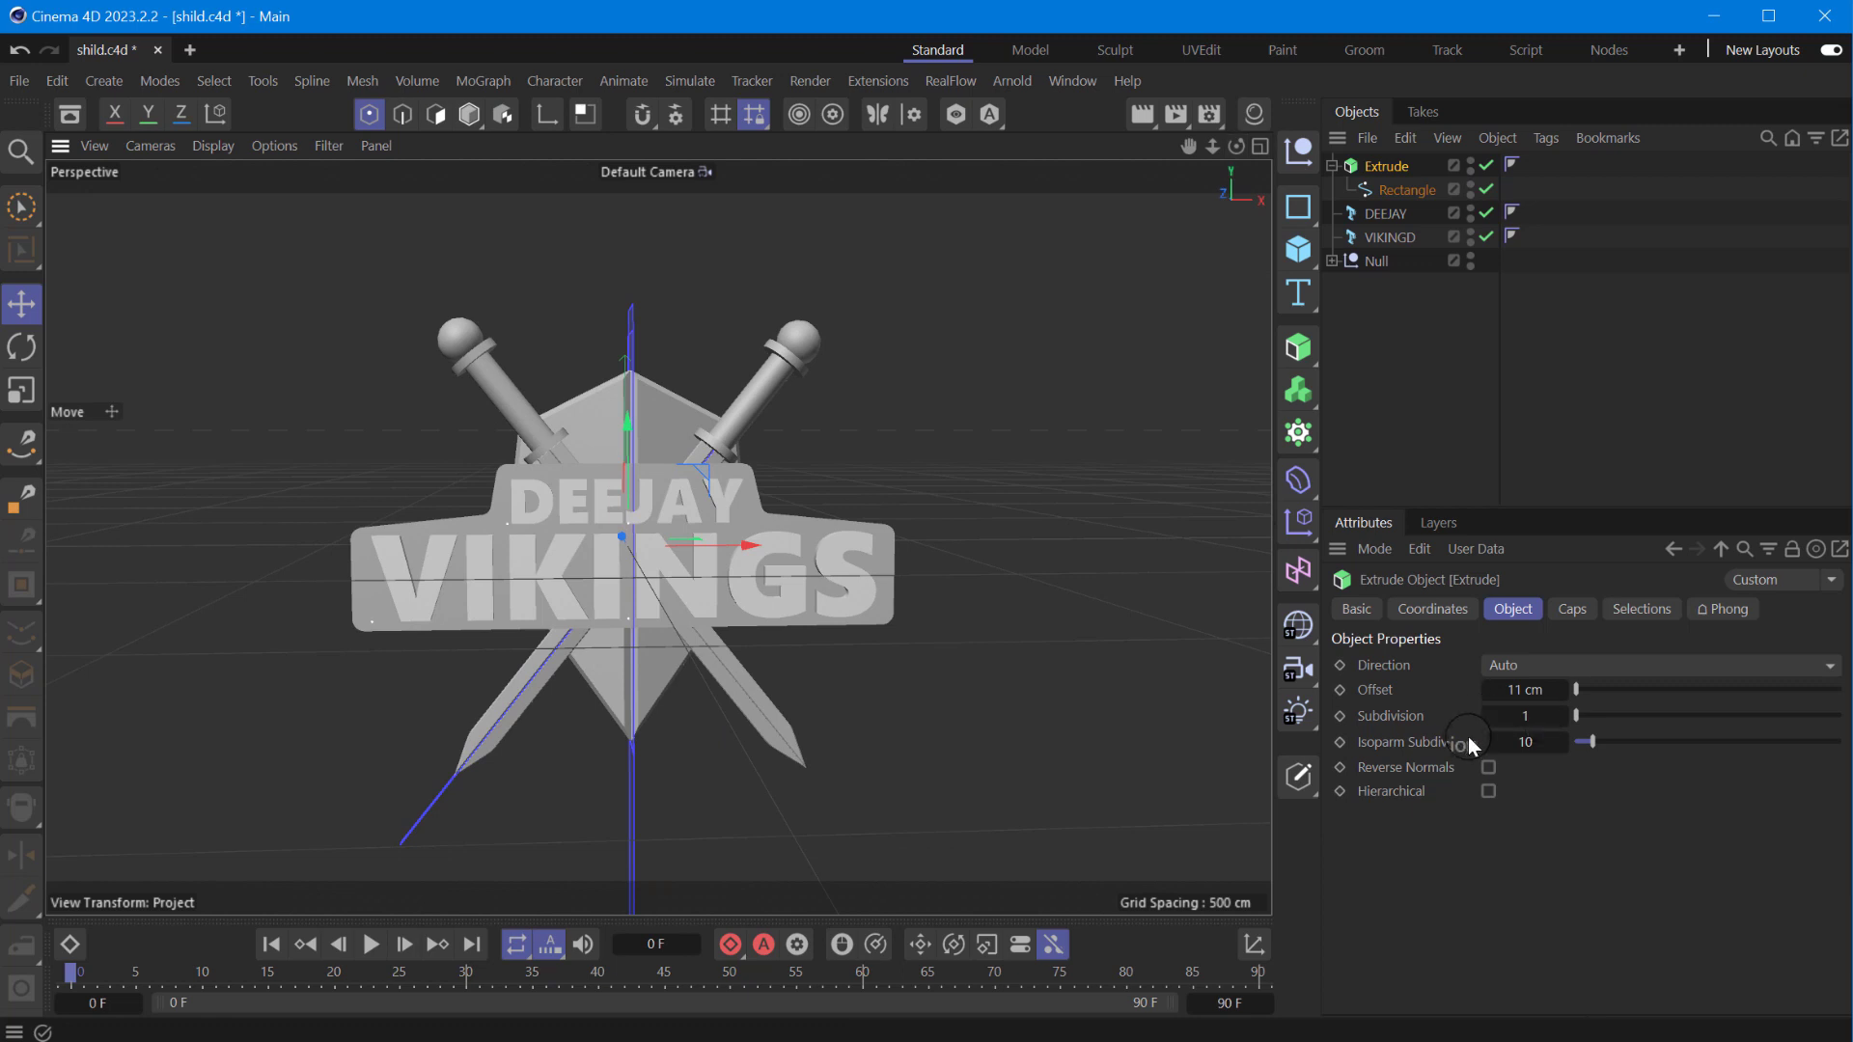
# - Test Caps bevels: Solid shape, about 30 cm size, bevel extrusion, subdivision 2
pyautogui.click(1570, 610)
pyautogui.click(1577, 843)
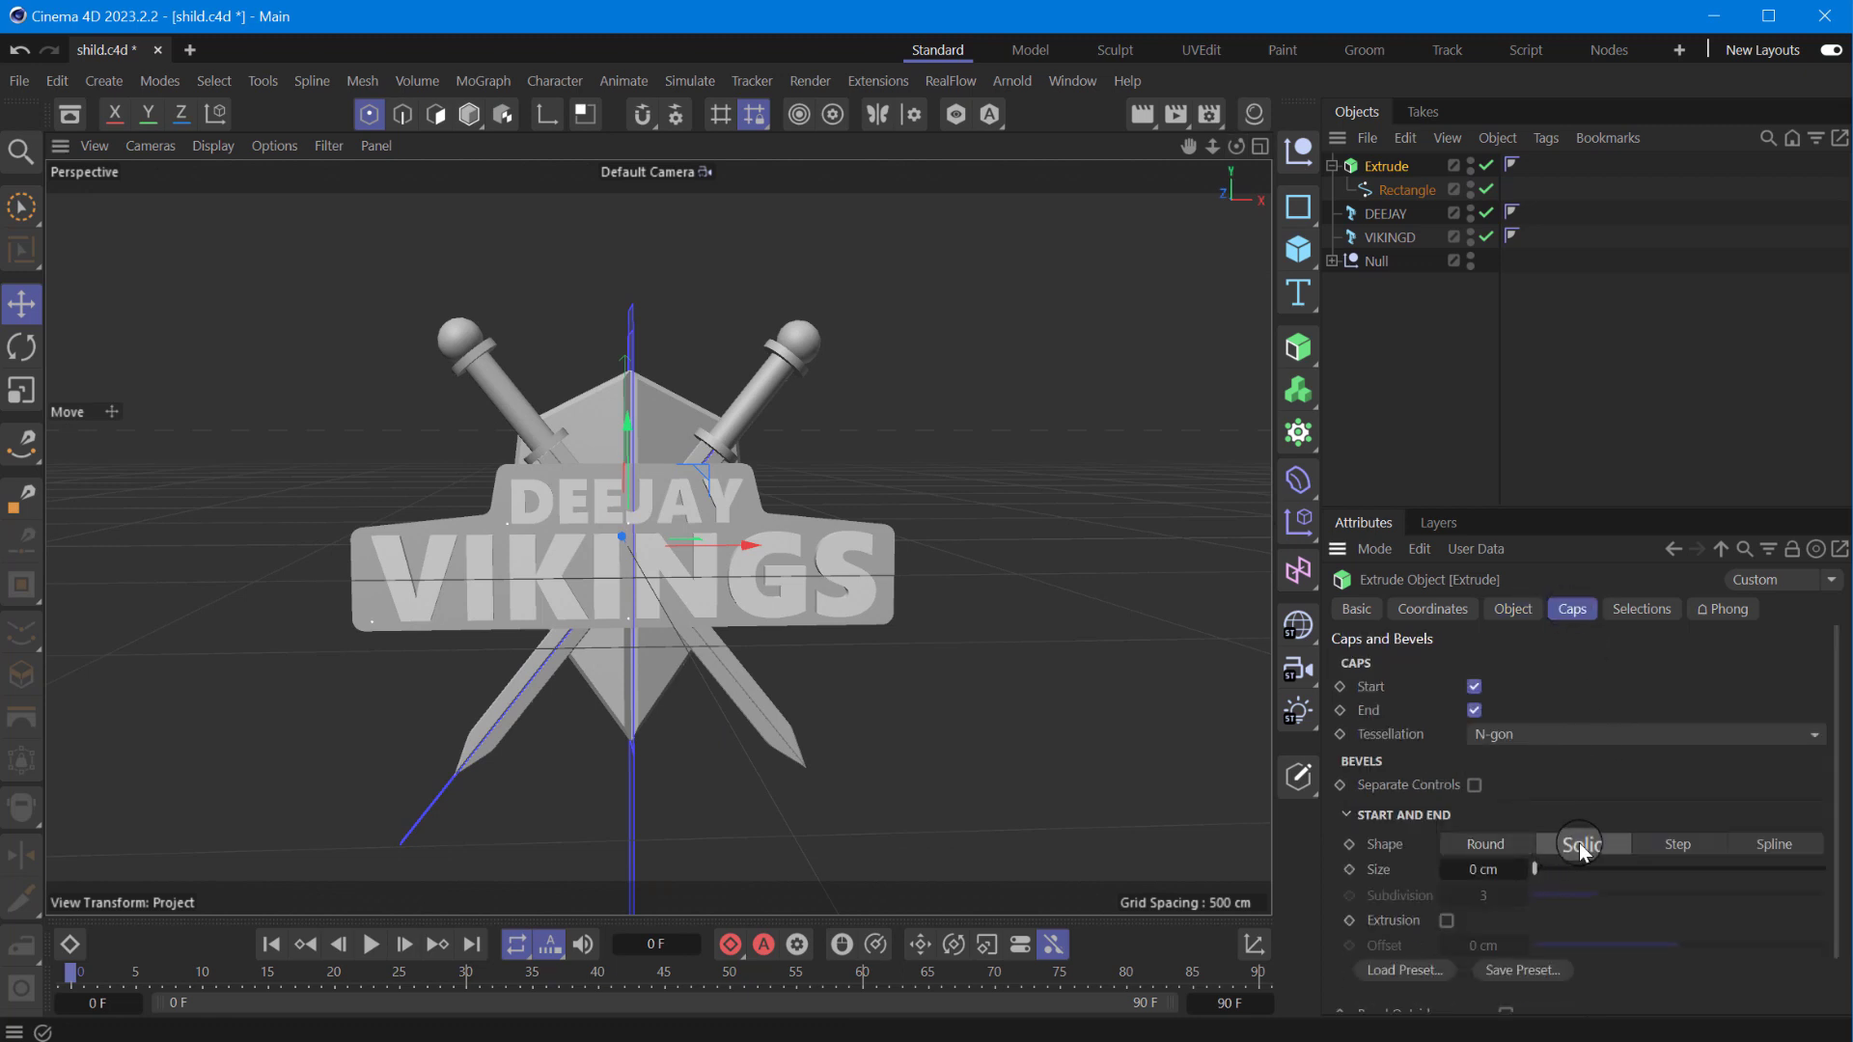
pyautogui.moveTo(1544, 869); pyautogui.dragTo(1621, 870)
pyautogui.moveTo(1236, 145); pyautogui.dragTo(1196, 155)
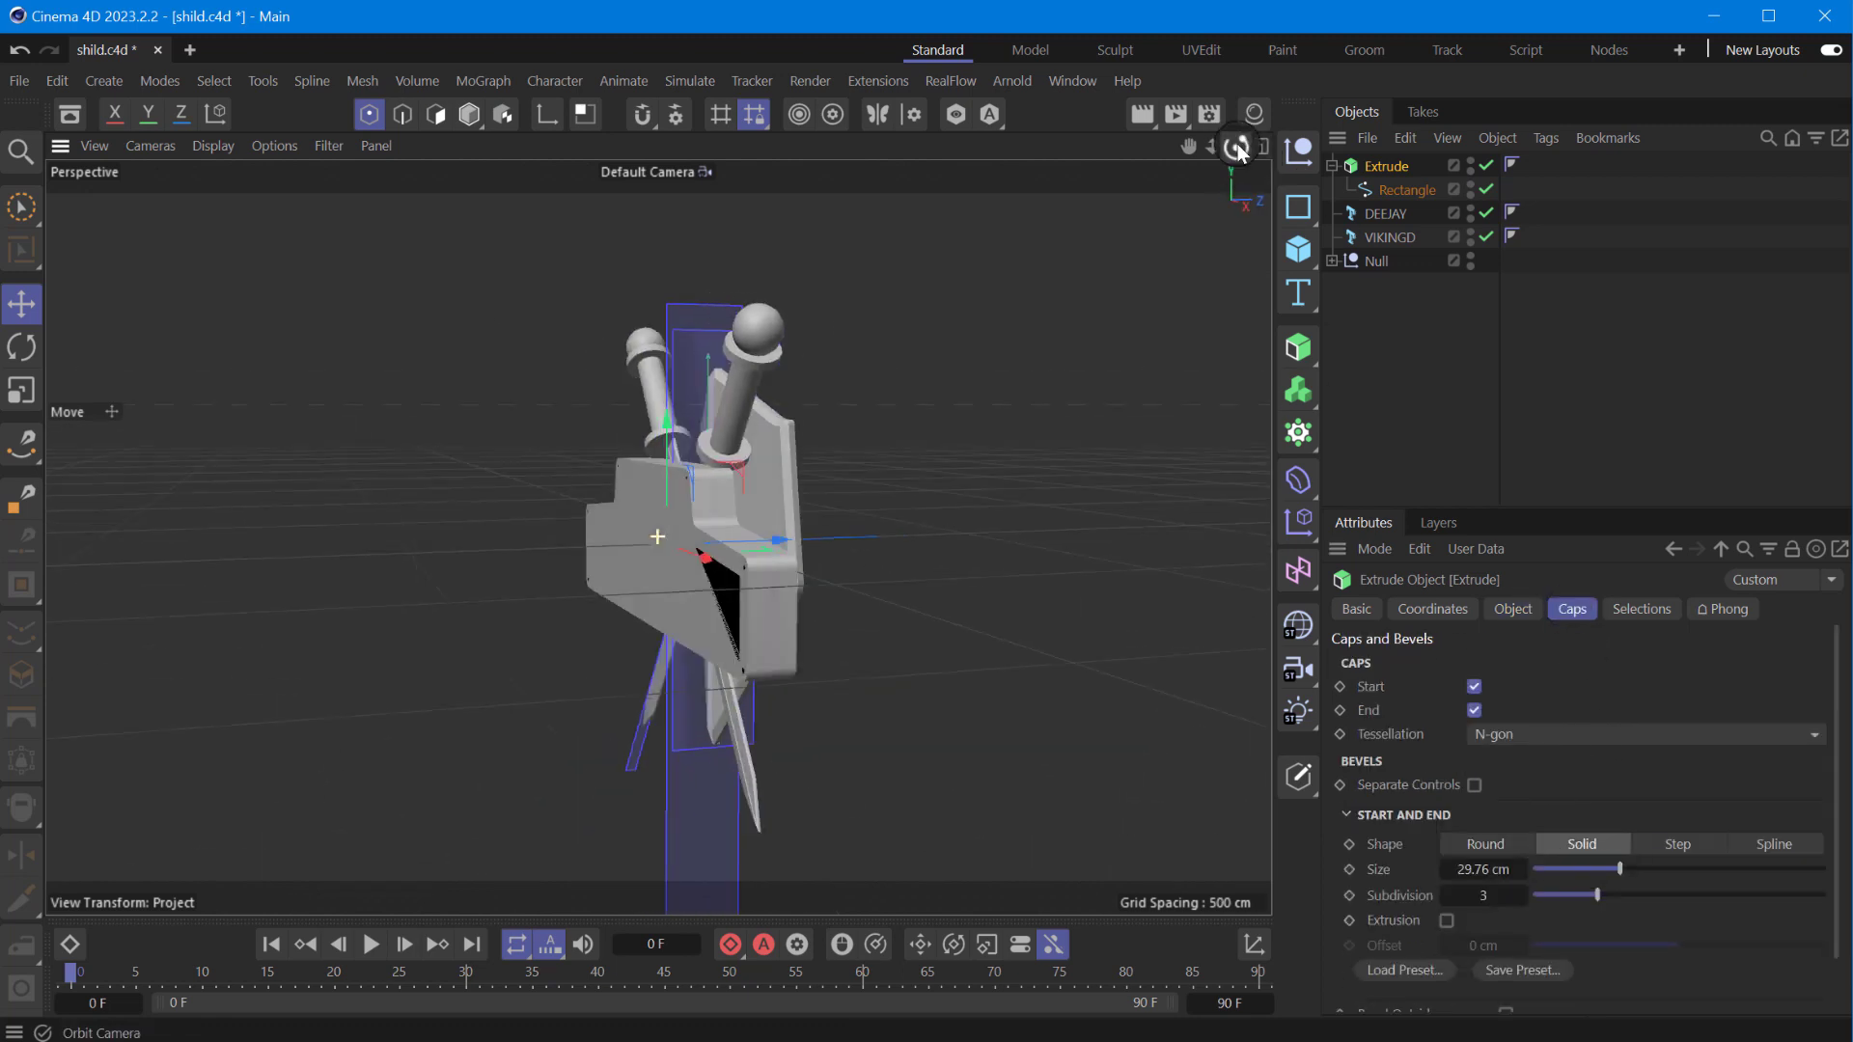
pyautogui.moveTo(1619, 869); pyautogui.dragTo(1533, 865)
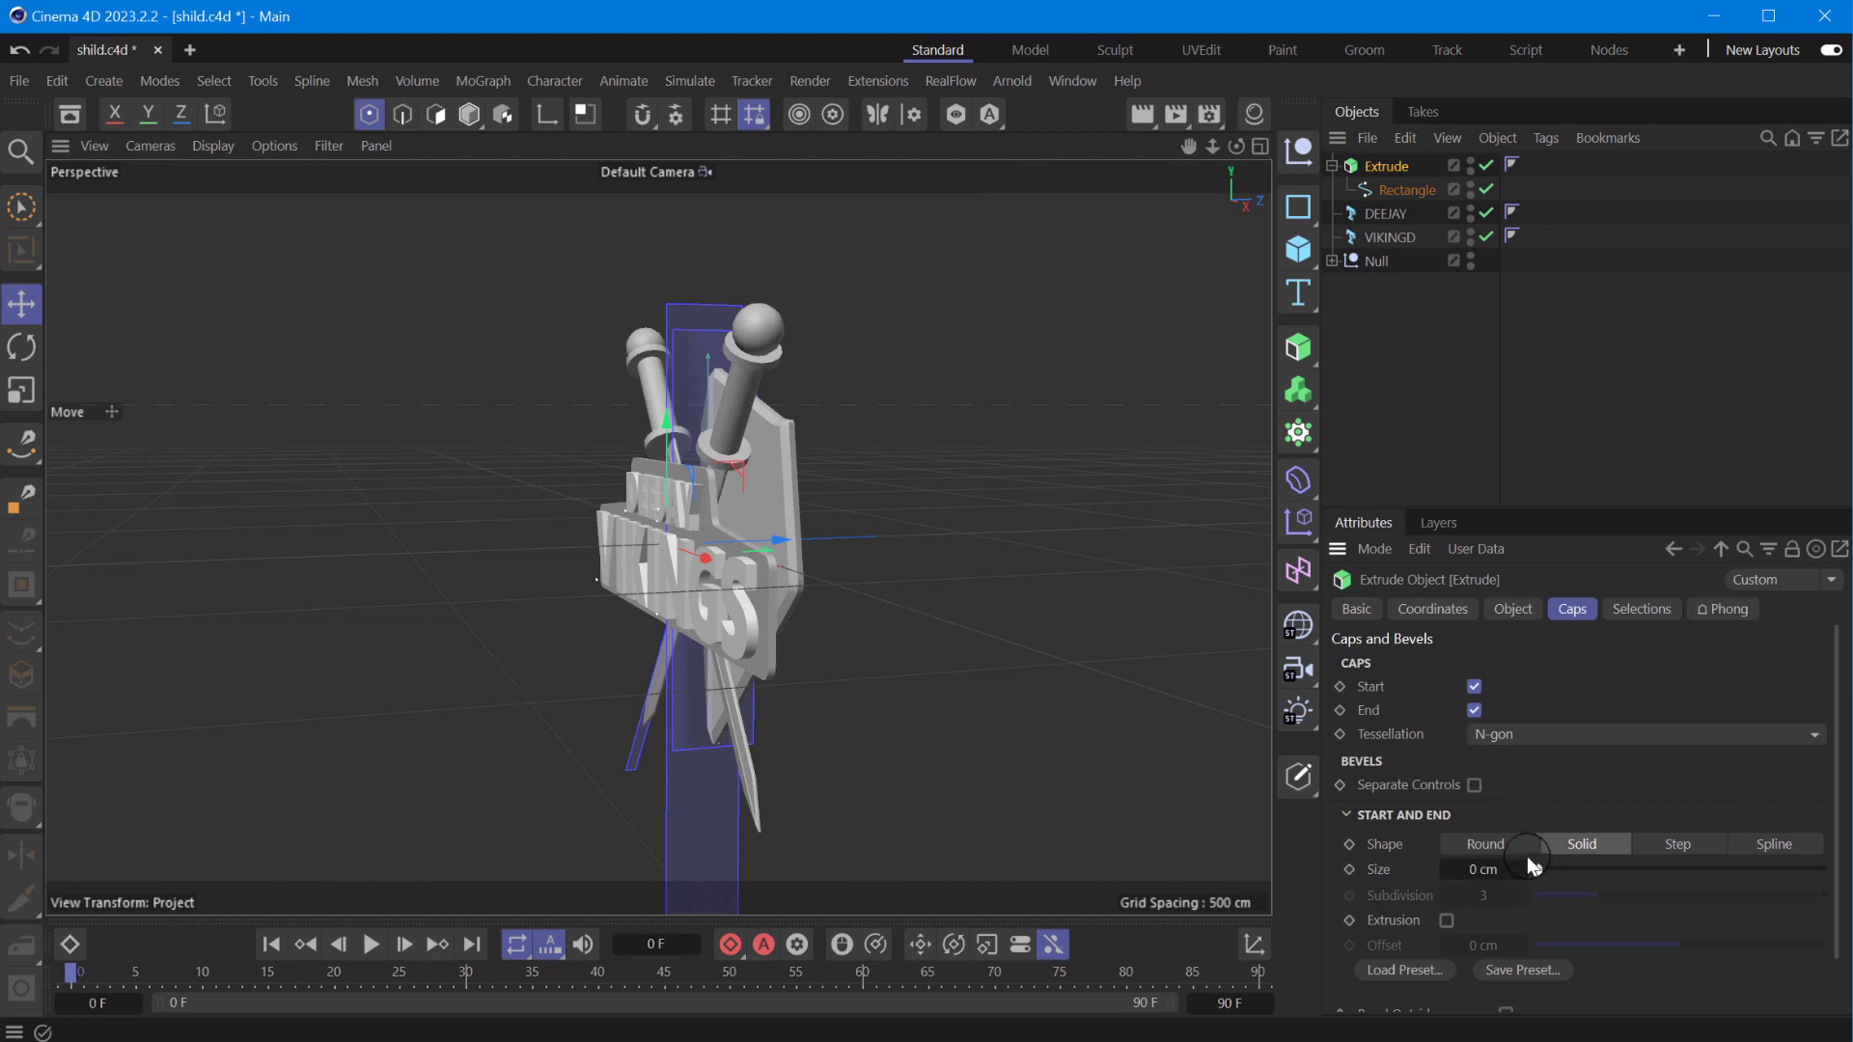
pyautogui.click(1448, 922)
pyautogui.moveTo(1666, 946)
pyautogui.mouseDown()
pyautogui.moveTo(1799, 907)
pyautogui.moveTo(1640, 889)
pyautogui.moveTo(1536, 905)
pyautogui.mouseUp()
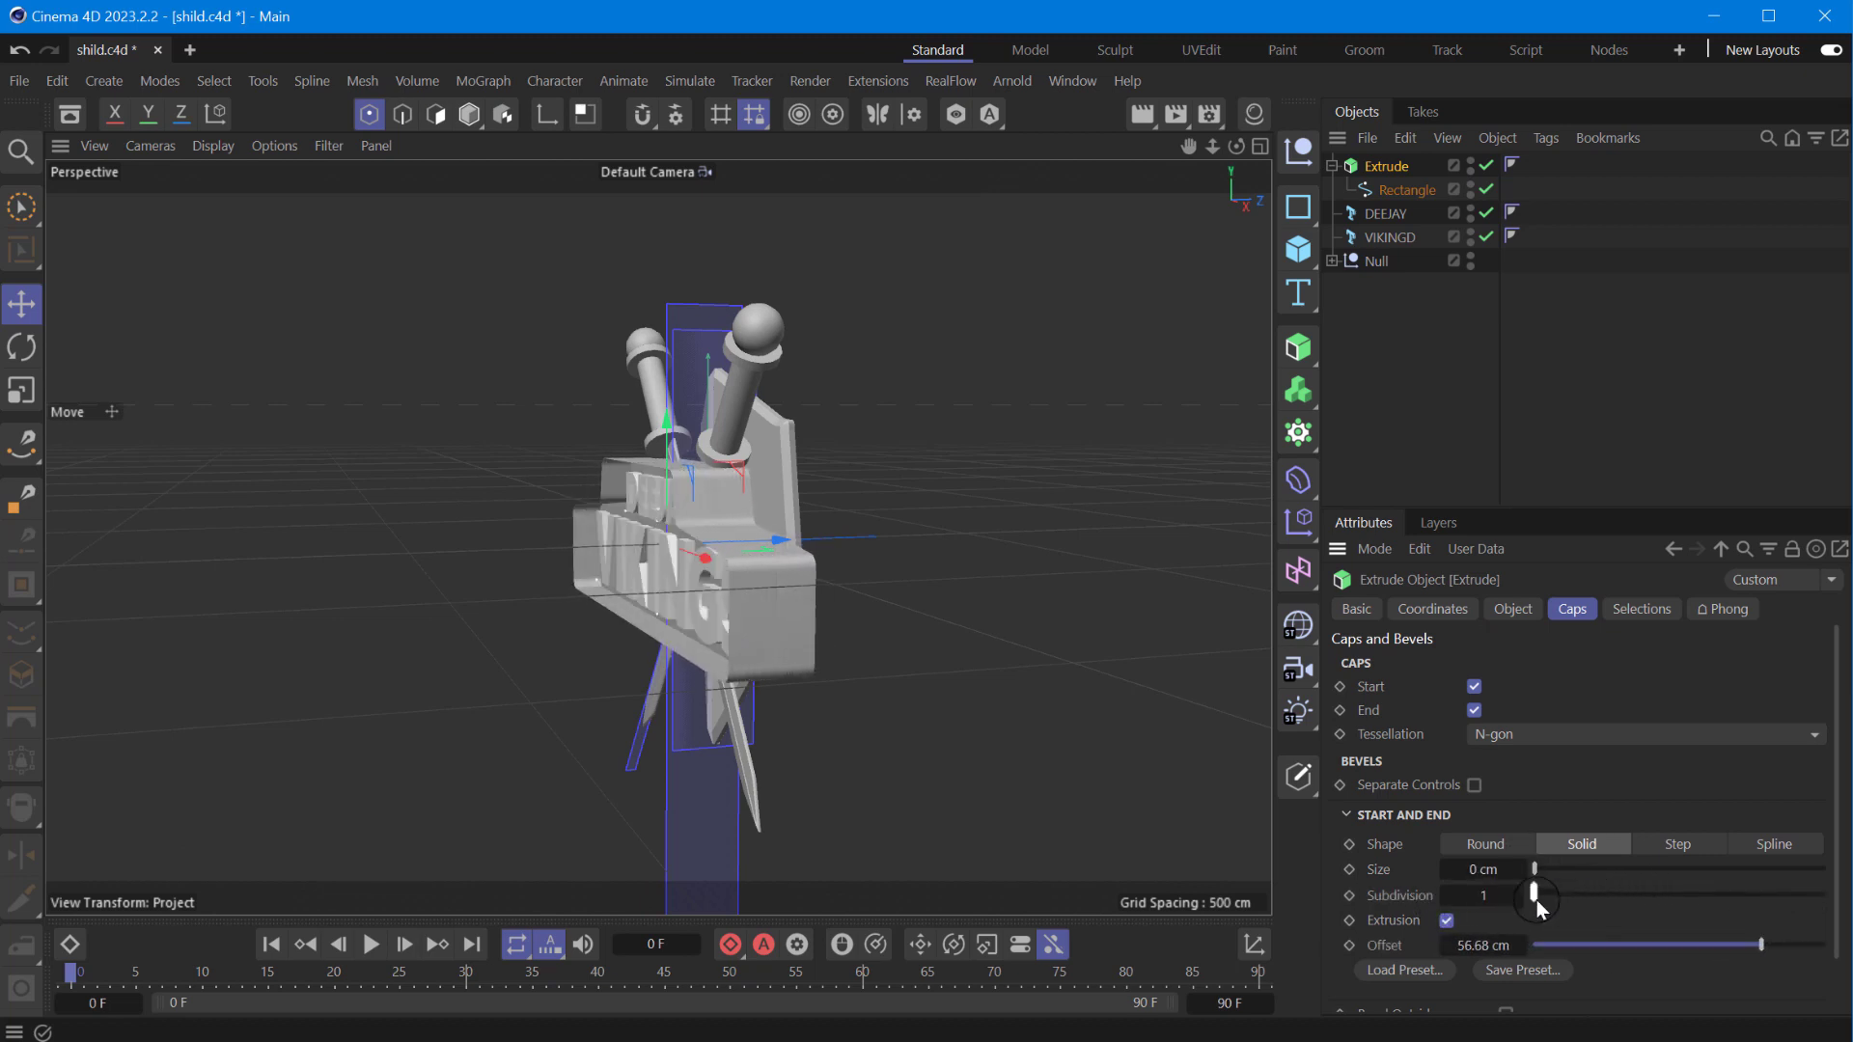
pyautogui.moveTo(1236, 146); pyautogui.dragTo(1216, 155)
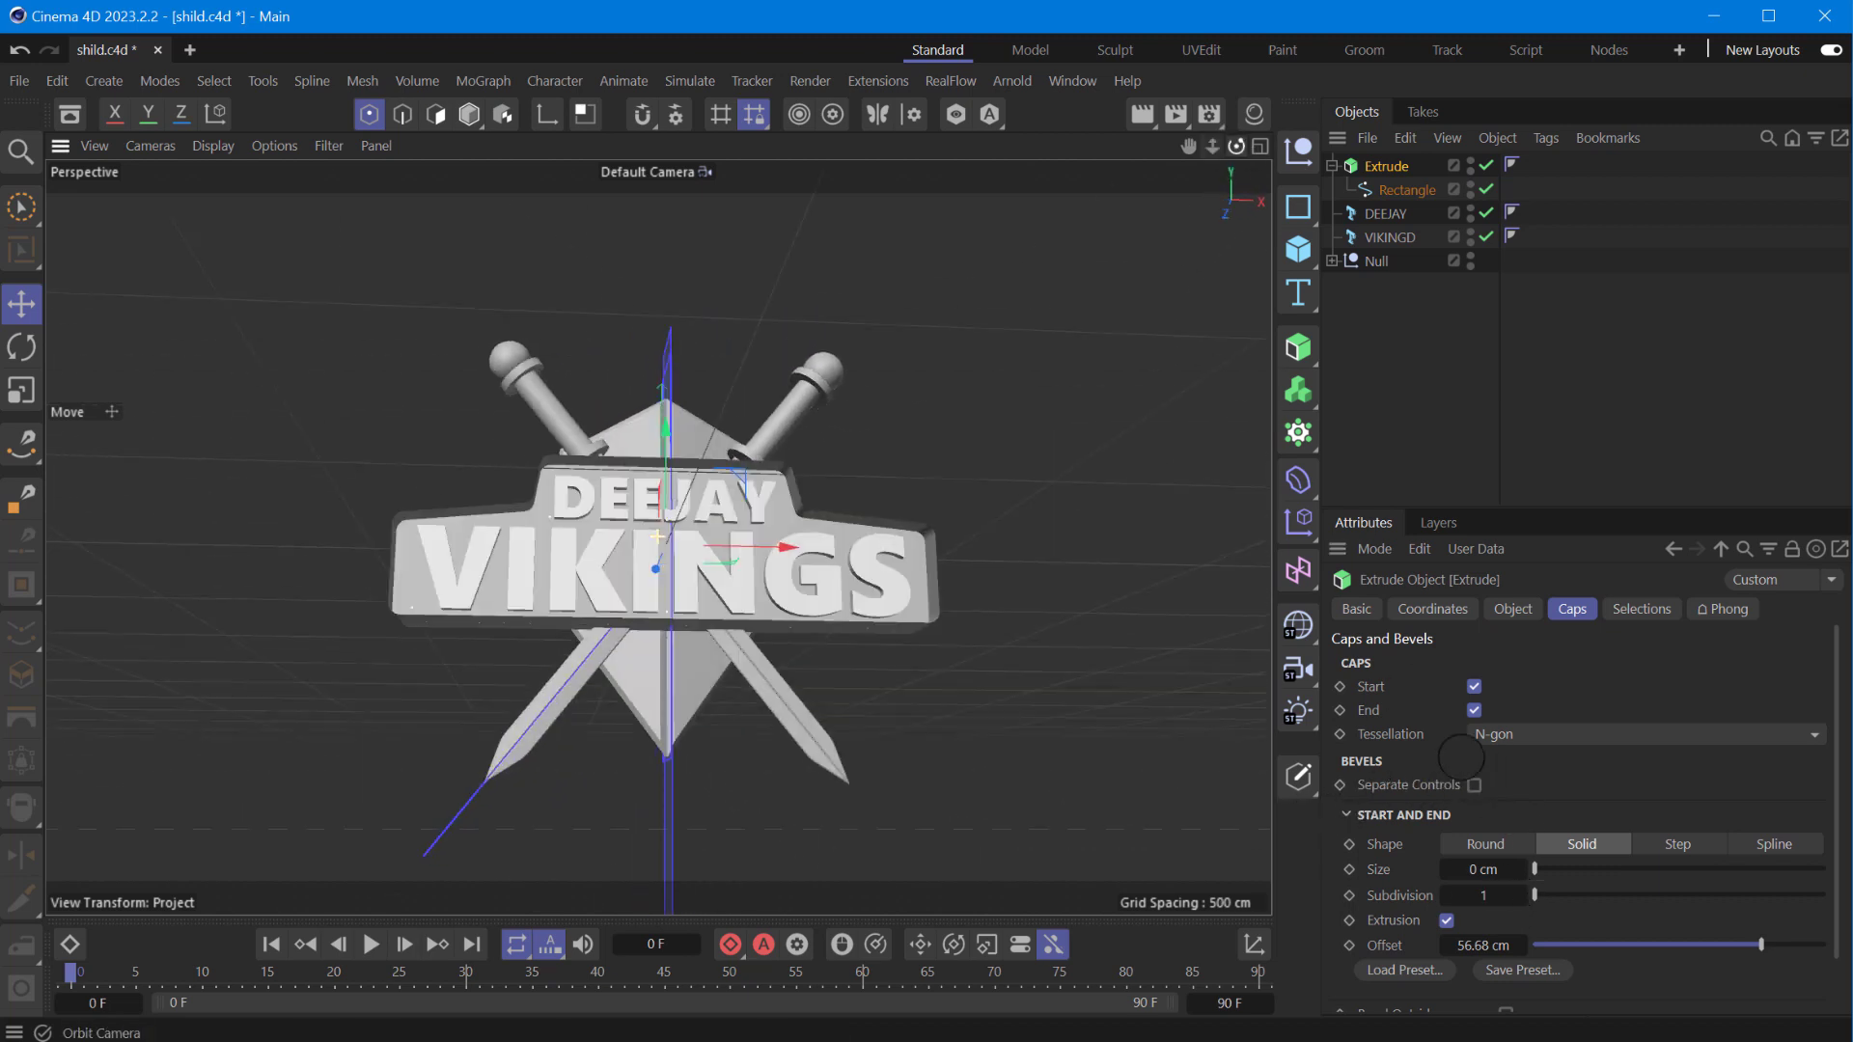
pyautogui.click(1520, 897)
pyautogui.click(1447, 921)
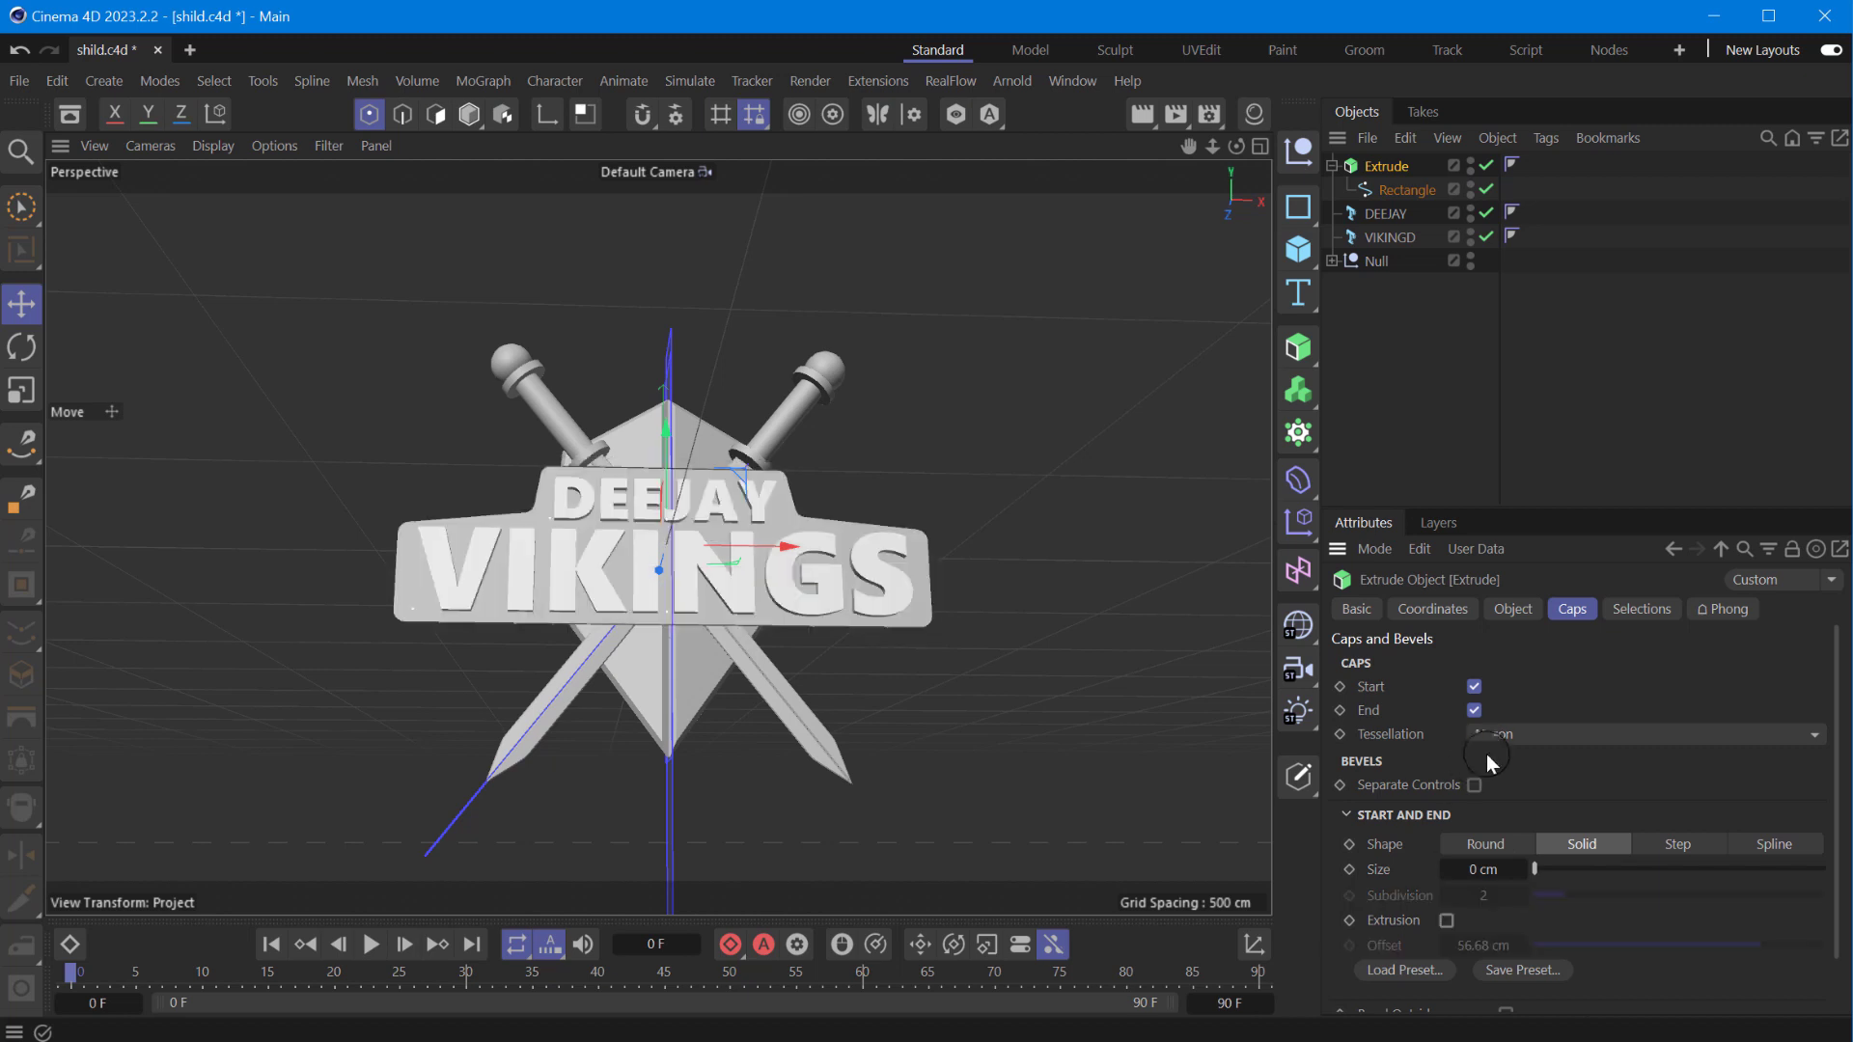
# - Reset the bevel size to 0 and give the end cap a -100 cm extrusion offset
pyautogui.click(1551, 735)
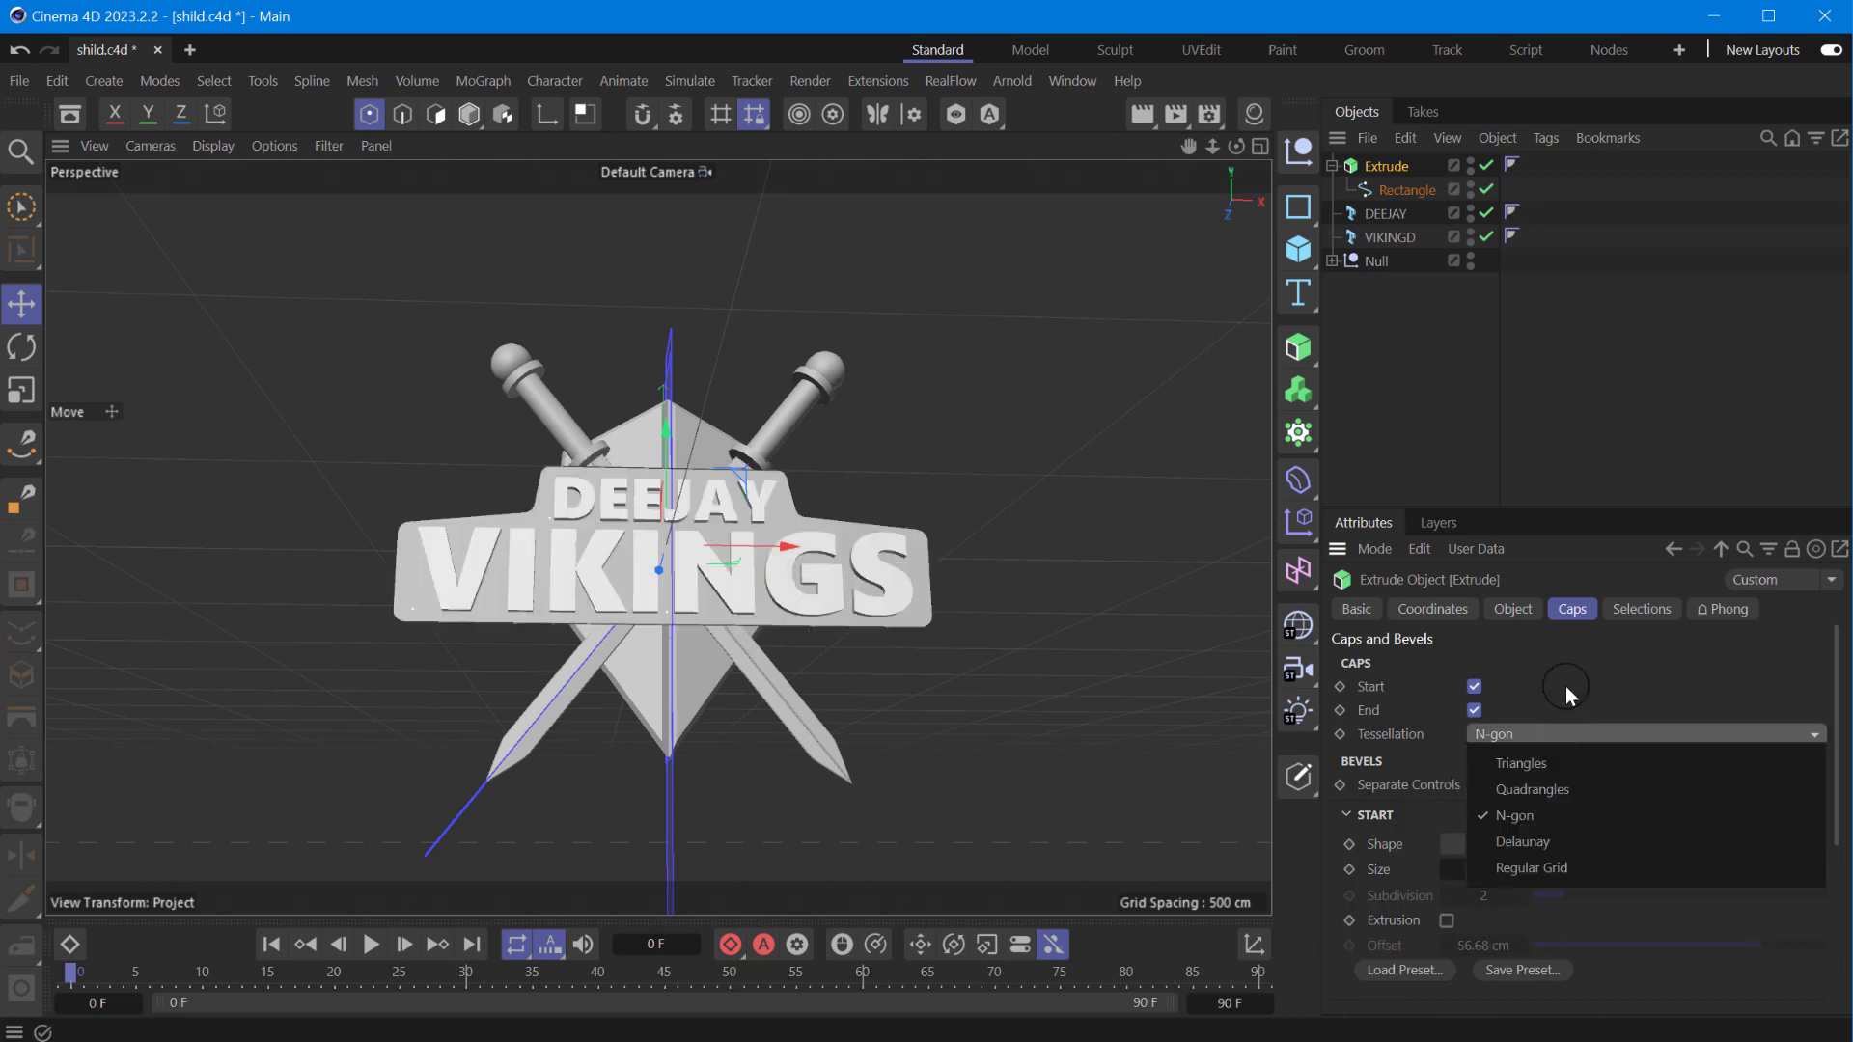
pyautogui.click(1606, 776)
pyautogui.scroll(-2, 1399, 855)
pyautogui.scroll(-2, 1412, 904)
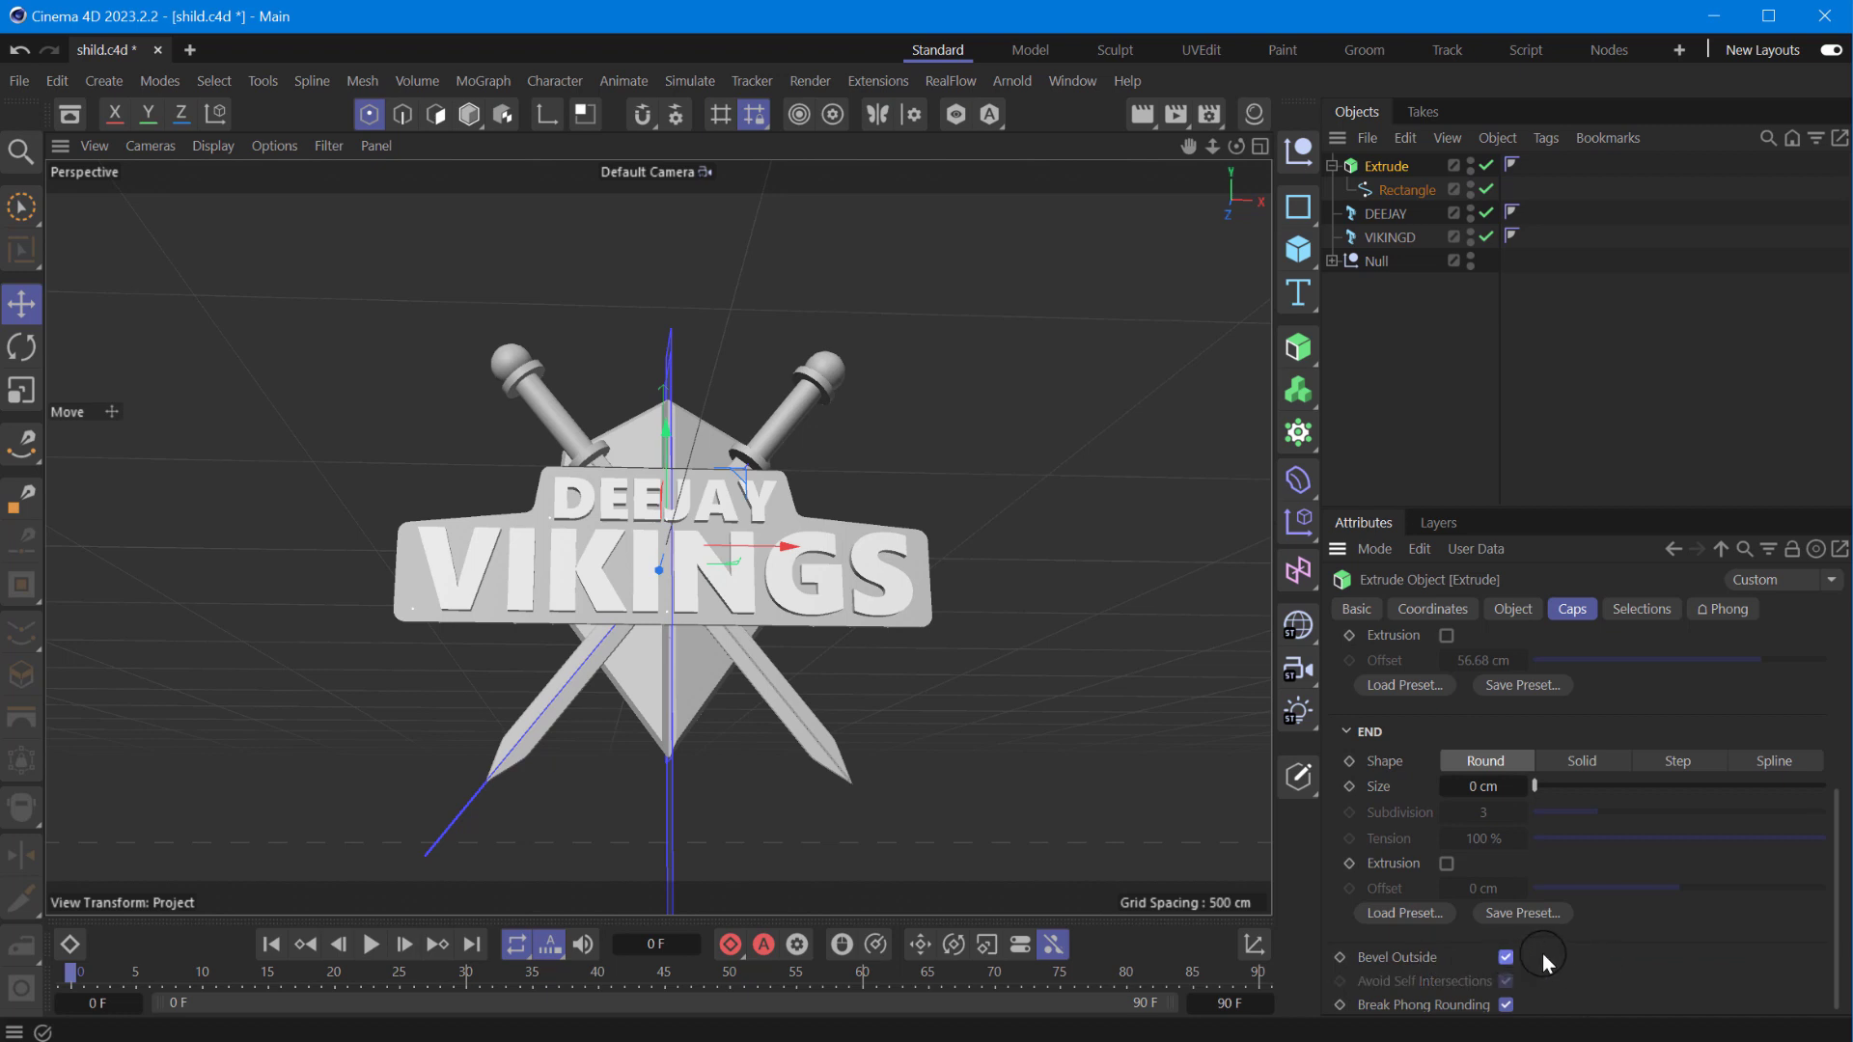
pyautogui.scroll(-1, 1539, 897)
pyautogui.moveTo(1535, 787)
pyautogui.mouseDown()
pyautogui.moveTo(1693, 785)
pyautogui.moveTo(1427, 770)
pyautogui.mouseUp()
pyautogui.click(1448, 859)
pyautogui.moveTo(1534, 884)
pyautogui.mouseDown()
pyautogui.moveTo(1712, 877)
pyautogui.moveTo(1447, 864)
pyautogui.mouseUp()
# - Turn off end-cap extrusion, try different Extrude Offset depths, then restore the 16 cm depth
pyautogui.click(1448, 860)
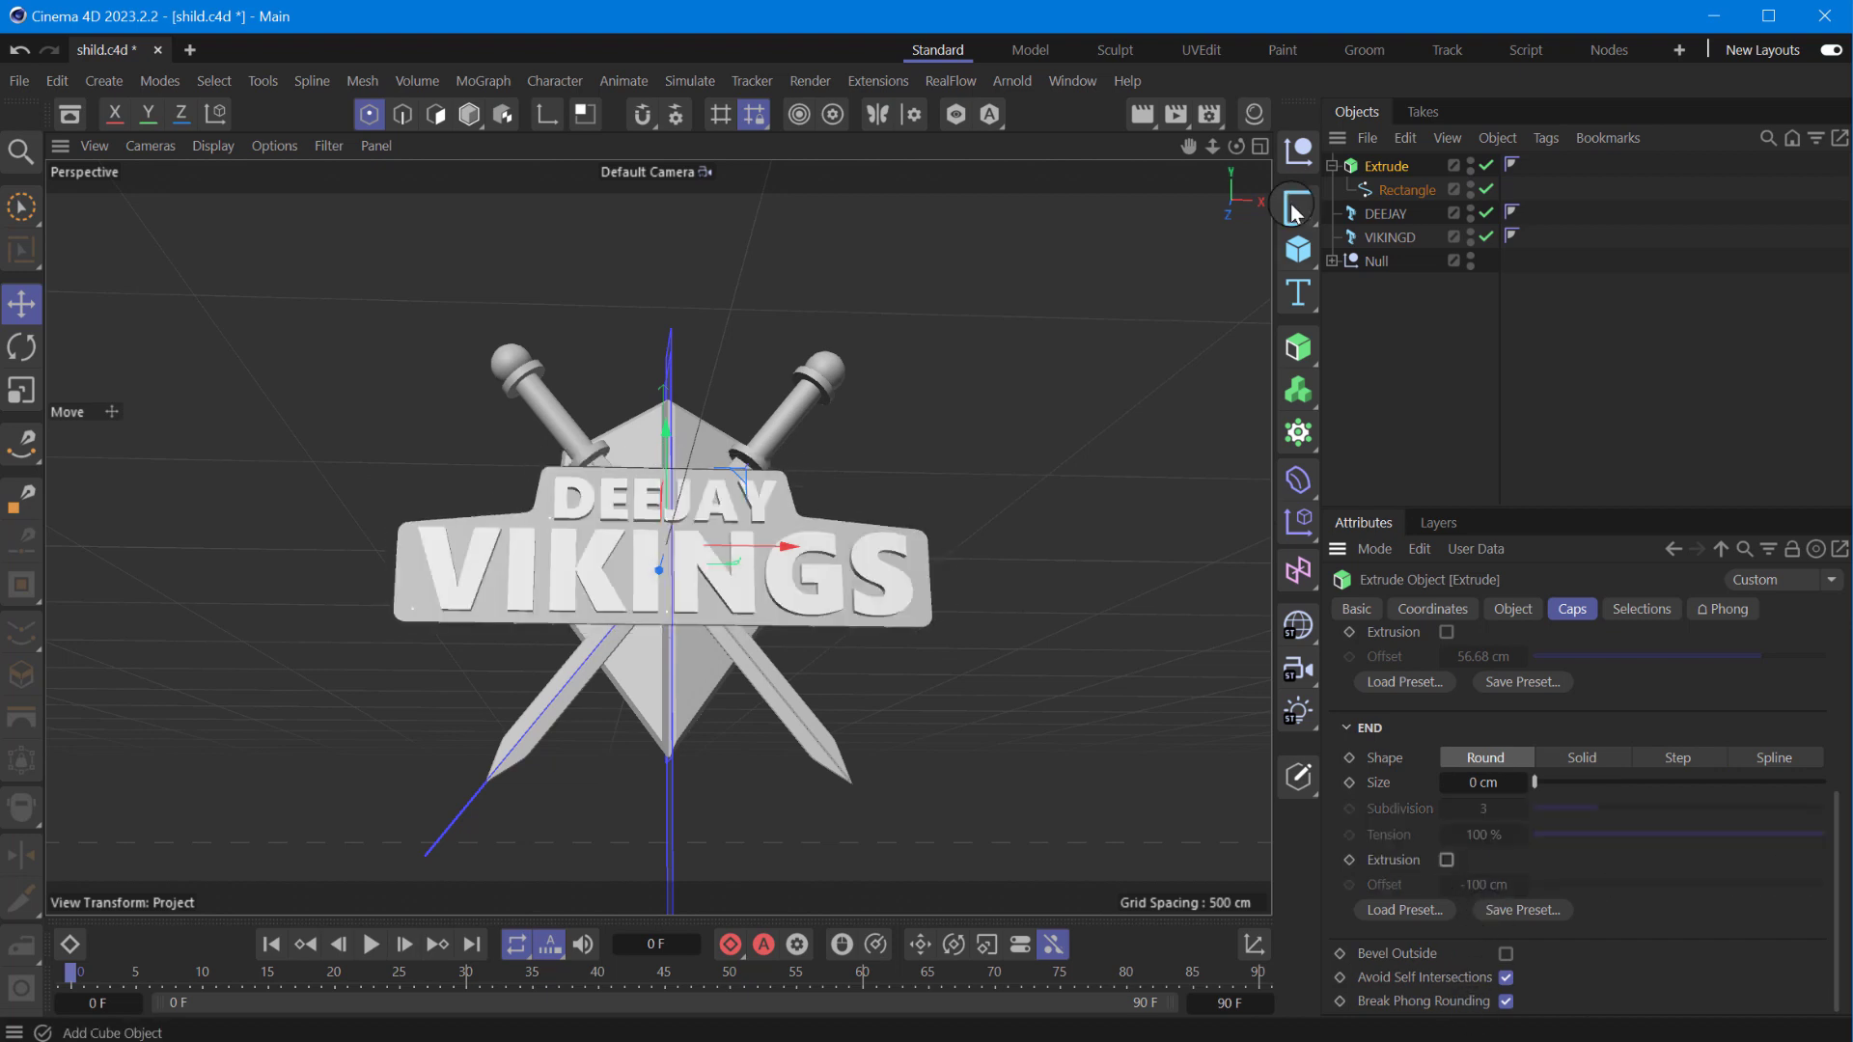
pyautogui.moveTo(1237, 146); pyautogui.dragTo(1196, 164)
pyautogui.moveTo(1535, 781); pyautogui.dragTo(1544, 783)
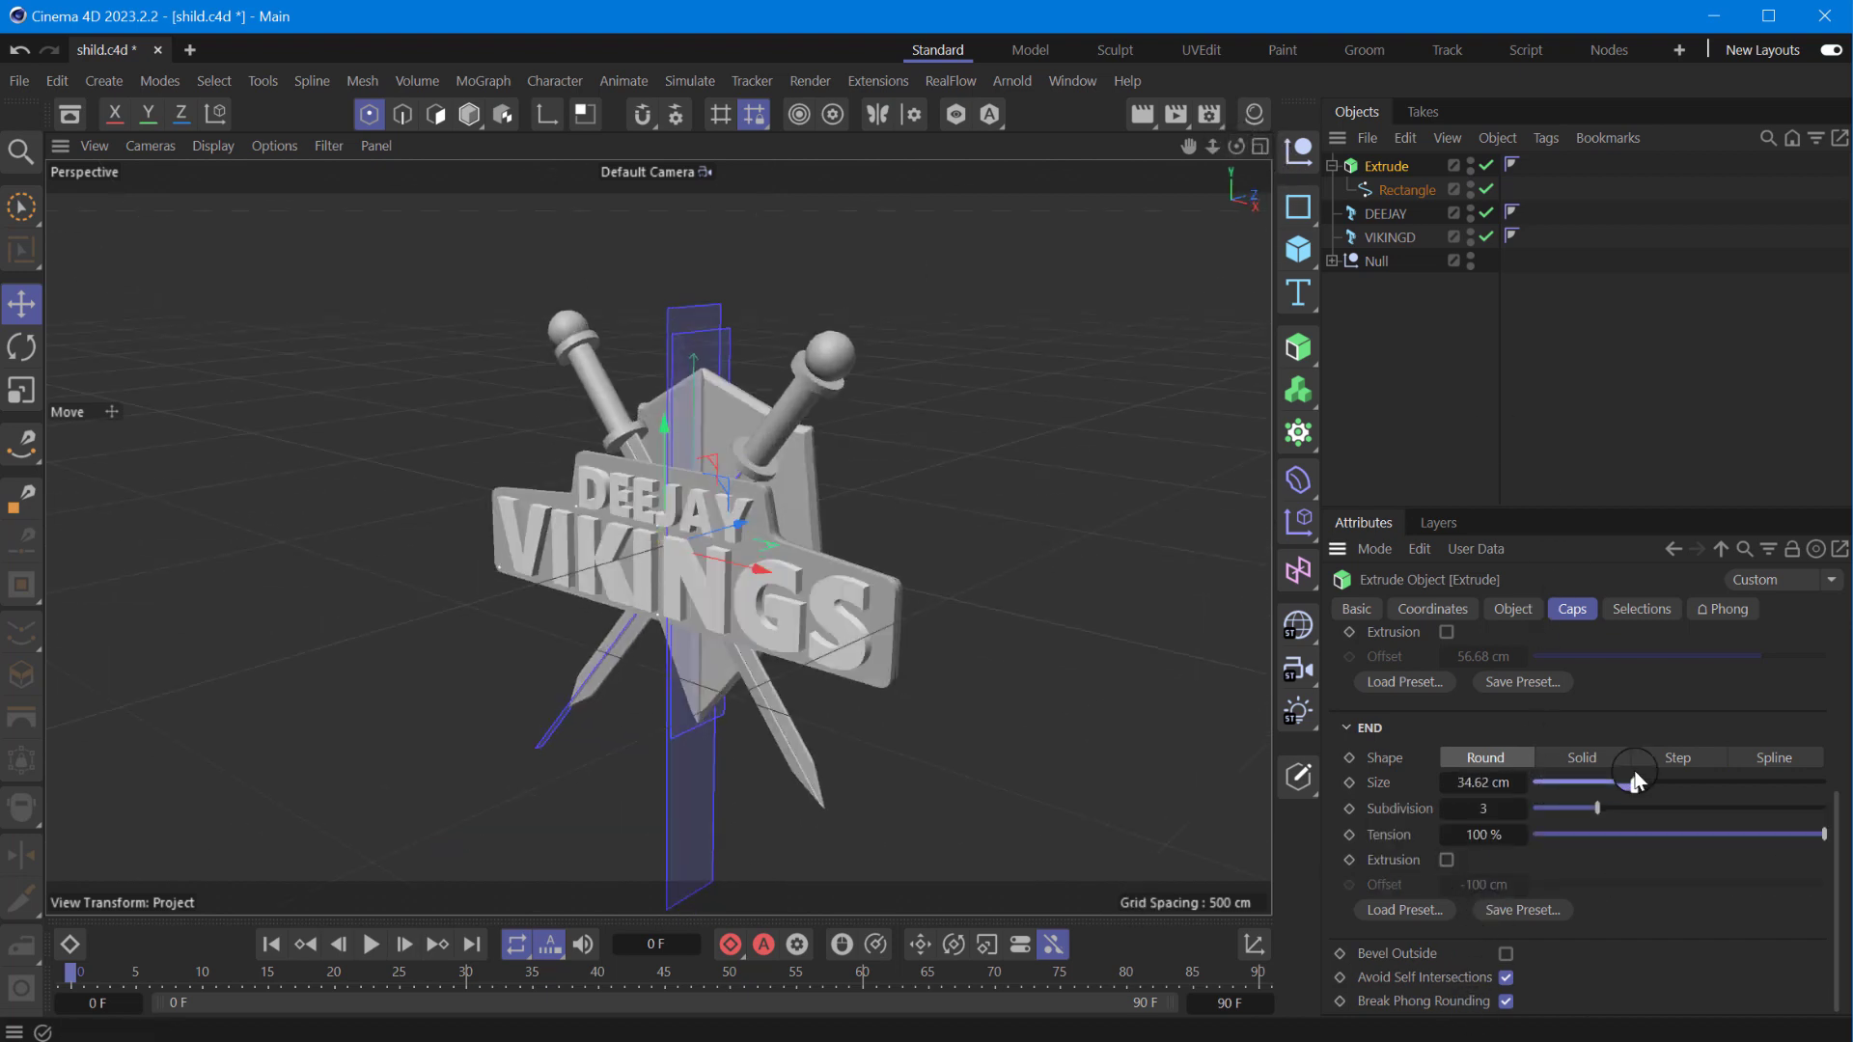
pyautogui.click(1531, 611)
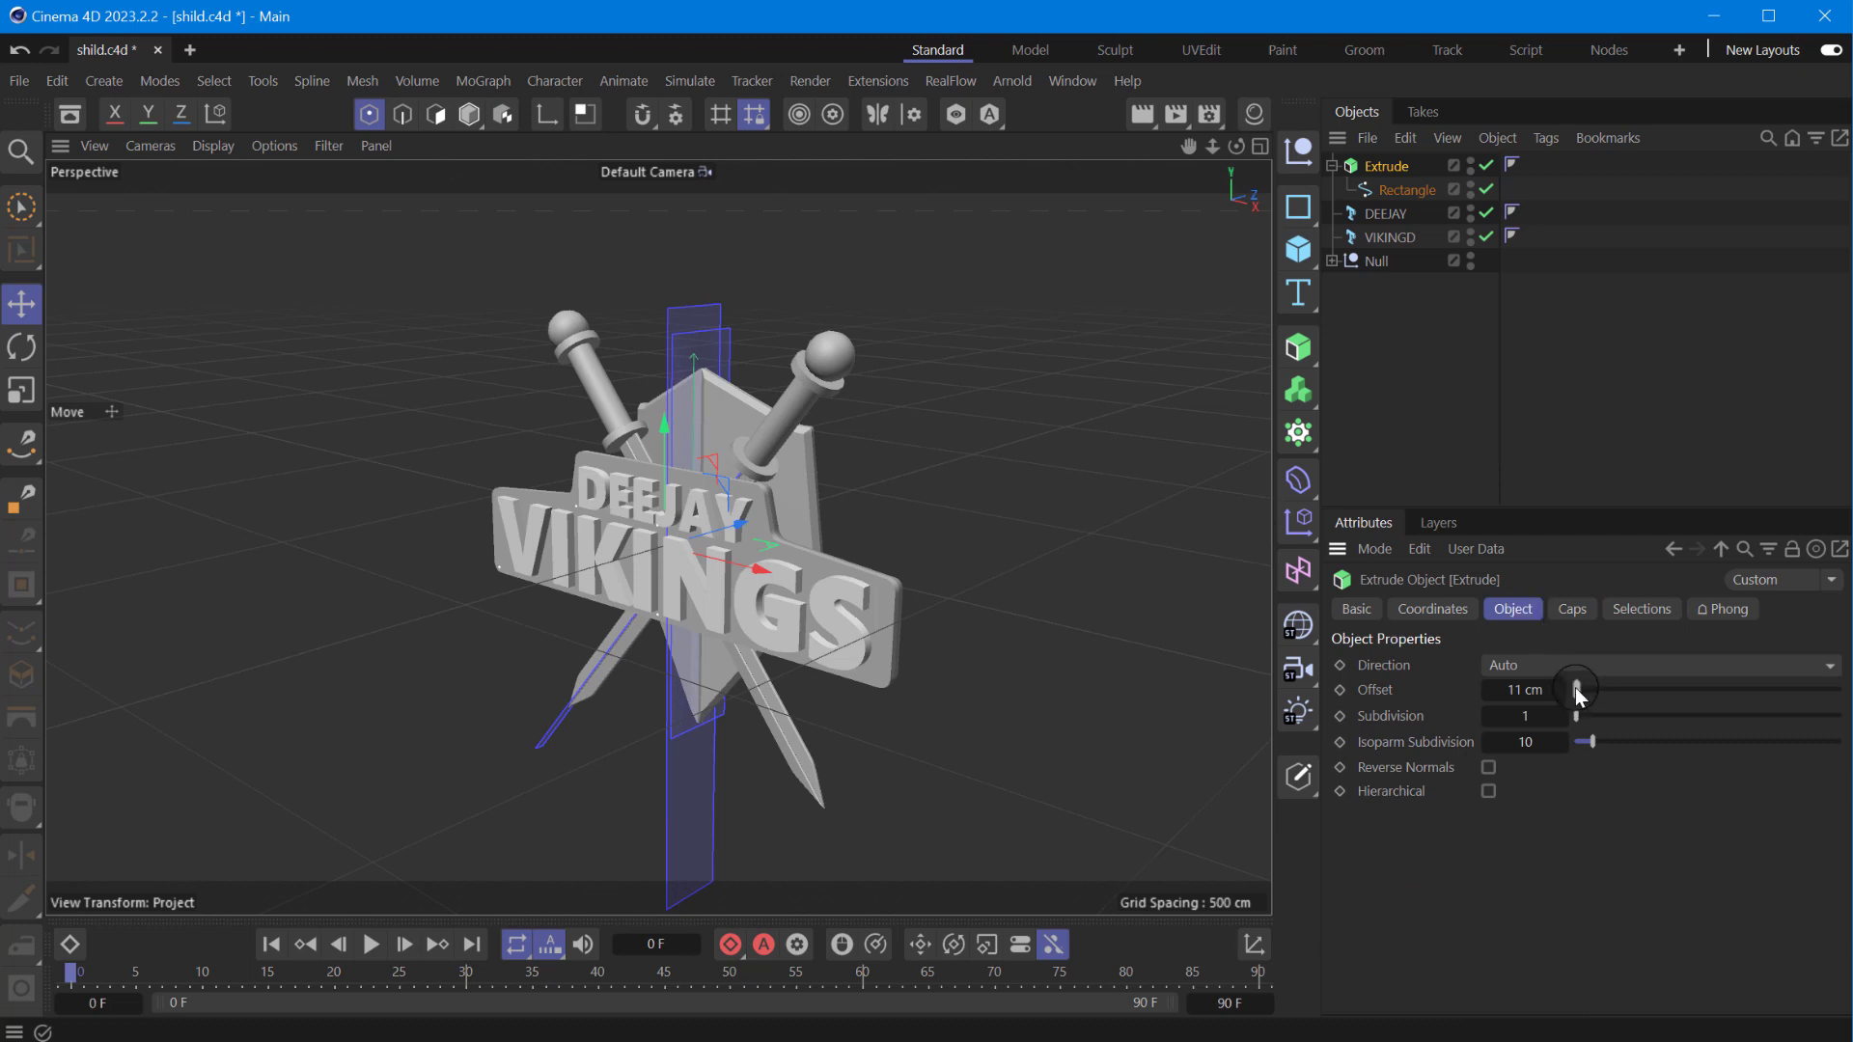
pyautogui.moveTo(1576, 688); pyautogui.dragTo(1590, 699)
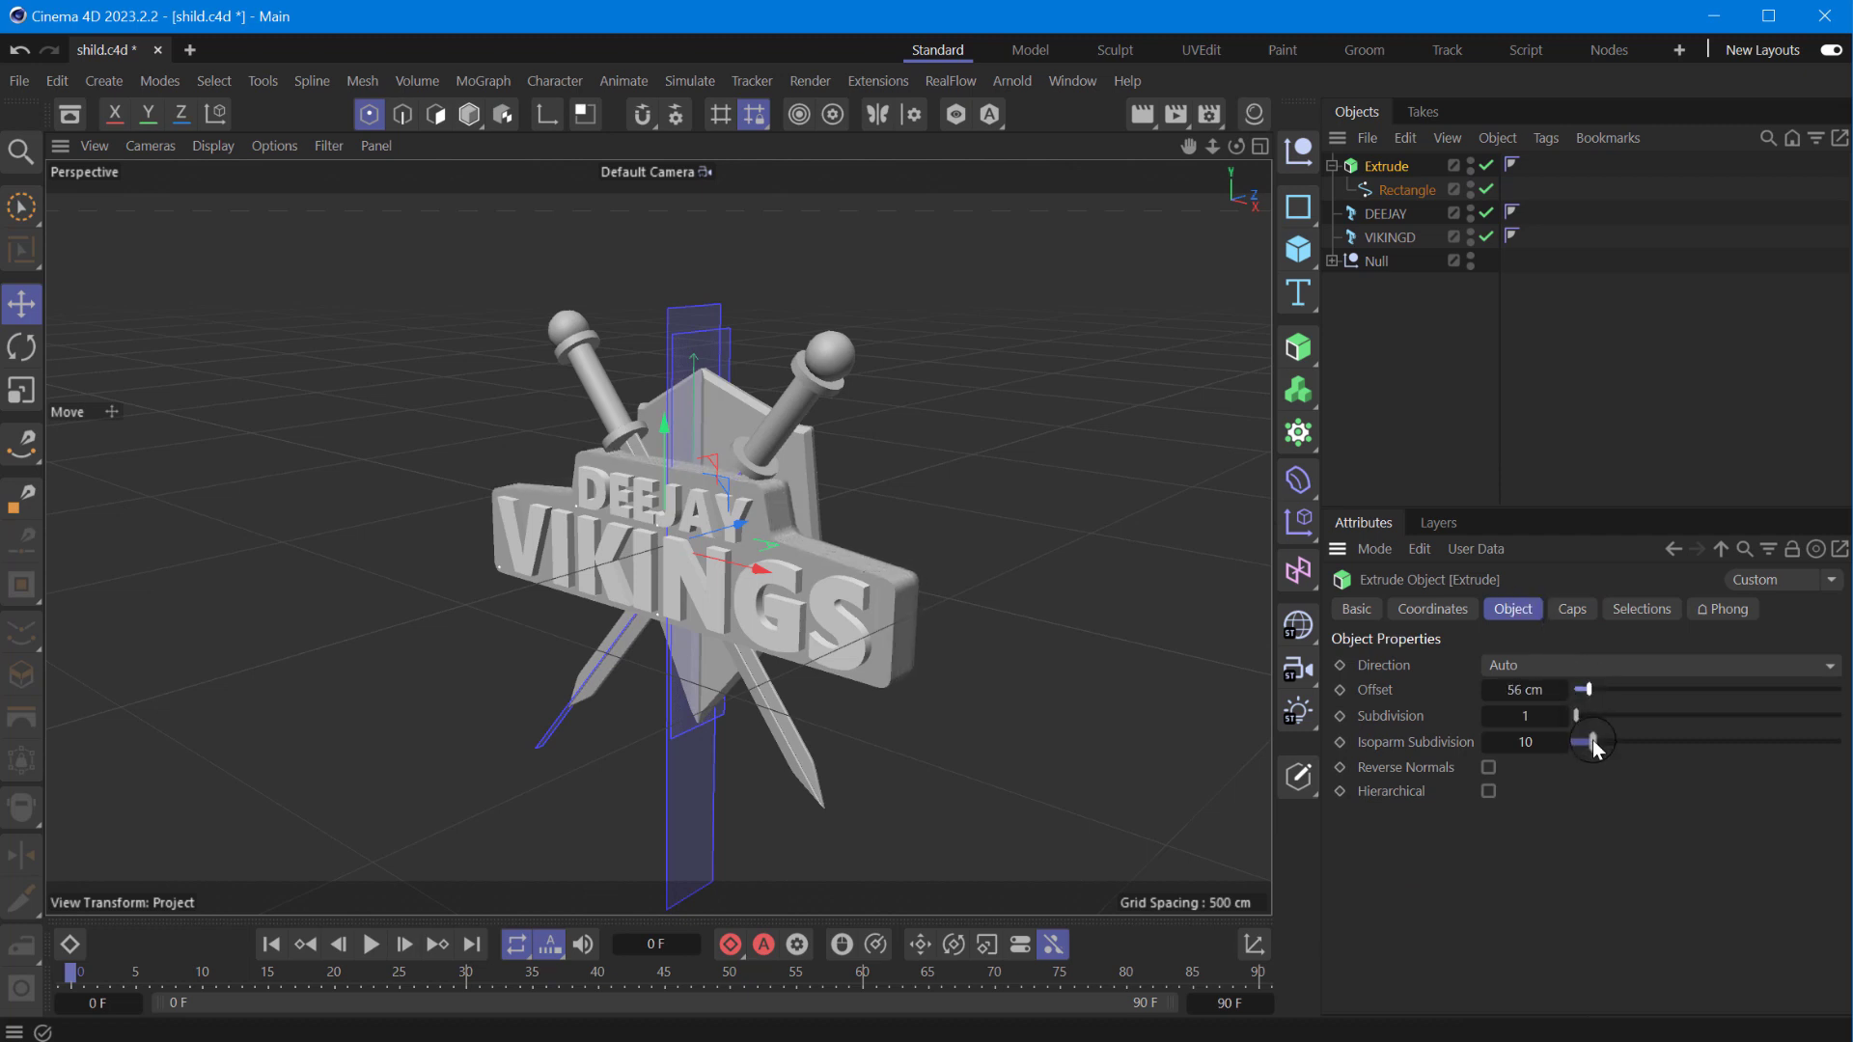
pyautogui.moveTo(1236, 146); pyautogui.dragTo(1315, 213)
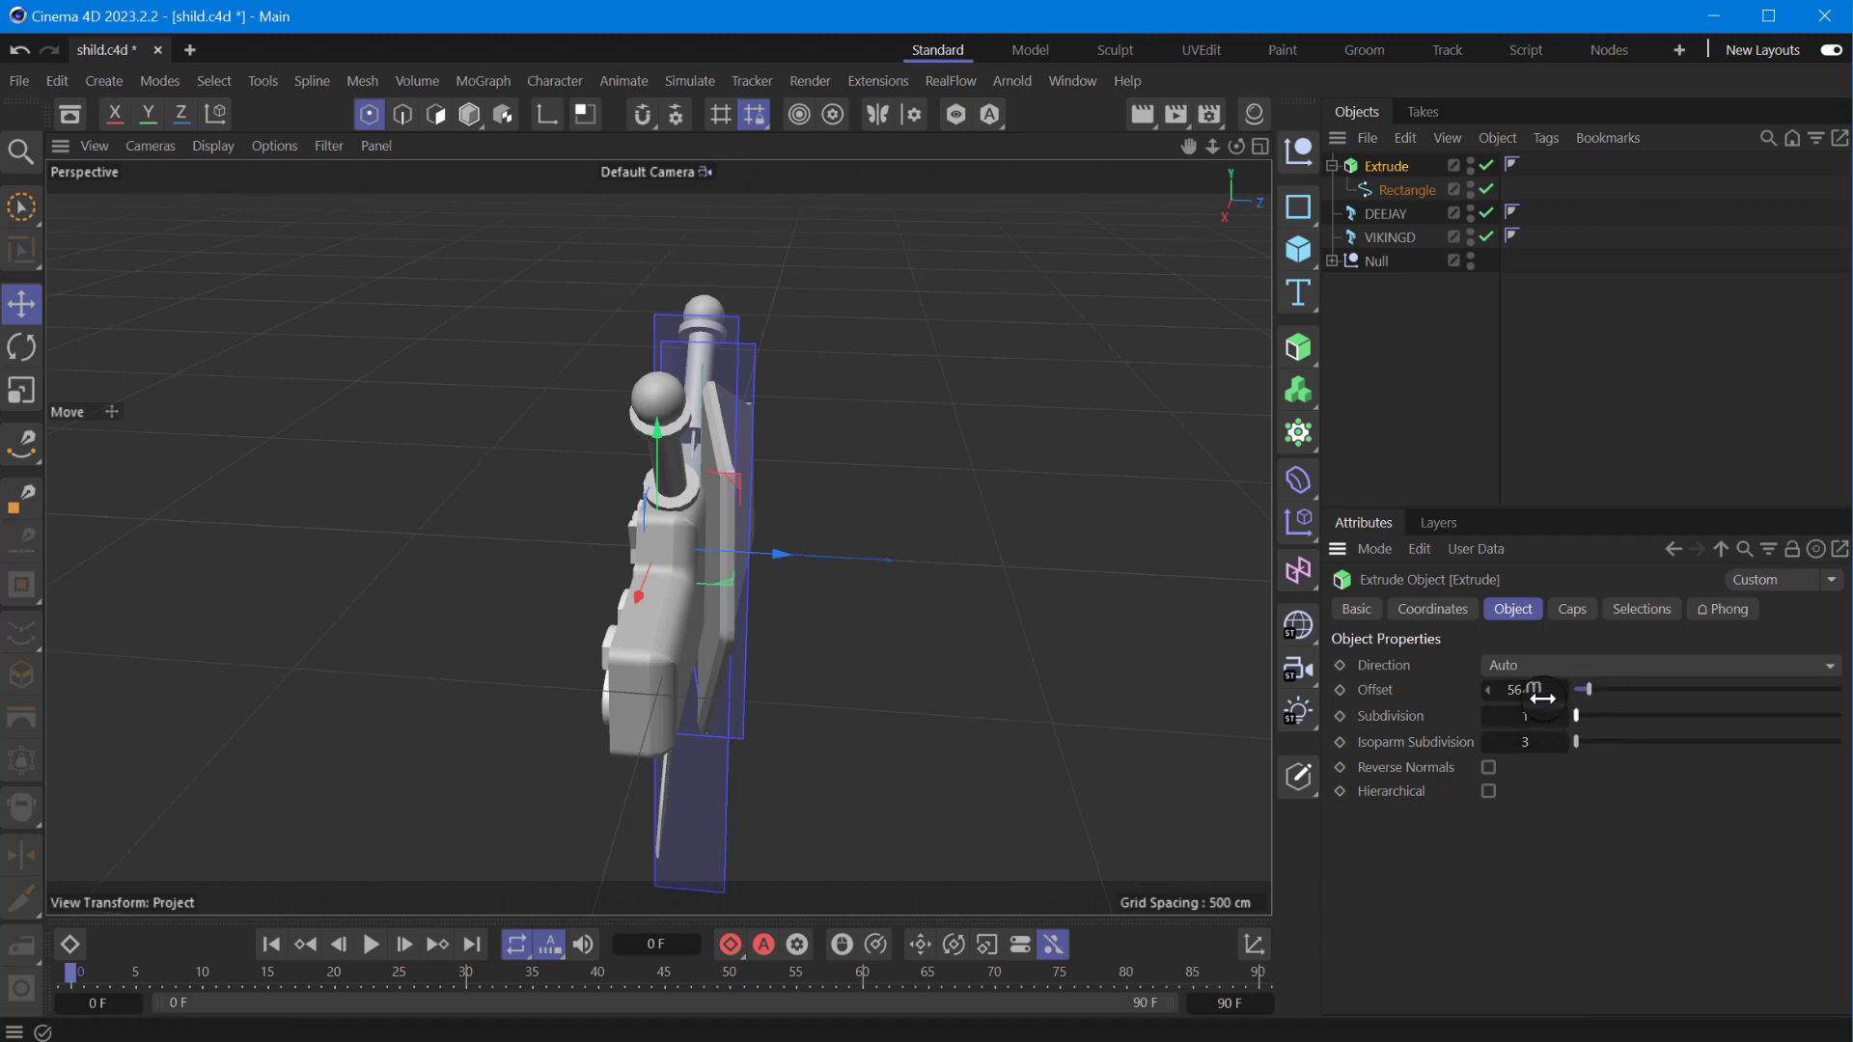
pyautogui.moveTo(1542, 697); pyautogui.dragTo(1578, 687)
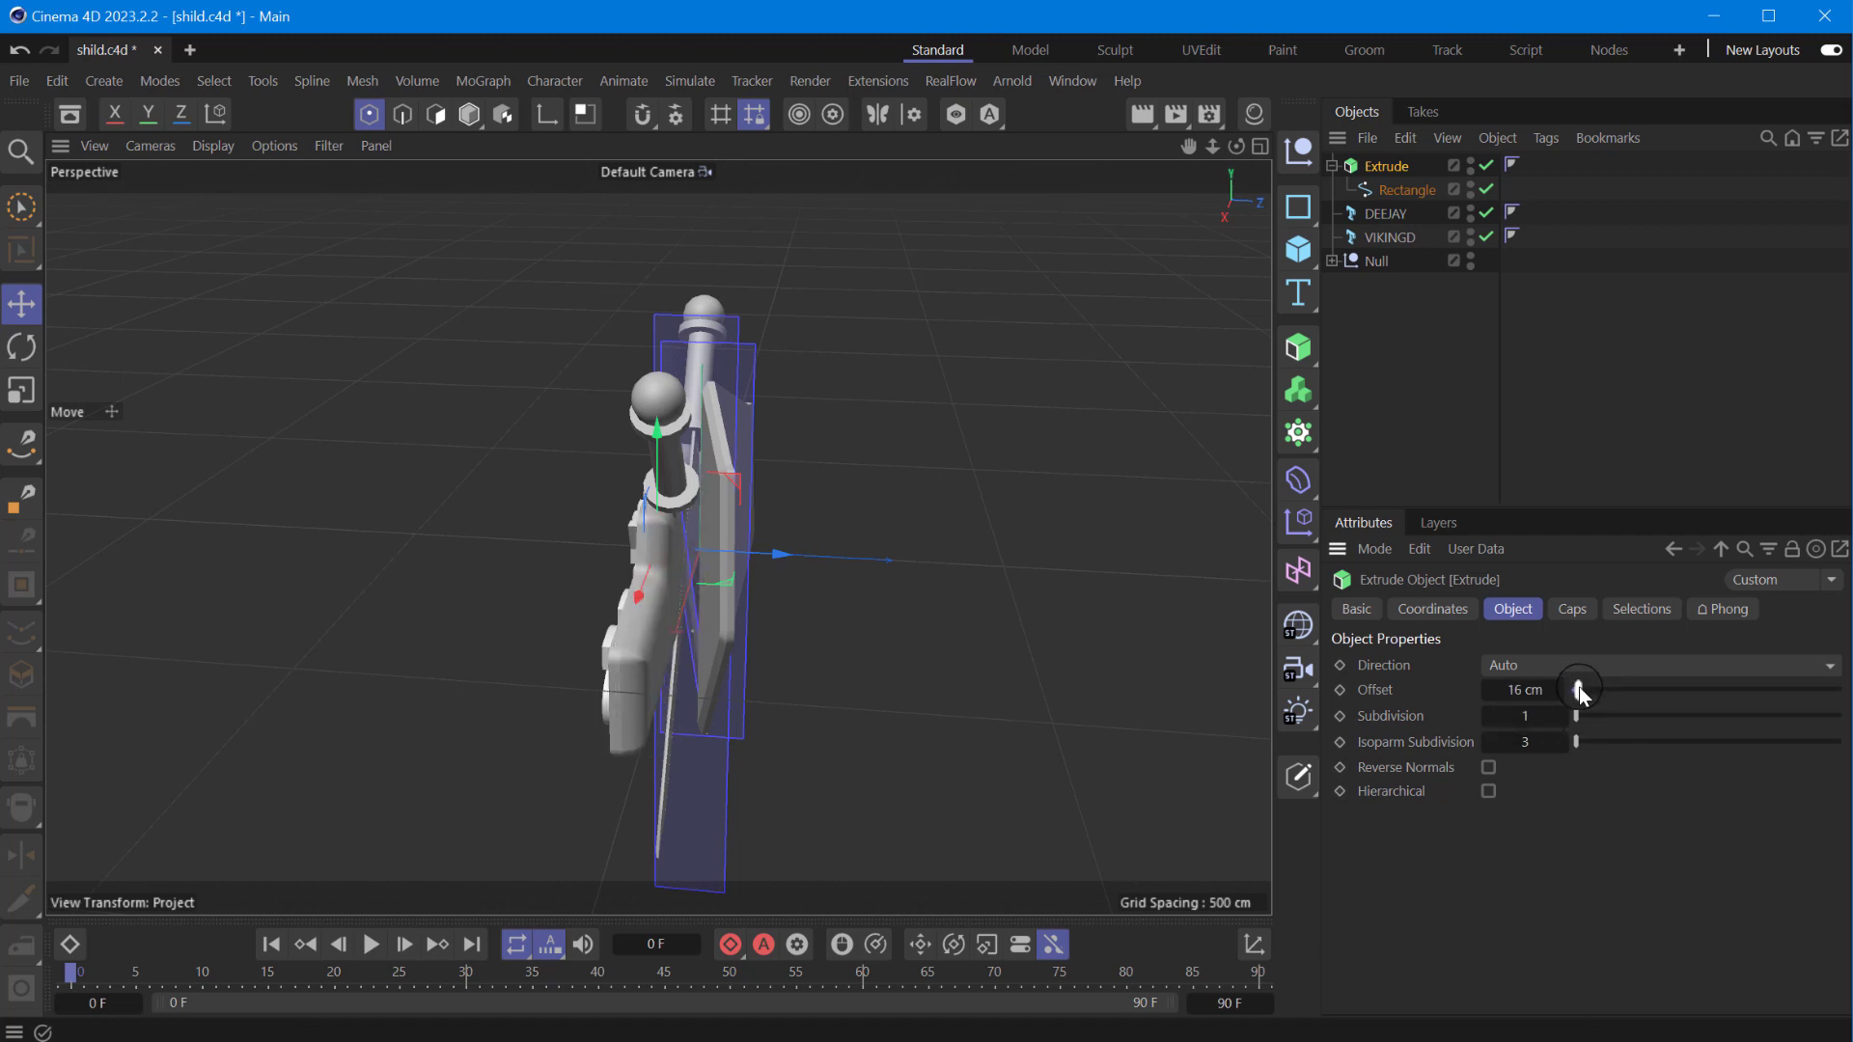
pyautogui.hotkey('ctrl', 'shift', 'z')
# - Rotate to inspect the plate, then select it and thin its extrusion to 1 cm
pyautogui.click(21, 346)
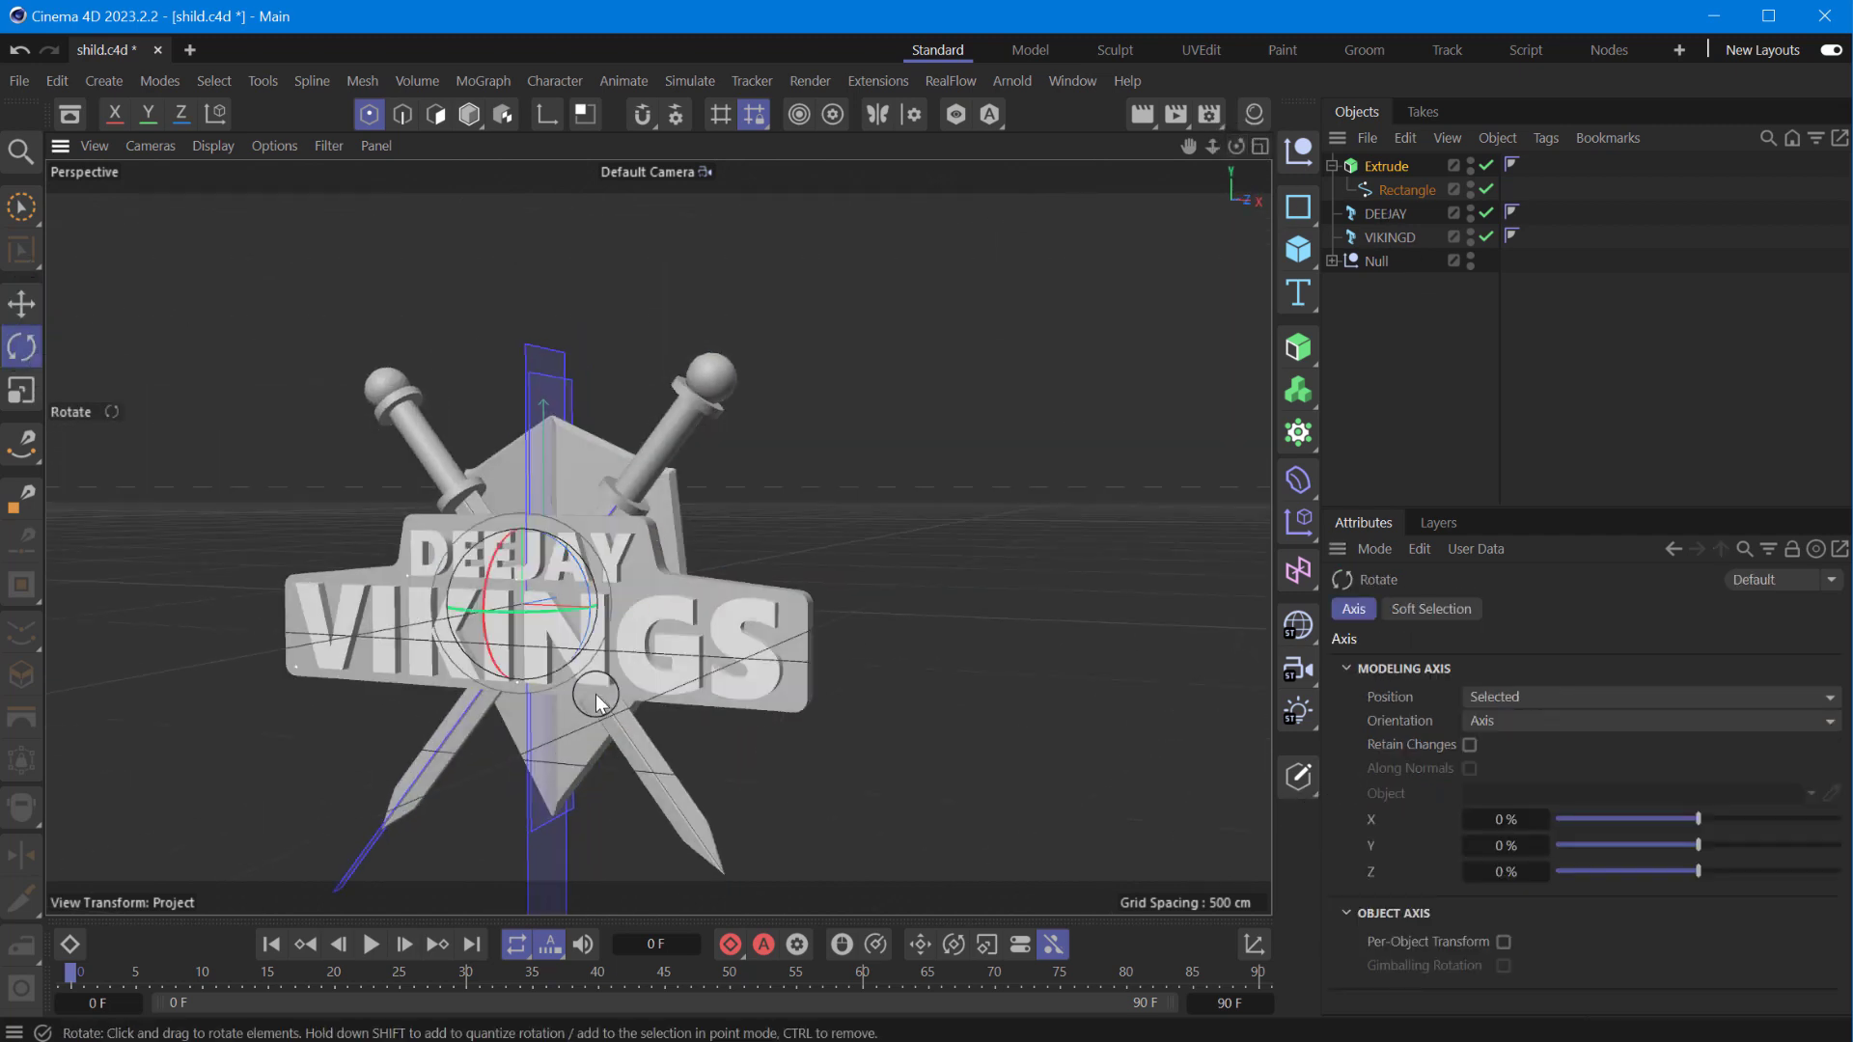
pyautogui.moveTo(556, 614)
pyautogui.mouseDown()
pyautogui.moveTo(286, 588)
pyautogui.moveTo(1494, 819)
pyautogui.mouseUp()
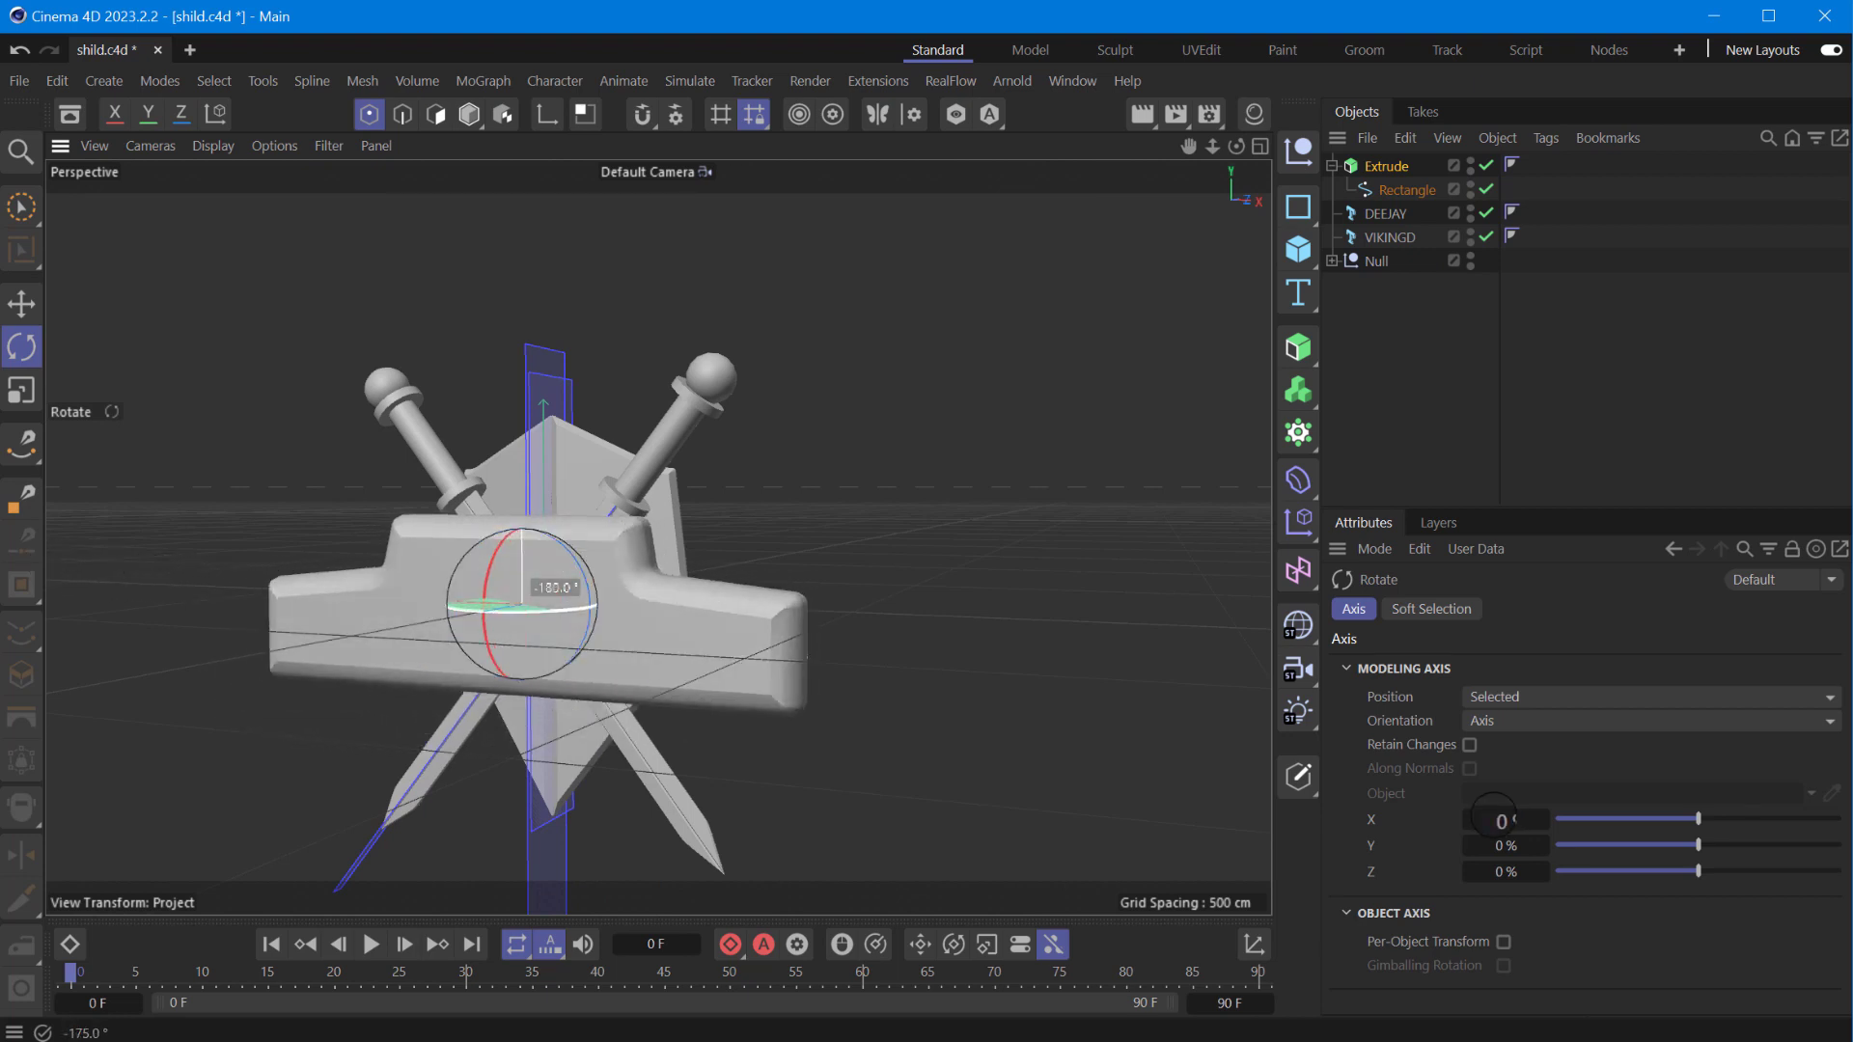
pyautogui.click(1386, 166)
pyautogui.moveTo(1586, 691); pyautogui.dragTo(1548, 691)
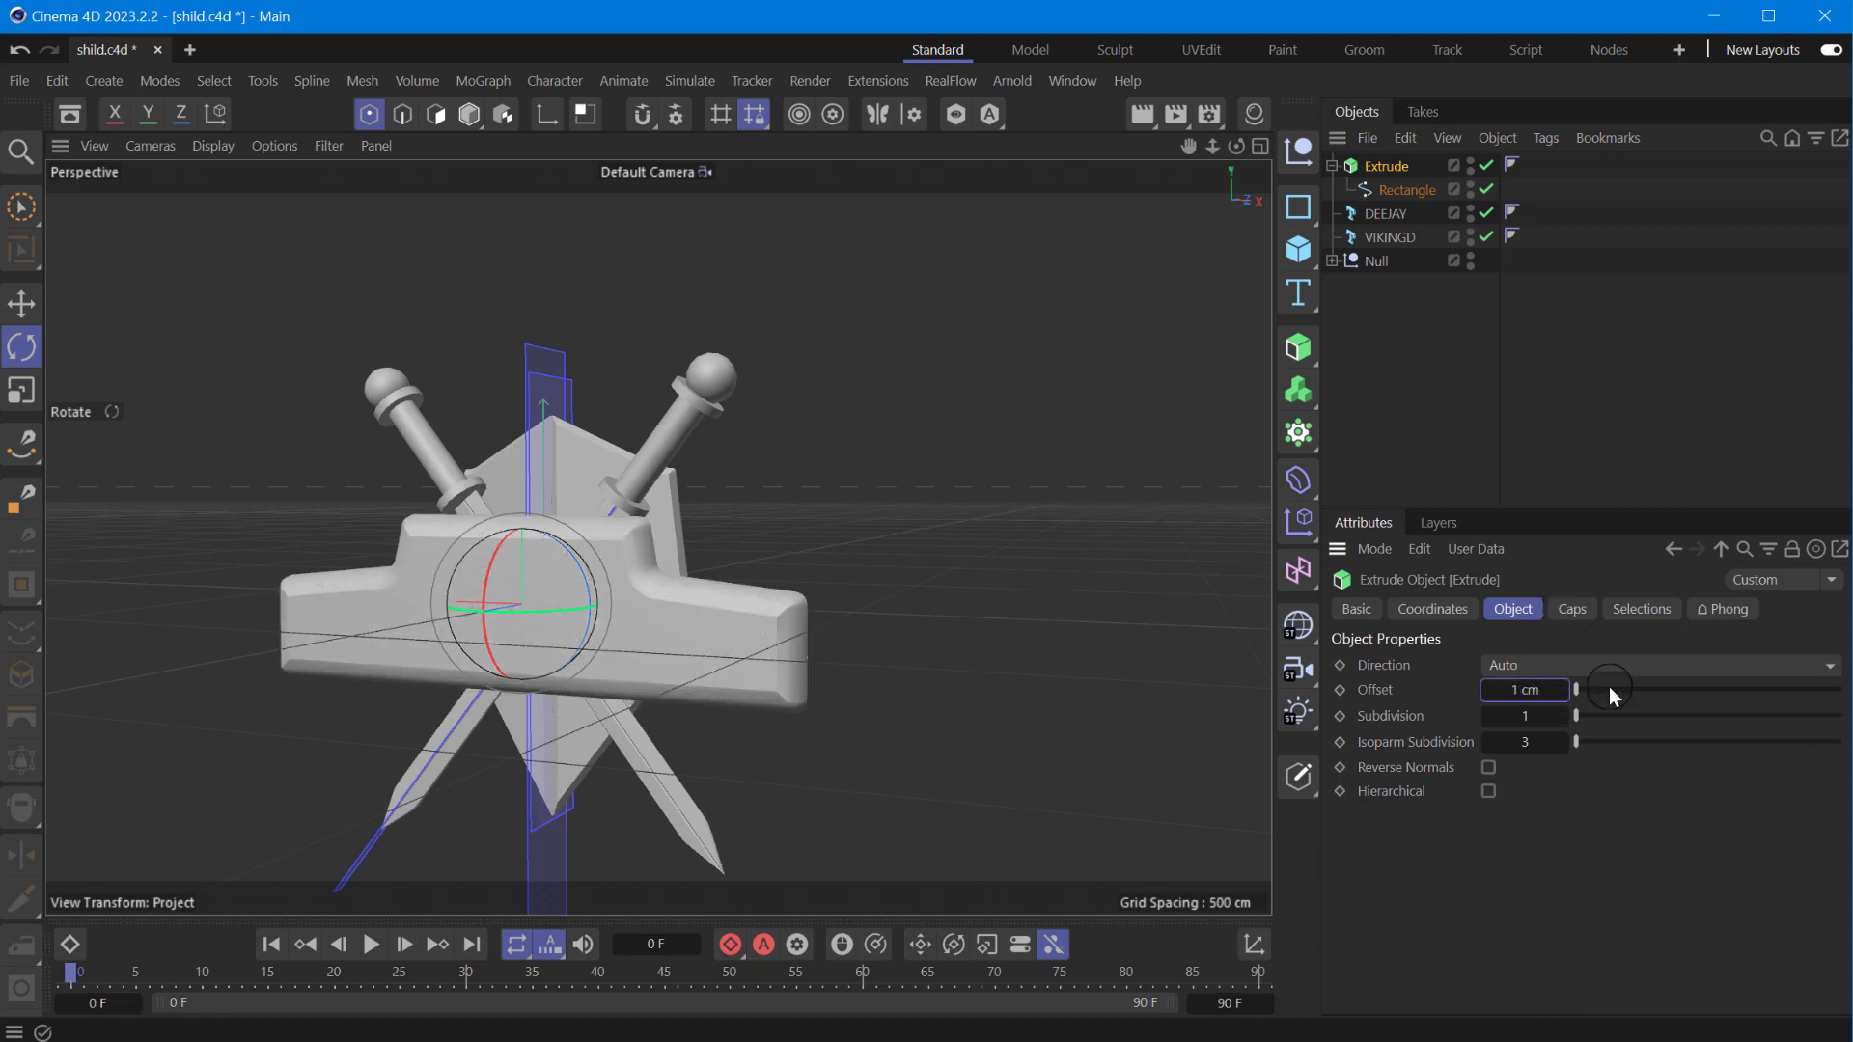
# - Try front bevel sizes around 8.7 cm and a Spline bevel shape
pyautogui.click(1572, 609)
pyautogui.moveTo(1542, 873)
pyautogui.mouseDown()
pyautogui.moveTo(1591, 863)
pyautogui.moveTo(1550, 870)
pyautogui.mouseUp()
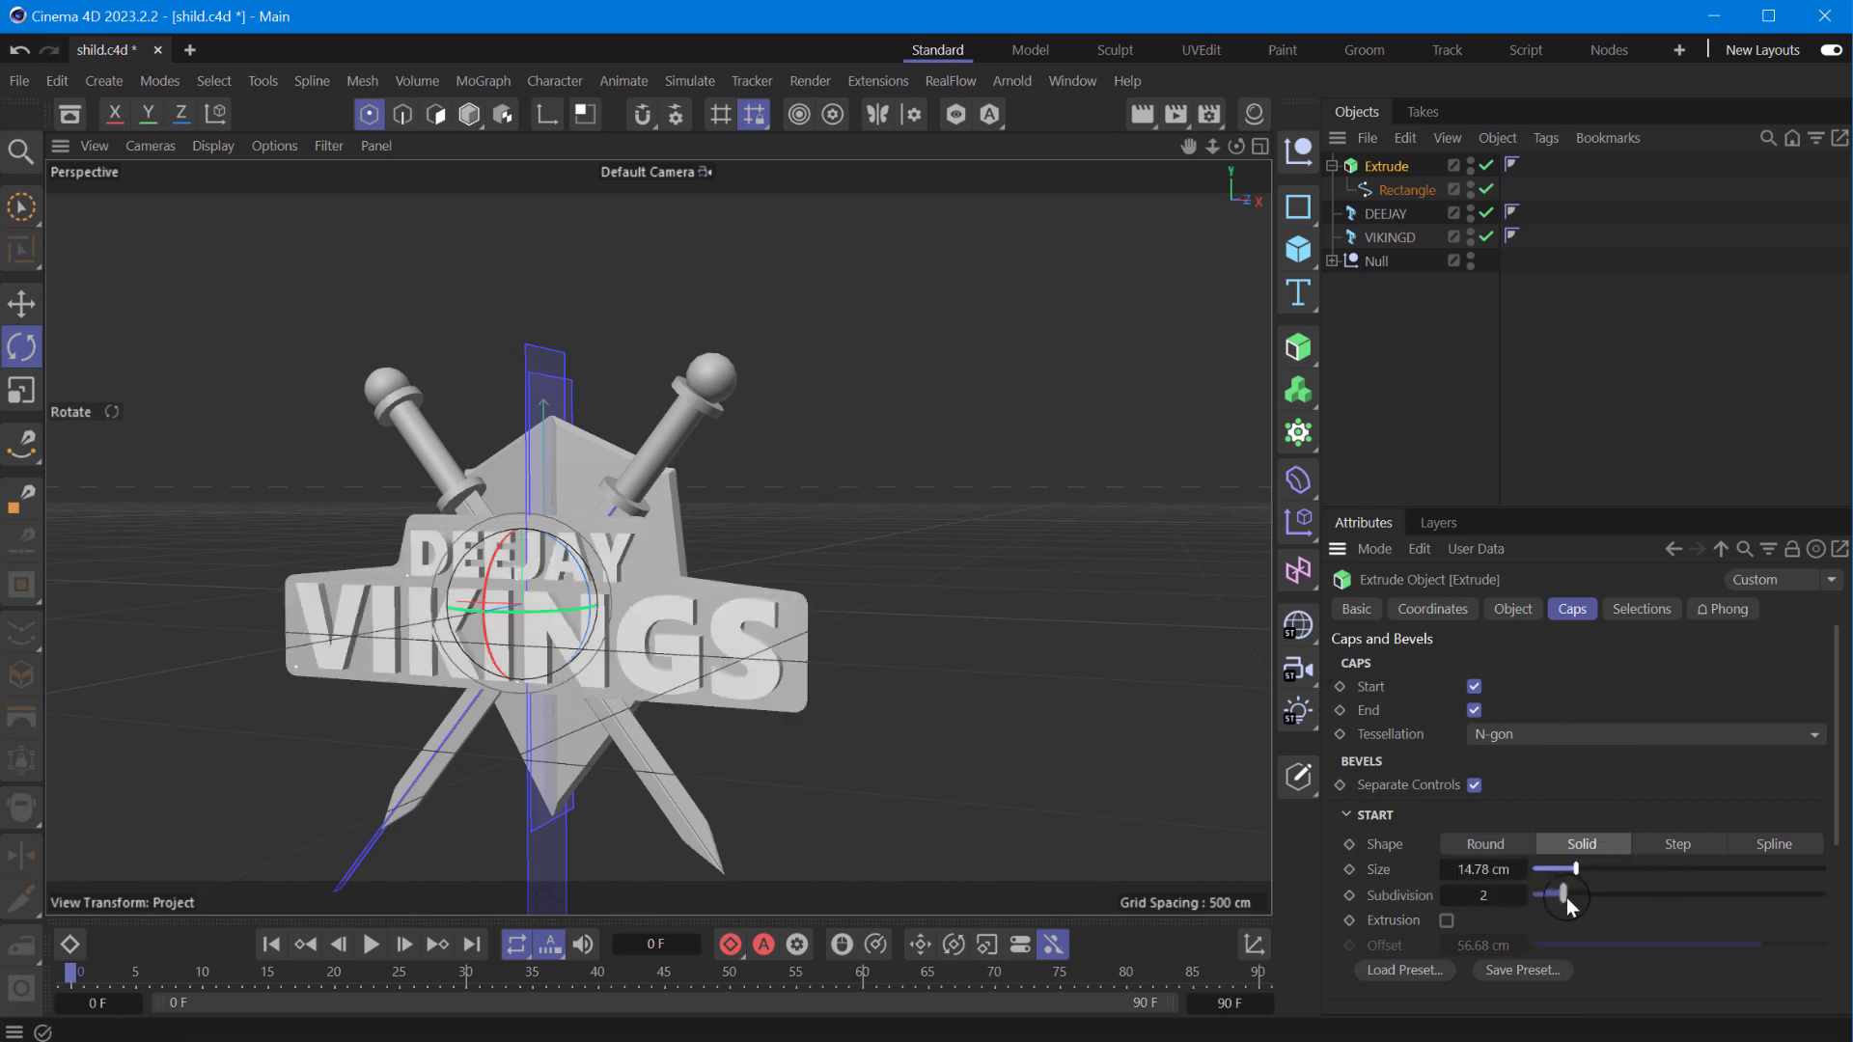
pyautogui.hotkey('ctrl', 'z')
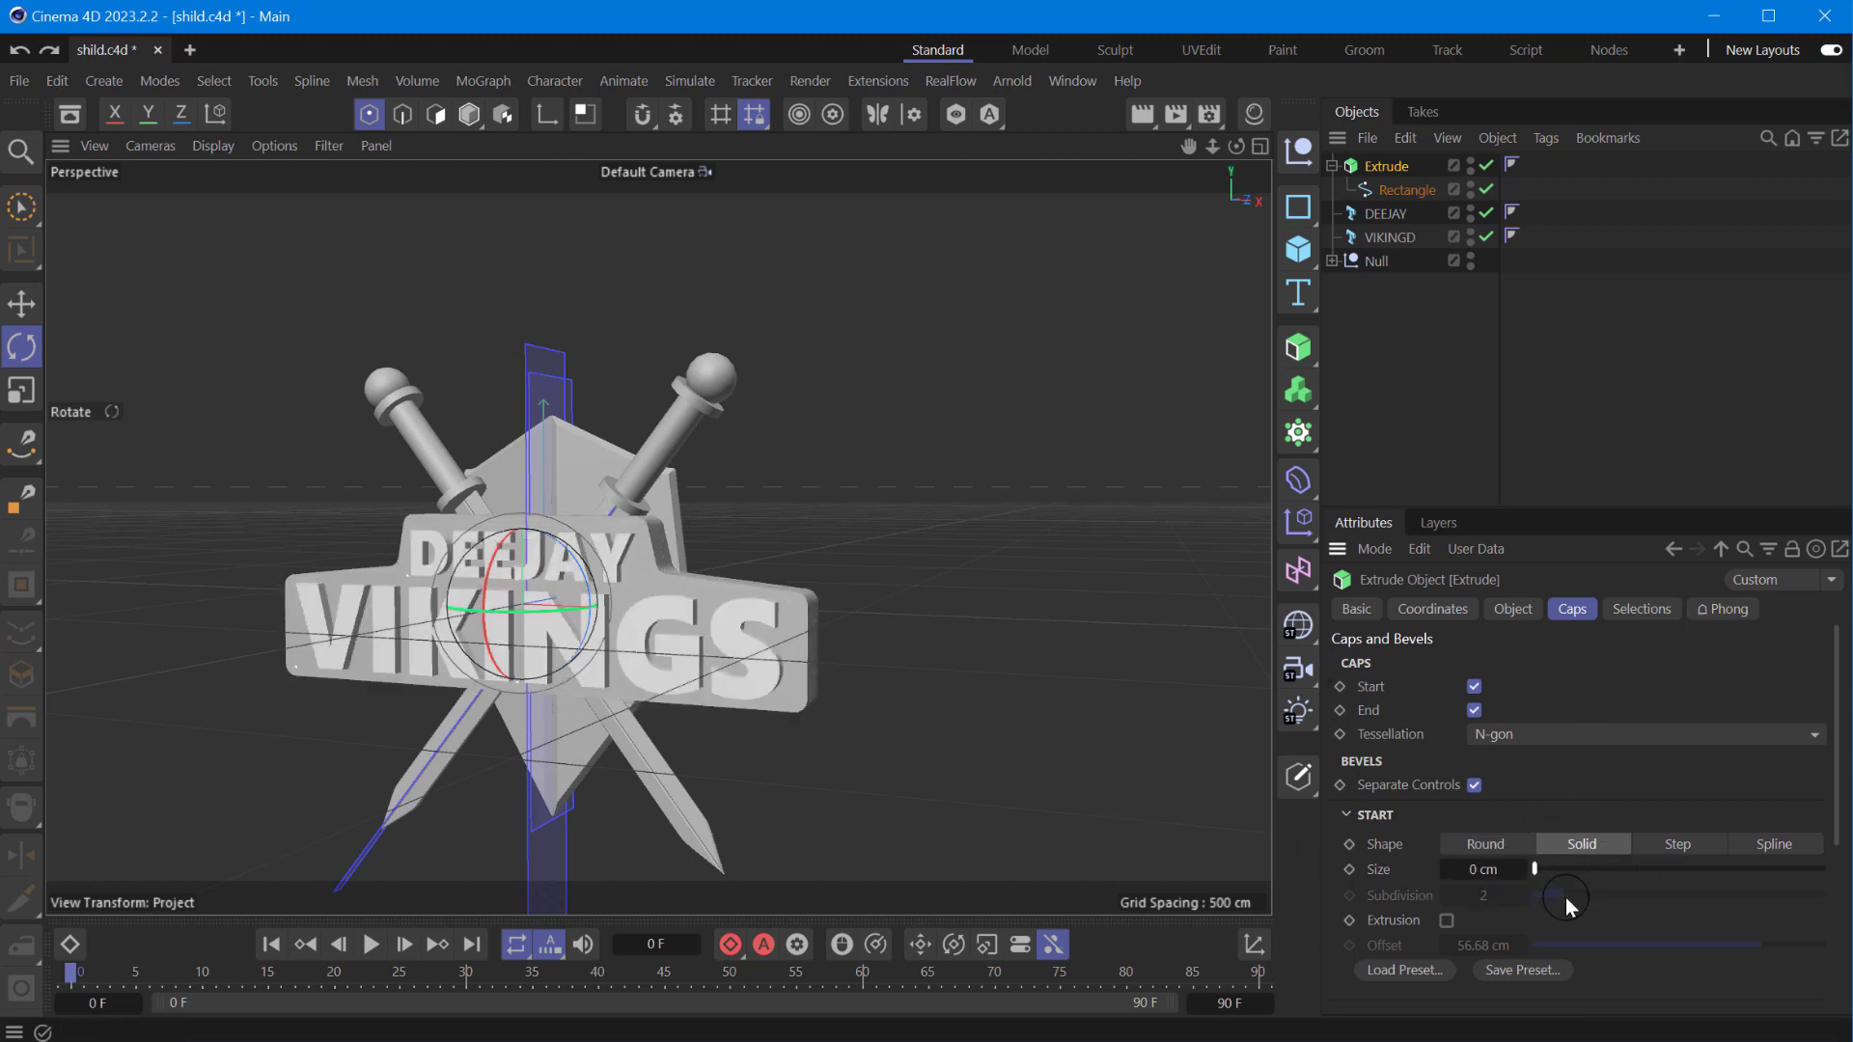
pyautogui.moveTo(1536, 870); pyautogui.dragTo(1560, 892)
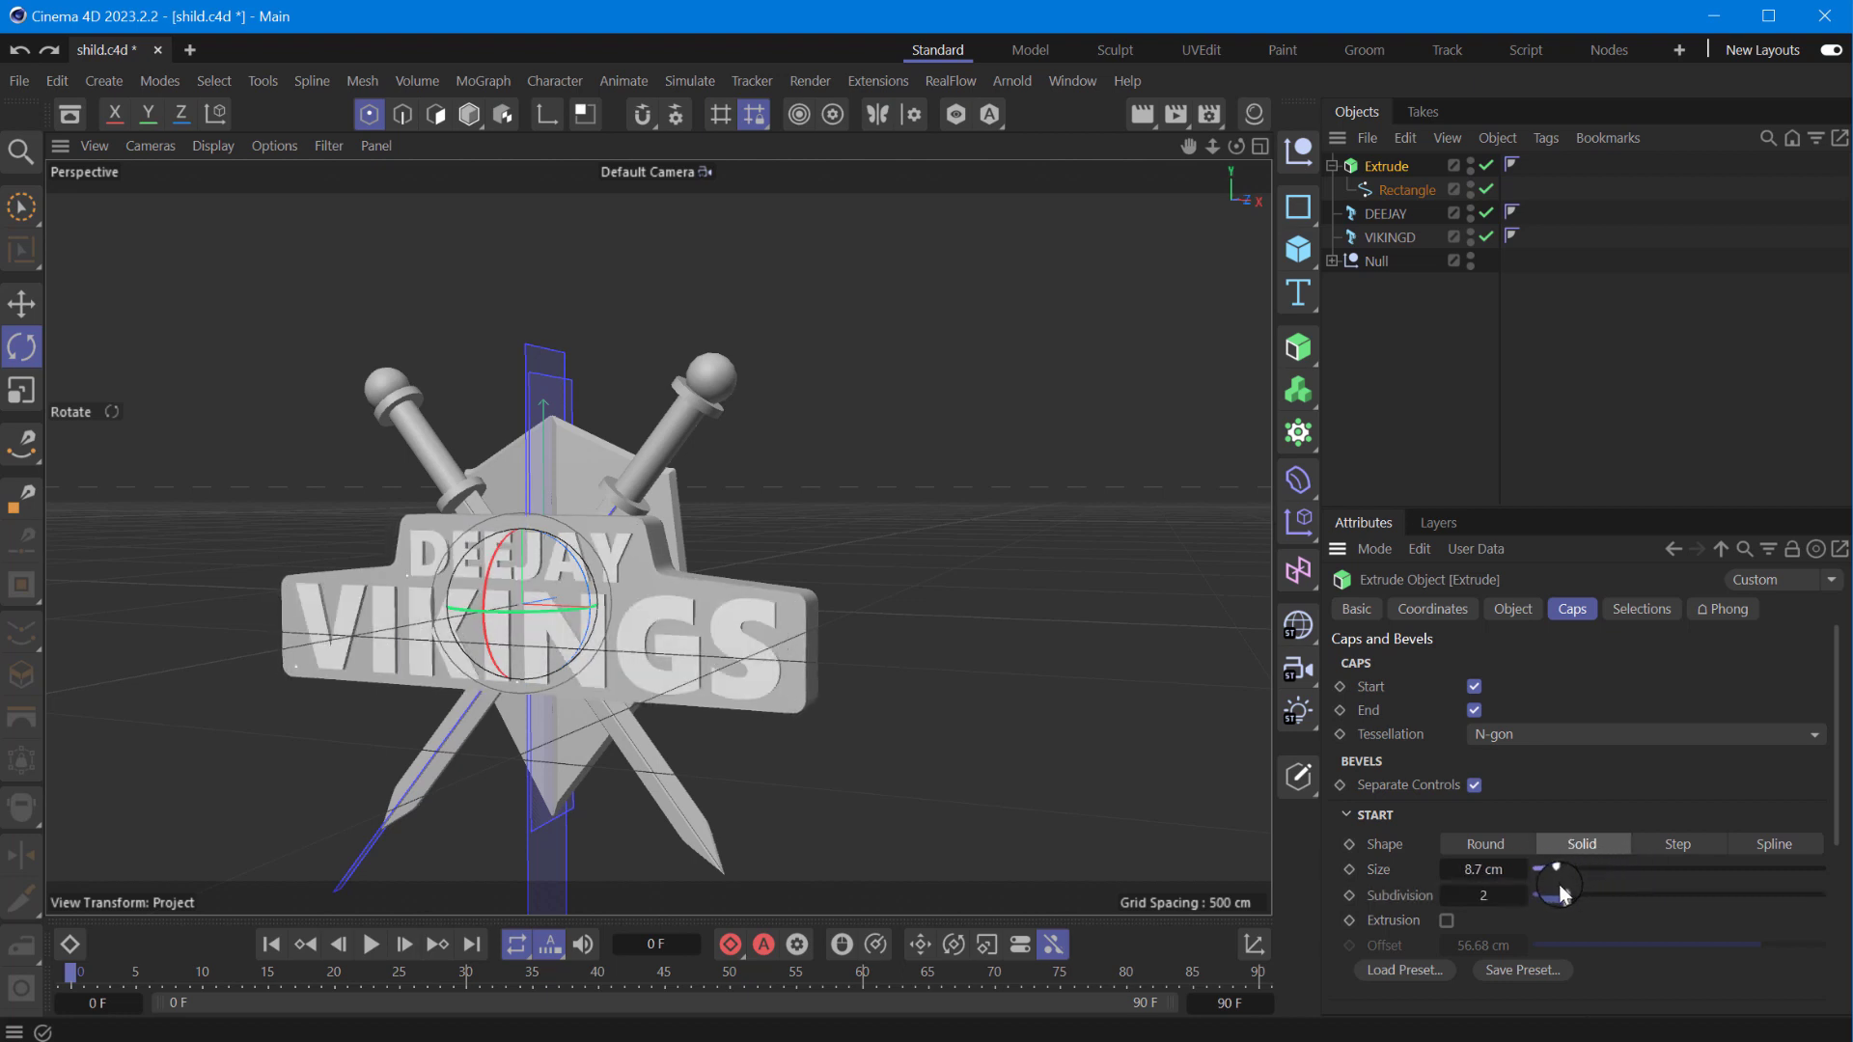
pyautogui.click(1778, 847)
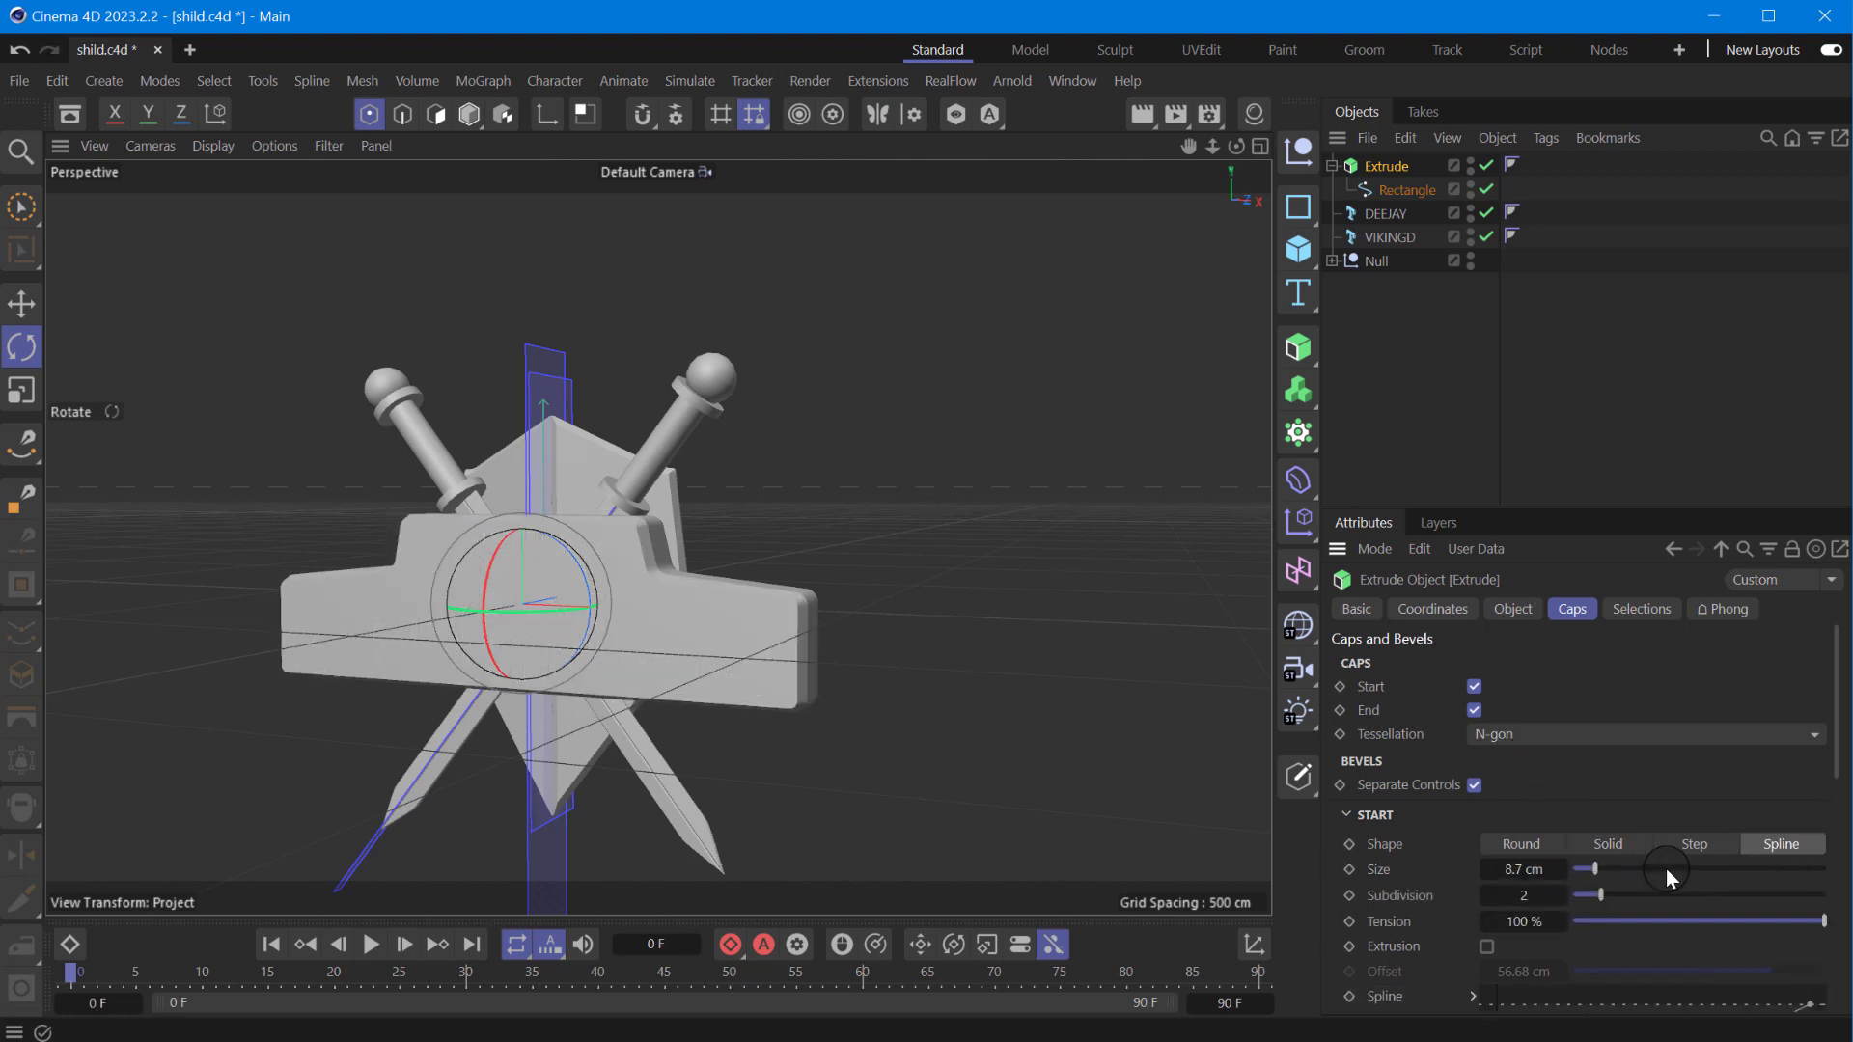
pyautogui.moveTo(1601, 867); pyautogui.dragTo(1588, 888)
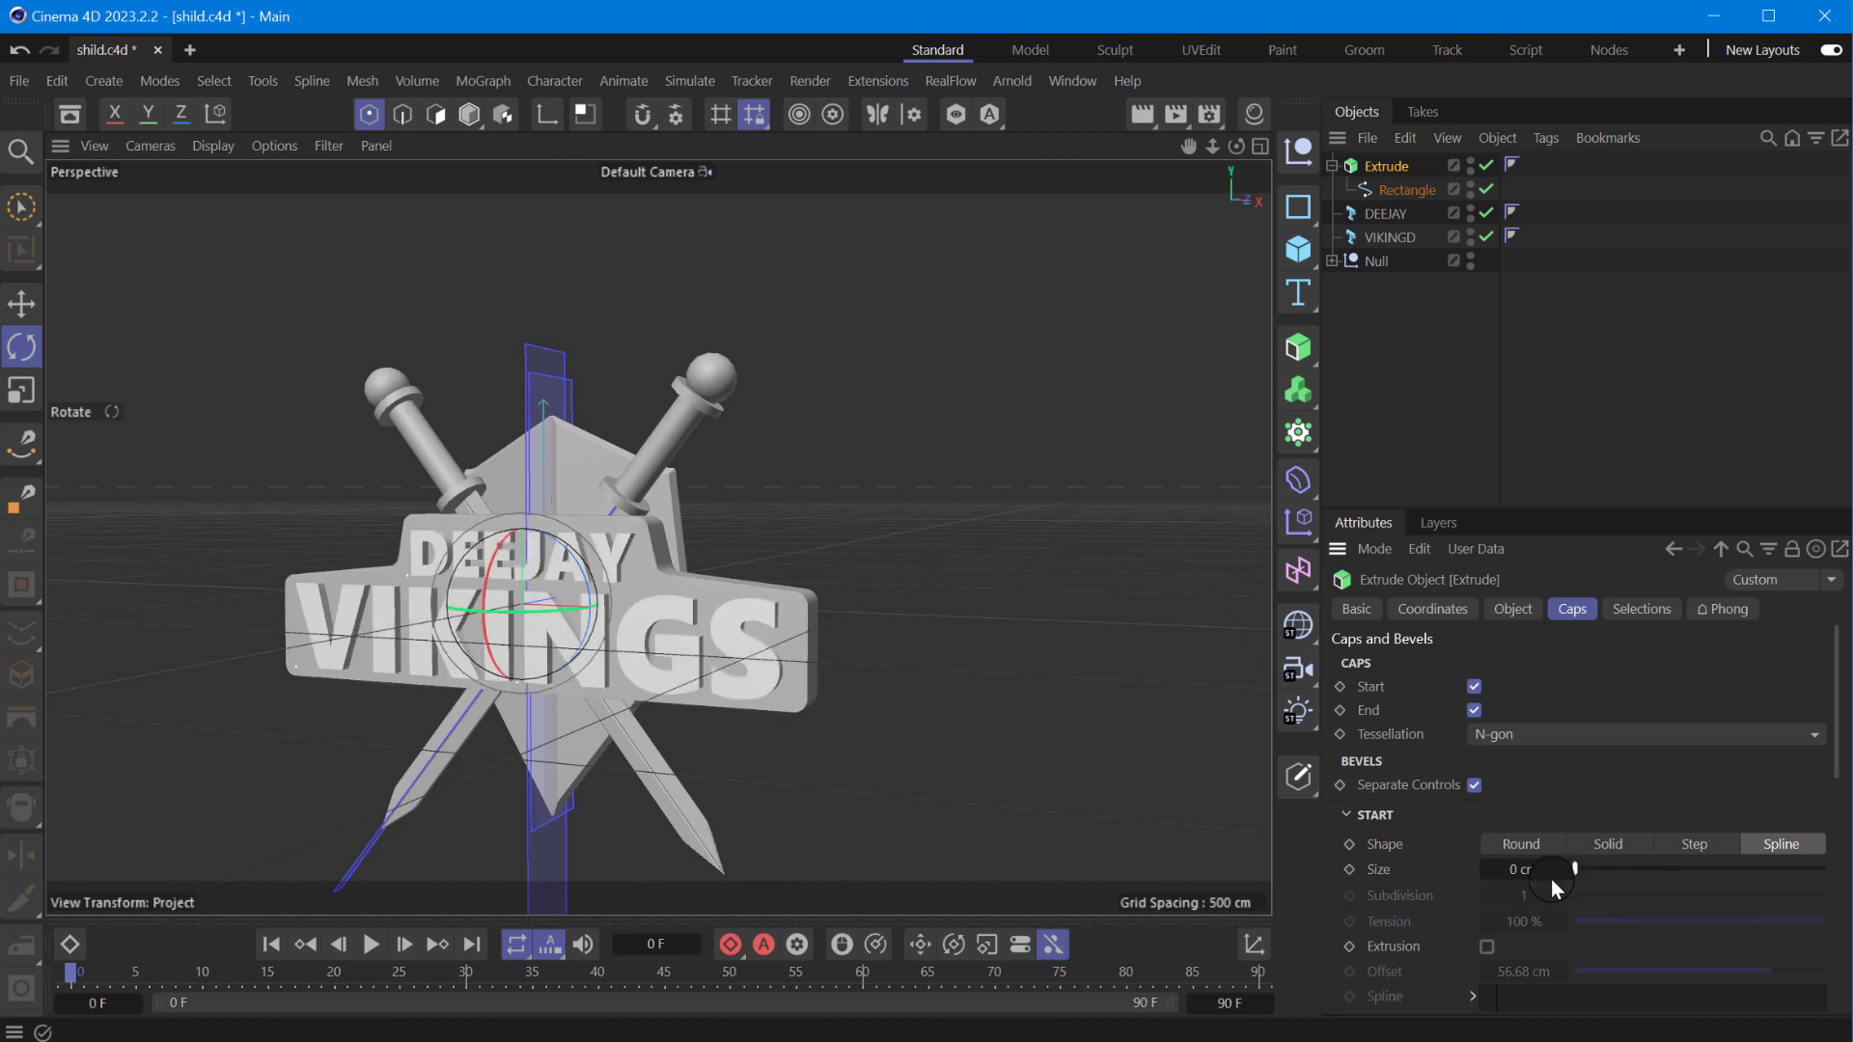
pyautogui.scroll(-3, 1442, 912)
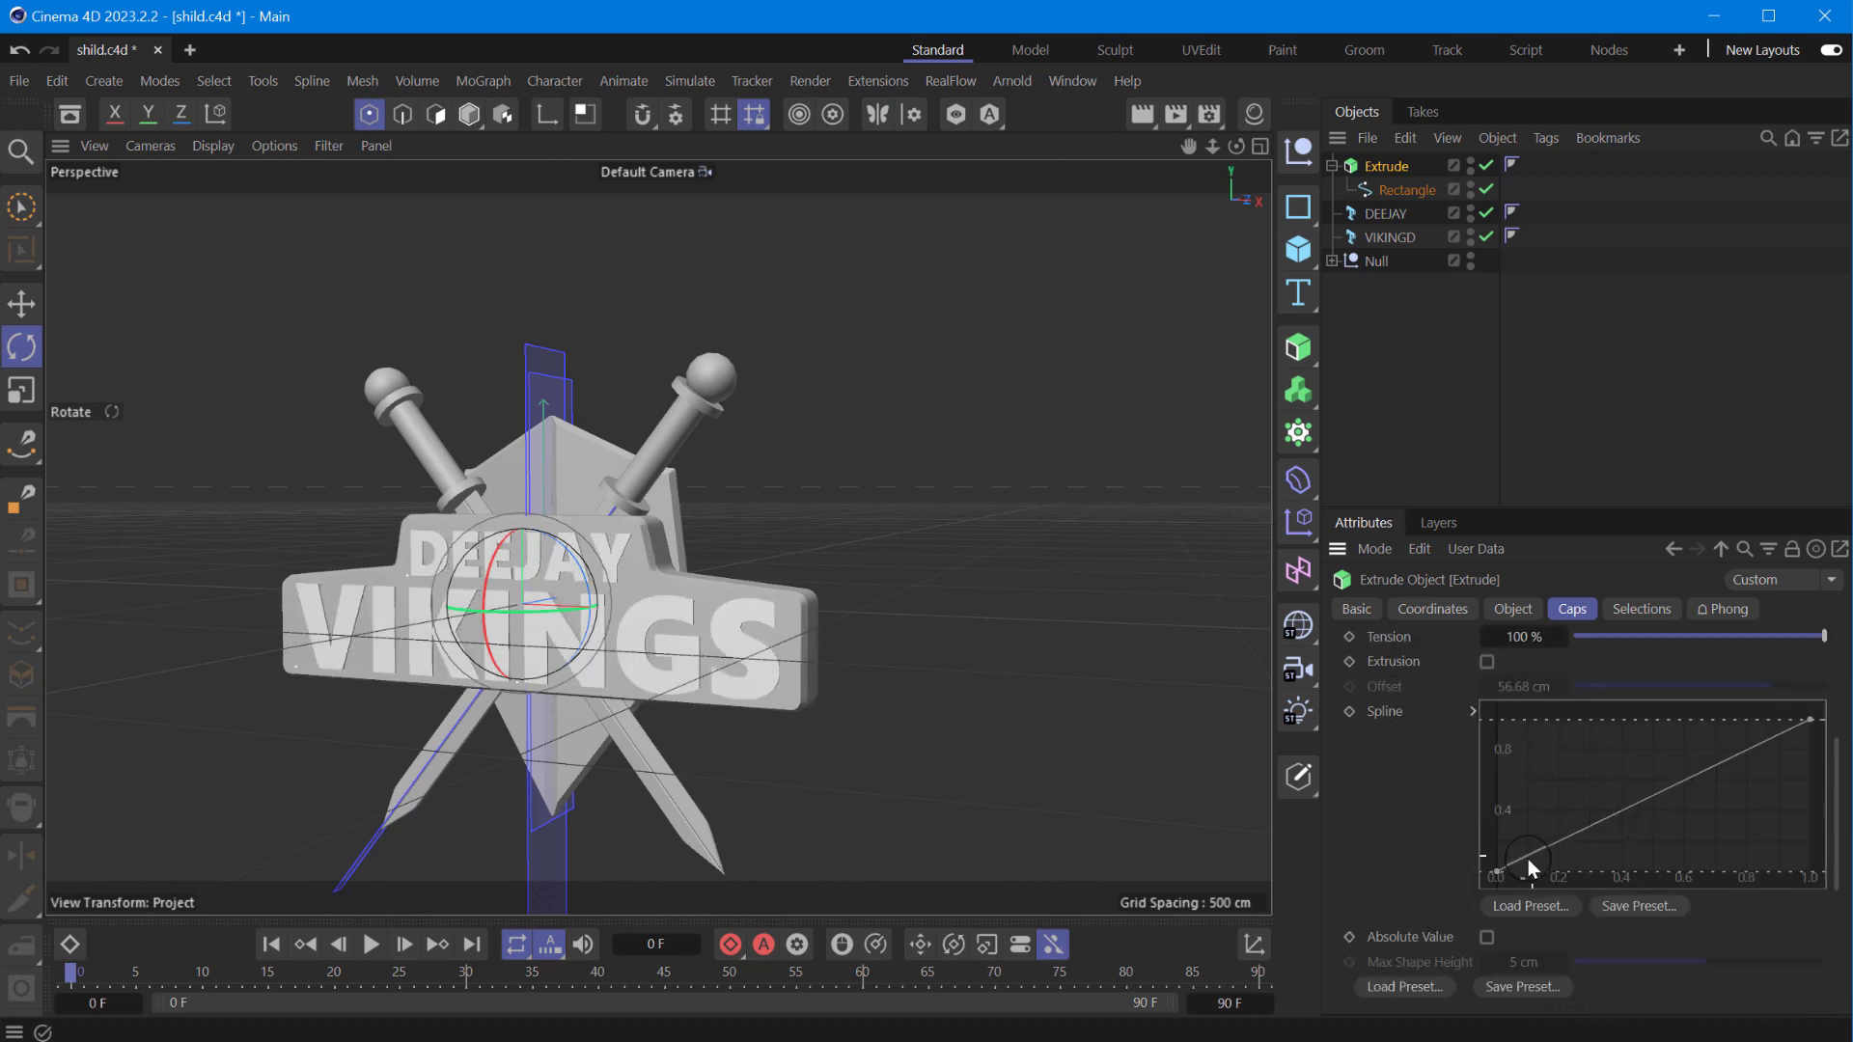
pyautogui.moveTo(1527, 859)
pyautogui.mouseDown()
pyautogui.moveTo(1532, 762)
pyautogui.moveTo(1630, 948)
pyautogui.mouseUp()
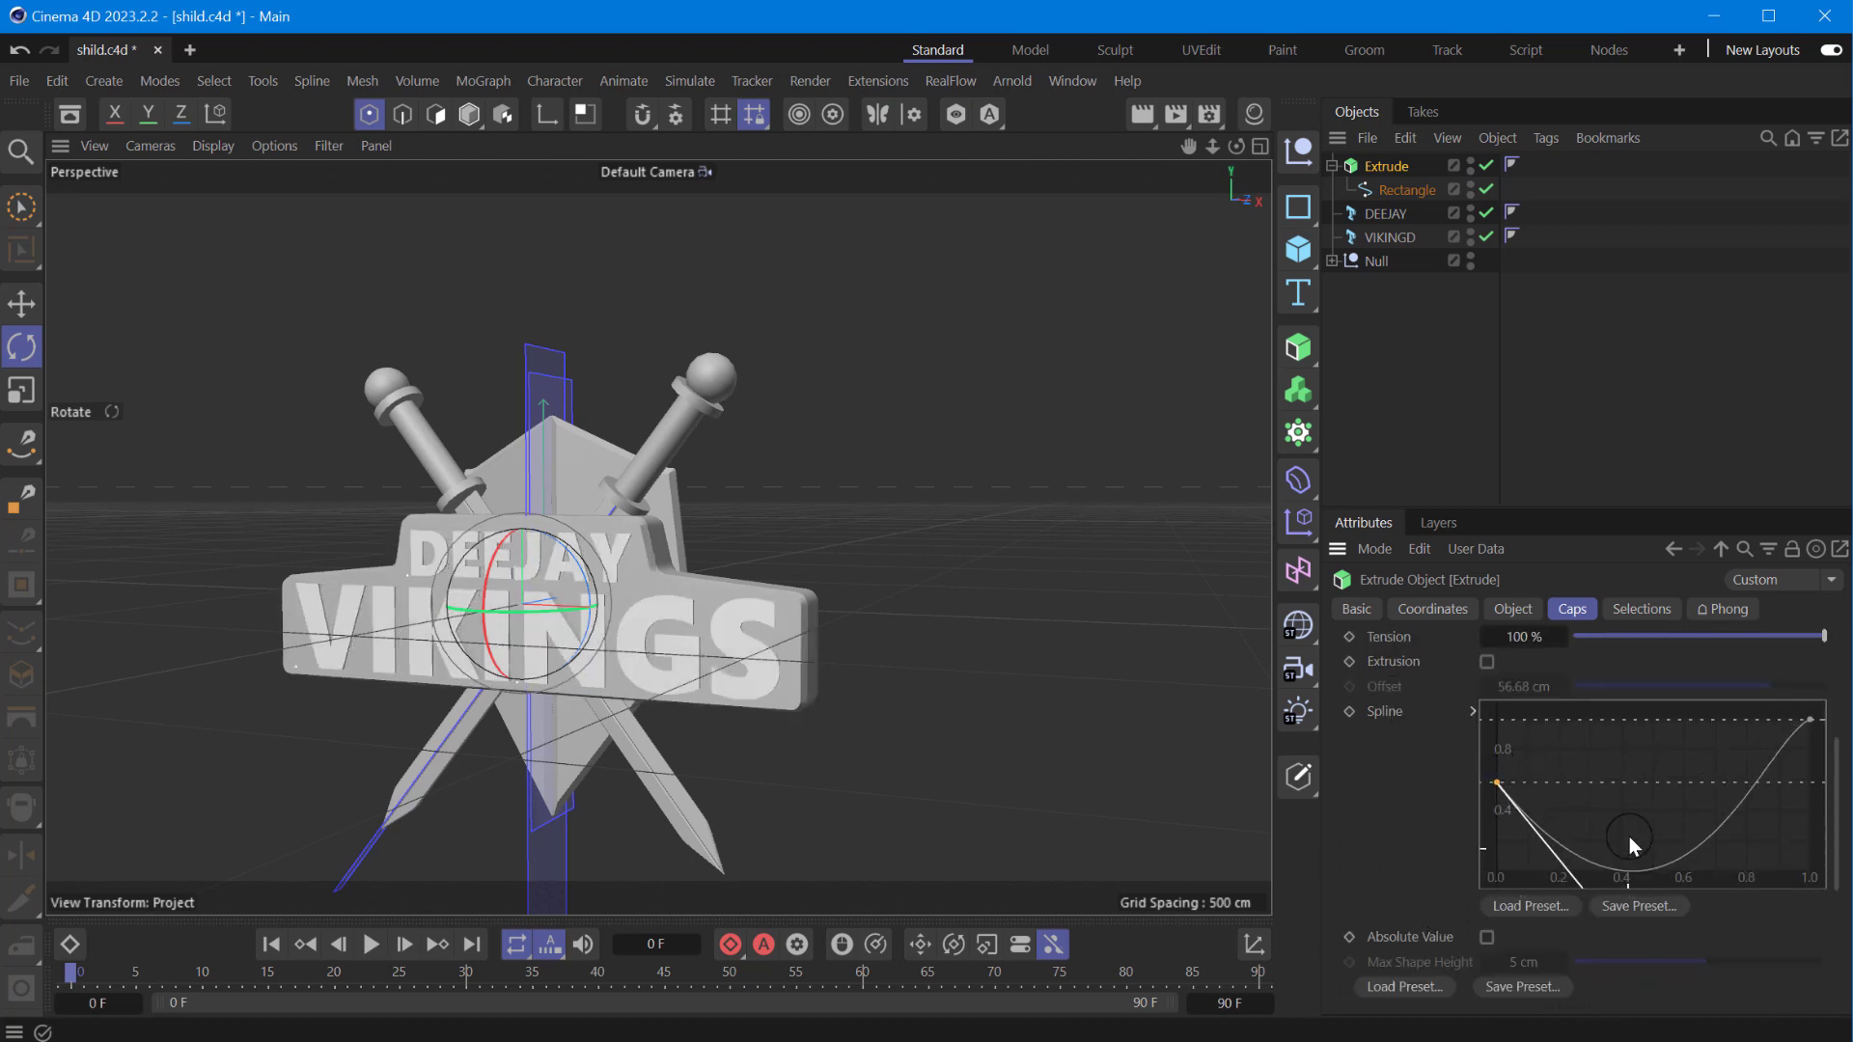
pyautogui.scroll(5, 1449, 813)
# - Set the start bevel to Step, extrusion off, size 9.51 cm, and Offset to 11 cm
pyautogui.click(1705, 843)
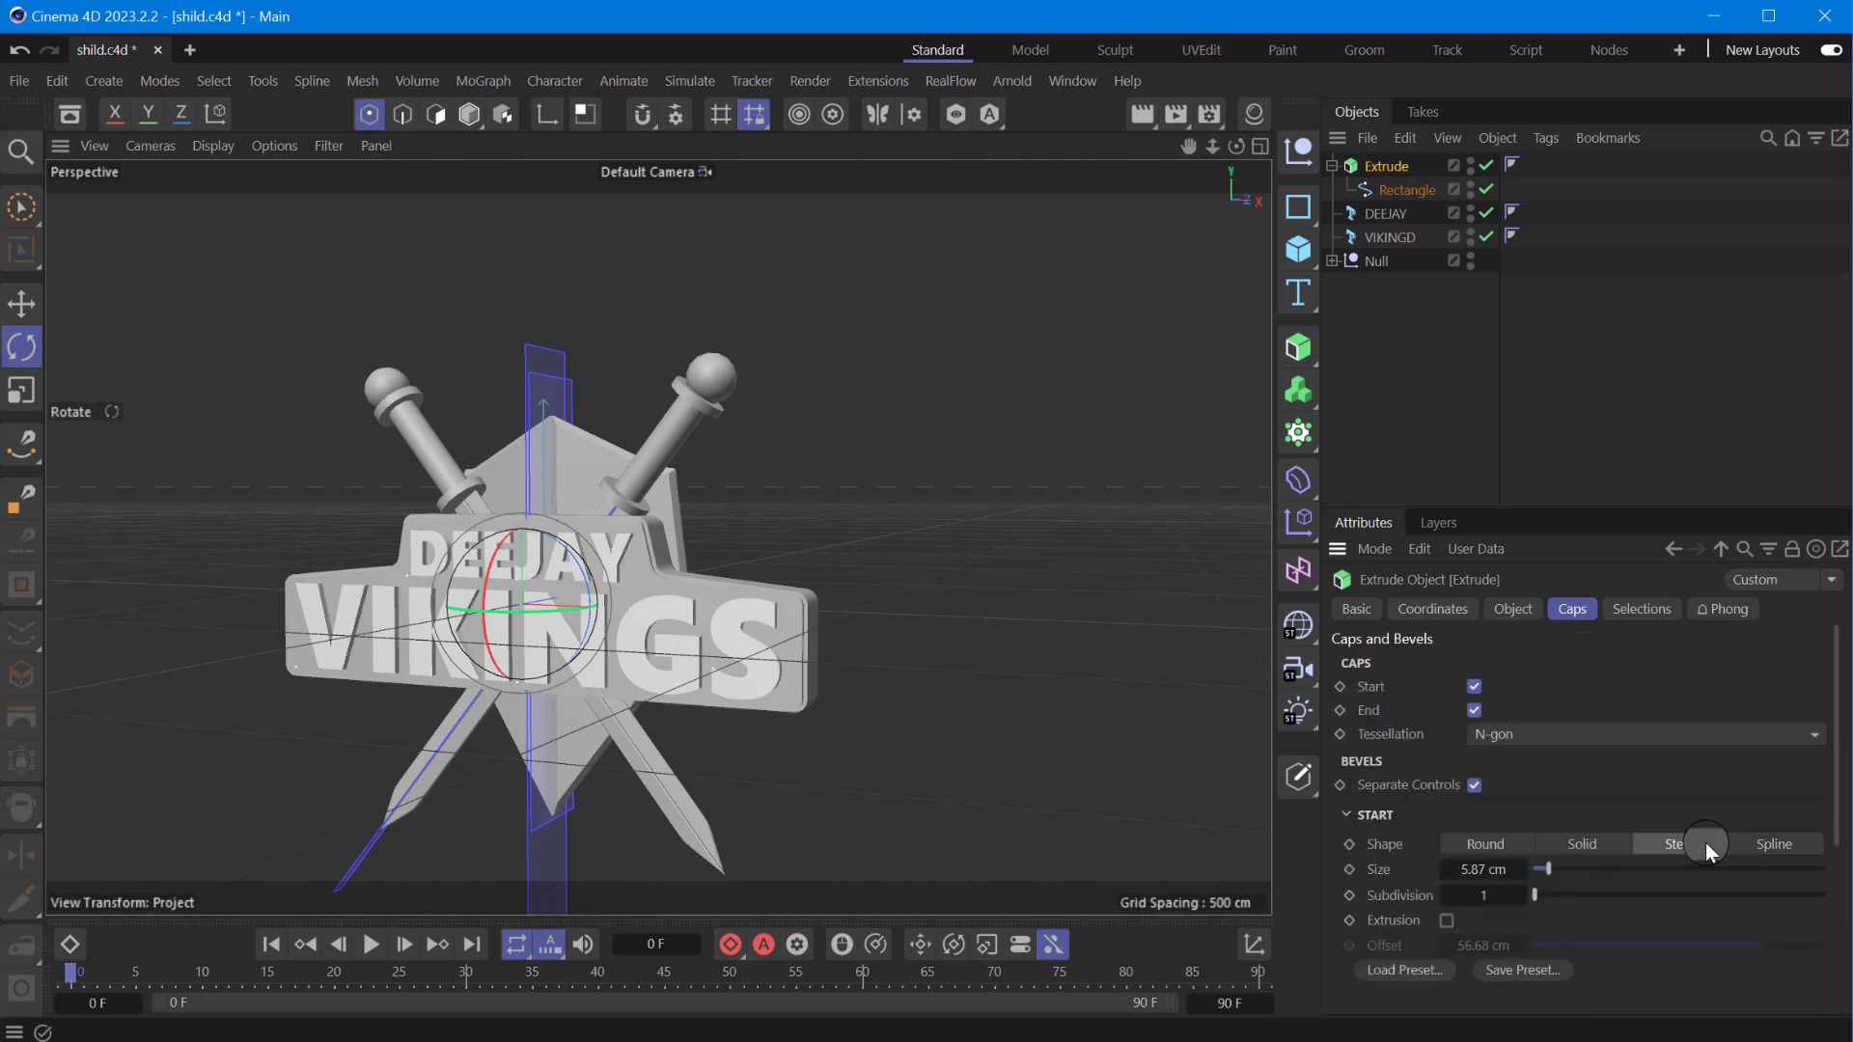
pyautogui.click(1446, 920)
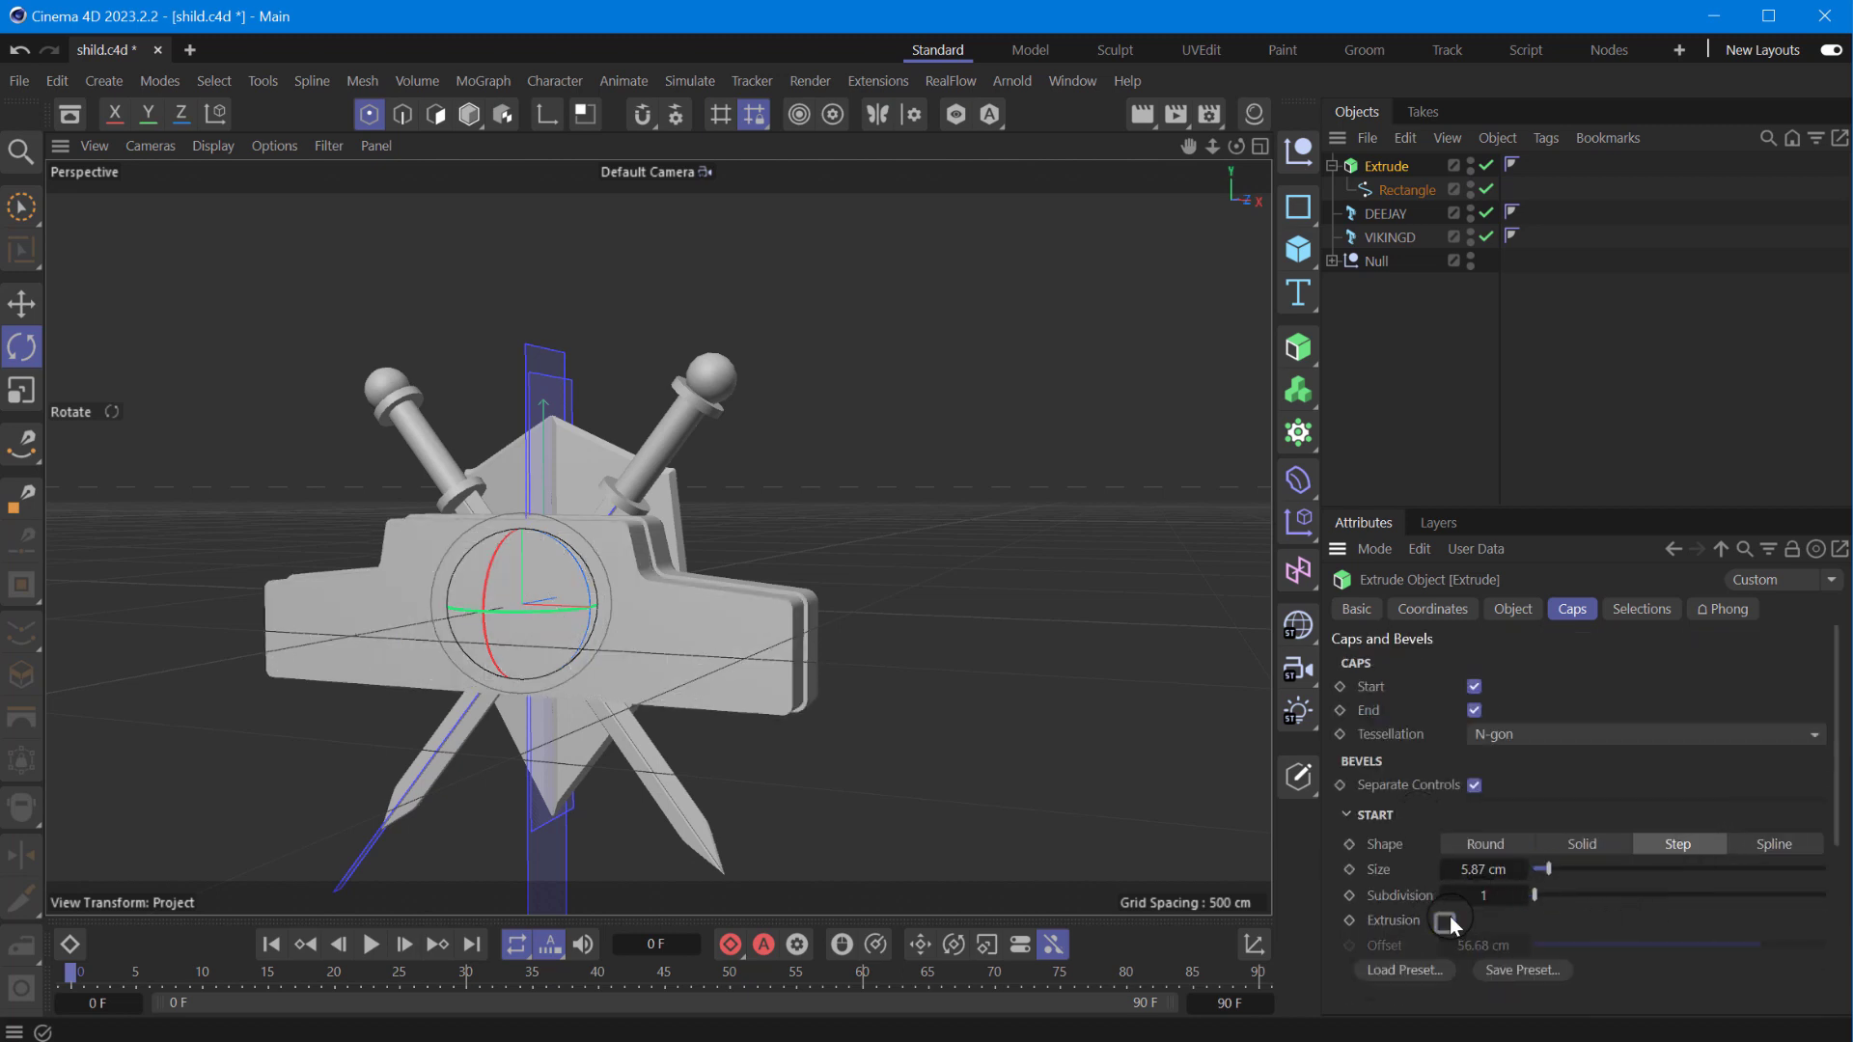
pyautogui.moveTo(1549, 866)
pyautogui.mouseDown()
pyautogui.moveTo(1573, 882)
pyautogui.moveTo(1508, 899)
pyautogui.moveTo(1559, 868)
pyautogui.mouseUp()
pyautogui.moveTo(1236, 145); pyautogui.dragTo(1228, 850)
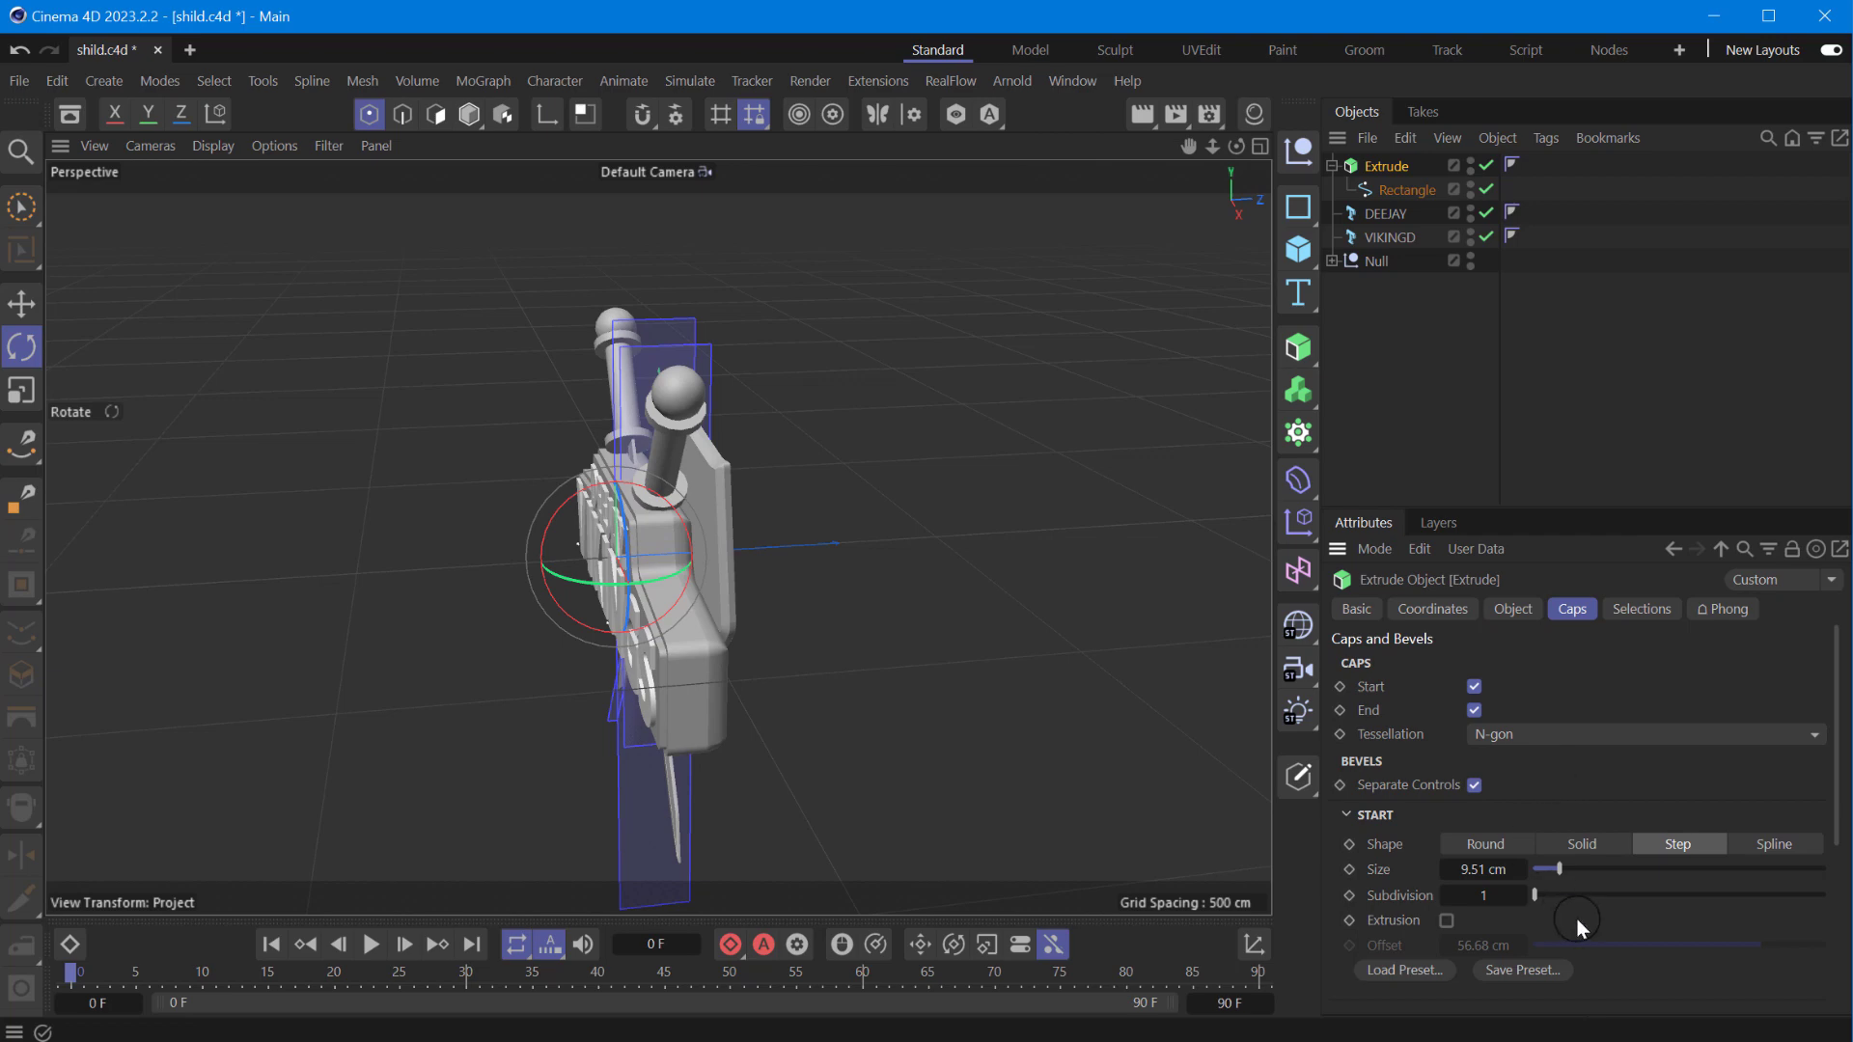
pyautogui.scroll(-5, 1583, 868)
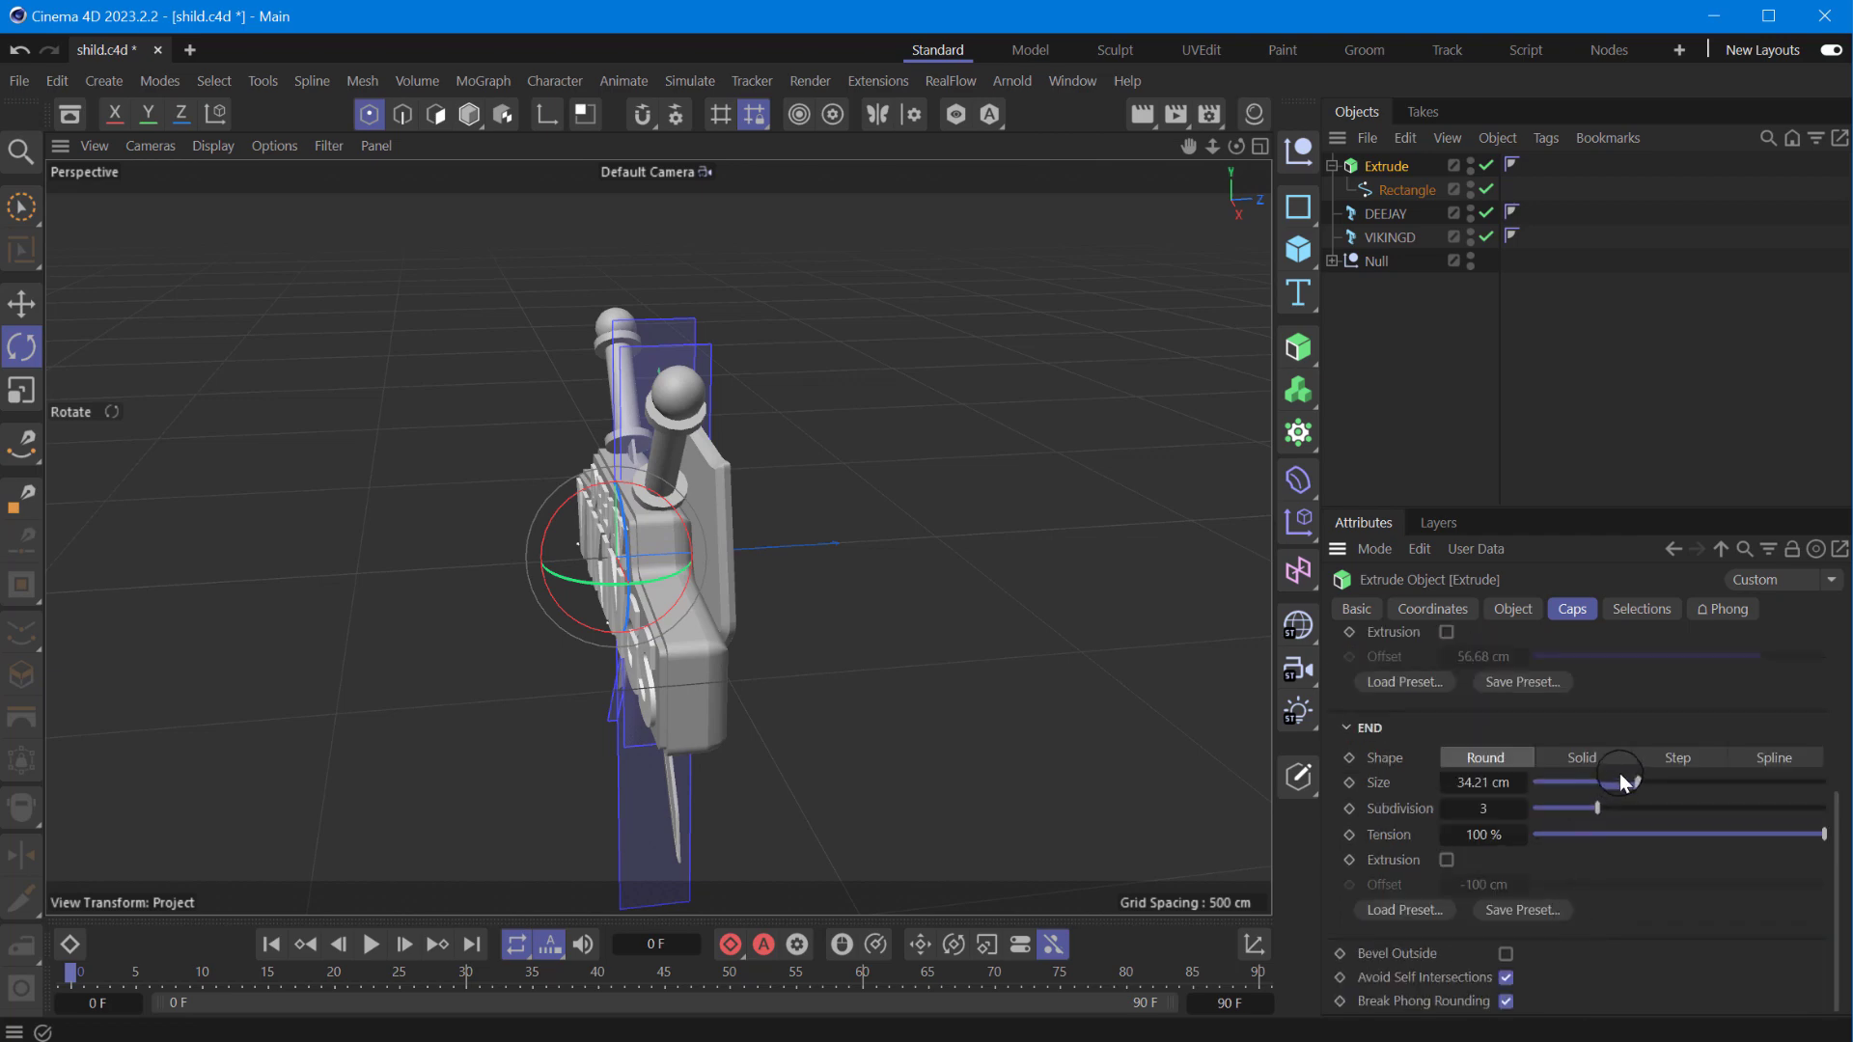
pyautogui.click(1513, 609)
pyautogui.moveTo(1588, 691); pyautogui.dragTo(1578, 689)
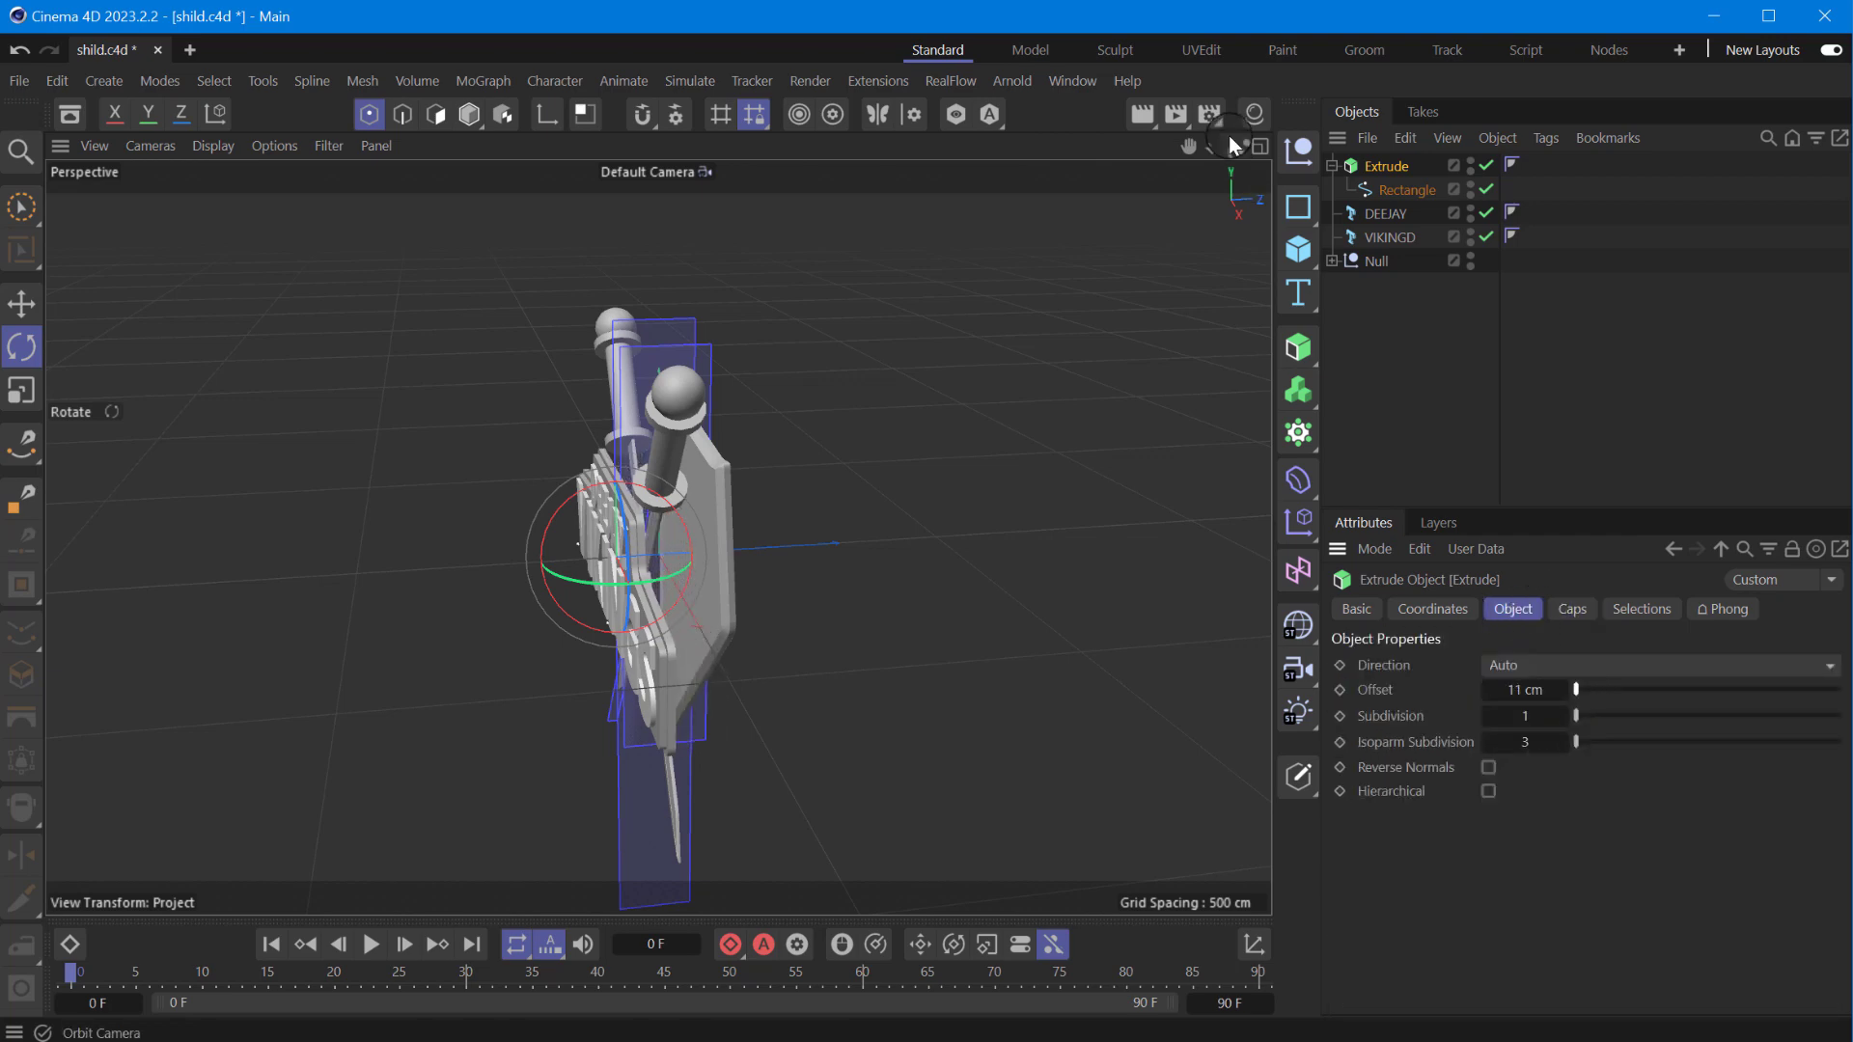
# - Group the Extrude, DEEJAY and VIKINGD under a null and slide the group left on X
pyautogui.moveTo(1230, 140); pyautogui.dragTo(1488, 640)
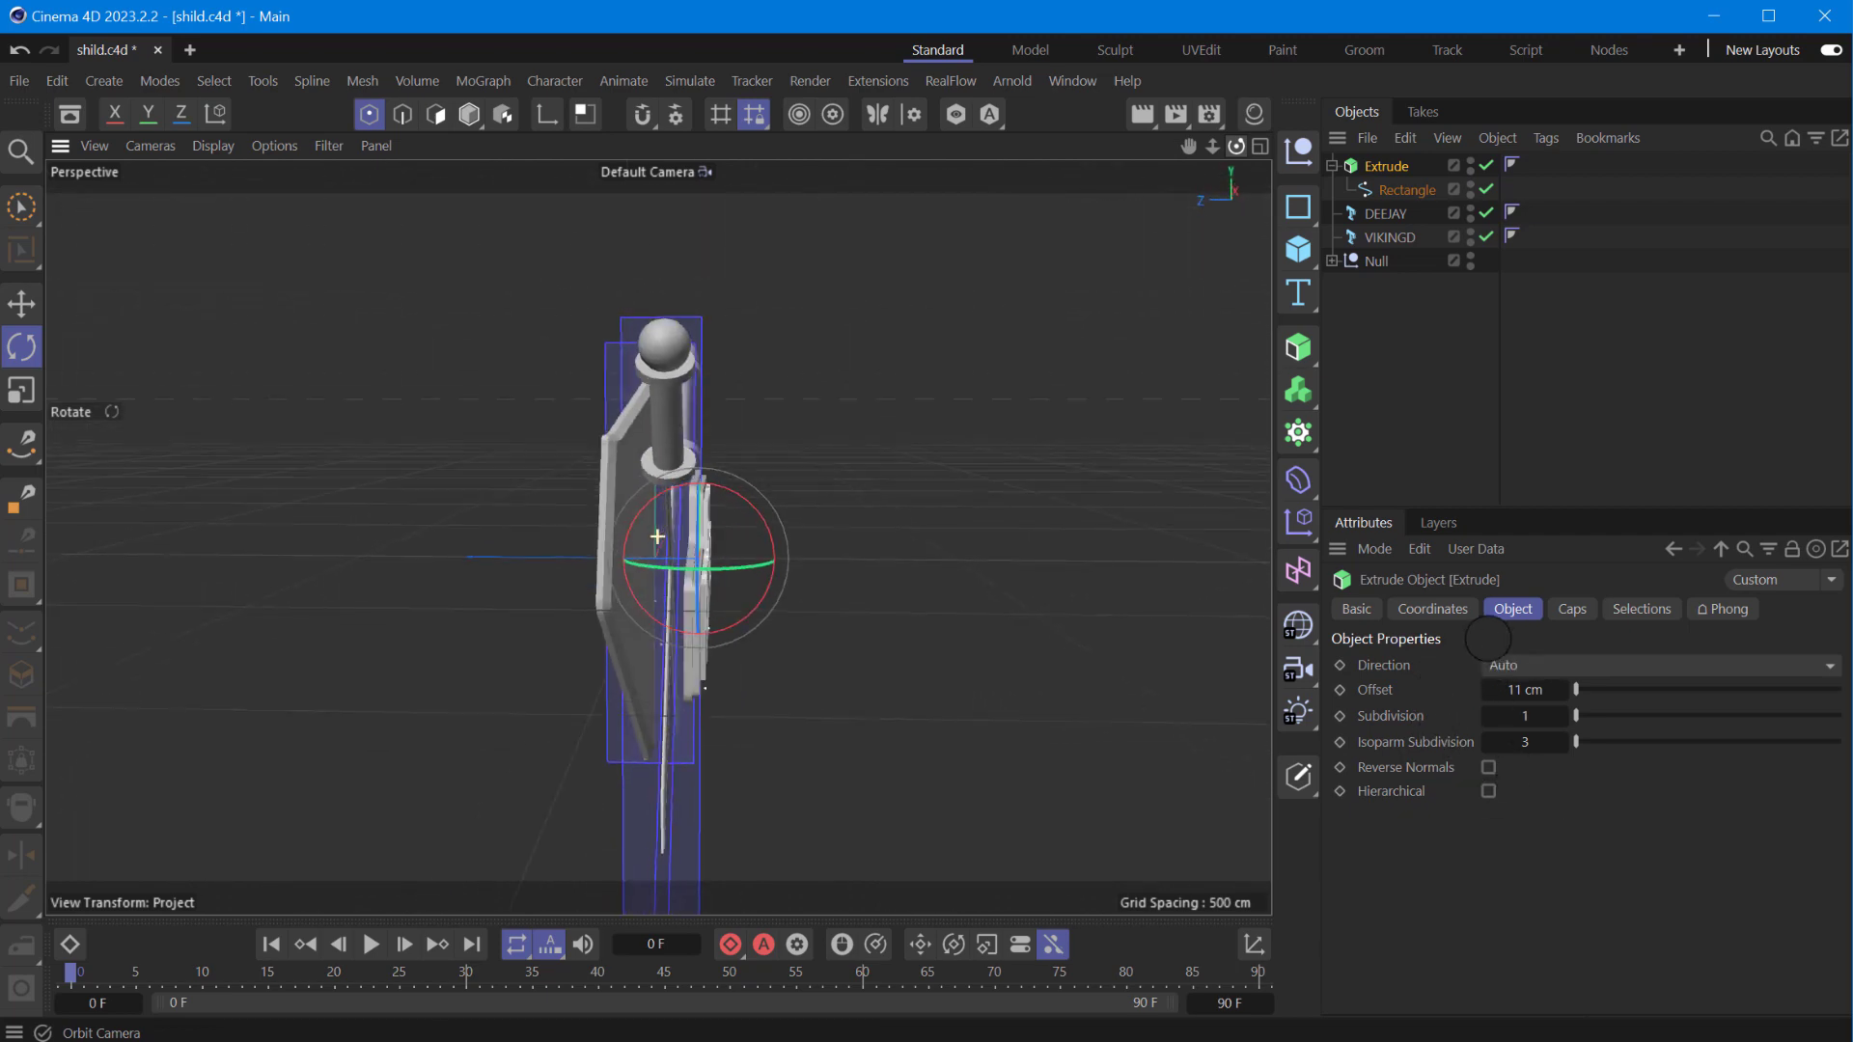
pyautogui.click(1332, 165)
pyautogui.keyDown('shift'); pyautogui.click(1378, 209); pyautogui.keyUp('shift')
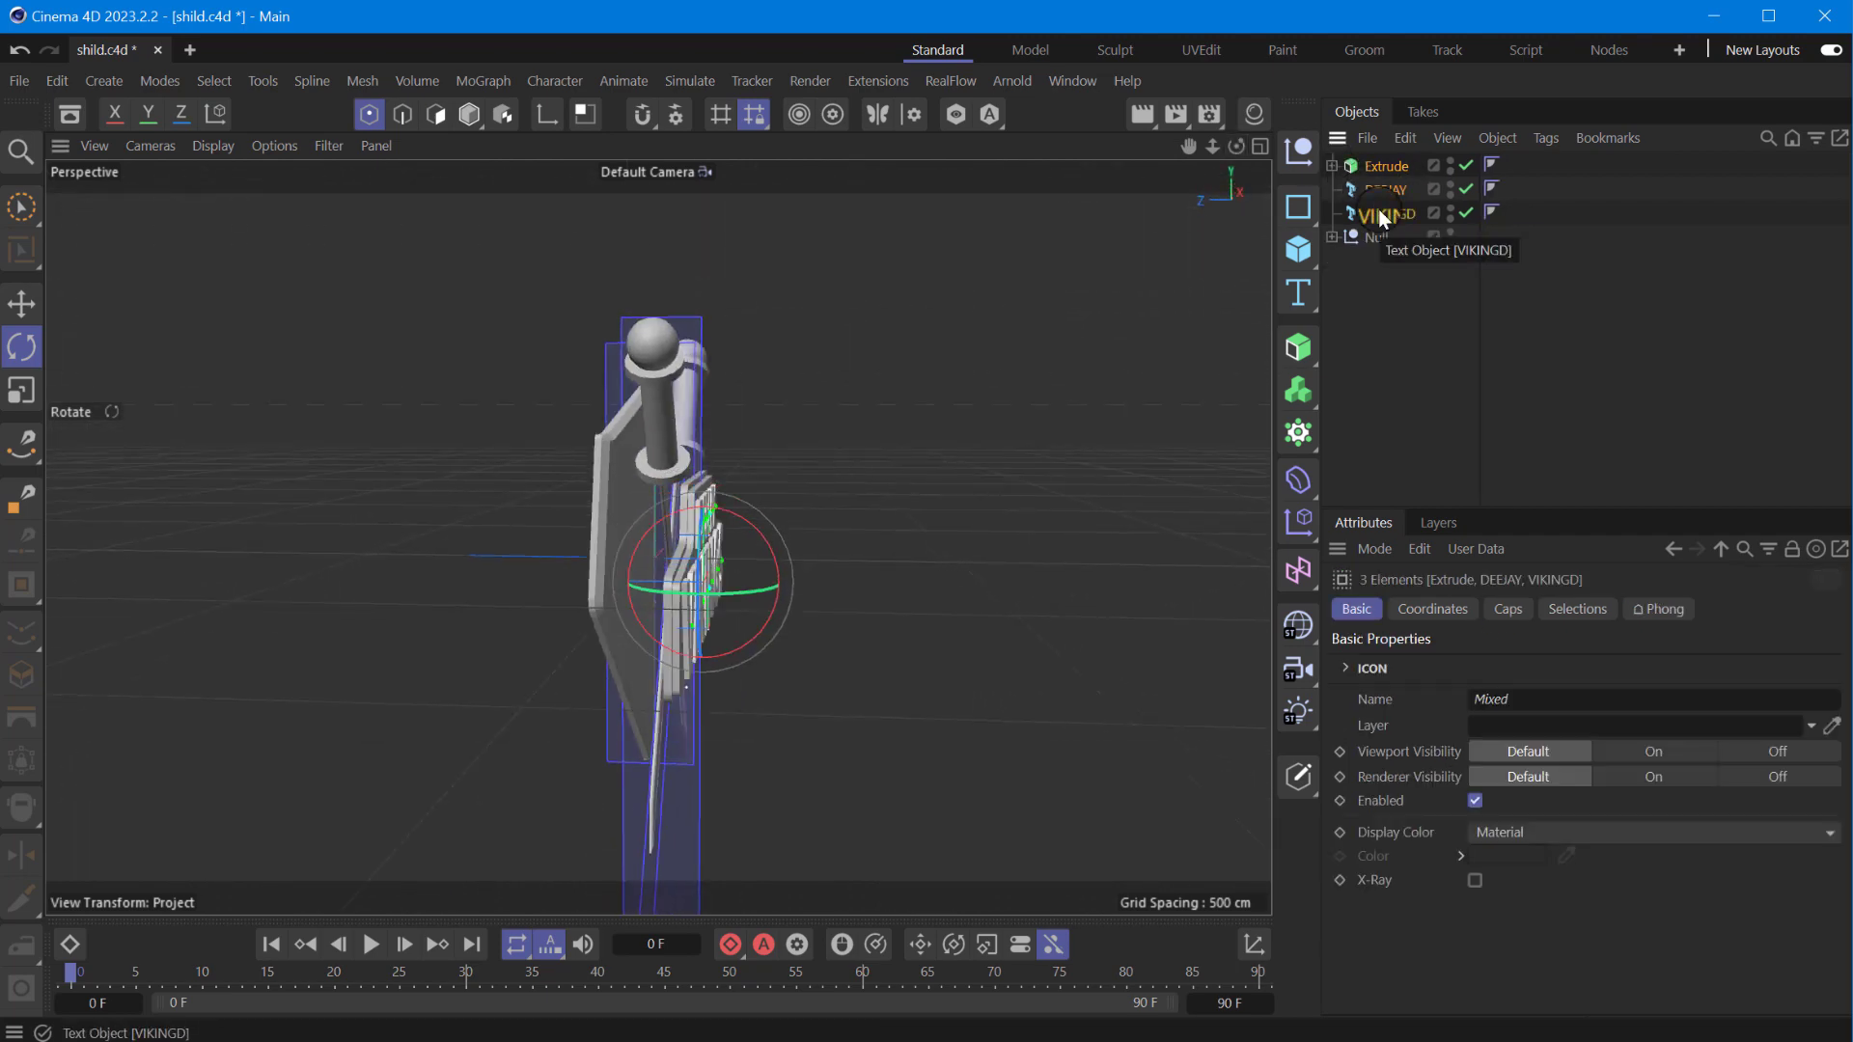
pyautogui.hotkey('alt', 'g')
pyautogui.click(21, 304)
pyautogui.scroll(3, 560, 518)
pyautogui.scroll(-2, 709, 627)
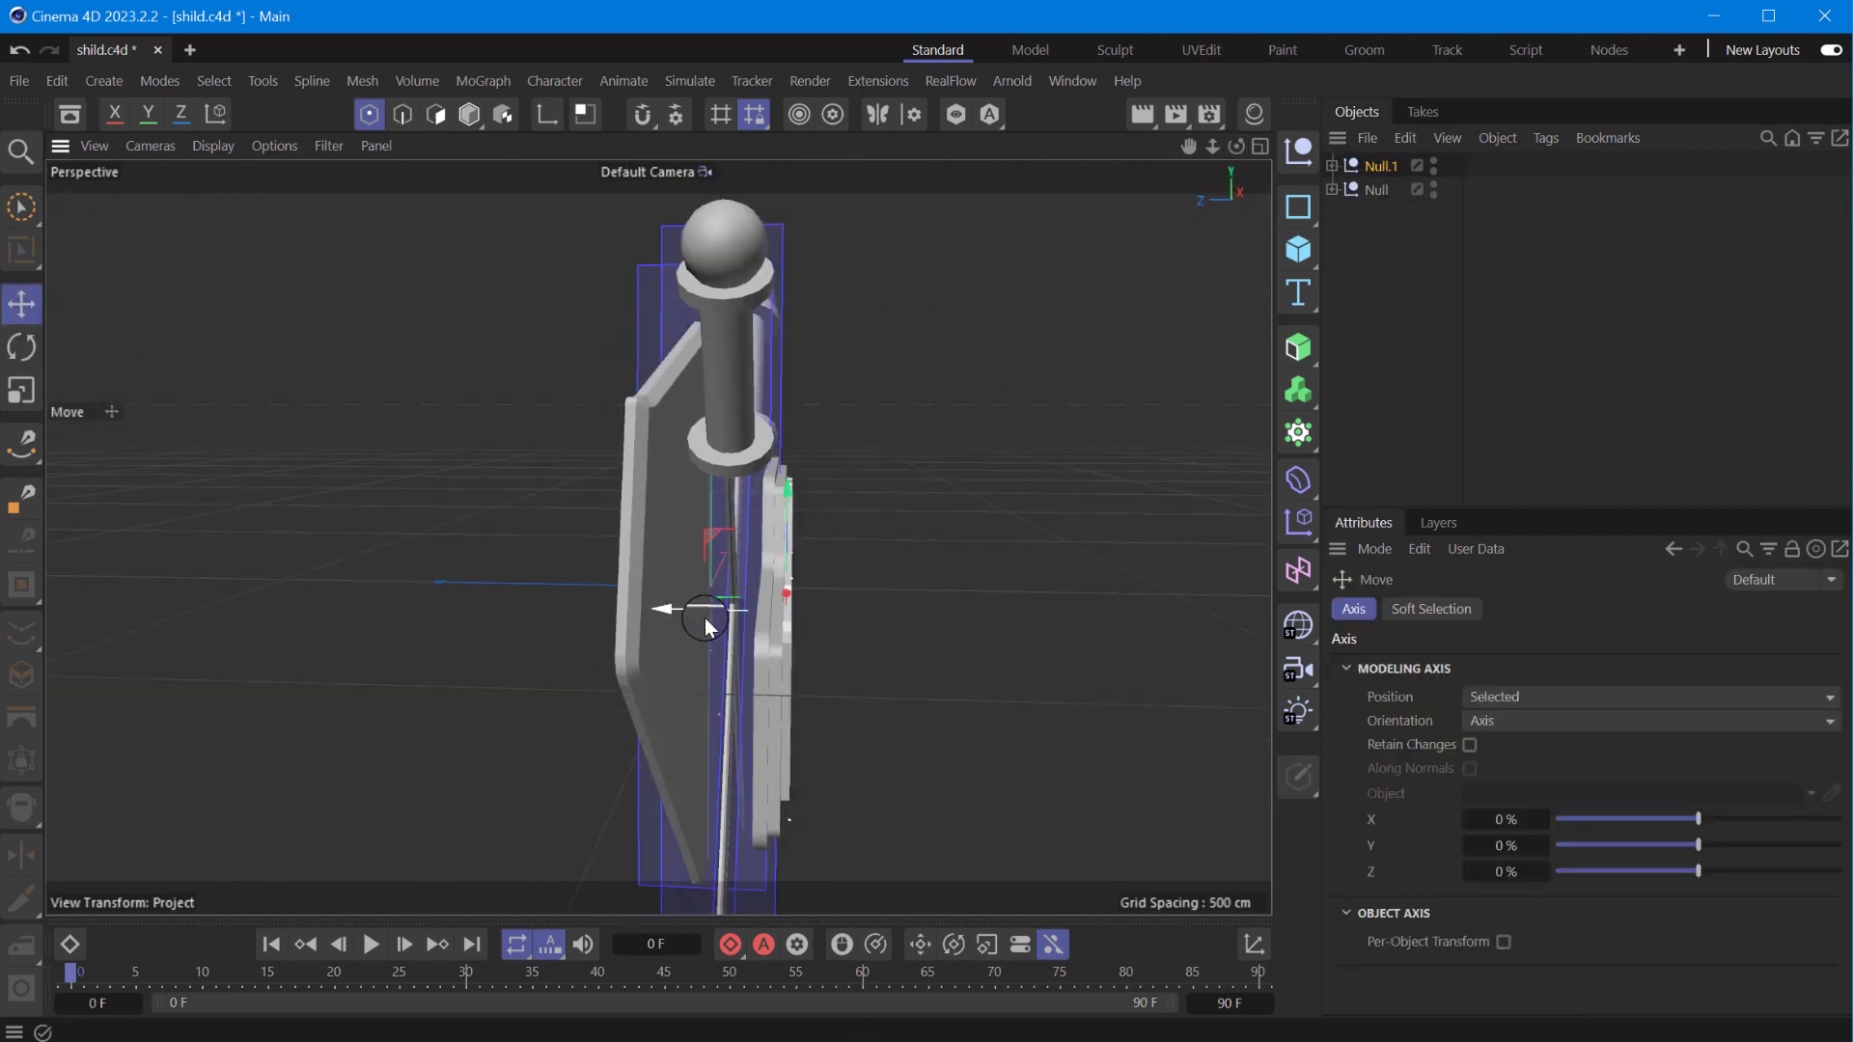
pyautogui.moveTo(706, 625); pyautogui.dragTo(627, 623)
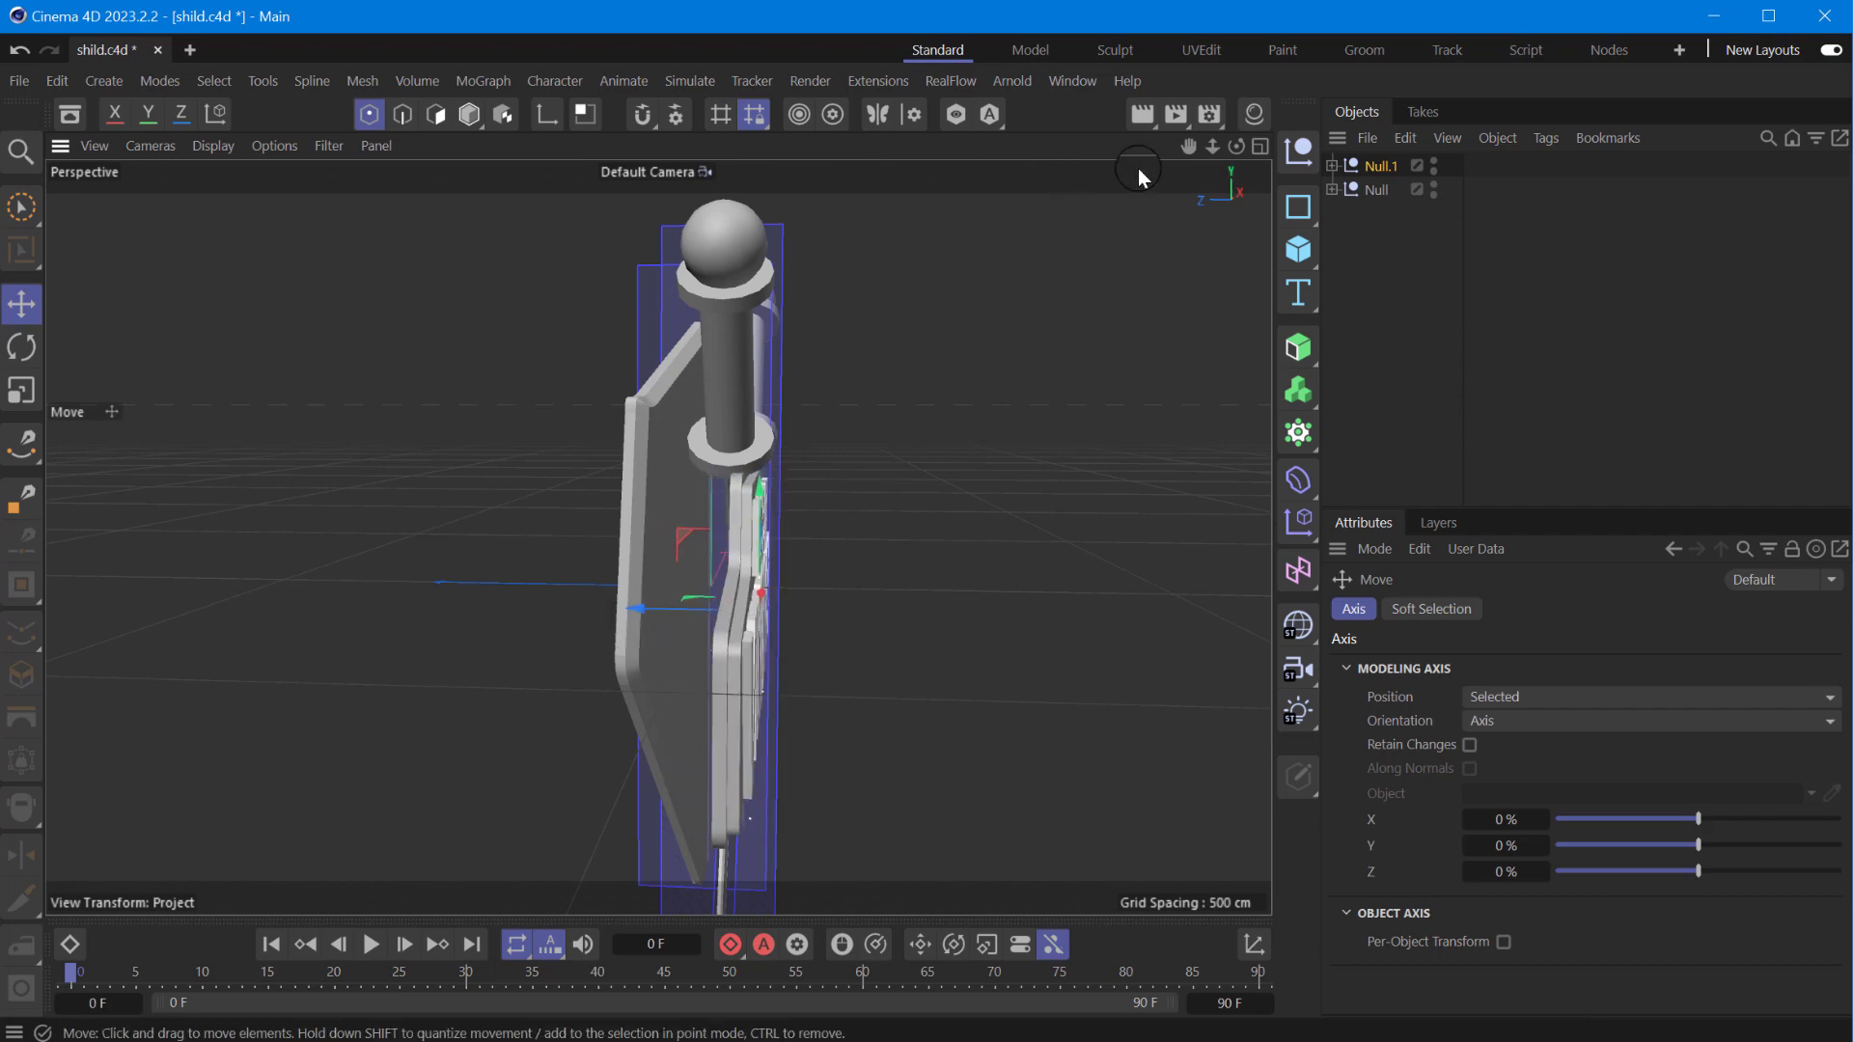
pyautogui.moveTo(1236, 145)
pyautogui.mouseDown()
pyautogui.moveTo(1131, 662)
pyautogui.moveTo(1371, 194)
pyautogui.mouseUp()
# - Move the sword's Symmetry setup so the mirrored sword appears, then save shild.c4d
pyautogui.click(1332, 189)
pyautogui.click(1408, 213)
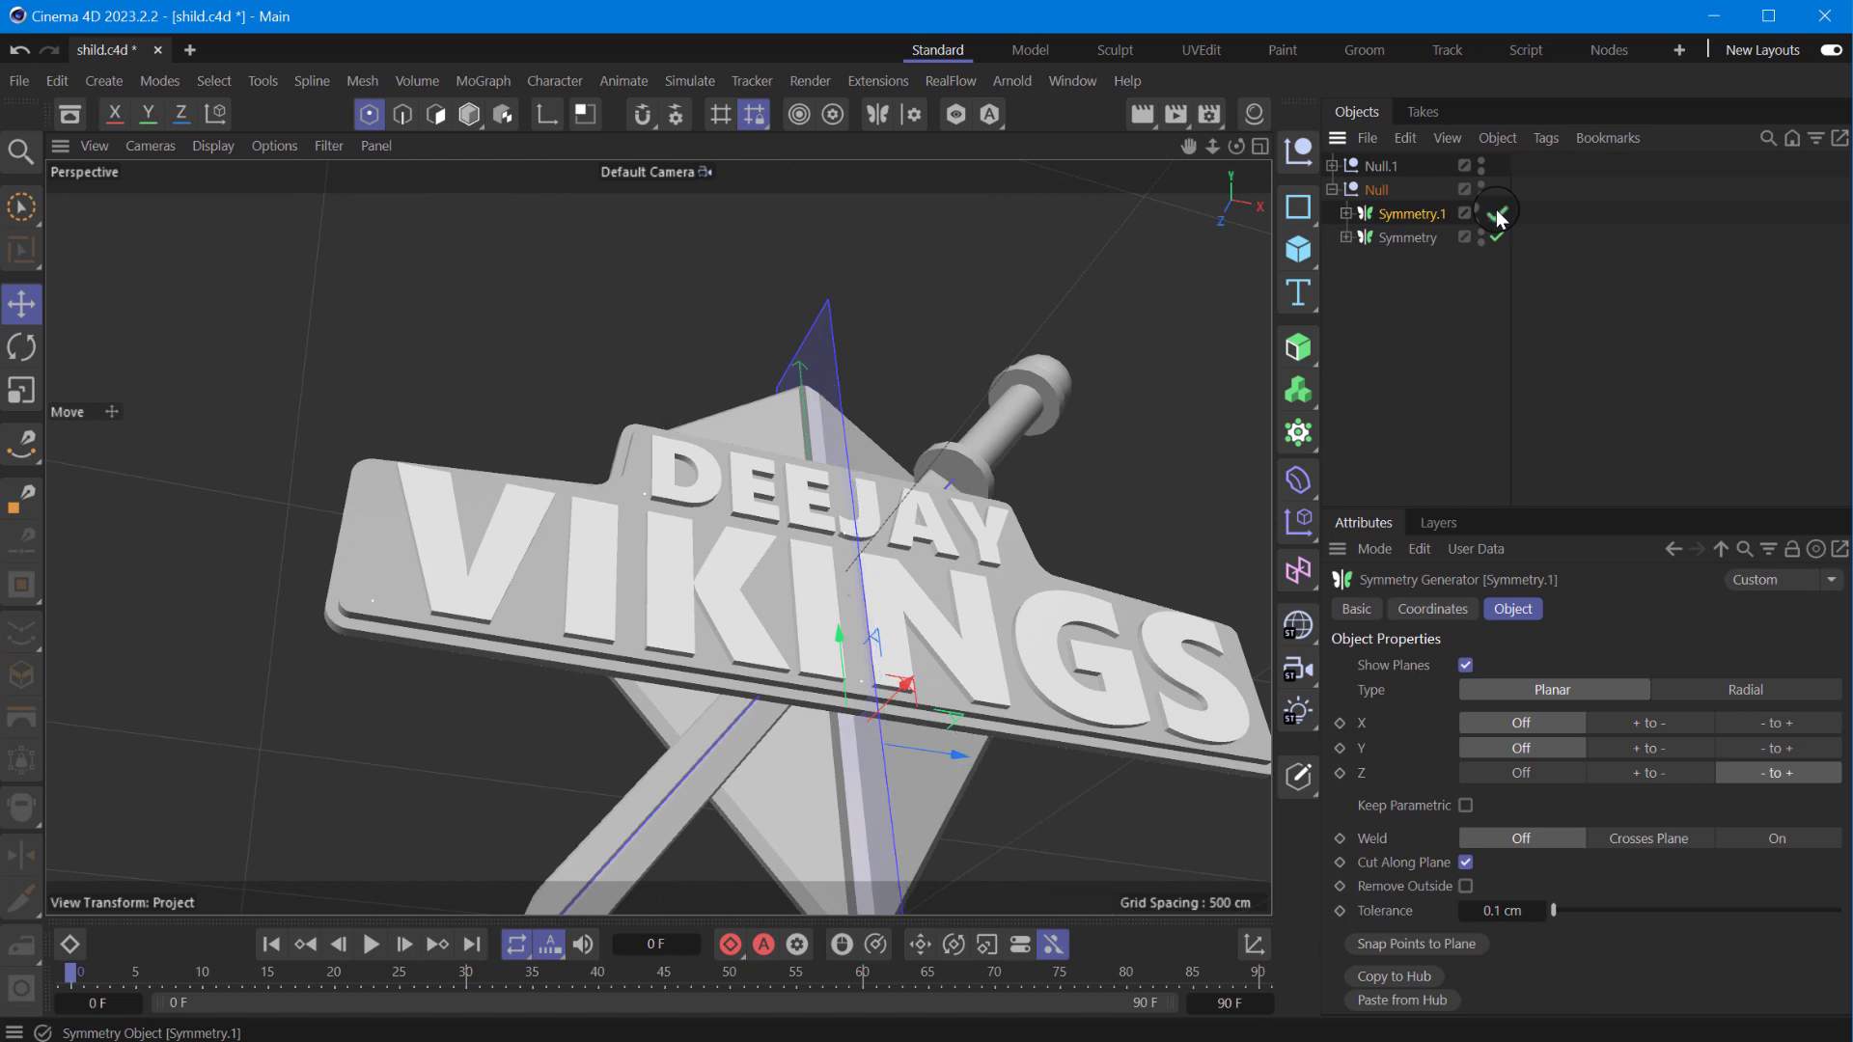
pyautogui.click(1497, 214)
pyautogui.click(1407, 238)
pyautogui.moveTo(883, 565); pyautogui.dragTo(898, 526)
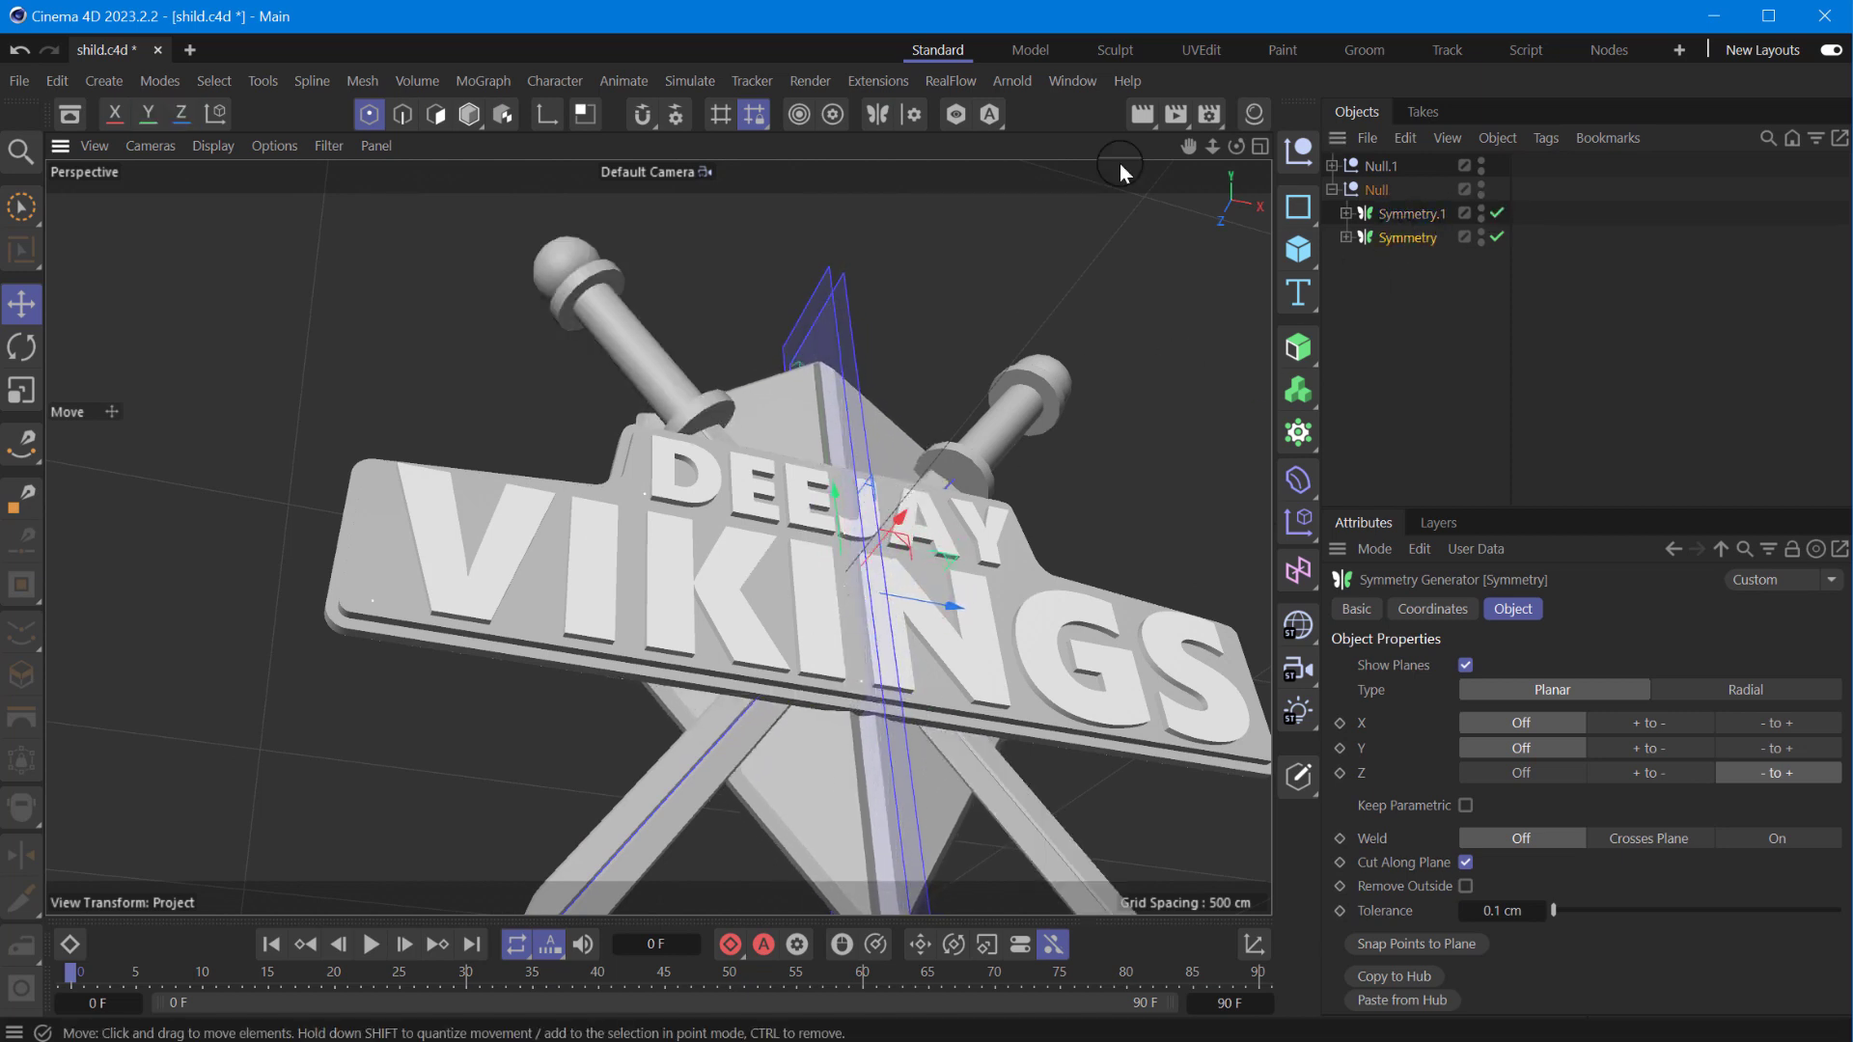
pyautogui.scroll(-5, 1120, 164)
pyautogui.click(20, 85)
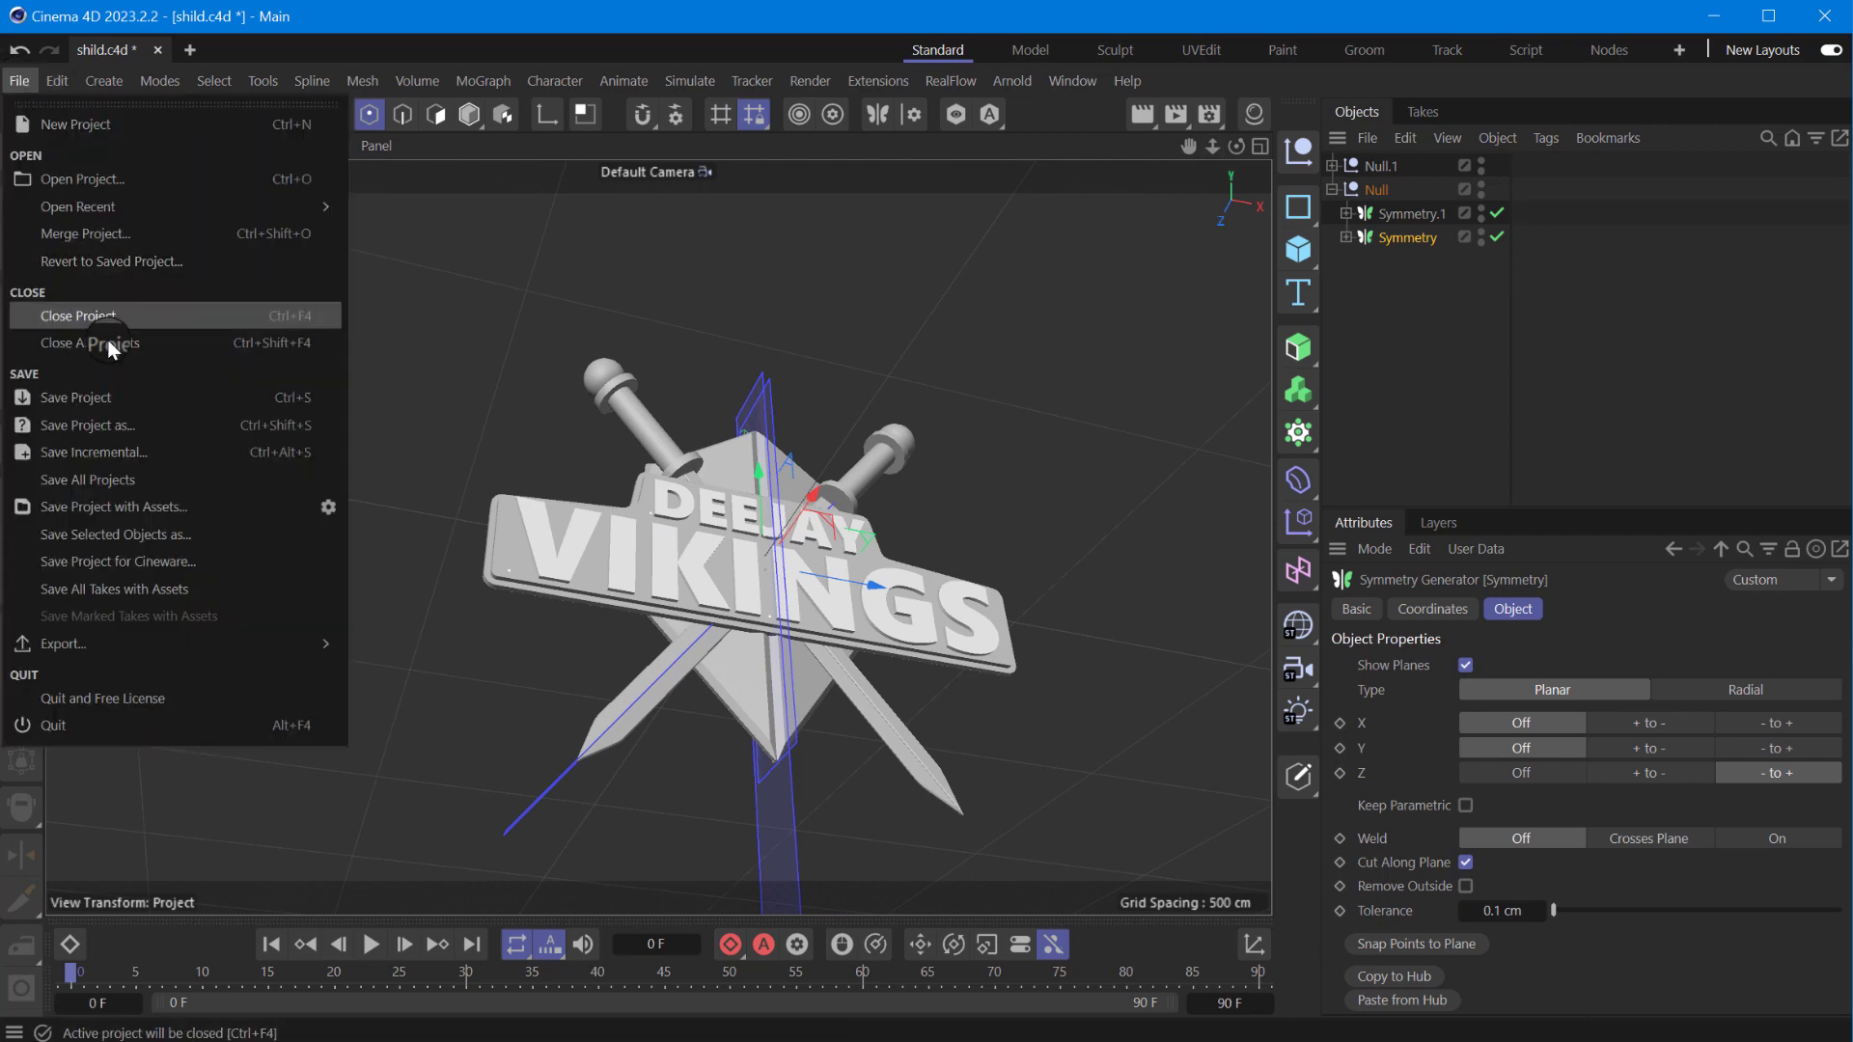
pyautogui.click(77, 395)
pyautogui.moveTo(1236, 146)
pyautogui.mouseDown()
pyautogui.moveTo(1200, 824)
pyautogui.moveTo(1236, 146)
pyautogui.mouseUp()
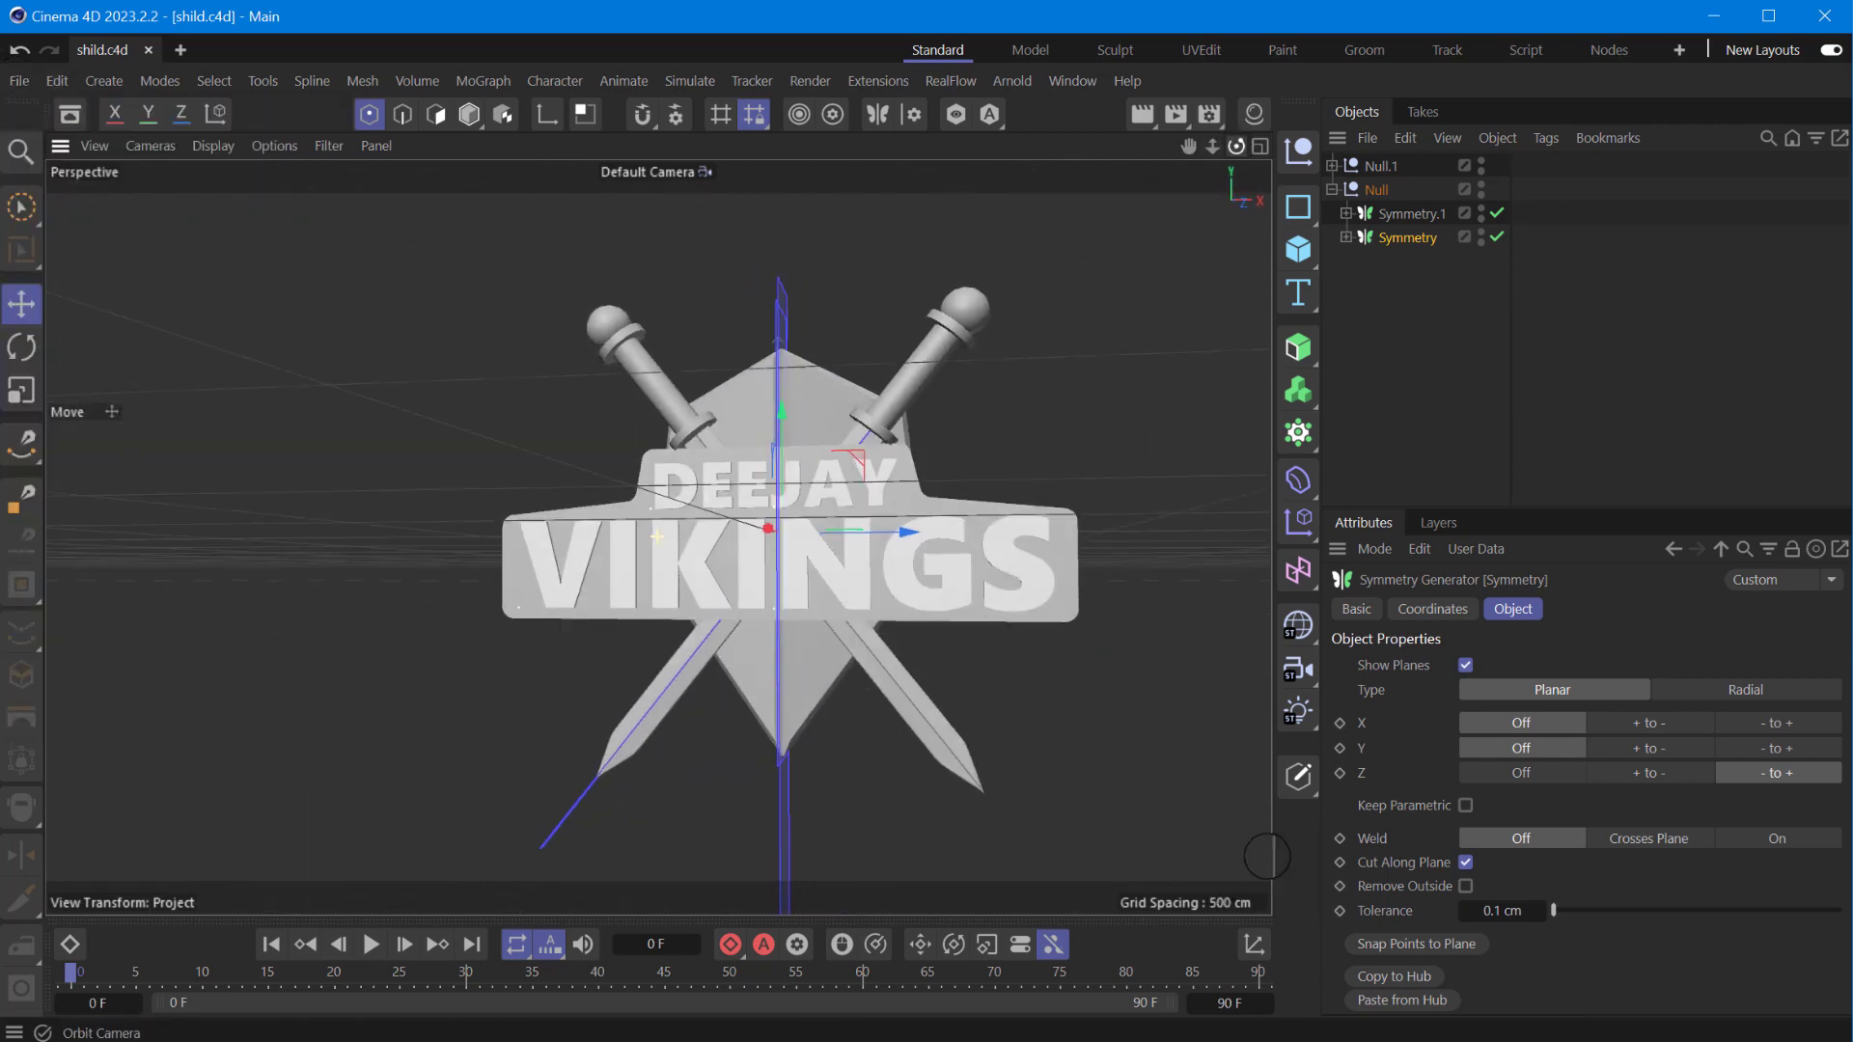
# - Move the Symmetry.1 sword group about 27 cm and reveal the sword's cylinder parts
pyautogui.click(1410, 213)
pyautogui.moveTo(780, 531); pyautogui.dragTo(786, 488)
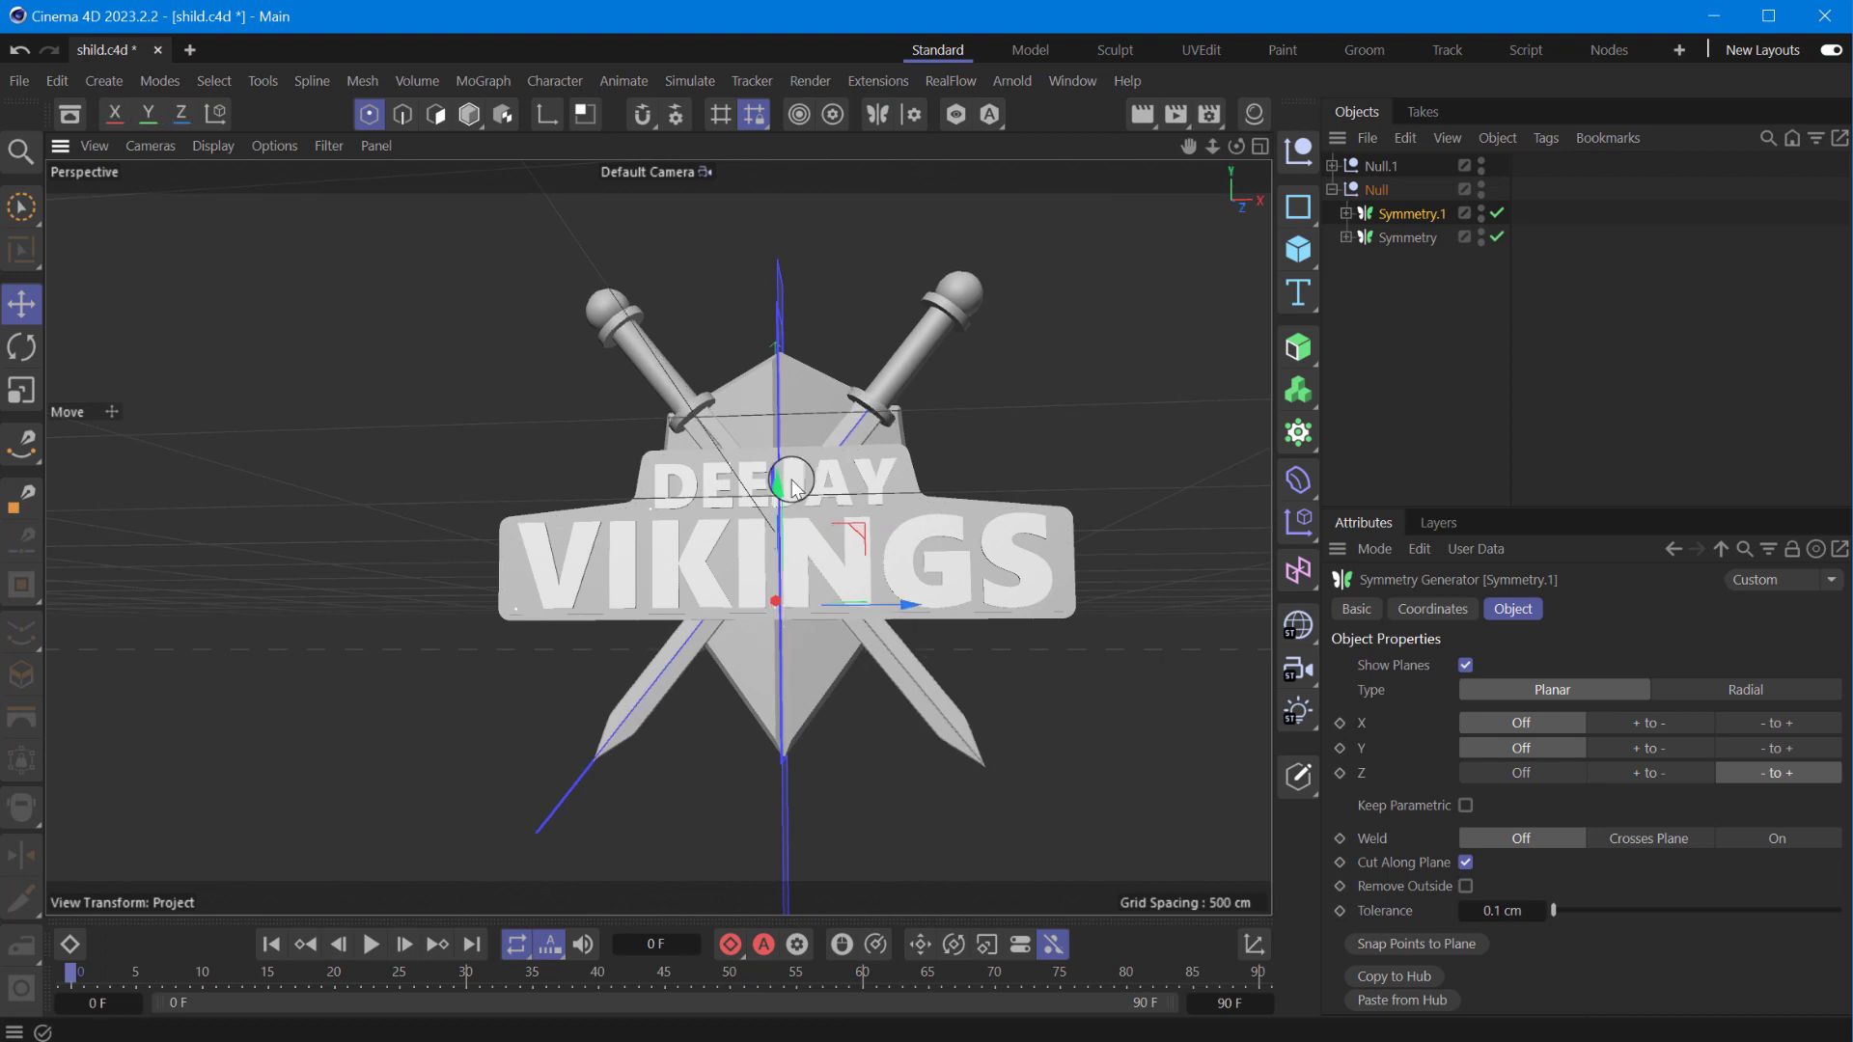
pyautogui.click(1332, 165)
pyautogui.click(1332, 165)
pyautogui.click(1345, 214)
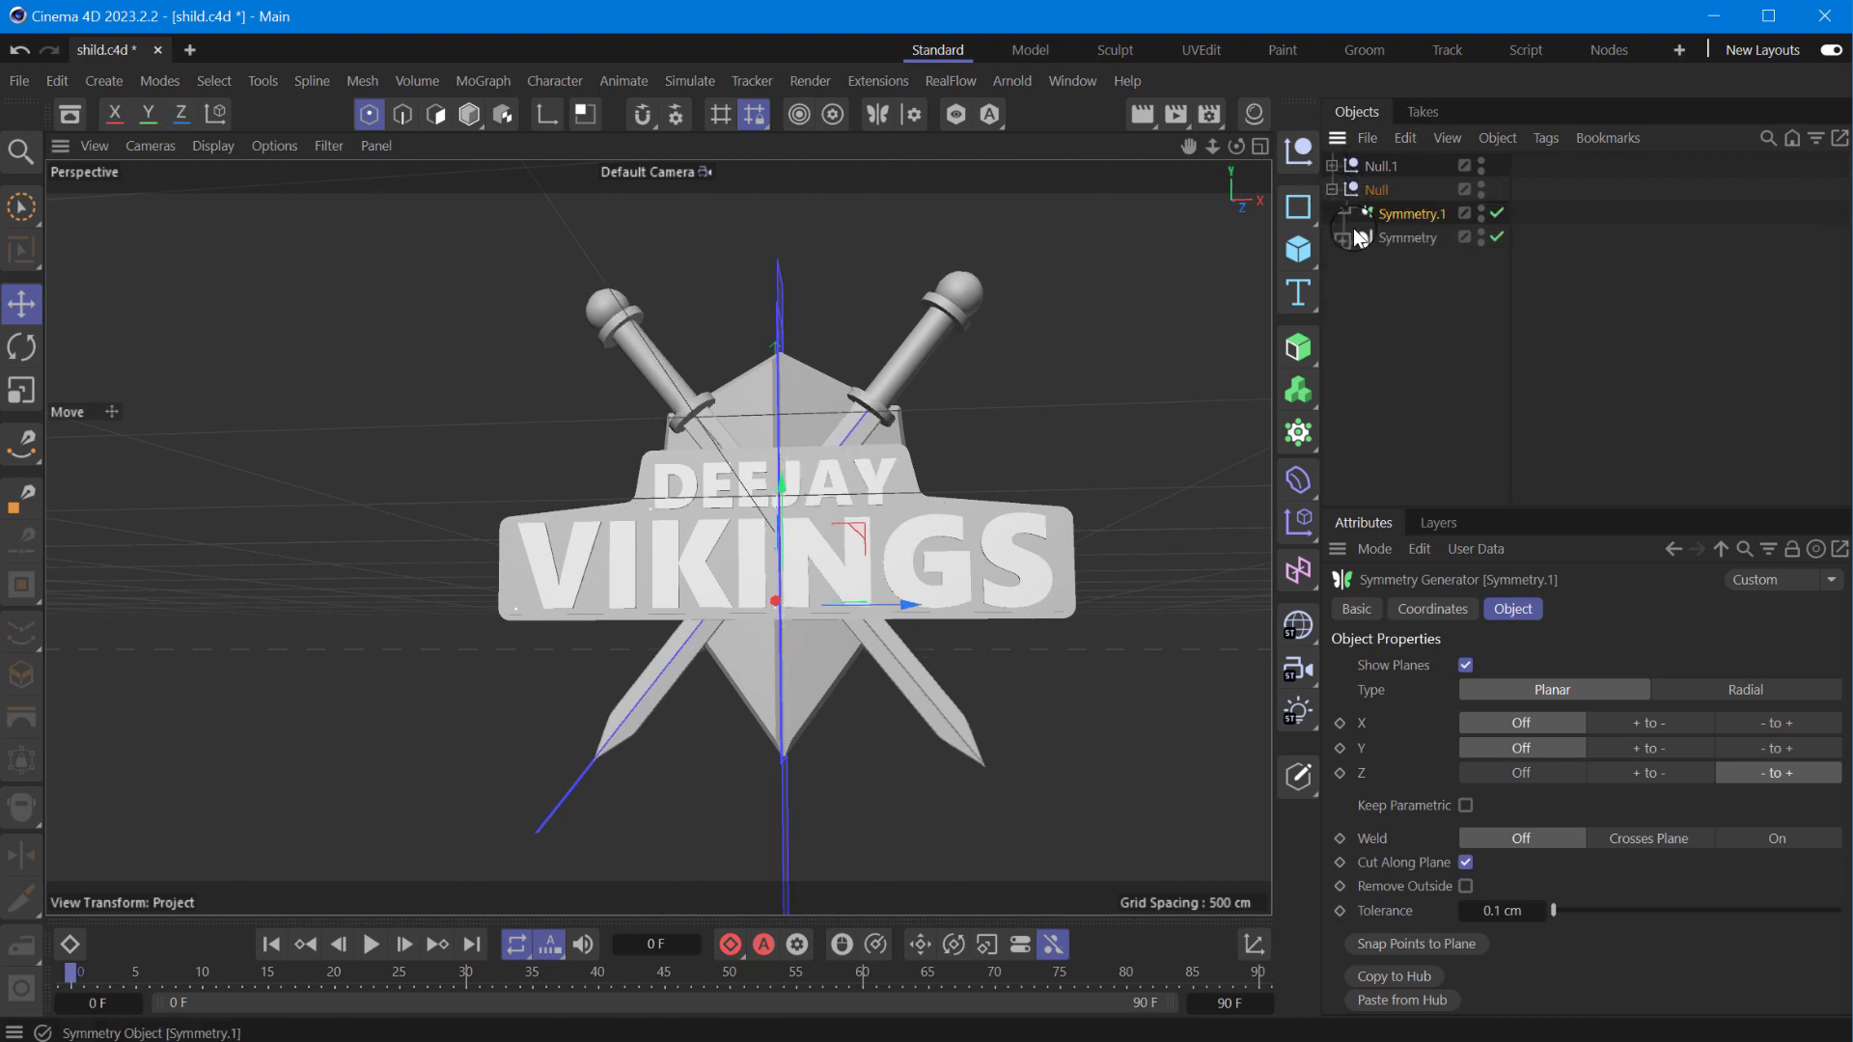
pyautogui.click(1374, 260)
# - Enable Fillet caps on Cylinder, Cylinder.1 and Cylinder.2 together
pyautogui.click(1435, 308)
pyautogui.keyDown('ctrl'); pyautogui.click(1430, 357); pyautogui.keyUp('ctrl')
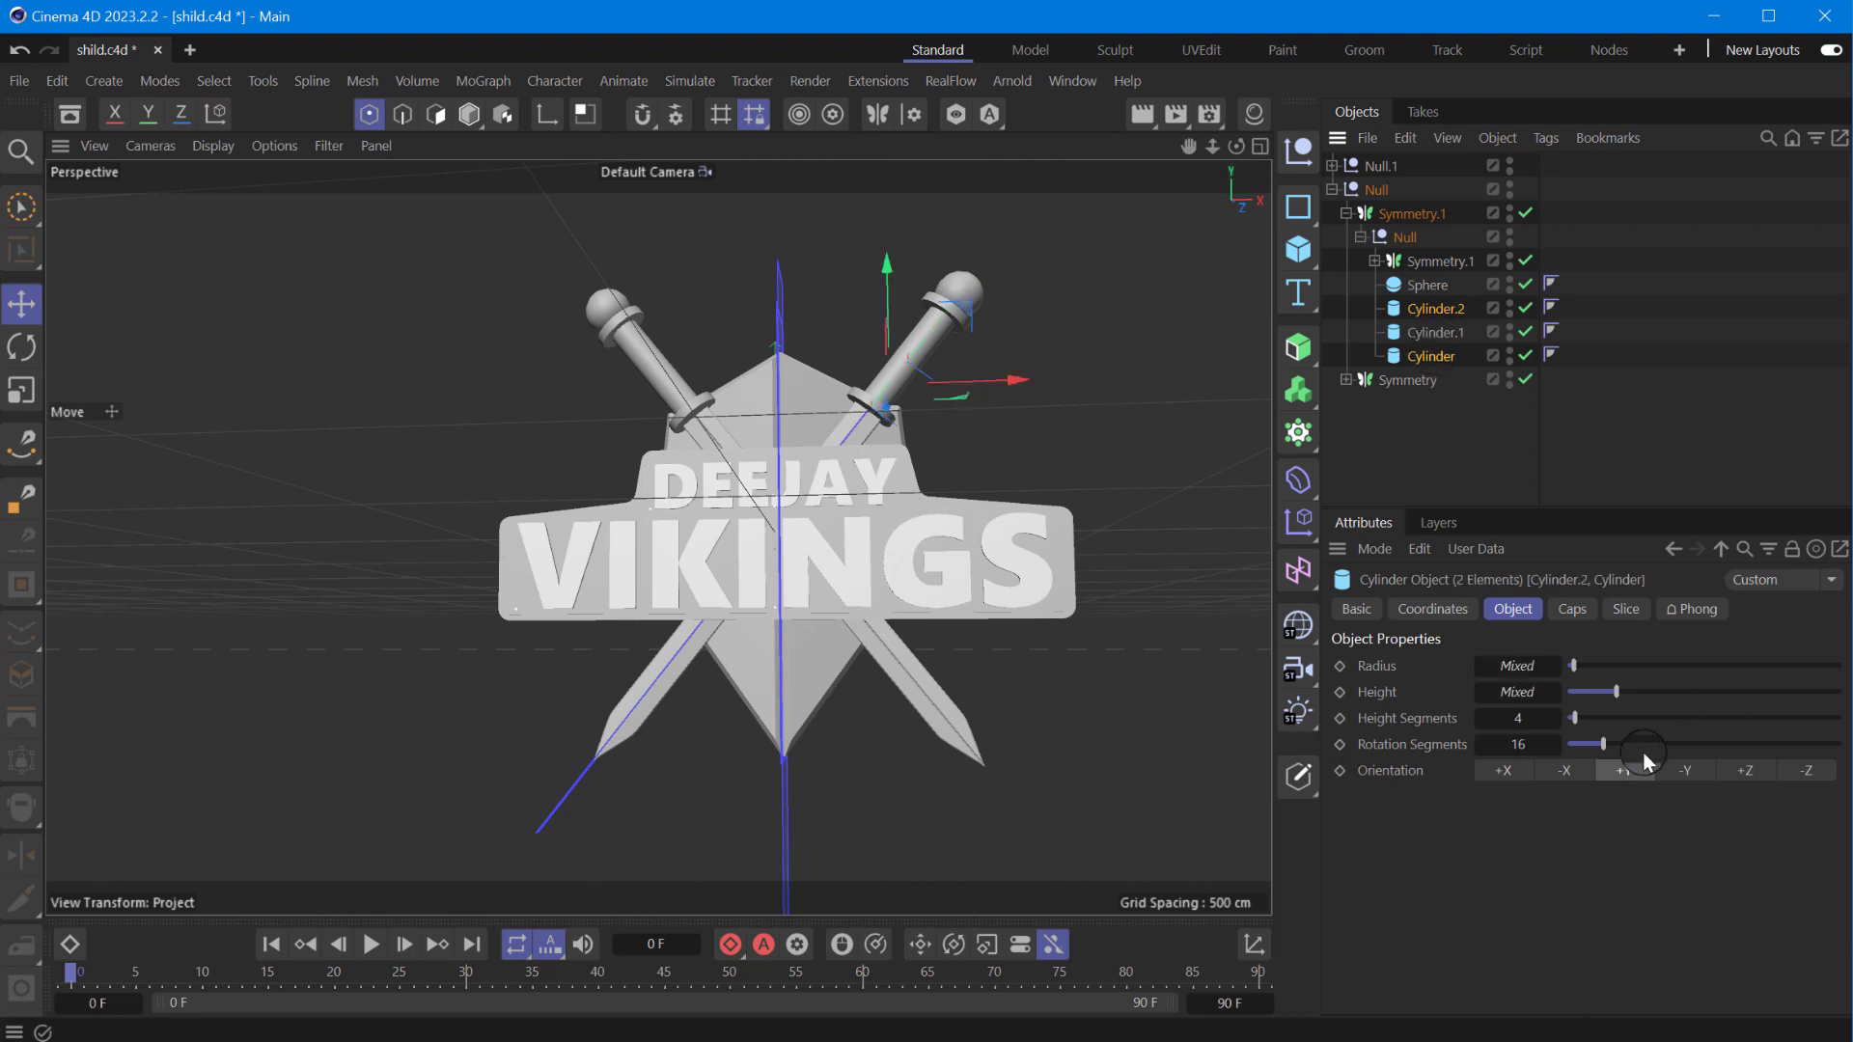
pyautogui.click(1572, 608)
pyautogui.click(1427, 723)
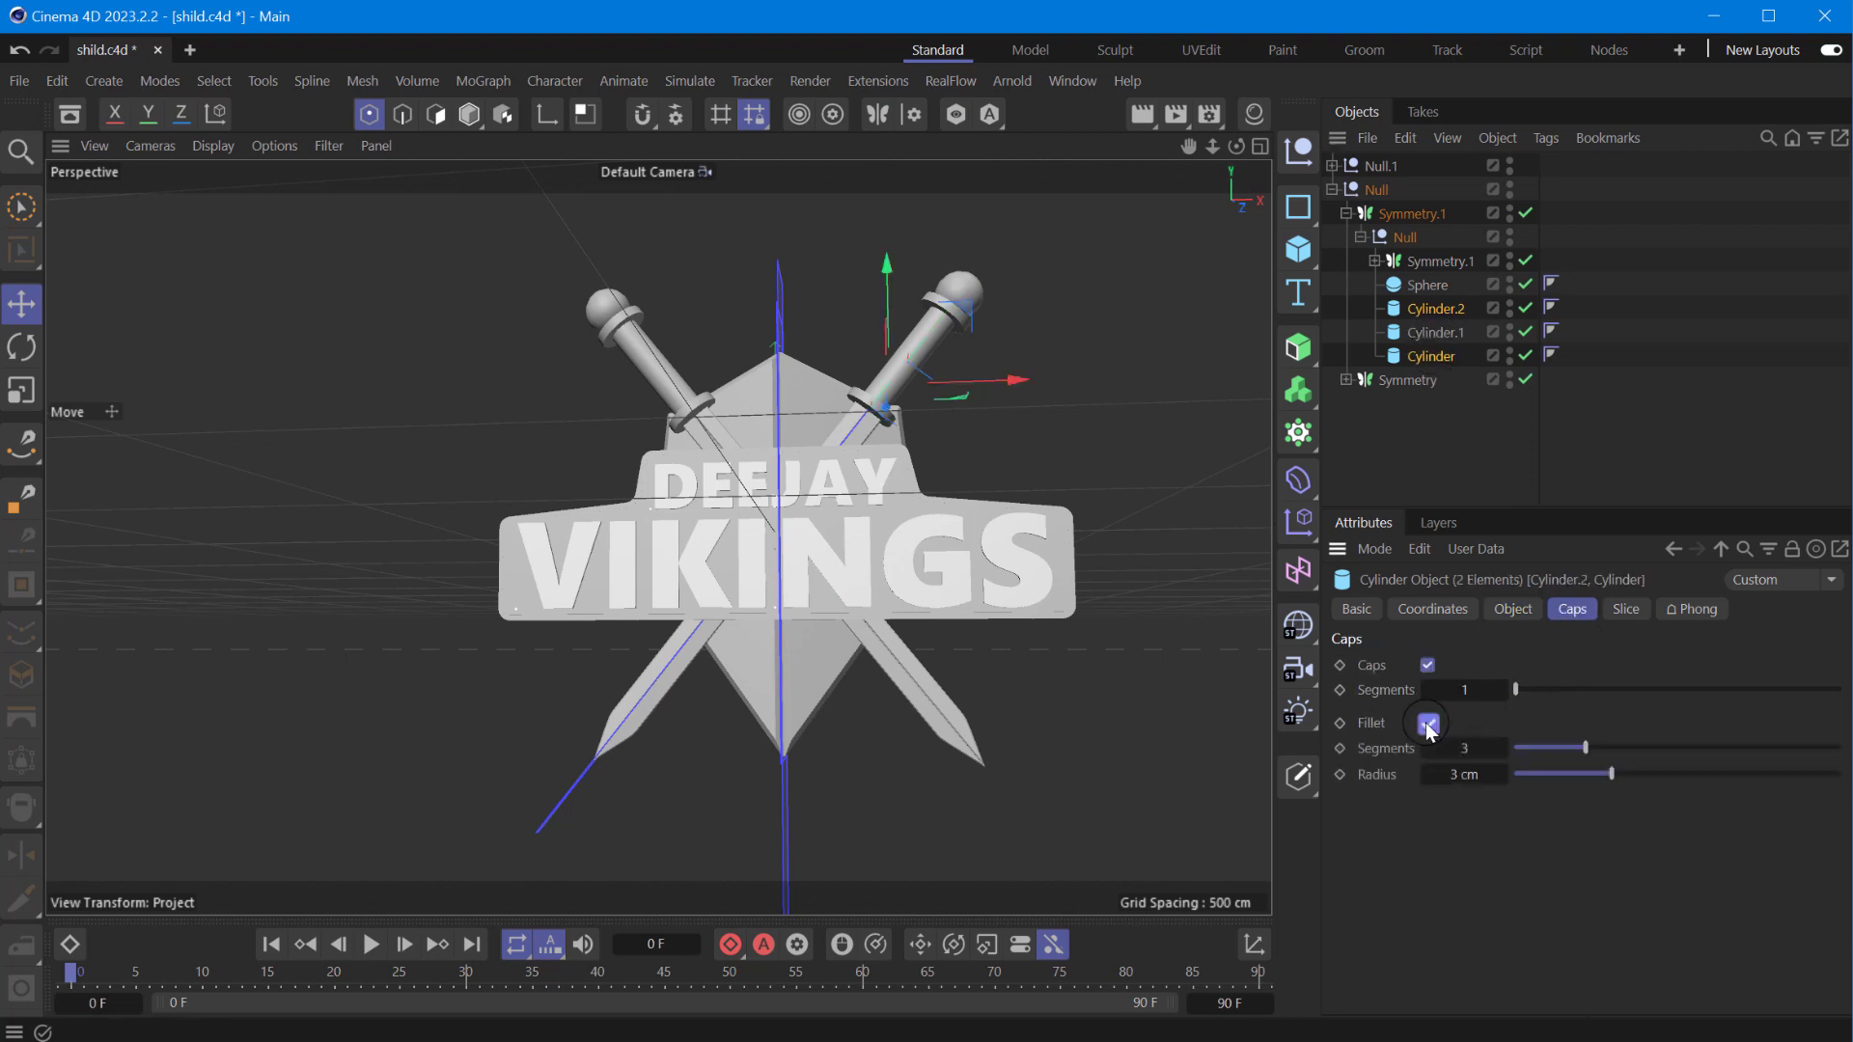
pyautogui.keyDown('ctrl'); pyautogui.click(1419, 332); pyautogui.keyUp('ctrl')
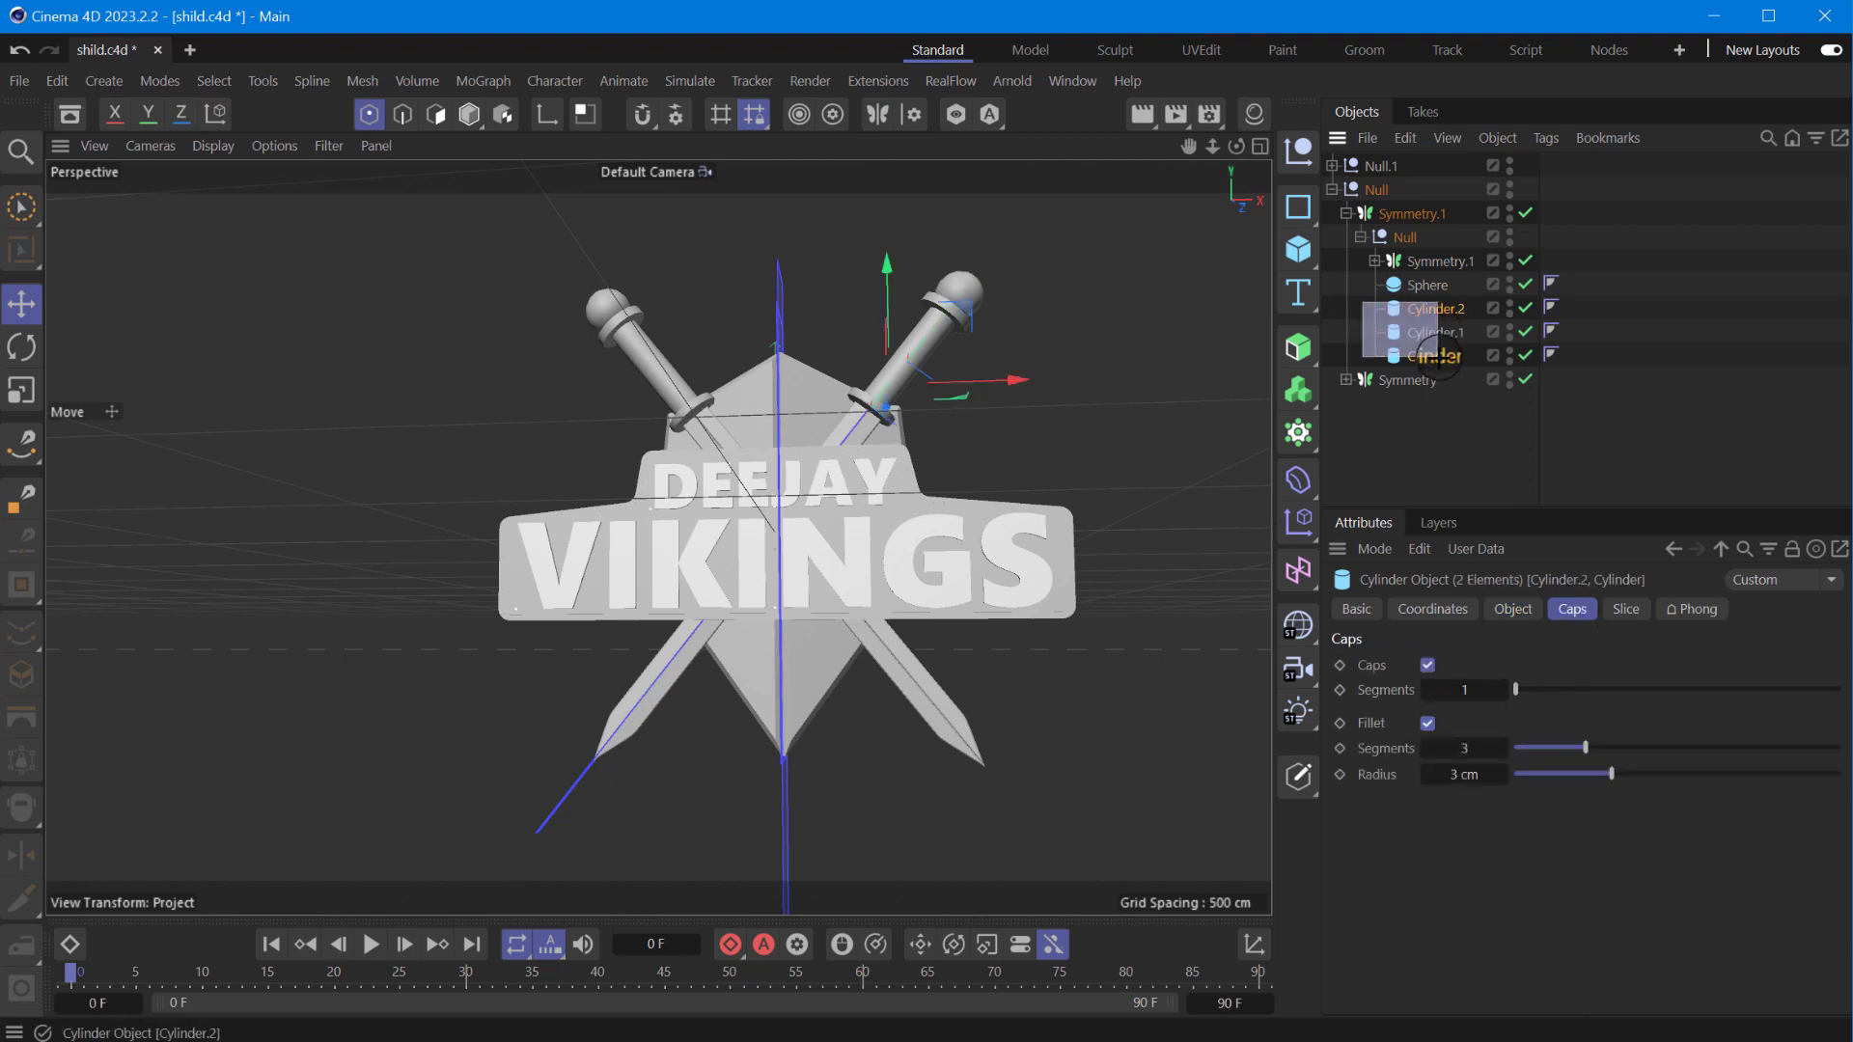
pyautogui.click(1428, 723)
# - Set the cylinders' fillet to 284 segments with a 1 cm radius
pyautogui.scroll(5, 1021, 425)
pyautogui.scroll(4, 1021, 425)
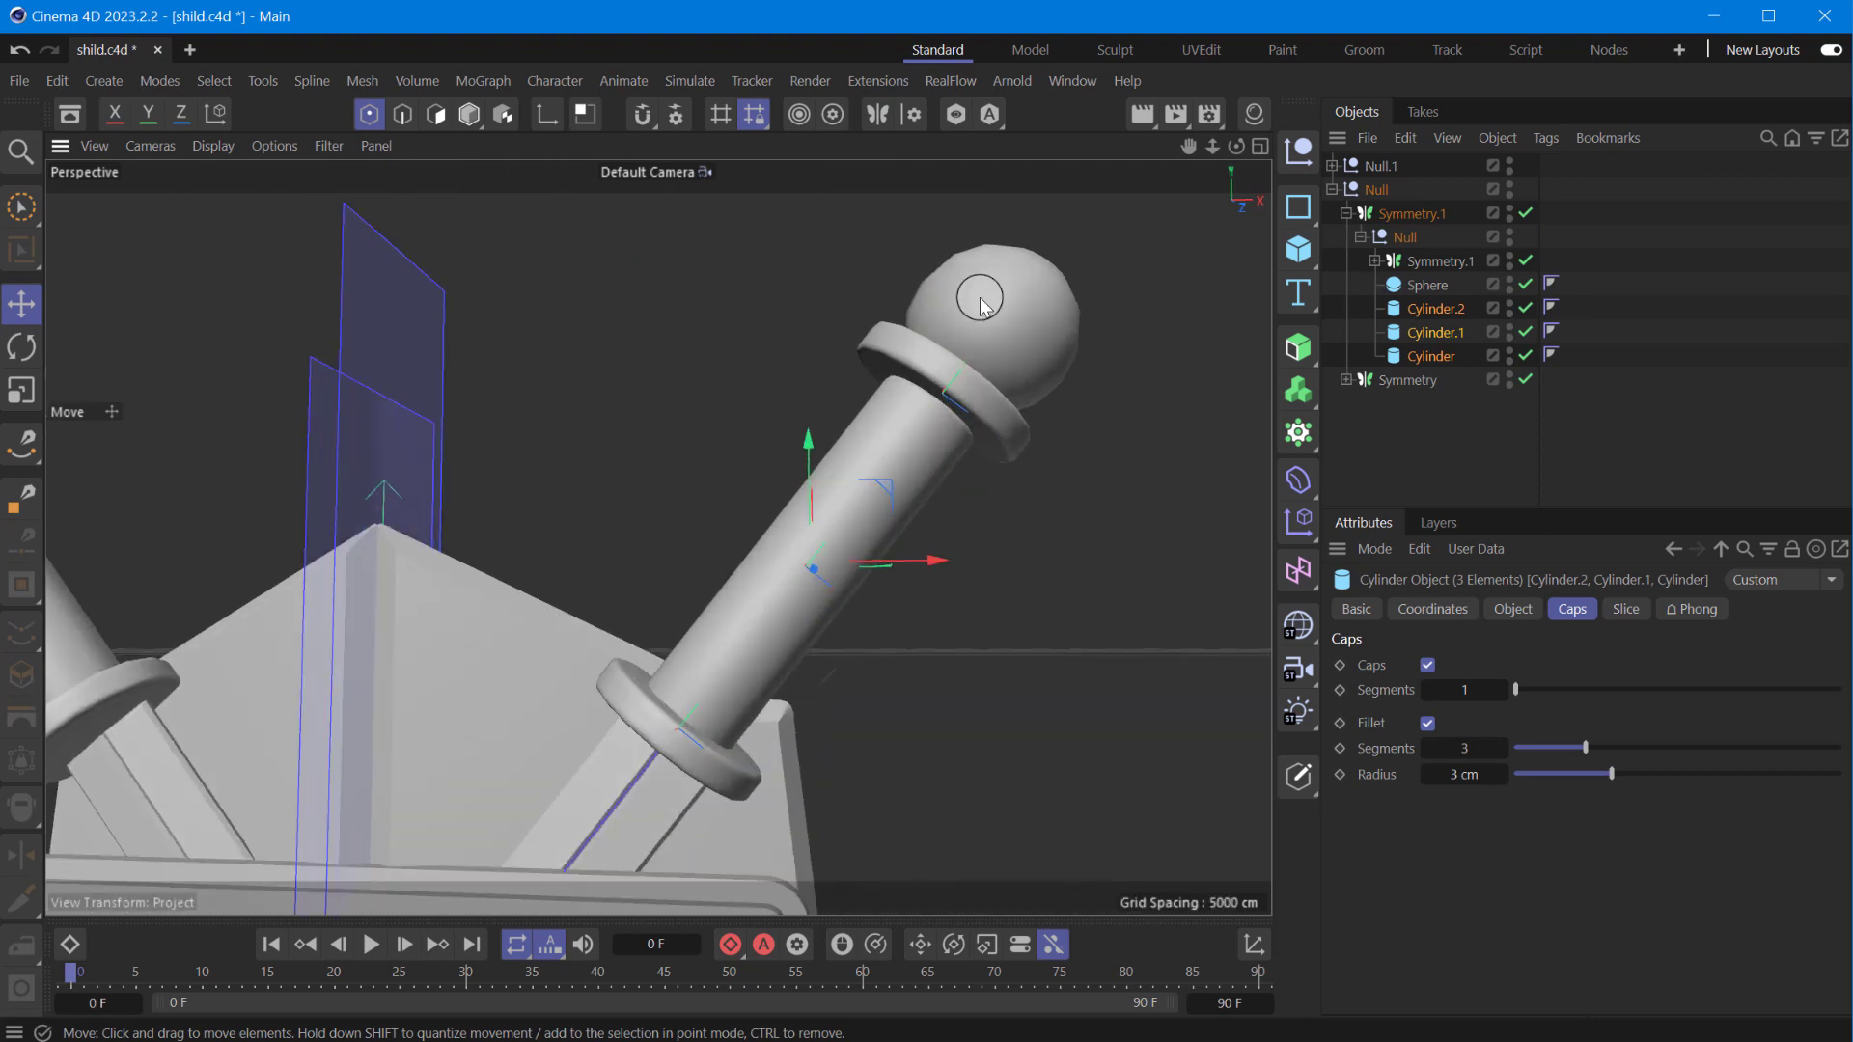
pyautogui.click(1512, 610)
pyautogui.click(1572, 607)
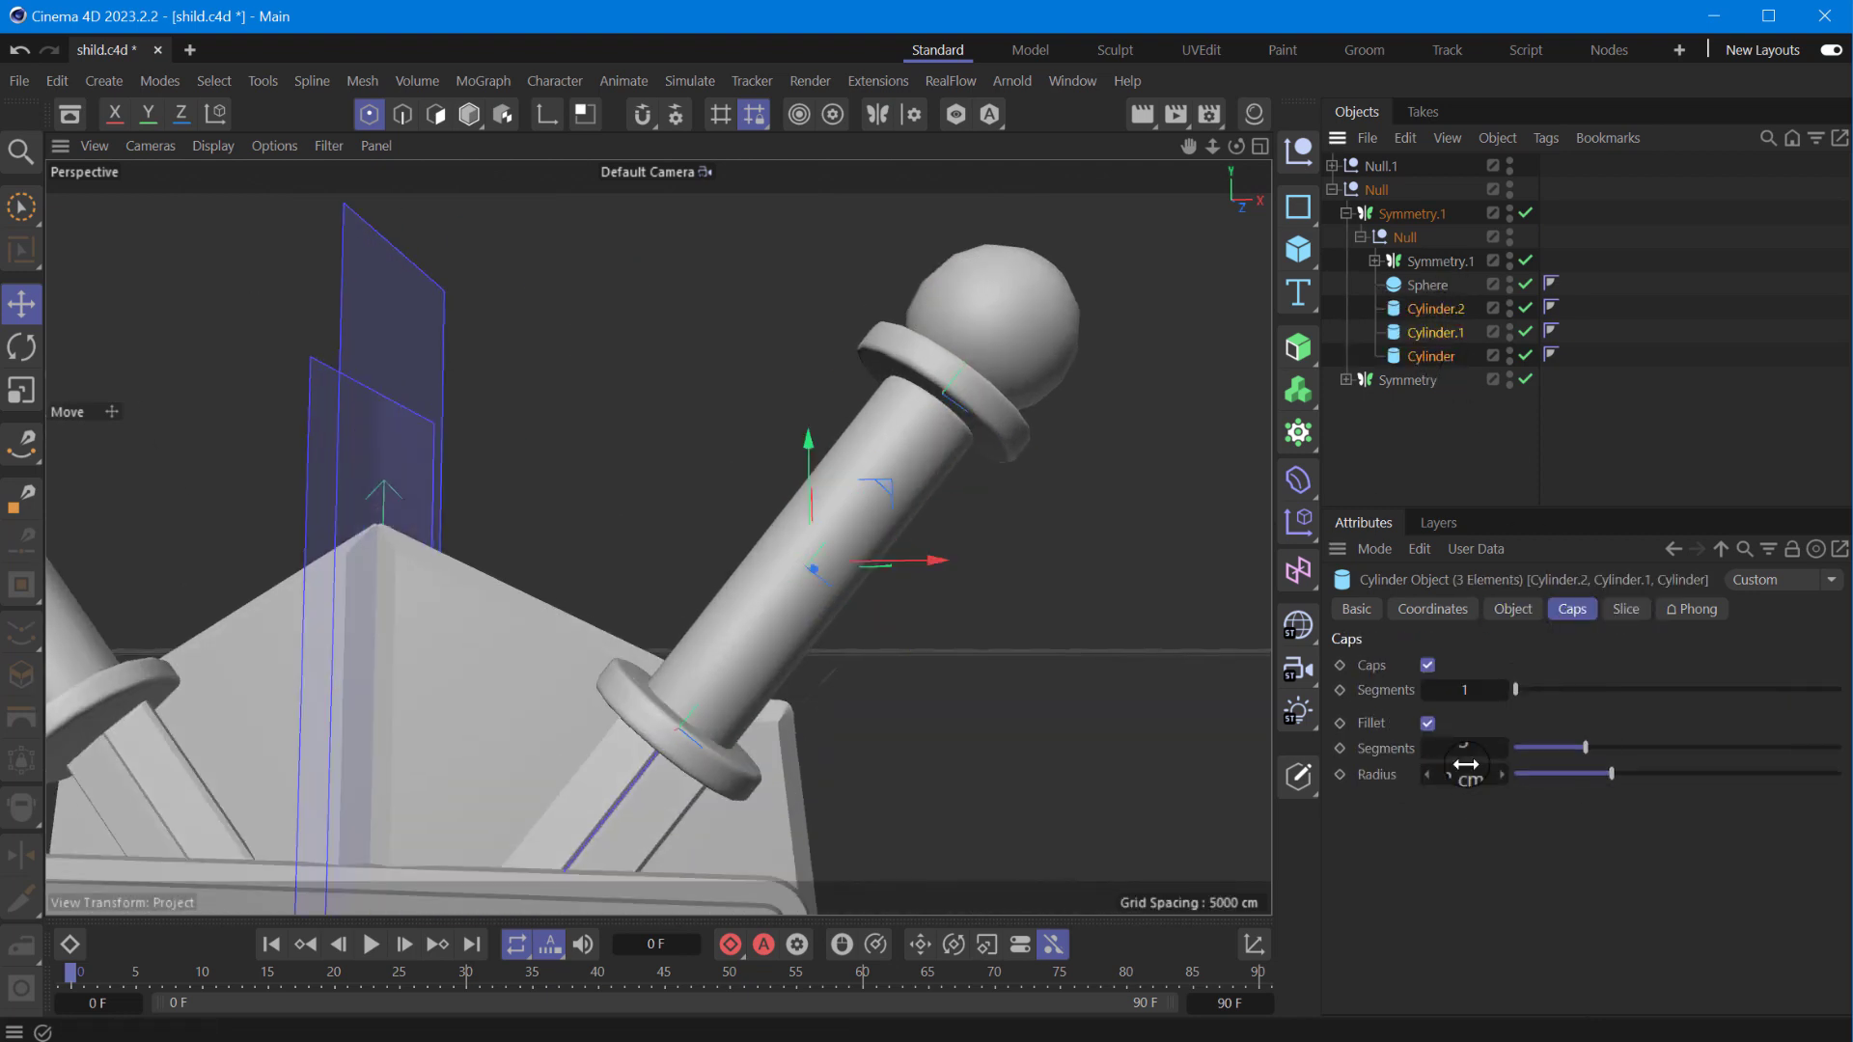
pyautogui.moveTo(1464, 749); pyautogui.dragTo(1524, 749)
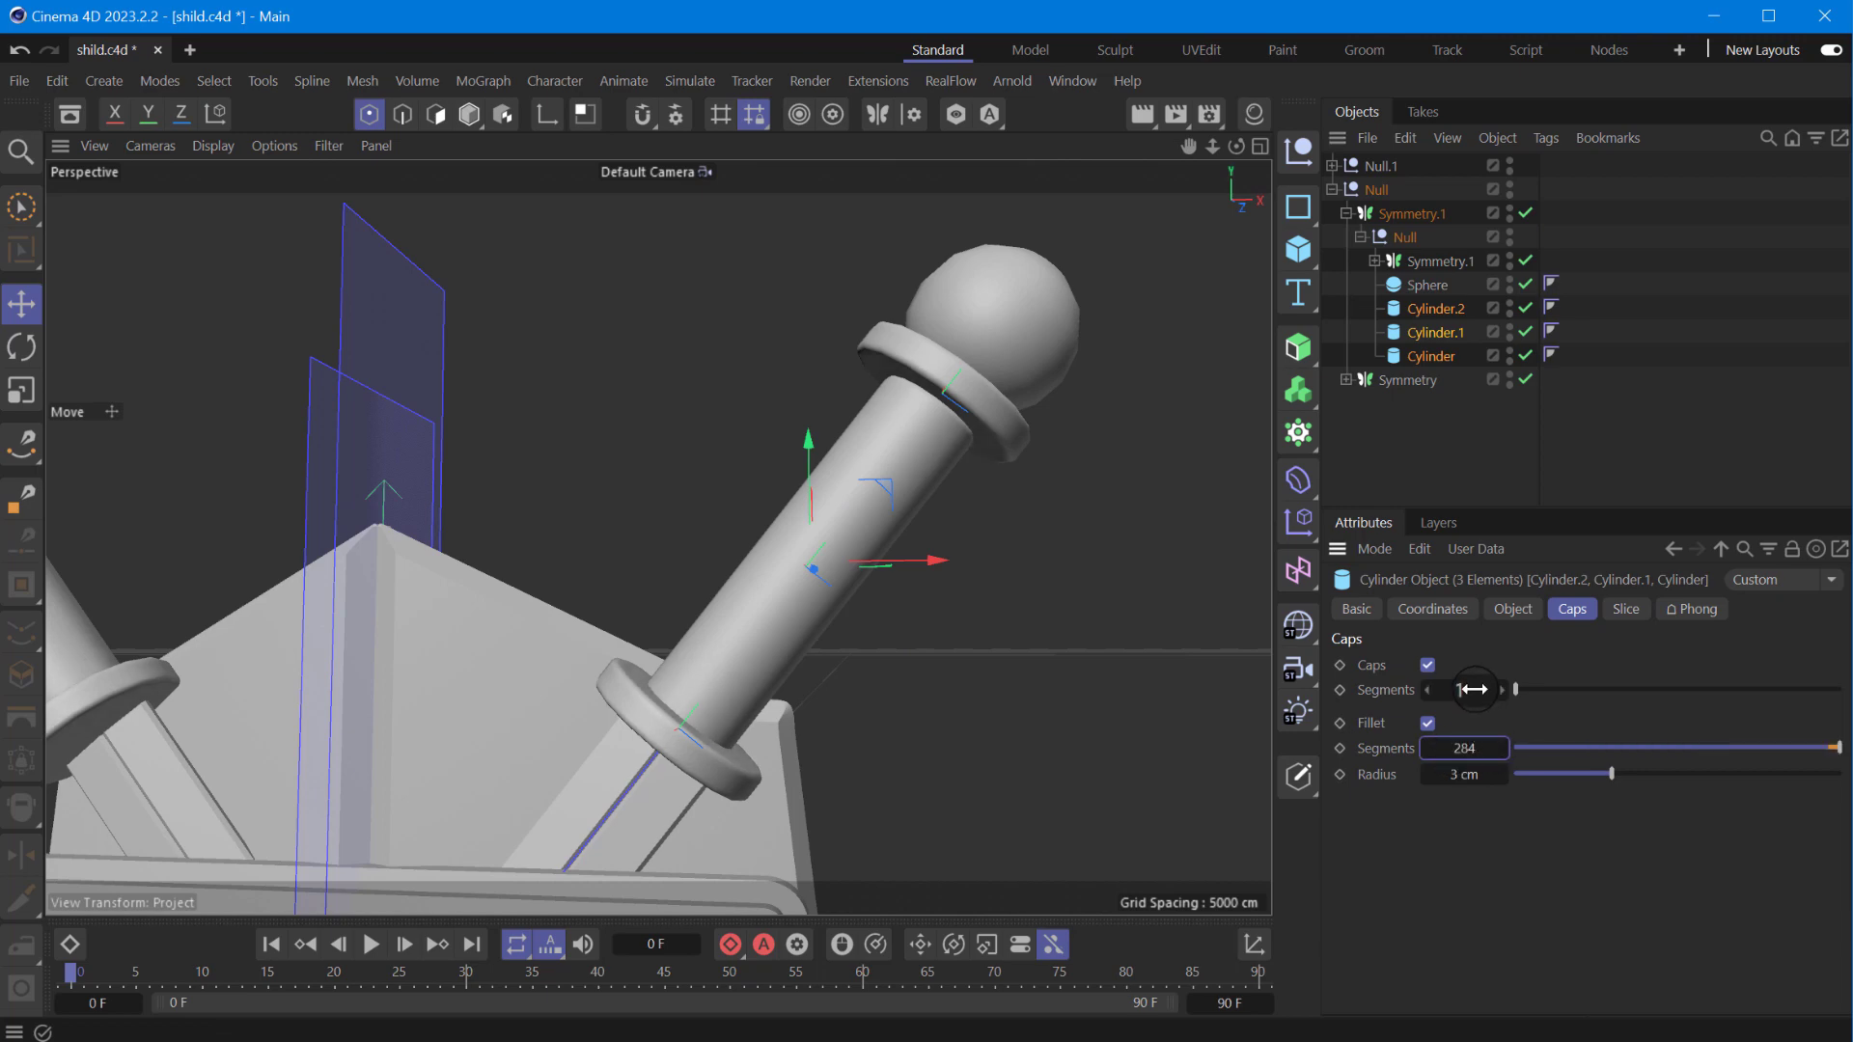
pyautogui.moveTo(1432, 774); pyautogui.dragTo(1421, 772)
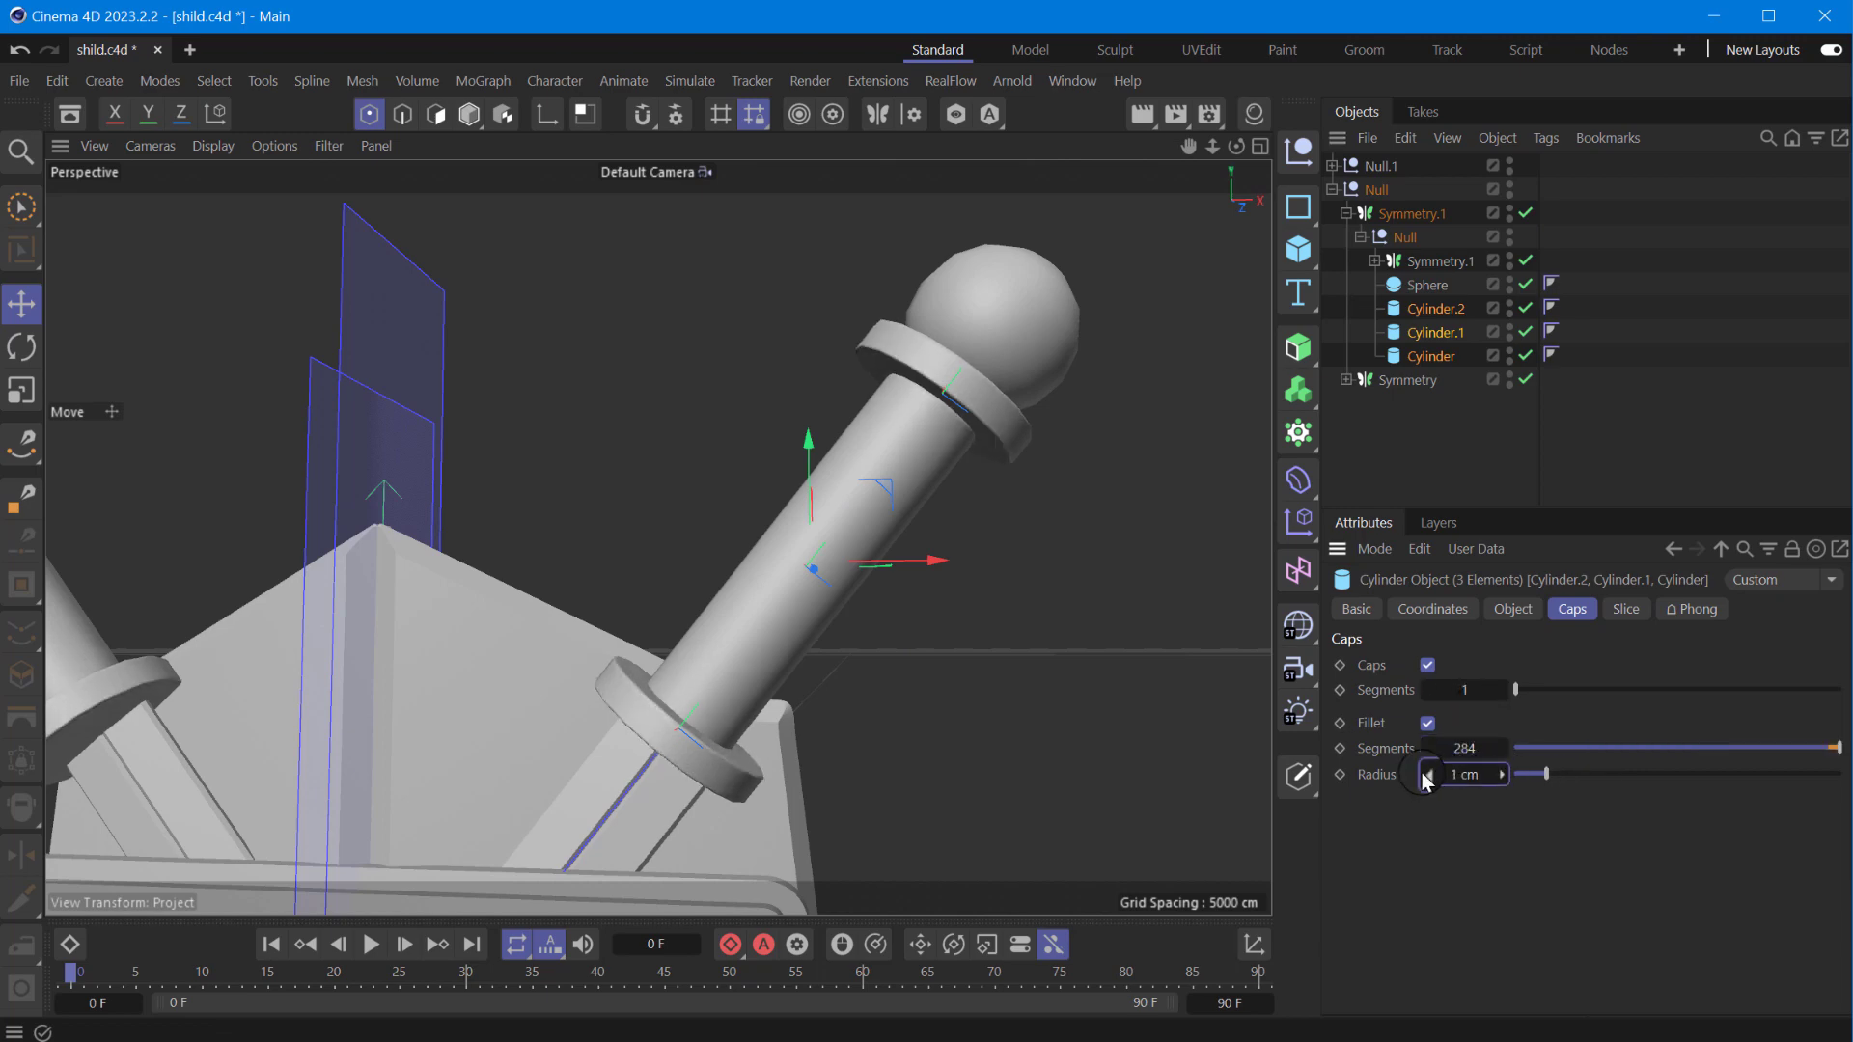
pyautogui.moveTo(1236, 146); pyautogui.dragTo(1288, 888)
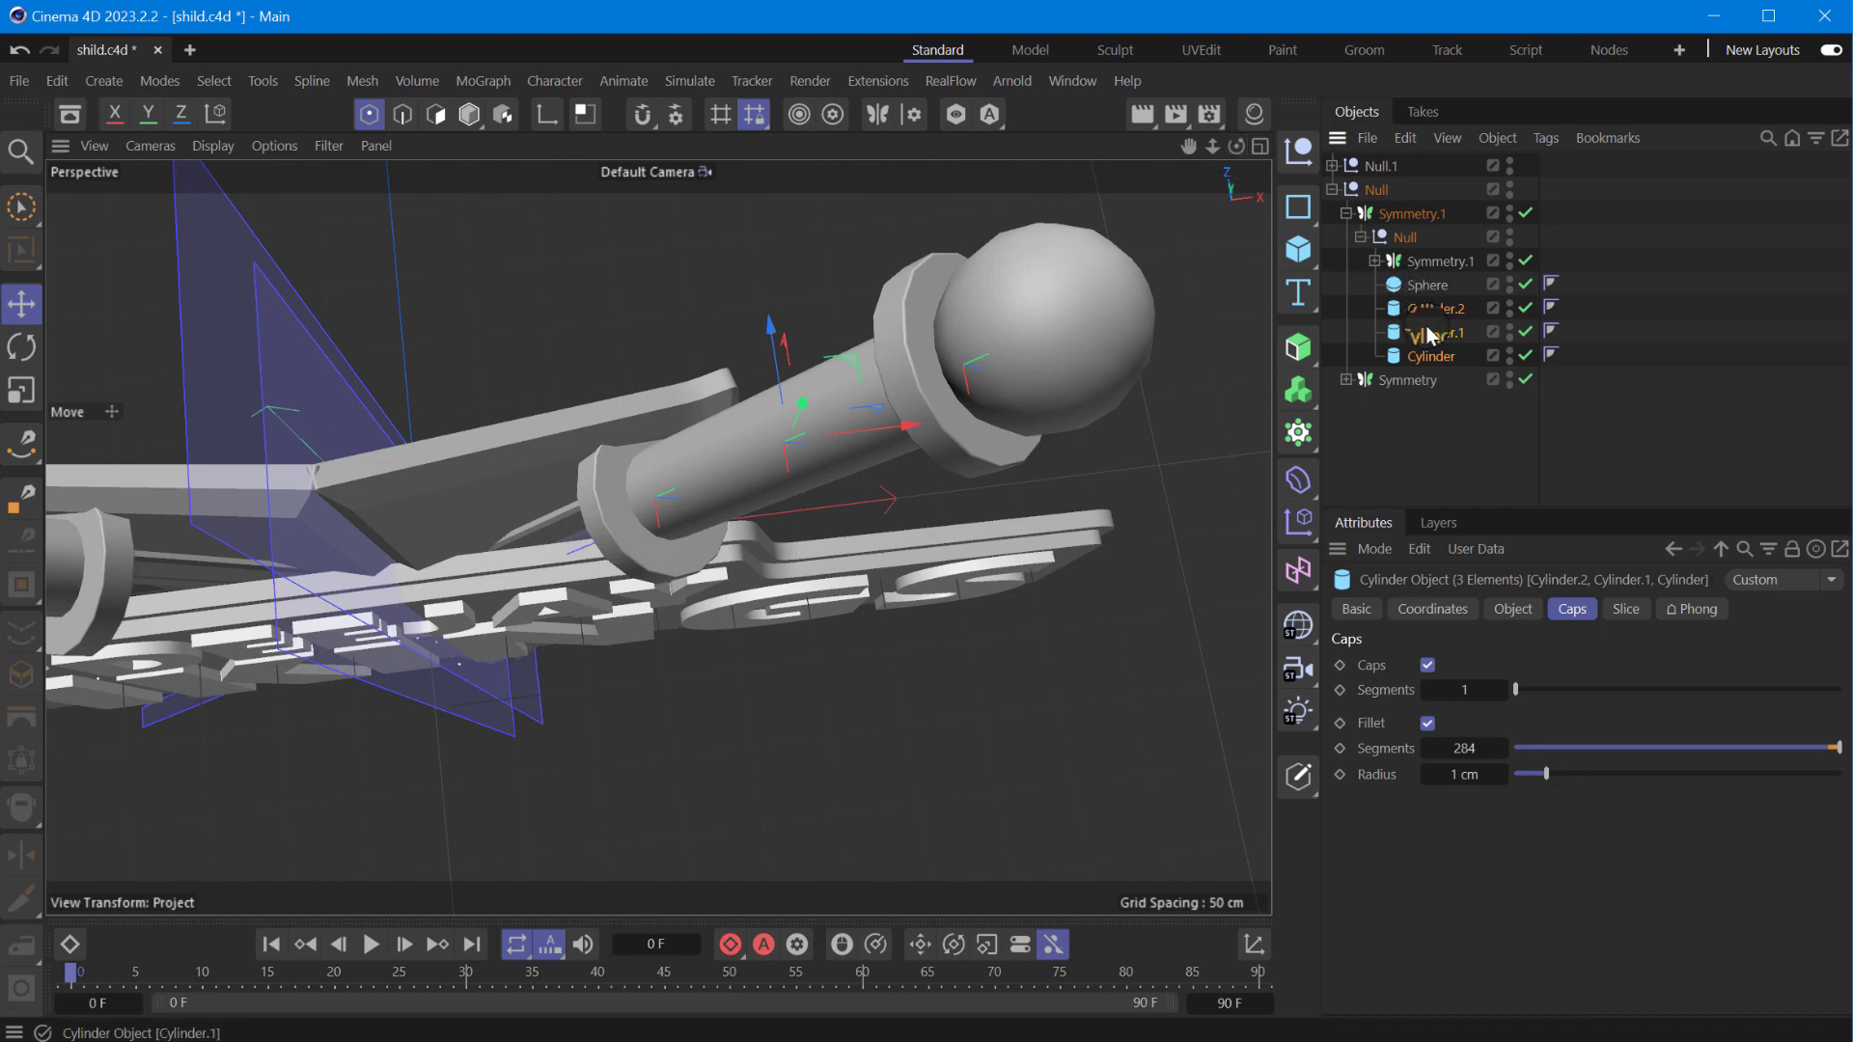
pyautogui.click(1435, 309)
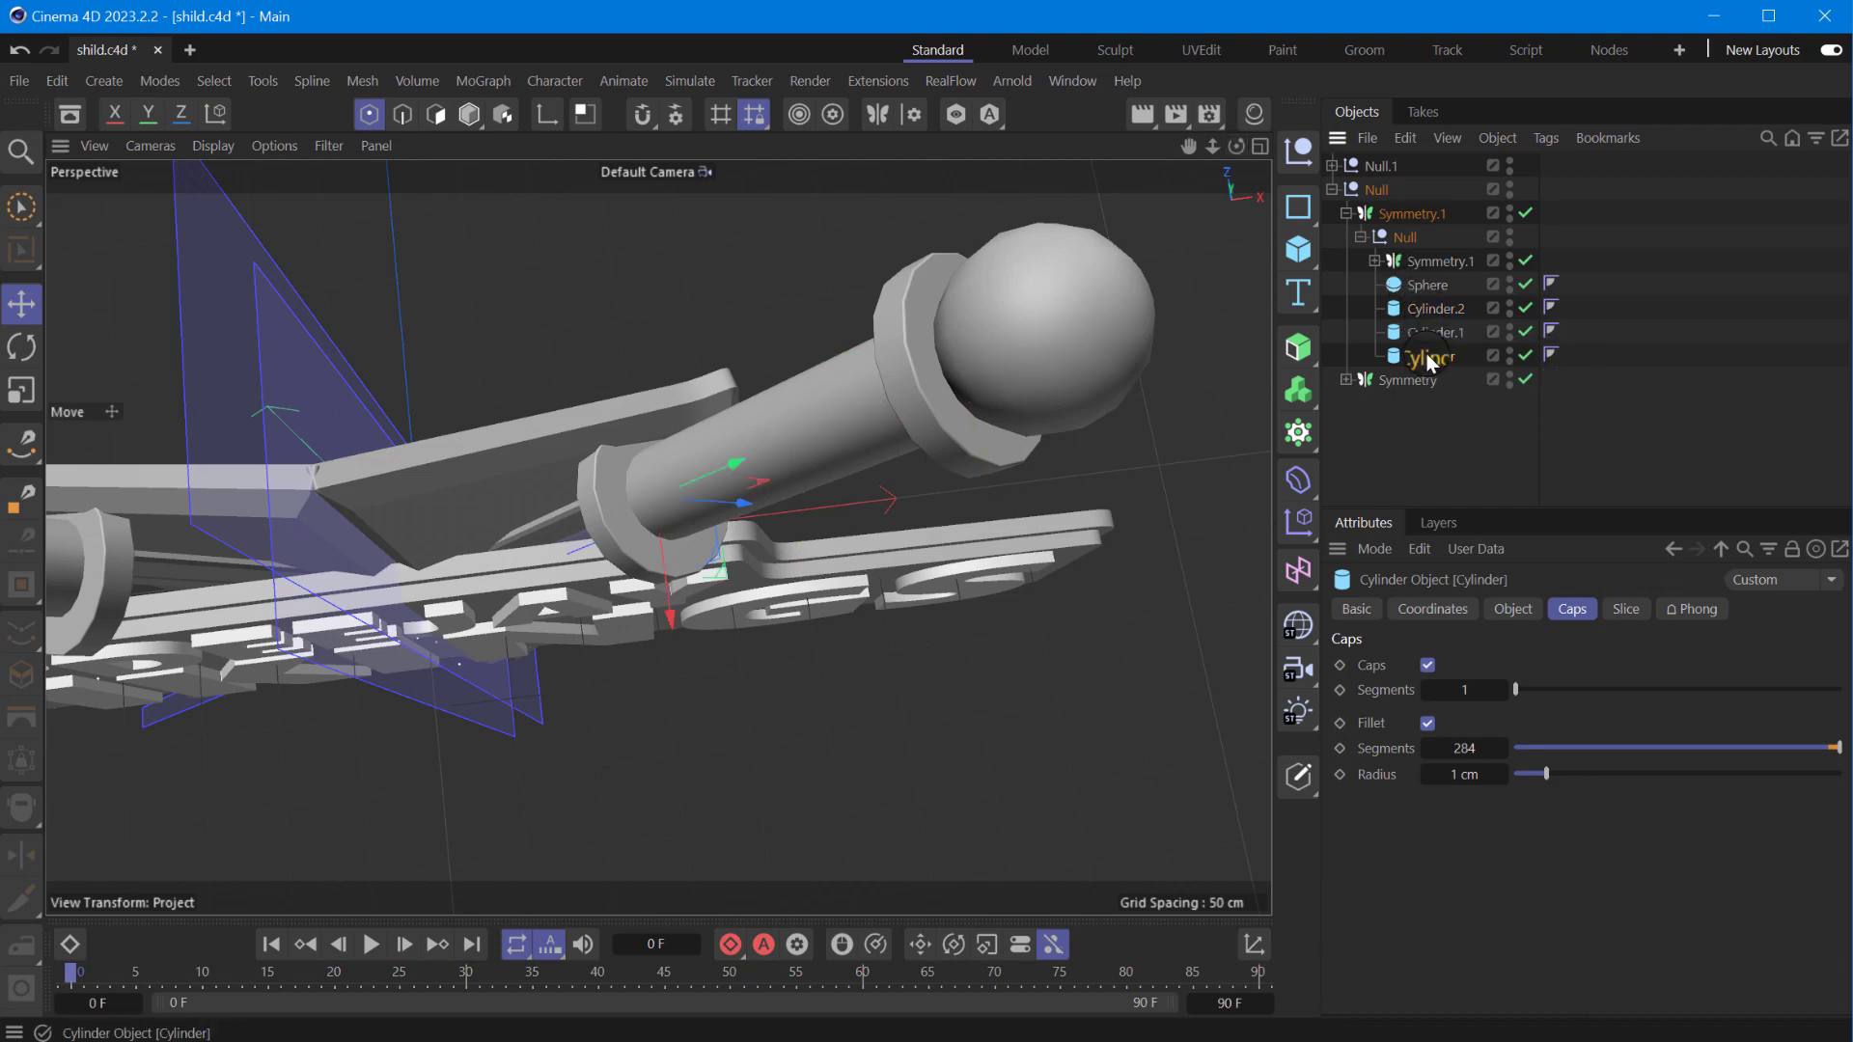
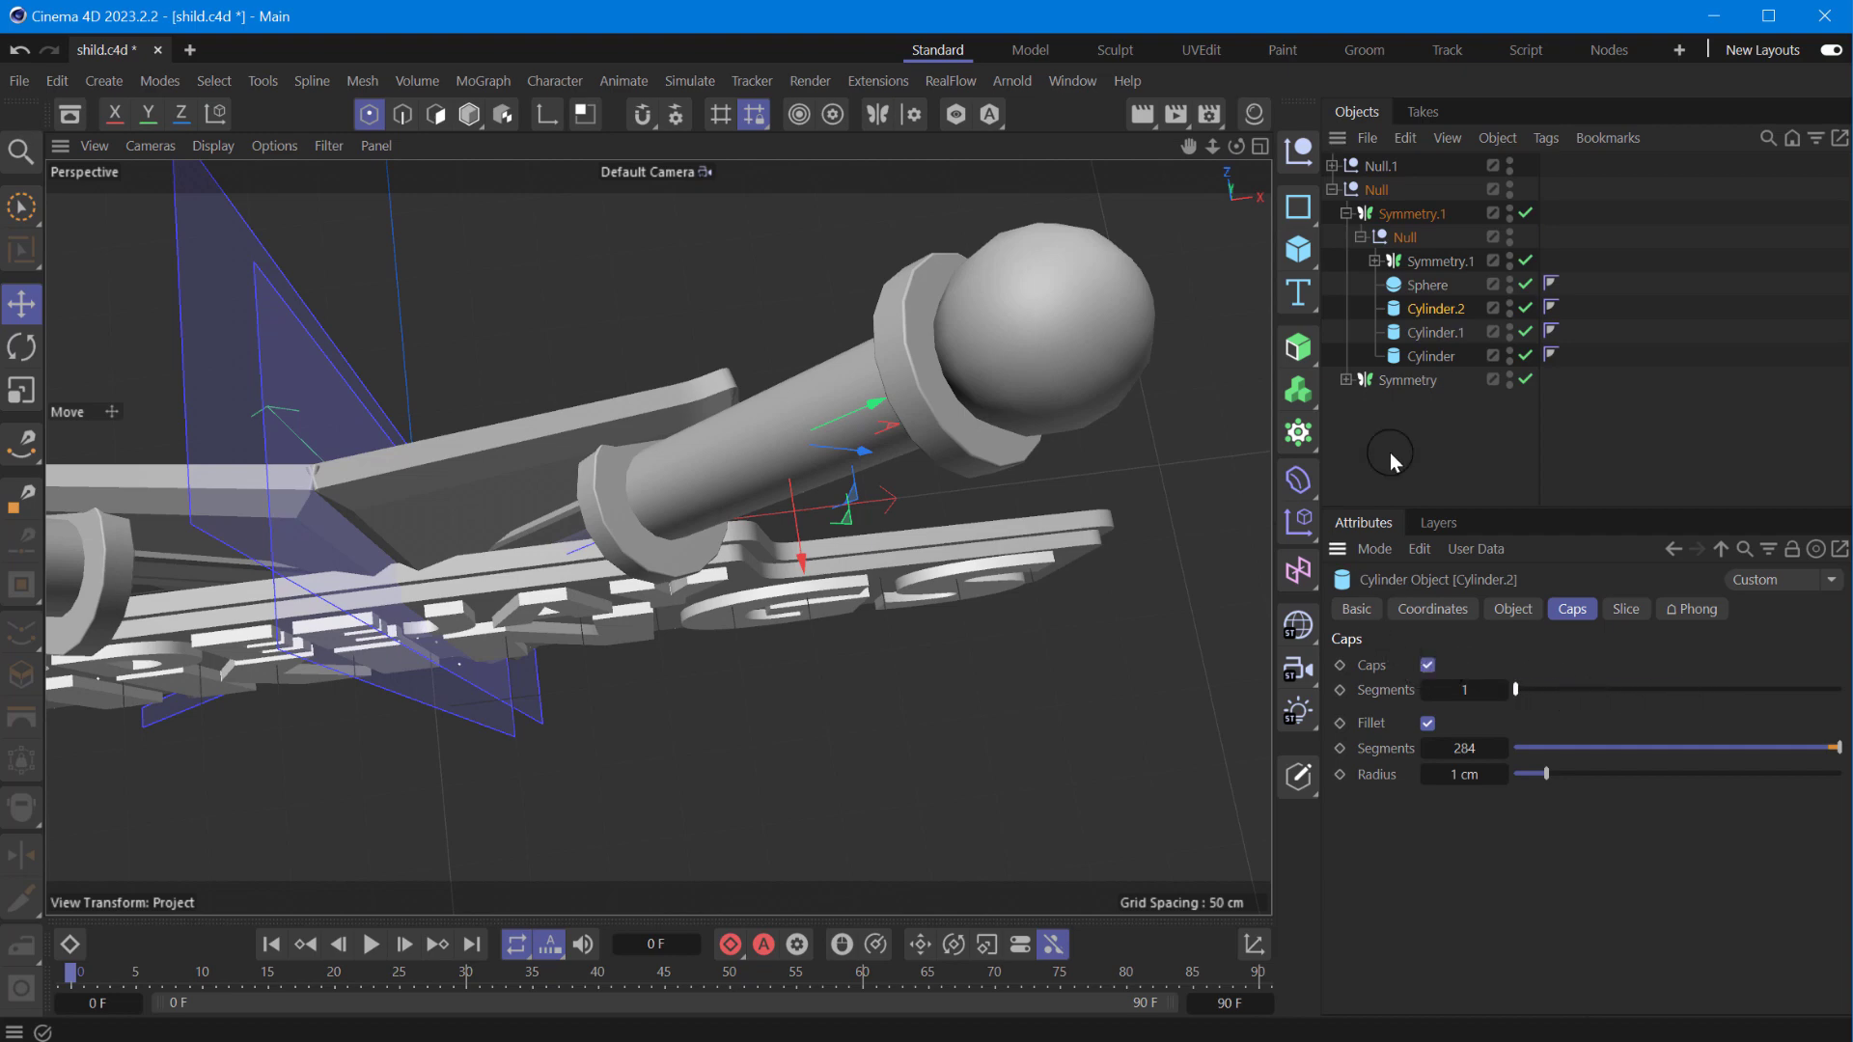
# - Set the three handle cylinders' cap fillet segments to 4
pyautogui.moveTo(1364, 310); pyautogui.dragTo(1476, 391)
pyautogui.moveTo(1588, 751); pyautogui.dragTo(1568, 755)
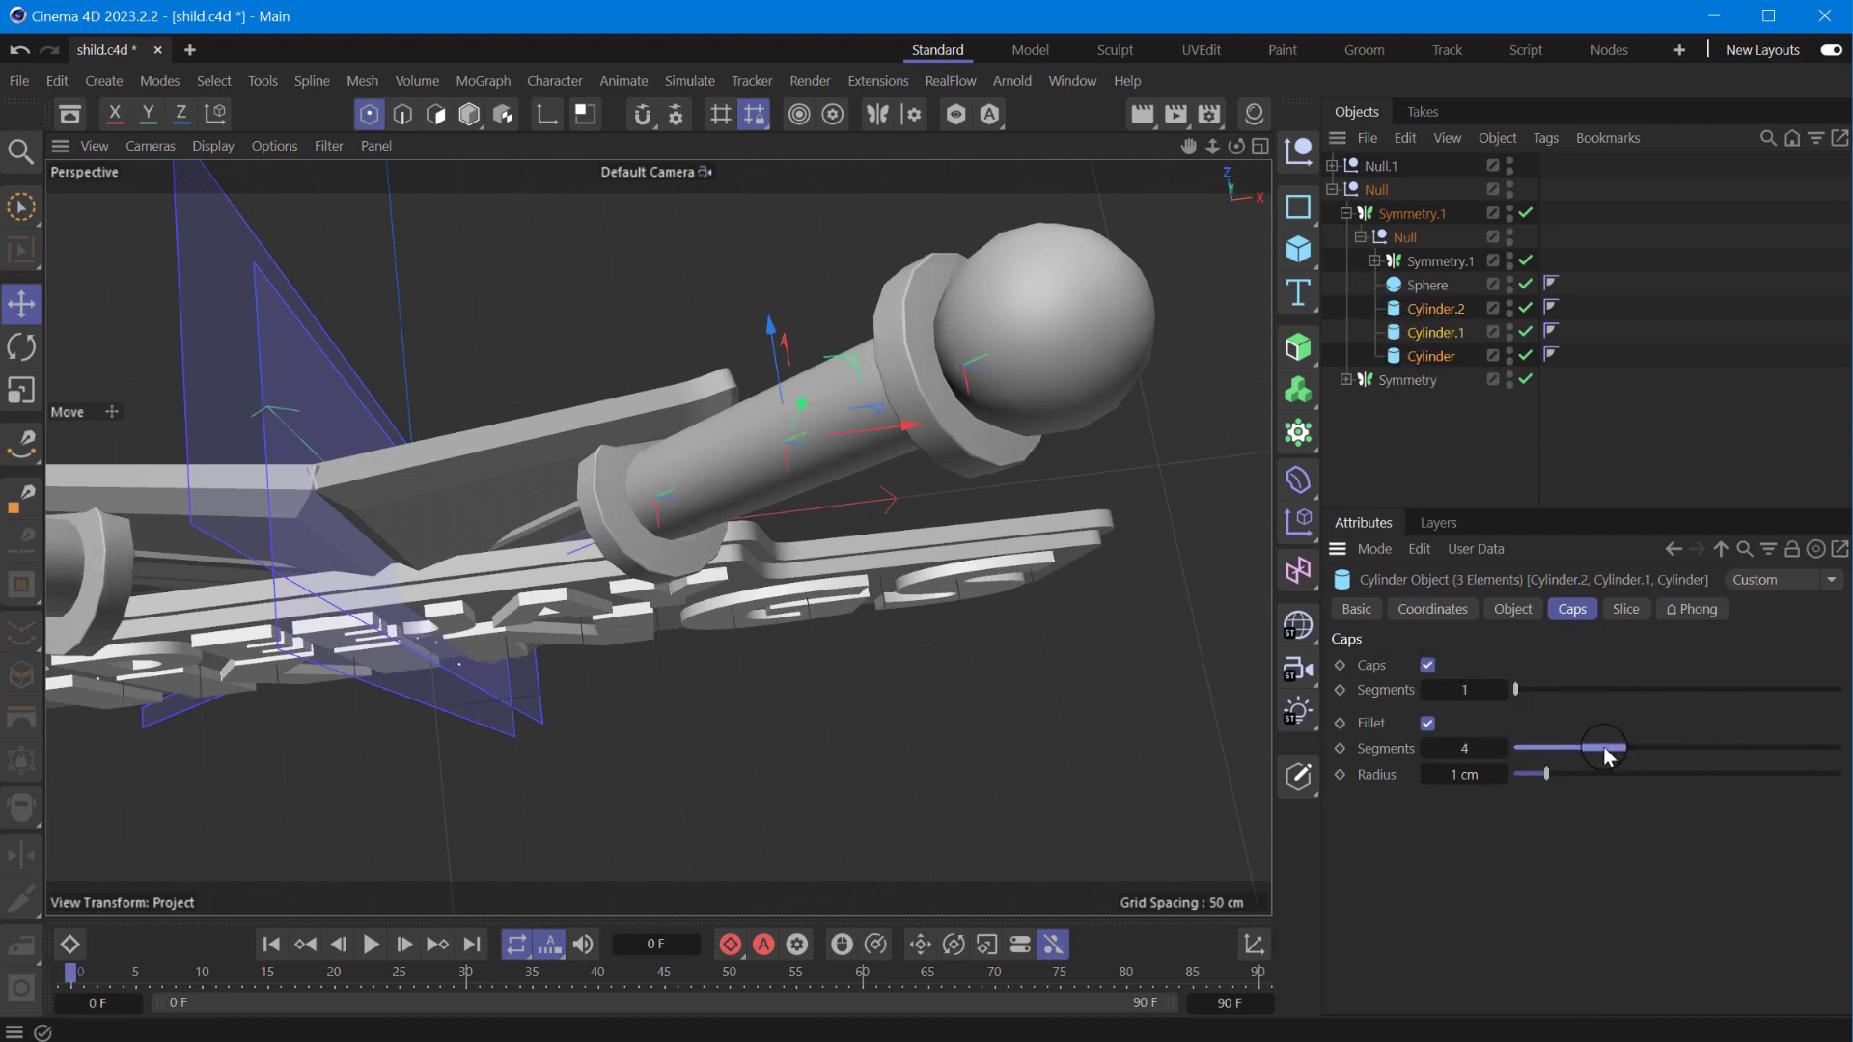
pyautogui.click(1534, 615)
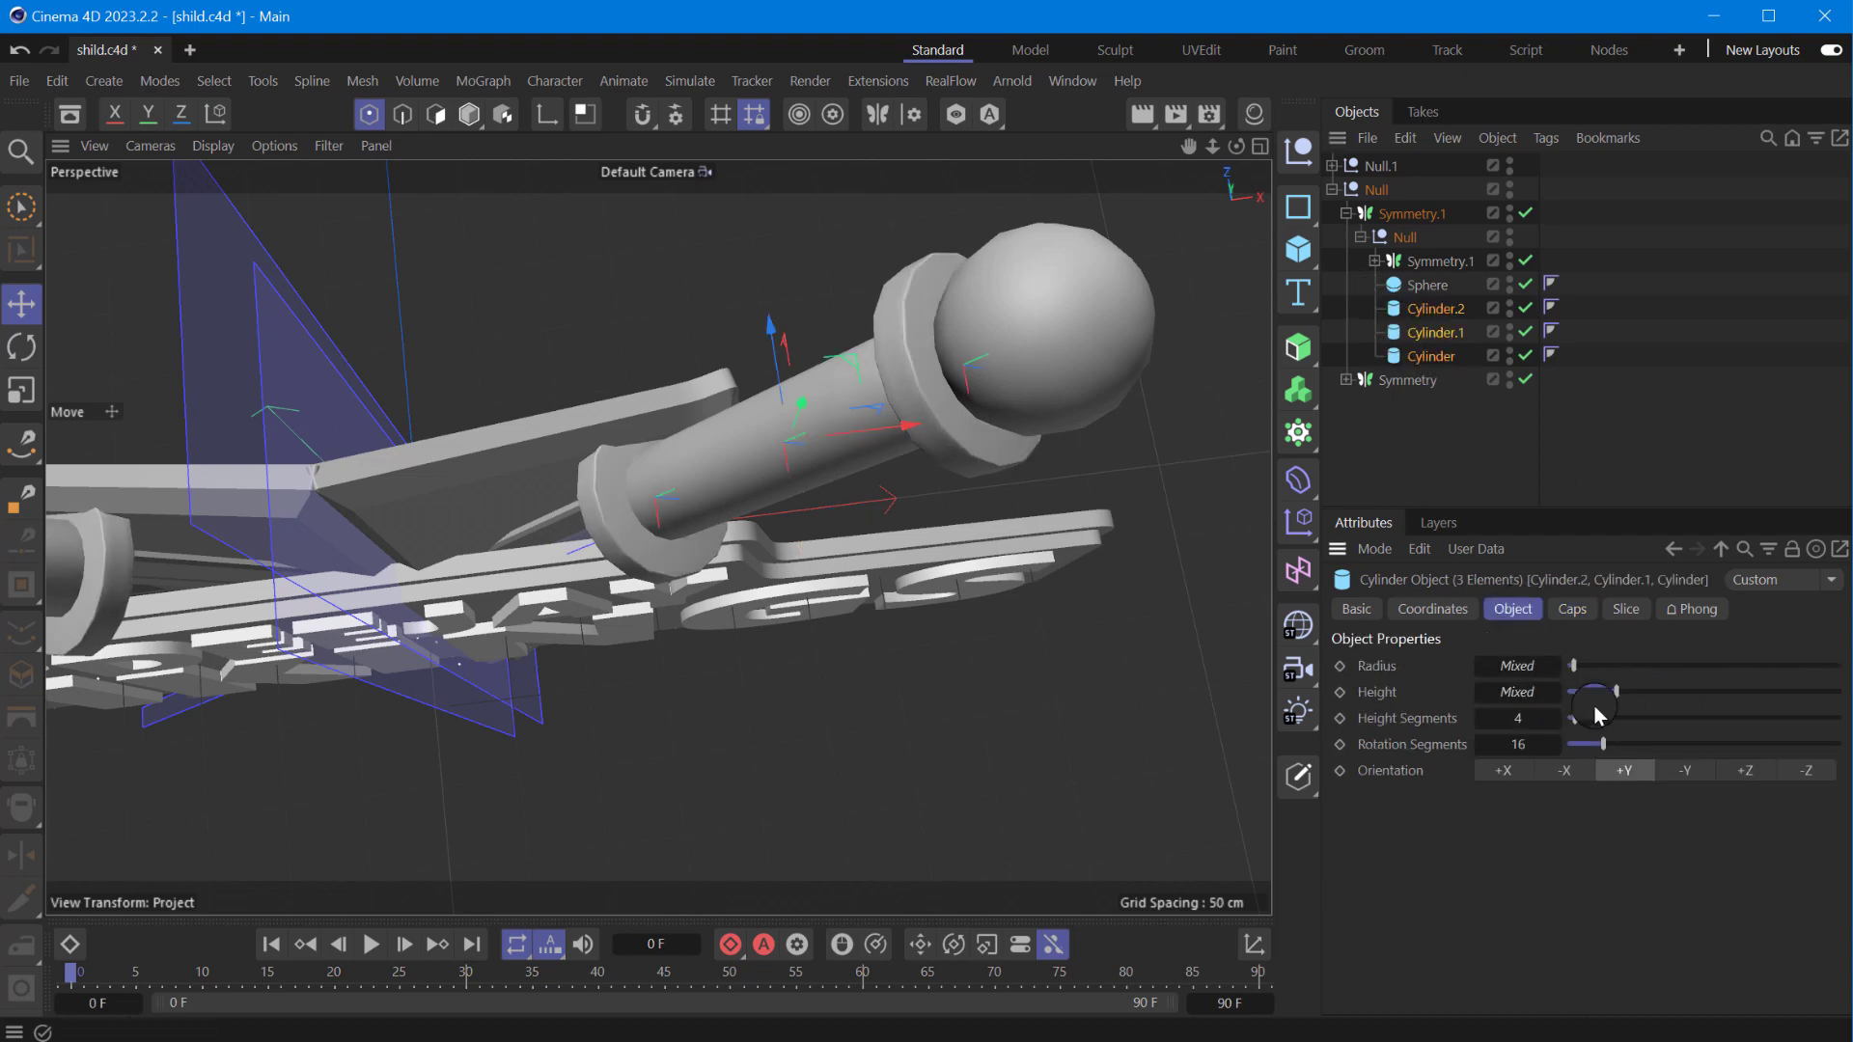
# - Give the pommel sphere a 38 cm radius and 49 segments, then inspect the shield
pyautogui.click(1105, 357)
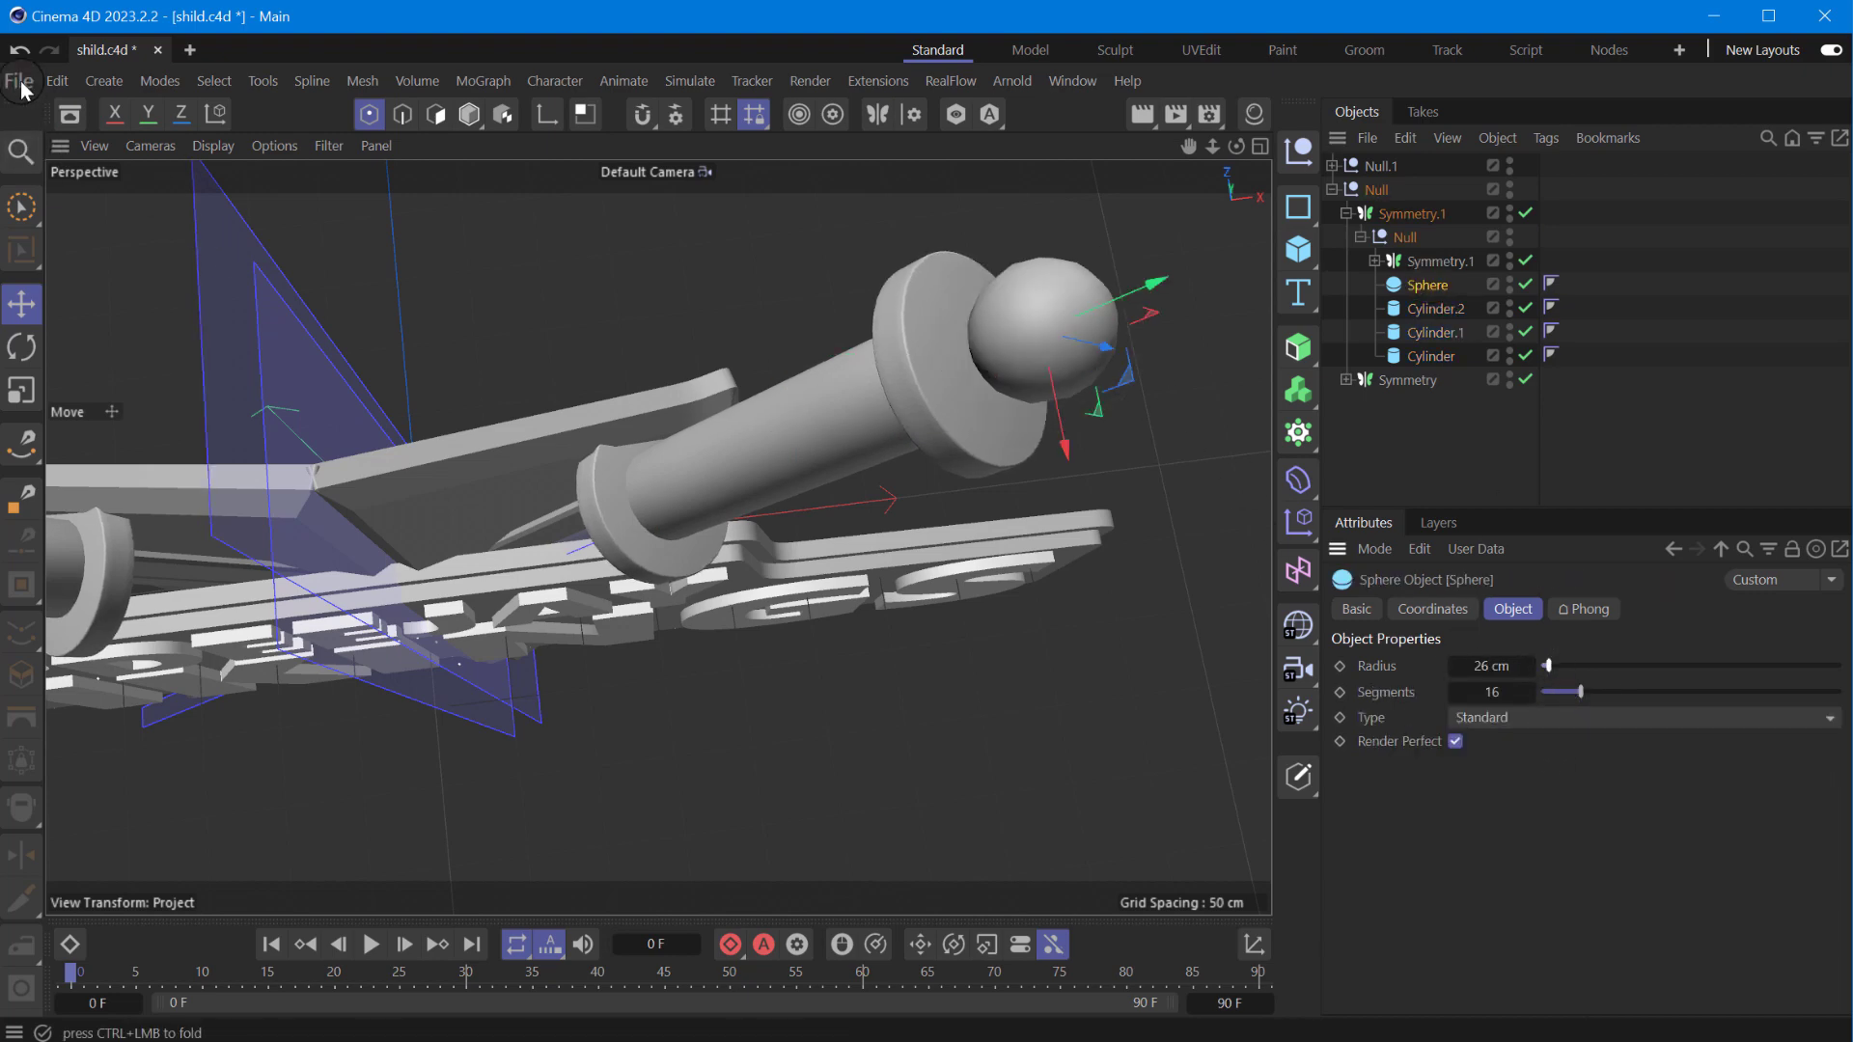
pyautogui.moveTo(1605, 692); pyautogui.dragTo(1682, 692)
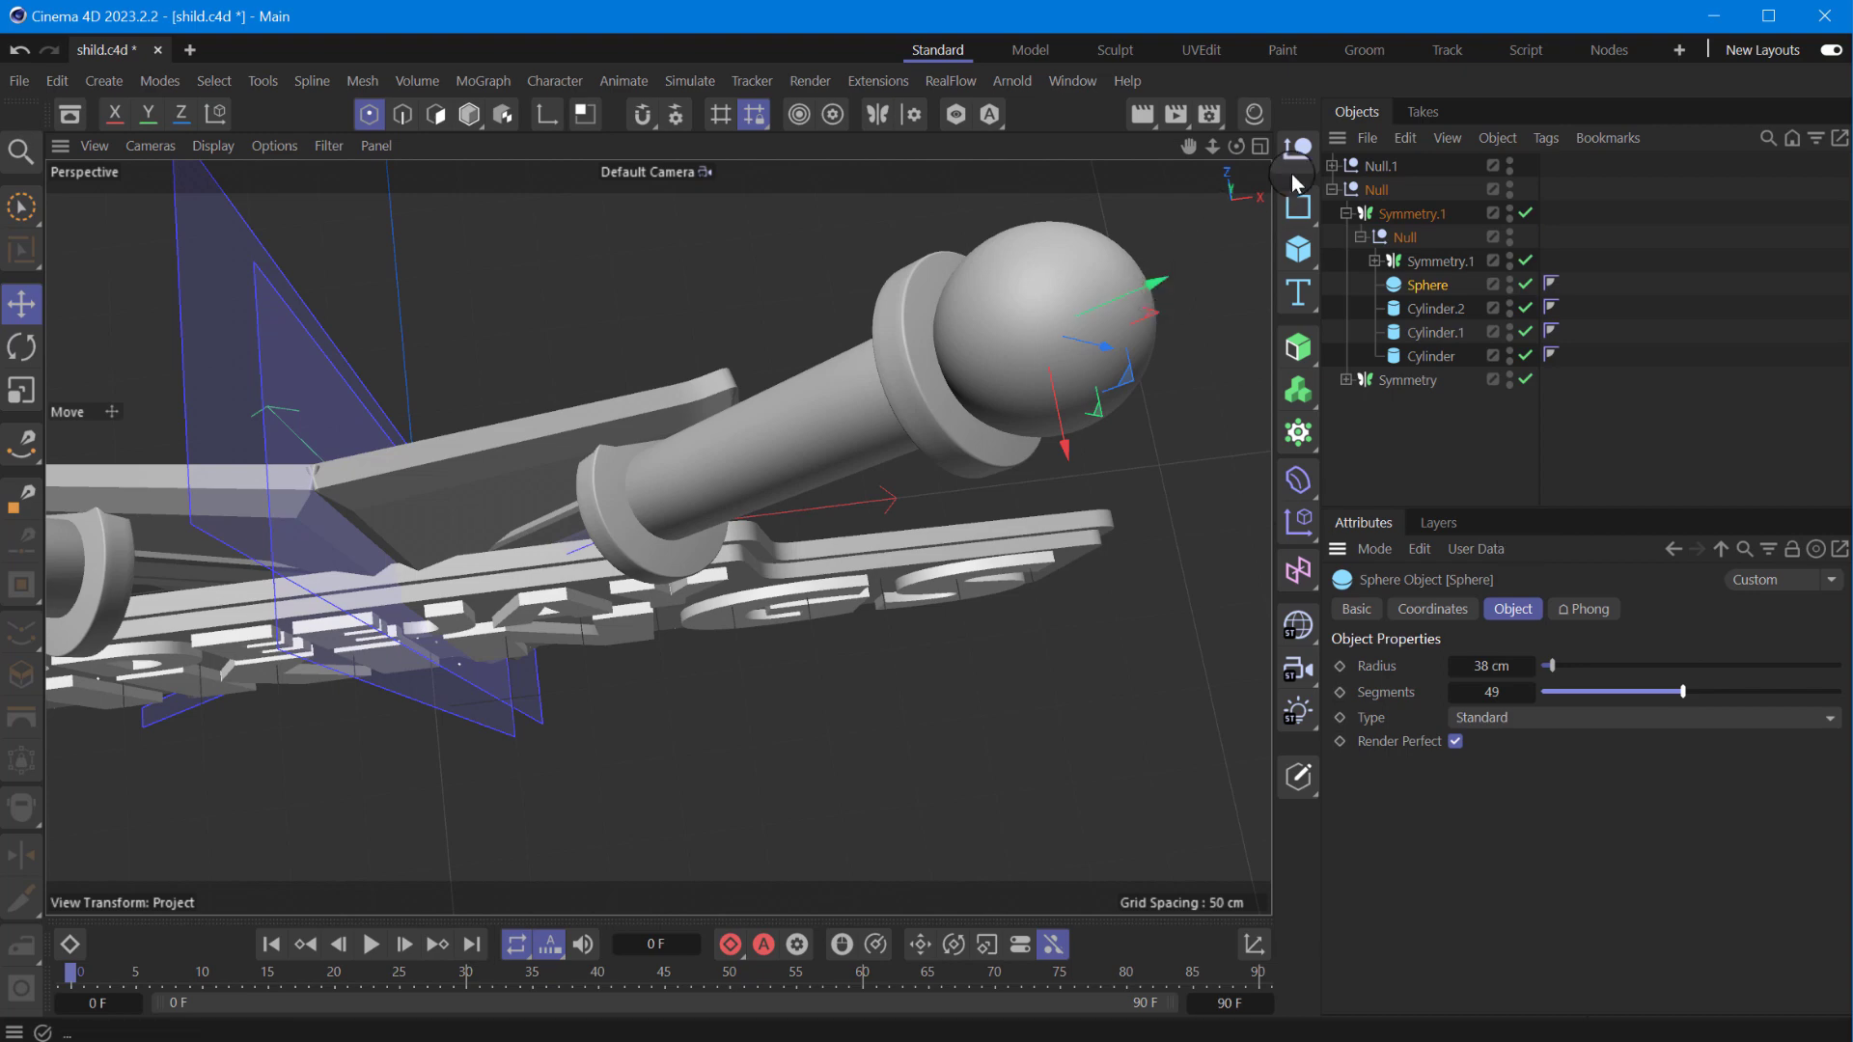
pyautogui.moveTo(1188, 146); pyautogui.dragTo(1275, 855)
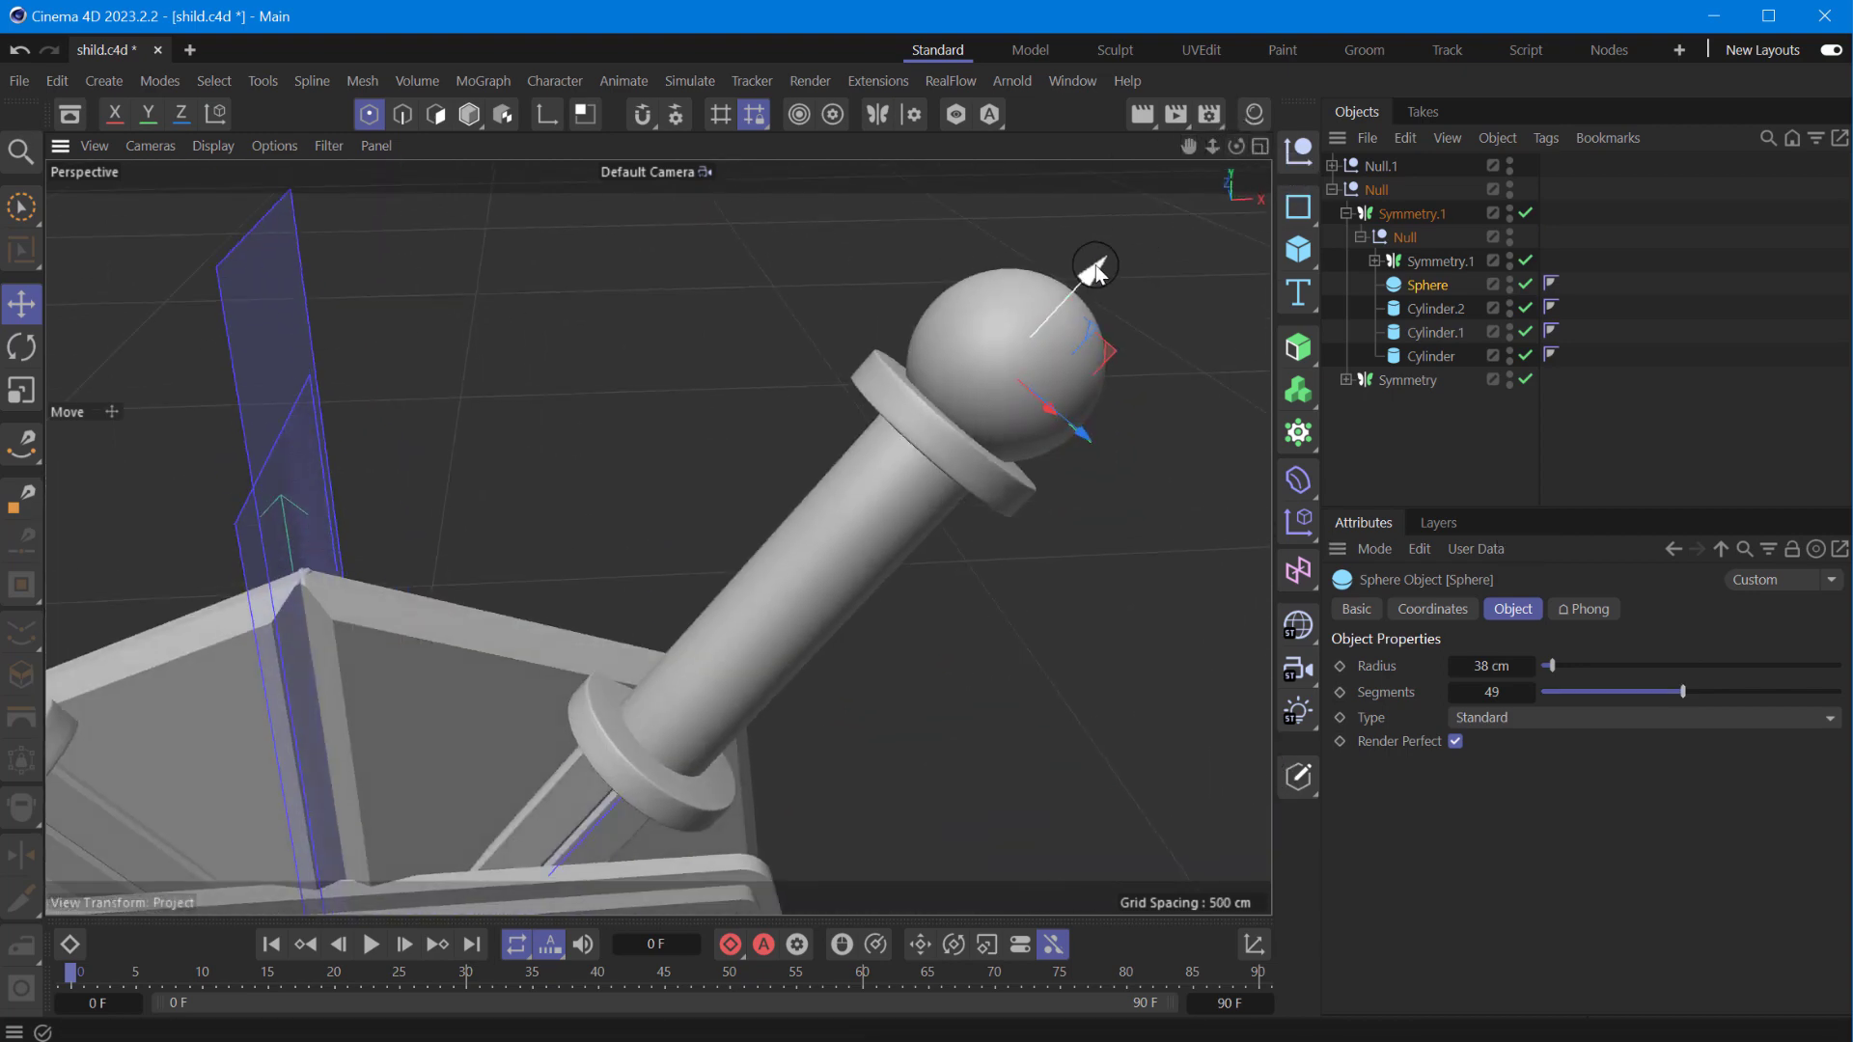
pyautogui.moveTo(1081, 272); pyautogui.dragTo(1061, 301)
pyautogui.moveTo(1236, 146); pyautogui.dragTo(657, 536)
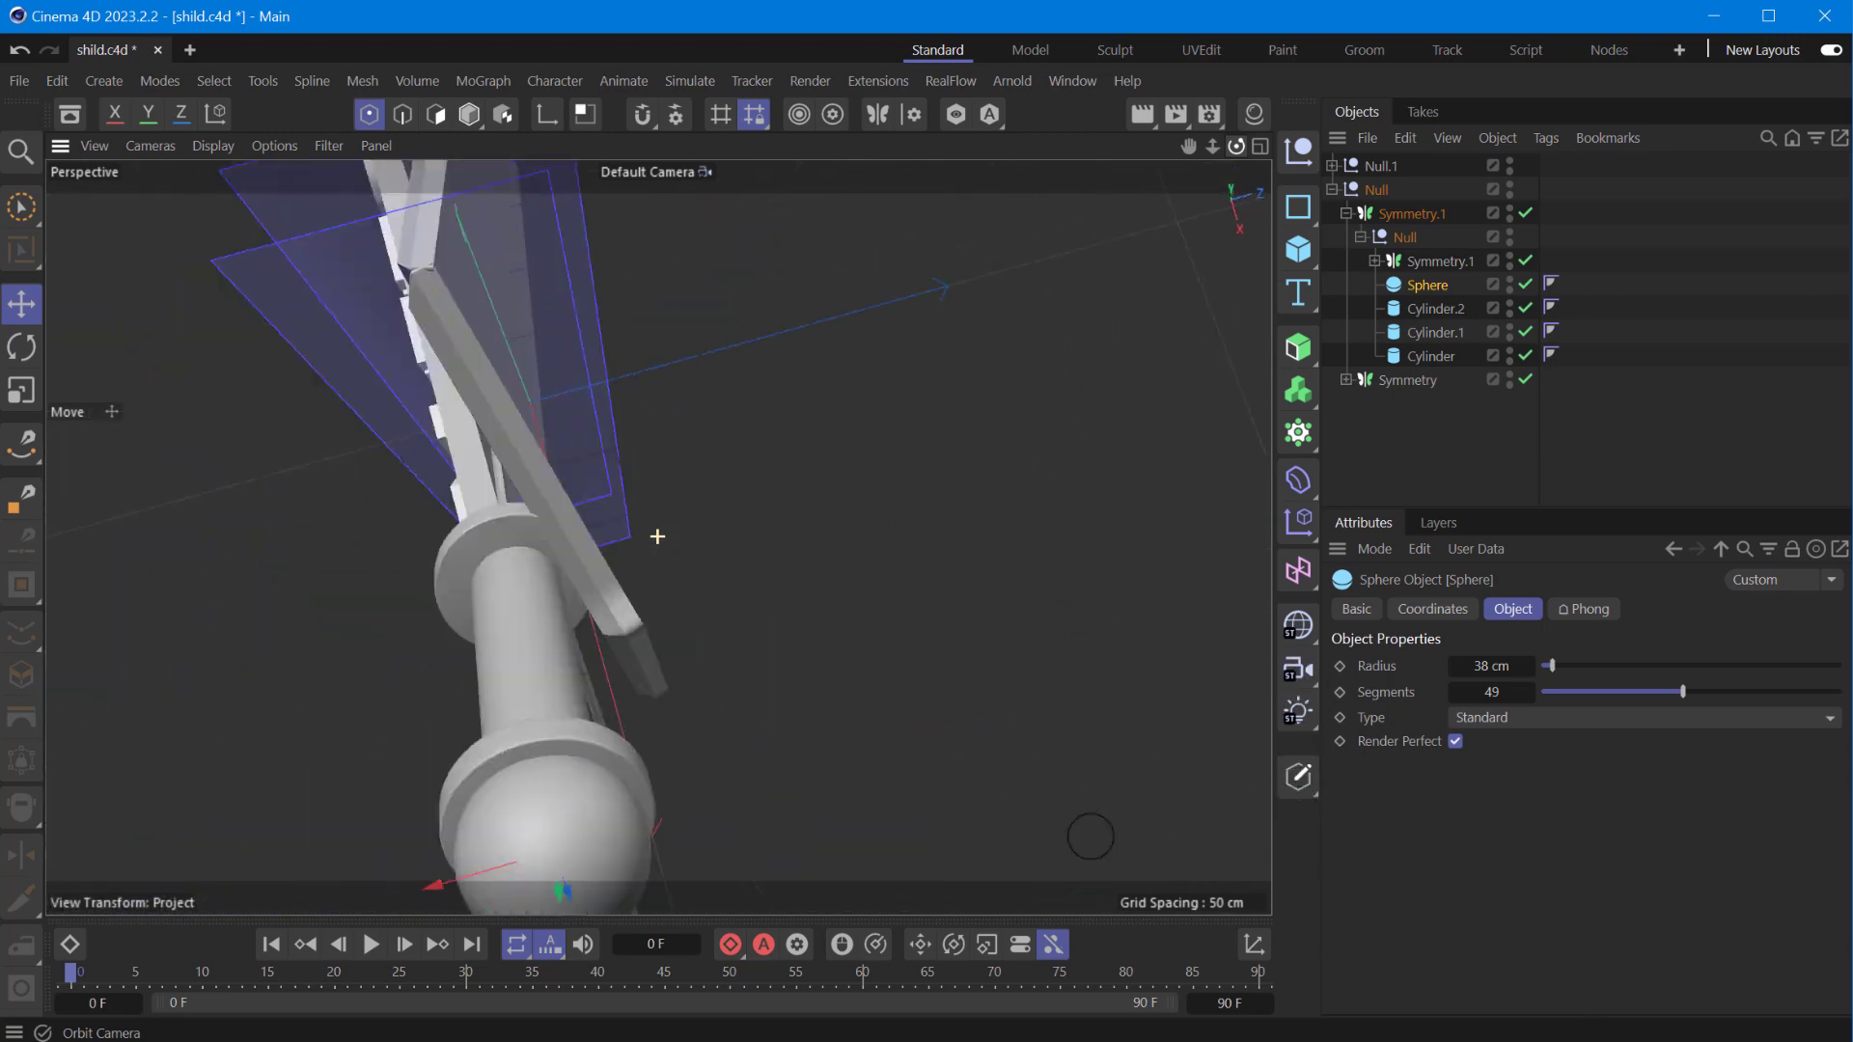
pyautogui.moveTo(1287, 678); pyautogui.dragTo(1013, 748)
pyautogui.click(1346, 213)
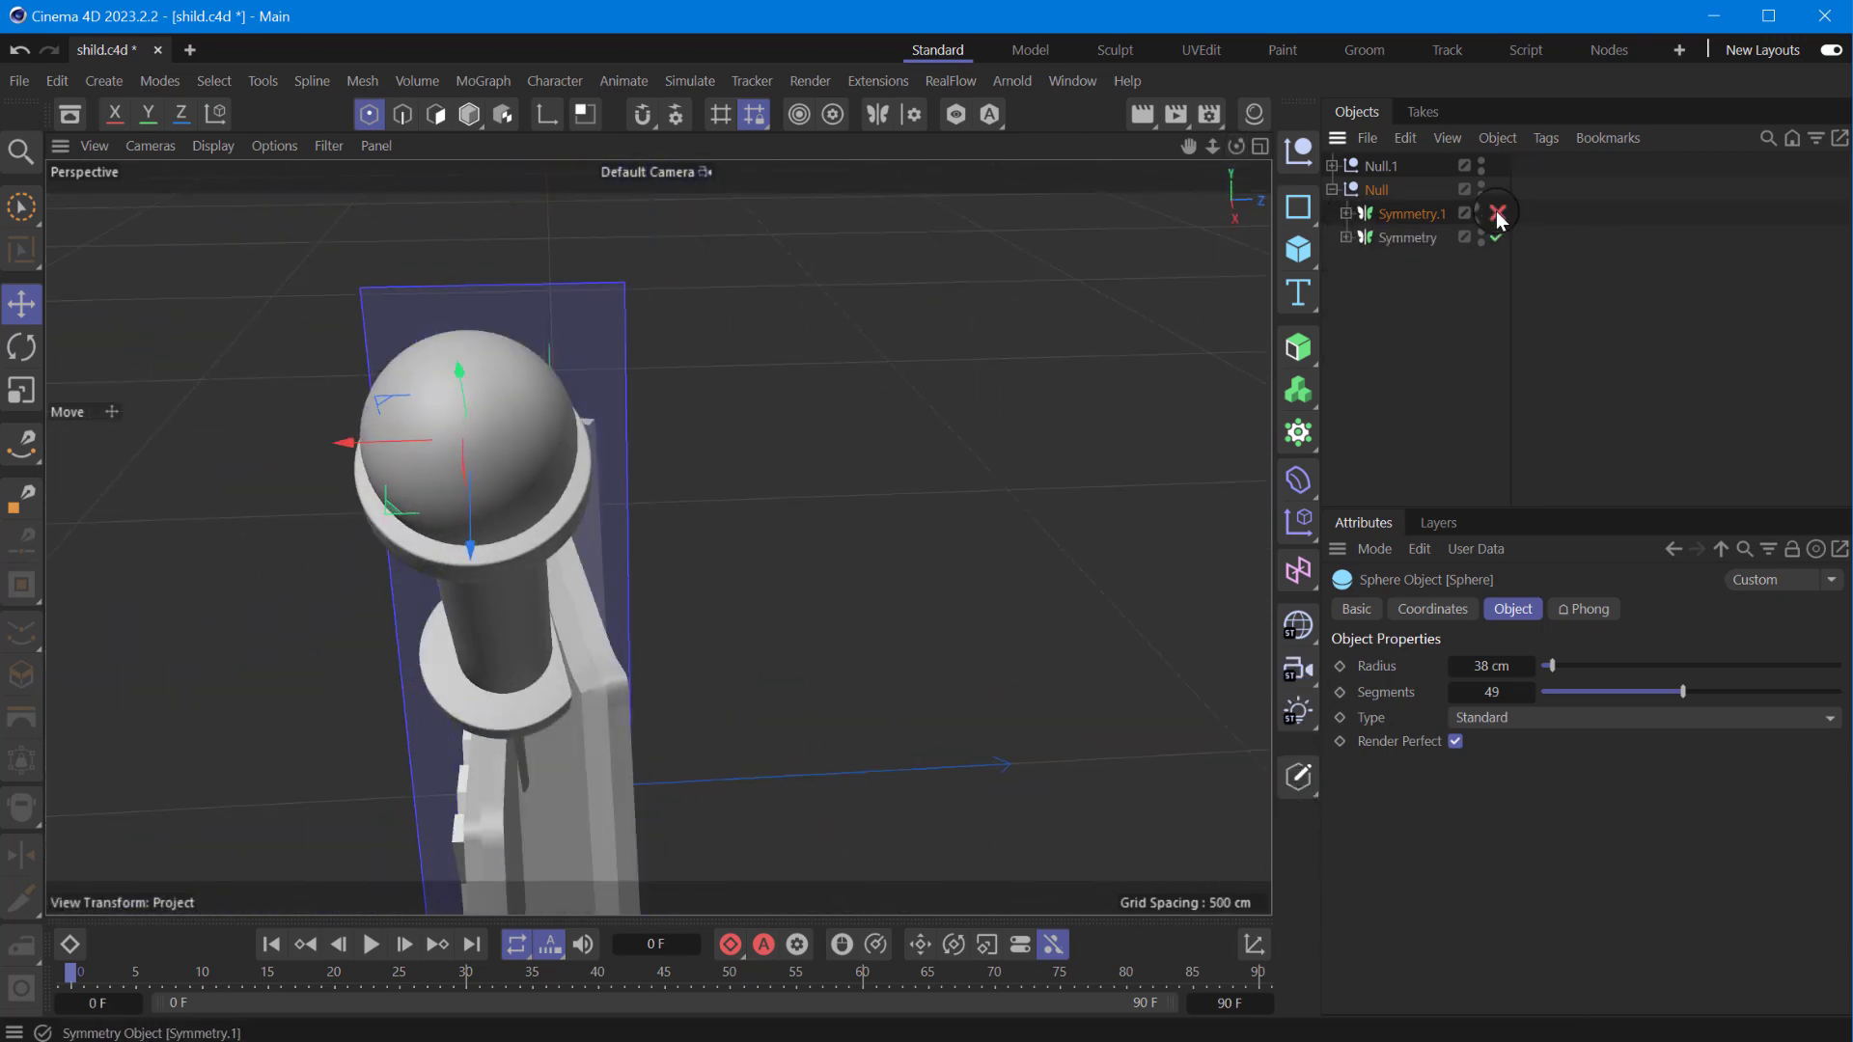
pyautogui.moveTo(1212, 146); pyautogui.dragTo(658, 536)
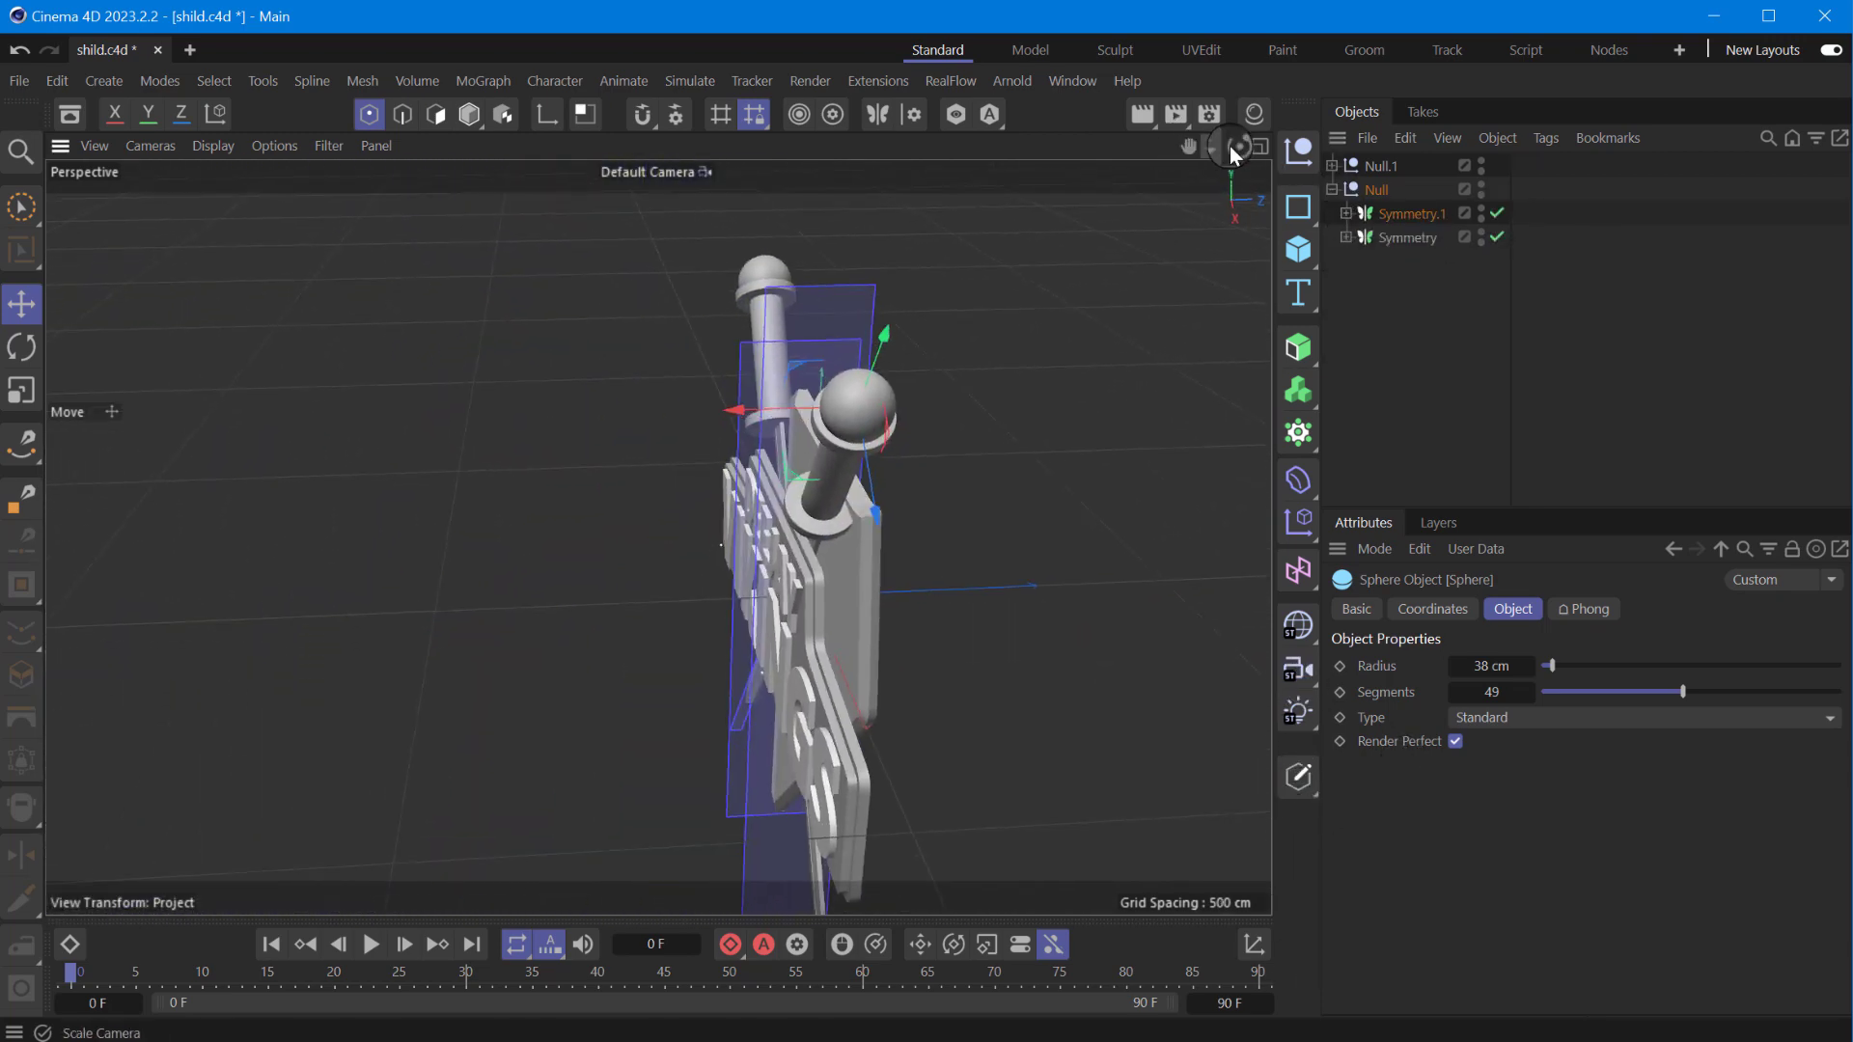
pyautogui.moveTo(1236, 146)
pyautogui.mouseDown()
pyautogui.moveTo(662, 538)
pyautogui.moveTo(645, 581)
pyautogui.moveTo(1322, 772)
pyautogui.moveTo(1375, 883)
pyautogui.moveTo(1408, 239)
pyautogui.mouseUp()
# - Select the Null.1 group and save the project as shild.c4d
pyautogui.click(1404, 214)
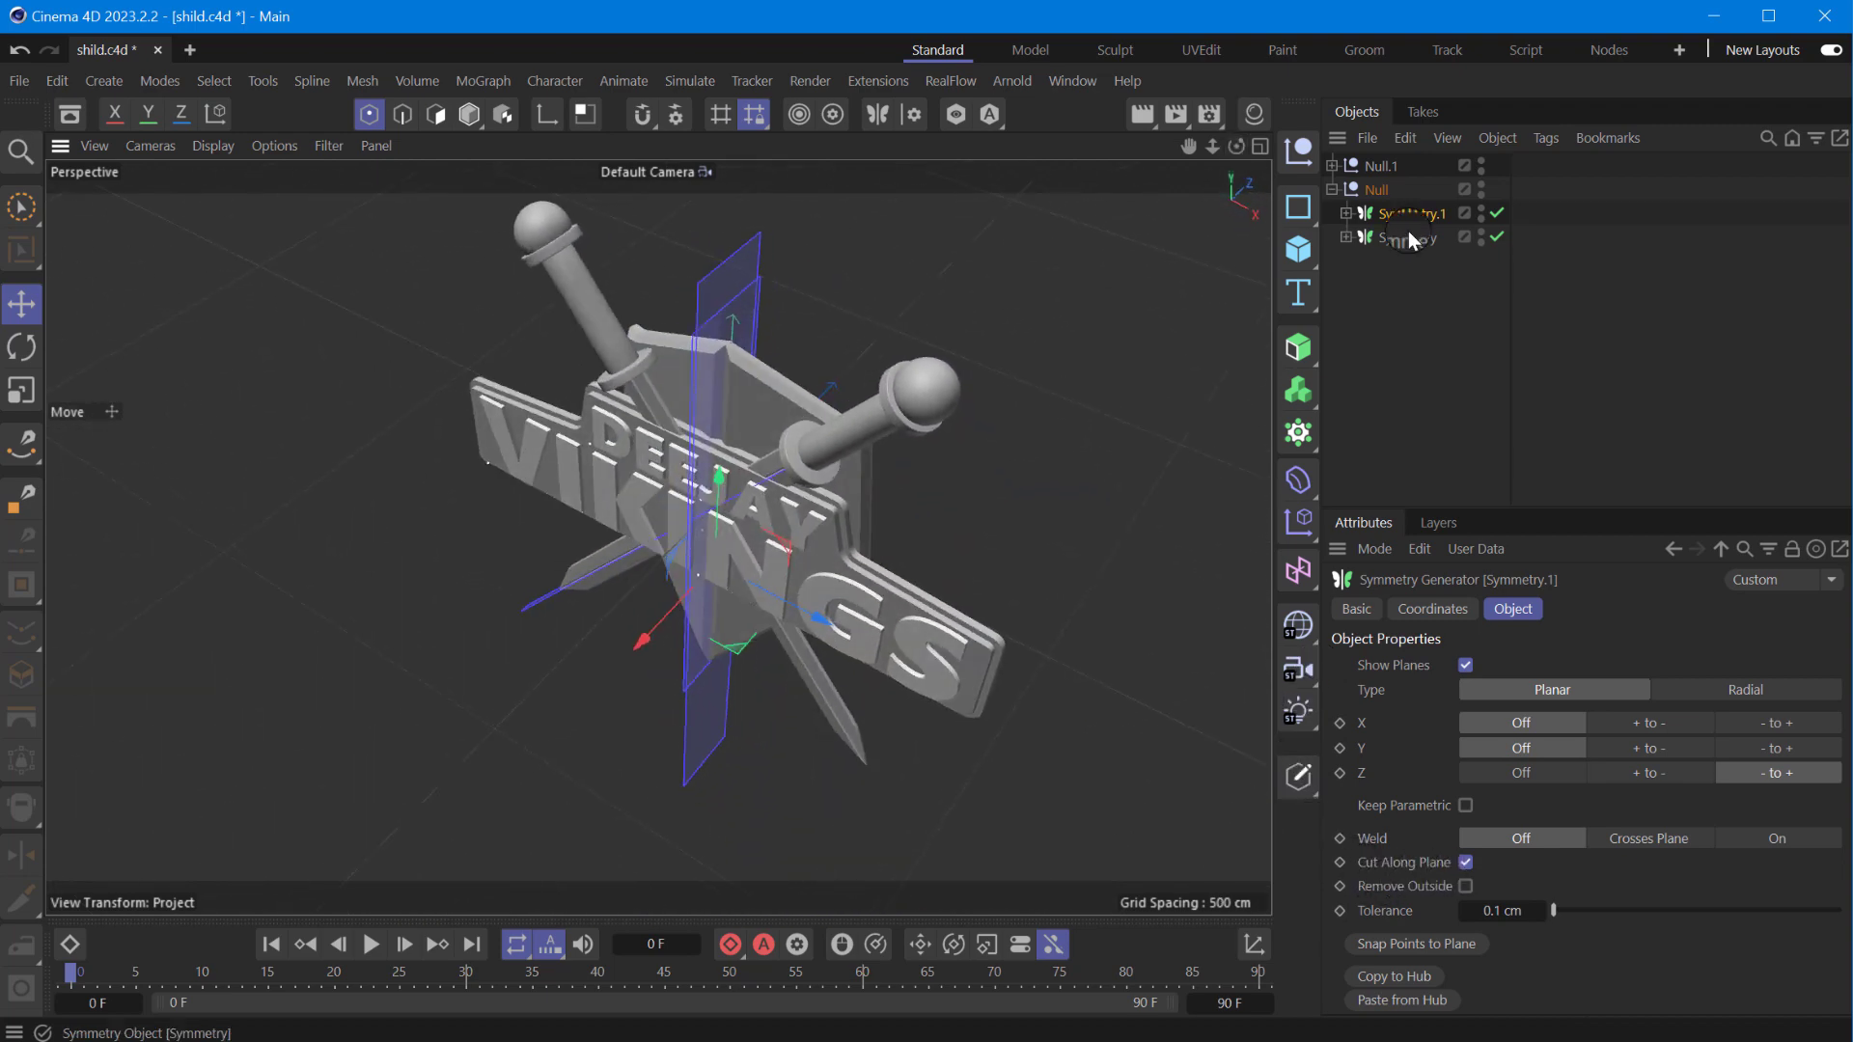
pyautogui.click(1382, 172)
pyautogui.moveTo(772, 473); pyautogui.dragTo(760, 470)
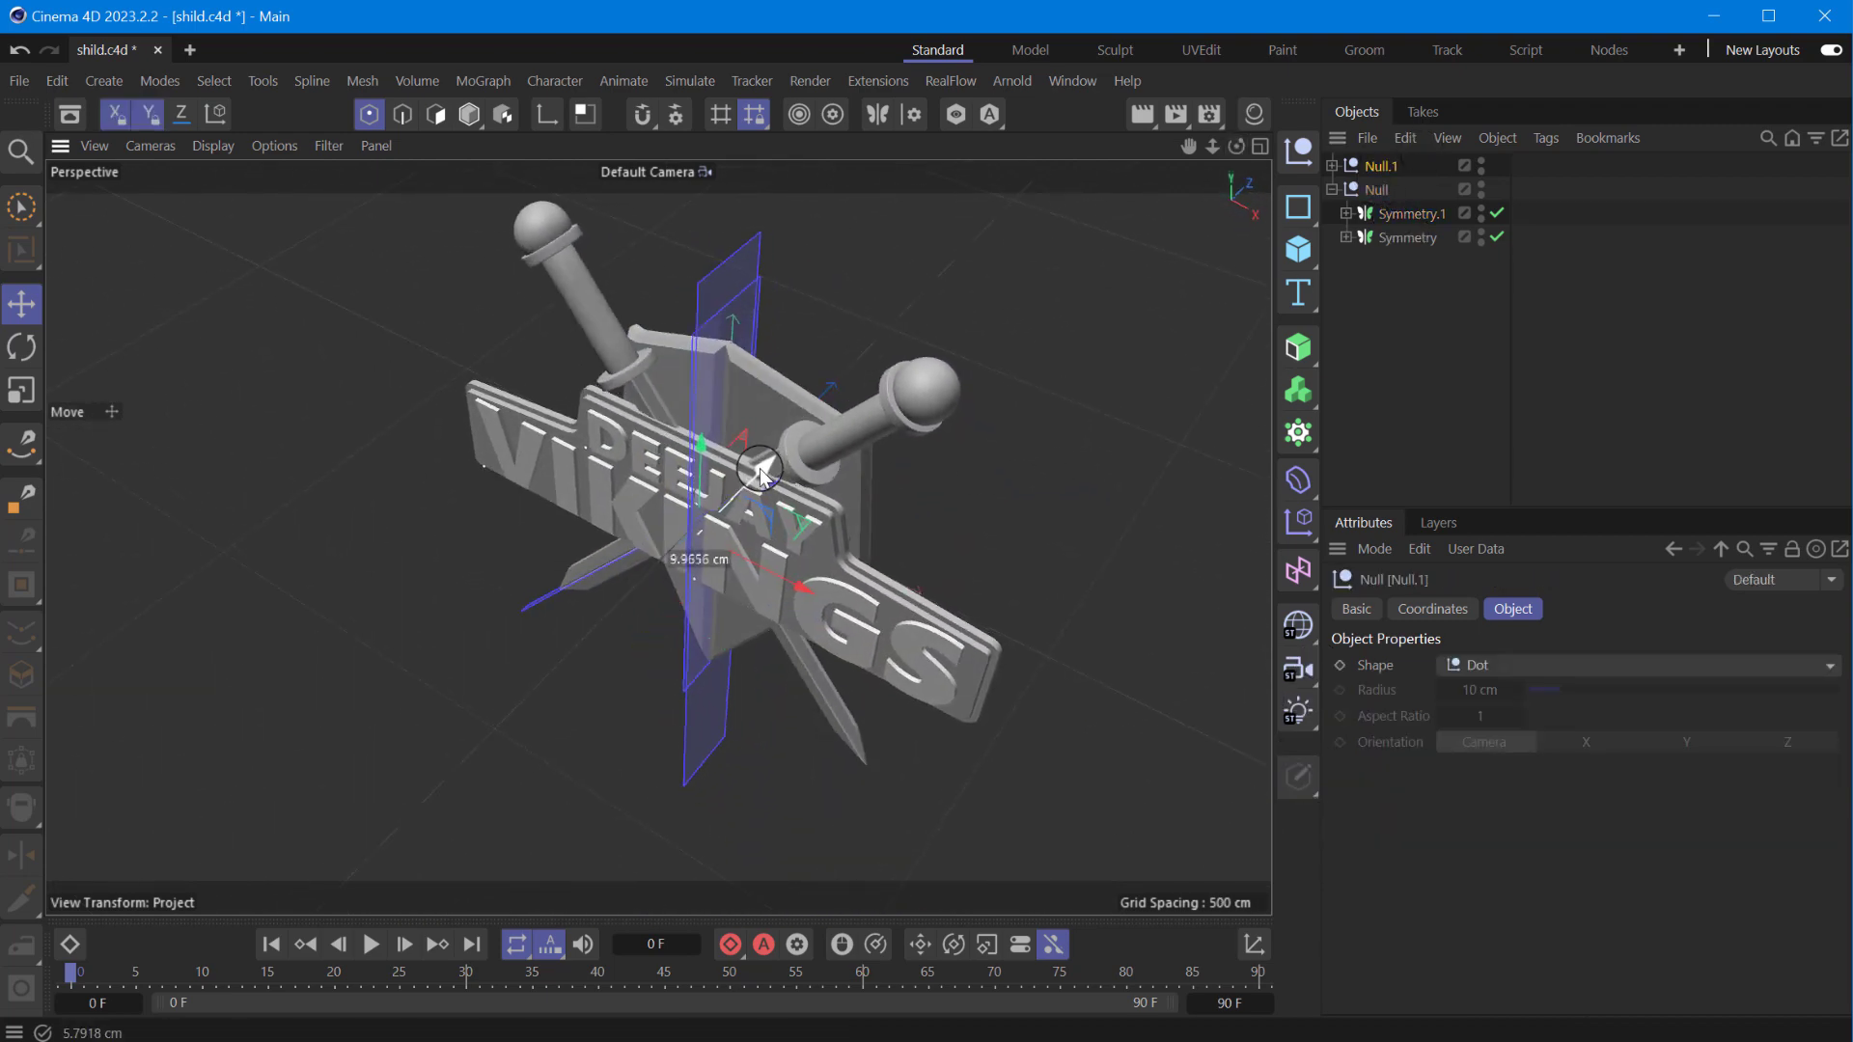
pyautogui.click(19, 80)
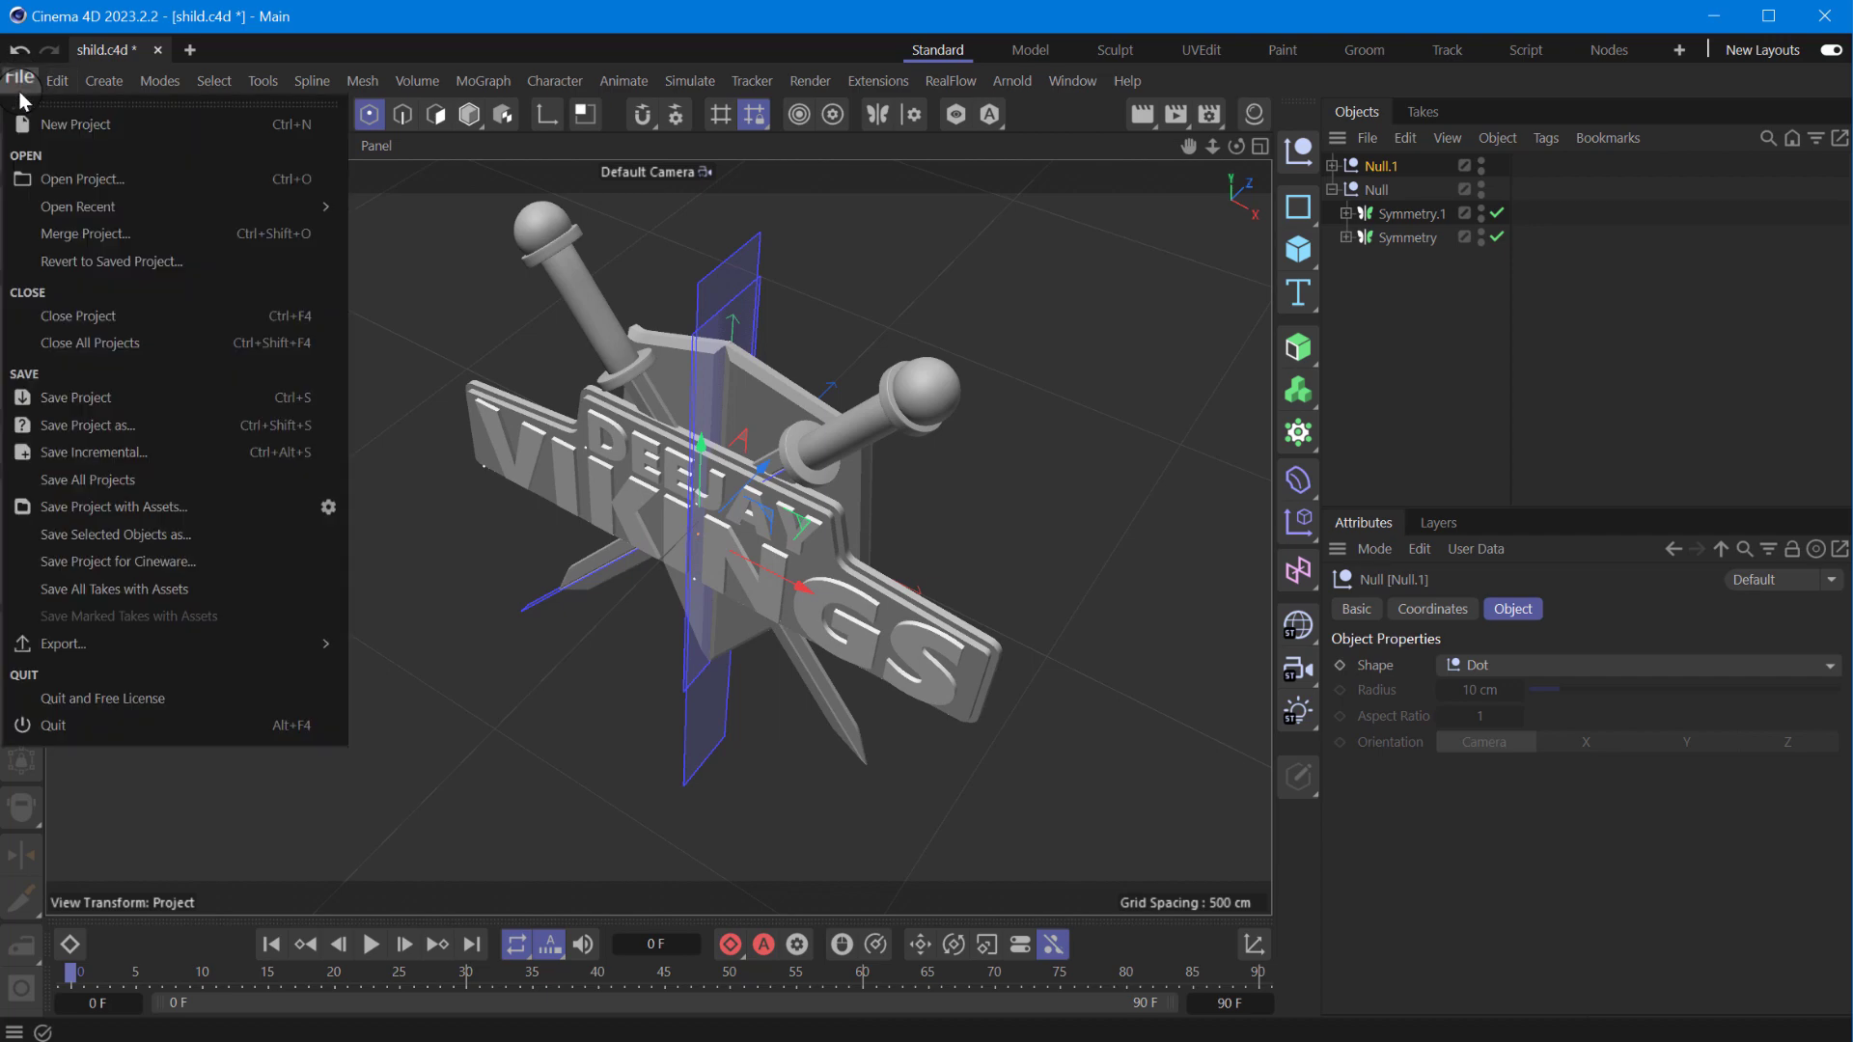
pyautogui.click(124, 398)
pyautogui.keyDown('alt'); pyautogui.moveTo(1206, 676); pyautogui.dragTo(1347, 733); pyautogui.keyUp('alt')
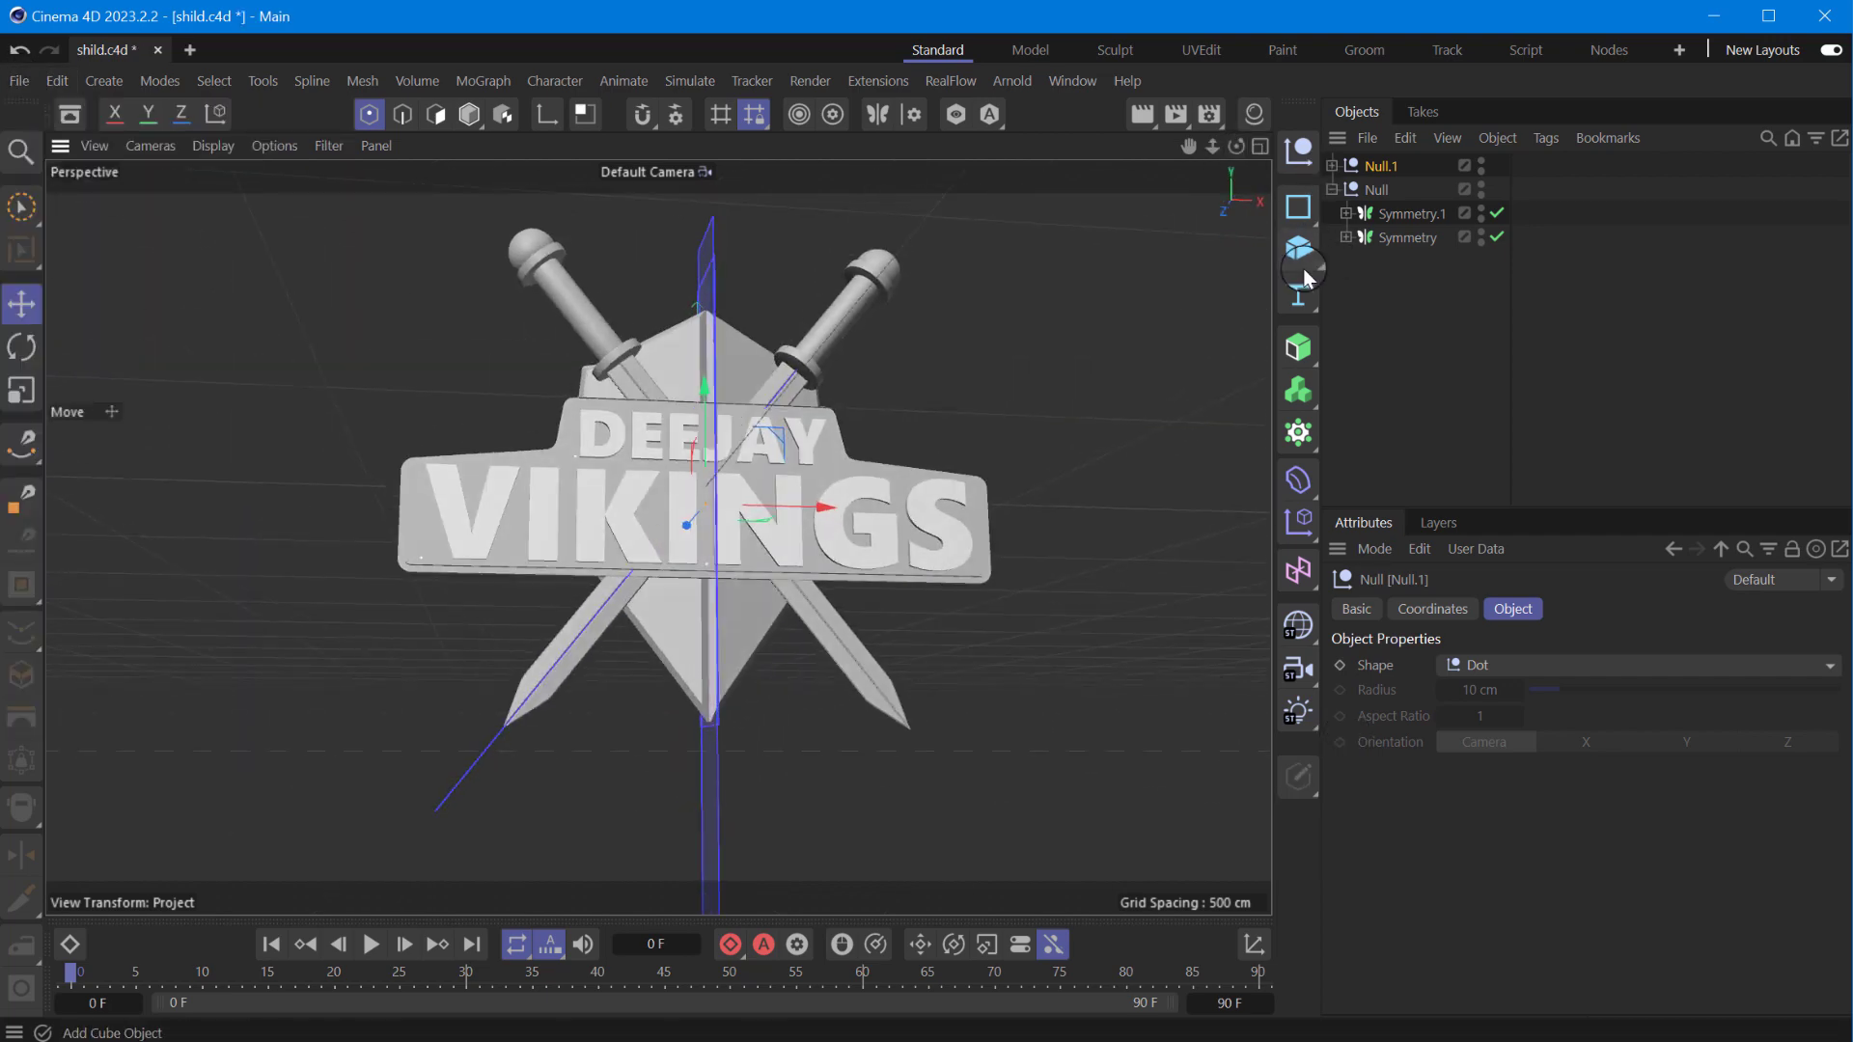
# - Brush-select the shield Rectangle's bottom points and raise them about 70 cm
pyautogui.click(1407, 238)
pyautogui.click(1345, 238)
pyautogui.click(1435, 285)
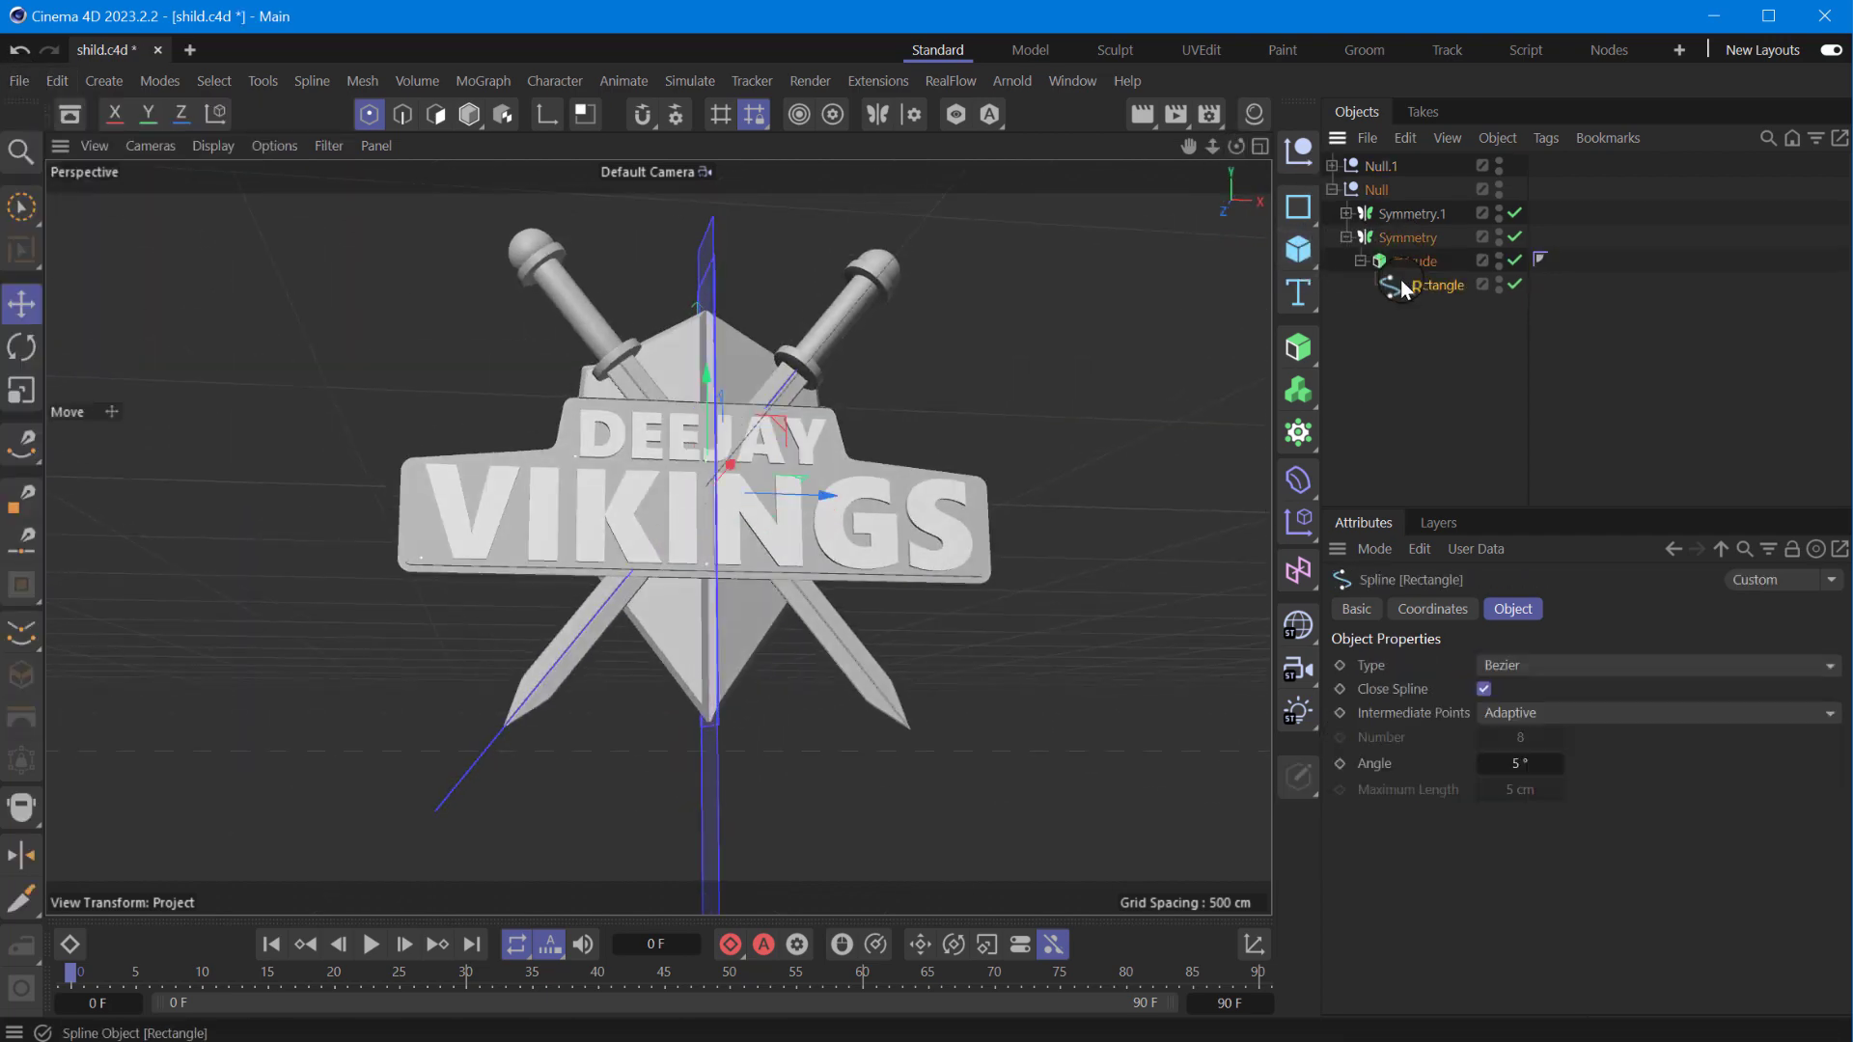
pyautogui.click(21, 207)
pyautogui.click(87, 240)
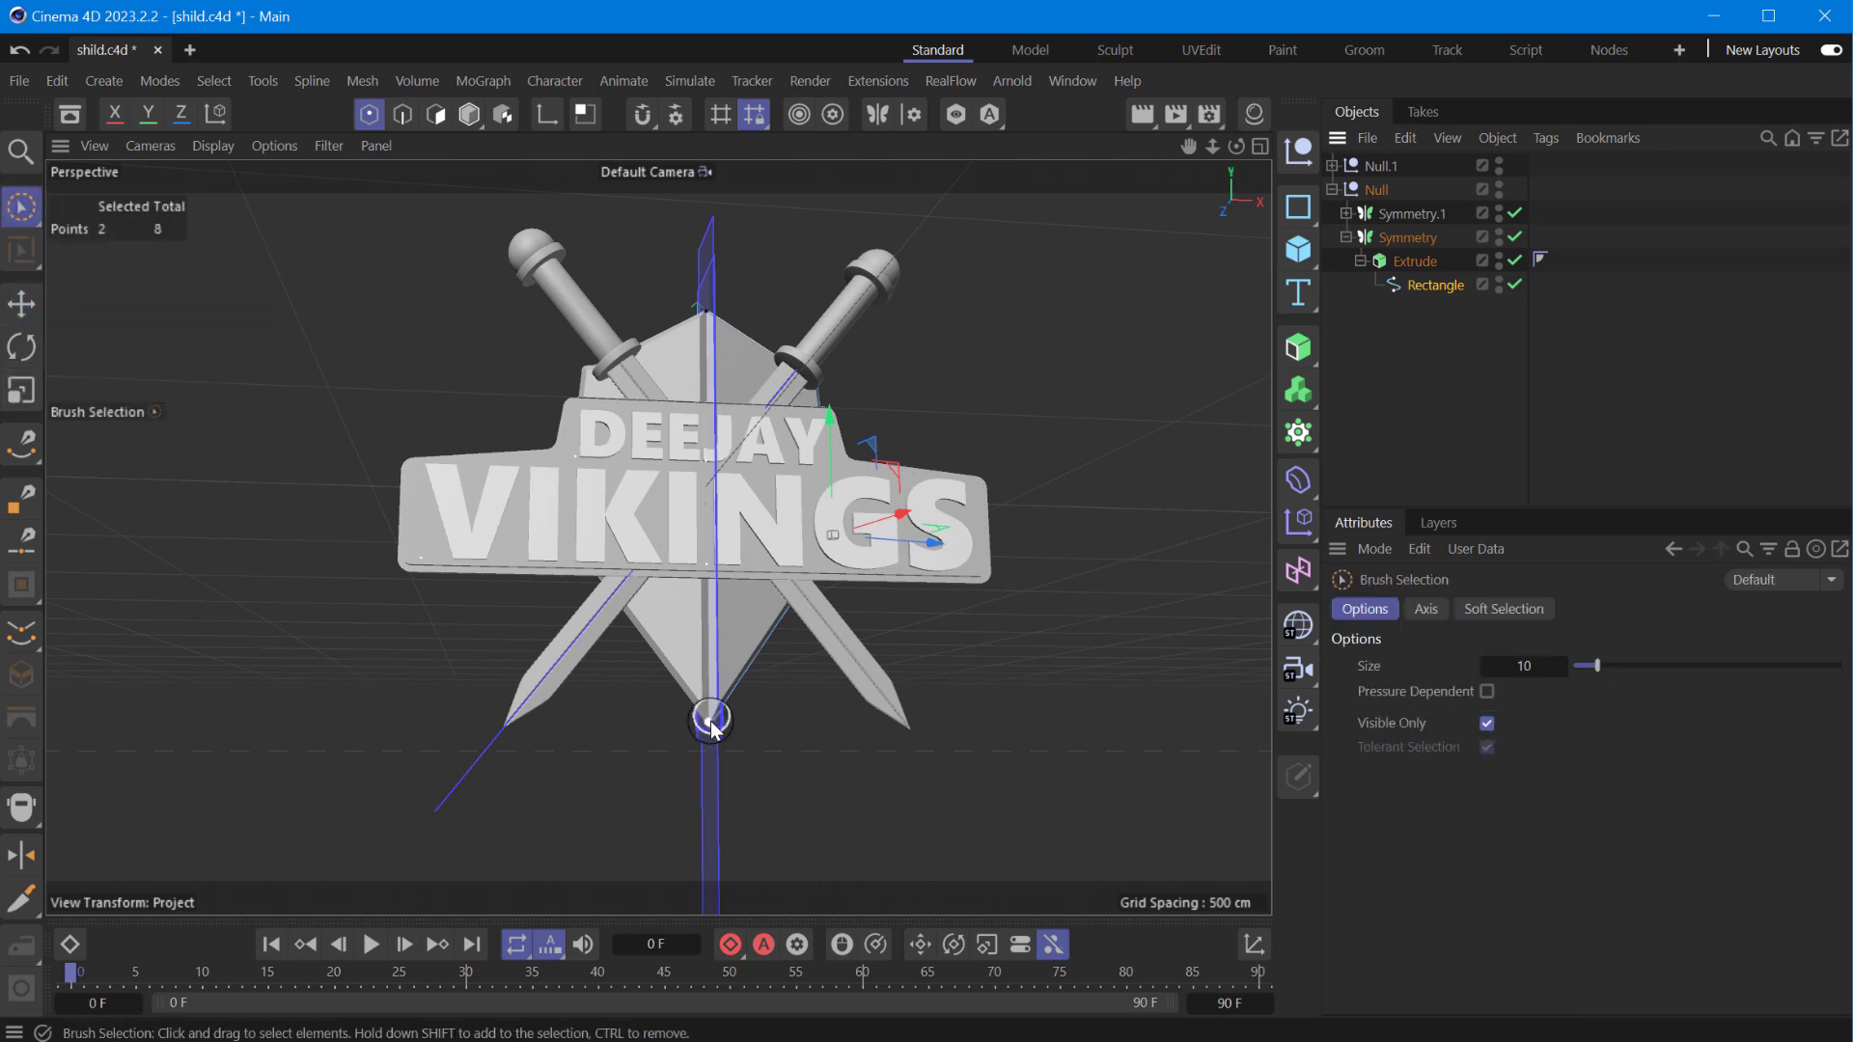
pyautogui.moveTo(709, 611); pyautogui.dragTo(710, 564)
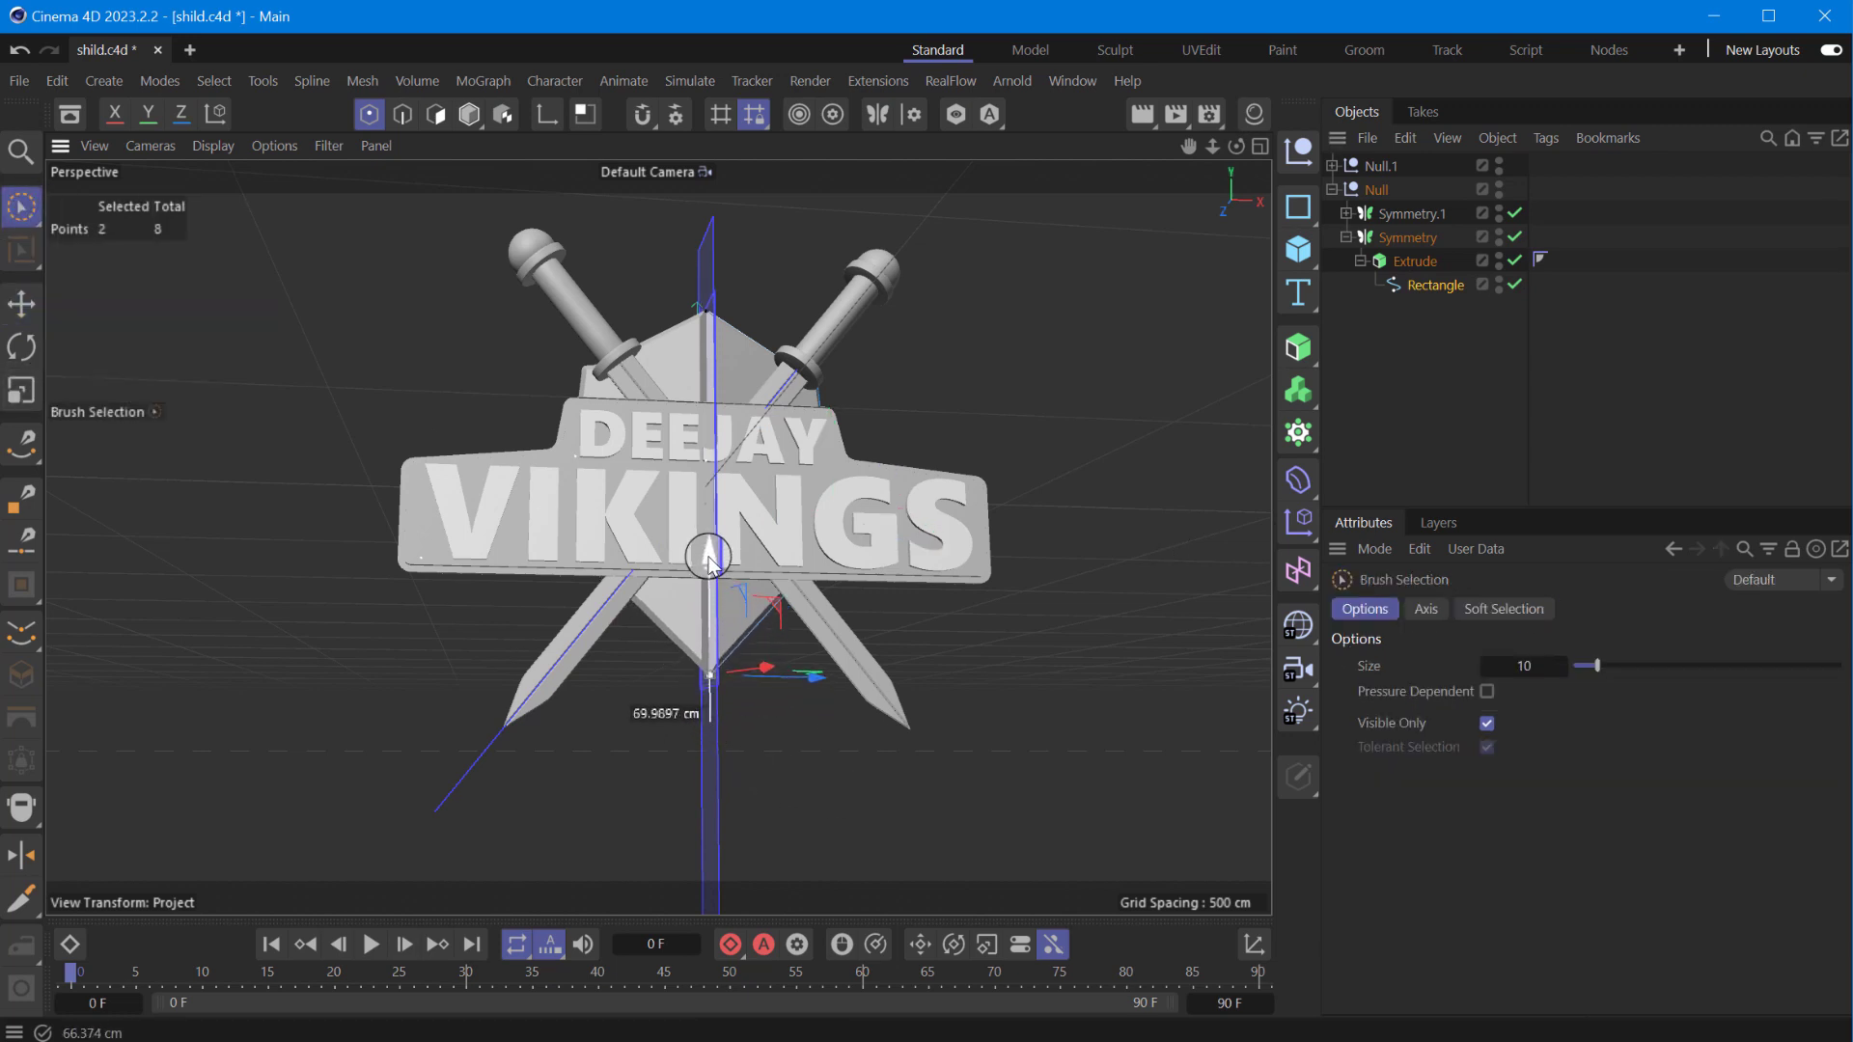
pyautogui.moveTo(1236, 145)
pyautogui.mouseDown()
pyautogui.moveTo(1199, 905)
pyautogui.moveTo(1253, 769)
pyautogui.mouseUp()
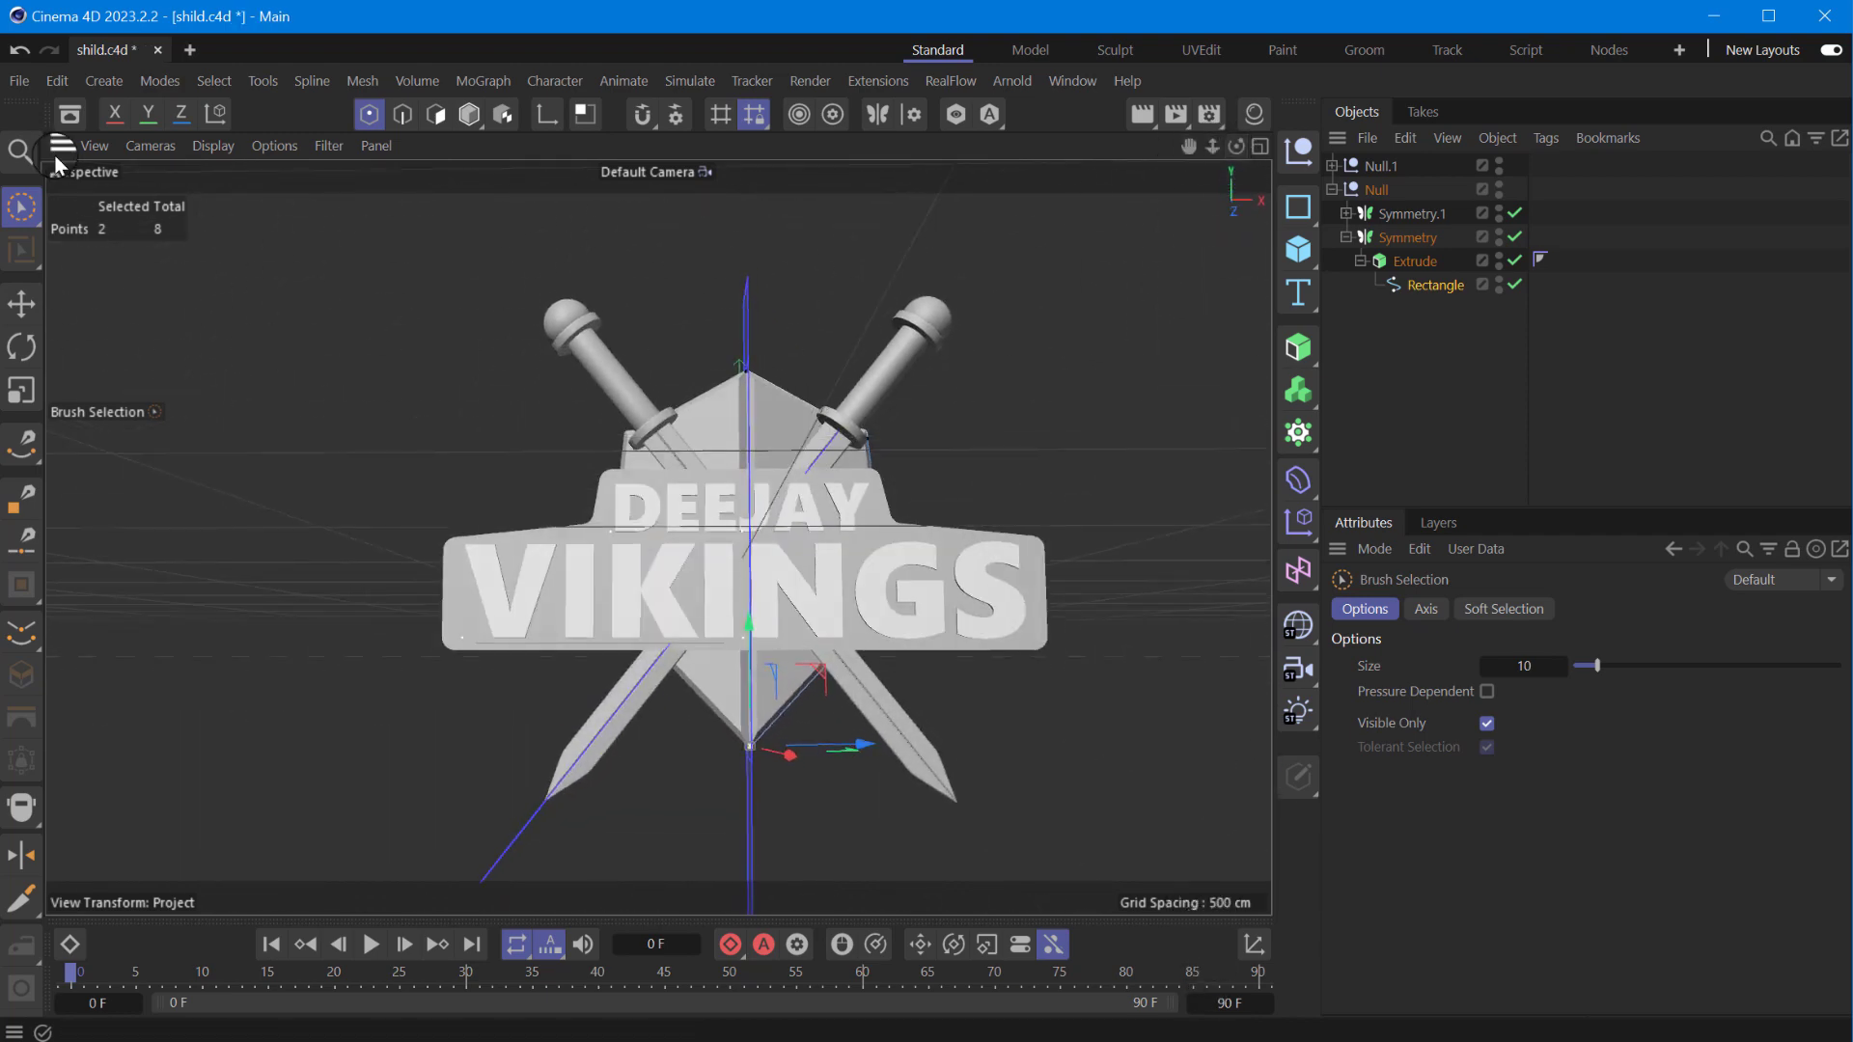
# - Save the project with the reshaped shield tip
pyautogui.click(19, 80)
pyautogui.click(96, 403)
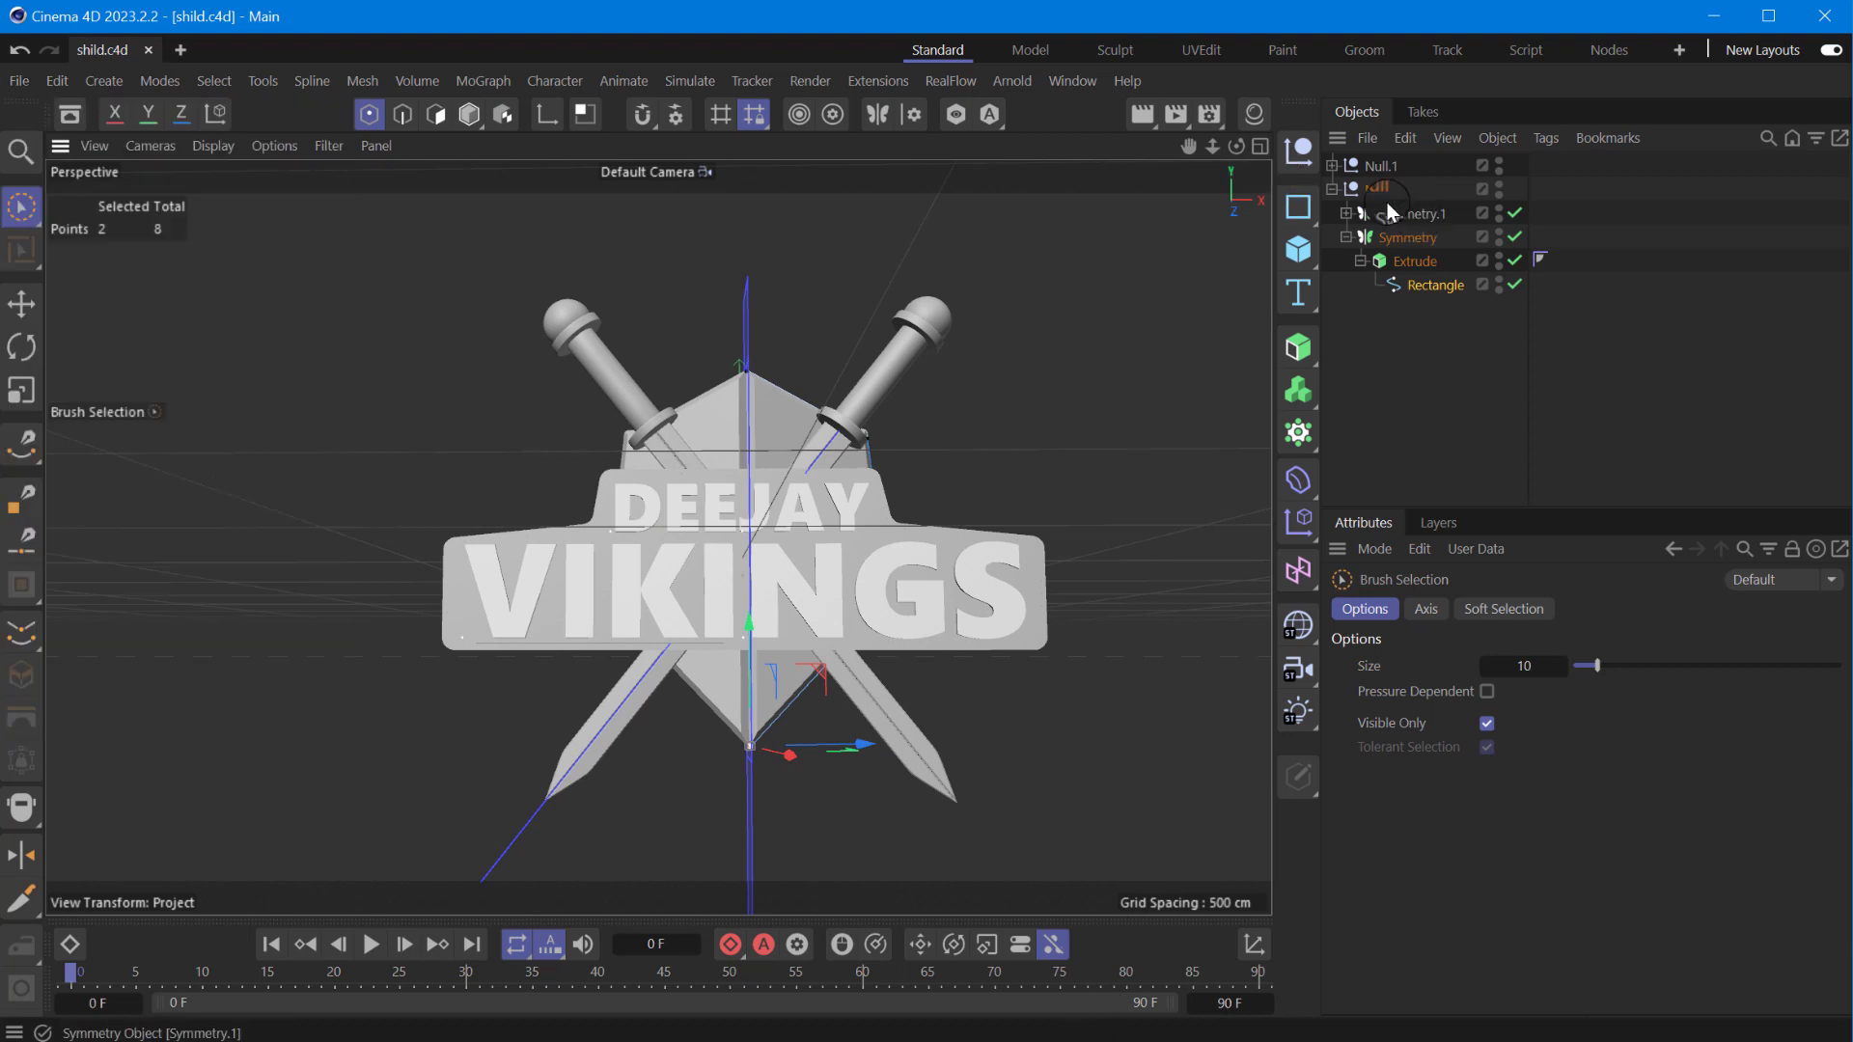
pyautogui.click(1332, 189)
pyautogui.click(21, 304)
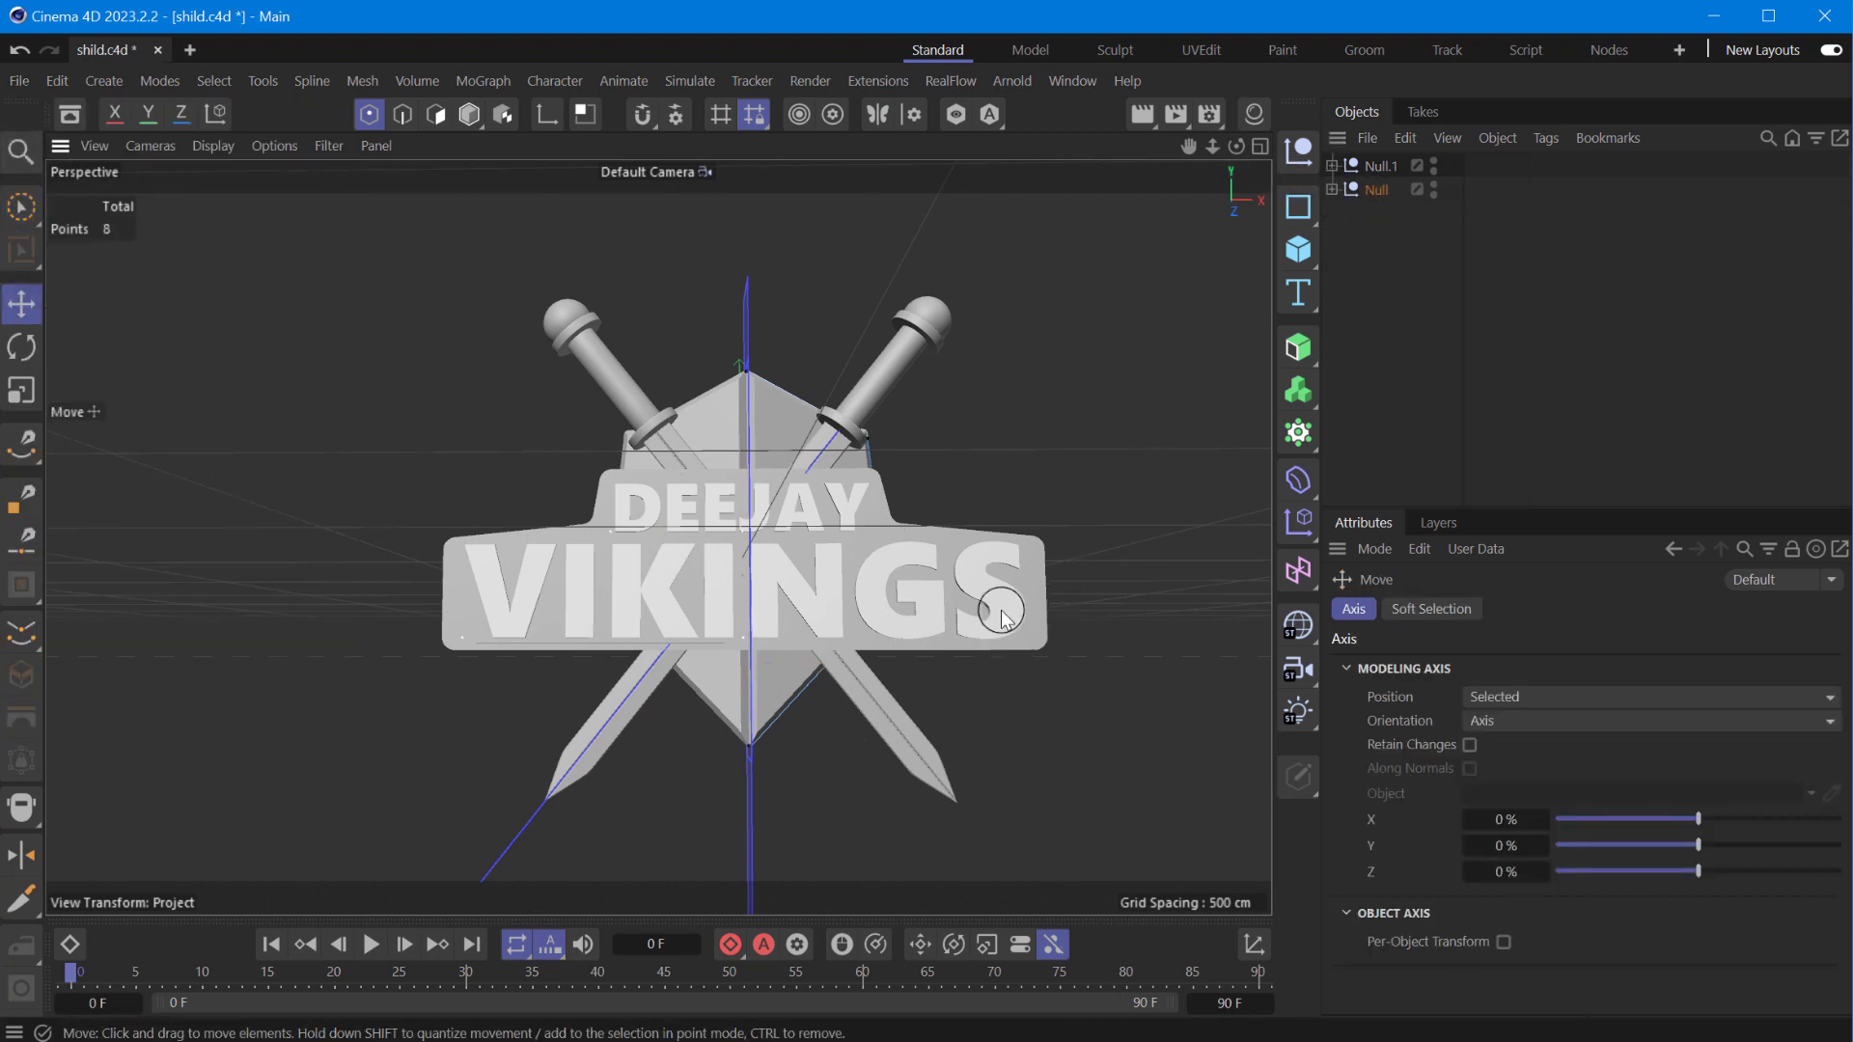
# - Add a rounded cap bevel to both the DEEJAY and VIKINGS text objects
pyautogui.click(473, 124)
pyautogui.click(1002, 618)
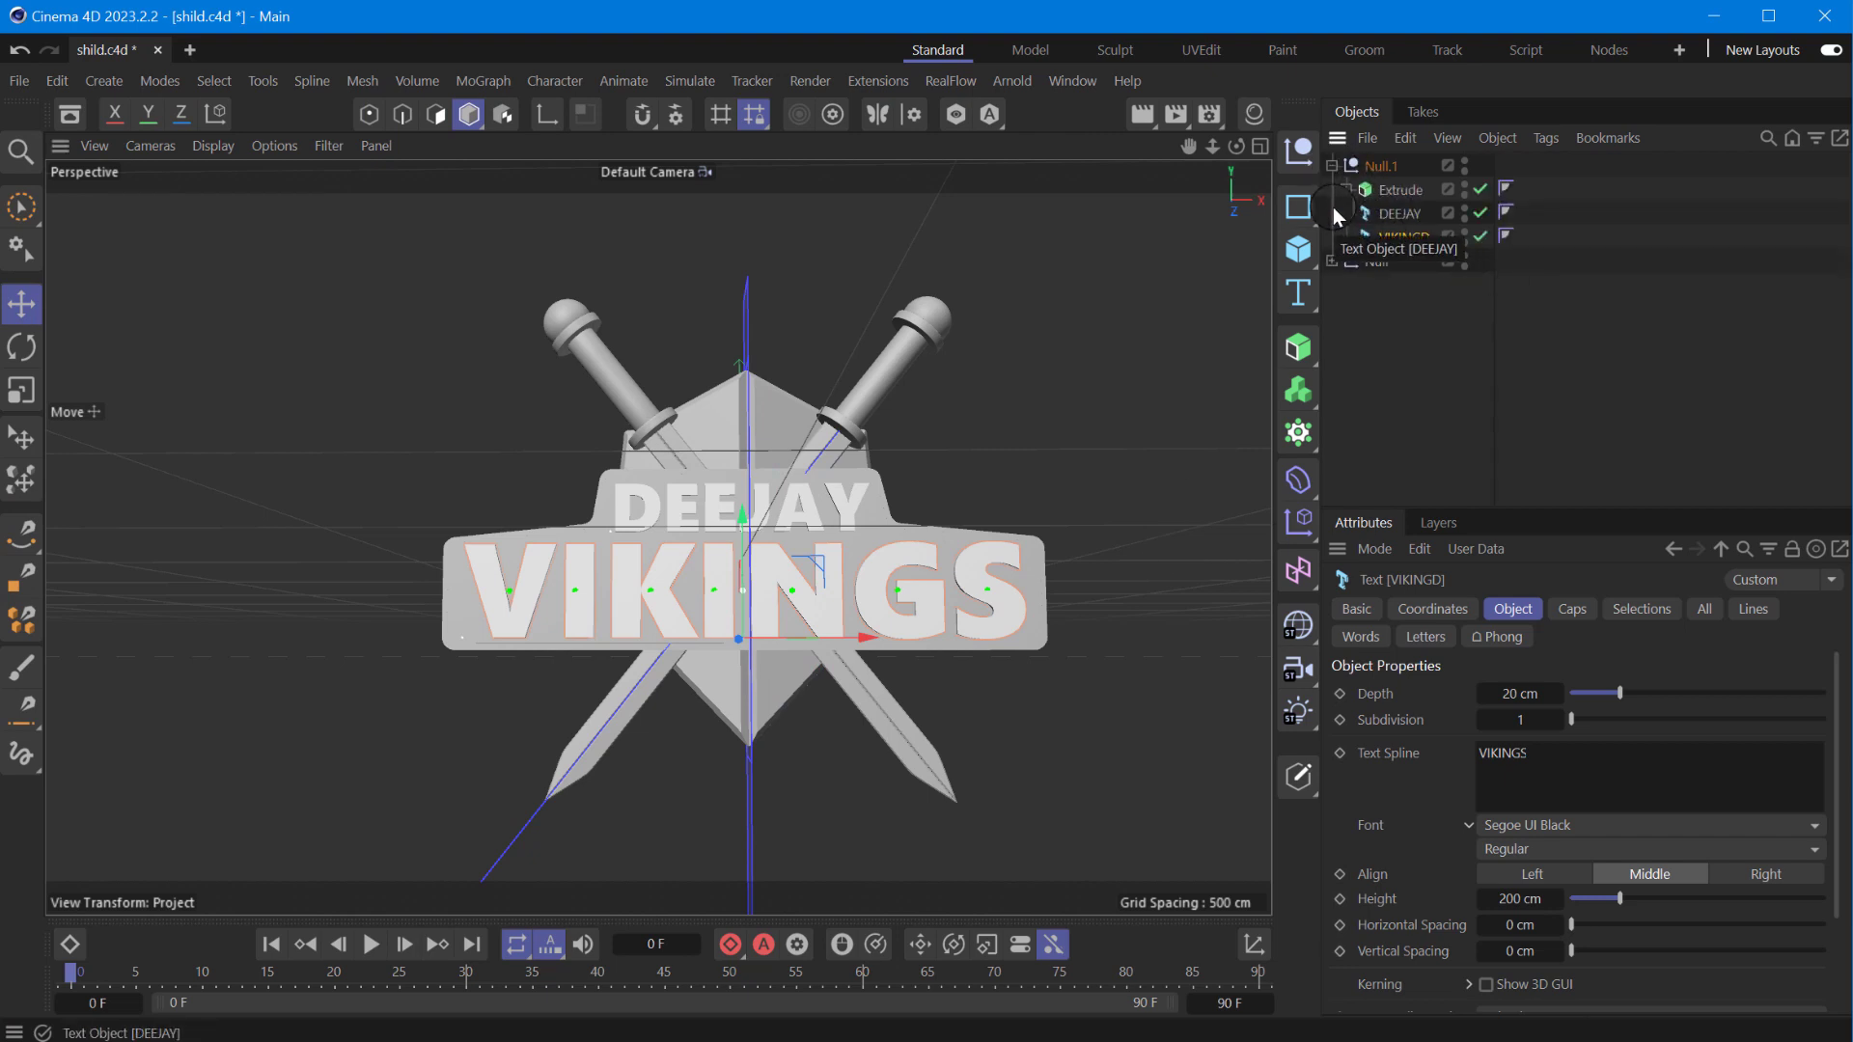
pyautogui.moveTo(1393, 236); pyautogui.dragTo(1396, 241)
pyautogui.click(1572, 609)
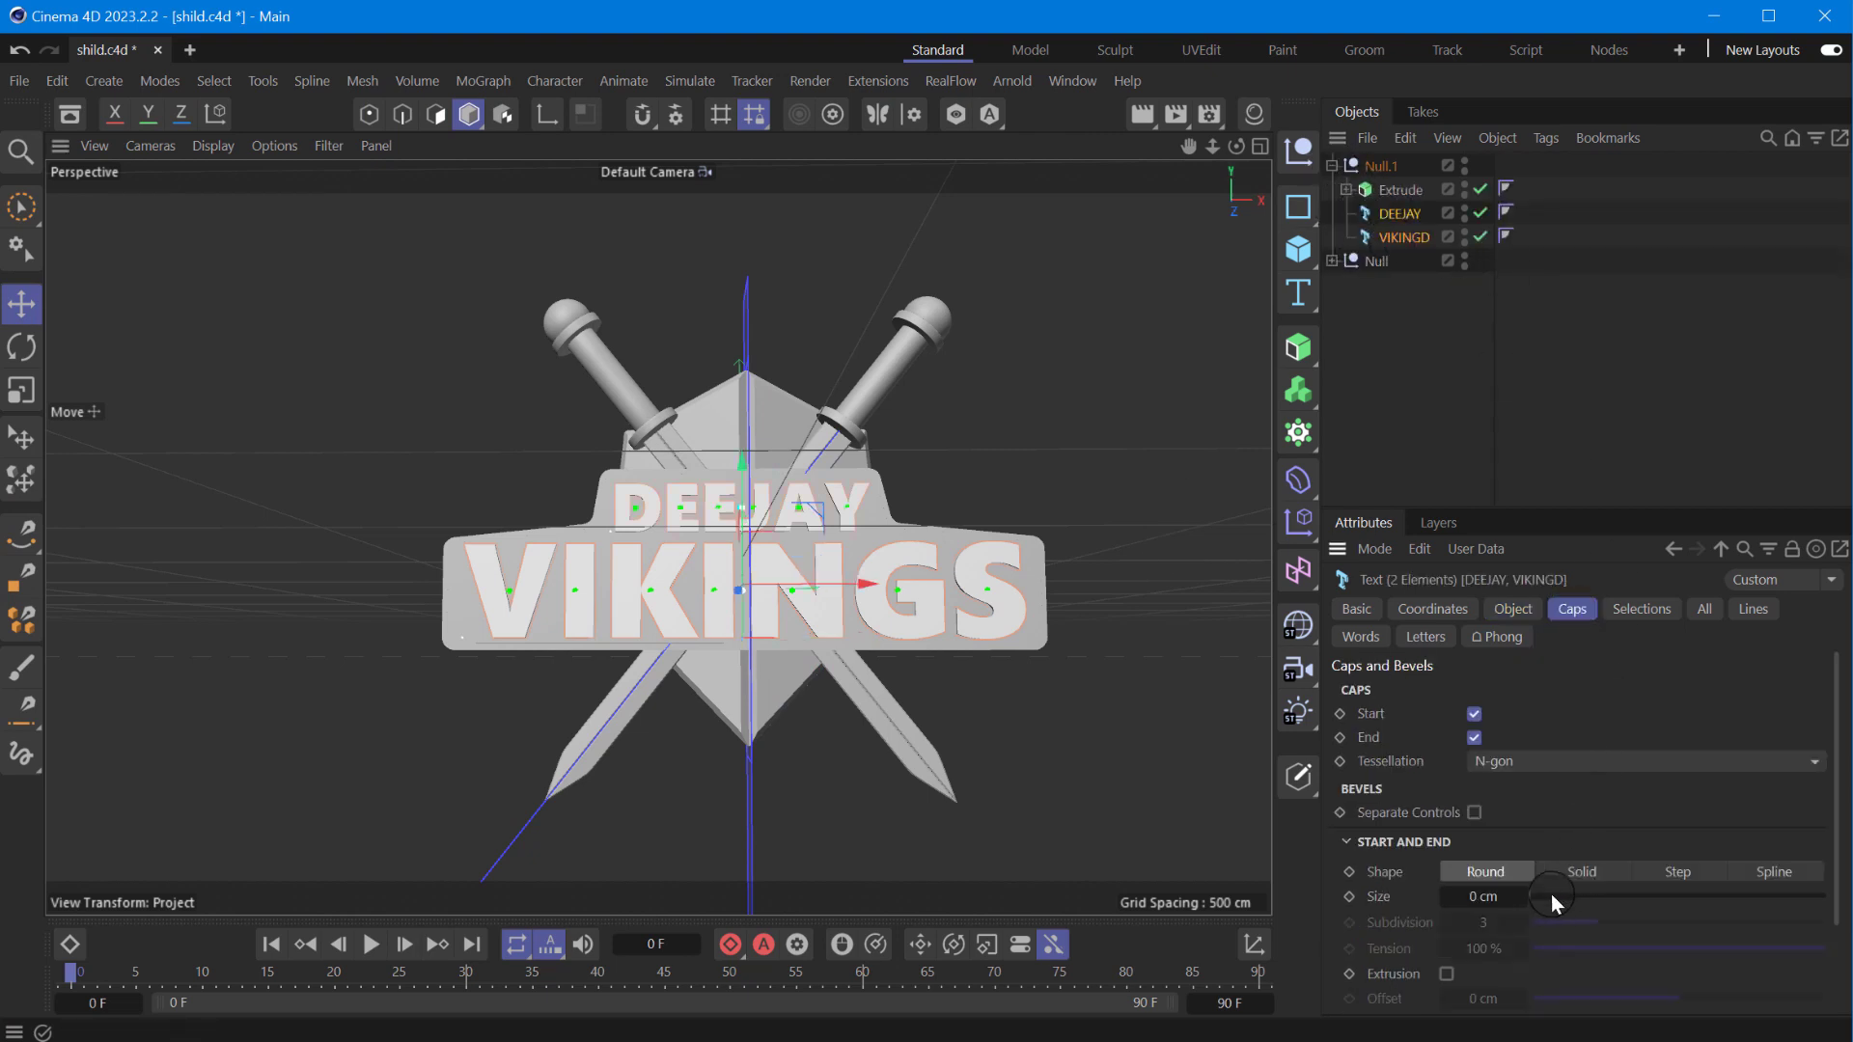
pyautogui.moveTo(1550, 896); pyautogui.dragTo(1489, 919)
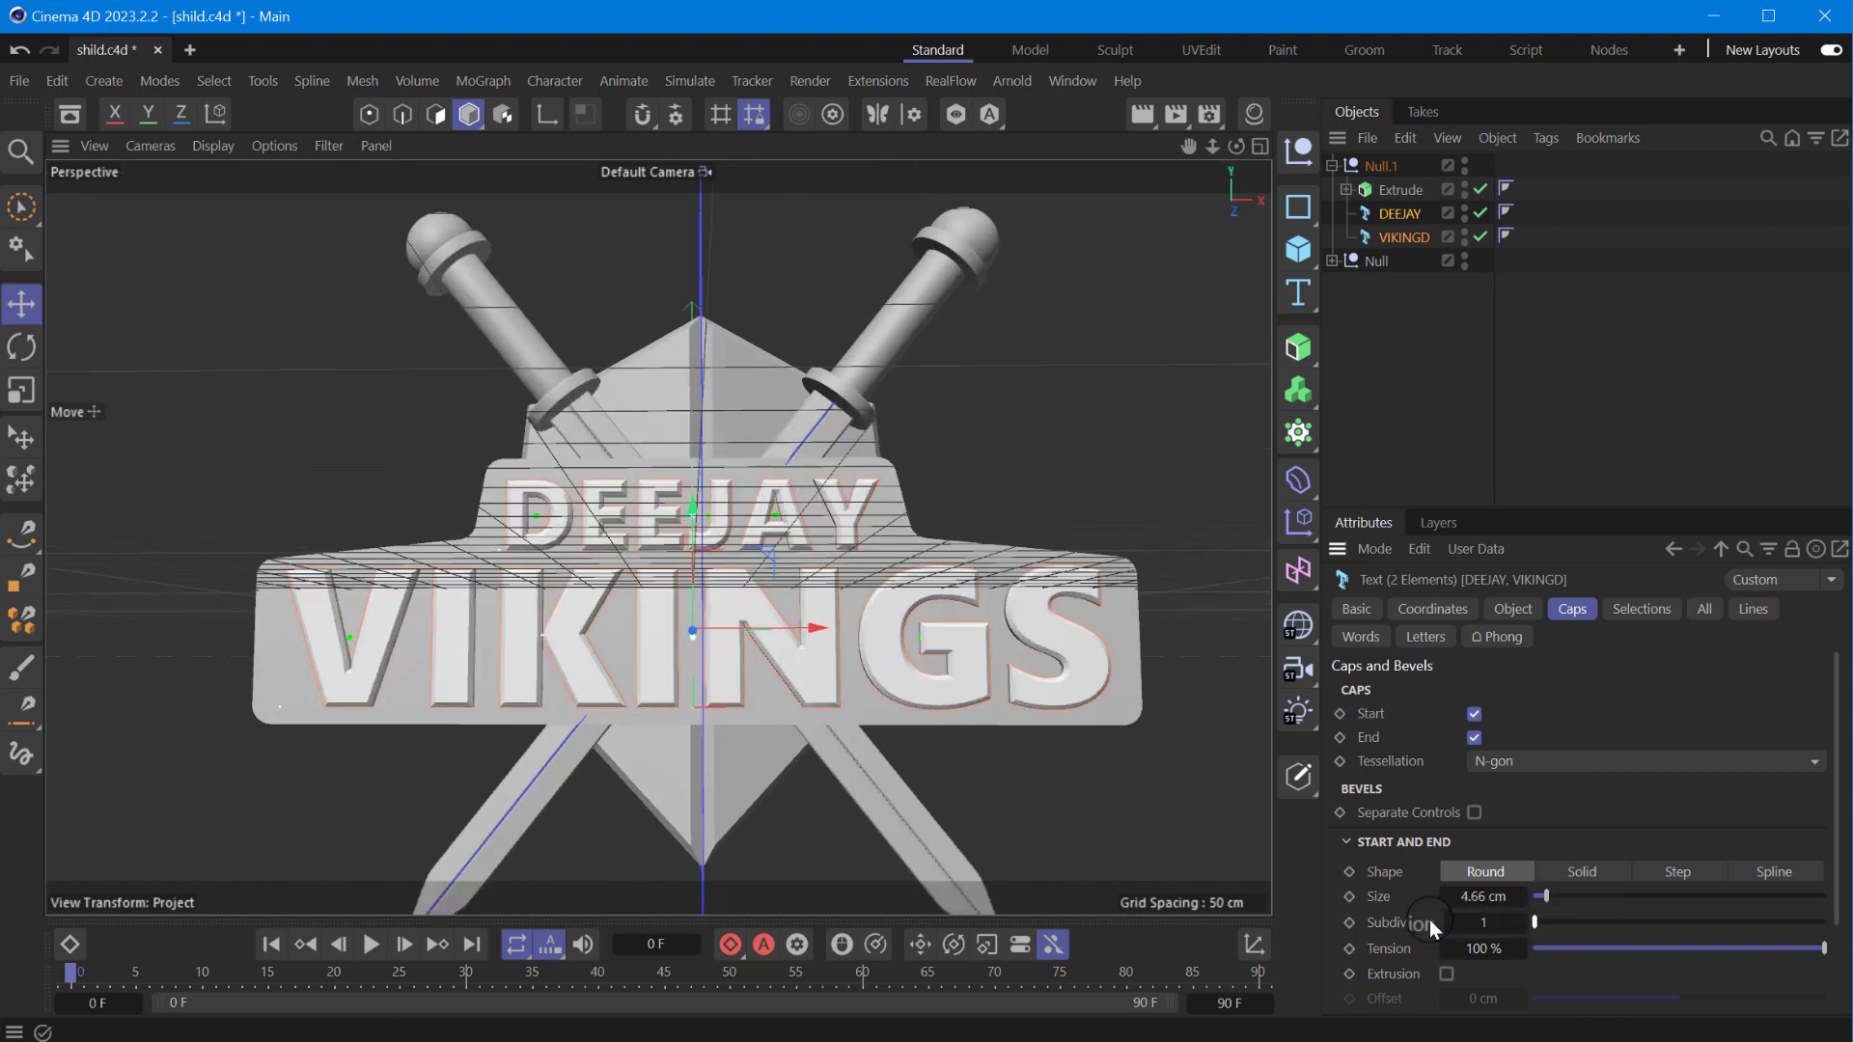
# - Set the DEEJAY bevel size to 2.63 cm and the VIKINGS bevel to 4 cm
pyautogui.click(1409, 210)
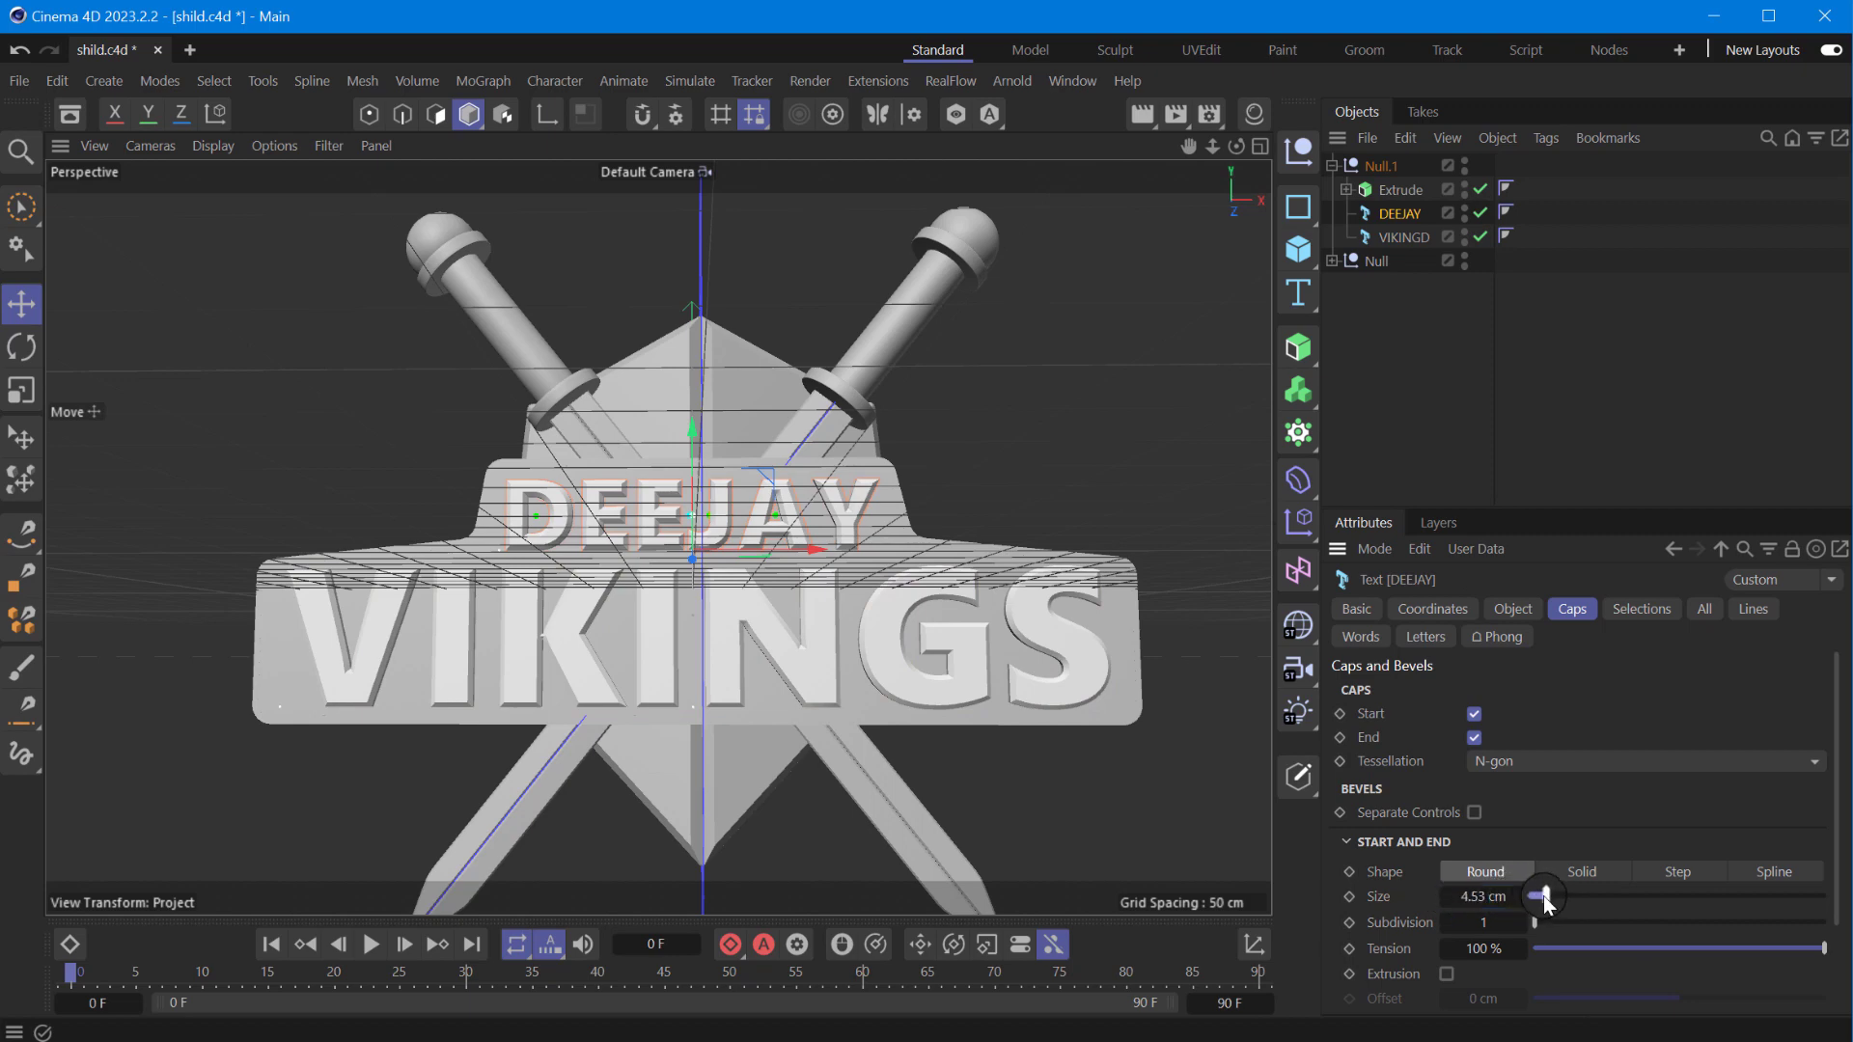
pyautogui.moveTo(1545, 899); pyautogui.dragTo(1540, 899)
pyautogui.scroll(3, 818, 537)
pyautogui.scroll(3, 819, 538)
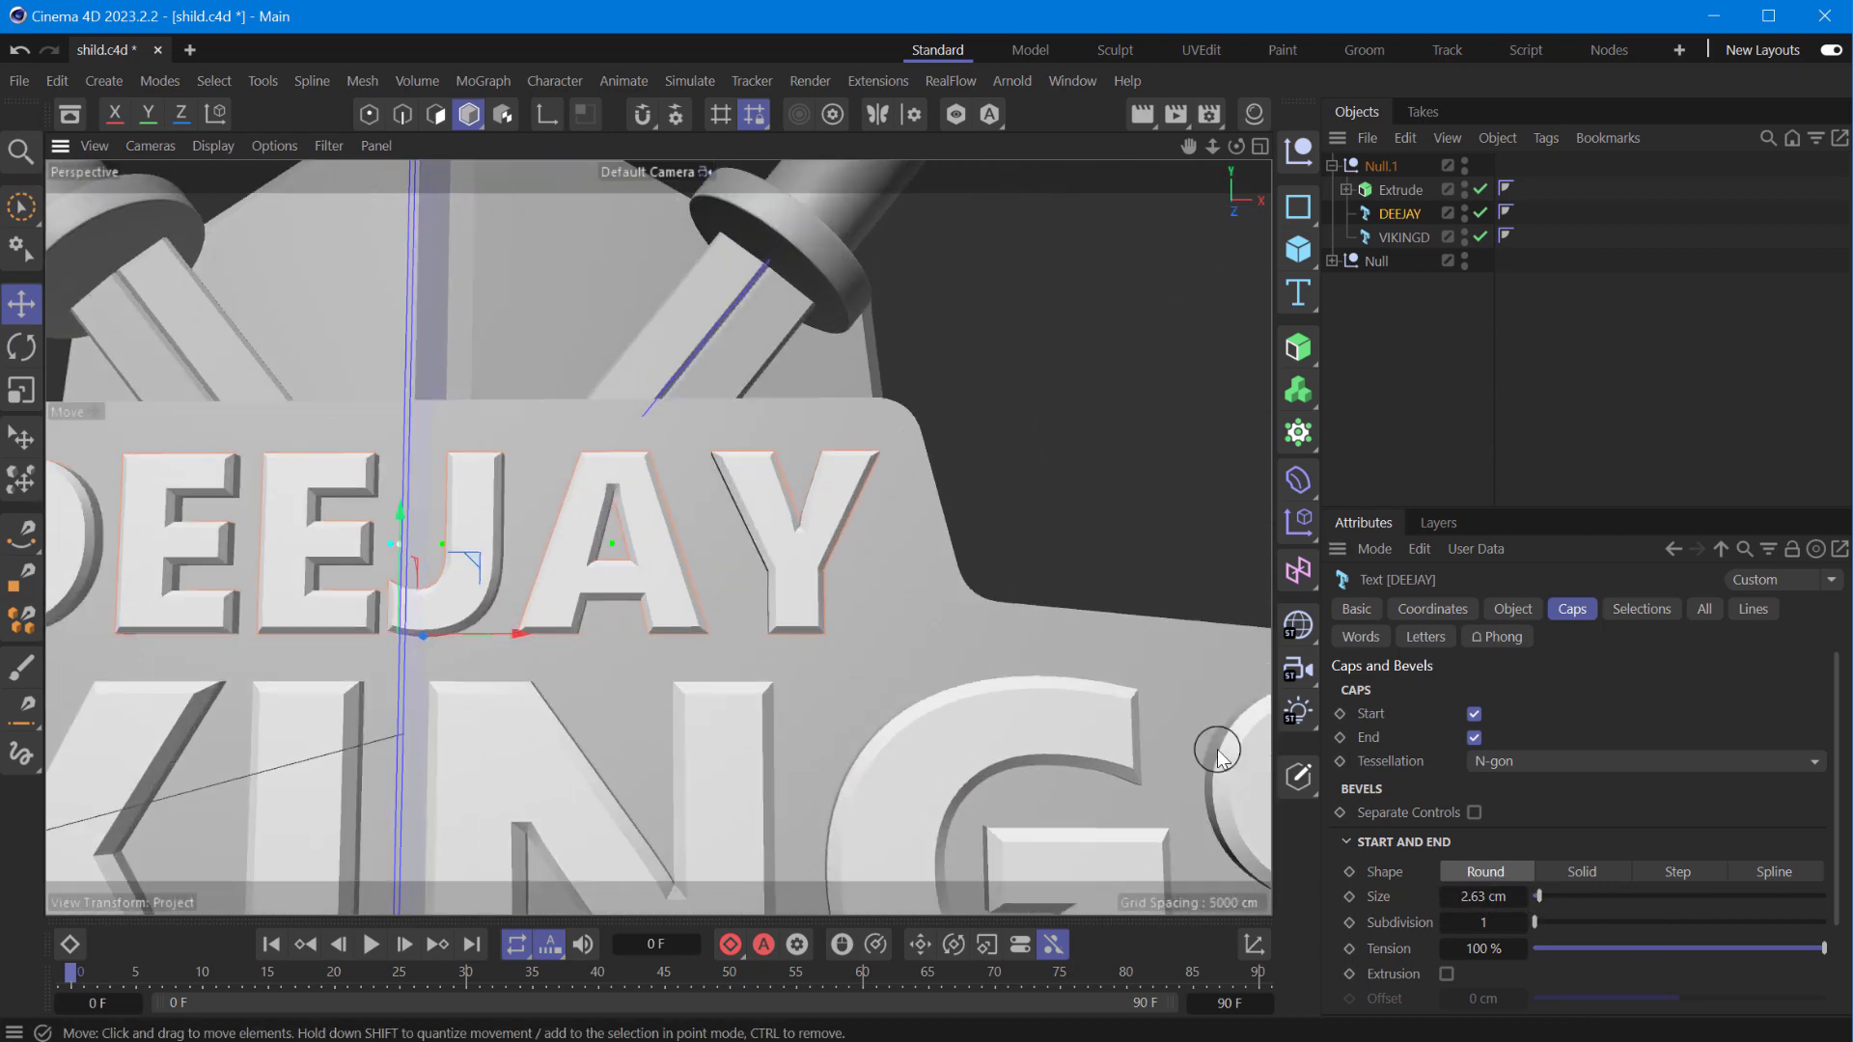
pyautogui.click(1404, 237)
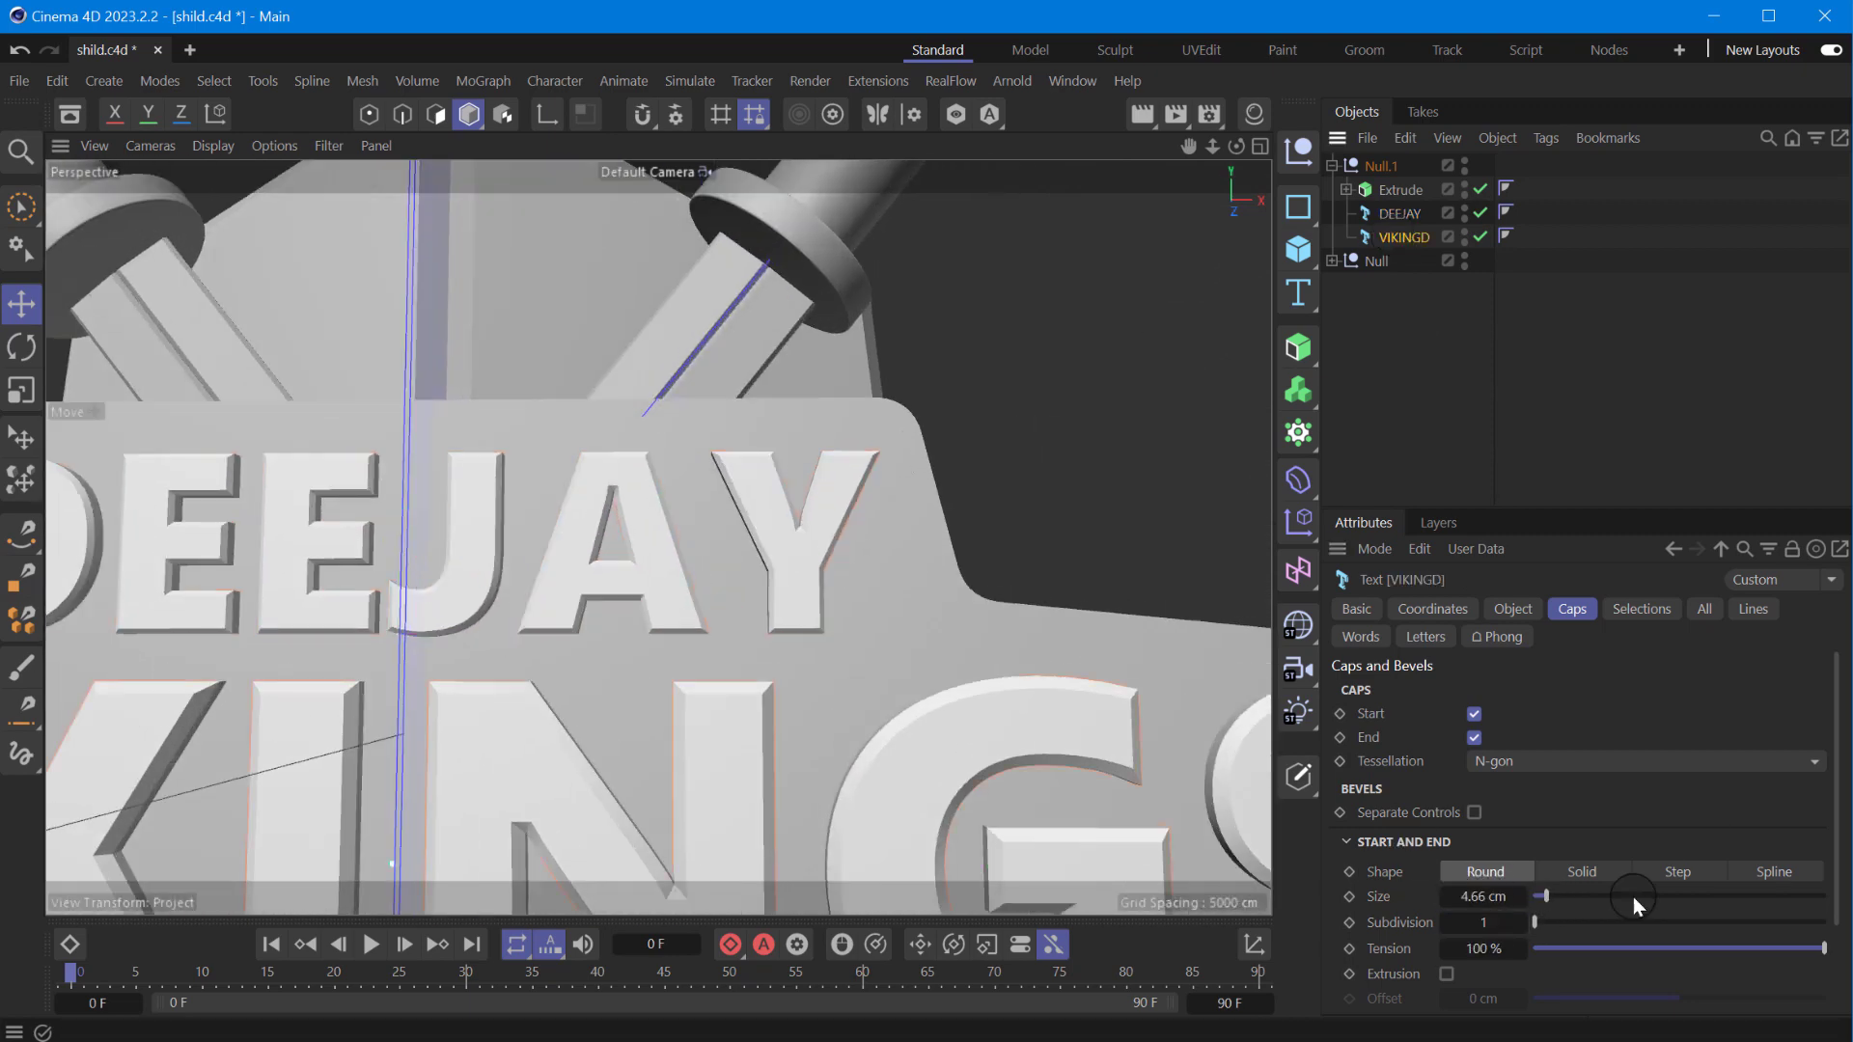
pyautogui.scroll(-5, 657, 536)
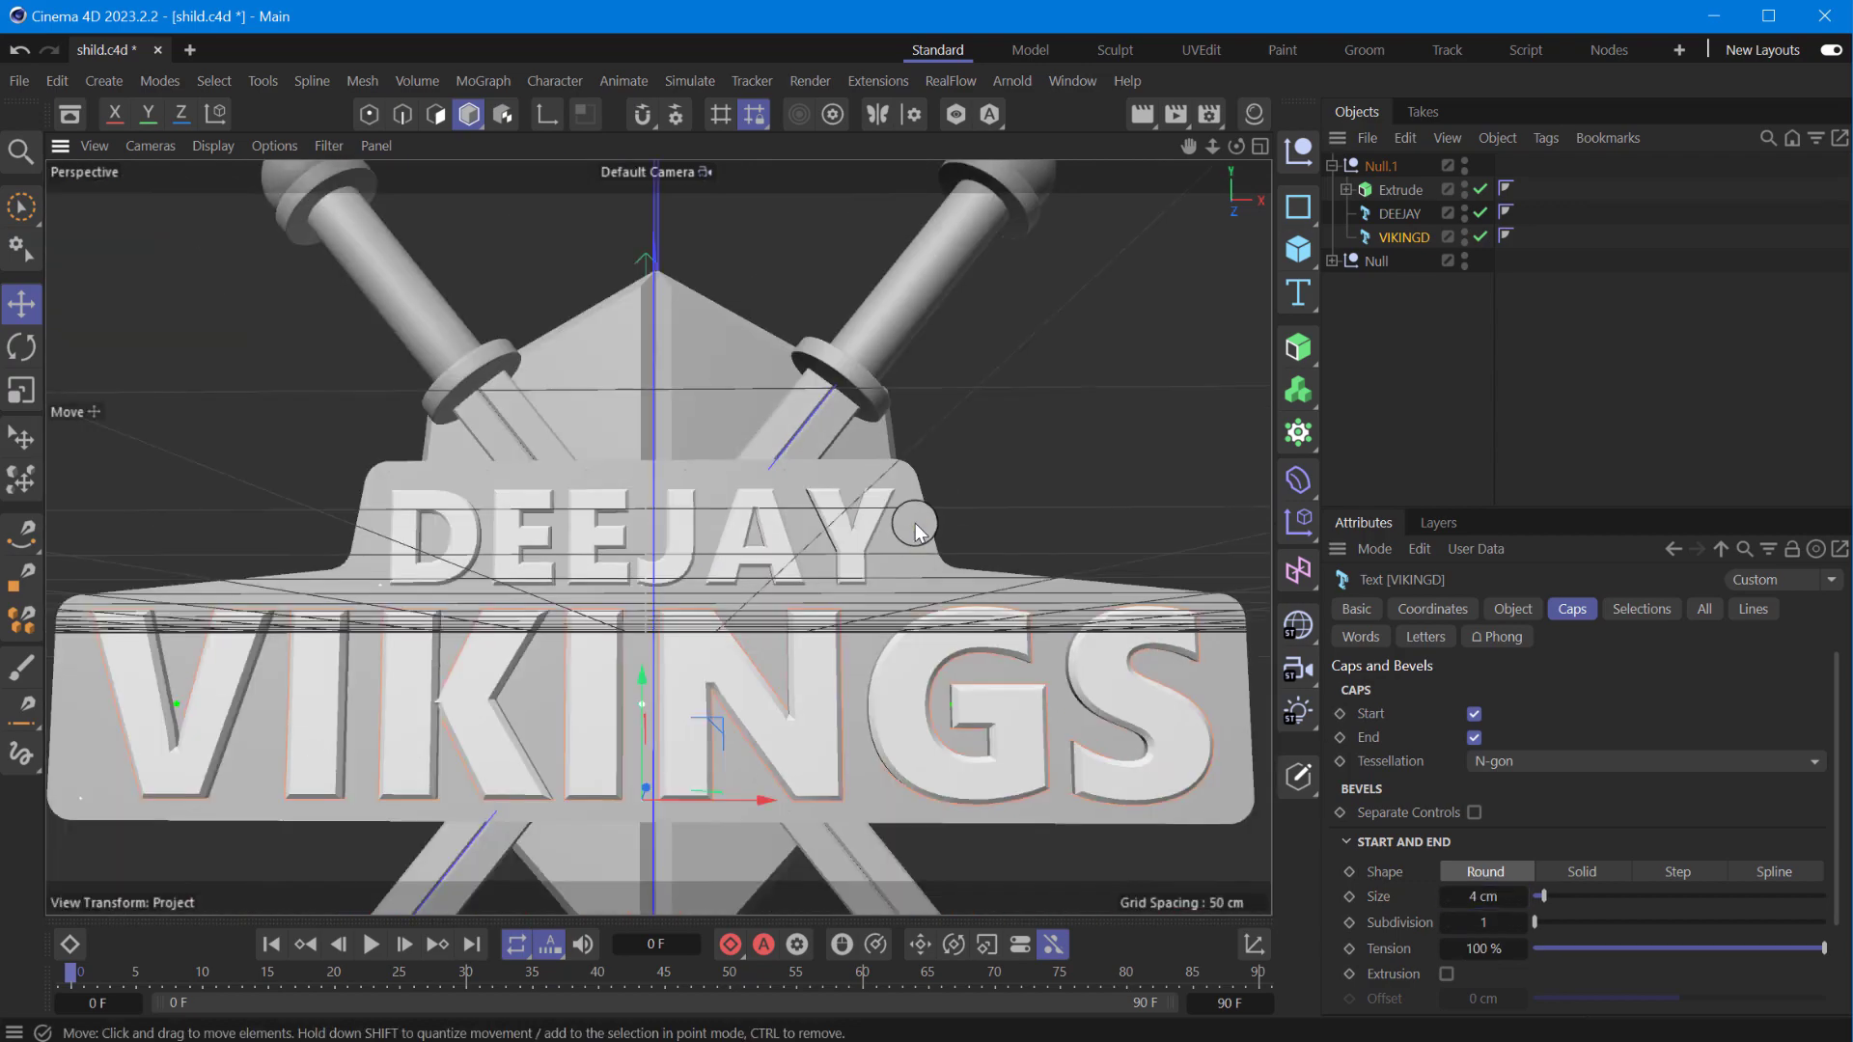
pyautogui.scroll(-3, 656, 537)
pyautogui.moveTo(1236, 146)
pyautogui.mouseDown()
pyautogui.moveTo(1161, 855)
pyautogui.moveTo(1221, 997)
pyautogui.moveTo(1410, 911)
pyautogui.moveTo(1468, 920)
pyautogui.moveTo(1271, 806)
pyautogui.moveTo(1266, 777)
pyautogui.mouseUp()
# - In the front view, add a new Rectangle spline and scale it down
pyautogui.click(1259, 146)
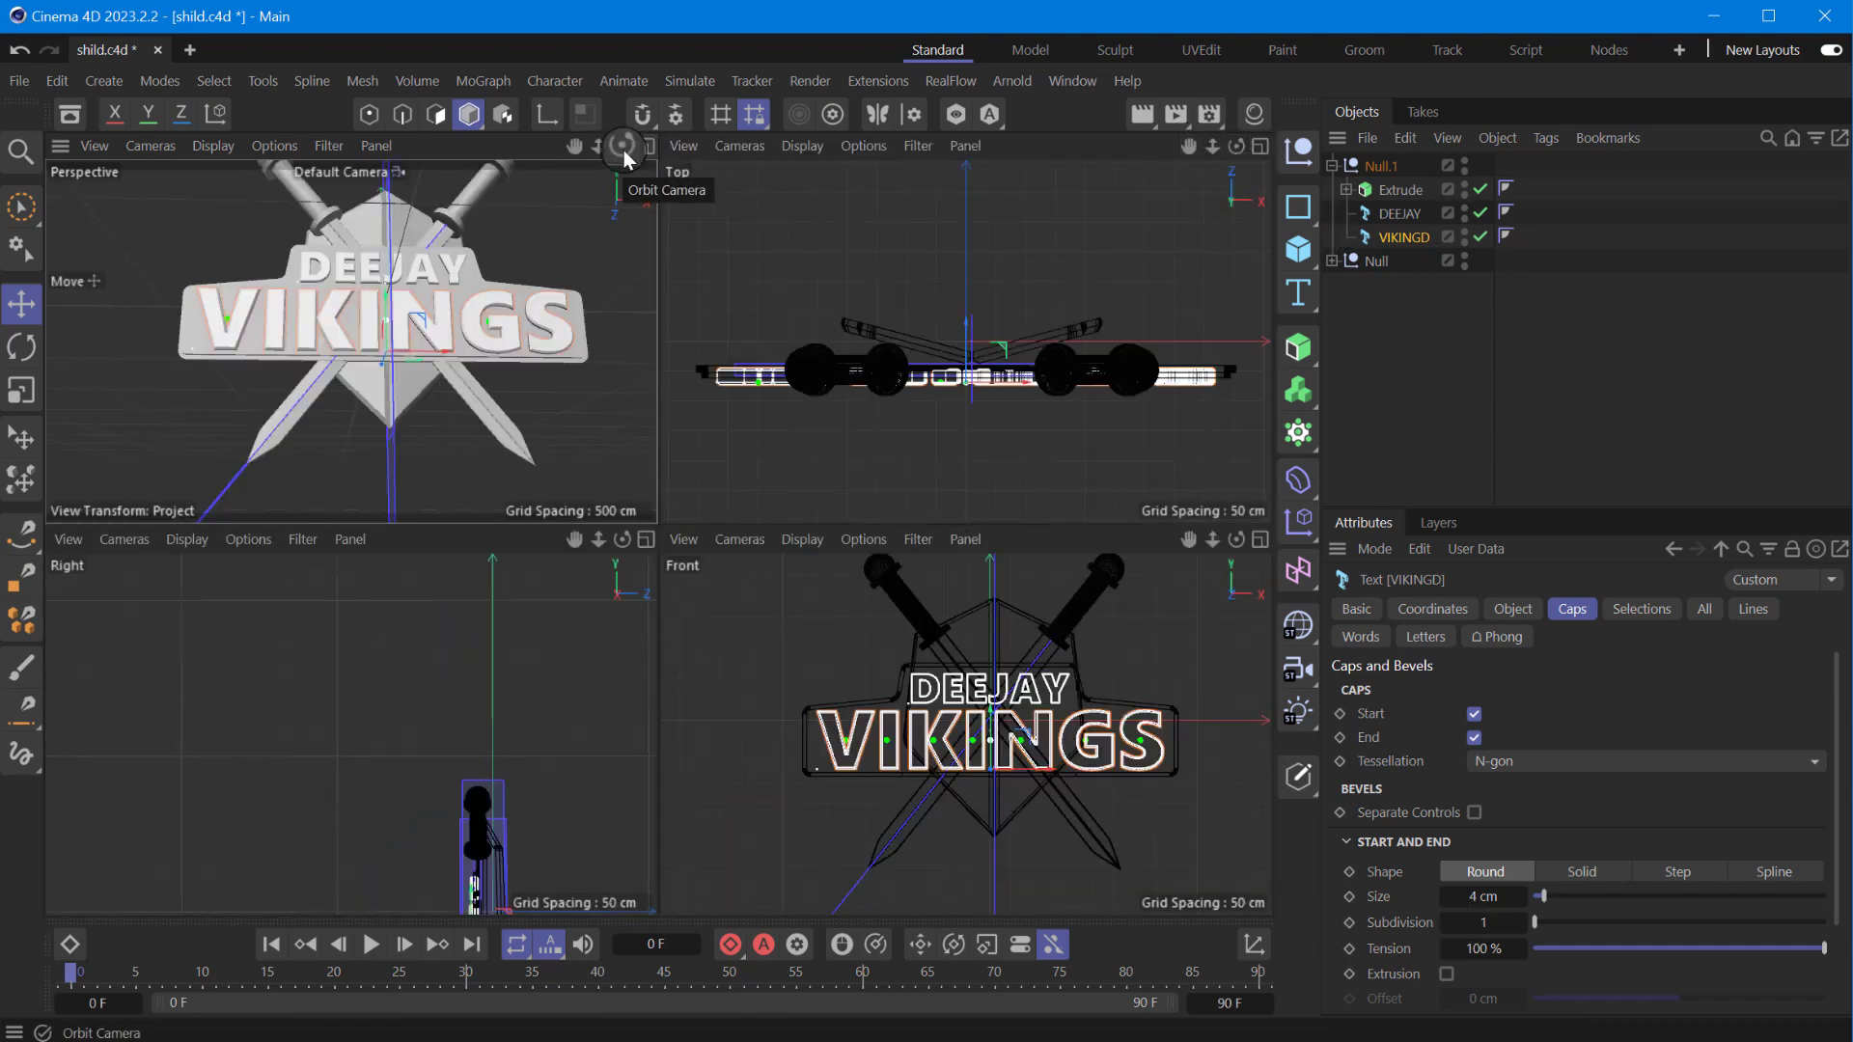
pyautogui.middleClick(1243, 559)
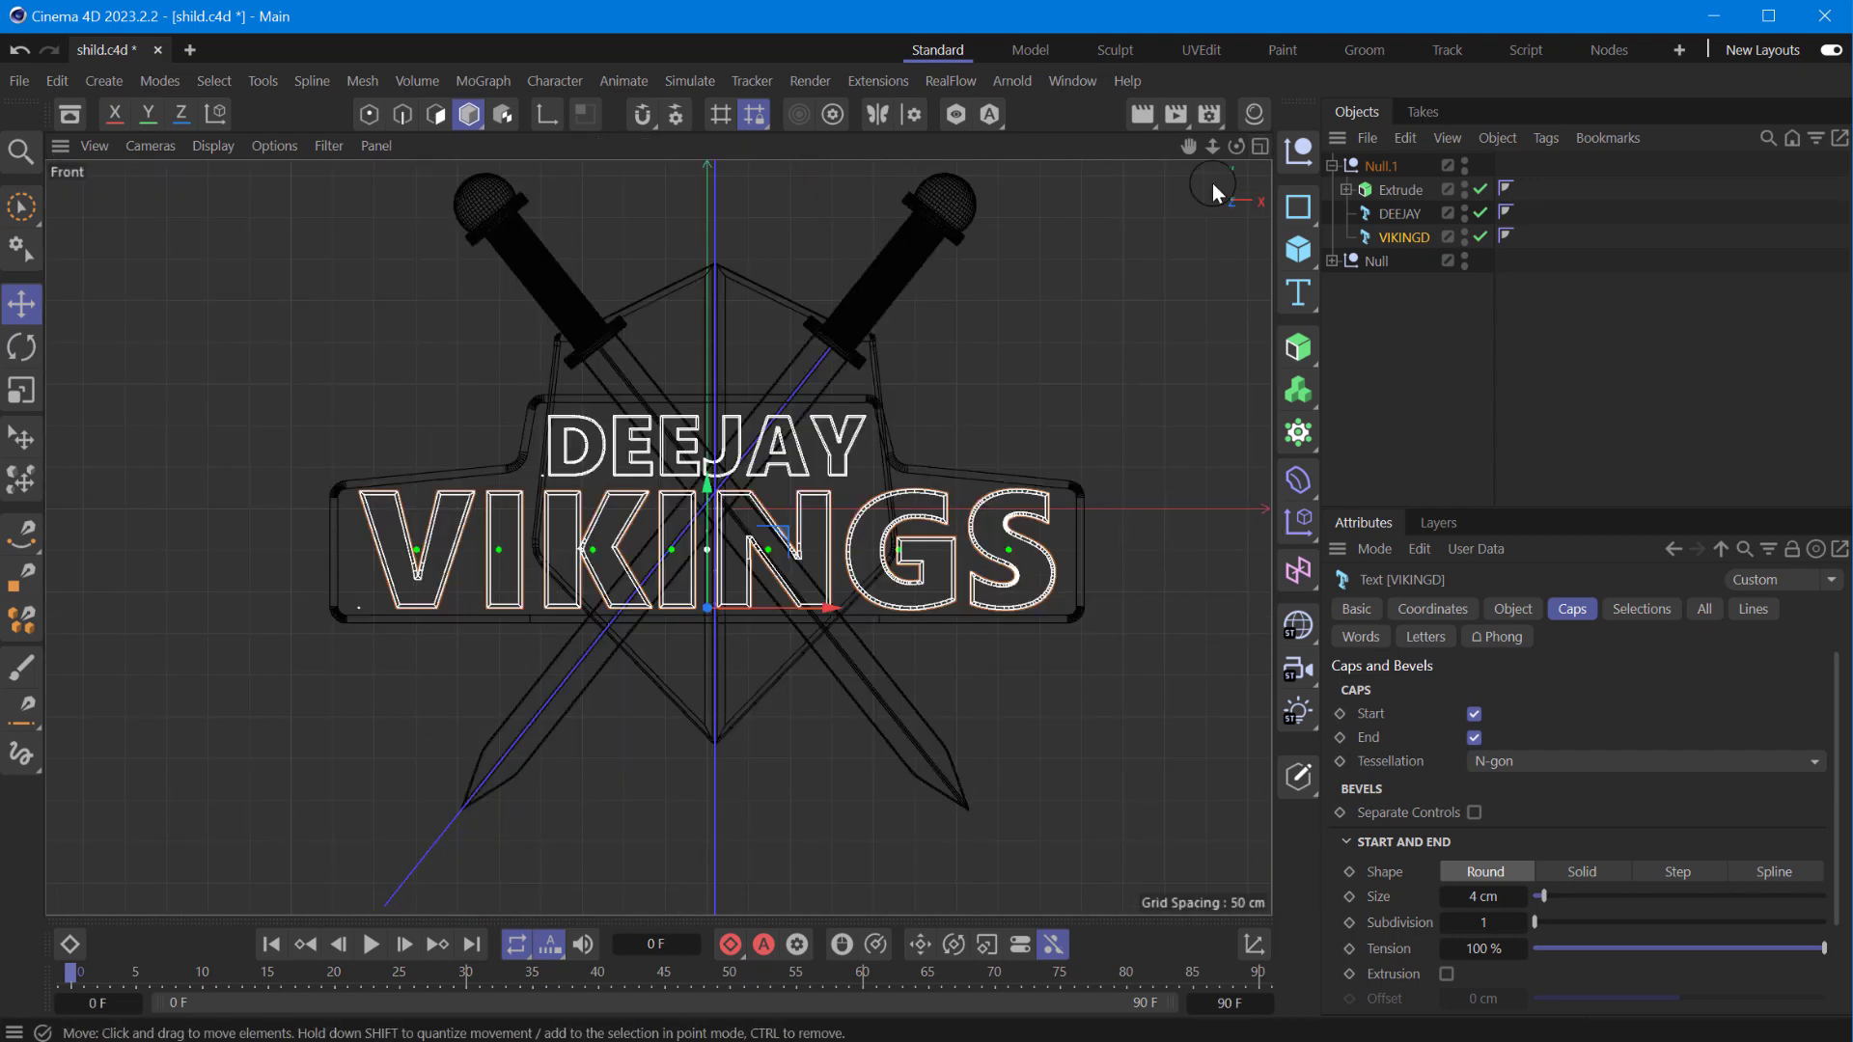
pyautogui.scroll(5, 735, 698)
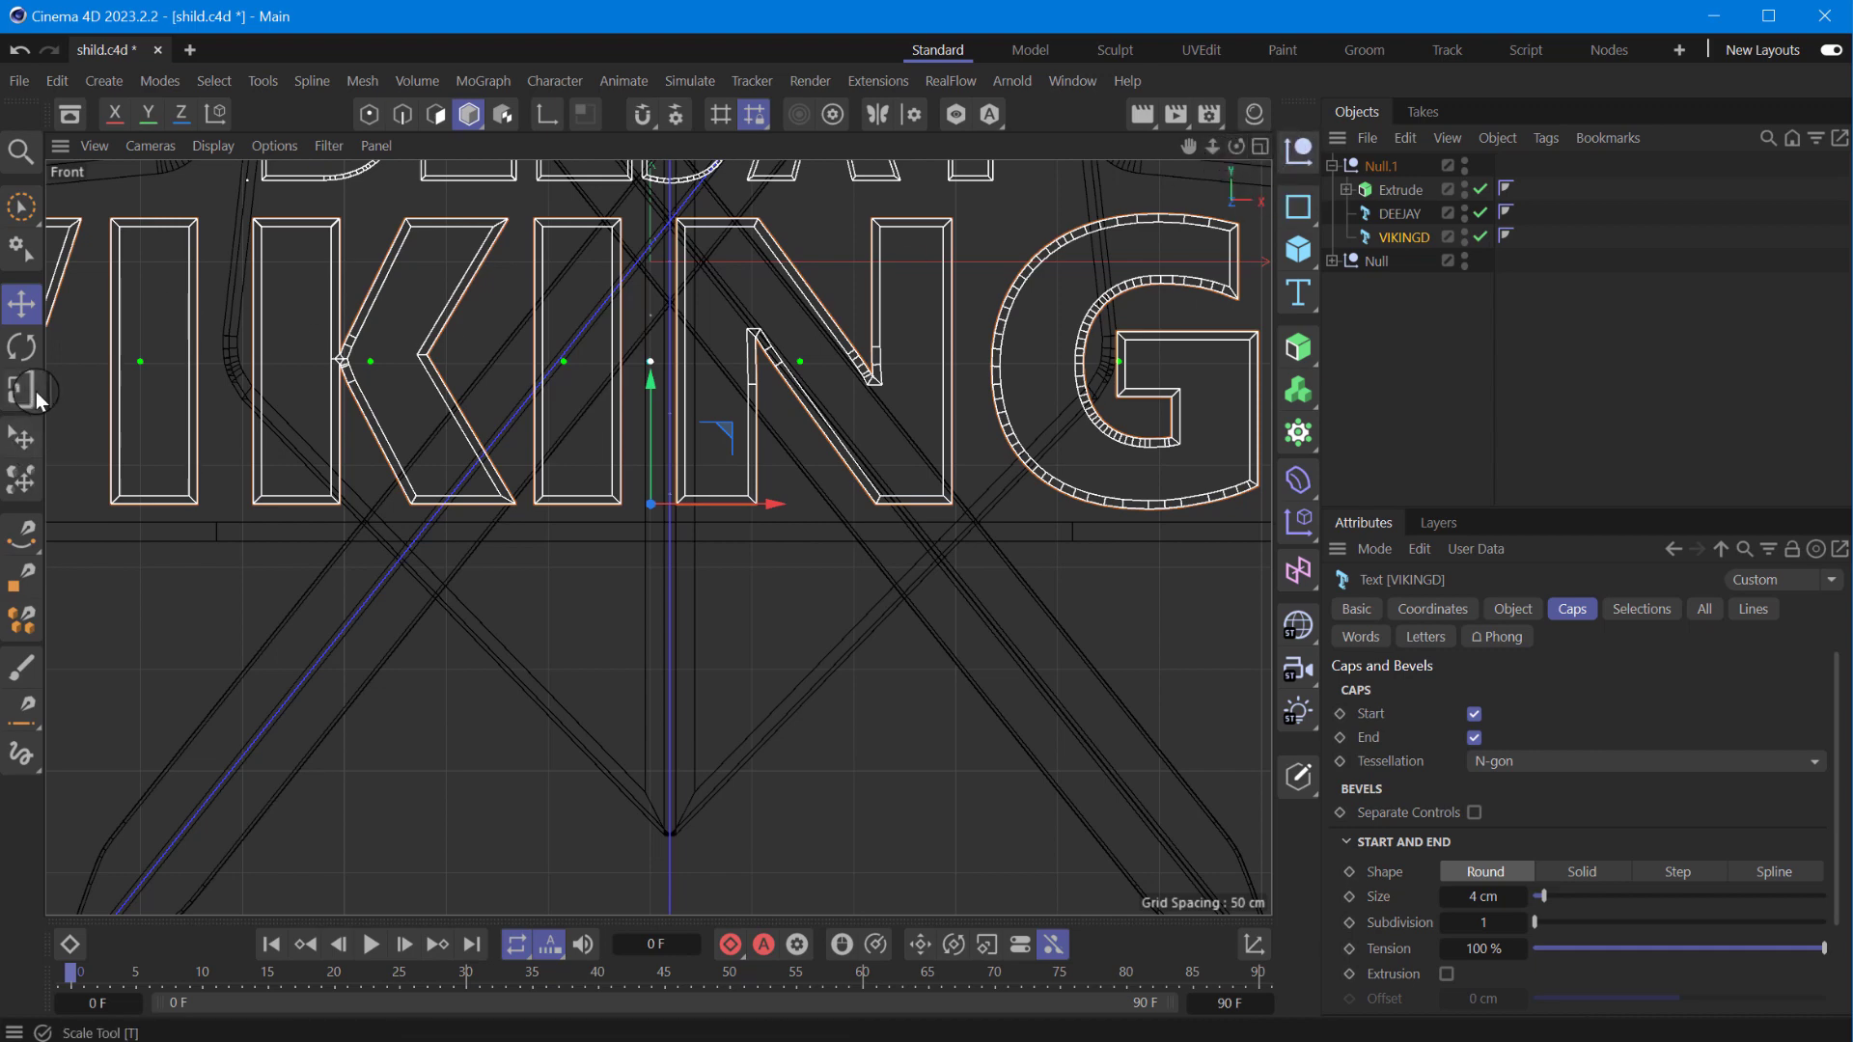
pyautogui.click(1302, 207)
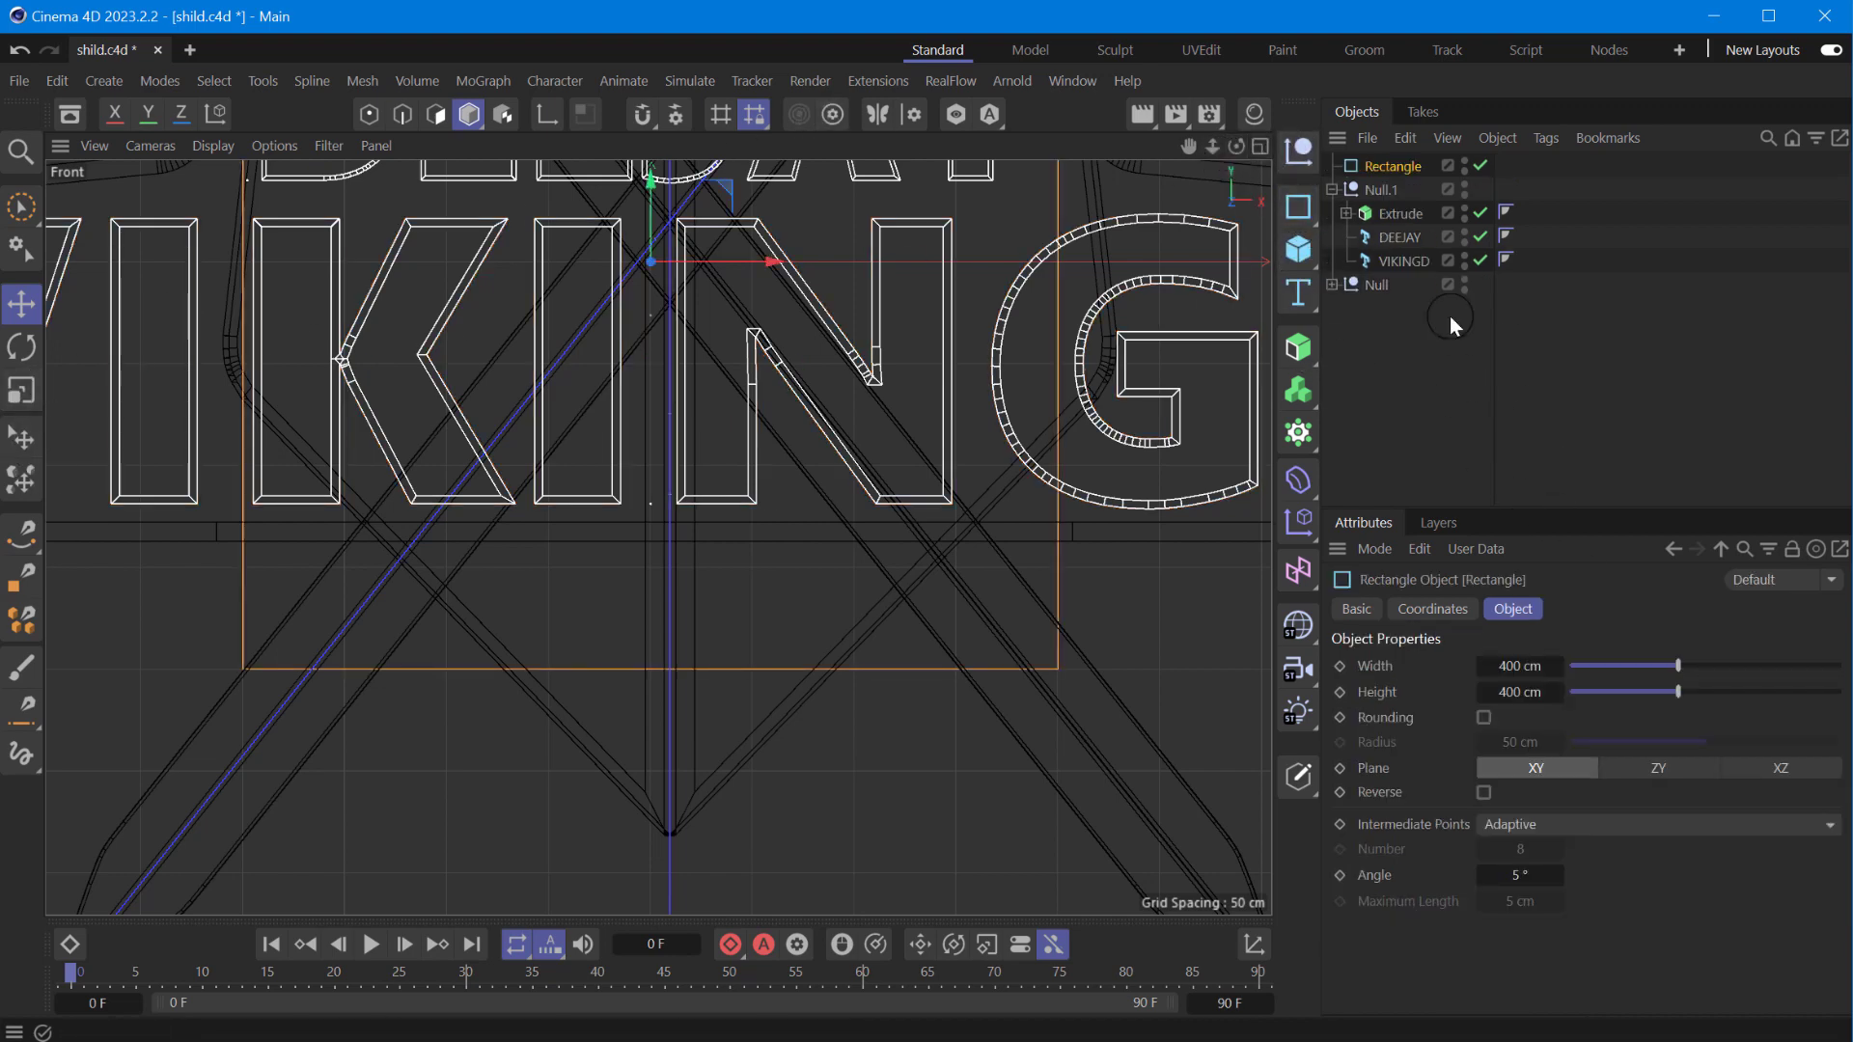
pyautogui.scroll(-5, 736, 414)
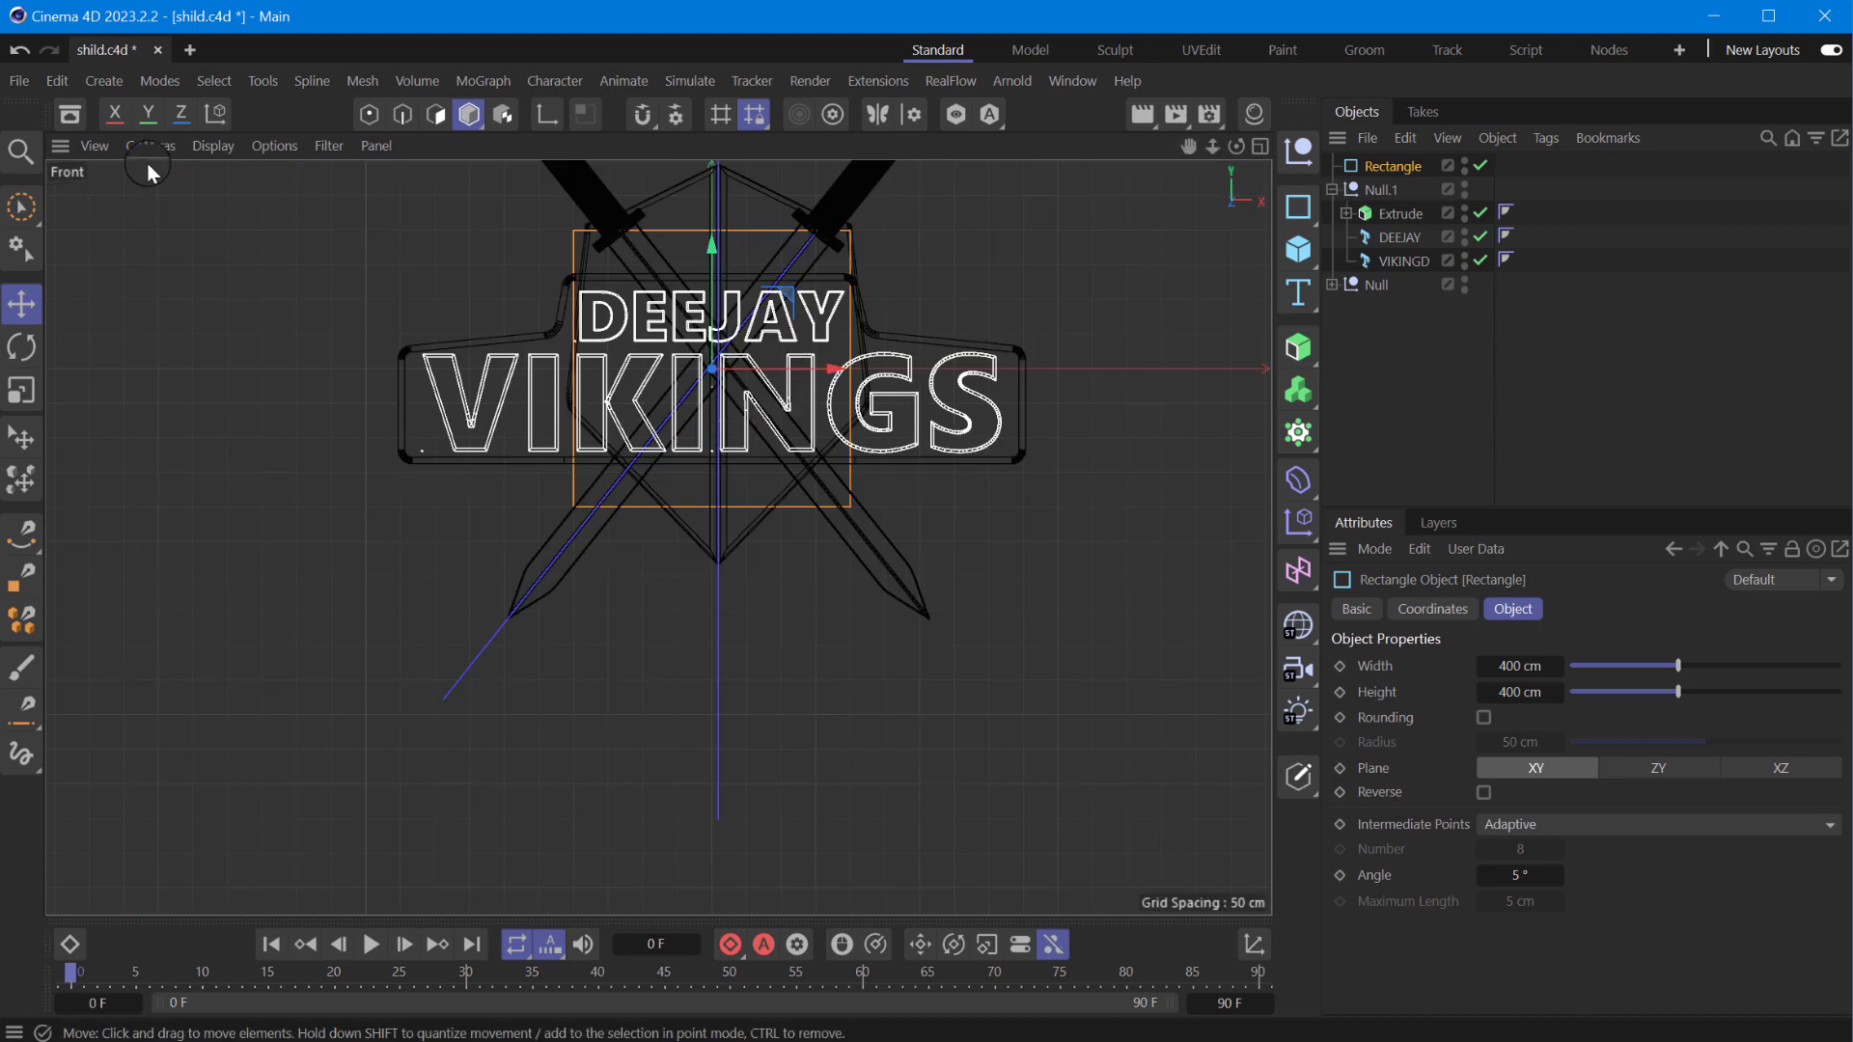
pyautogui.click(21, 390)
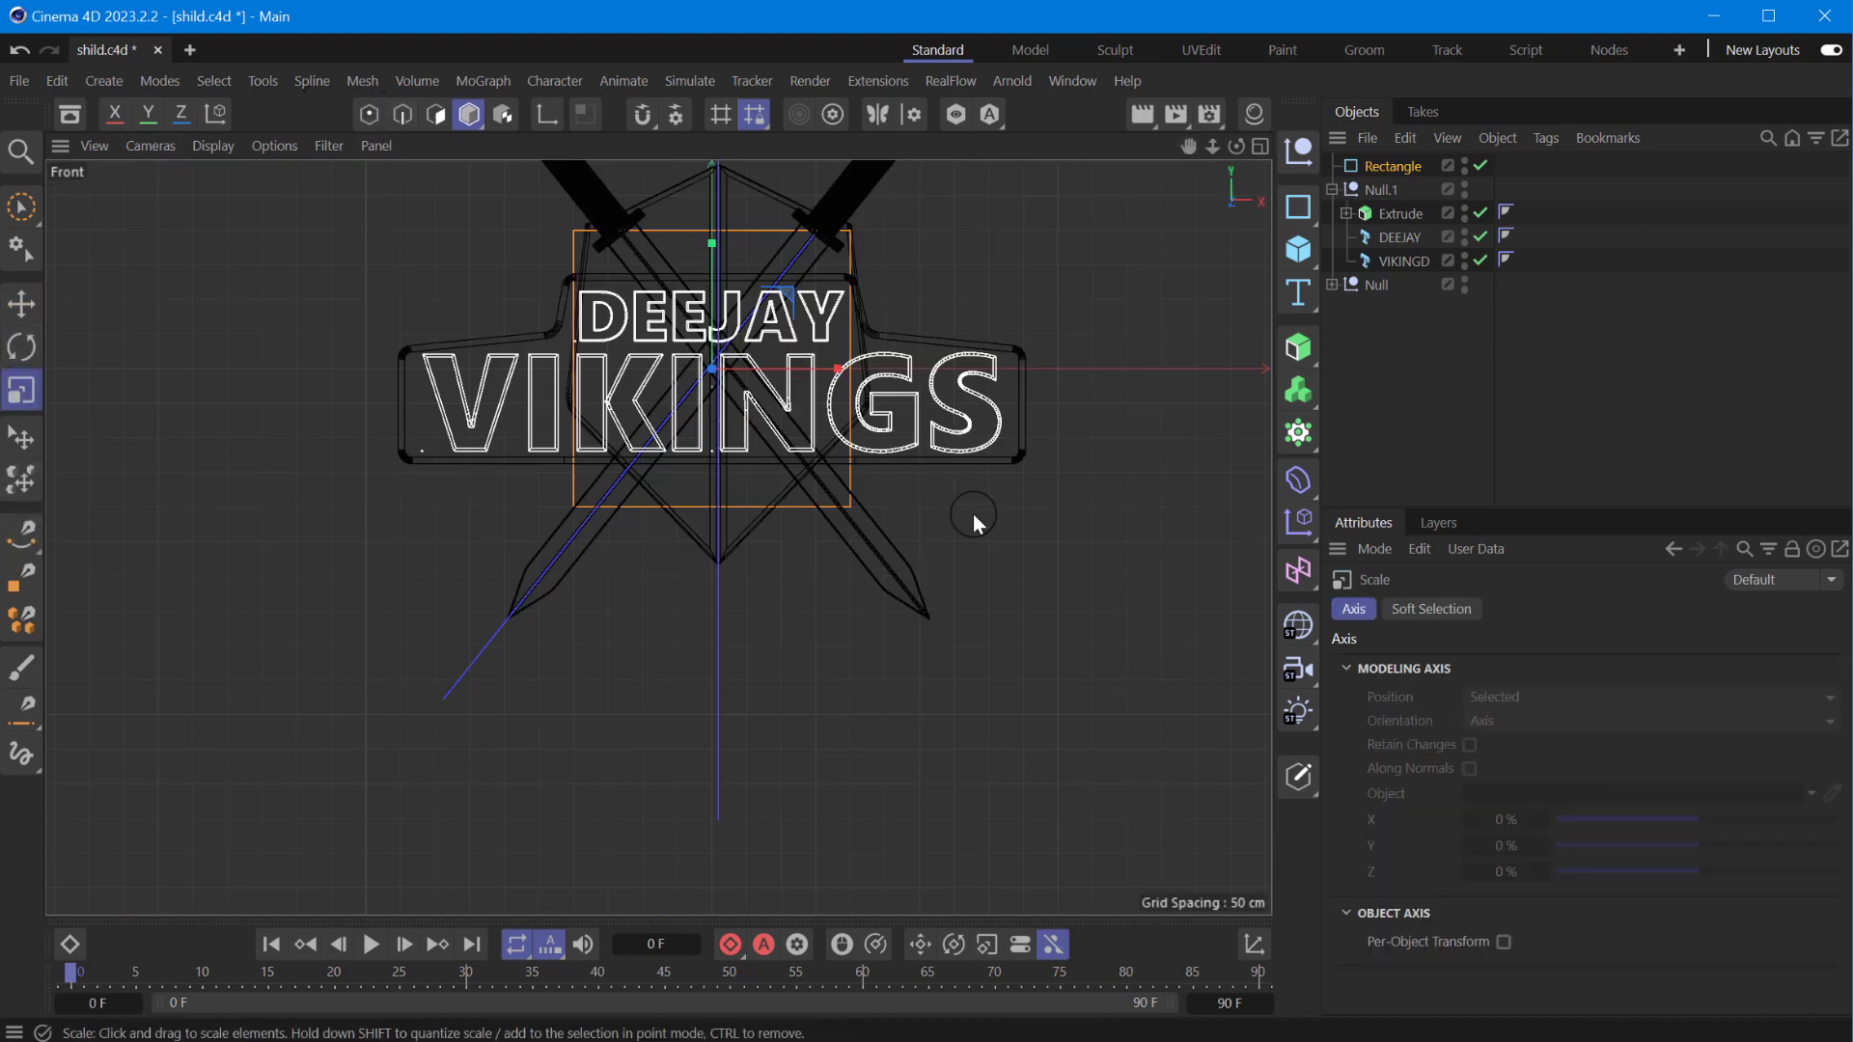
pyautogui.scroll(4, 772, 305)
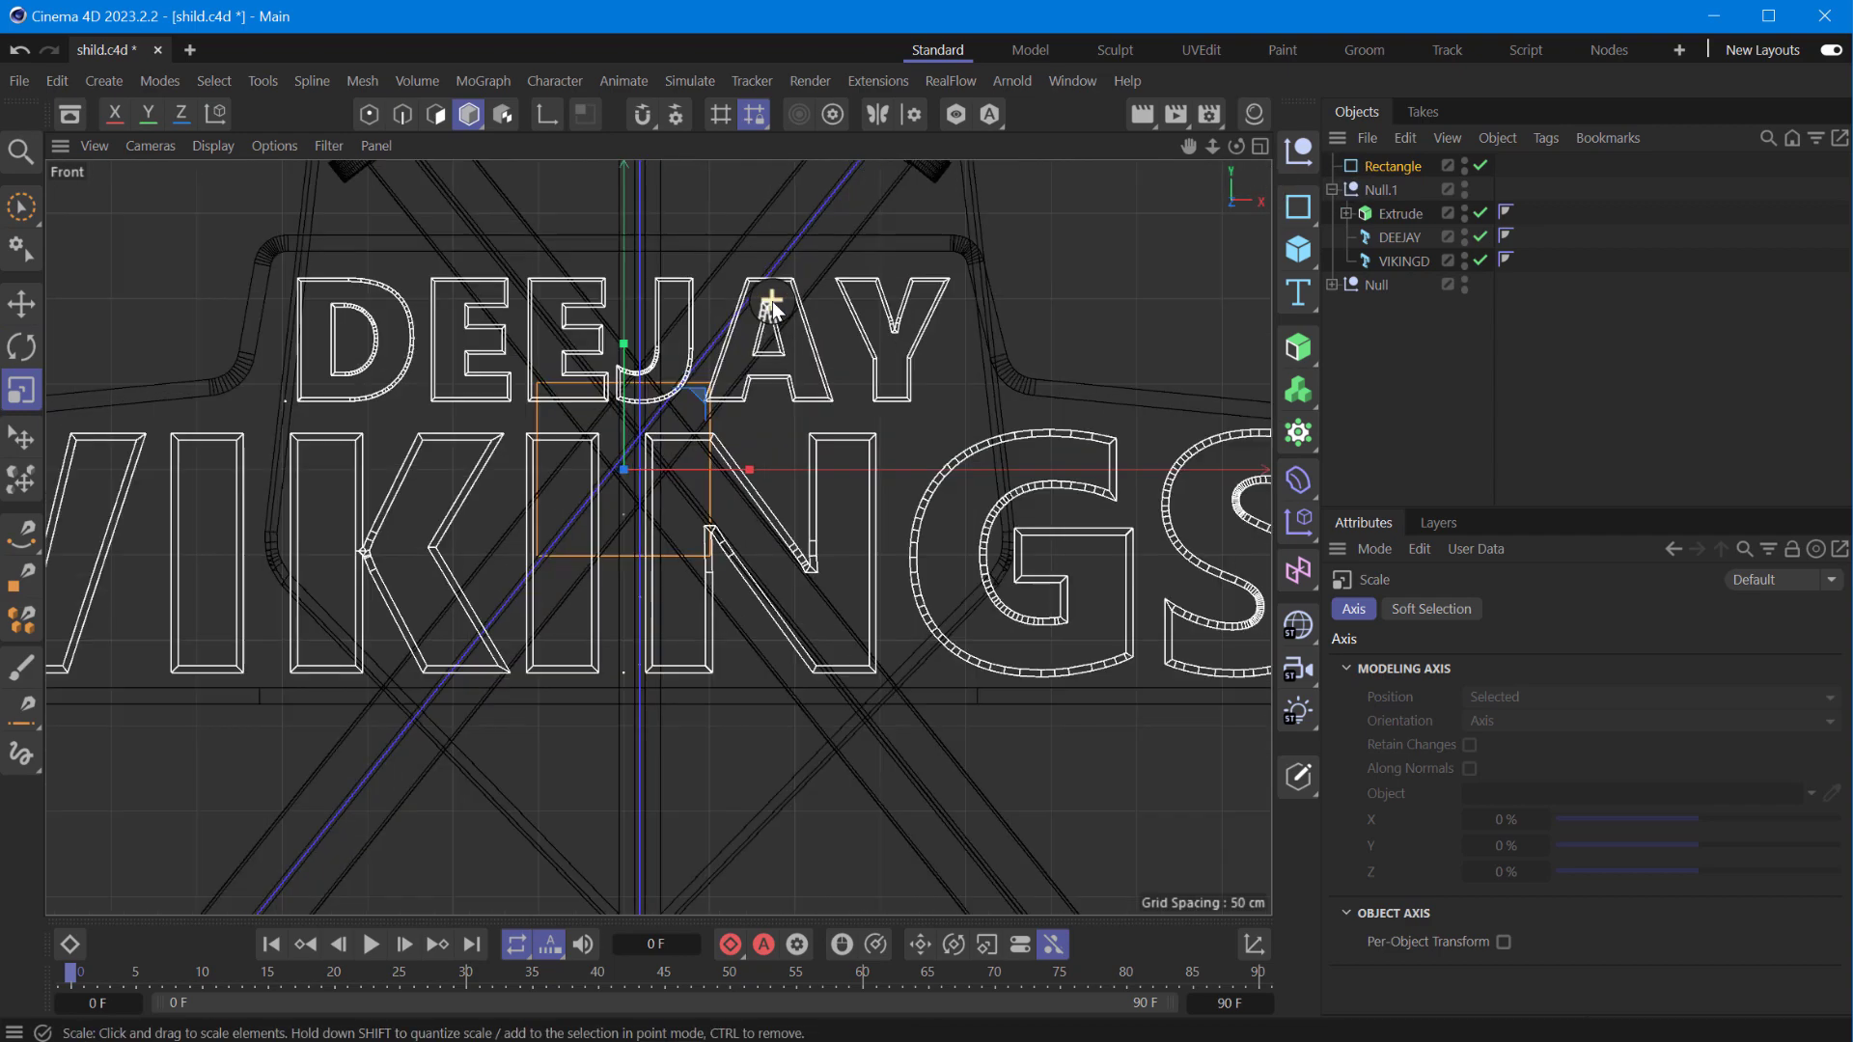
# - Make the rectangle editable and cut new points into its outline in point mode
pyautogui.press('c')
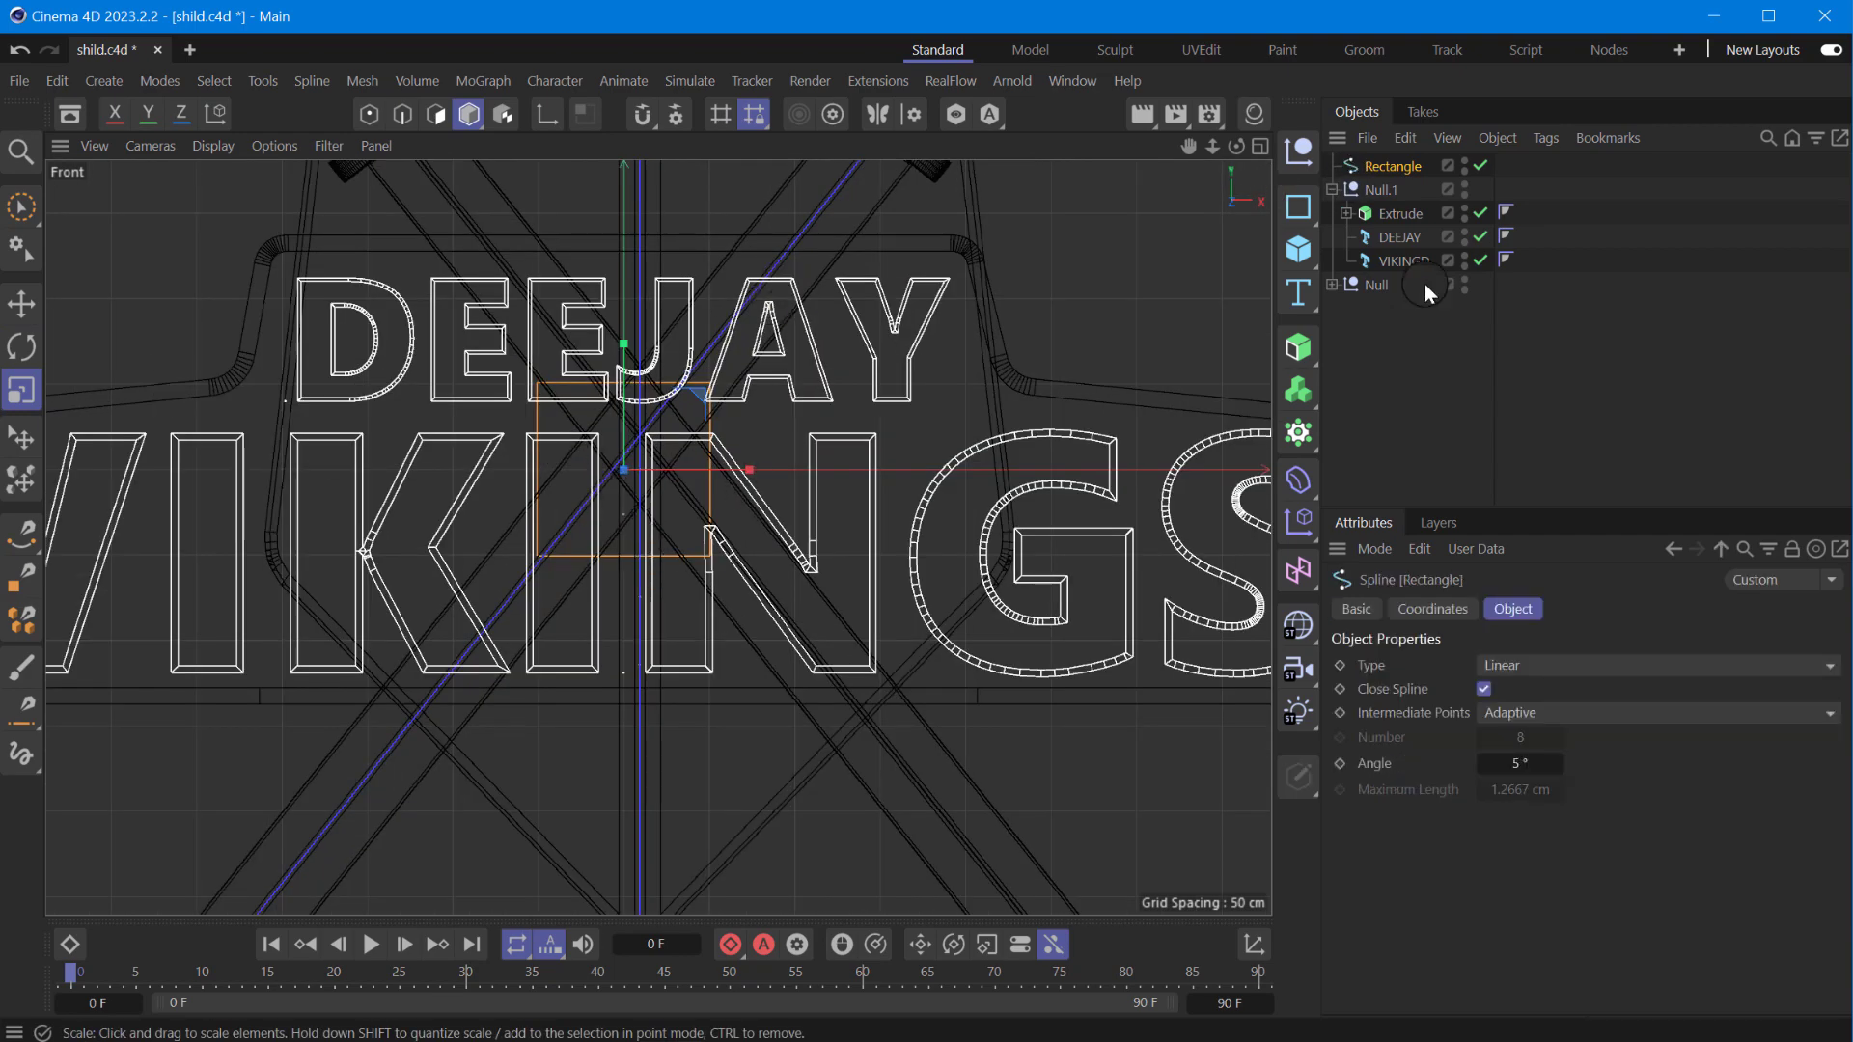
pyautogui.click(367, 114)
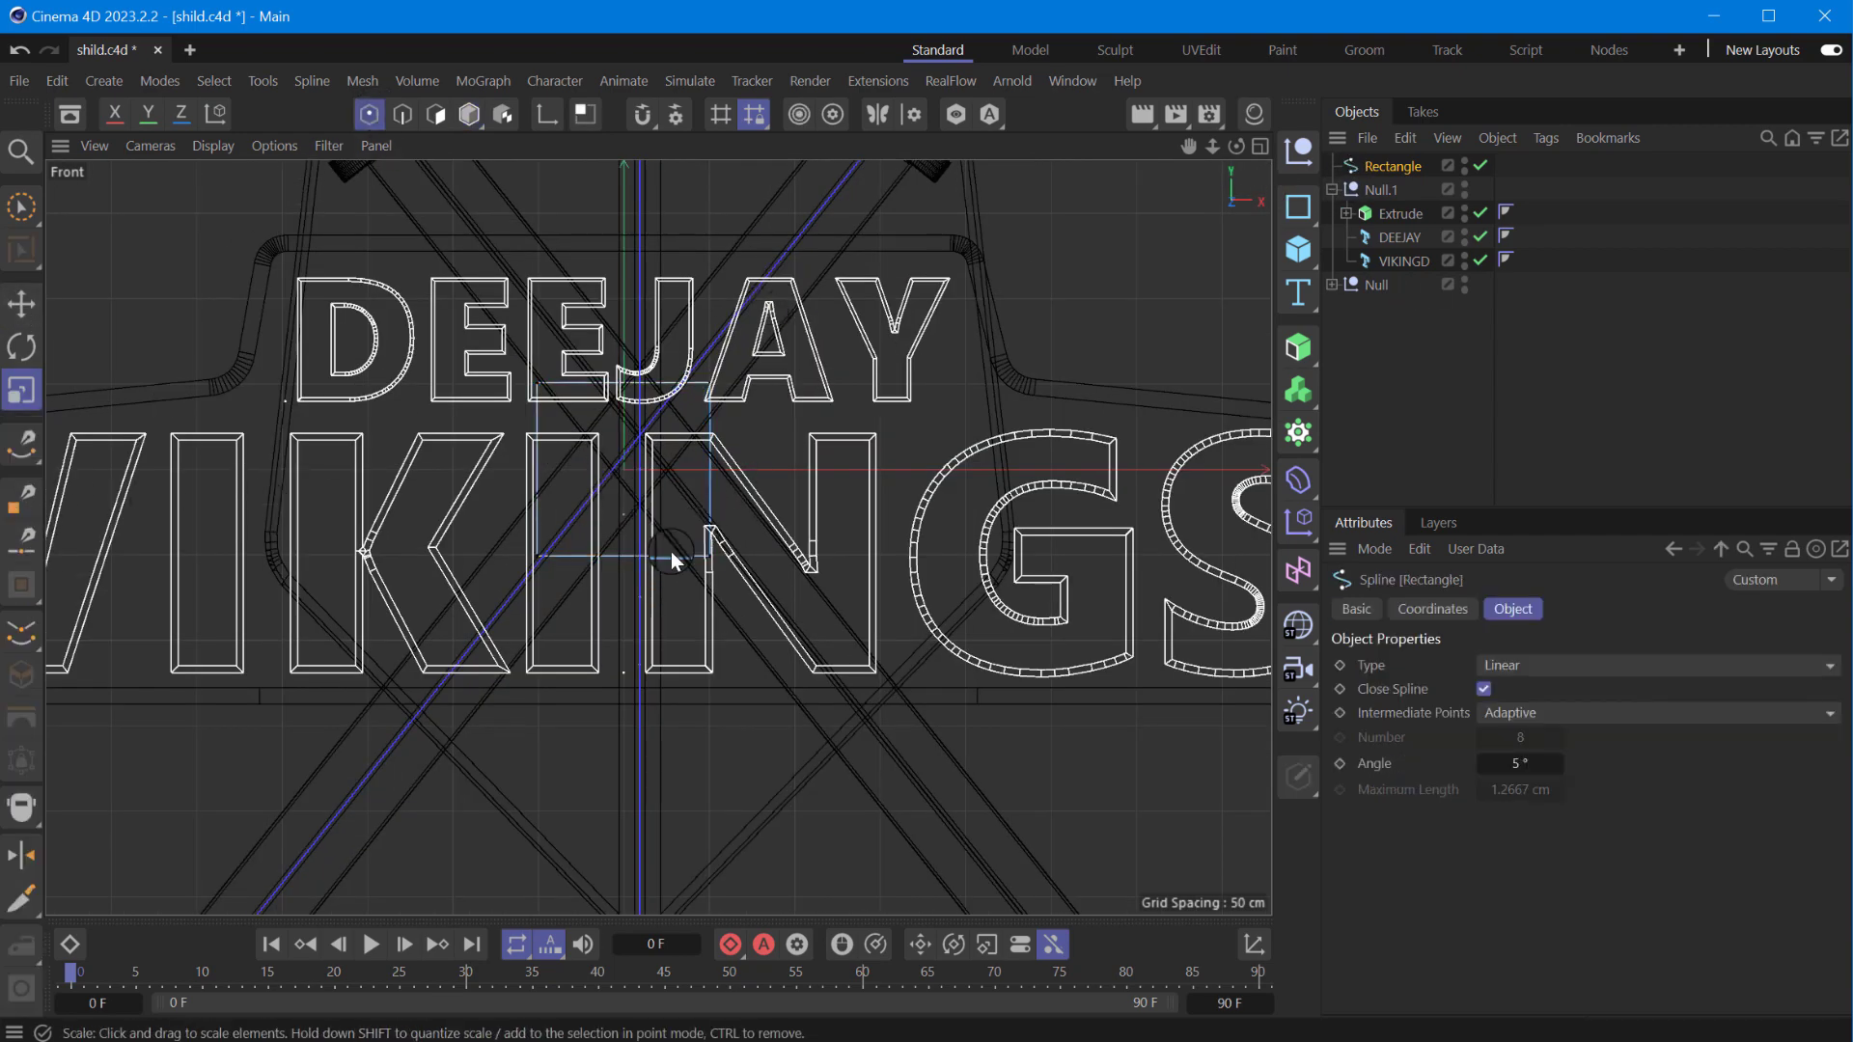
pyautogui.rightClick(699, 554)
pyautogui.press('k')
pyautogui.press('k')
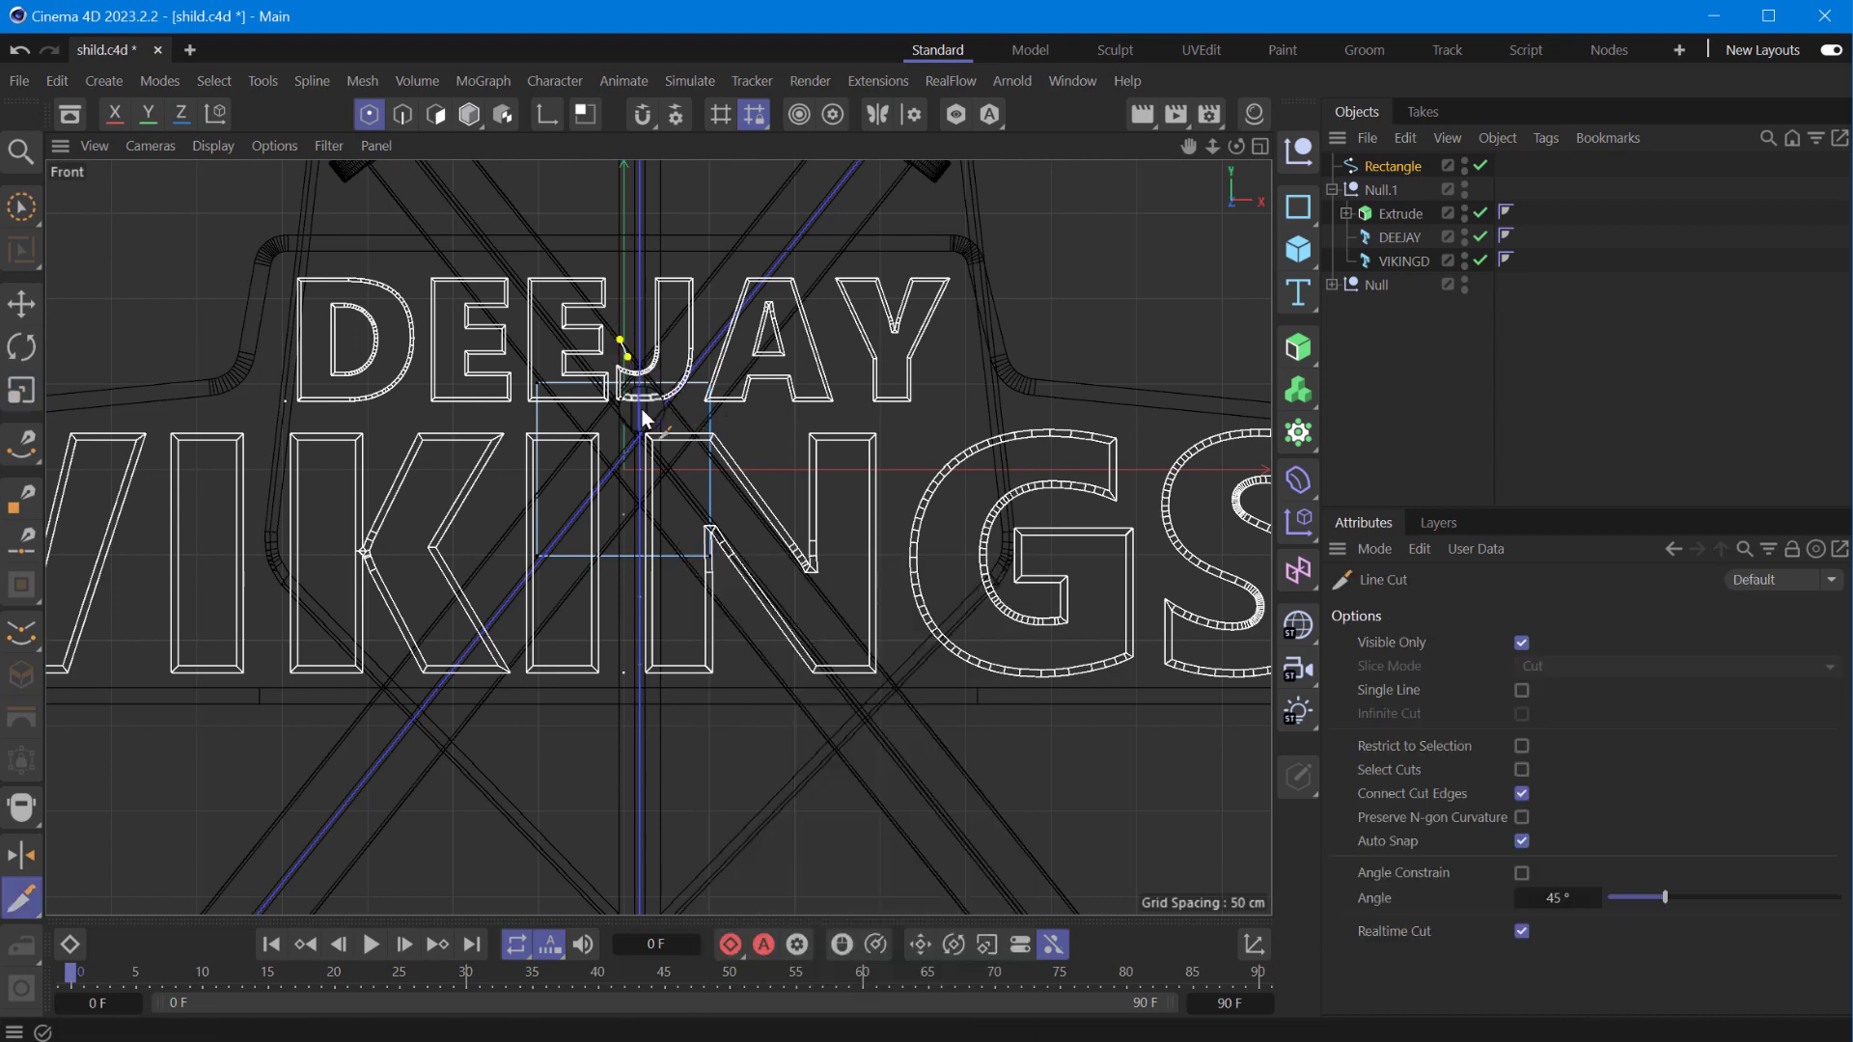
pyautogui.press('space')
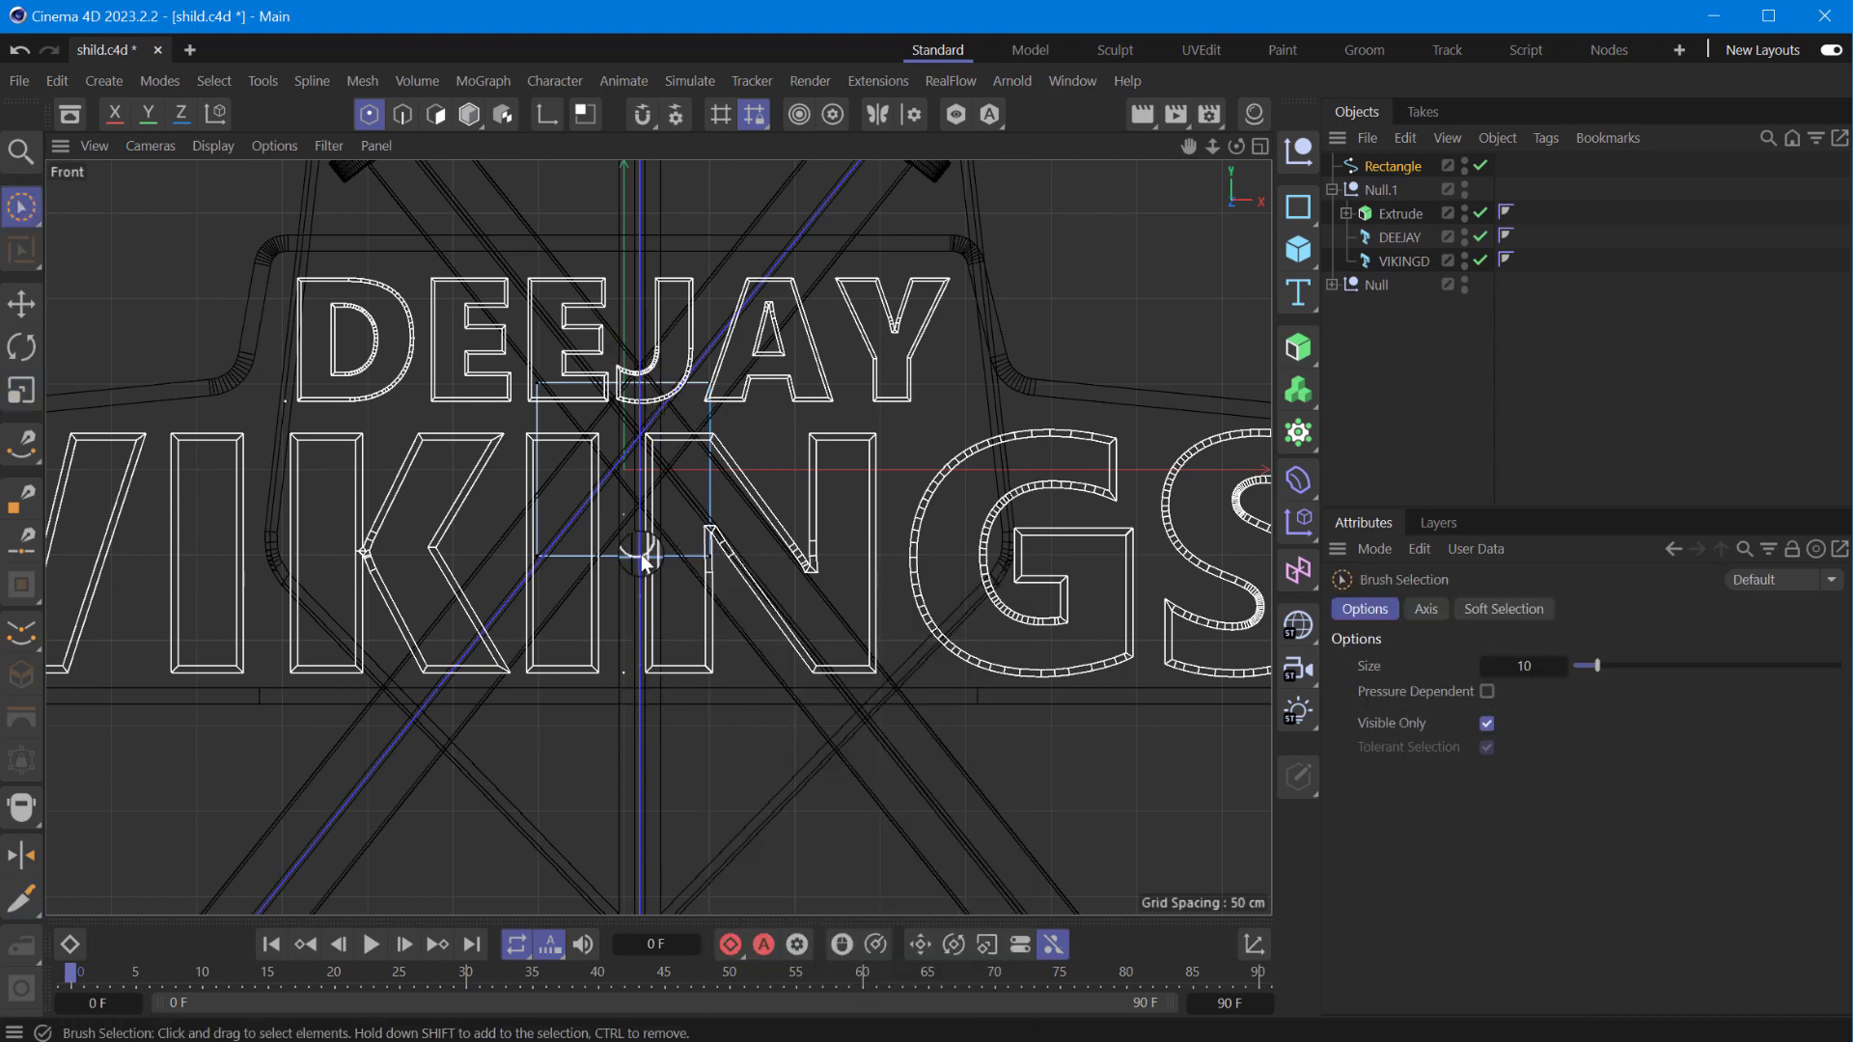
pyautogui.press('space')
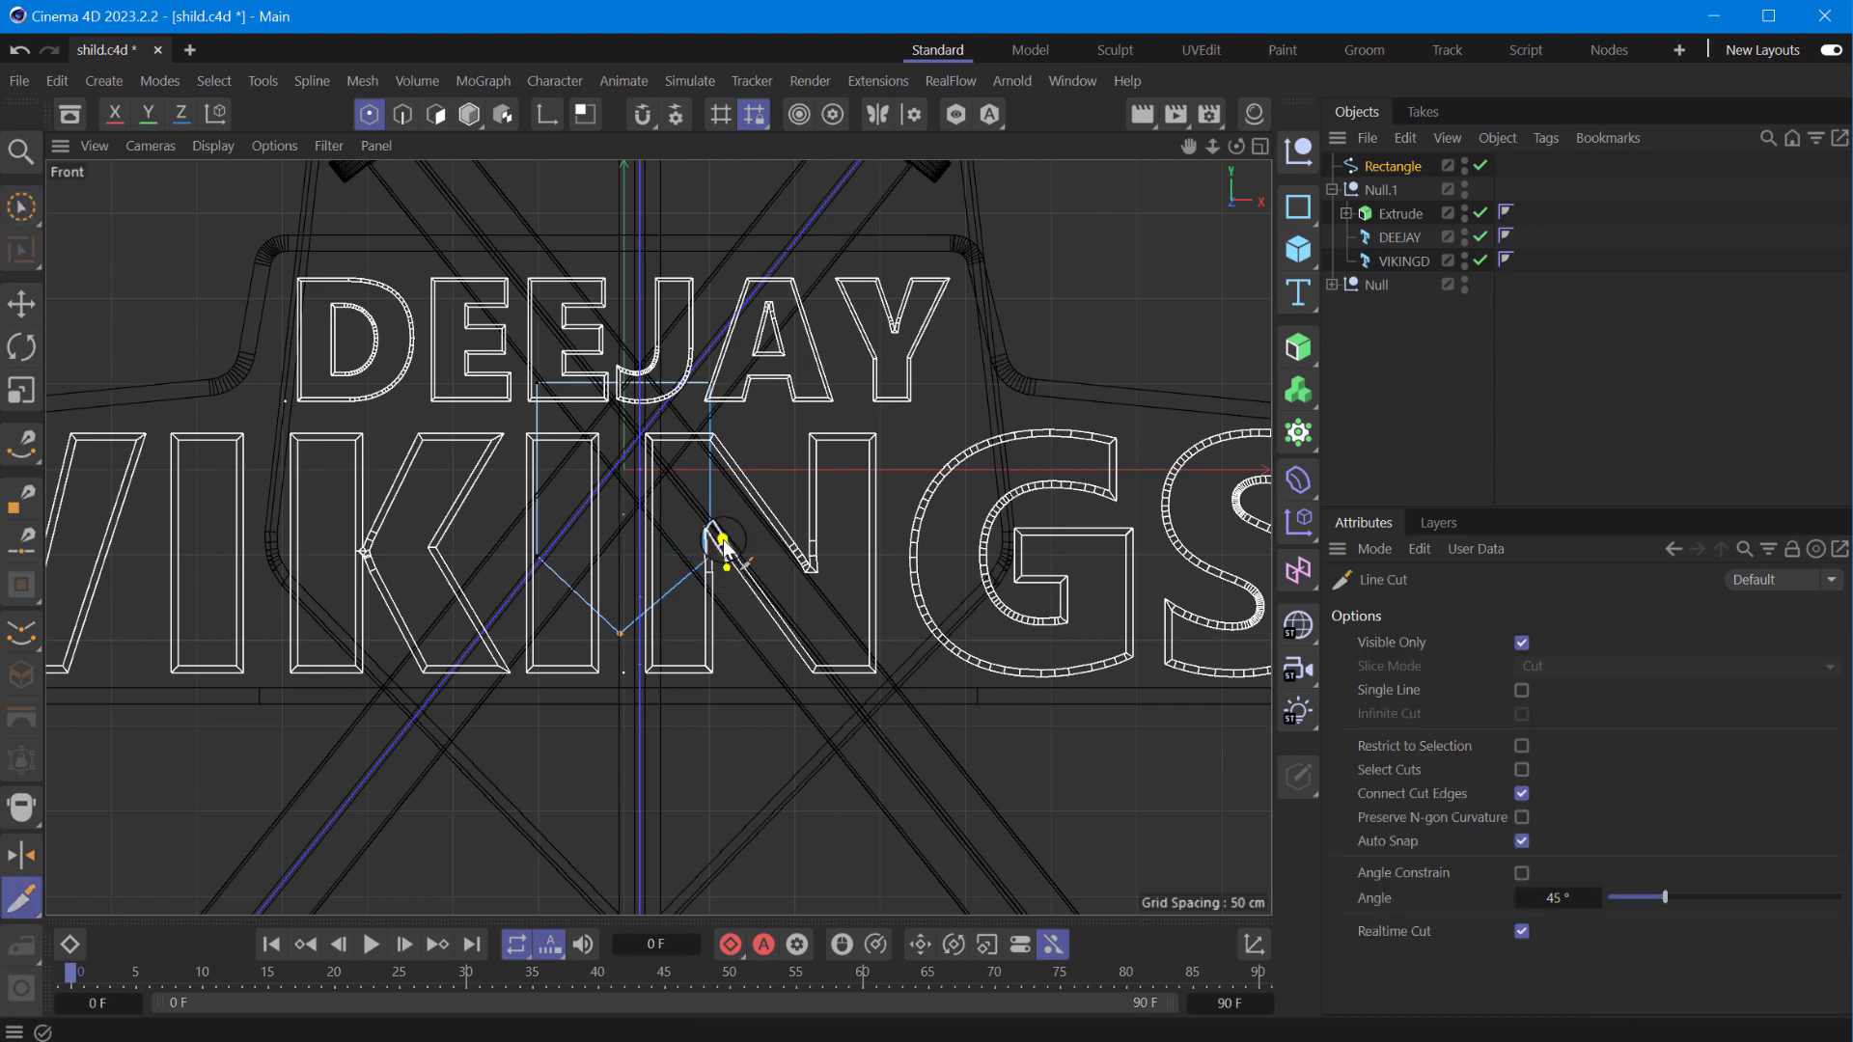
pyautogui.click(1392, 166)
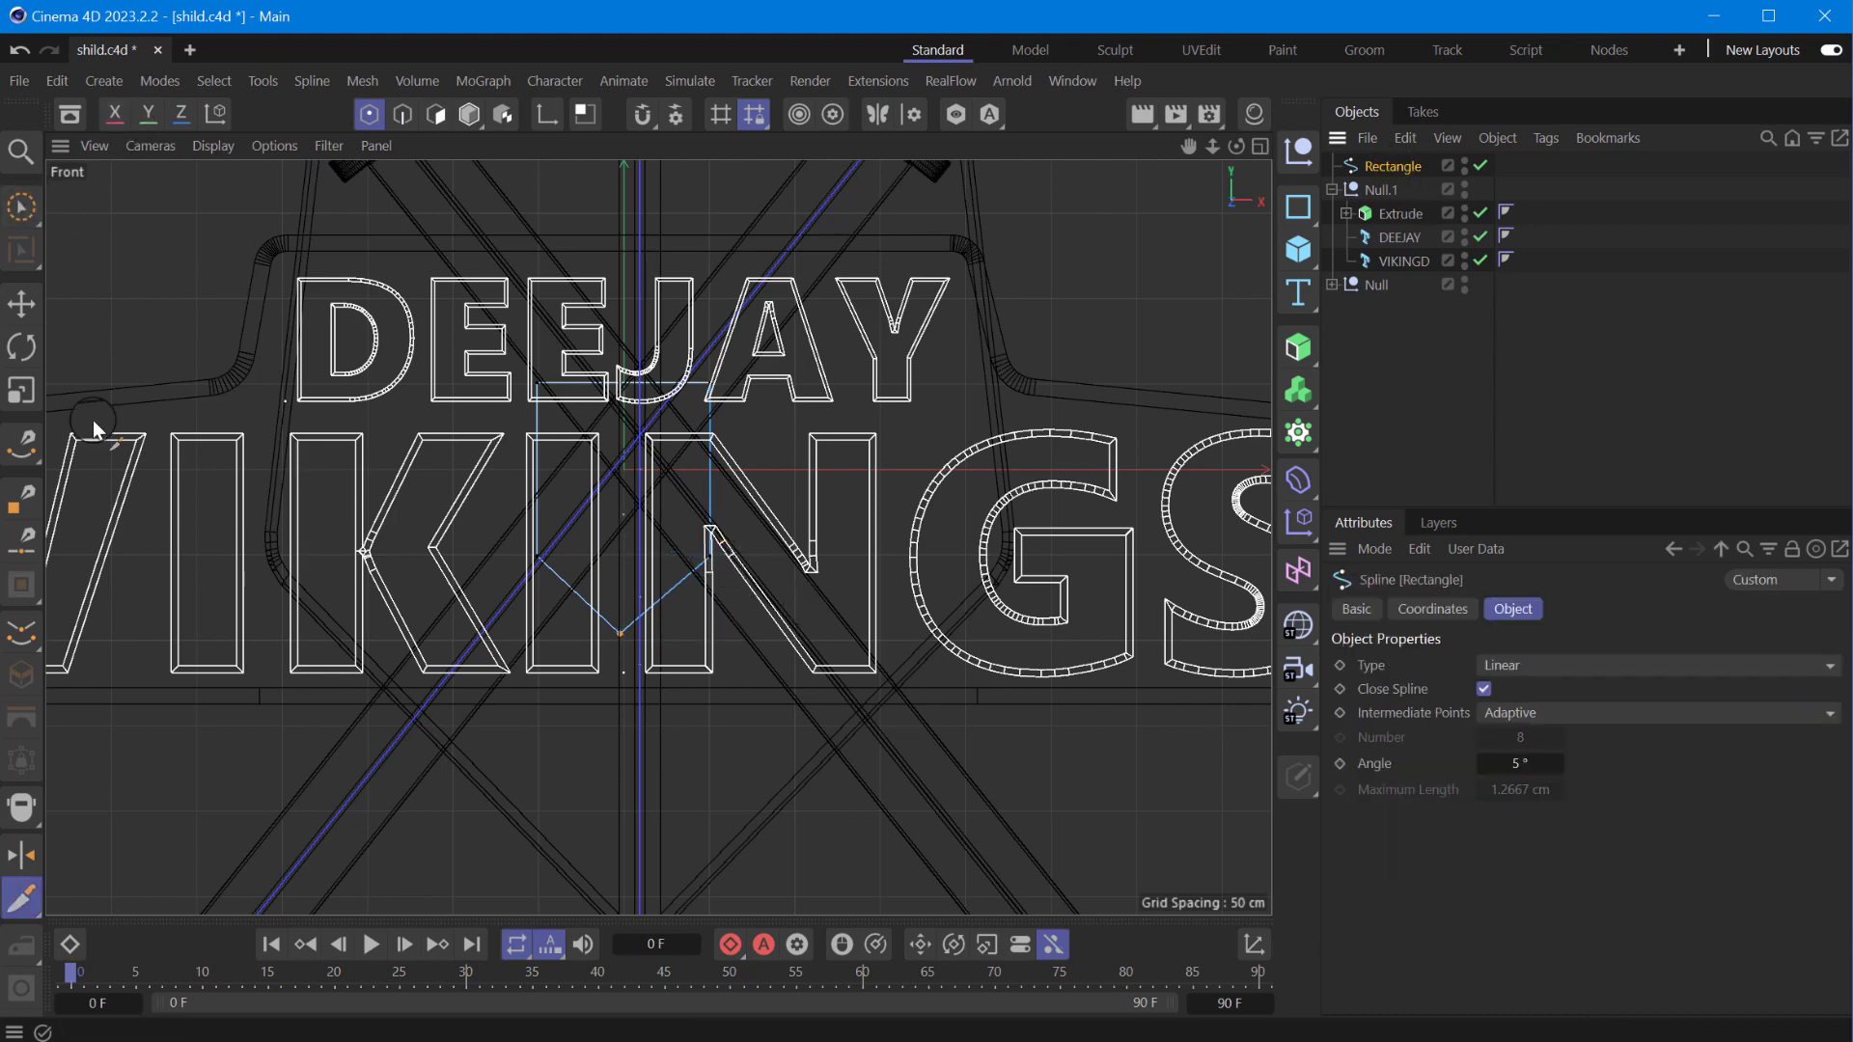
pyautogui.moveTo(1210, 151); pyautogui.dragTo(1276, 870)
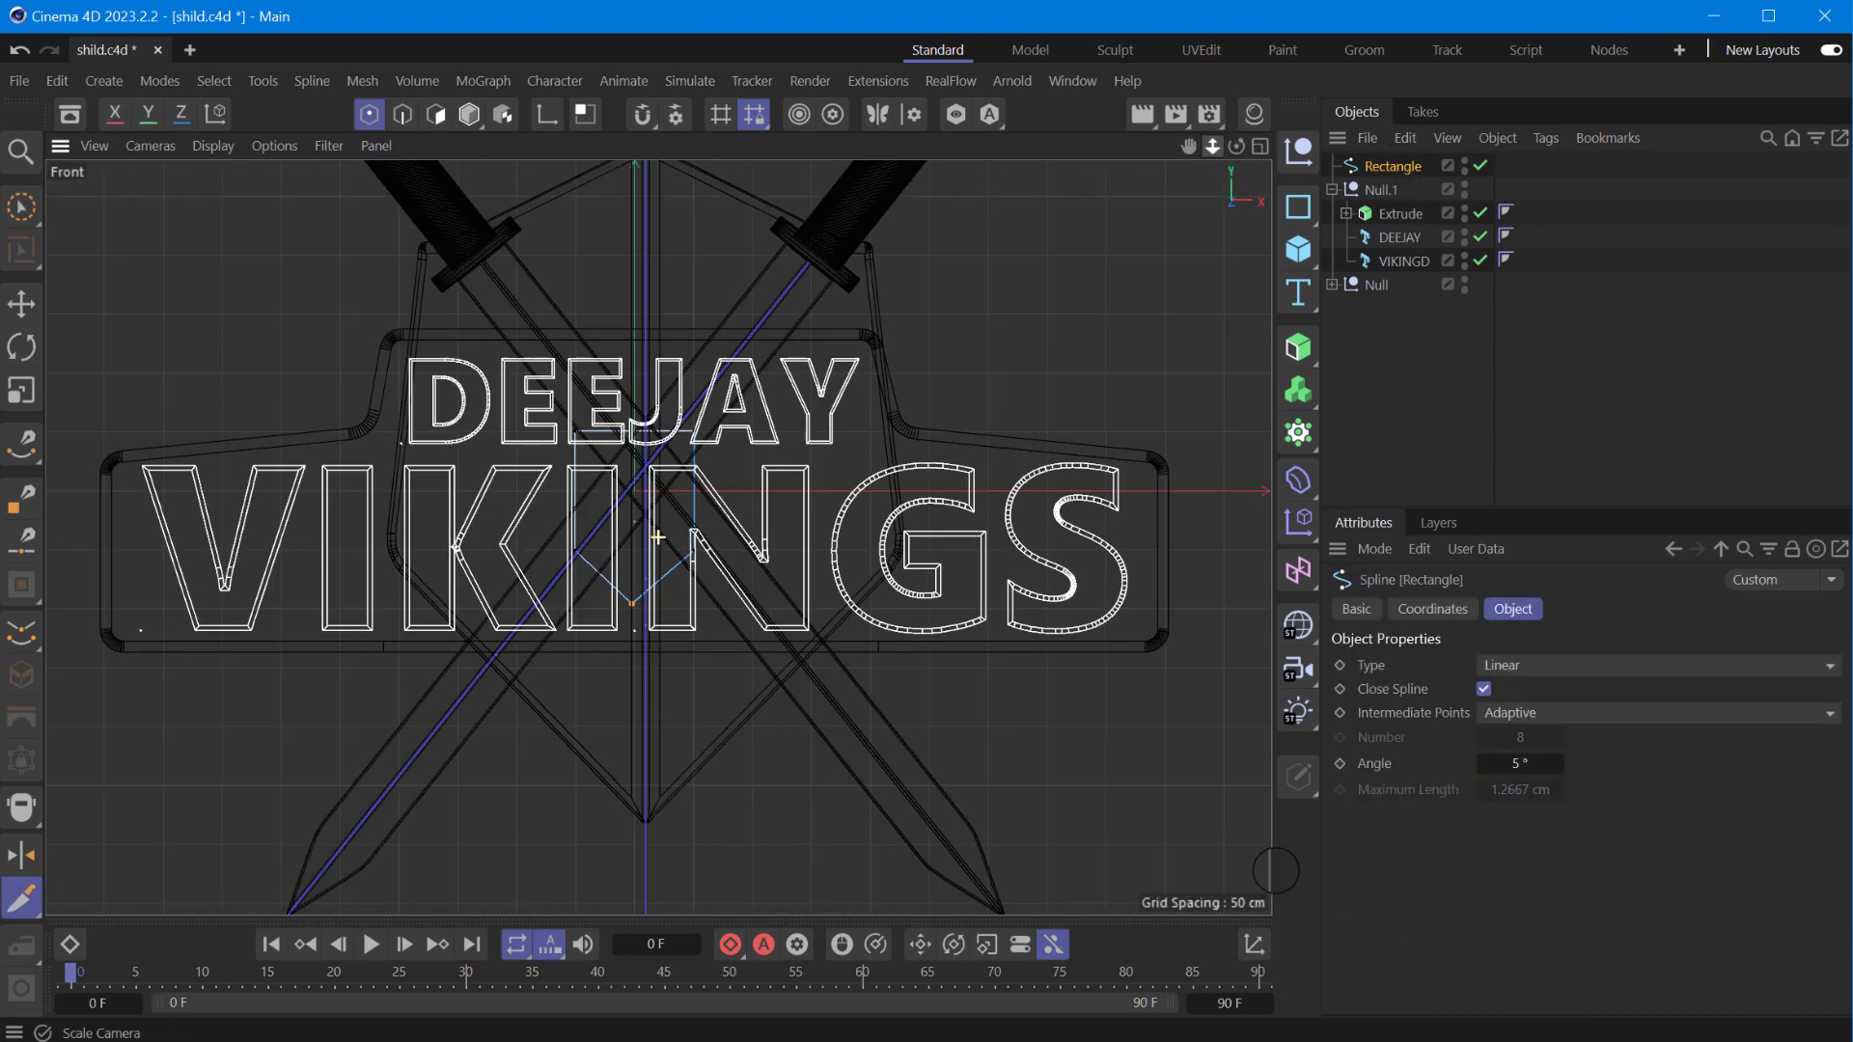
pyautogui.press('space')
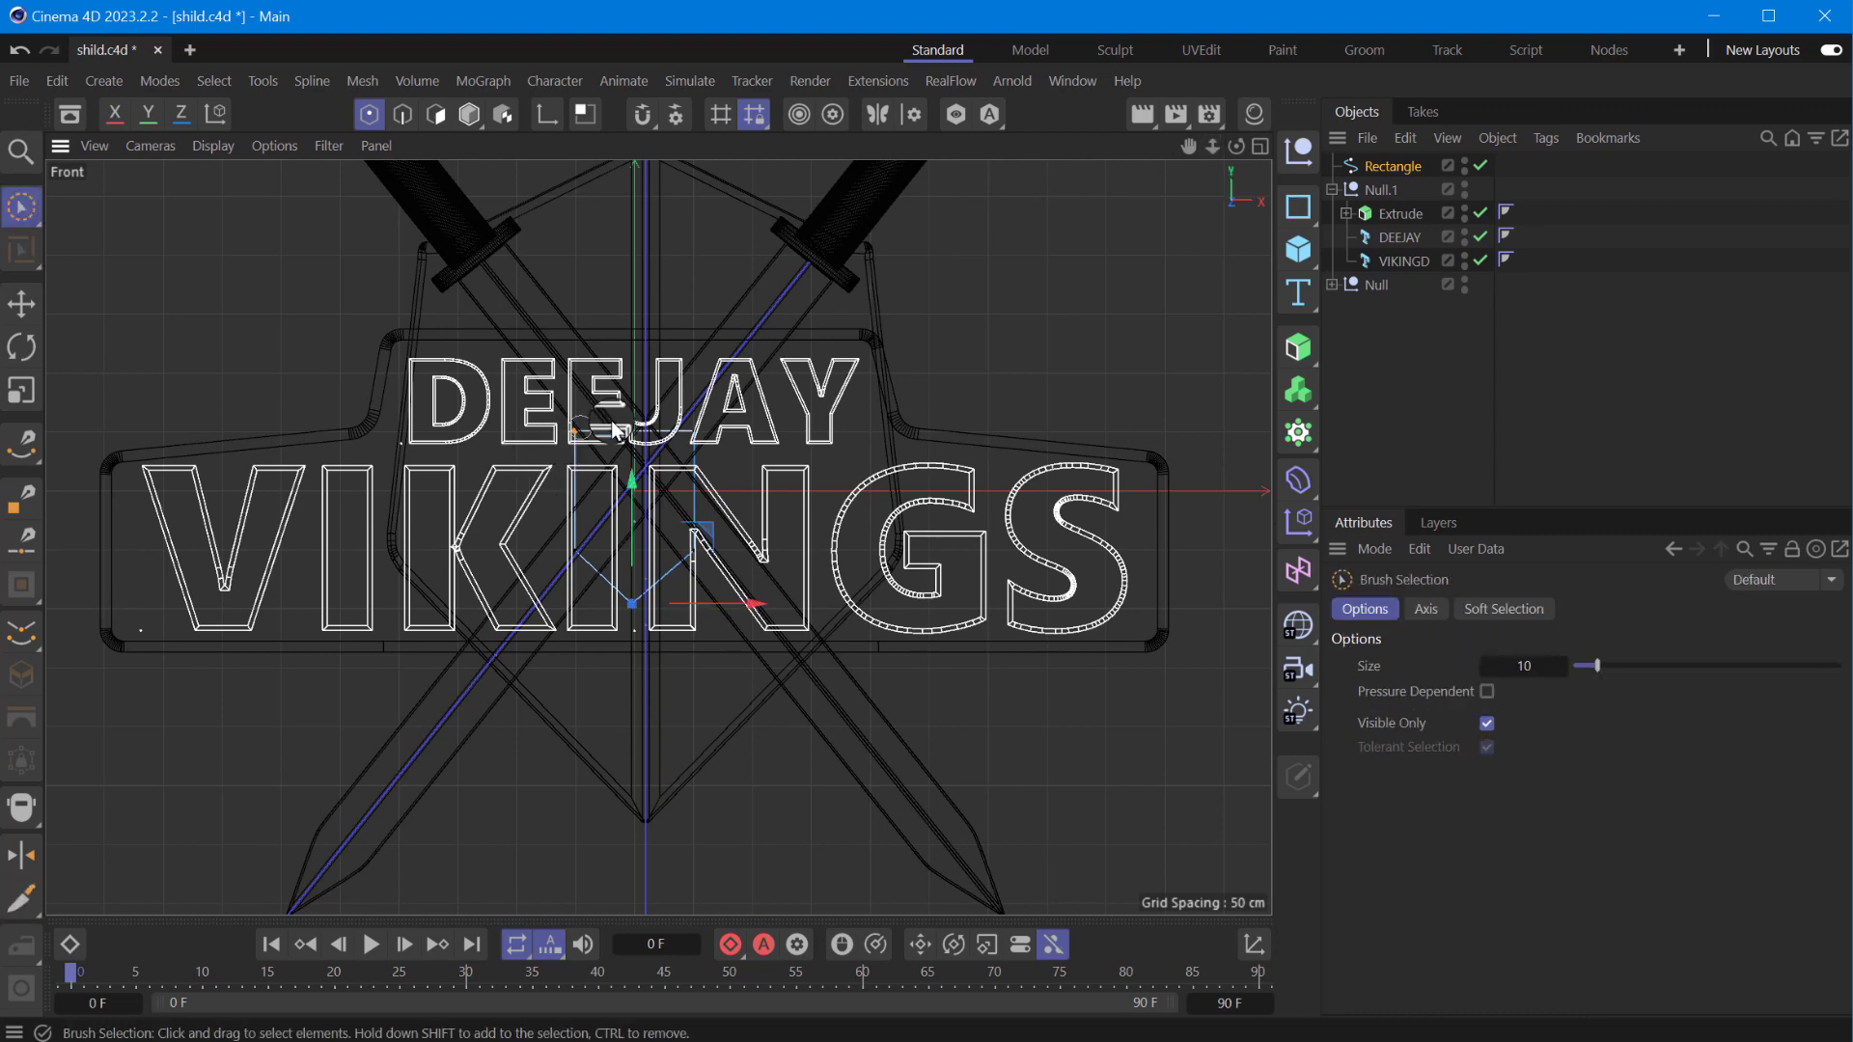
# - Extrude the rectangle with a 47 cm offset and move it below the VIKINGS lettering
pyautogui.moveTo(636, 405)
pyautogui.mouseDown()
pyautogui.moveTo(636, 316)
pyautogui.moveTo(651, 430)
pyautogui.mouseUp()
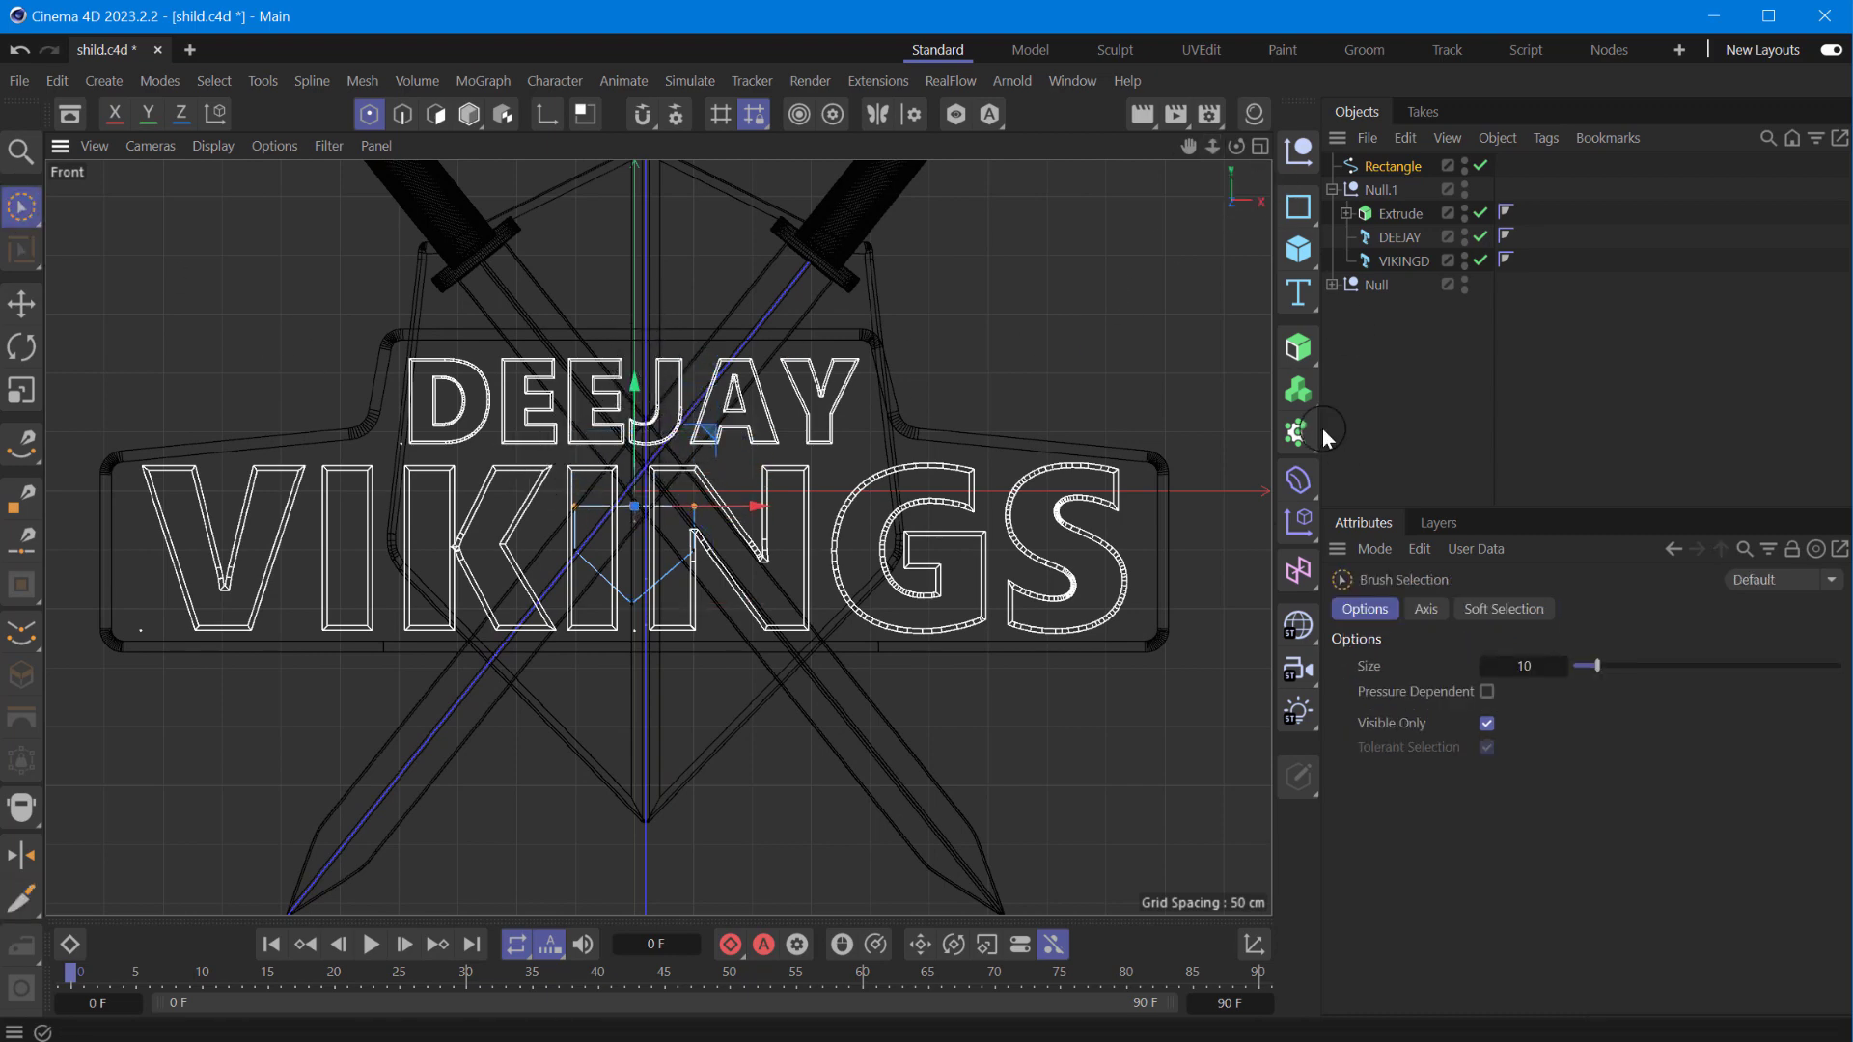
pyautogui.click(1298, 348)
pyautogui.keyDown('alt'); pyautogui.click(1397, 437); pyautogui.keyUp('alt')
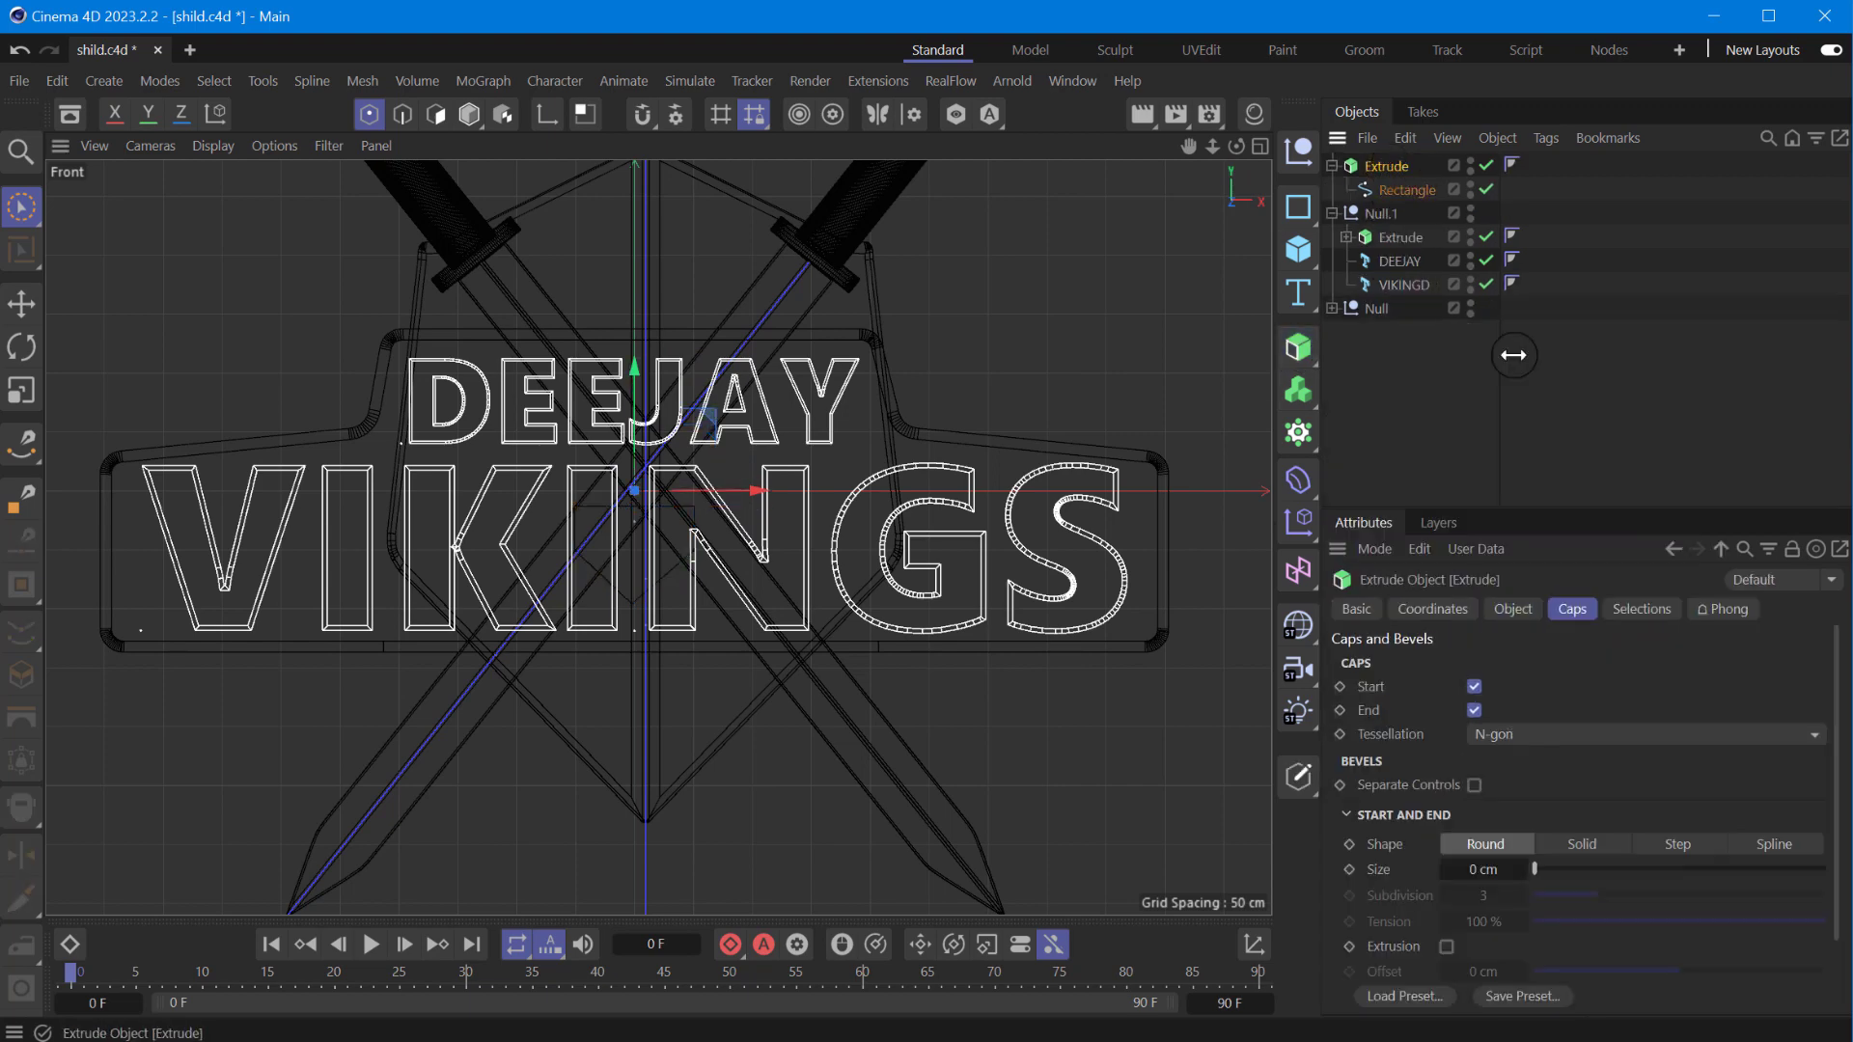
pyautogui.click(1517, 604)
pyautogui.moveTo(1596, 688); pyautogui.dragTo(1580, 689)
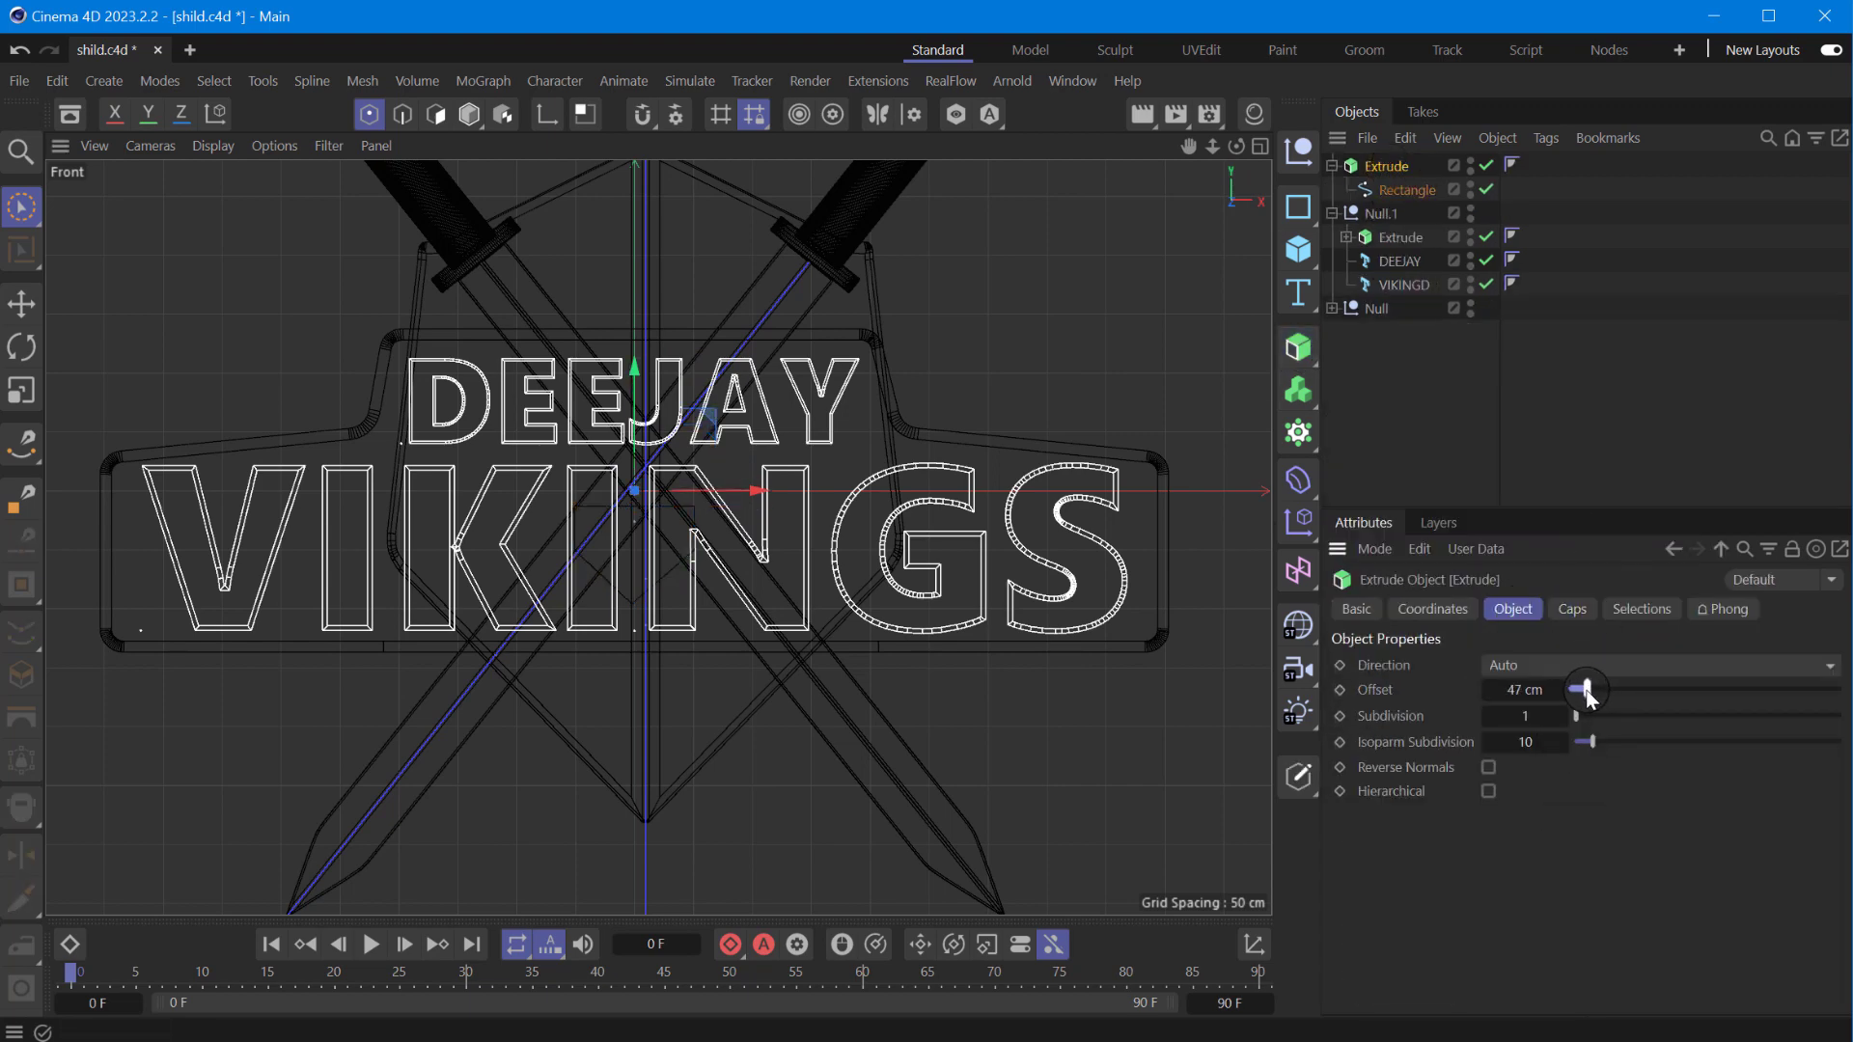
pyautogui.press('e')
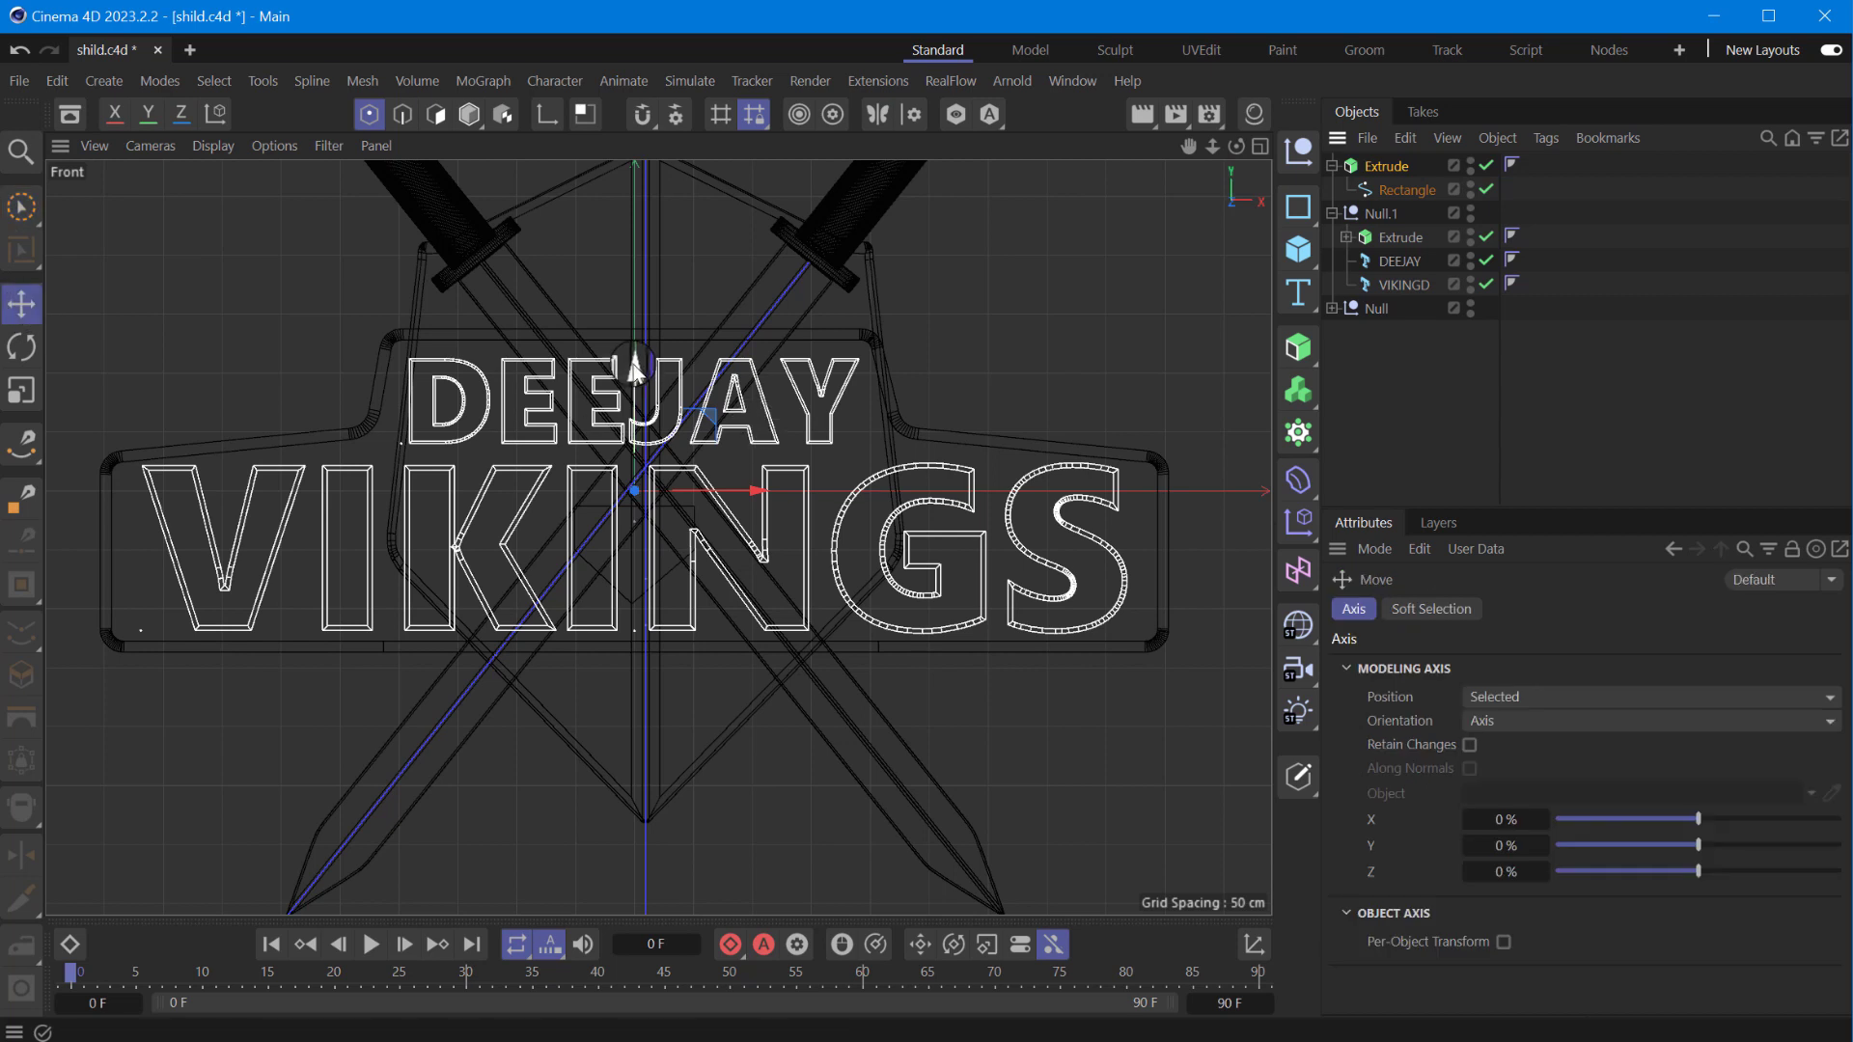
pyautogui.moveTo(632, 376)
pyautogui.mouseDown()
pyautogui.moveTo(632, 541)
pyautogui.moveTo(724, 606)
pyautogui.mouseUp()
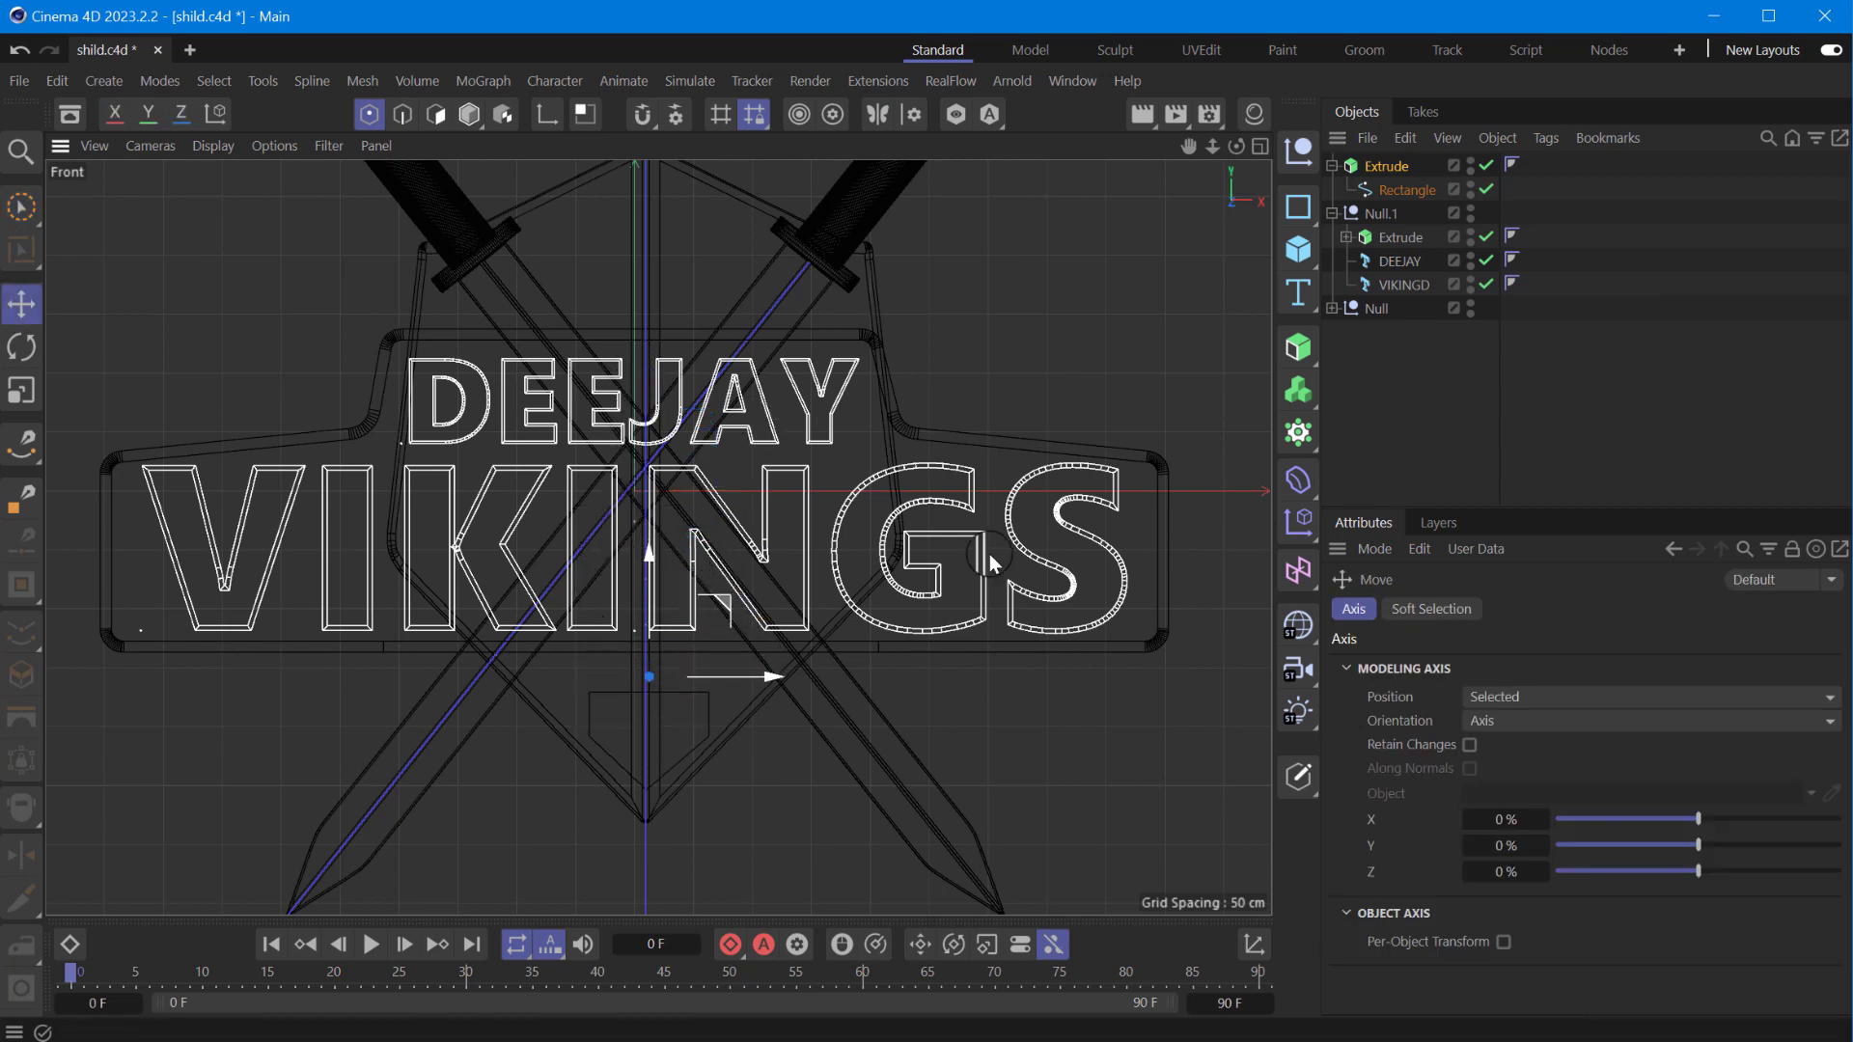
pyautogui.scroll(2, 633, 756)
pyautogui.scroll(2, 633, 756)
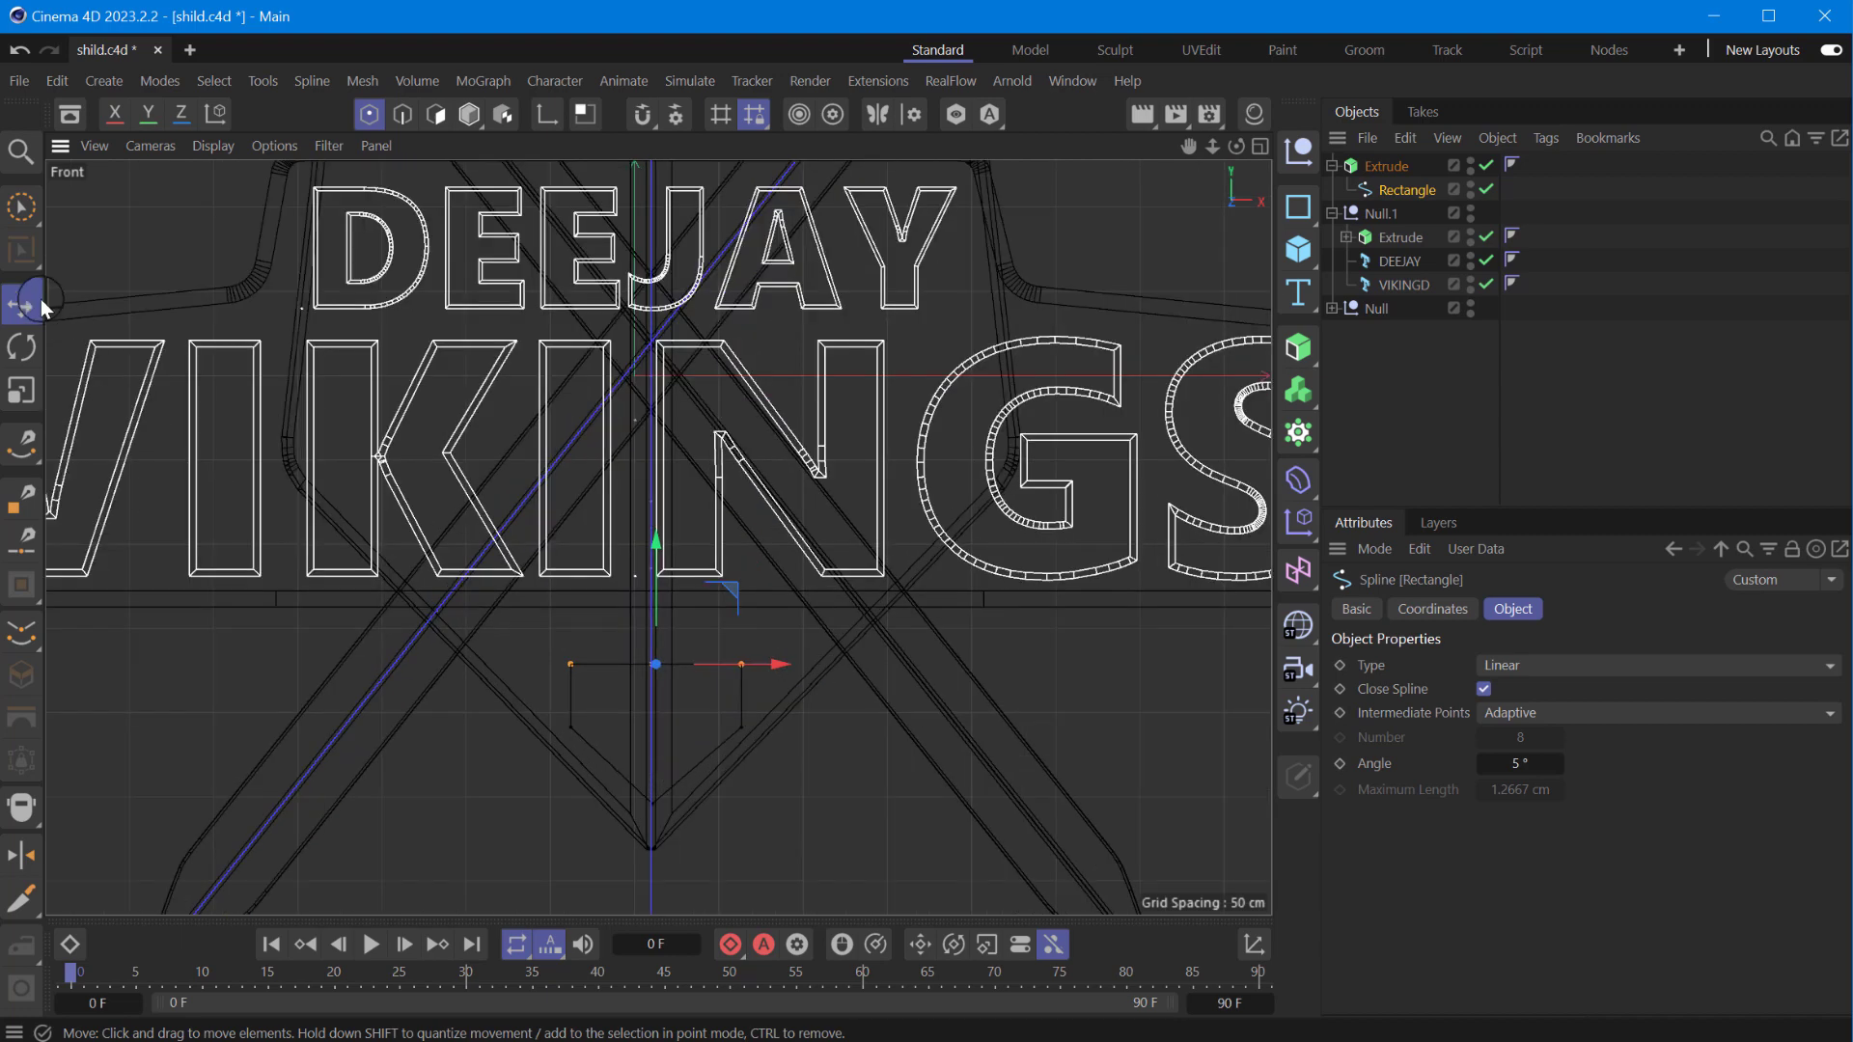
# - Move the rectangle's lower corner points up and outward, then squash them vertically to about 81%
pyautogui.click(20, 205)
pyautogui.moveTo(655, 539); pyautogui.dragTo(653, 481)
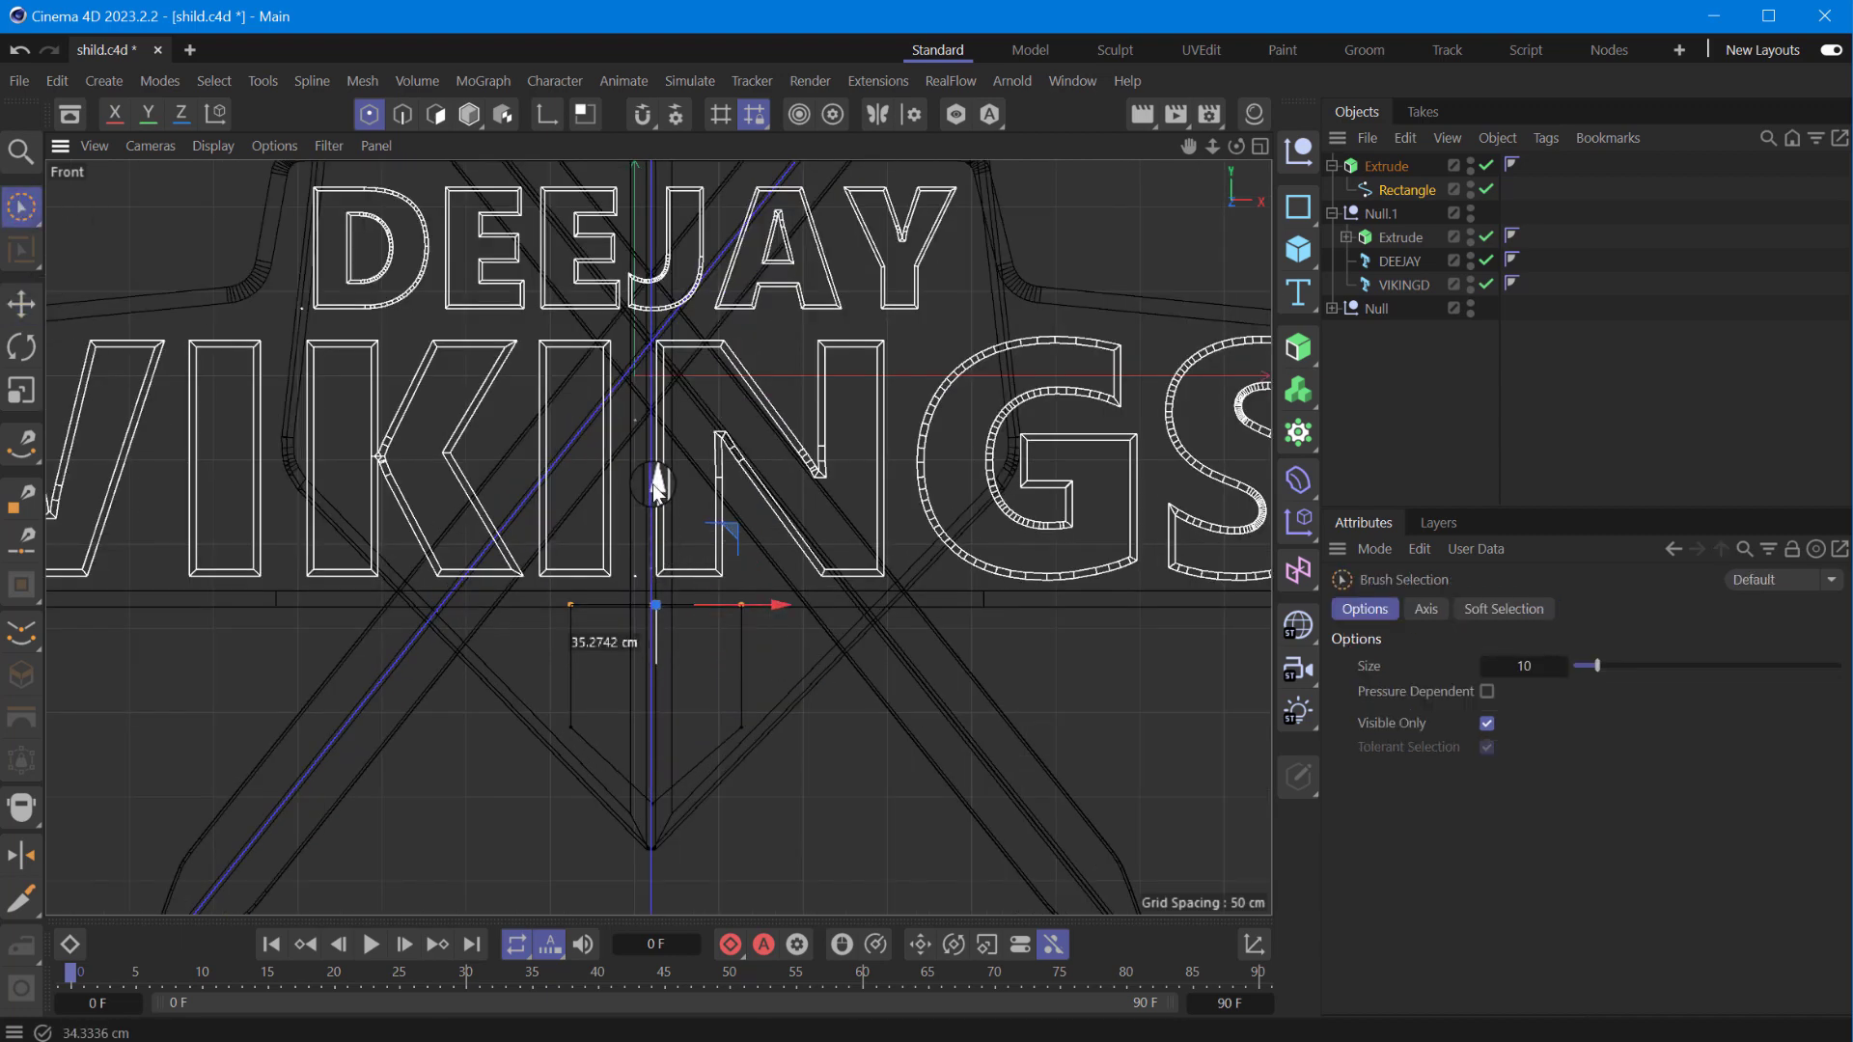
pyautogui.click(742, 728)
pyautogui.moveTo(814, 649); pyautogui.dragTo(890, 561)
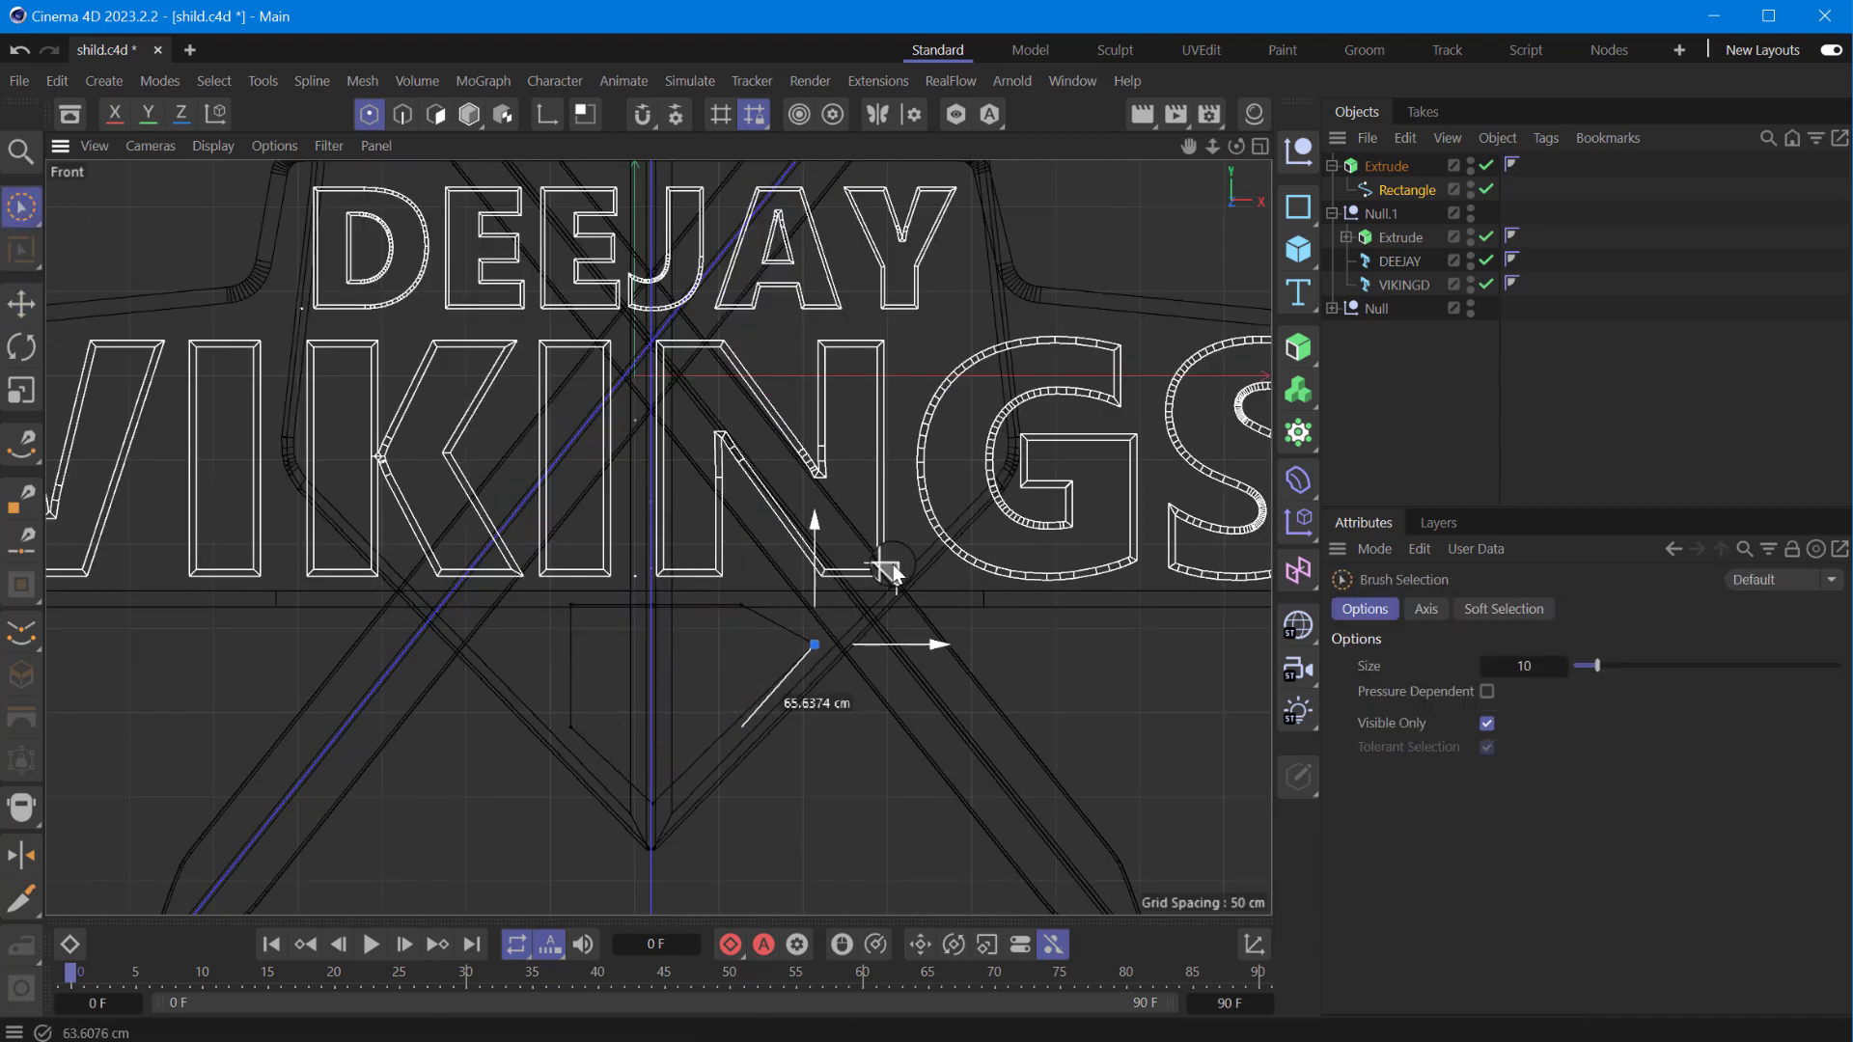
pyautogui.click(592, 734)
pyautogui.moveTo(642, 644); pyautogui.dragTo(555, 570)
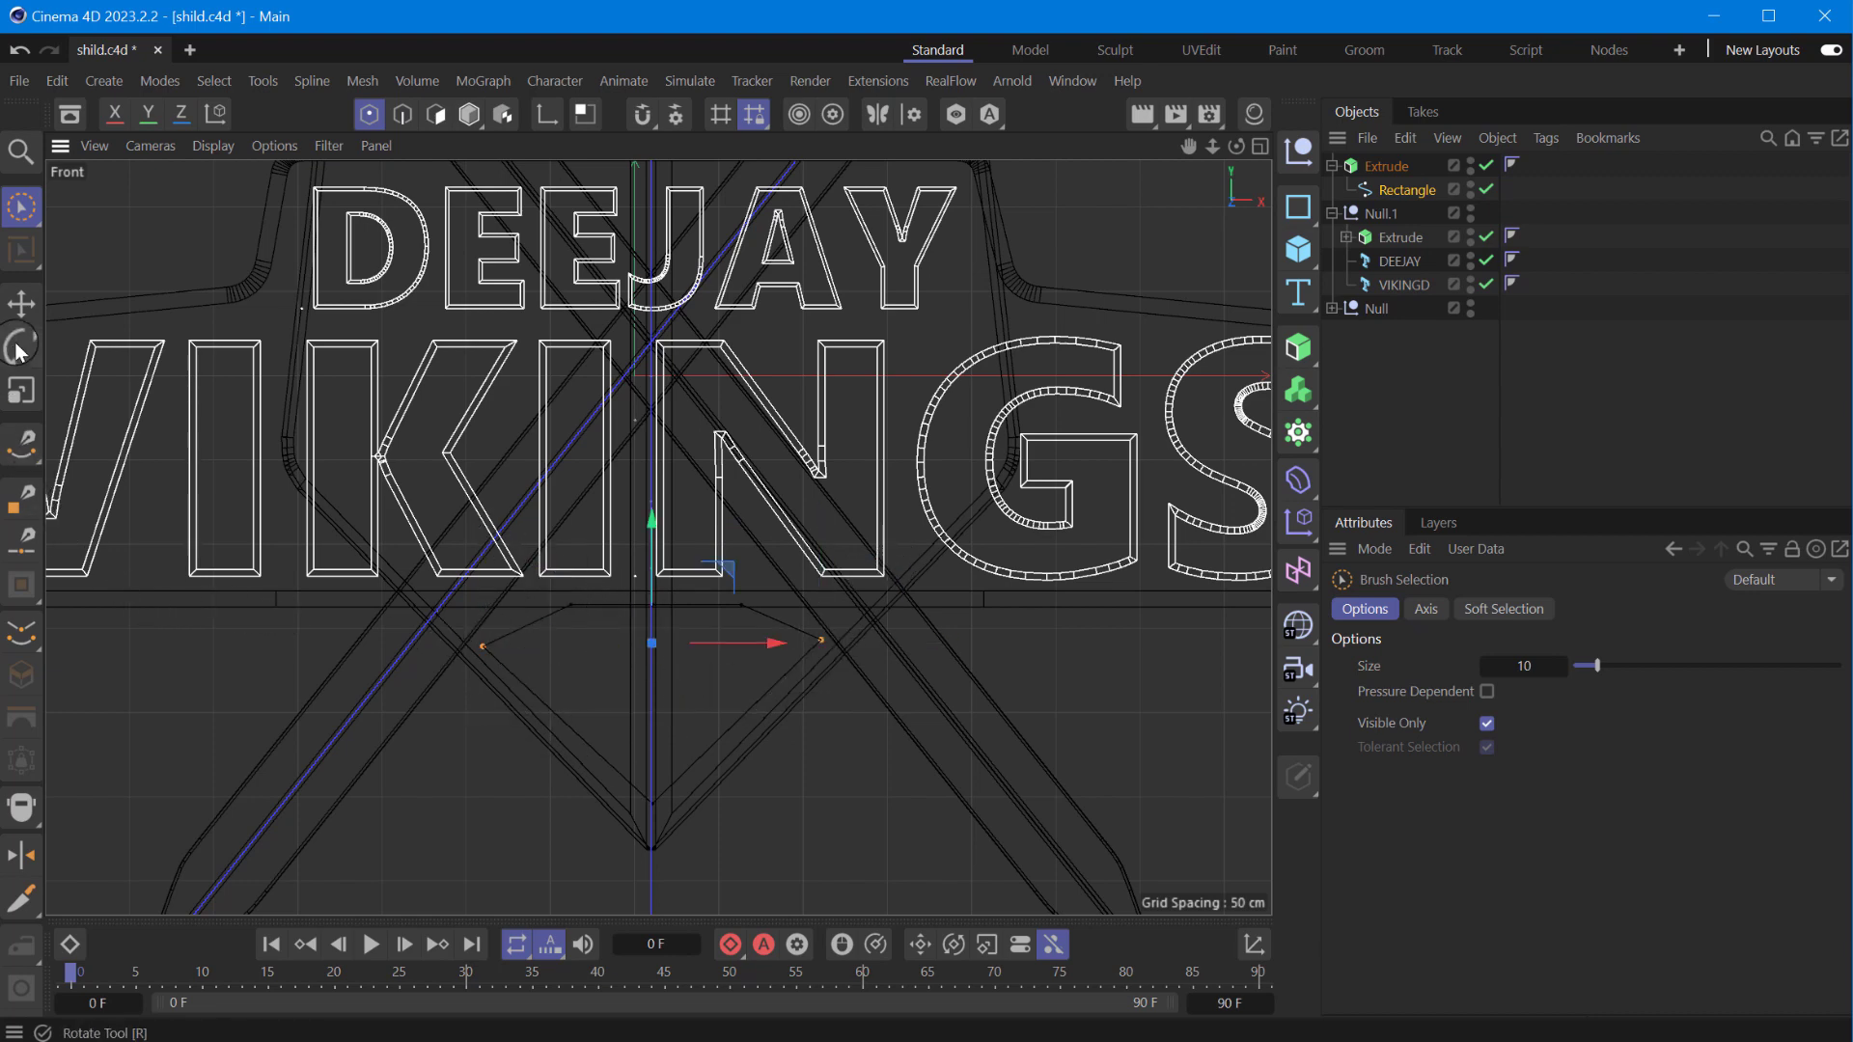
pyautogui.click(21, 389)
pyautogui.moveTo(652, 517); pyautogui.dragTo(658, 642)
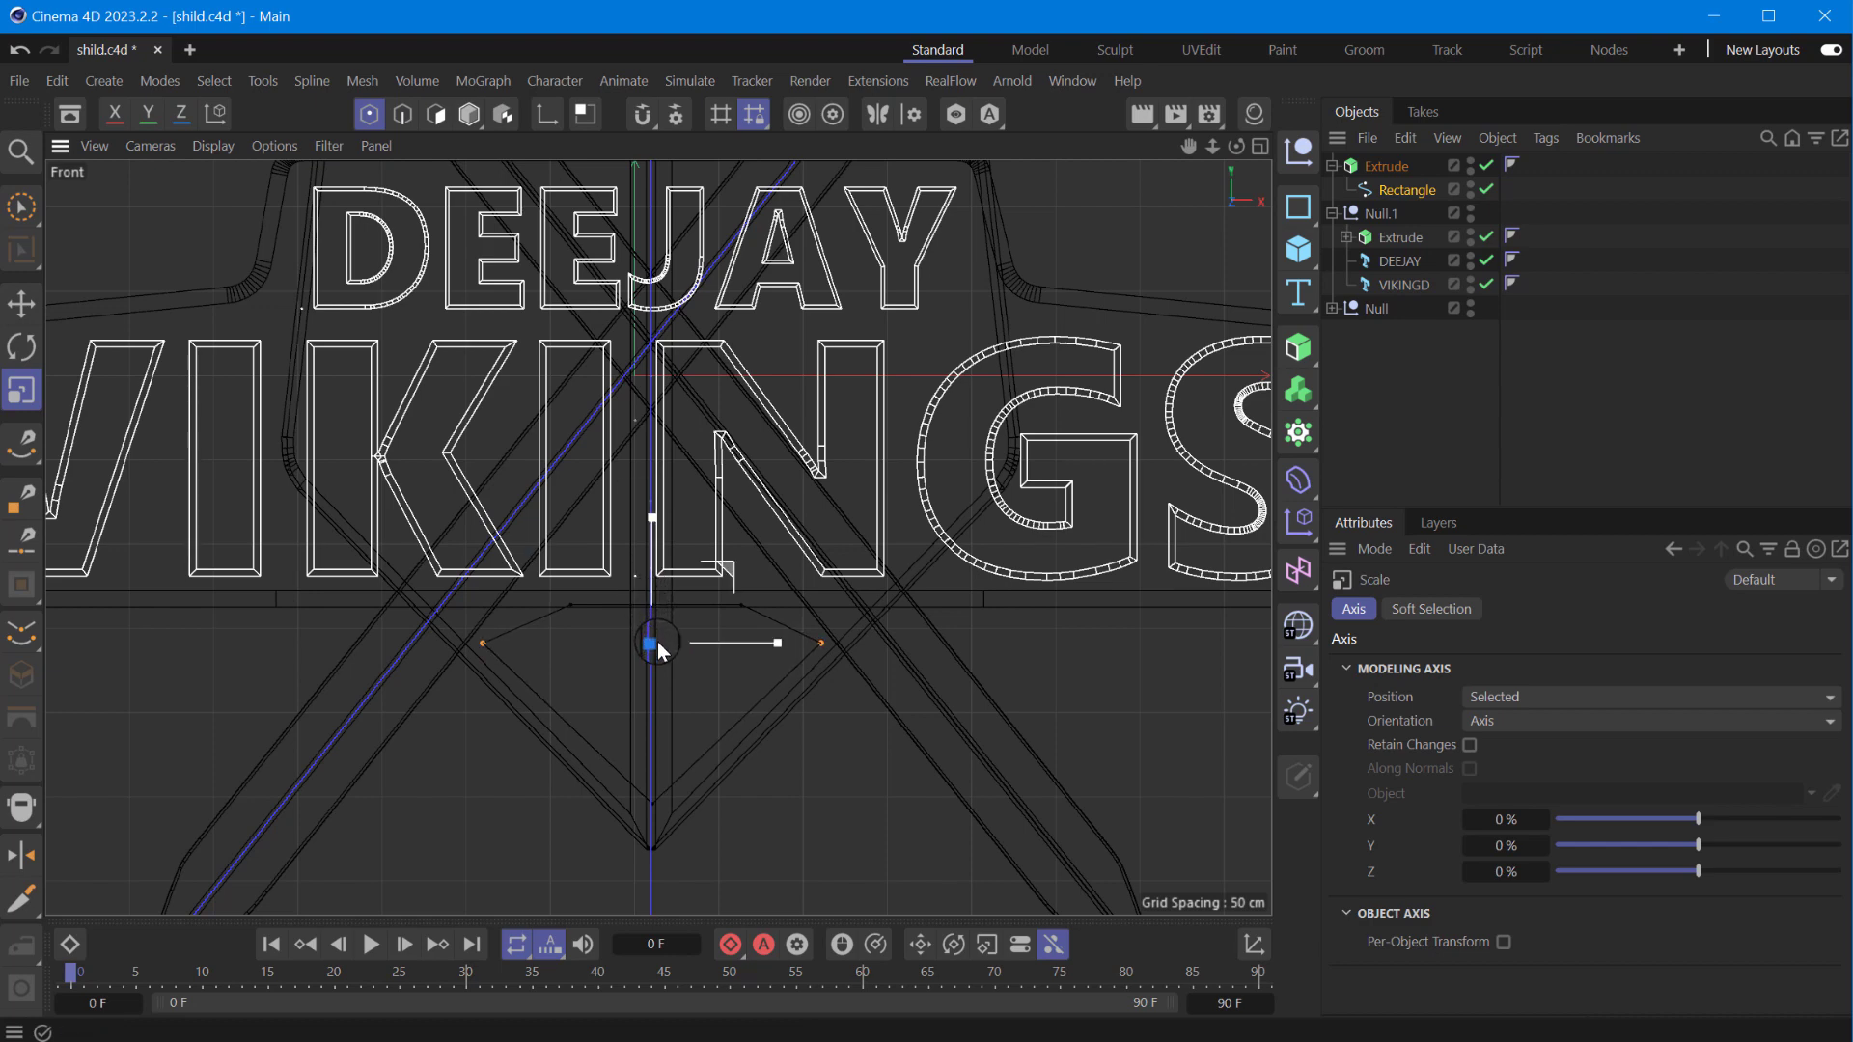
# - Move the rectangle's two upper points down slightly
pyautogui.click(741, 604)
pyautogui.keyDown('shift'); pyautogui.click(570, 604); pyautogui.keyUp('shift')
pyautogui.click(21, 302)
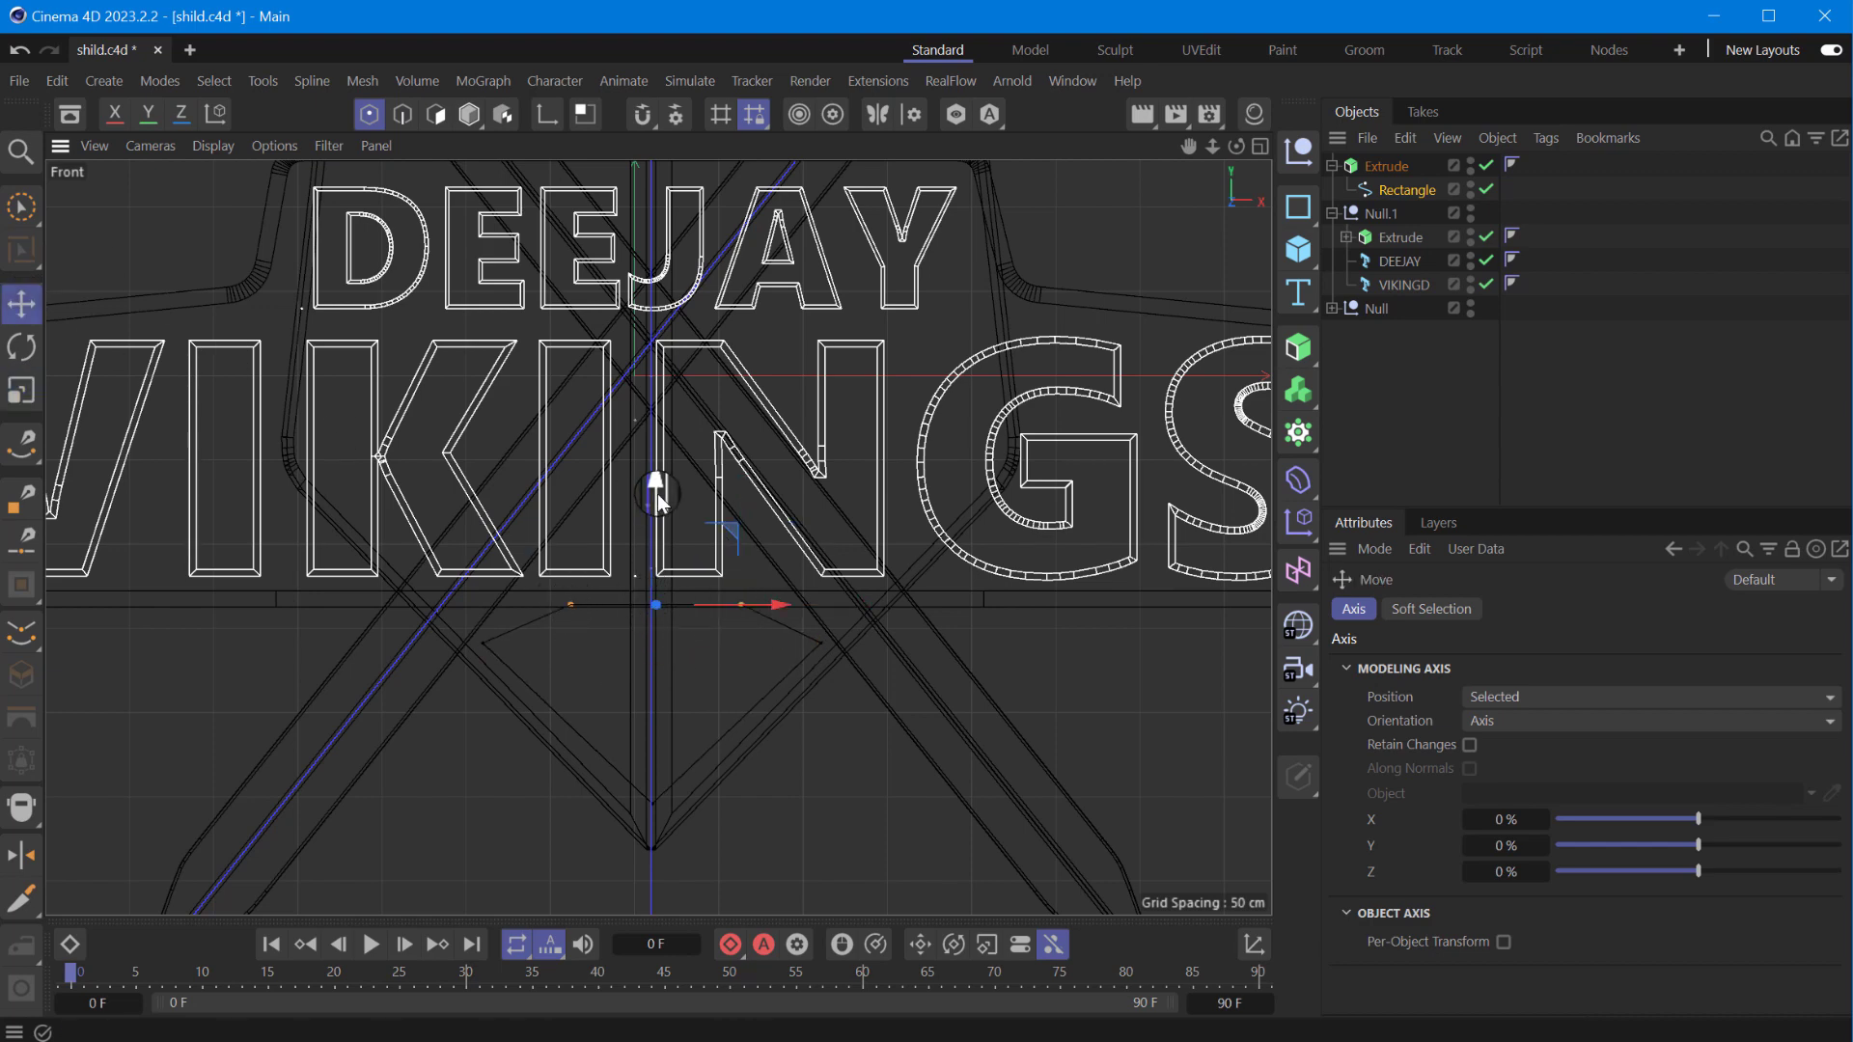
pyautogui.moveTo(657, 494); pyautogui.dragTo(662, 496)
pyautogui.hotkey('ctrl', 'z')
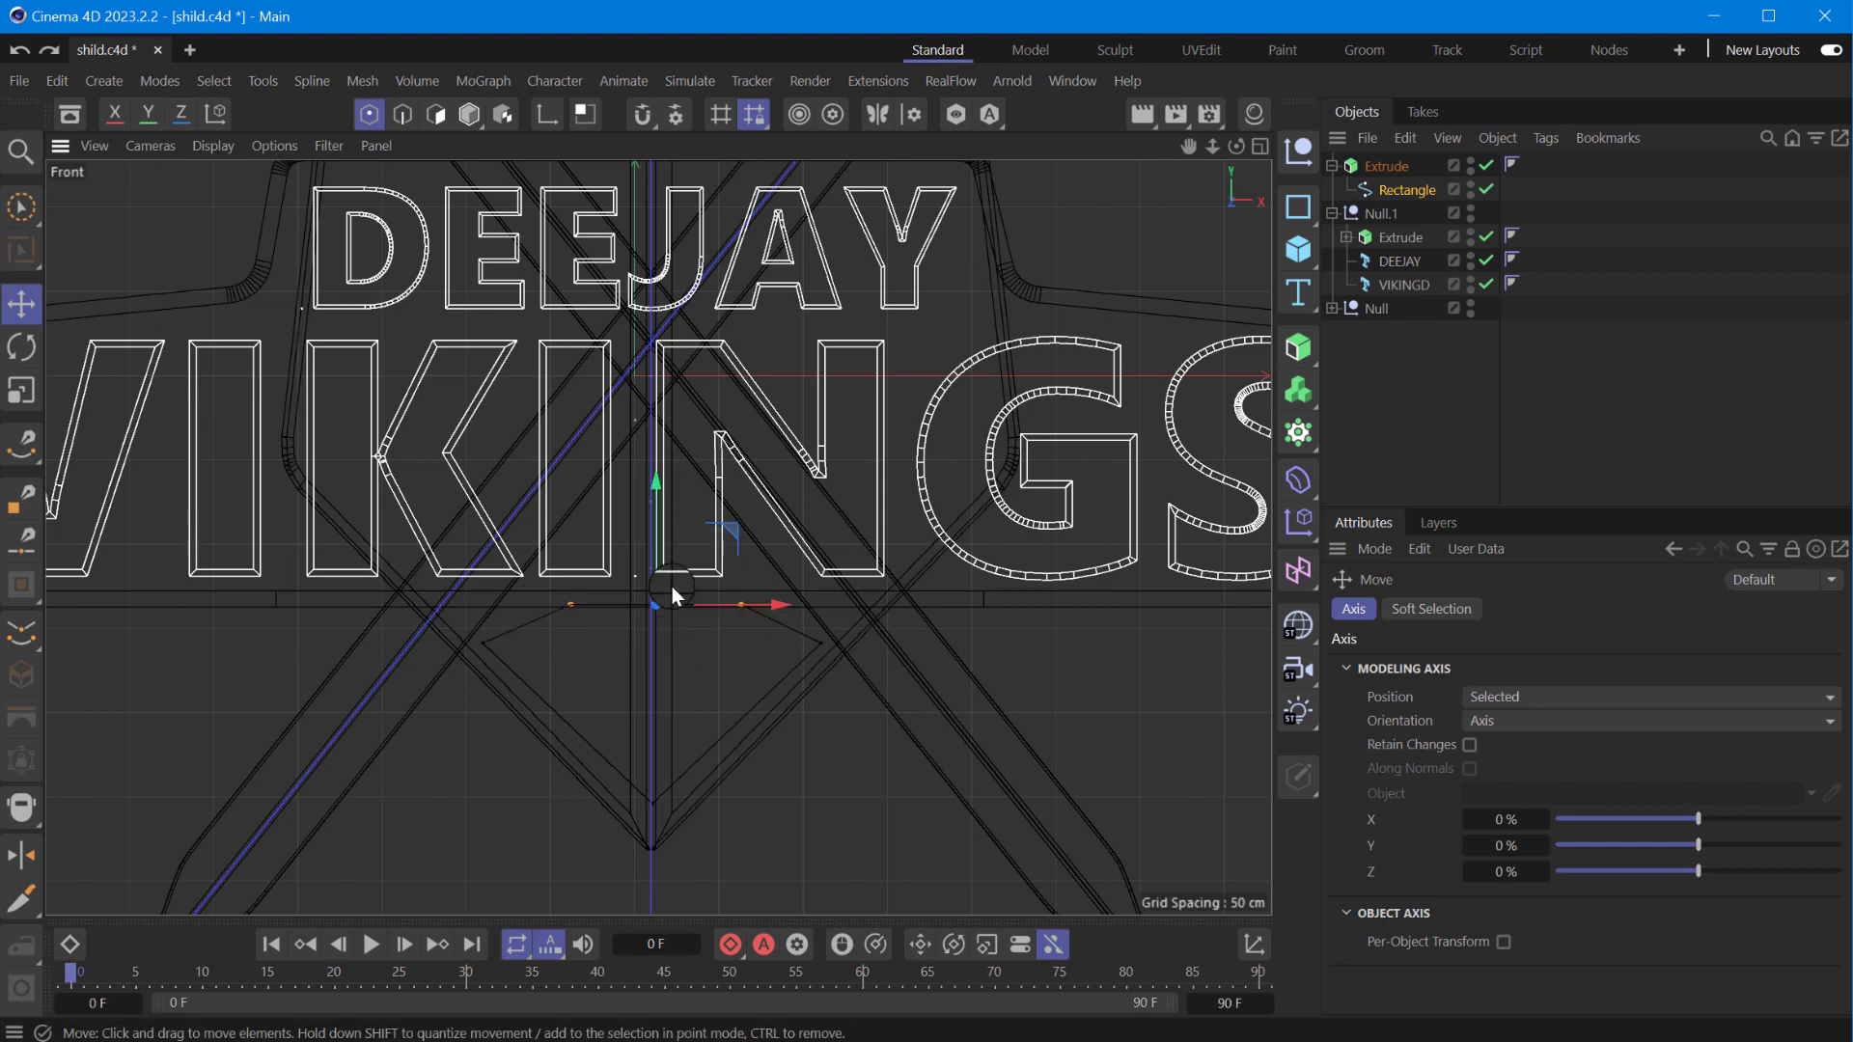
pyautogui.press('9')
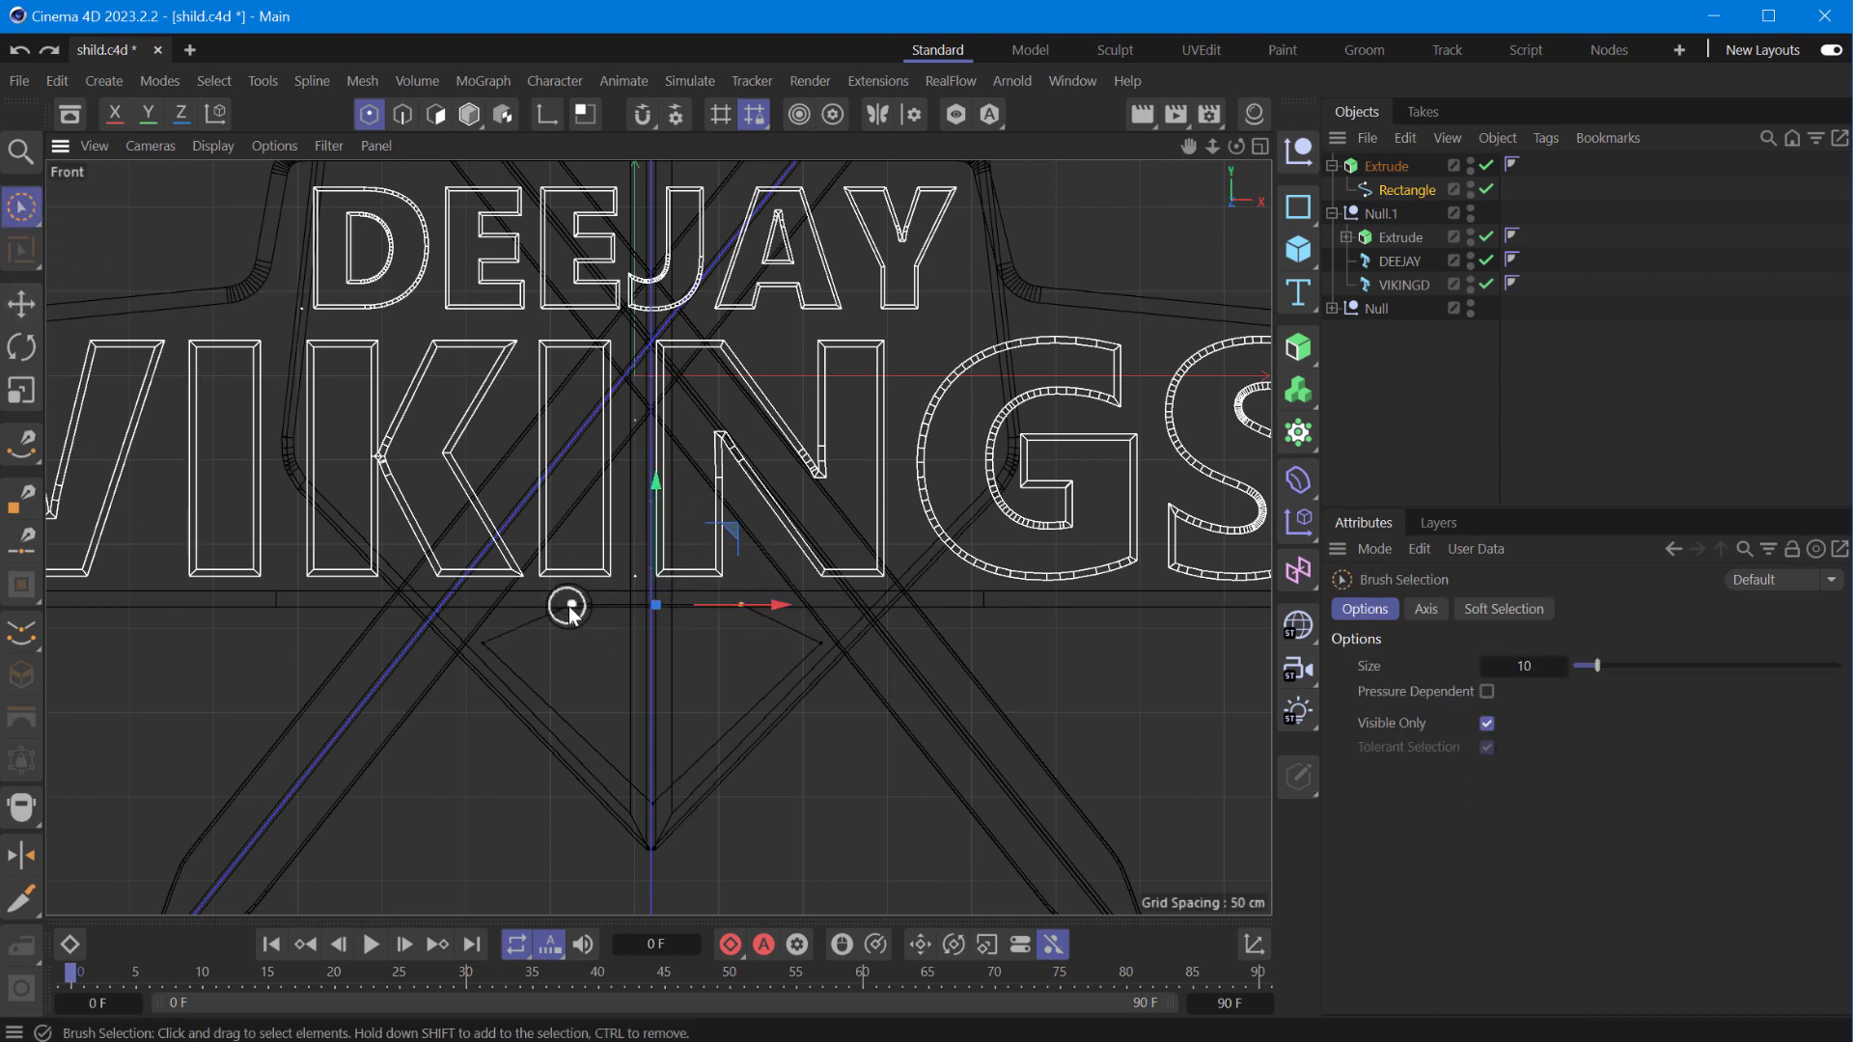
pyautogui.keyDown('shift'); pyautogui.click(482, 647); pyautogui.keyUp('shift')
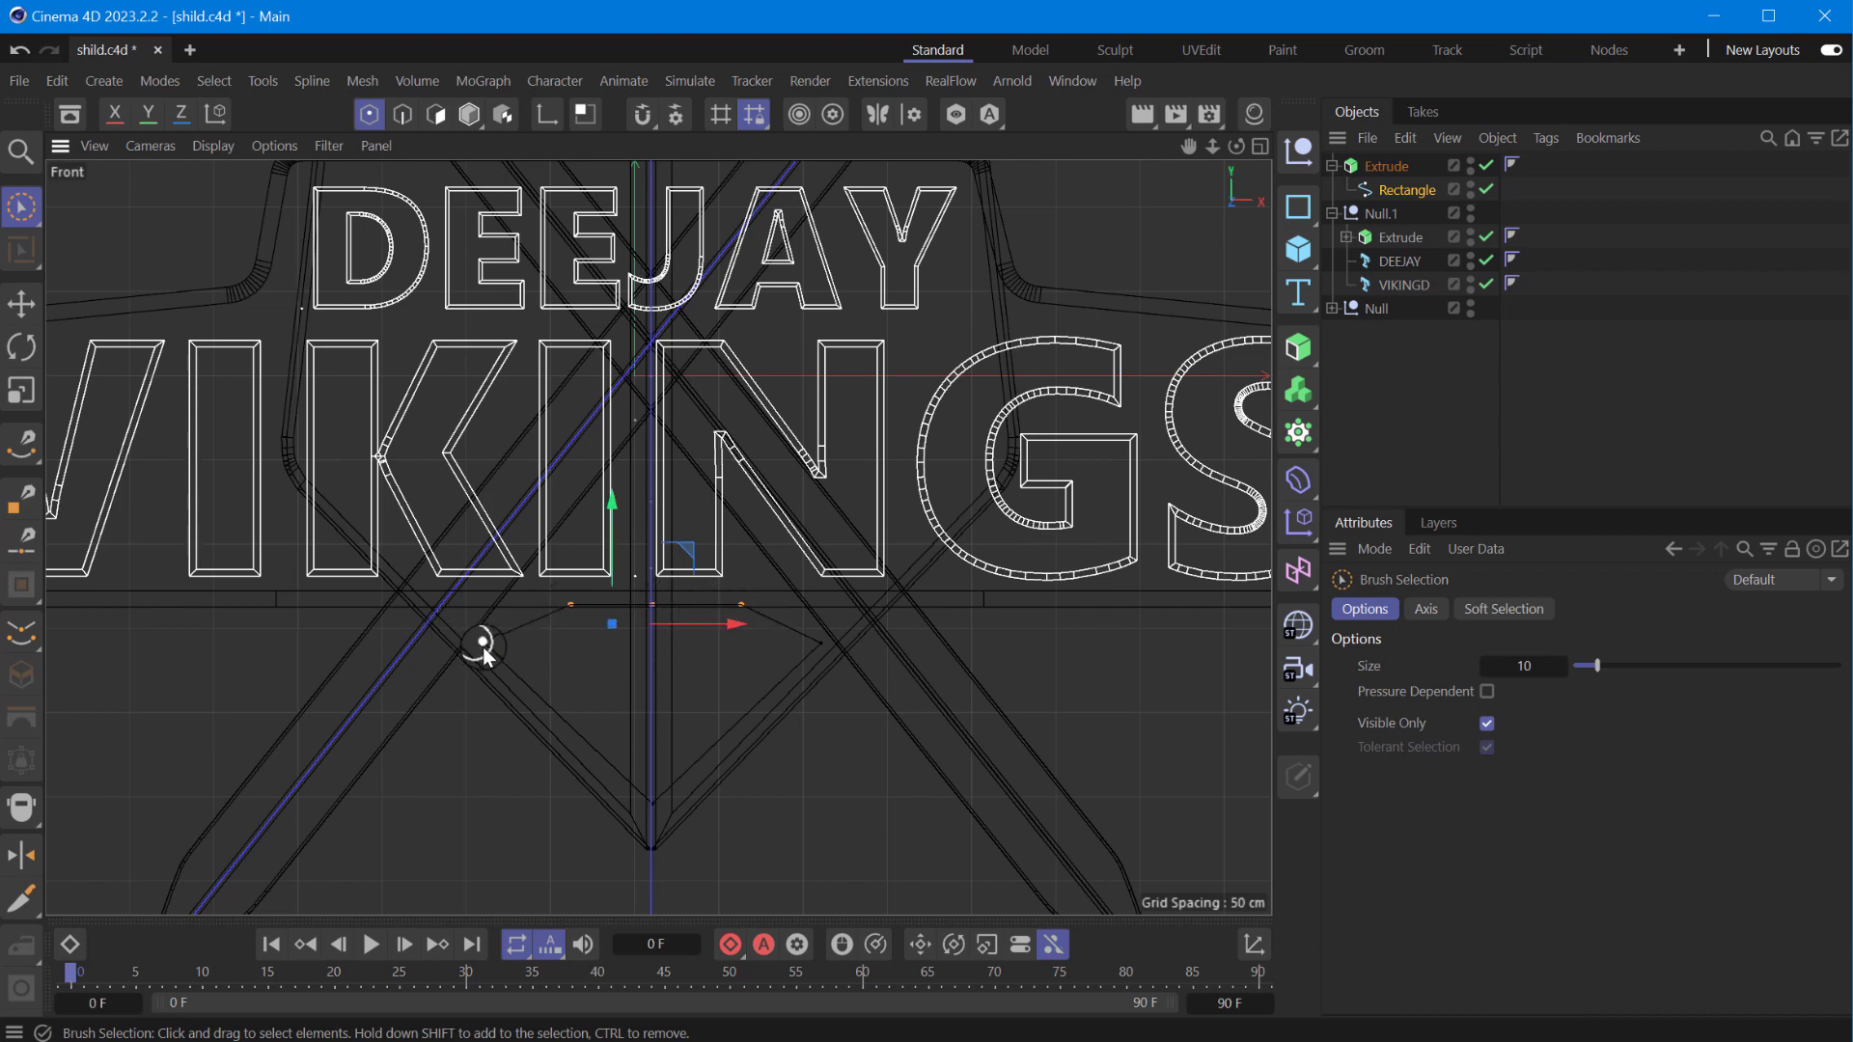
pyautogui.hotkey('ctrl', 'z')
pyautogui.moveTo(656, 484); pyautogui.dragTo(656, 500)
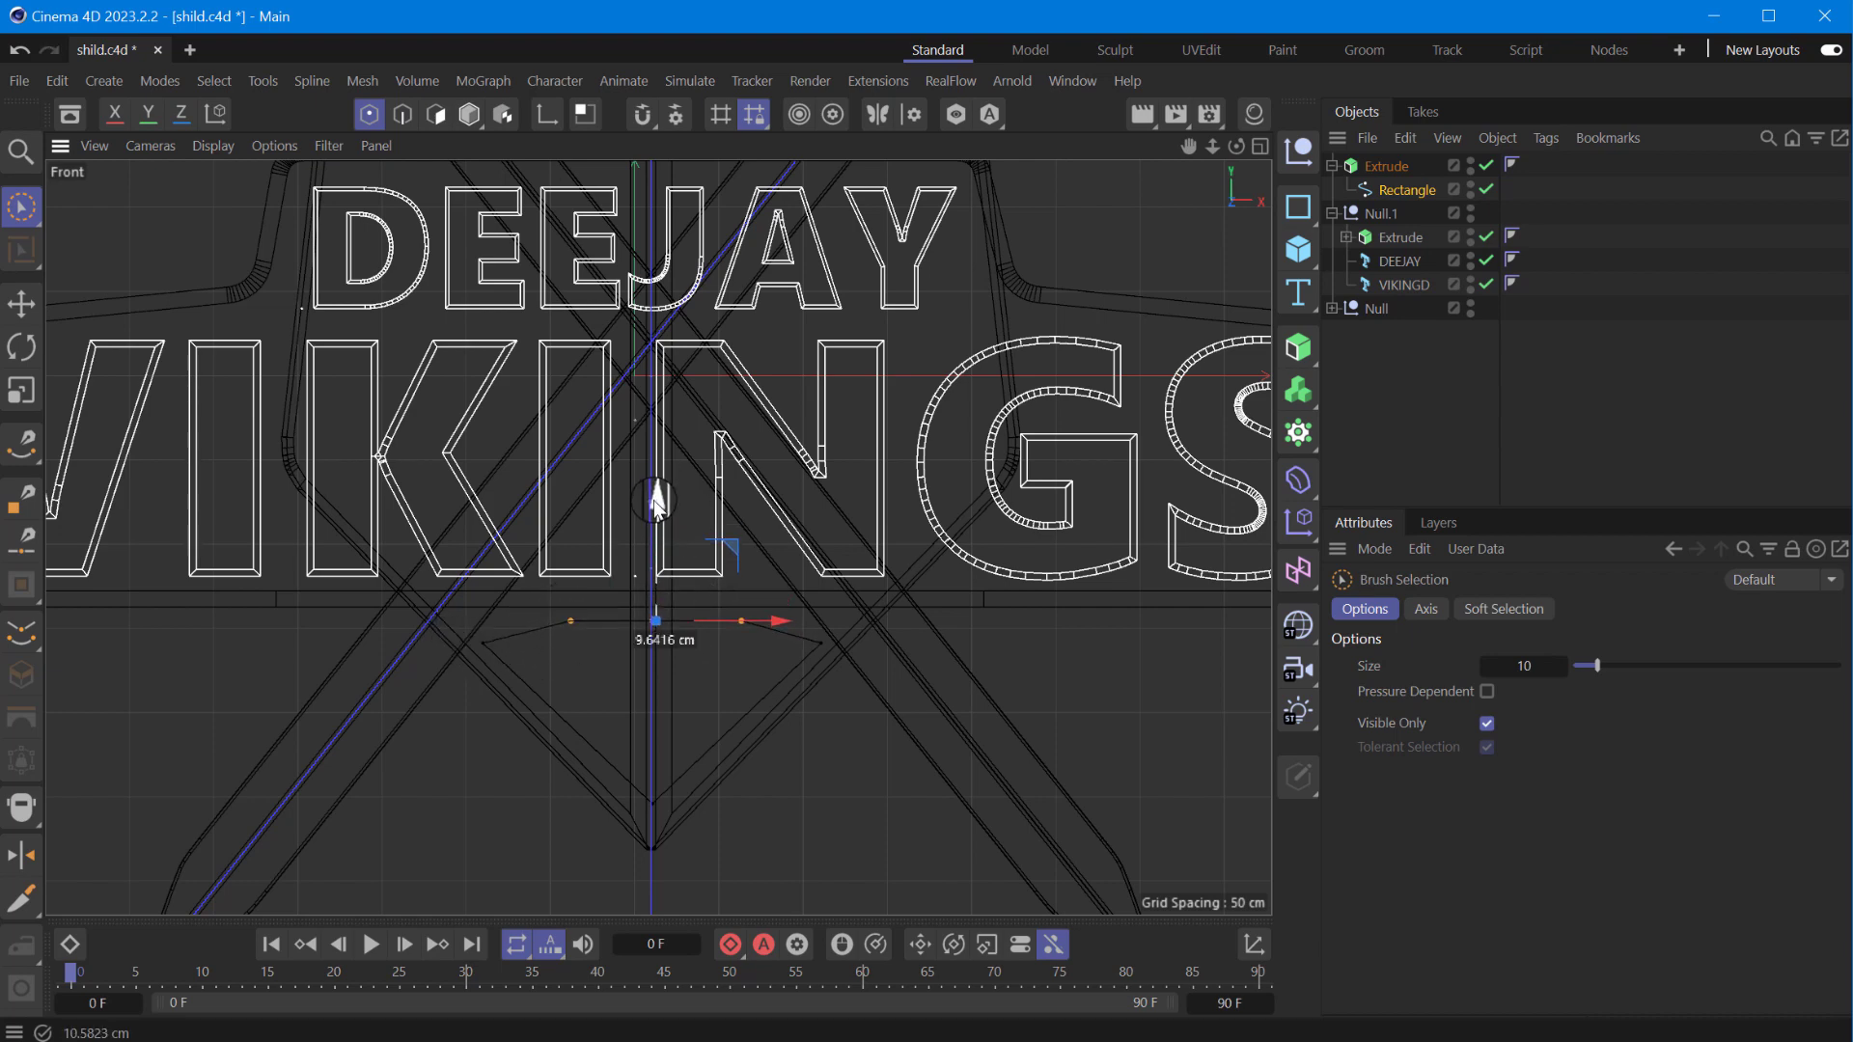
# - Scale the two side end points inward to about 84%
pyautogui.click(483, 644)
pyautogui.click(820, 643)
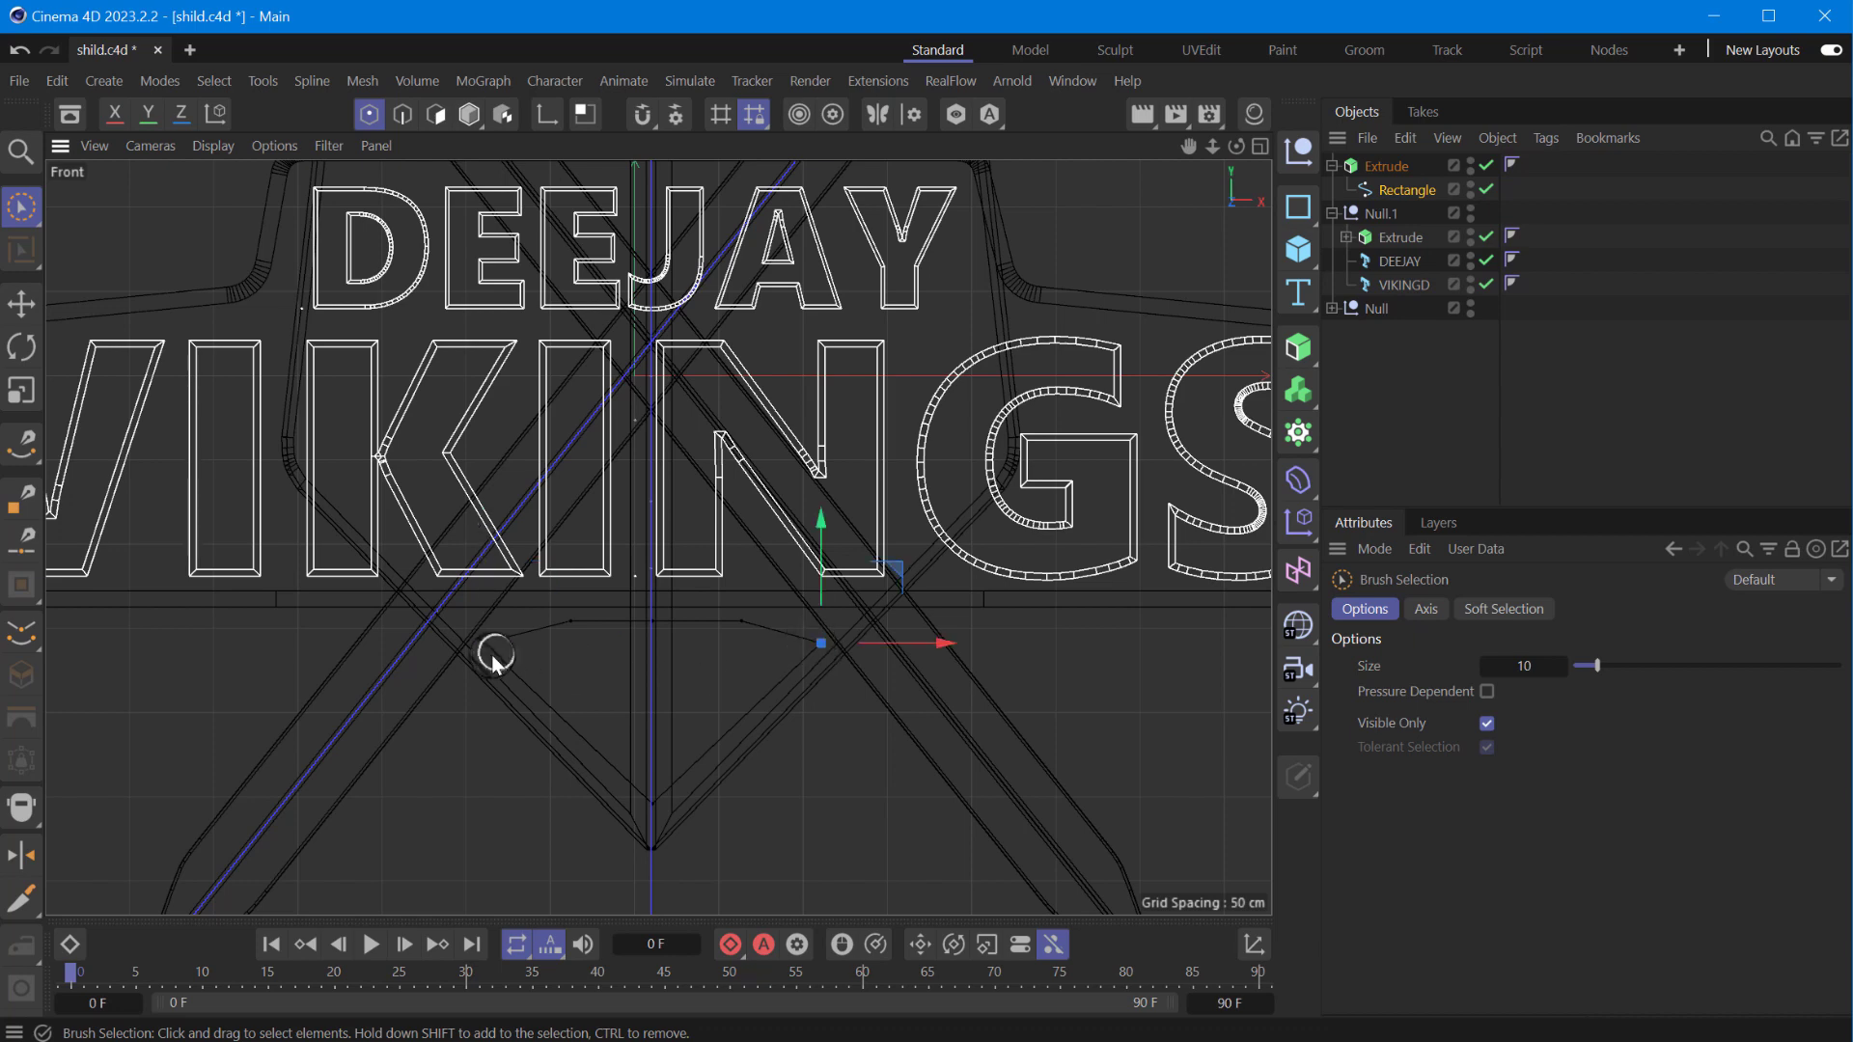
pyautogui.press('t')
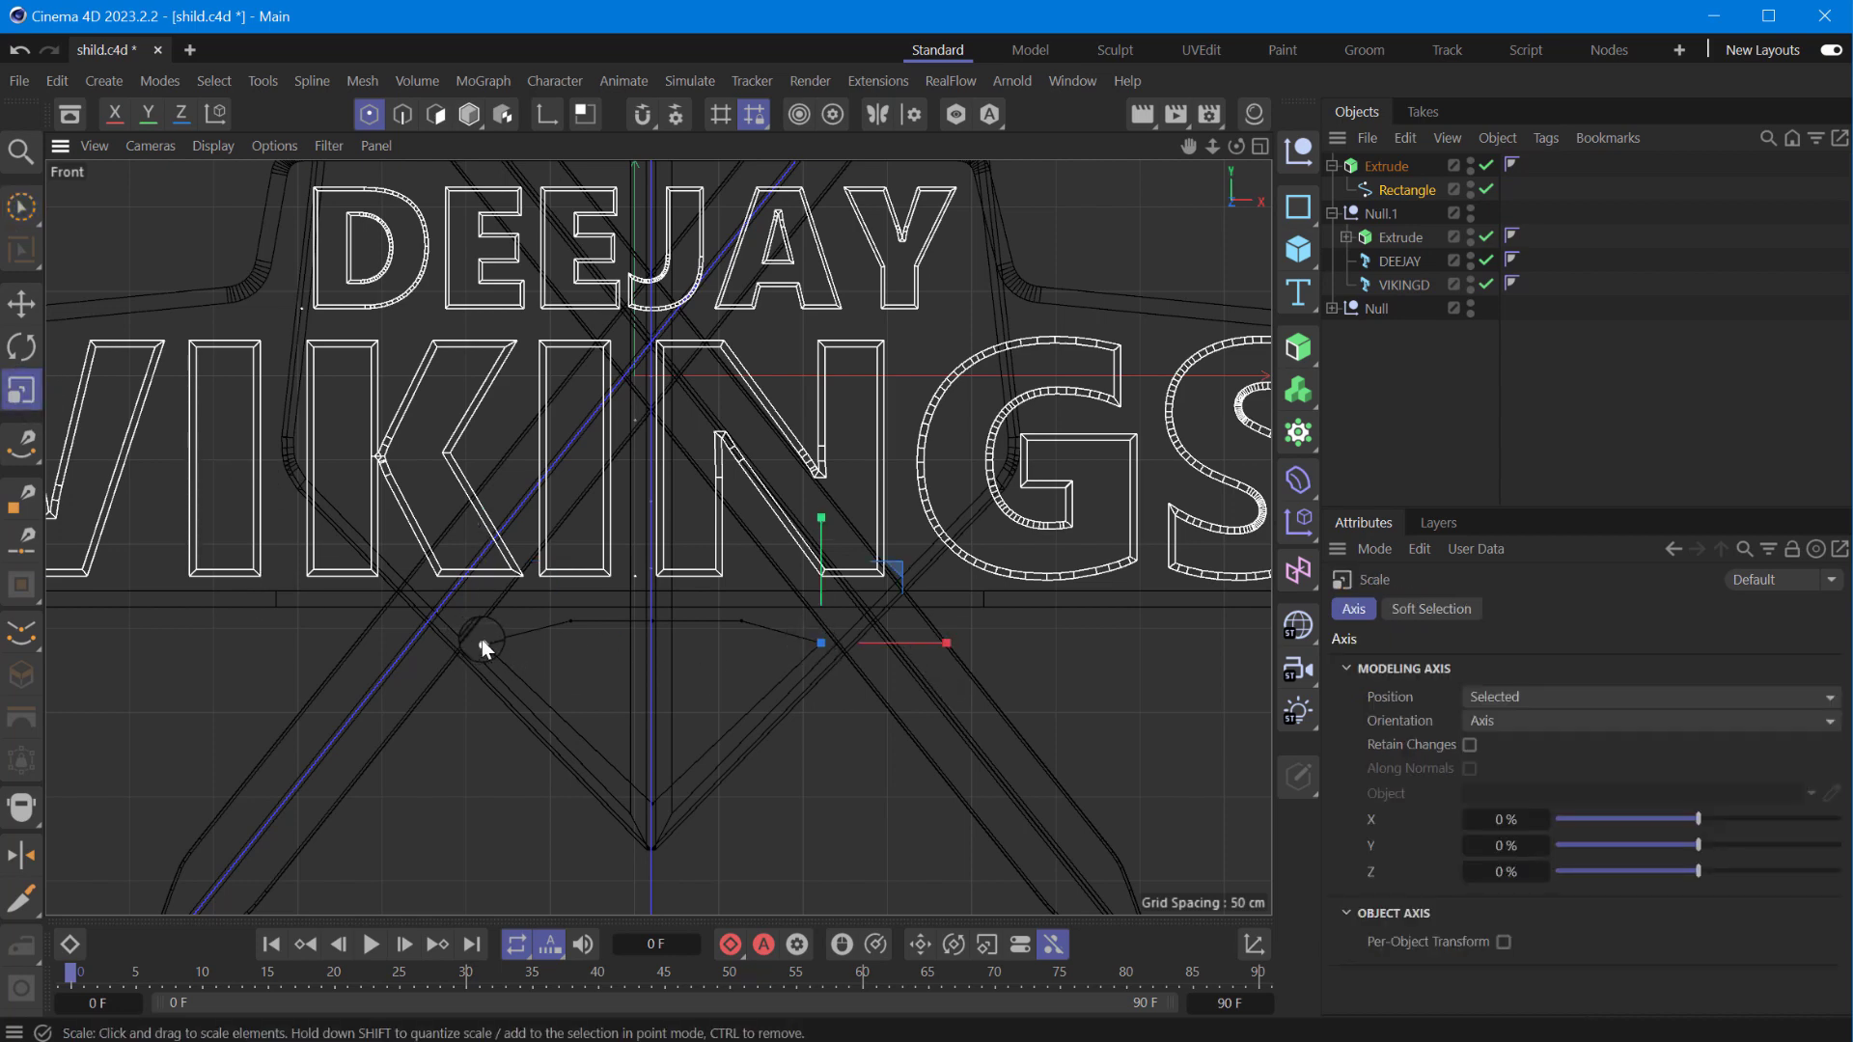
pyautogui.keyDown('shift'); pyautogui.click(482, 644); pyautogui.keyUp('shift')
pyautogui.moveTo(773, 641); pyautogui.dragTo(762, 644)
# - Select the top Extrude's Rectangle outline spline and orbit to a close frontal view of the shield
pyautogui.click(1260, 145)
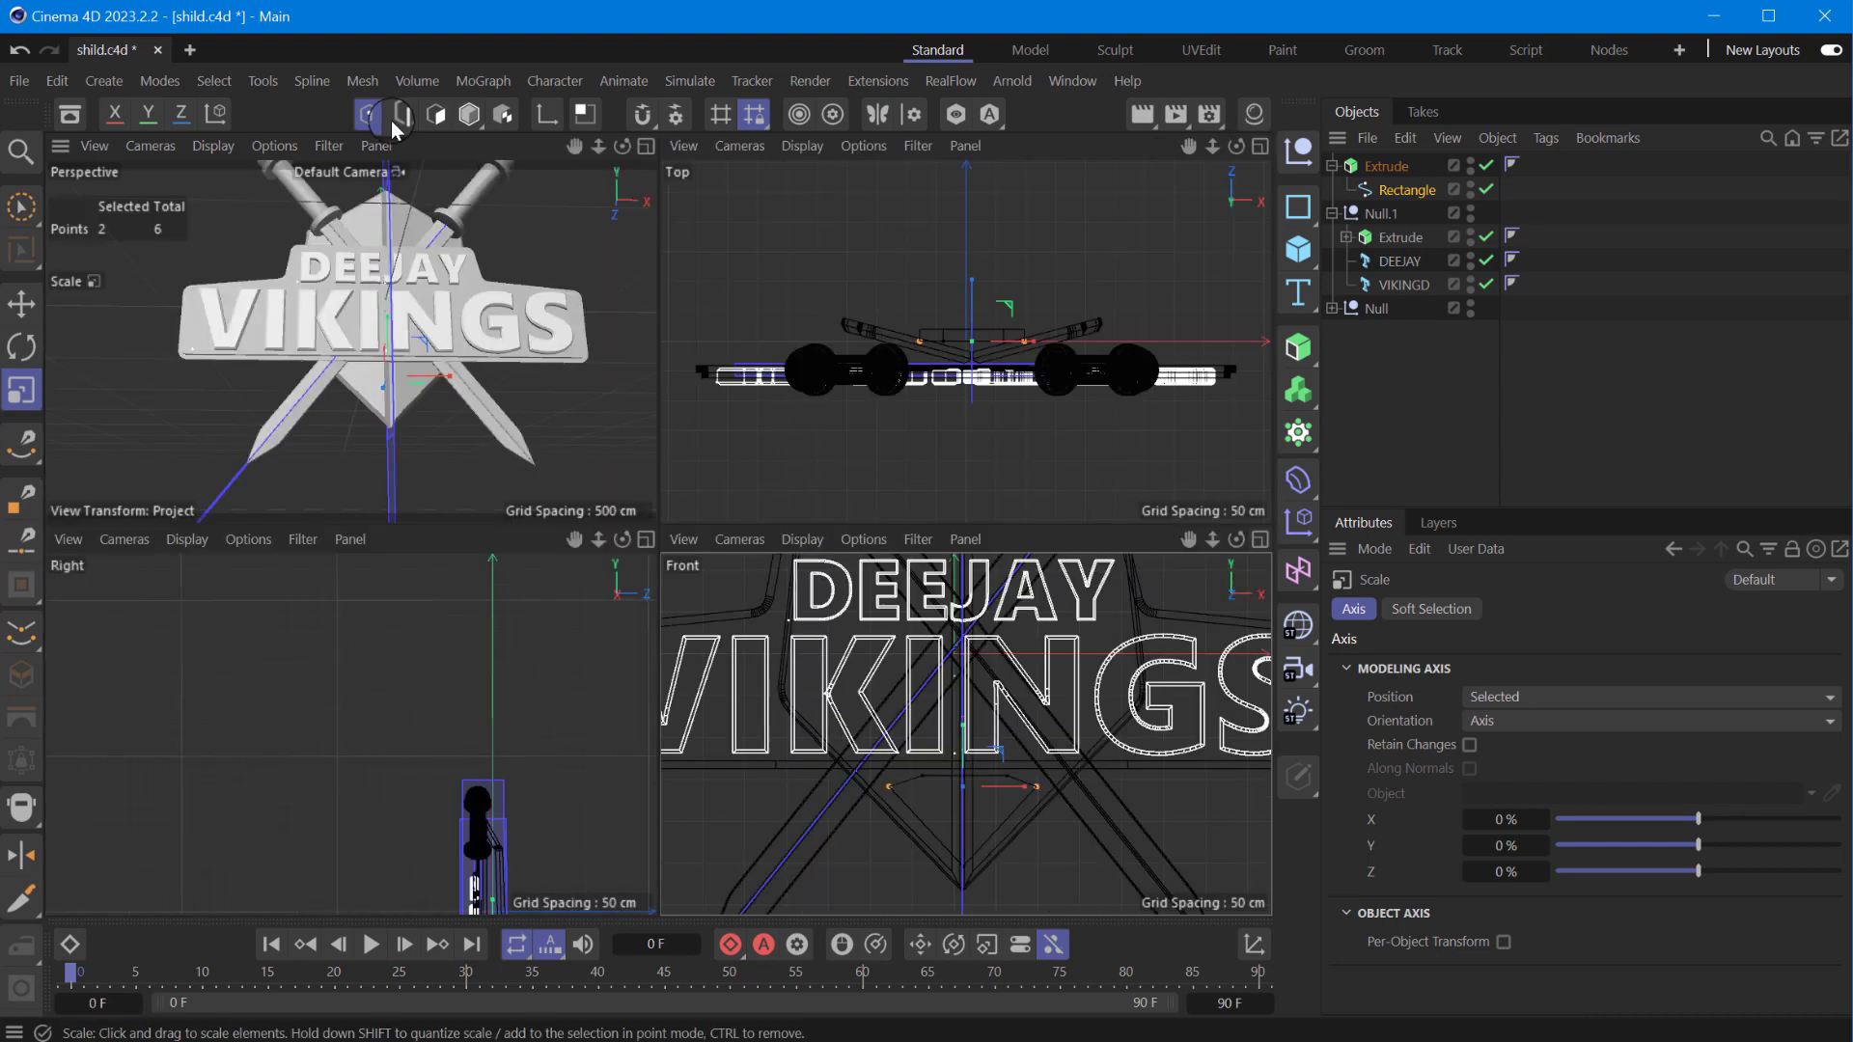
pyautogui.click(647, 146)
pyautogui.moveTo(1236, 145)
pyautogui.mouseDown()
pyautogui.moveTo(986, 872)
pyautogui.moveTo(1083, 859)
pyautogui.mouseUp()
pyautogui.click(1389, 168)
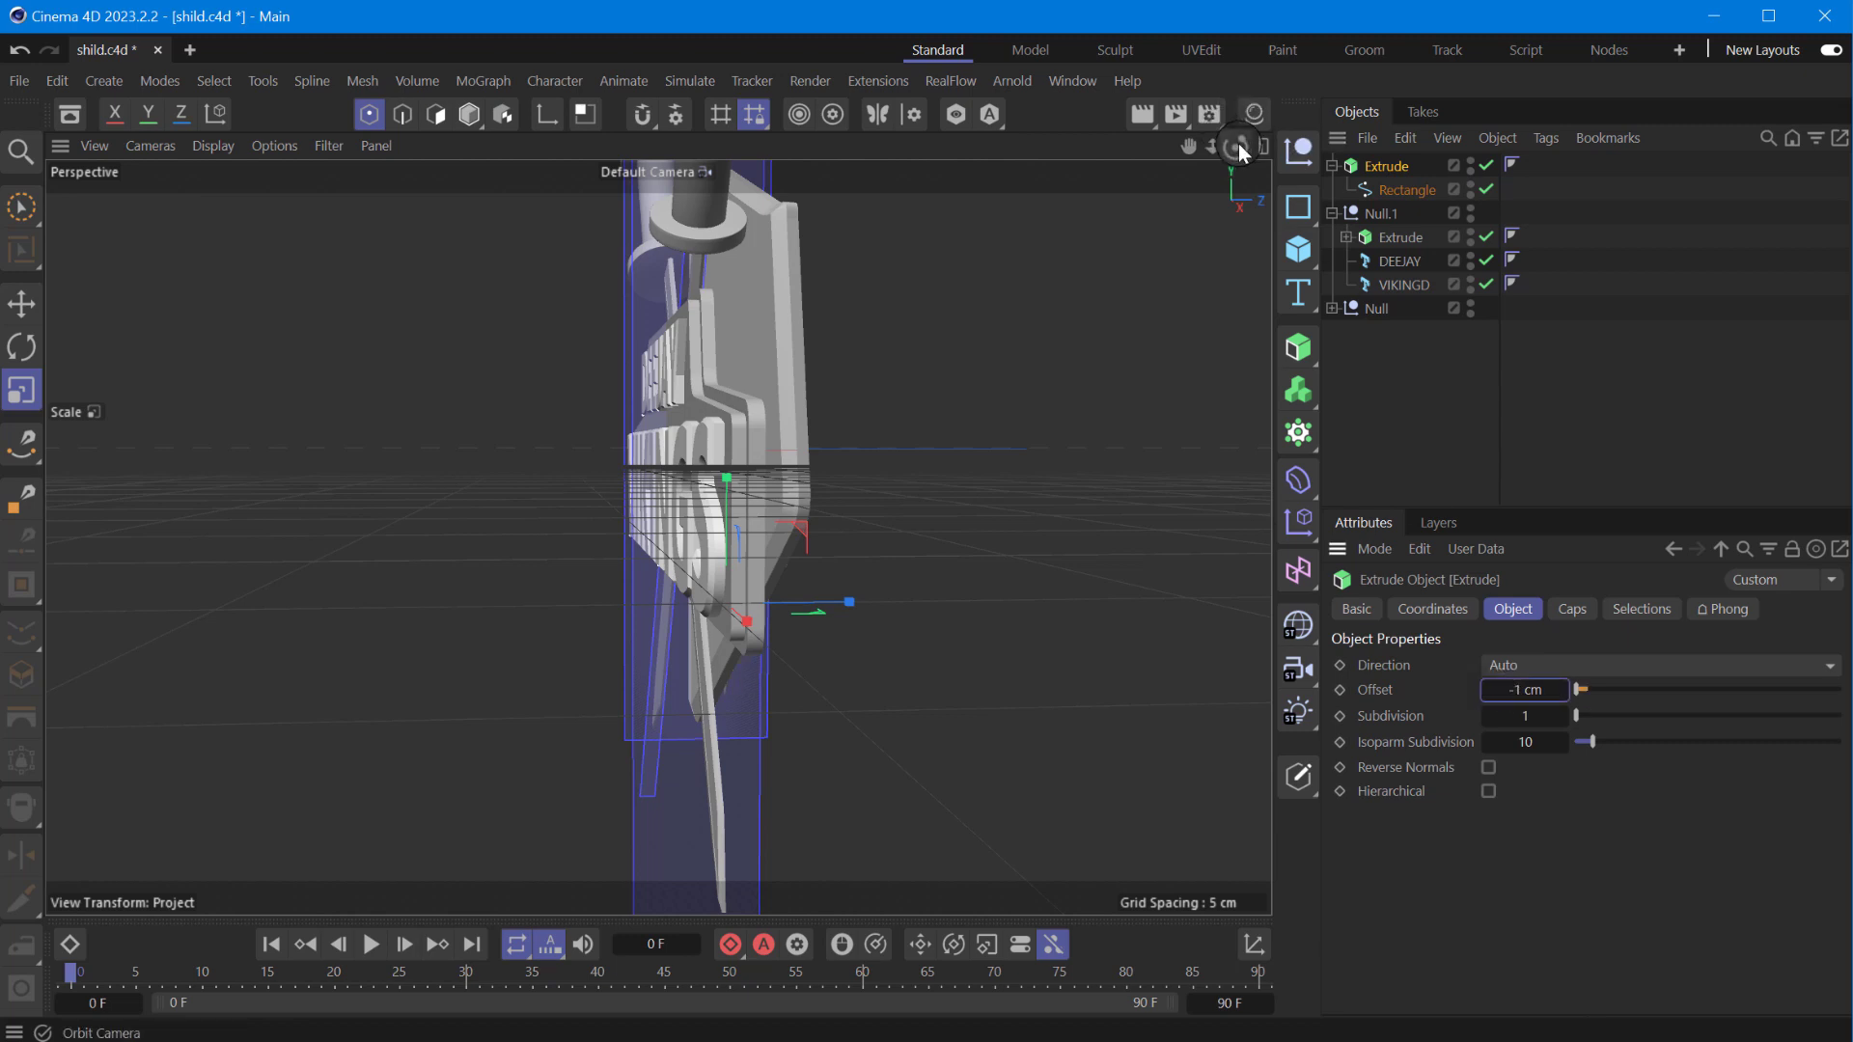
pyautogui.moveTo(1242, 152); pyautogui.dragTo(1288, 918)
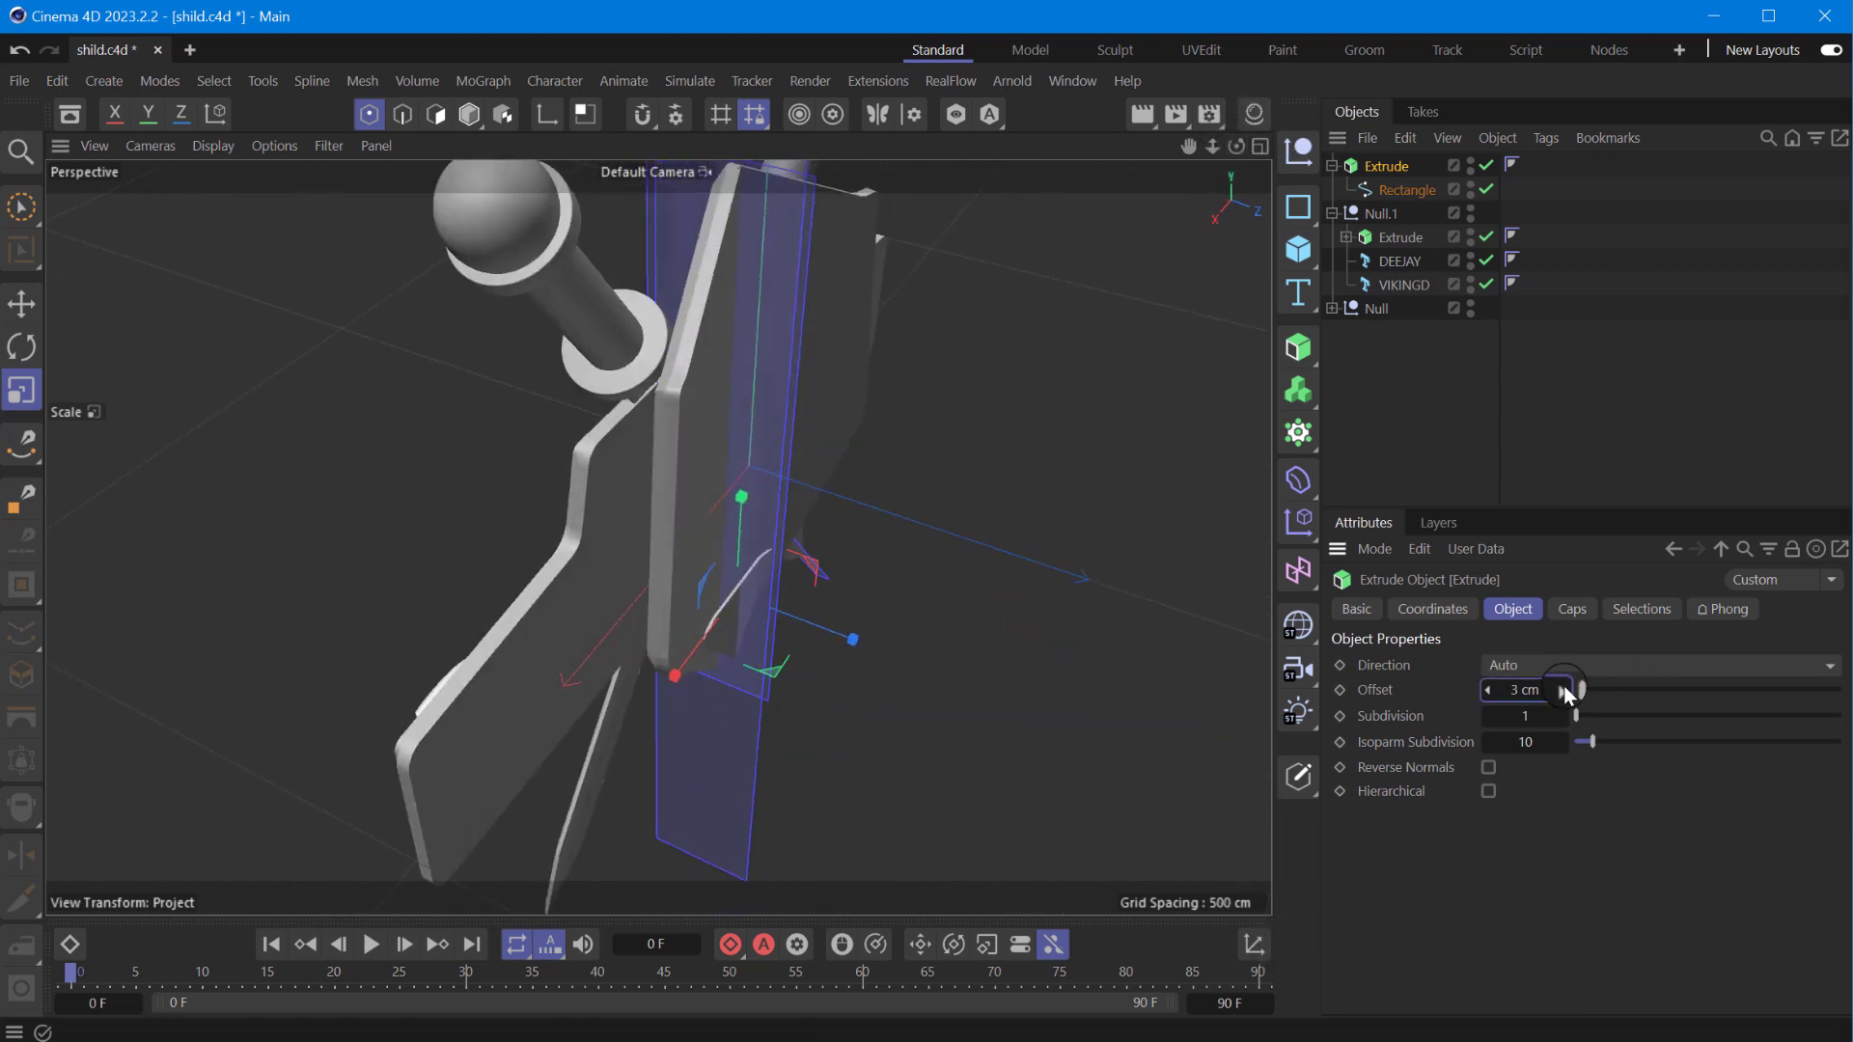
pyautogui.click(22, 304)
pyautogui.moveTo(1189, 147)
pyautogui.mouseDown()
pyautogui.moveTo(662, 508)
pyautogui.moveTo(714, 502)
pyautogui.mouseUp()
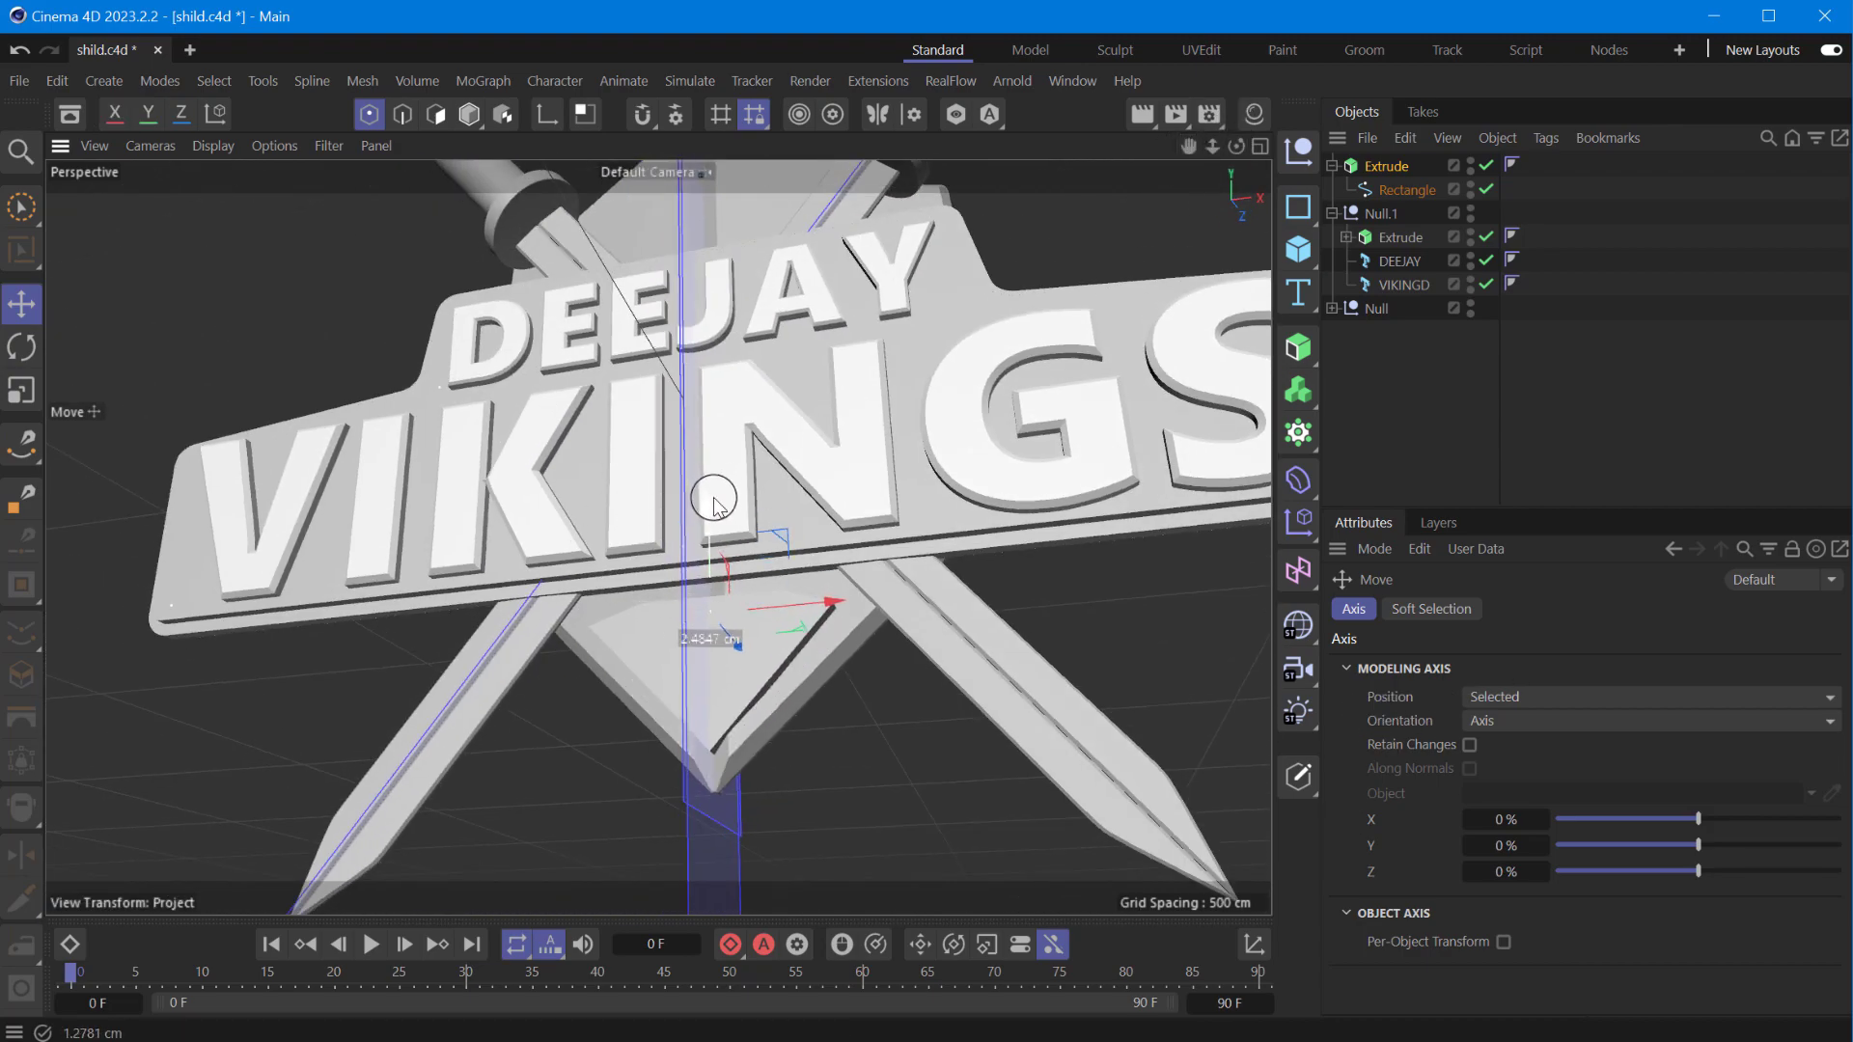
pyautogui.moveTo(1237, 147)
pyautogui.mouseDown()
pyautogui.moveTo(1327, 845)
pyautogui.moveTo(1341, 832)
pyautogui.mouseUp()
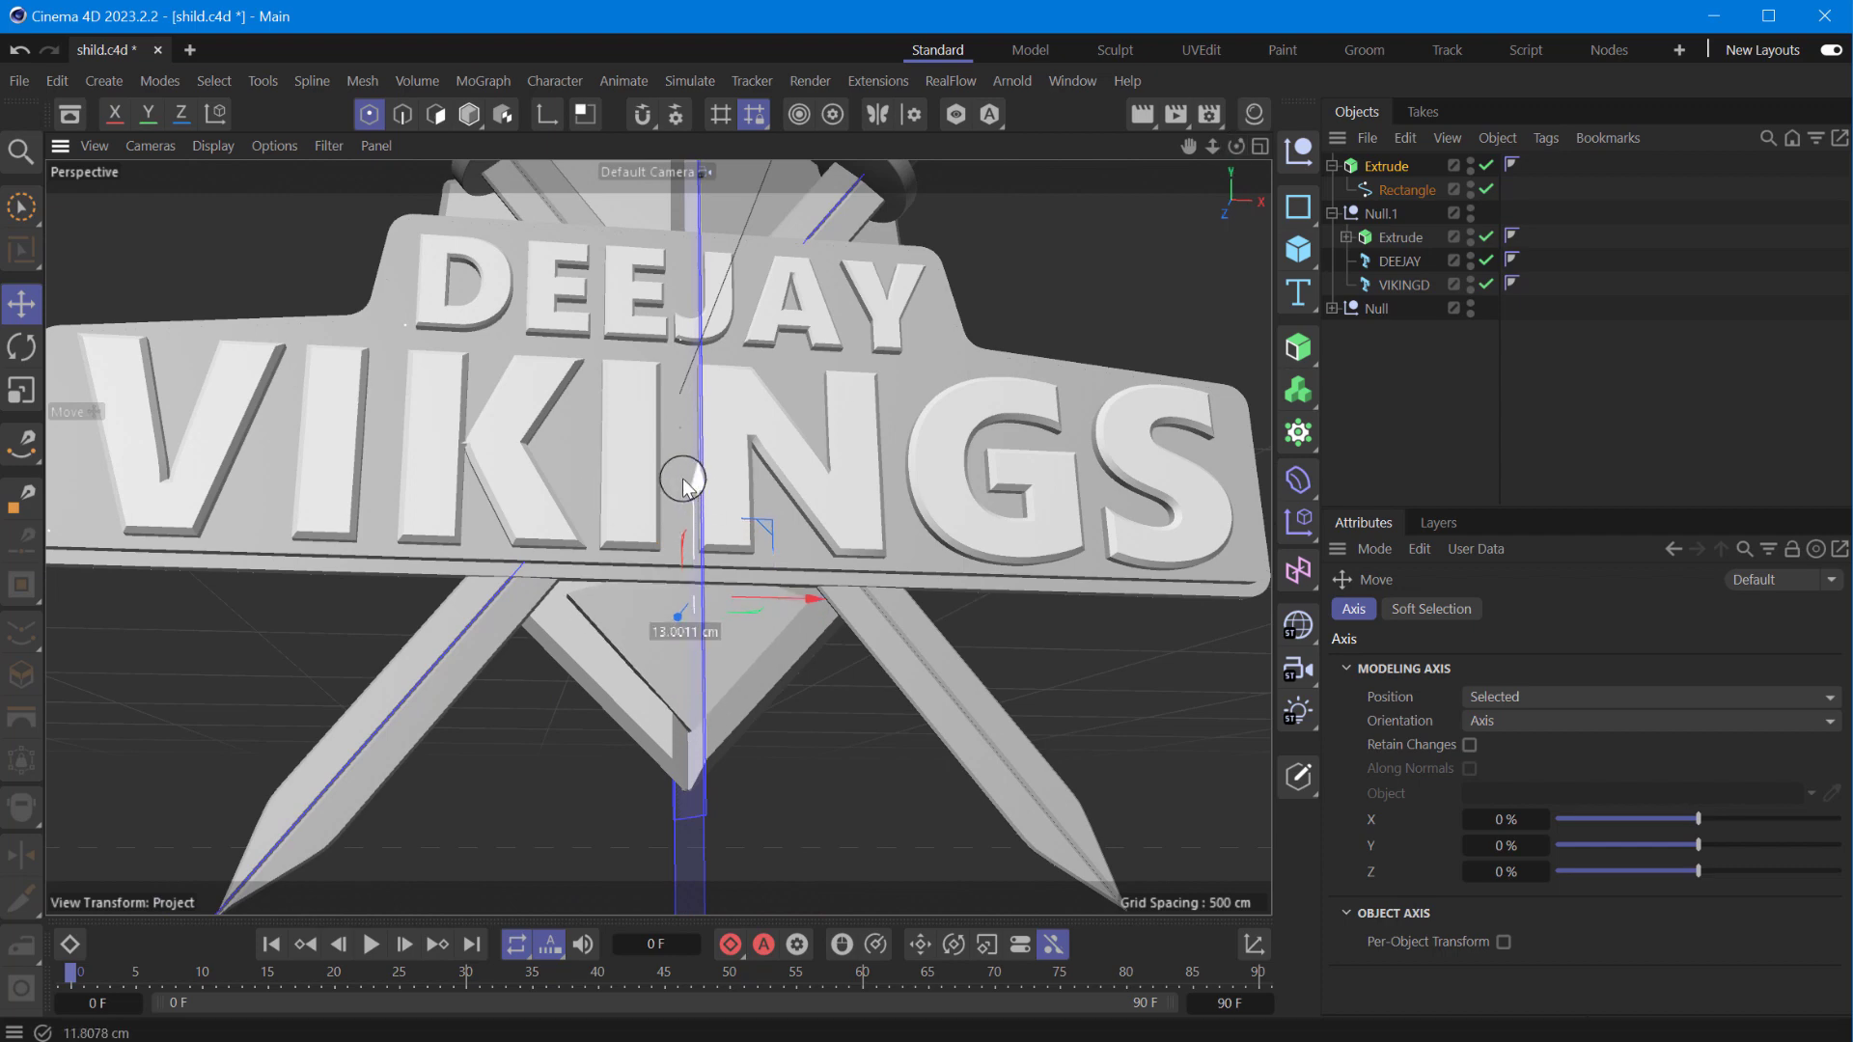
pyautogui.click(1407, 189)
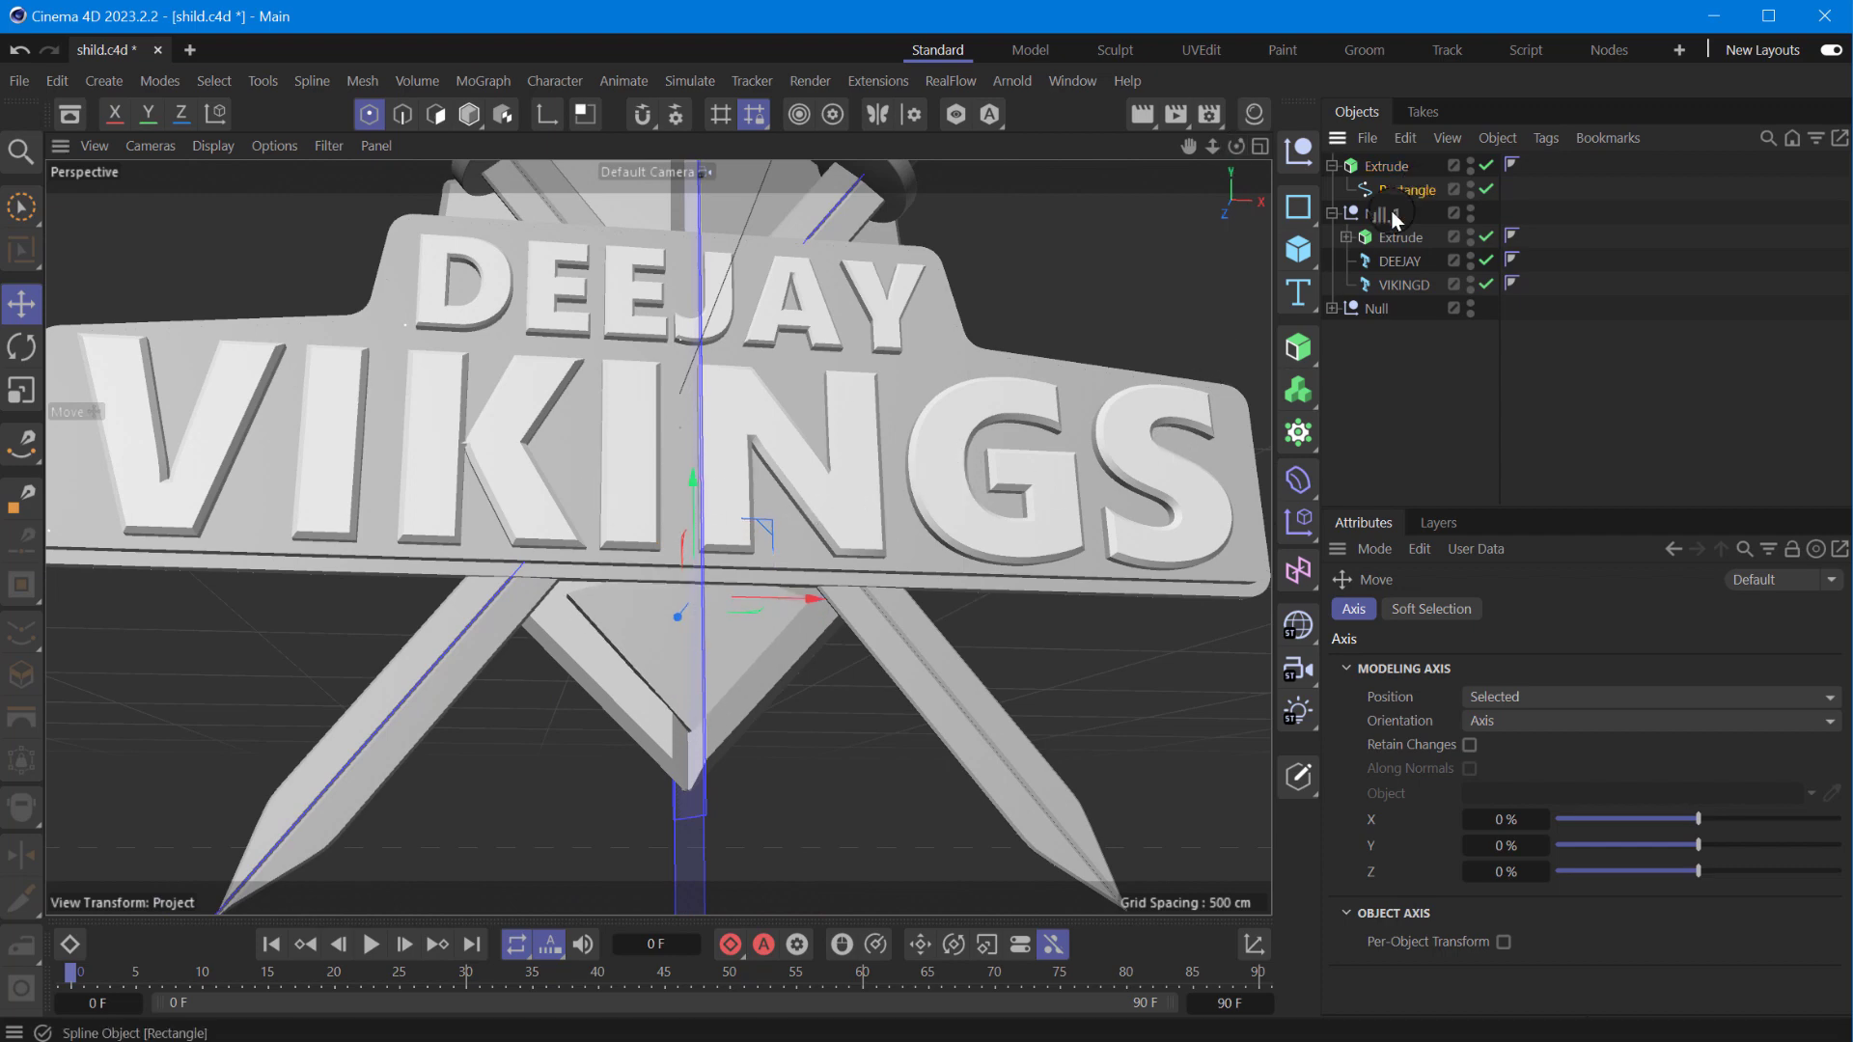
pyautogui.moveTo(1246, 154); pyautogui.dragTo(1461, 228)
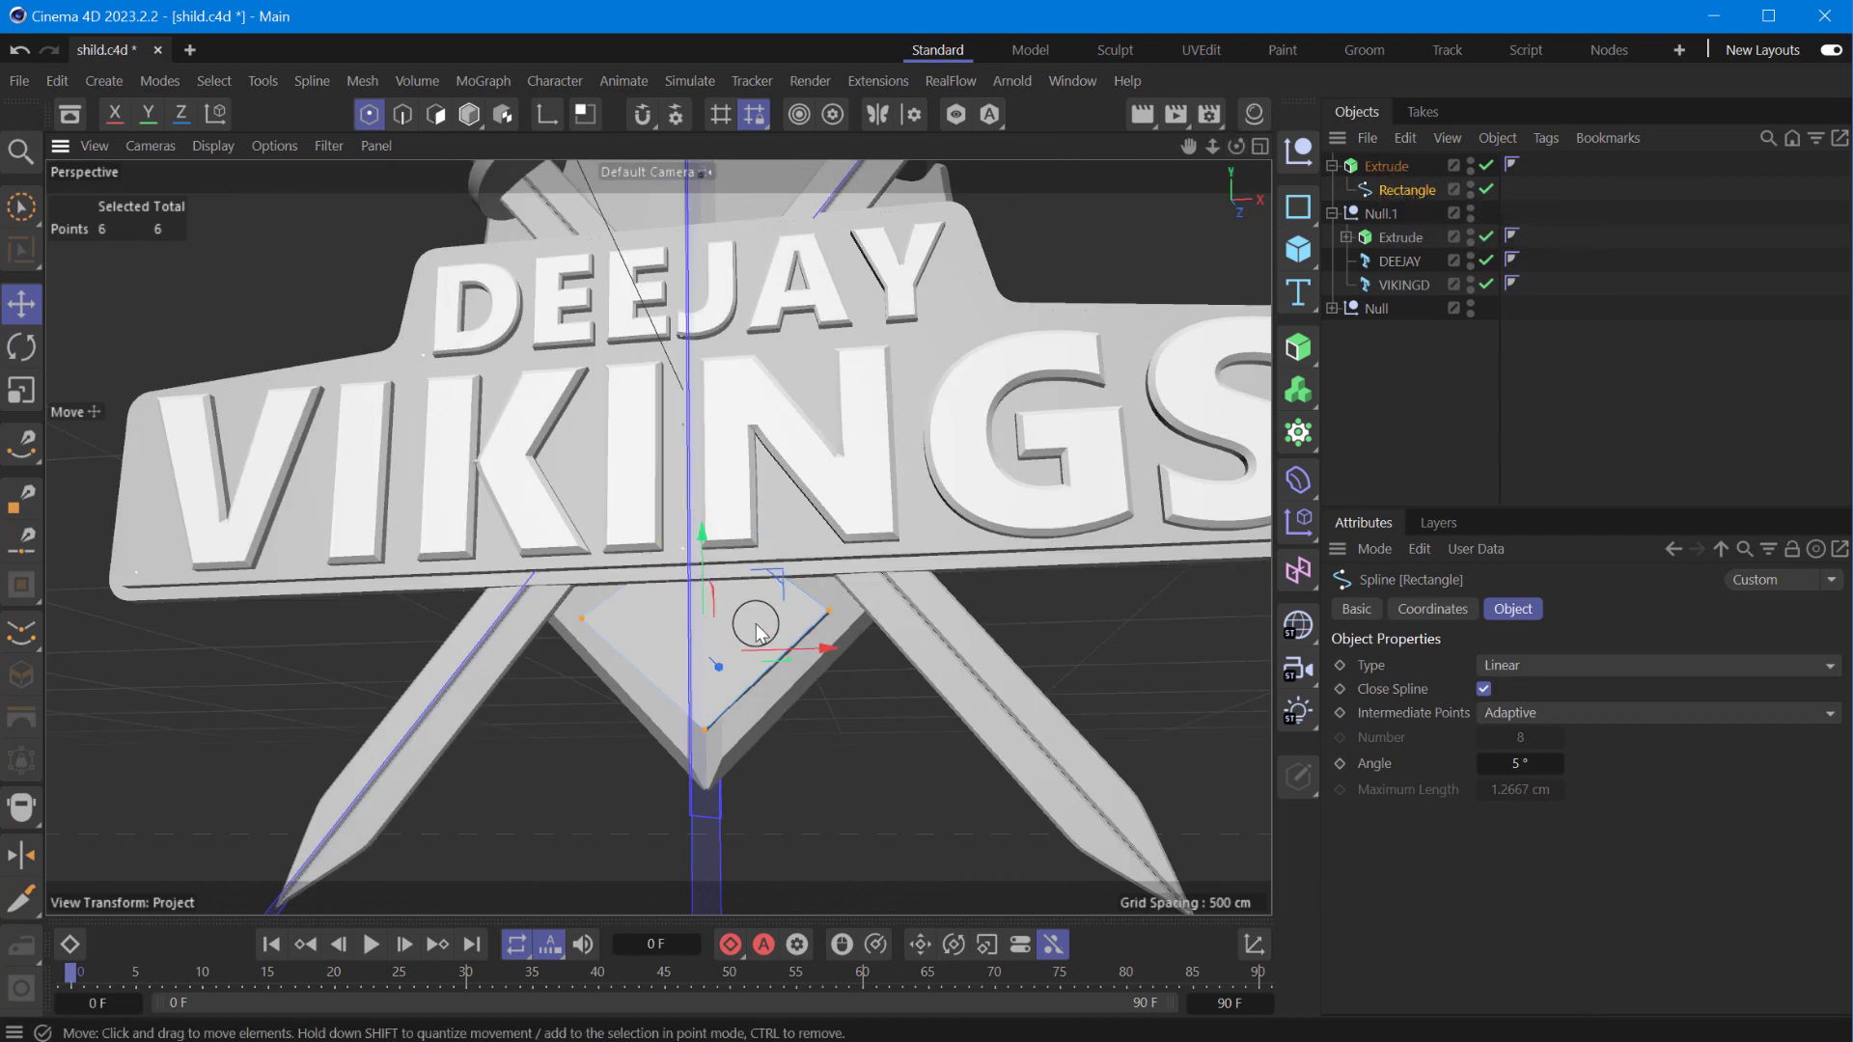
# - Chamfer the selected corner points and give the extrusion a 5 cm rounded start bevel
pyautogui.rightClick(735, 602)
pyautogui.click(811, 765)
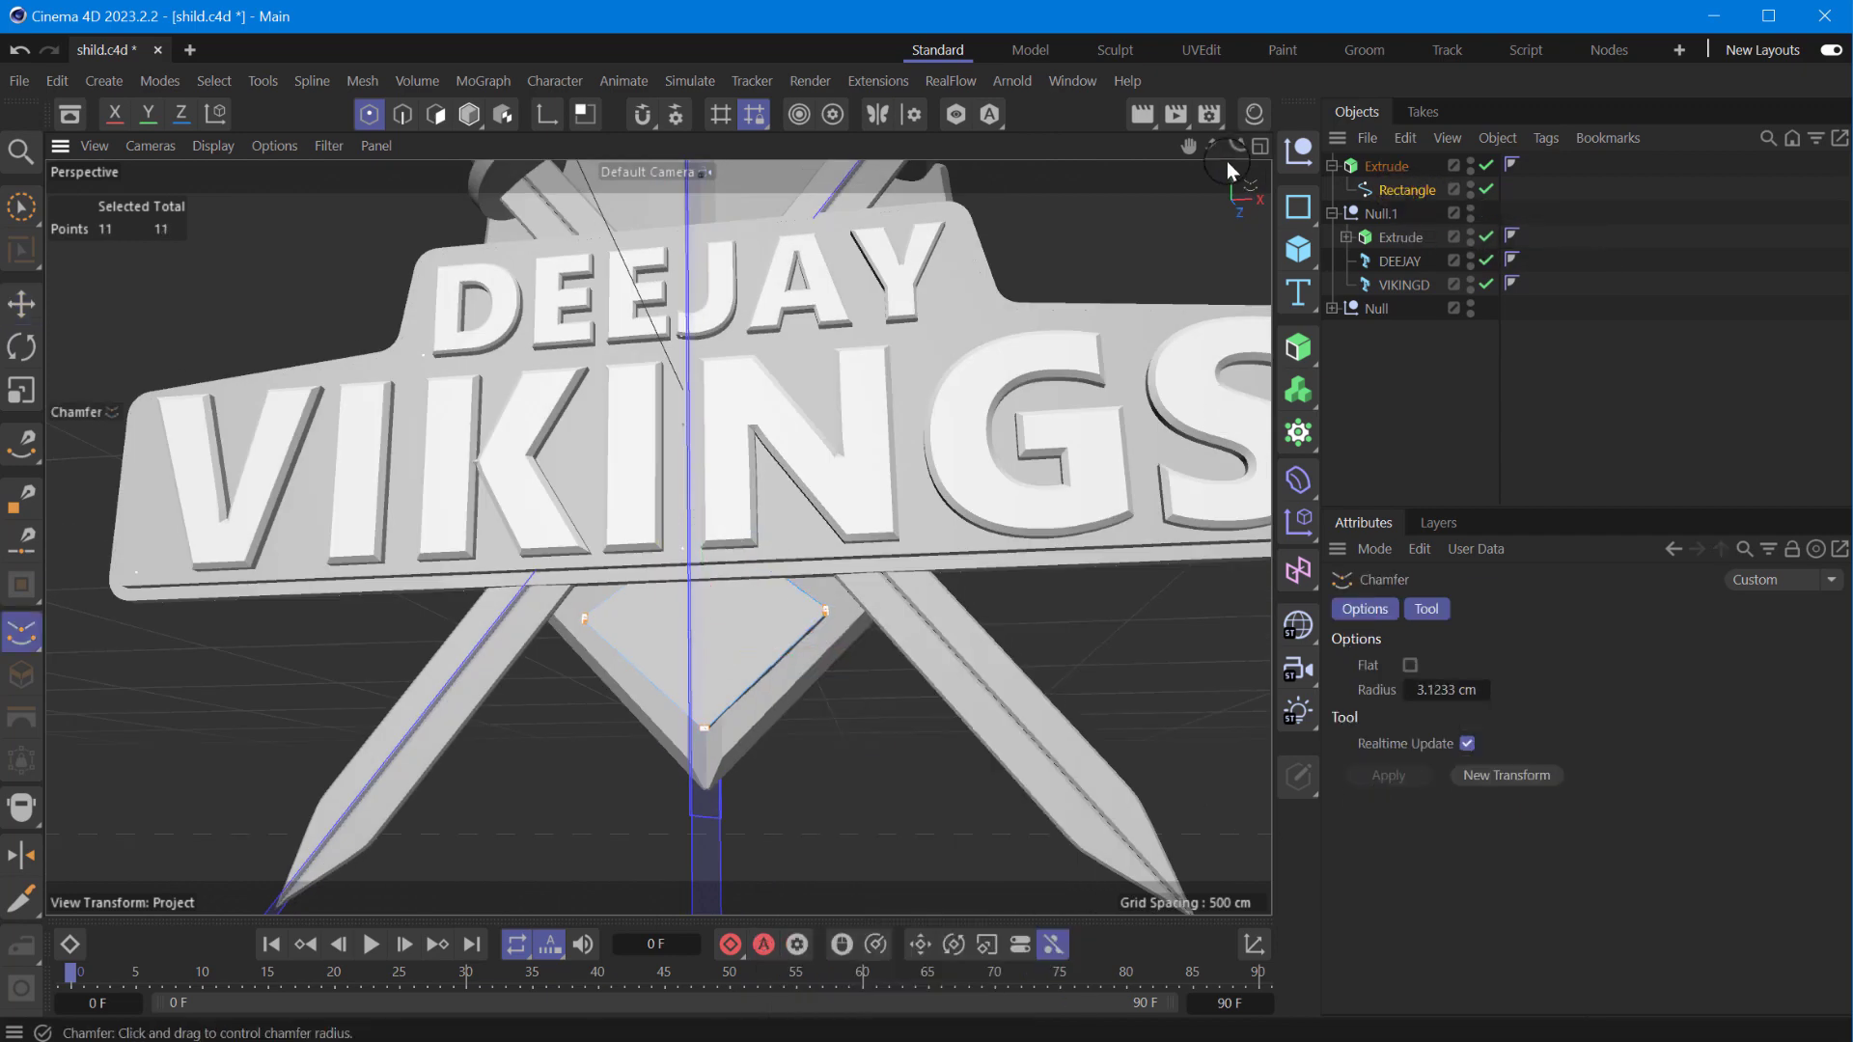
pyautogui.click(1387, 166)
pyautogui.click(1572, 609)
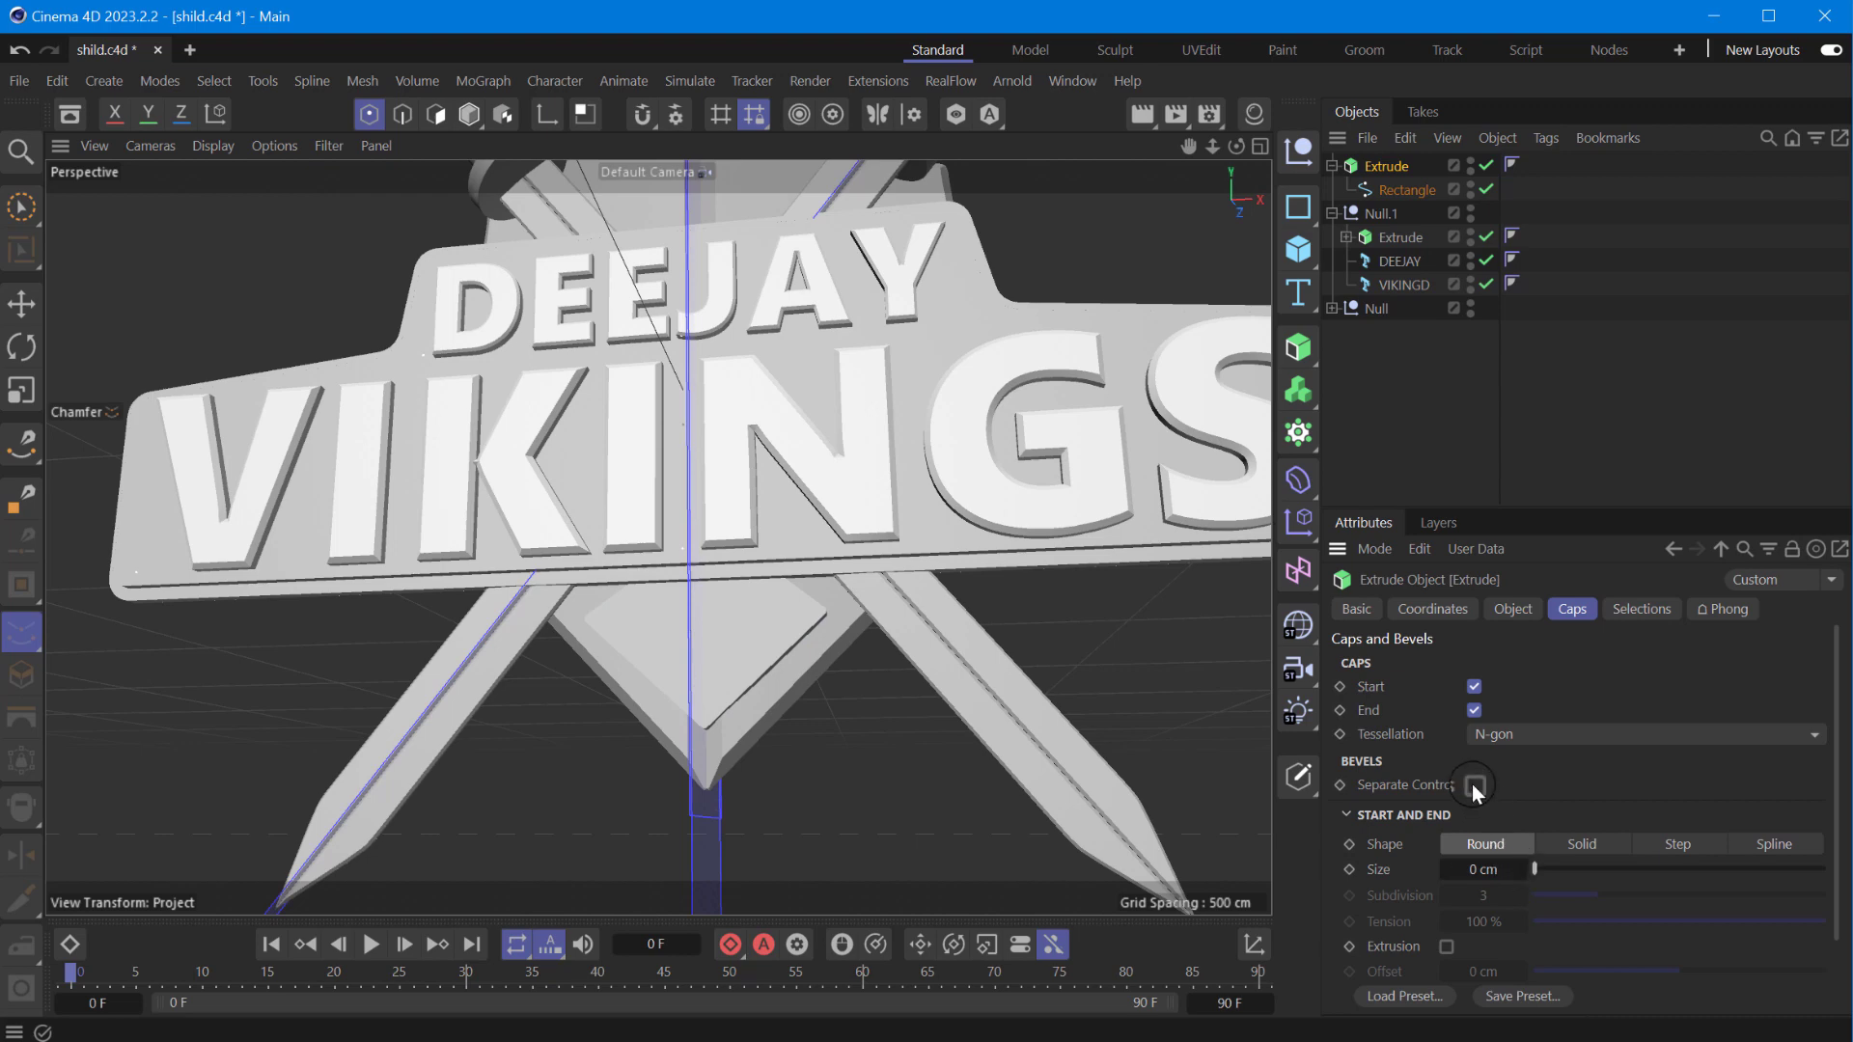
pyautogui.moveTo(1537, 871); pyautogui.dragTo(1548, 869)
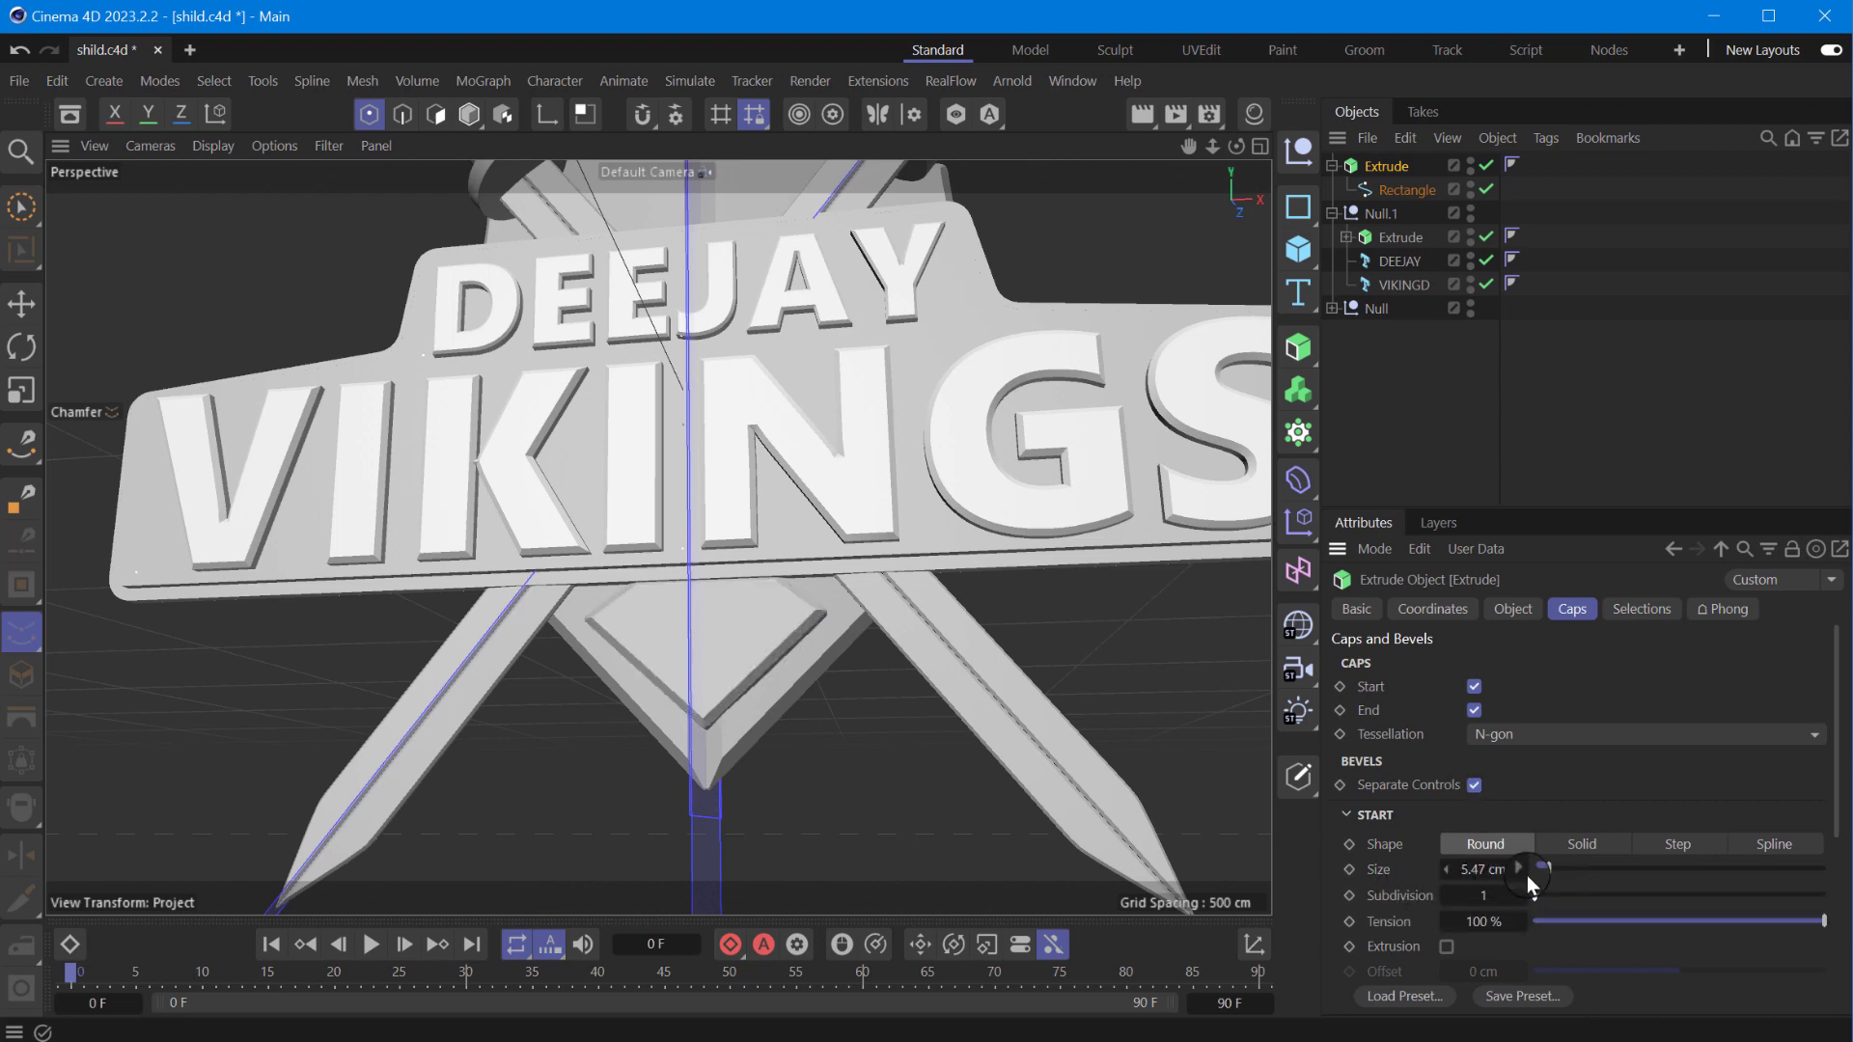
# - Save the project and view the whole logo from a slightly higher angle
pyautogui.click(26, 85)
pyautogui.click(67, 396)
pyautogui.moveTo(1236, 148); pyautogui.dragTo(1239, 150)
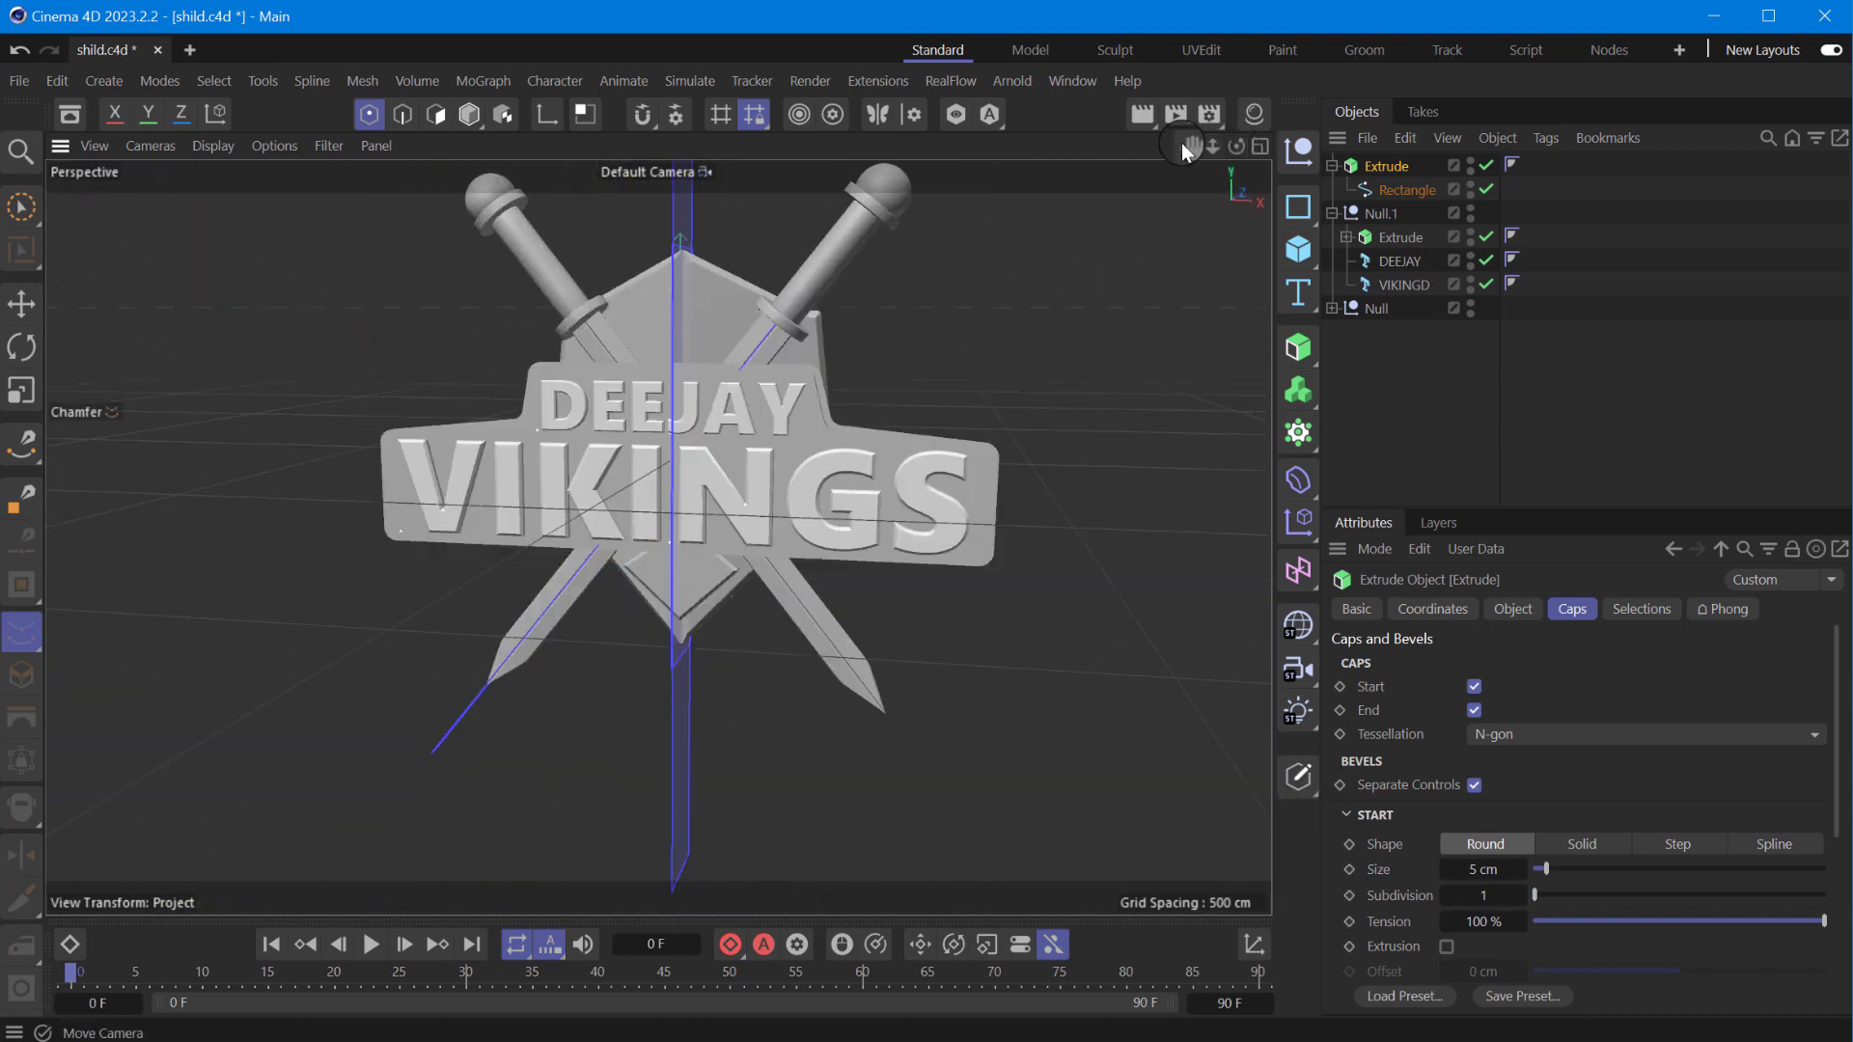
pyautogui.moveTo(1237, 146); pyautogui.dragTo(1242, 147)
# - Save the project and collapse the top Extrude in the Object Manager
pyautogui.click(22, 82)
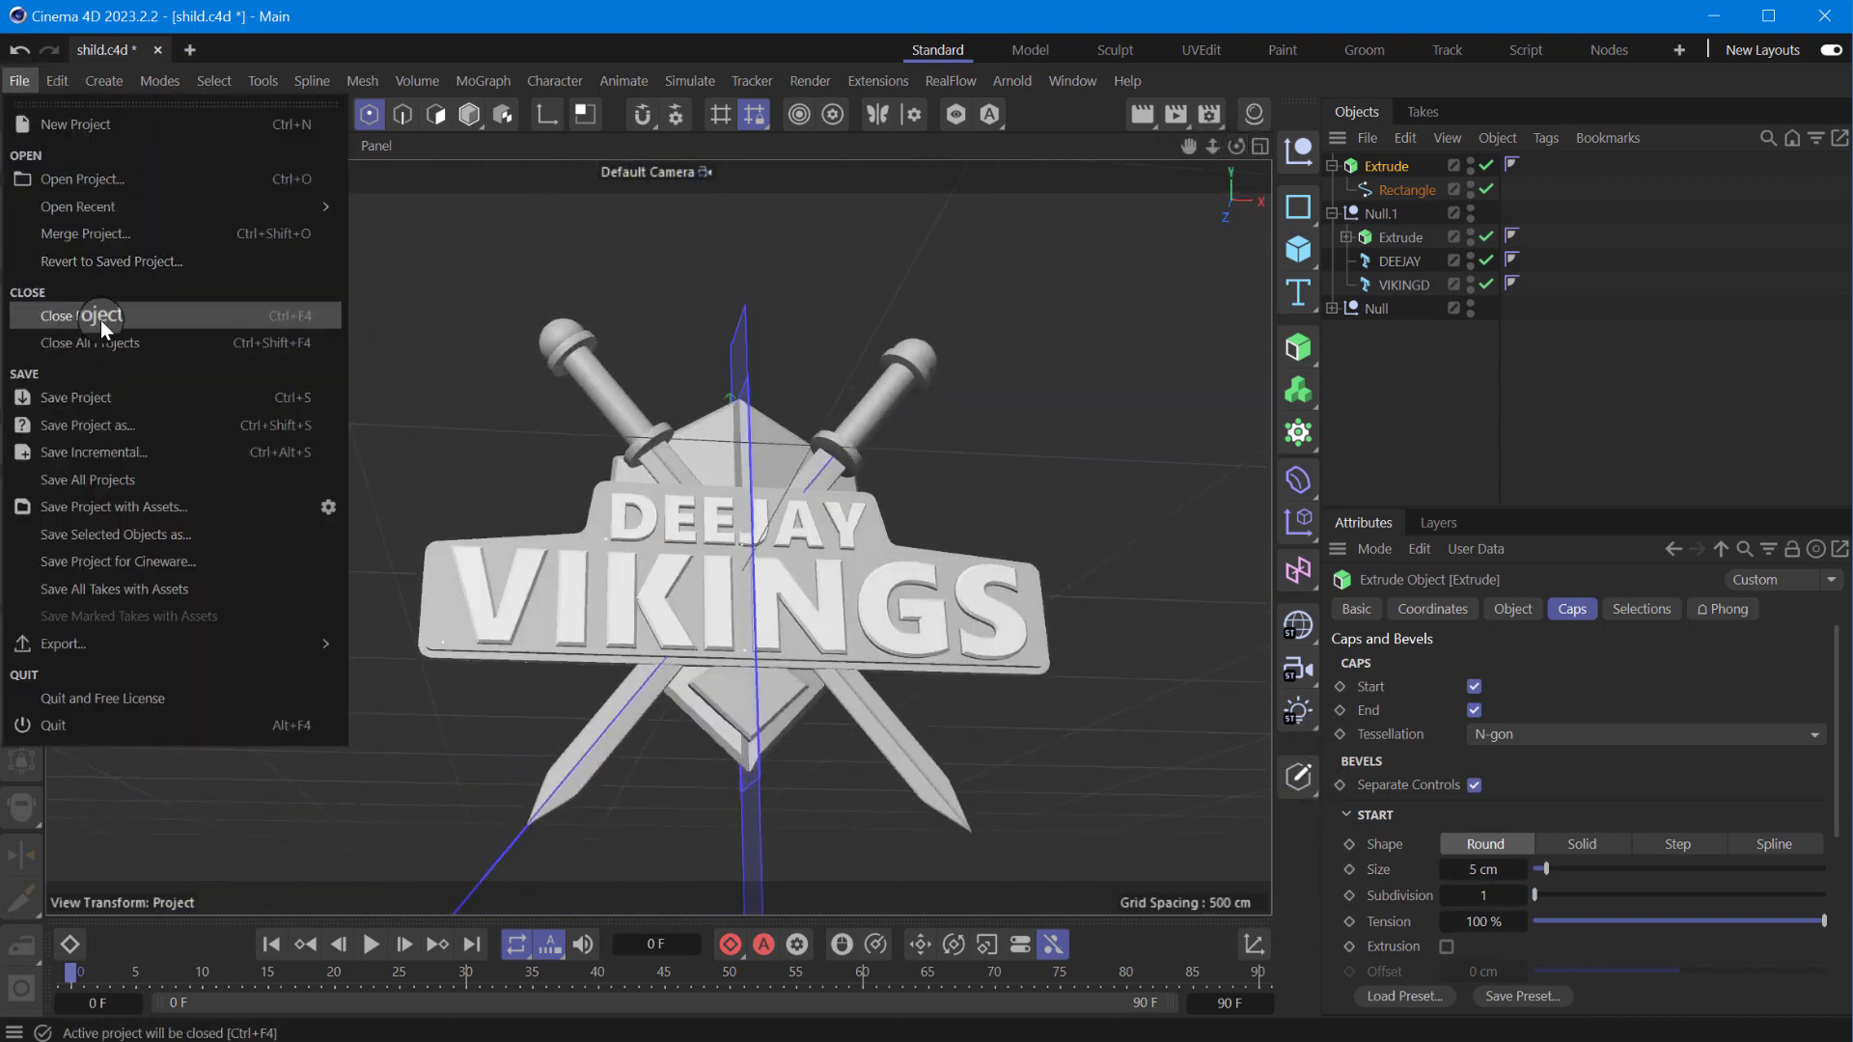
pyautogui.click(164, 391)
pyautogui.moveTo(1189, 146); pyautogui.dragTo(1242, 153)
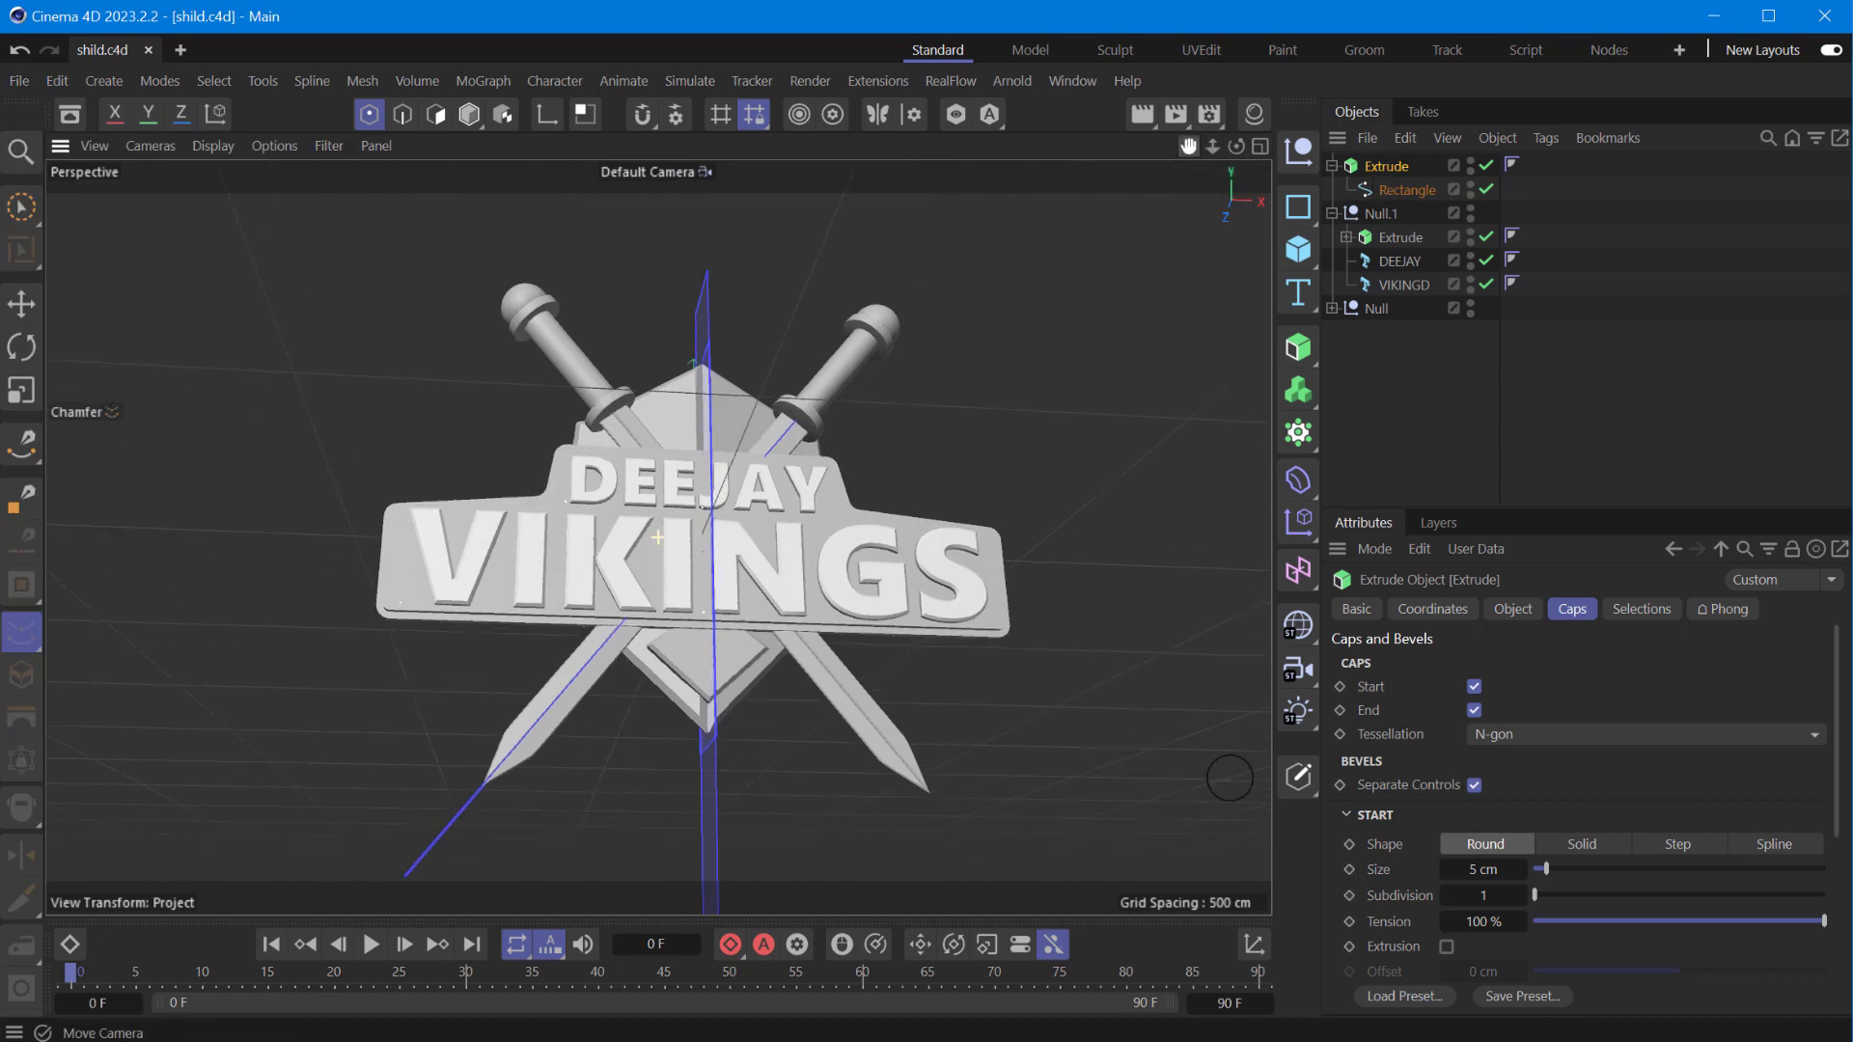
pyautogui.click(1332, 165)
# - Open the Arnold IPR window and dock it beside the viewport
pyautogui.click(1013, 81)
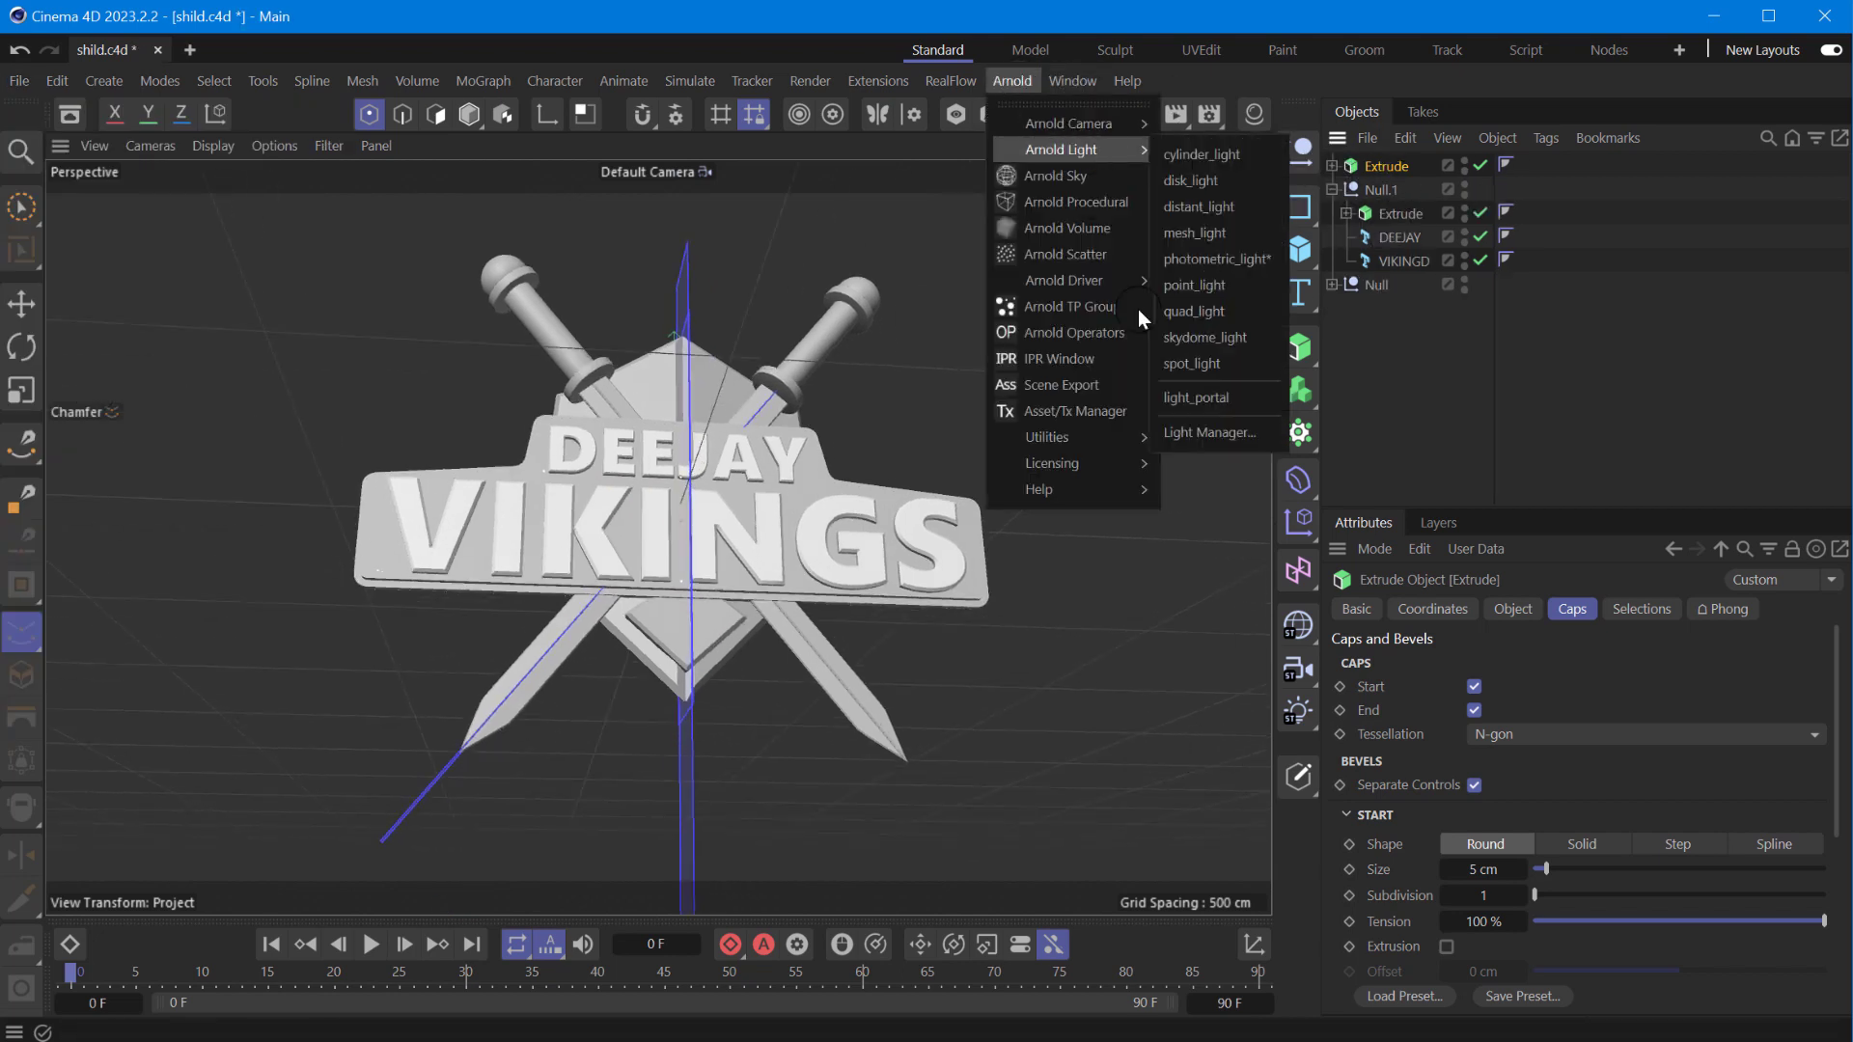
pyautogui.click(1069, 360)
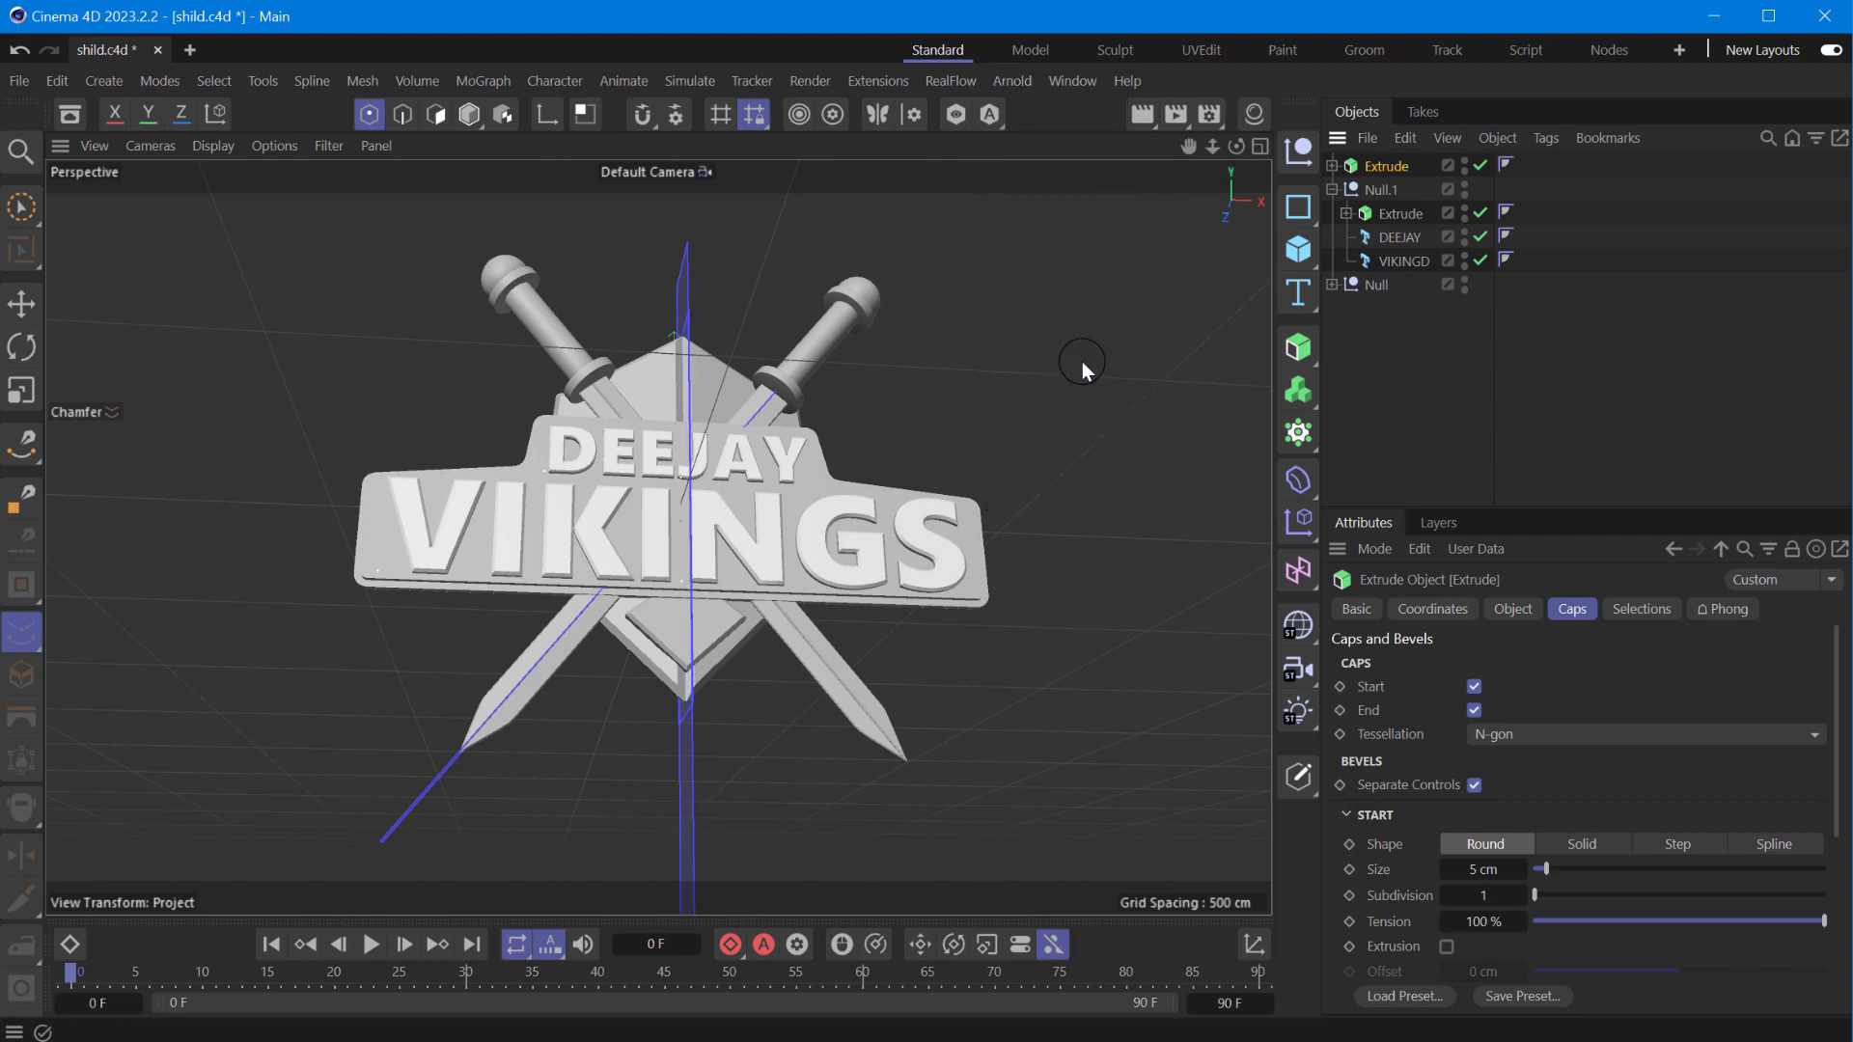
pyautogui.moveTo(1003, 17)
pyautogui.mouseDown()
pyautogui.moveTo(600, 82)
pyautogui.moveTo(651, 85)
pyautogui.mouseUp()
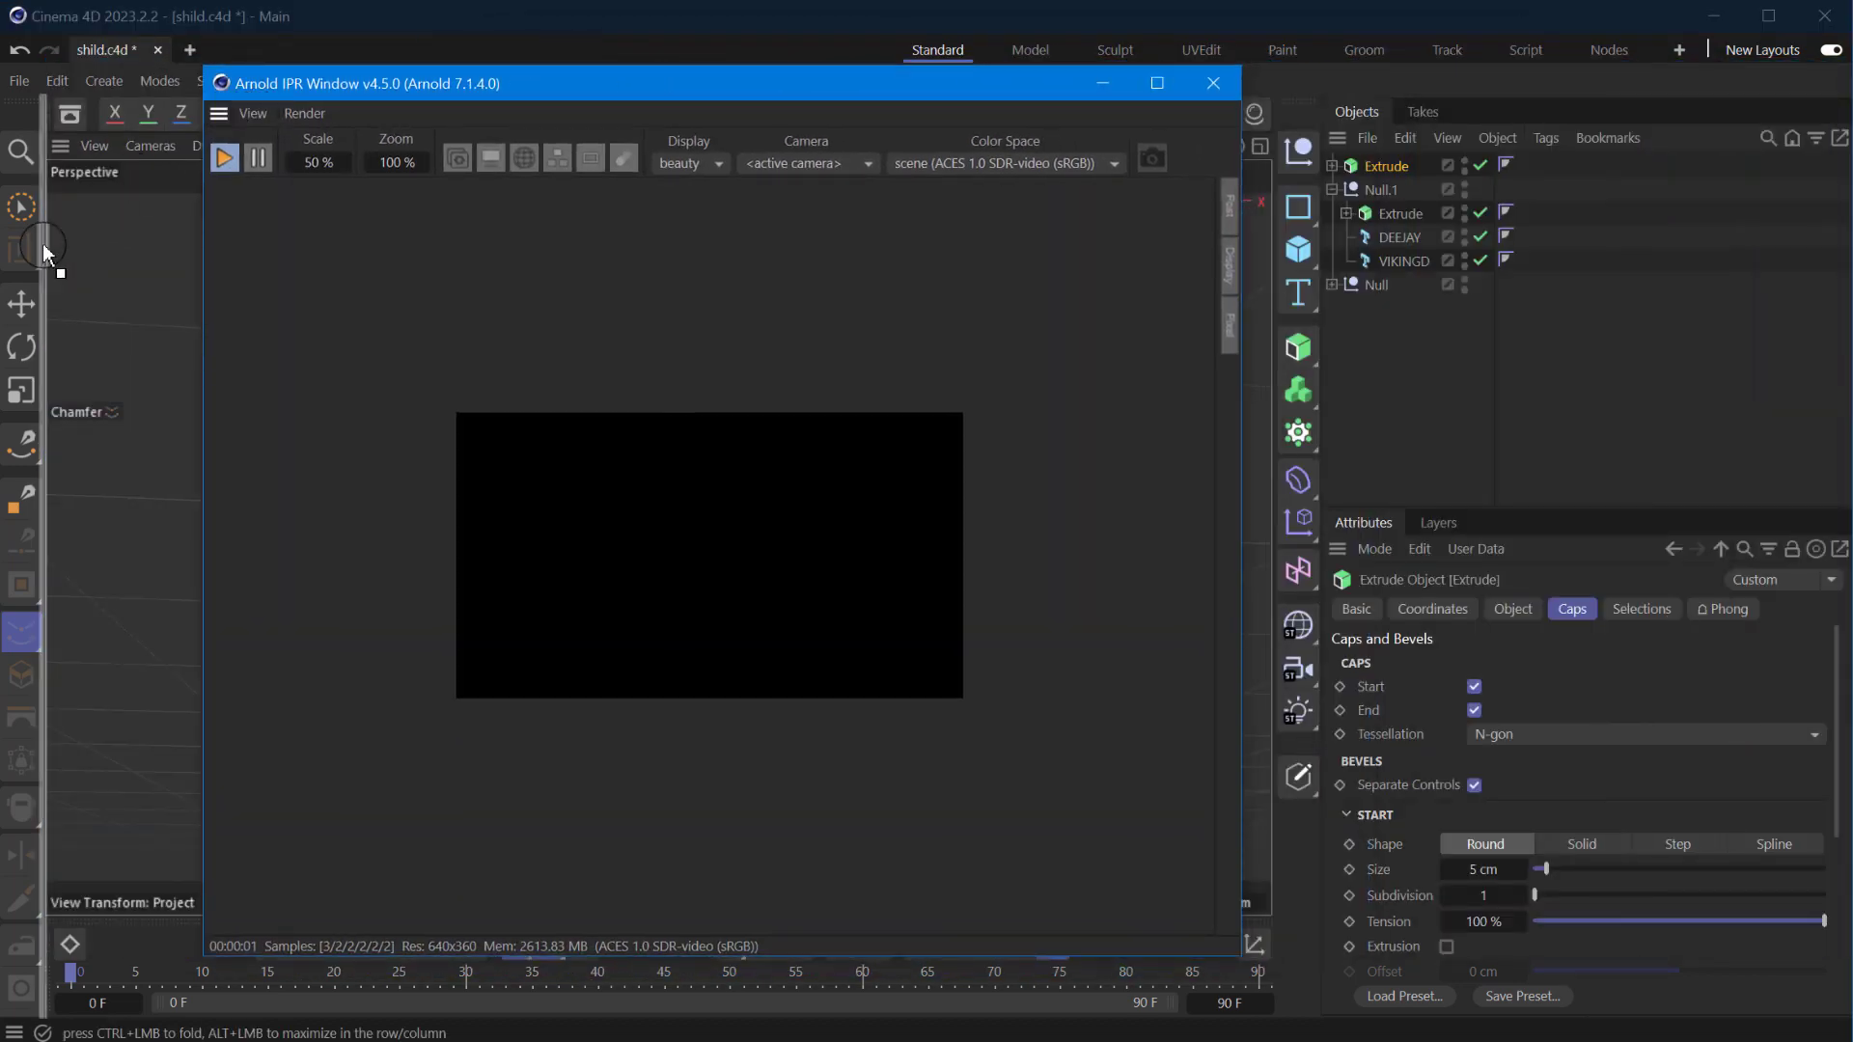
pyautogui.moveTo(218, 113); pyautogui.dragTo(49, 242)
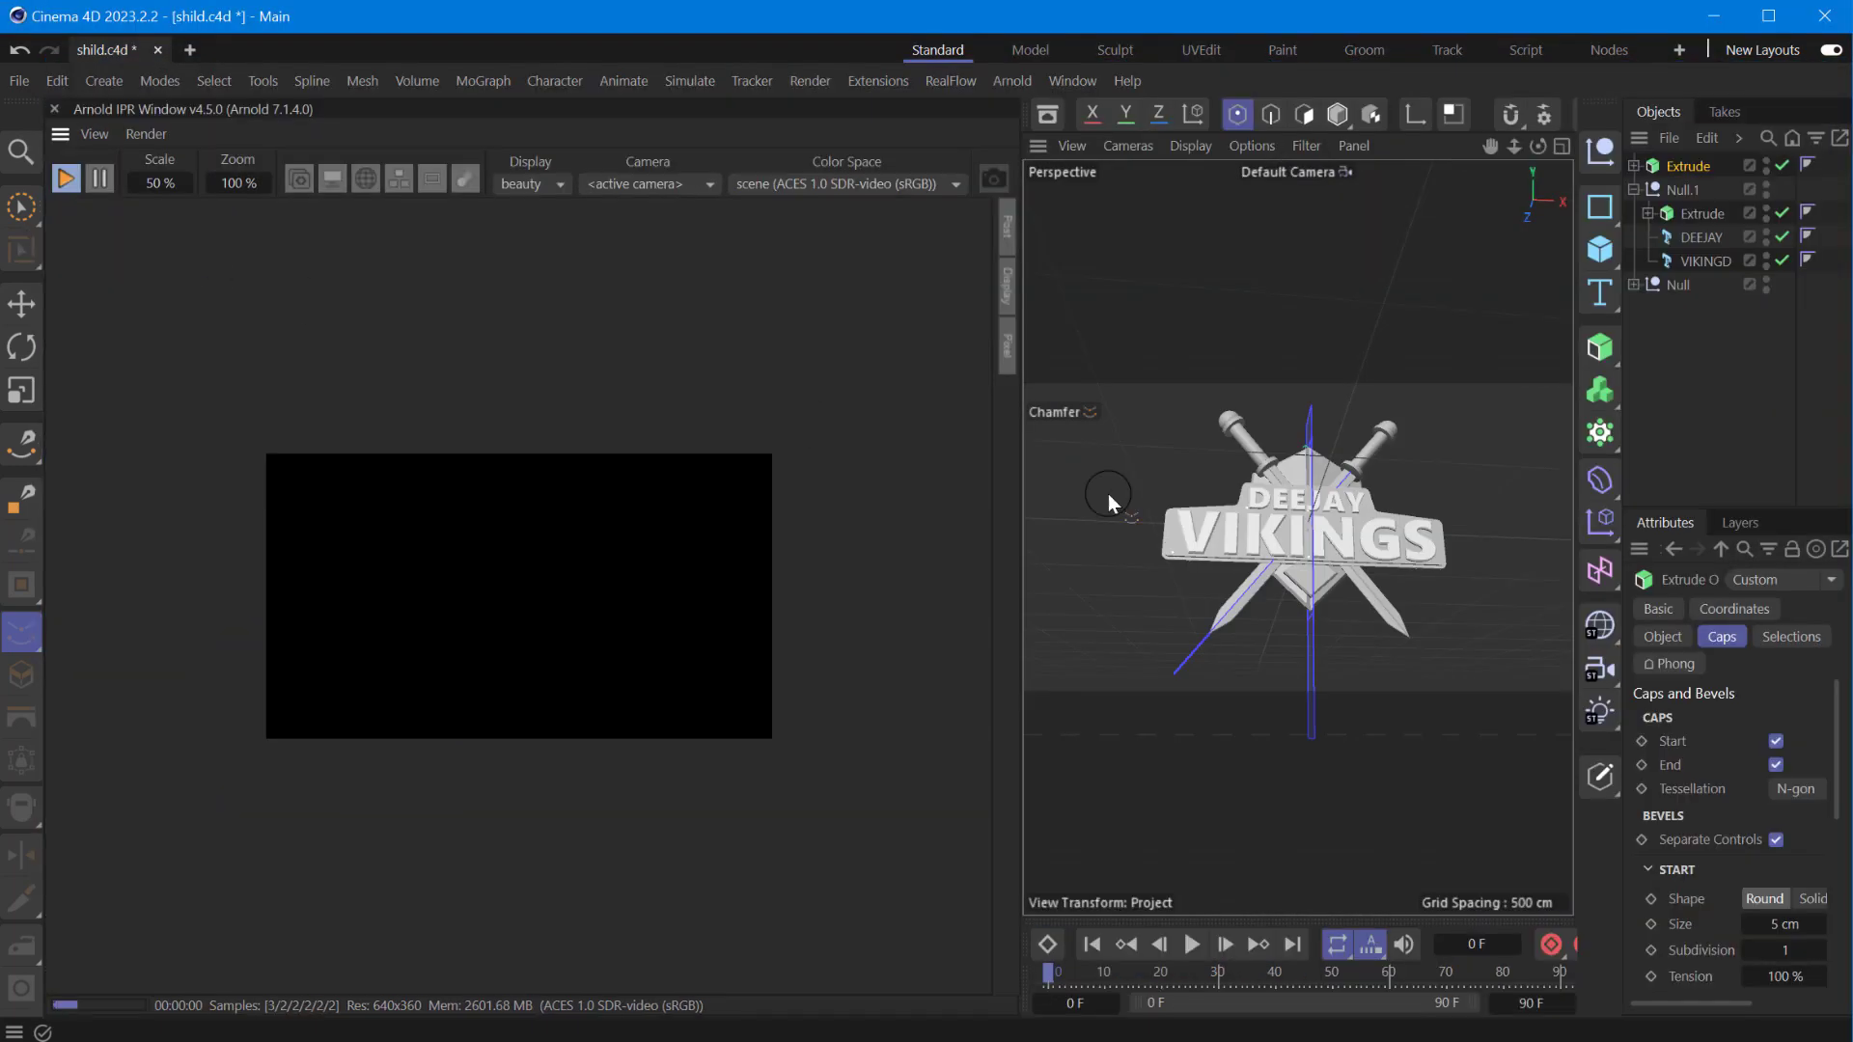
pyautogui.click(1597, 149)
pyautogui.hotkey('ctrl', 'z')
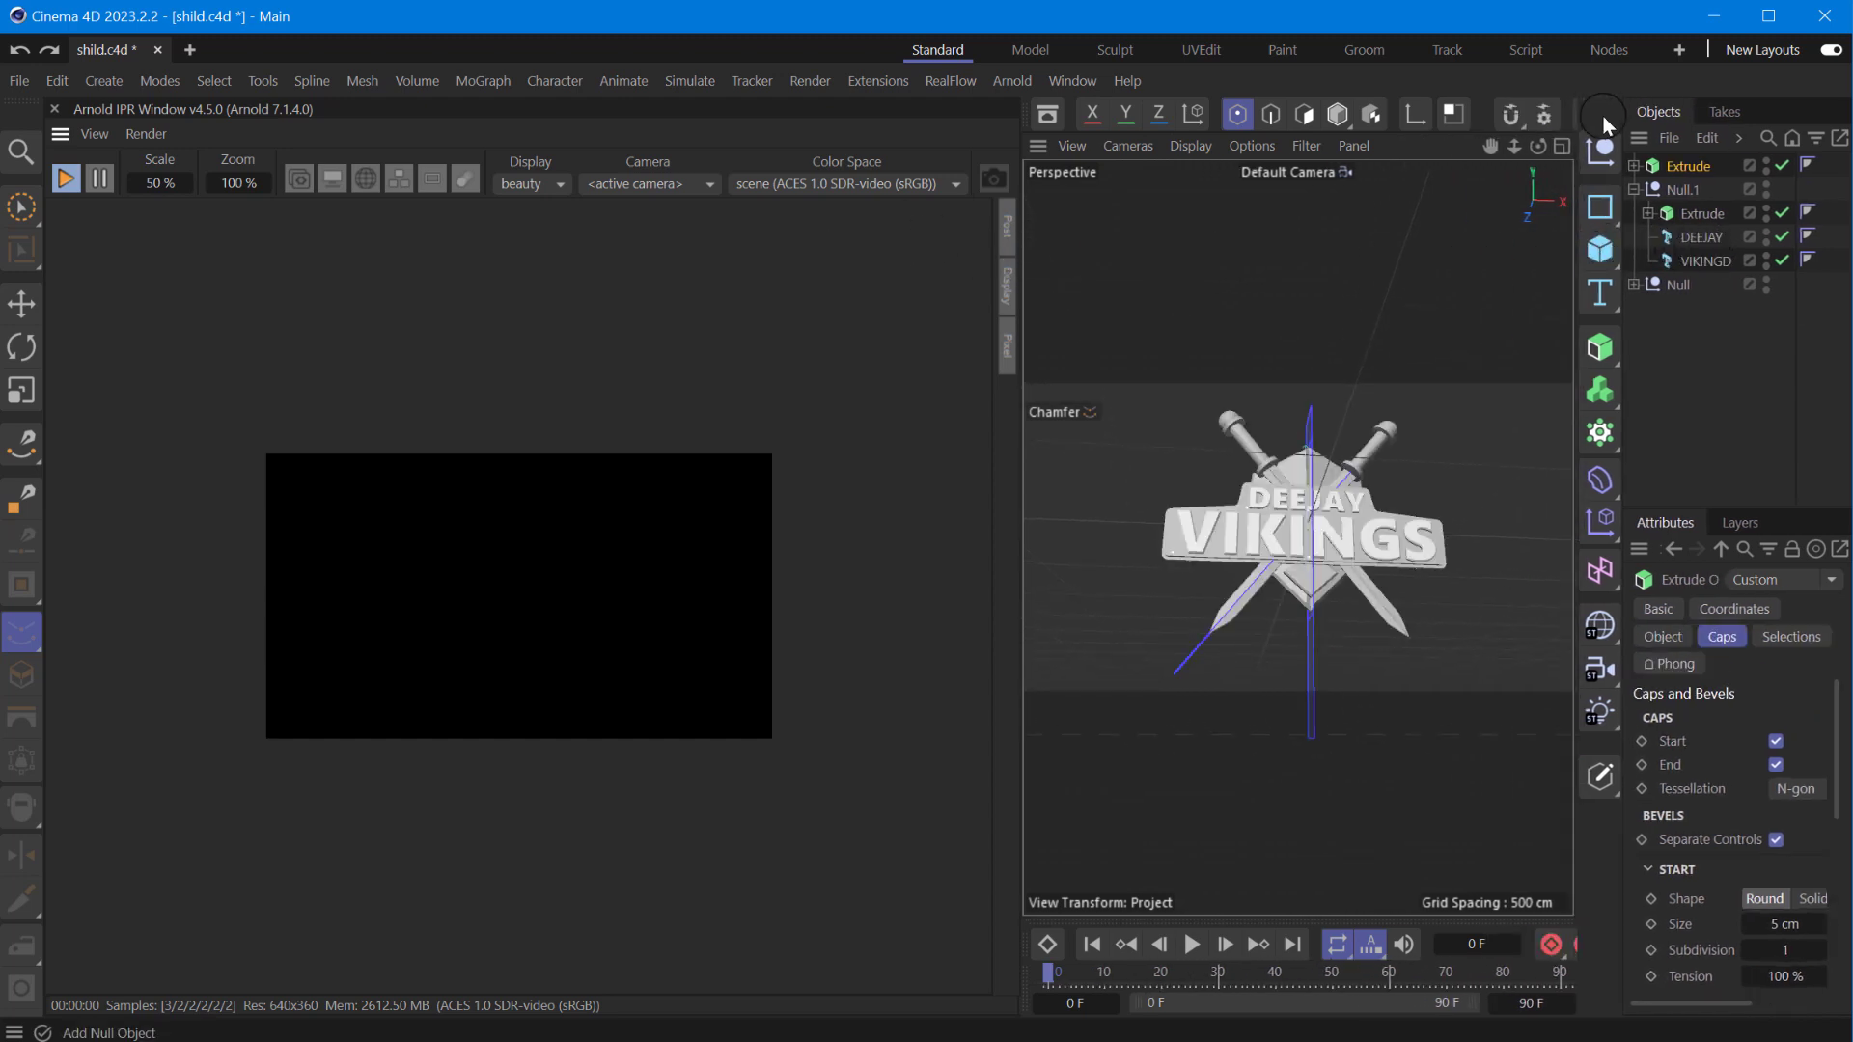
# - Widen the side panels and switch to the new Standard layout
pyautogui.moveTo(1577, 113); pyautogui.dragTo(1511, 113)
pyautogui.click(1831, 49)
pyautogui.click(735, 49)
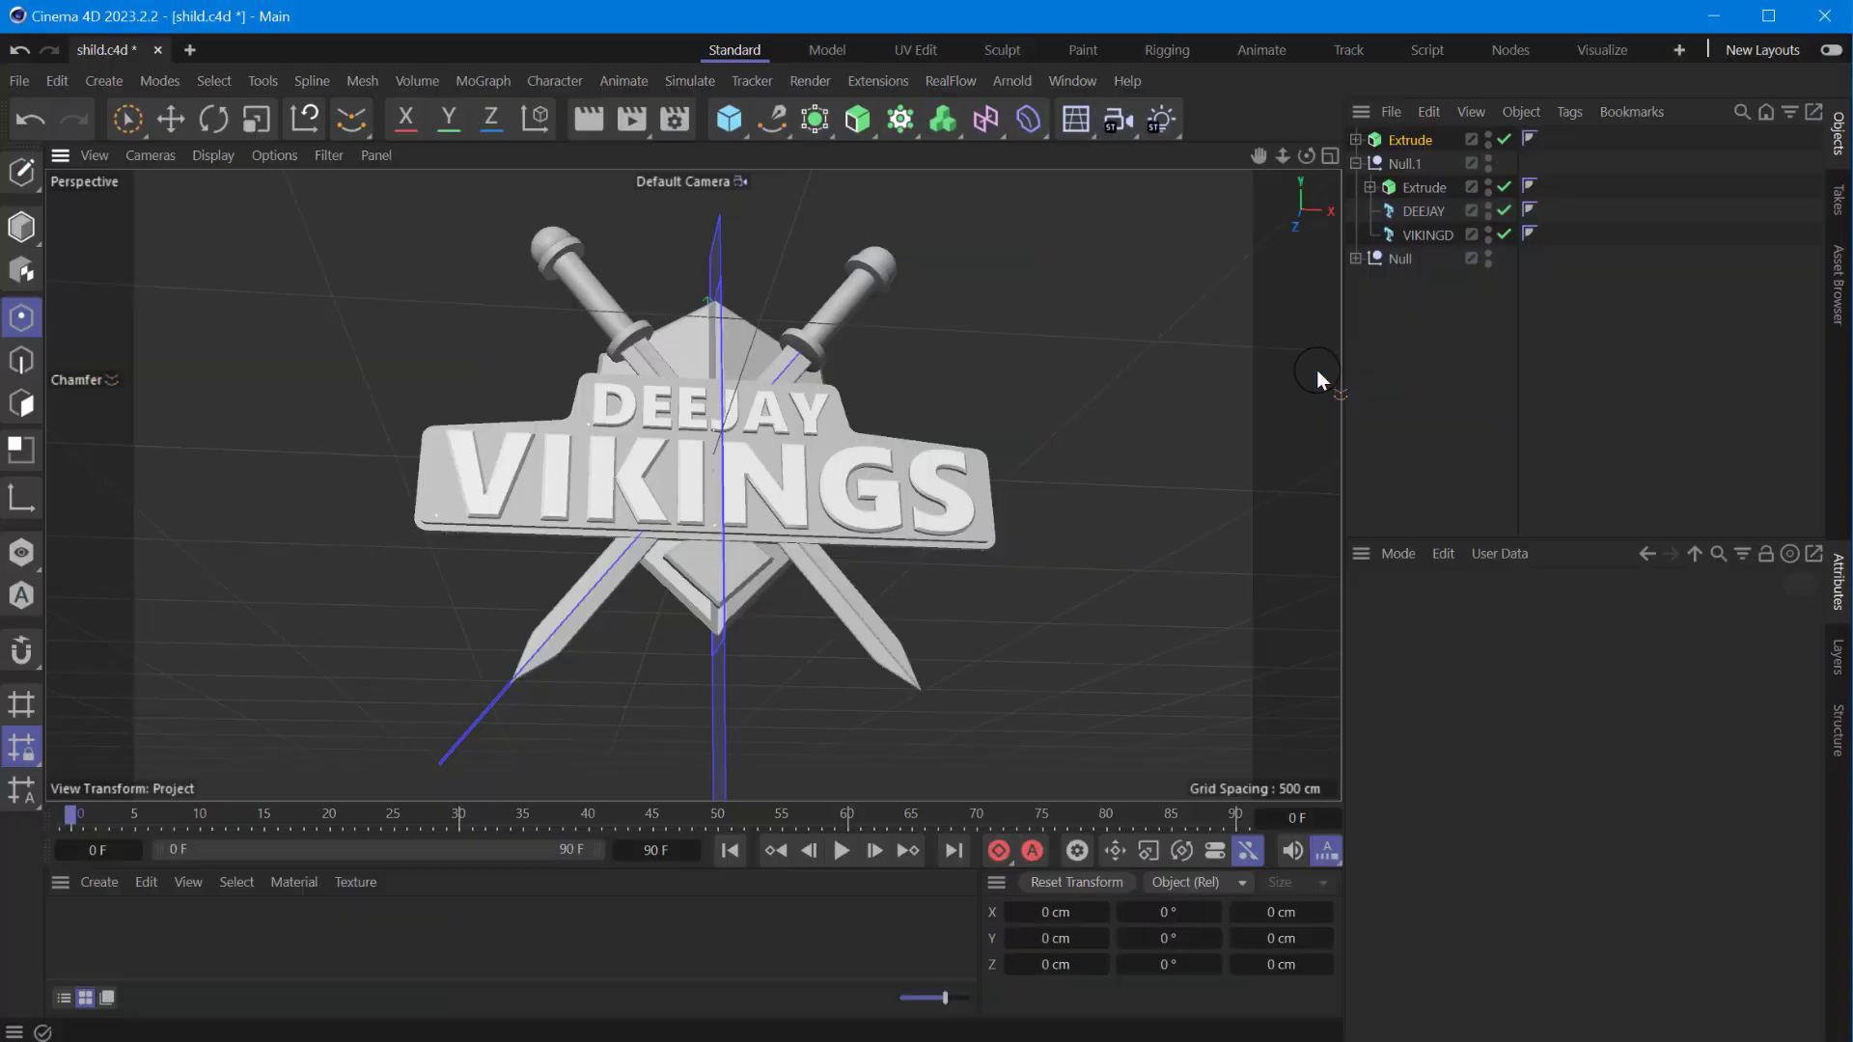
# - Create an Arnold standard_surface material and add an Arnold Sky to the scene
pyautogui.click(170, 117)
pyautogui.click(146, 882)
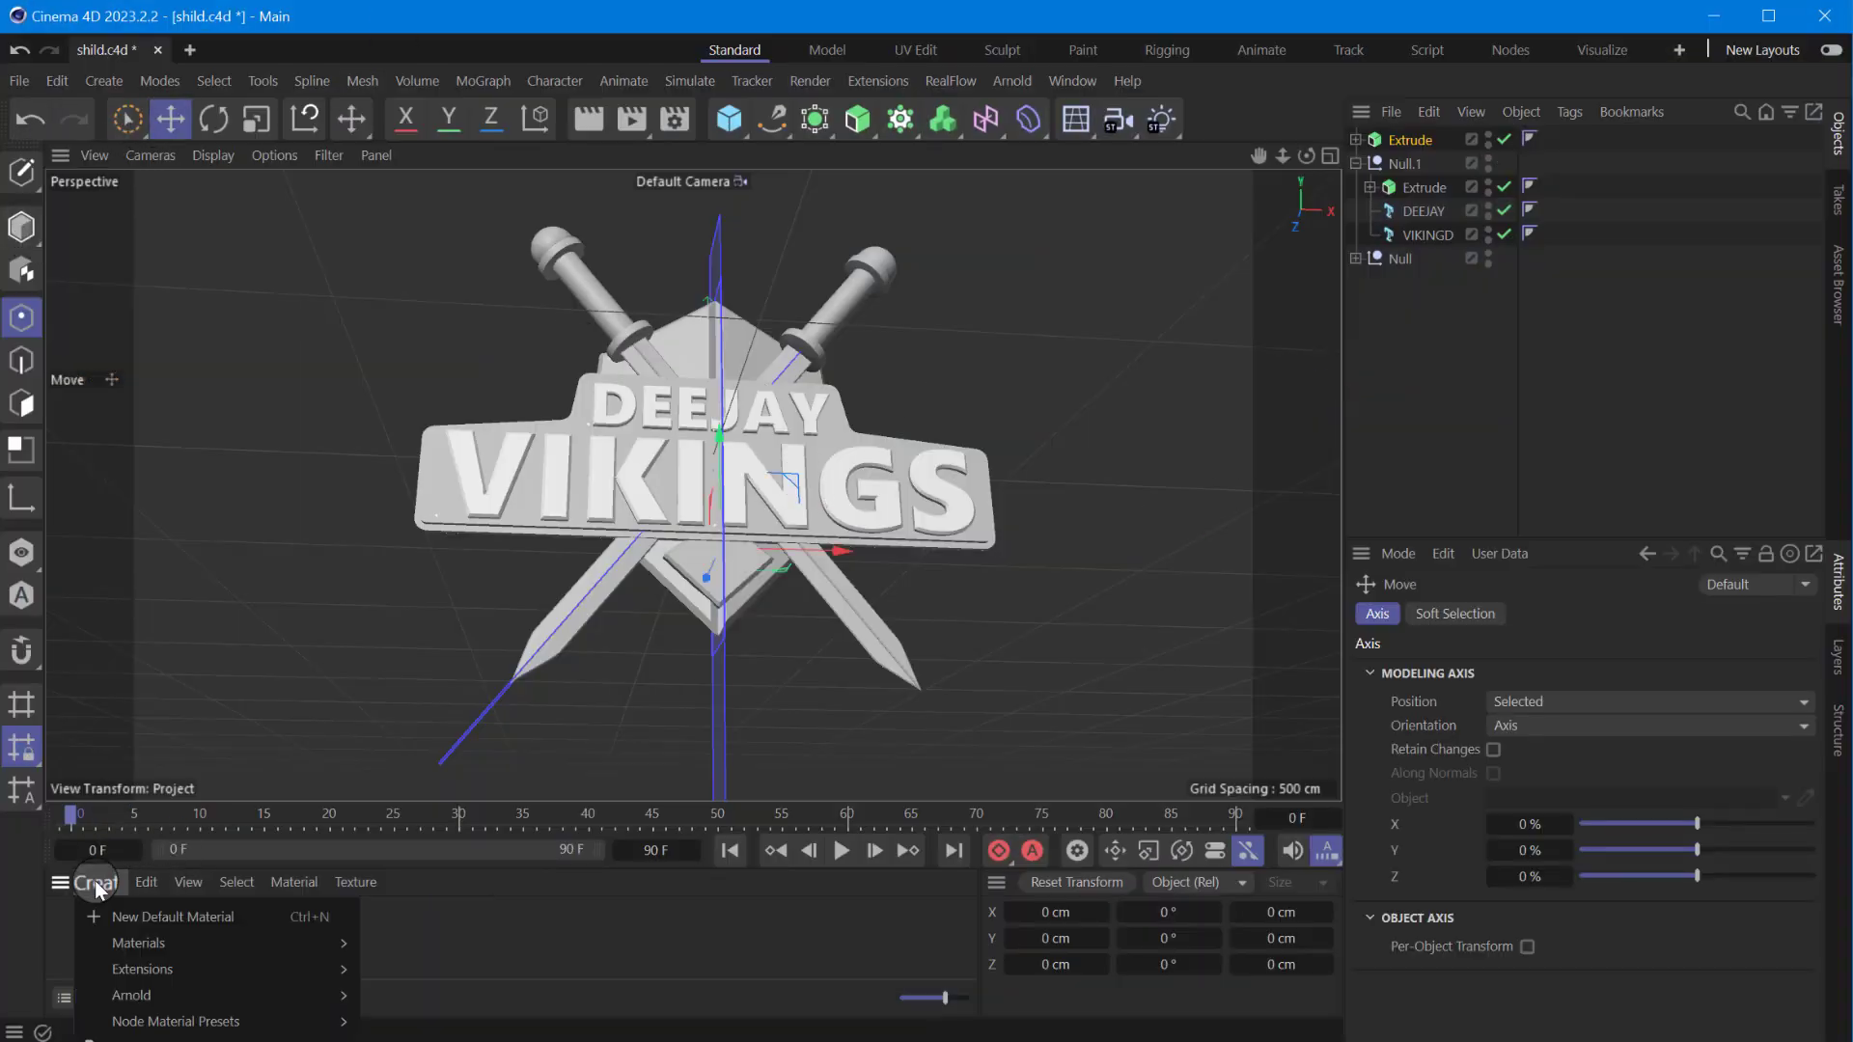
pyautogui.moveTo(385, 1027)
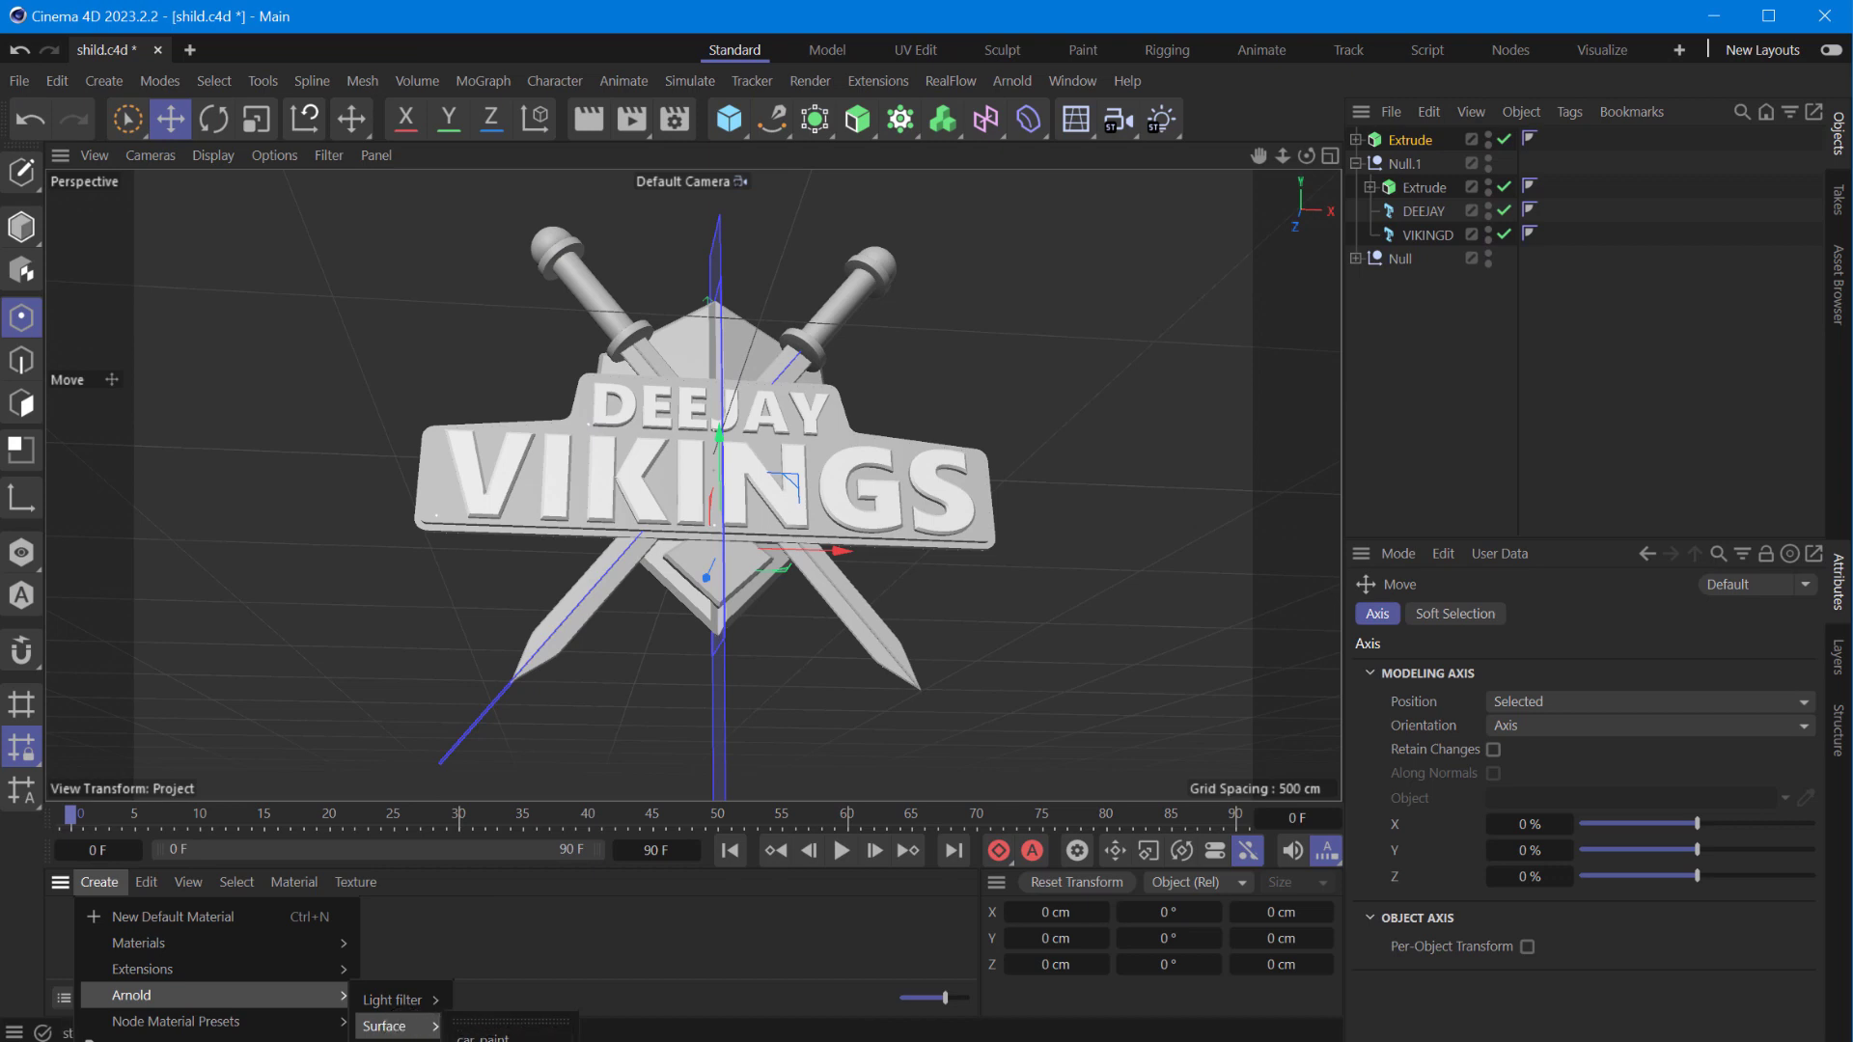
pyautogui.click(511, 849)
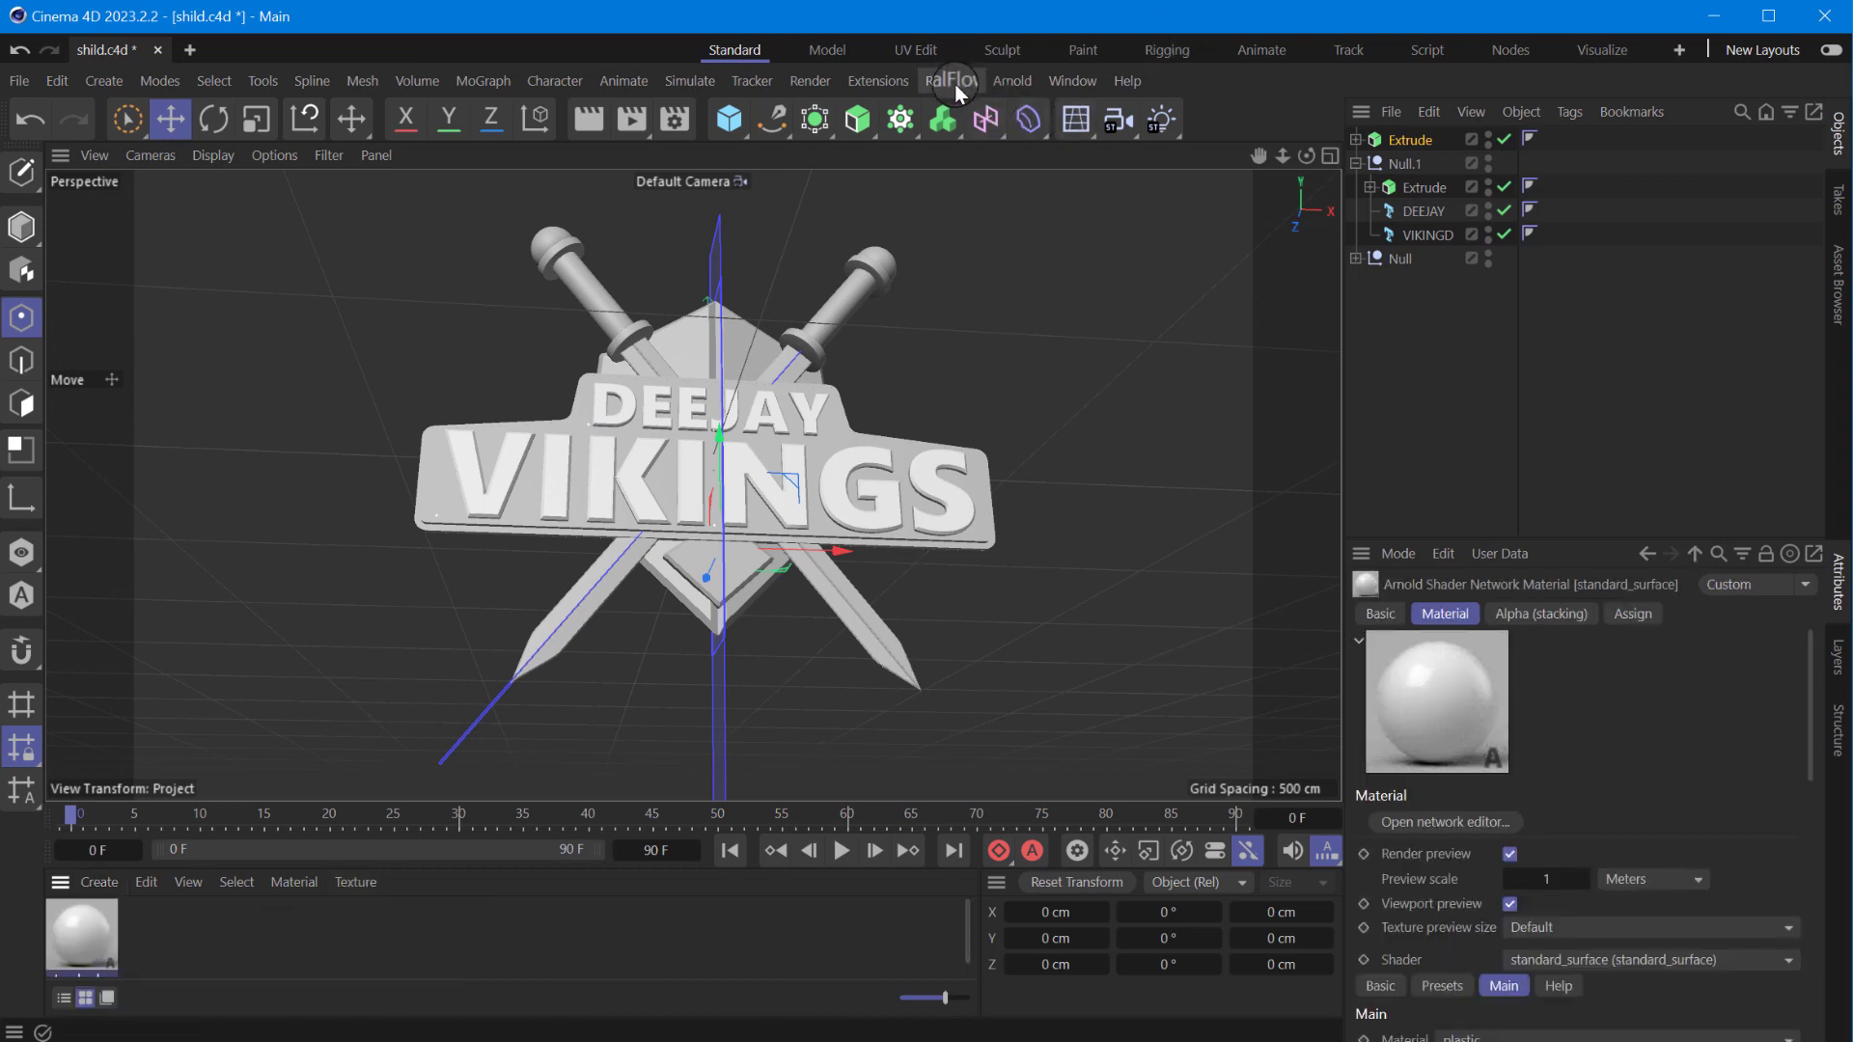
pyautogui.click(1013, 81)
pyautogui.moveTo(1062, 148)
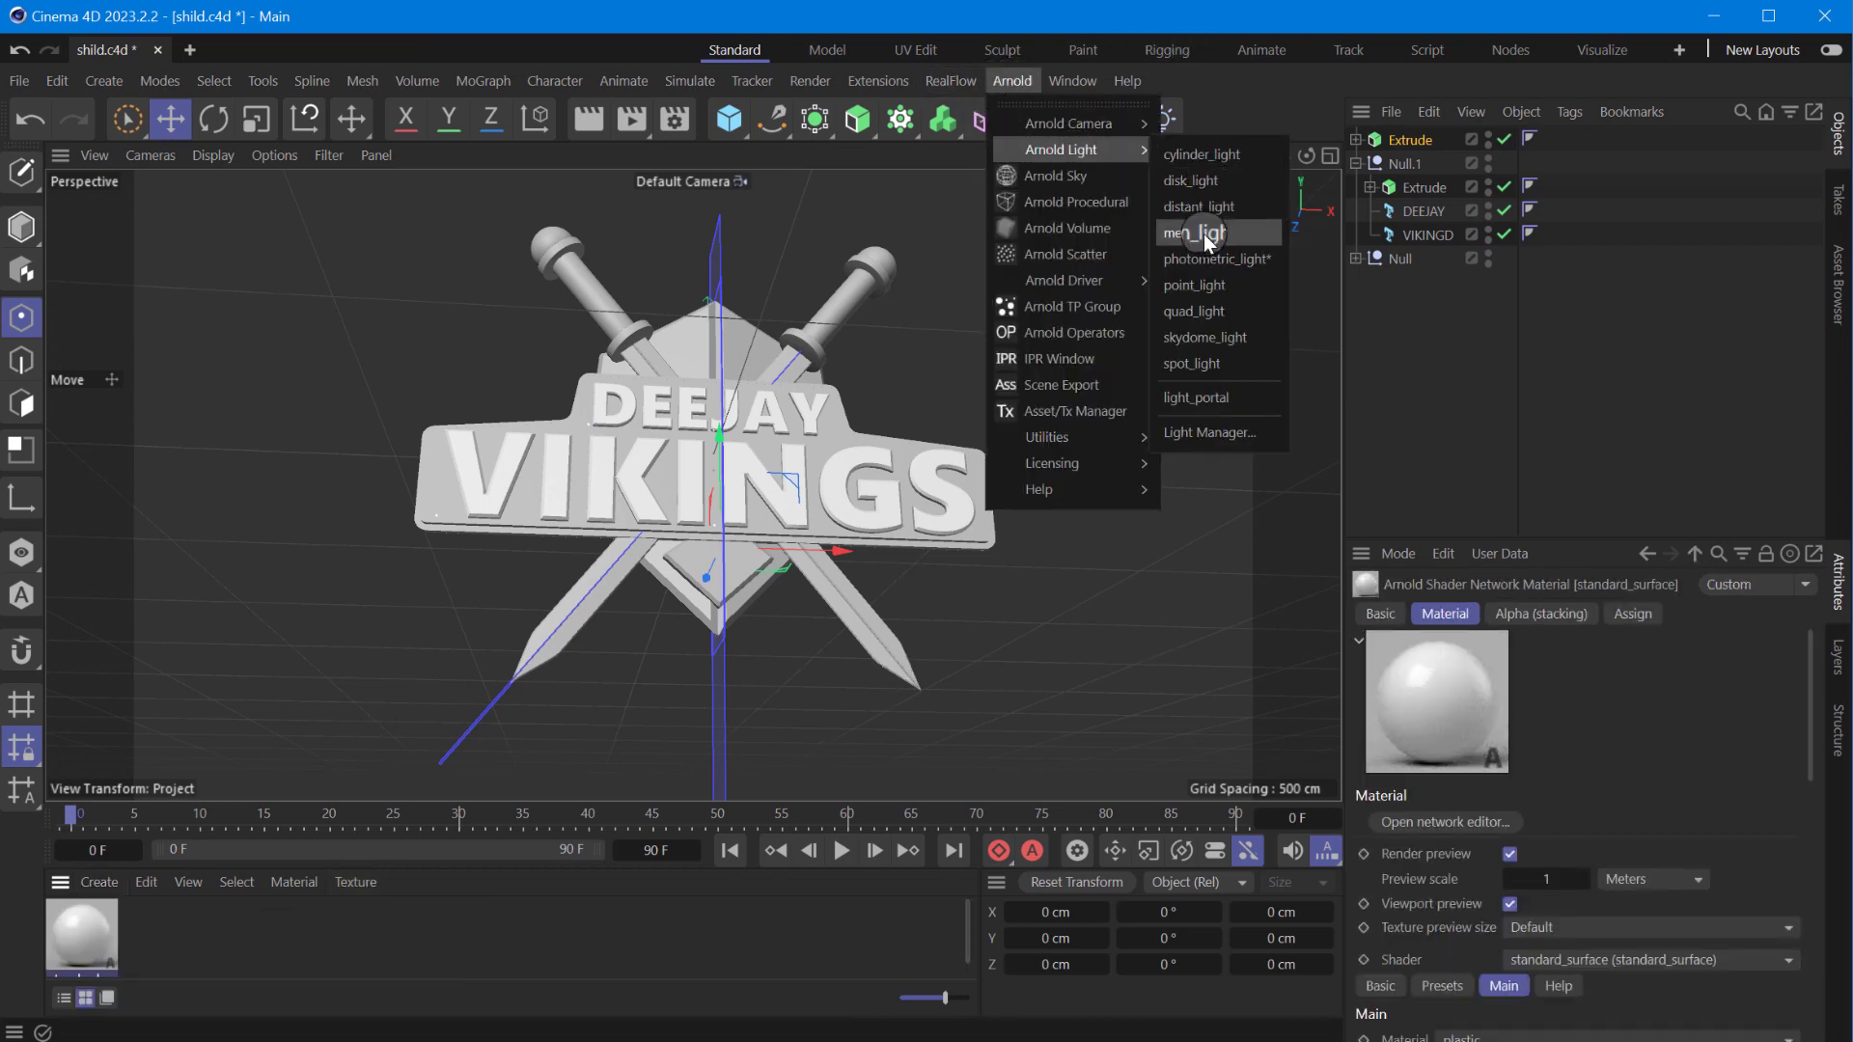
pyautogui.click(1076, 178)
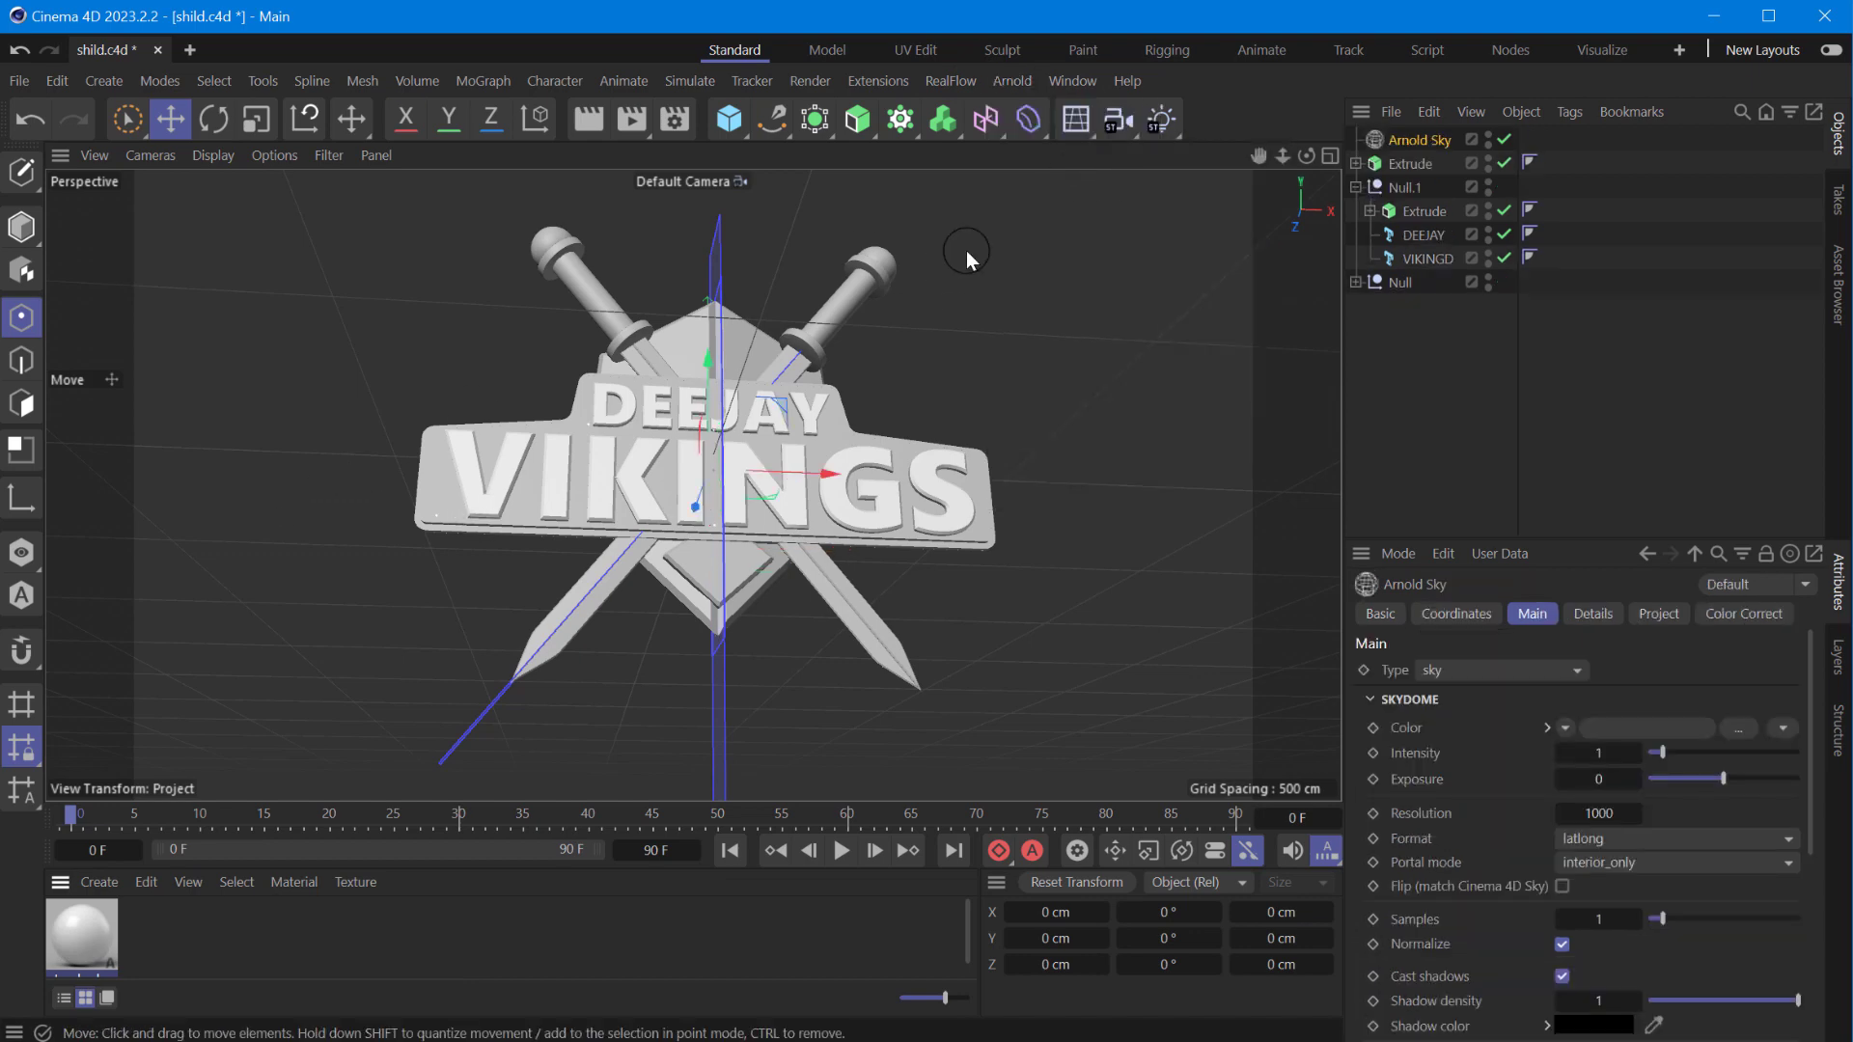
# - Dock the Arnold IPR window on the left and dismiss a stray file-open prompt
pyautogui.click(1012, 81)
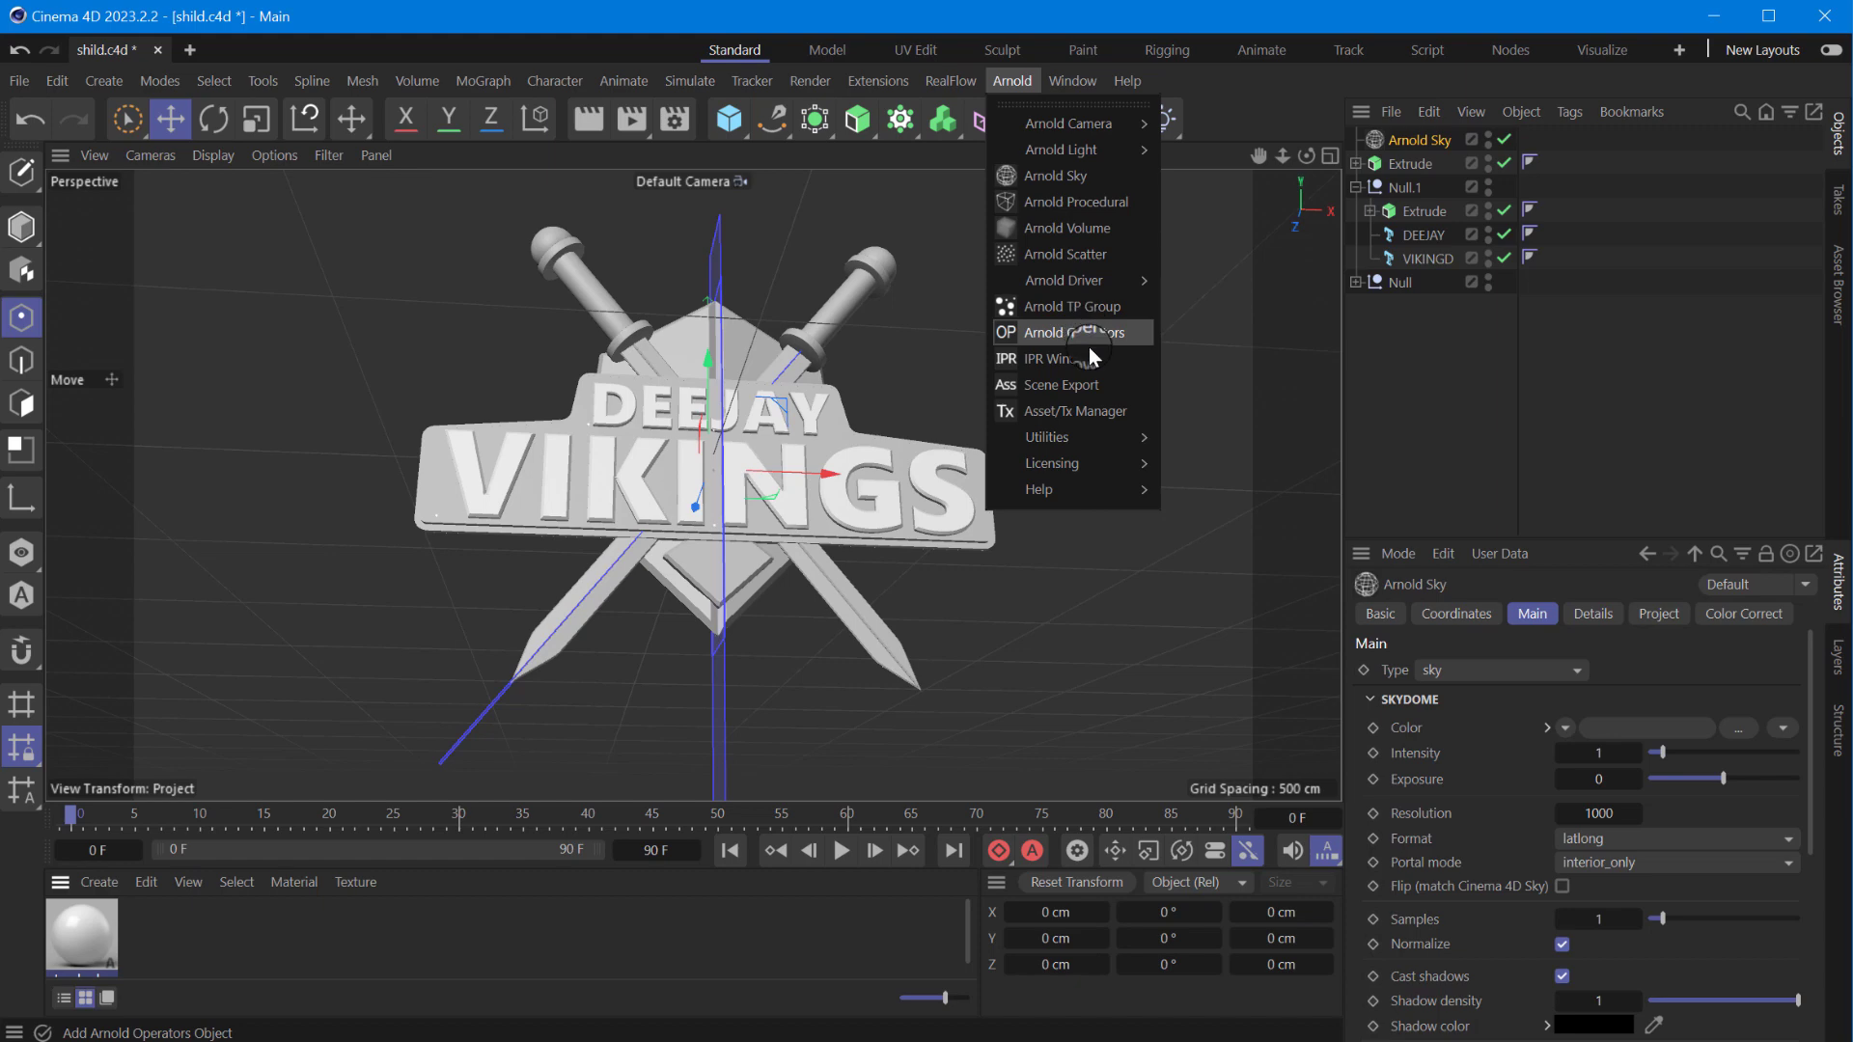
pyautogui.moveTo(1063, 281)
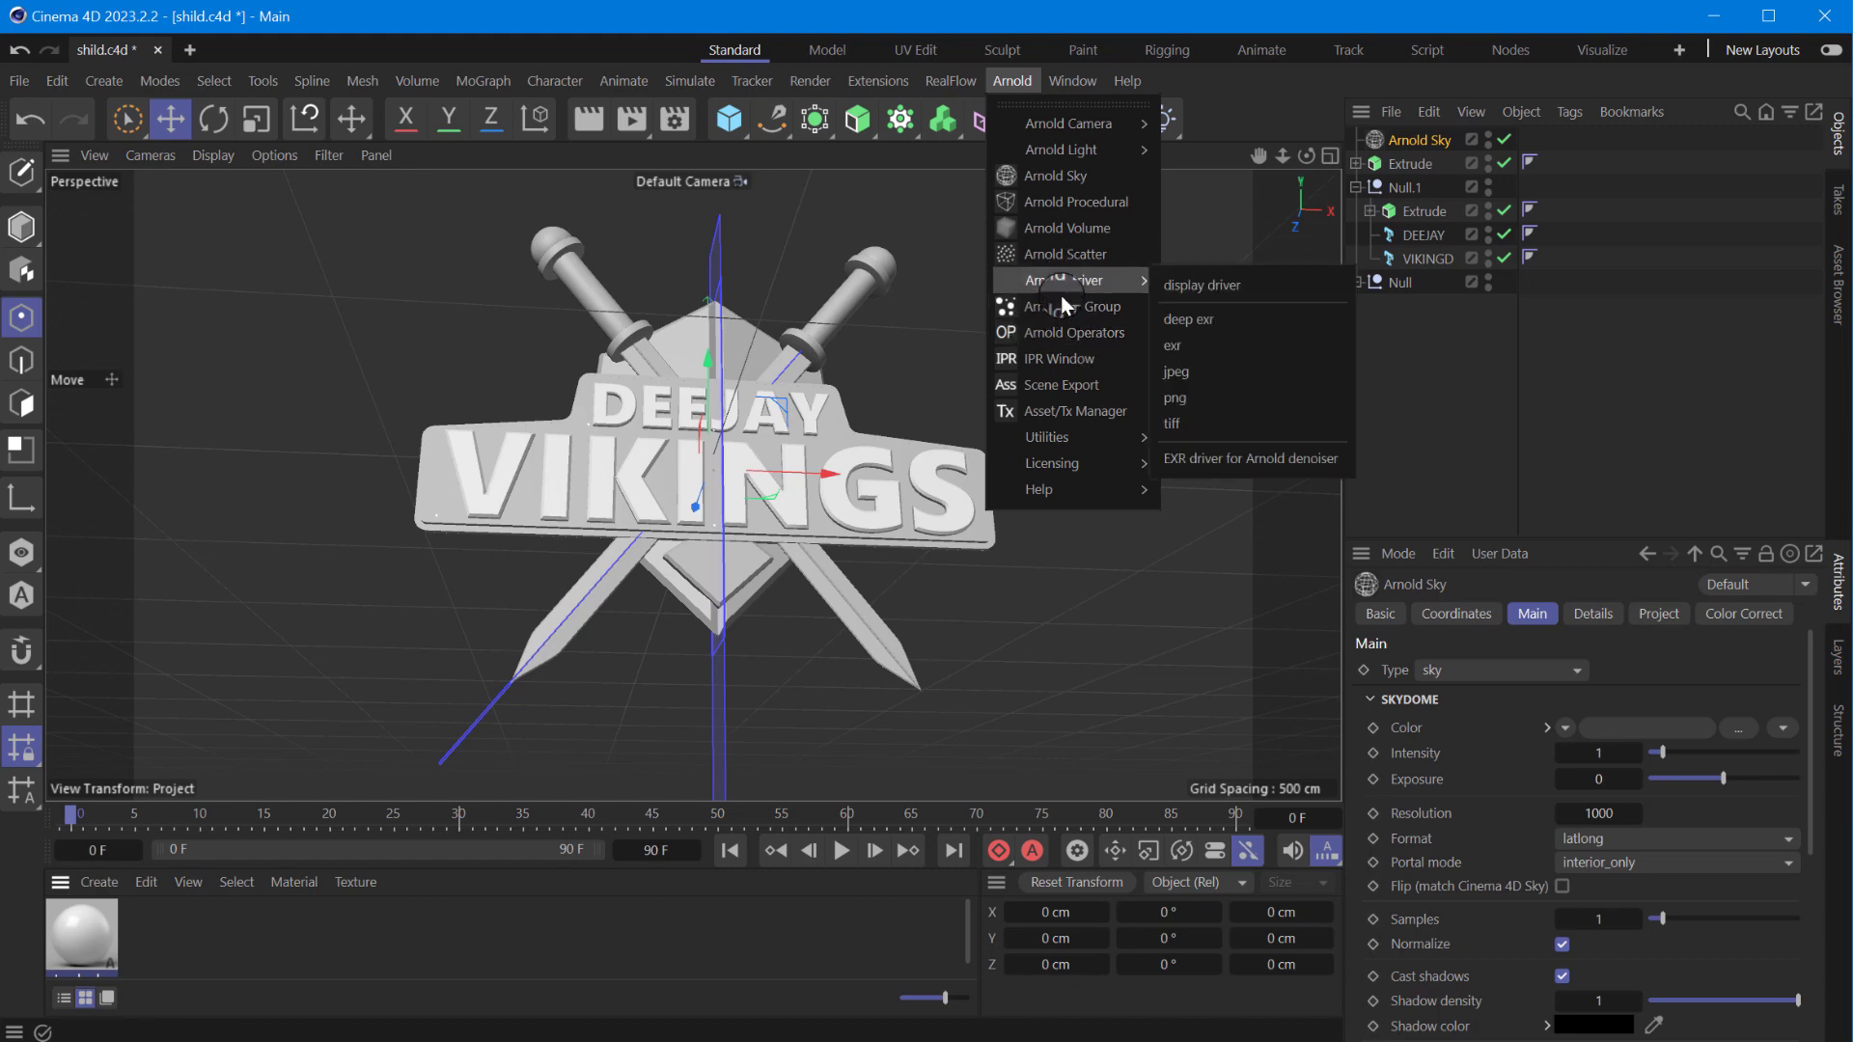
pyautogui.click(1058, 358)
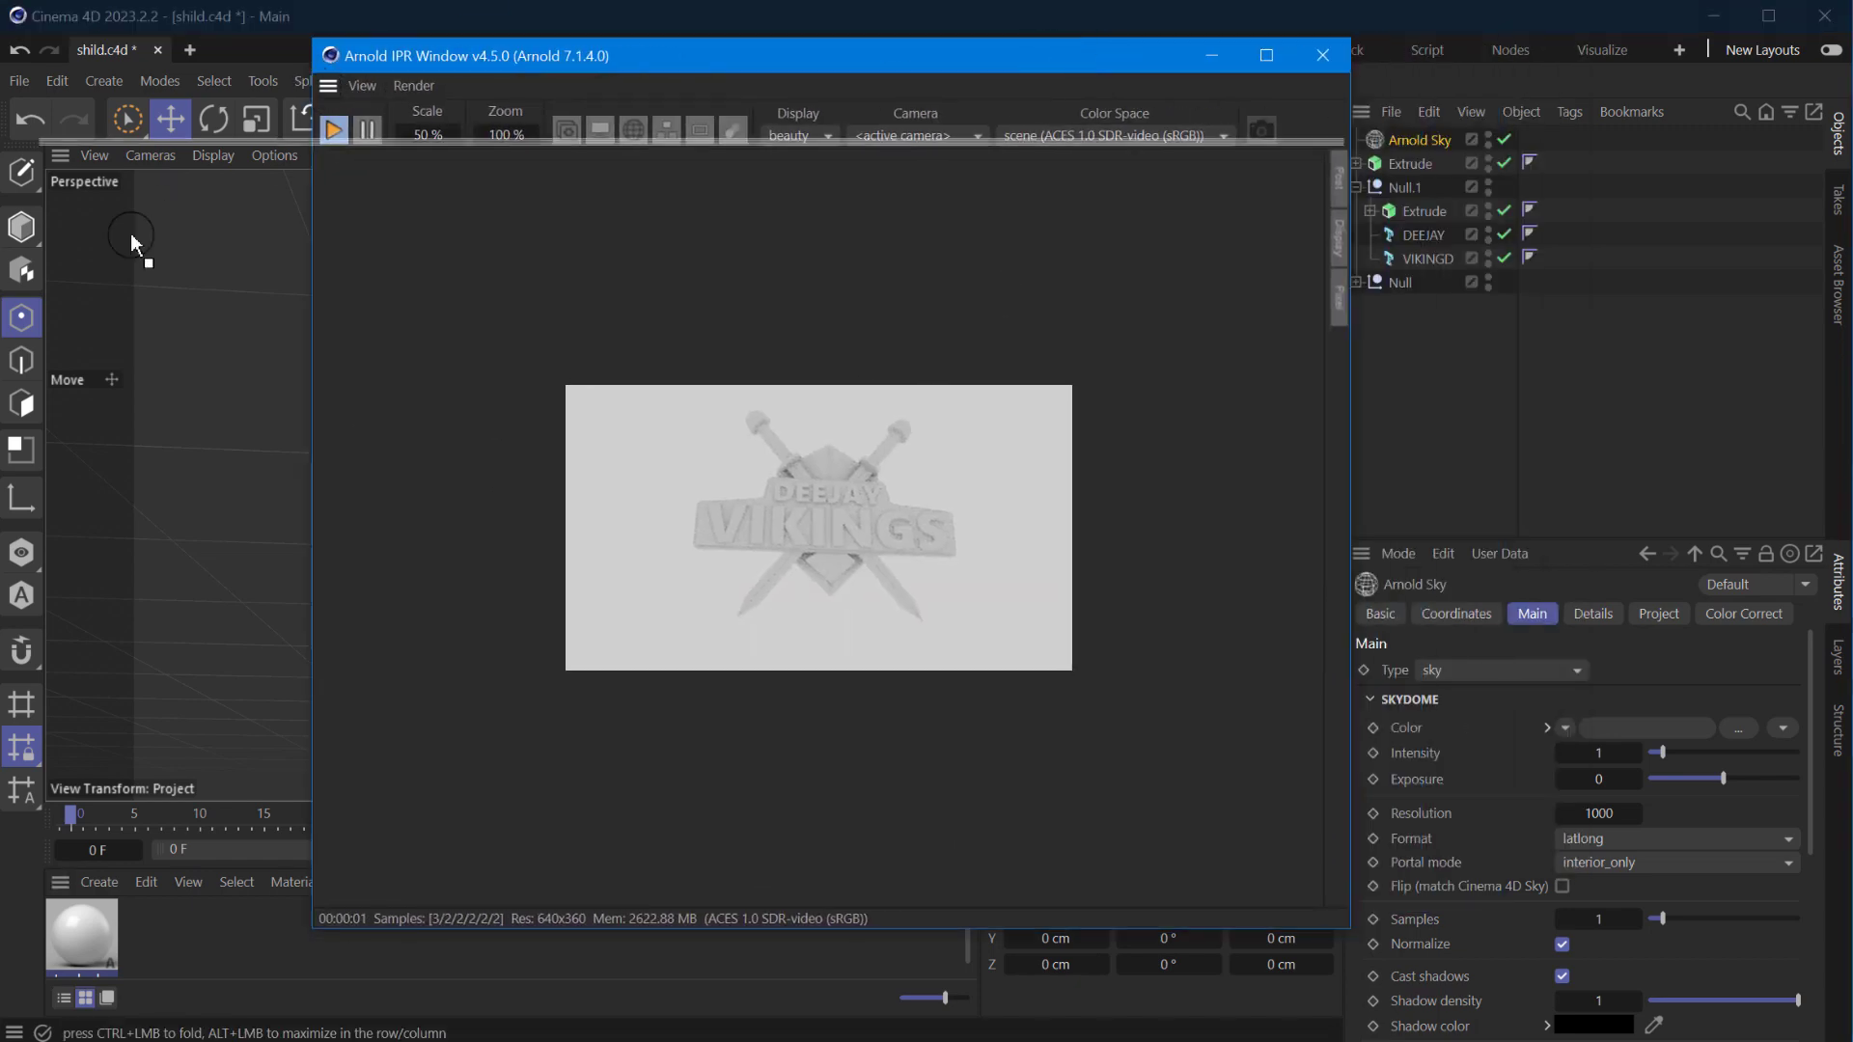
pyautogui.moveTo(132, 241); pyautogui.dragTo(395, 381)
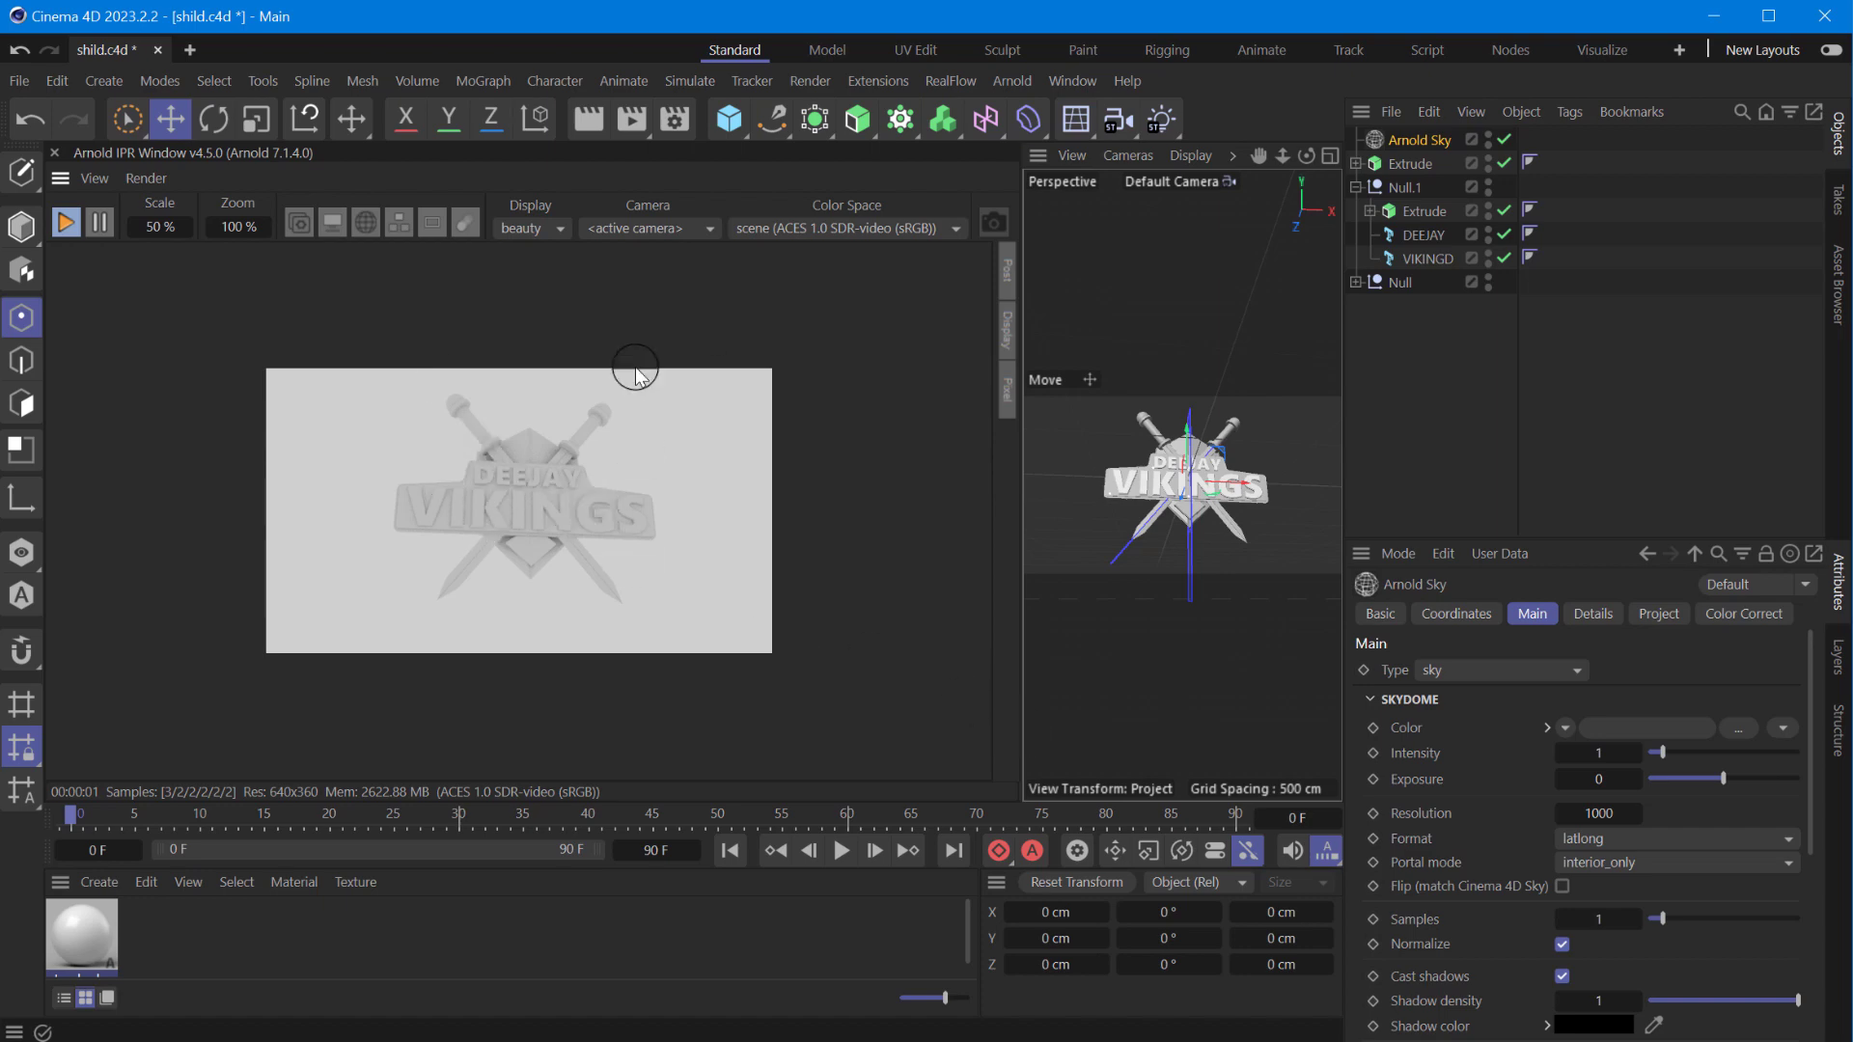
pyautogui.hotkey('alt', 'Tab')
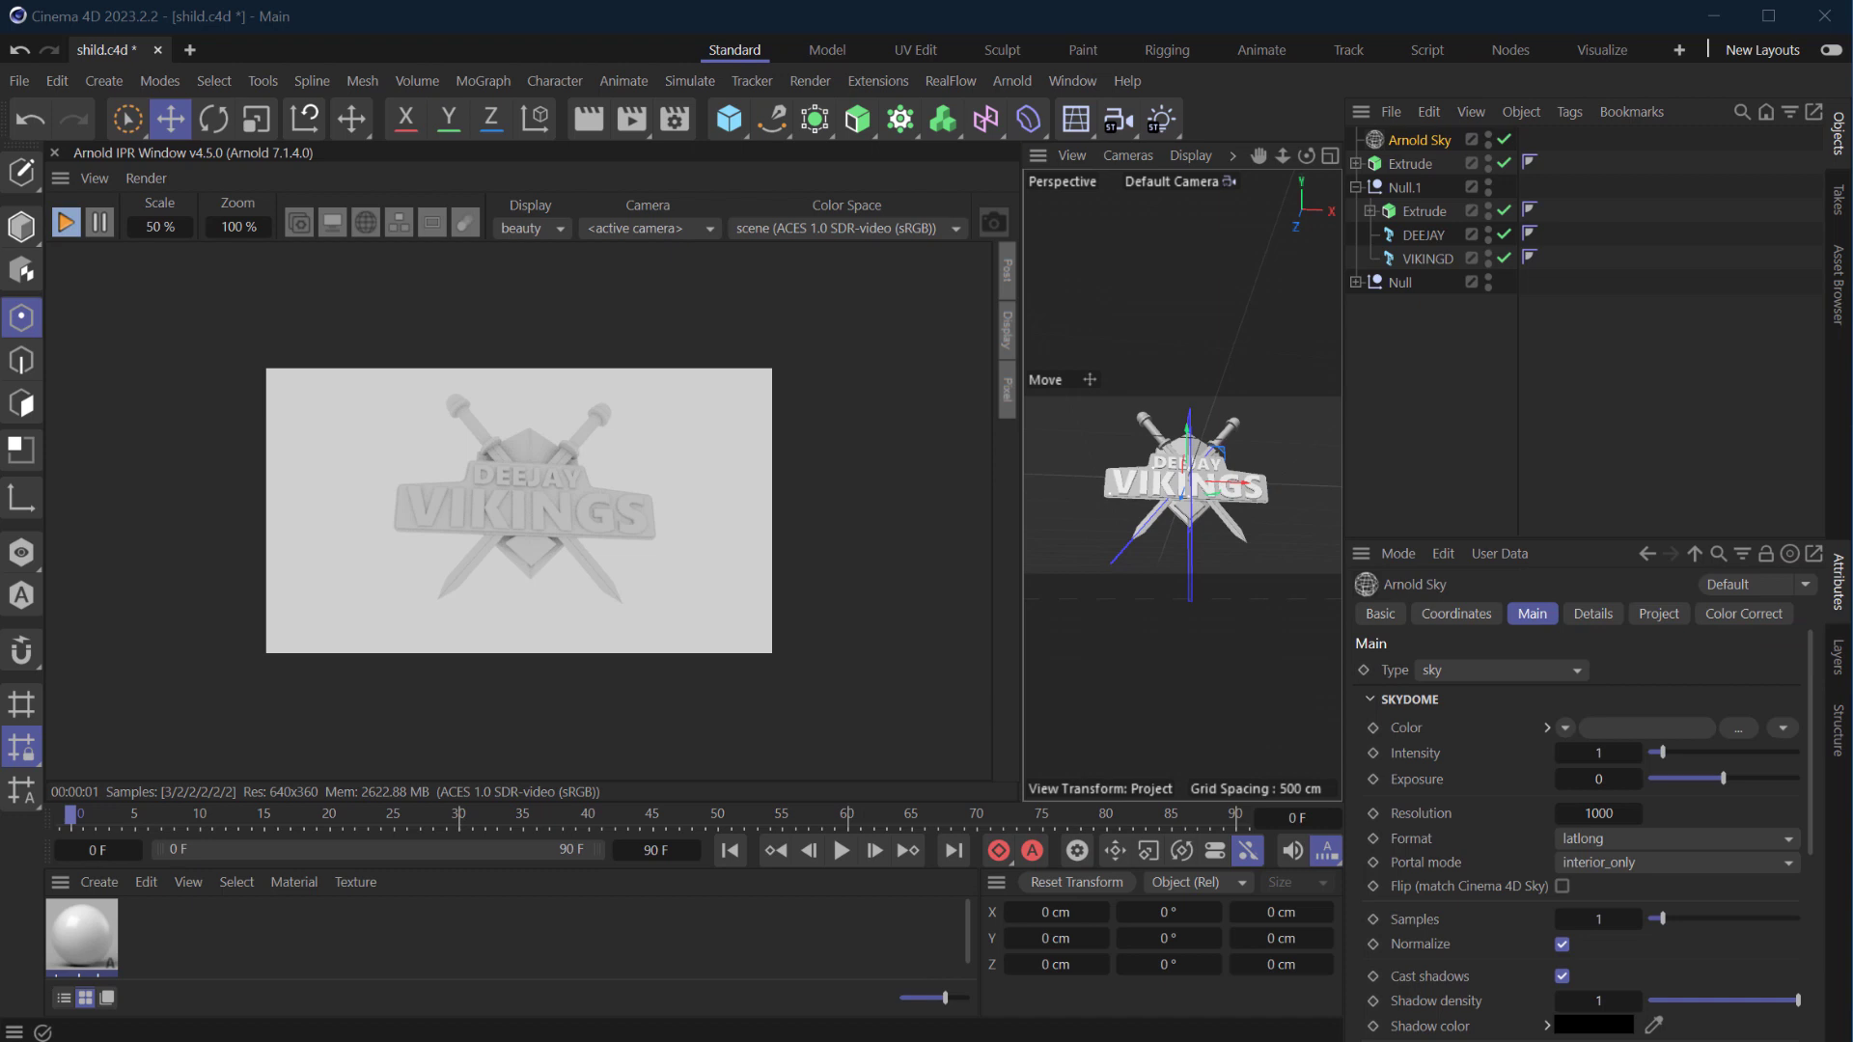
pyautogui.click(783, 592)
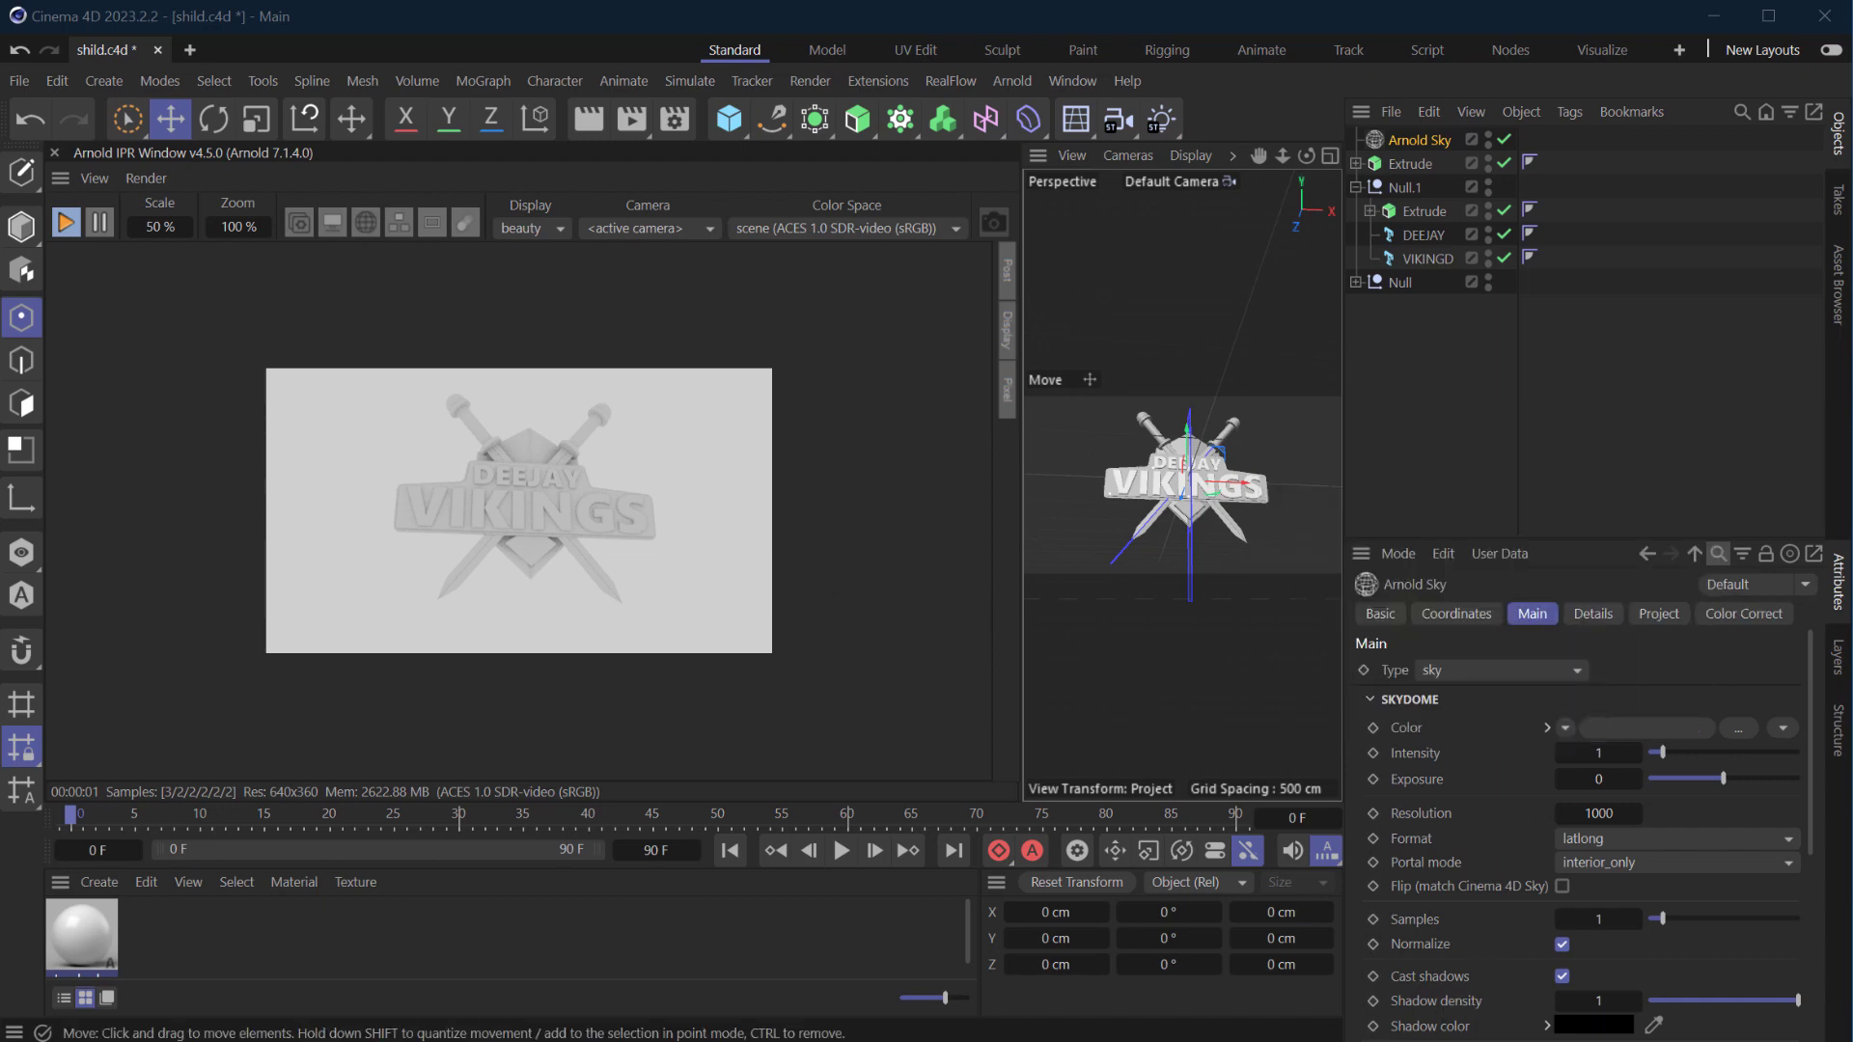
pyautogui.hotkey('alt', 'Tab')
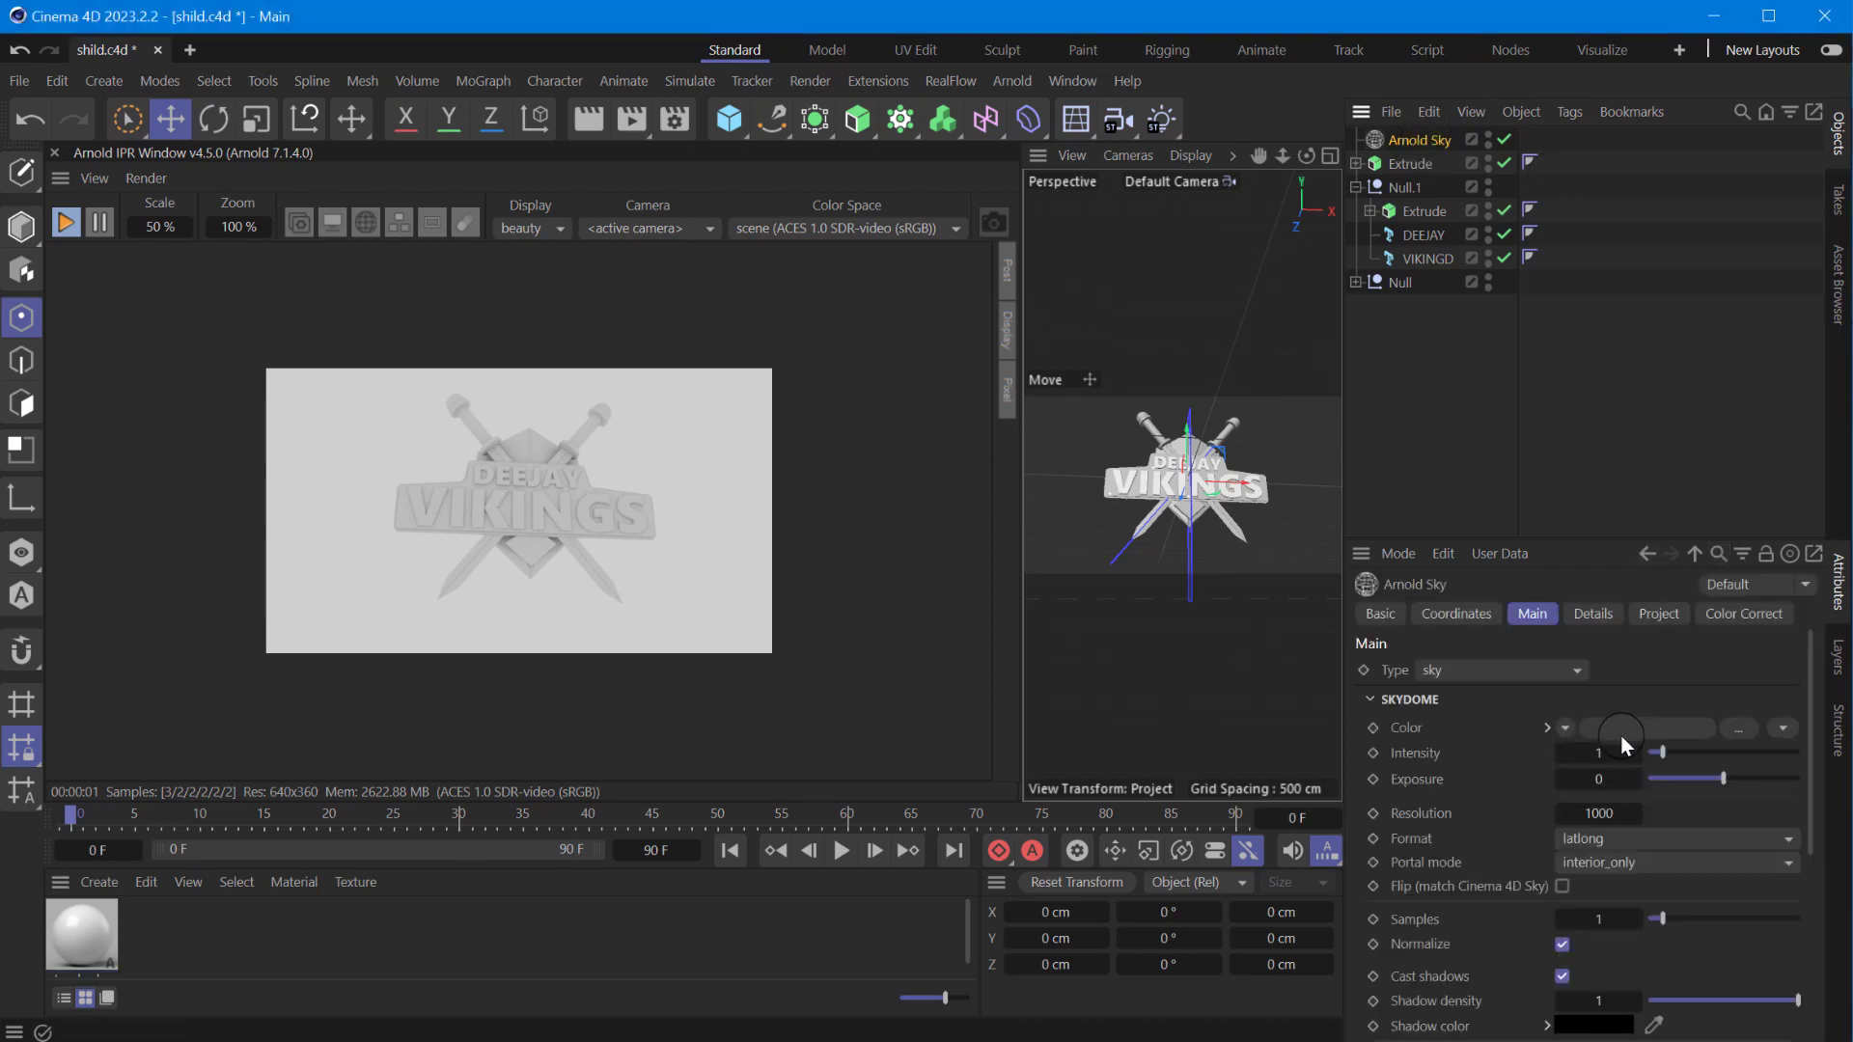
pyautogui.click(1716, 735)
pyautogui.click(349, 91)
pyautogui.write('C:\\Program Files\\Autodesk\\3ds Max 2023\\maps\\HDRI')
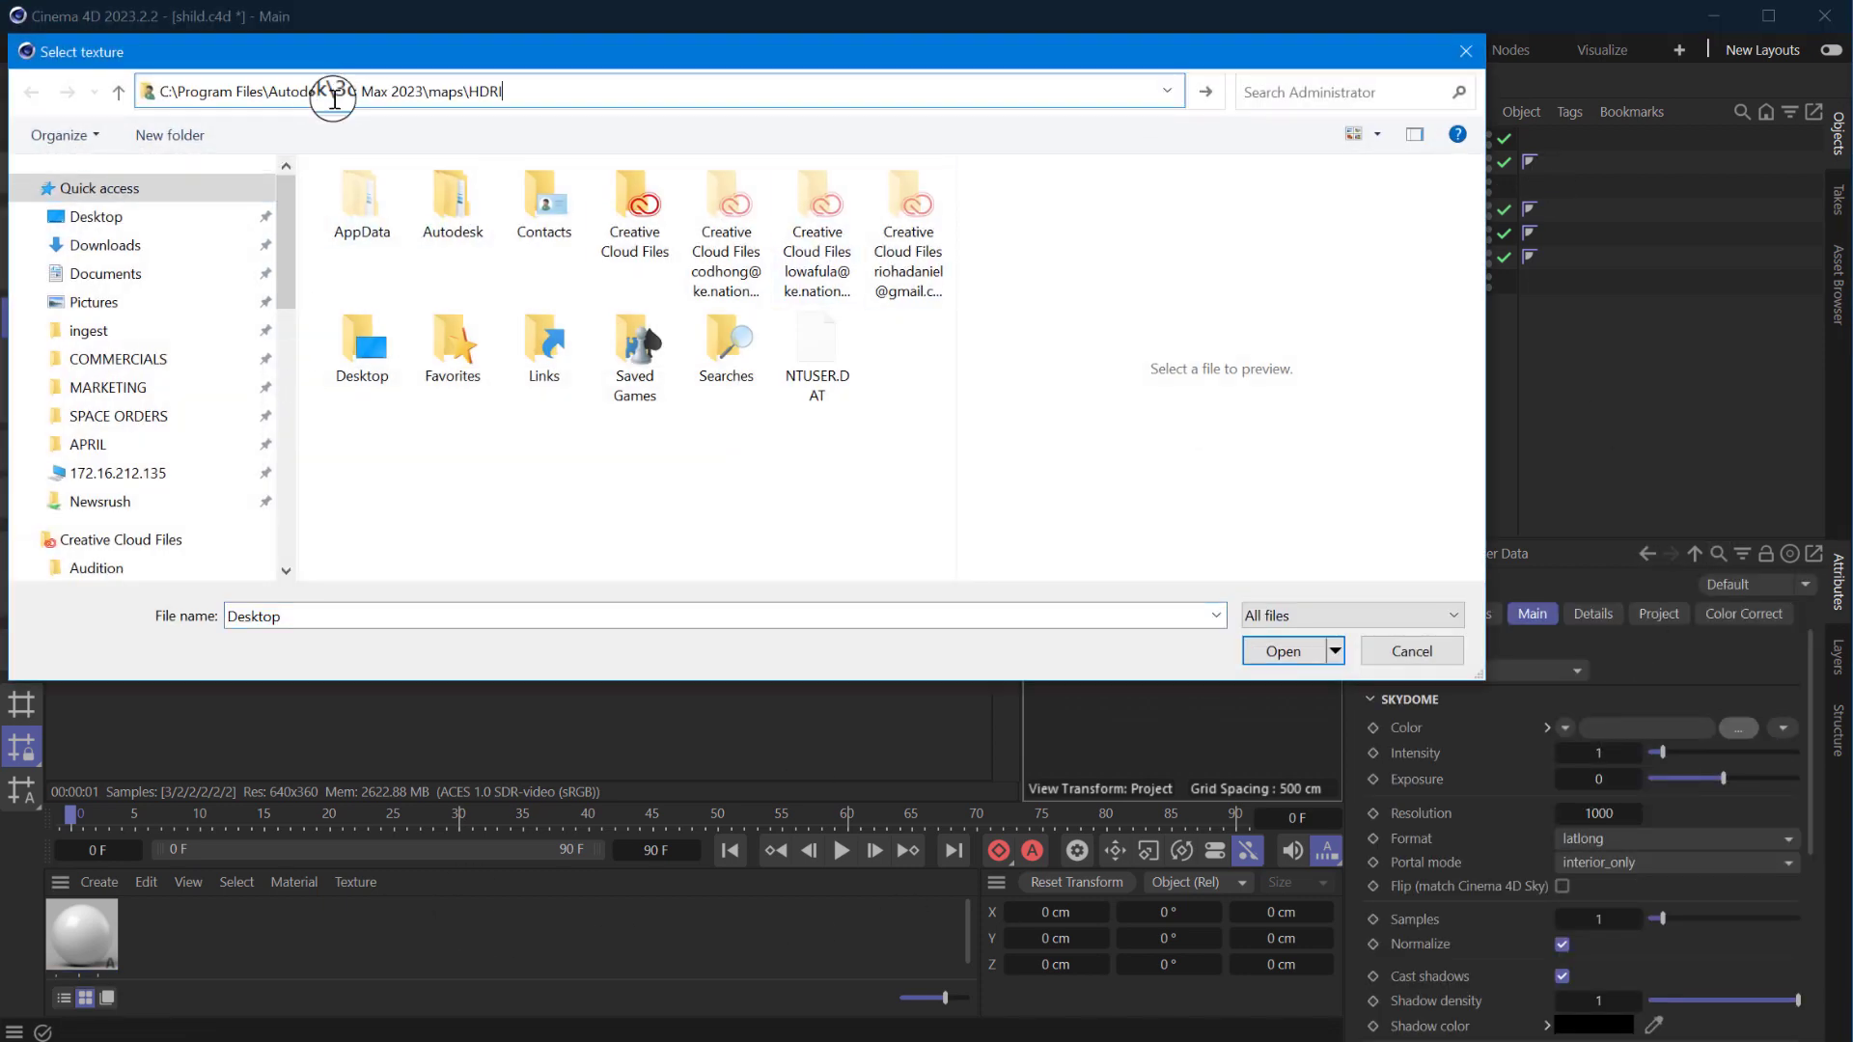
pyautogui.click(1207, 92)
pyautogui.doubleClick(673, 231)
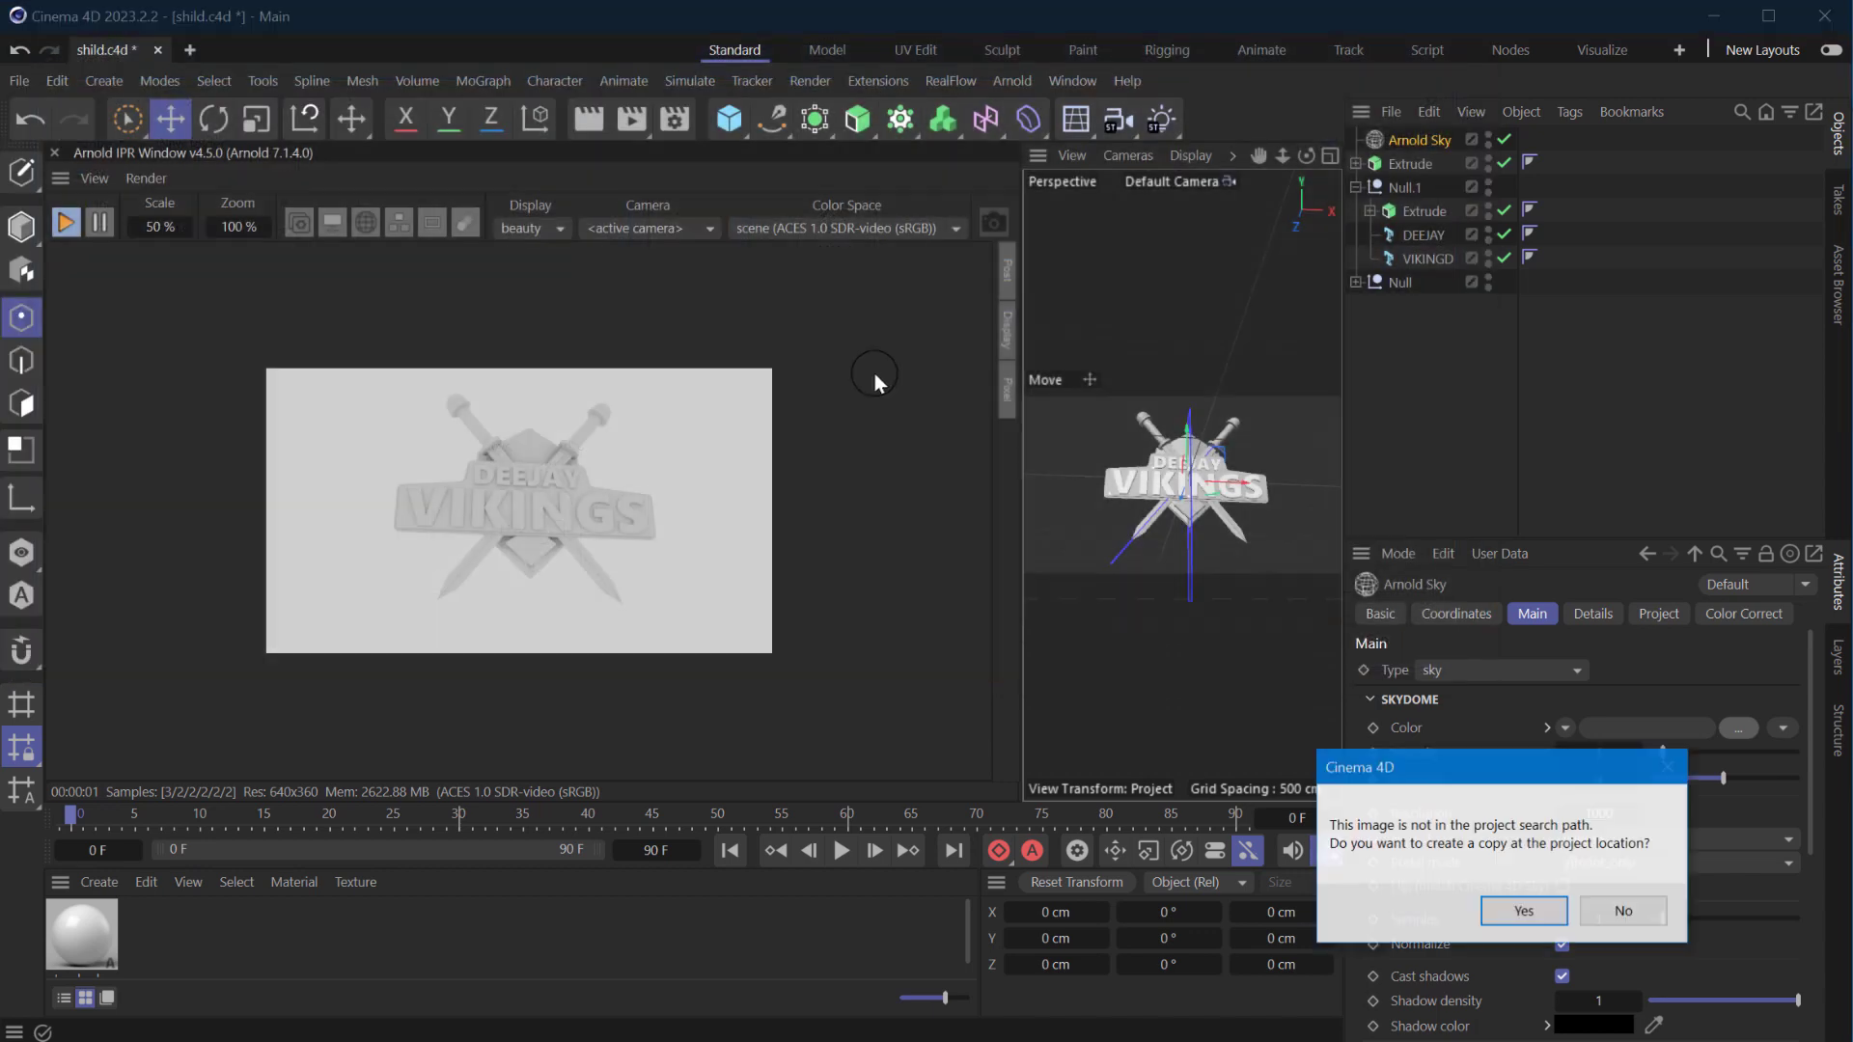
pyautogui.click(1606, 911)
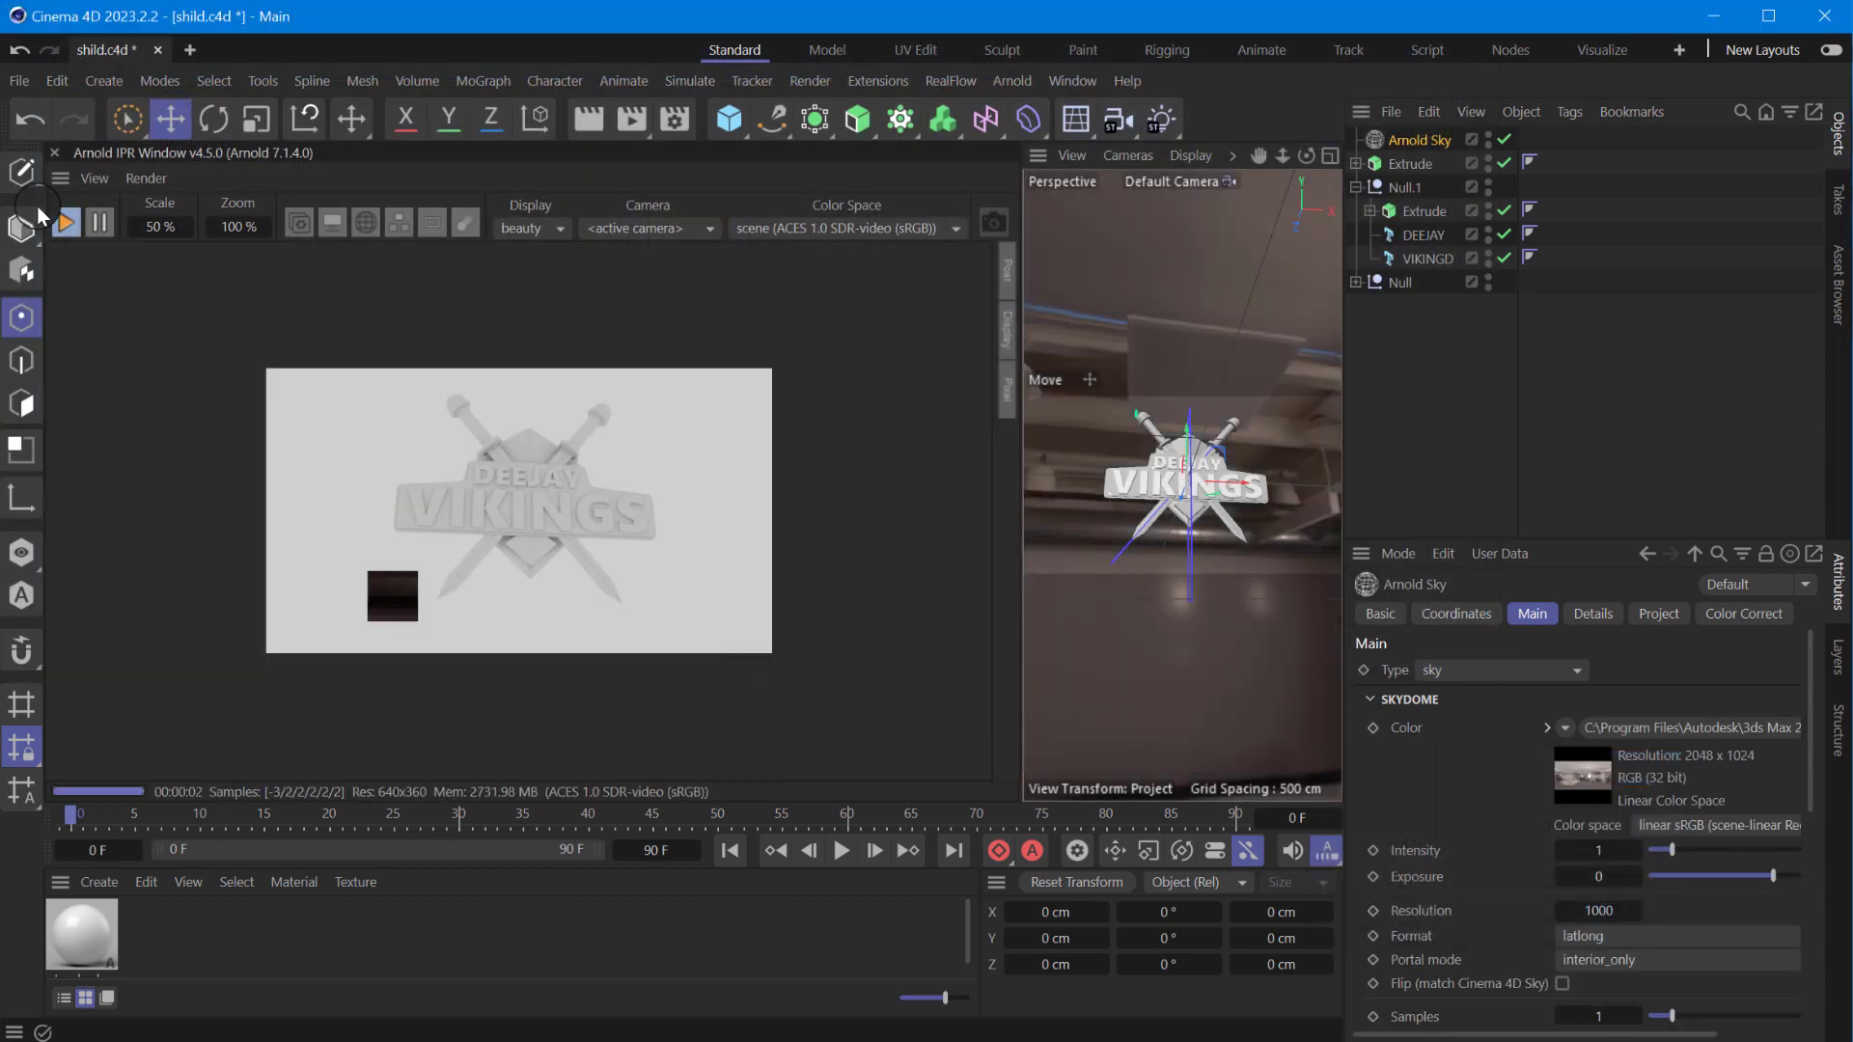
pyautogui.scroll(-10, 1507, 832)
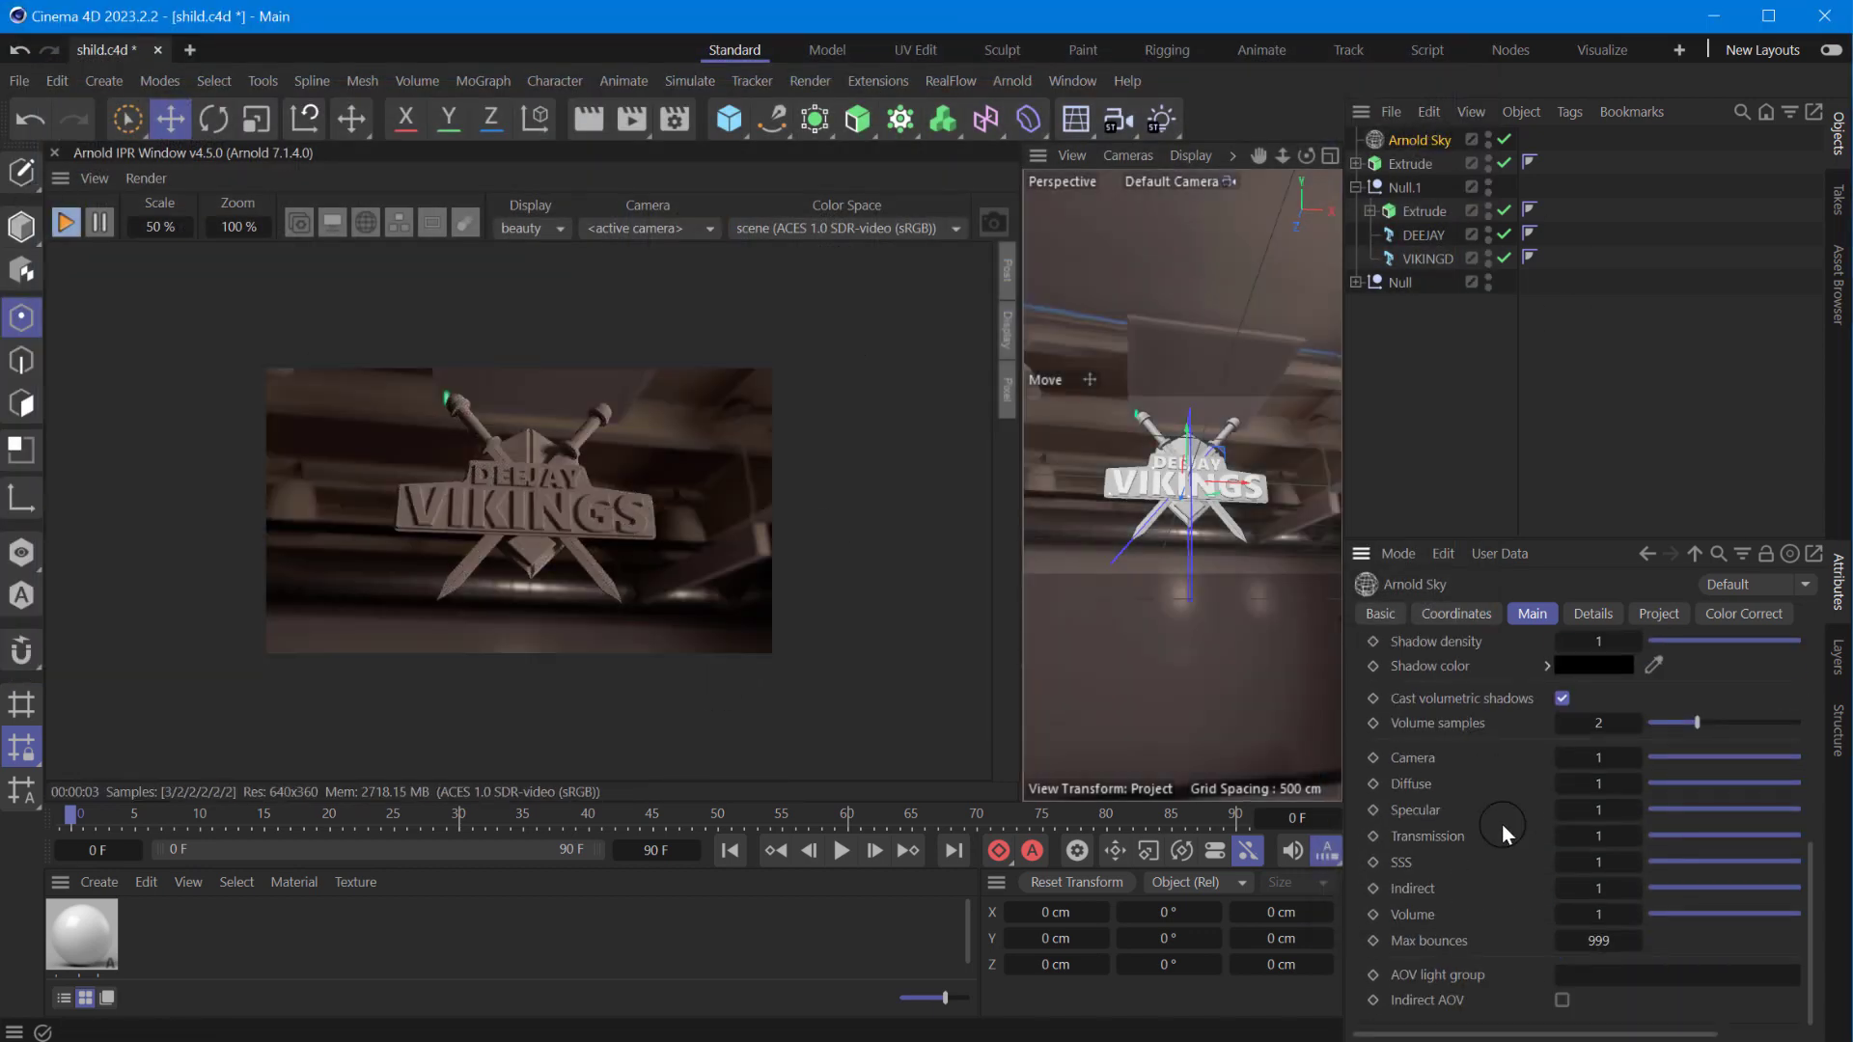
pyautogui.moveTo(1584, 758); pyautogui.dragTo(1553, 758)
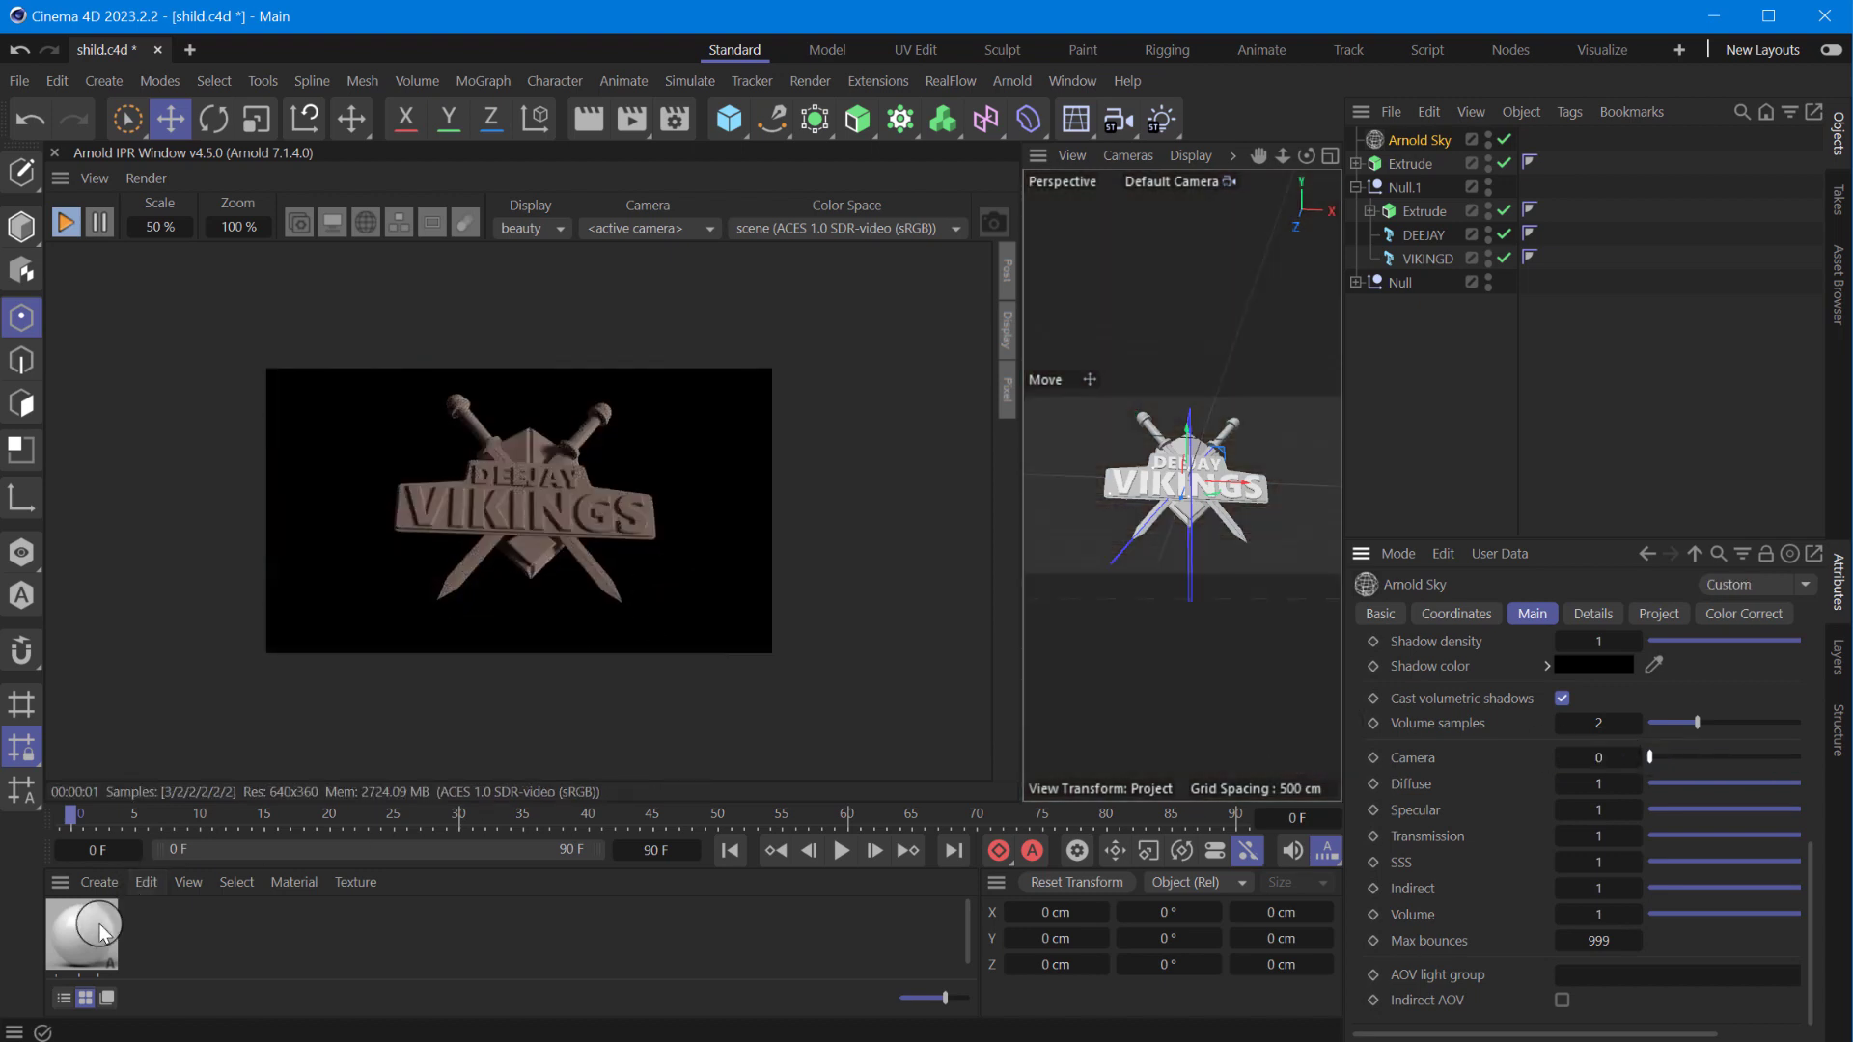
pyautogui.scroll(5, 1228, 463)
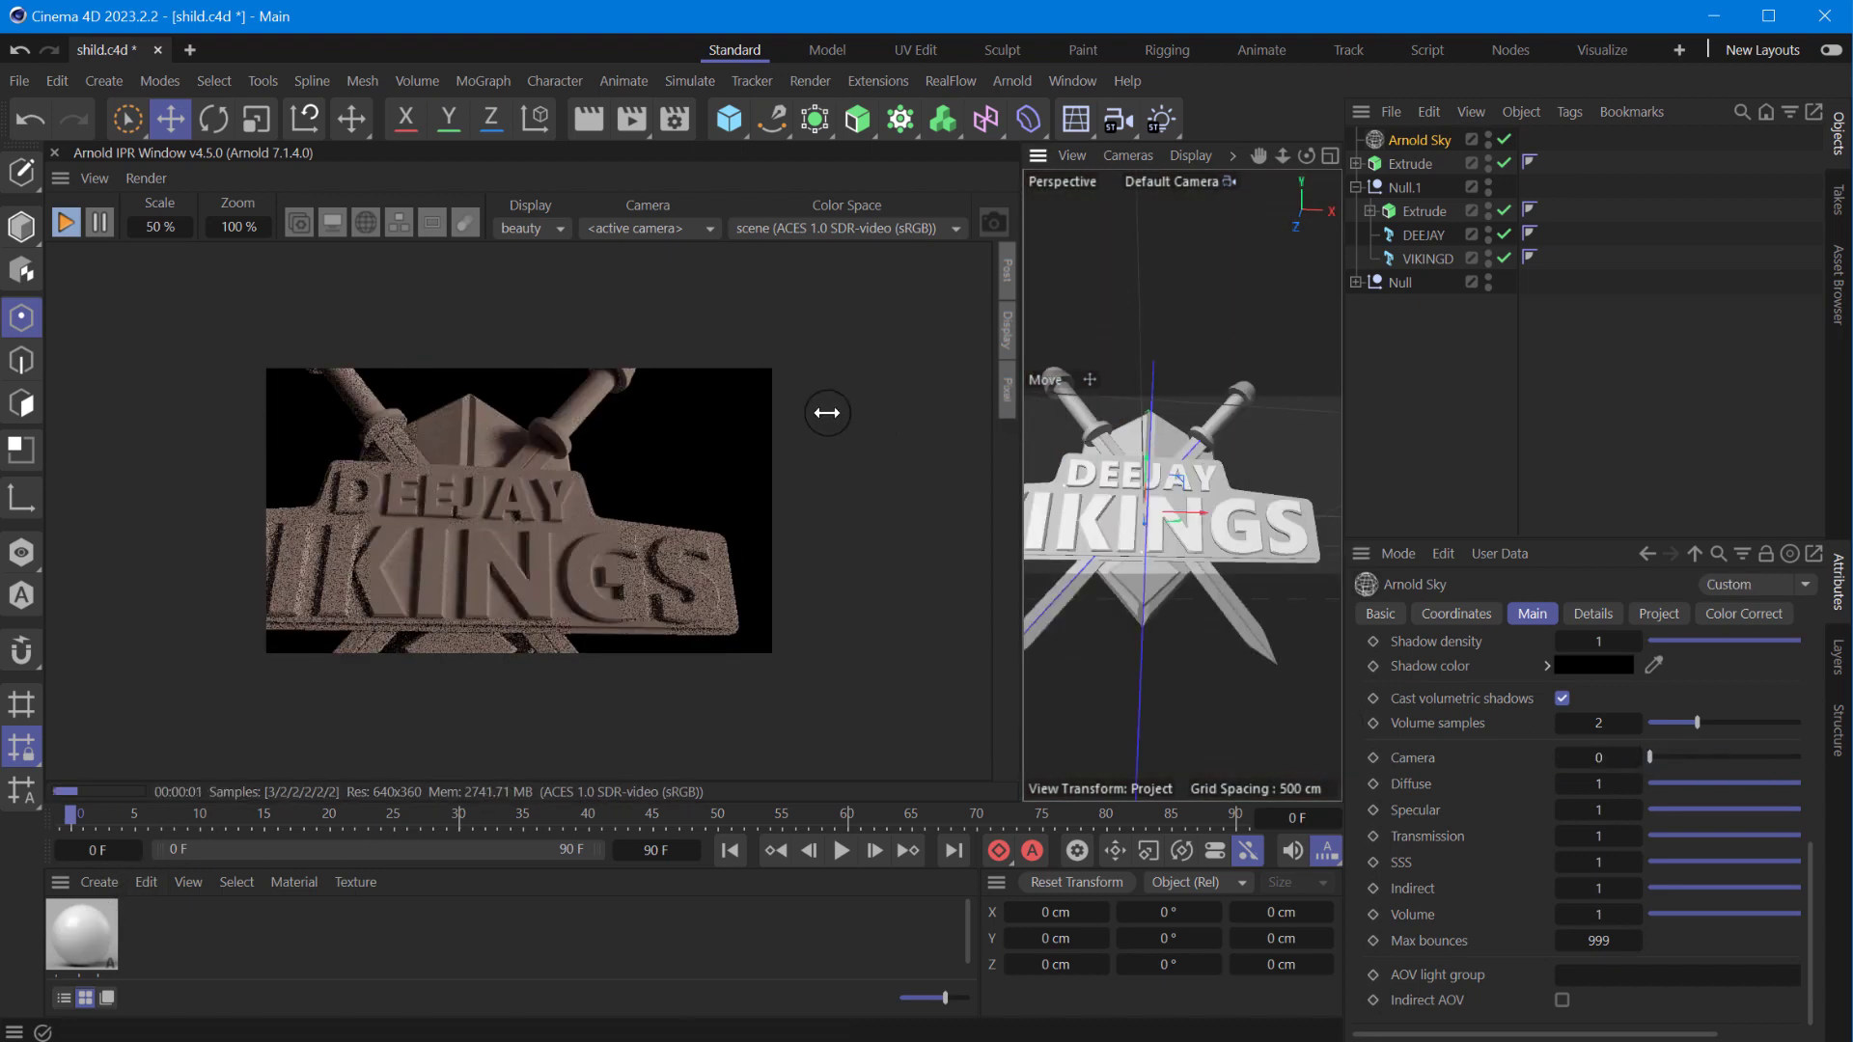
pyautogui.scroll(2, 570, 429)
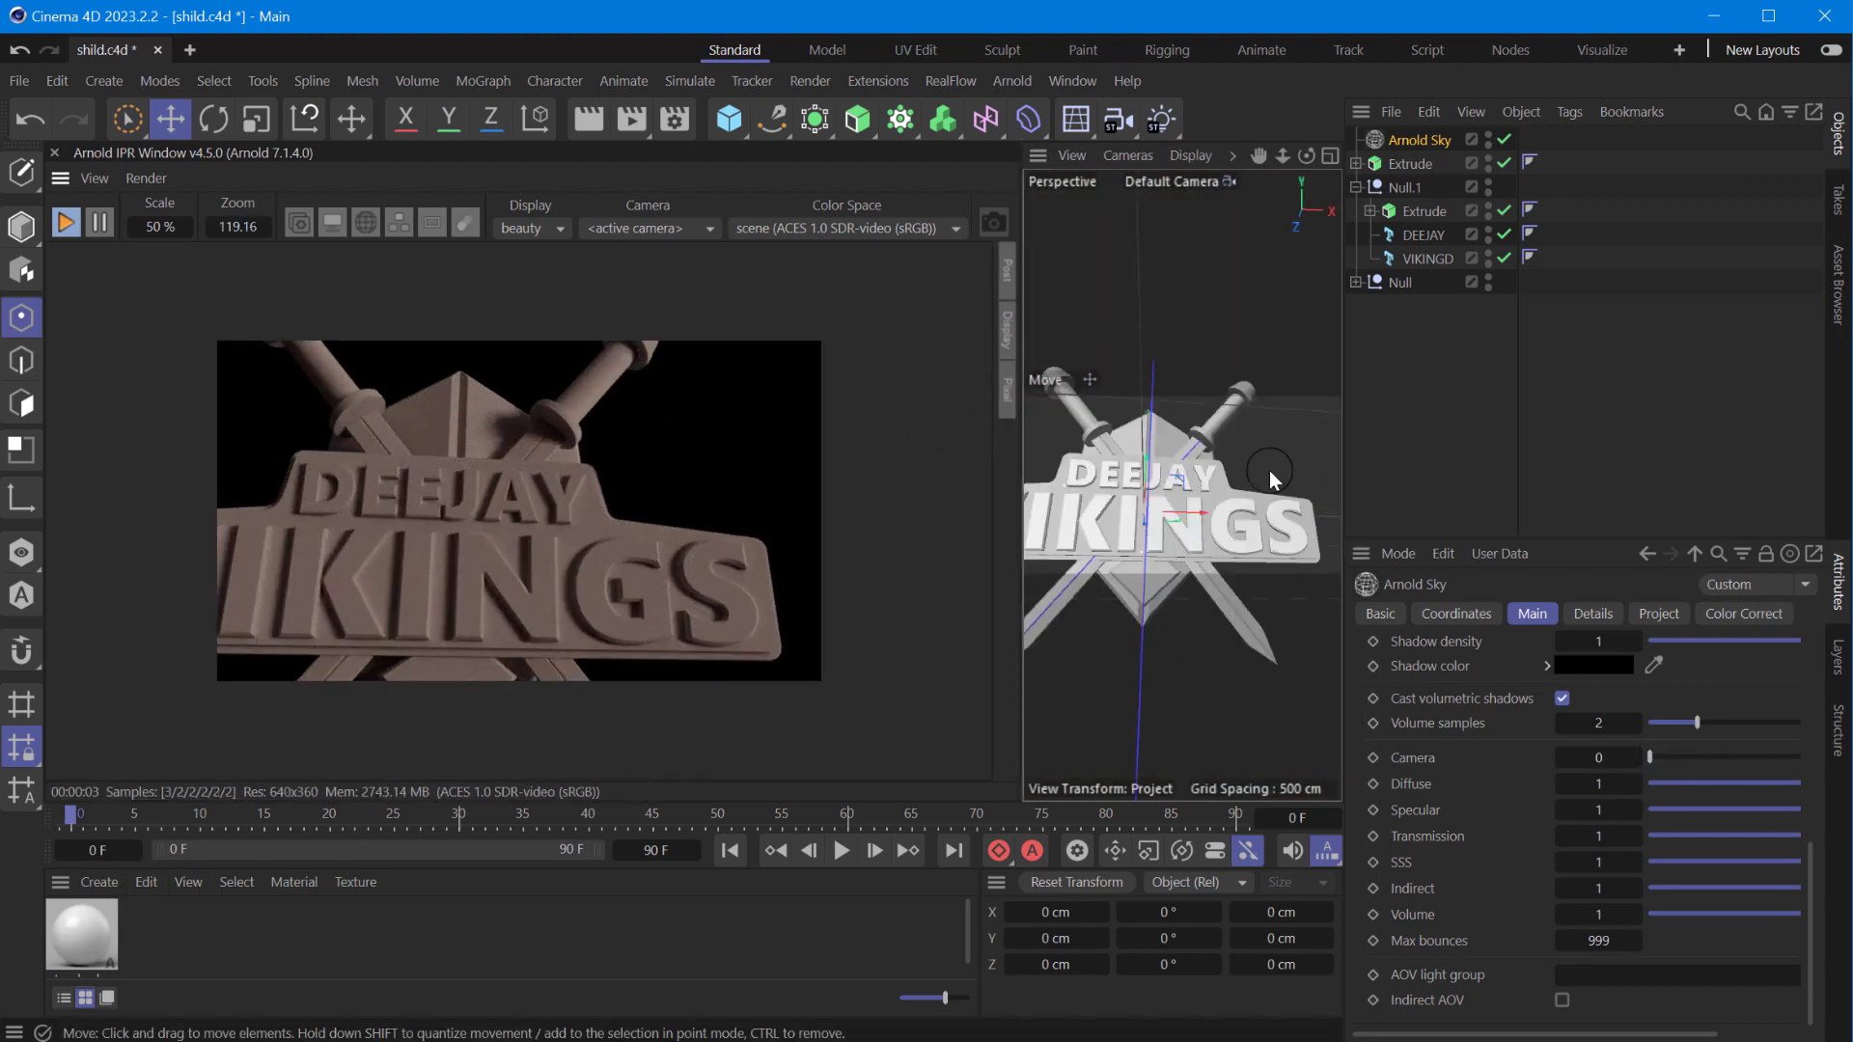
pyautogui.moveTo(1260, 156); pyautogui.dragTo(1244, 173)
pyautogui.hotkey('alt', 'Tab')
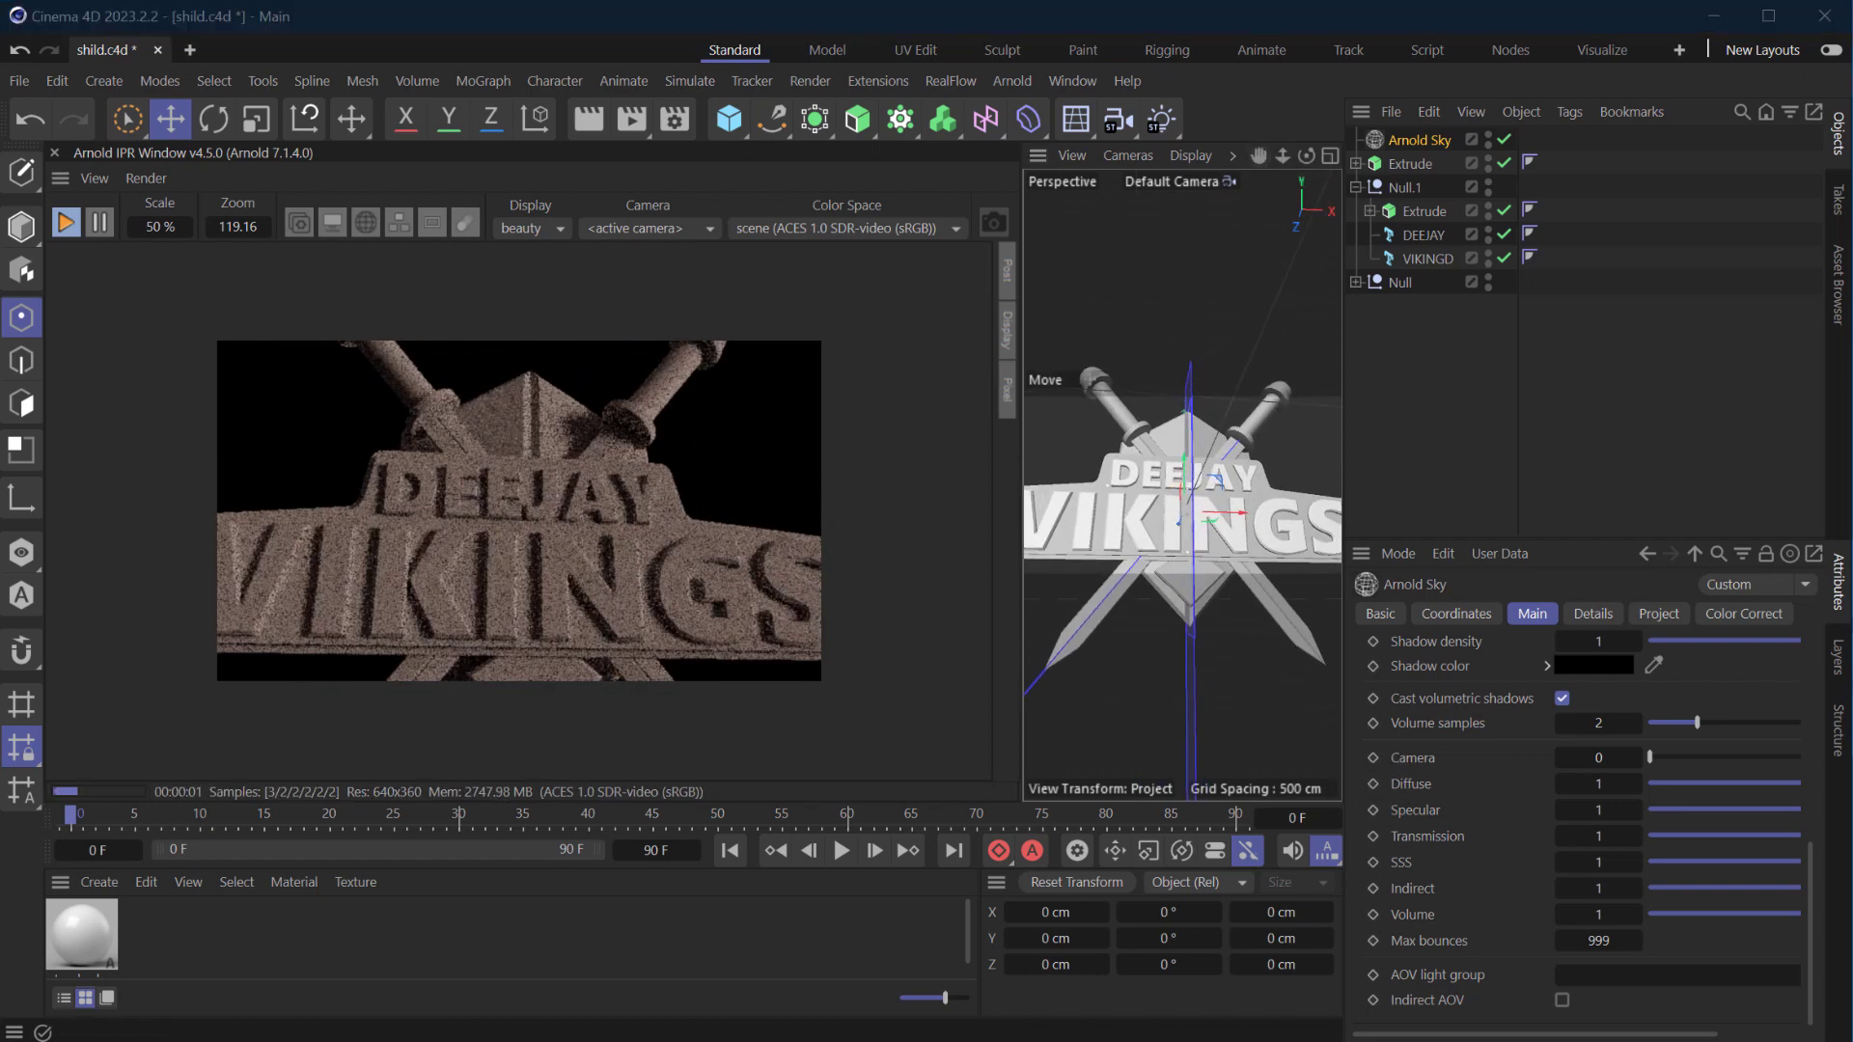
pyautogui.hotkey('alt', 'Tab')
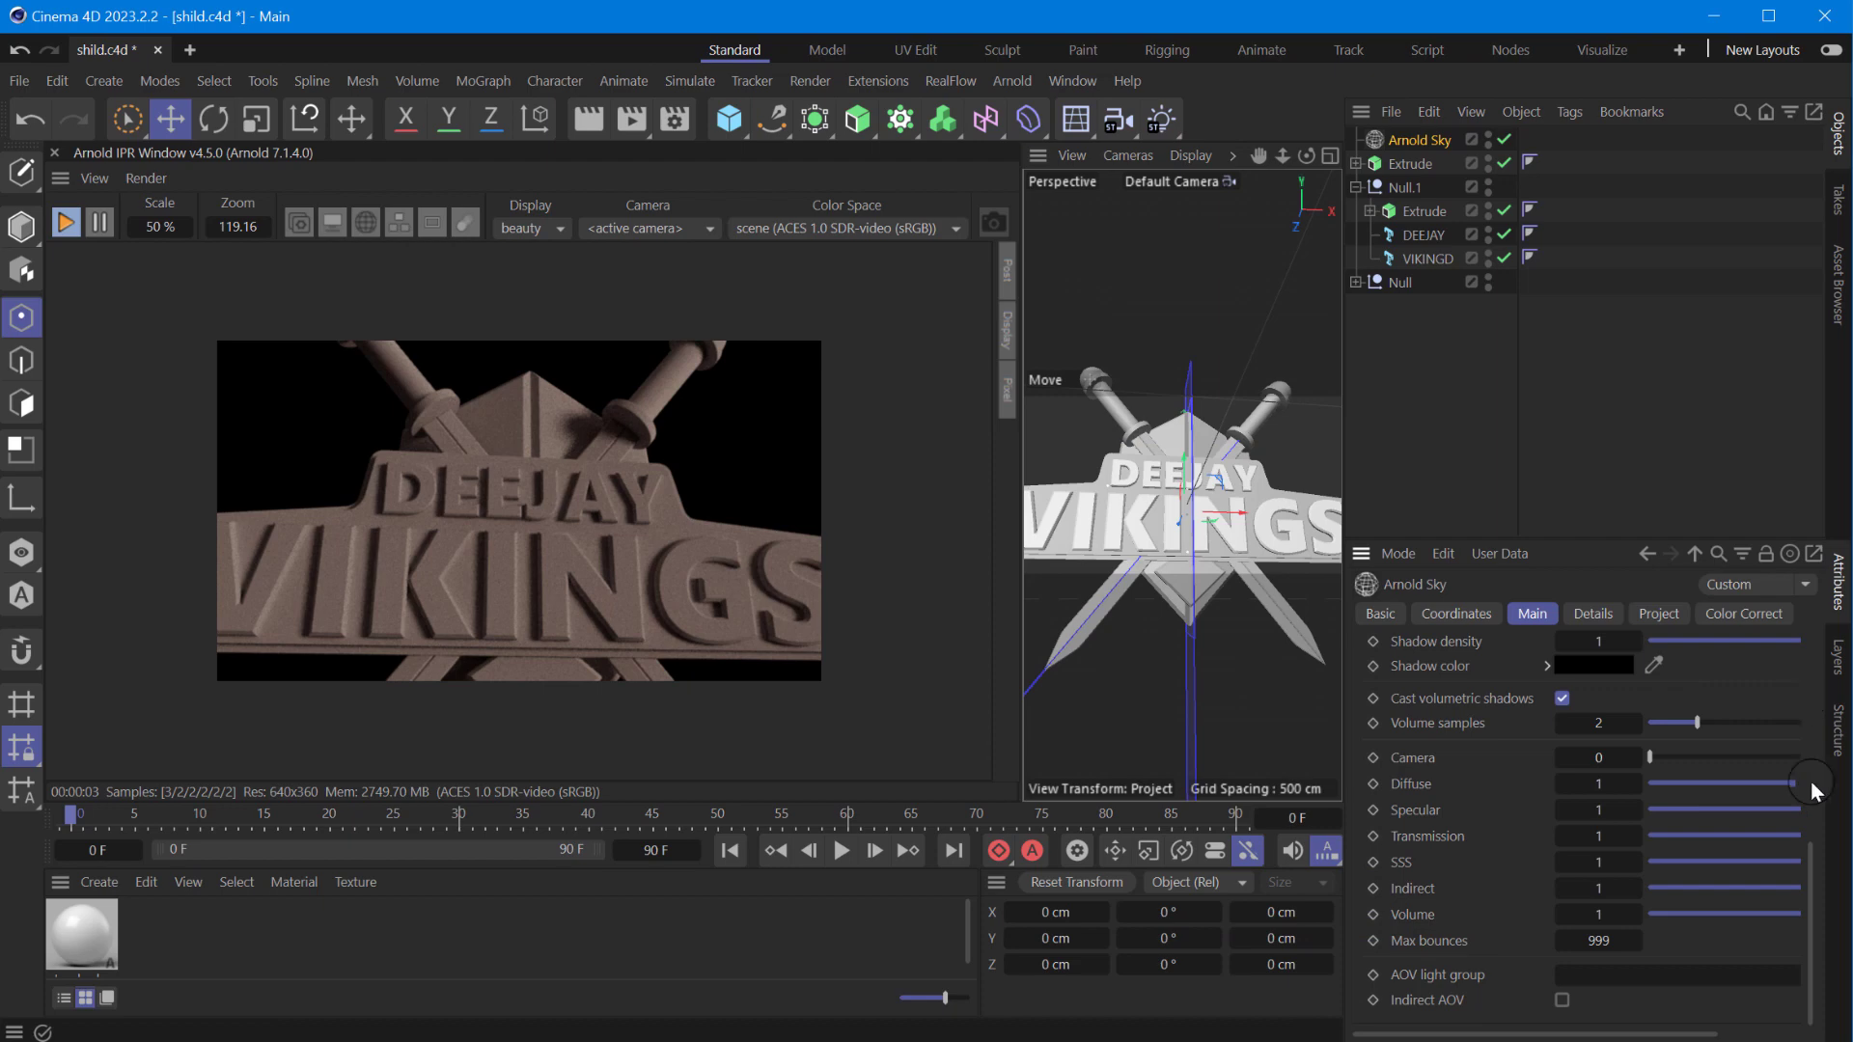
pyautogui.moveTo(1812, 854); pyautogui.dragTo(1824, 652)
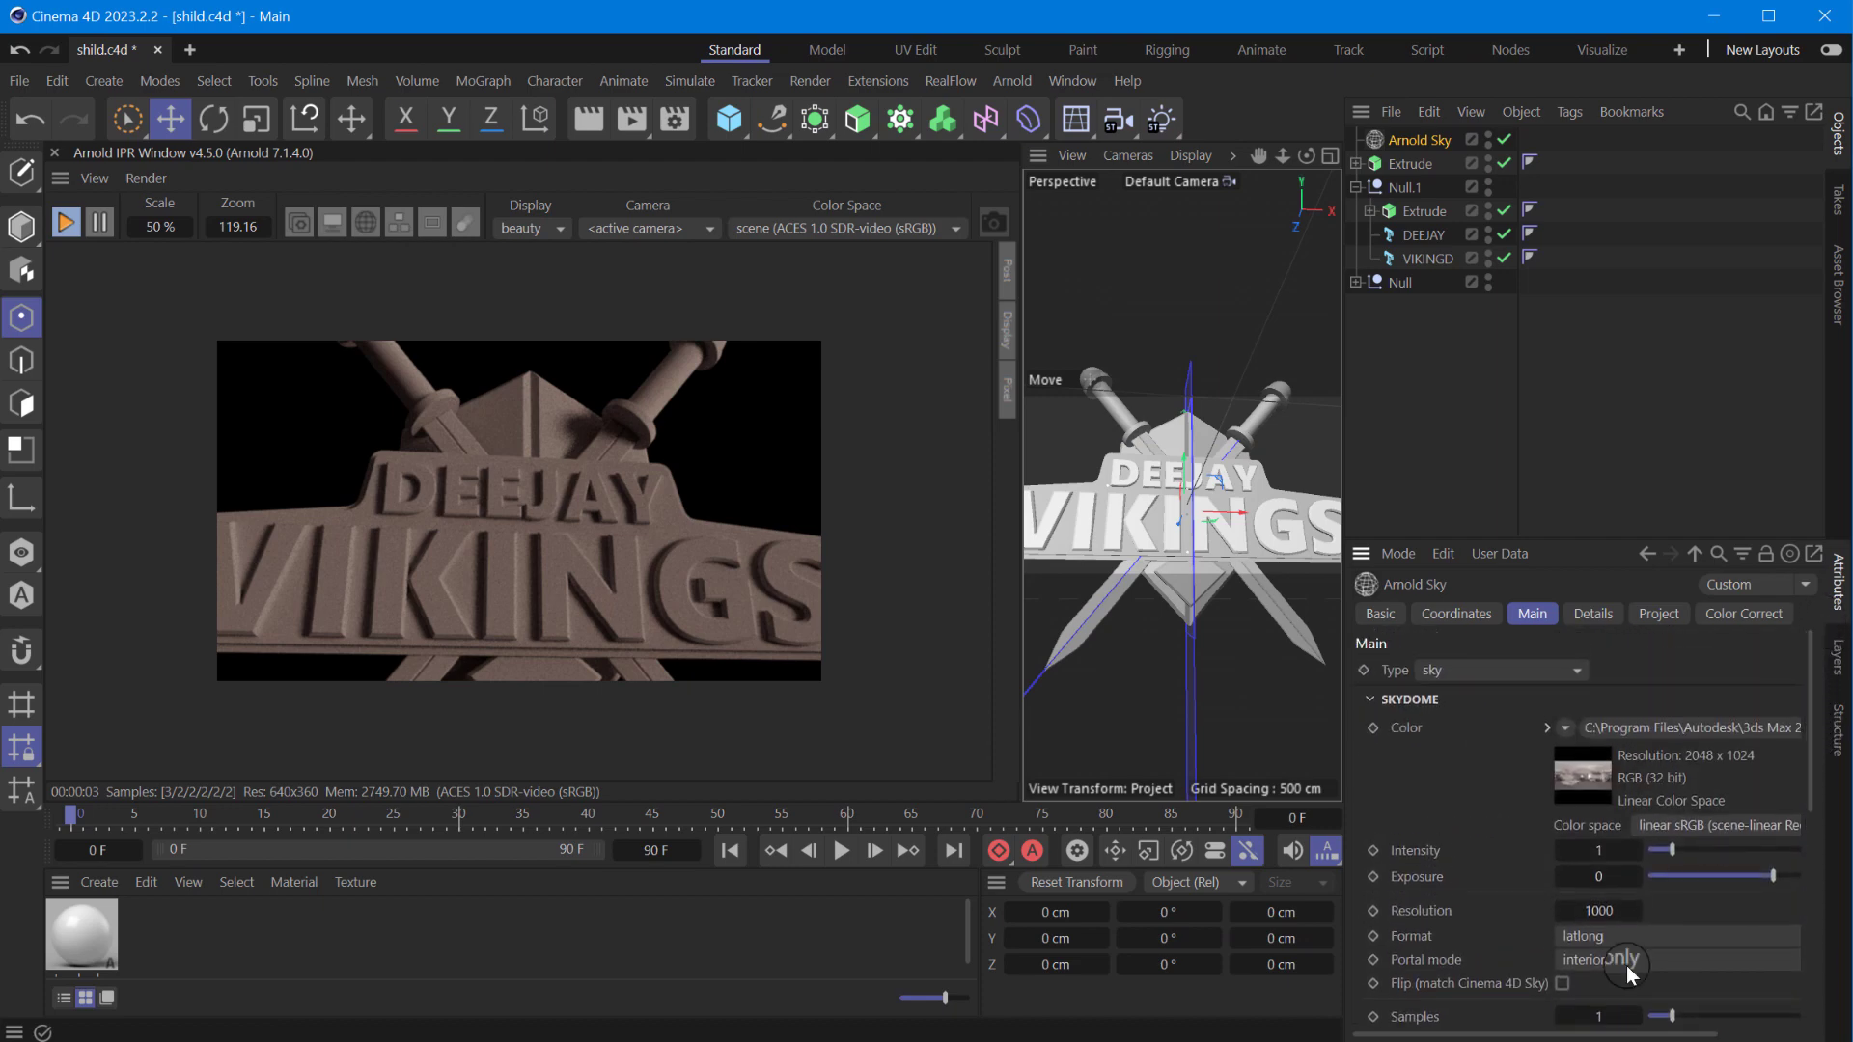
pyautogui.click(1738, 728)
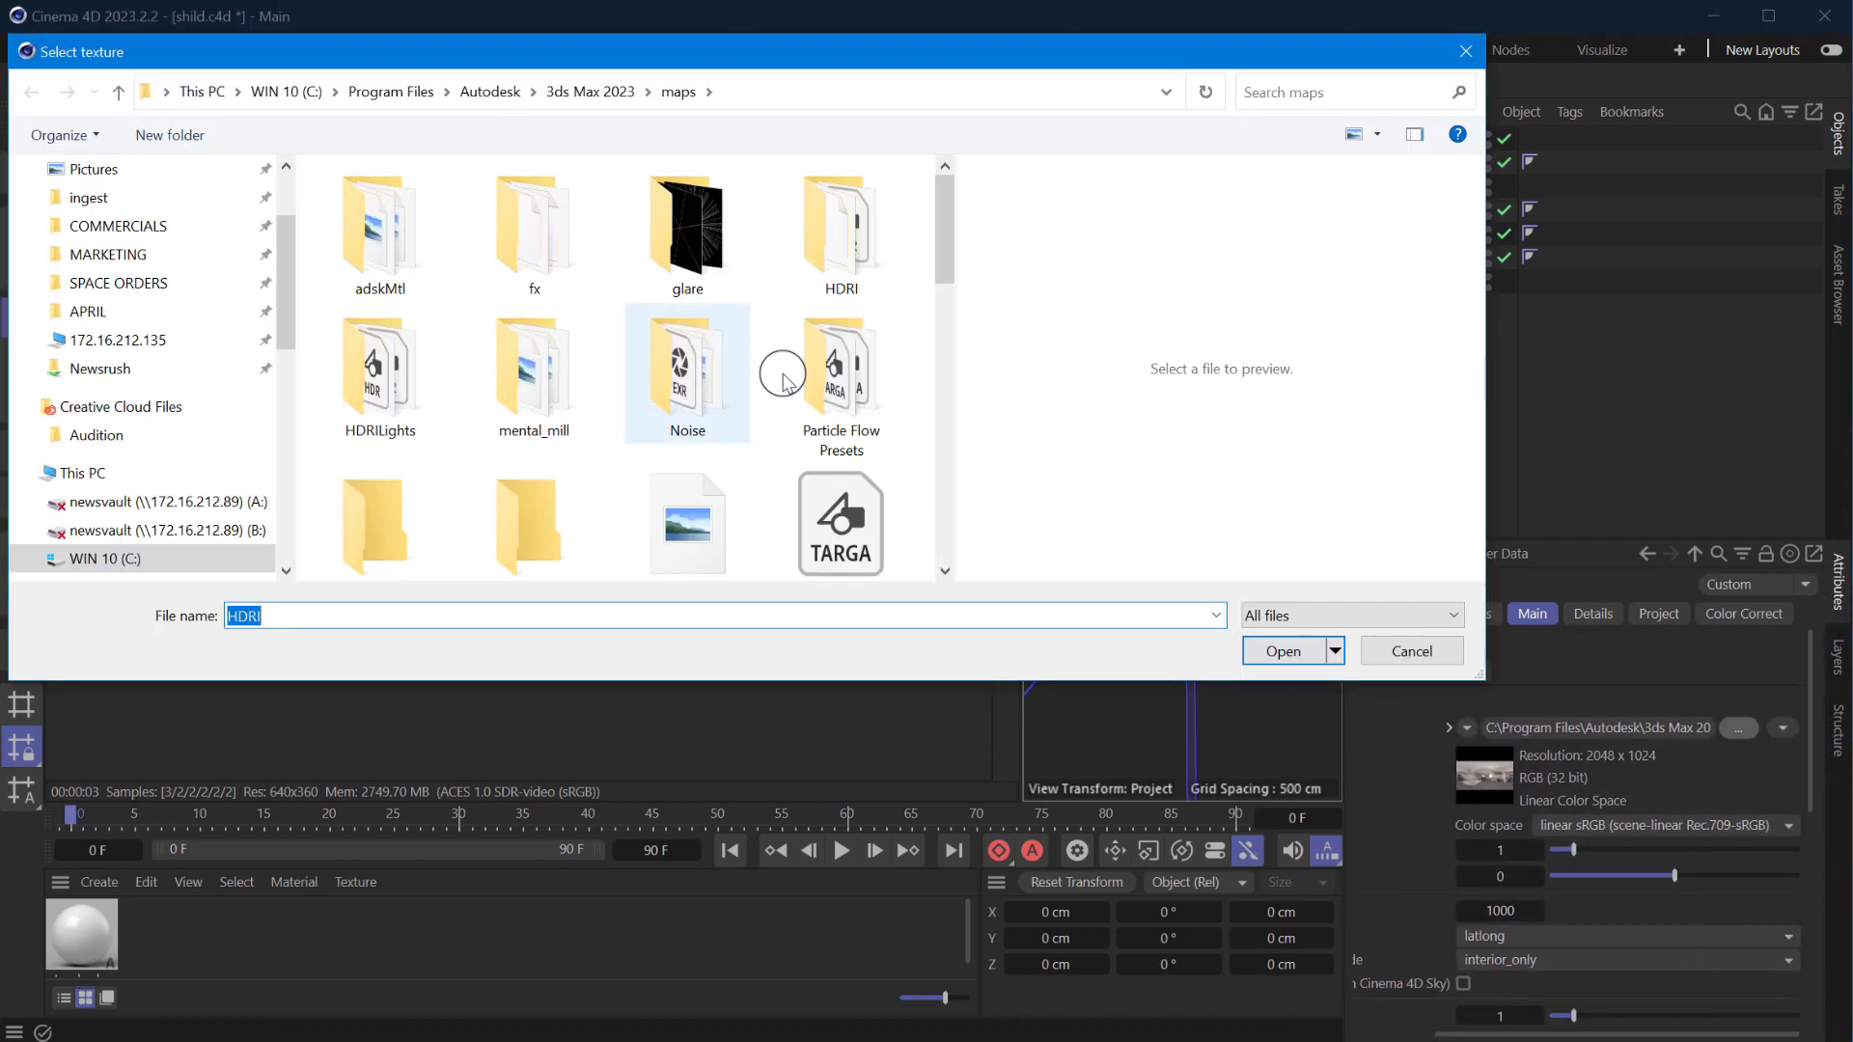
pyautogui.moveTo(943, 248); pyautogui.dragTo(966, 536)
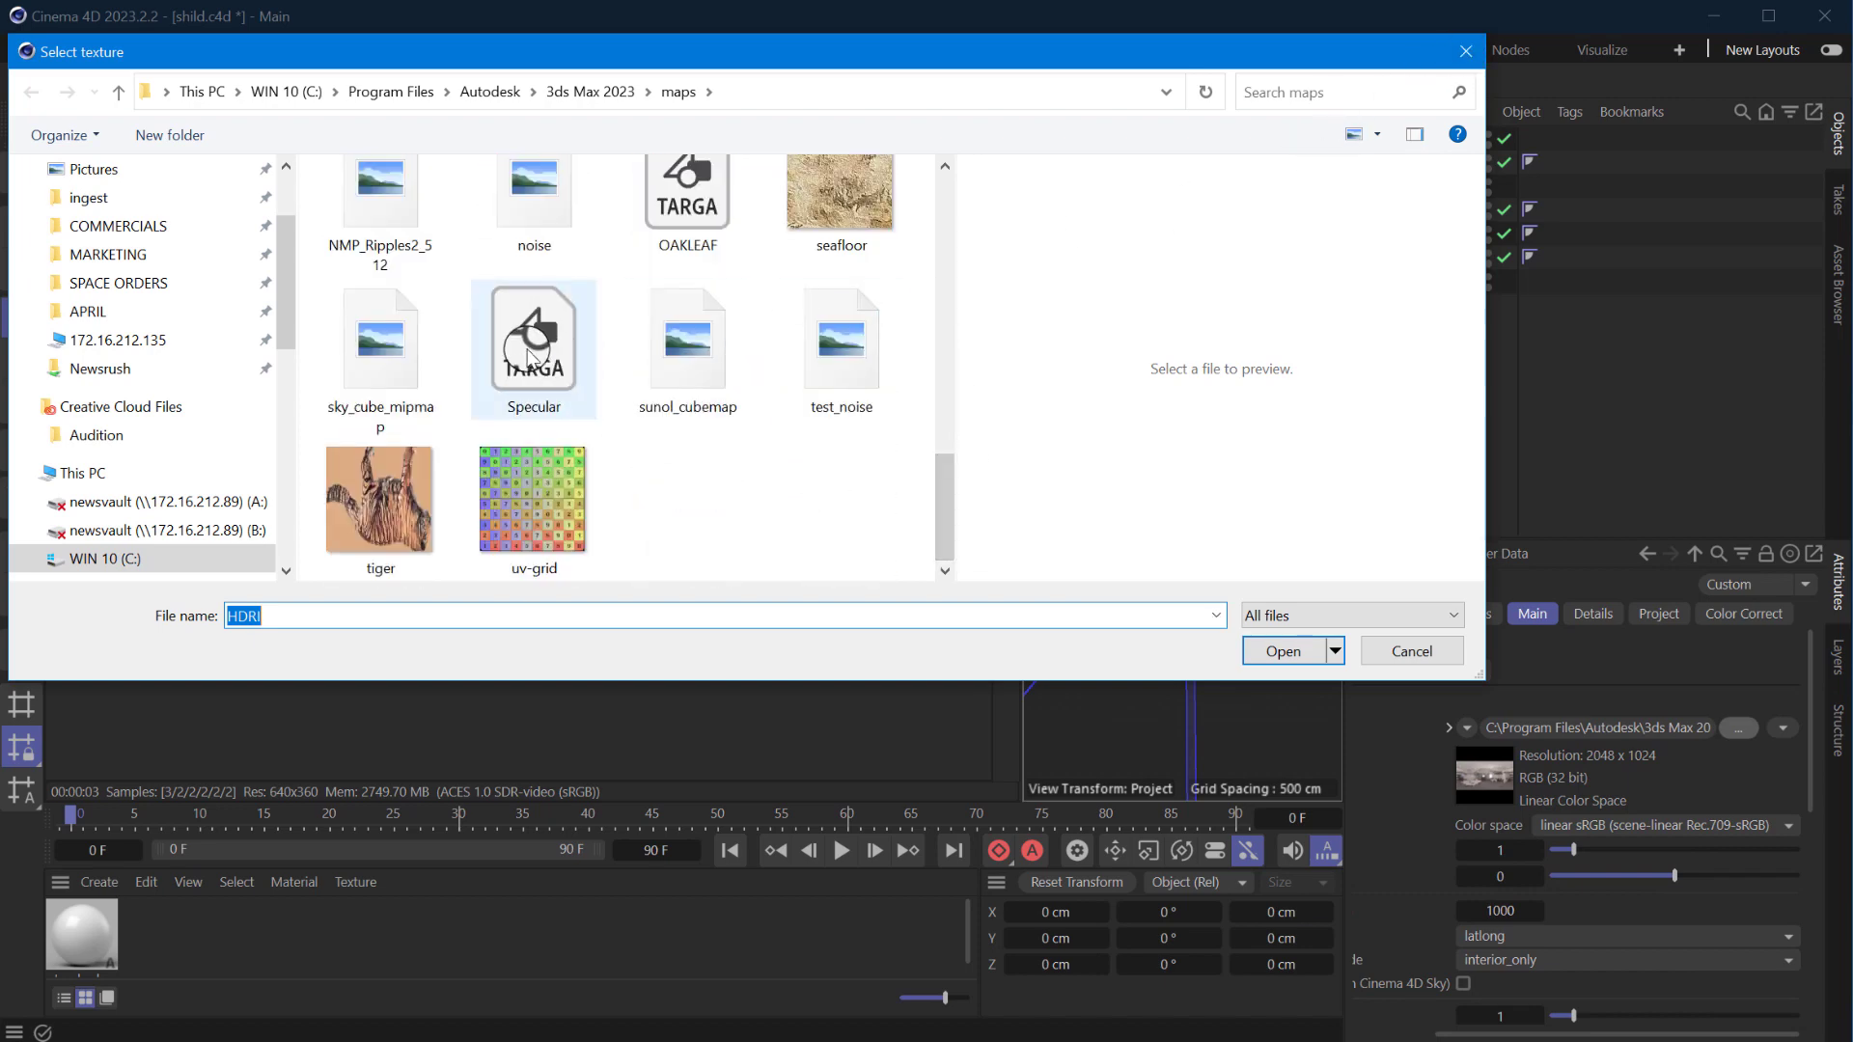
pyautogui.click(590, 91)
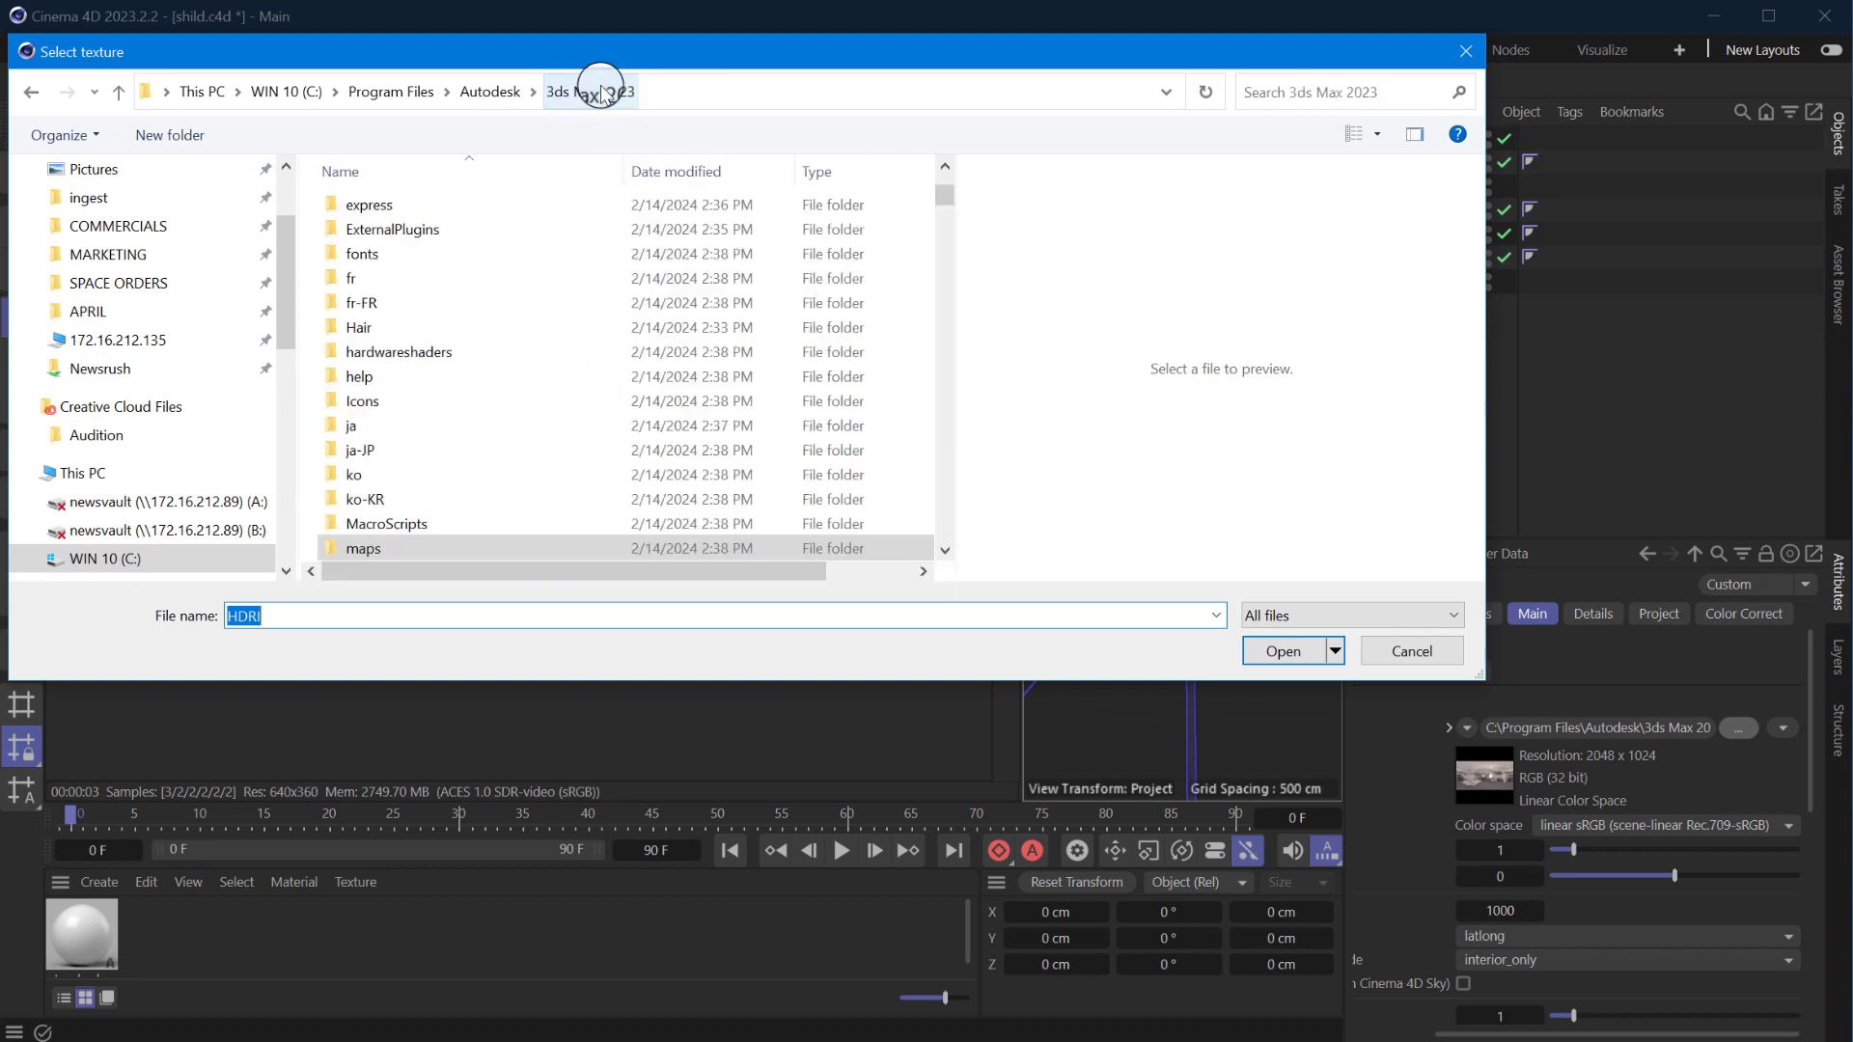
pyautogui.doubleClick(410, 546)
pyautogui.click(1466, 51)
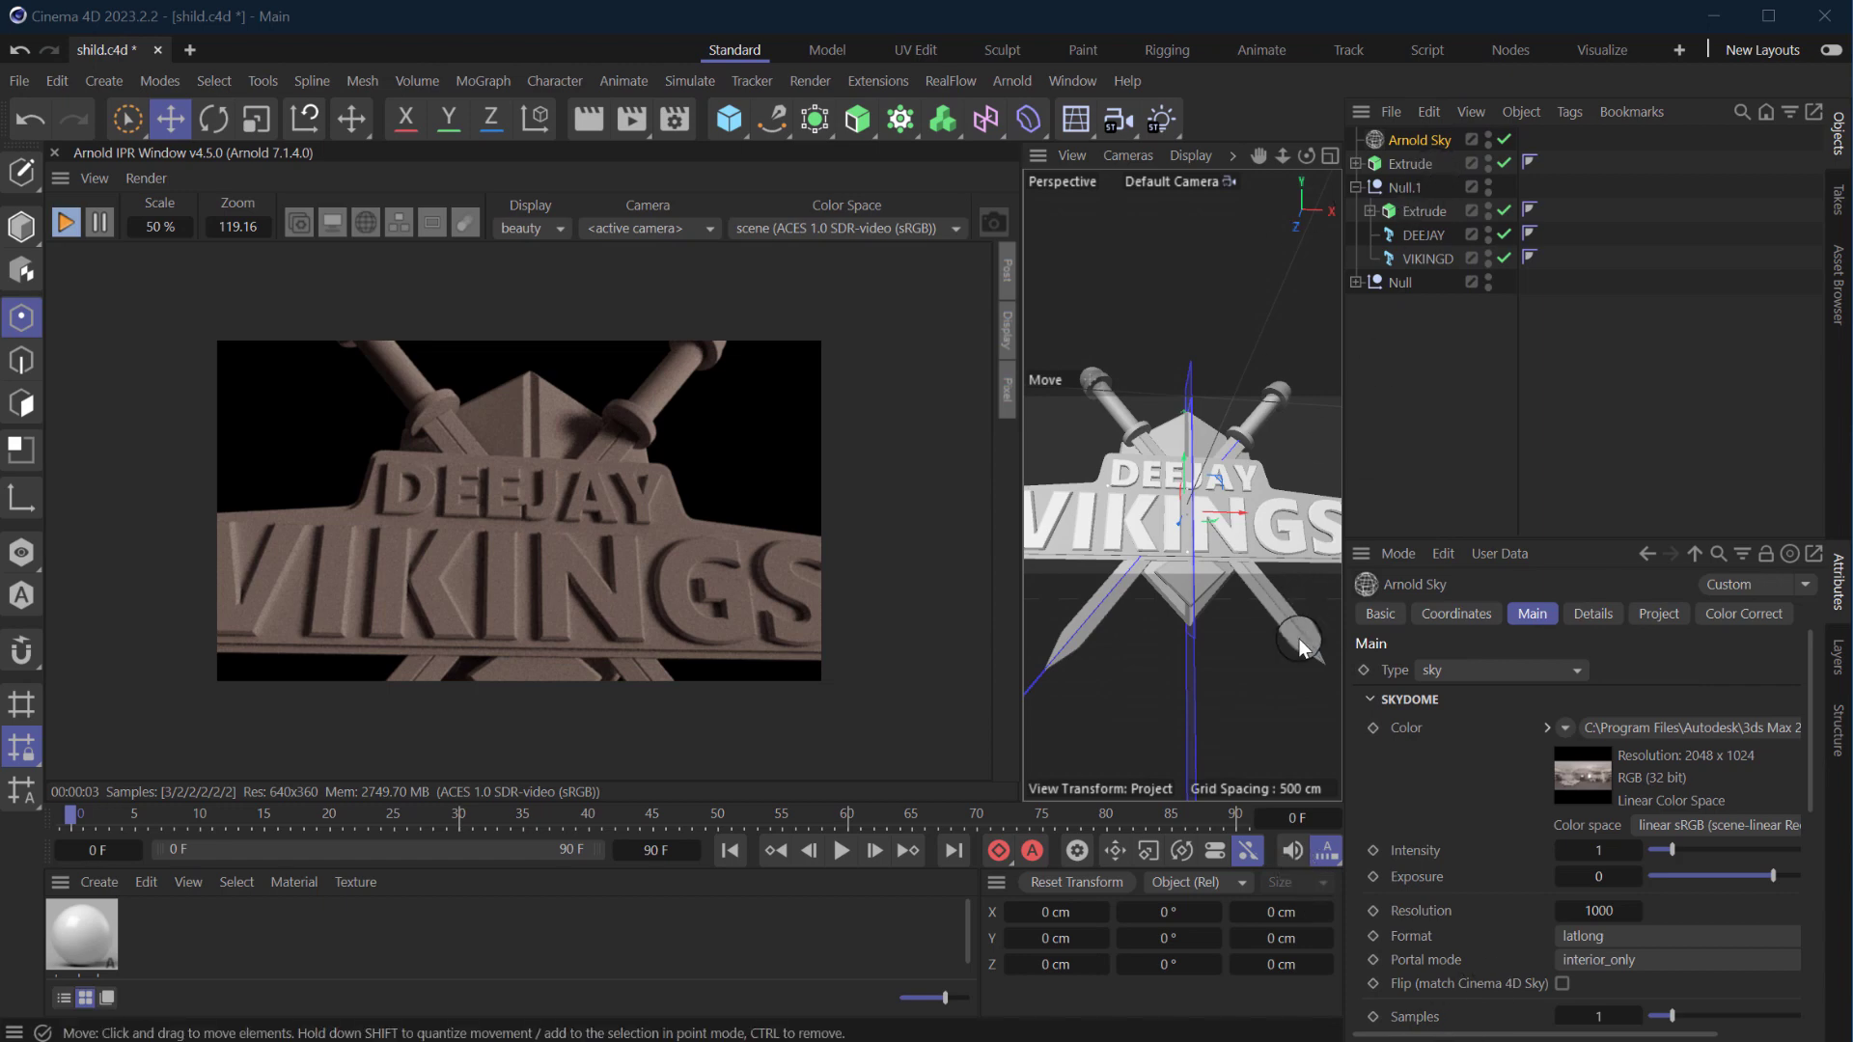
# - Apply the standard_surface material to the Extrude inside Symmetry.1
pyautogui.click(1424, 309)
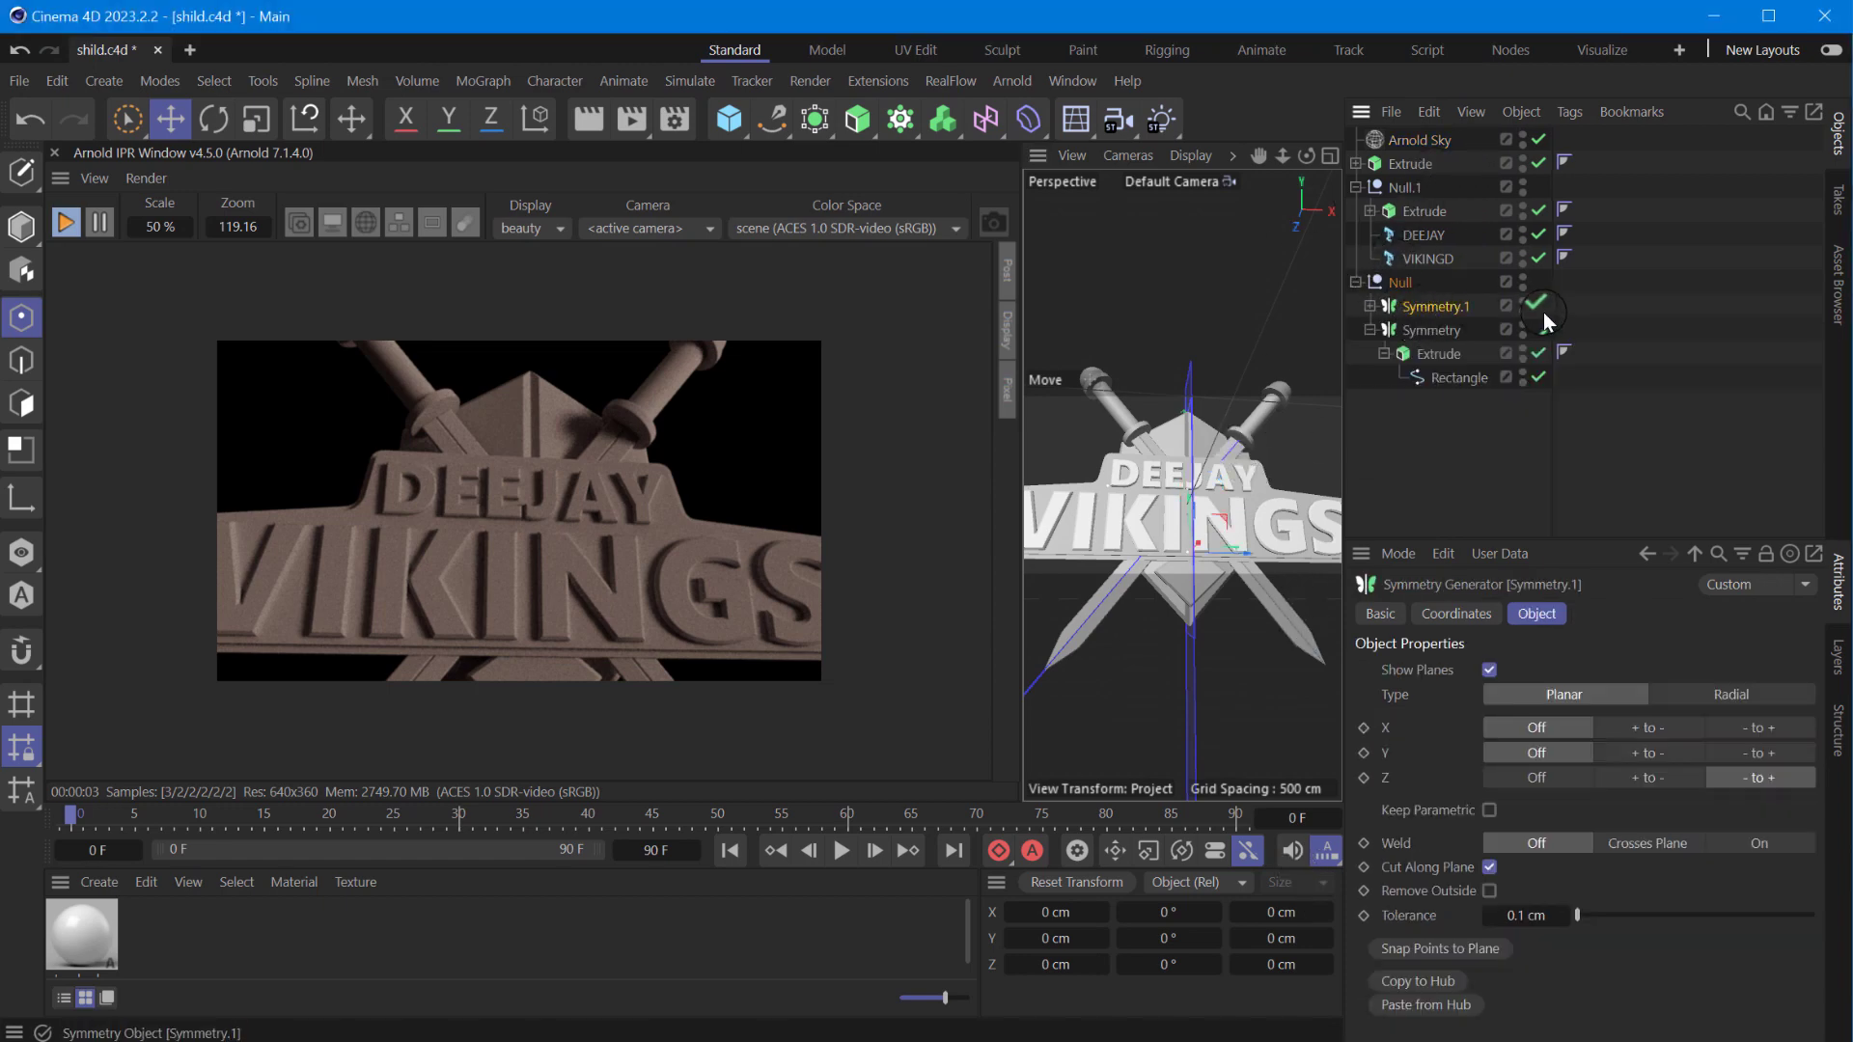
pyautogui.click(1370, 306)
pyautogui.click(1398, 353)
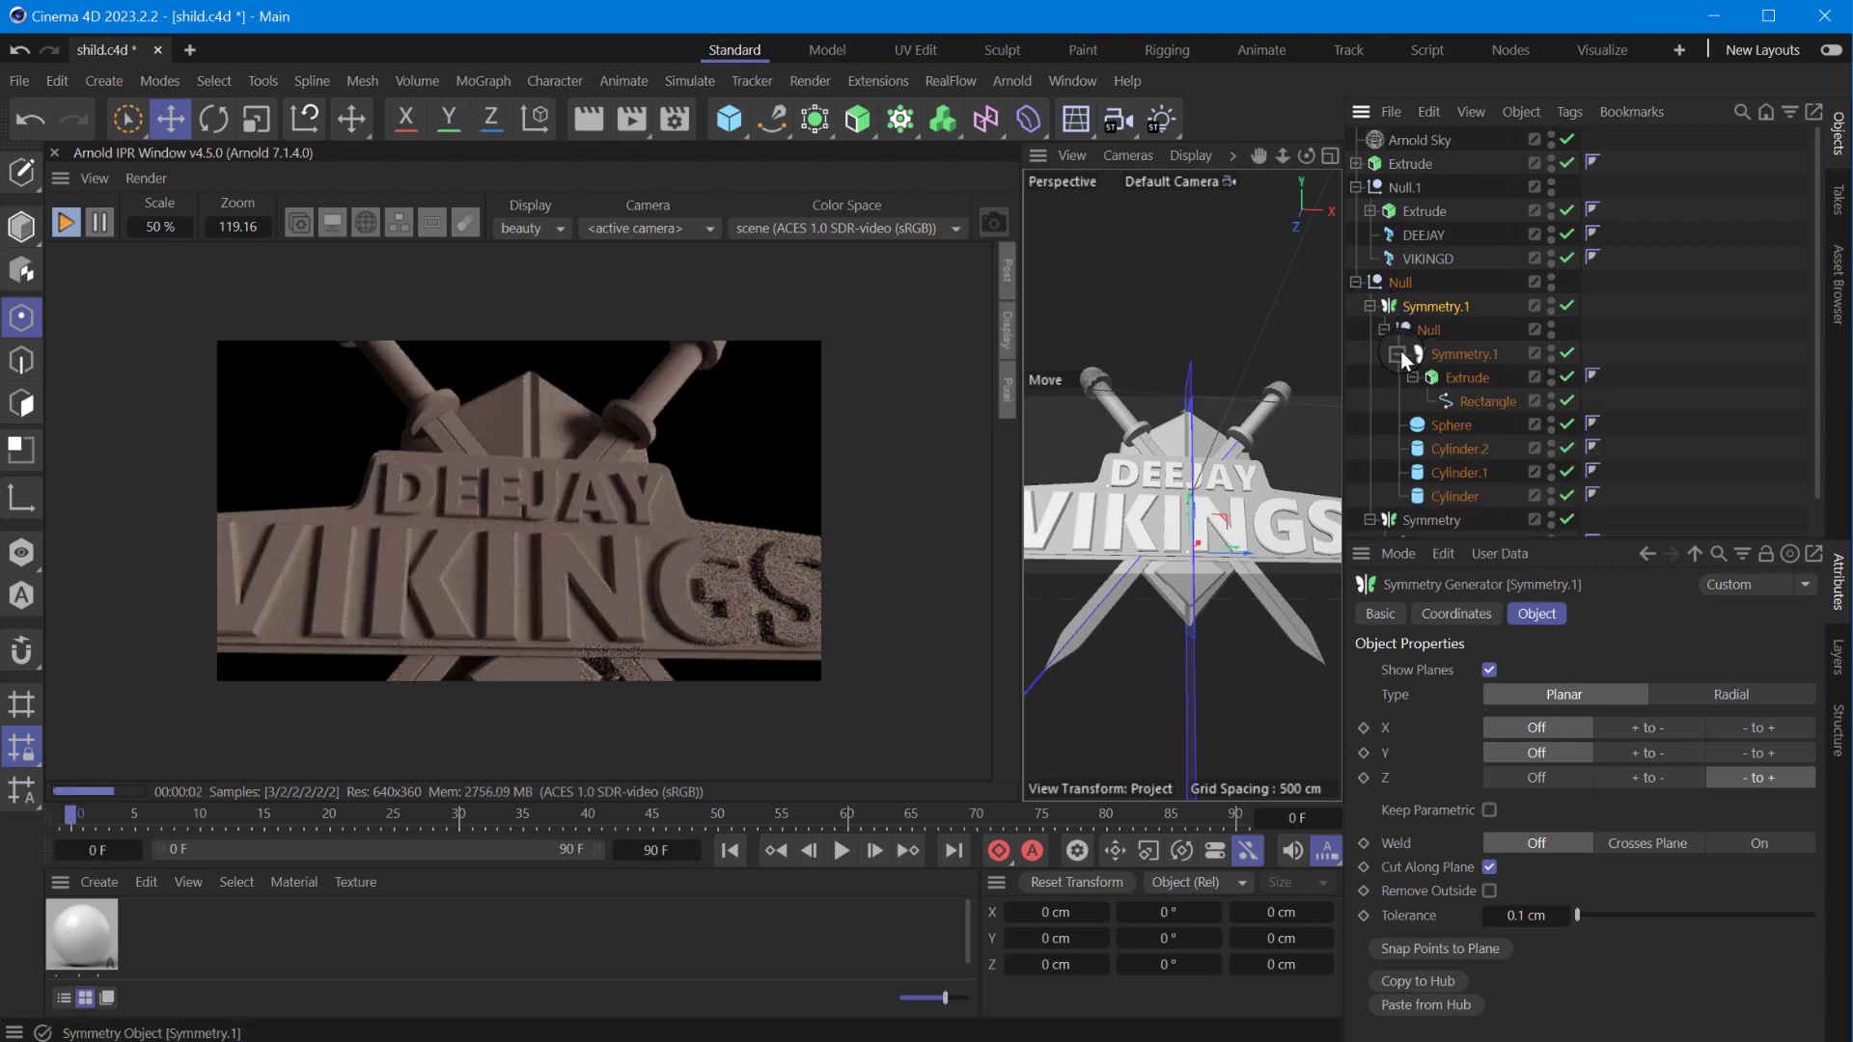
pyautogui.click(1467, 376)
pyautogui.moveTo(93, 941); pyautogui.dragTo(1249, 571)
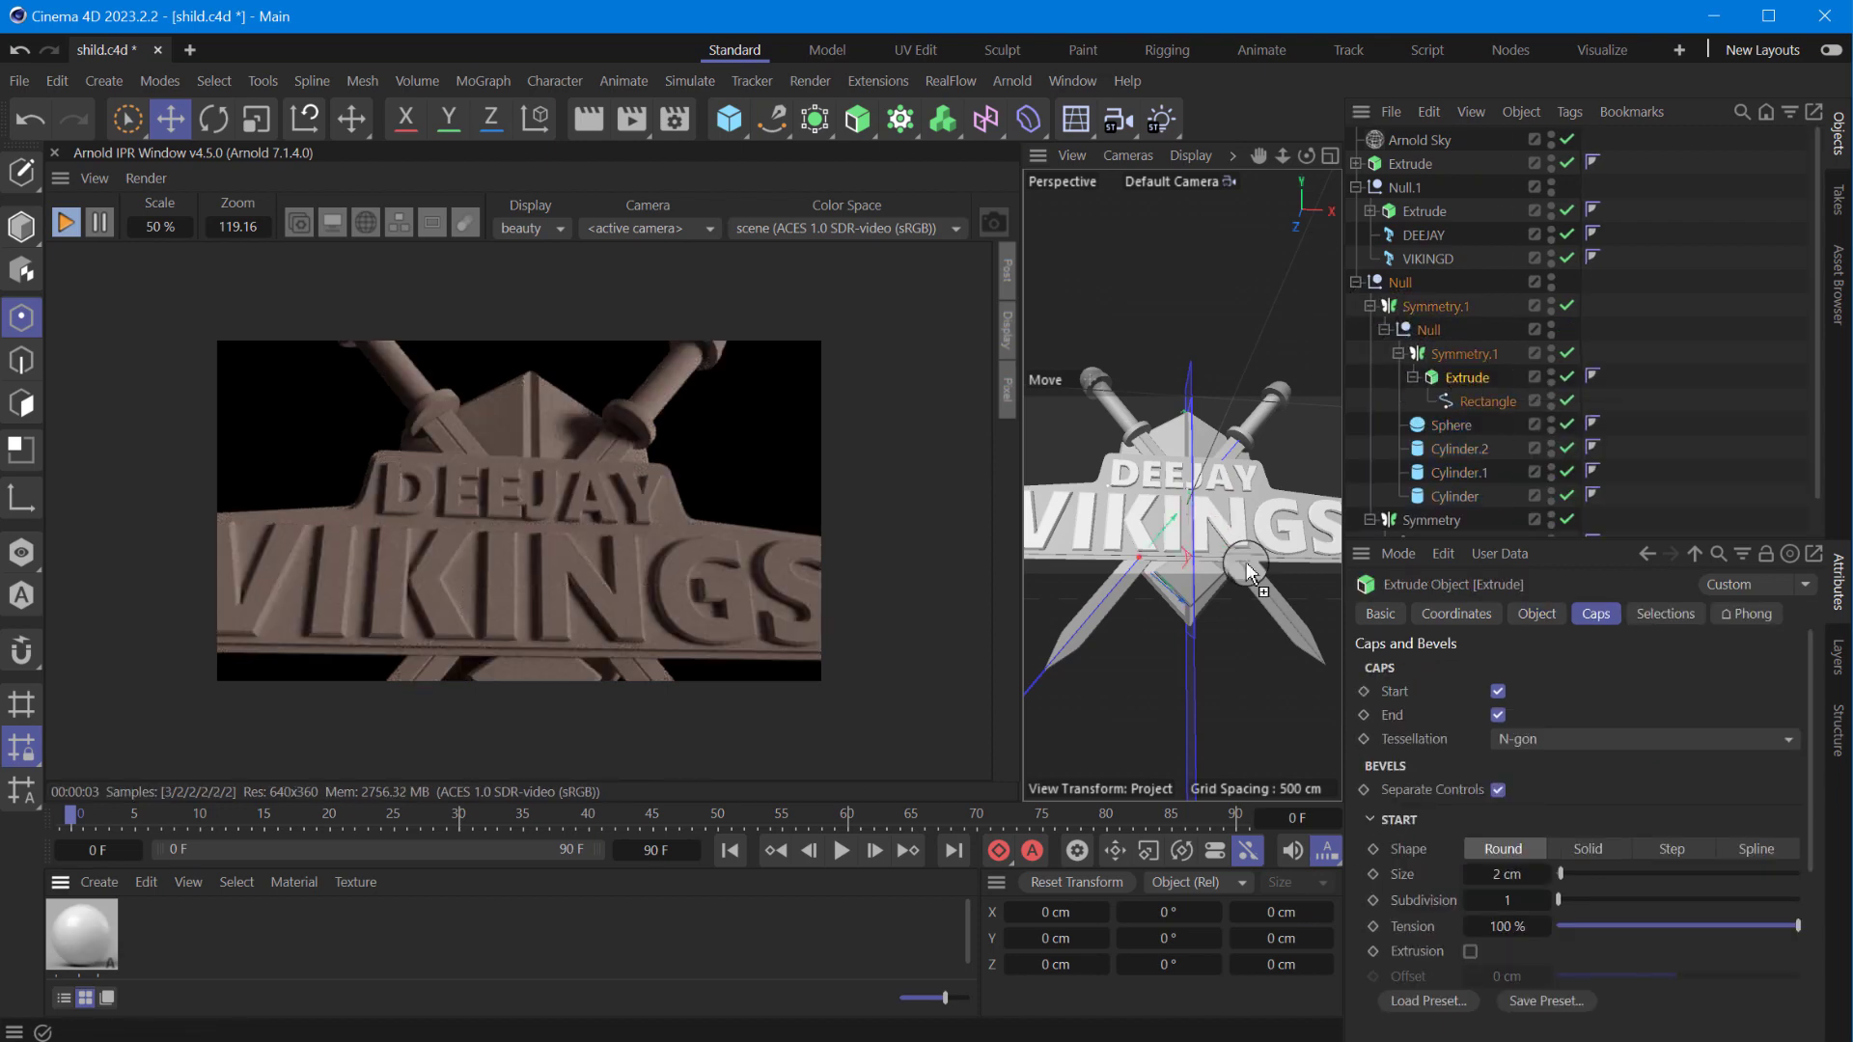
pyautogui.moveTo(1483, 381); pyautogui.dragTo(1483, 379)
# - Set the material type to metal with the silver Metal preset
pyautogui.doubleClick(1616, 377)
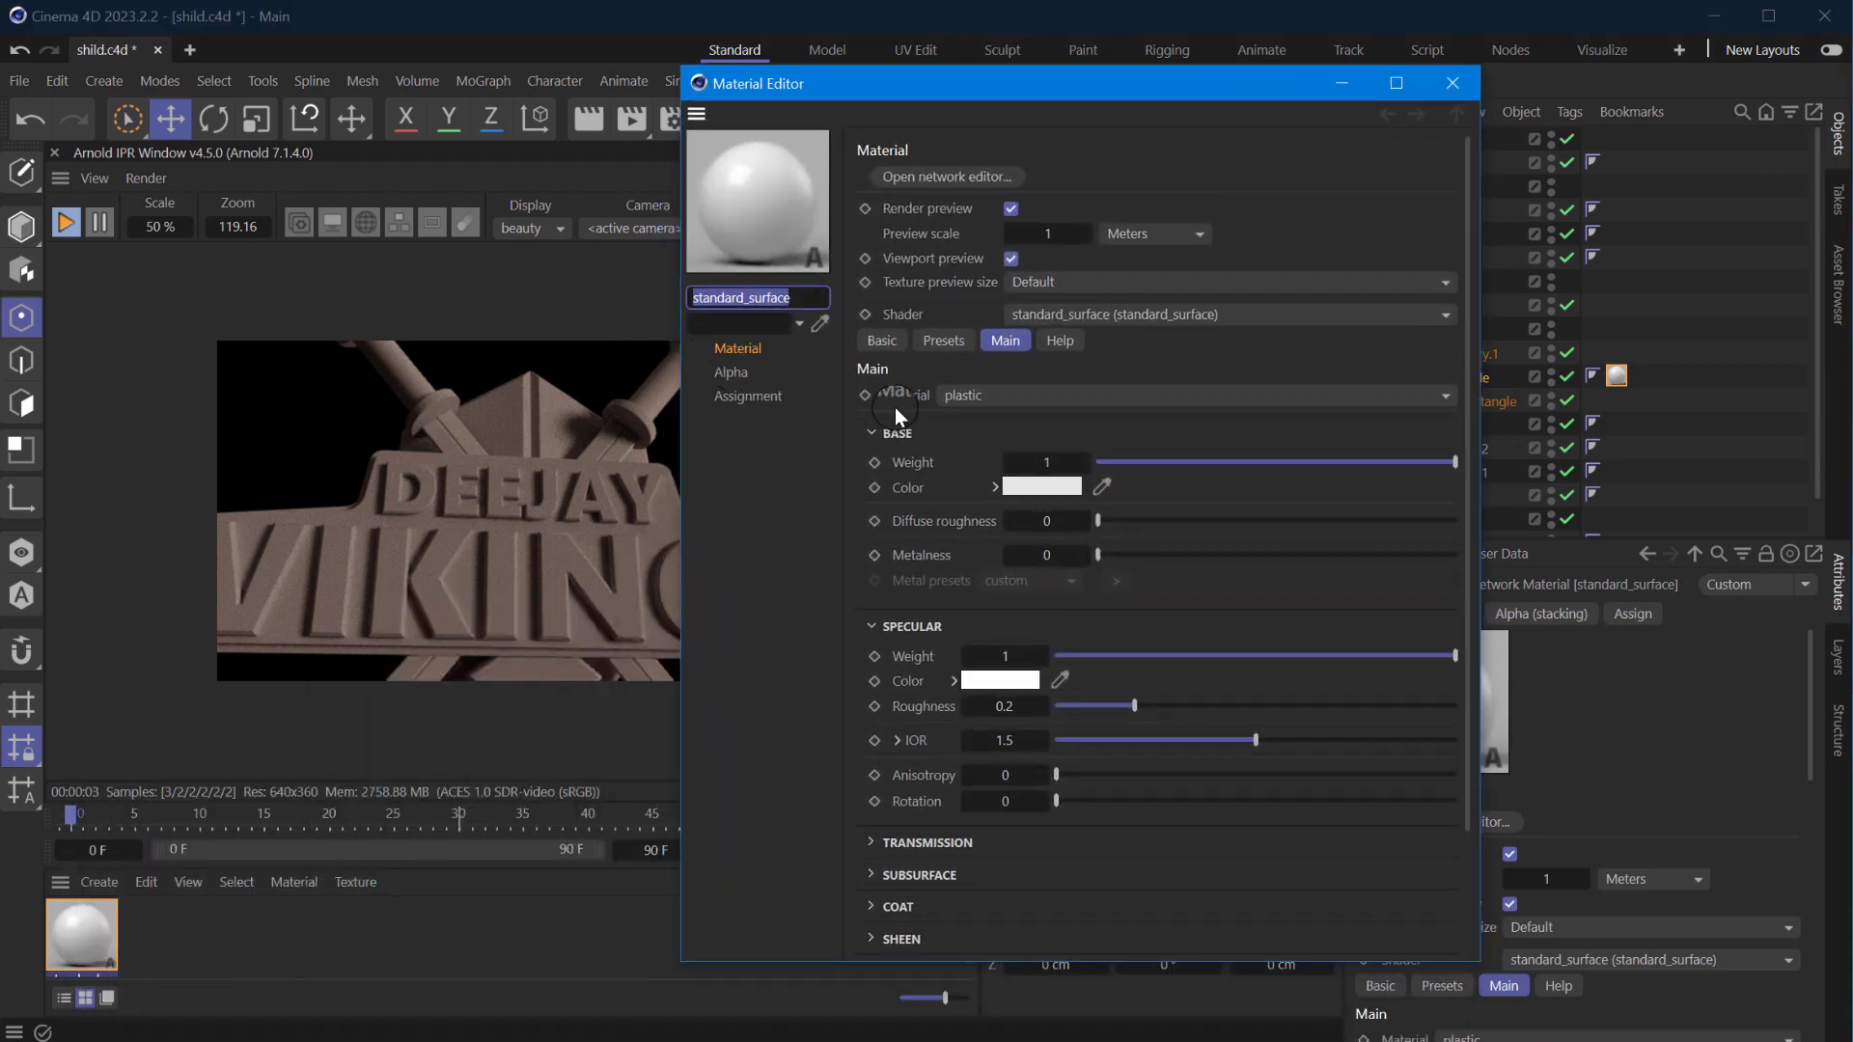
pyautogui.click(965, 396)
pyautogui.click(985, 434)
pyautogui.click(1008, 581)
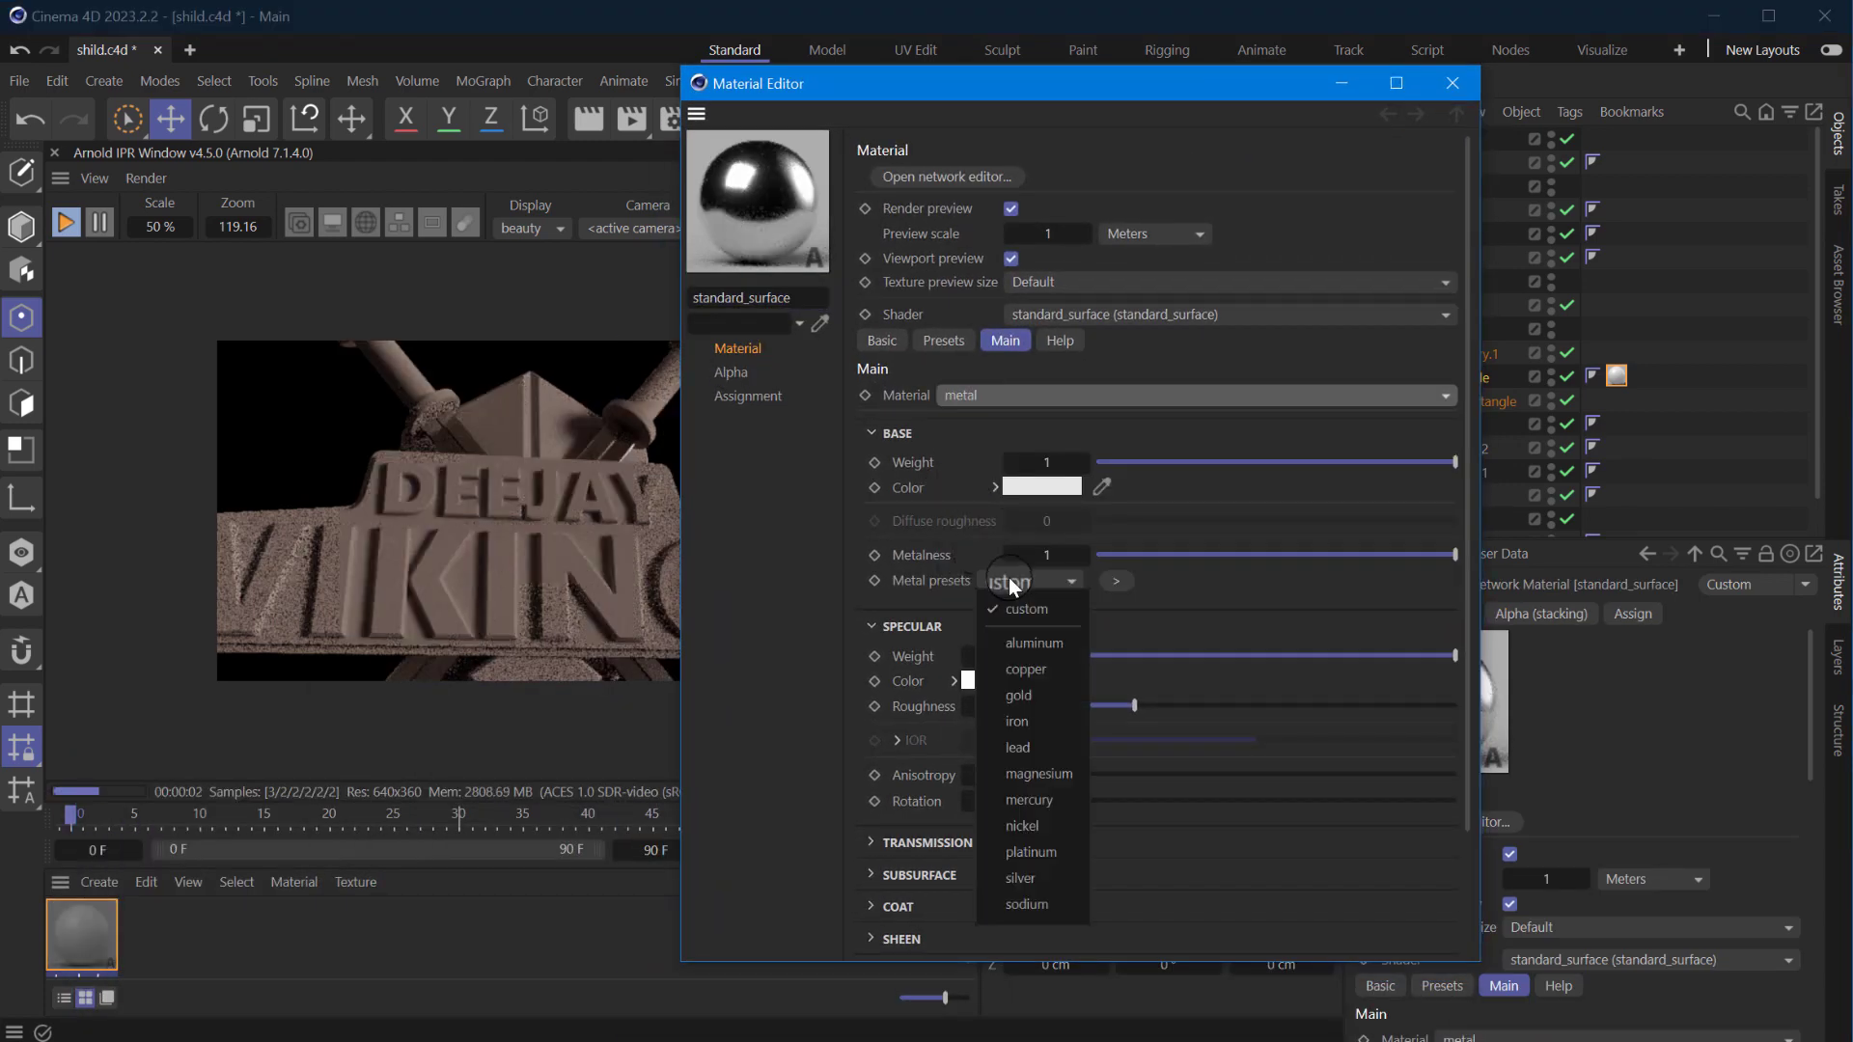
pyautogui.click(1020, 878)
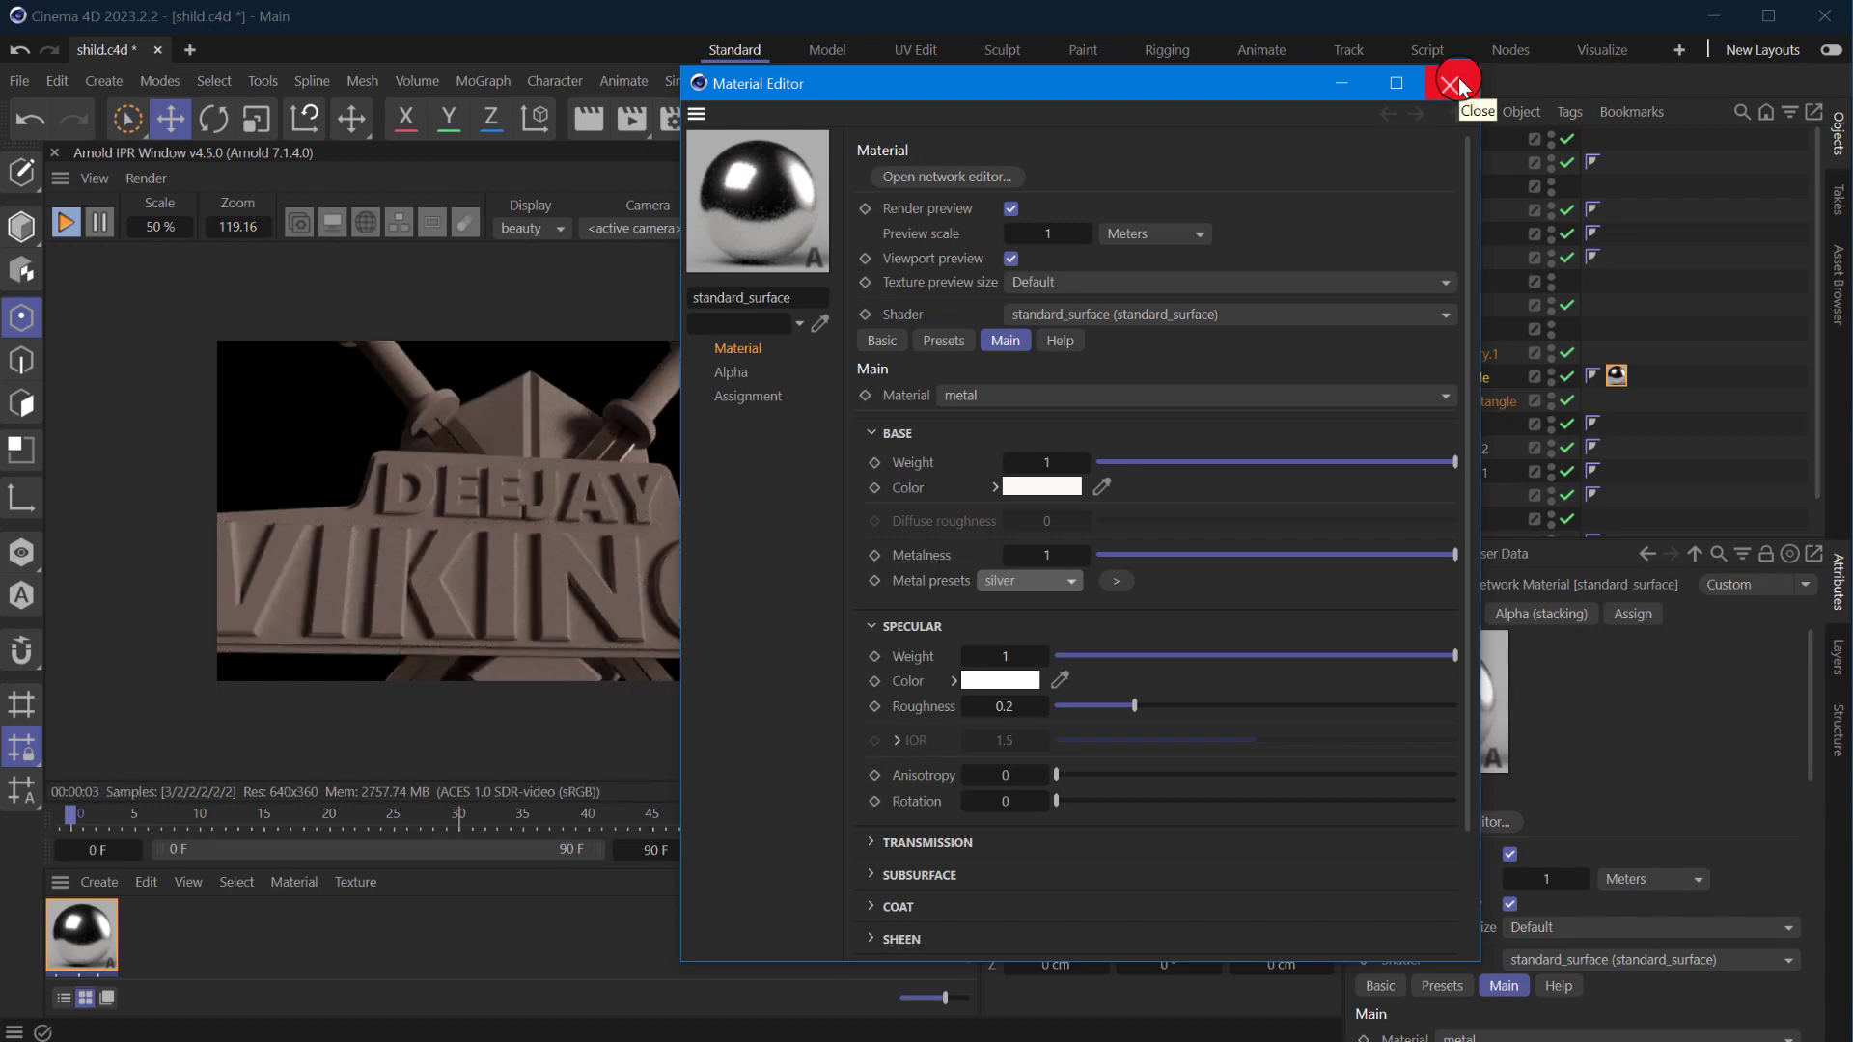
pyautogui.click(1452, 84)
# - Apply the silver material to Cylinder and Cylinder.1 as well
pyautogui.click(1397, 353)
pyautogui.click(1451, 424)
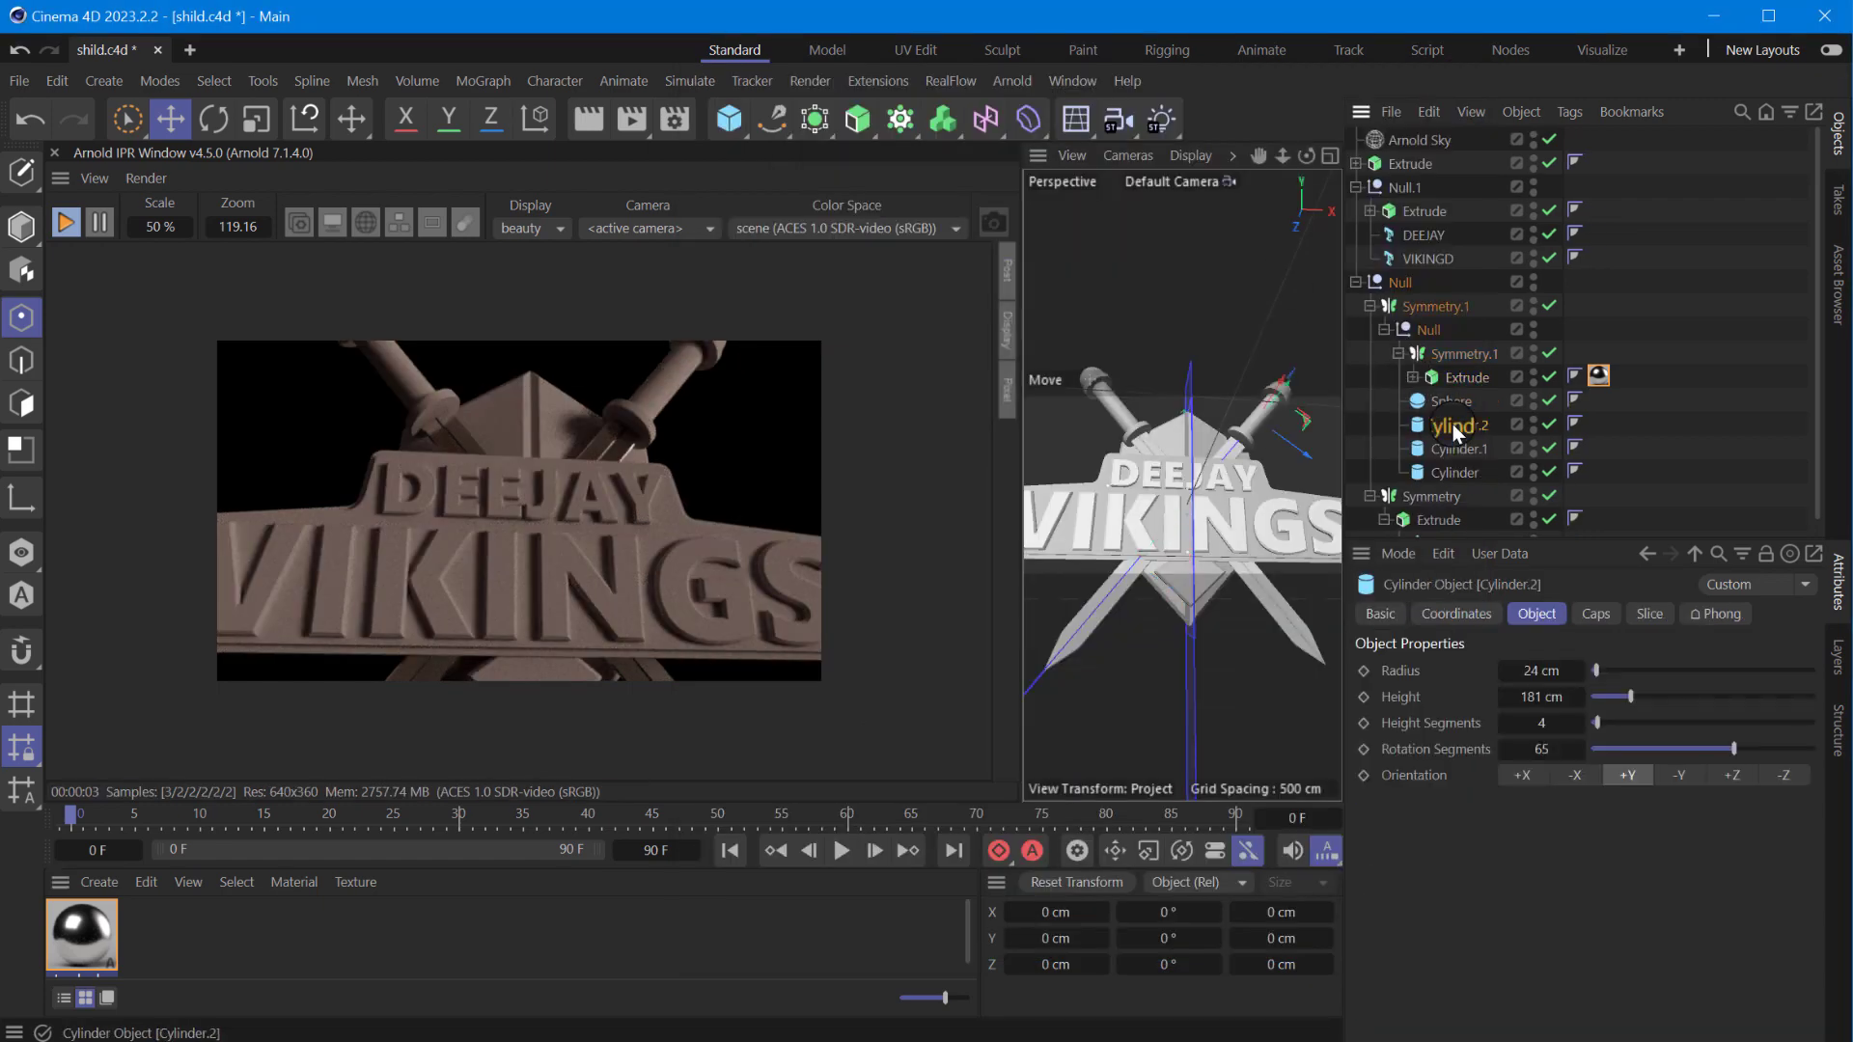
pyautogui.click(1476, 450)
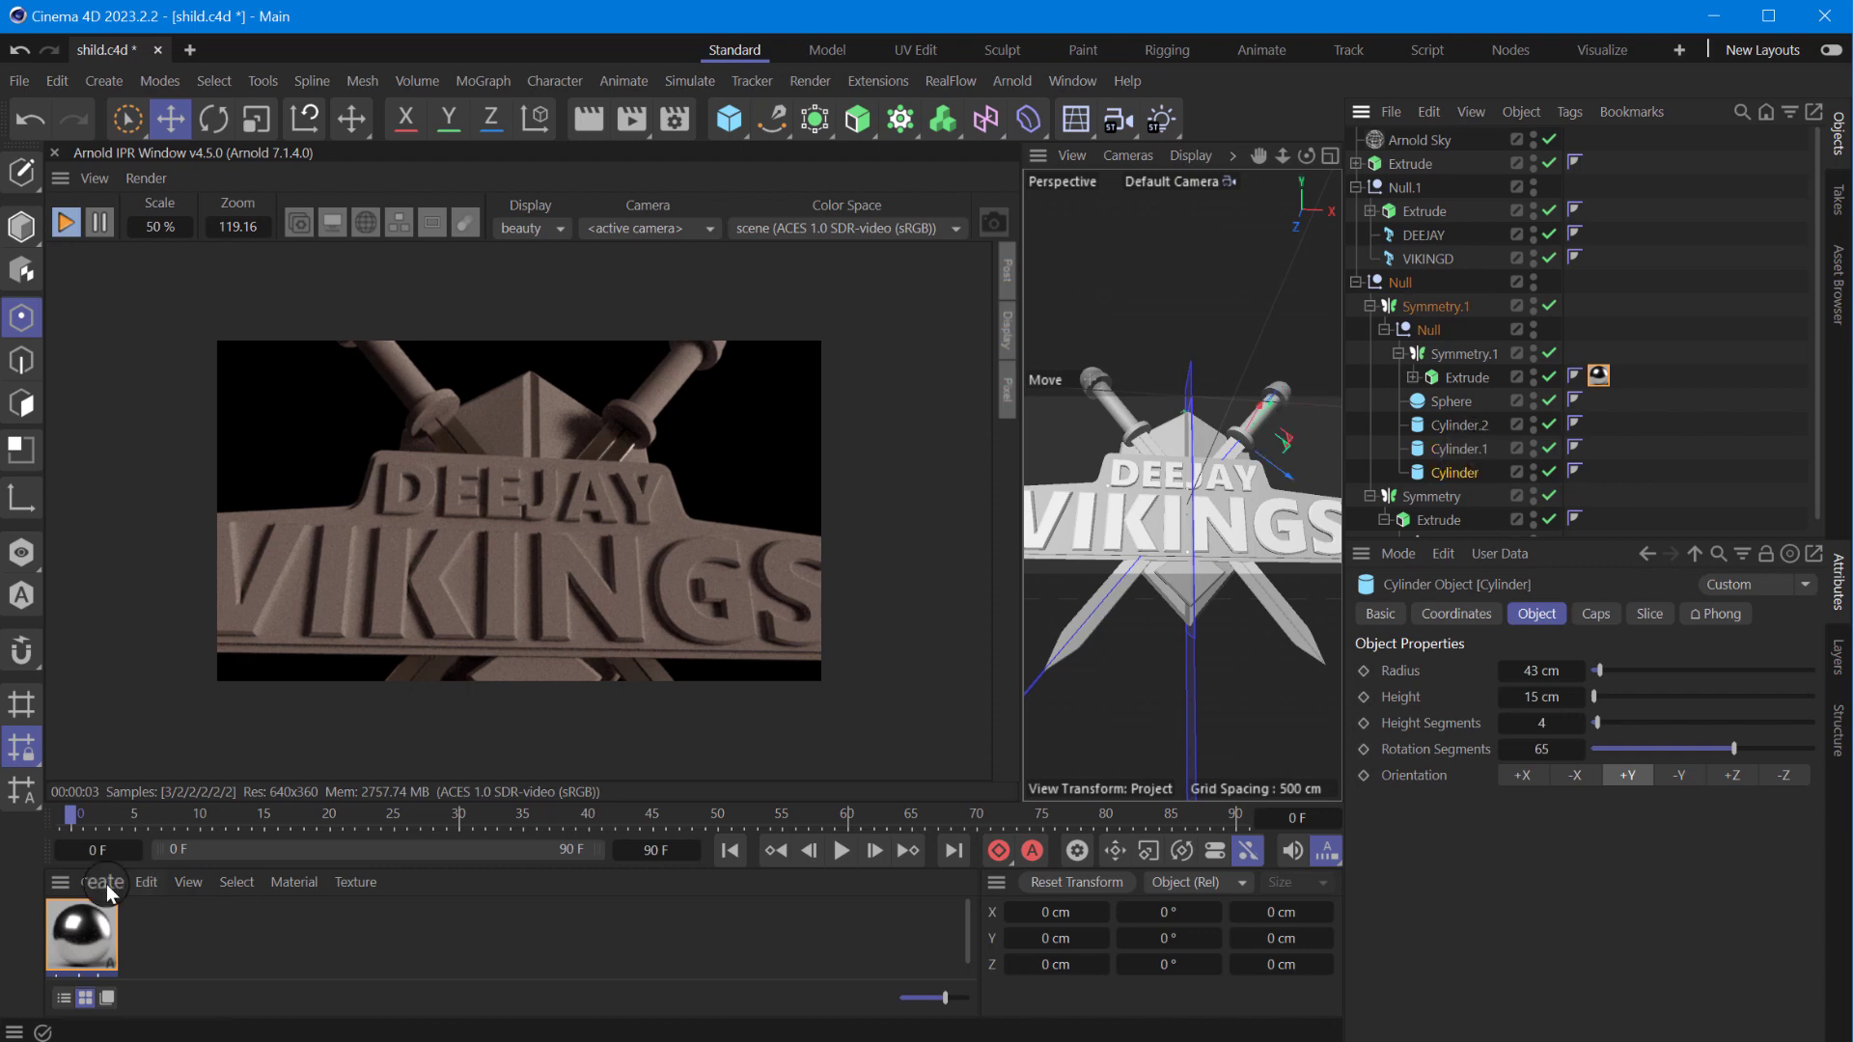
pyautogui.moveTo(1459, 475); pyautogui.dragTo(1459, 473)
pyautogui.click(1457, 425)
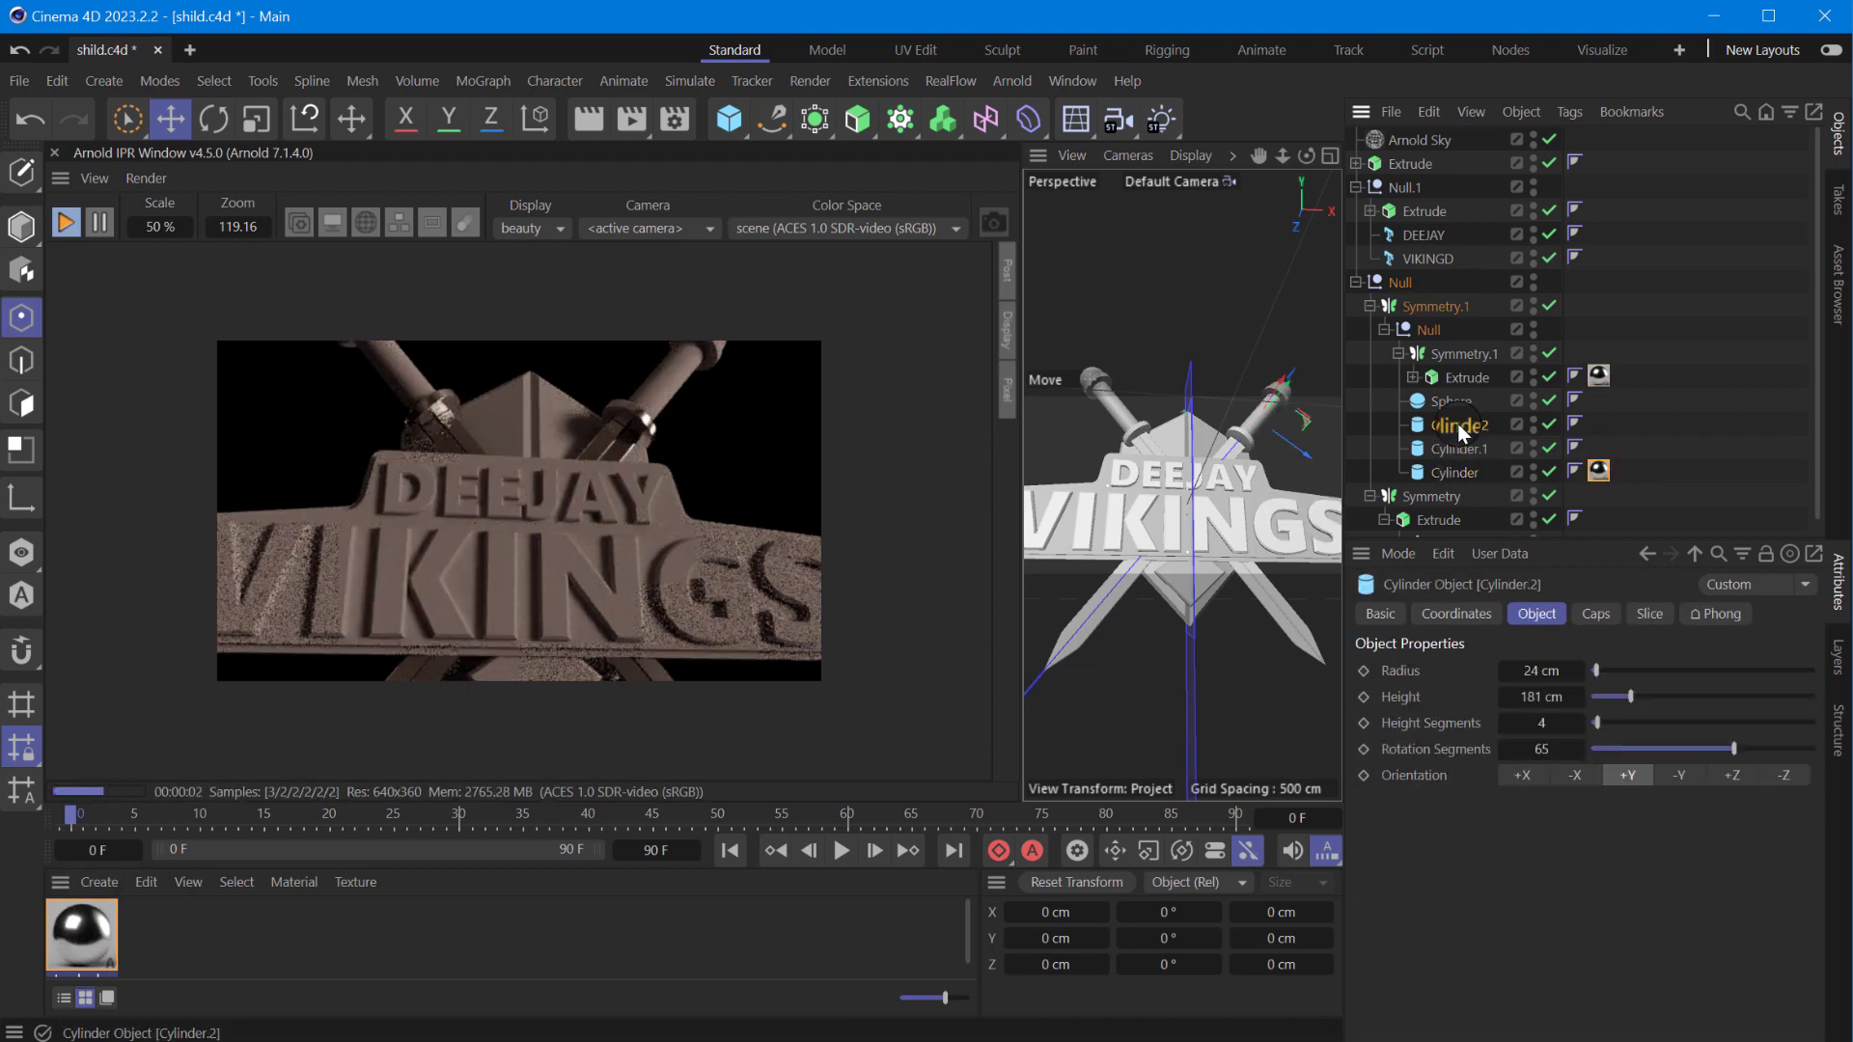
pyautogui.moveTo(1303, 155); pyautogui.dragTo(1303, 154)
pyautogui.click(1459, 449)
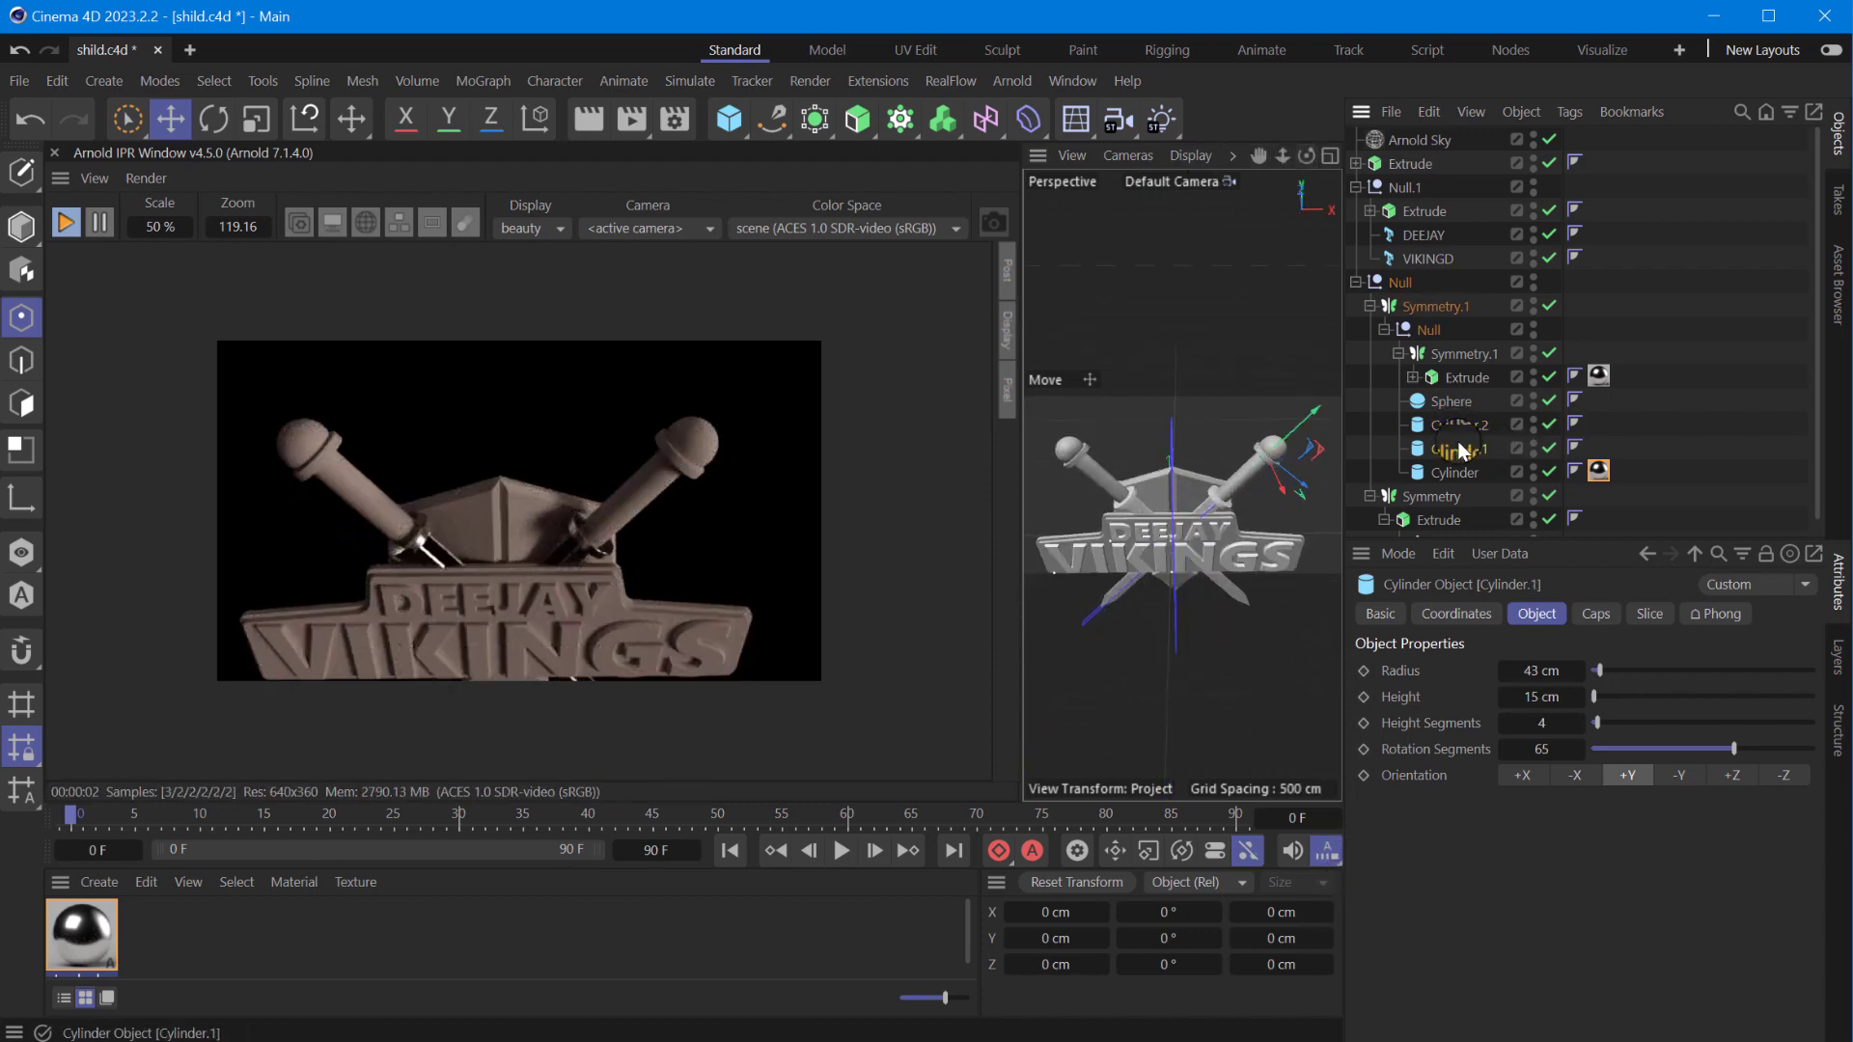
pyautogui.moveTo(85, 929); pyautogui.dragTo(1462, 448)
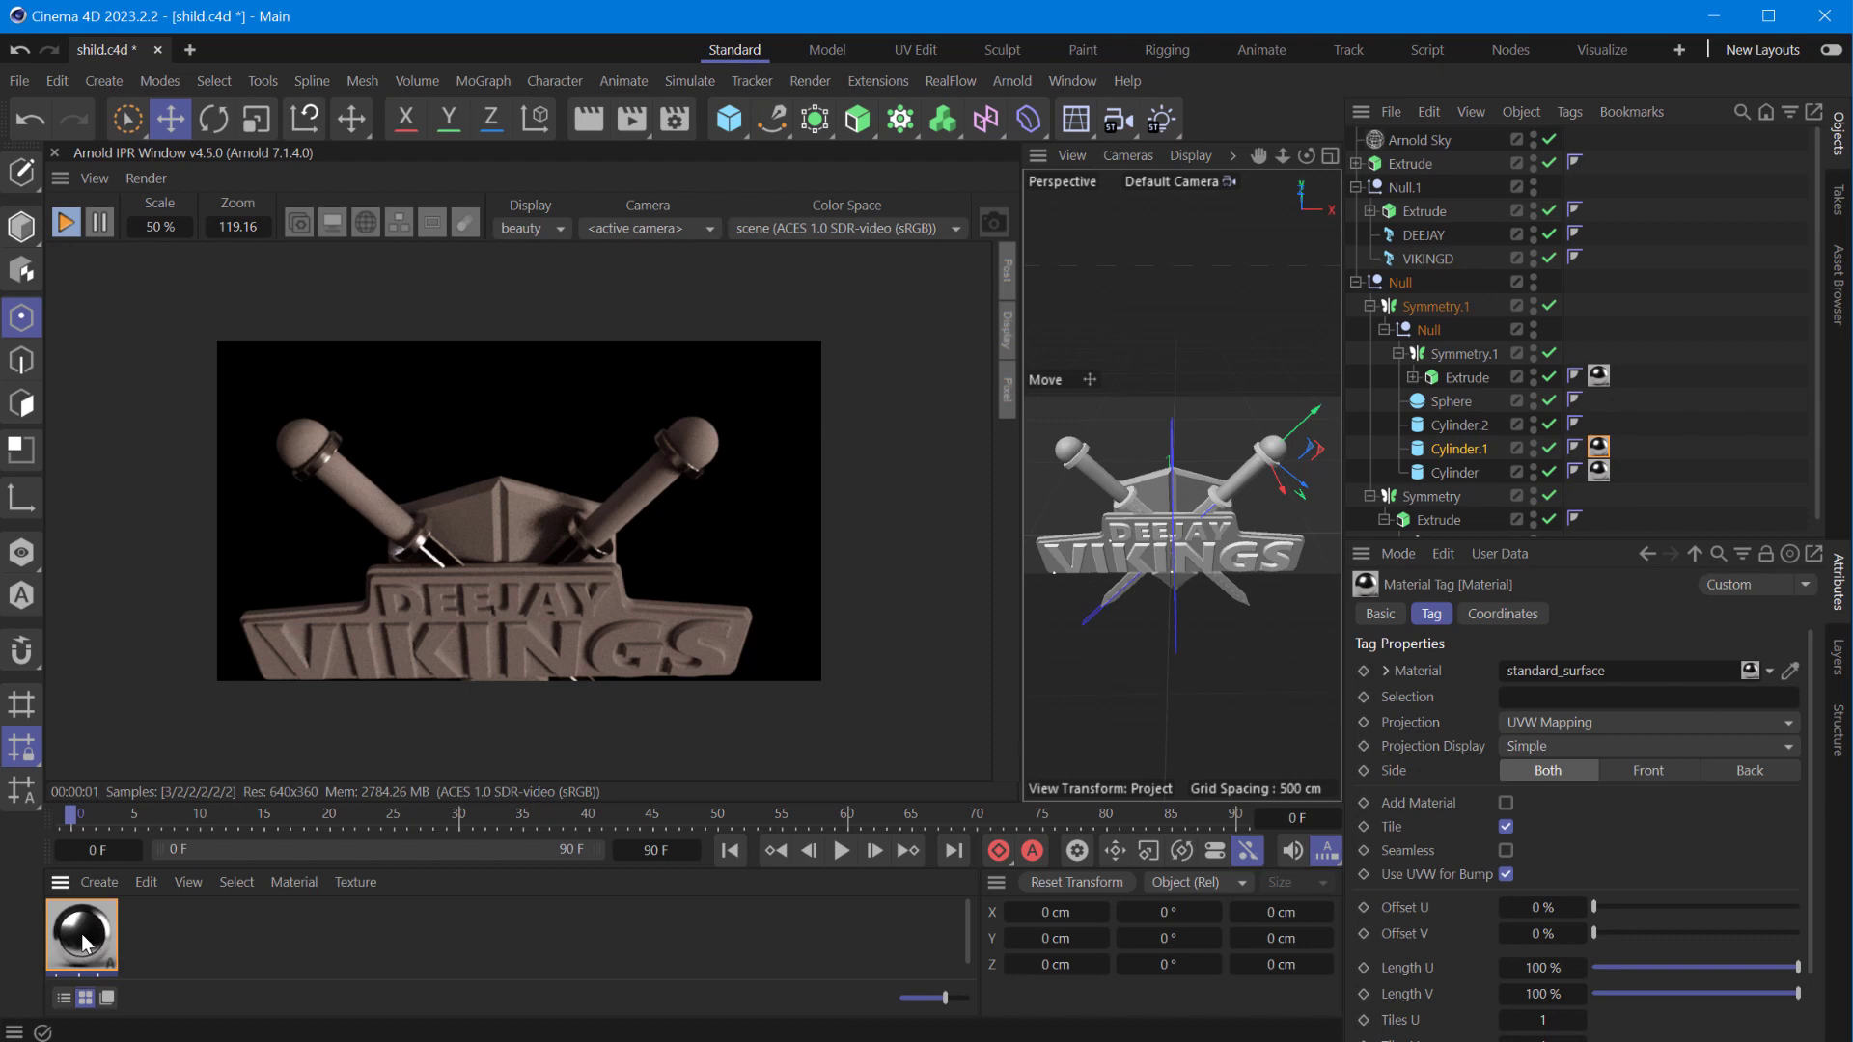
# - Duplicate the silver material, switch its preset to gold, and apply it to the Sphere tips
pyautogui.keyDown('ctrl'); pyautogui.moveTo(85, 943); pyautogui.dragTo(157, 936); pyautogui.keyUp('ctrl')
pyautogui.doubleClick(157, 936)
pyautogui.moveTo(612, 765); pyautogui.dragTo(1087, 156)
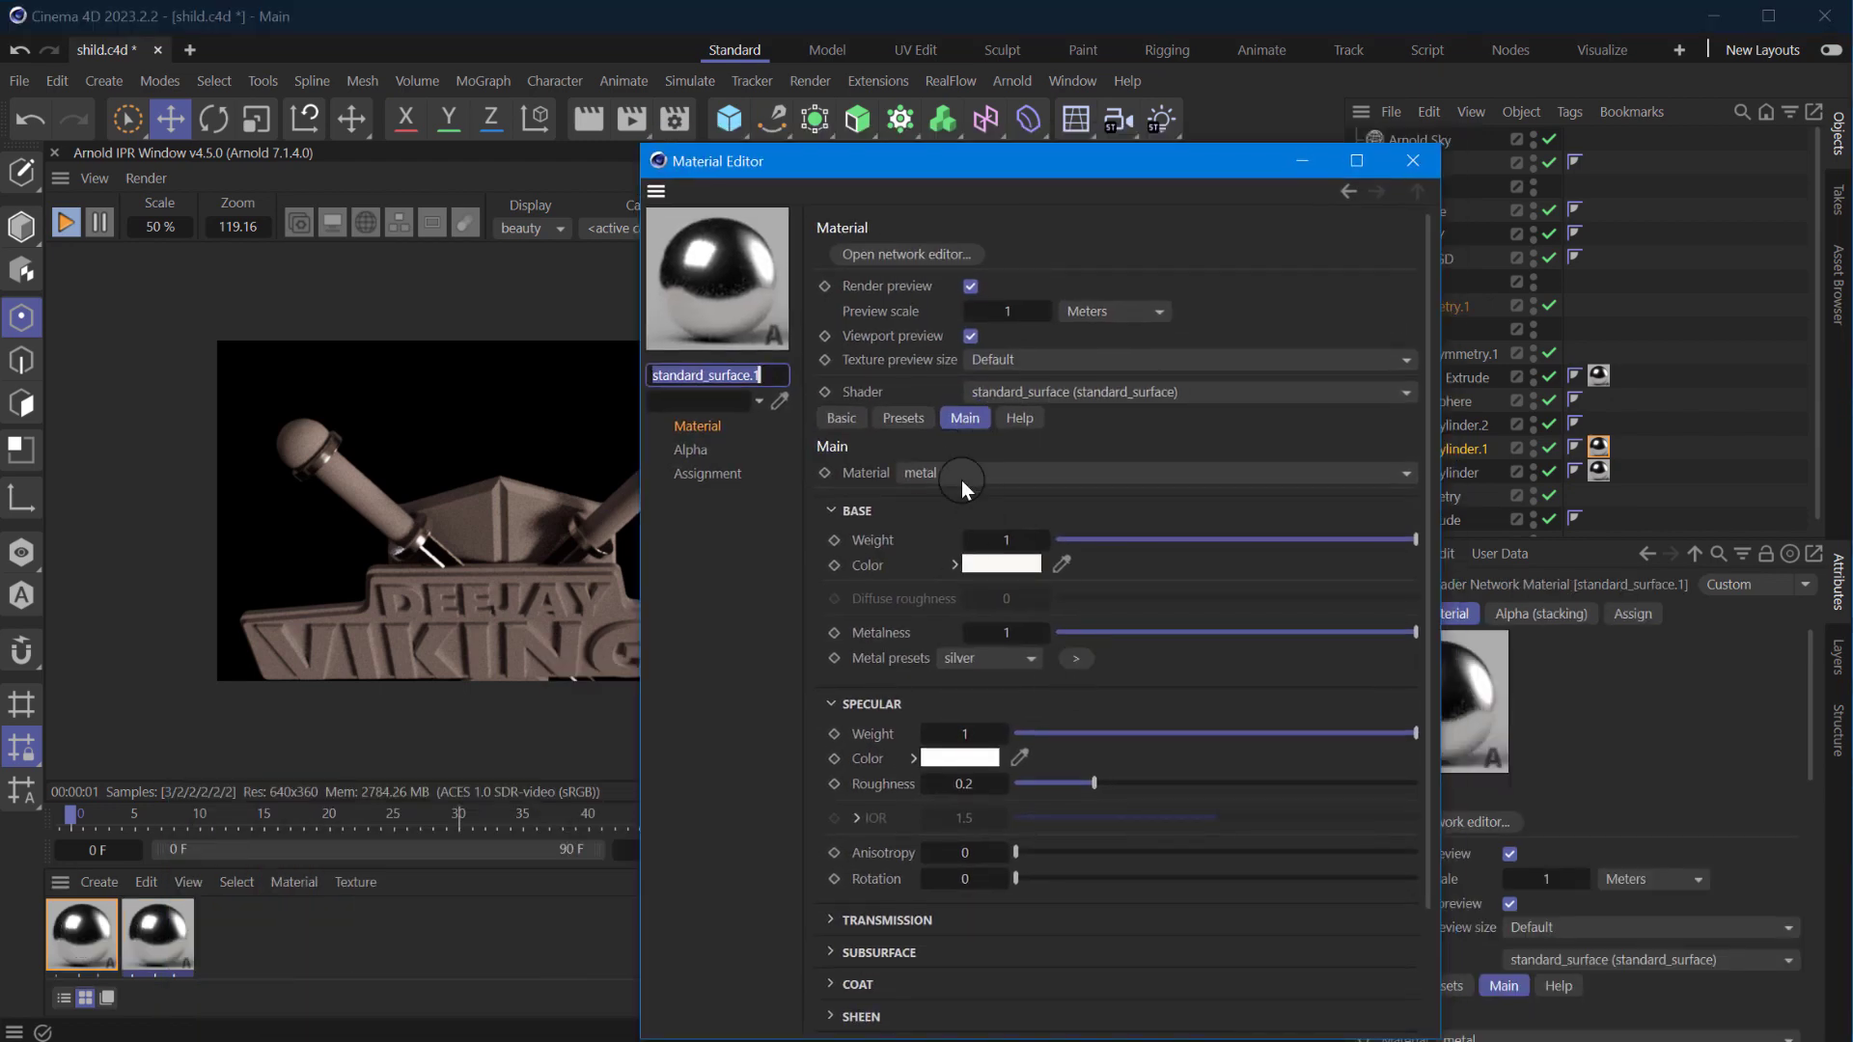
pyautogui.click(961, 479)
pyautogui.click(989, 658)
pyautogui.click(979, 850)
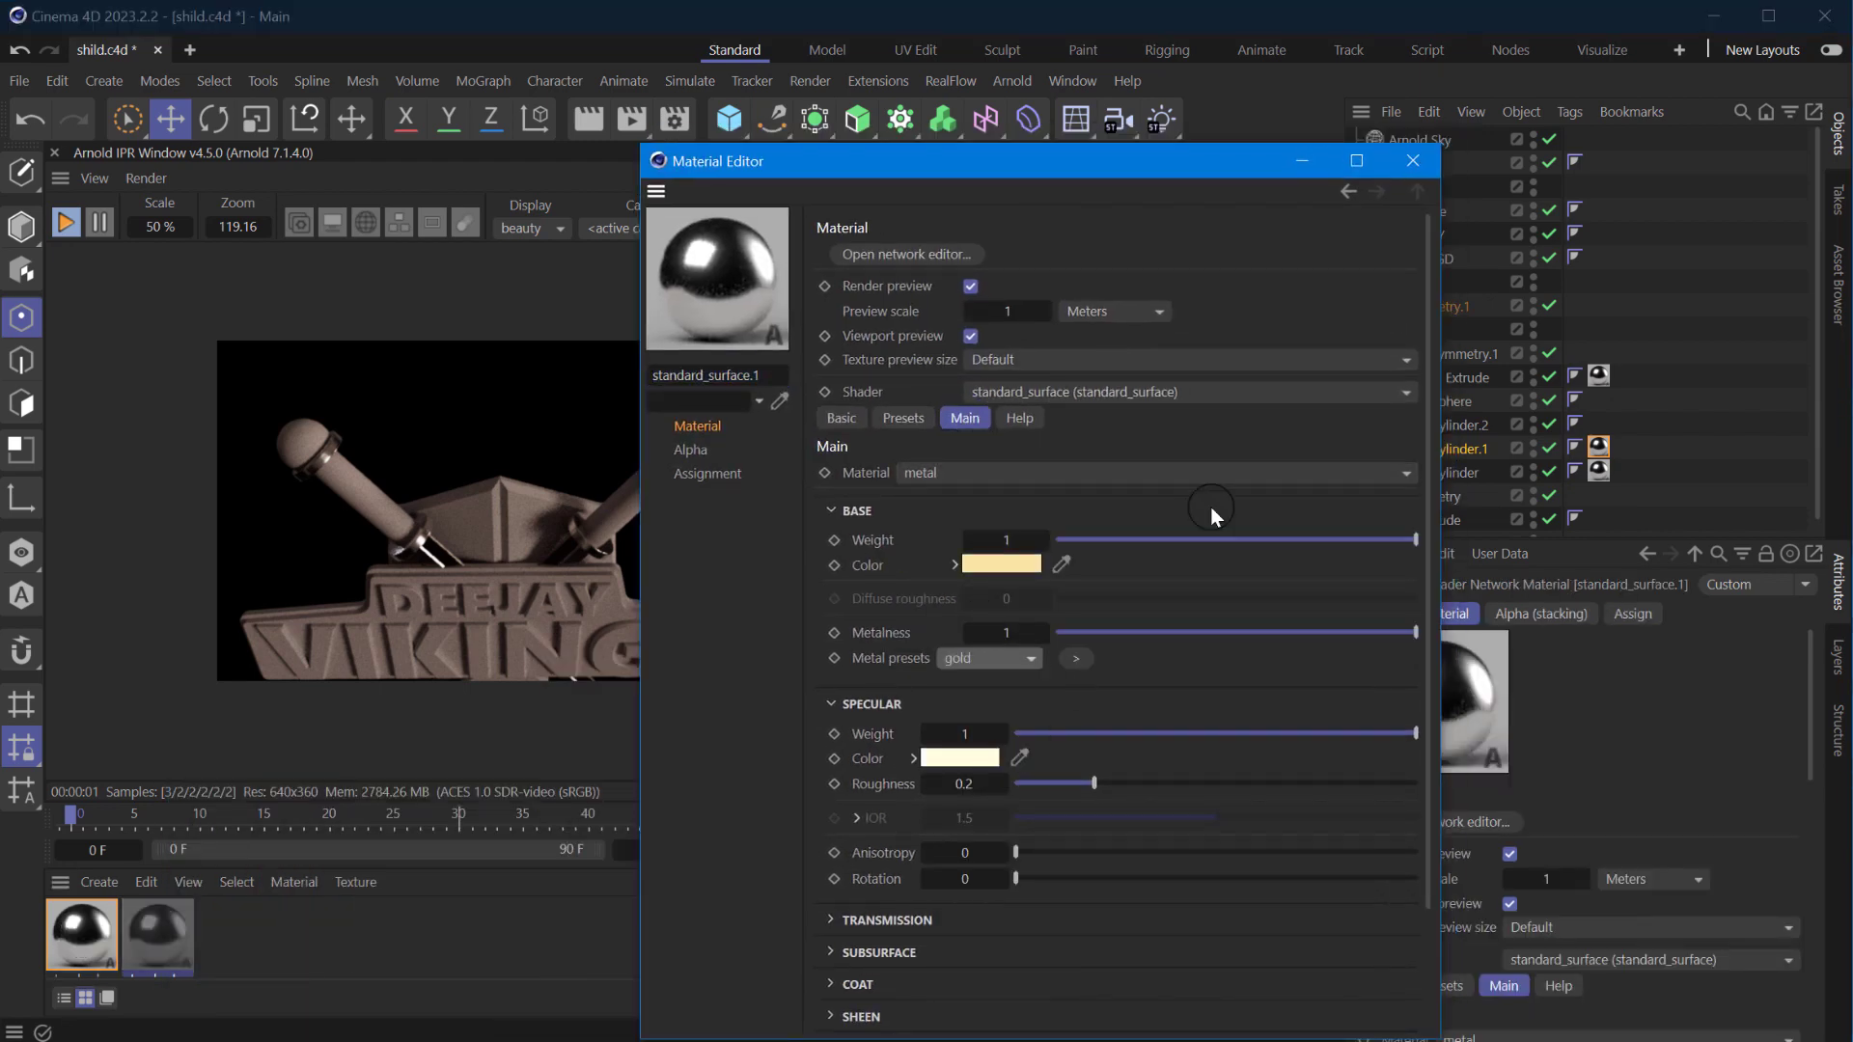
pyautogui.click(560, 761)
pyautogui.moveTo(1461, 396); pyautogui.dragTo(1458, 400)
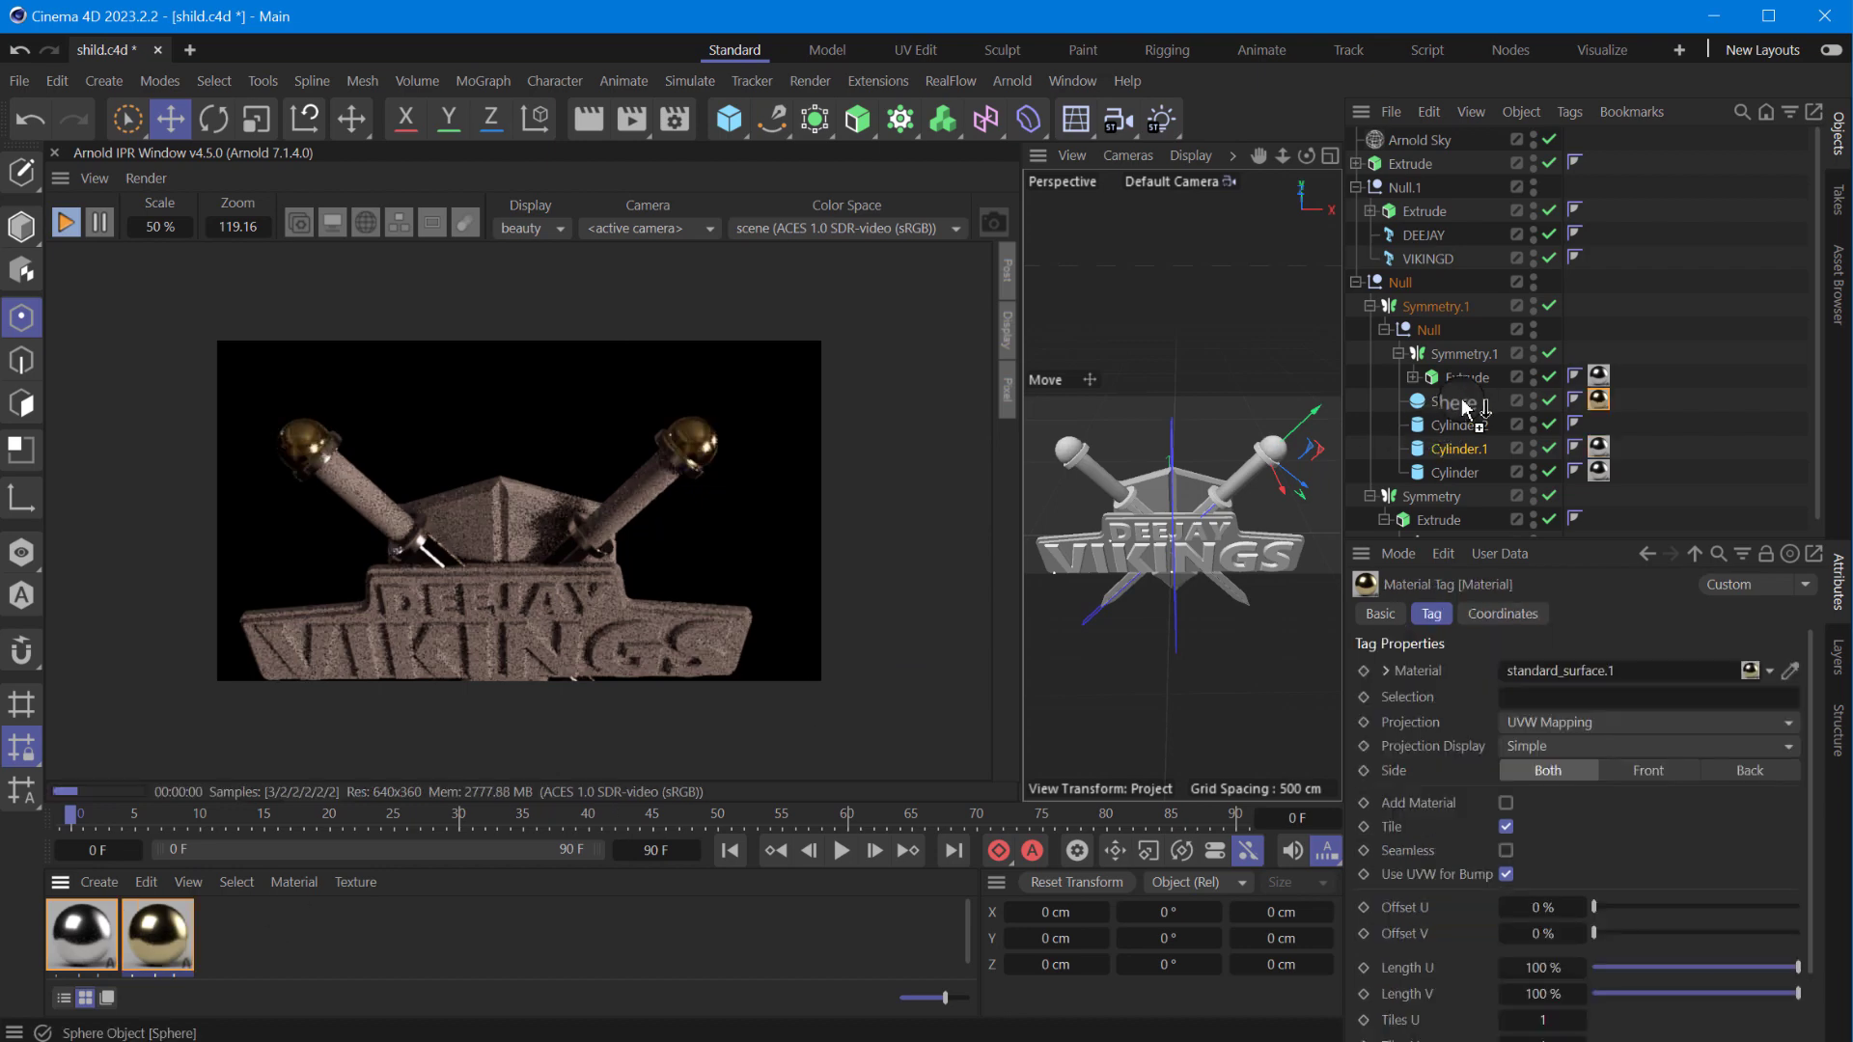
# - Duplicate the gold material as standard_surface.2 and open it for editing
pyautogui.click(157, 934)
pyautogui.keyDown('ctrl'); pyautogui.moveTo(157, 934); pyautogui.dragTo(235, 934); pyautogui.keyUp('ctrl')
pyautogui.doubleClick(235, 934)
pyautogui.moveTo(755, 765); pyautogui.dragTo(1069, 143)
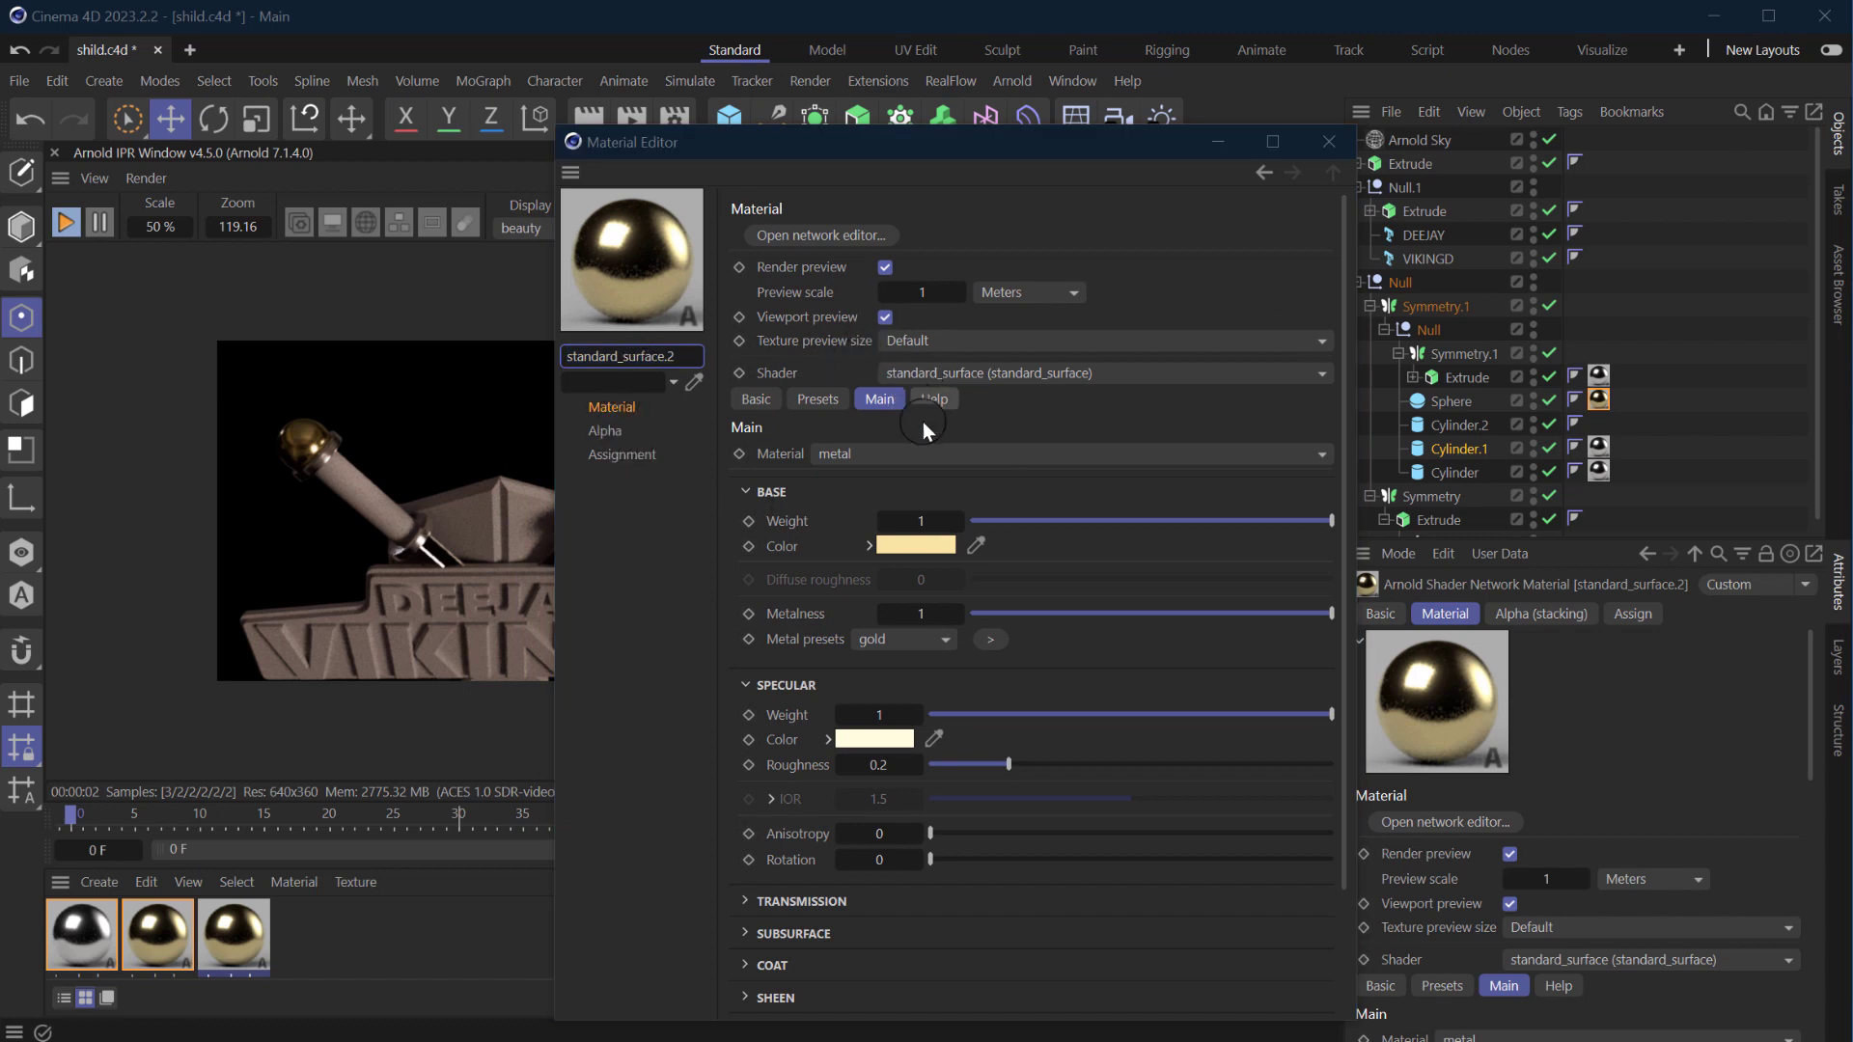
# - Make standard_surface.2 dark brown plastic and apply it to the Cylinder.2 handles
pyautogui.click(874, 454)
pyautogui.click(871, 517)
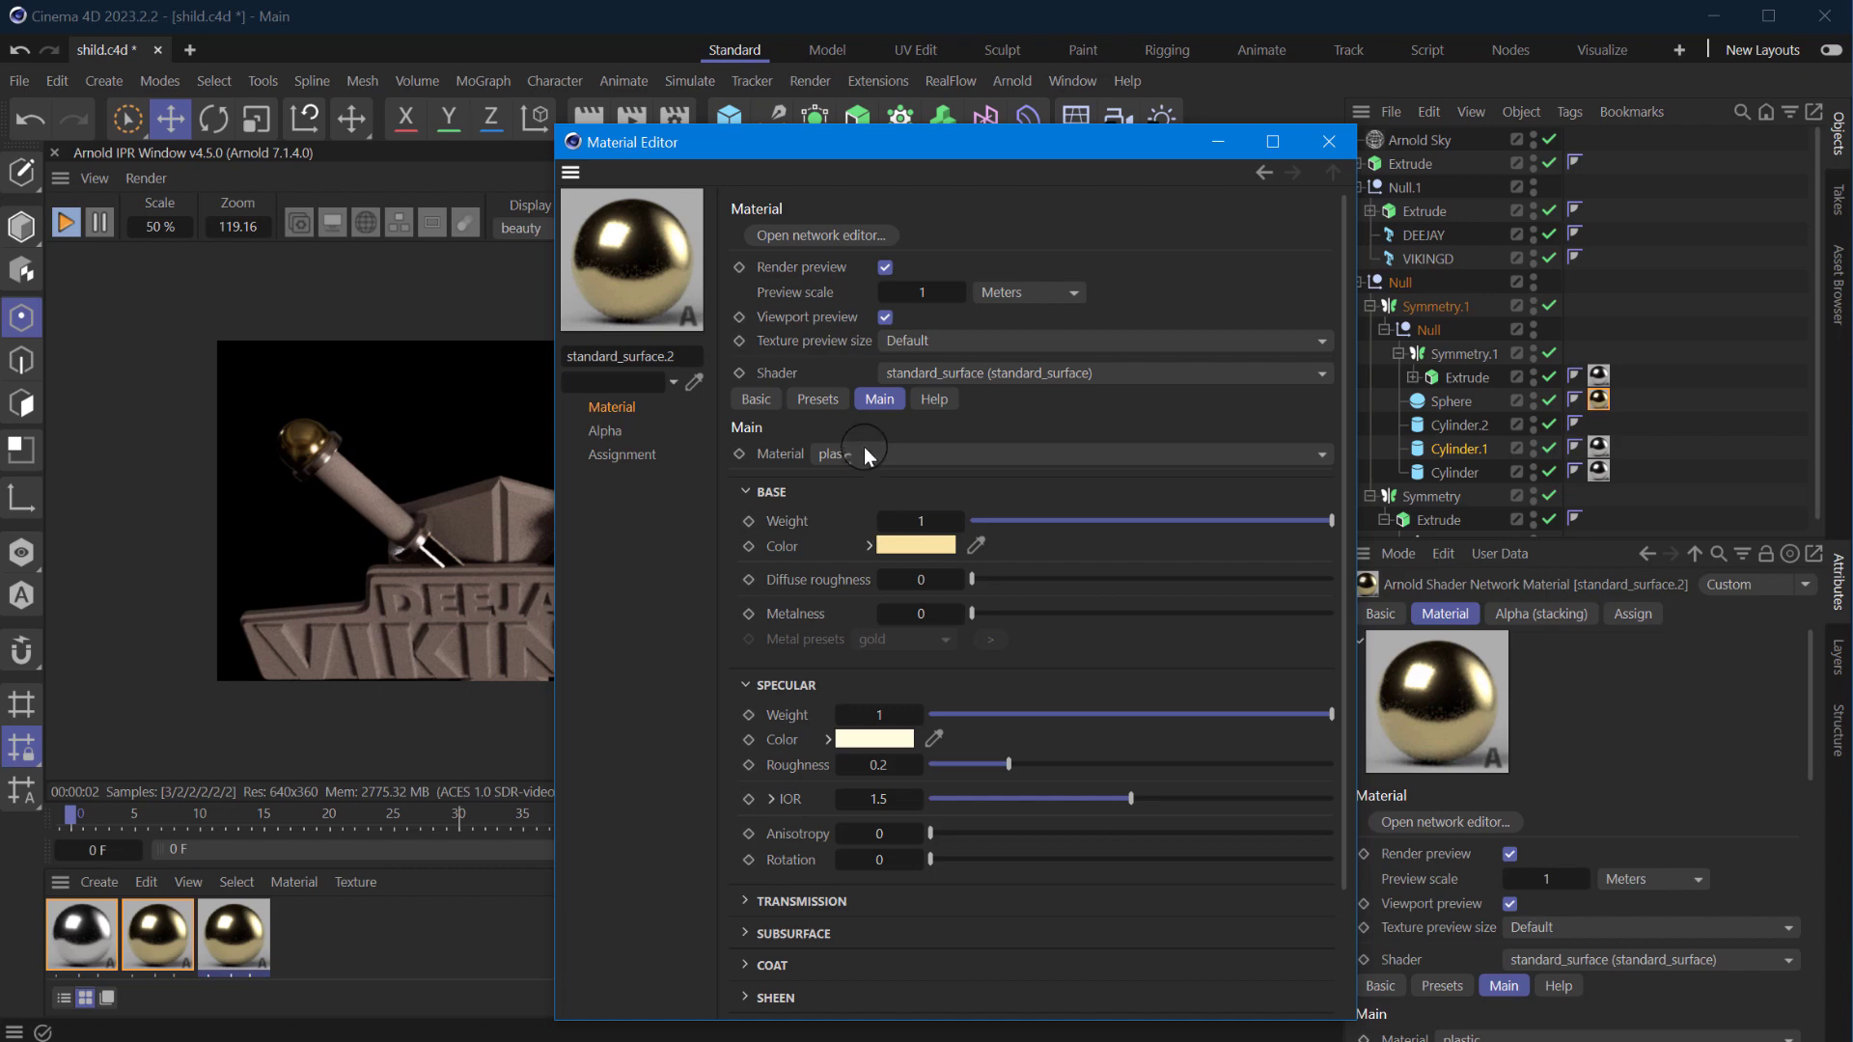
pyautogui.click(828, 401)
pyautogui.click(916, 545)
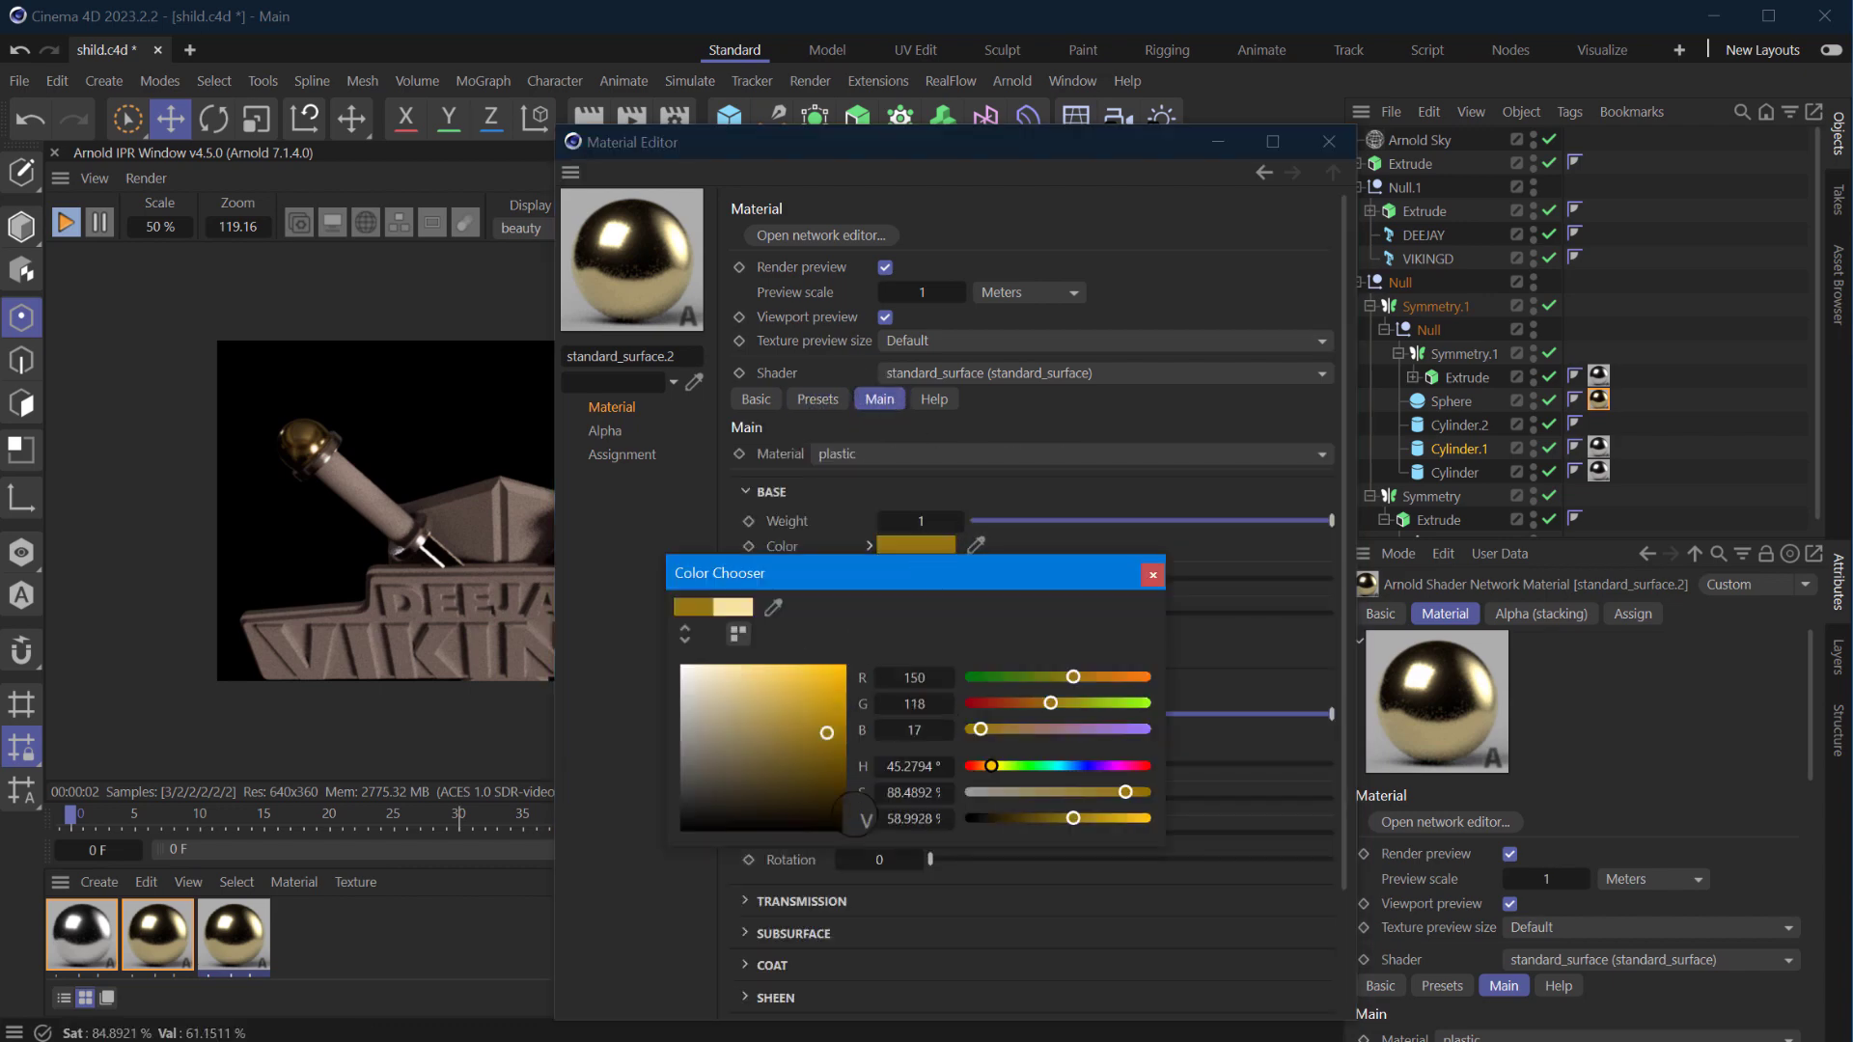
pyautogui.moveTo(1062, 702); pyautogui.dragTo(992, 704)
pyautogui.moveTo(1055, 818)
pyautogui.mouseDown()
pyautogui.moveTo(998, 818)
pyautogui.moveTo(1097, 793)
pyautogui.mouseUp()
pyautogui.moveTo(977, 765); pyautogui.dragTo(979, 766)
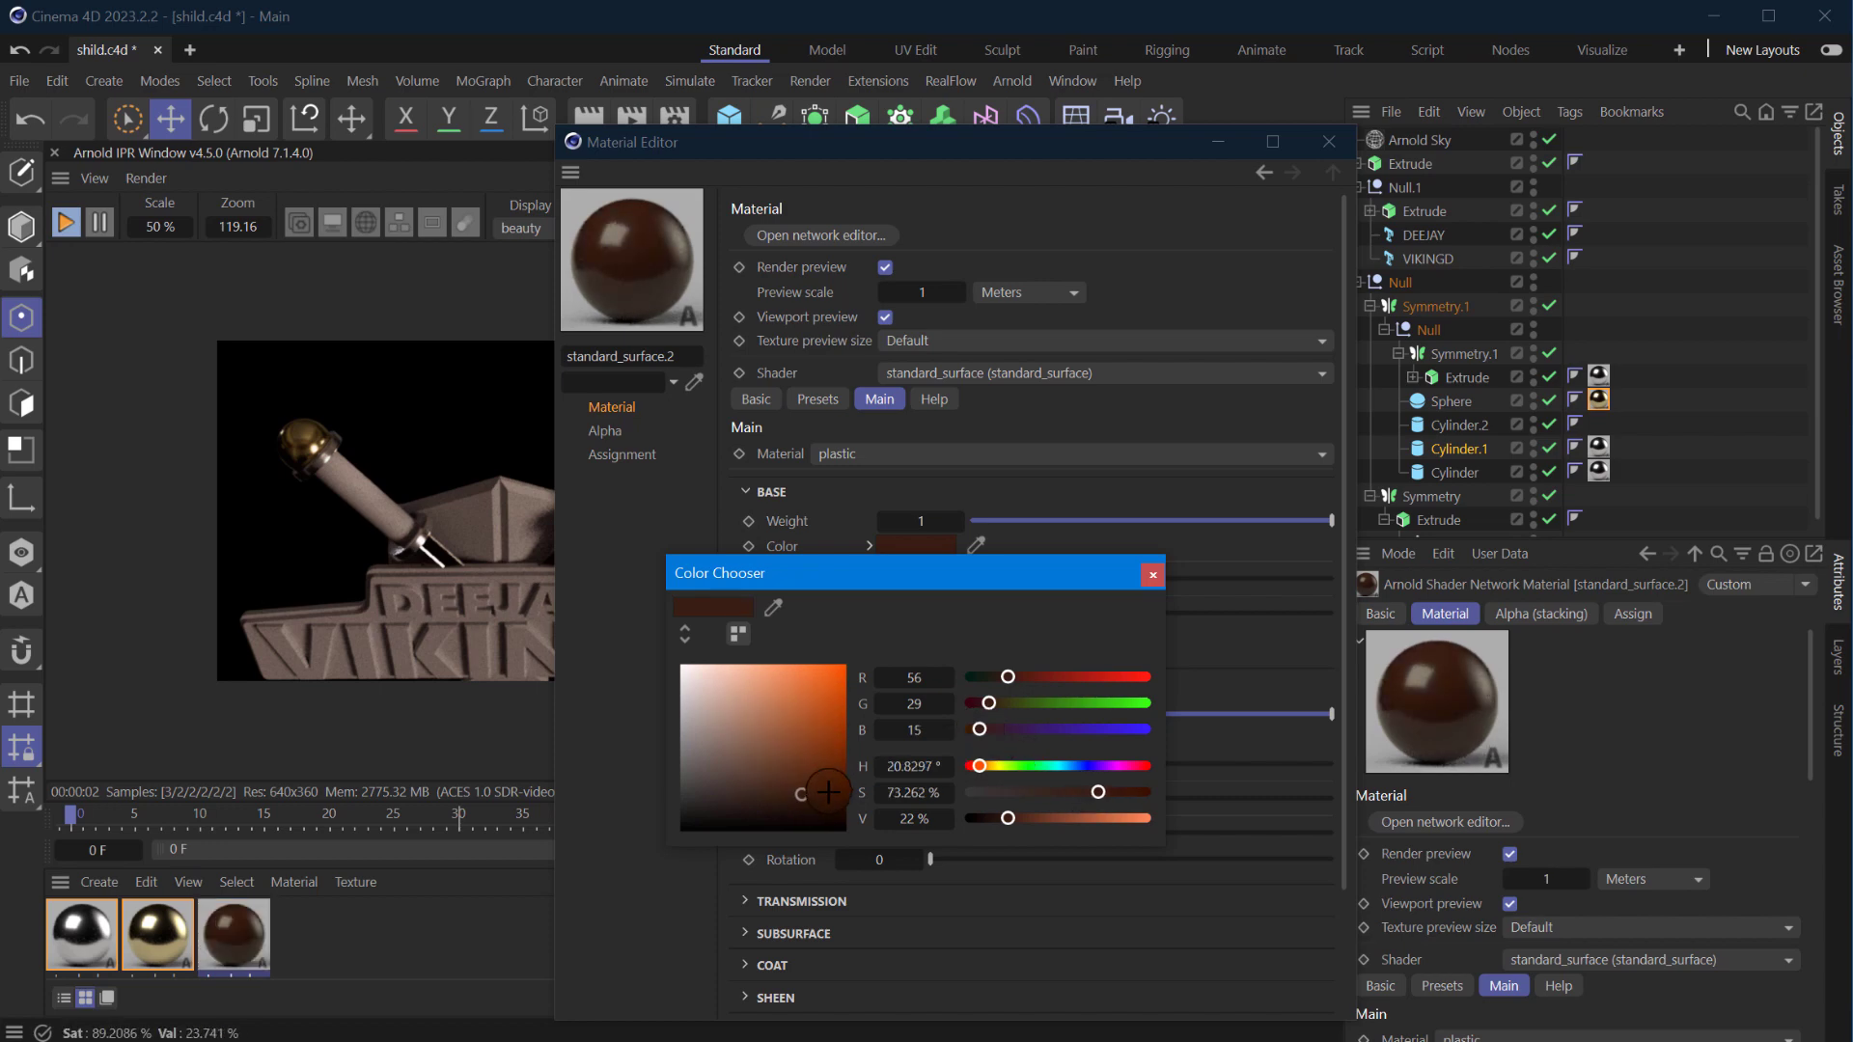
pyautogui.click(1151, 573)
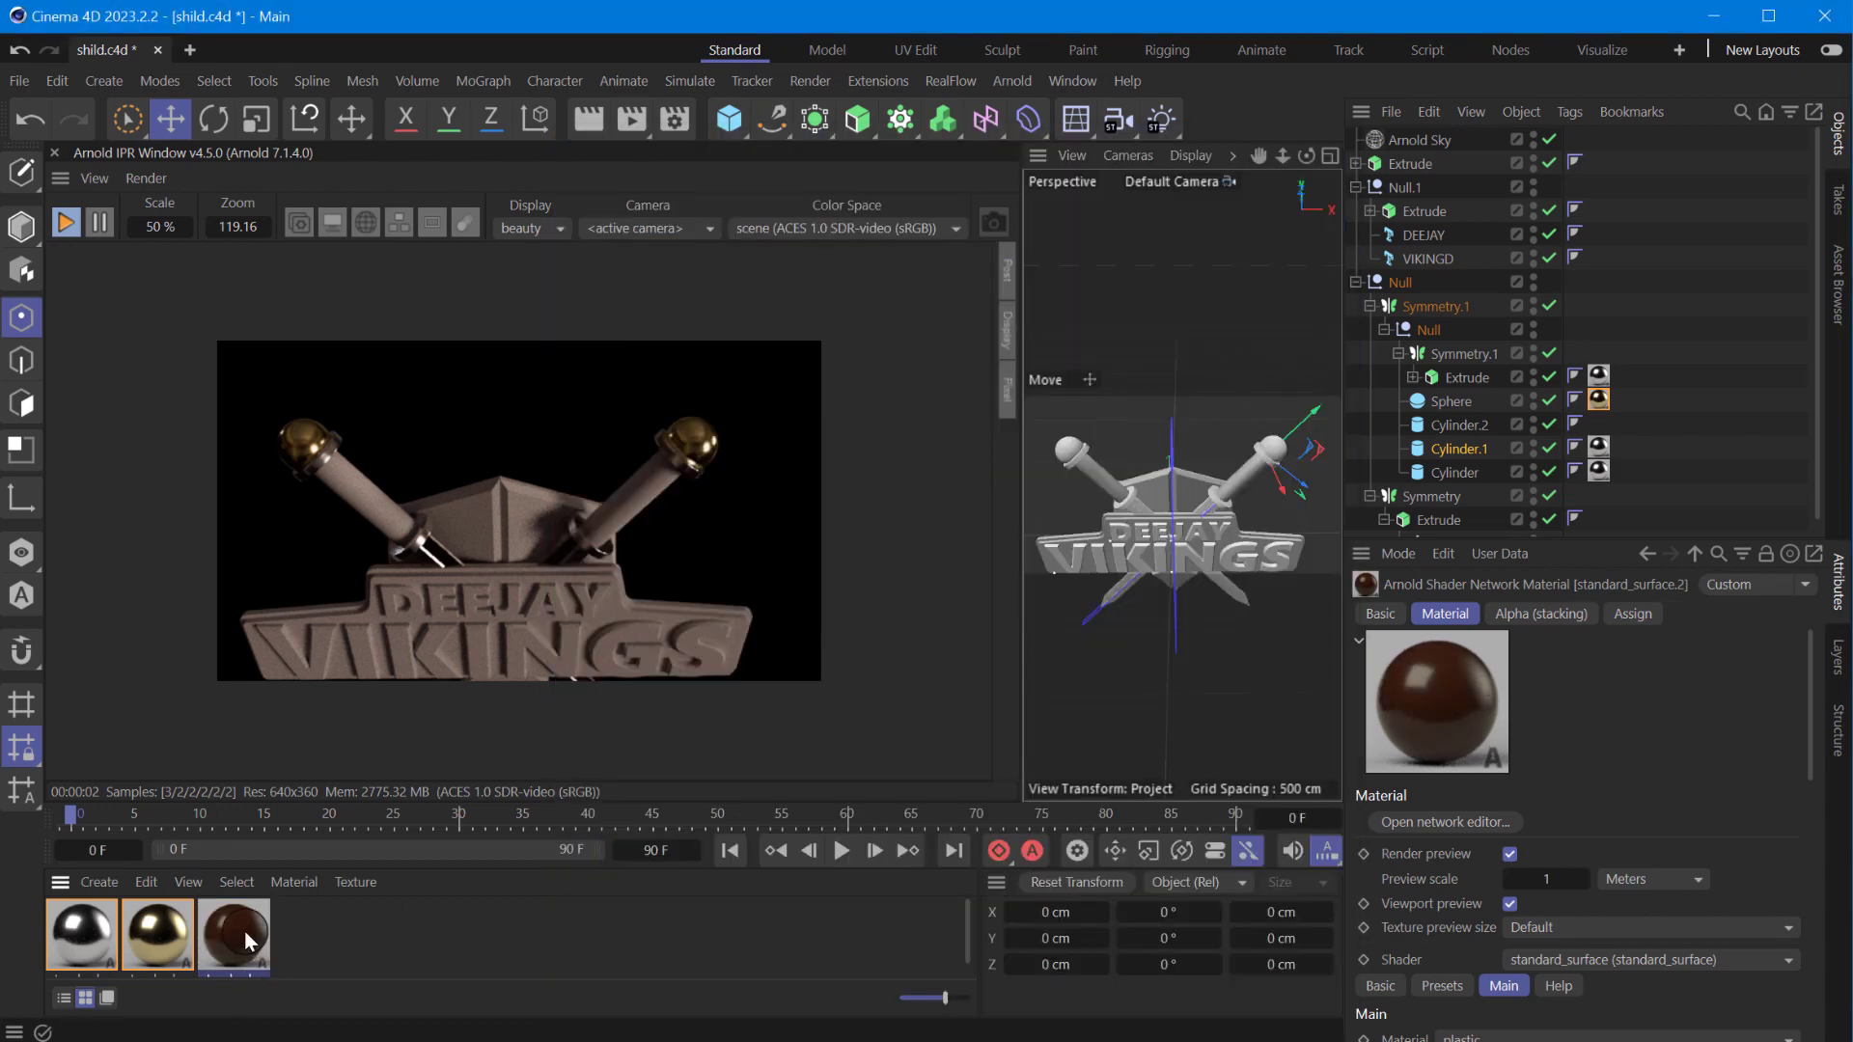
pyautogui.moveTo(1464, 432); pyautogui.dragTo(1461, 427)
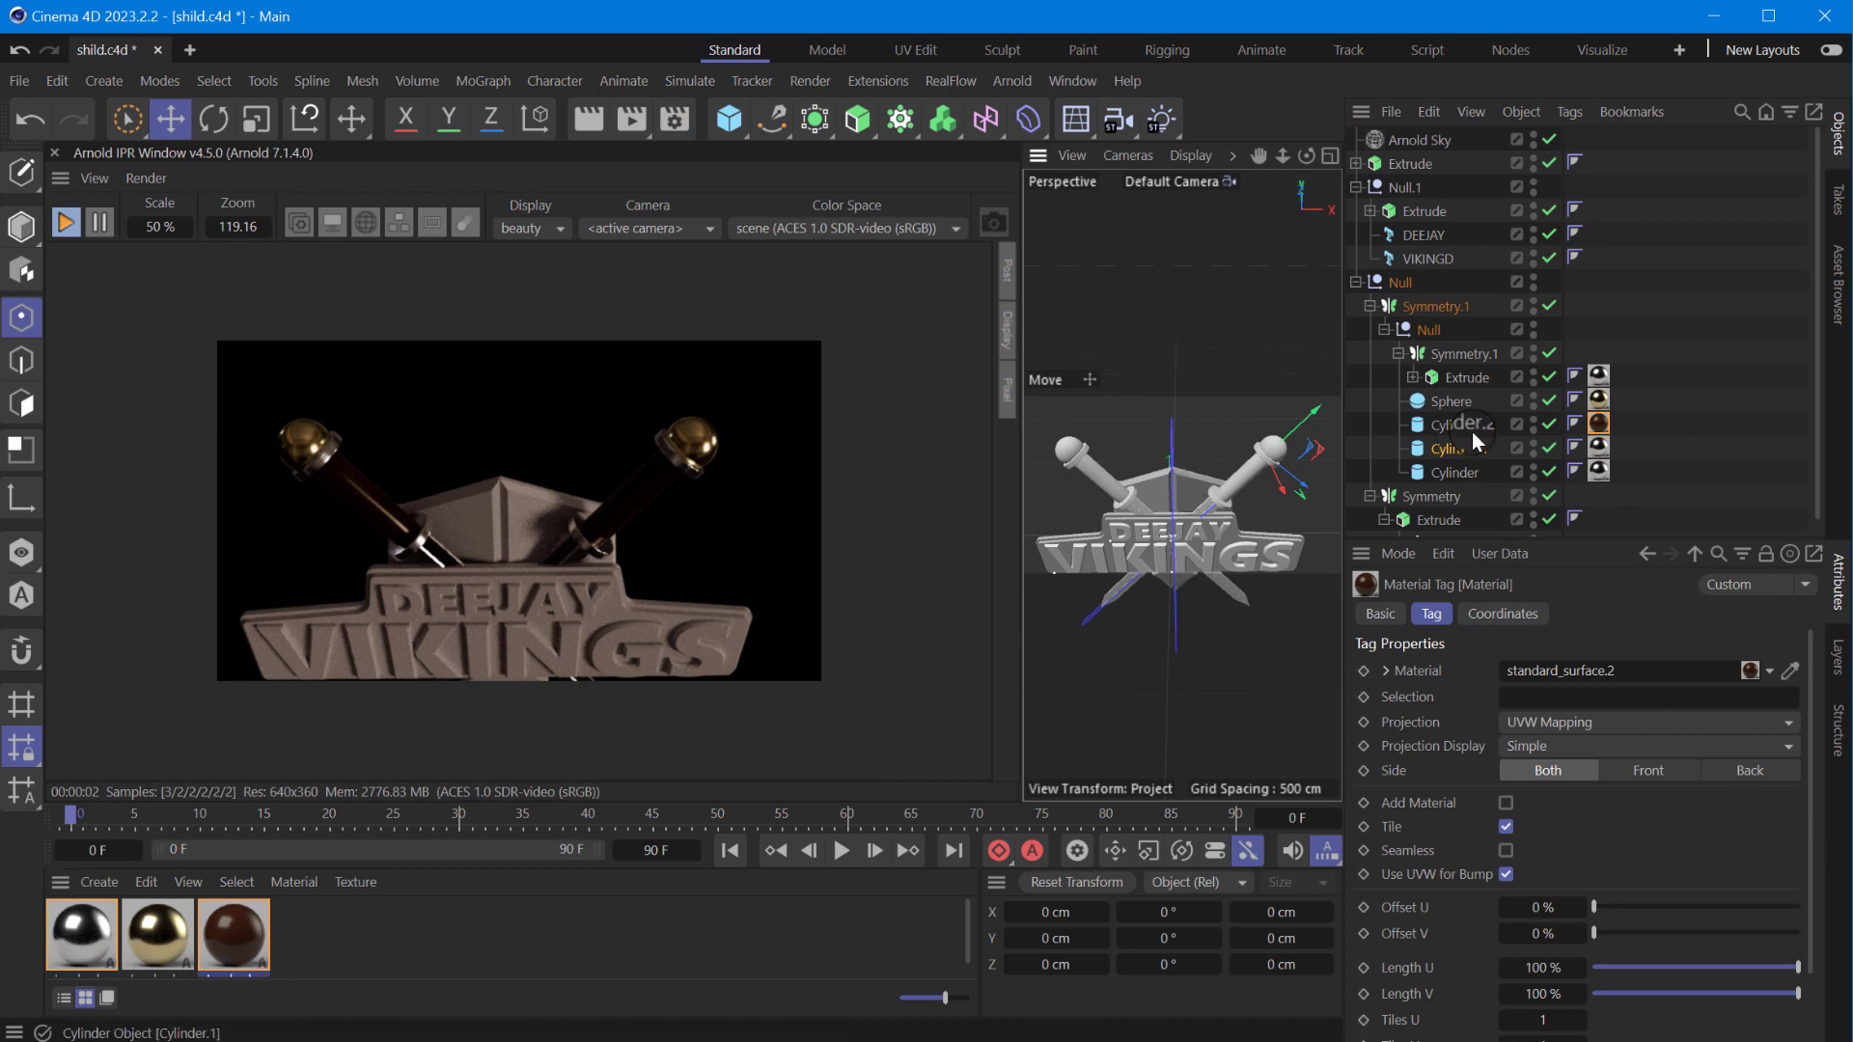
# - Apply a new silver copy, standard_surface.3, to the Extrude under Symmetry
pyautogui.click(1383, 329)
pyautogui.click(1438, 378)
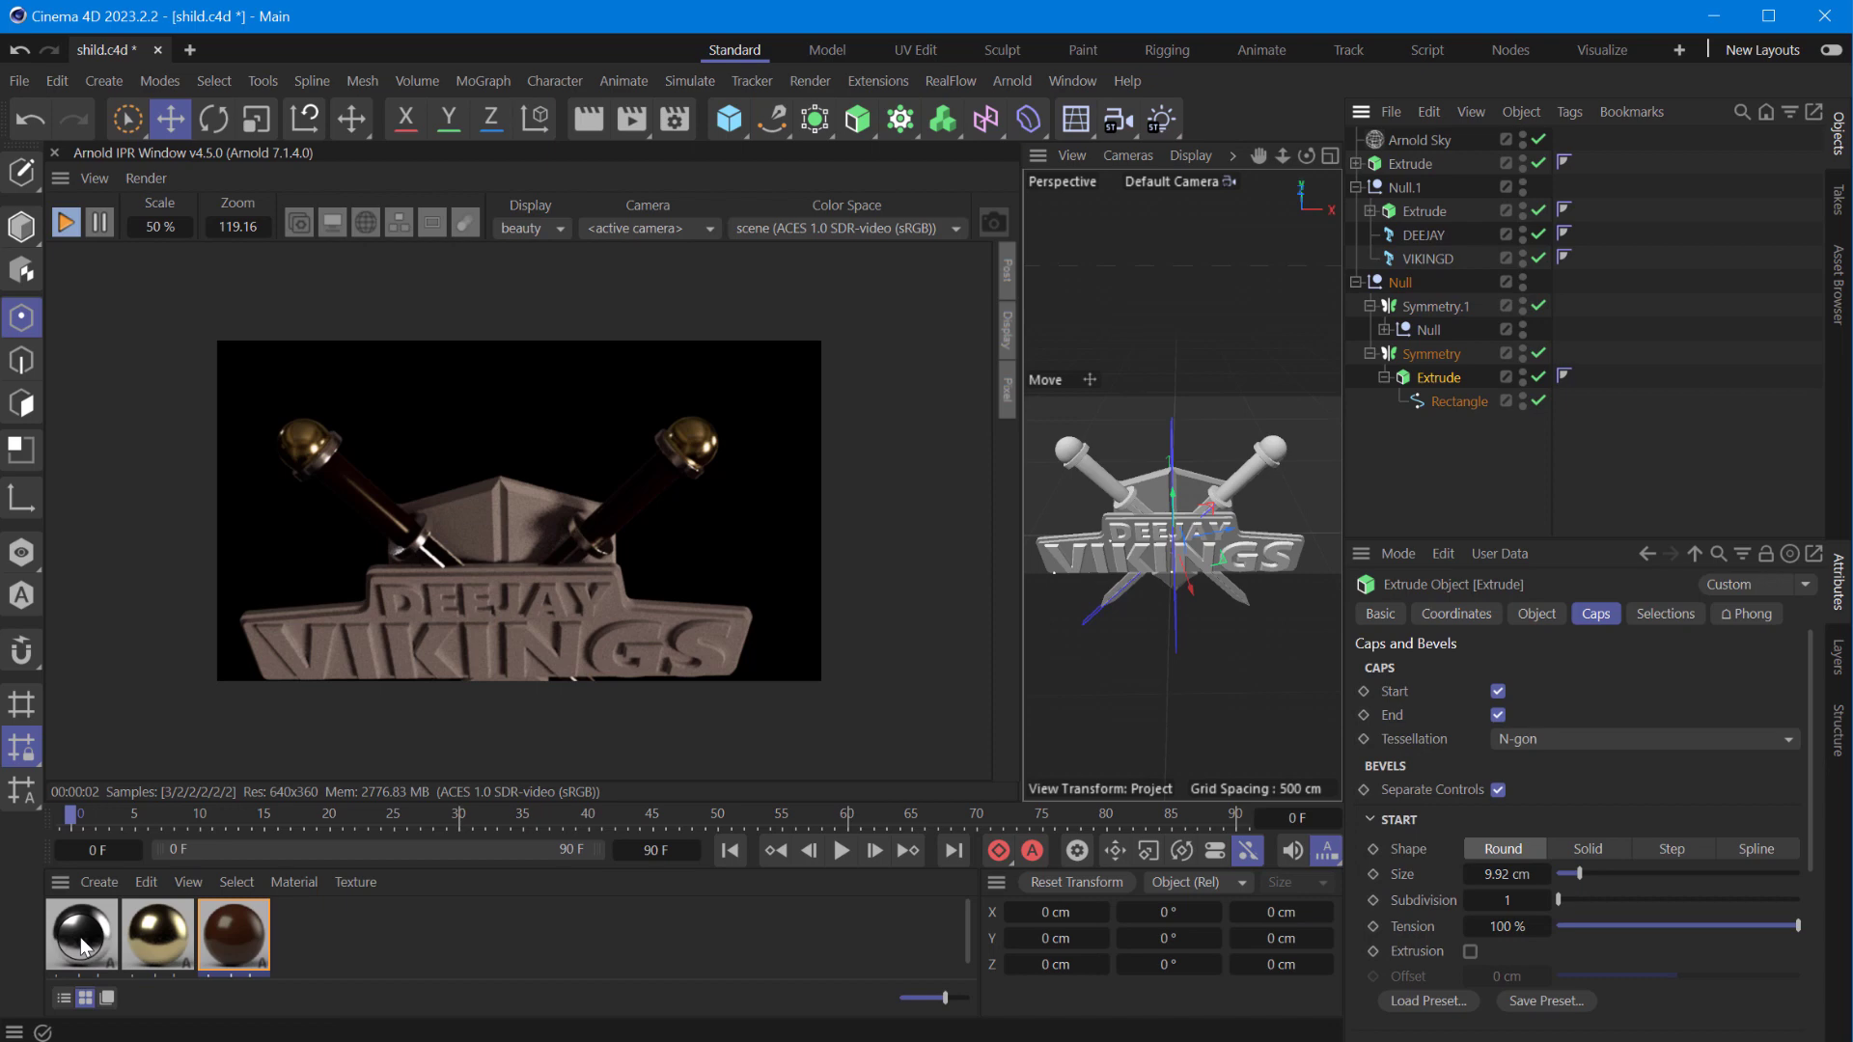
pyautogui.moveTo(487, 945)
pyautogui.keyDown('ctrl'); pyautogui.mouseDown()
pyautogui.moveTo(405, 946)
pyautogui.moveTo(1435, 453)
pyautogui.mouseUp(); pyautogui.keyUp('ctrl')
pyautogui.moveTo(1453, 386); pyautogui.dragTo(1453, 381)
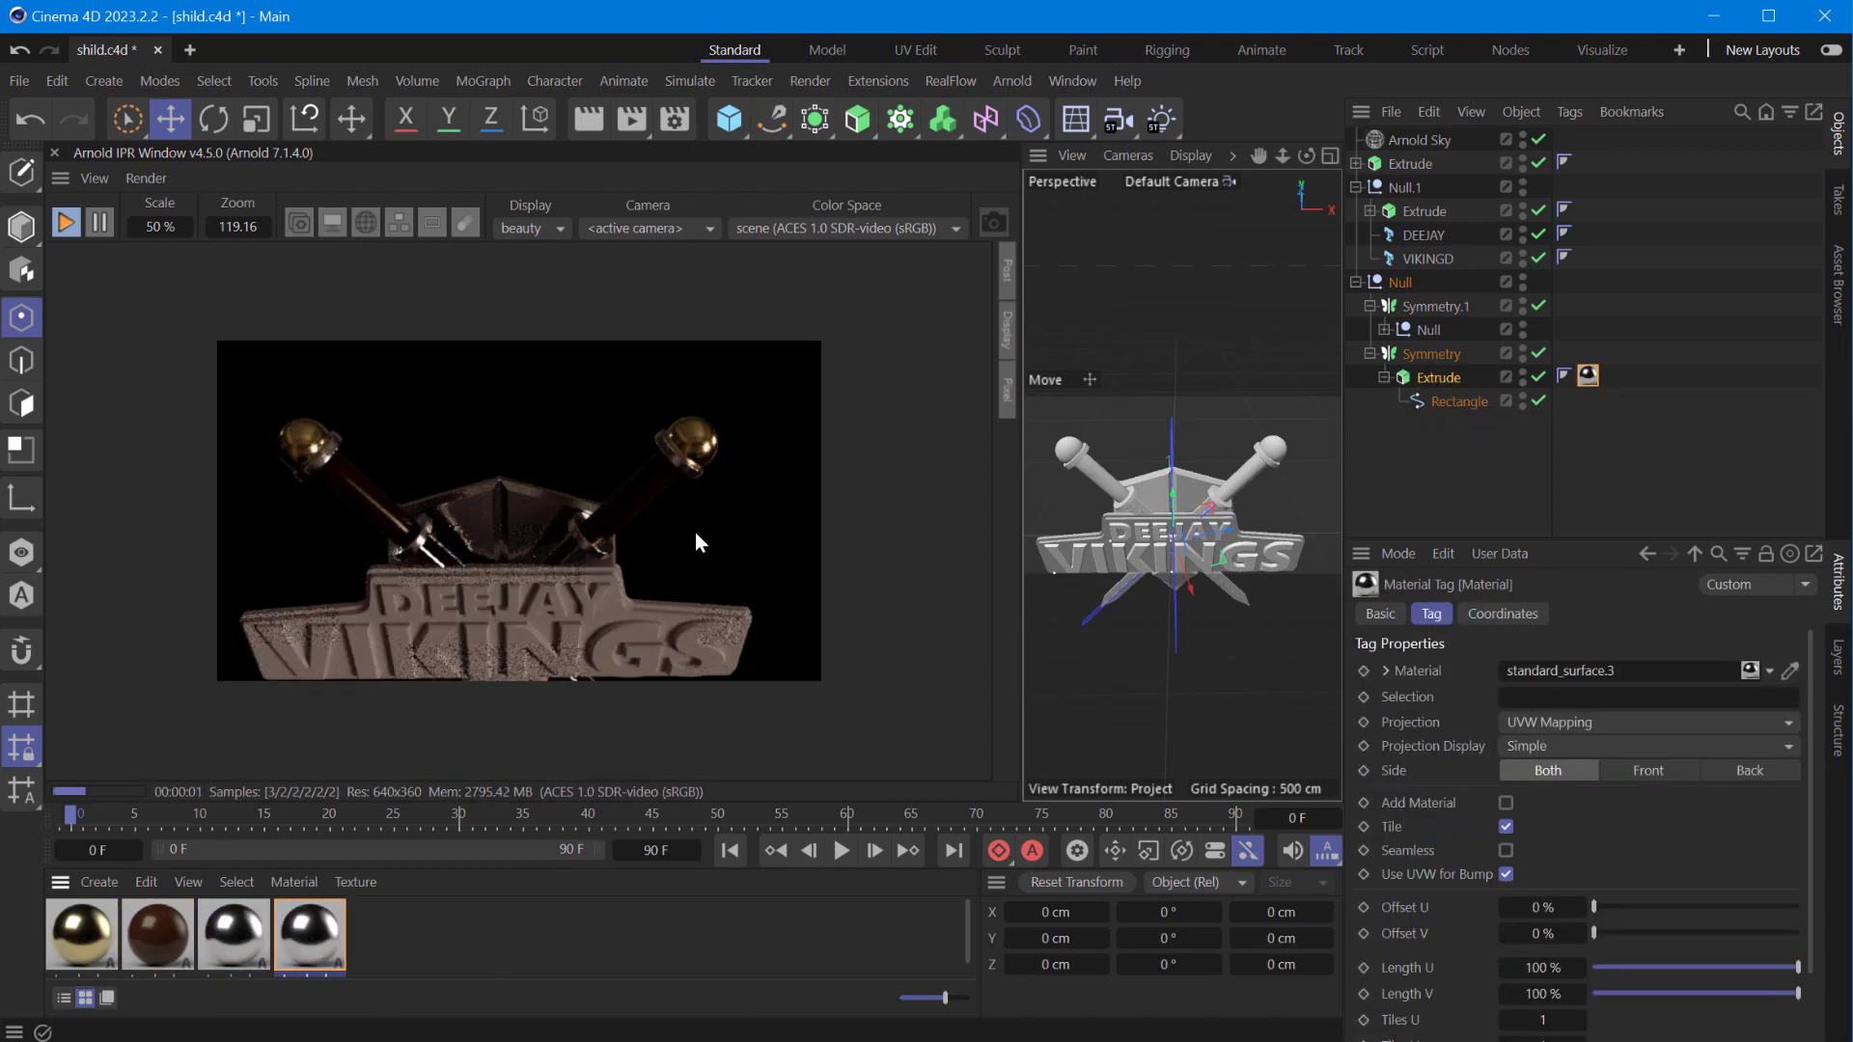
pyautogui.moveTo(1305, 156); pyautogui.dragTo(1348, 709)
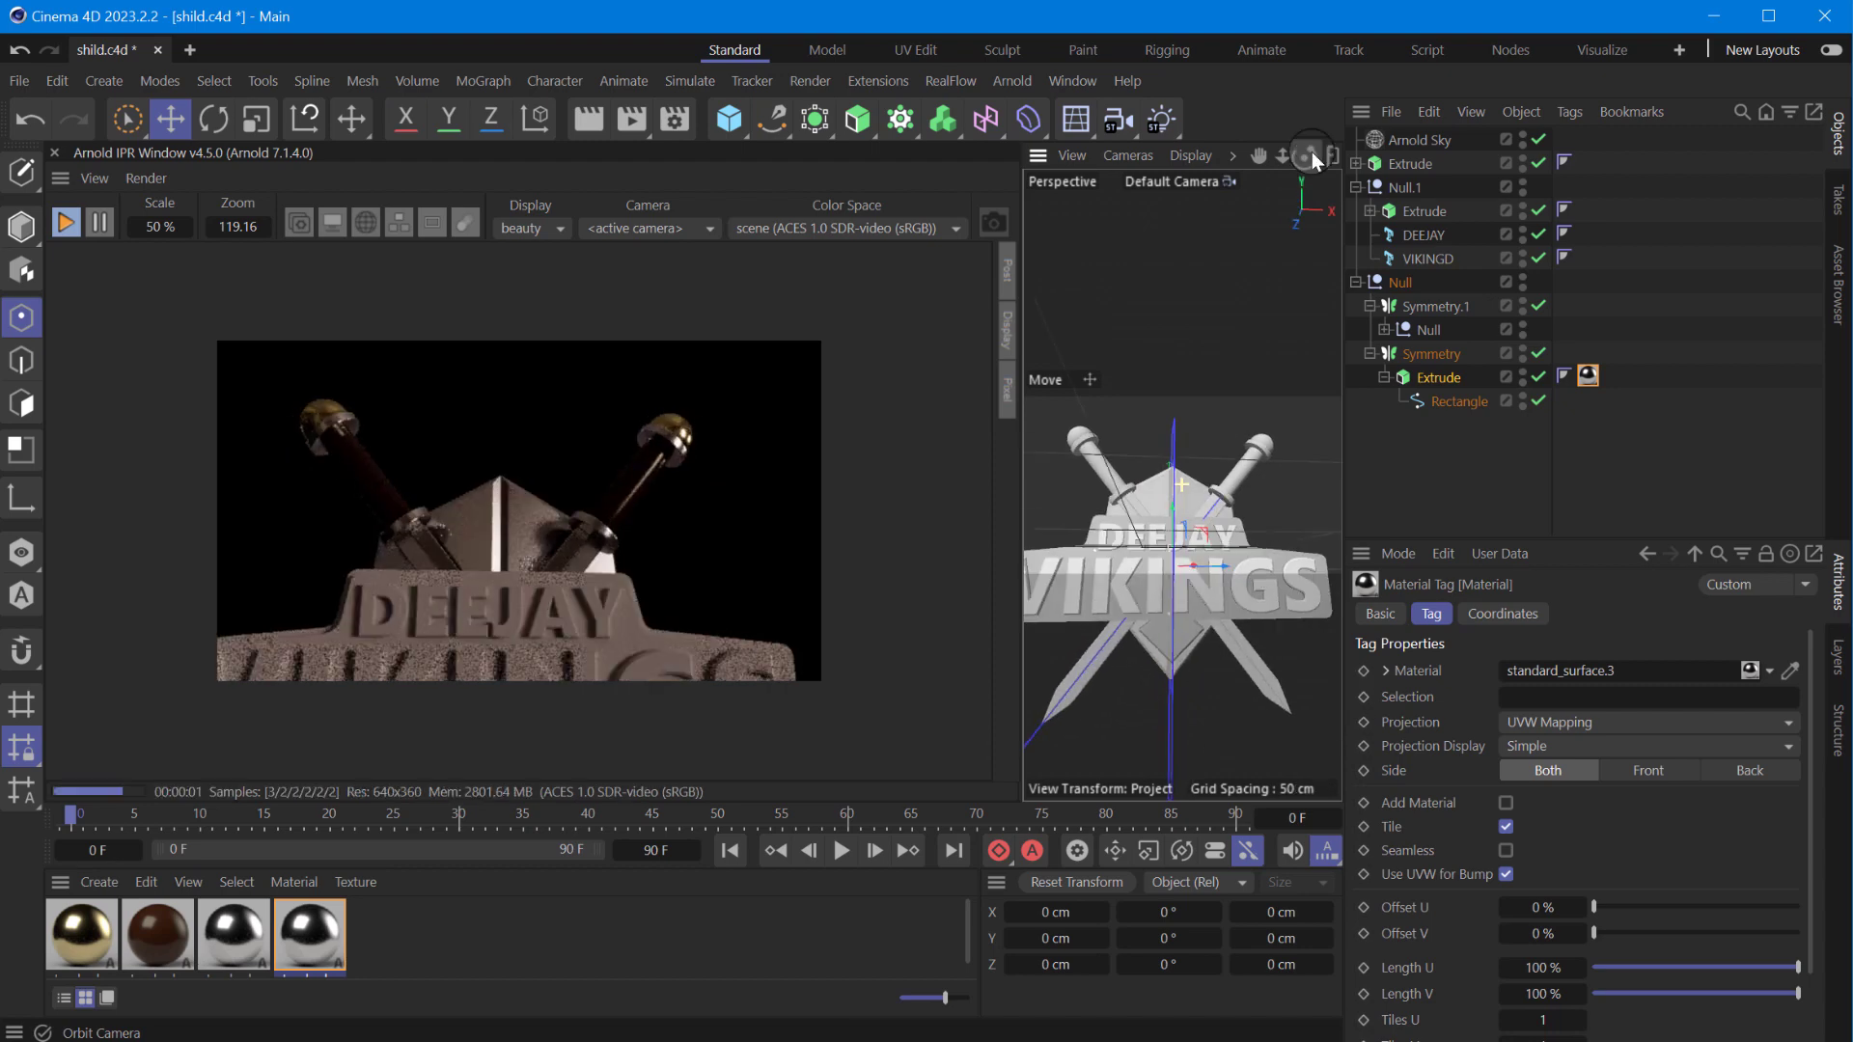
pyautogui.moveTo(1282, 155); pyautogui.dragTo(1254, 162)
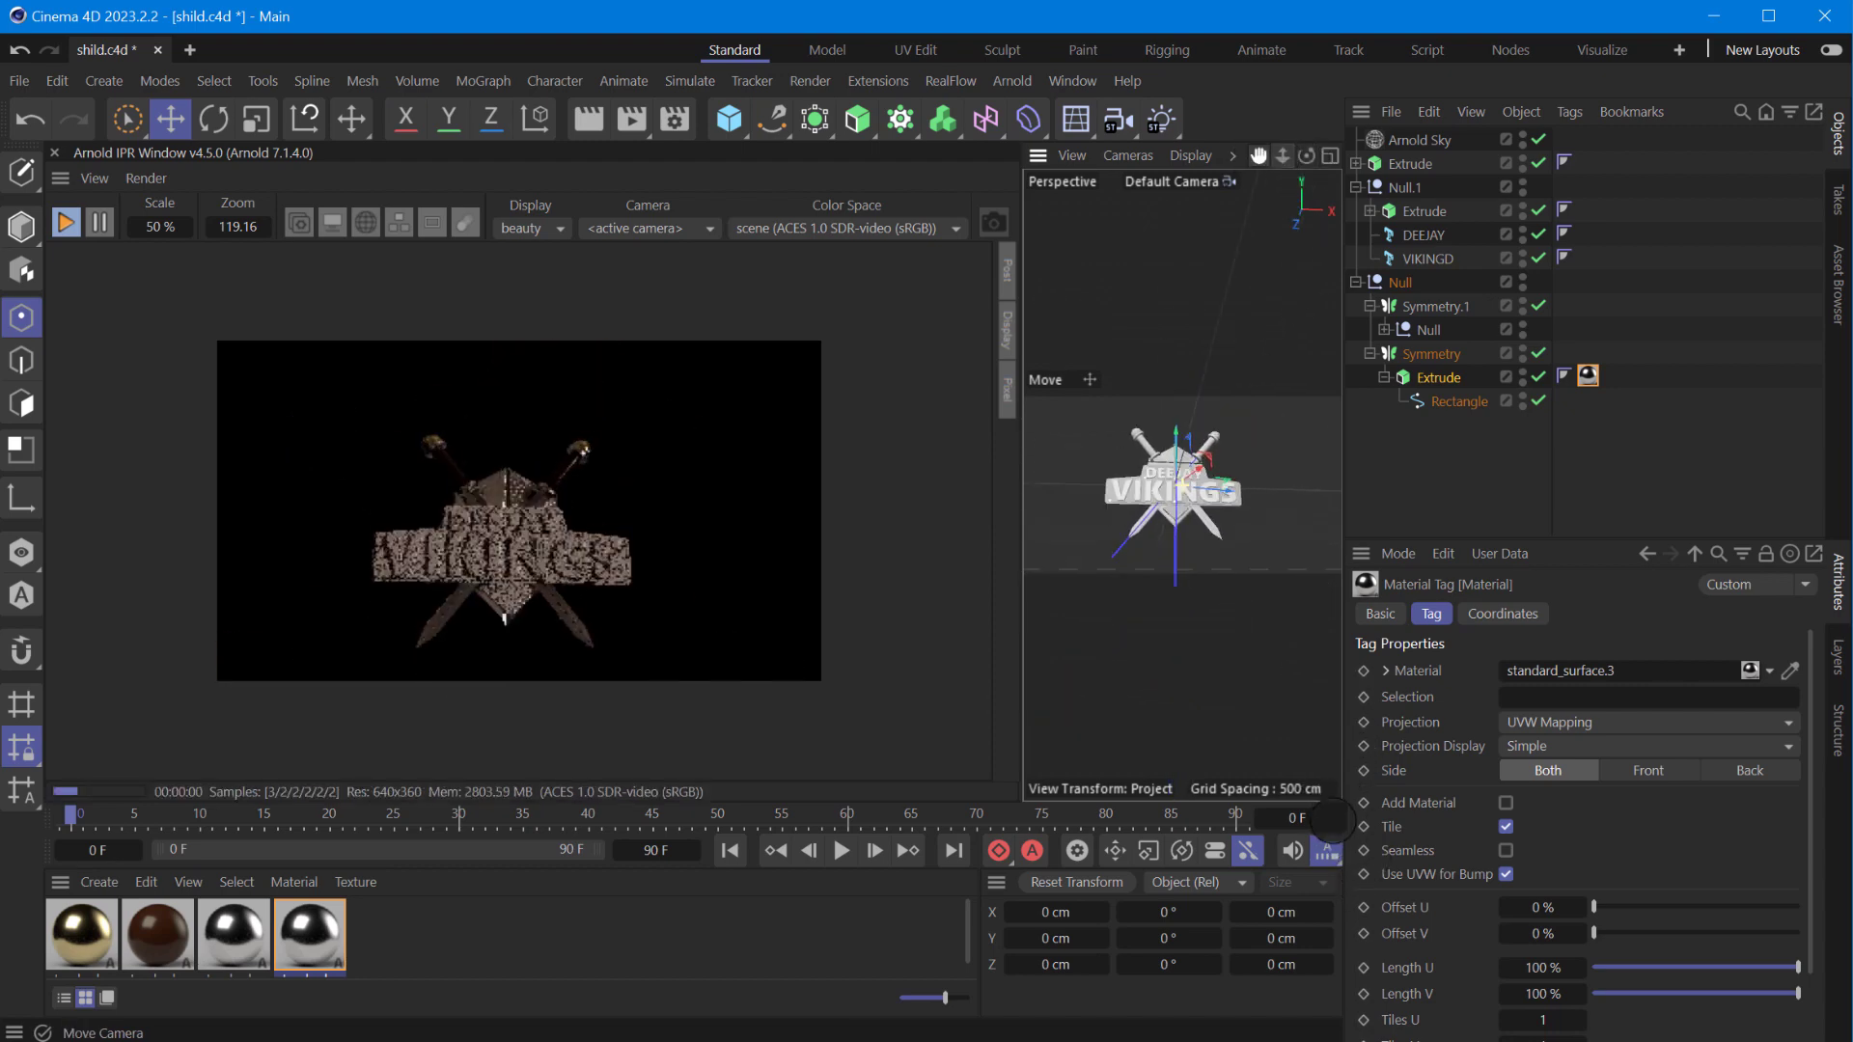
# - Add an Arnold quad light and set its Look at target to Symmetry
pyautogui.click(1072, 80)
pyautogui.moveTo(1010, 80)
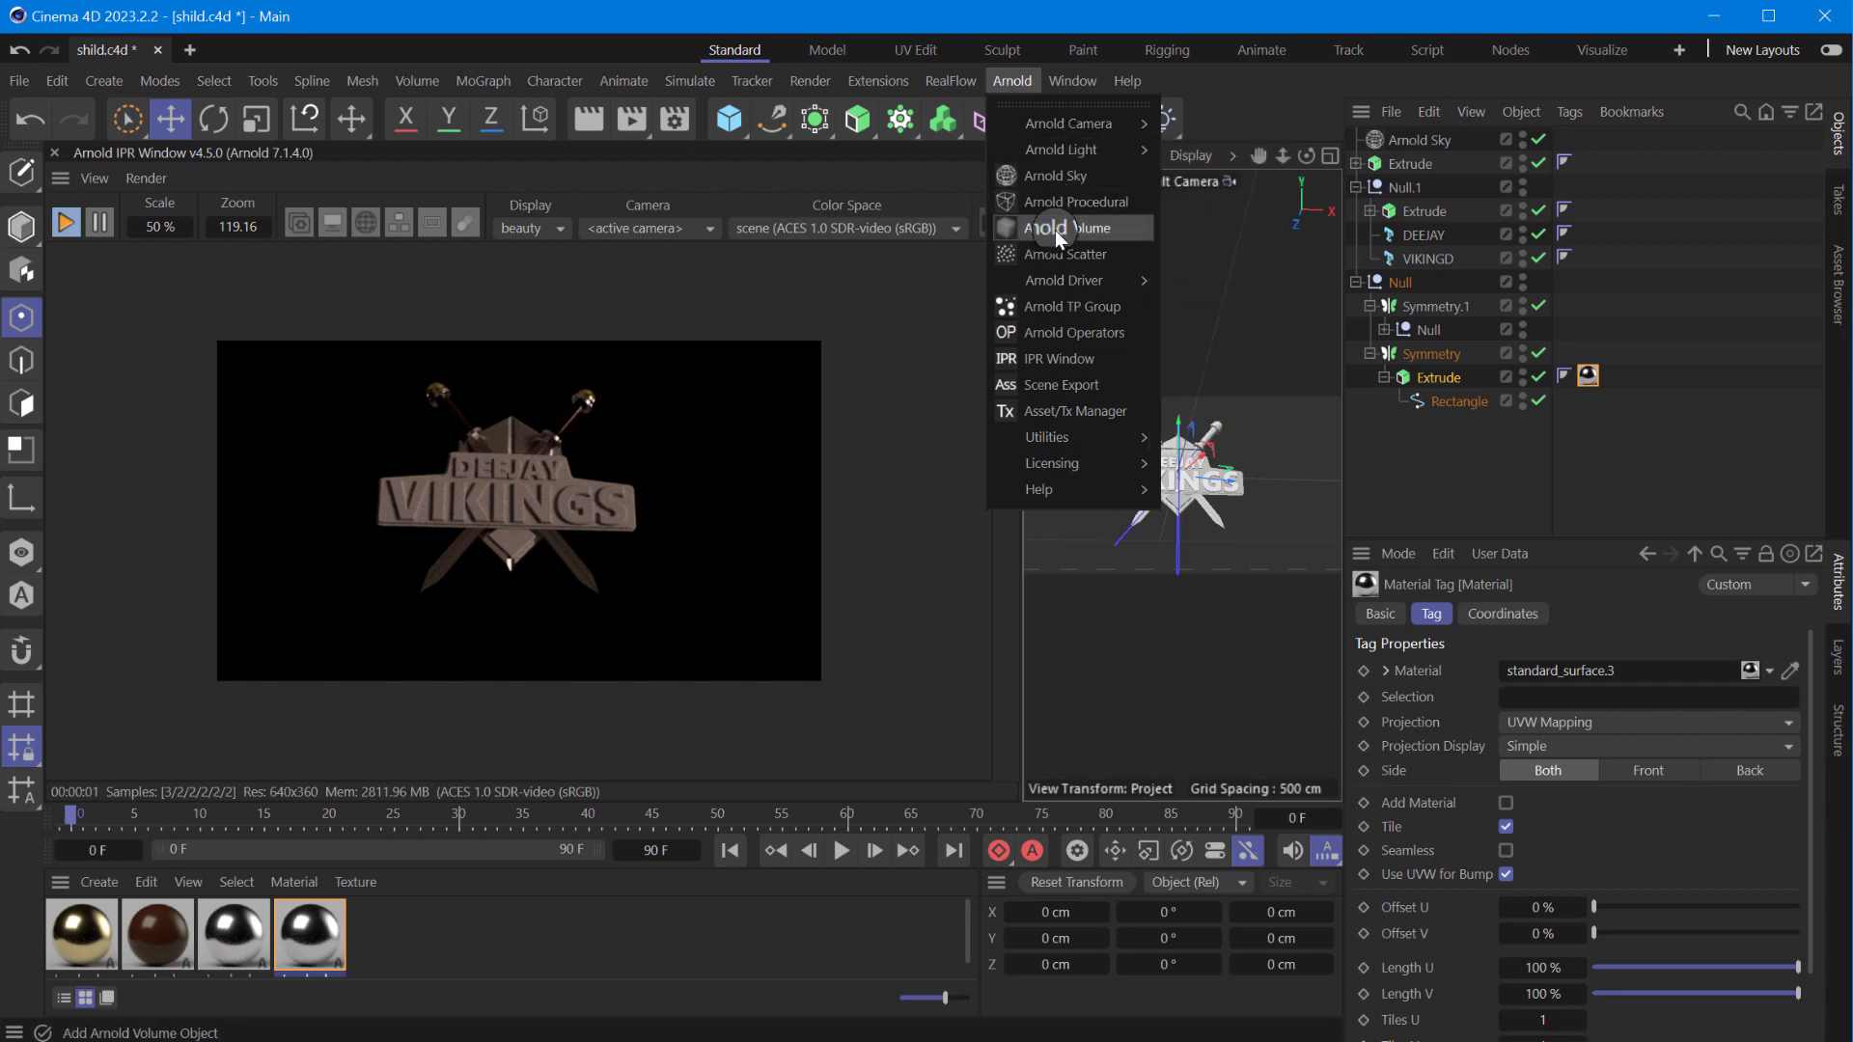
pyautogui.click(1189, 309)
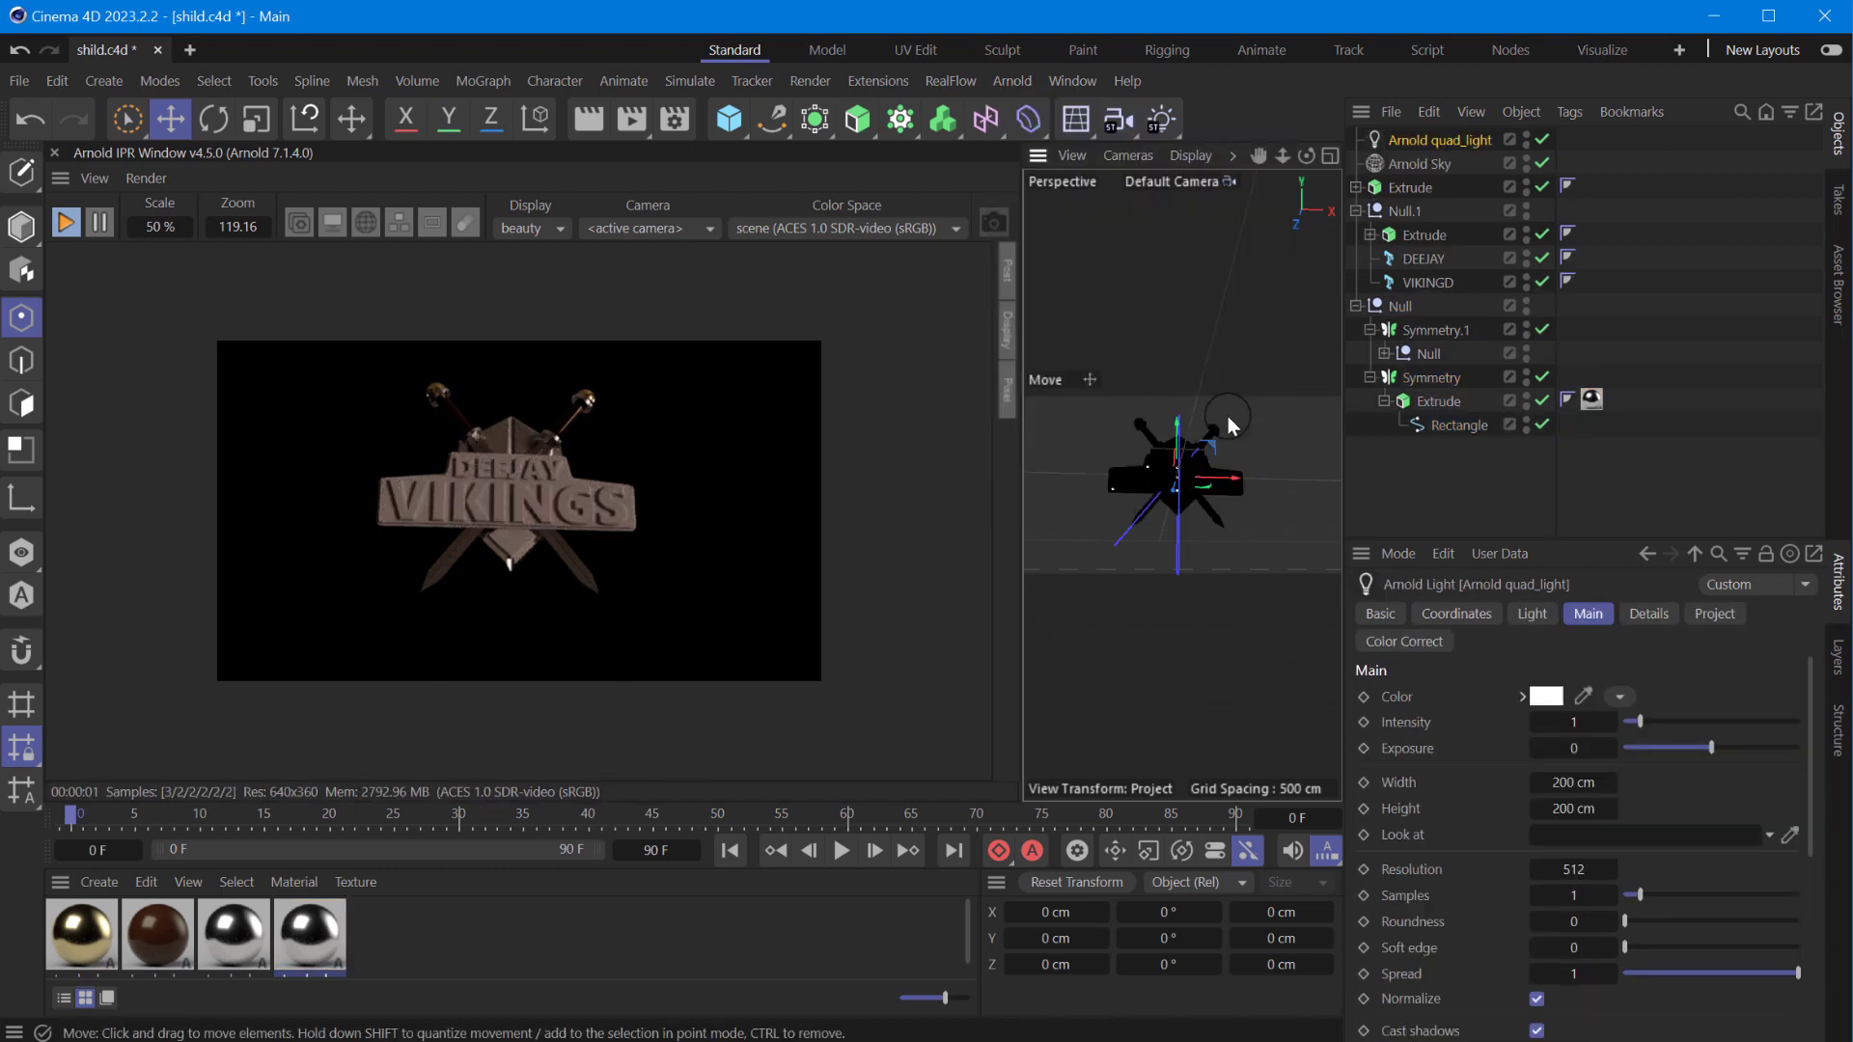
pyautogui.moveTo(1228, 415)
pyautogui.keyDown('alt'); pyautogui.mouseDown()
pyautogui.moveTo(1175, 482)
pyautogui.moveTo(1193, 483)
pyautogui.mouseUp(); pyautogui.keyUp('alt')
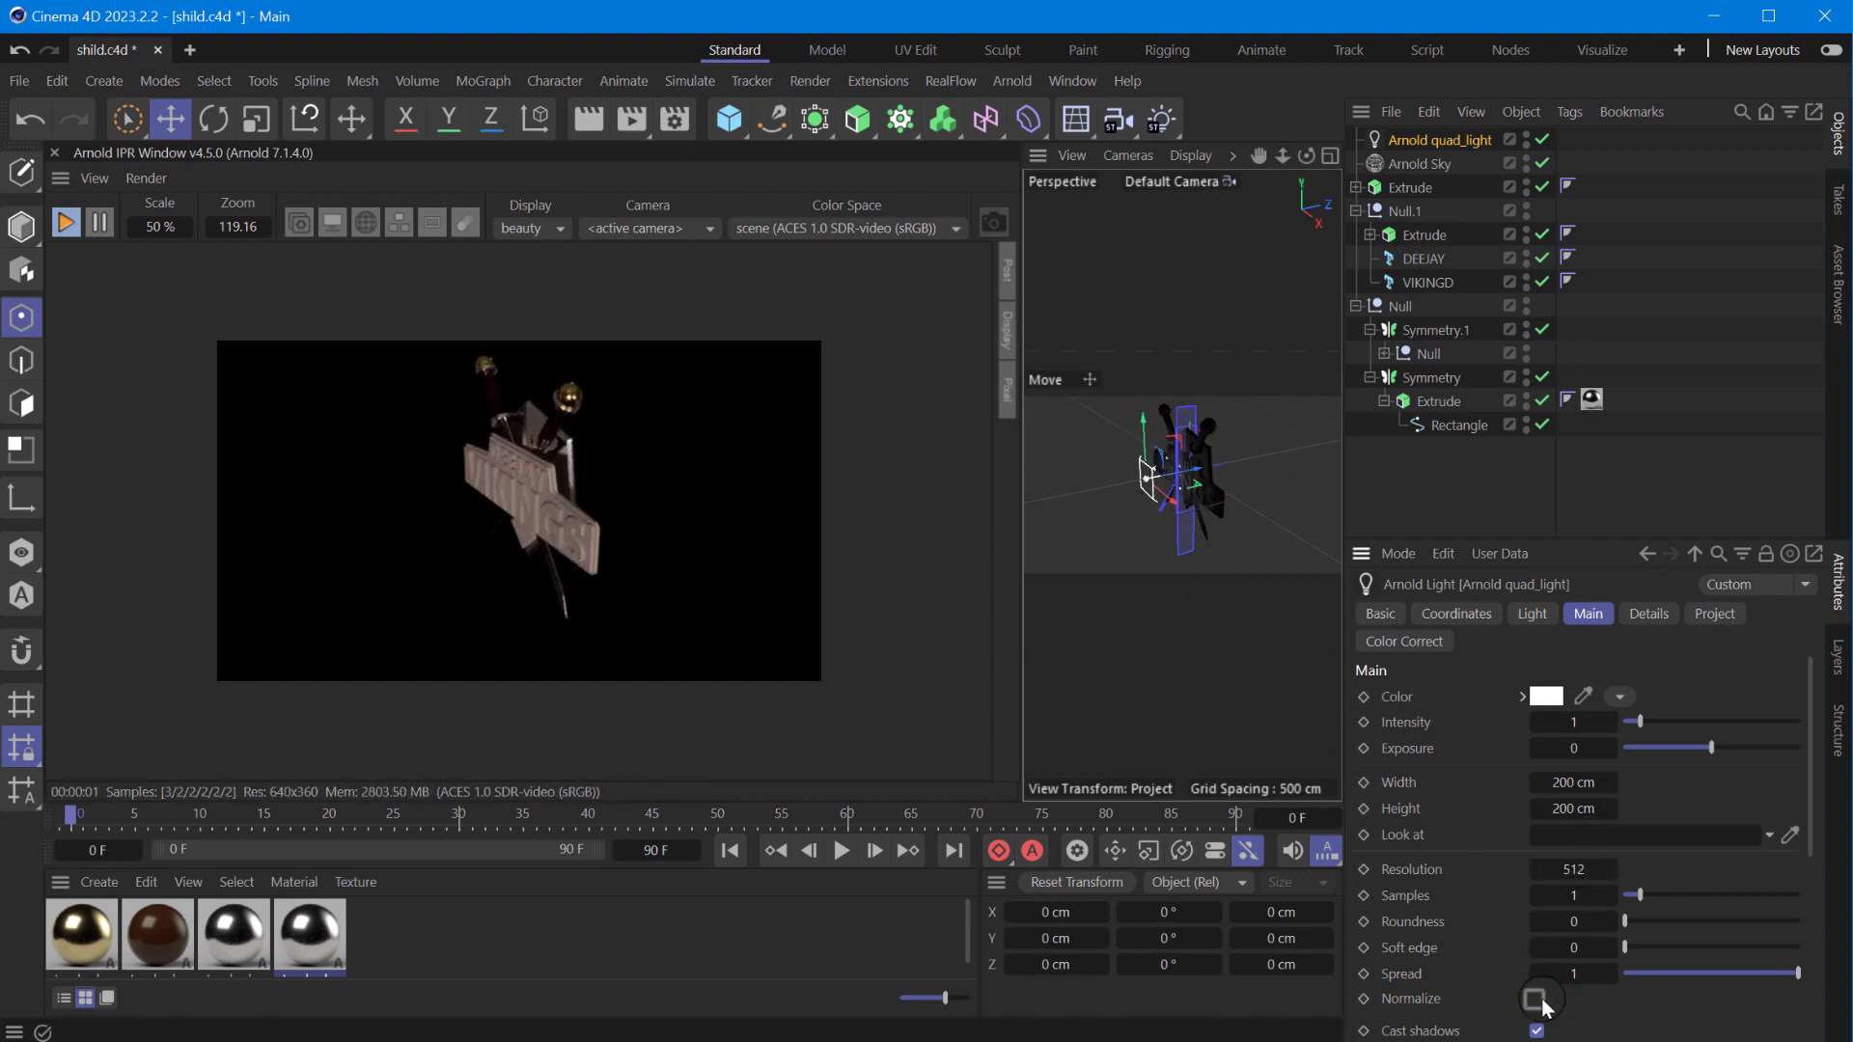
pyautogui.moveTo(1305, 155); pyautogui.dragTo(1254, 164)
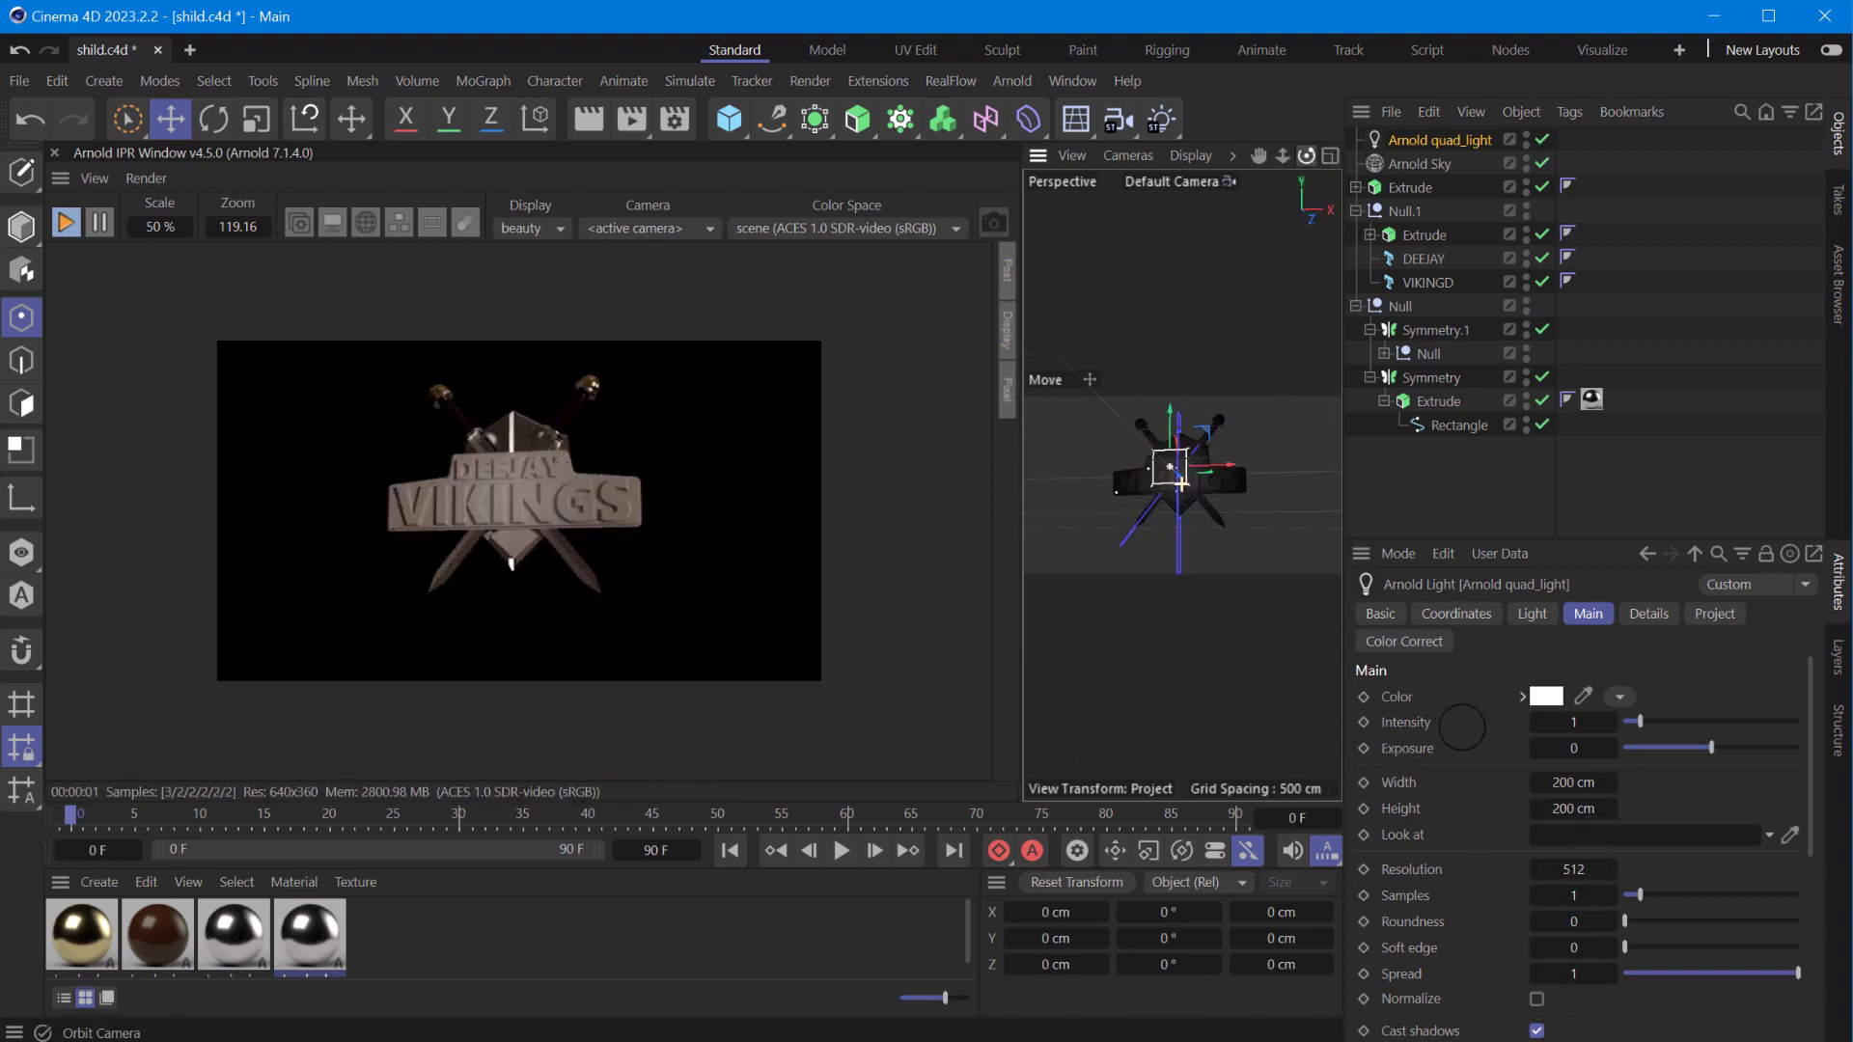
pyautogui.moveTo(1179, 483); pyautogui.dragTo(1173, 473)
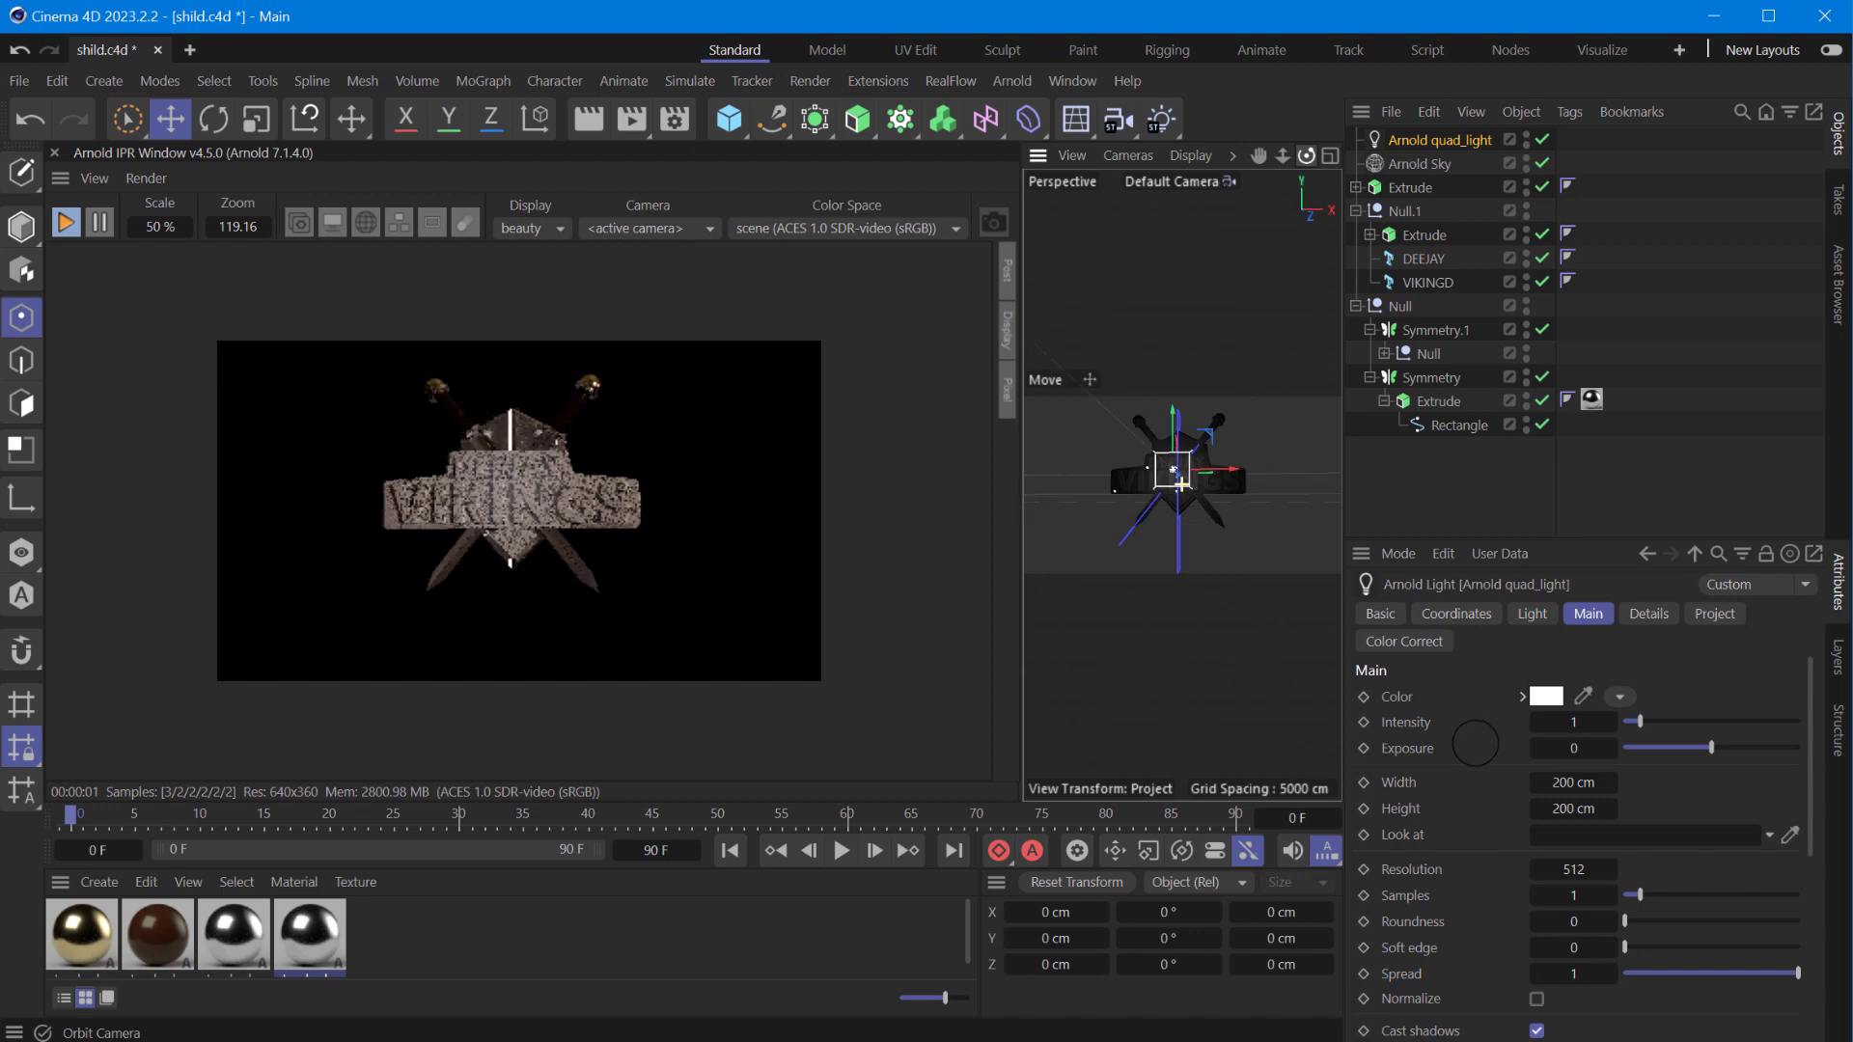
pyautogui.click(1793, 839)
pyautogui.click(1448, 378)
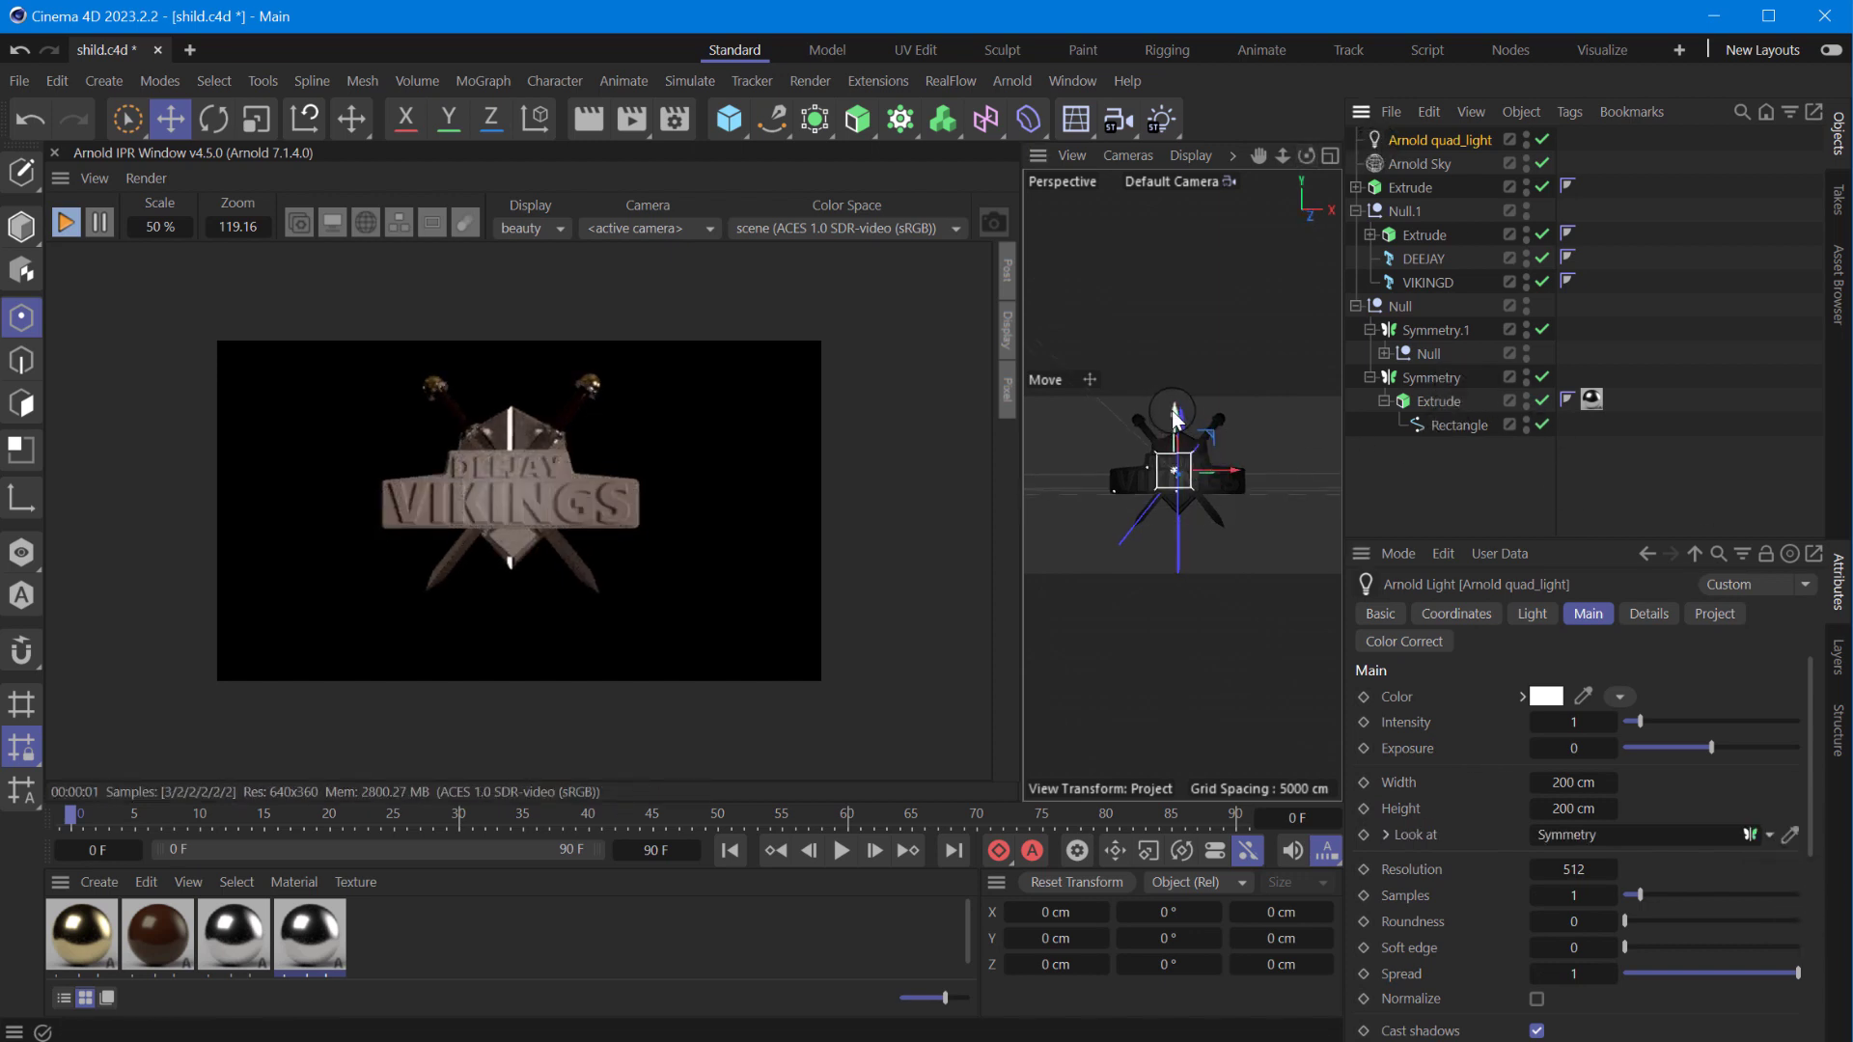
# - Place four copies of the quad light above, below, right and left of the logo
pyautogui.keyDown('ctrl'); pyautogui.moveTo(1171, 410); pyautogui.dragTo(1200, 335); pyautogui.keyUp('ctrl')
pyautogui.moveTo(1185, 451)
pyautogui.keyDown('ctrl'); pyautogui.mouseDown()
pyautogui.moveTo(1200, 540)
pyautogui.moveTo(1185, 521)
pyautogui.mouseUp(); pyautogui.keyUp('ctrl')
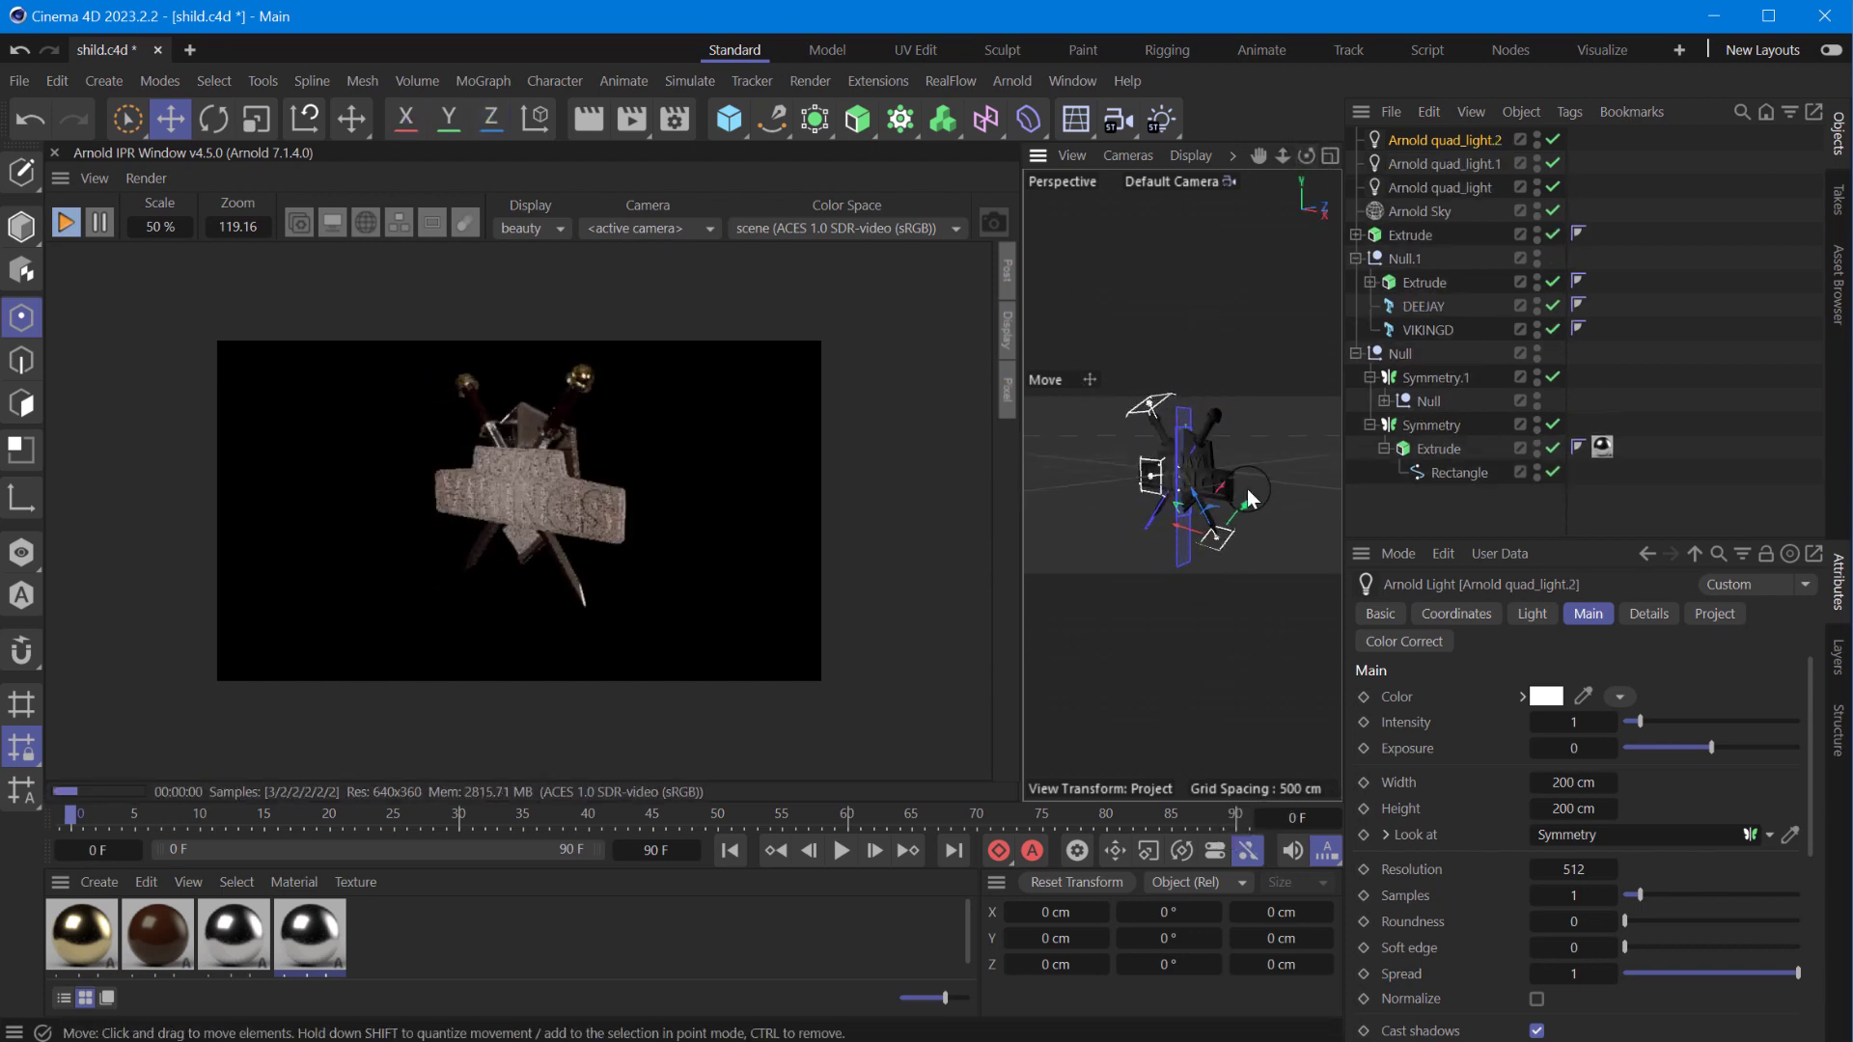
pyautogui.moveTo(1224, 530); pyautogui.dragTo(1163, 552)
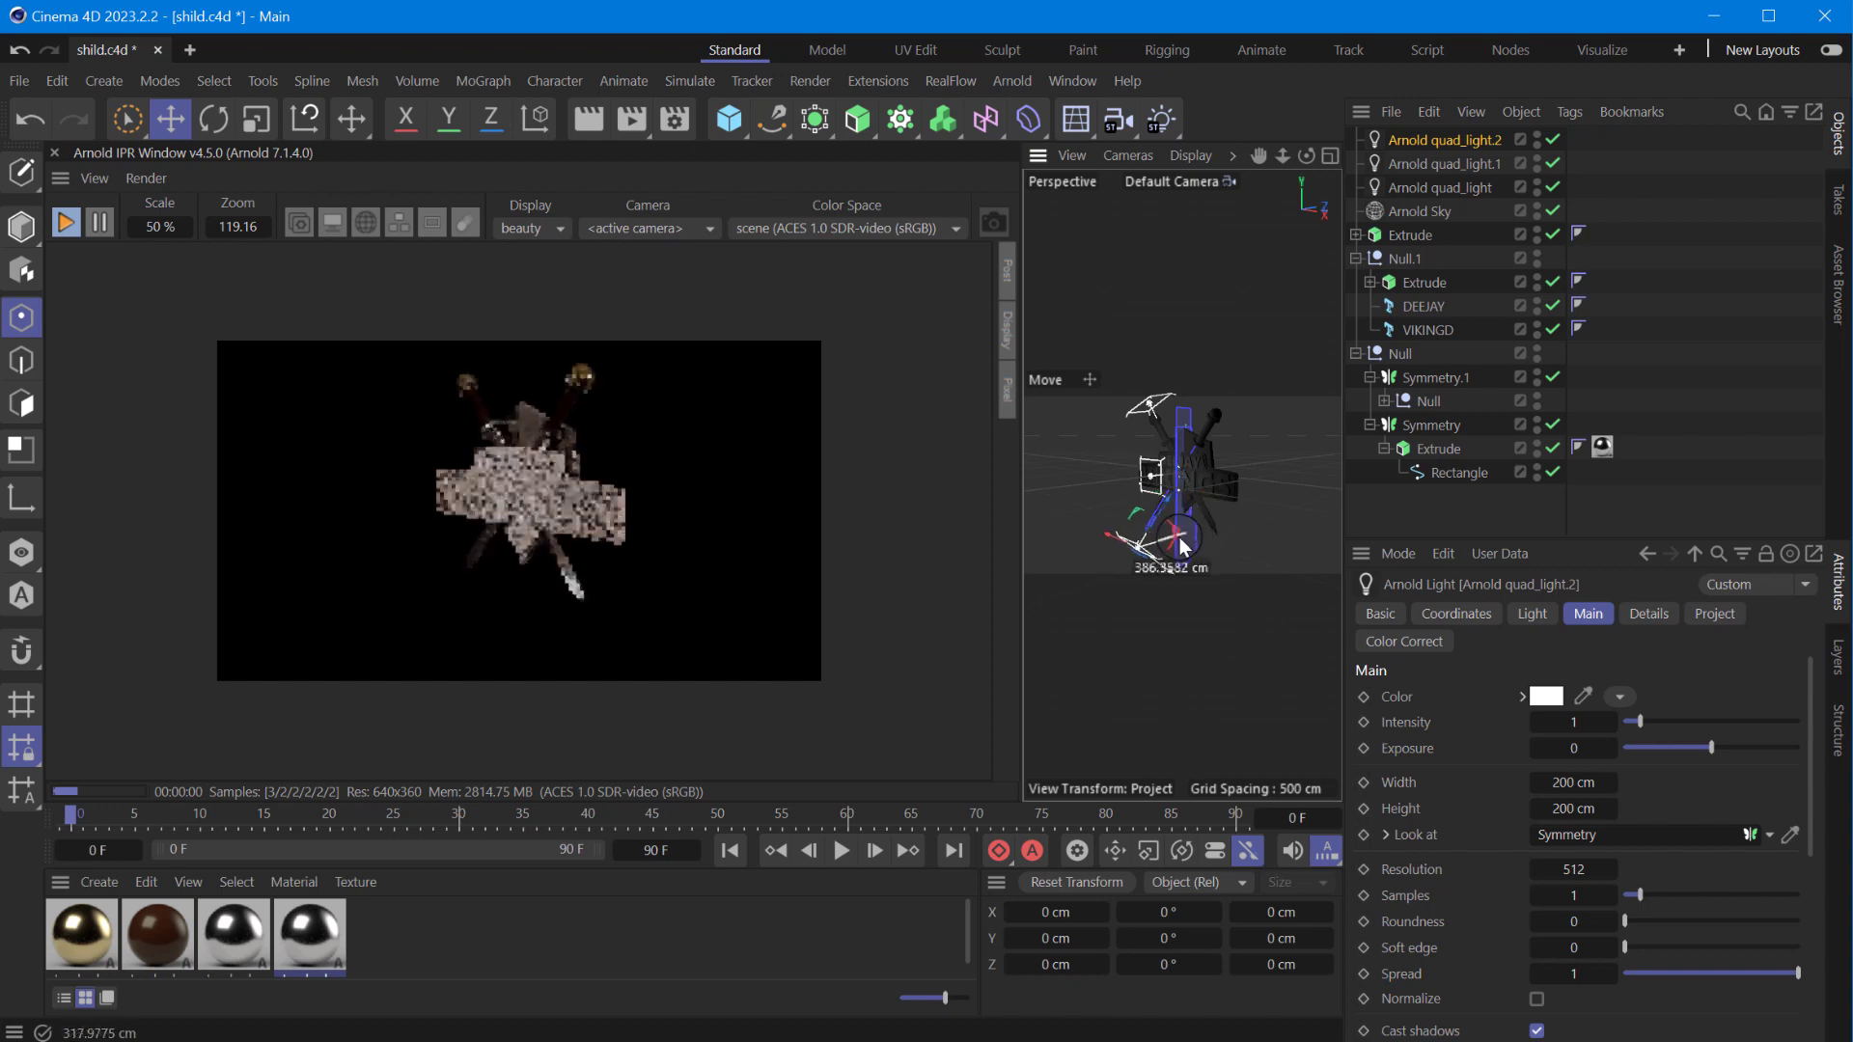
pyautogui.moveTo(1306, 153); pyautogui.dragTo(1254, 169)
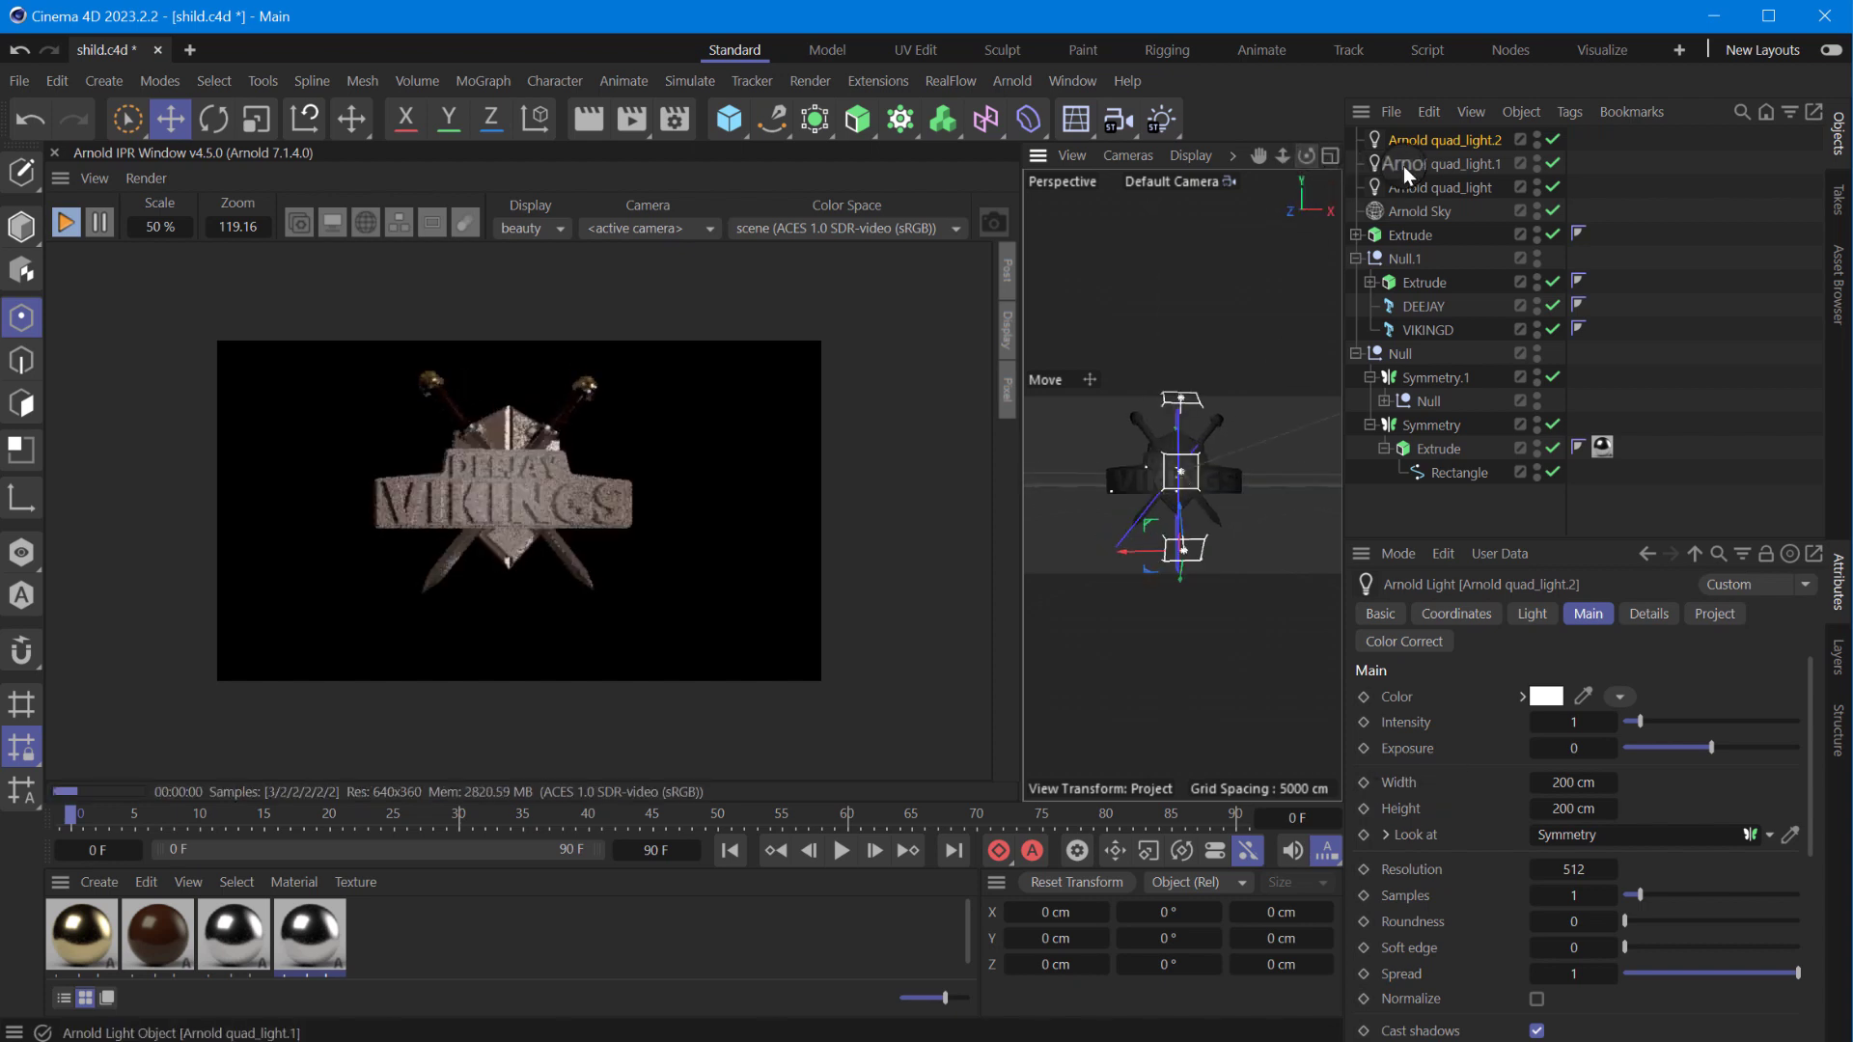
pyautogui.click(1249, 476)
pyautogui.keyDown('ctrl'); pyautogui.moveTo(1245, 480); pyautogui.dragTo(1255, 476); pyautogui.keyUp('ctrl')
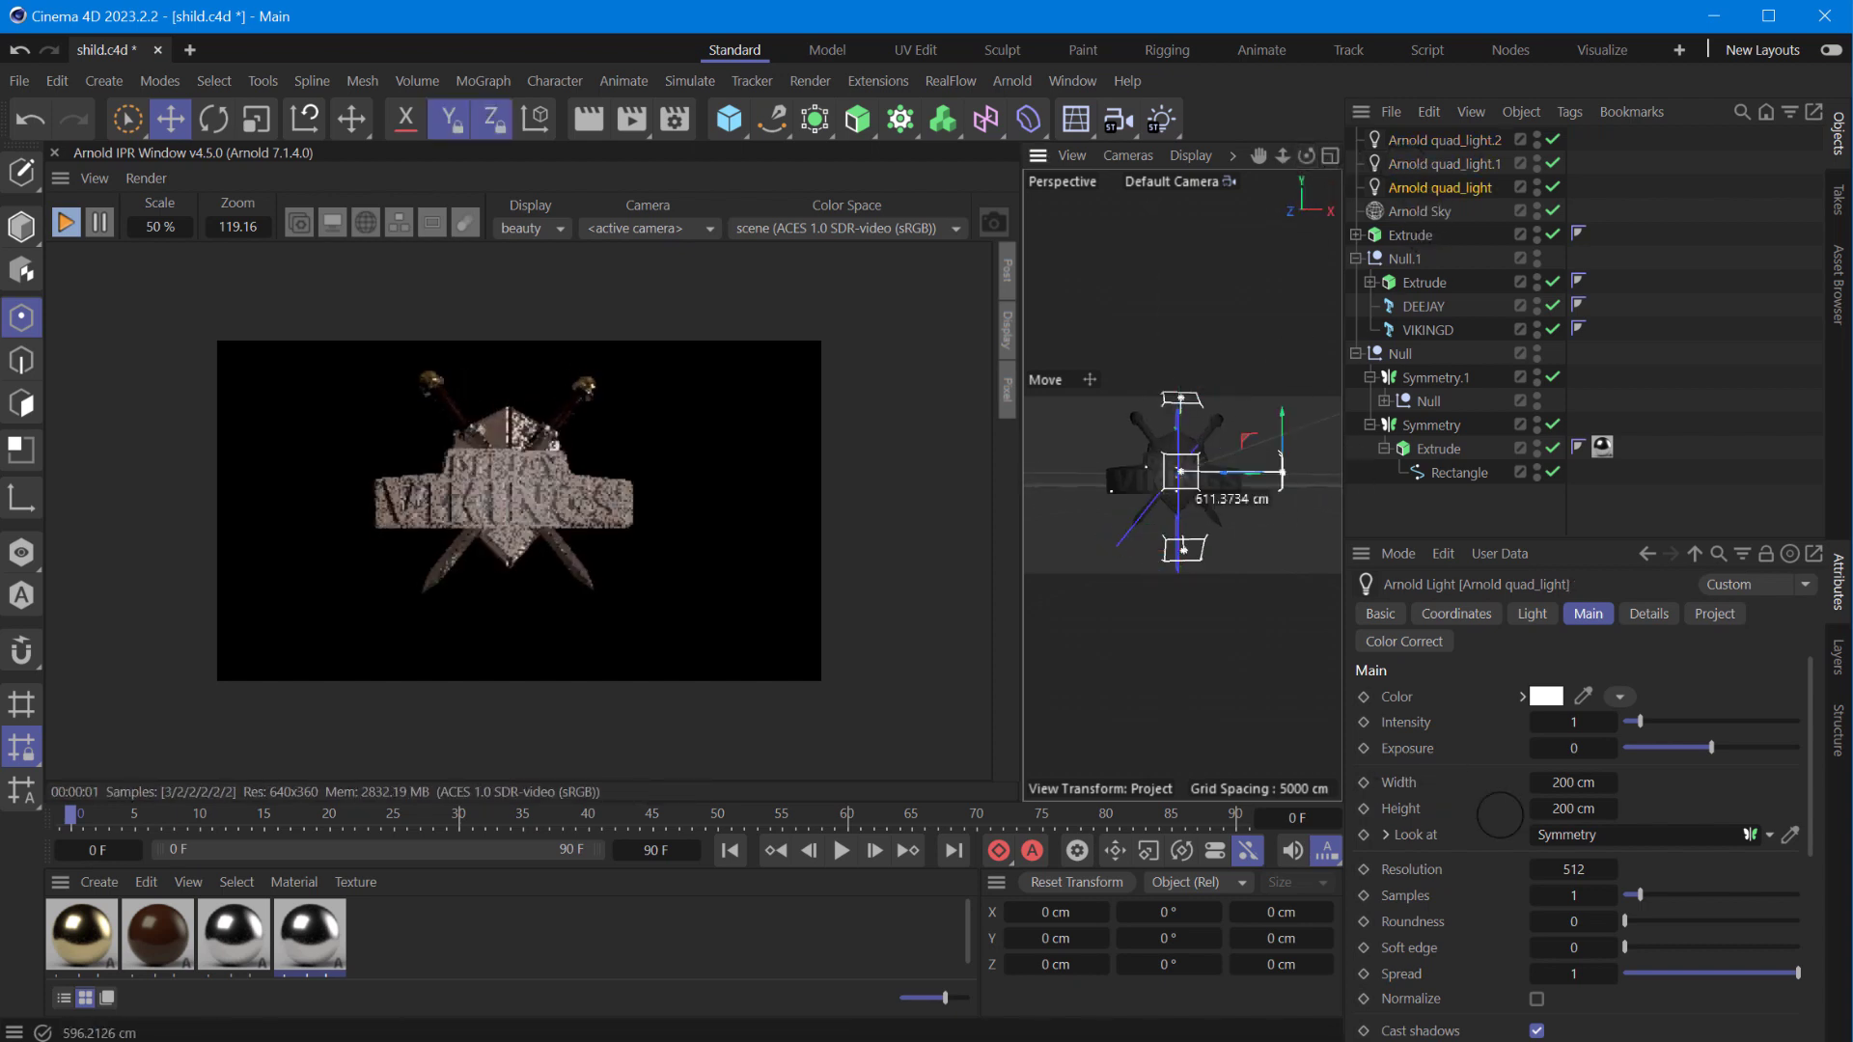
pyautogui.moveTo(1322, 167); pyautogui.dragTo(1254, 290)
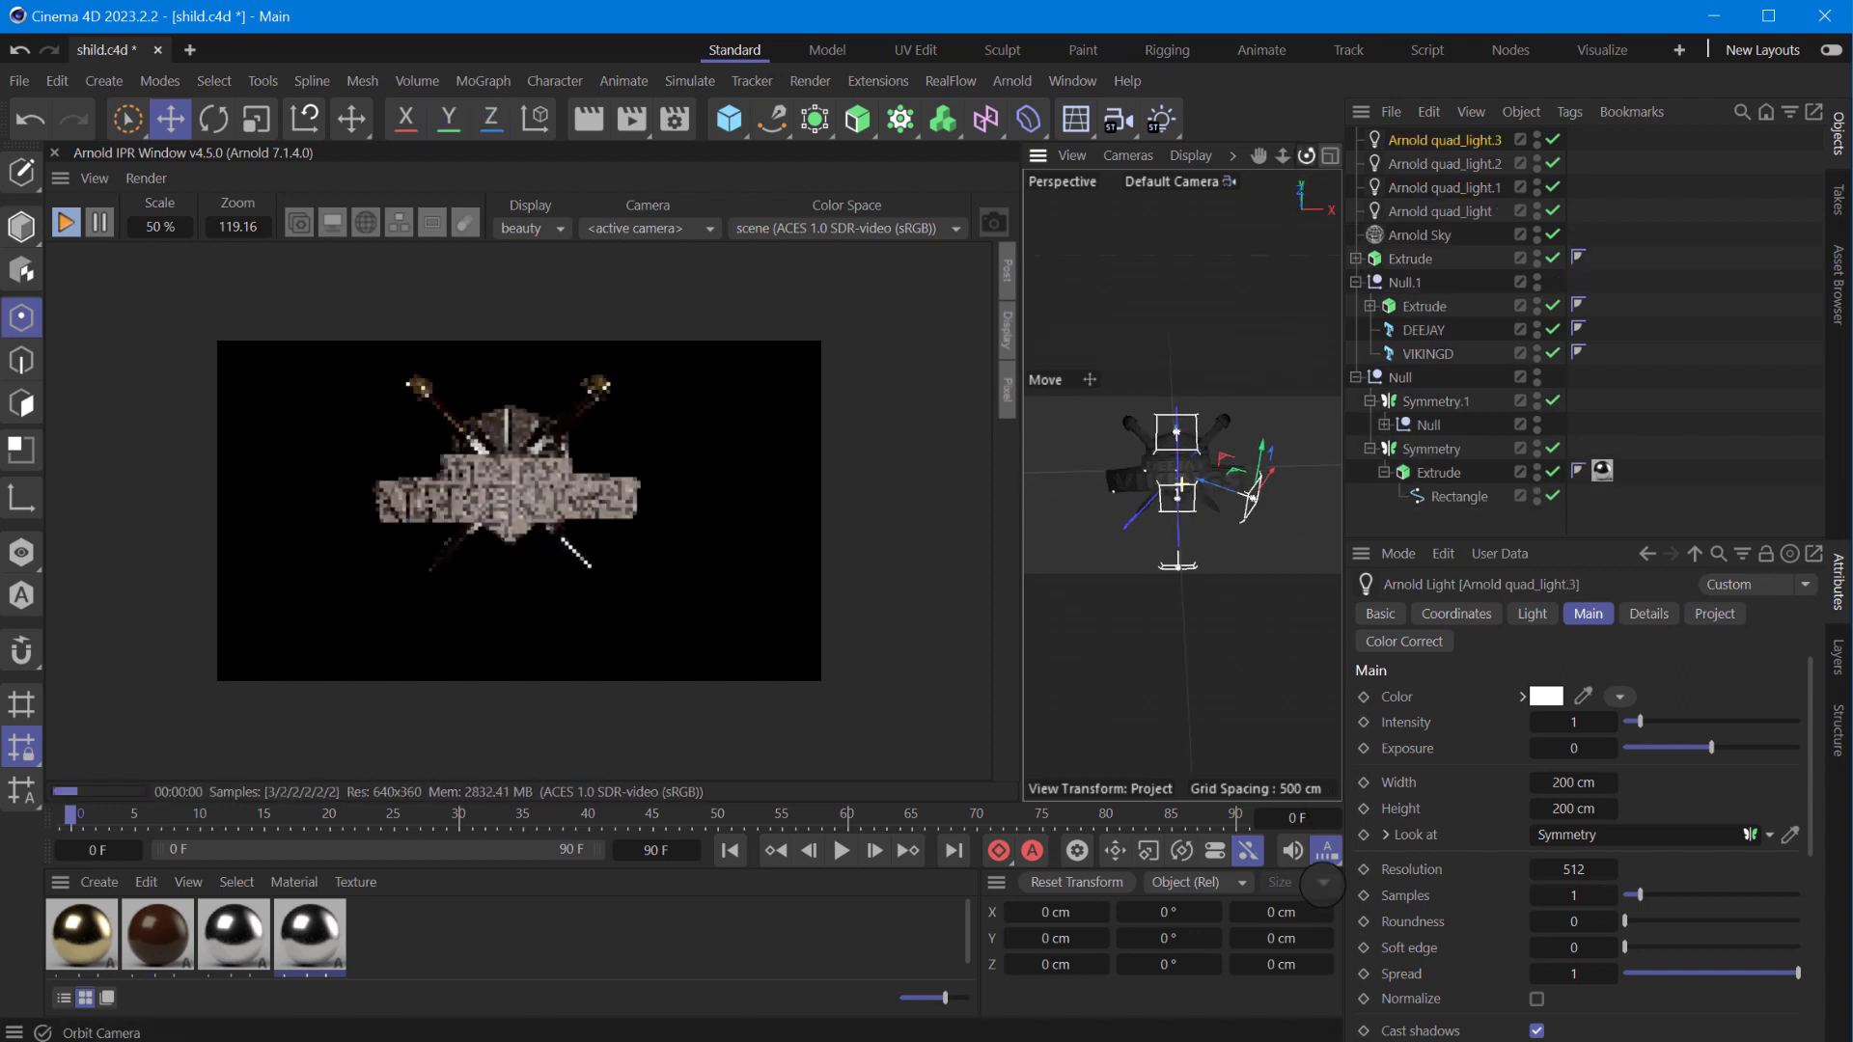
pyautogui.click(1243, 500)
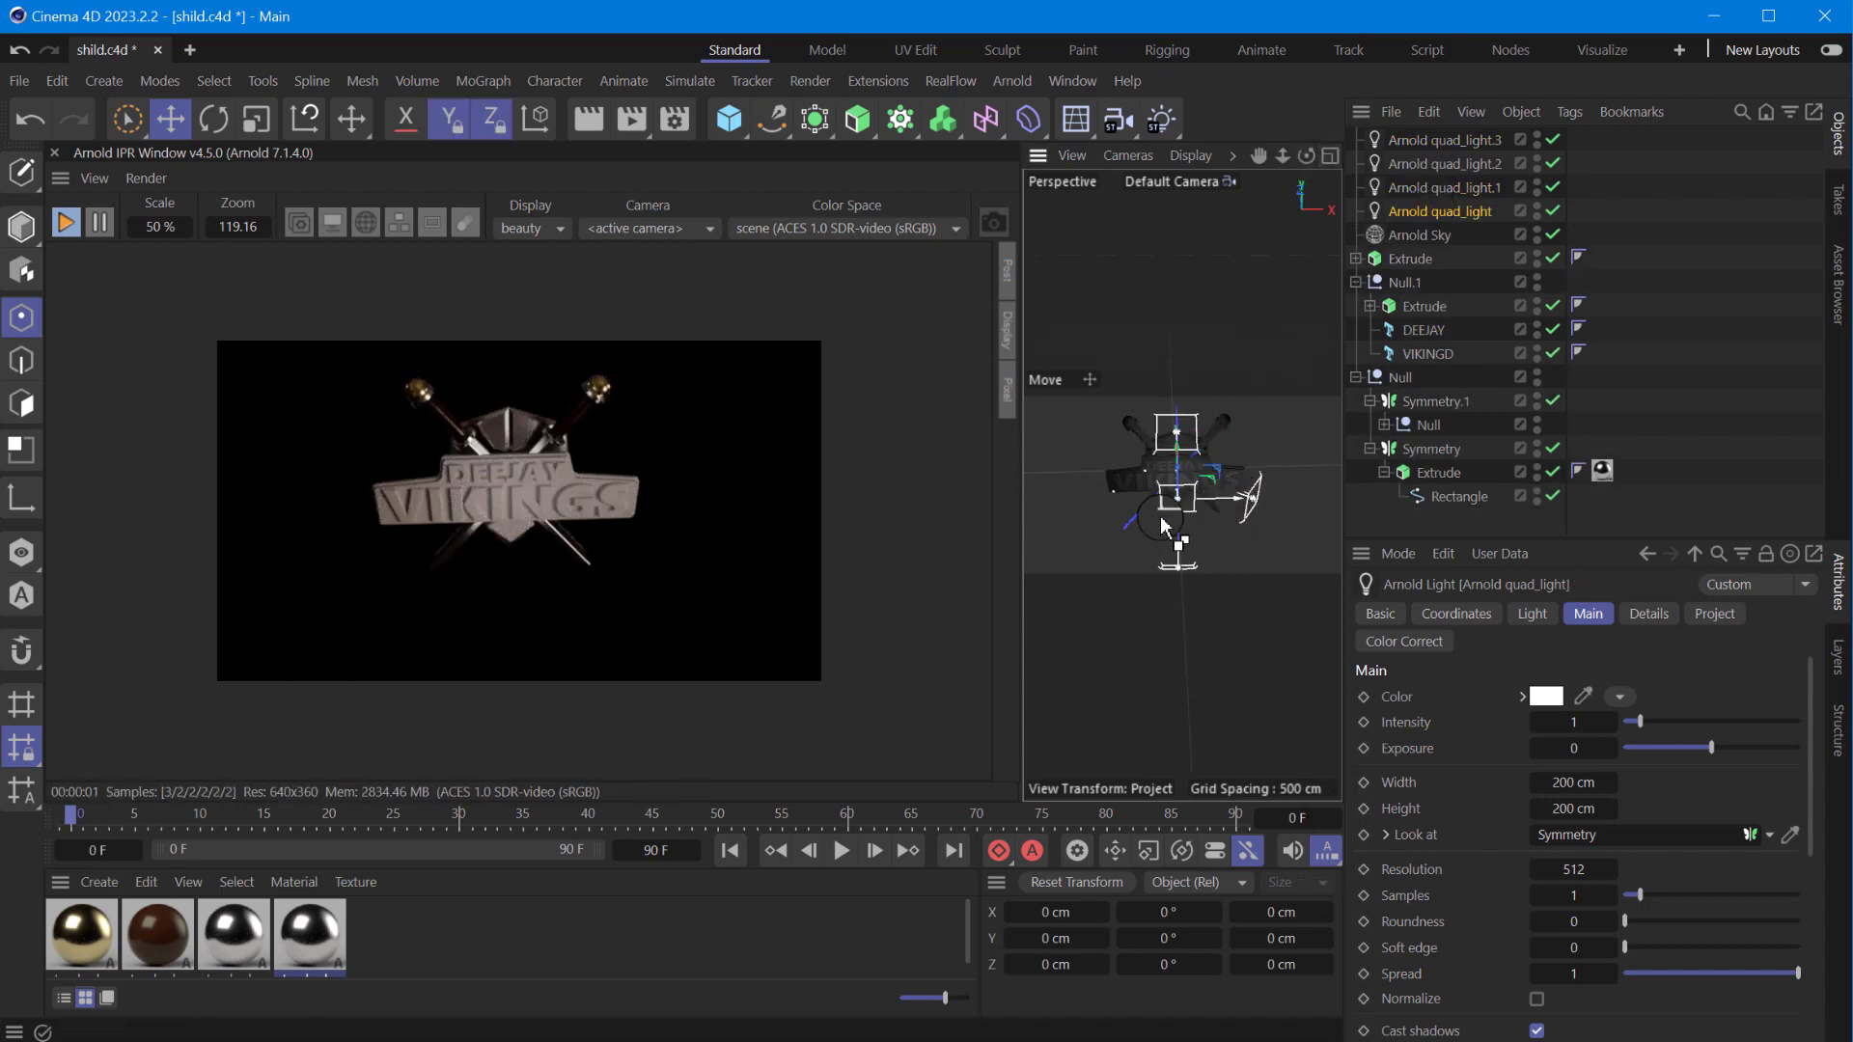
pyautogui.keyDown('ctrl'); pyautogui.moveTo(1243, 500); pyautogui.dragTo(1073, 499); pyautogui.keyUp('ctrl')
pyautogui.moveTo(1315, 167); pyautogui.dragTo(1274, 222)
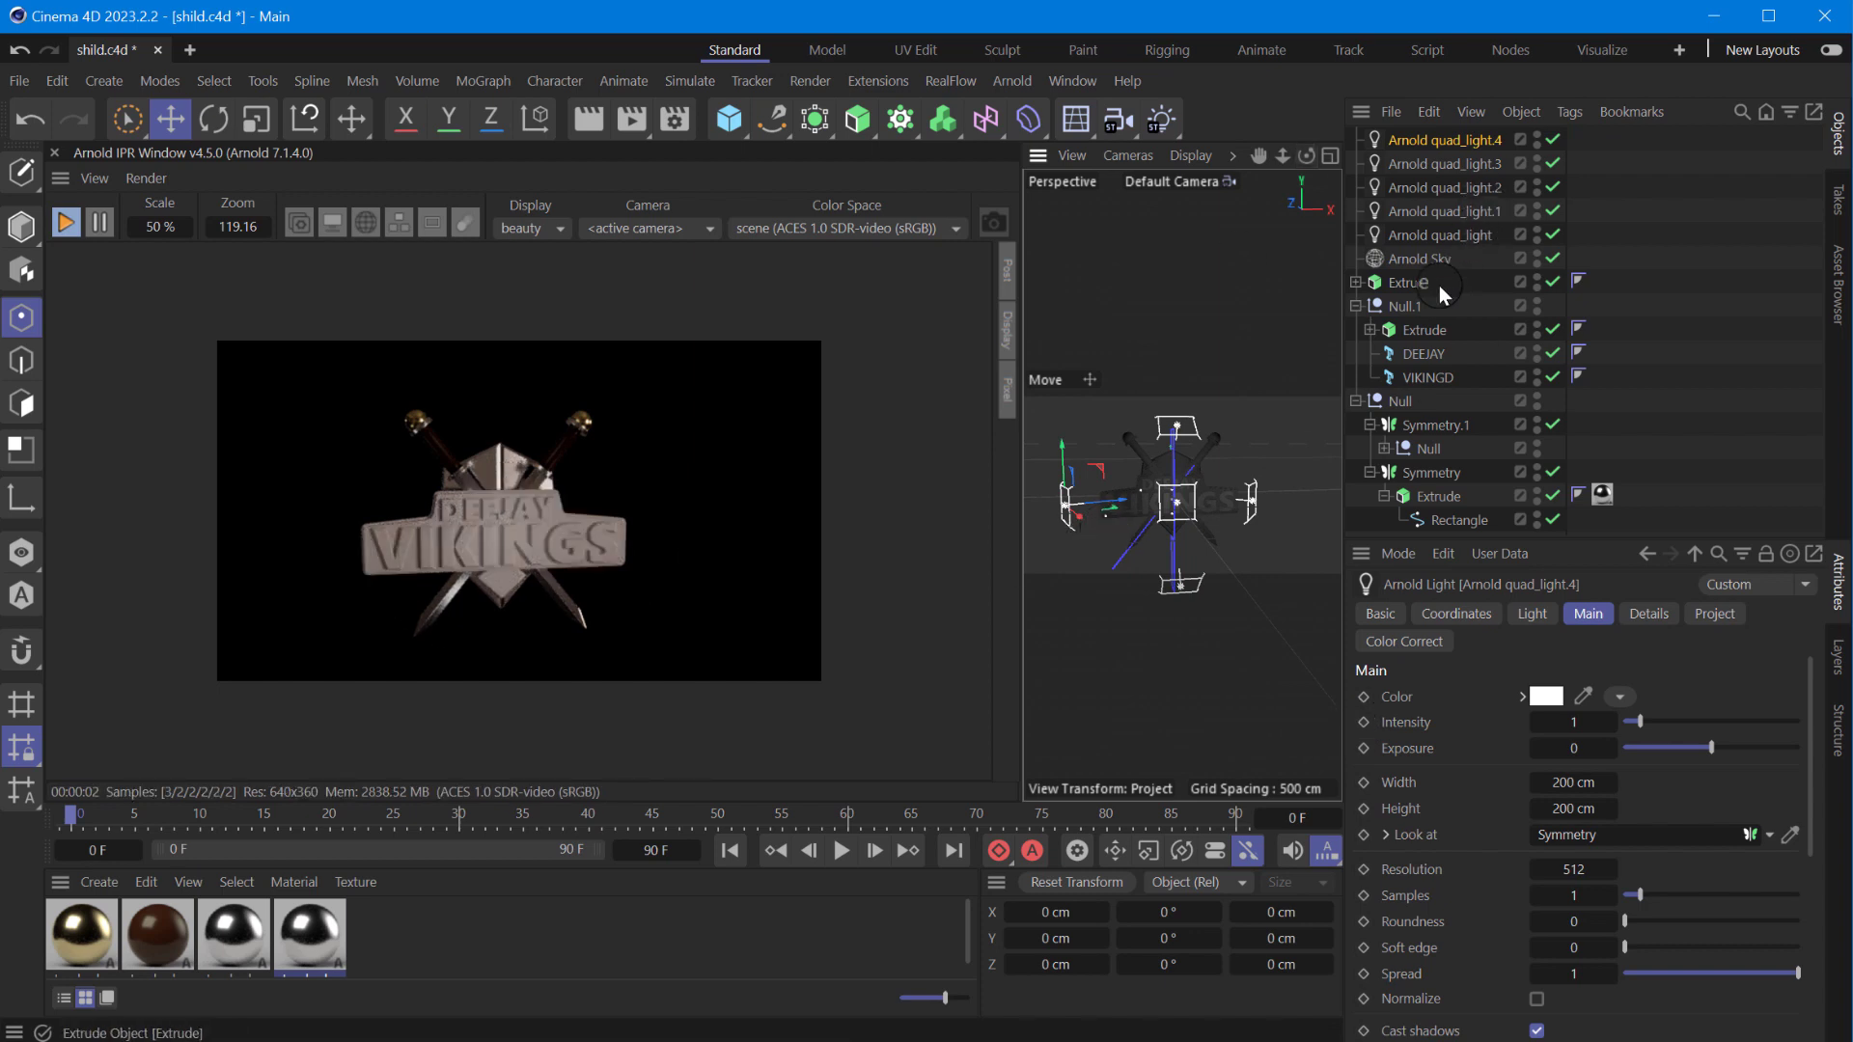
pyautogui.click(1428, 259)
# - Set the Arnold Sky intensity to 3.82 and make the render output square at 640×640
pyautogui.moveTo(1672, 851); pyautogui.dragTo(1745, 849)
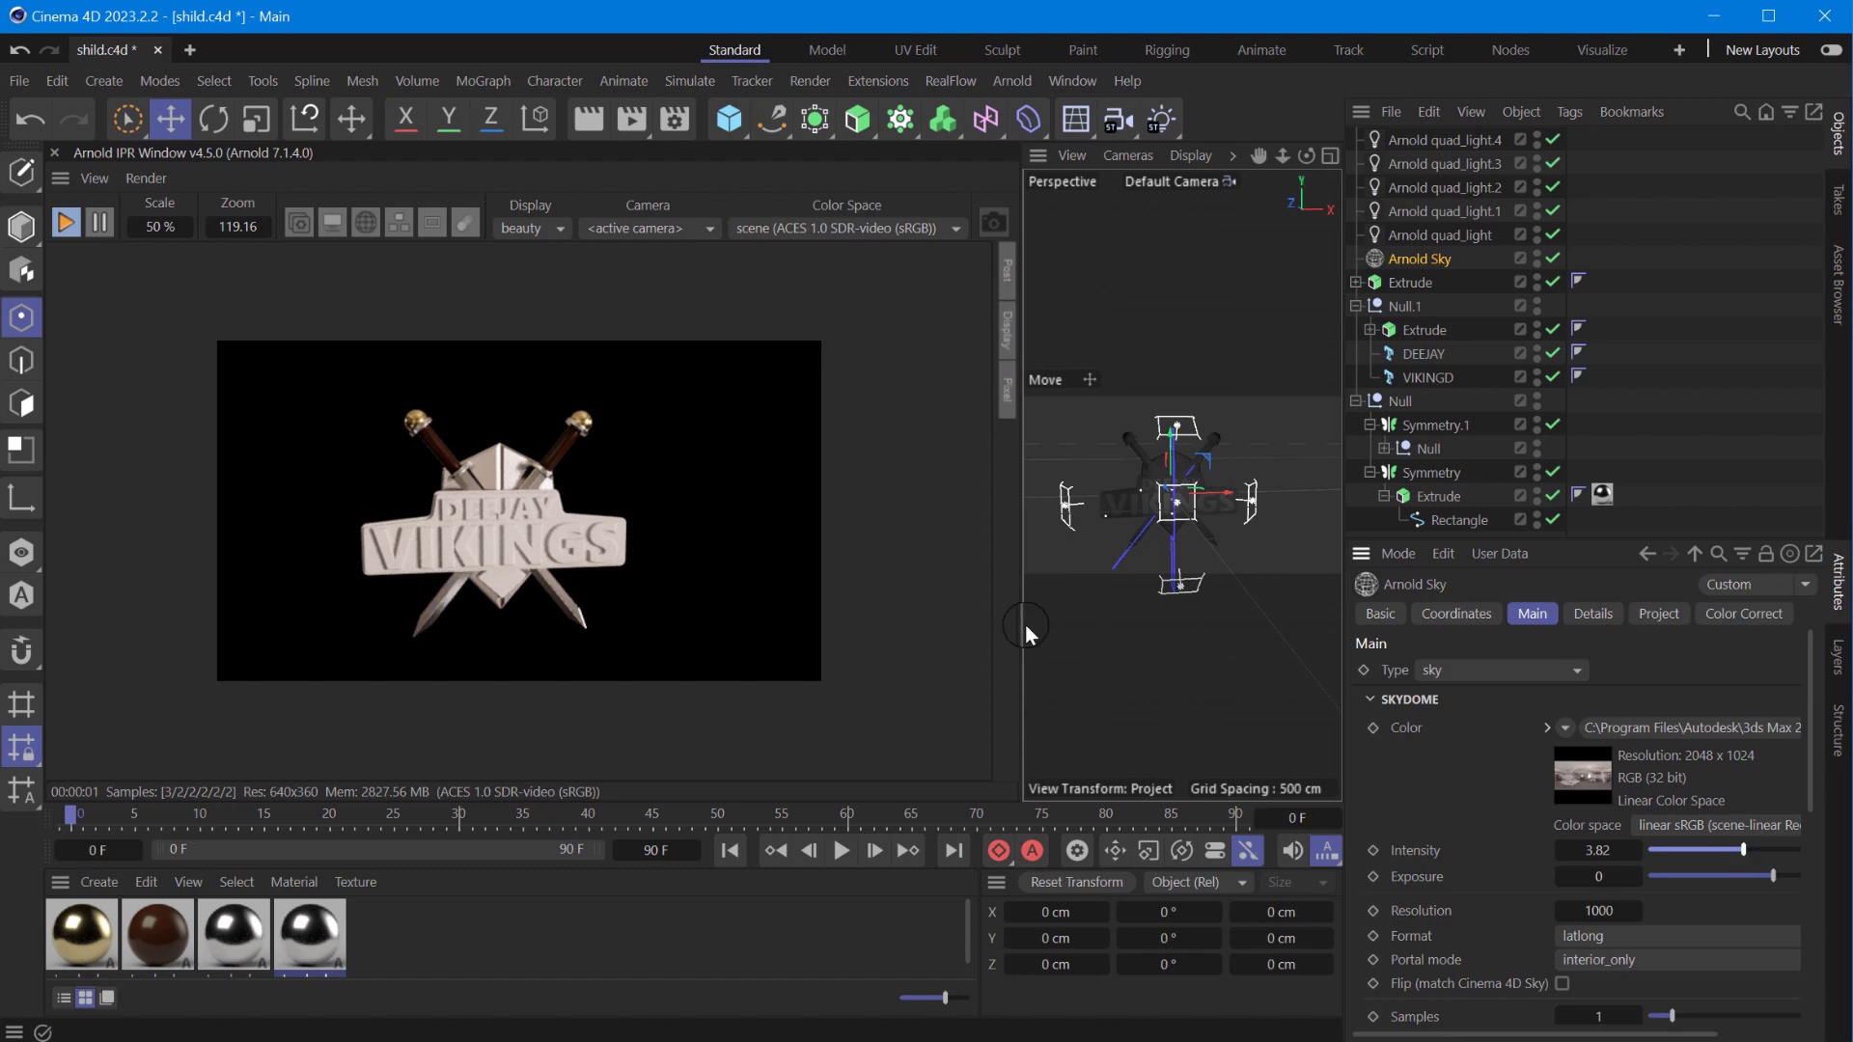
pyautogui.click(675, 119)
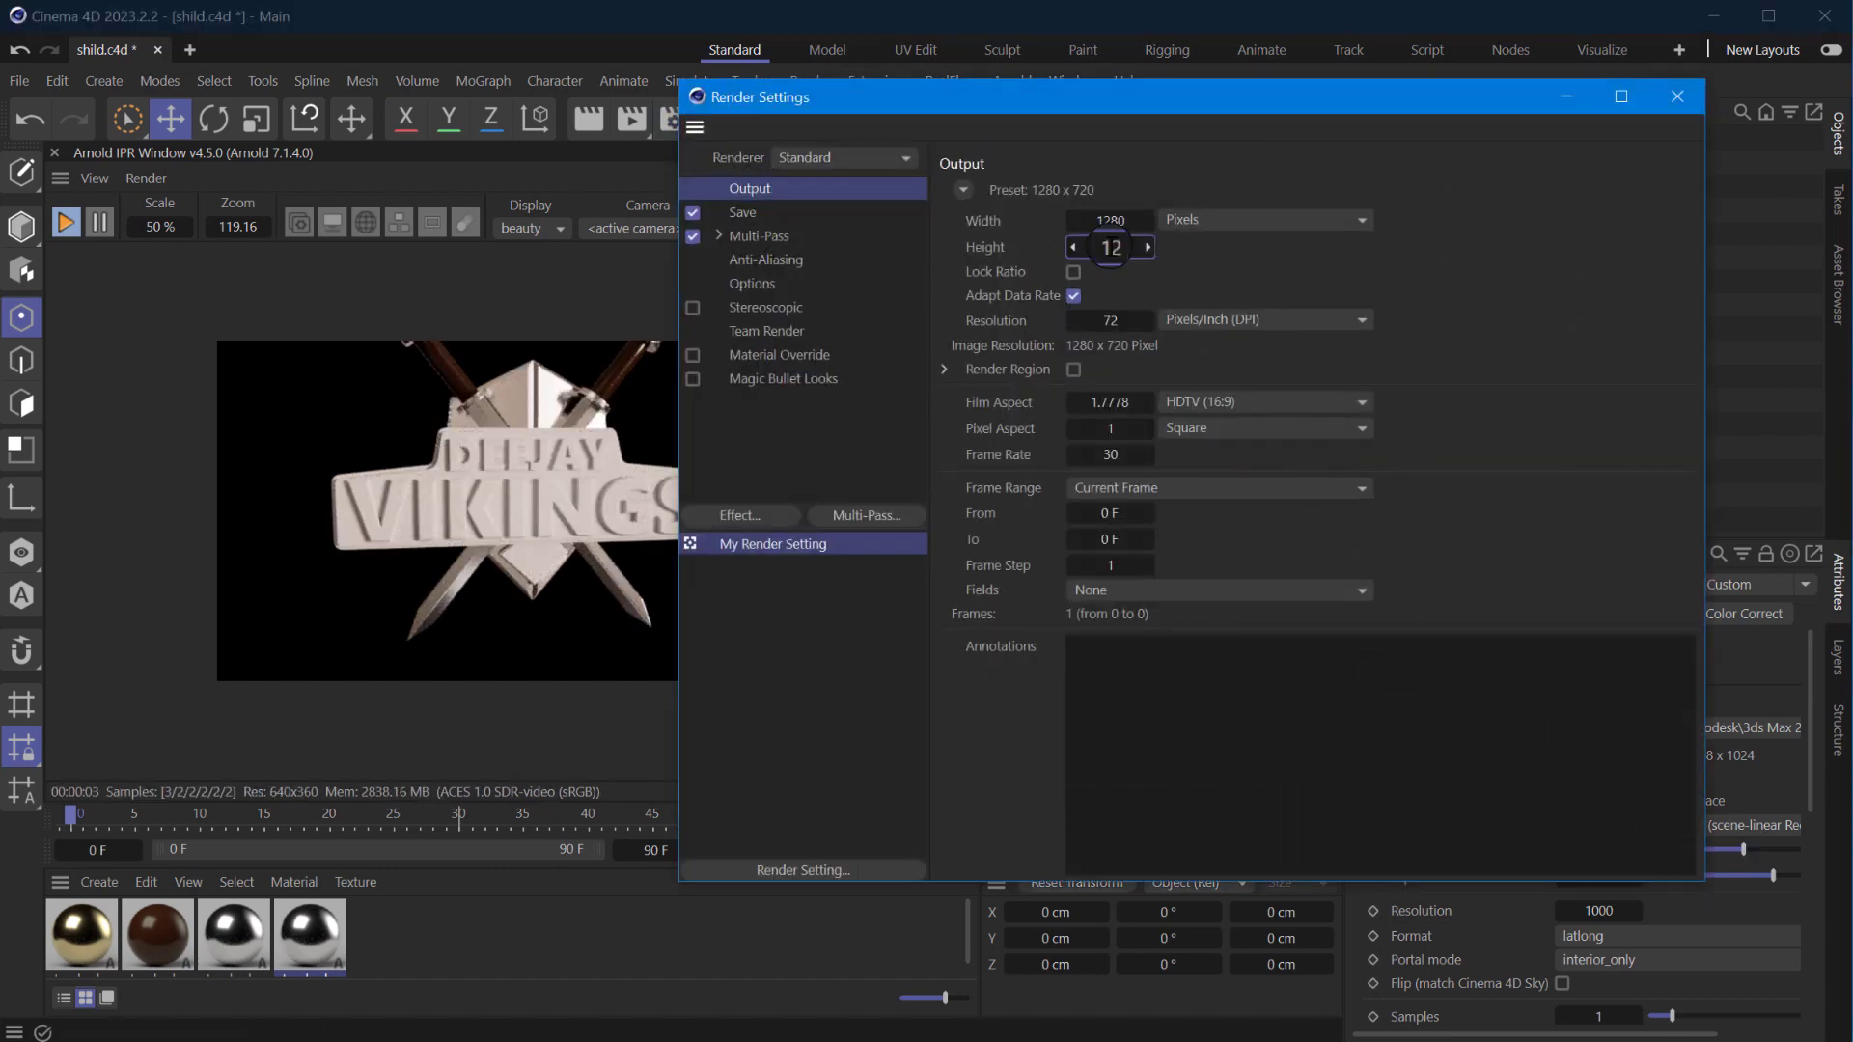
pyautogui.click(1677, 96)
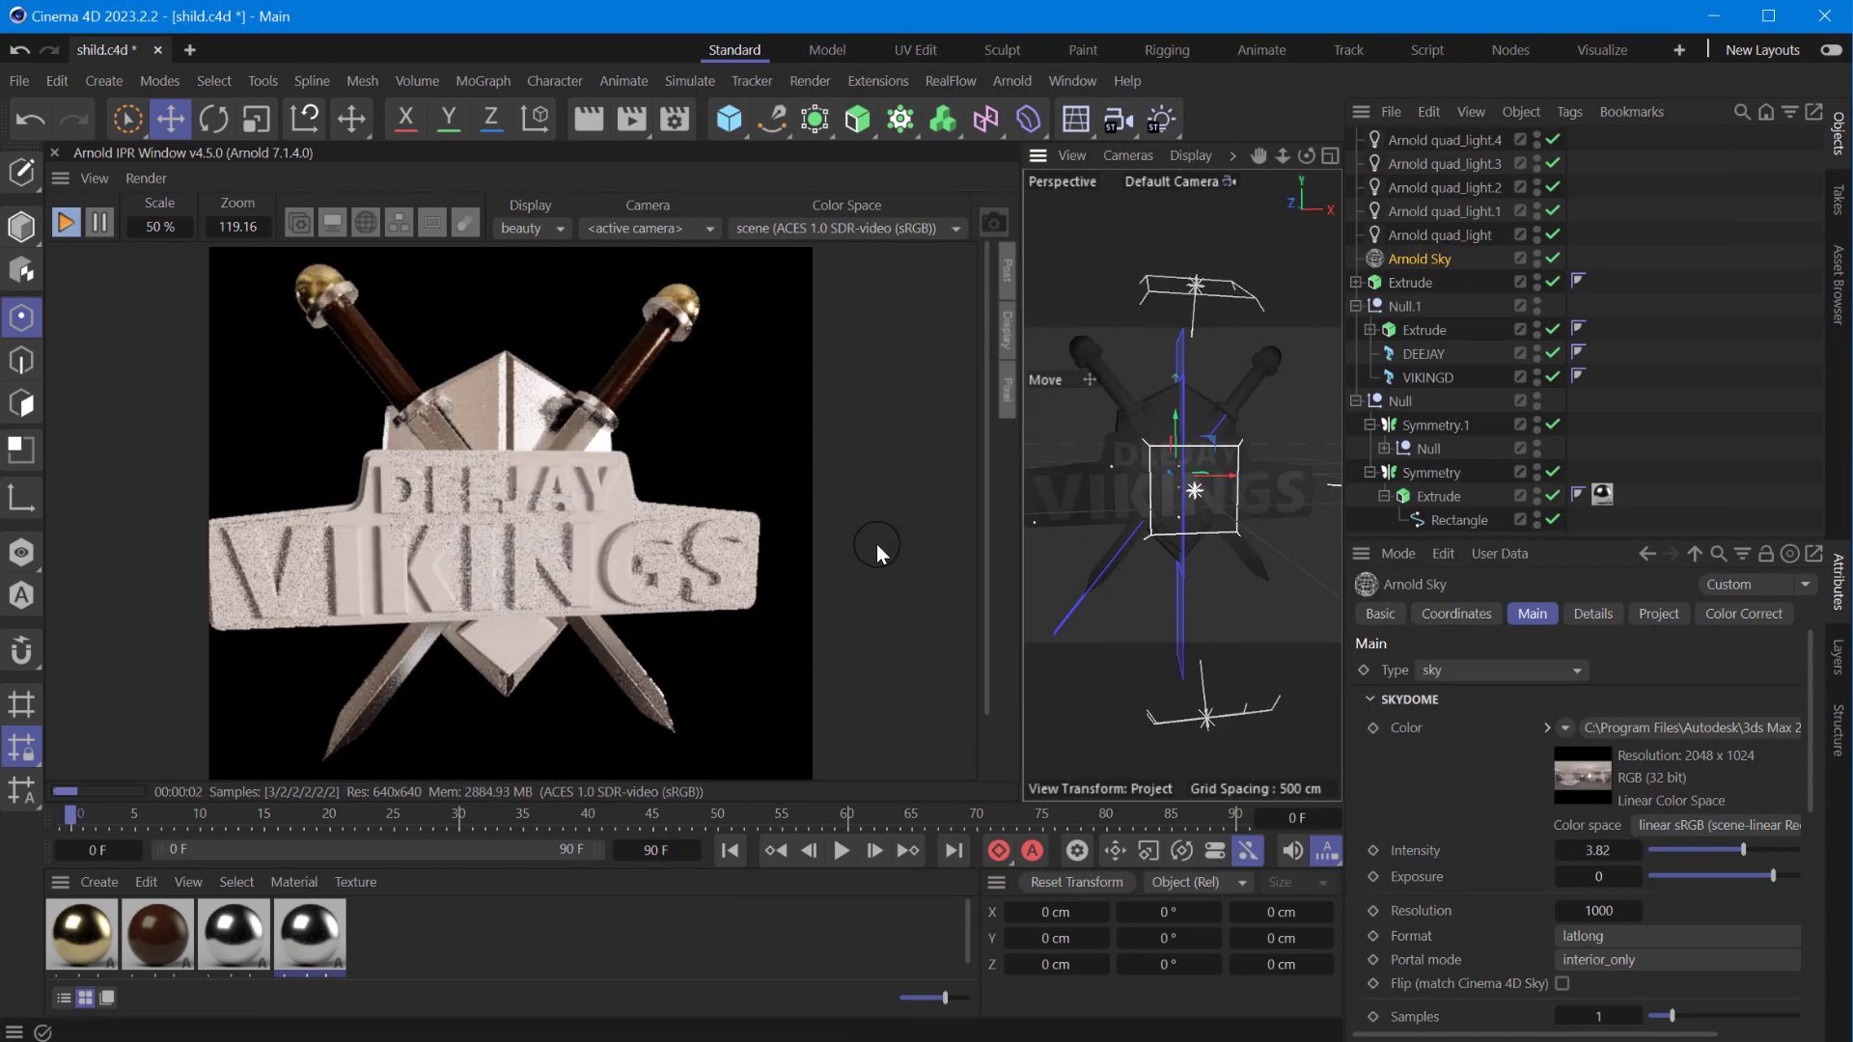
# - Open the silver material standard_surface.3's shader network and add an image node
pyautogui.click(310, 936)
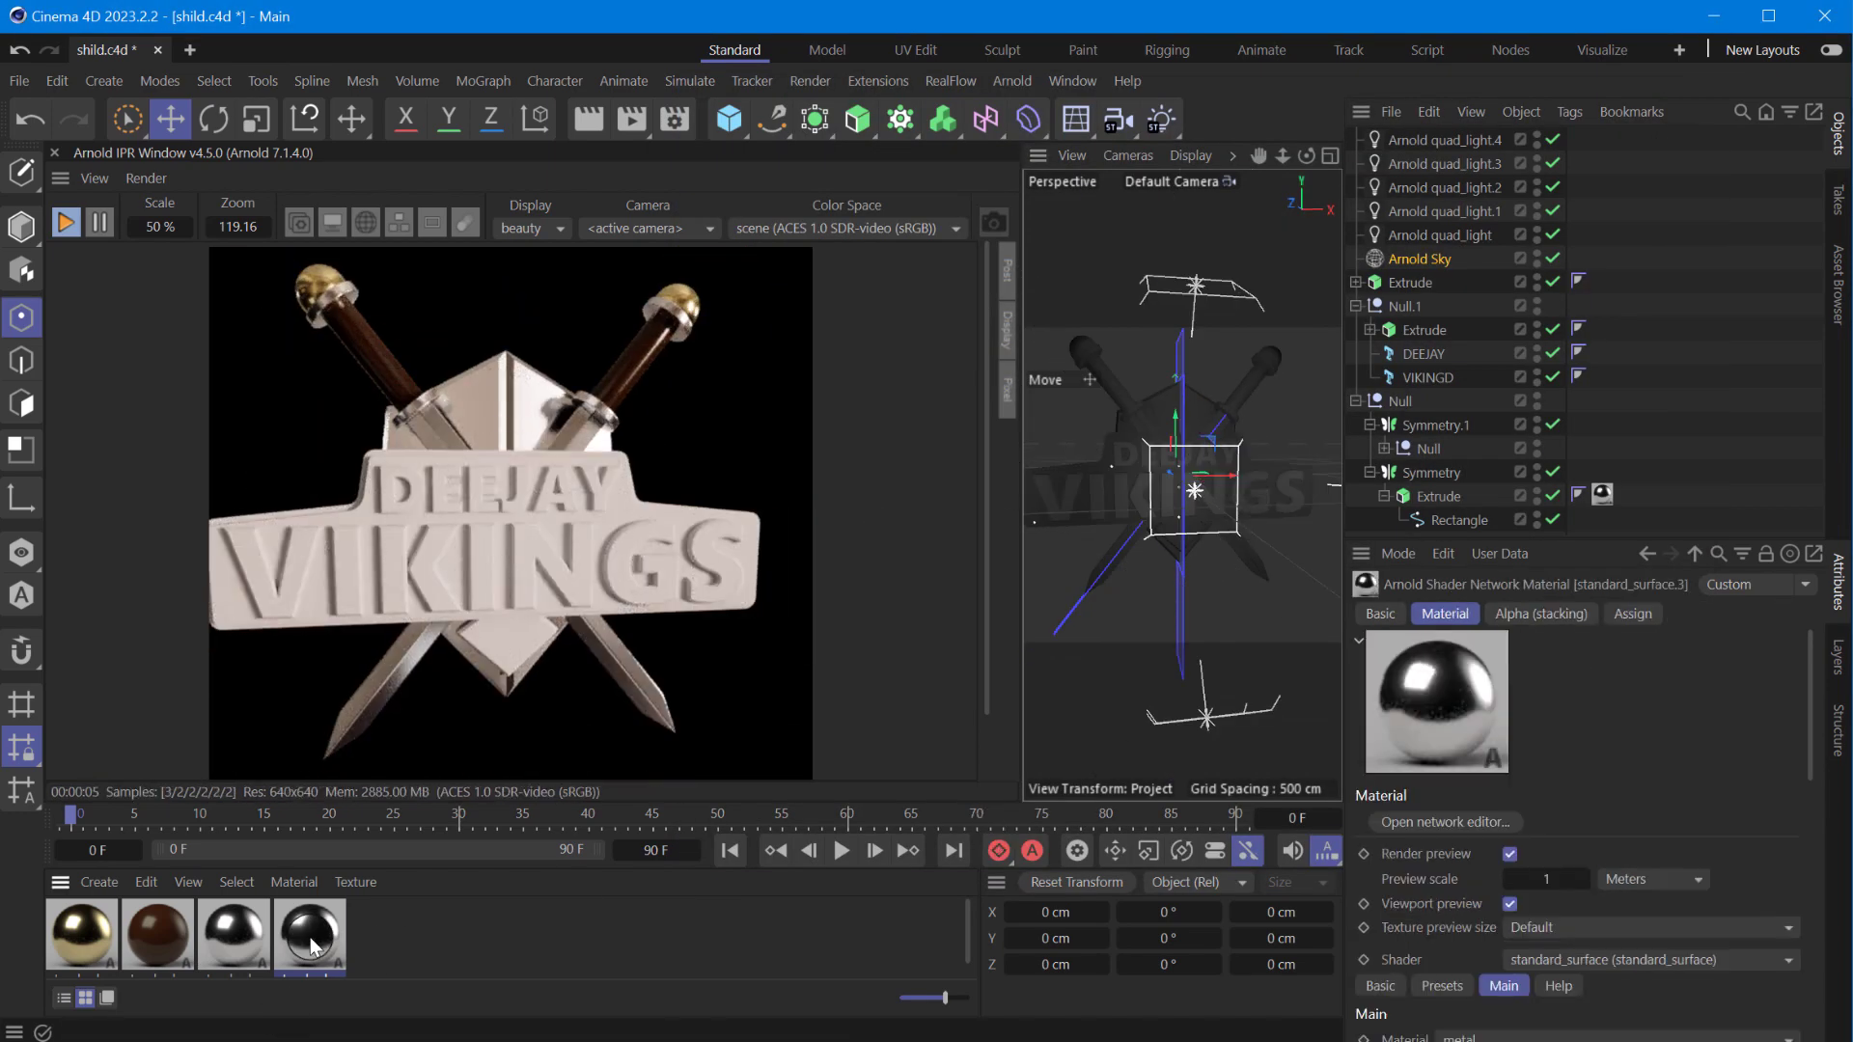
pyautogui.doubleClick(310, 936)
pyautogui.moveTo(704, 762); pyautogui.dragTo(1312, 153)
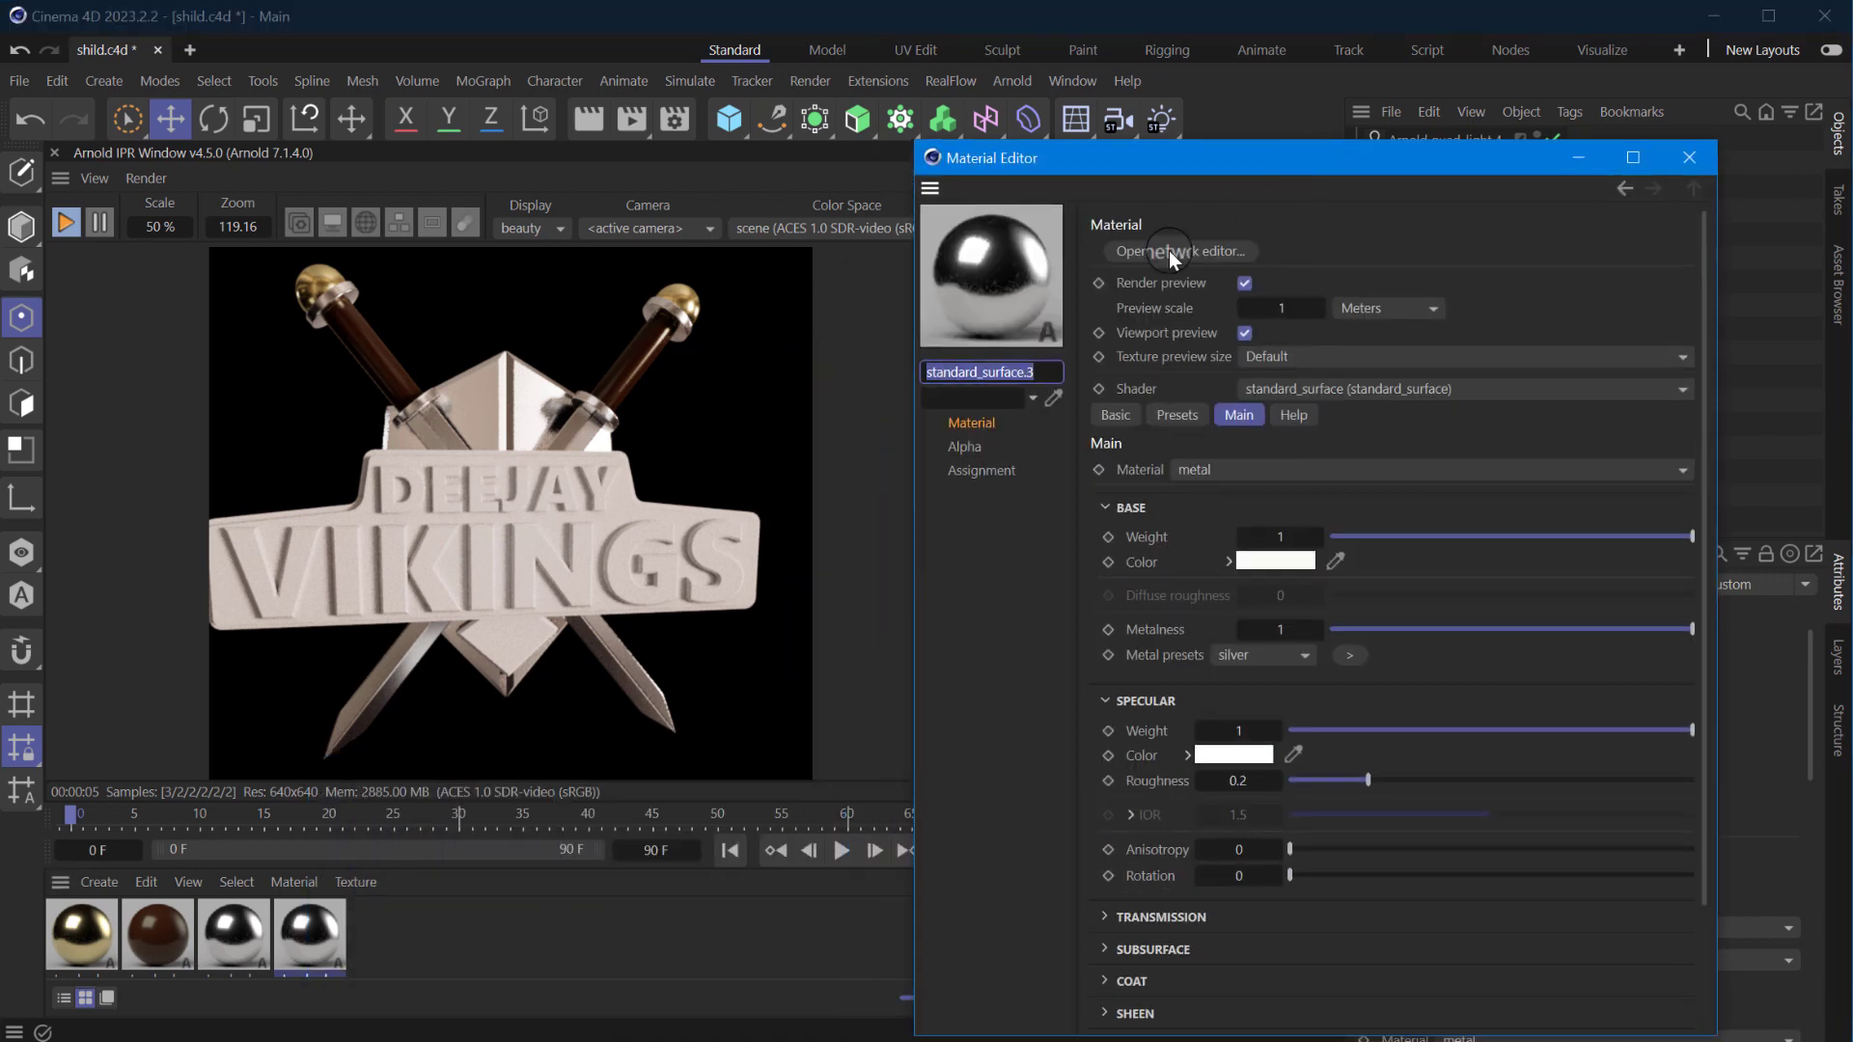
pyautogui.click(1181, 249)
pyautogui.write('IMAGE')
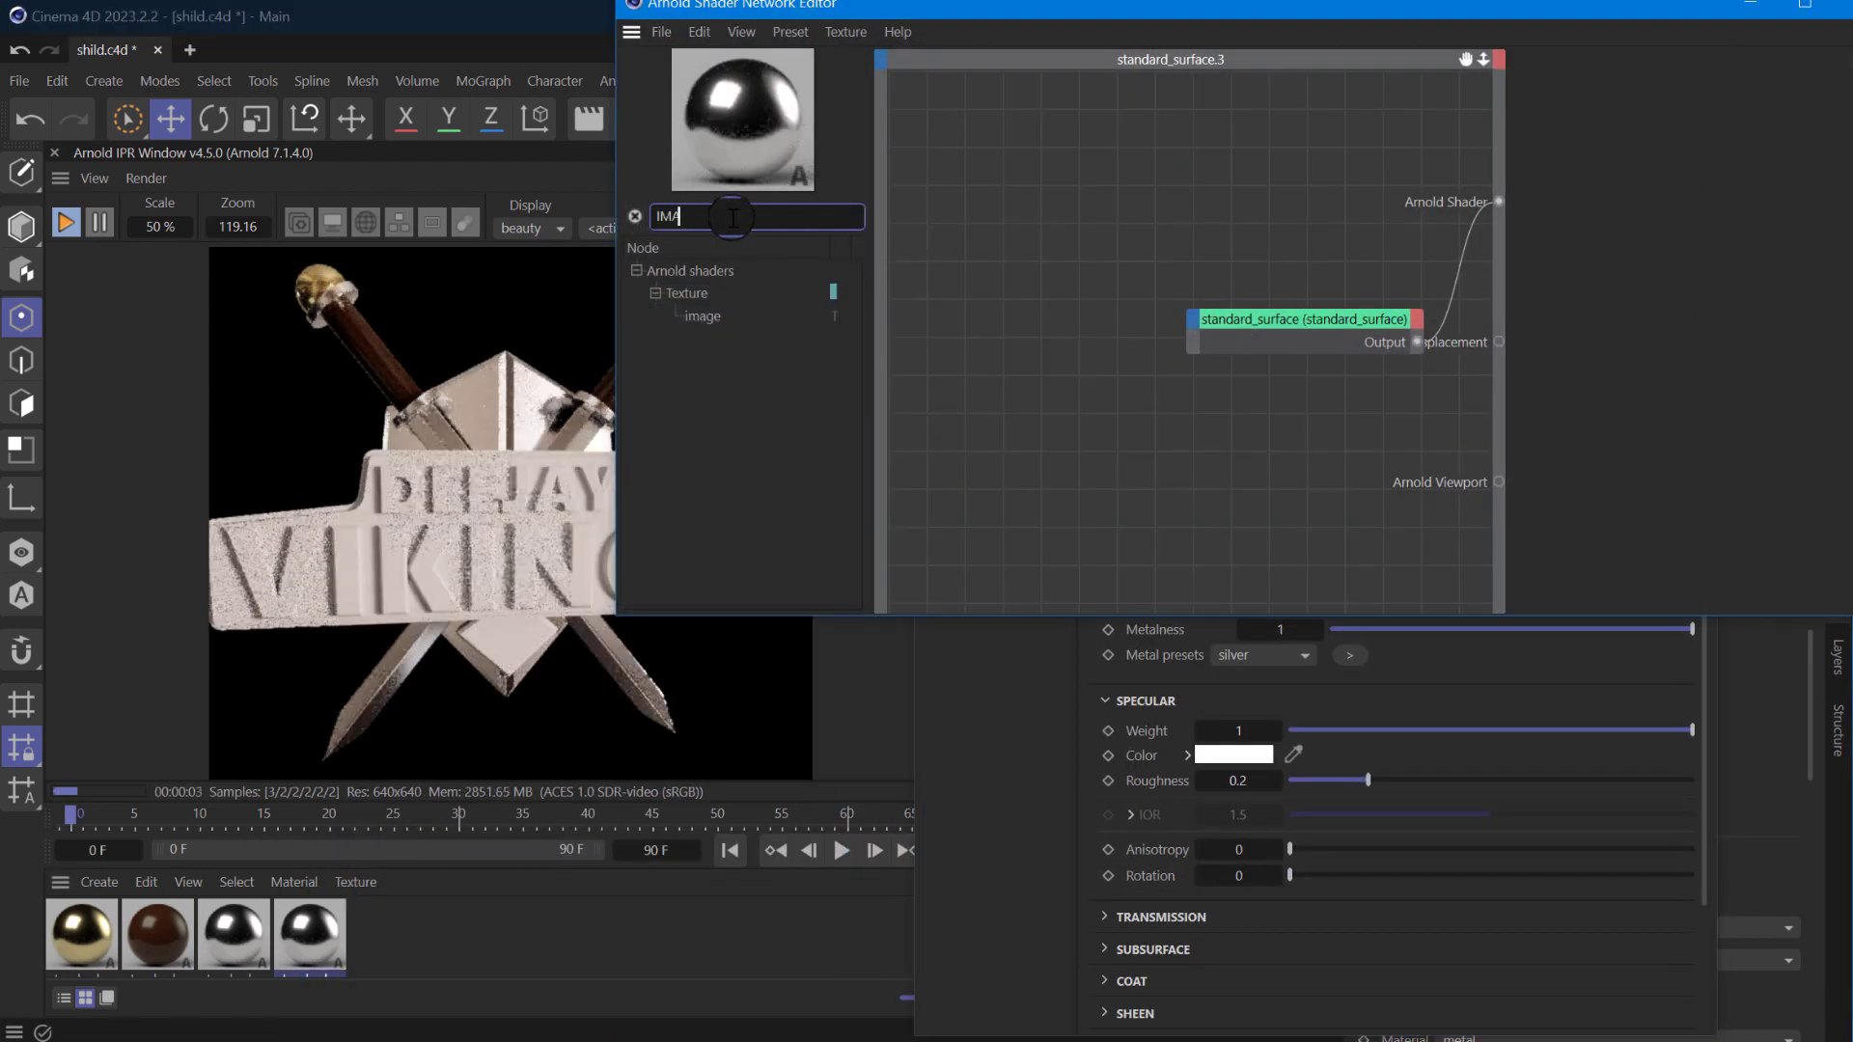
pyautogui.moveTo(693, 316); pyautogui.dragTo(1026, 315)
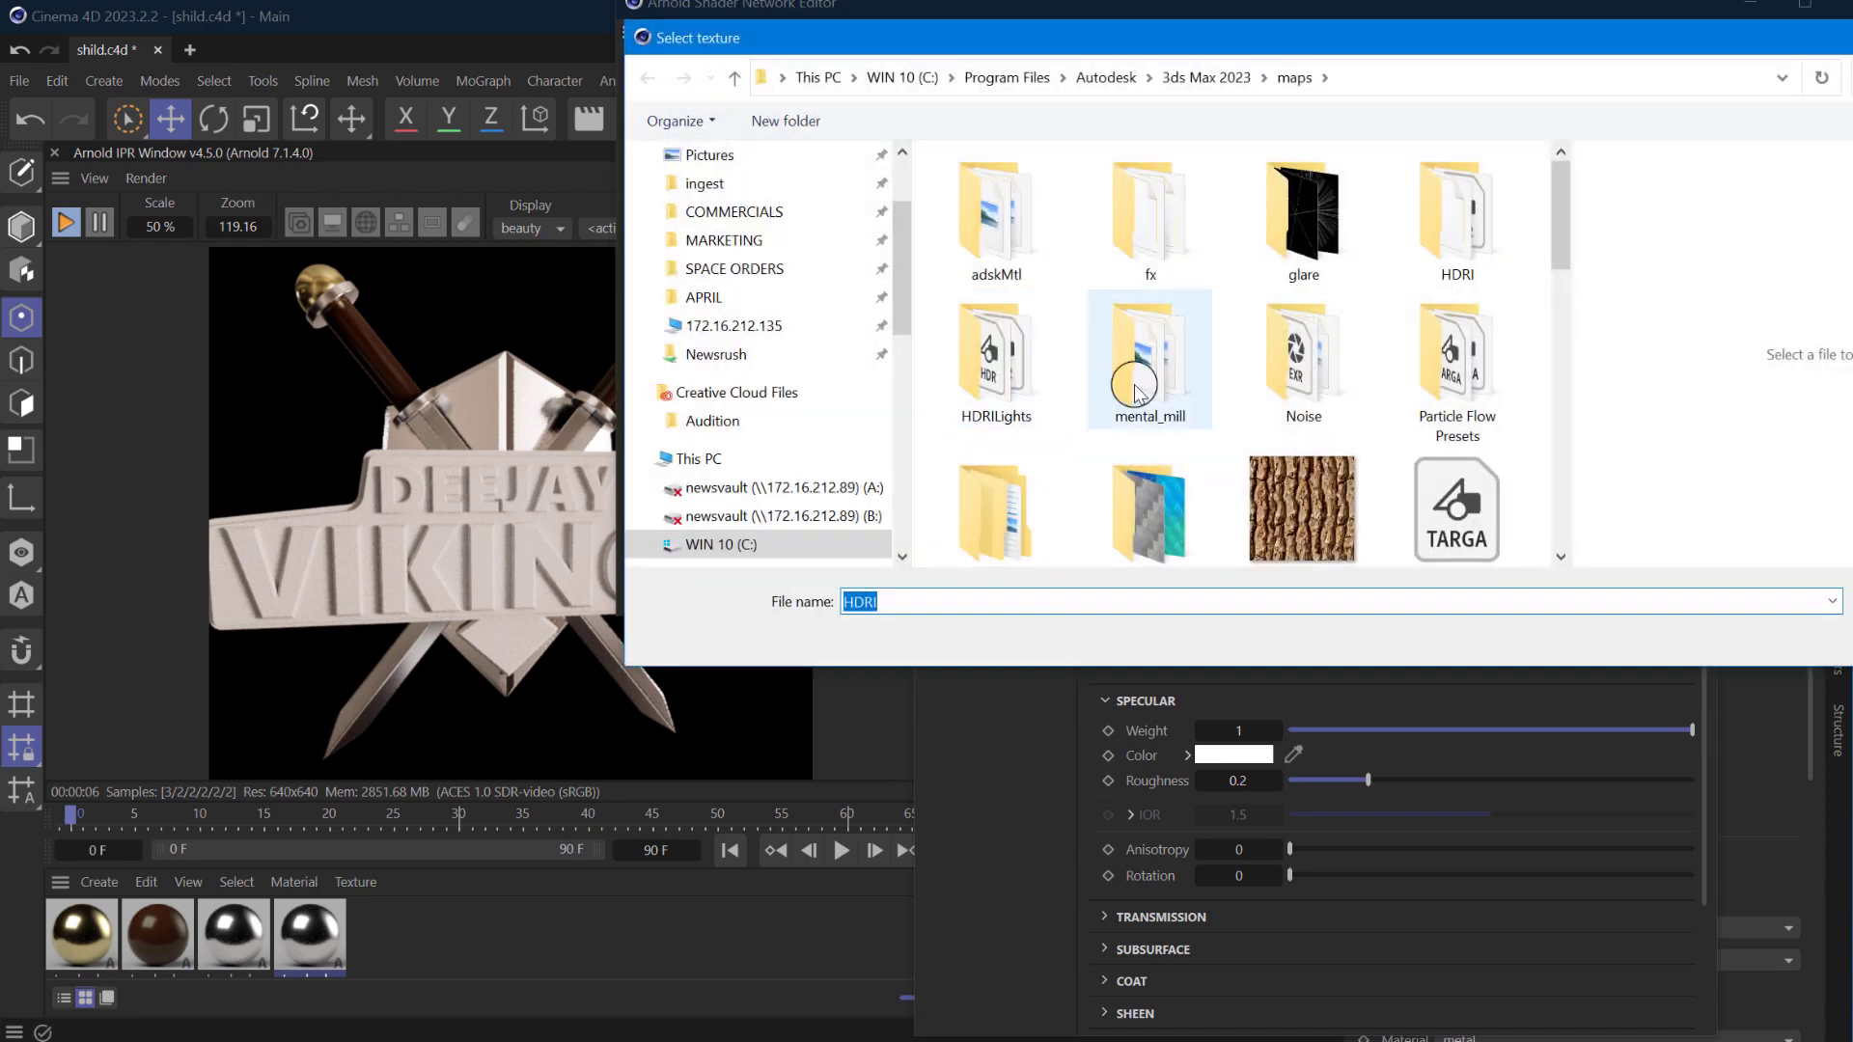
# - Load the concrete texture into the image node without copying it to the project
pyautogui.scroll(-3, 1105, 396)
pyautogui.scroll(-2, 1145, 364)
pyautogui.scroll(4, 1345, 401)
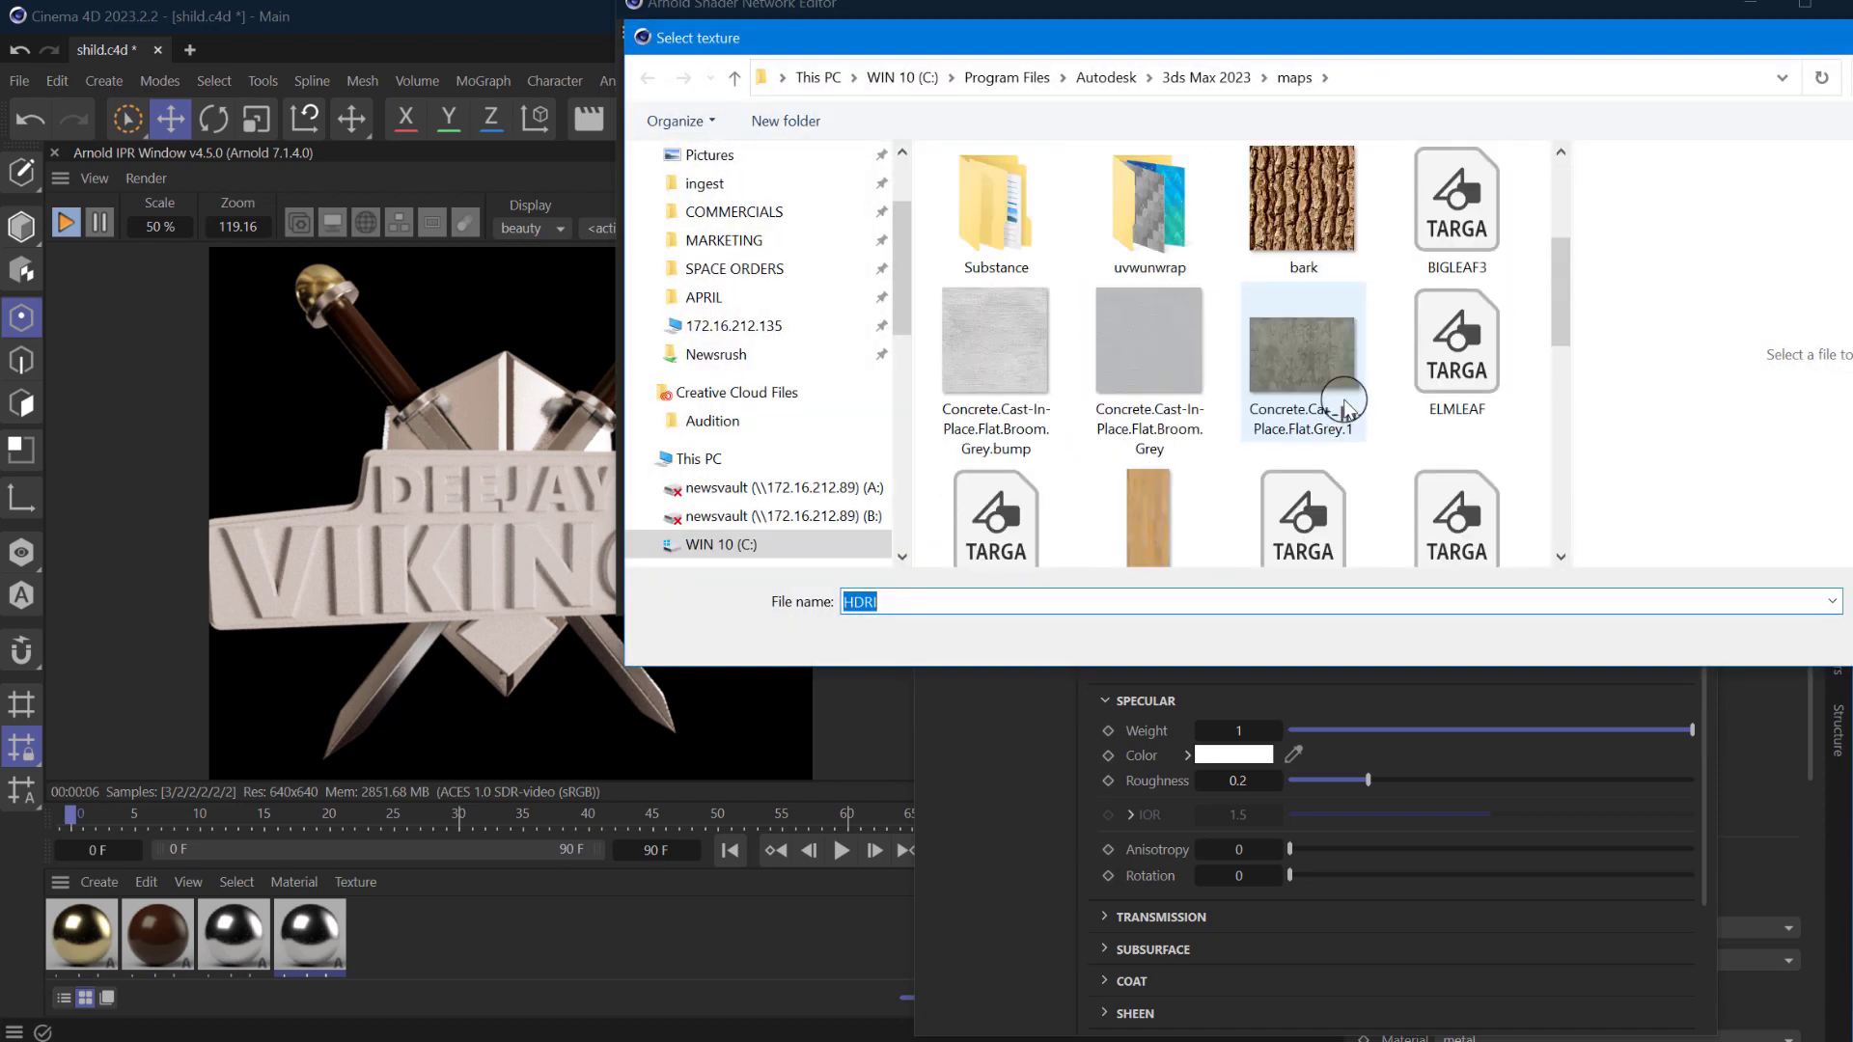
pyautogui.rightClick(1301, 361)
pyautogui.click(1312, 333)
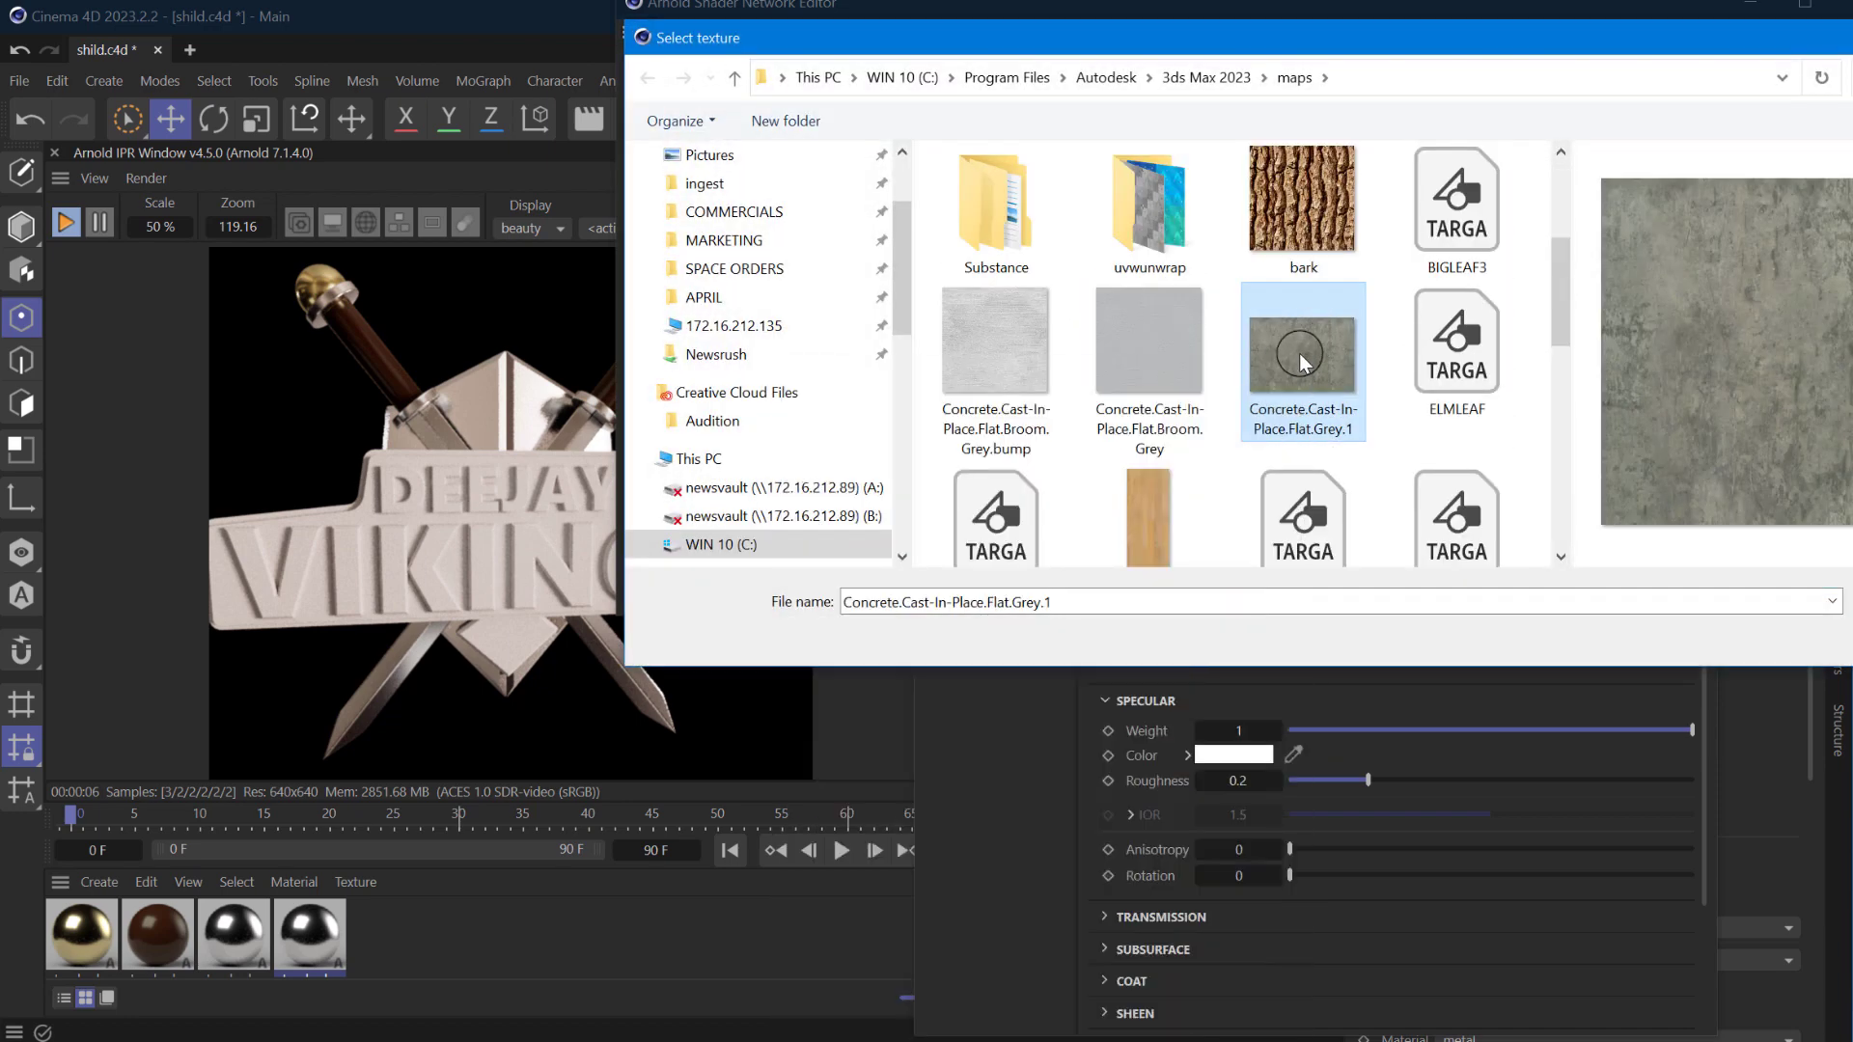
pyautogui.scroll(-3, 1254, 357)
pyautogui.click(1452, 367)
pyautogui.scroll(-2, 1339, 309)
pyautogui.scroll(1, 1340, 309)
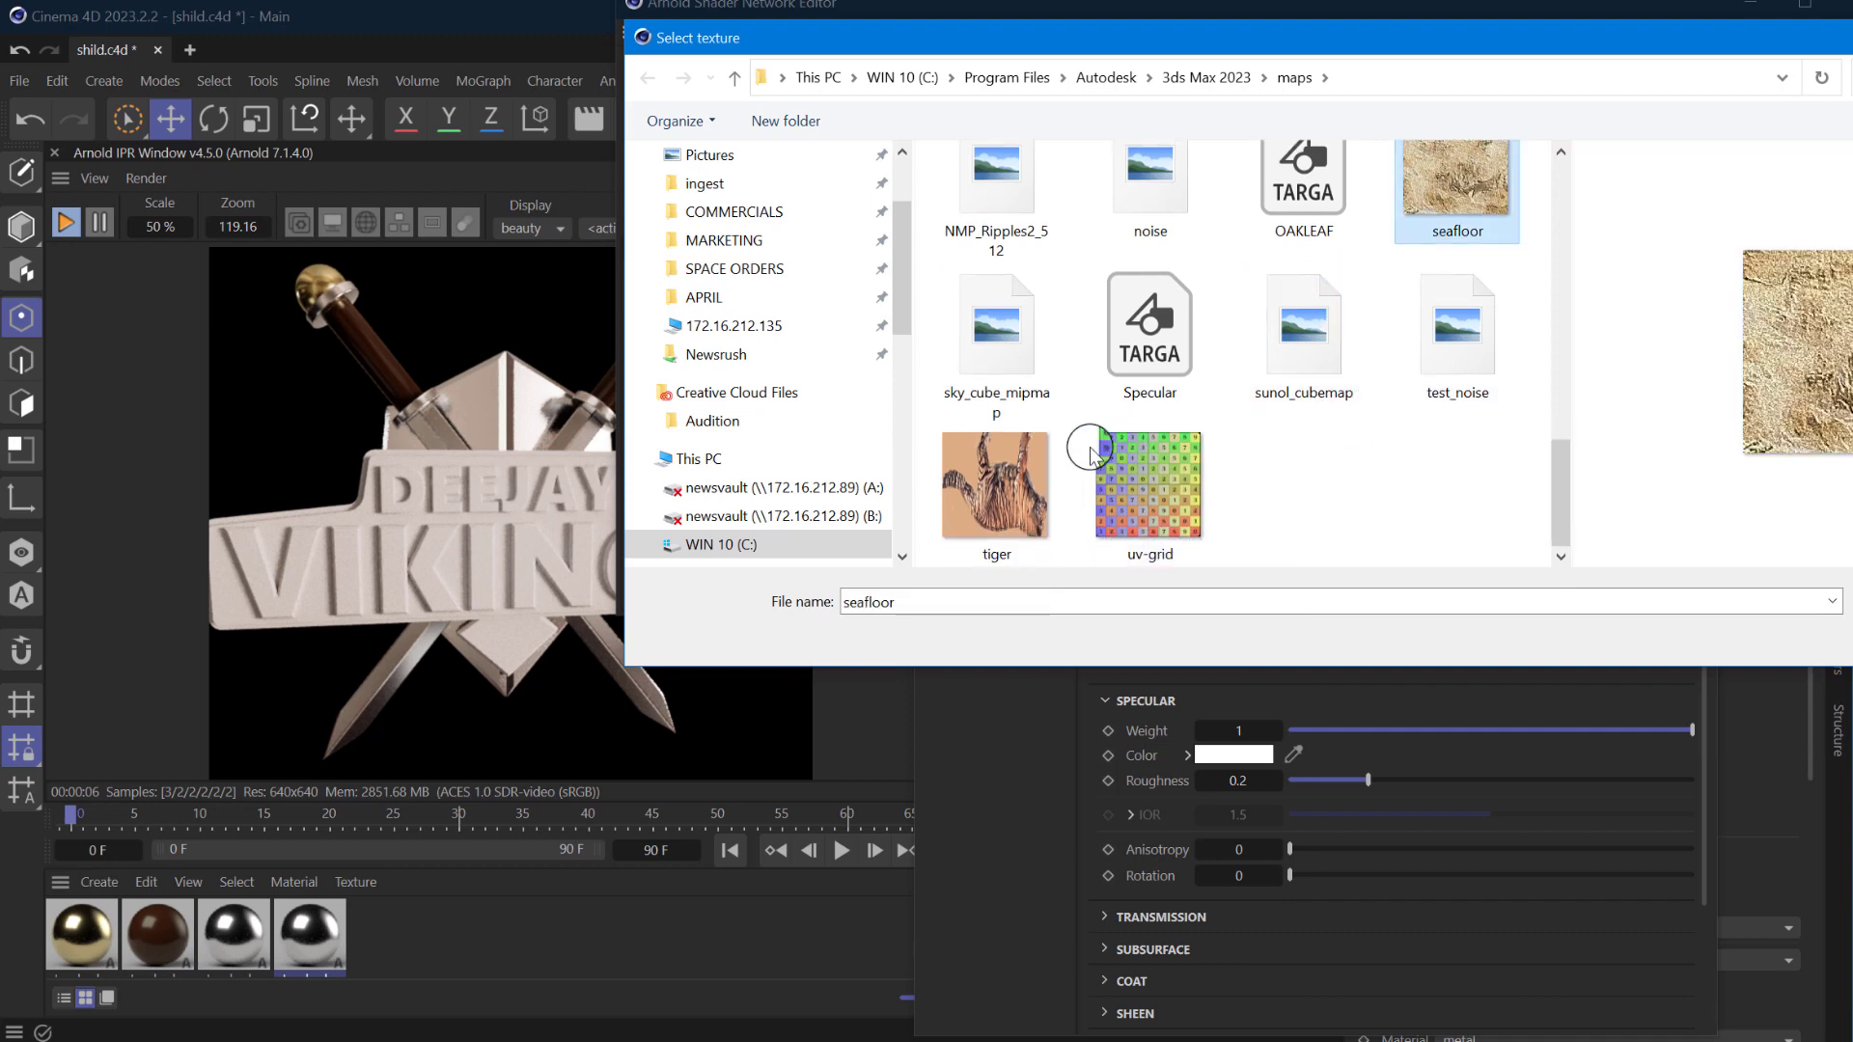
pyautogui.scroll(3, 1221, 353)
pyautogui.scroll(2, 1207, 343)
pyautogui.click(1011, 365)
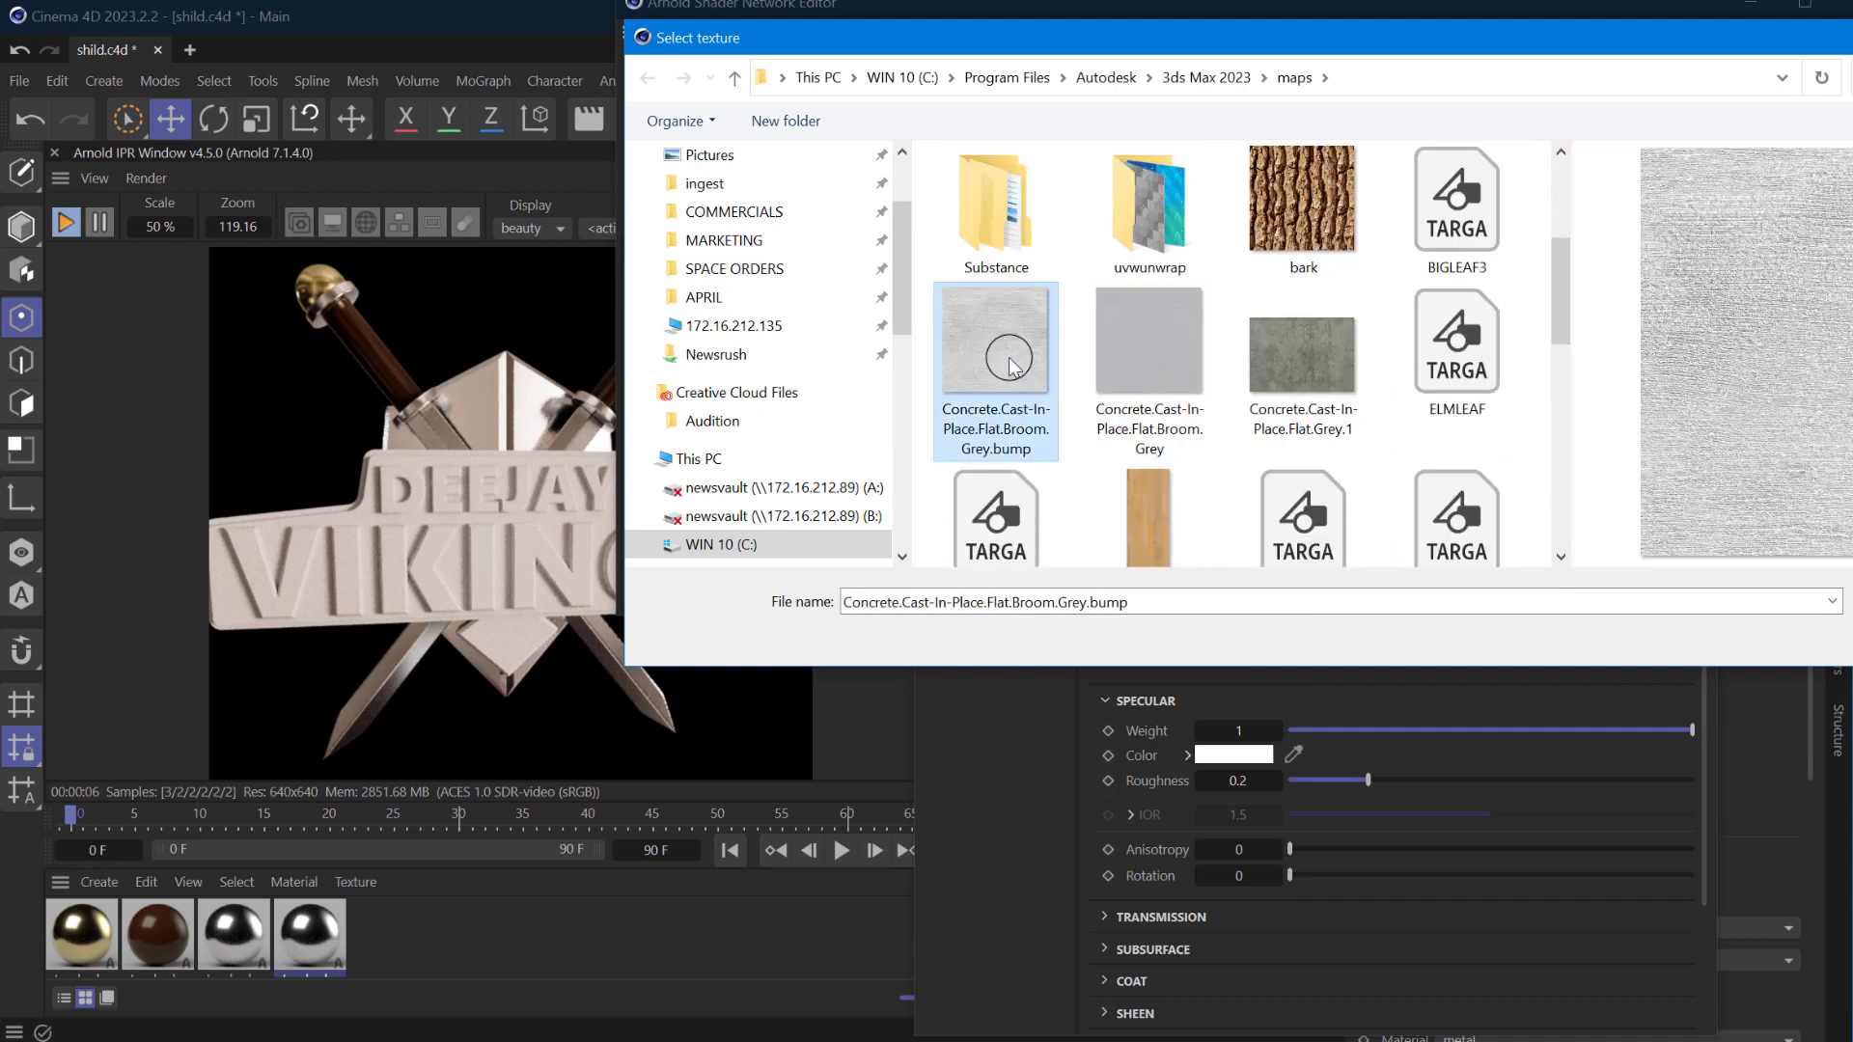
pyautogui.doubleClick(1302, 359)
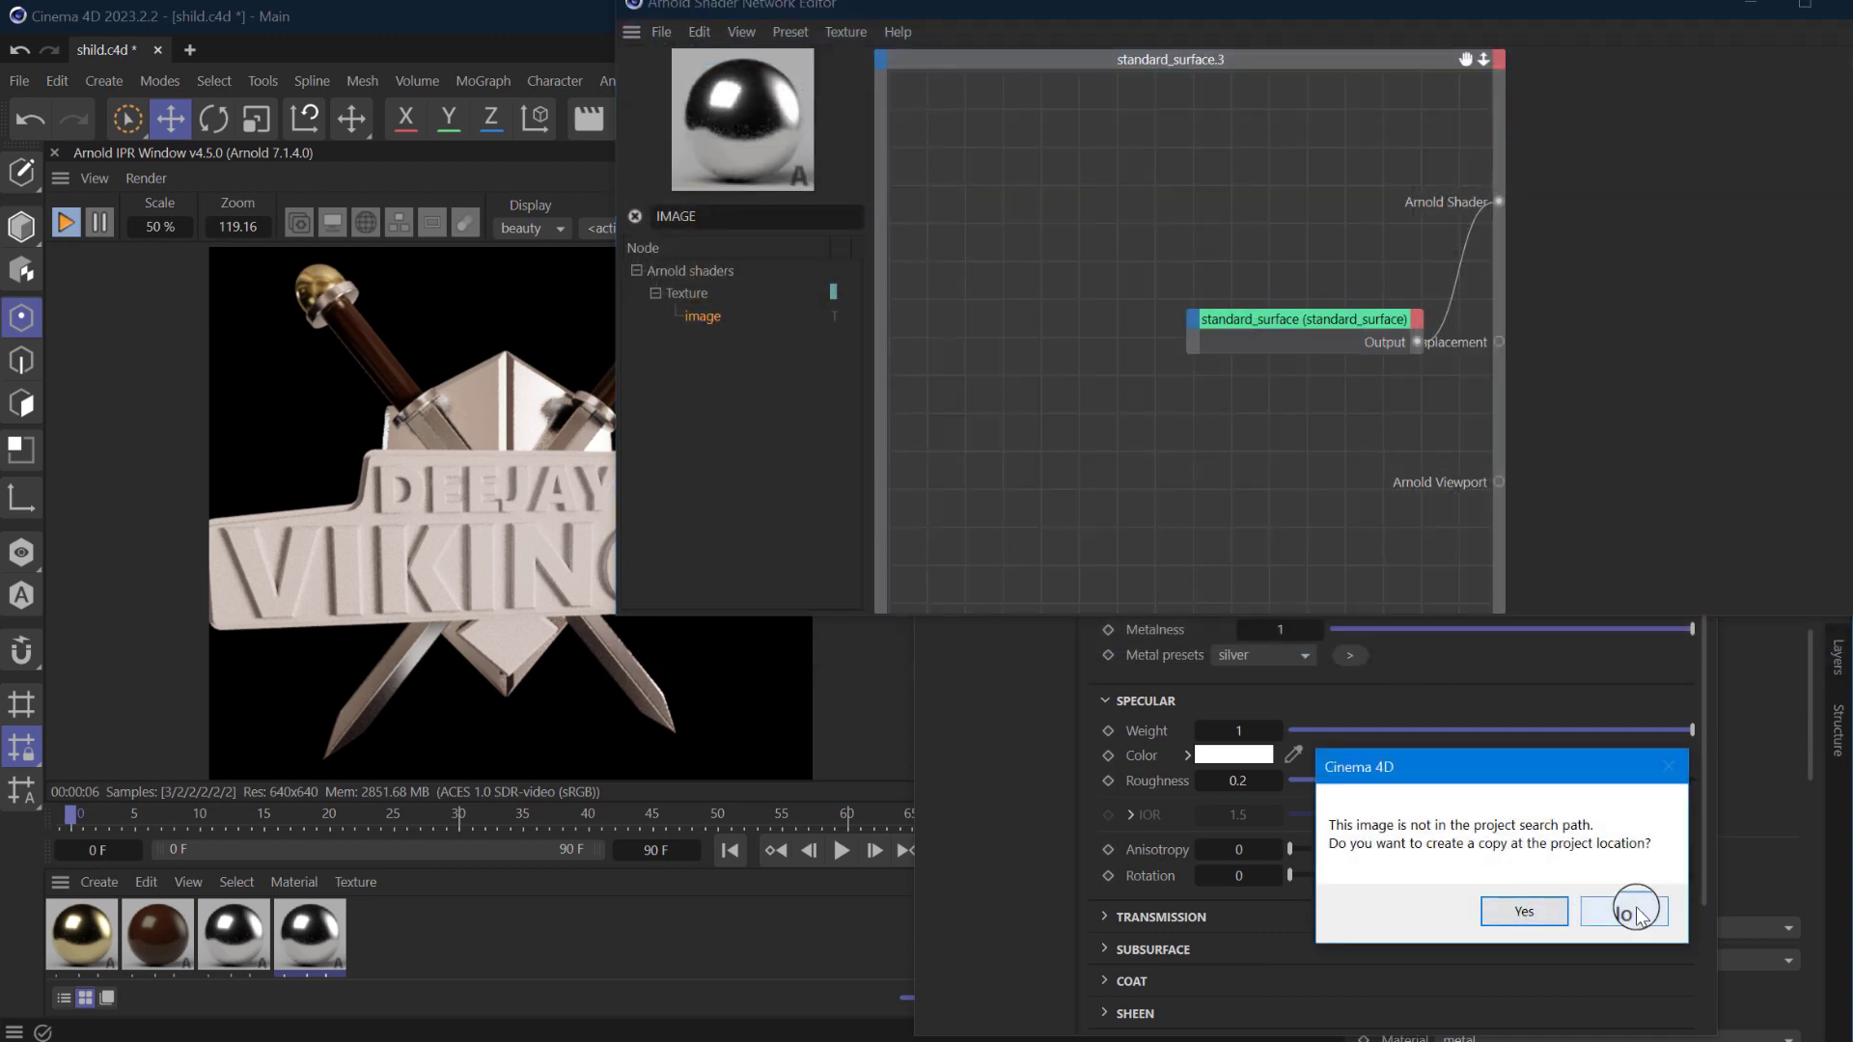
pyautogui.click(1525, 911)
# - Wire the image Output into the material's Specular Roughness
pyautogui.moveTo(1049, 326); pyautogui.dragTo(1218, 343)
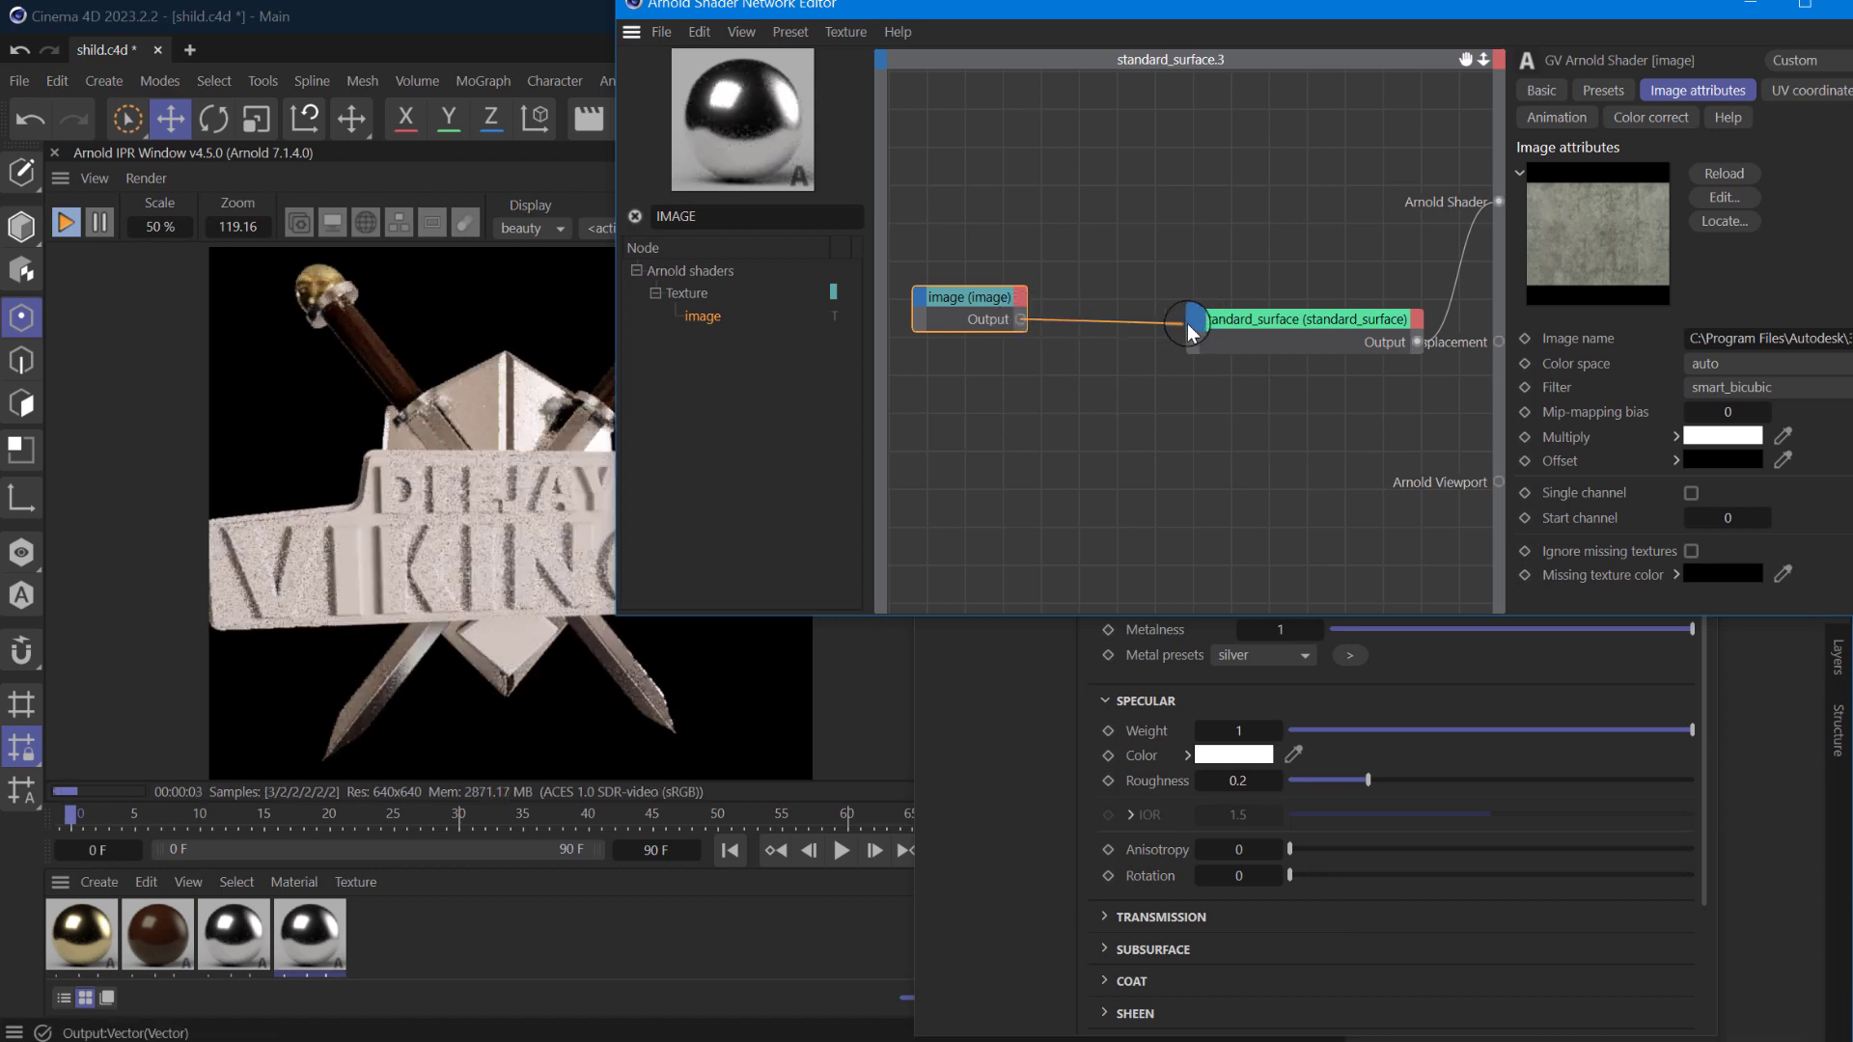
pyautogui.click(1393, 428)
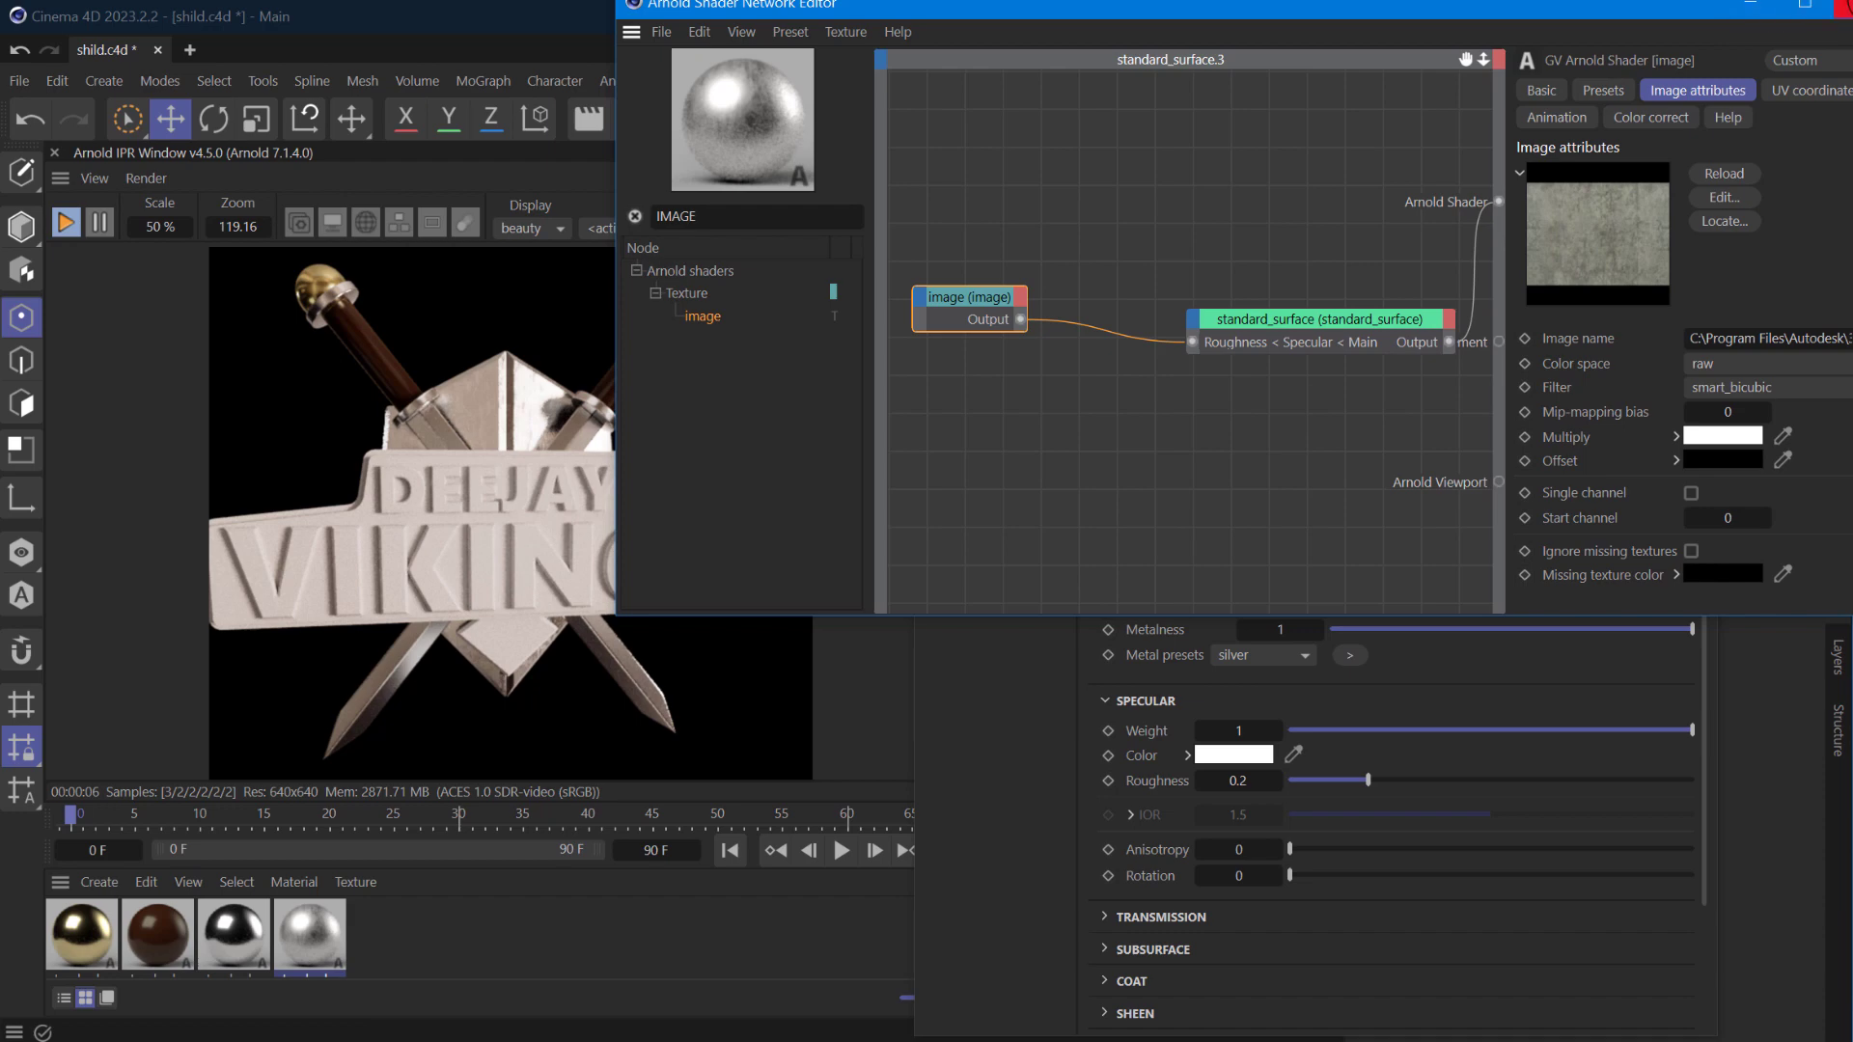
pyautogui.click(552, 935)
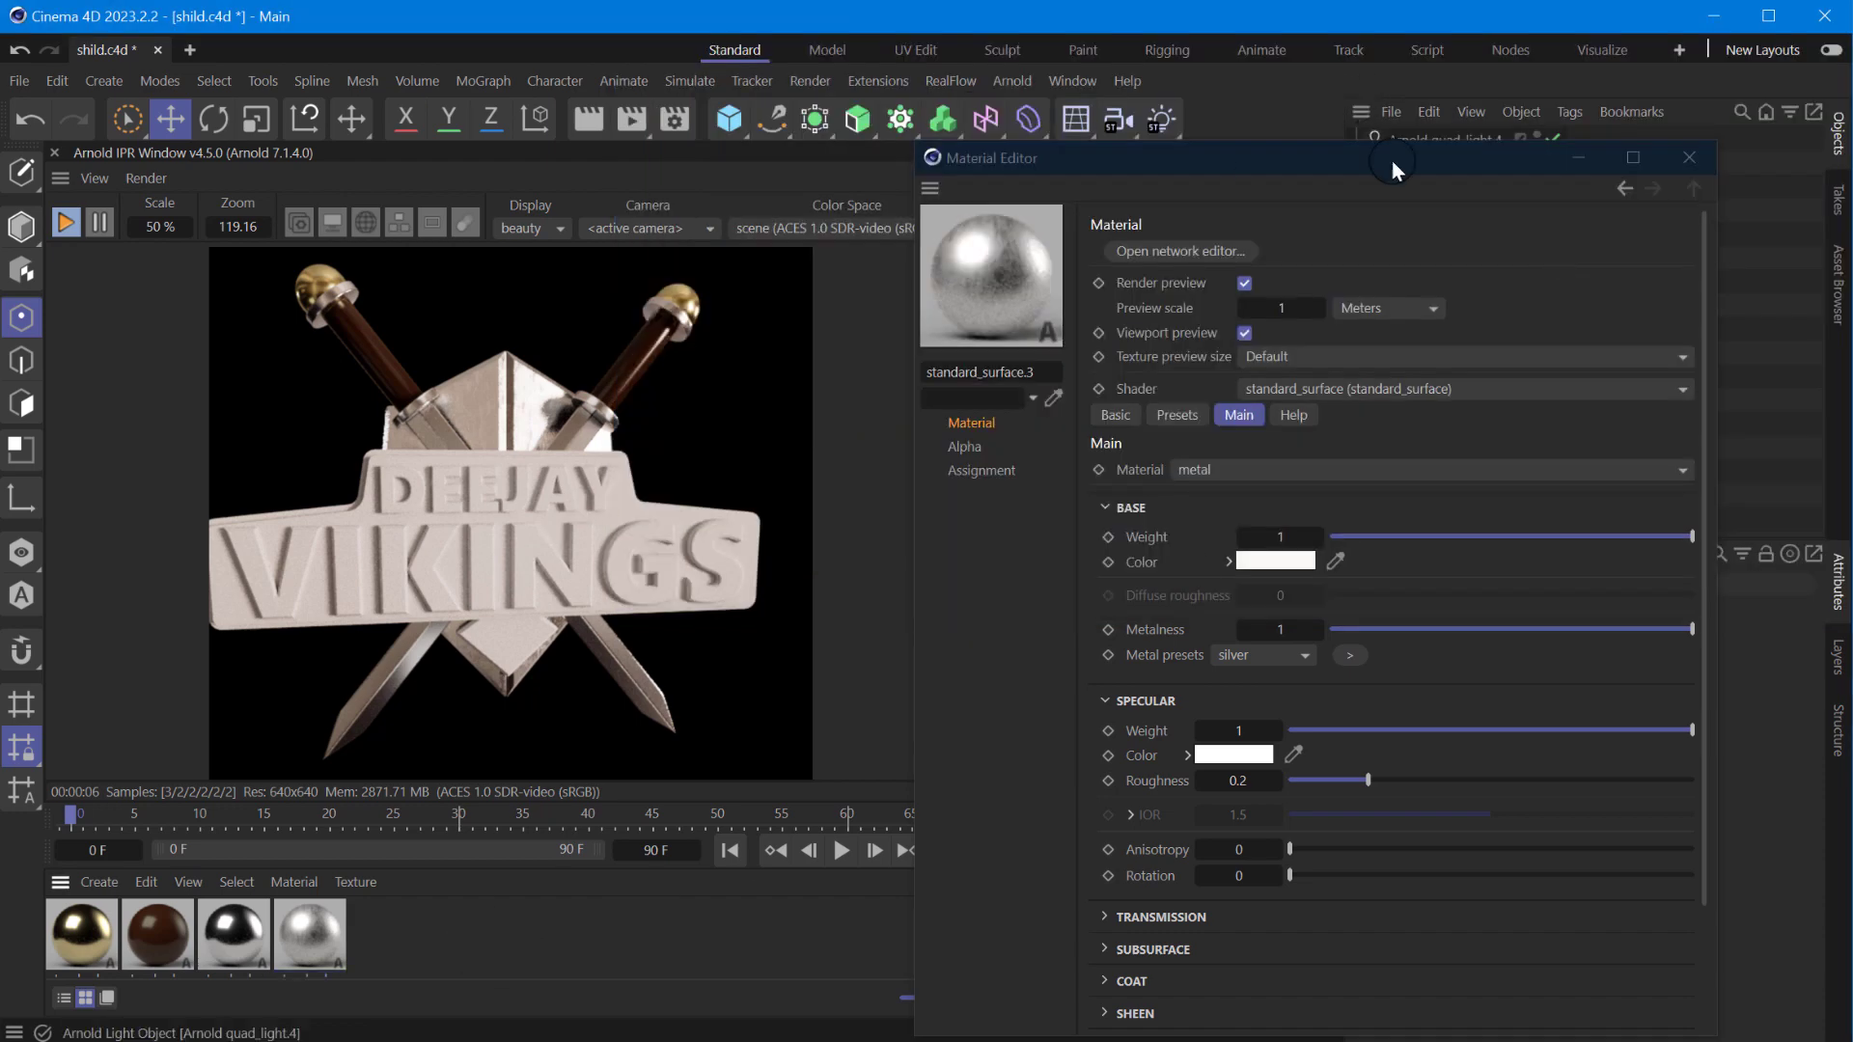
# - Duplicate the silver material as near-black standard_surface.4 and apply it to the Extrude under Null.1
pyautogui.click(1688, 160)
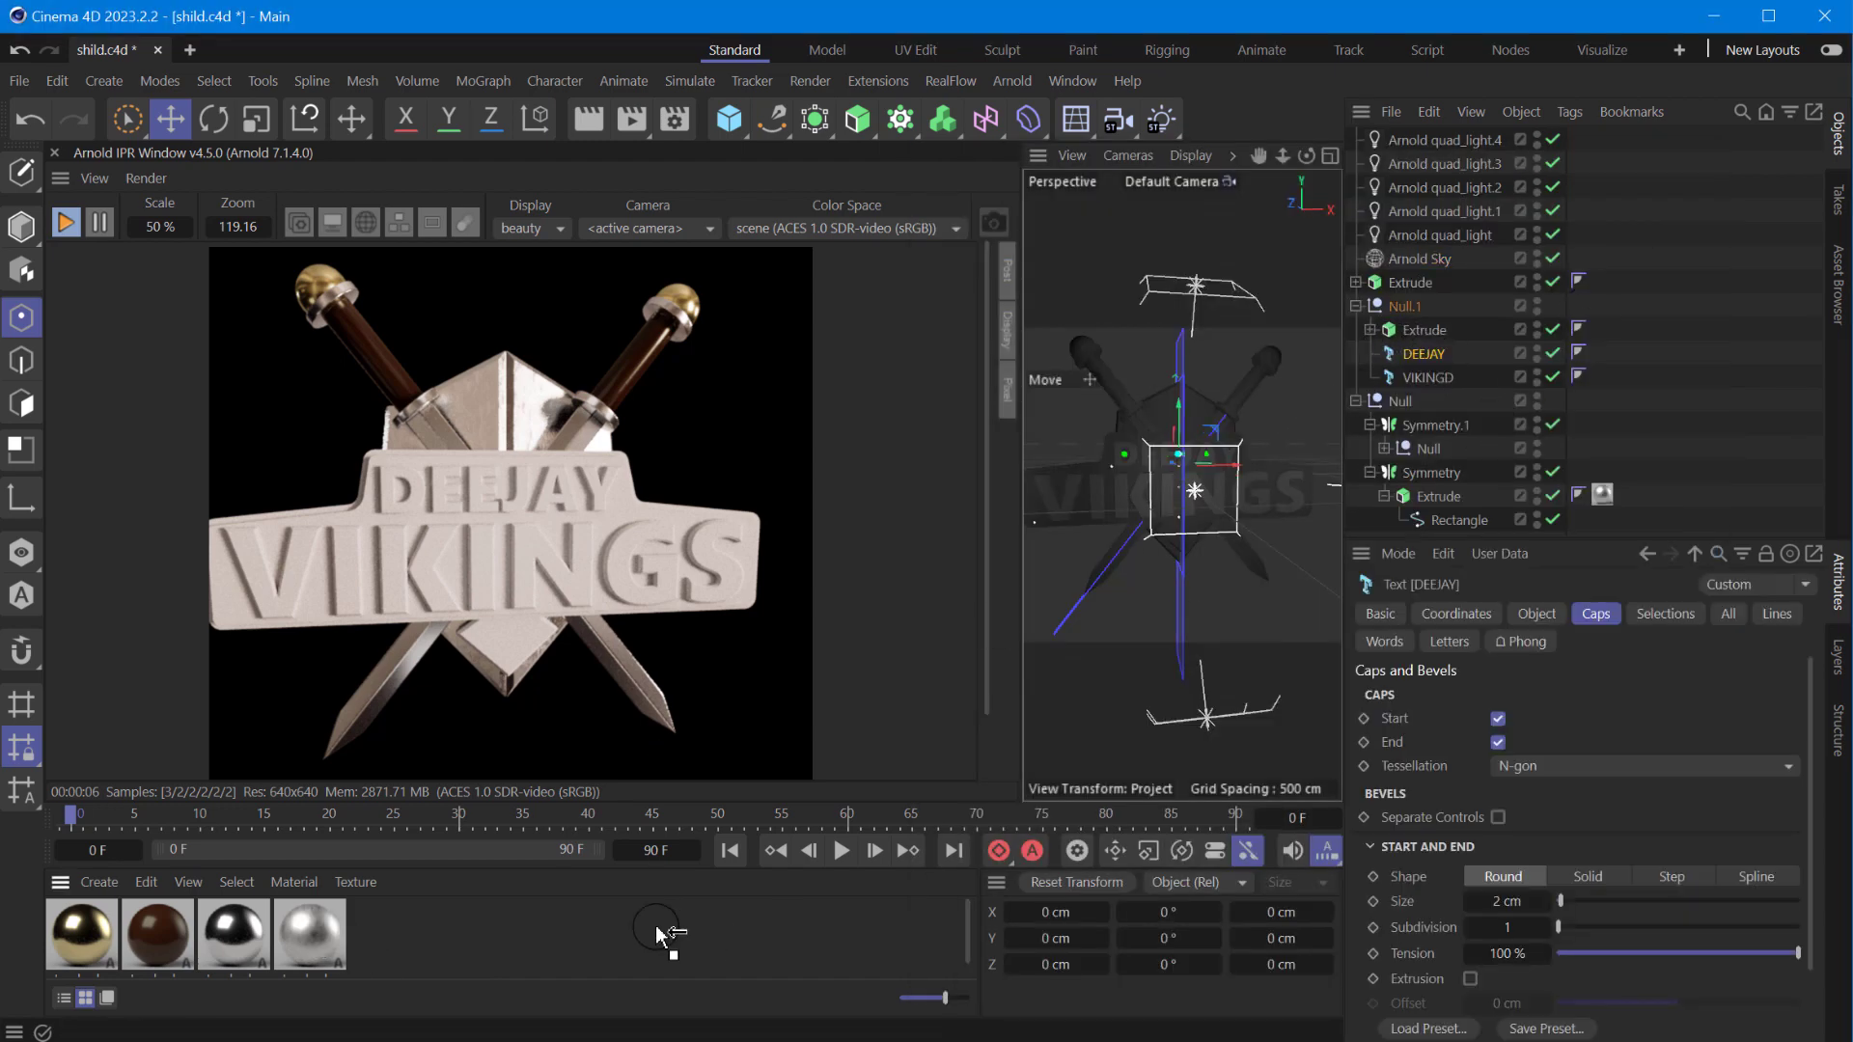
pyautogui.click(309, 944)
pyautogui.keyDown('ctrl'); pyautogui.moveTo(260, 936); pyautogui.dragTo(386, 936); pyautogui.keyUp('ctrl')
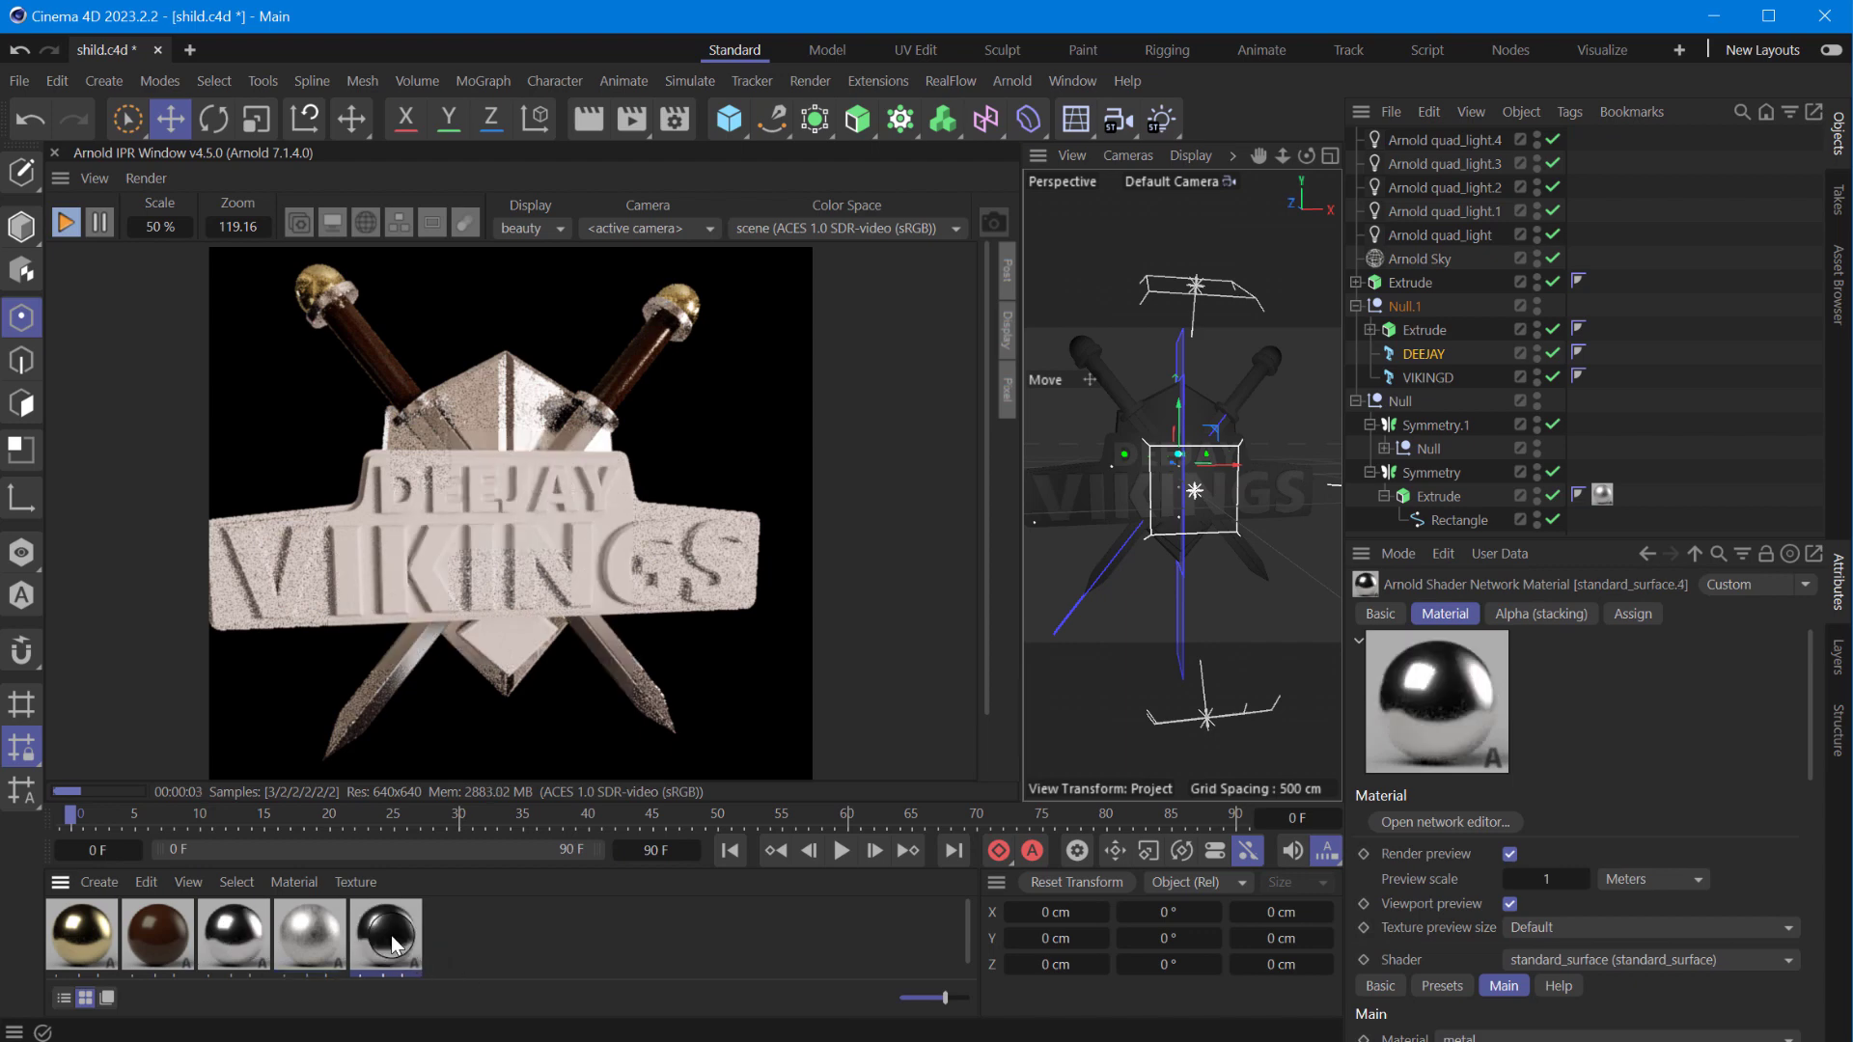
pyautogui.doubleClick(386, 935)
pyautogui.moveTo(770, 763); pyautogui.dragTo(1075, 132)
pyautogui.click(1060, 531)
pyautogui.moveTo(849, 714); pyautogui.dragTo(823, 785)
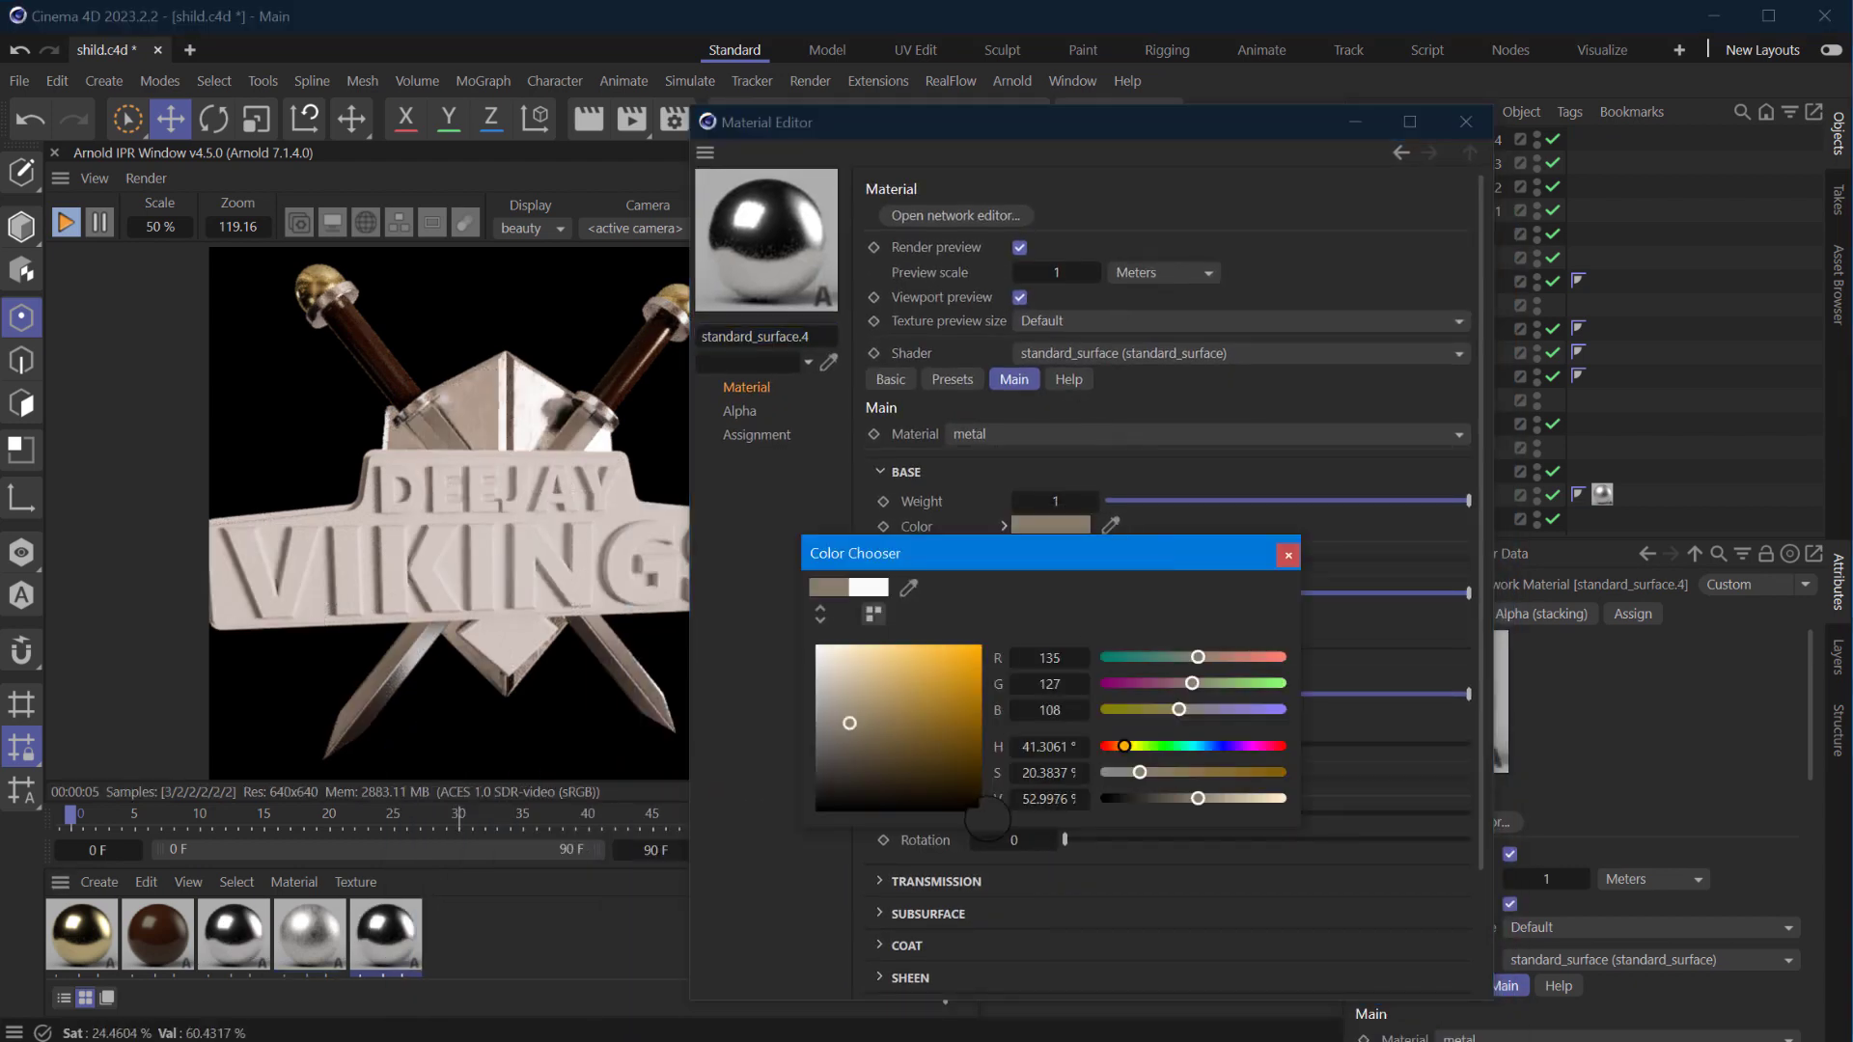
pyautogui.click(1293, 557)
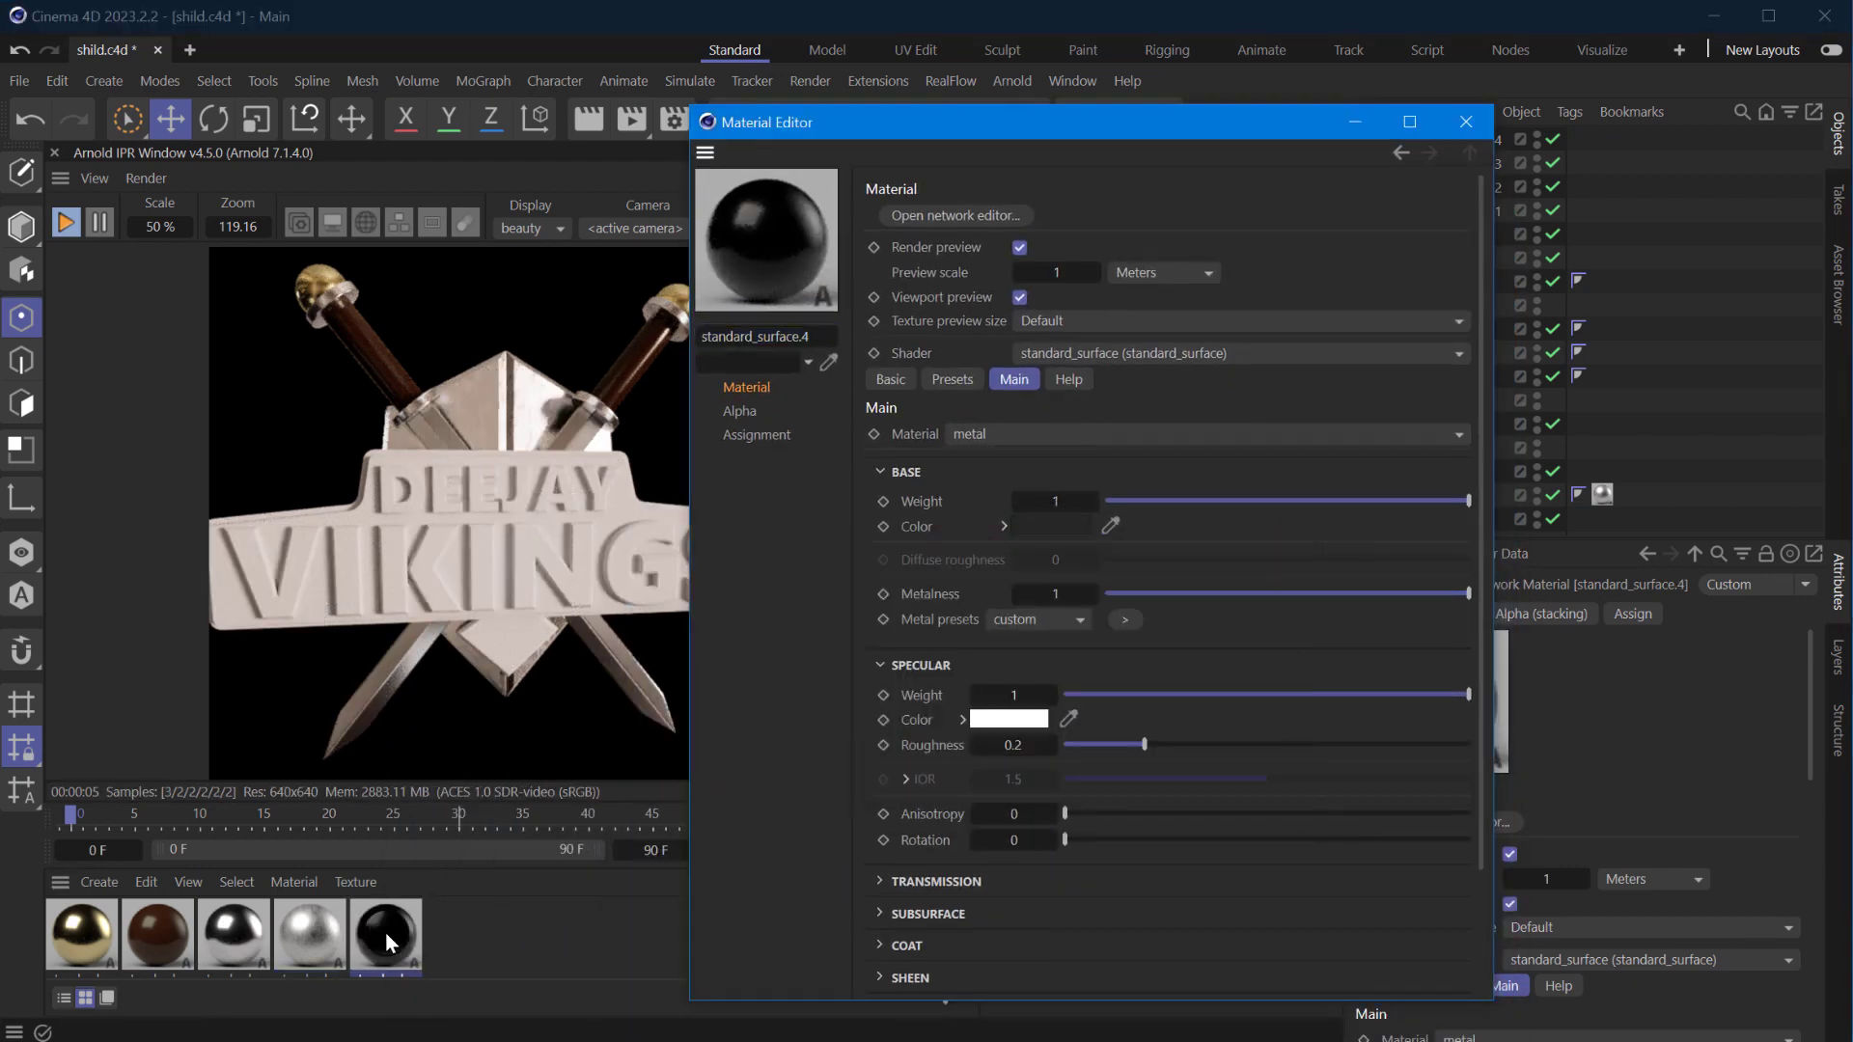
pyautogui.click(1465, 122)
pyautogui.moveTo(1495, 374); pyautogui.dragTo(1449, 323)
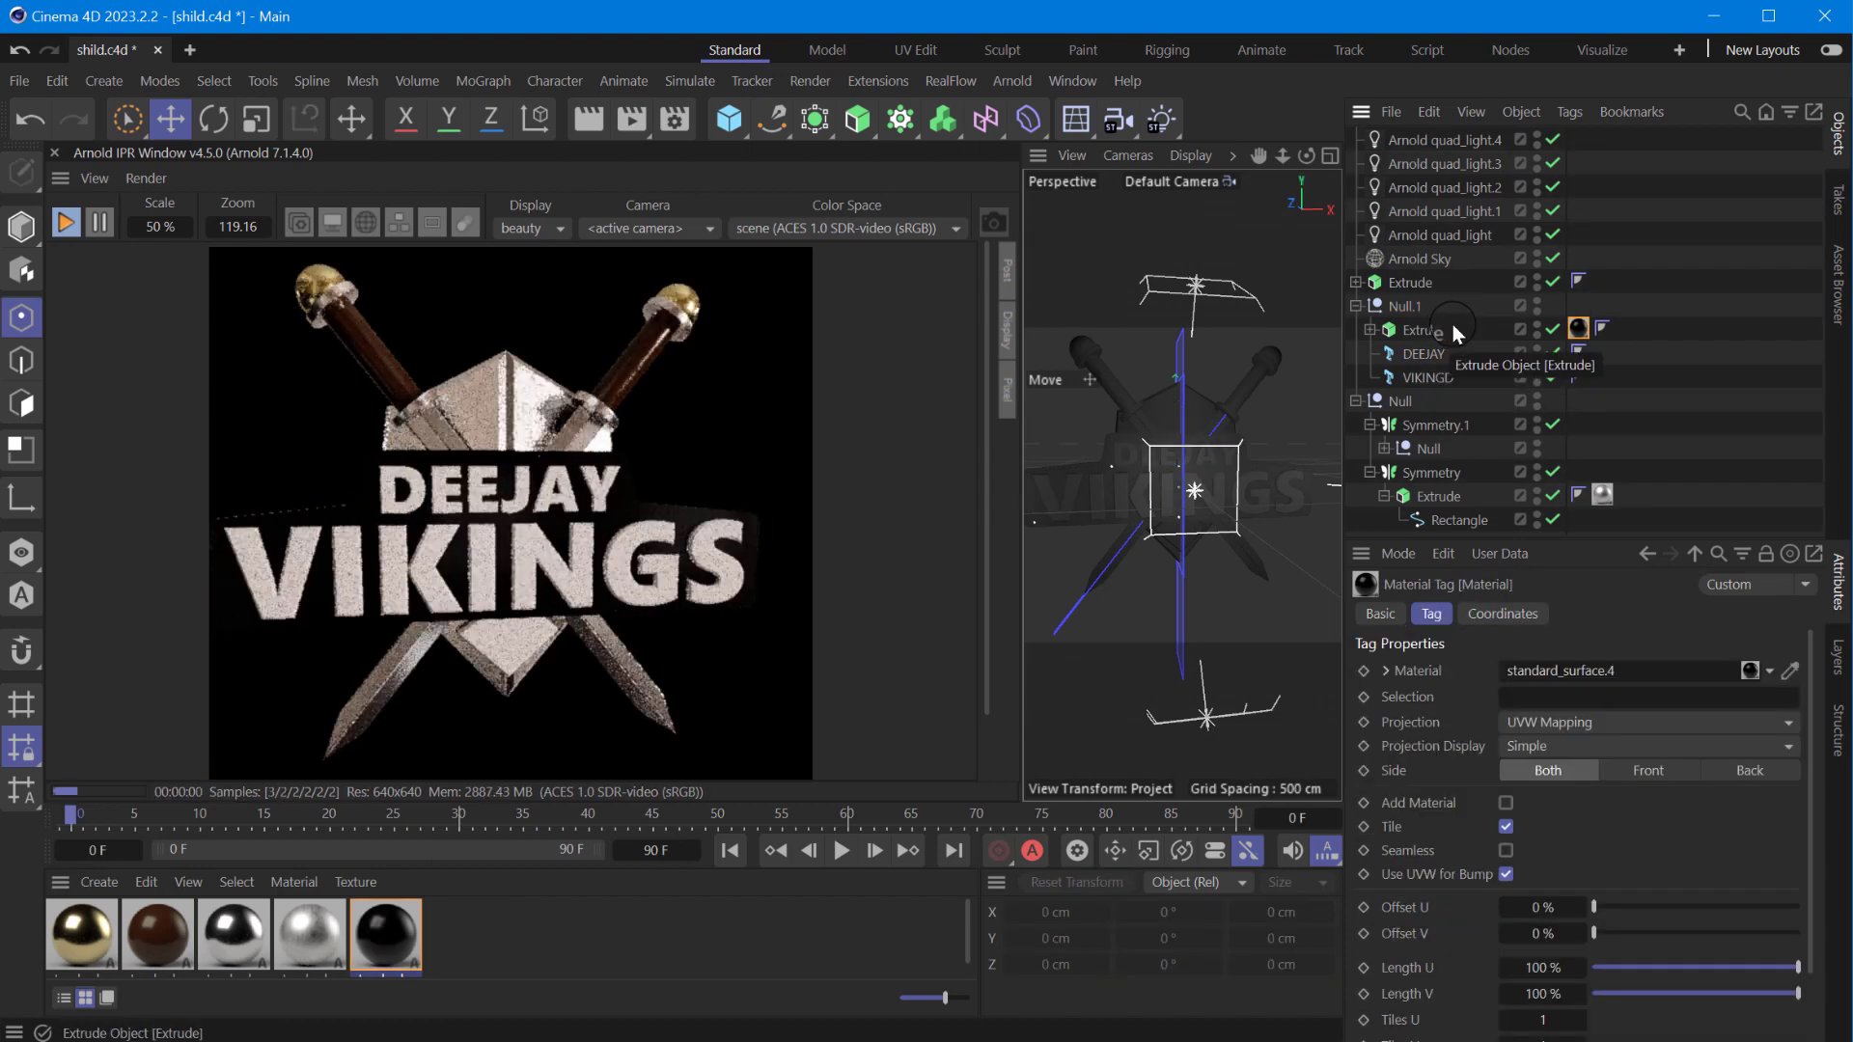
# - Raise standard_surface.4's specular roughness to about 0.5 and retint its base colour
pyautogui.doubleClick(1579, 329)
pyautogui.moveTo(807, 781); pyautogui.dragTo(1130, 131)
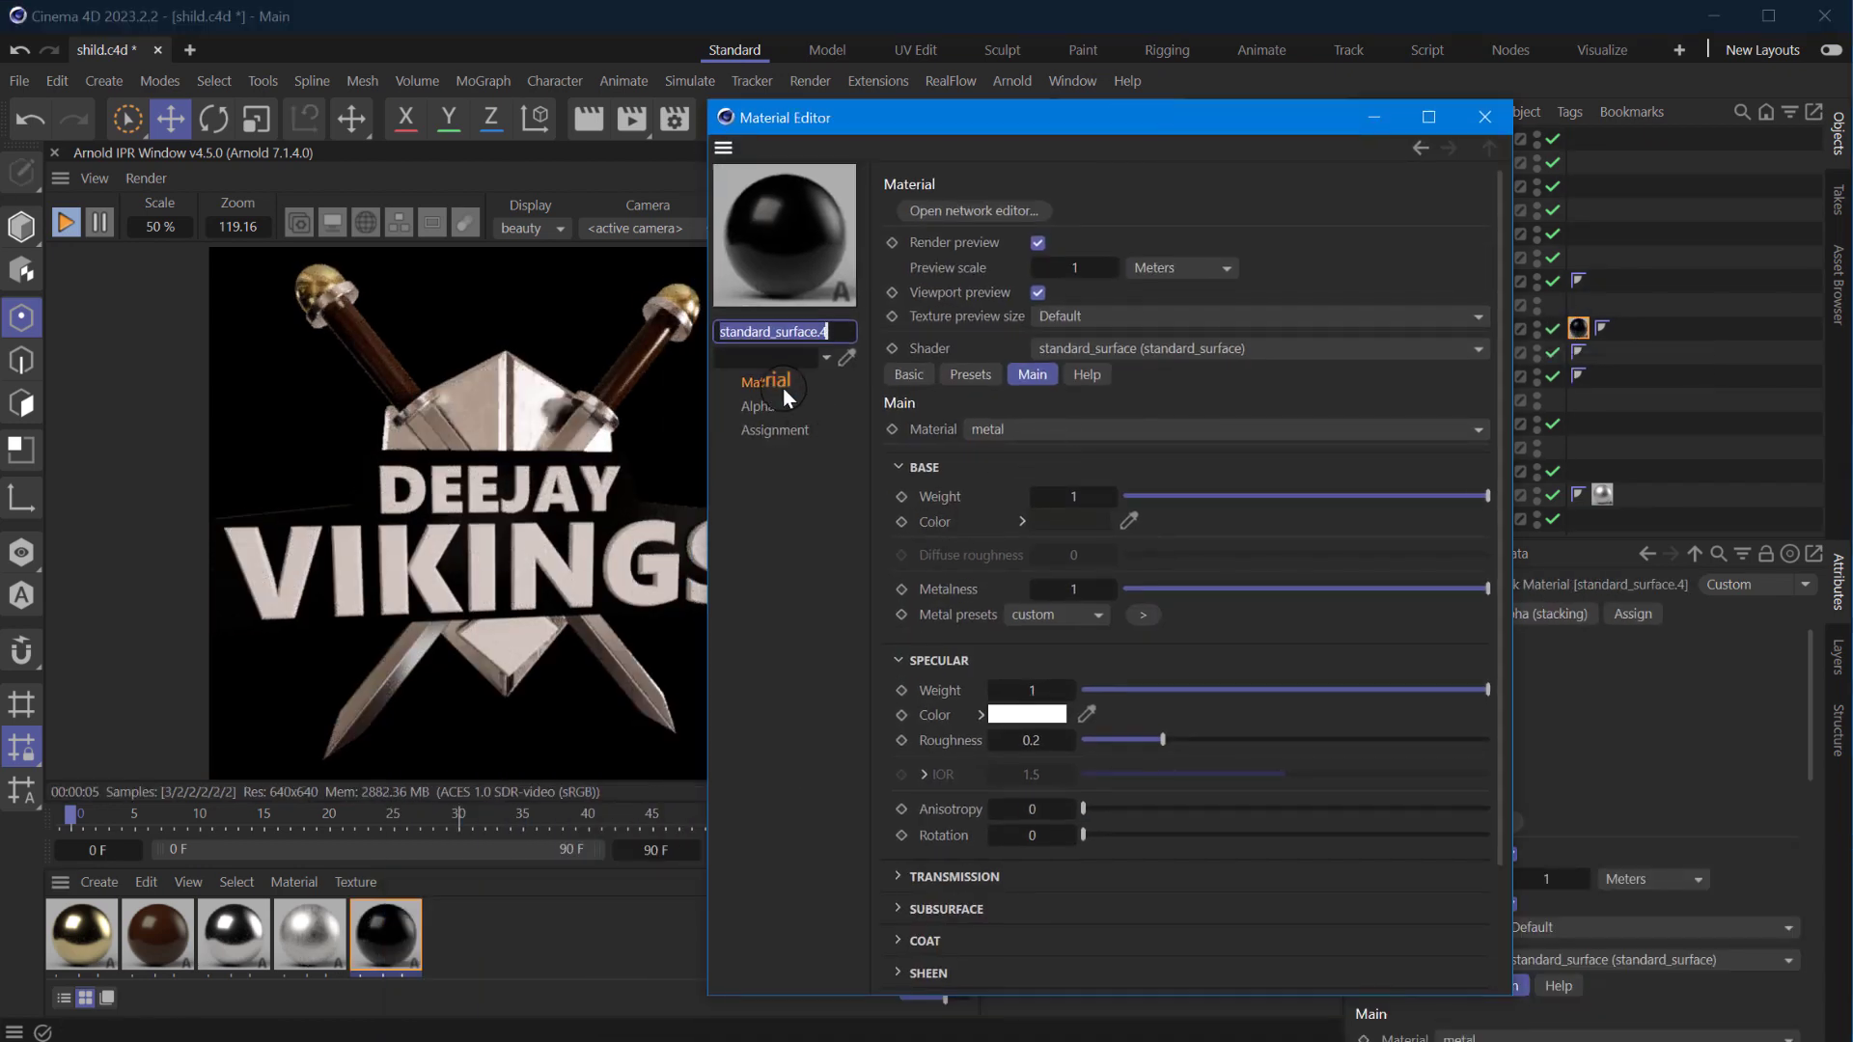
pyautogui.moveTo(1112, 741); pyautogui.dragTo(1274, 741)
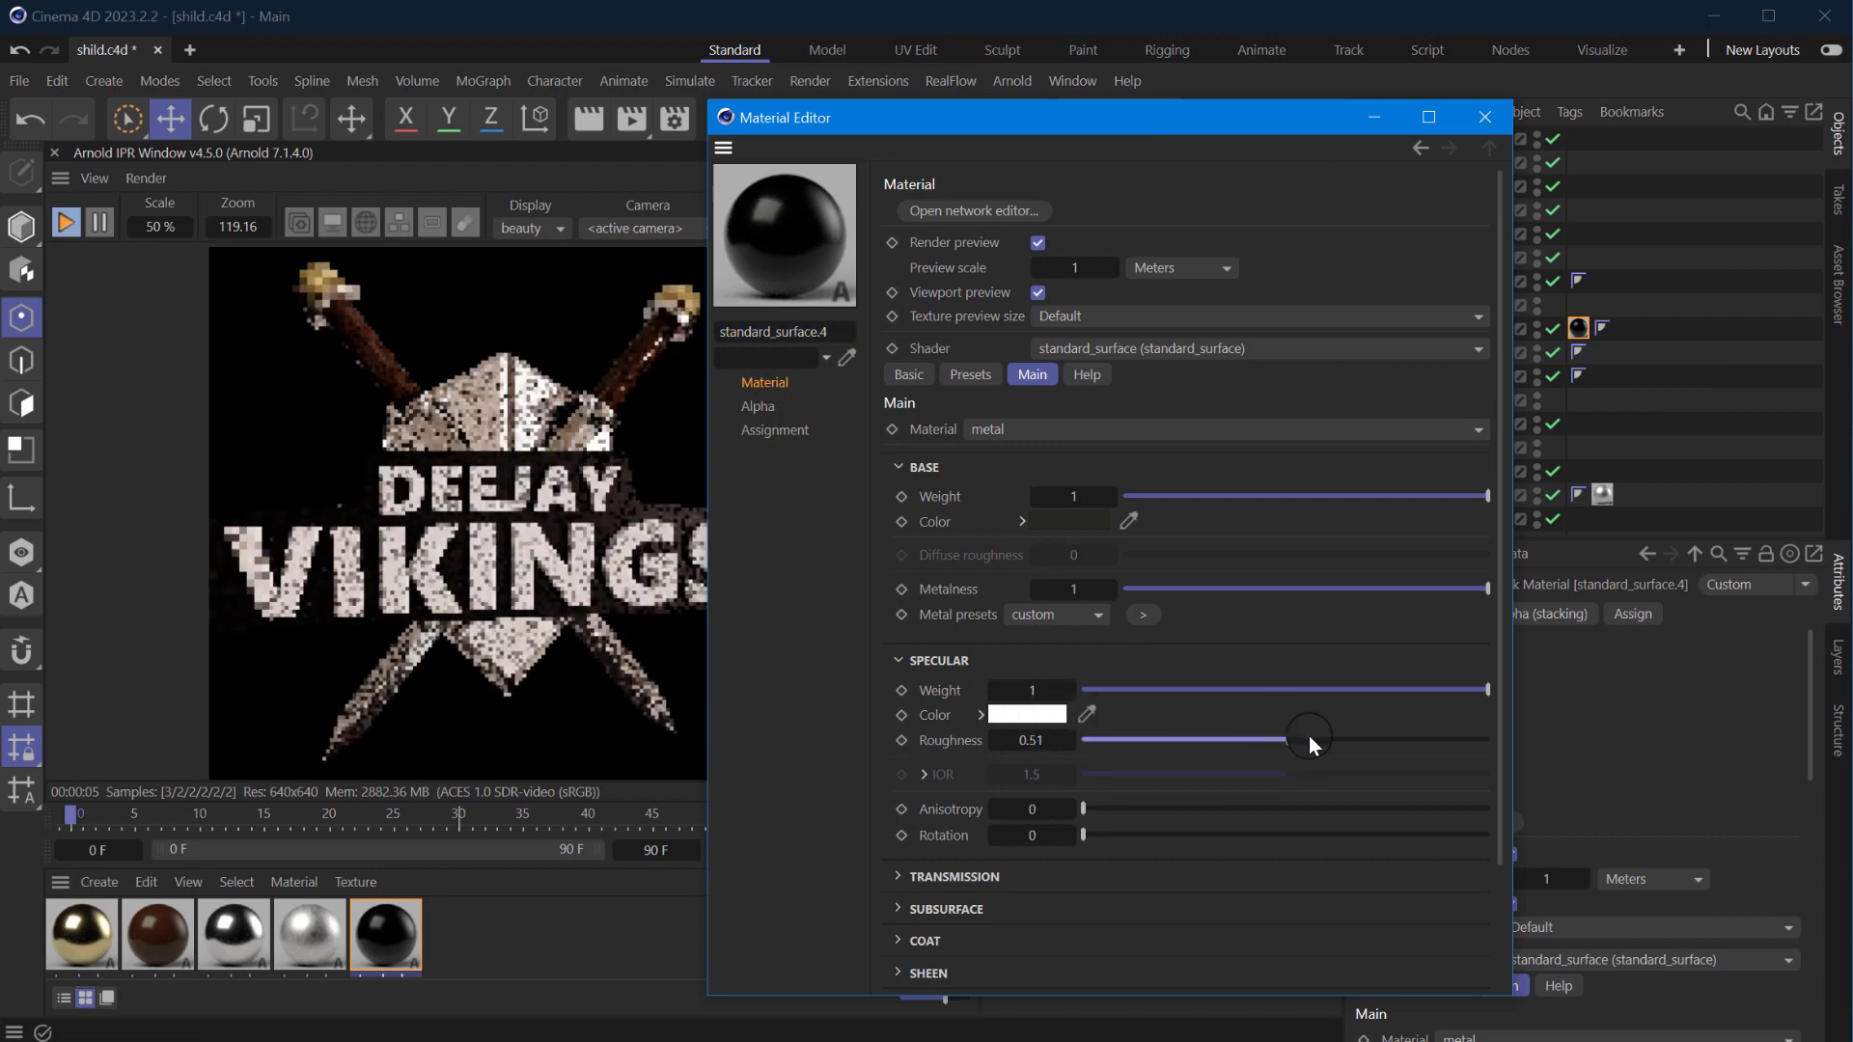
pyautogui.click(1077, 521)
pyautogui.click(834, 735)
pyautogui.moveTo(834, 735); pyautogui.dragTo(833, 731)
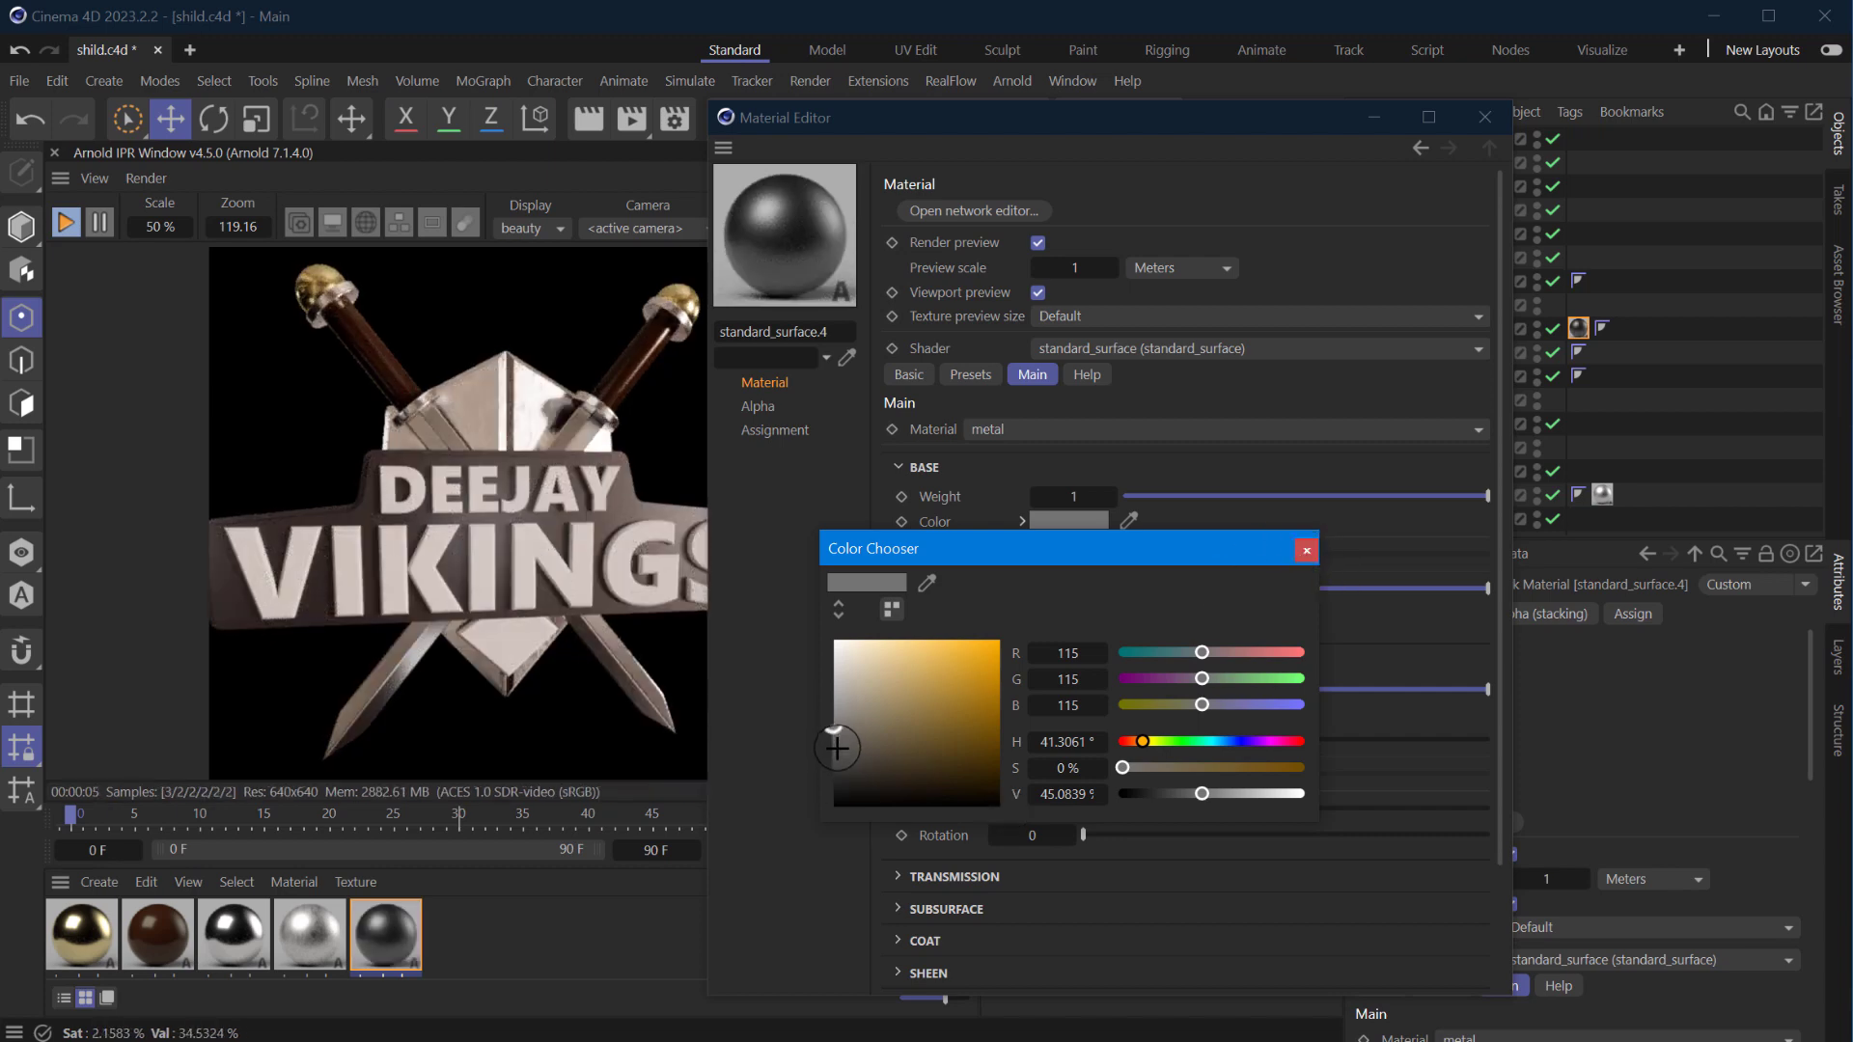
pyautogui.click(882, 755)
pyautogui.moveTo(881, 755); pyautogui.dragTo(880, 796)
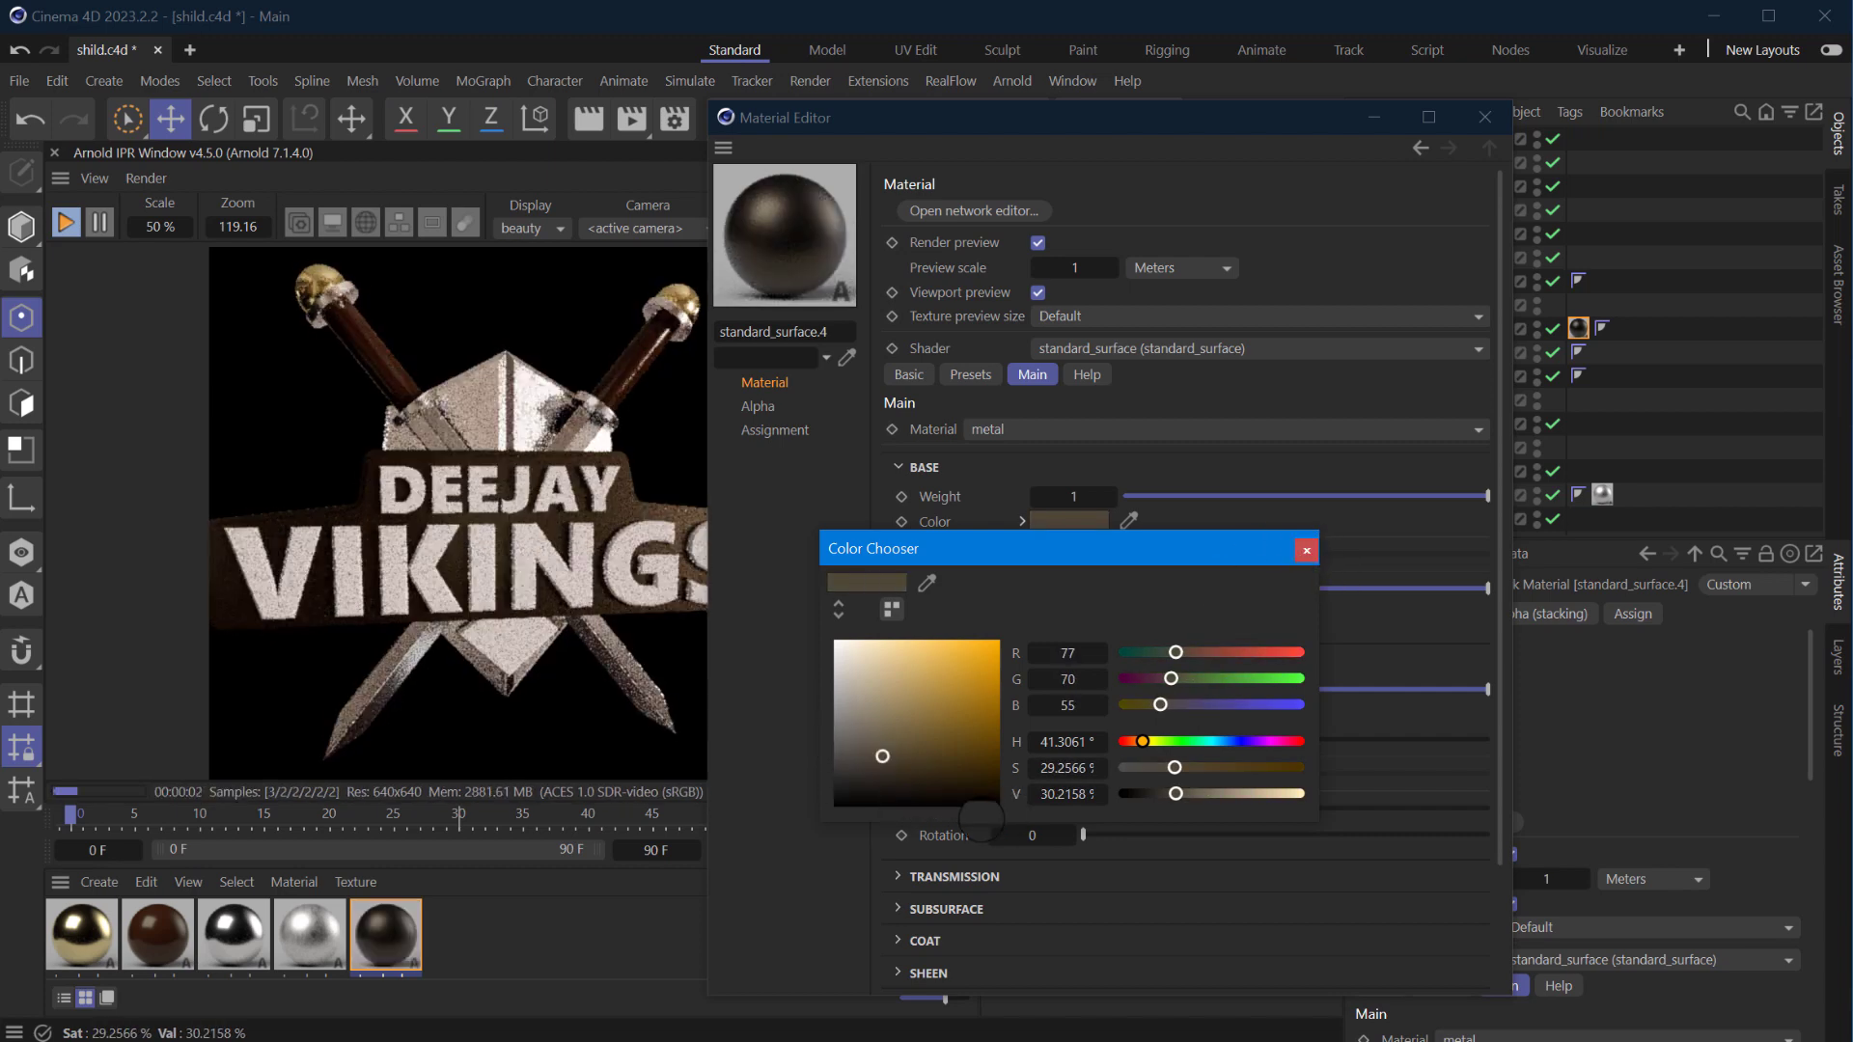
# - Undo the colour change and set the base colour to a dark grey instead
pyautogui.click(385, 936)
pyautogui.hotkey('ctrl', 'z')
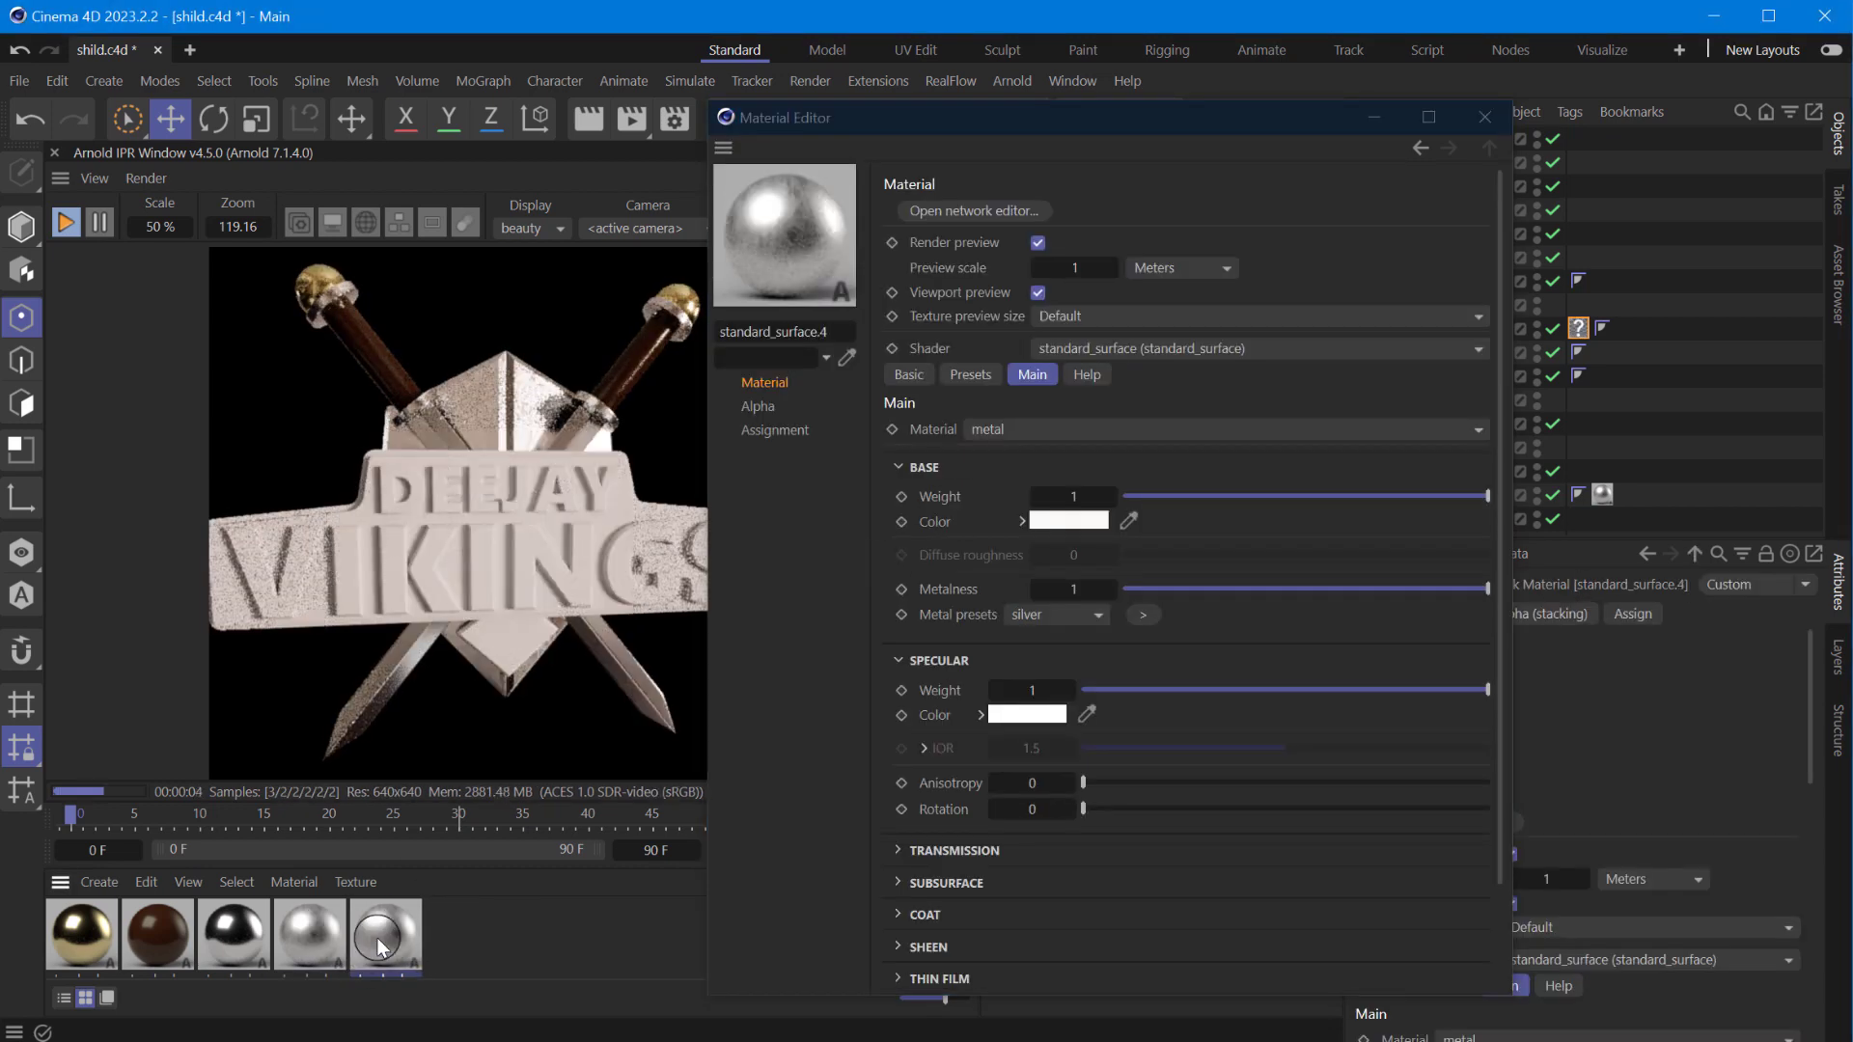
pyautogui.click(1068, 521)
pyautogui.moveTo(925, 685); pyautogui.dragTo(924, 772)
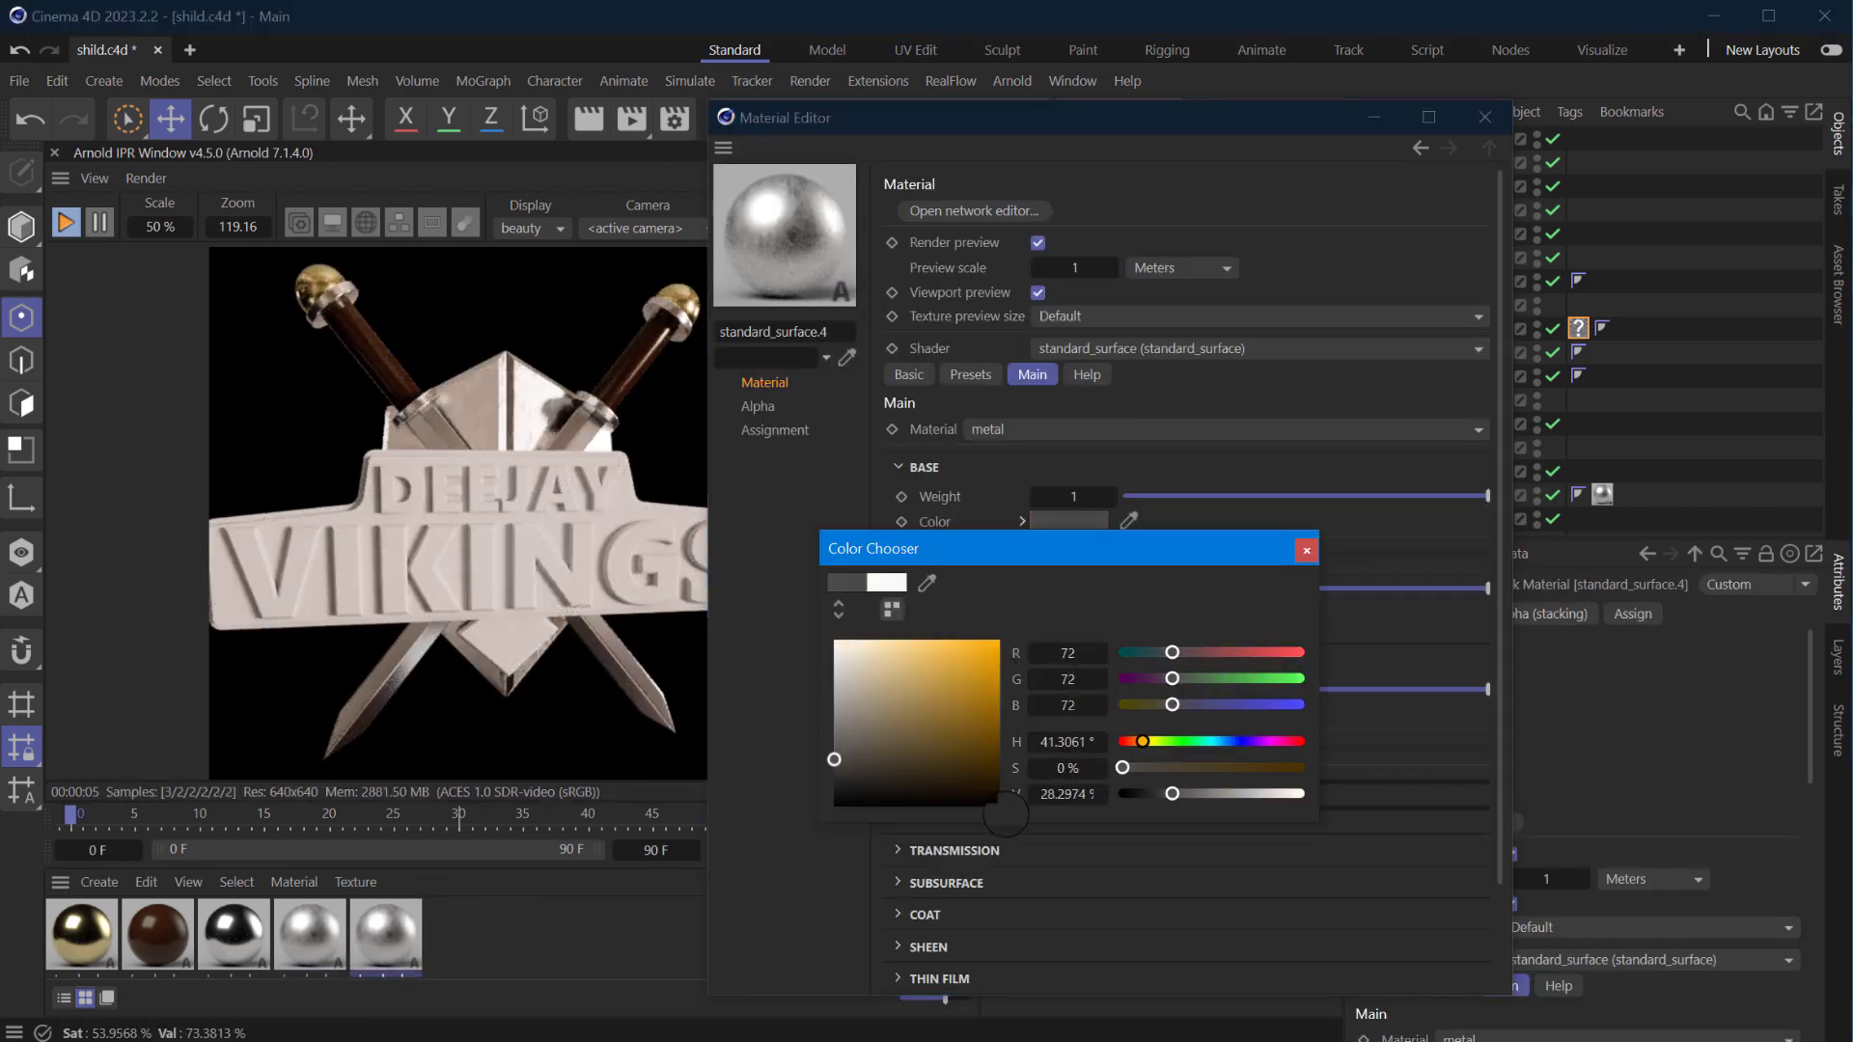
pyautogui.click(385, 936)
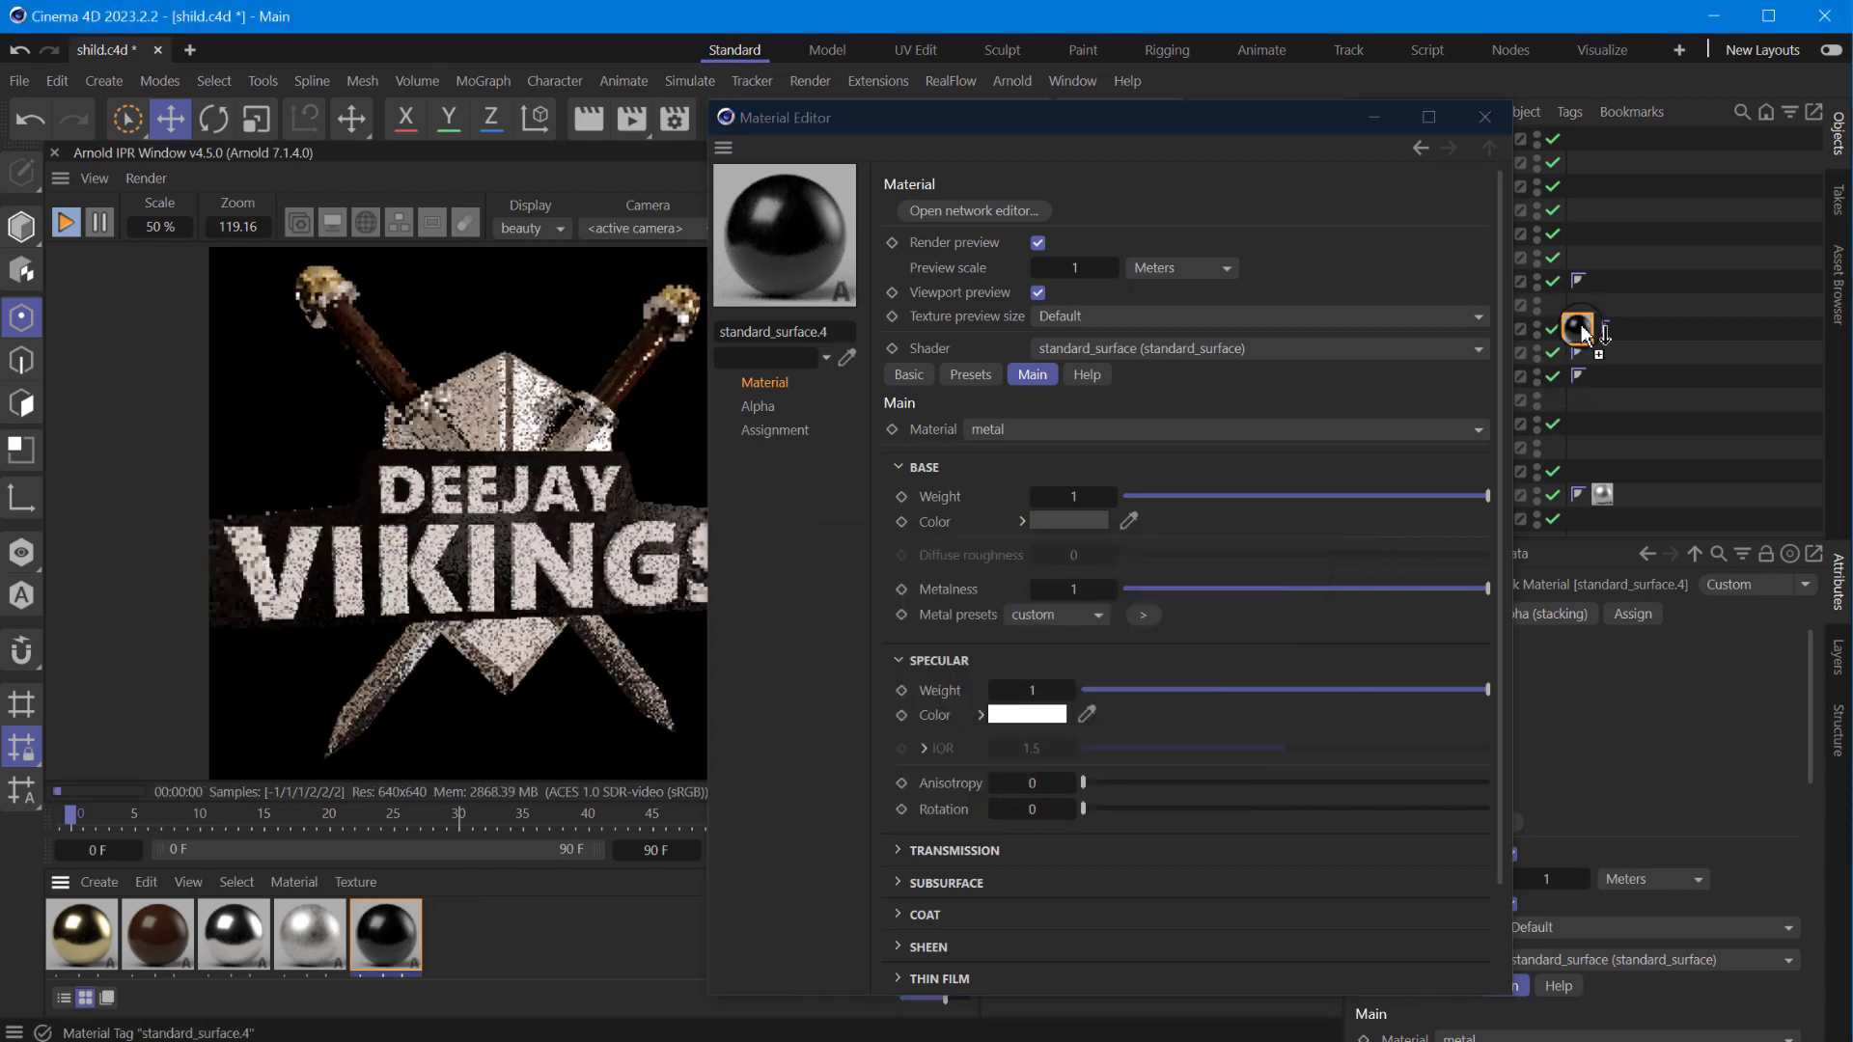
# - Apply the gold material to the DEEJAY text, restricted to selection R1
pyautogui.click(1481, 118)
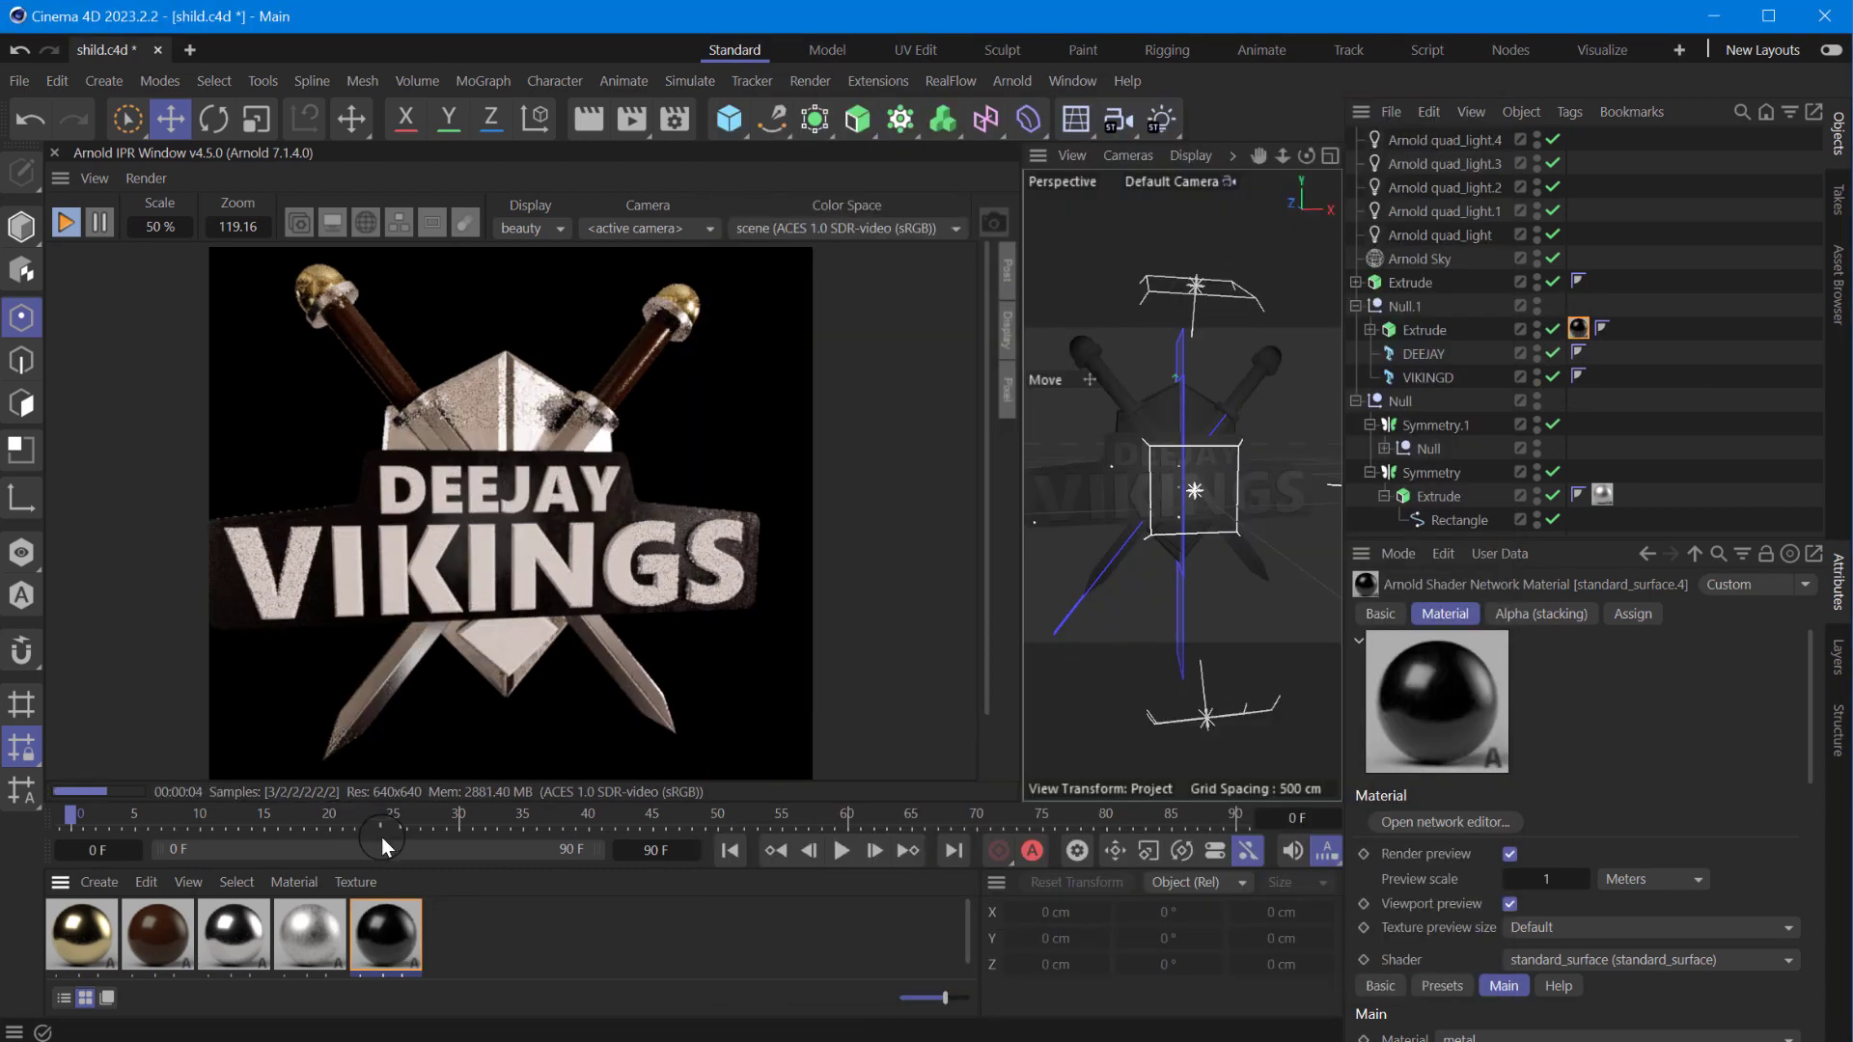
pyautogui.moveTo(1375, 422)
pyautogui.mouseDown()
pyautogui.moveTo(1424, 353)
pyautogui.moveTo(1435, 378)
pyautogui.mouseUp()
pyautogui.moveTo(82, 934); pyautogui.dragTo(1626, 354)
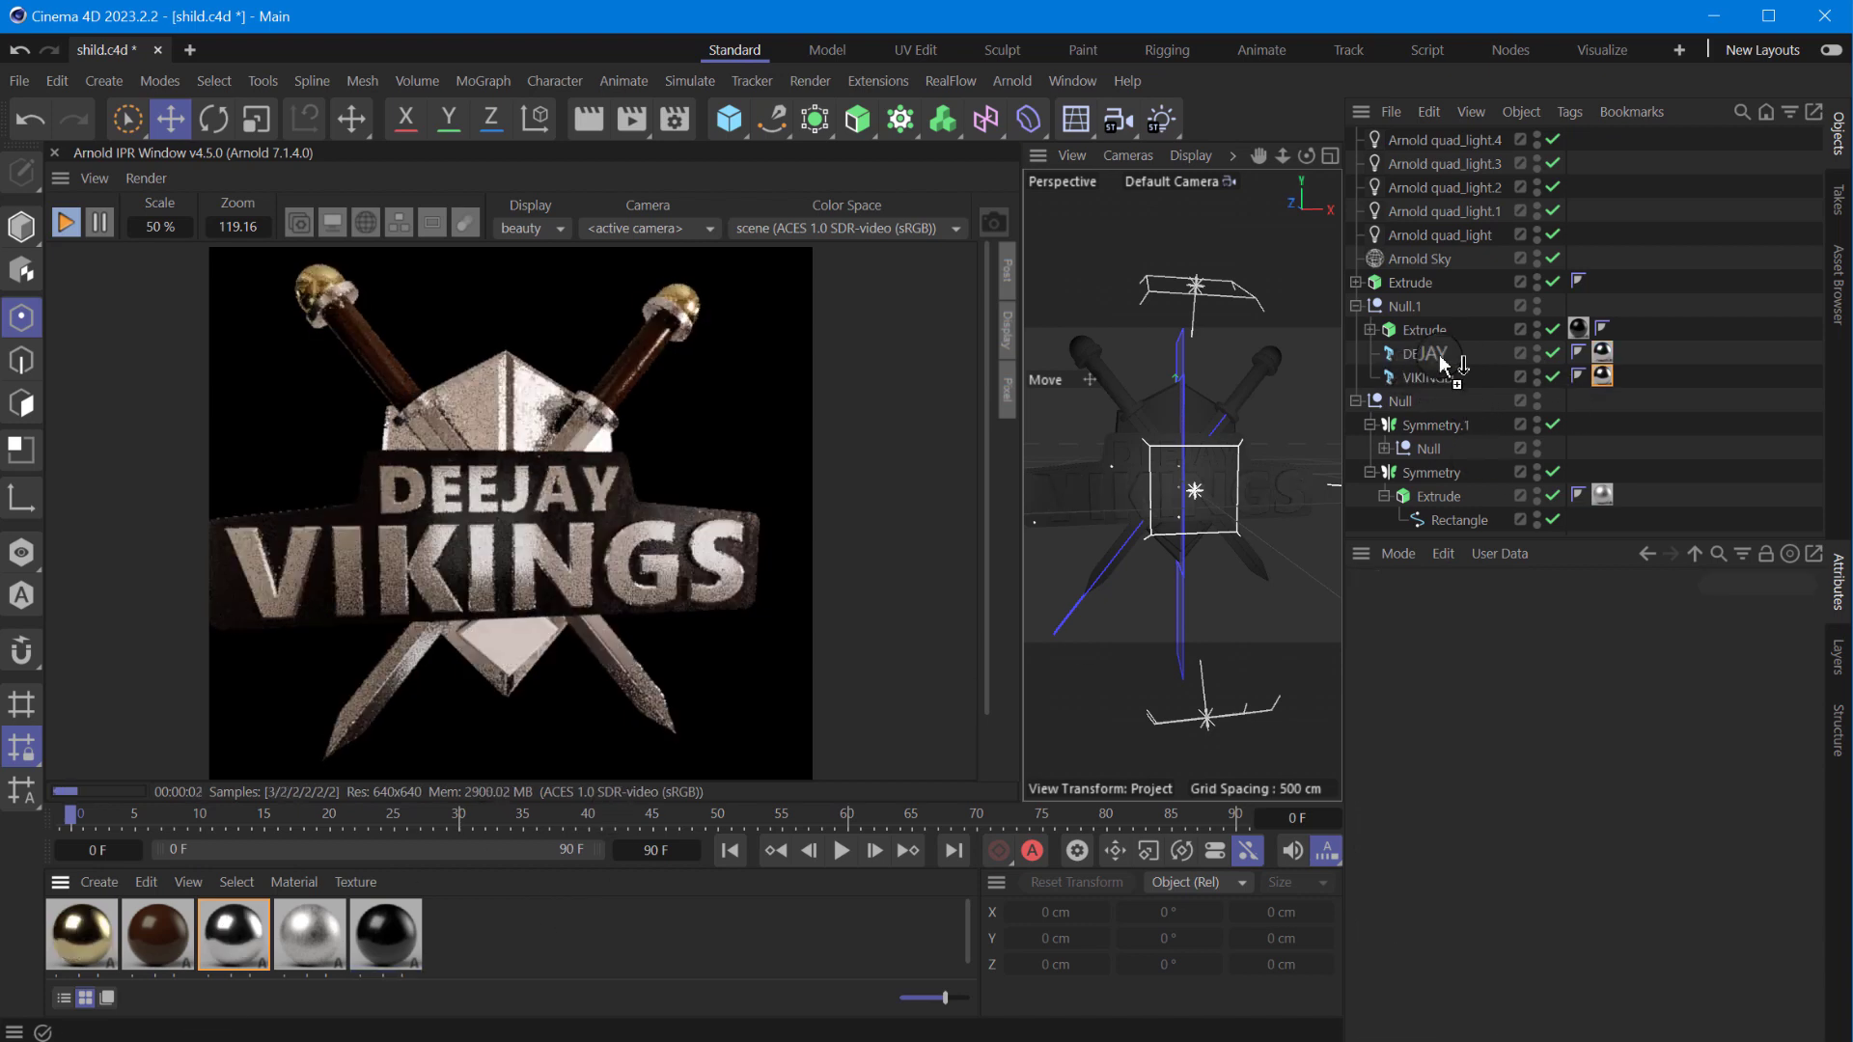
pyautogui.click(1525, 699)
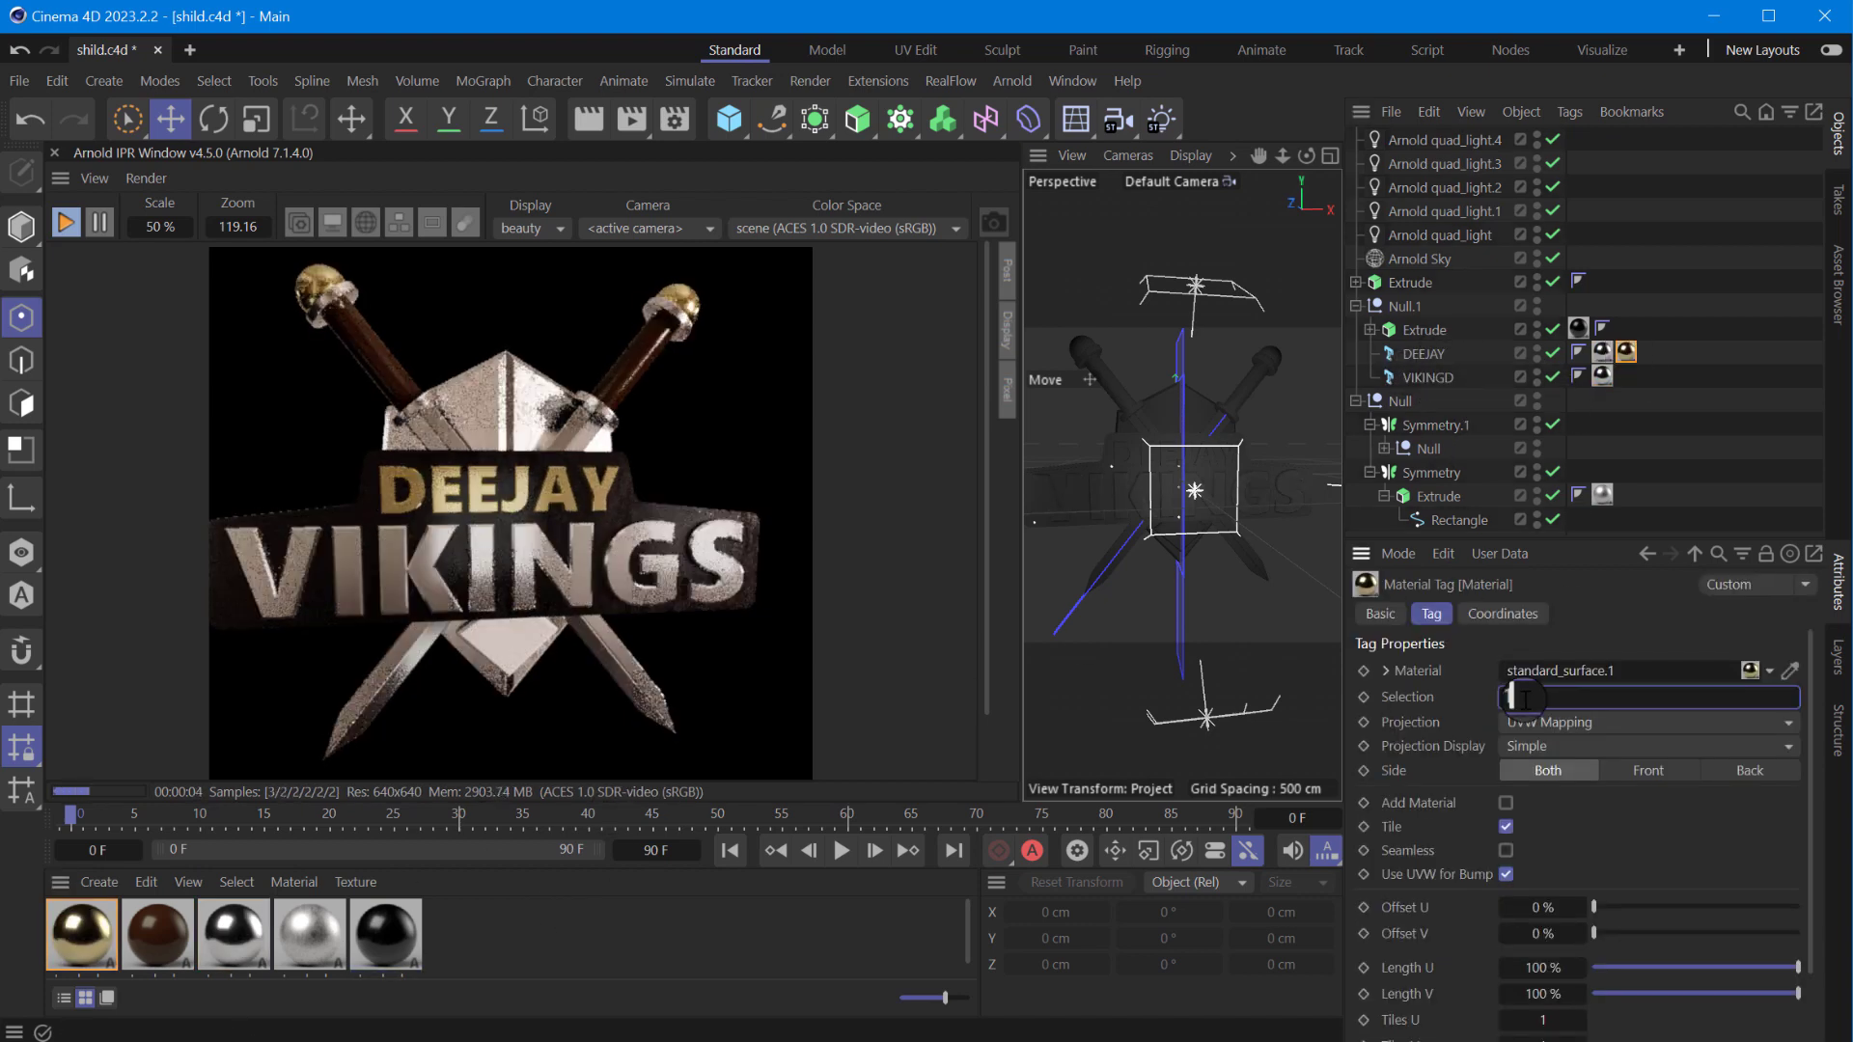
pyautogui.write('R1')
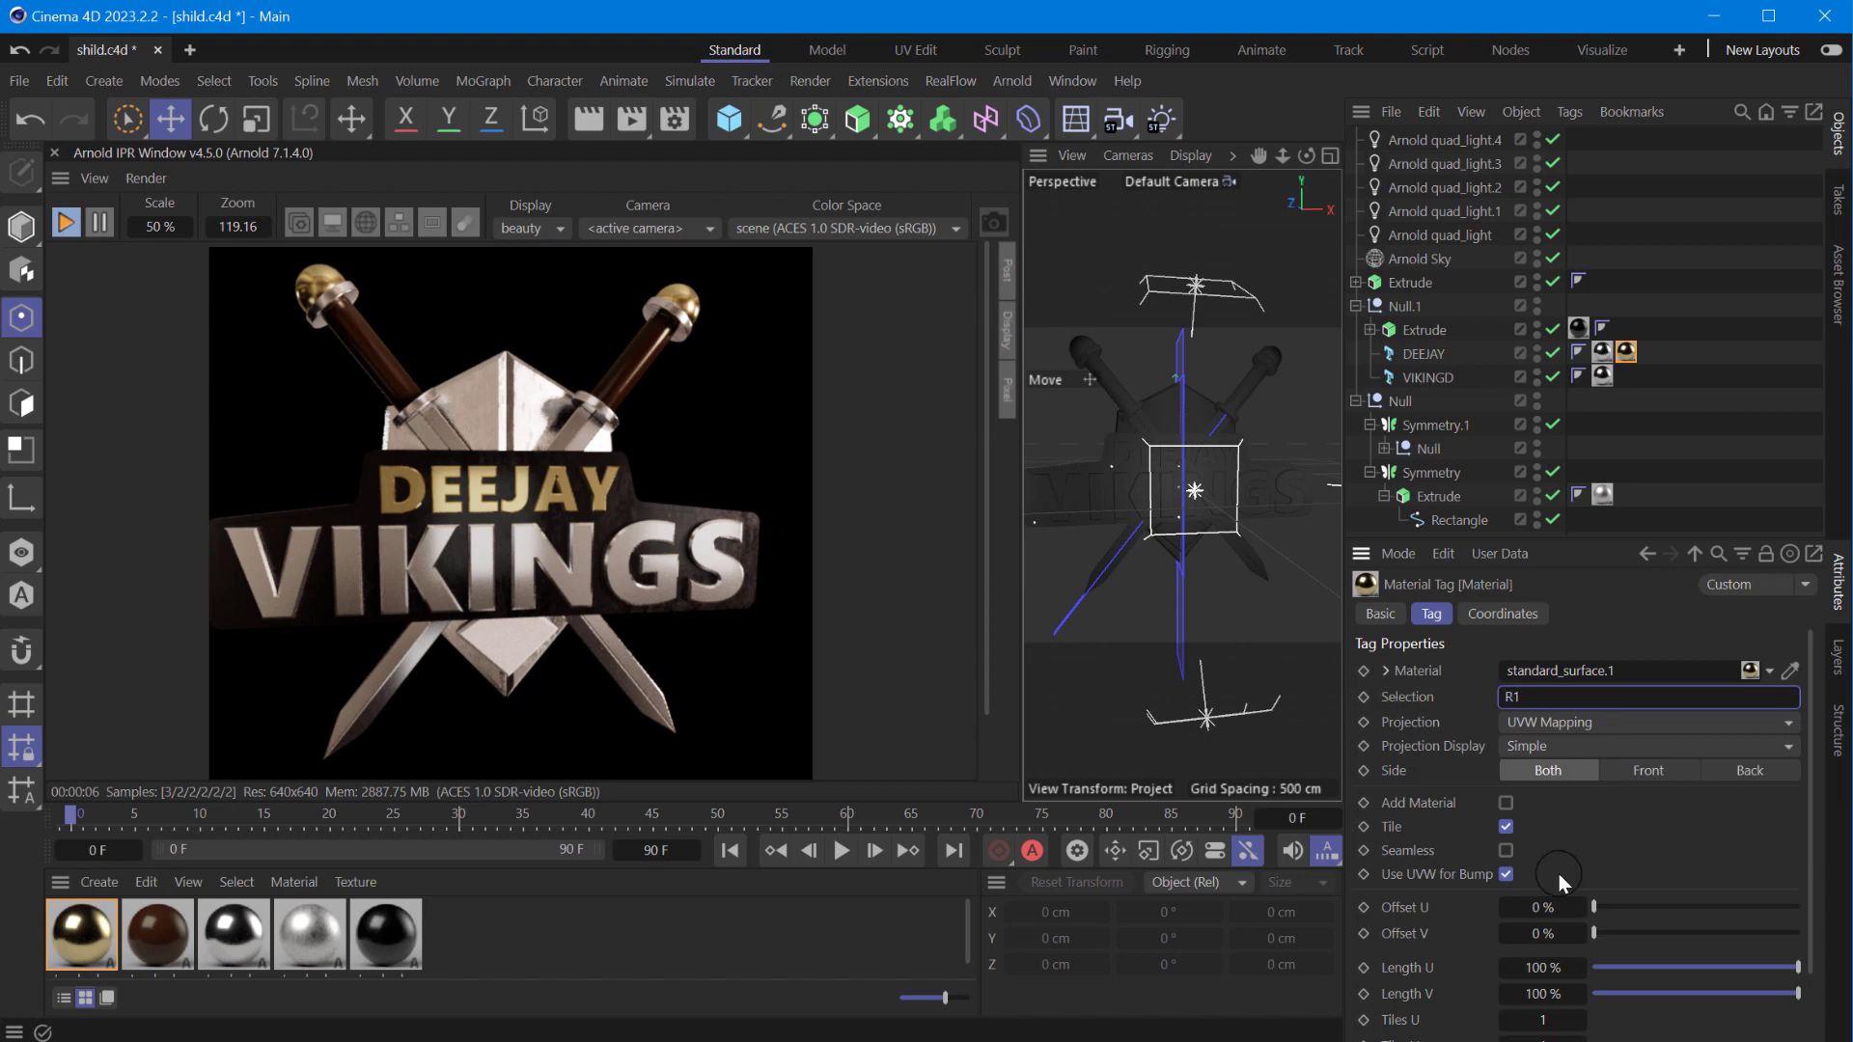
pyautogui.press('Tab')
# - Apply the gold material to the VIKINGS text and the backing plate Extrude's trim
pyautogui.moveTo(82, 940)
pyautogui.mouseDown()
pyautogui.moveTo(1606, 376)
pyautogui.moveTo(1627, 351)
pyautogui.mouseUp()
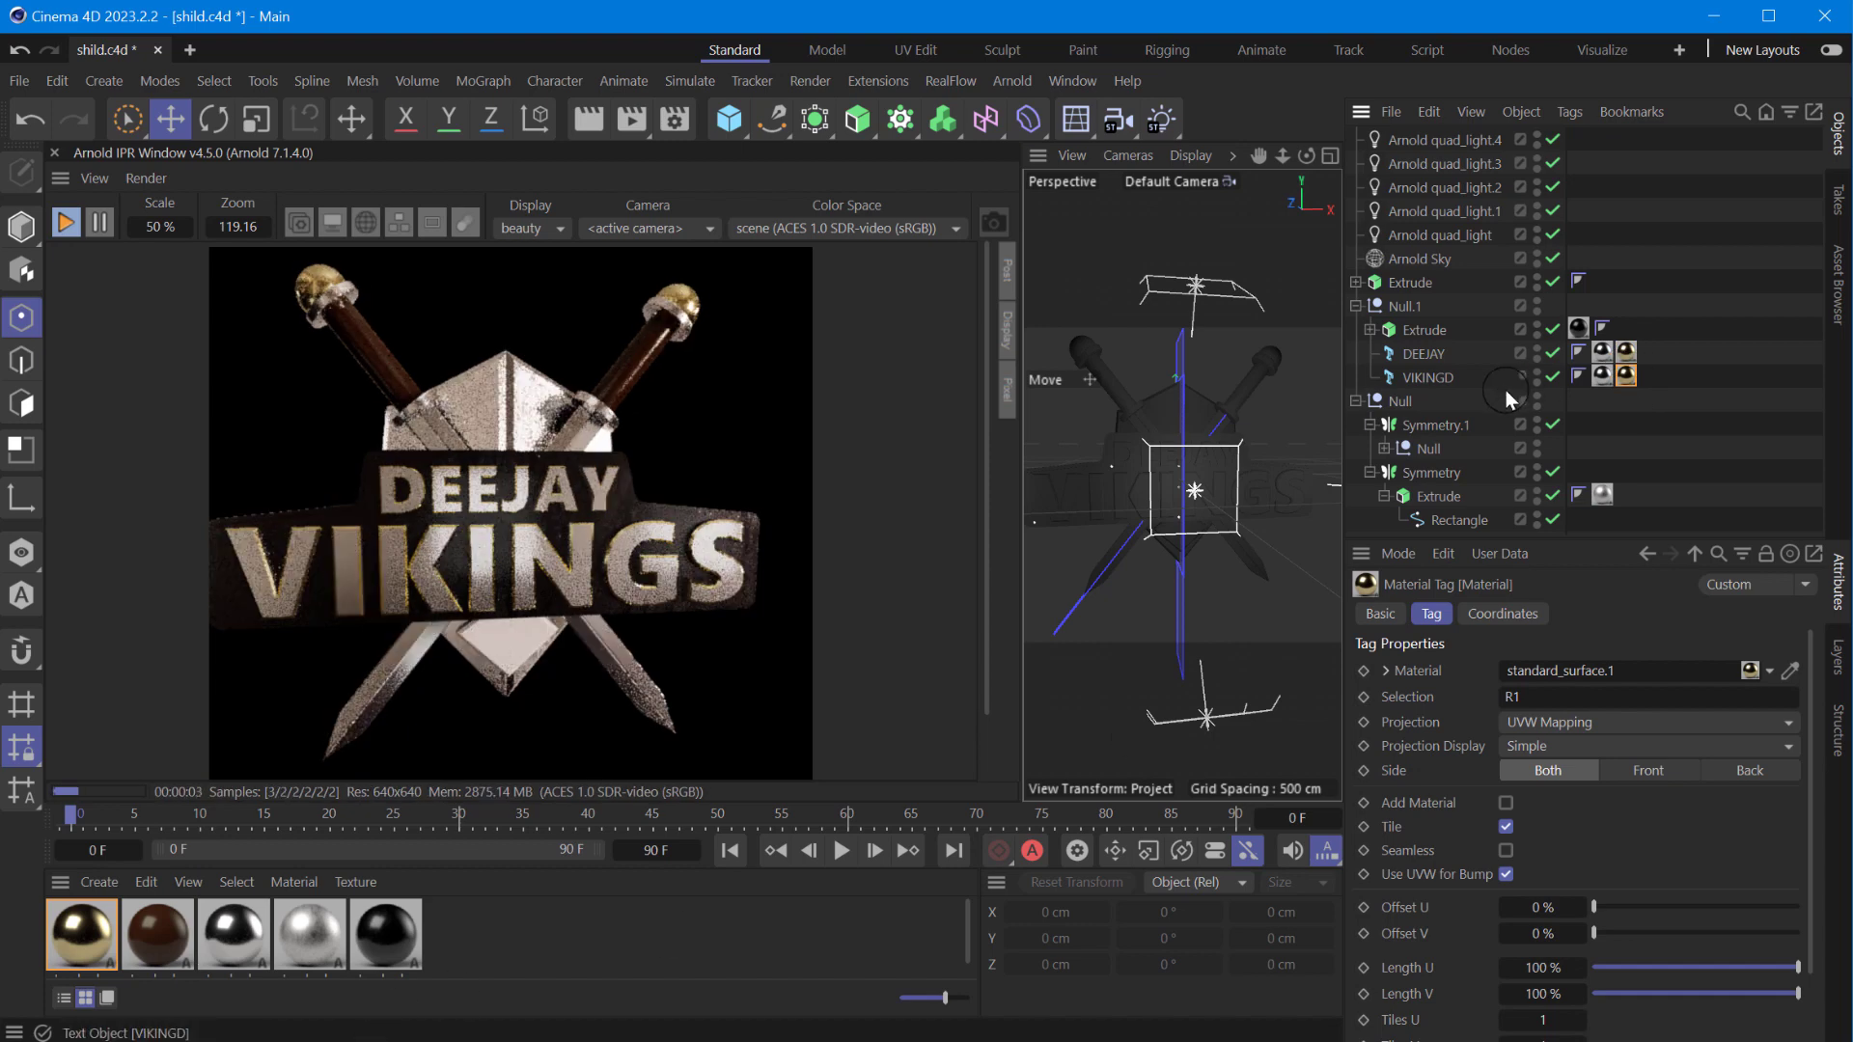
pyautogui.click(1429, 338)
pyautogui.keyDown('ctrl'); pyautogui.moveTo(1625, 349); pyautogui.dragTo(1627, 328); pyautogui.keyUp('ctrl')
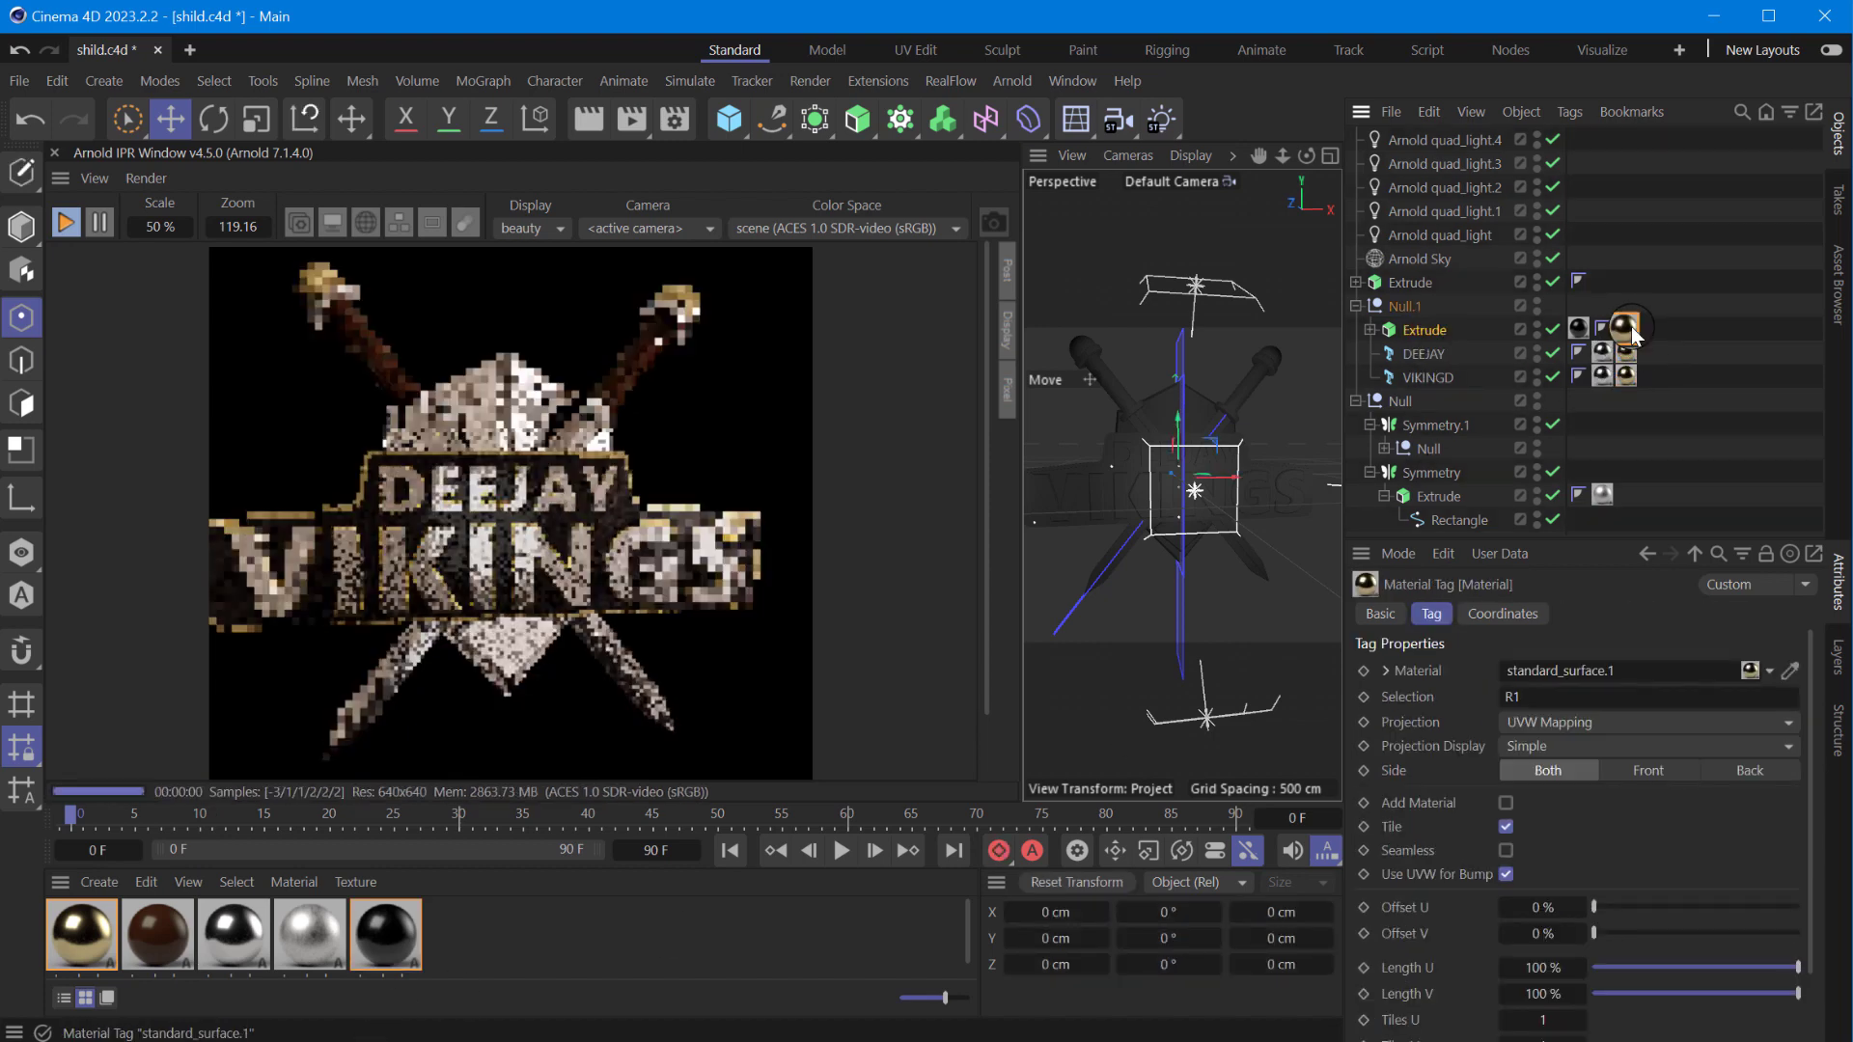
pyautogui.moveTo(233, 934); pyautogui.dragTo(1625, 328)
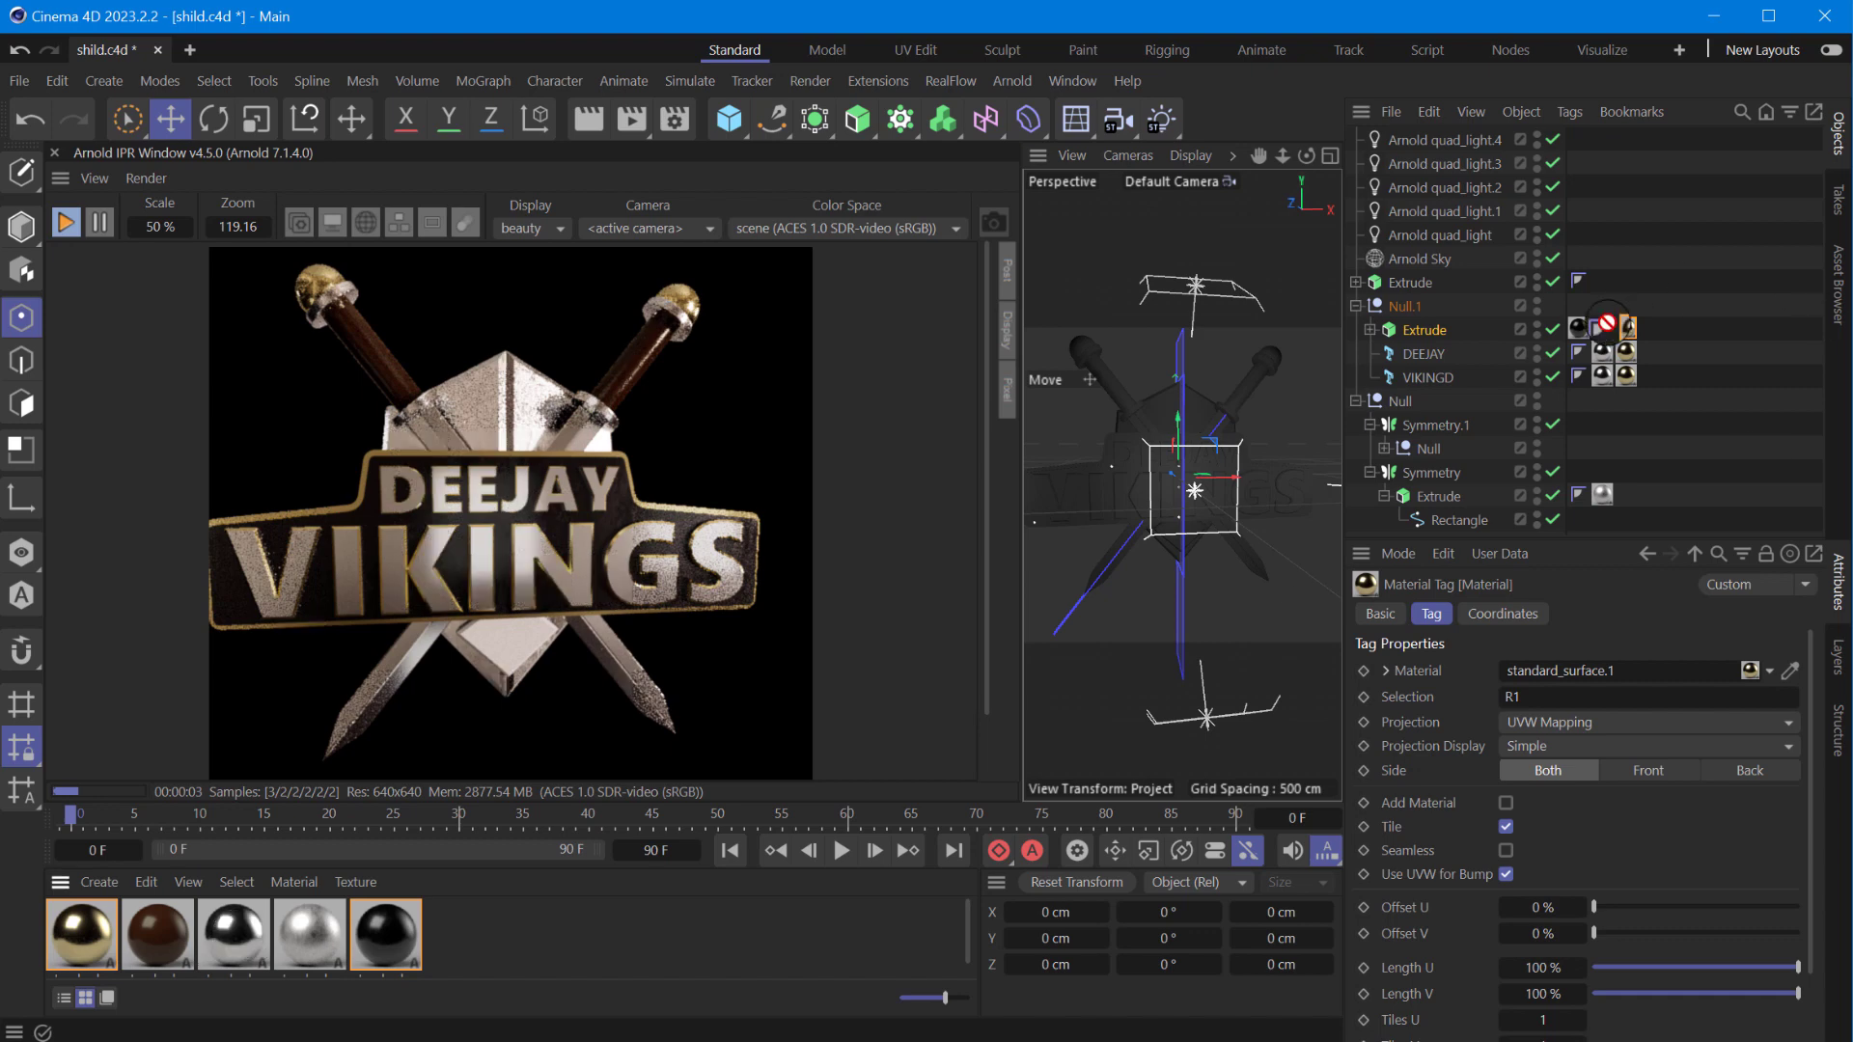
pyautogui.moveTo(81, 934); pyautogui.dragTo(1625, 328)
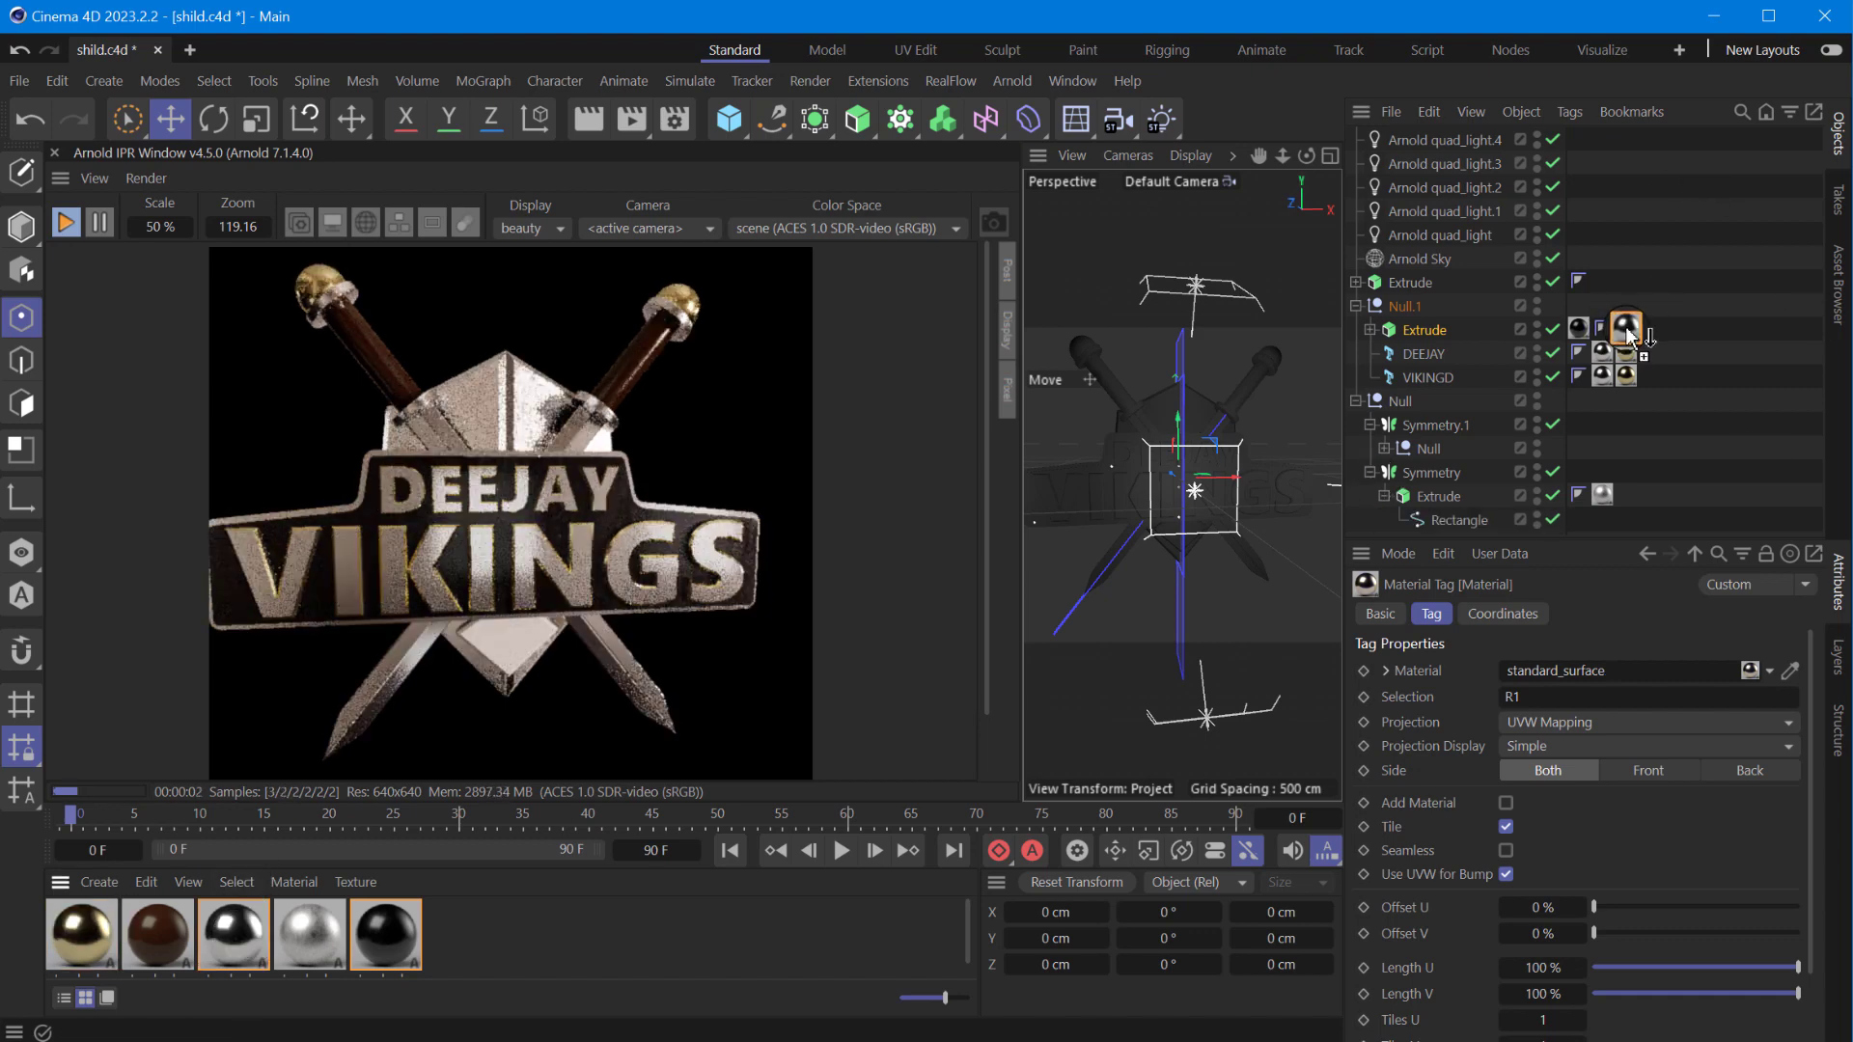
pyautogui.moveTo(1306, 156)
pyautogui.mouseDown()
pyautogui.moveTo(1297, 752)
pyautogui.moveTo(465, 819)
pyautogui.mouseUp()
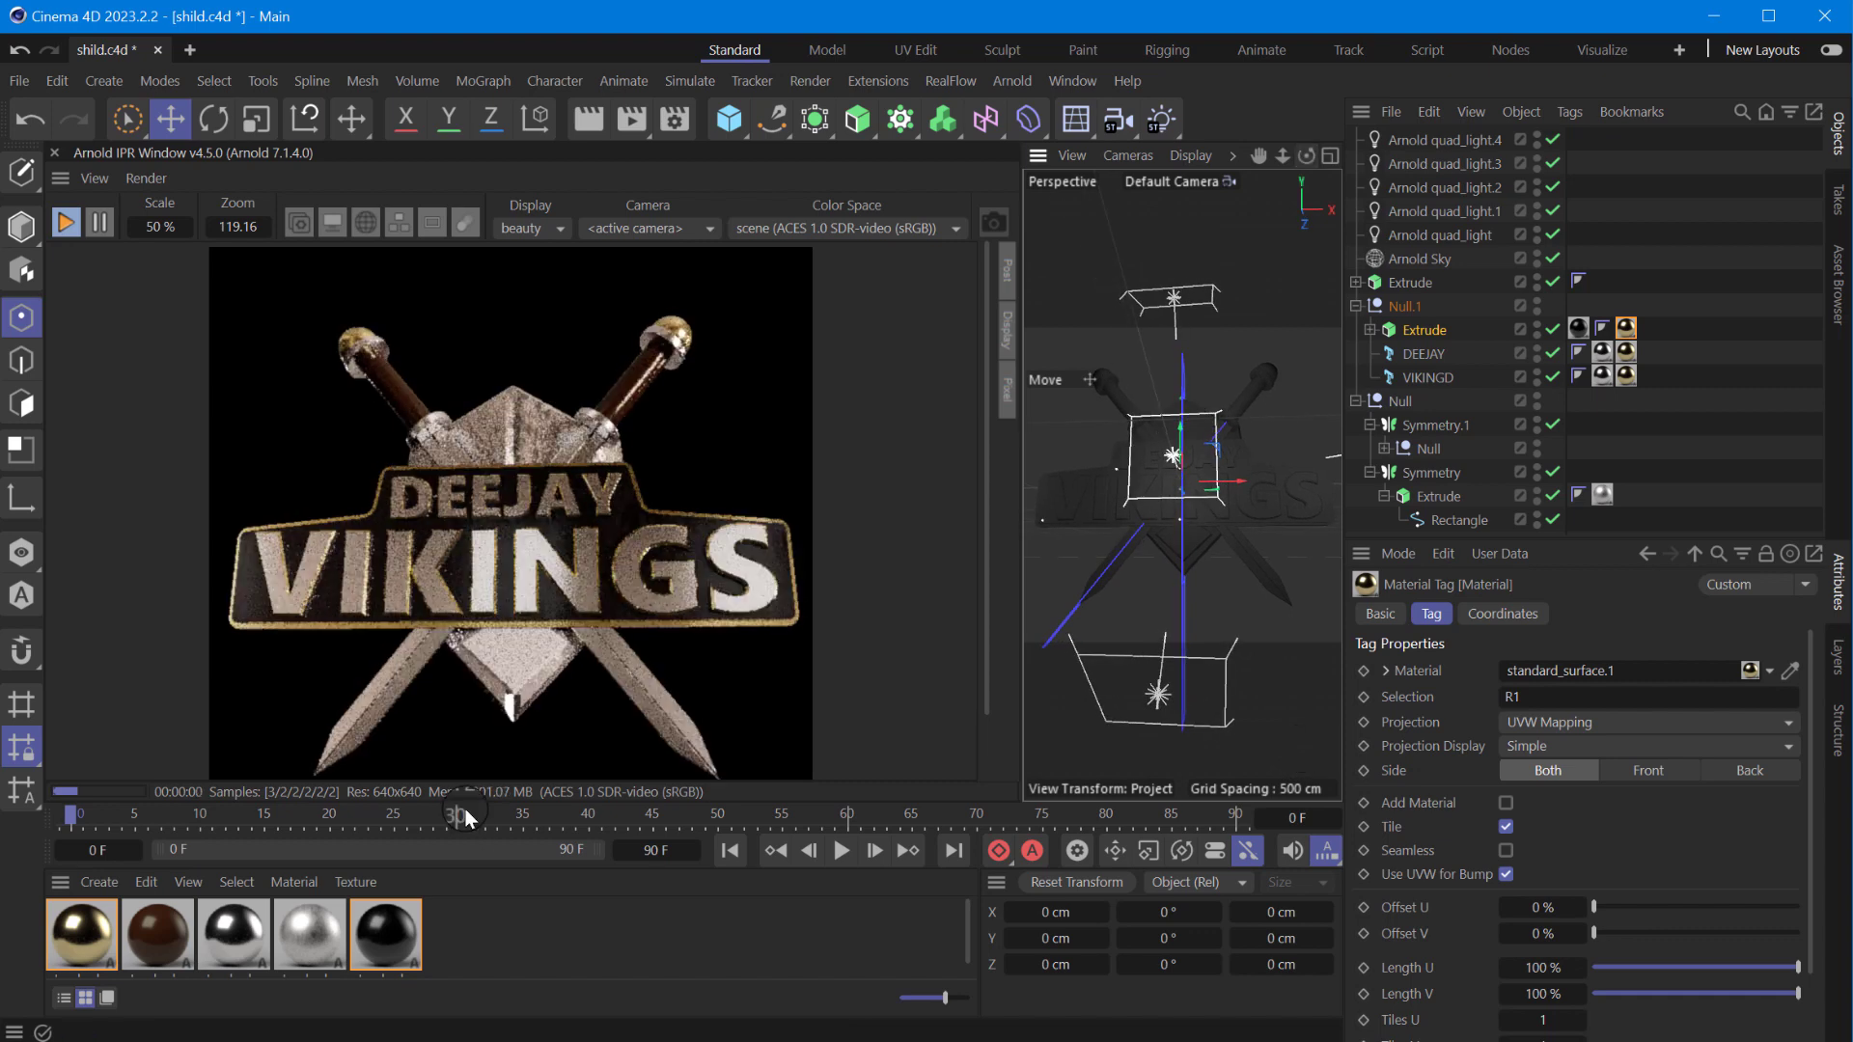
# - Open standard_surface.5 and tune its base colour to a deep red
pyautogui.click(1427, 472)
pyautogui.click(415, 929)
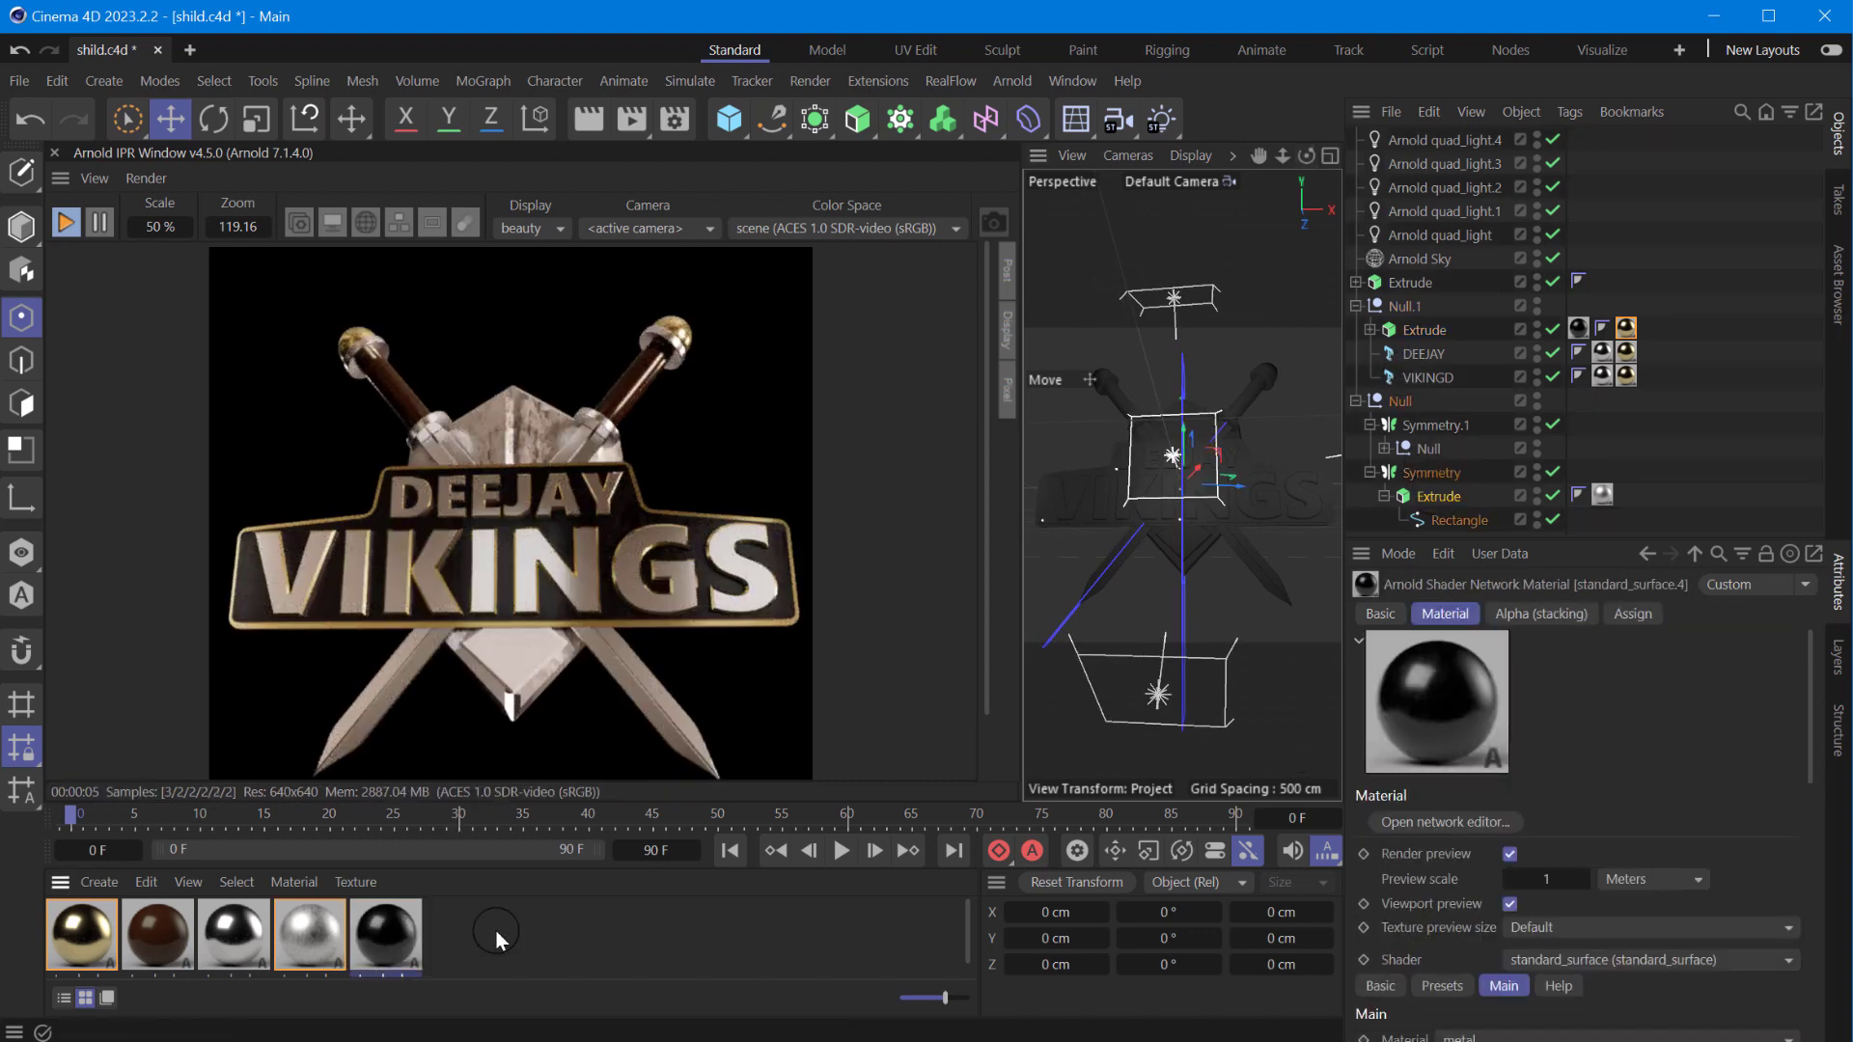
pyautogui.doubleClick(461, 934)
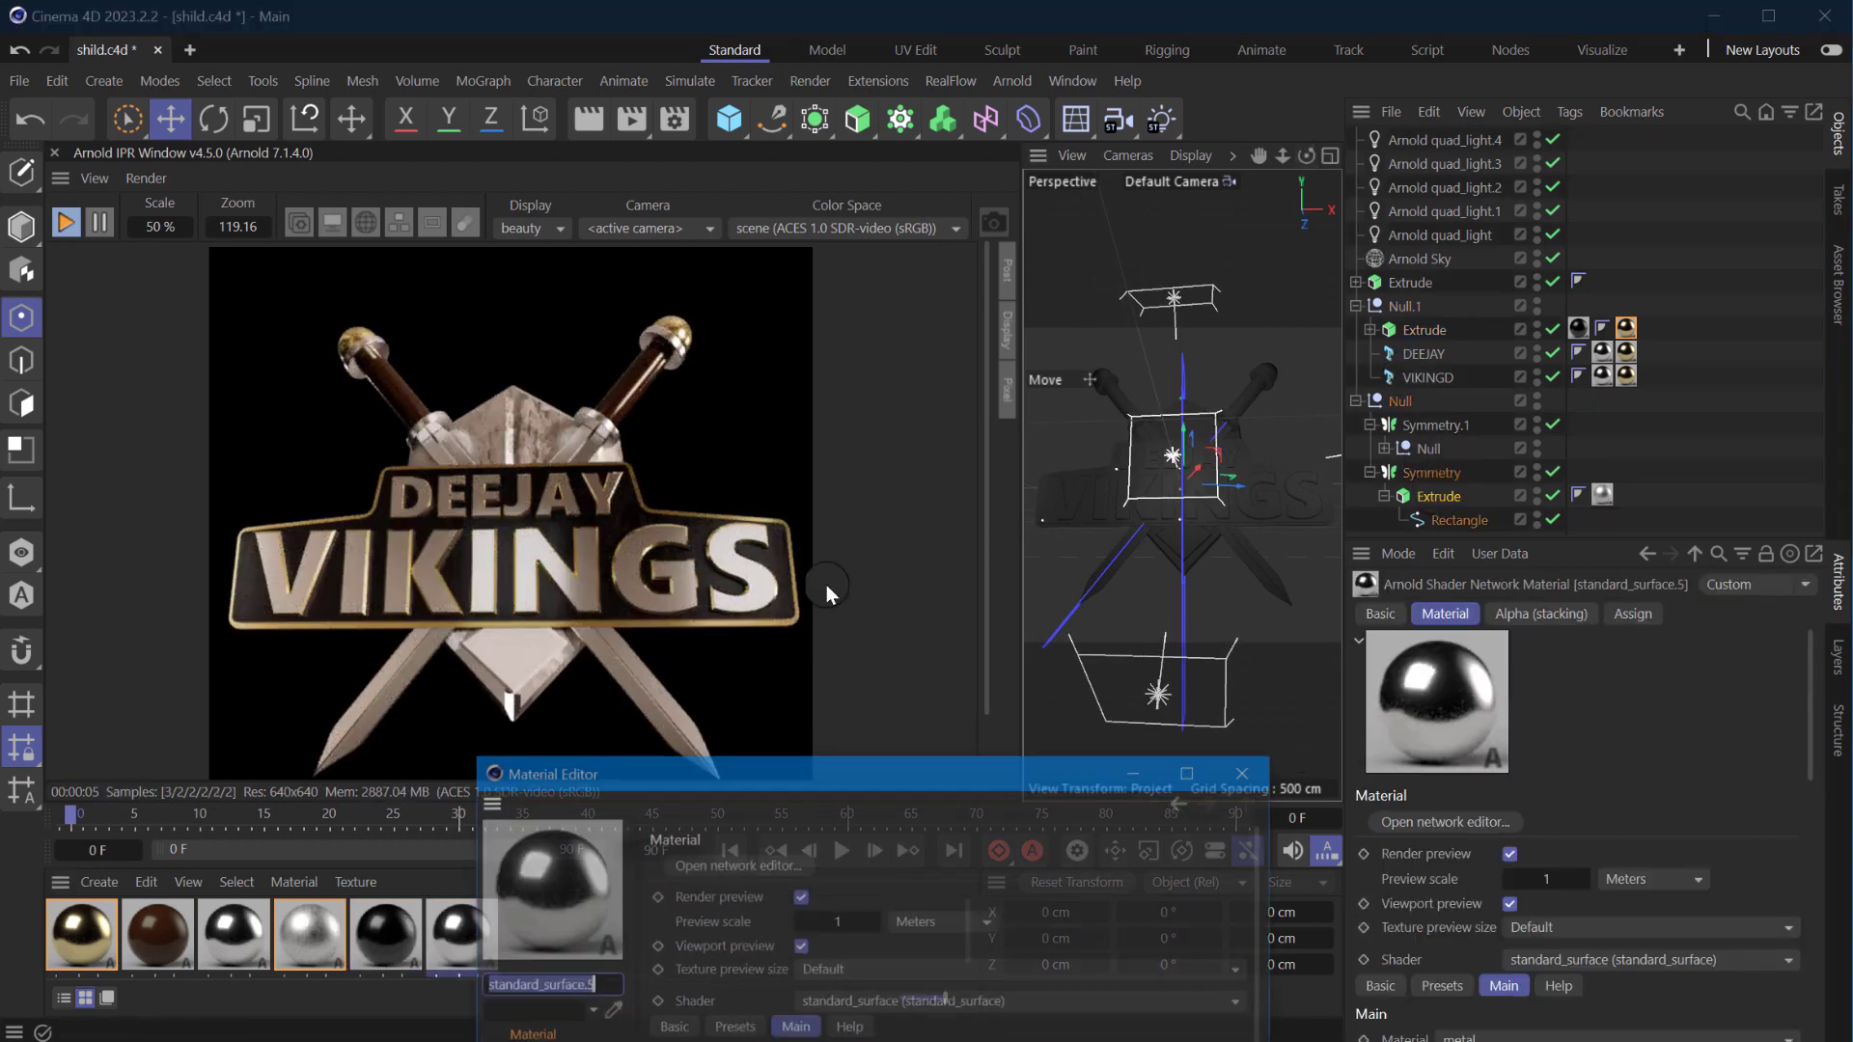
pyautogui.moveTo(1085, 289); pyautogui.dragTo(1075, 195)
pyautogui.click(1124, 582)
pyautogui.moveTo(1014, 753); pyautogui.dragTo(1046, 857)
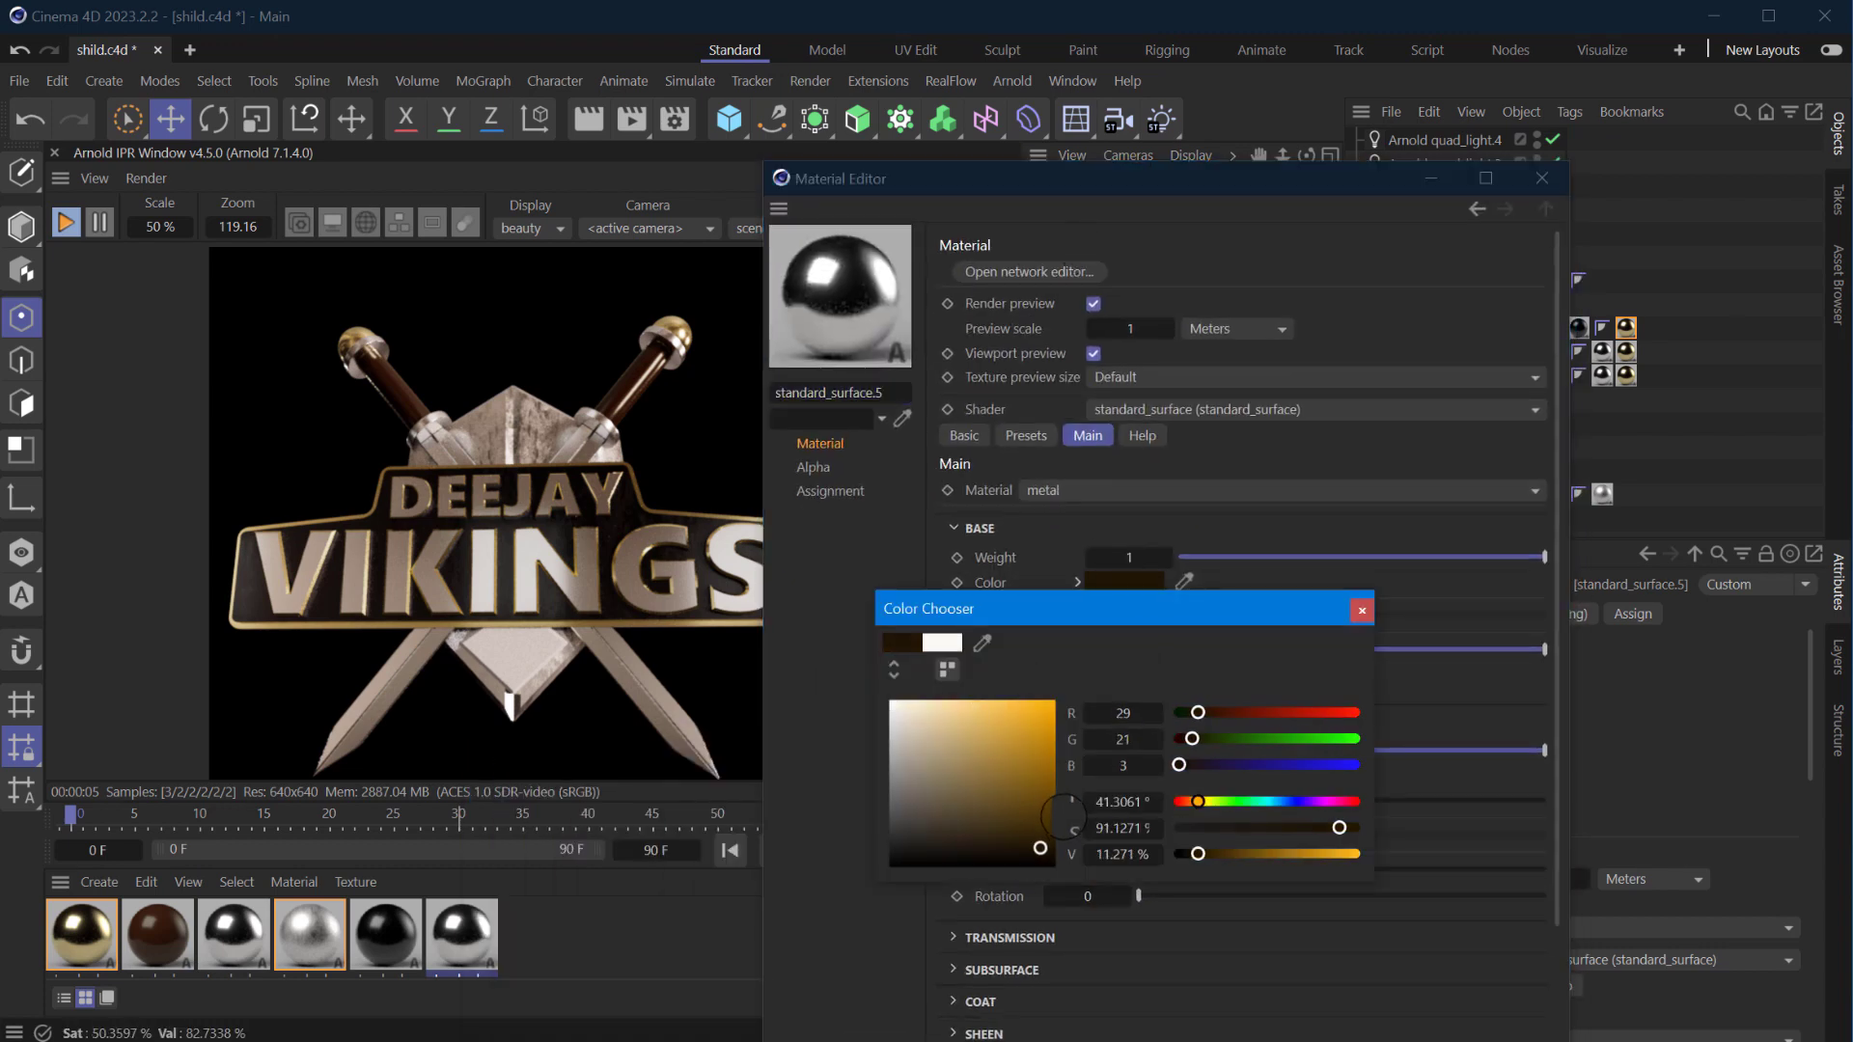
pyautogui.moveTo(1177, 712); pyautogui.dragTo(1245, 712)
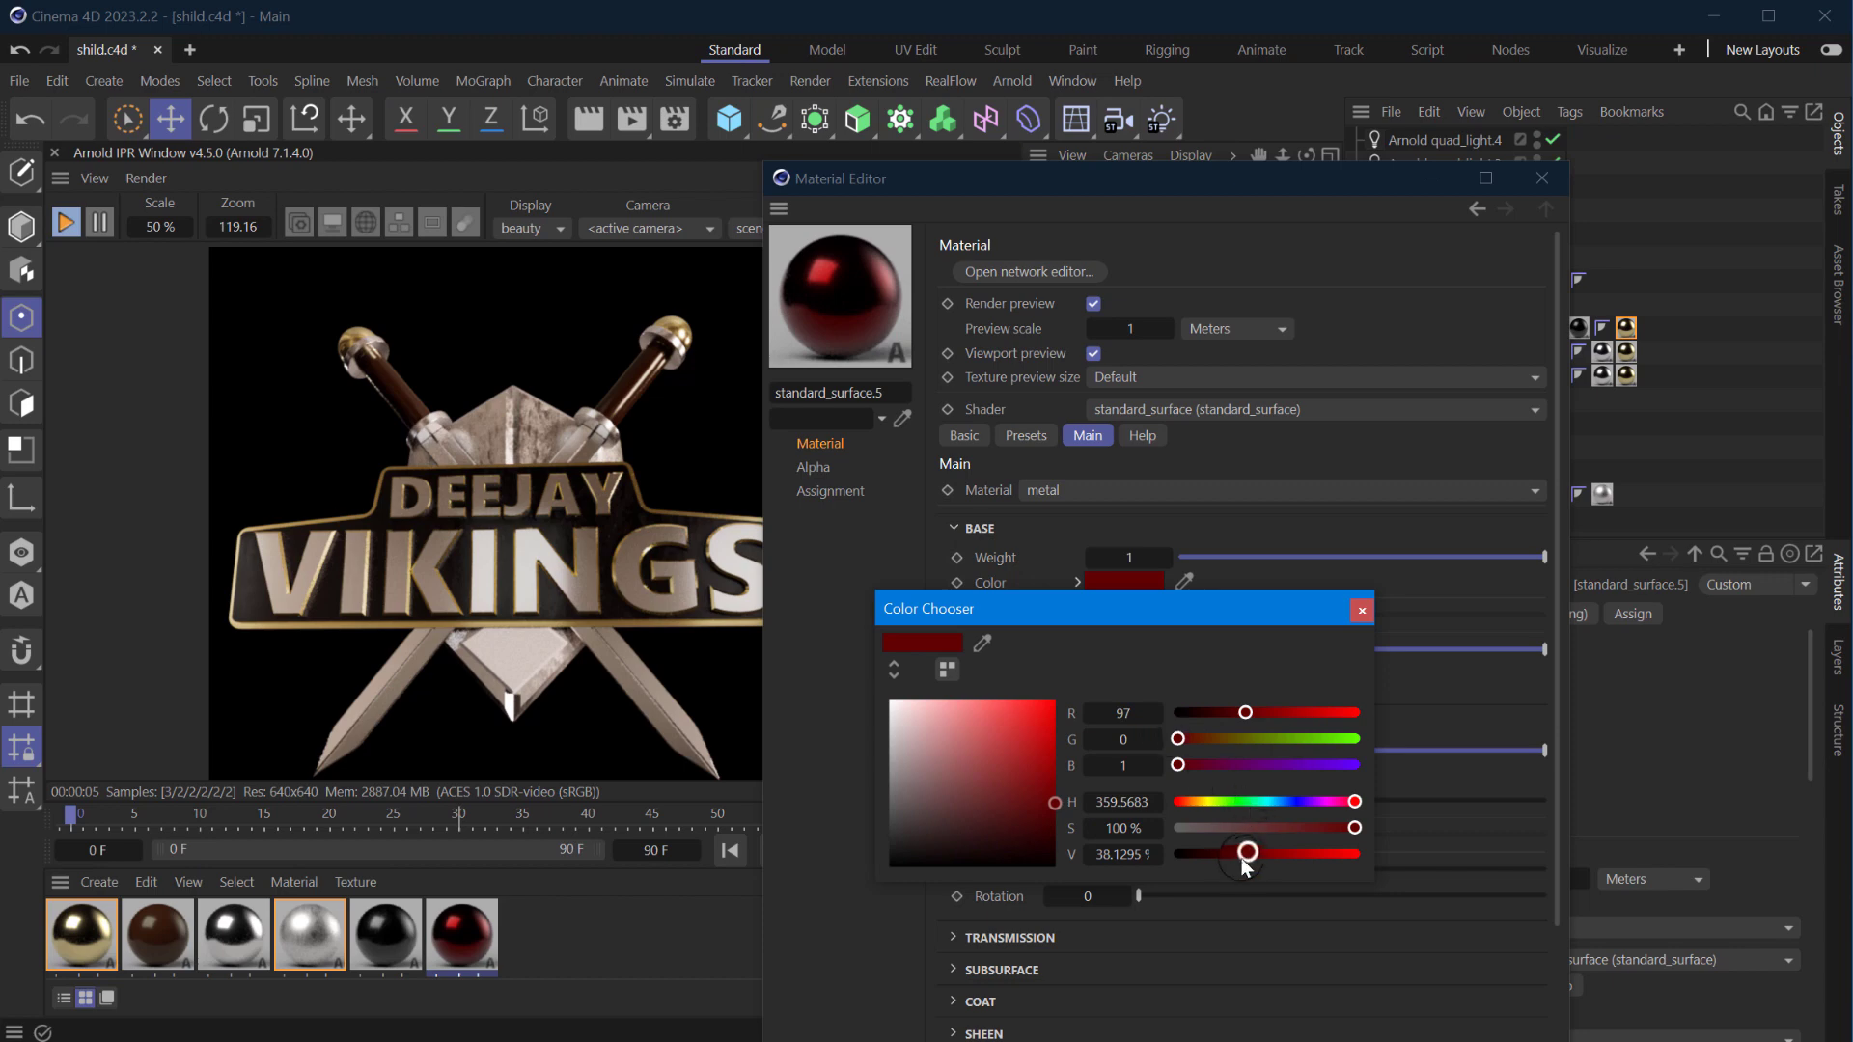
pyautogui.moveTo(1245, 853); pyautogui.dragTo(1267, 854)
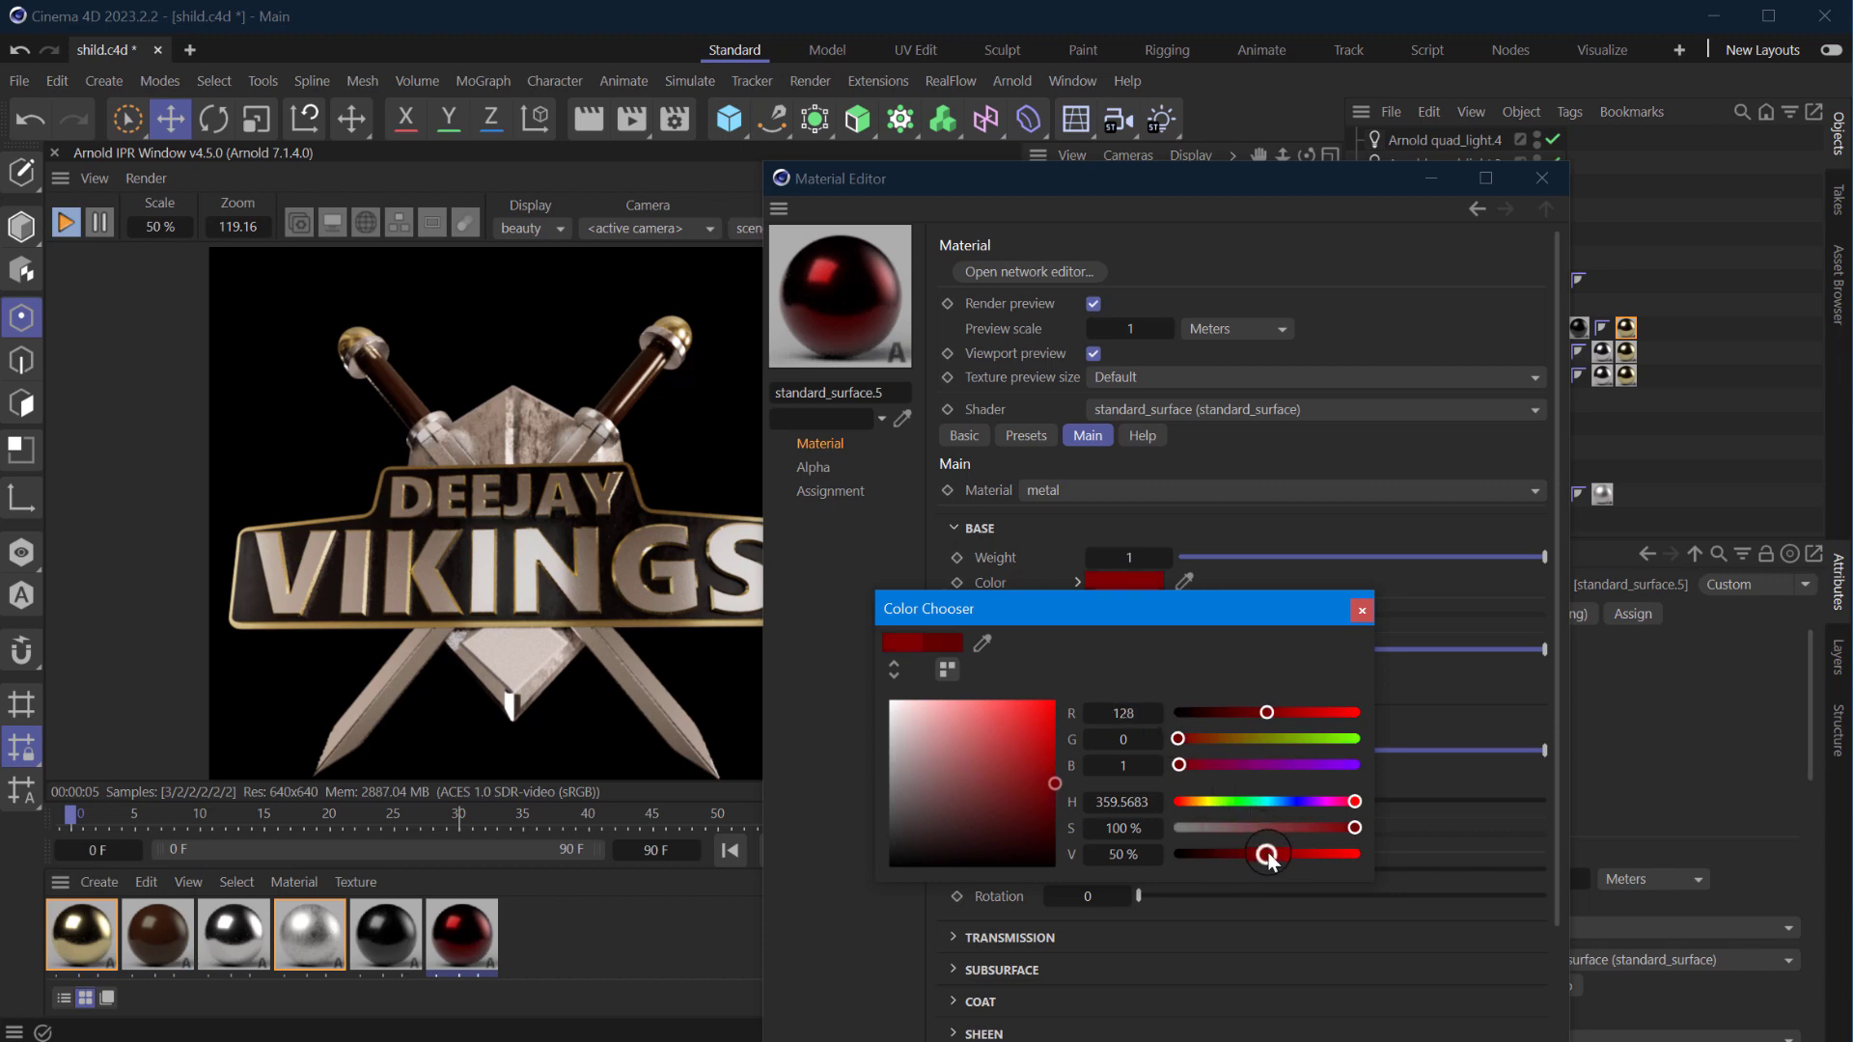
pyautogui.moveTo(1266, 712); pyautogui.dragTo(1241, 714)
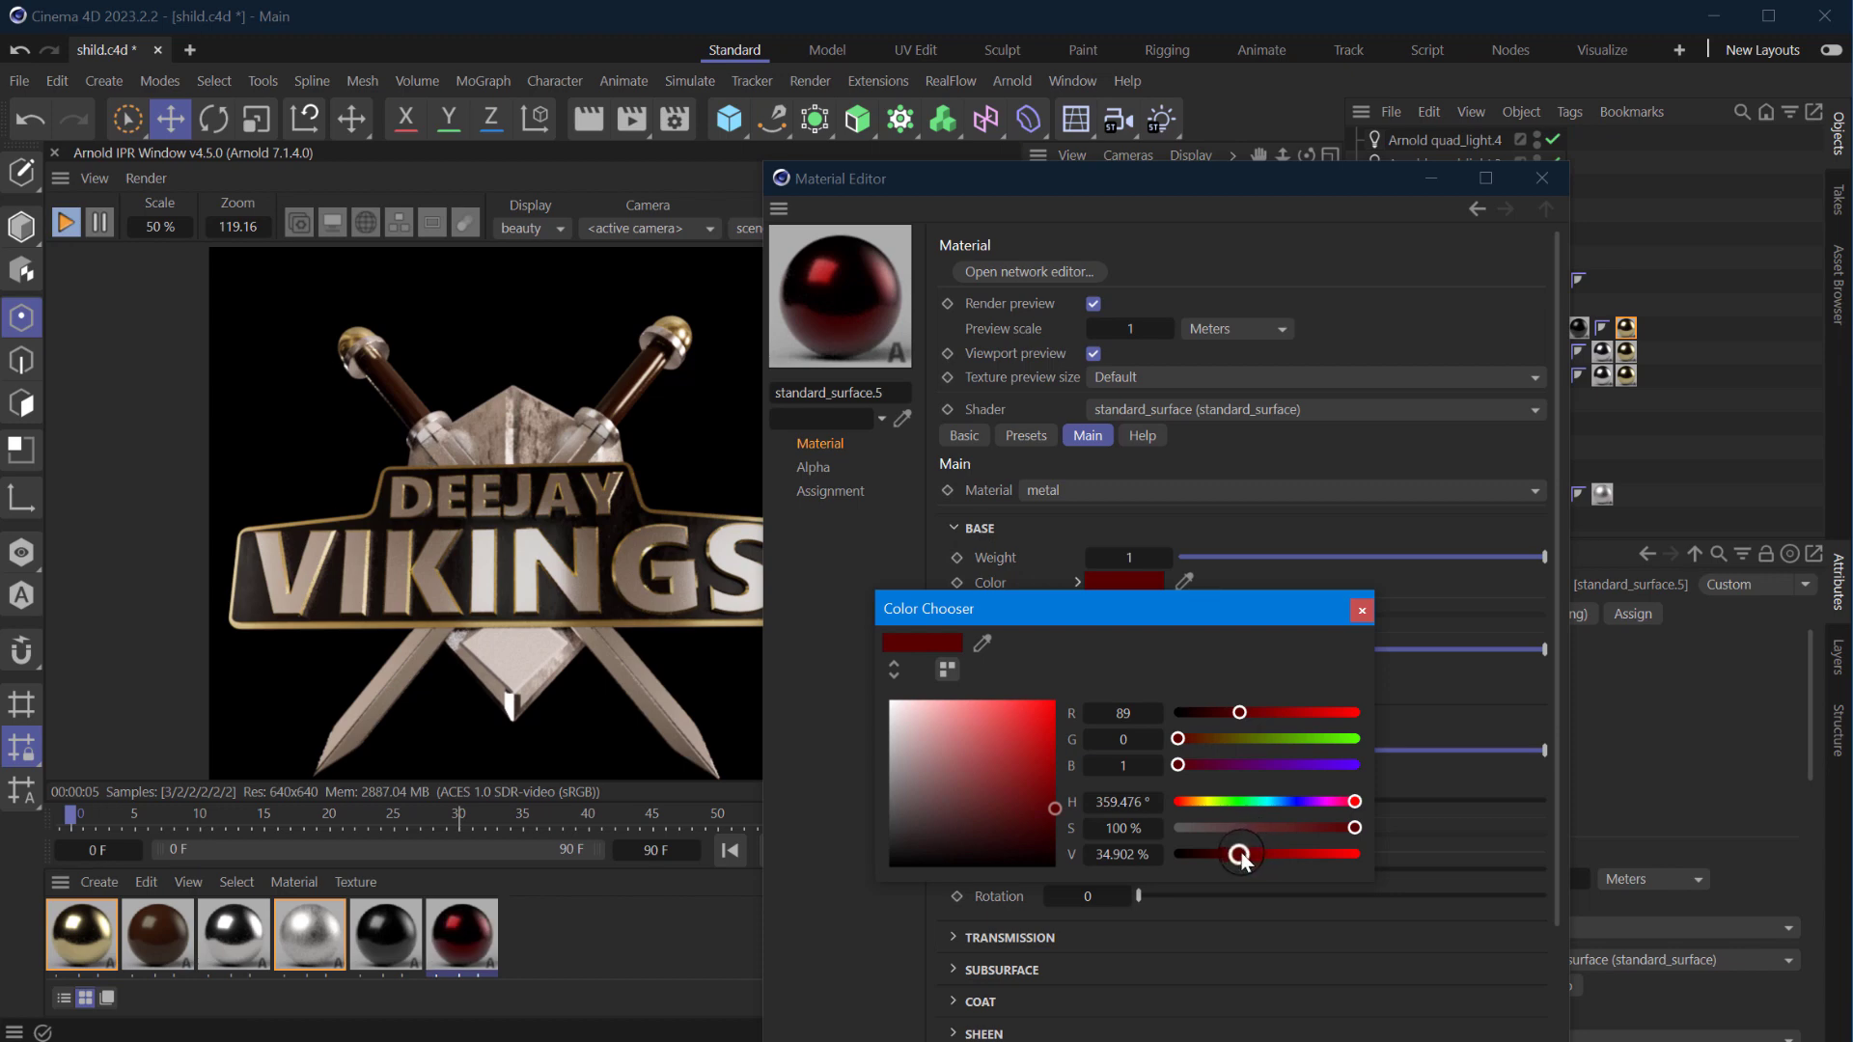
pyautogui.click(1360, 611)
pyautogui.click(1144, 584)
pyautogui.moveTo(1239, 854); pyautogui.dragTo(1253, 854)
pyautogui.click(1358, 610)
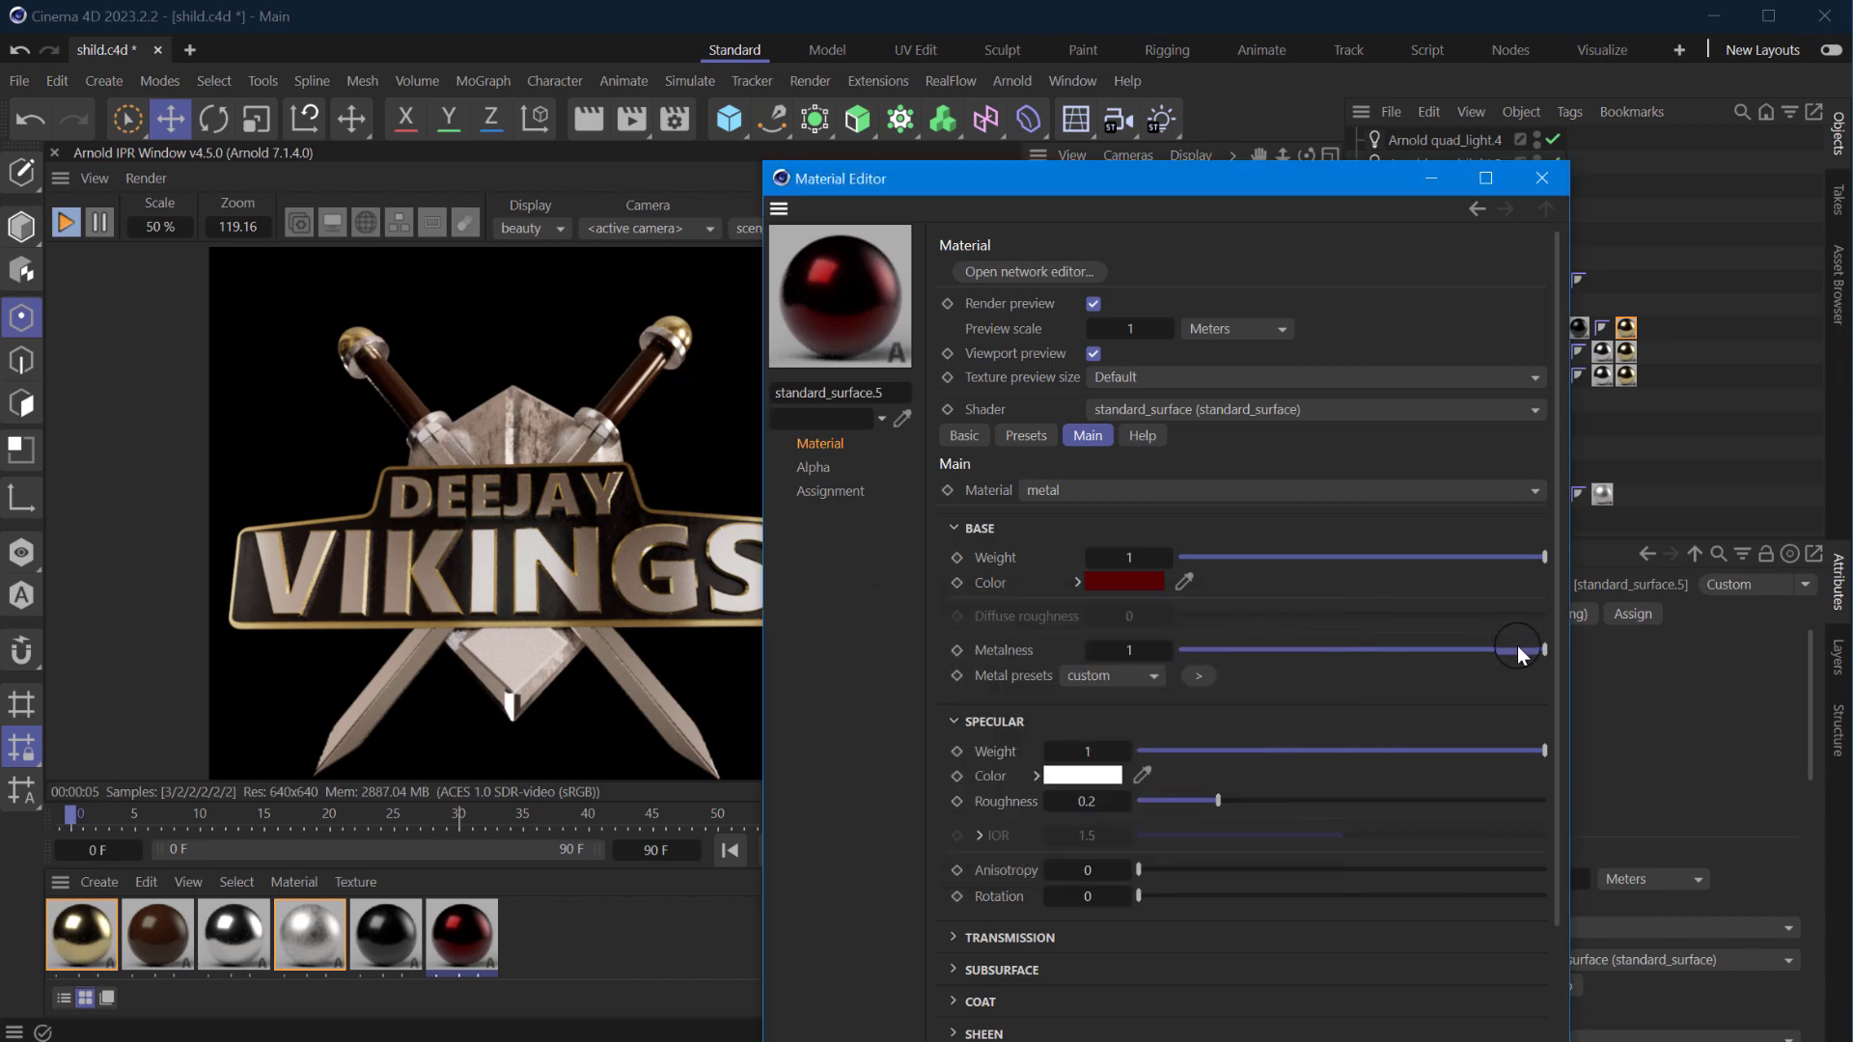
# - Set metalness to 0.38, brighten the red, and raise specular roughness to 0.44
pyautogui.moveTo(1517, 645); pyautogui.dragTo(1342, 647)
pyautogui.click(1148, 584)
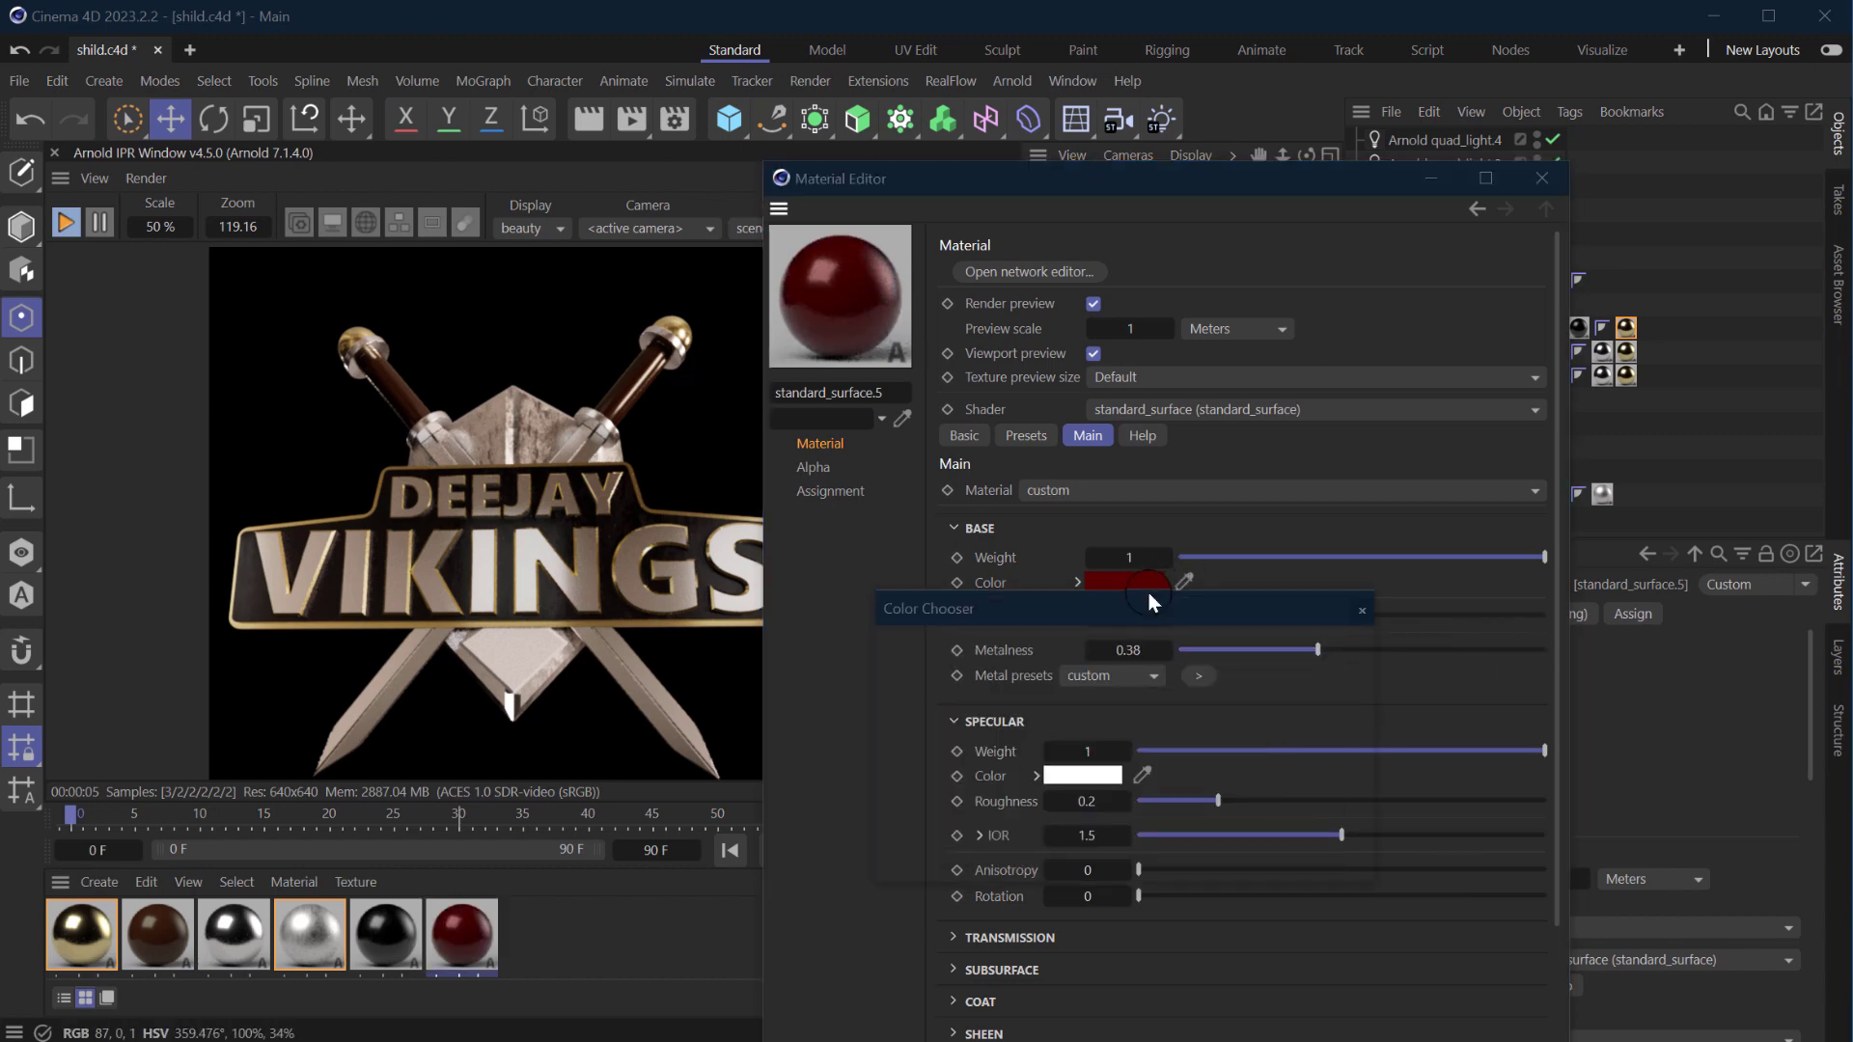
pyautogui.click(1062, 771)
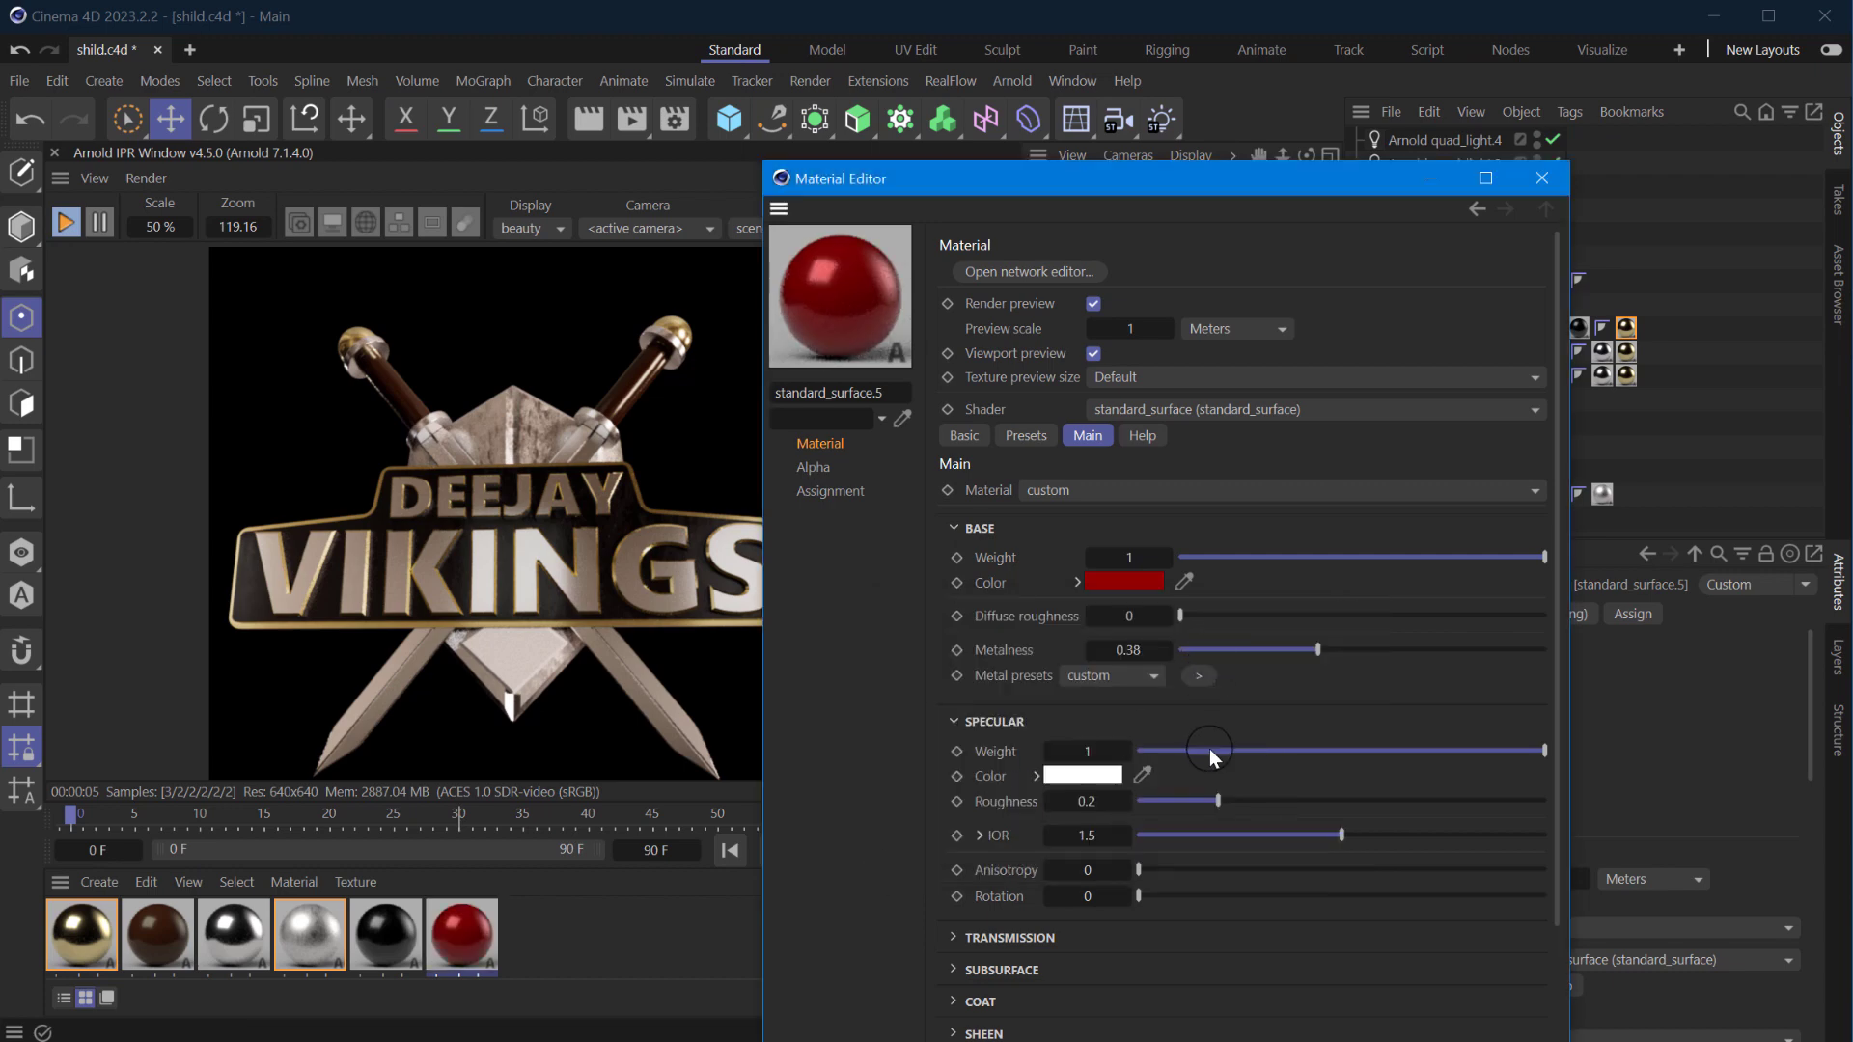
pyautogui.moveTo(1218, 801); pyautogui.dragTo(1316, 803)
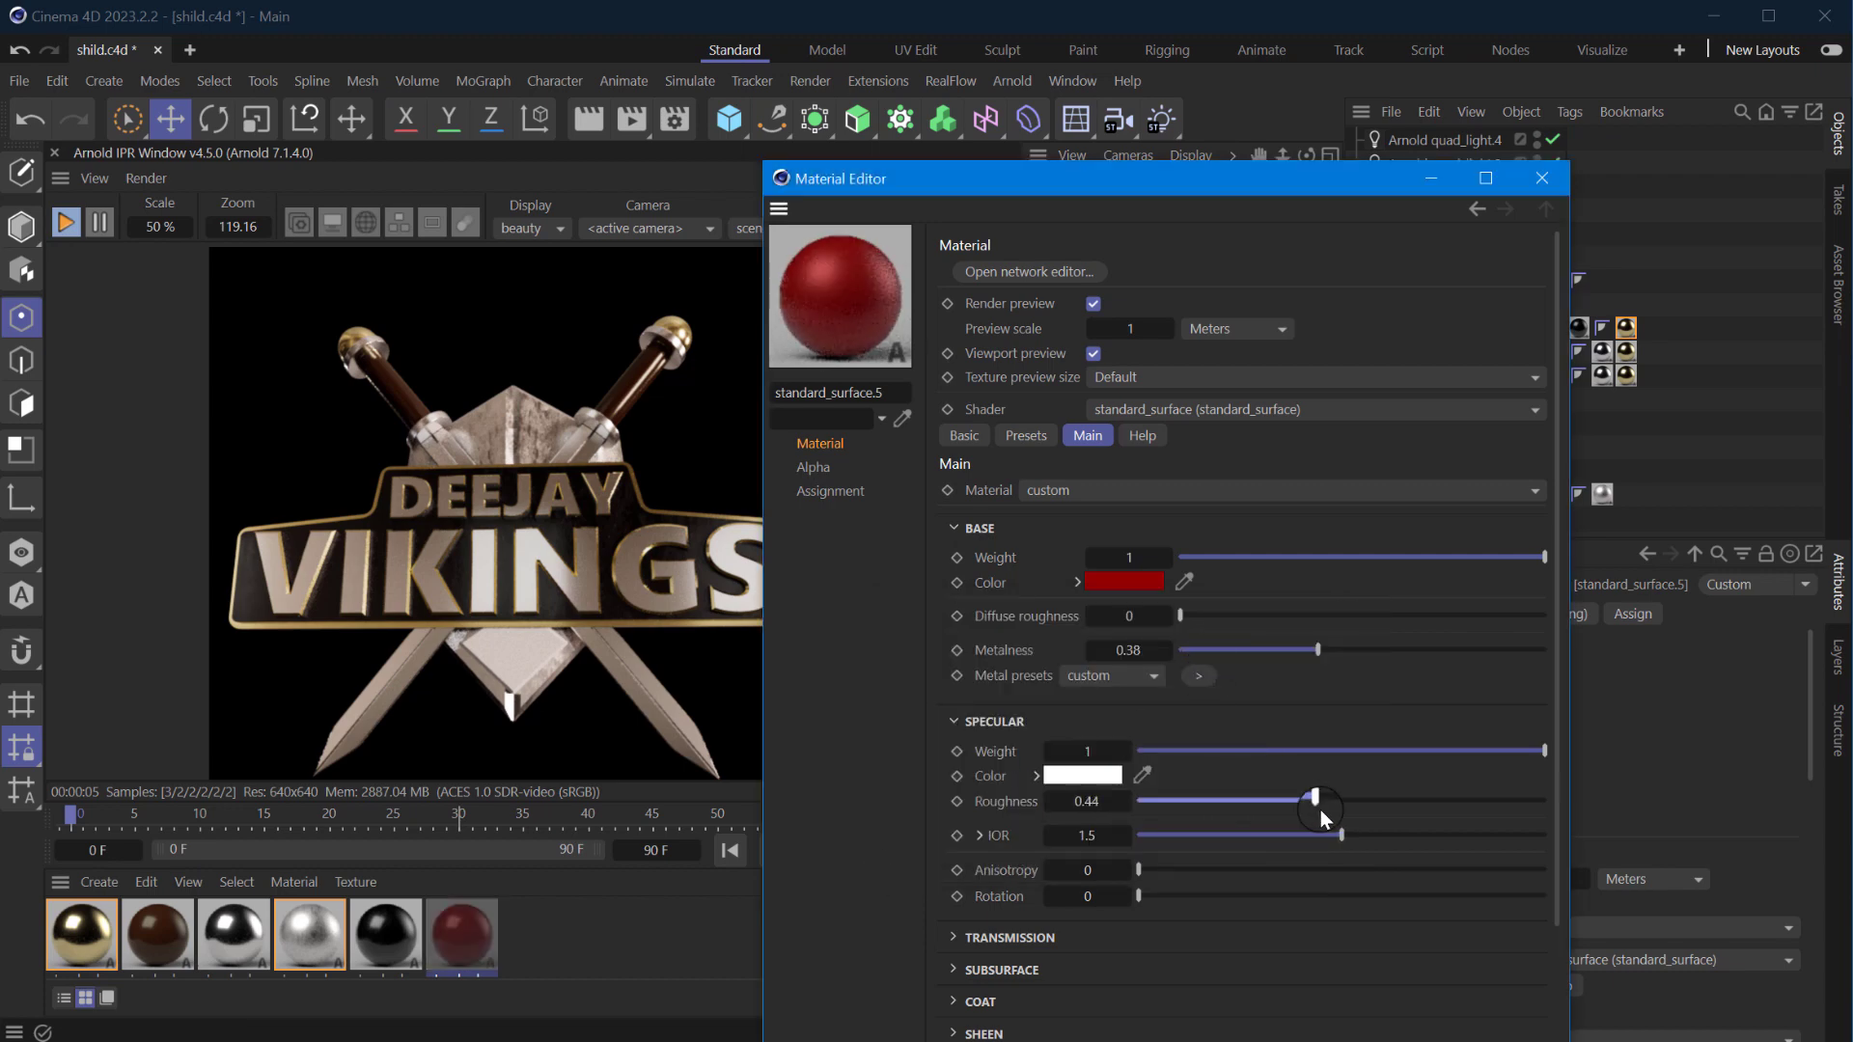
pyautogui.click(1542, 180)
pyautogui.click(1626, 376)
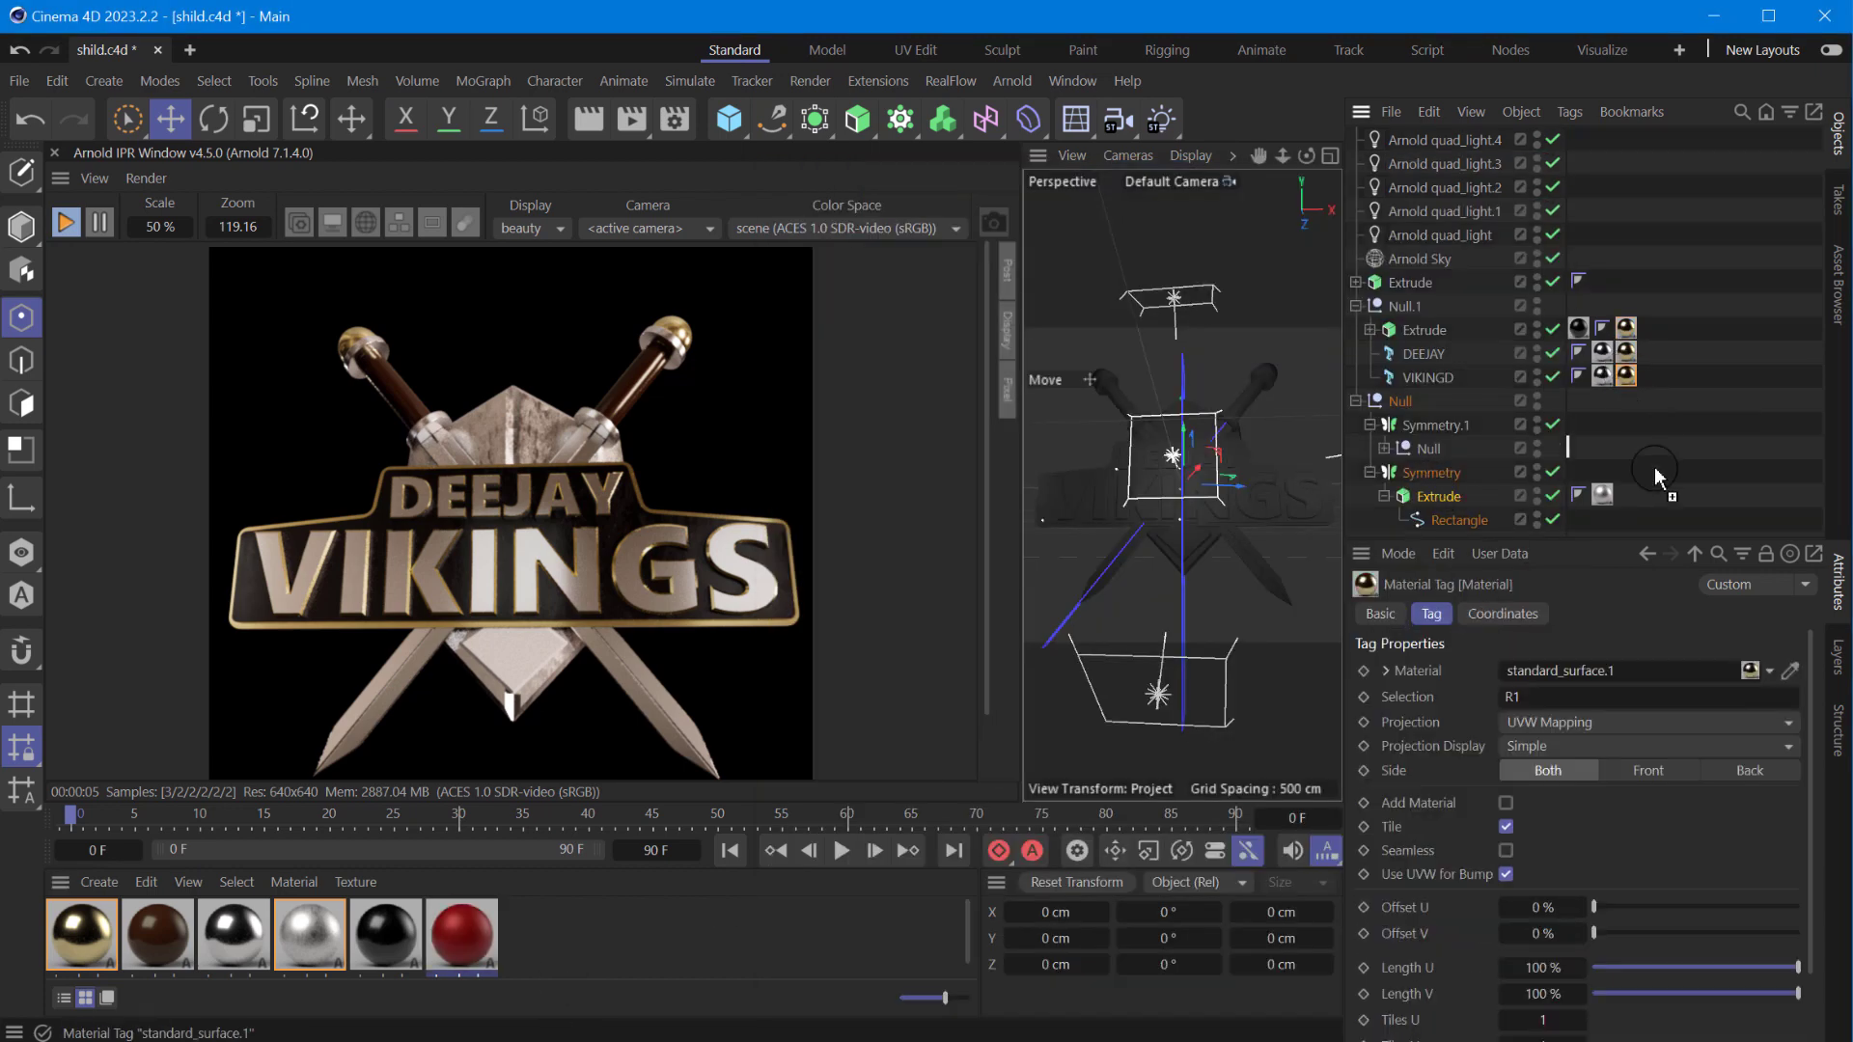
# - Copy the gold material tag onto the Extrude under Symmetry and save the project
pyautogui.keyDown('ctrl'); pyautogui.moveTo(1654, 467); pyautogui.dragTo(1626, 495); pyautogui.keyUp('ctrl')
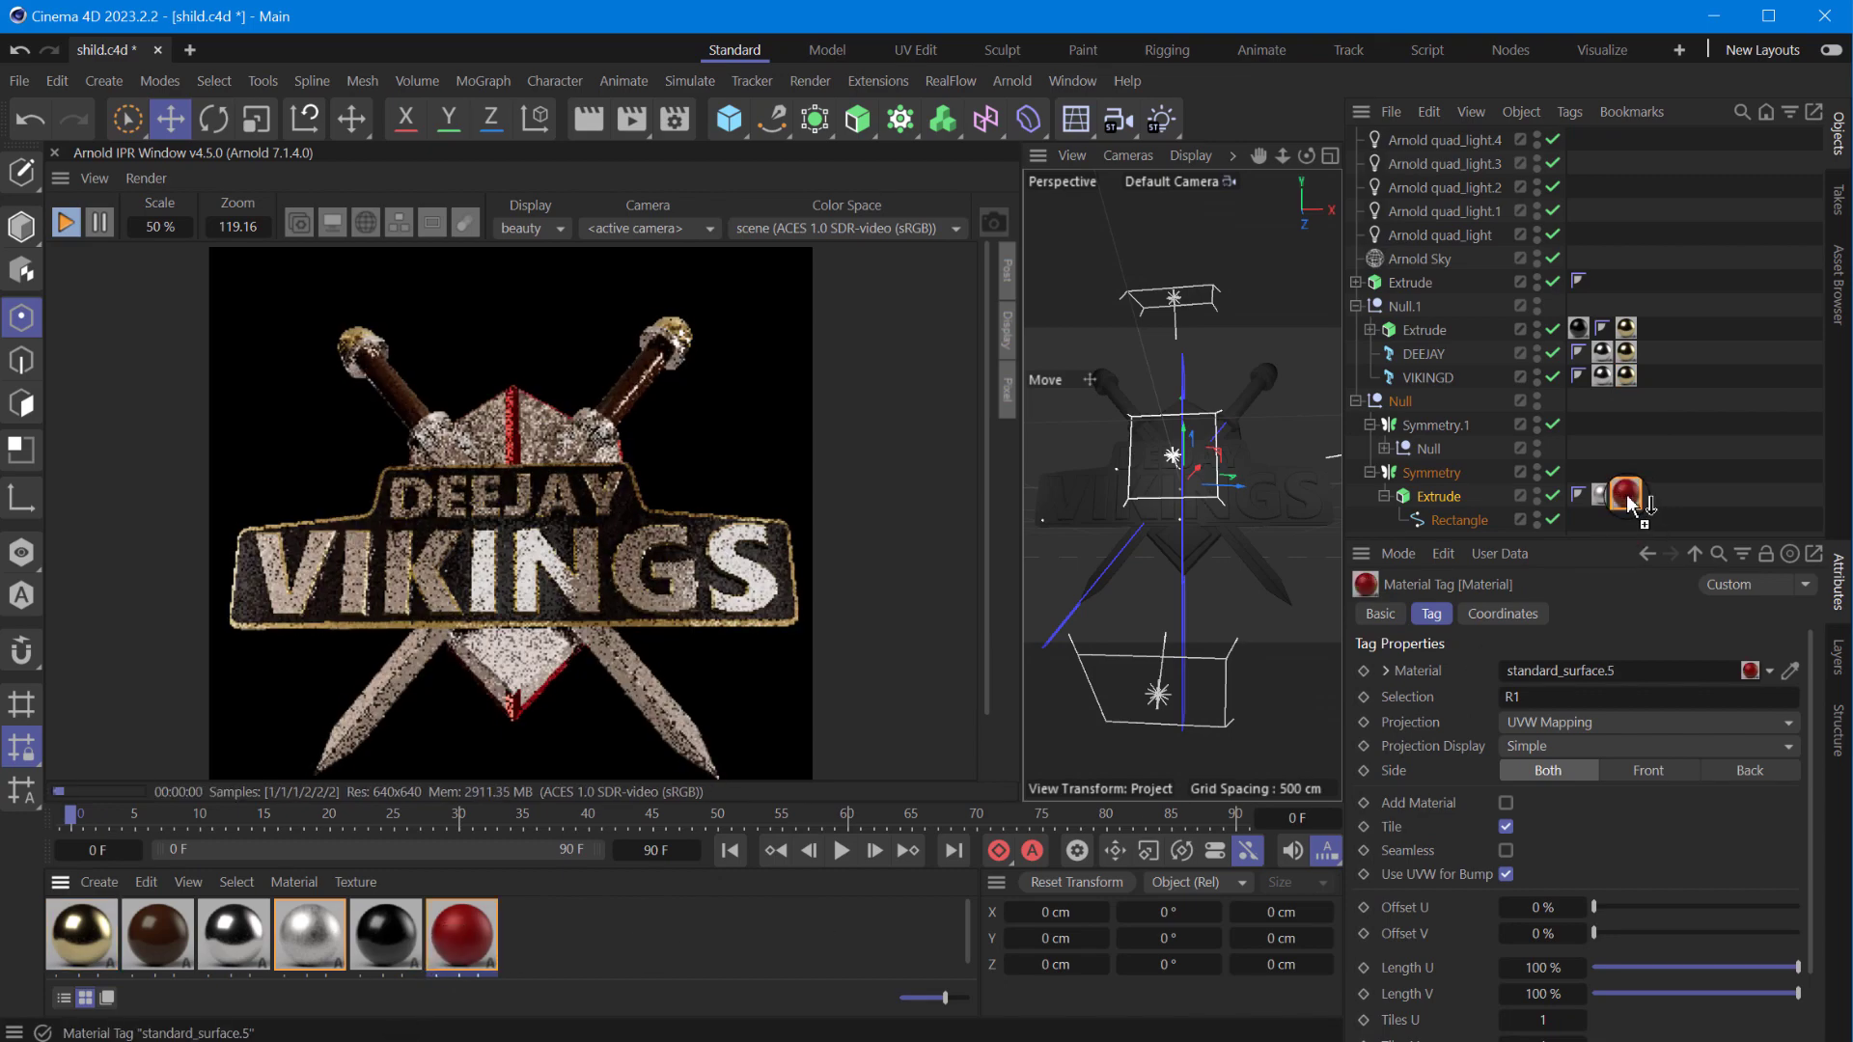
pyautogui.moveTo(1303, 156); pyautogui.dragTo(1370, 193)
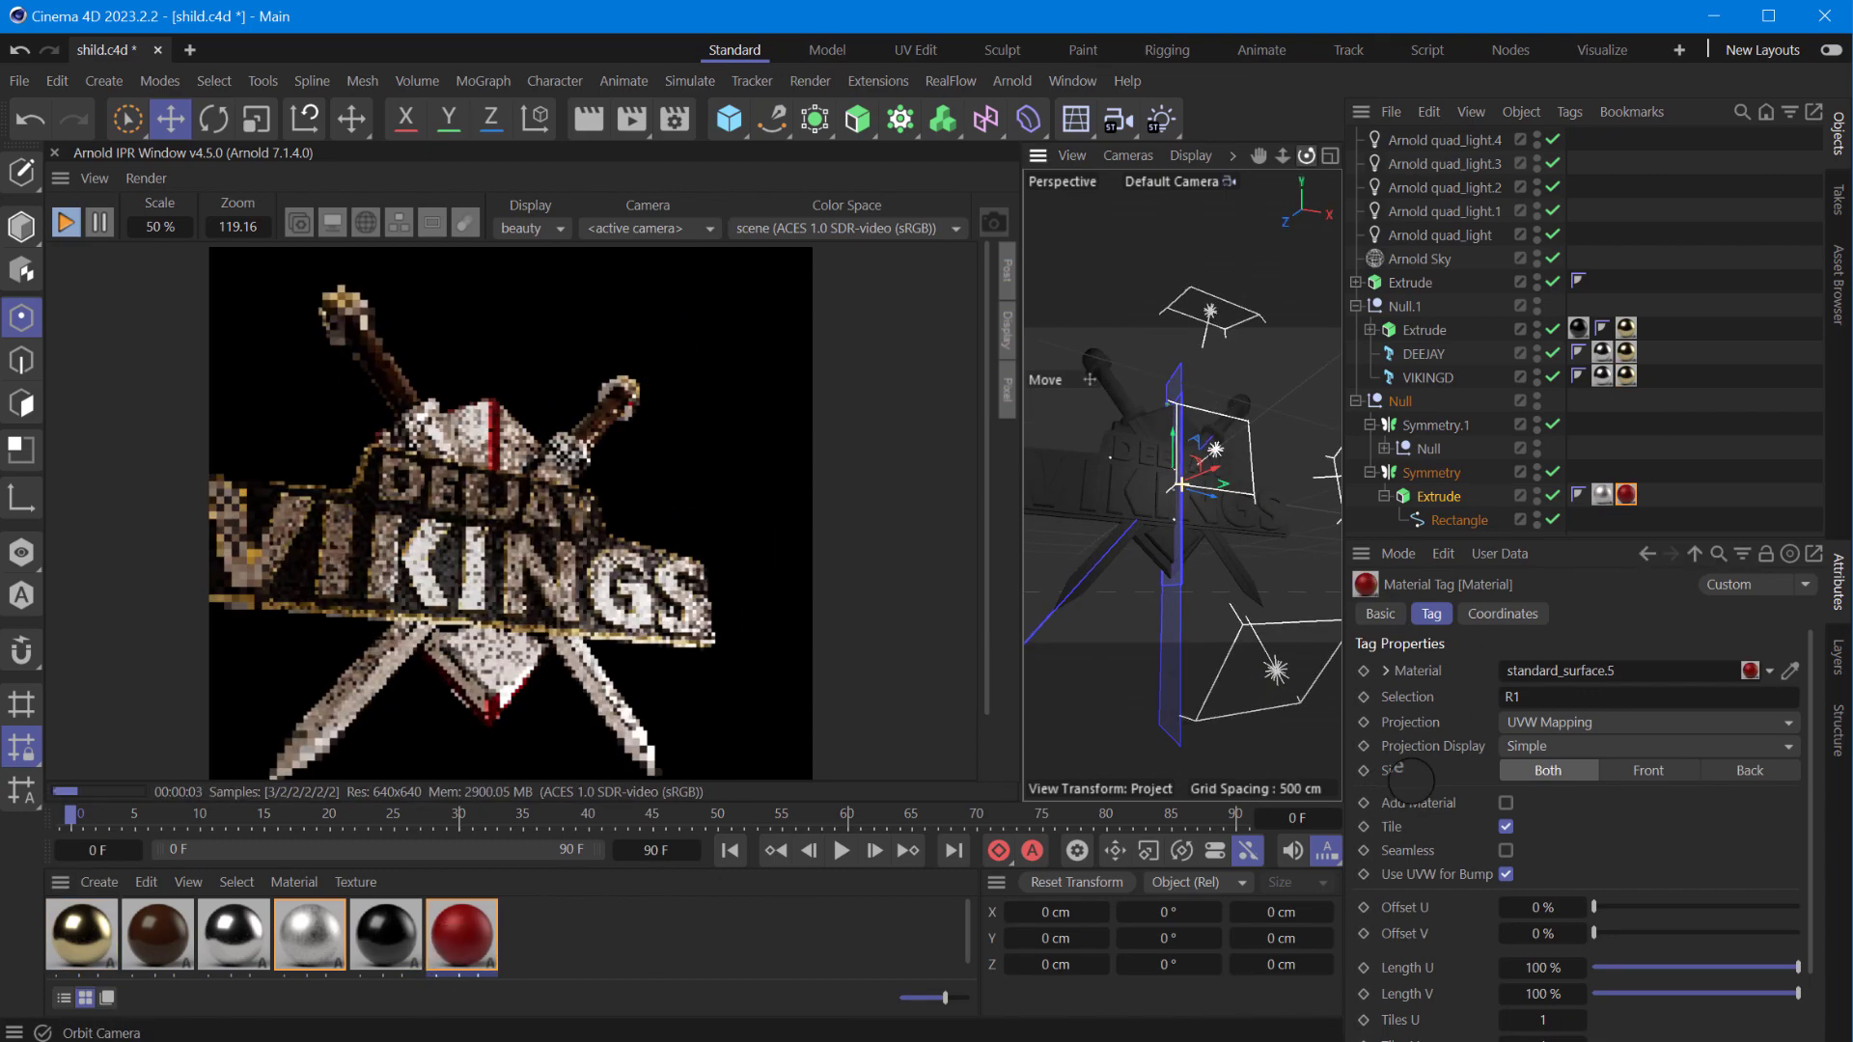
pyautogui.hotkey('ctrl', 'shift', 'z')
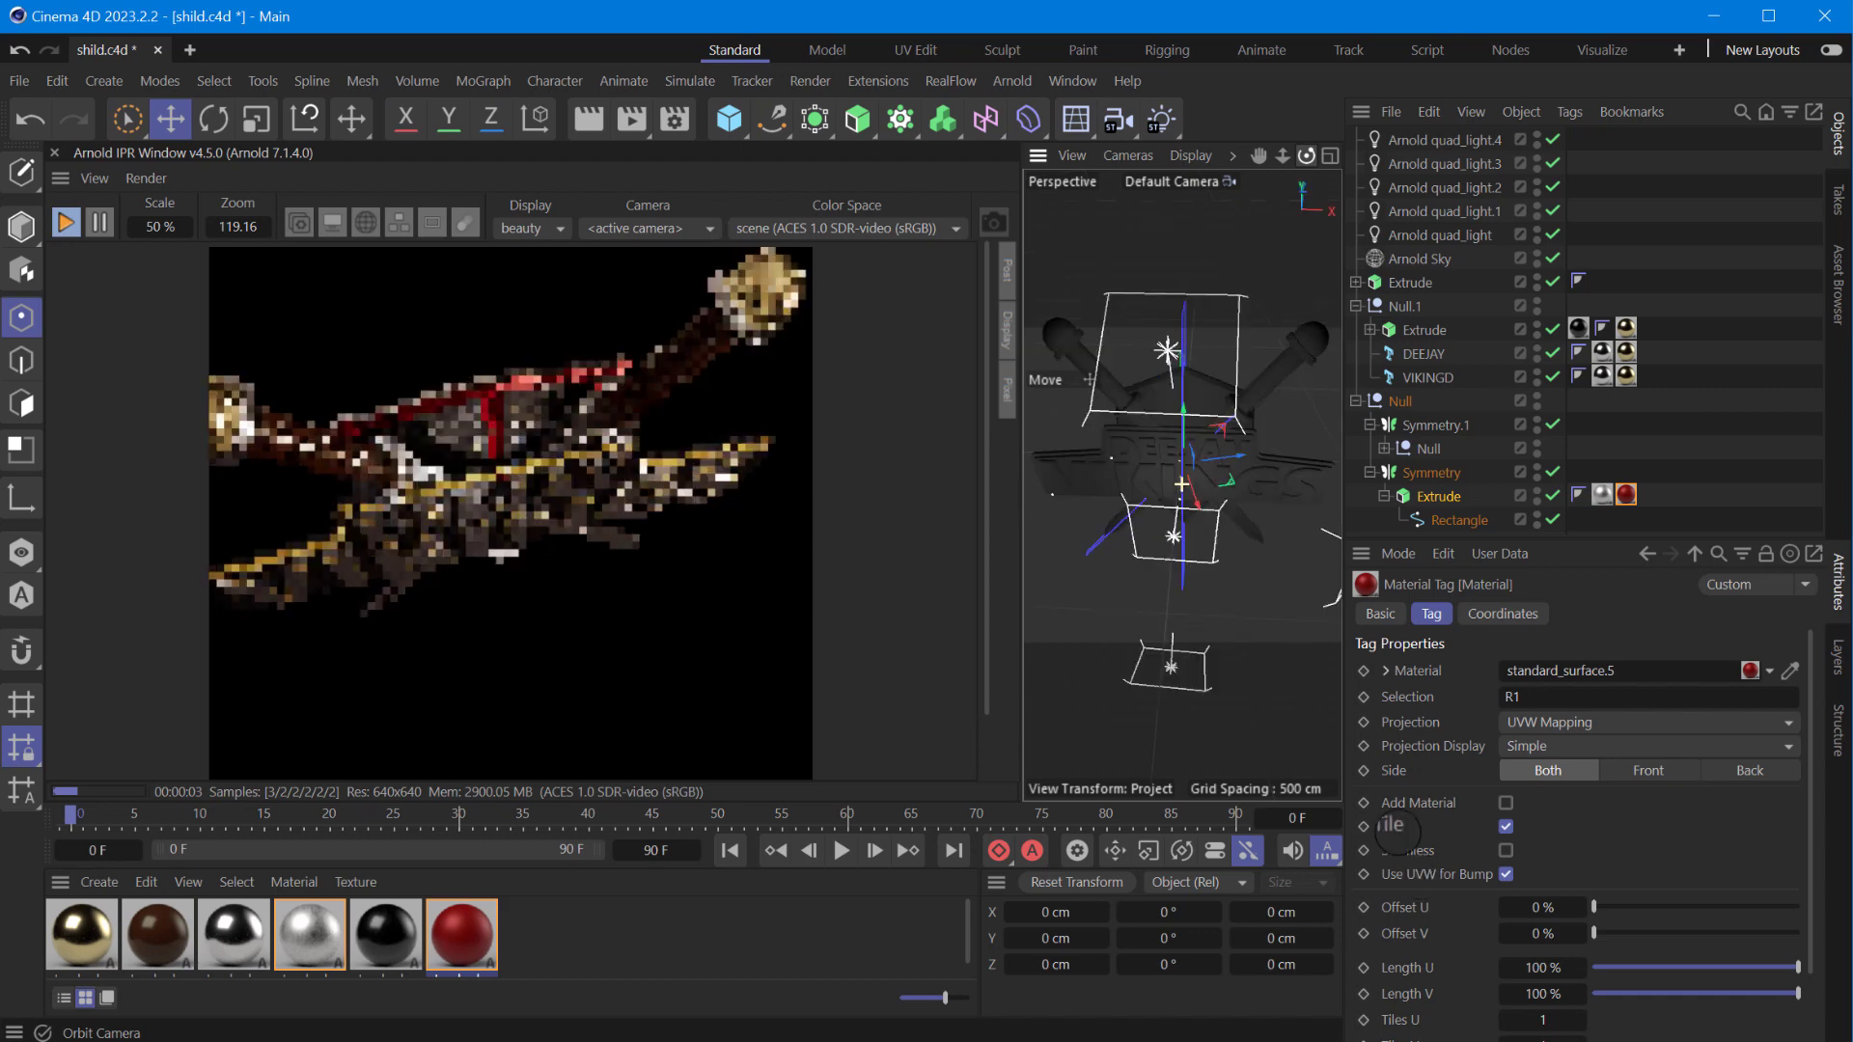
pyautogui.hotkey('ctrl', 'shift', 'z')
pyautogui.click(706, 940)
pyautogui.hotkey('ctrl', 's')
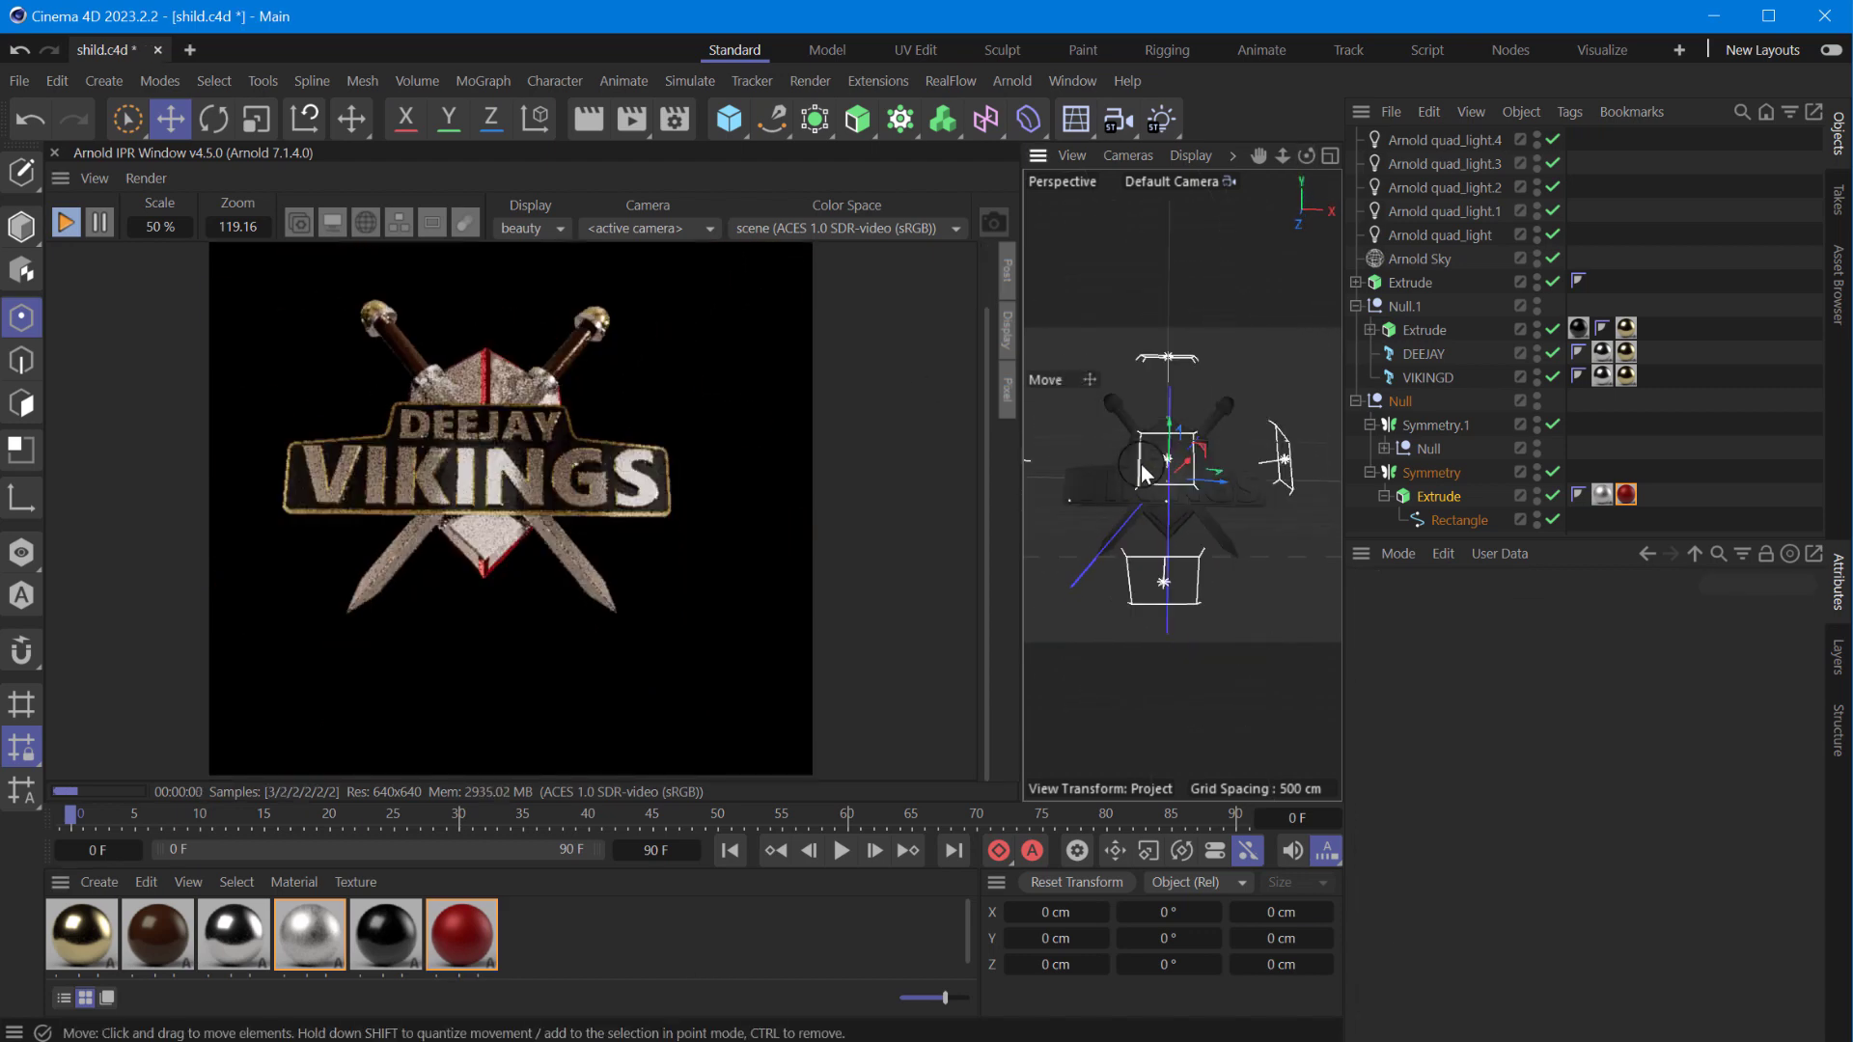
# - Apply the red standard_surface.5 material to the VIKINGD and DEEJAY text
pyautogui.moveTo(1283, 155); pyautogui.dragTo(1283, 143)
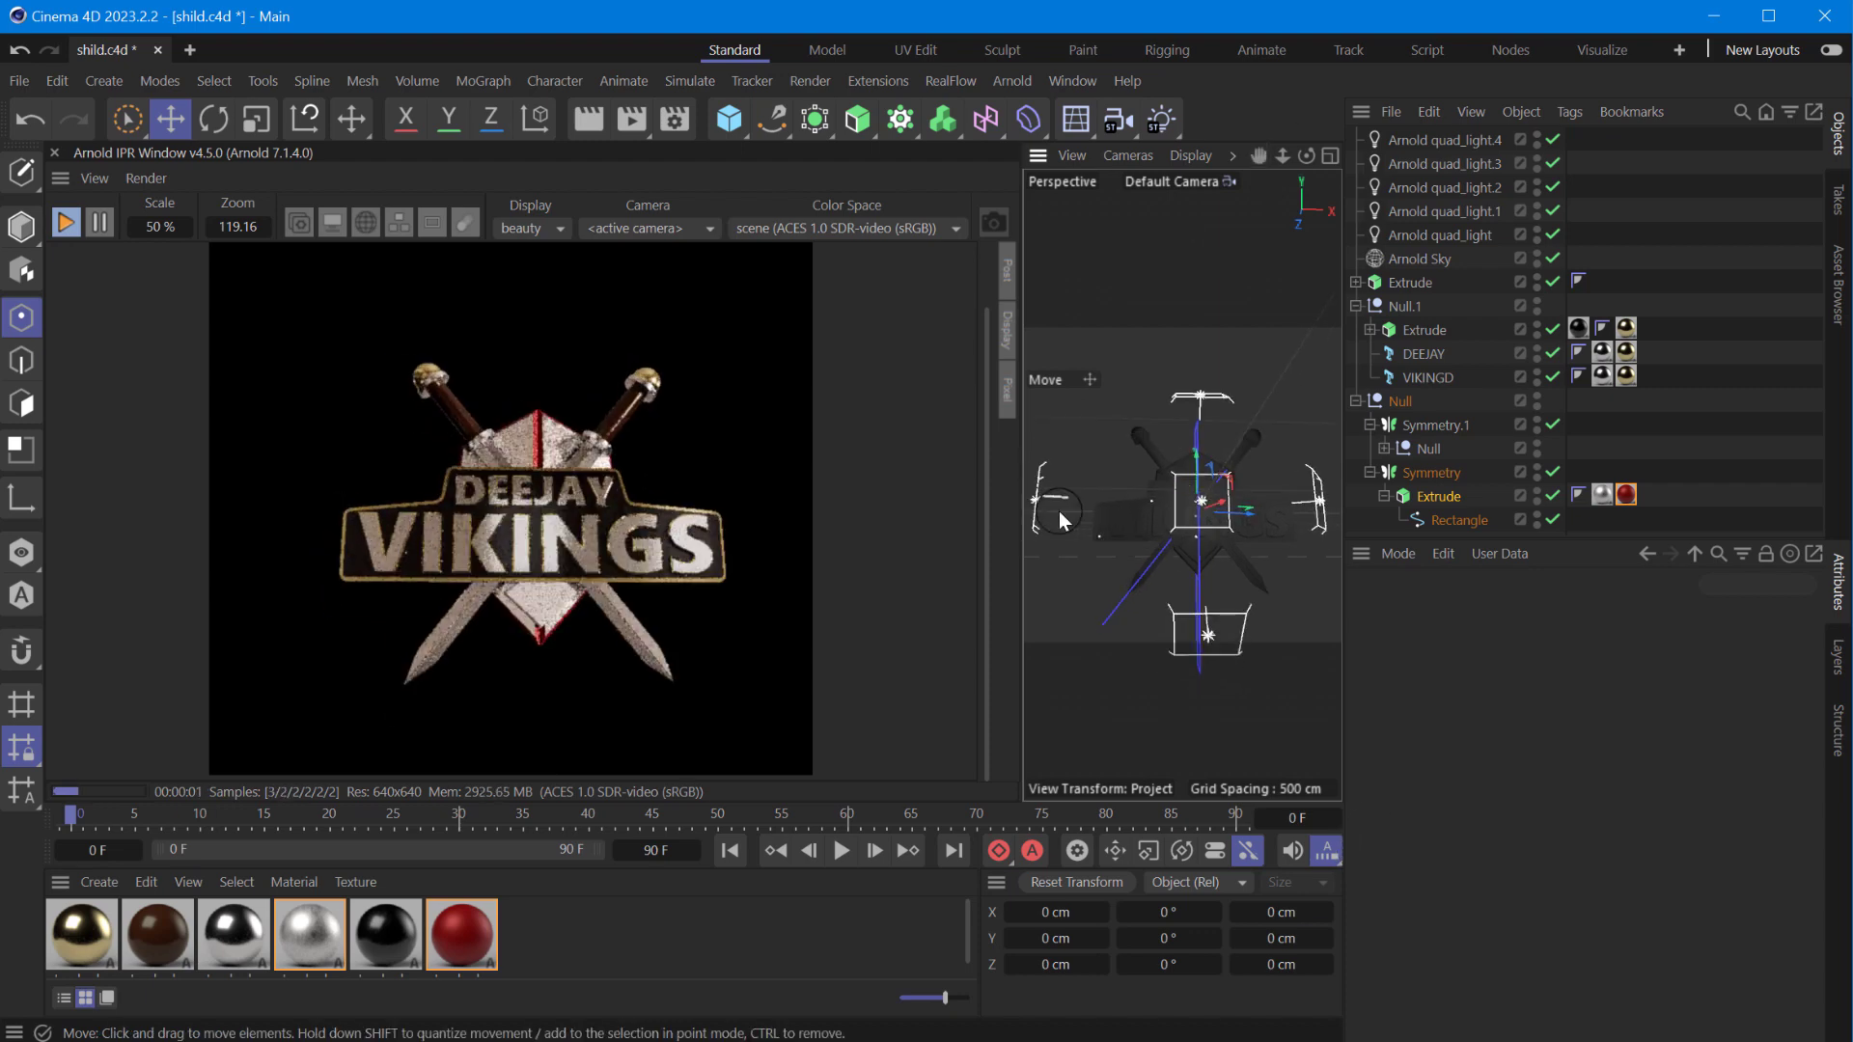
pyautogui.moveTo(461, 934); pyautogui.dragTo(1626, 376)
pyautogui.moveTo(462, 935)
pyautogui.mouseDown()
pyautogui.moveTo(1626, 351)
pyautogui.moveTo(1625, 329)
pyautogui.mouseUp()
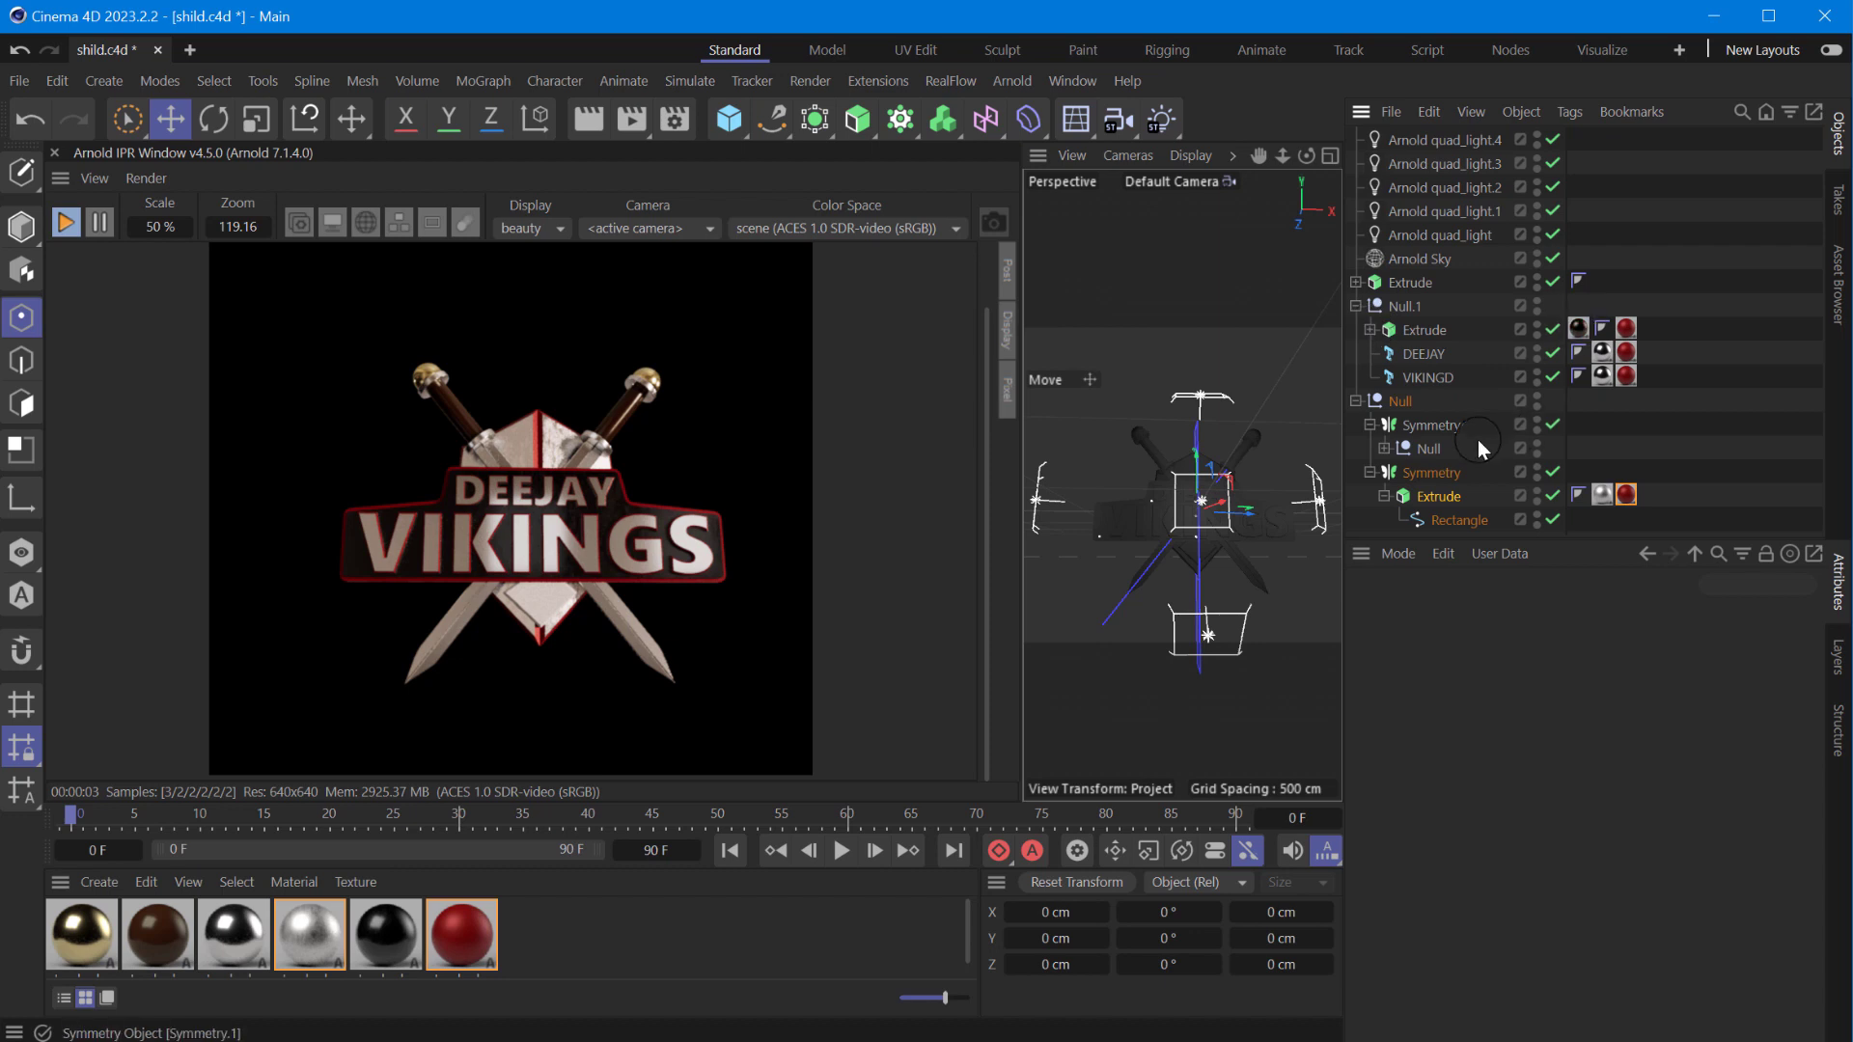
# - Give the sword guard Extrude and Cylinder.1 the silver material
pyautogui.click(1385, 448)
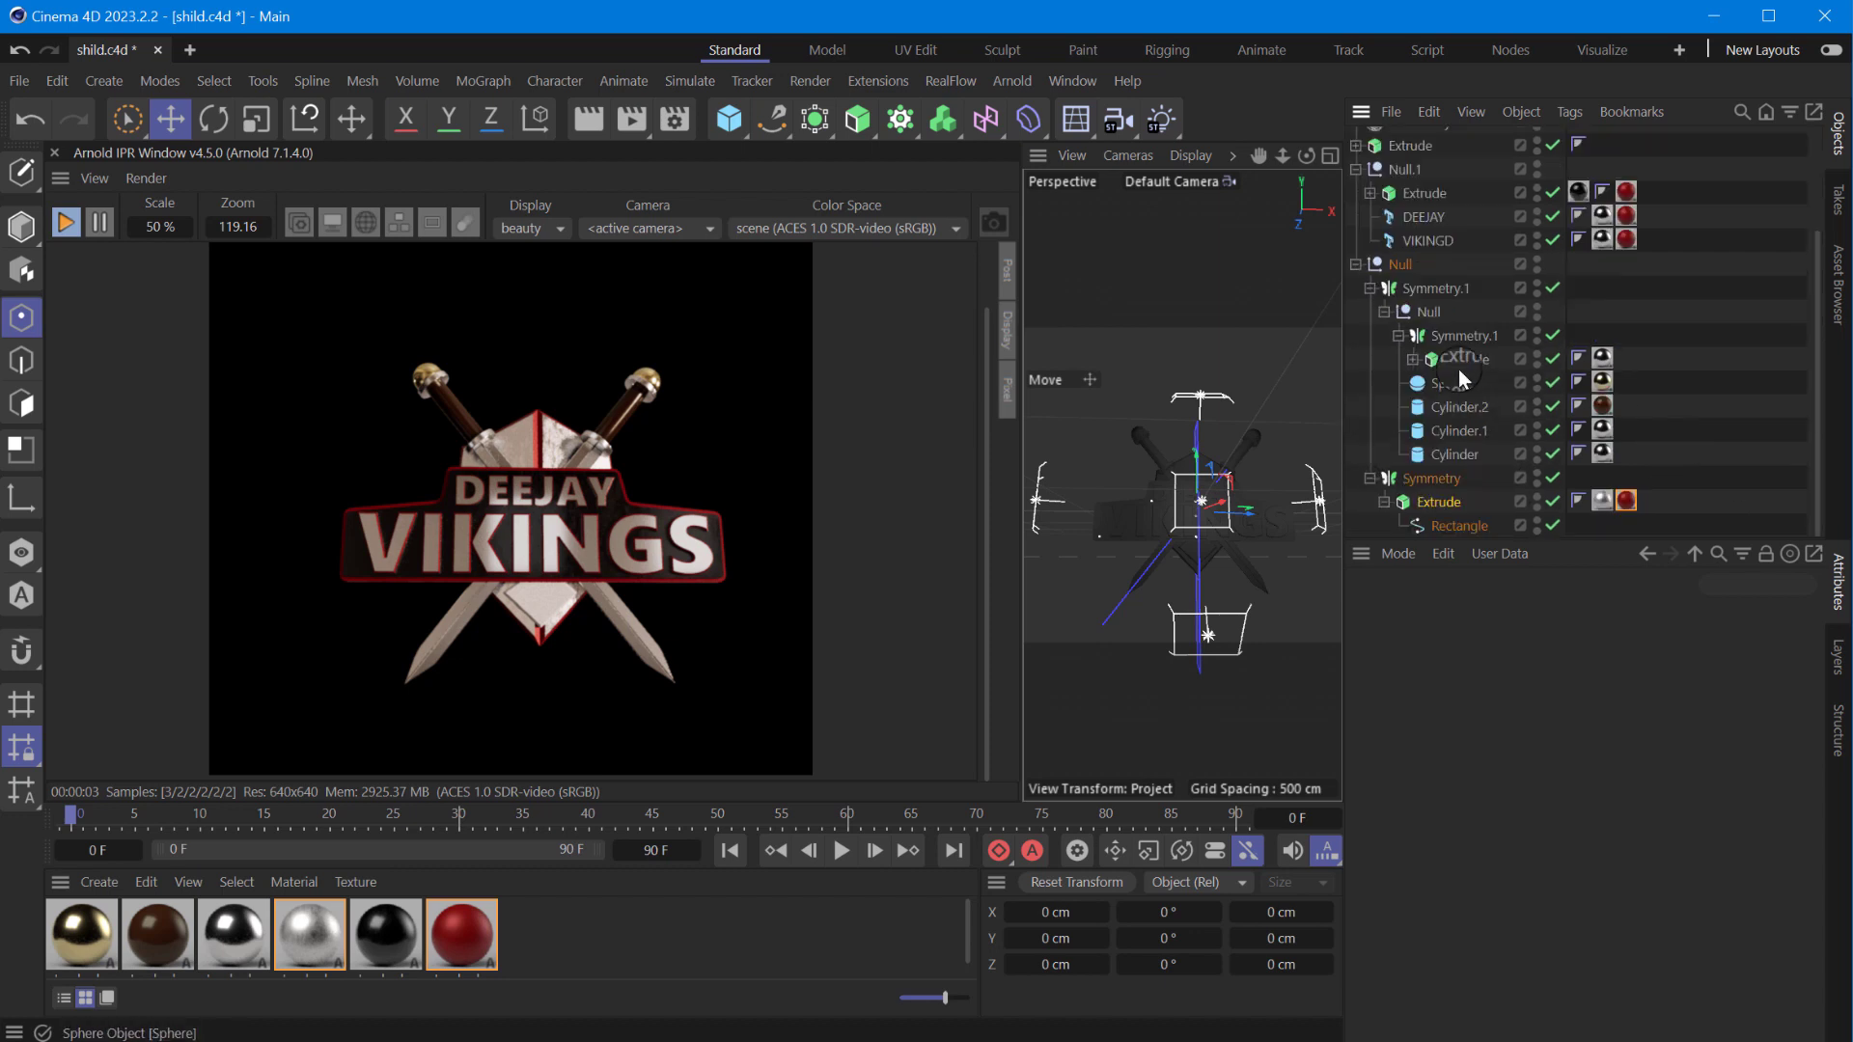
pyautogui.click(1457, 363)
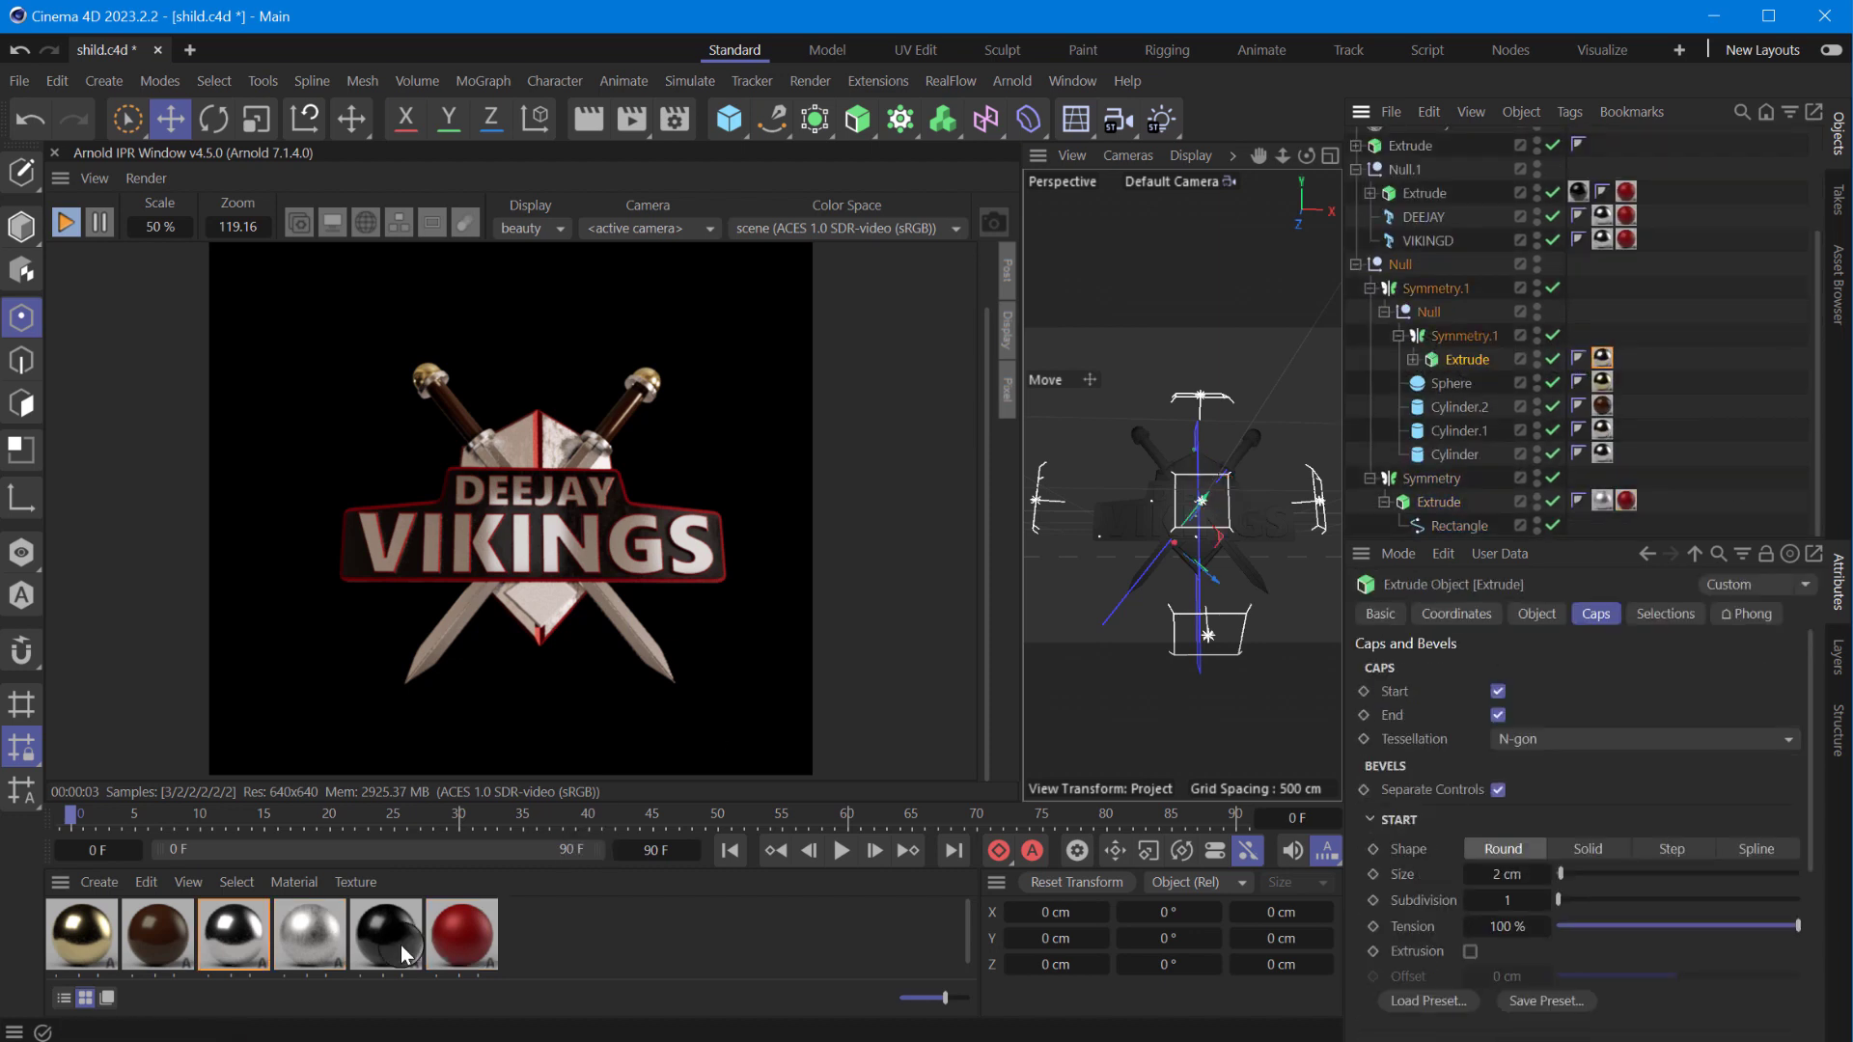
pyautogui.moveTo(309, 932); pyautogui.dragTo(1602, 359)
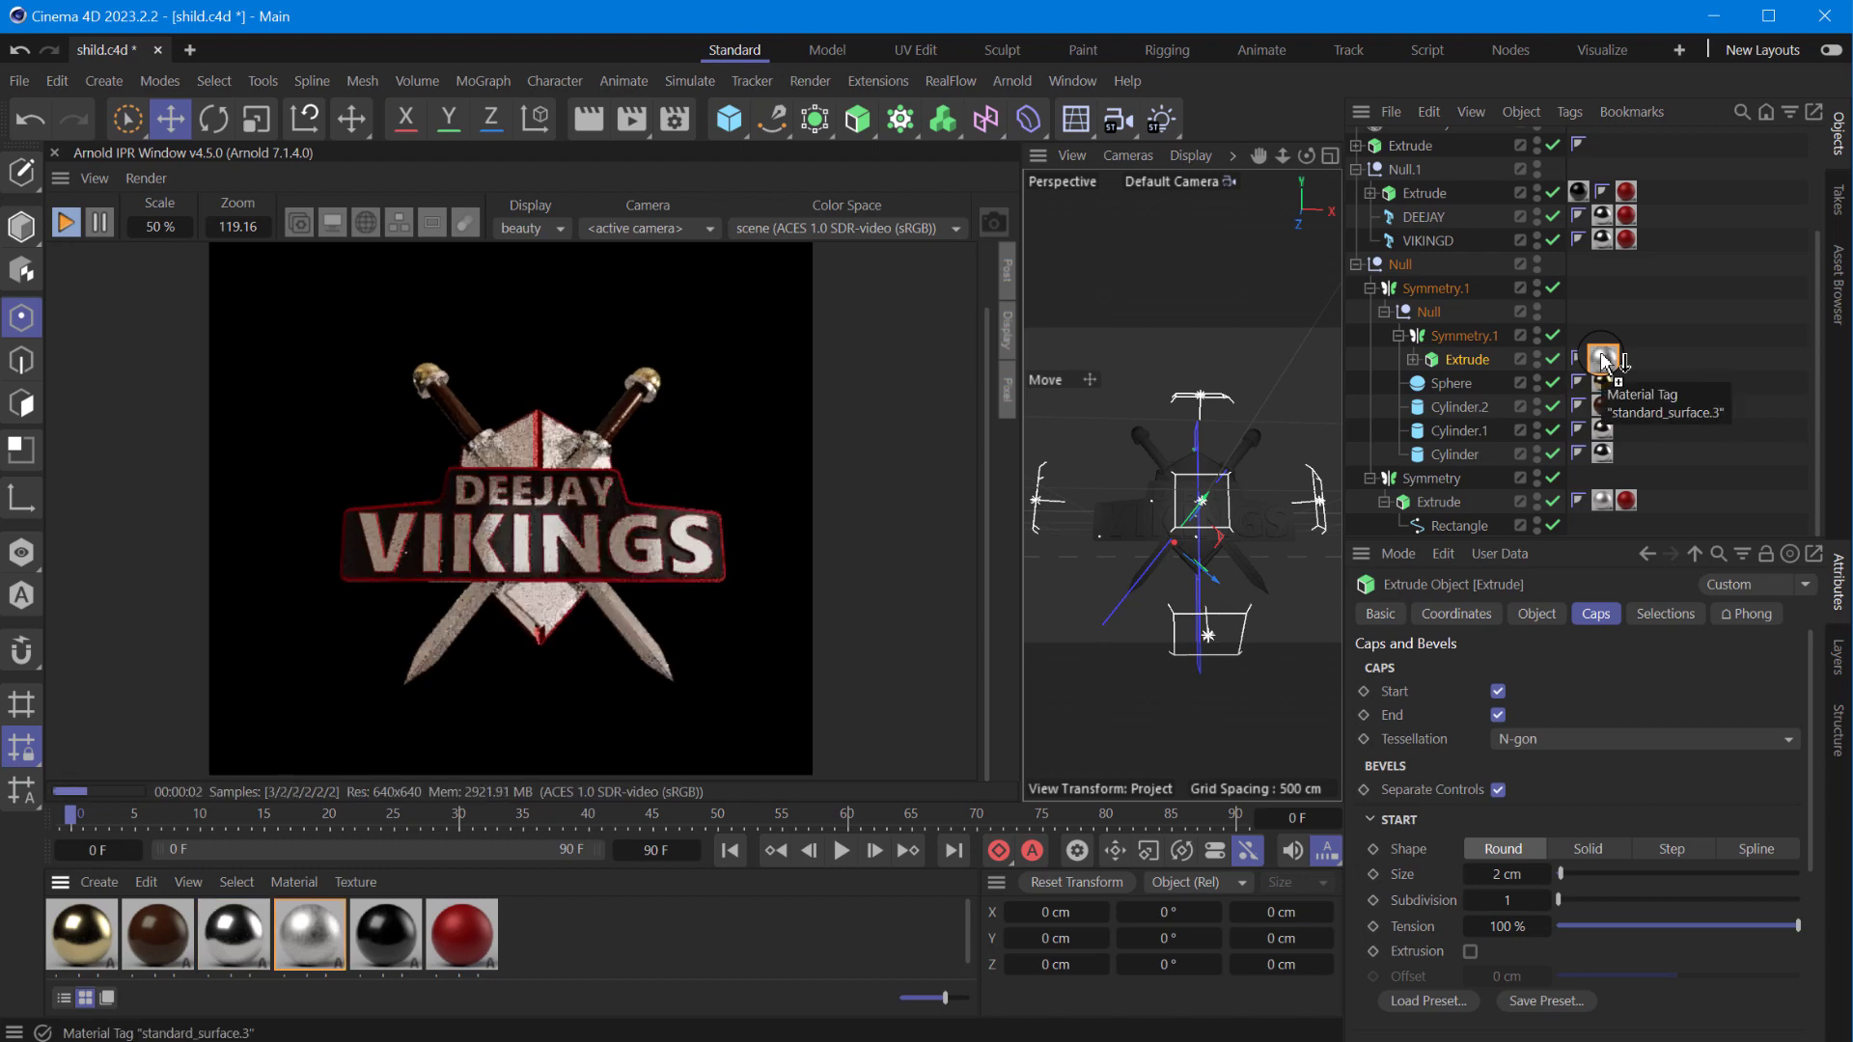
pyautogui.moveTo(1604, 428); pyautogui.dragTo(1602, 430)
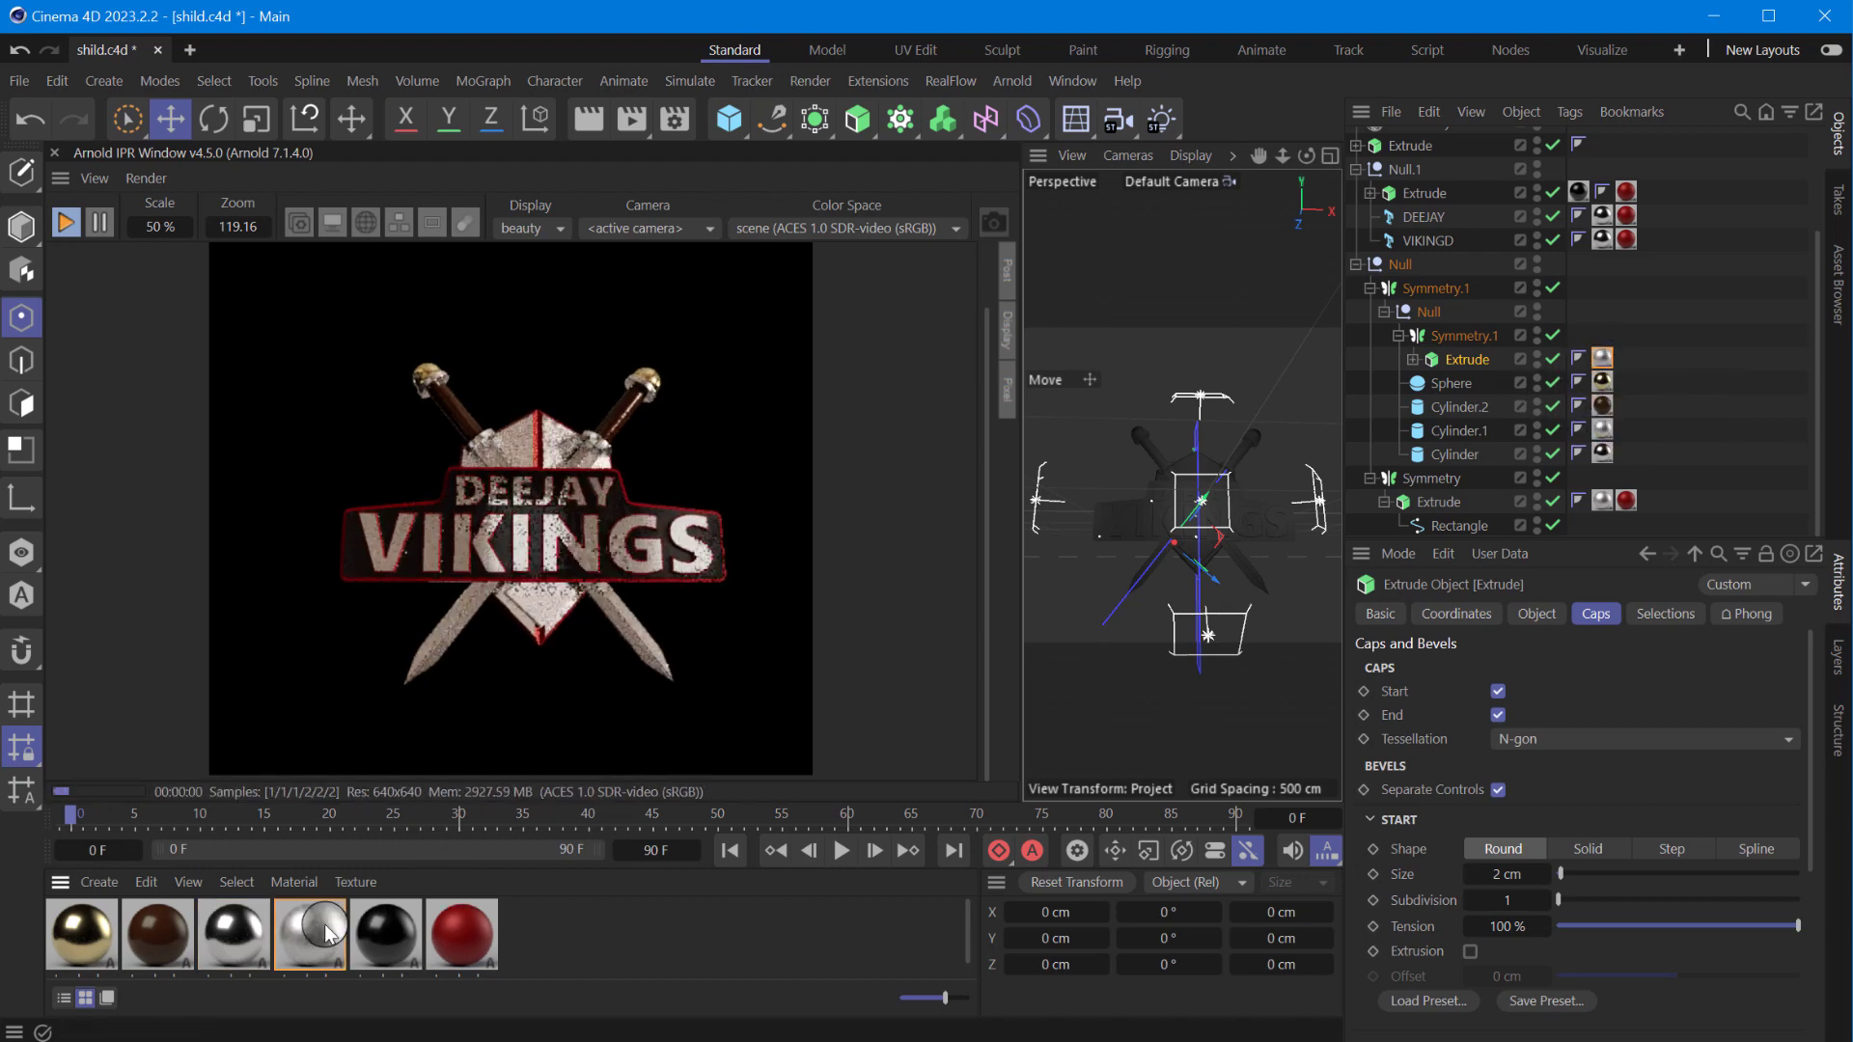
# - Save the shild.c4d project from the File menu
pyautogui.click(22, 83)
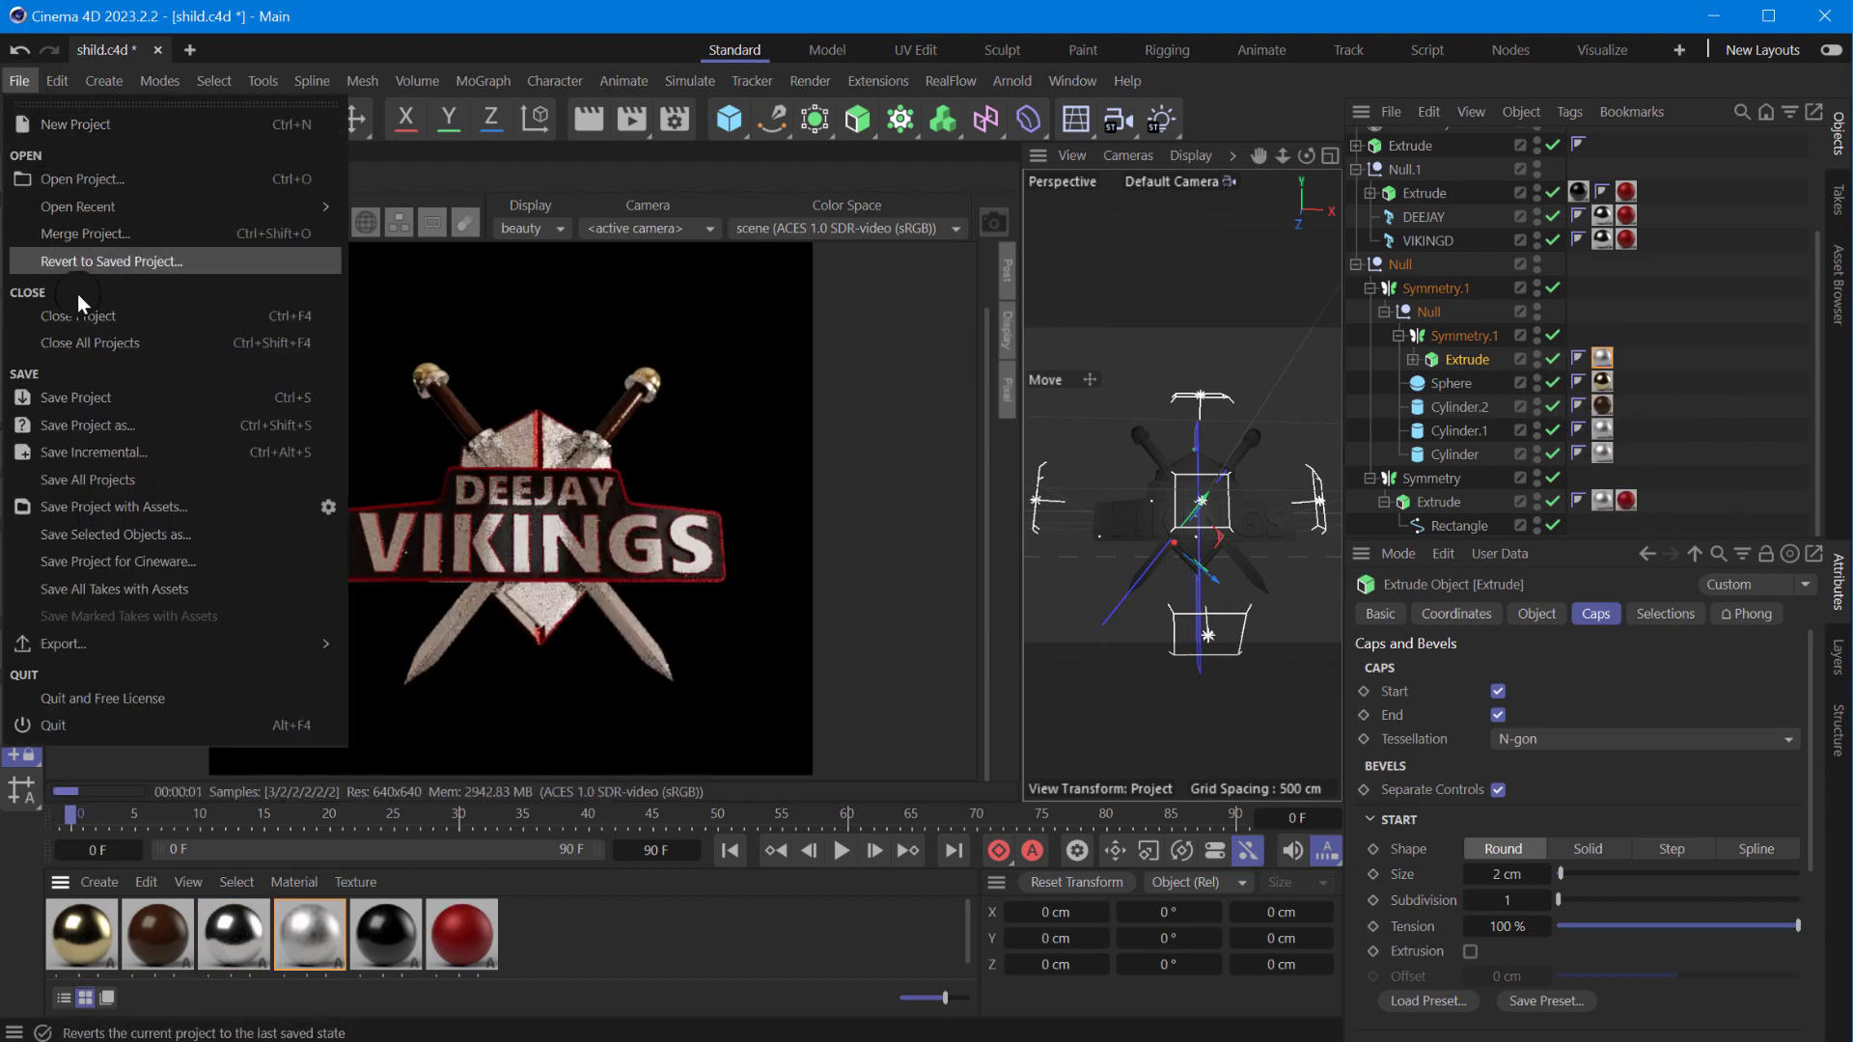
pyautogui.click(120, 399)
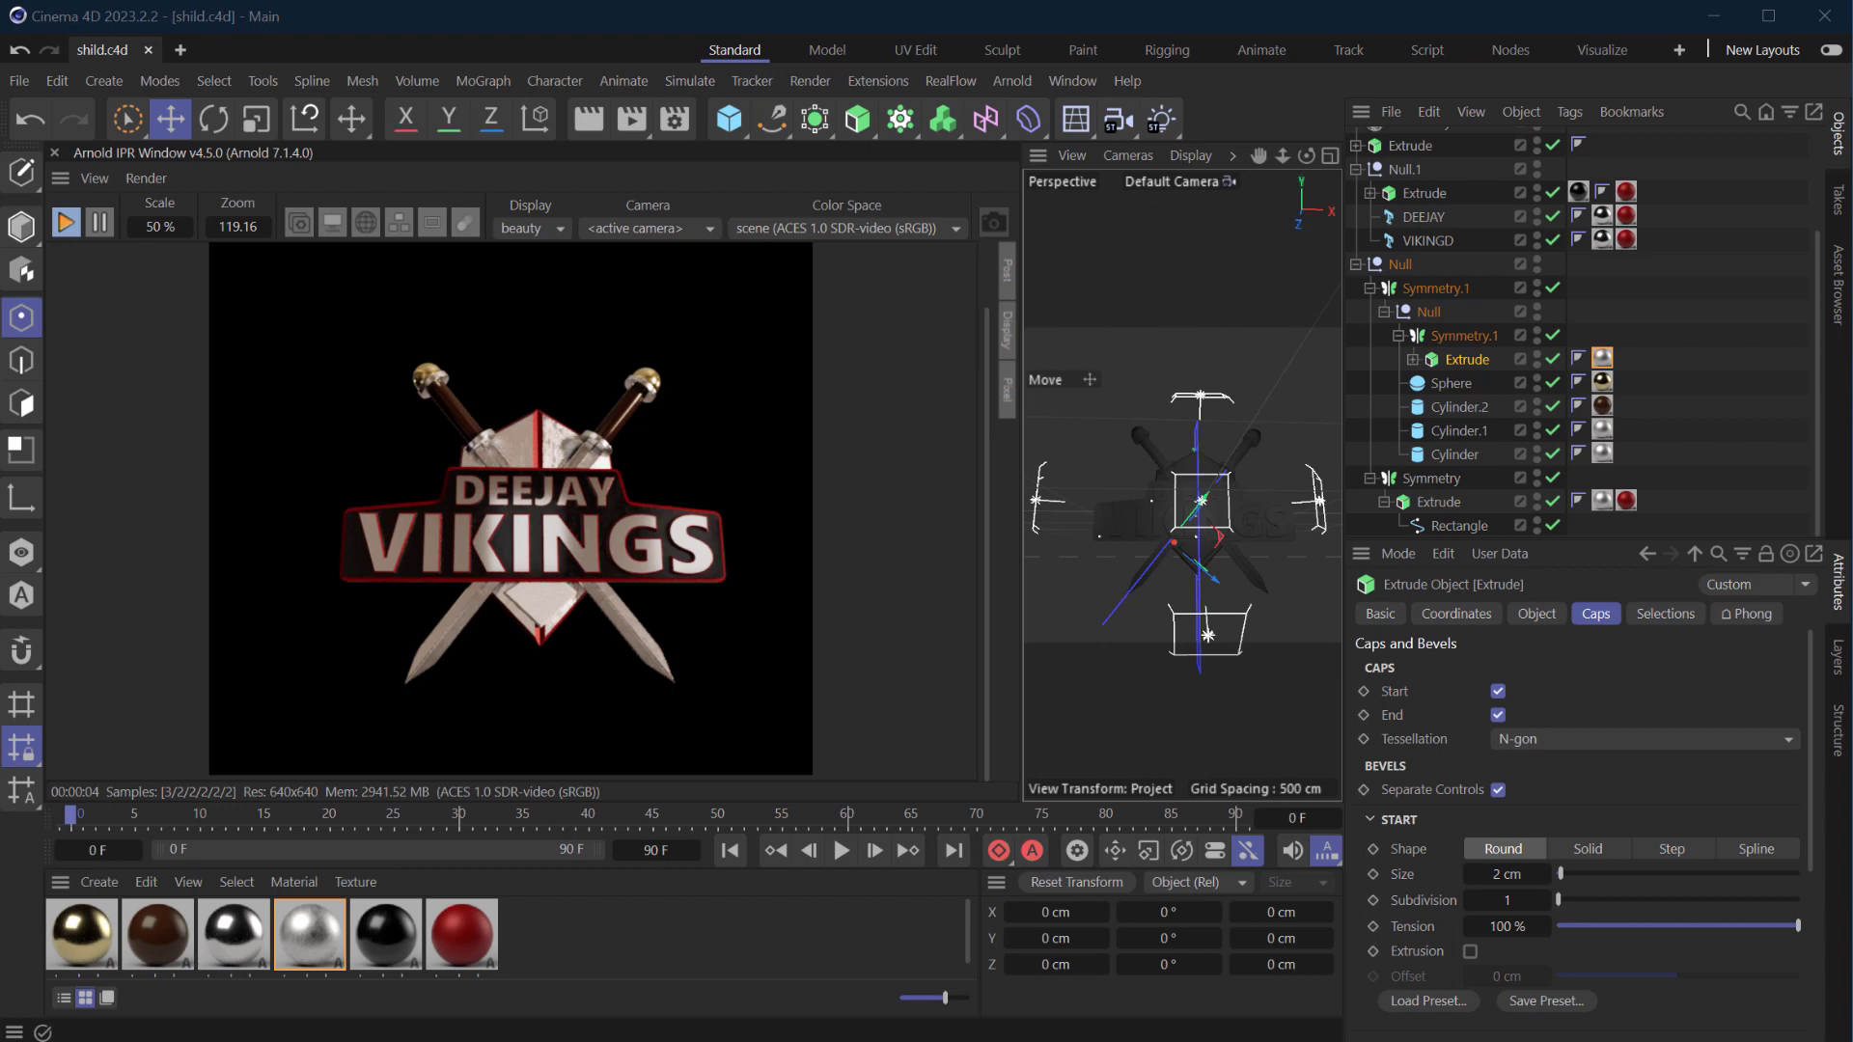
# - Add a displacement node to the brown handle material's Arnold shader network
pyautogui.click(529, 929)
pyautogui.doubleClick(157, 933)
pyautogui.scroll(5, 1178, 440)
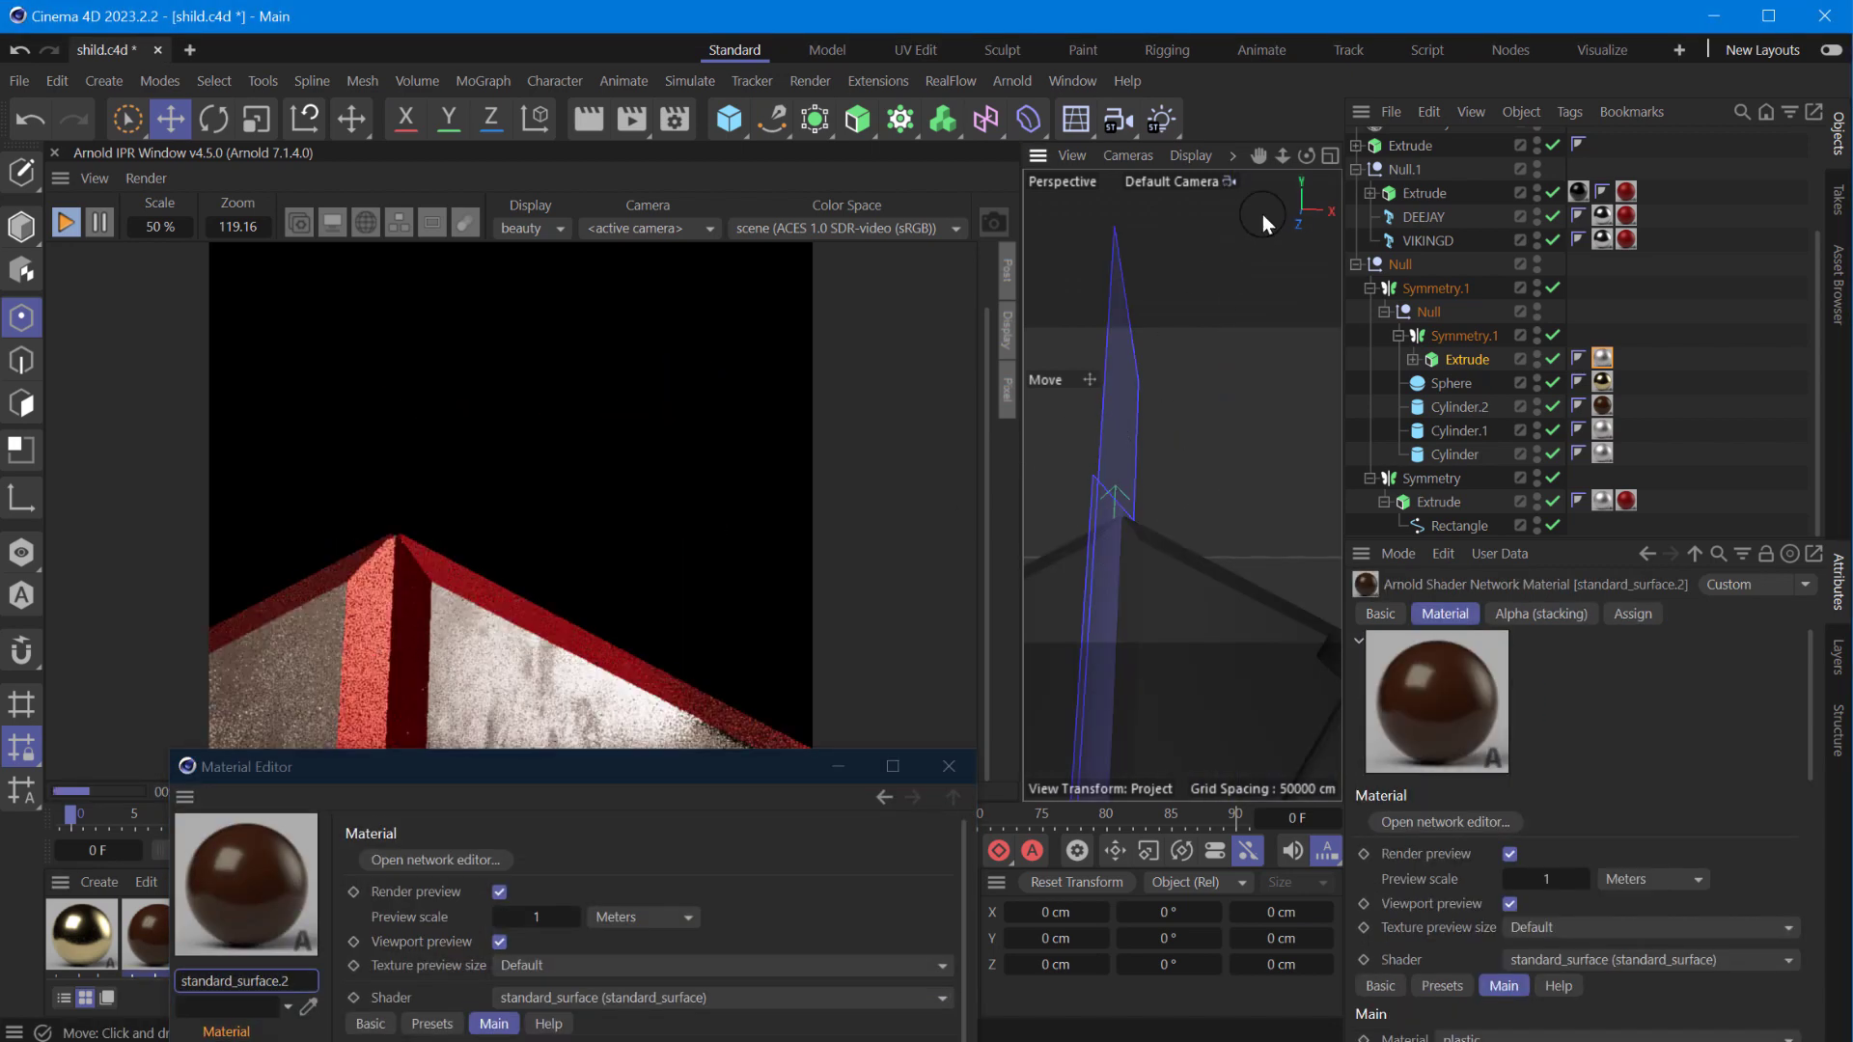
pyautogui.scroll(-3, 1140, 218)
pyautogui.scroll(-3, 1235, 471)
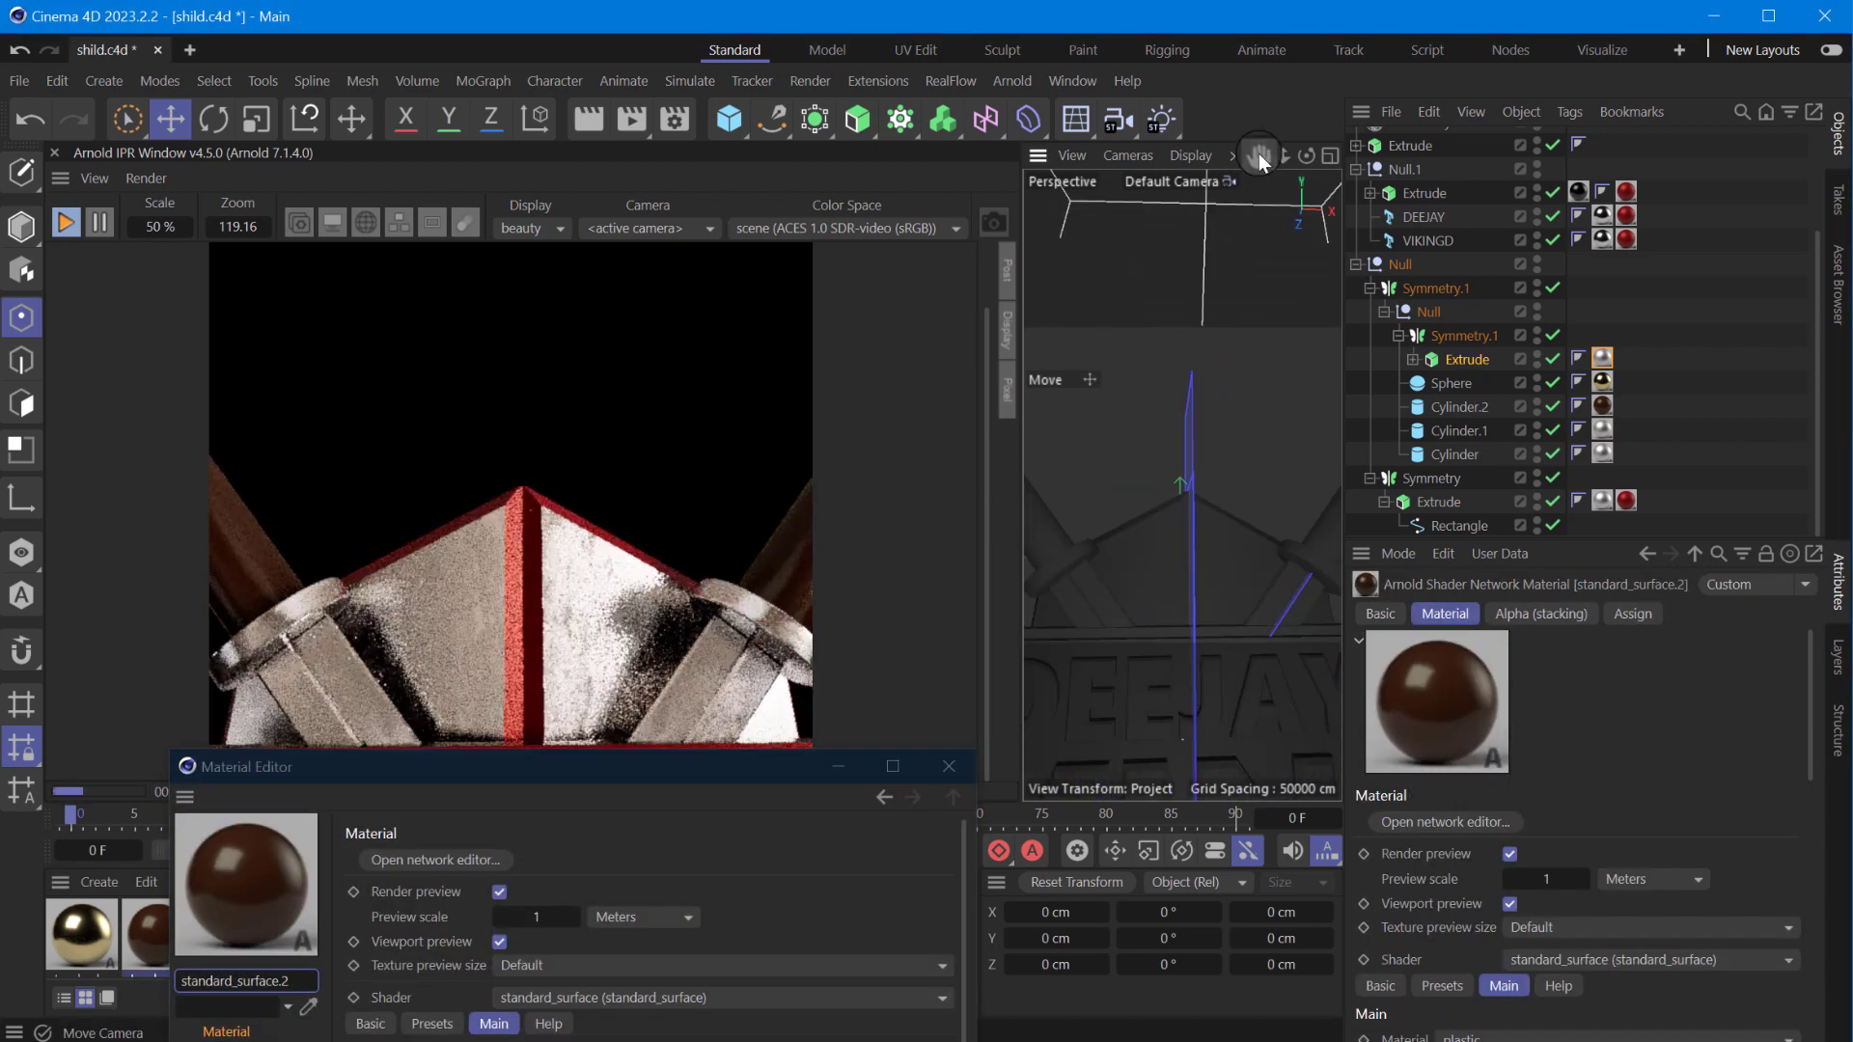
pyautogui.moveTo(1259, 160); pyautogui.dragTo(1259, 183)
pyautogui.moveTo(612, 776); pyautogui.dragTo(1193, 396)
pyautogui.click(1008, 480)
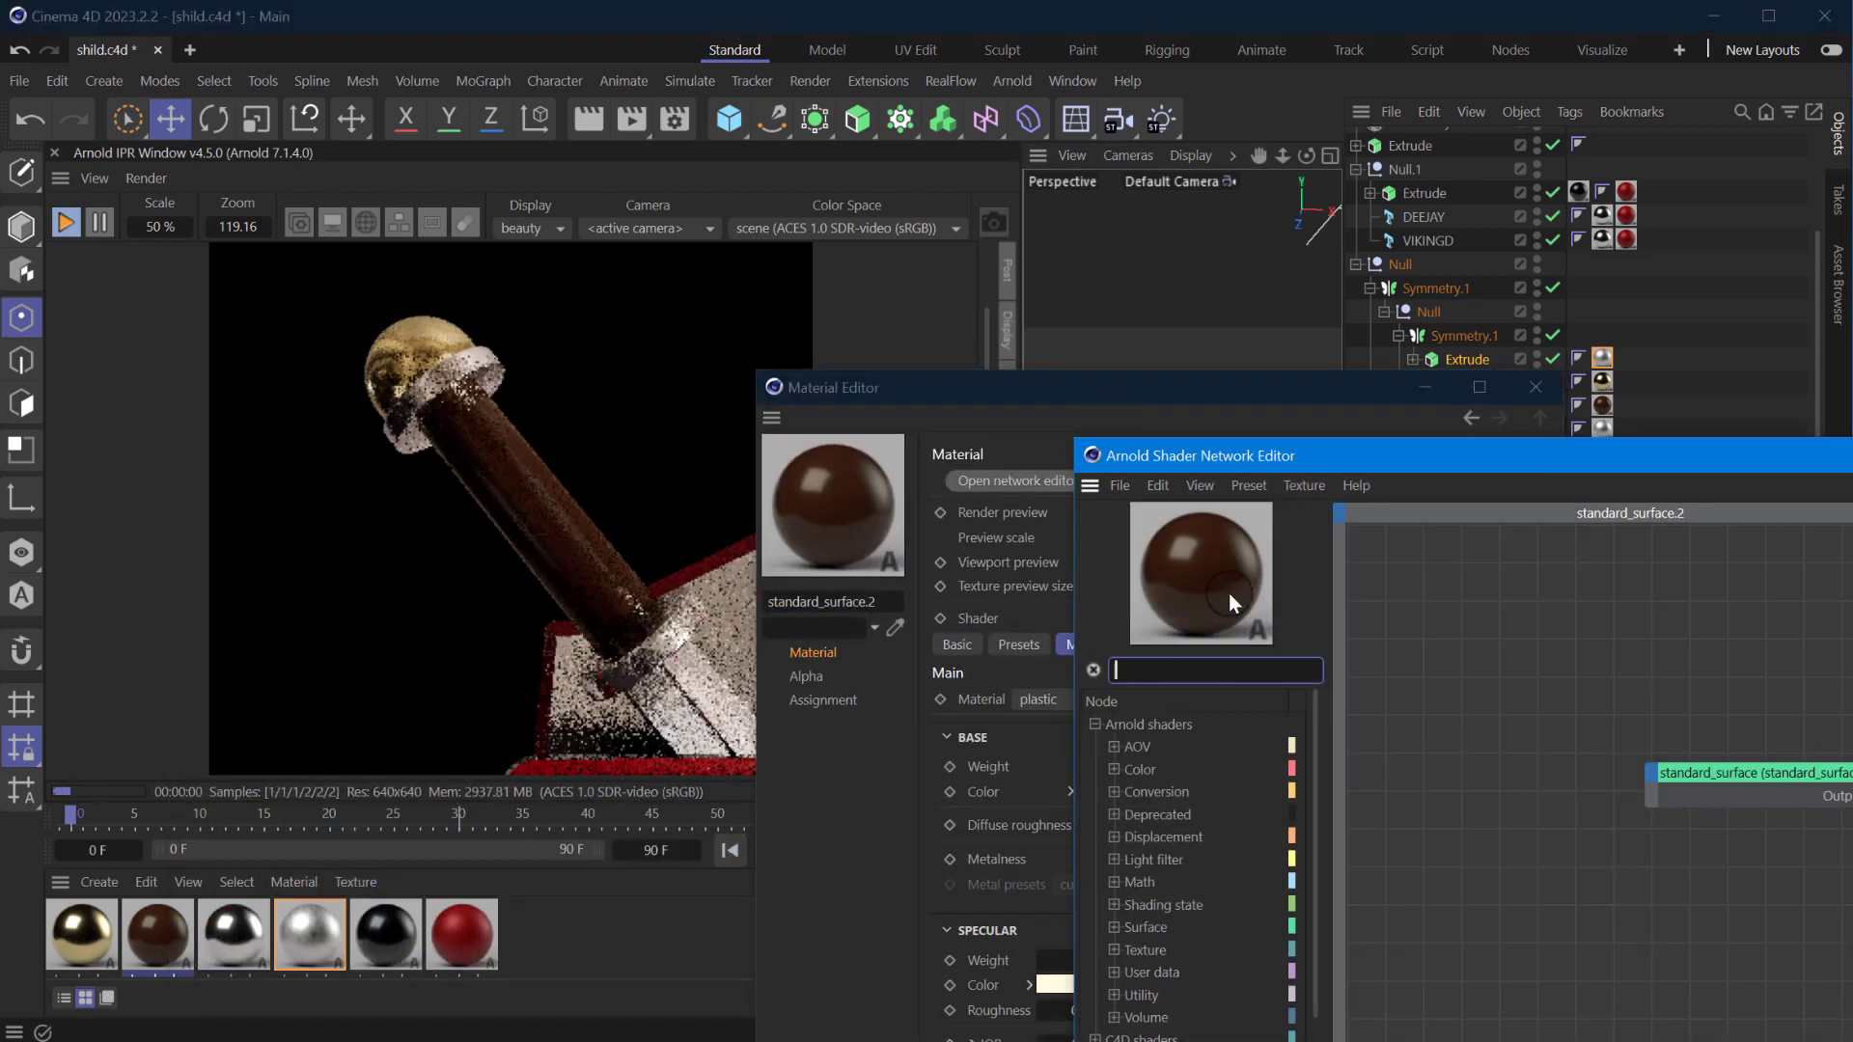
pyautogui.write('DISP')
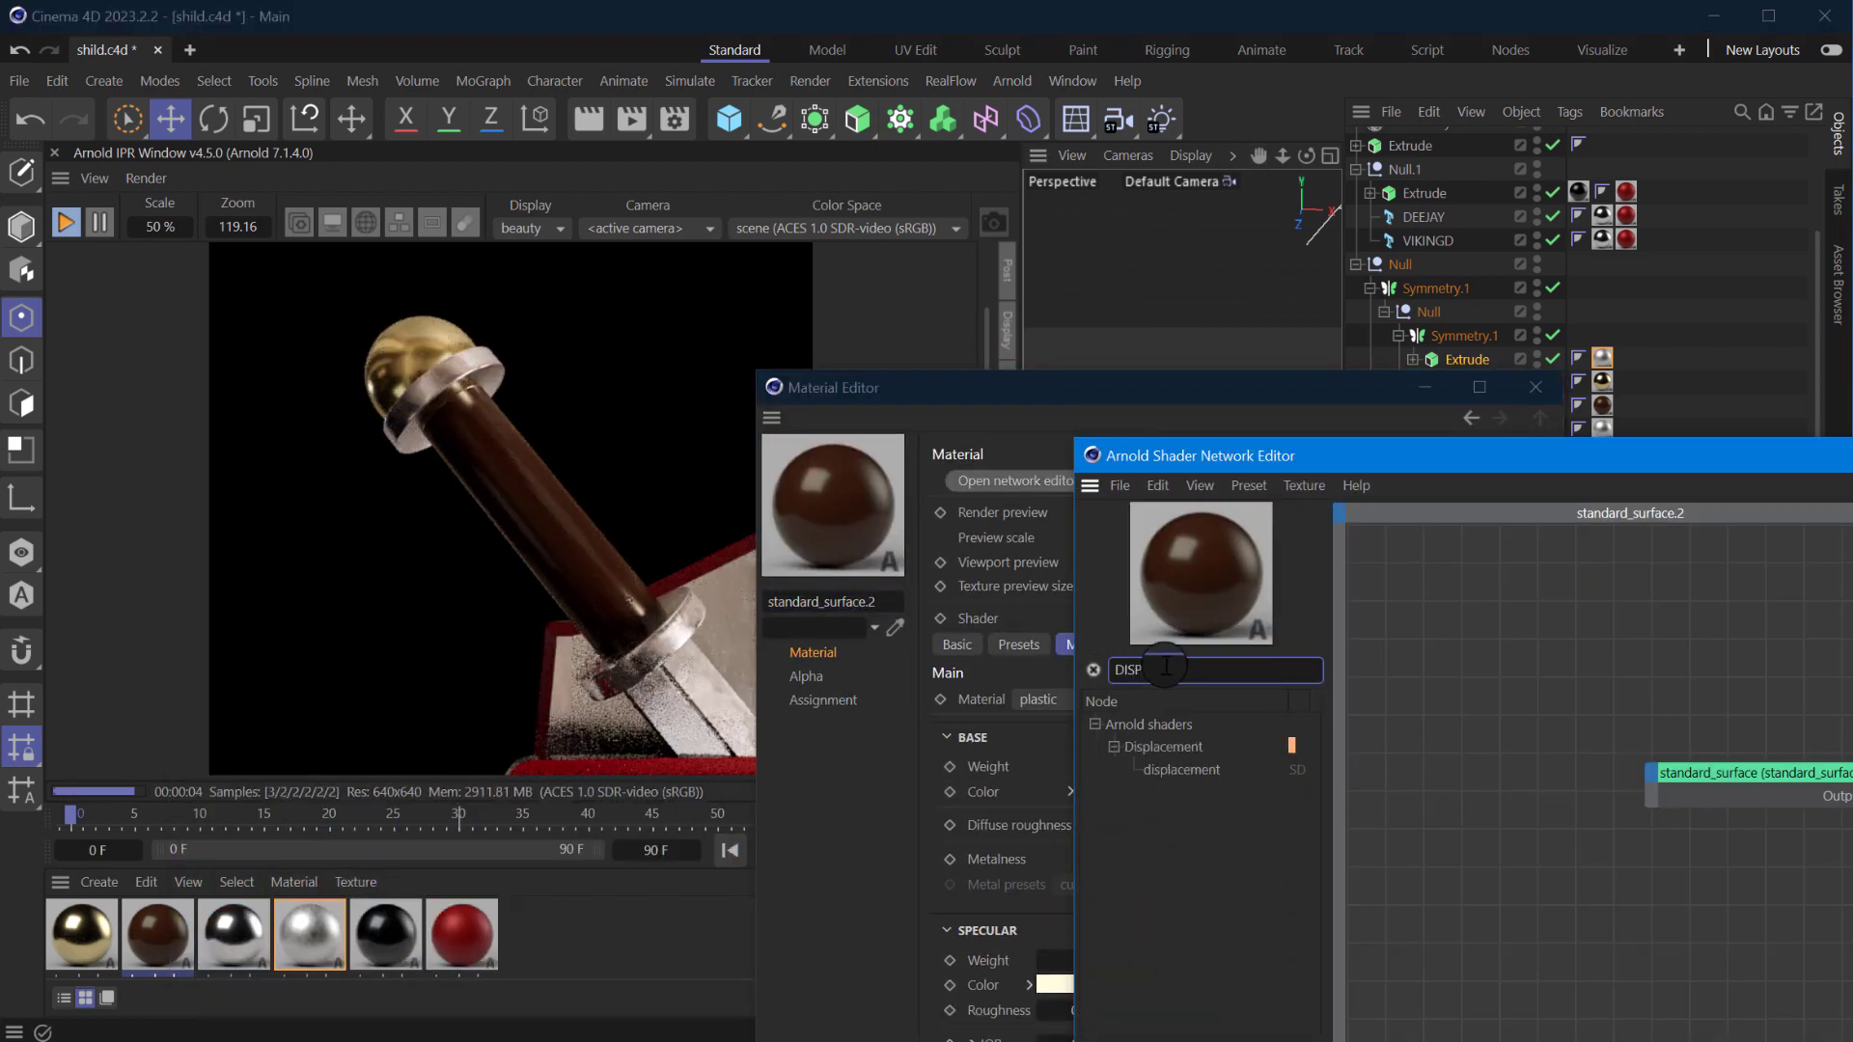
pyautogui.moveTo(1196, 770)
pyautogui.mouseDown()
pyautogui.moveTo(1710, 799)
pyautogui.moveTo(1646, 690)
pyautogui.mouseUp()
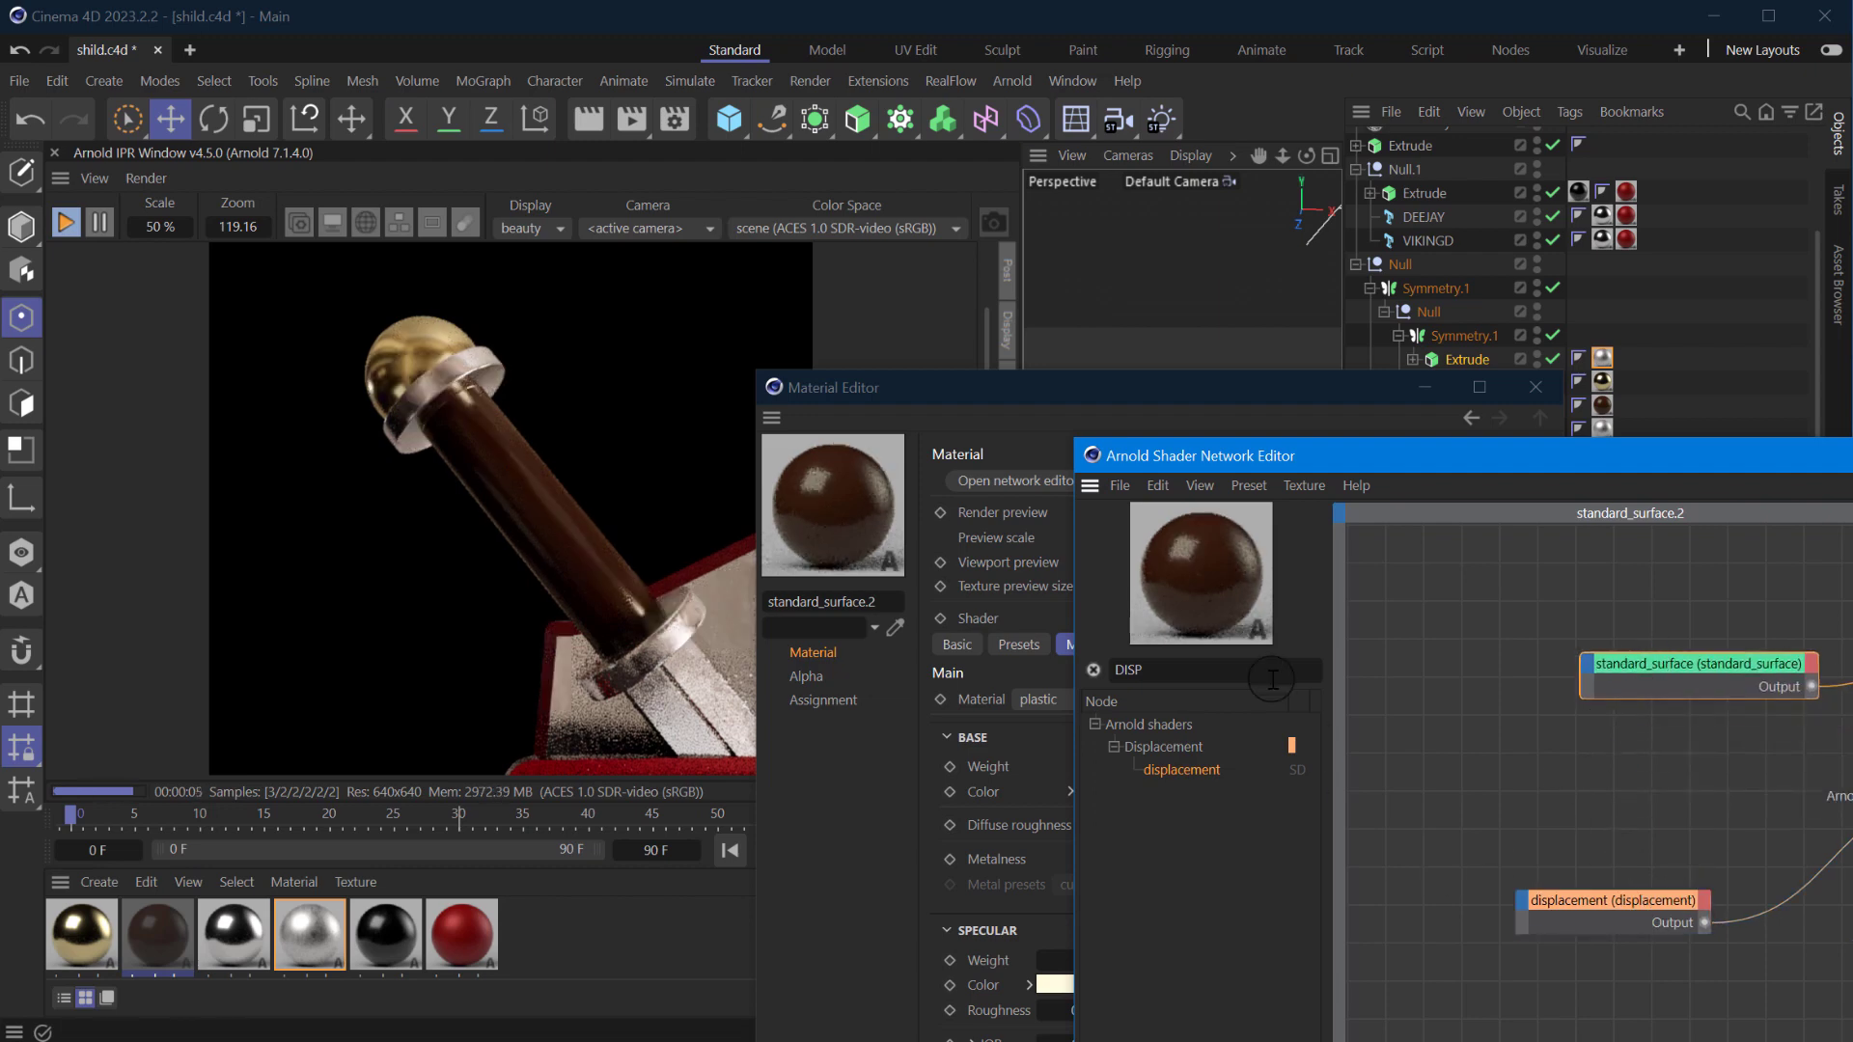
# - Add an image node loading a texture from Downloads, copied to the project location
pyautogui.write('IMAGE')
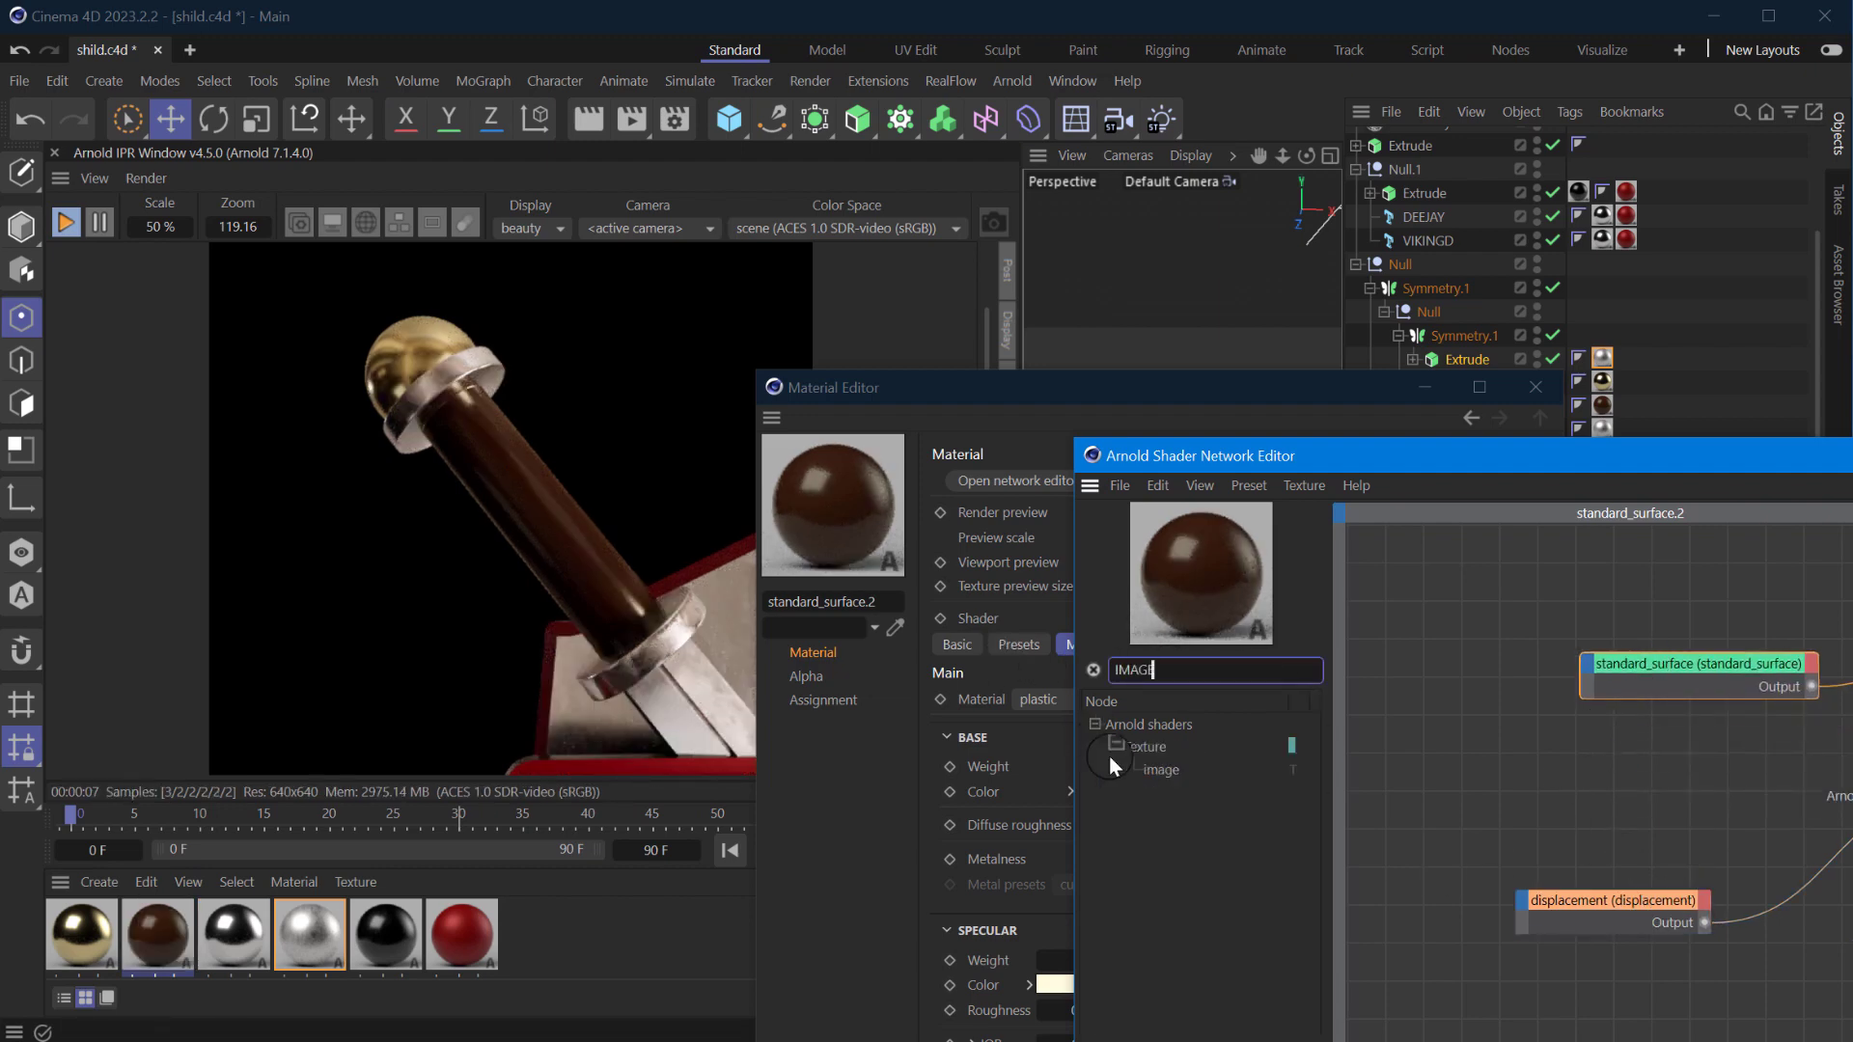
pyautogui.click(1454, 780)
pyautogui.scroll(5, 1173, 763)
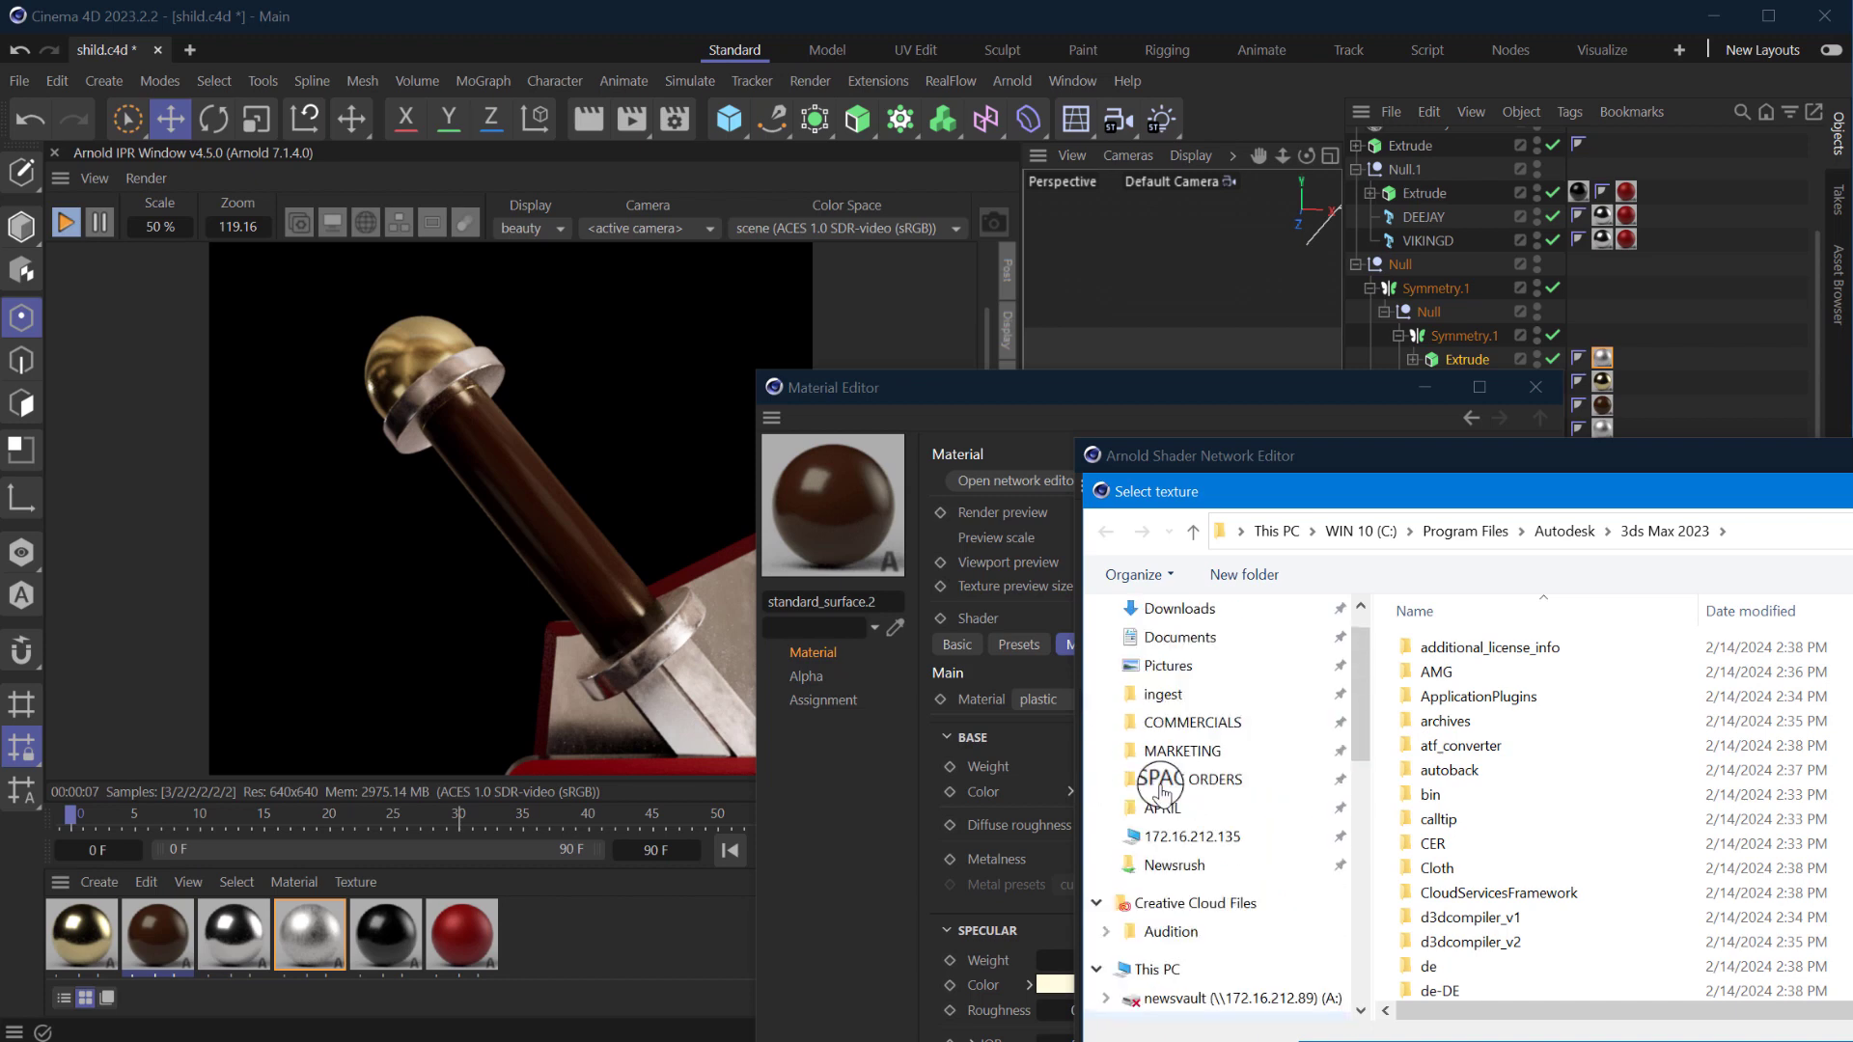
pyautogui.click(1177, 685)
pyautogui.doubleClick(1486, 681)
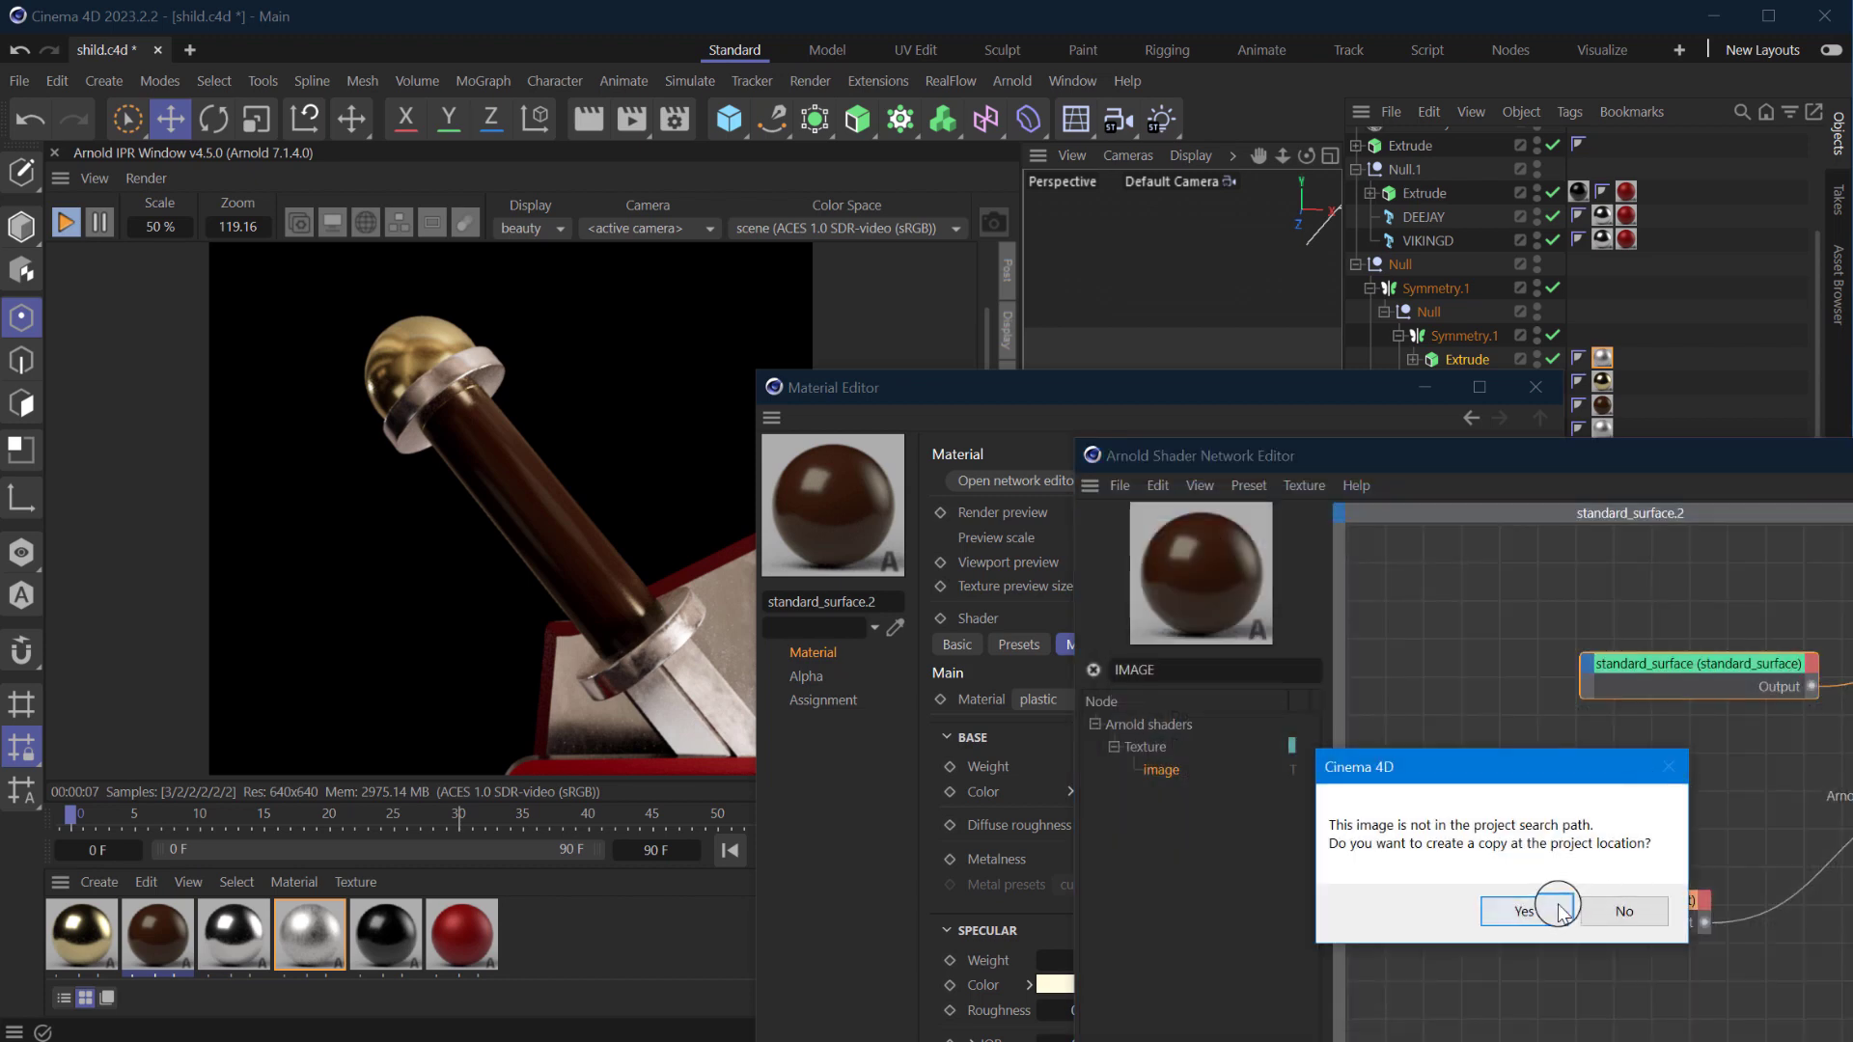
pyautogui.click(1477, 789)
pyautogui.moveTo(1426, 770); pyautogui.dragTo(1514, 748)
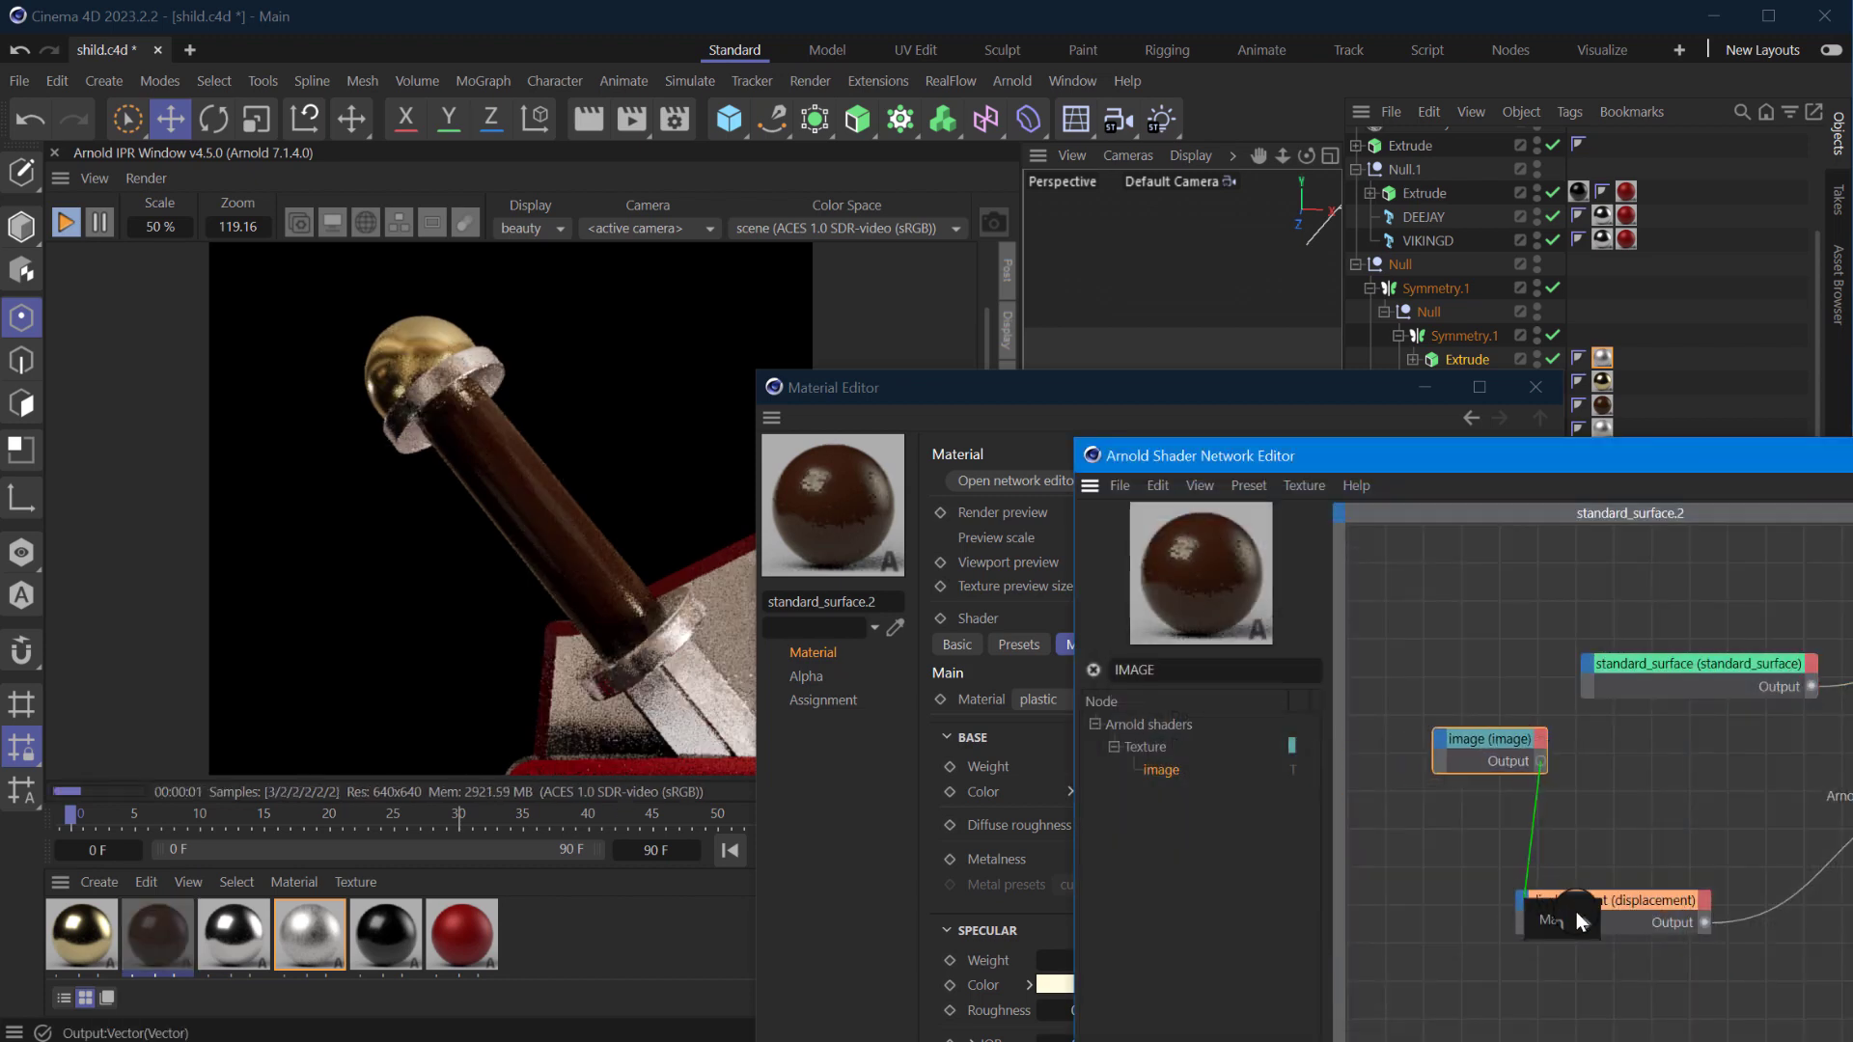
# - Wire the image into the displacement input and set Cylinder.2's material tag to Cylindrical projection
pyautogui.click(1638, 948)
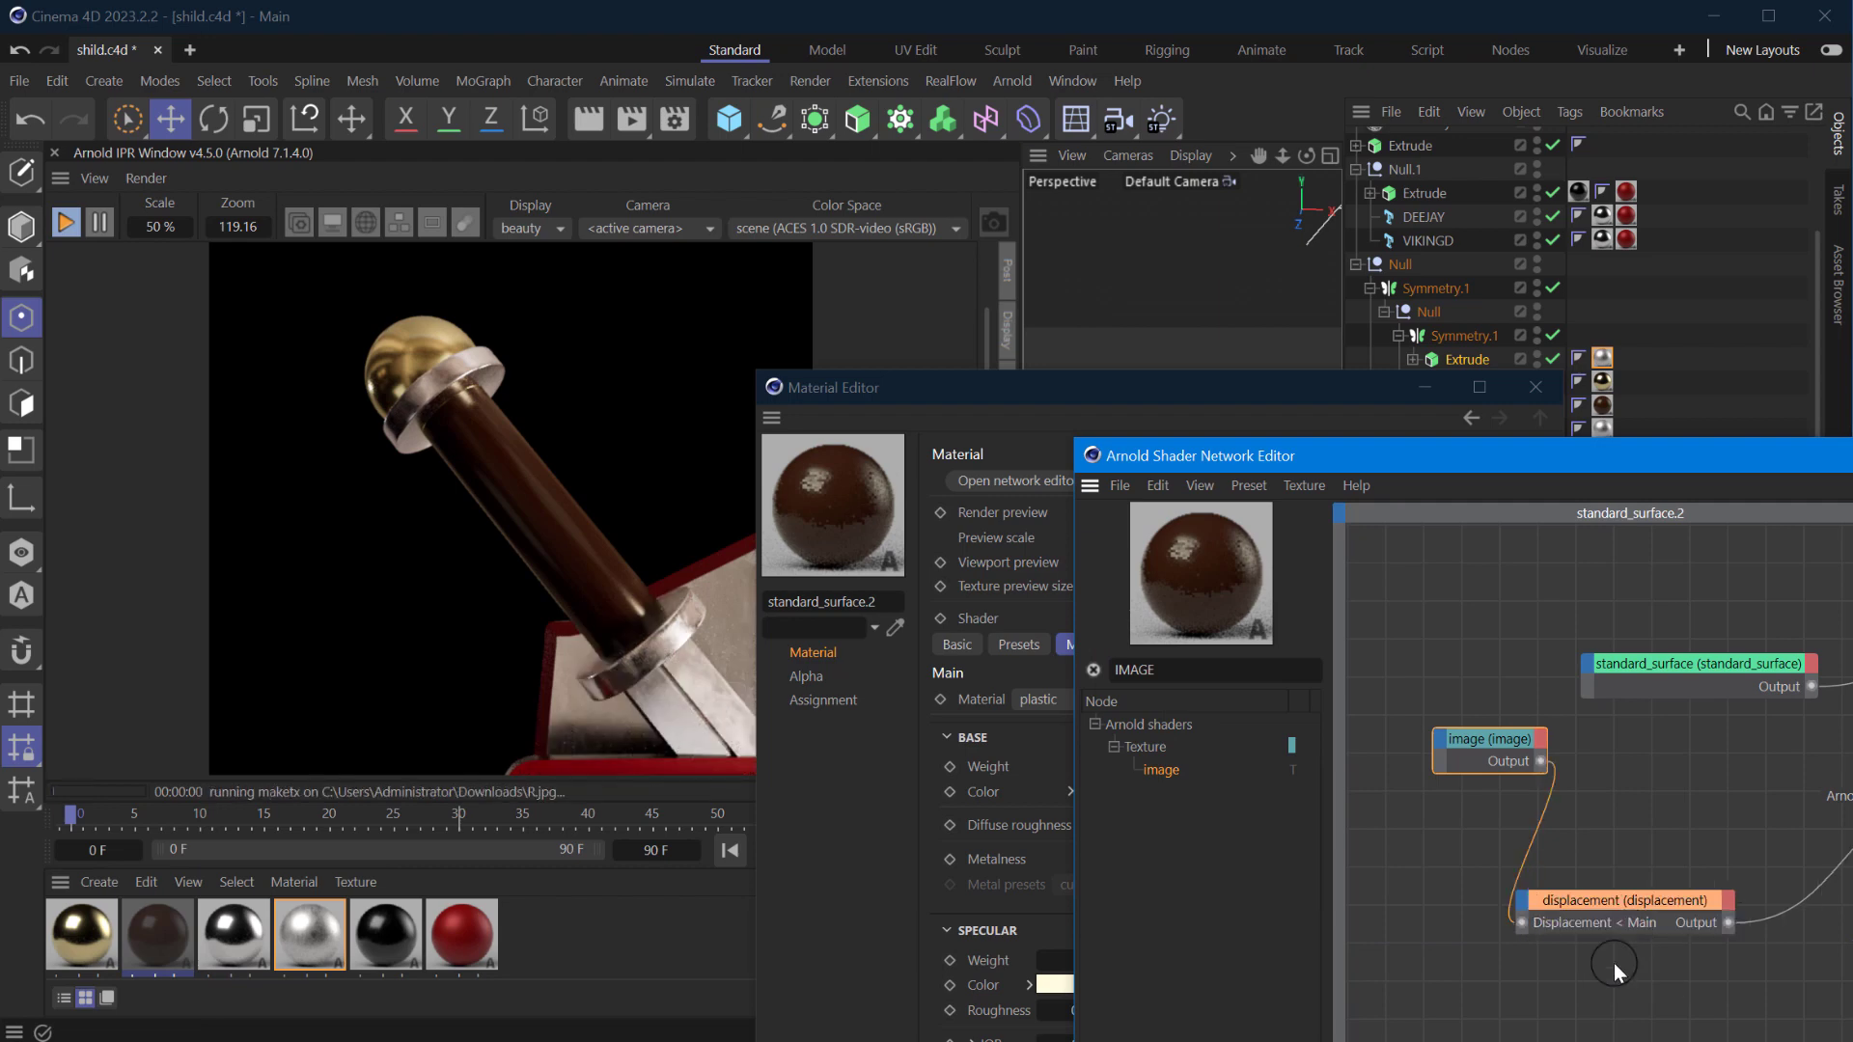
pyautogui.moveTo(1444, 456)
pyautogui.mouseDown()
pyautogui.moveTo(916, 639)
pyautogui.moveTo(925, 658)
pyautogui.mouseUp()
pyautogui.moveTo(1239, 381); pyautogui.dragTo(799, 671)
pyautogui.click(1602, 406)
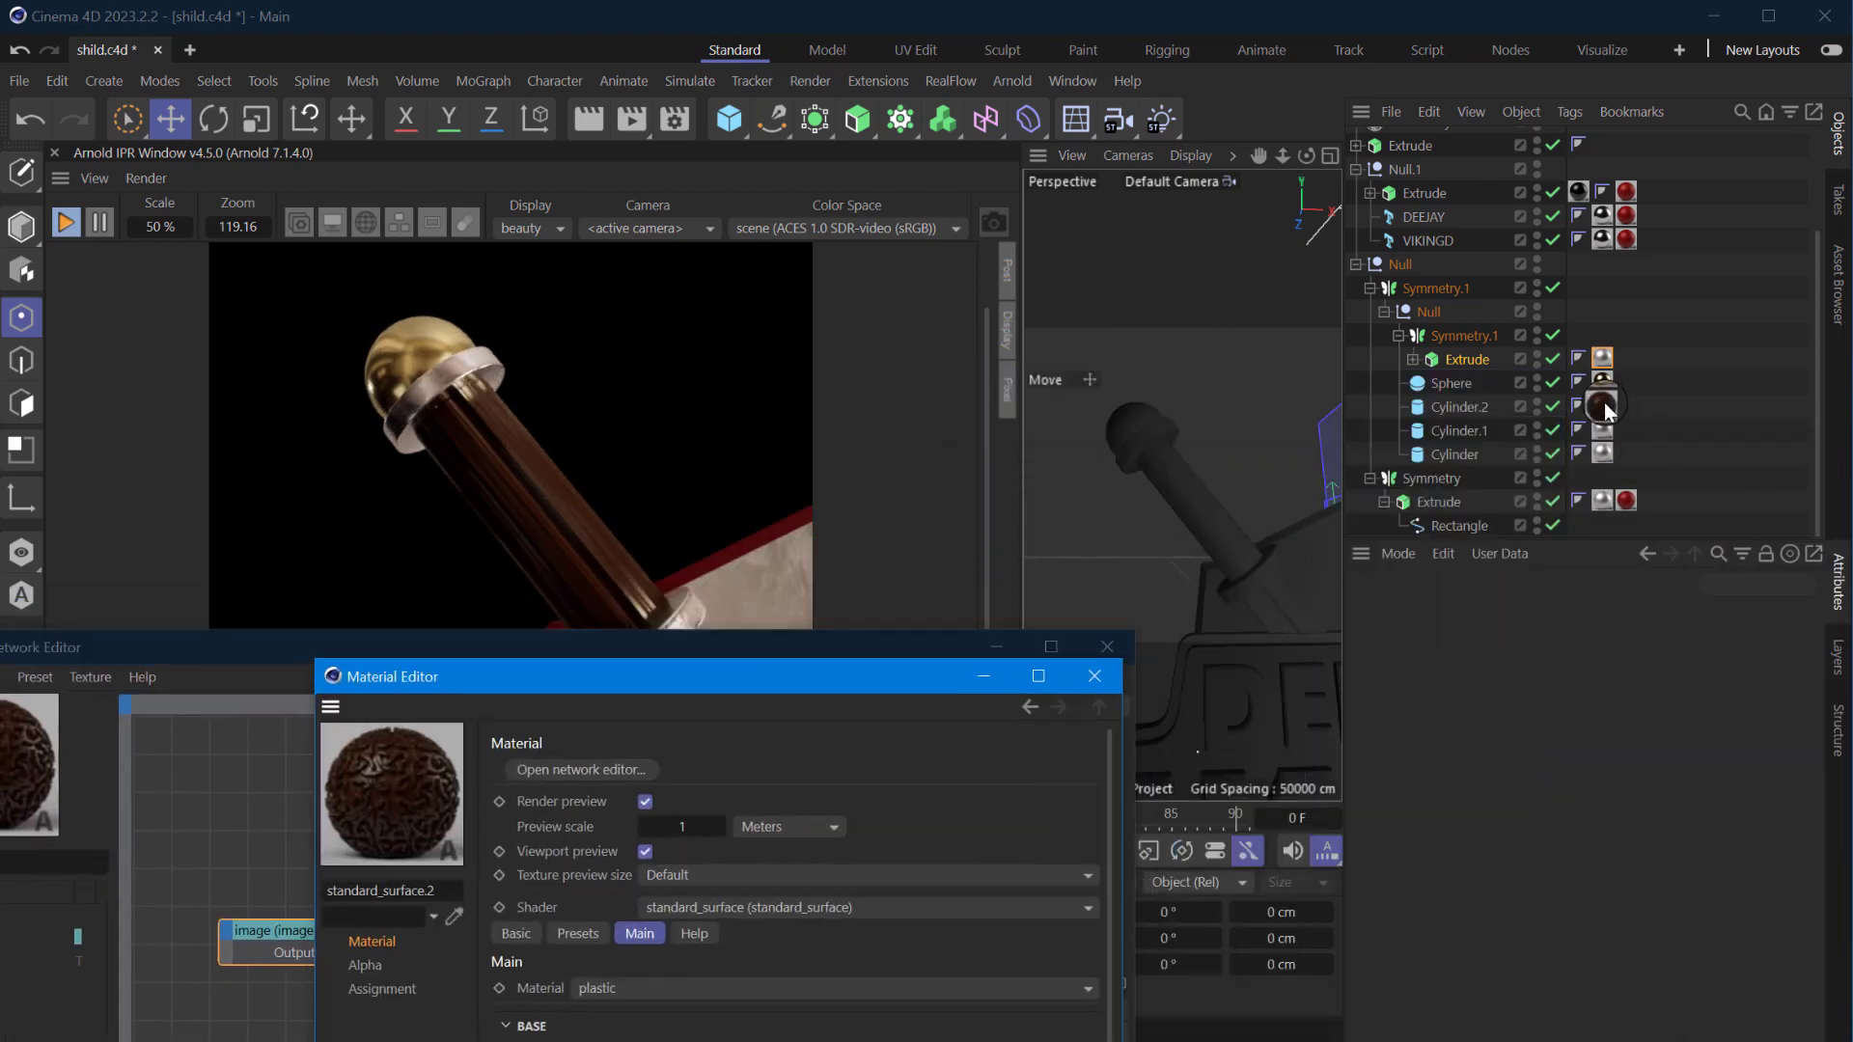
pyautogui.click(1641, 722)
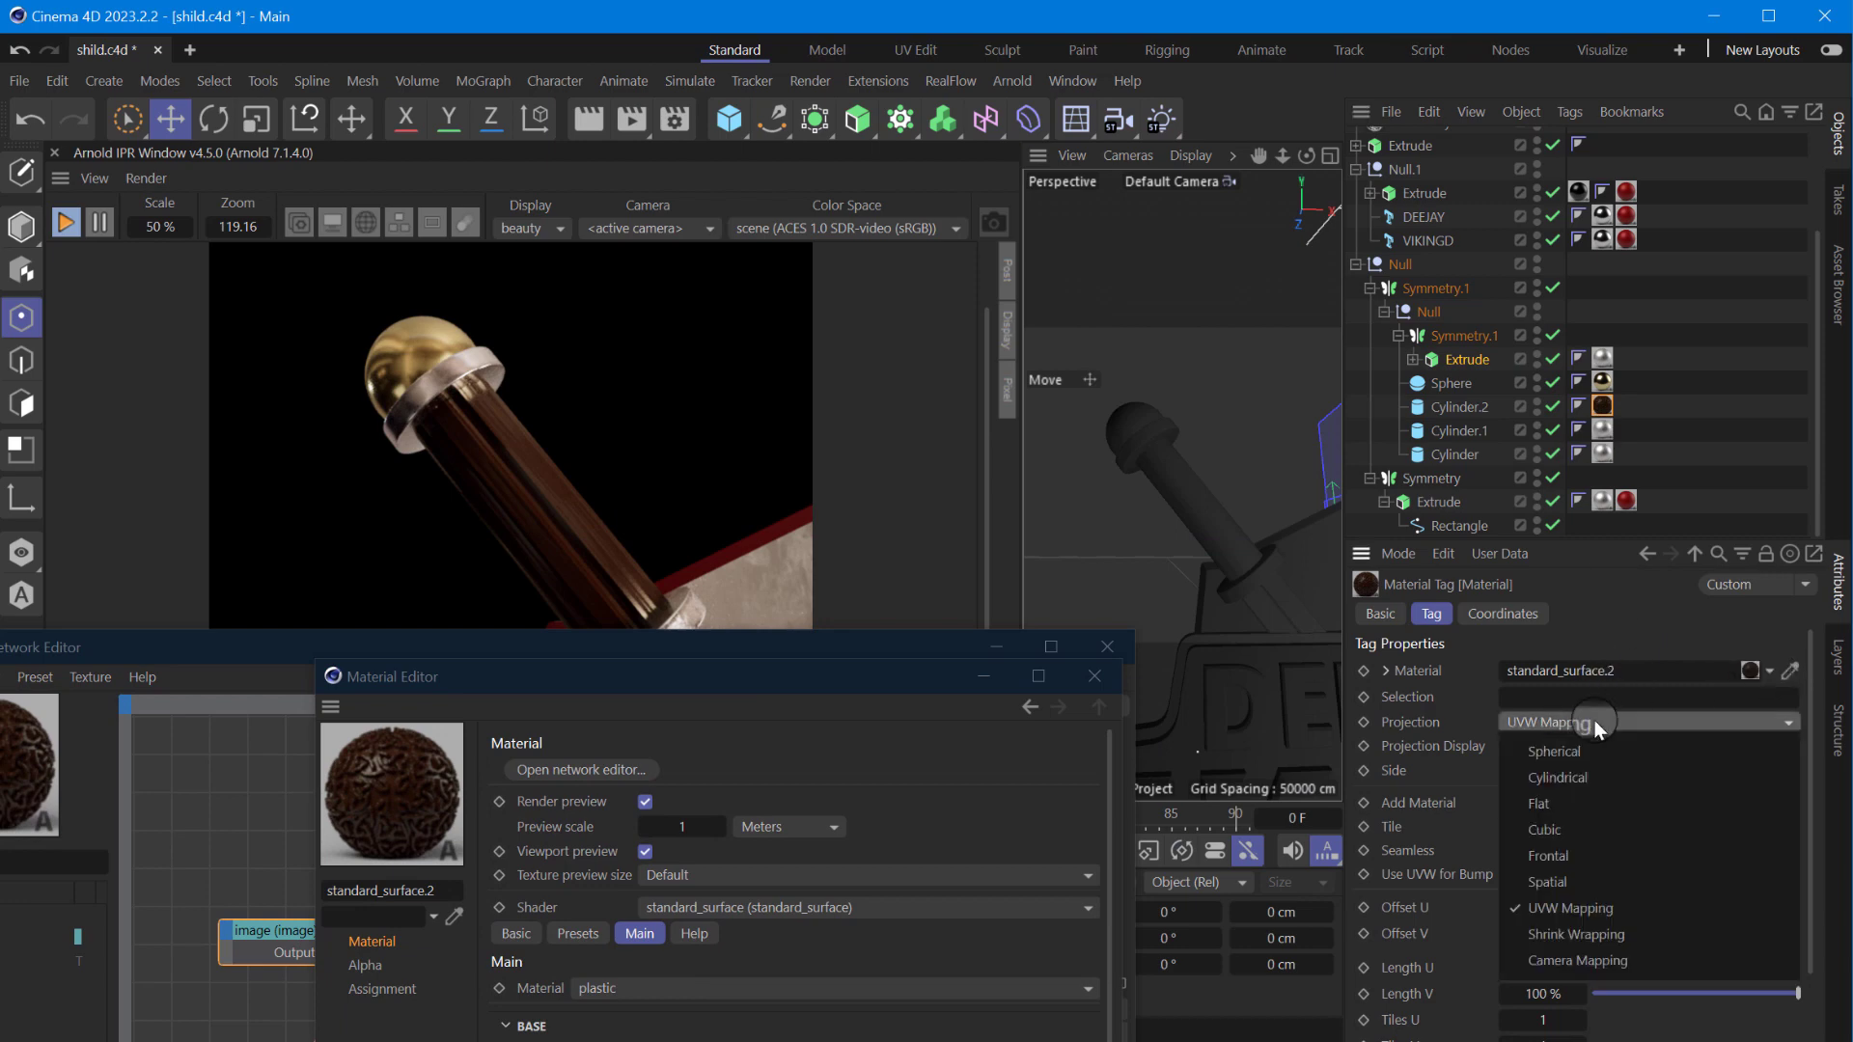
pyautogui.click(1563, 770)
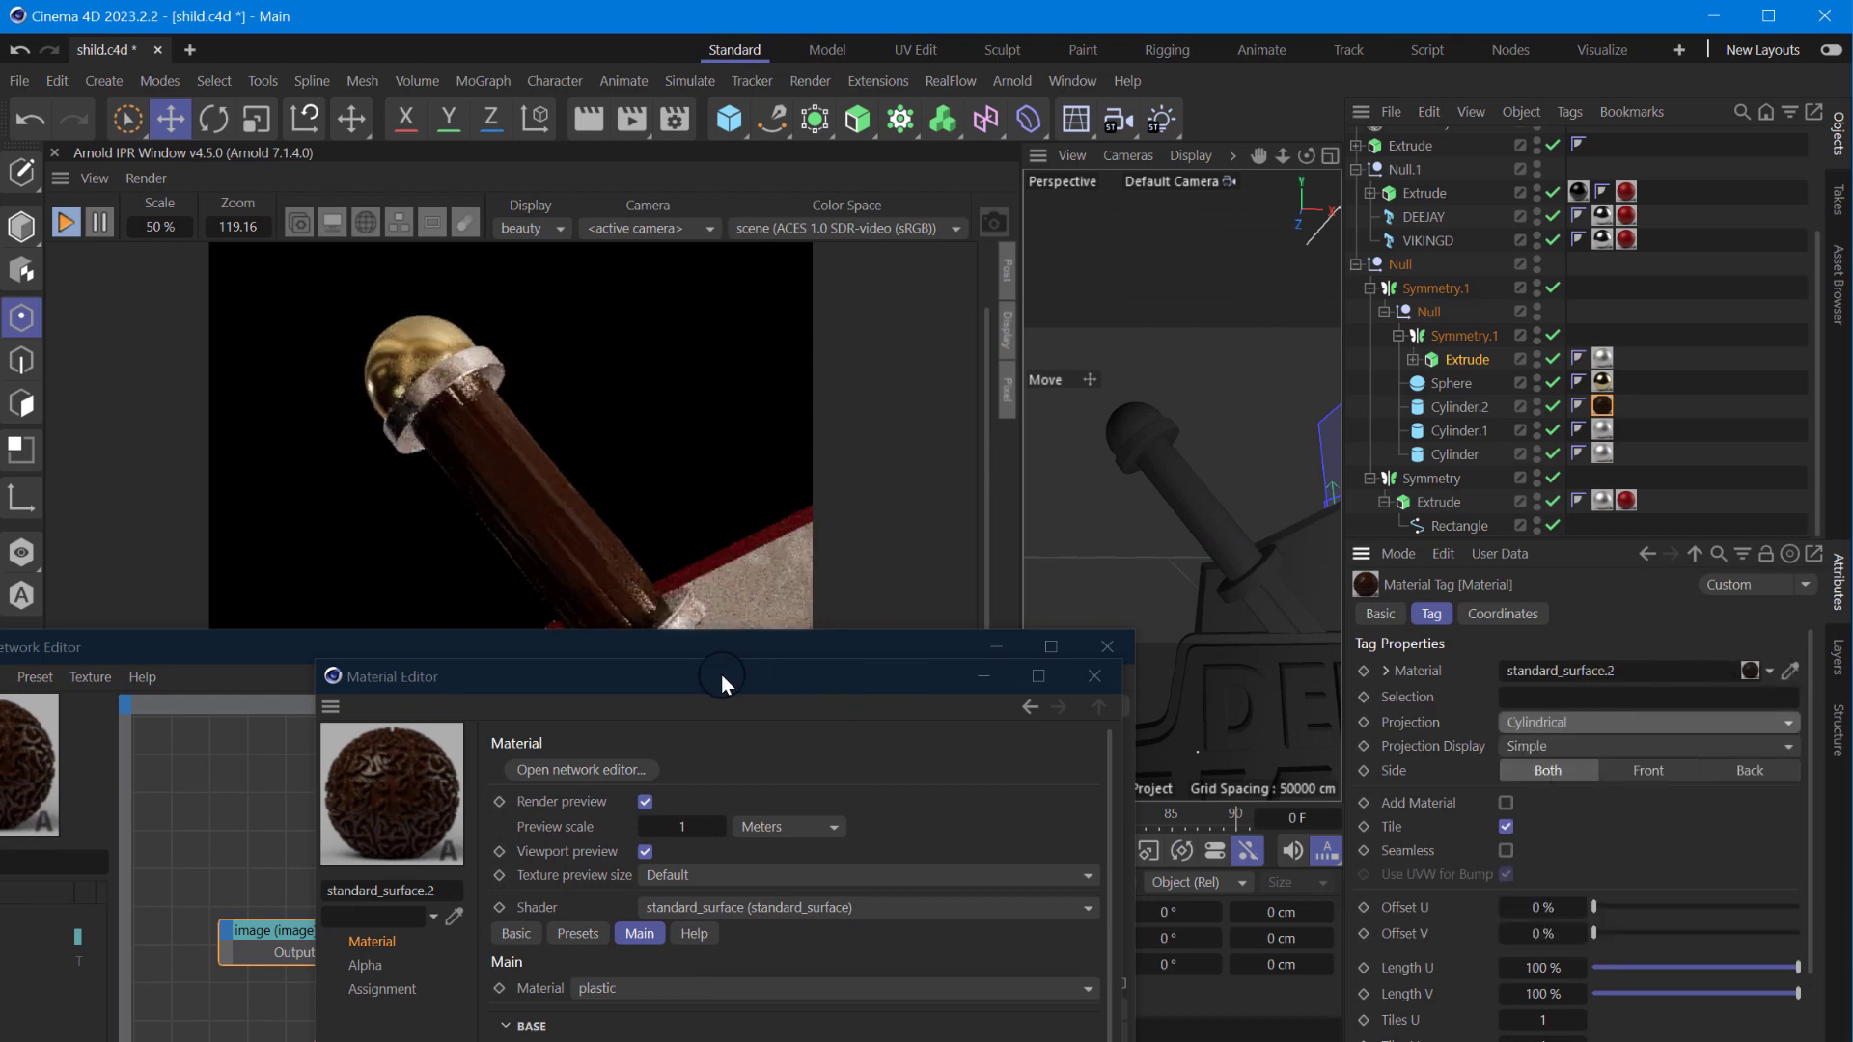
pyautogui.moveTo(721, 674); pyautogui.dragTo(994, 650)
# - Add an Arnold tag to Cylinder.2 with subdivision enabled and 5 cm displacement height
pyautogui.rightClick(1461, 408)
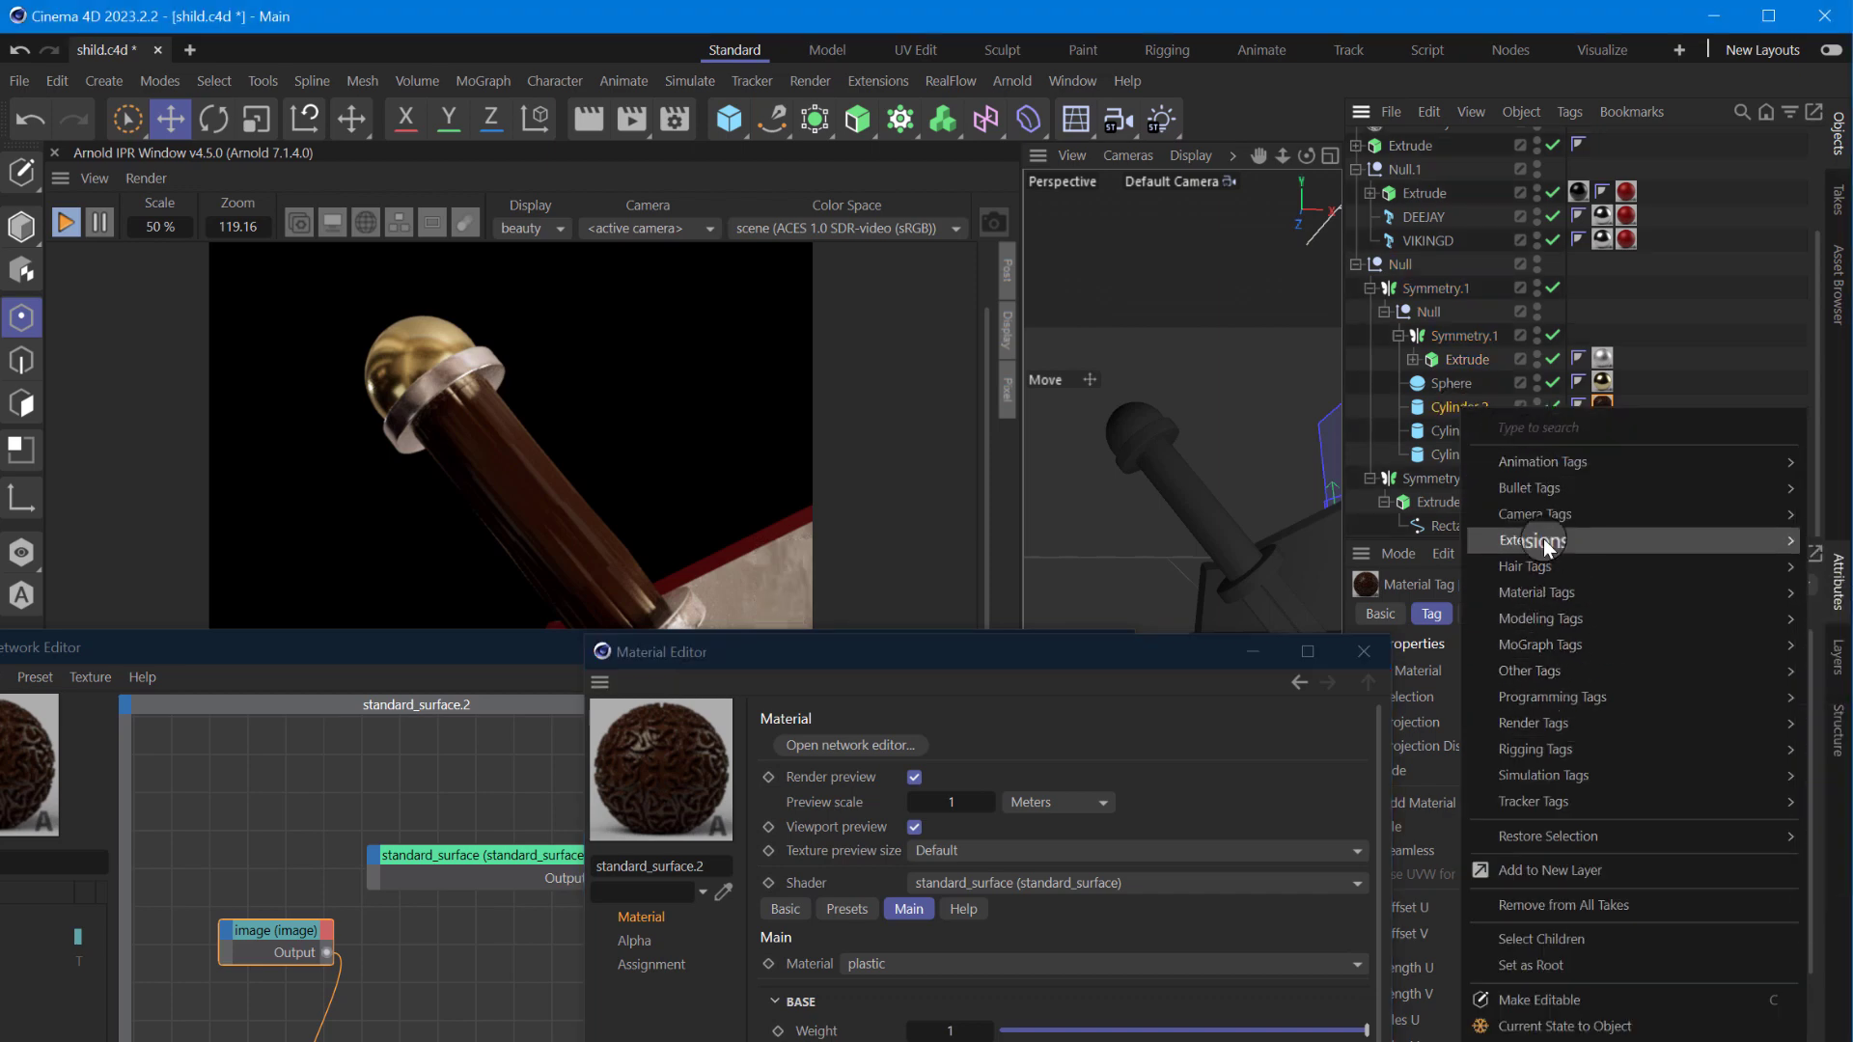
pyautogui.click(1827, 543)
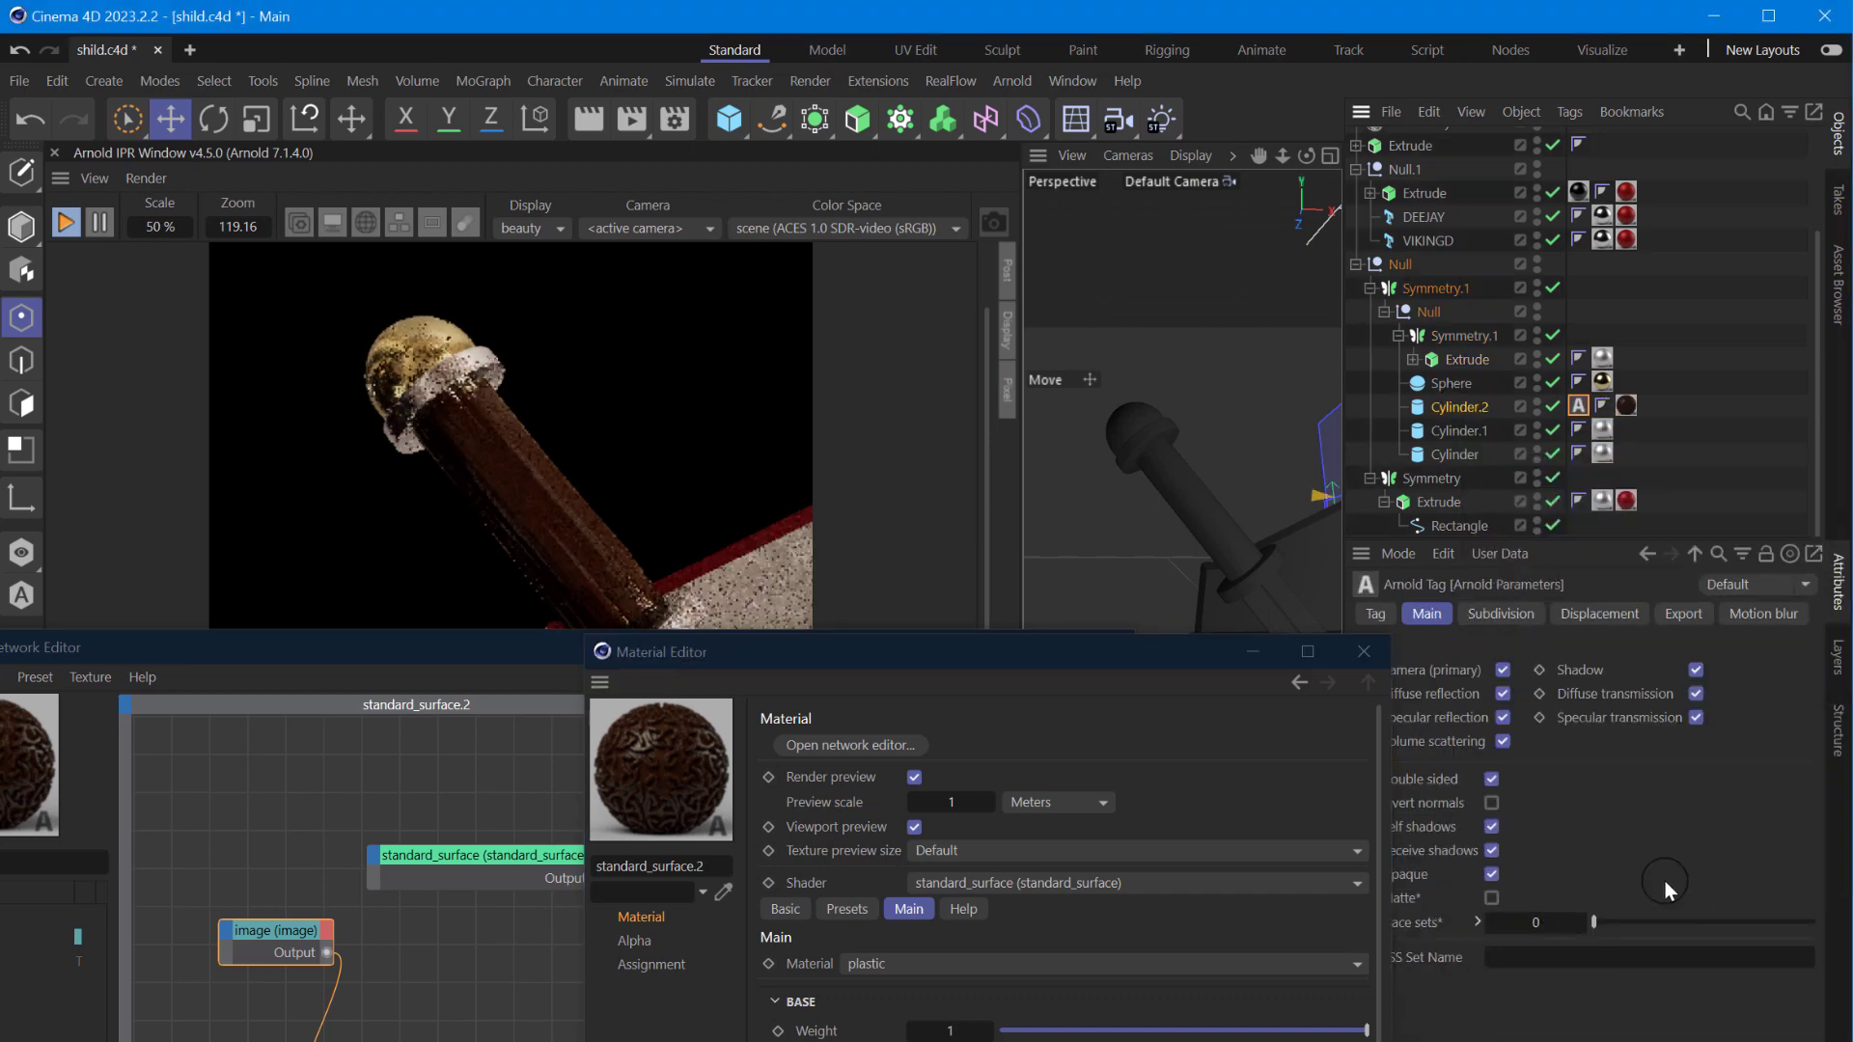
pyautogui.moveTo(1033, 652); pyautogui.dragTo(845, 722)
pyautogui.click(1501, 614)
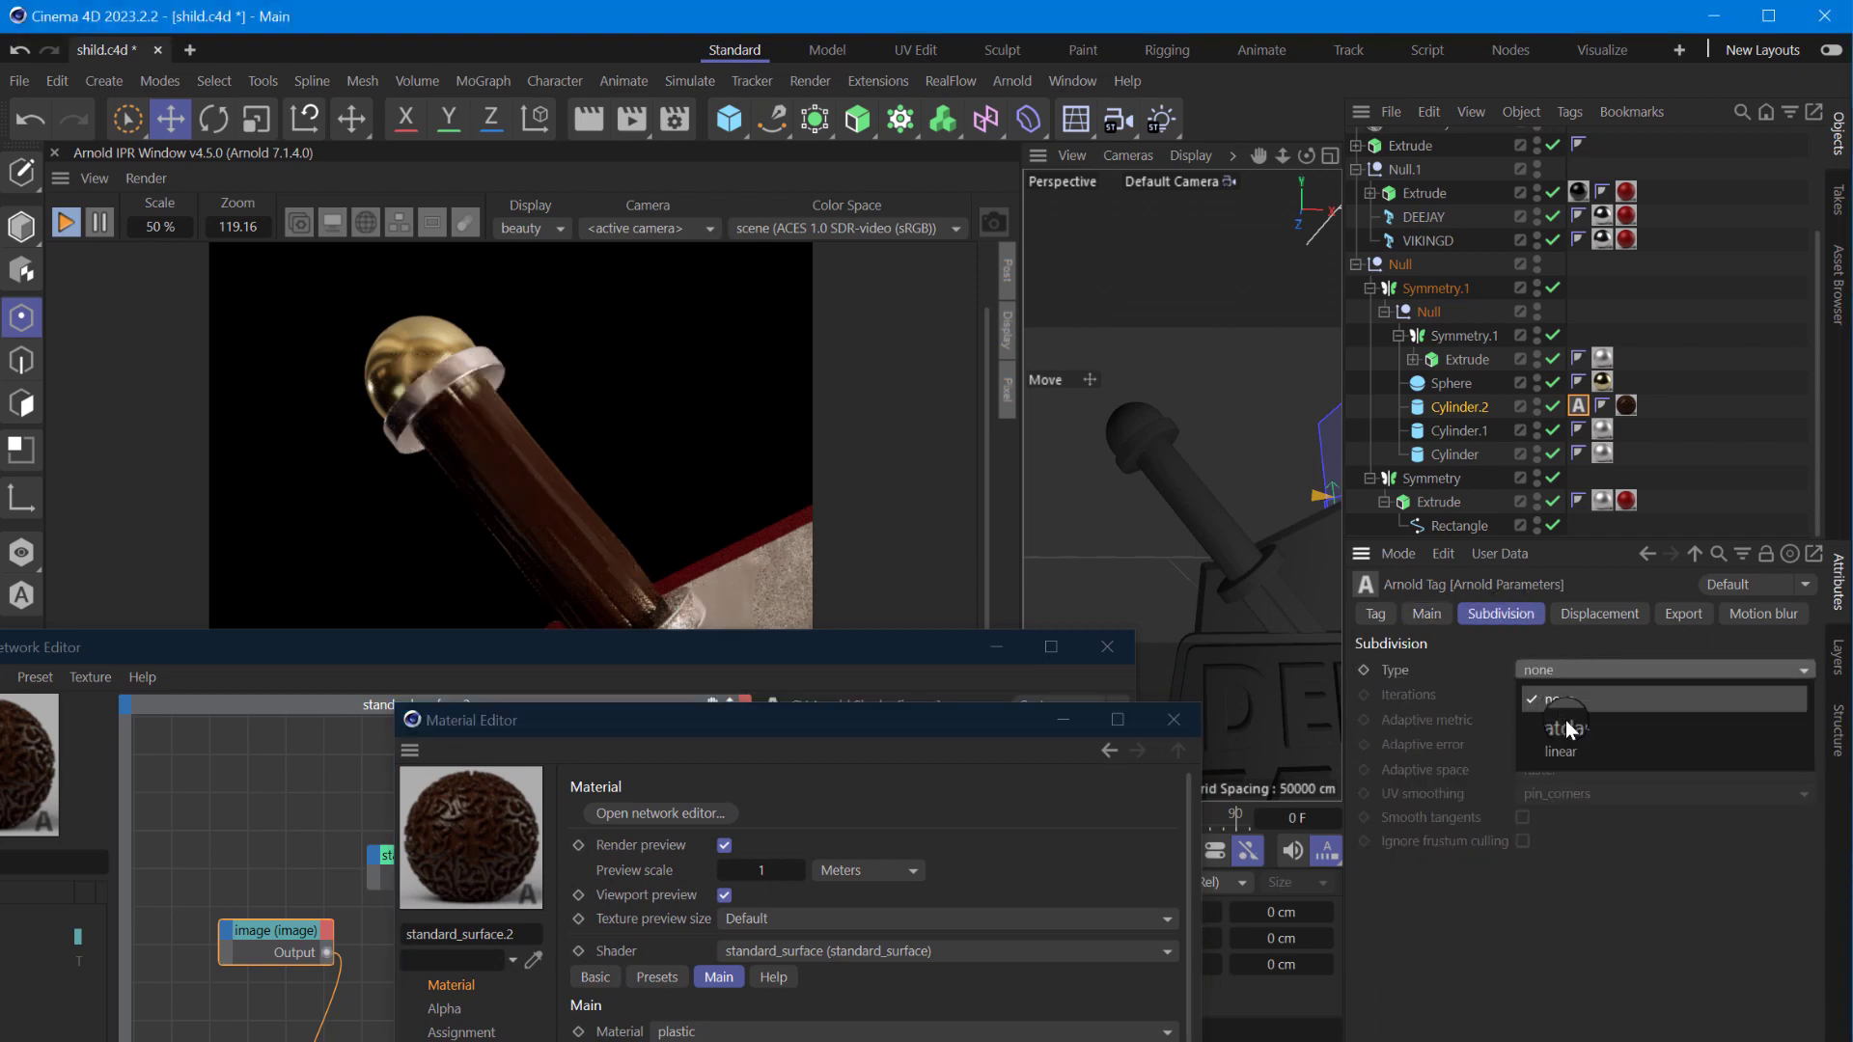
pyautogui.click(1568, 719)
pyautogui.click(1590, 614)
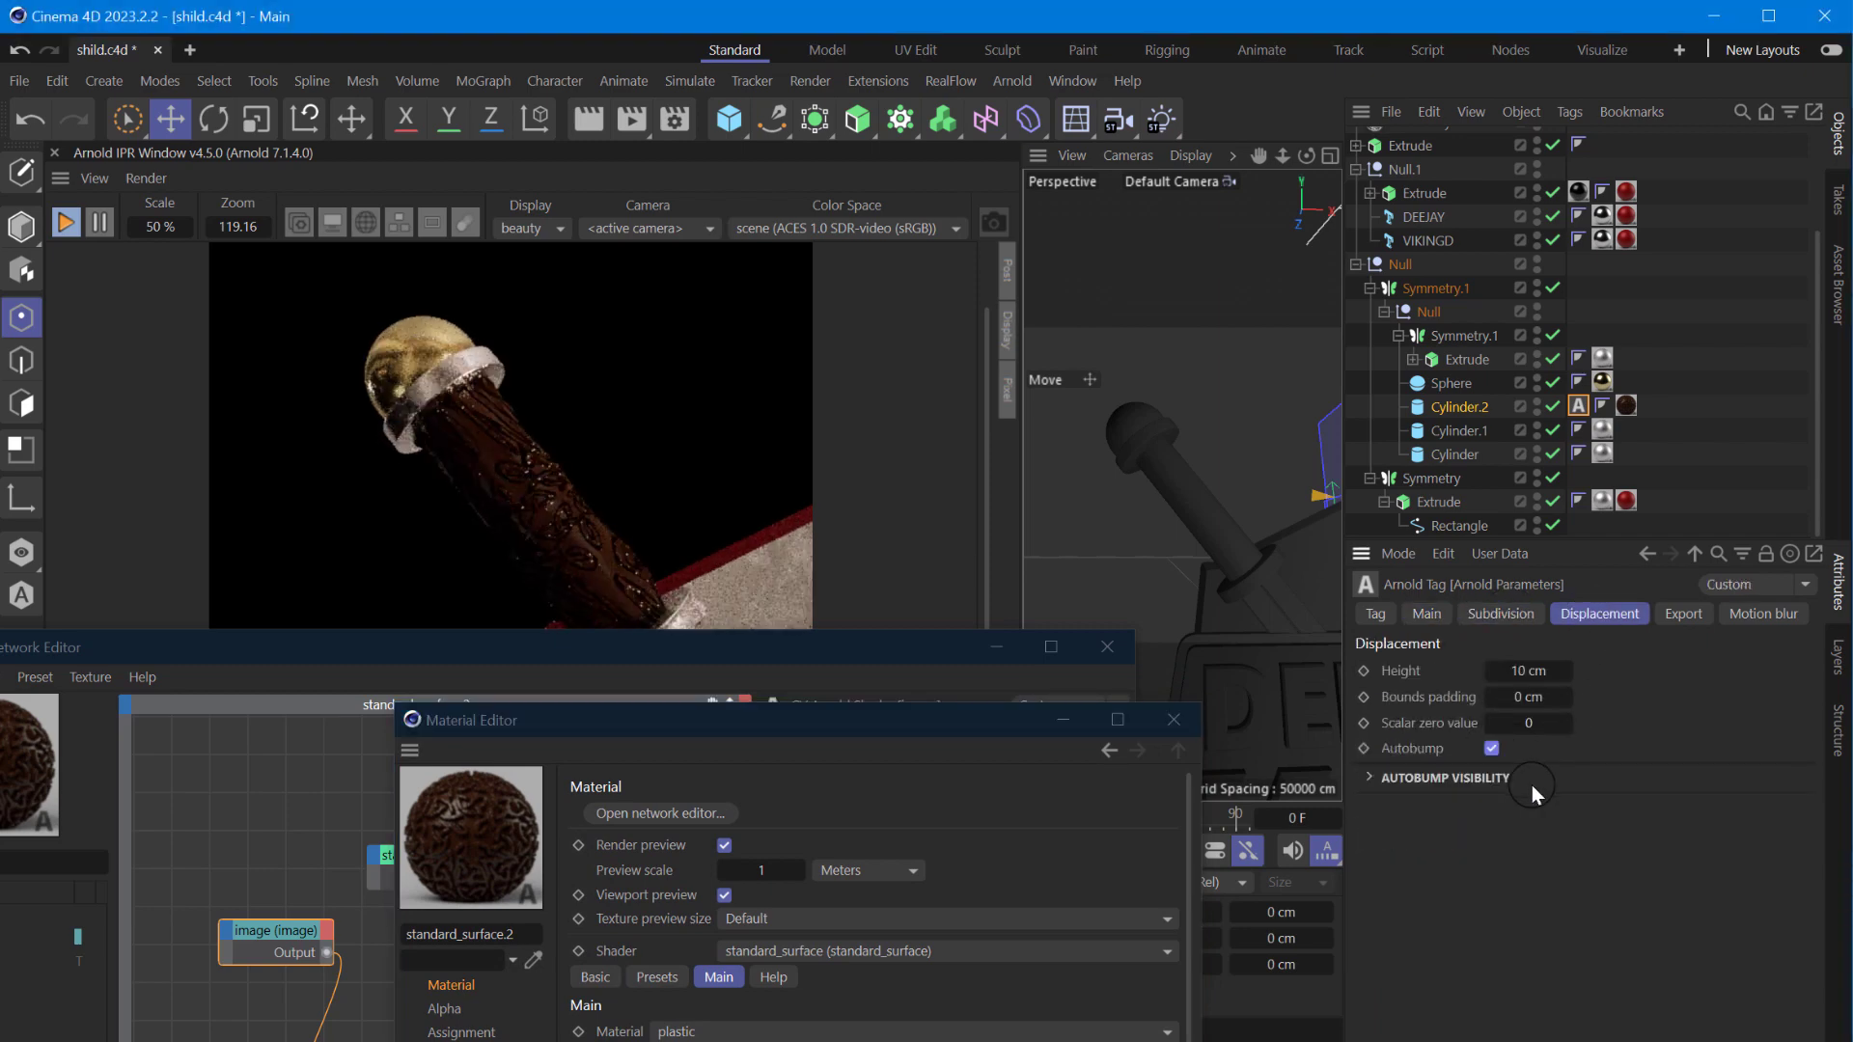
pyautogui.click(1533, 697)
pyautogui.scroll(3, 1210, 514)
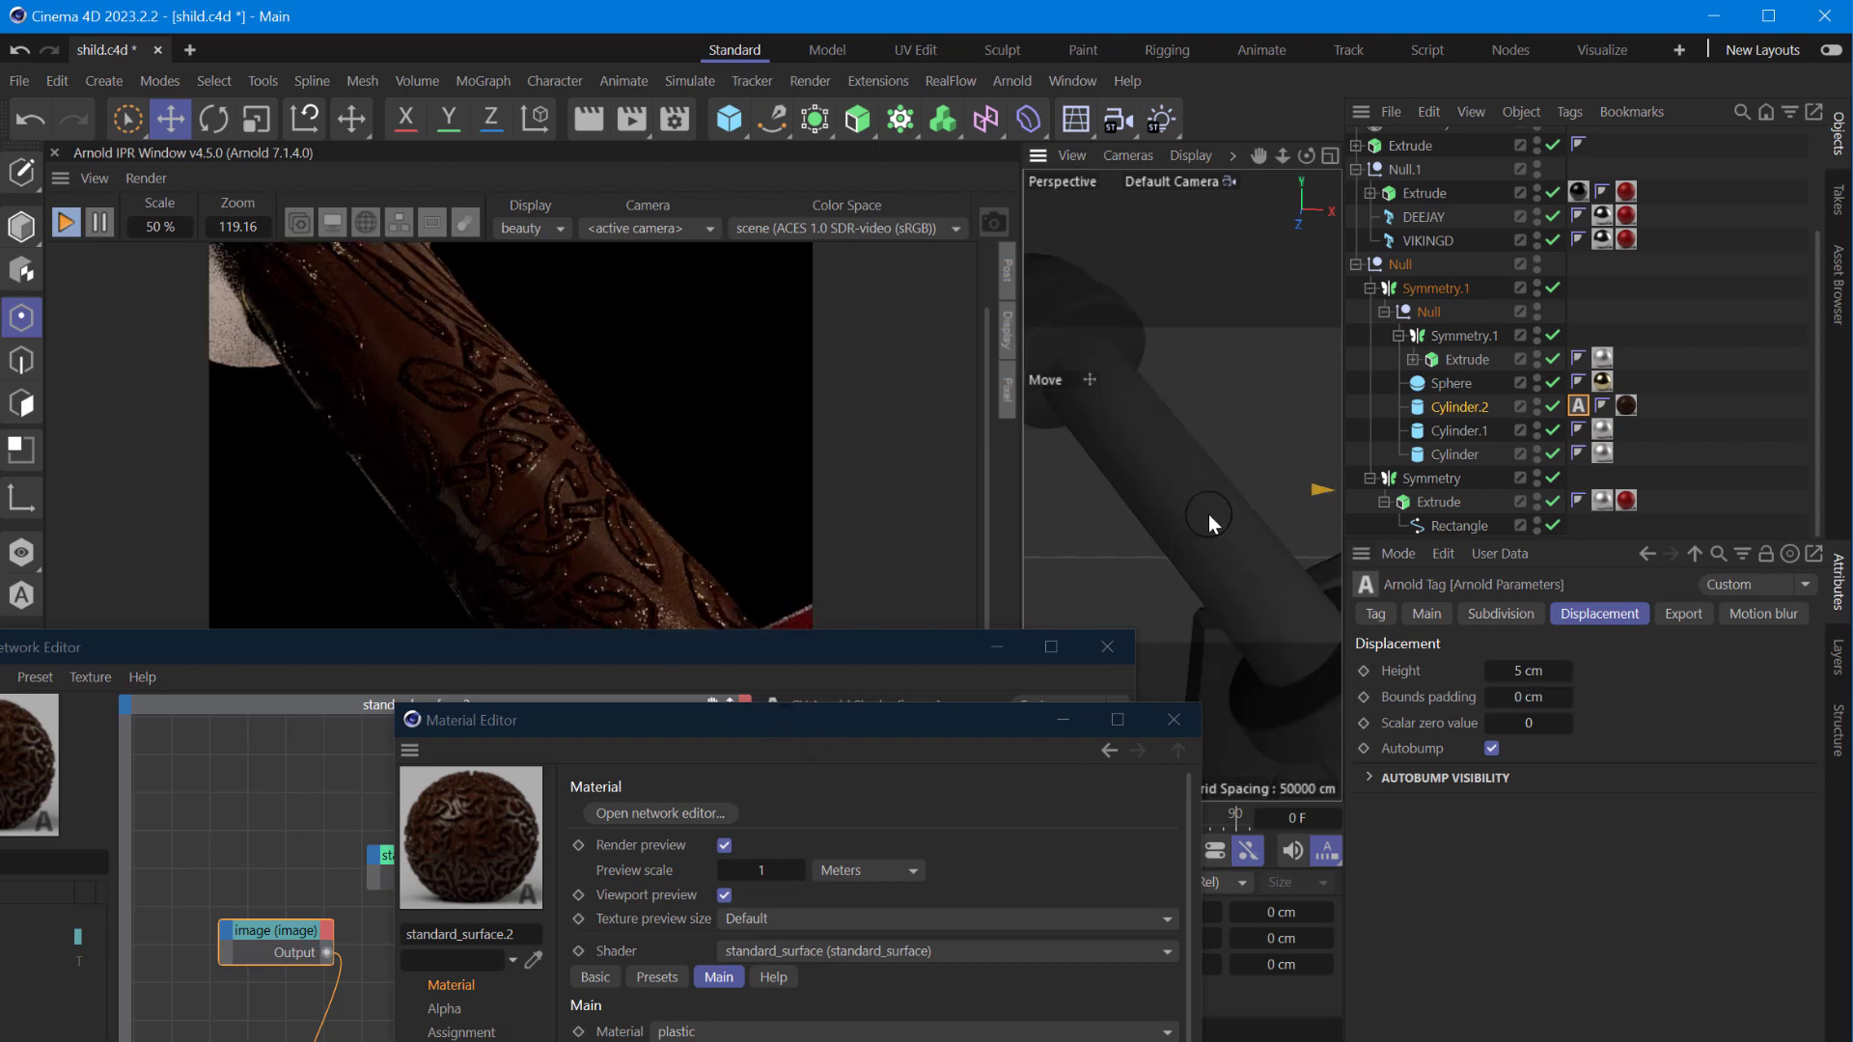
pyautogui.moveTo(664, 714)
pyautogui.mouseDown()
pyautogui.moveTo(1193, 595)
pyautogui.moveTo(1259, 474)
pyautogui.mouseUp()
pyautogui.moveTo(690, 648)
pyautogui.mouseDown()
pyautogui.moveTo(946, 921)
pyautogui.moveTo(876, 823)
pyautogui.mouseUp()
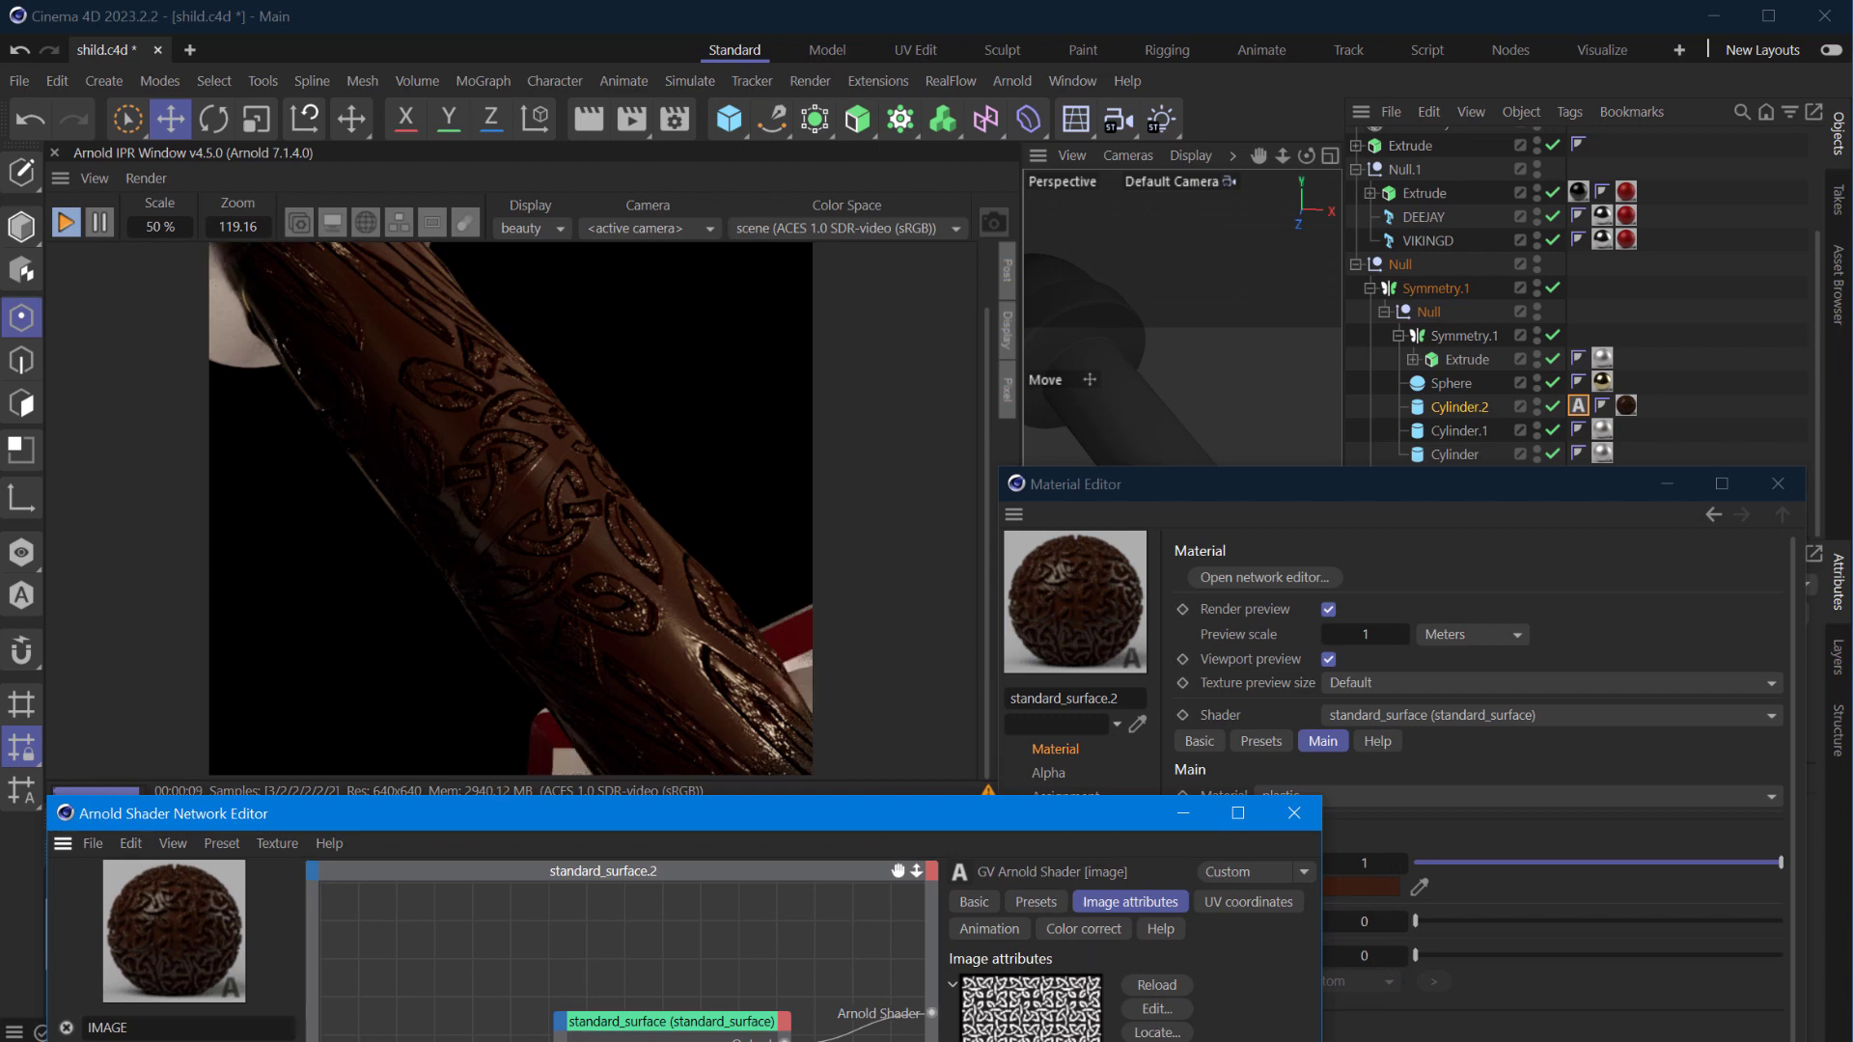
# - Lower the displacement scale to 0.98 and set the handle tag's projection to Cubic
pyautogui.click(1086, 988)
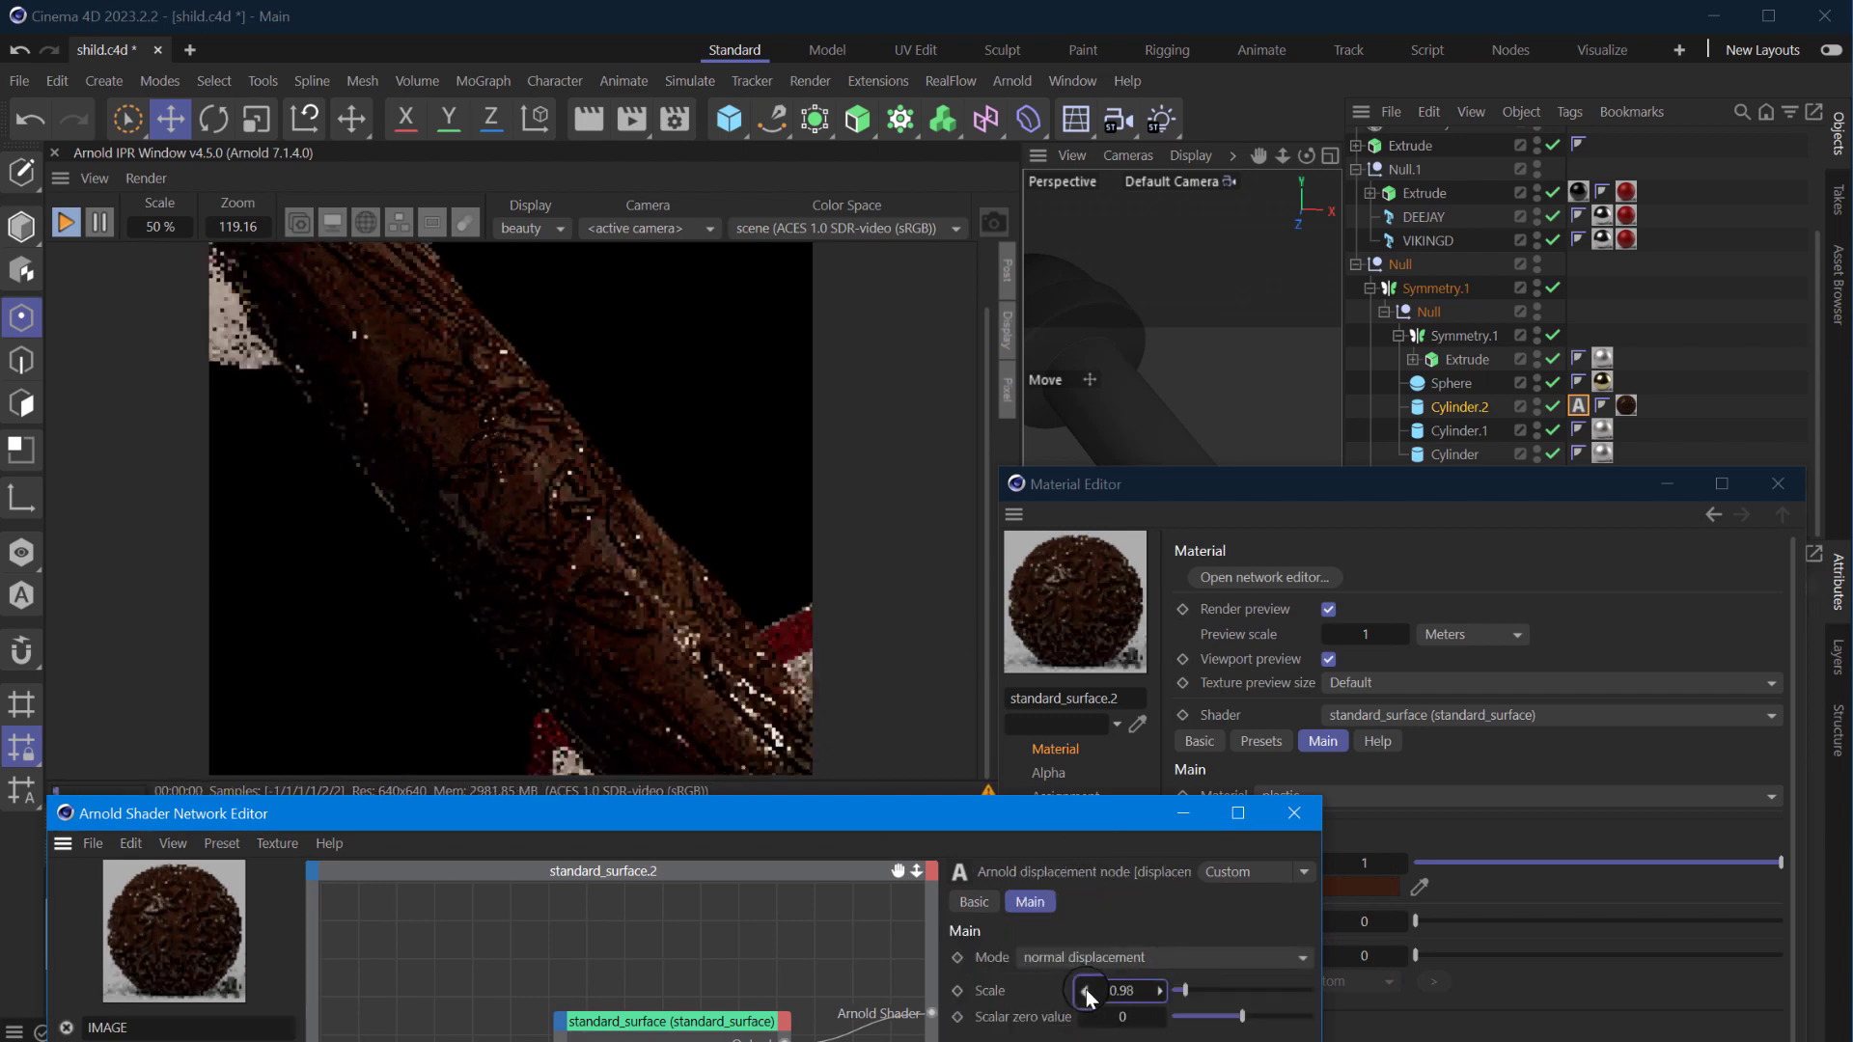
pyautogui.click(1778, 484)
pyautogui.click(1626, 405)
pyautogui.click(1554, 722)
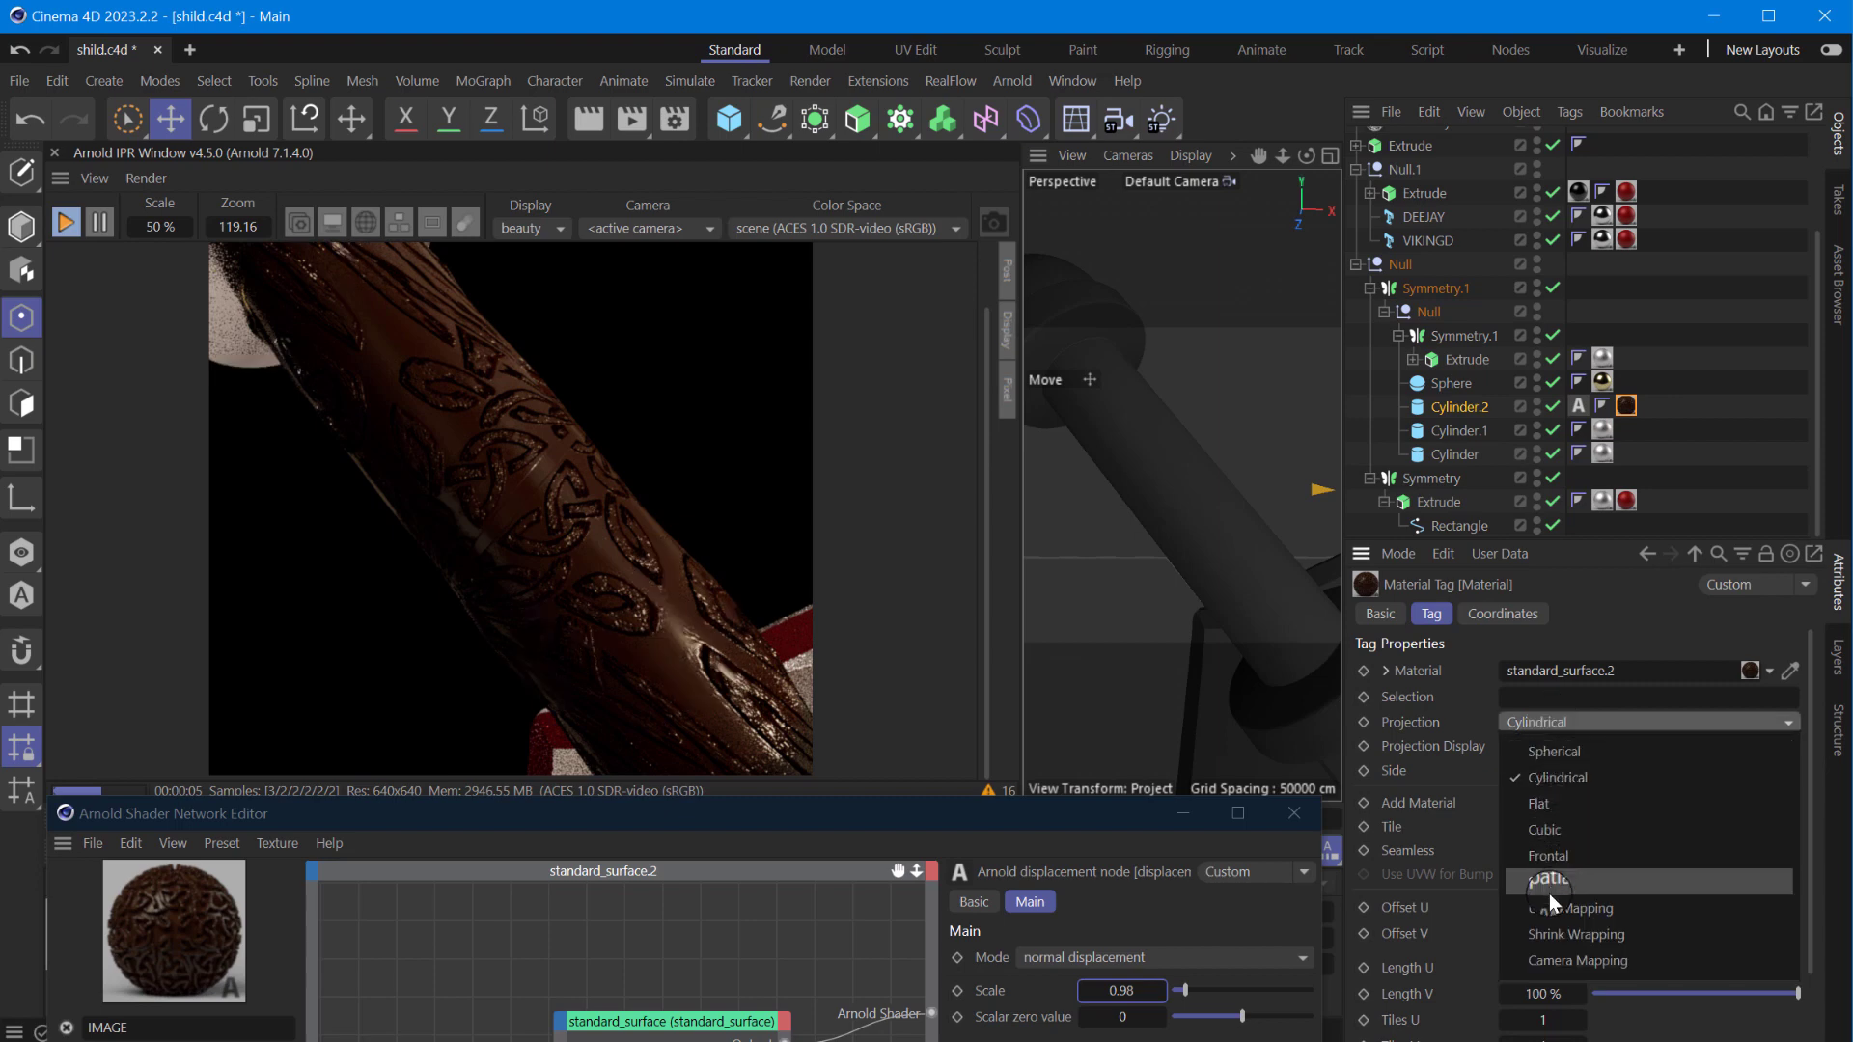
pyautogui.click(1570, 908)
pyautogui.click(1575, 722)
pyautogui.click(1550, 830)
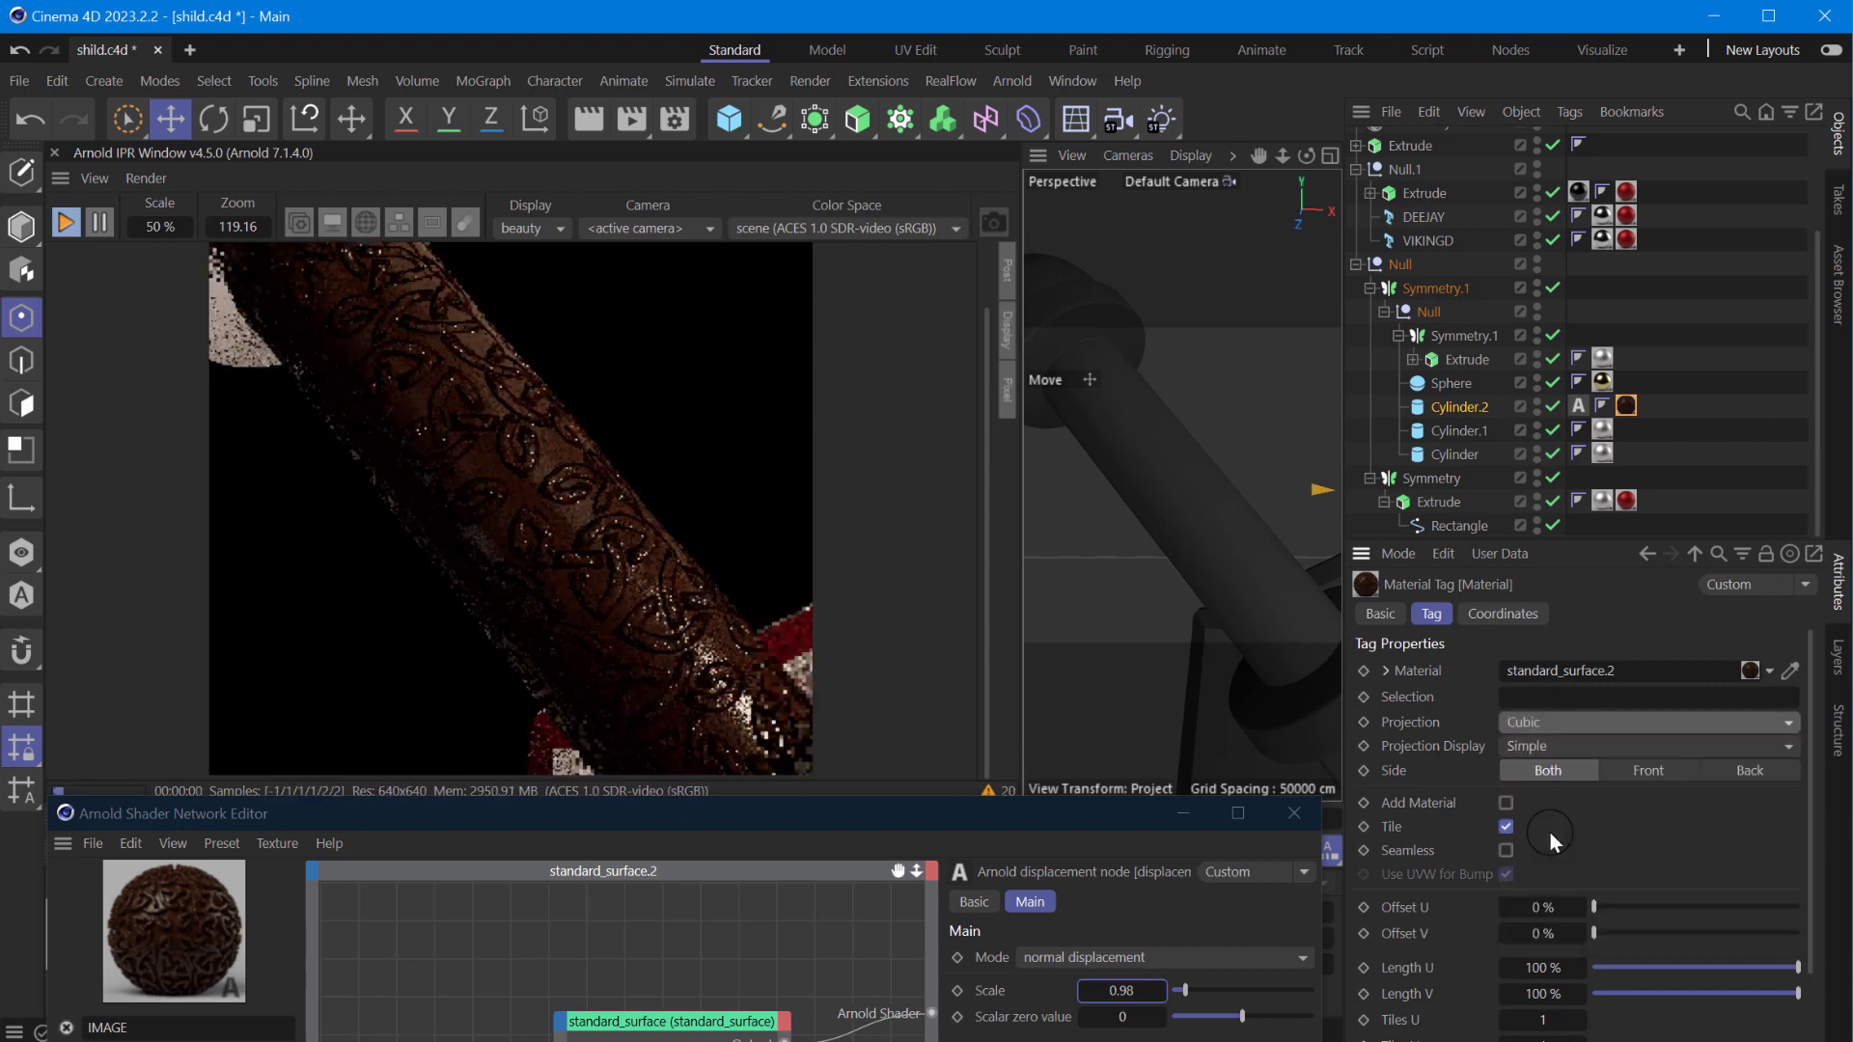
# - Select the standard_surface node and close the Arnold Shader Network Editor
pyautogui.scroll(-2, 1145, 513)
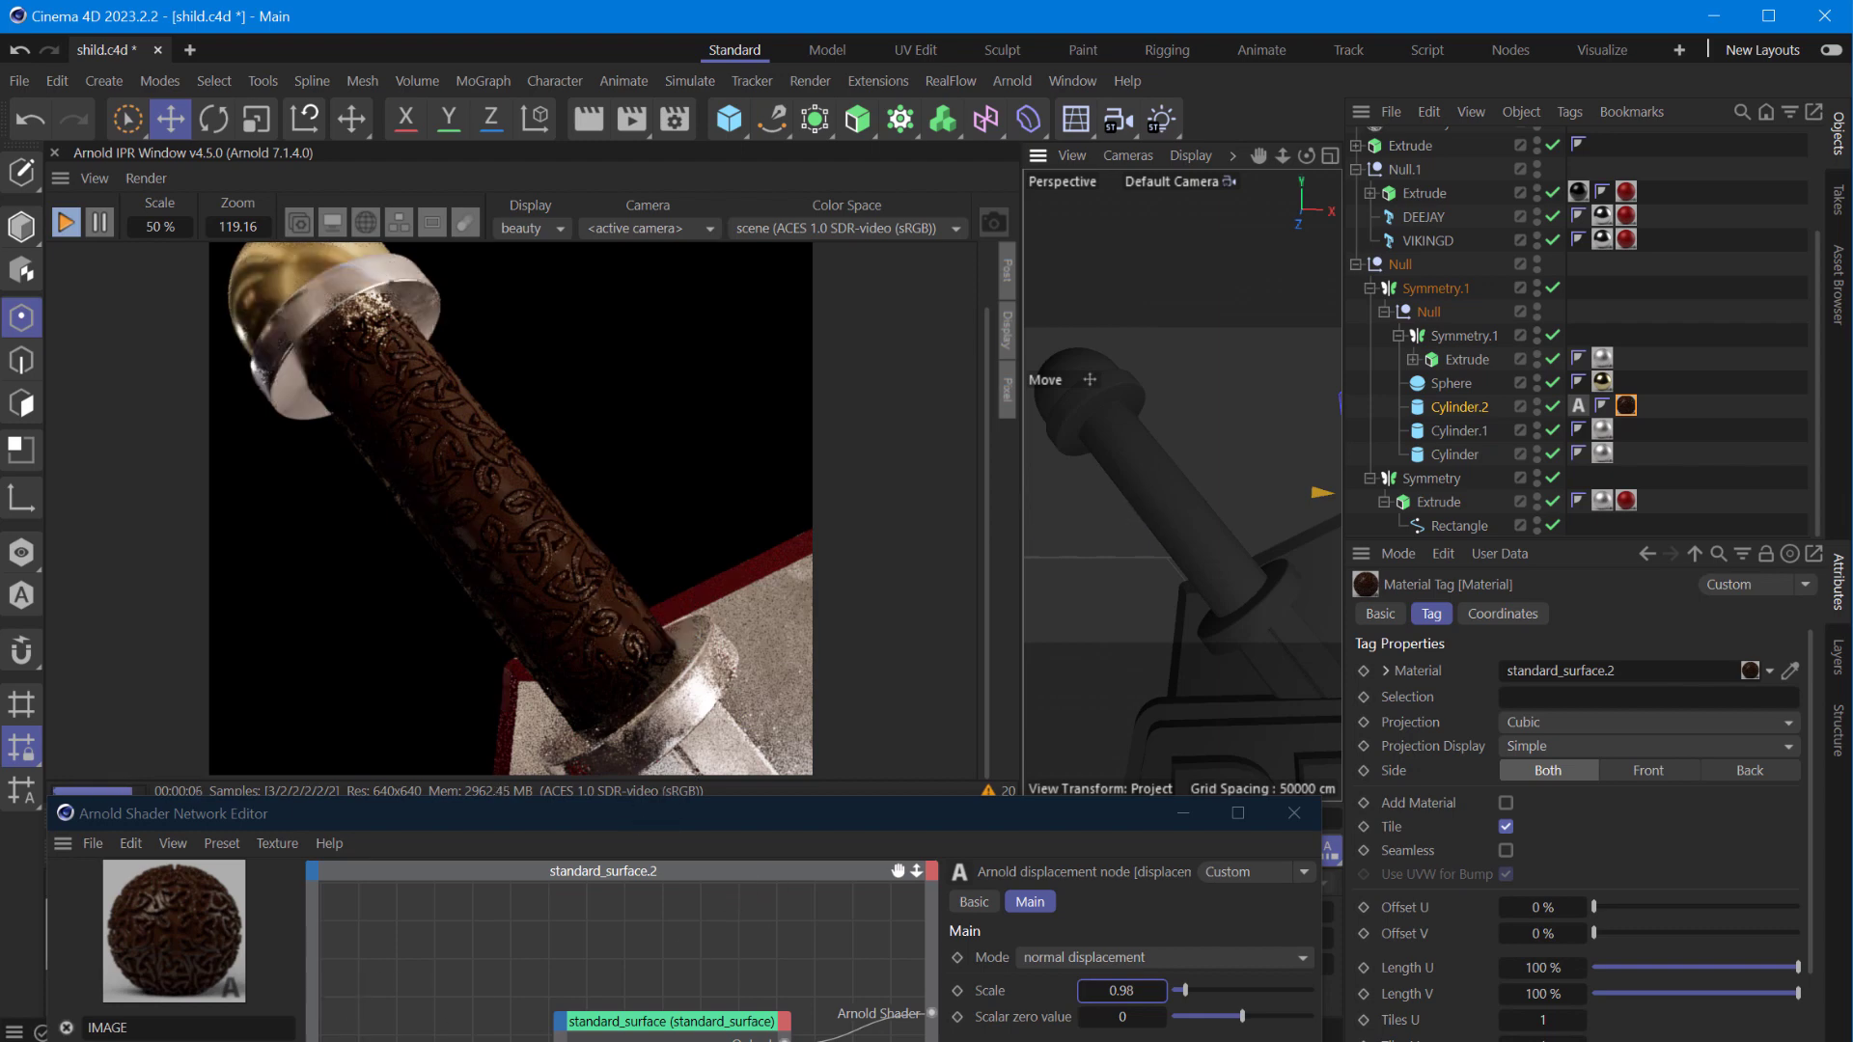
pyautogui.click(671, 1021)
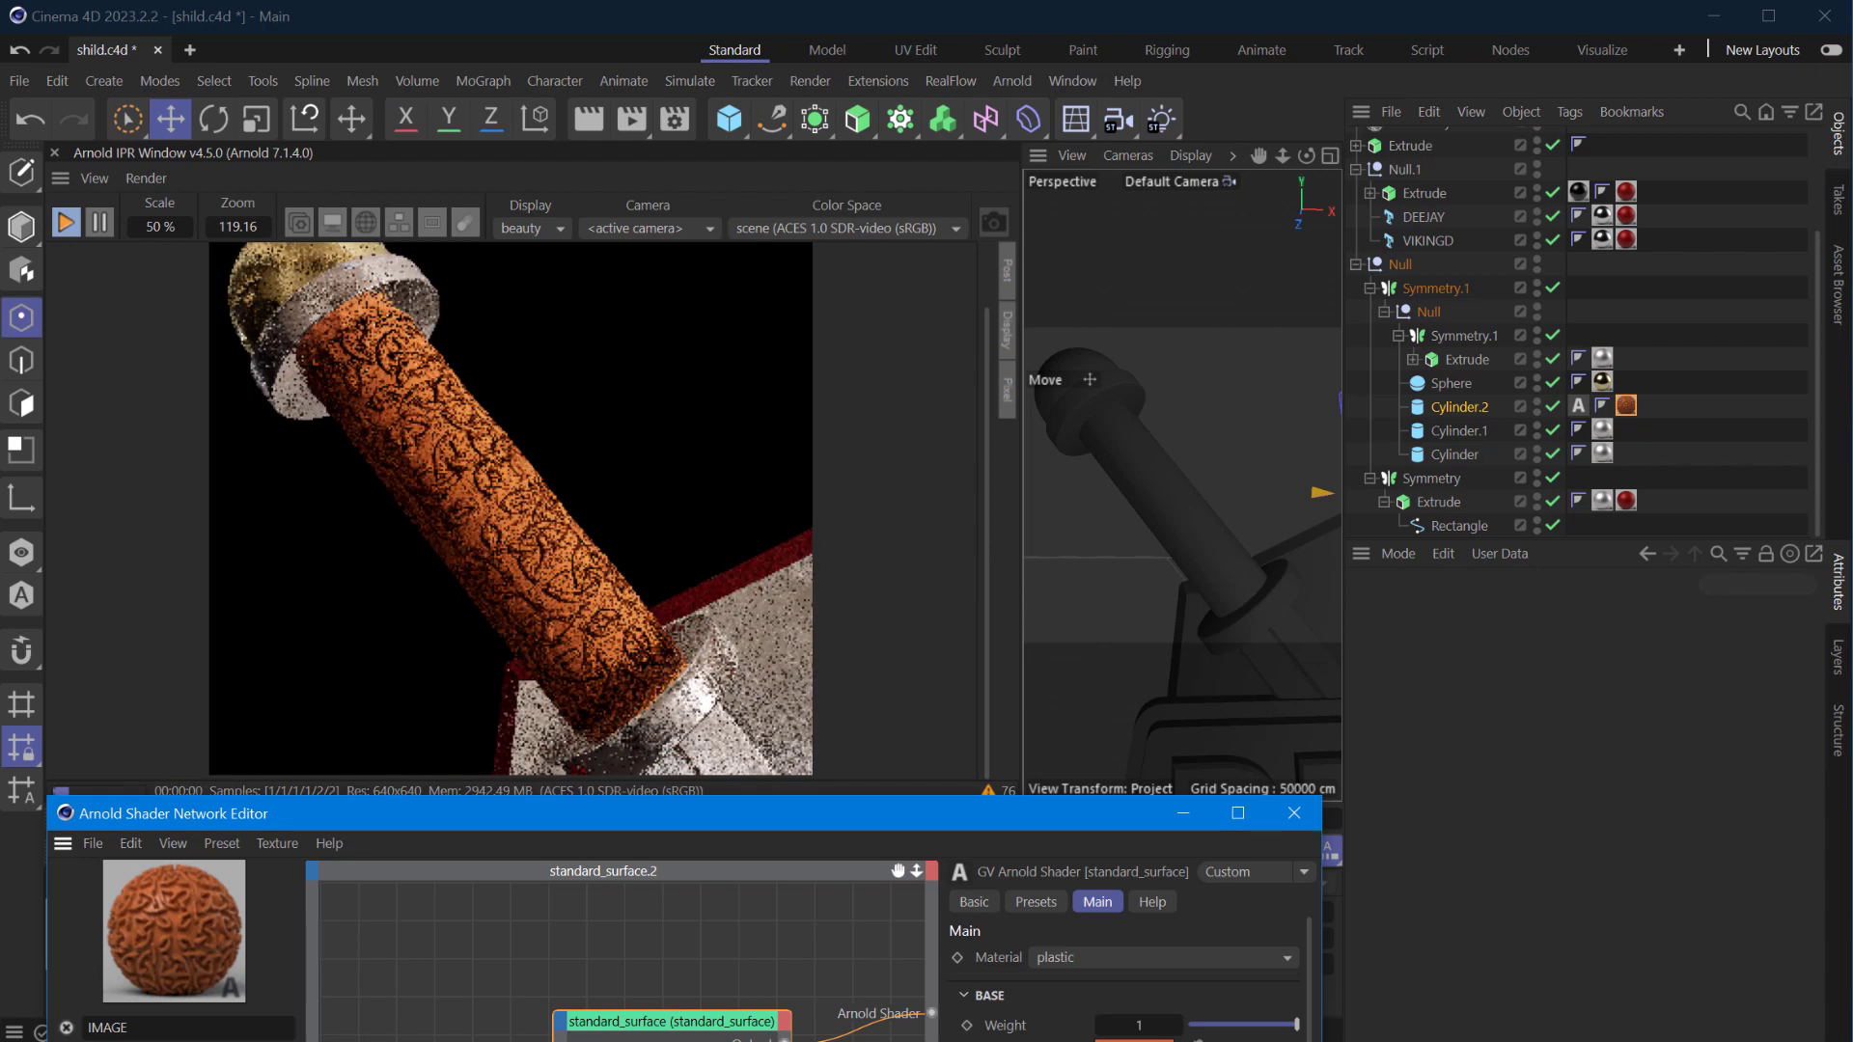
pyautogui.click(655, 1025)
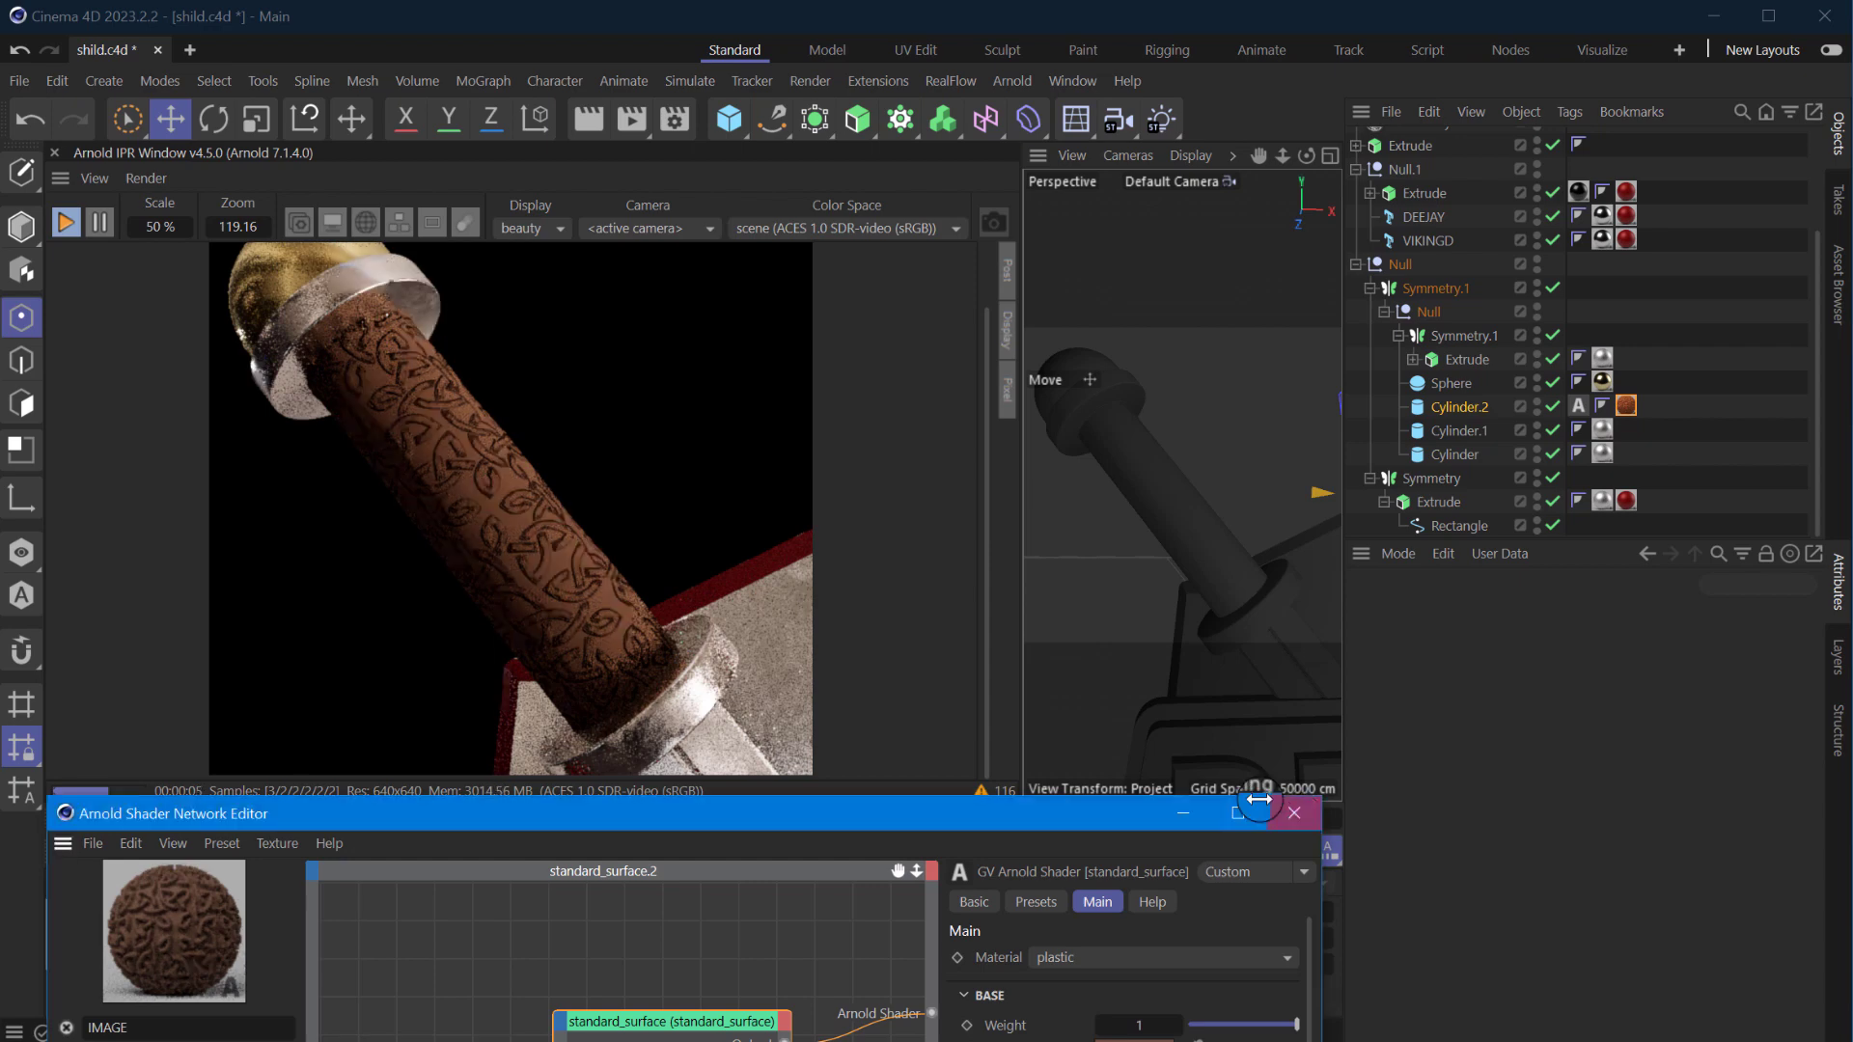
pyautogui.click(1295, 813)
pyautogui.keyDown('alt'); pyautogui.moveTo(1262, 467); pyautogui.dragTo(1245, 541); pyautogui.keyUp('alt')
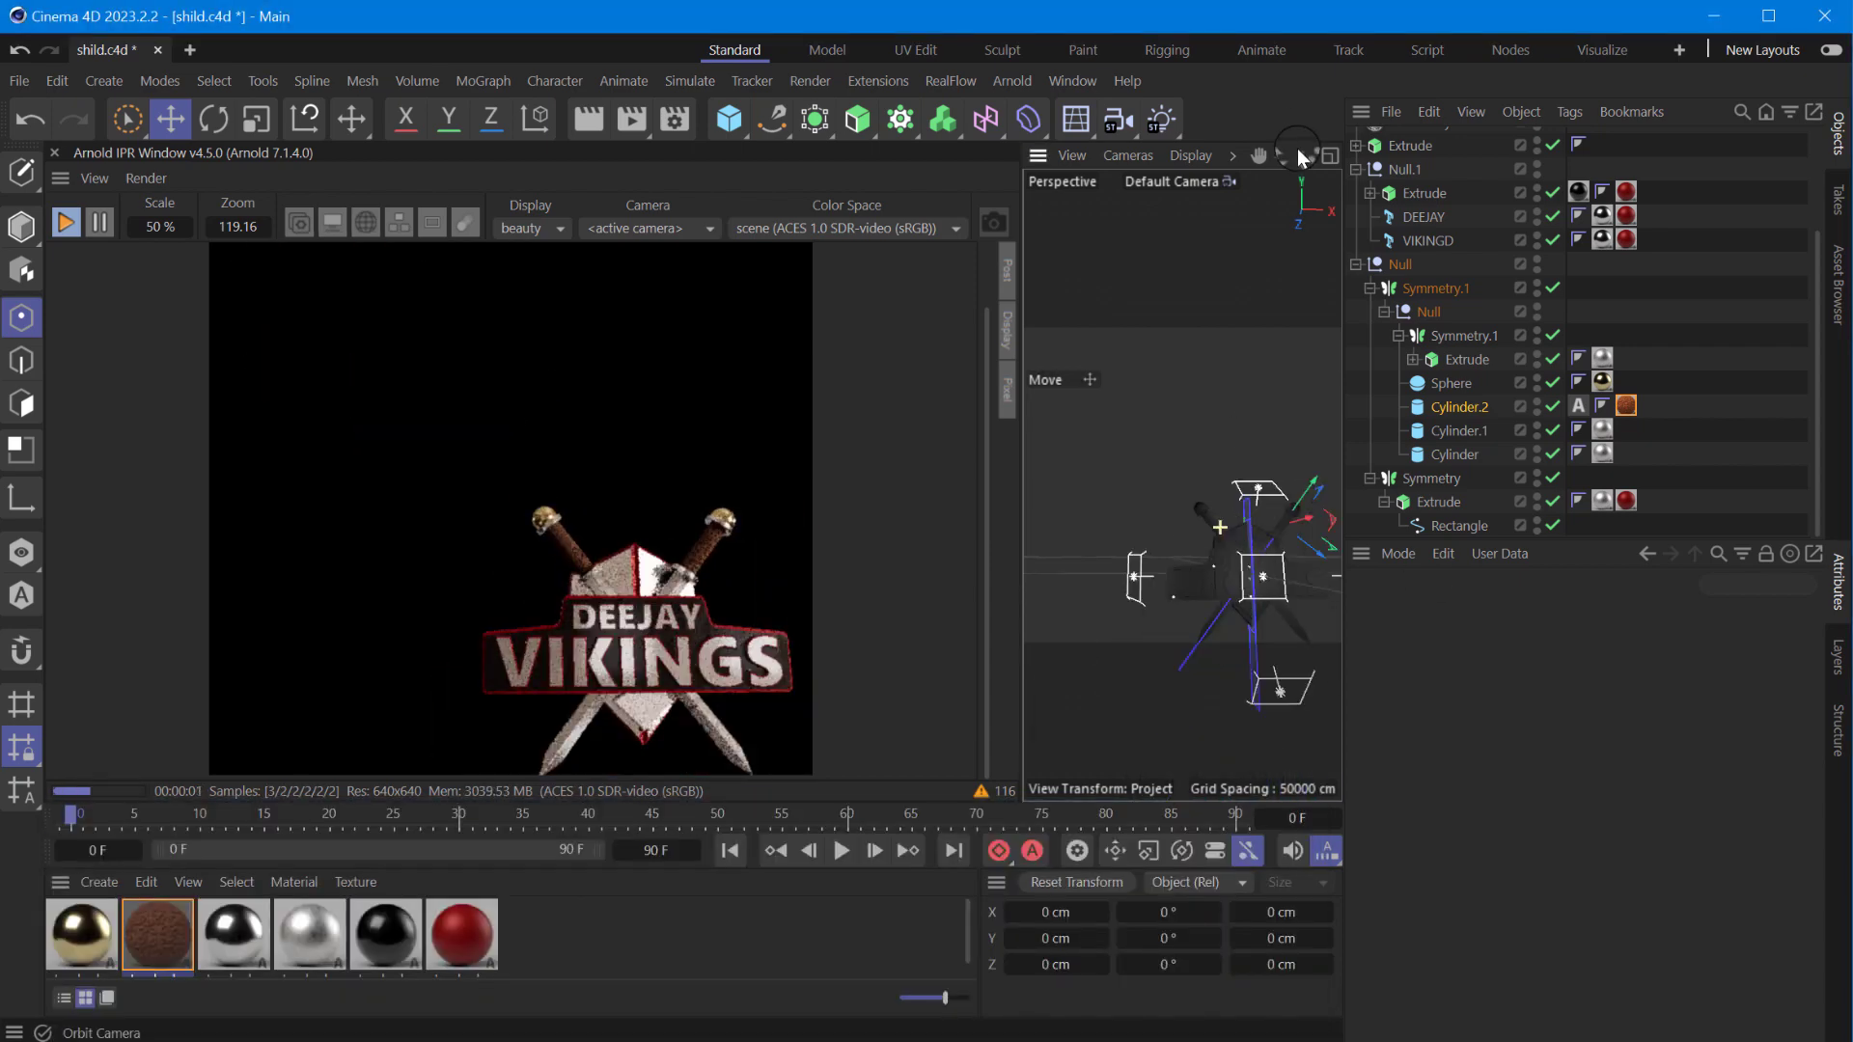
# - Collapse the Null, move a quad light to the right, and delete quad_light.5
pyautogui.moveTo(1316, 161); pyautogui.dragTo(1498, 245)
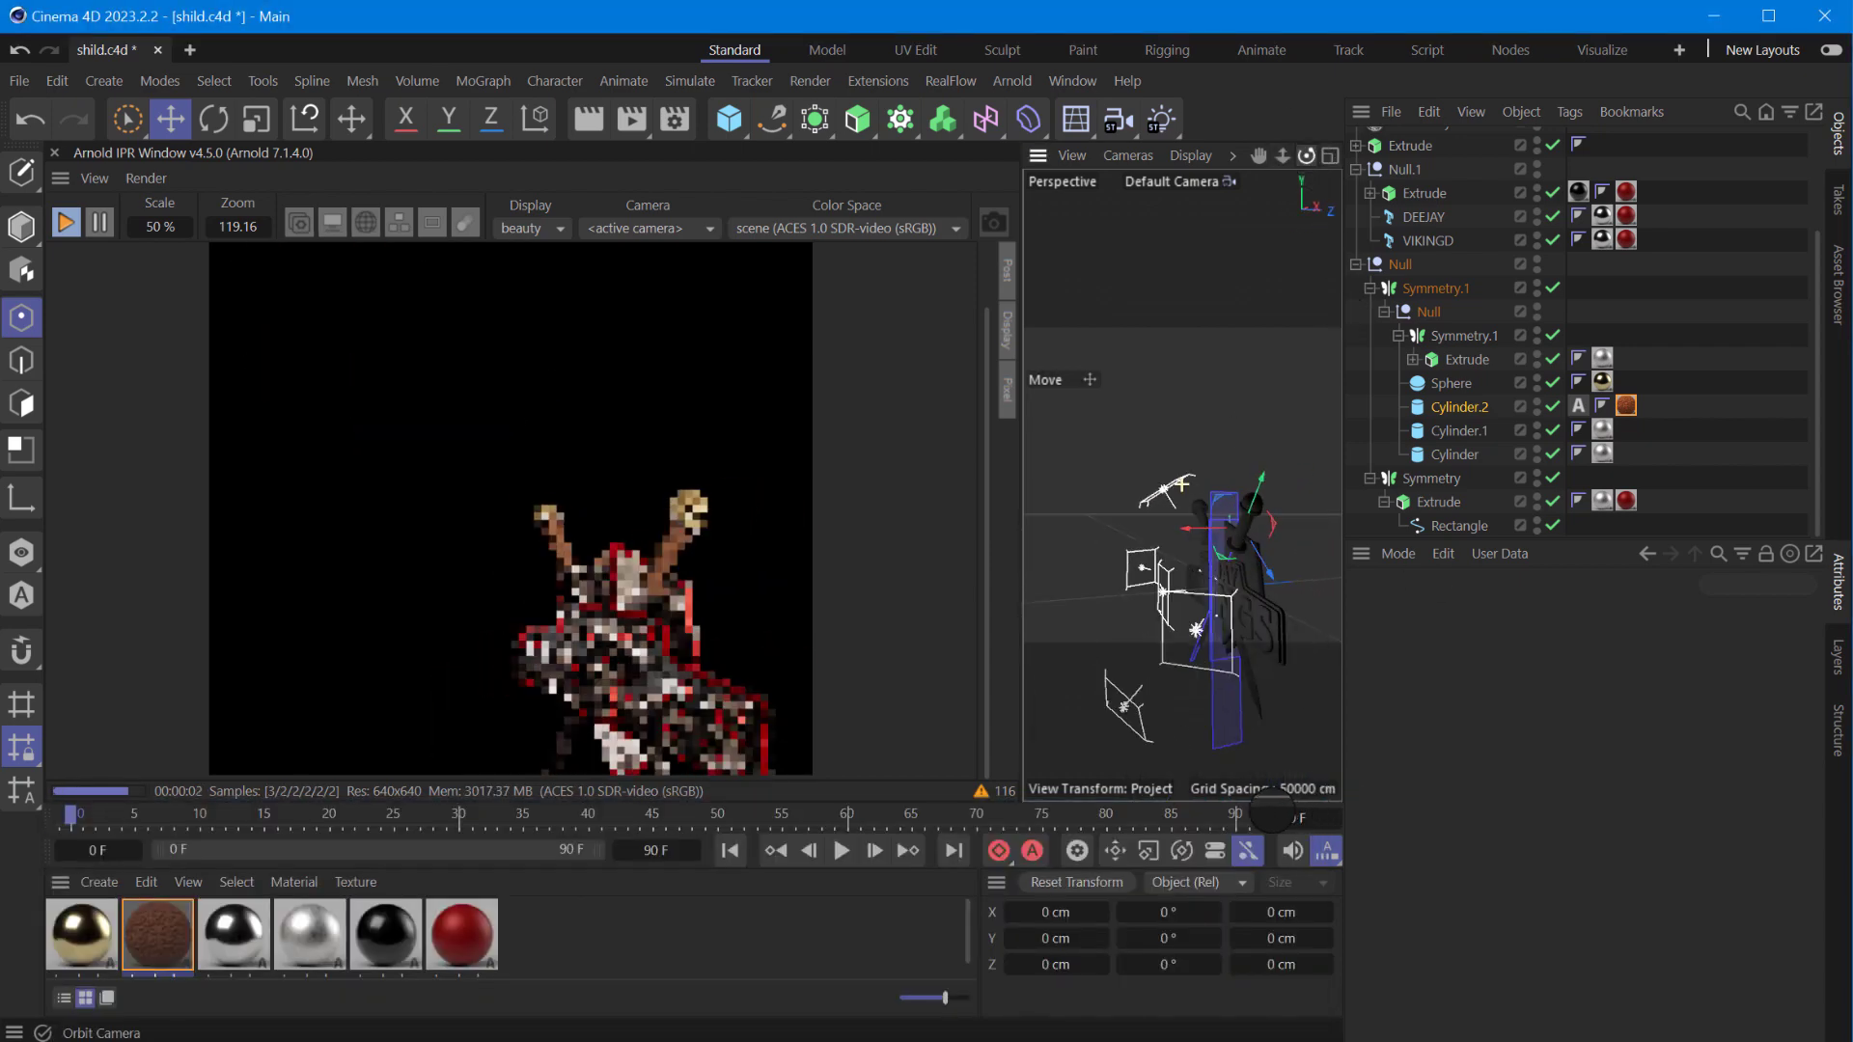
pyautogui.click(1355, 265)
pyautogui.click(1420, 204)
pyautogui.click(1424, 162)
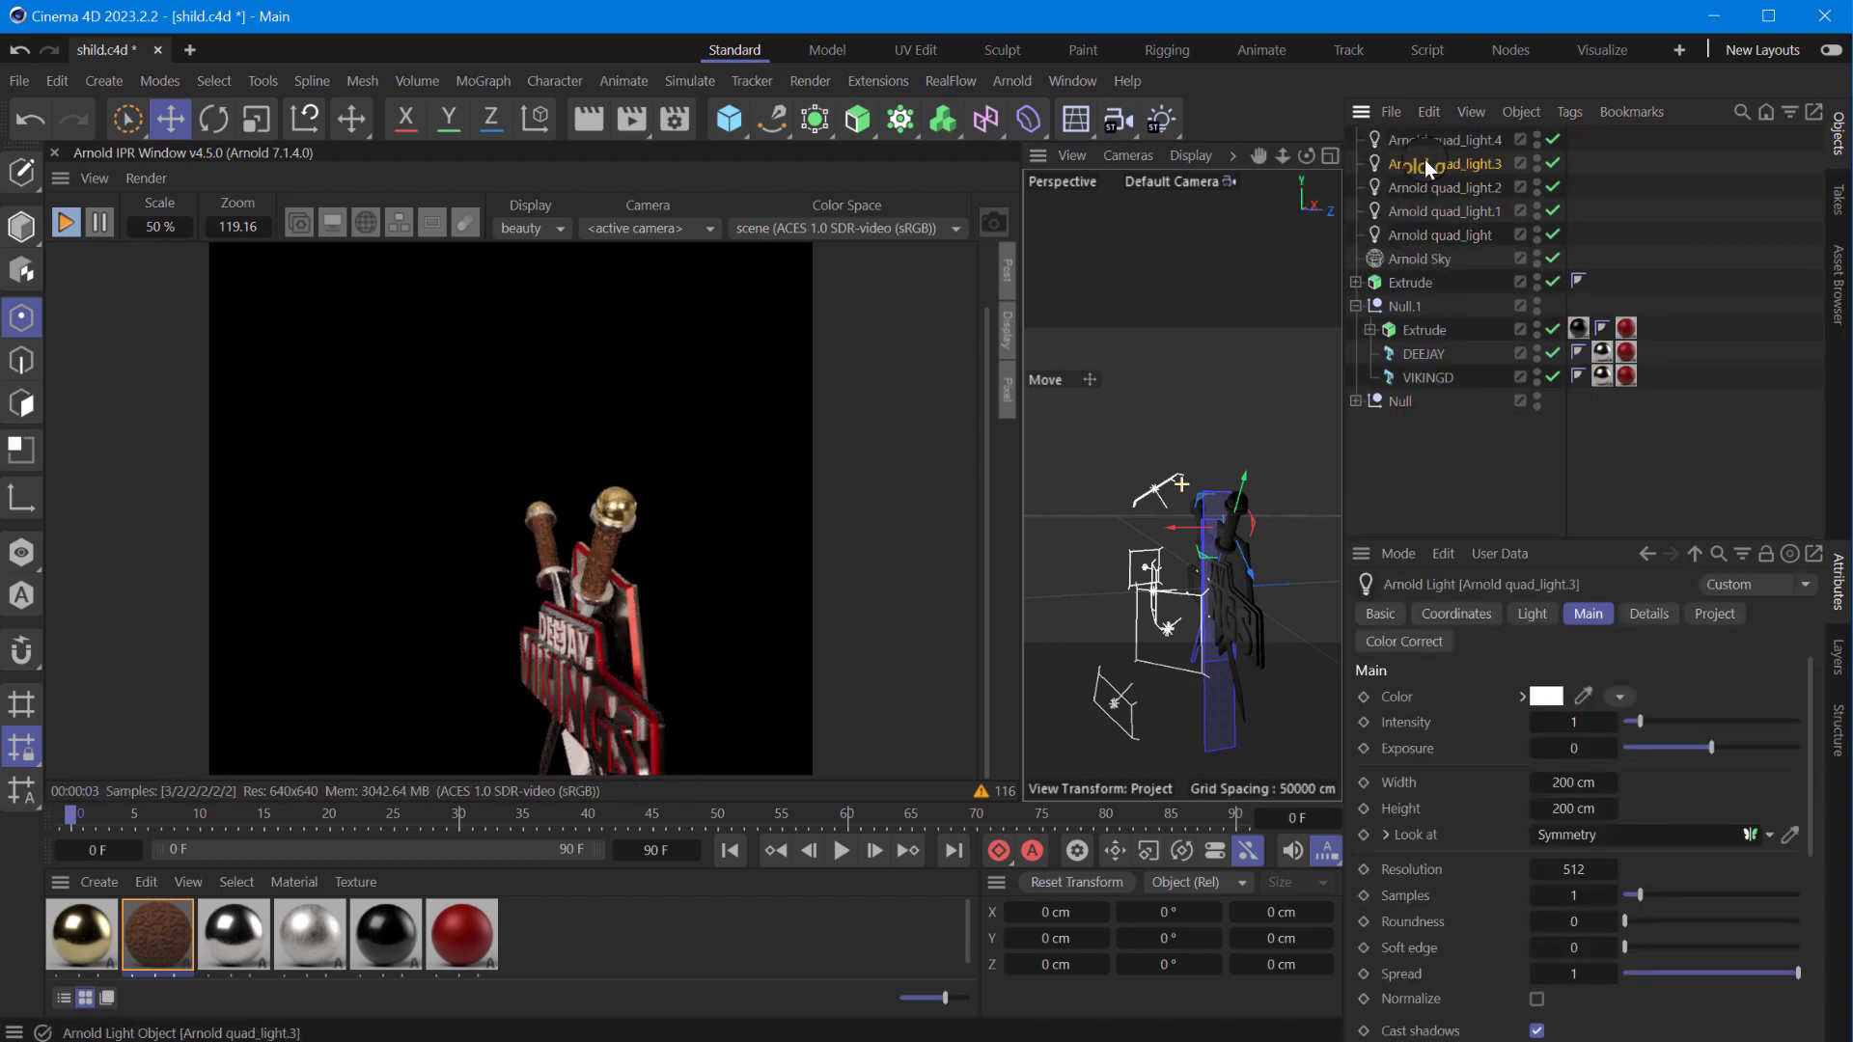
pyautogui.click(1449, 186)
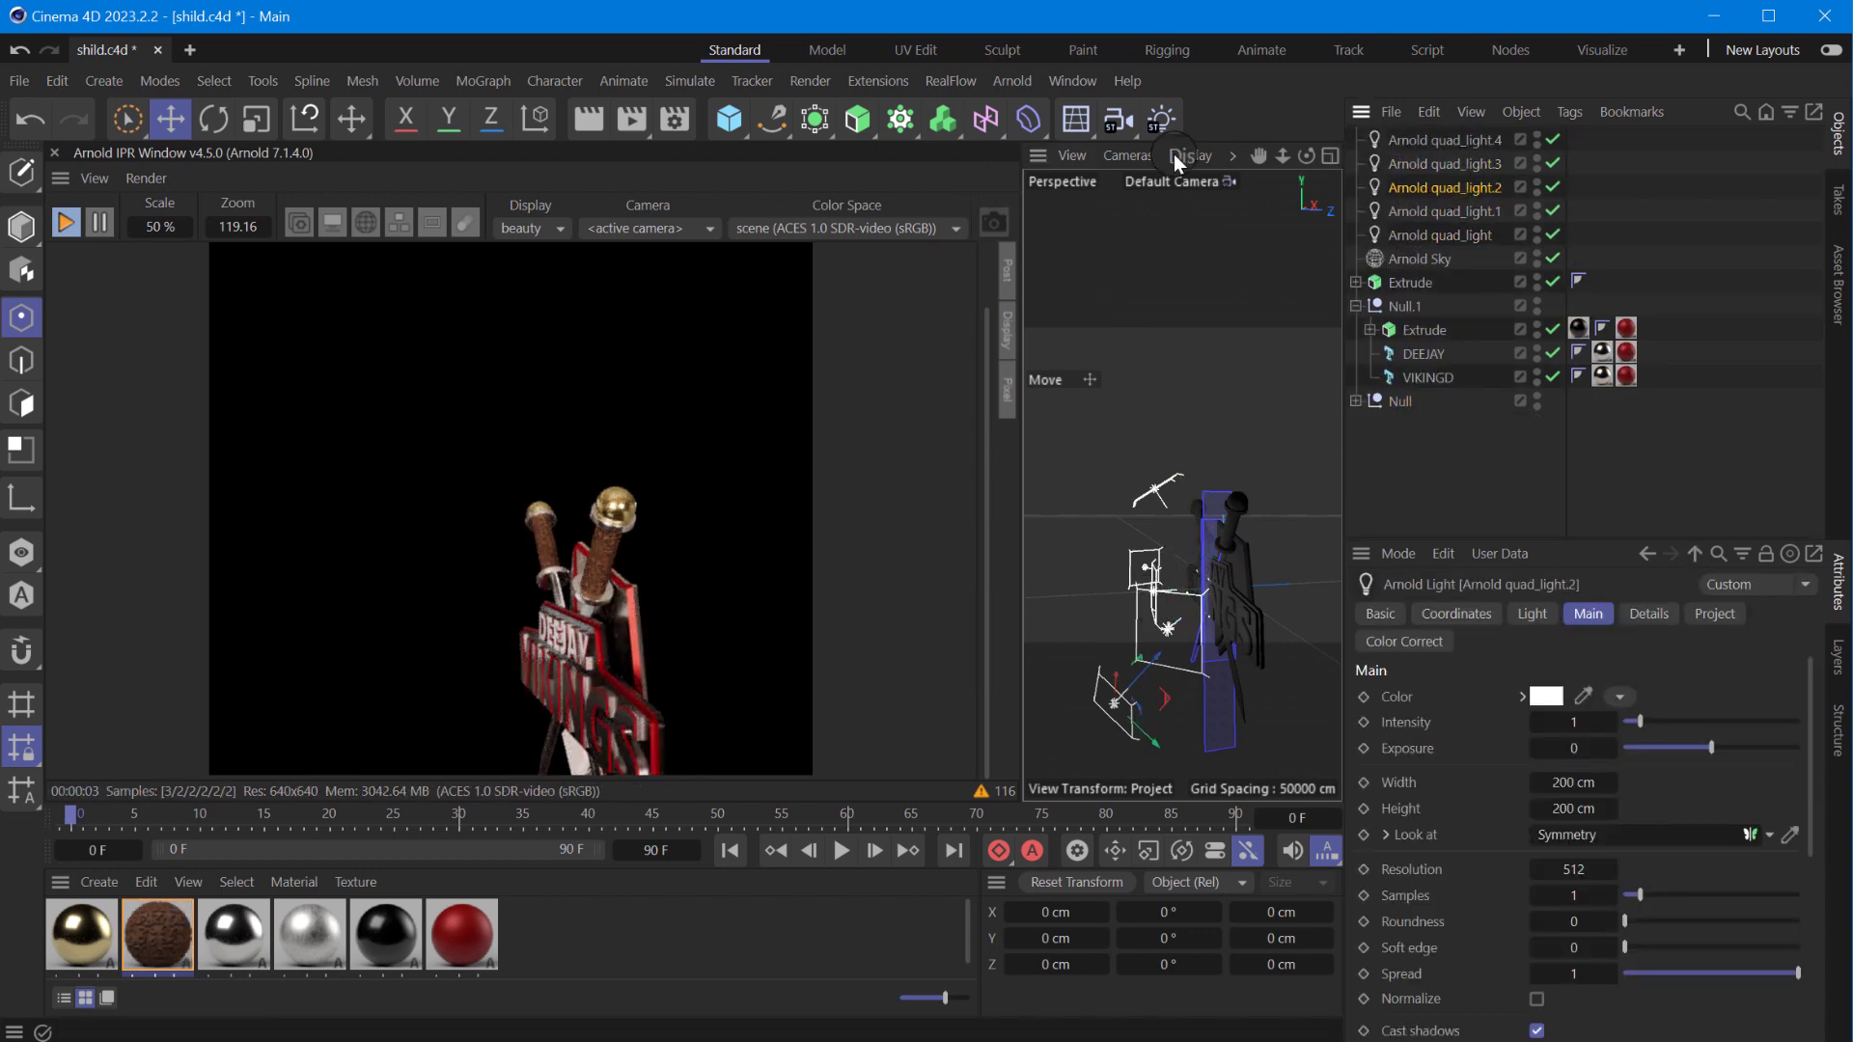
pyautogui.moveTo(1307, 156); pyautogui.dragTo(1389, 193)
pyautogui.click(1422, 208)
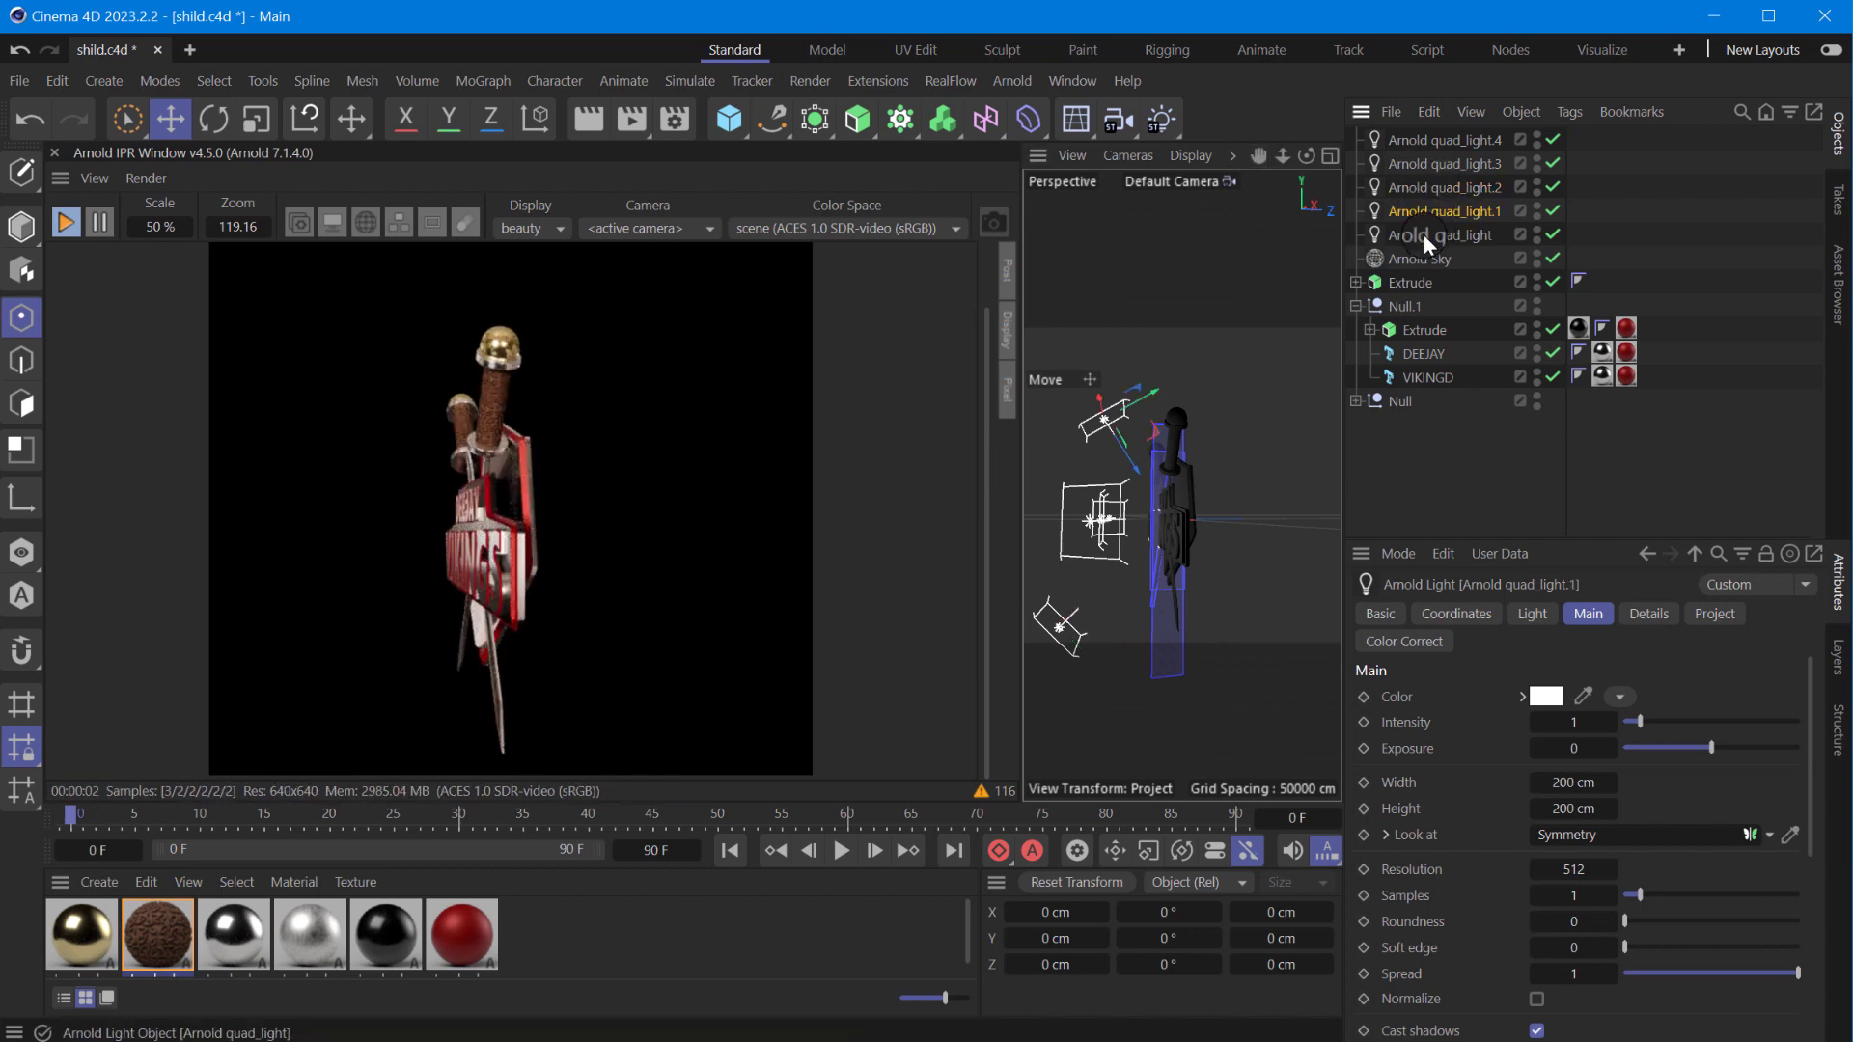
pyautogui.click(1427, 237)
pyautogui.moveTo(1163, 518); pyautogui.dragTo(1259, 520)
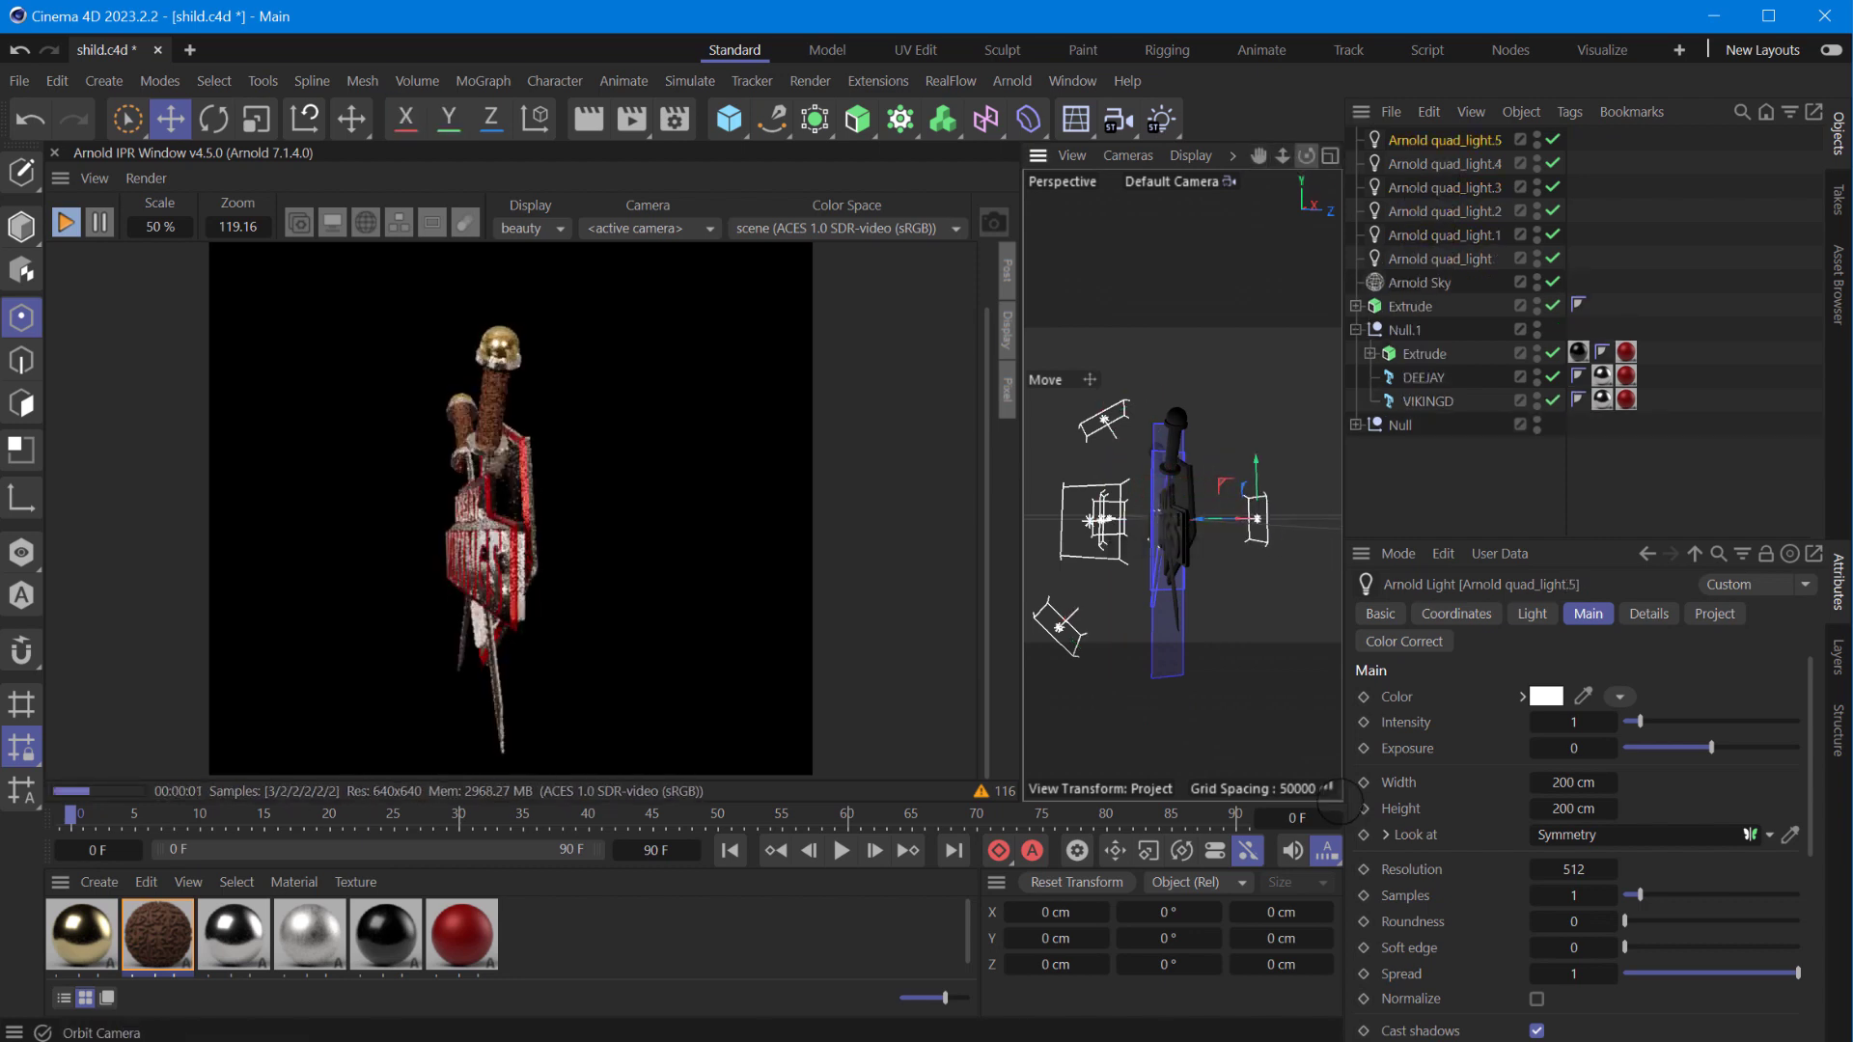
pyautogui.moveTo(1335, 803); pyautogui.dragTo(1284, 497)
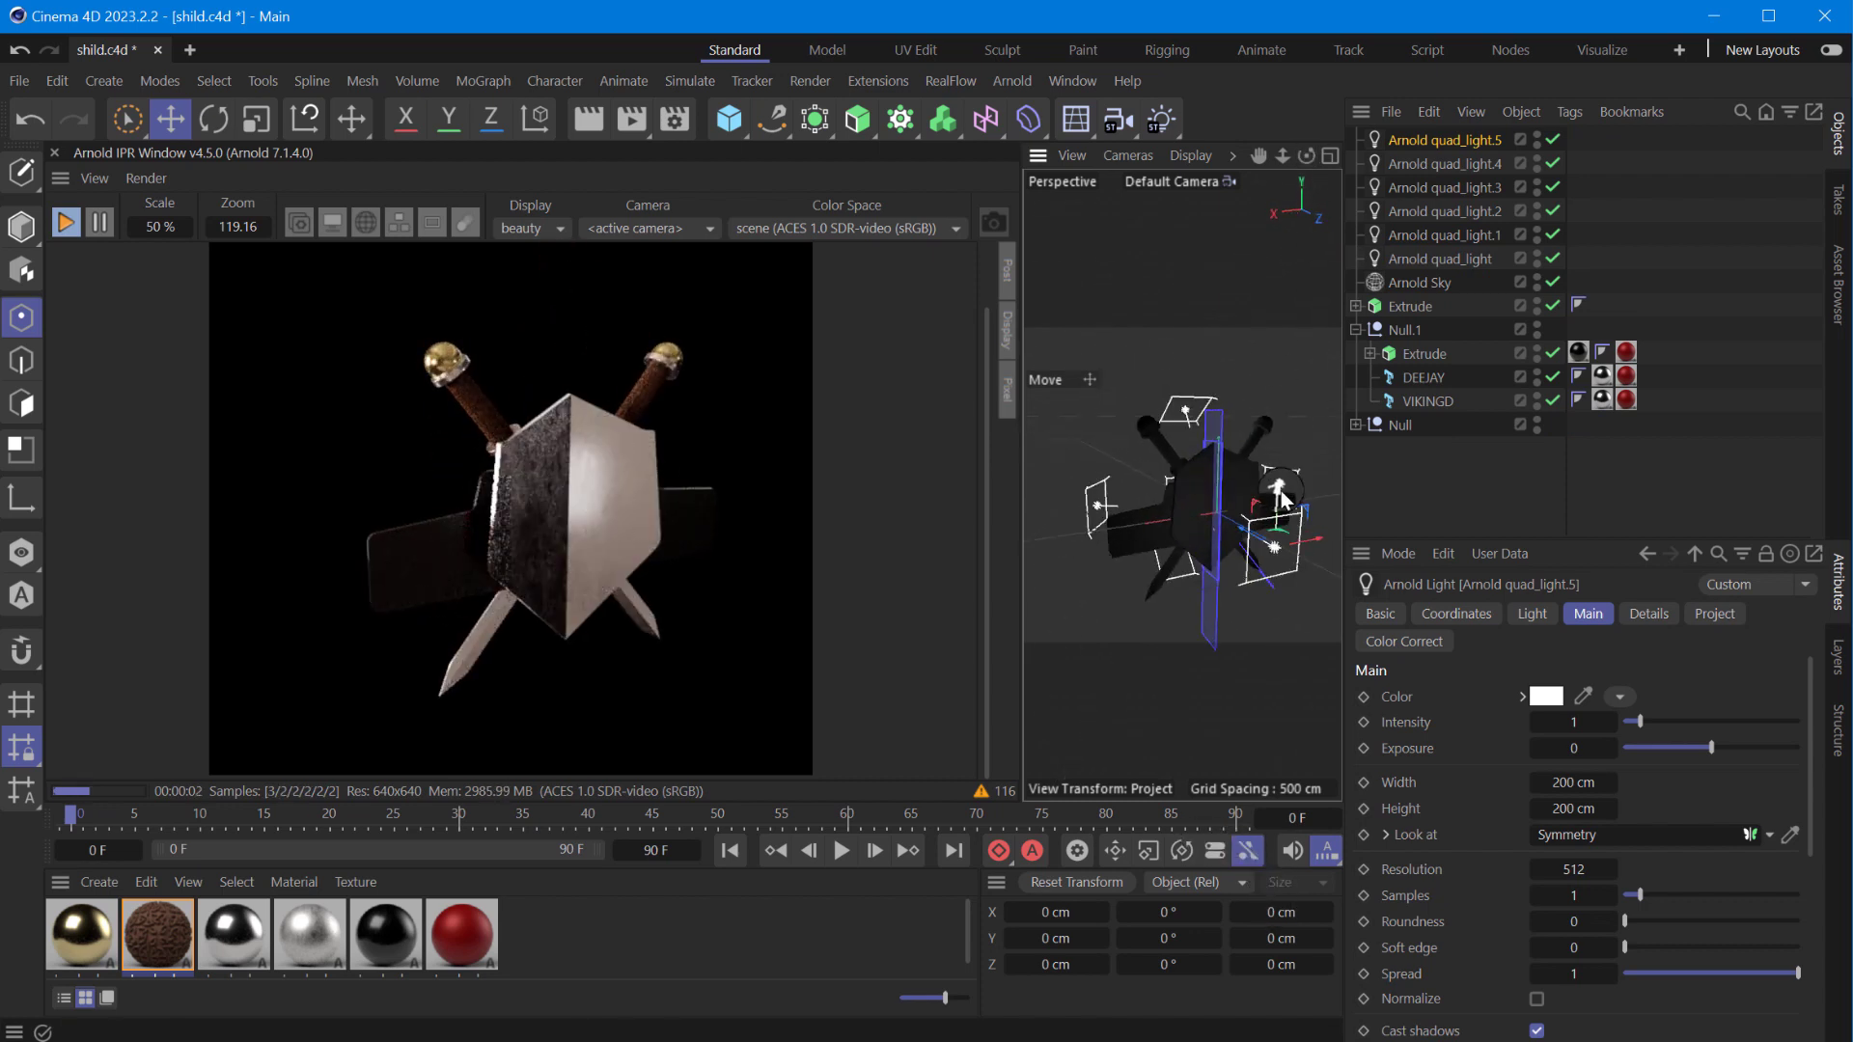
pyautogui.press('Delete')
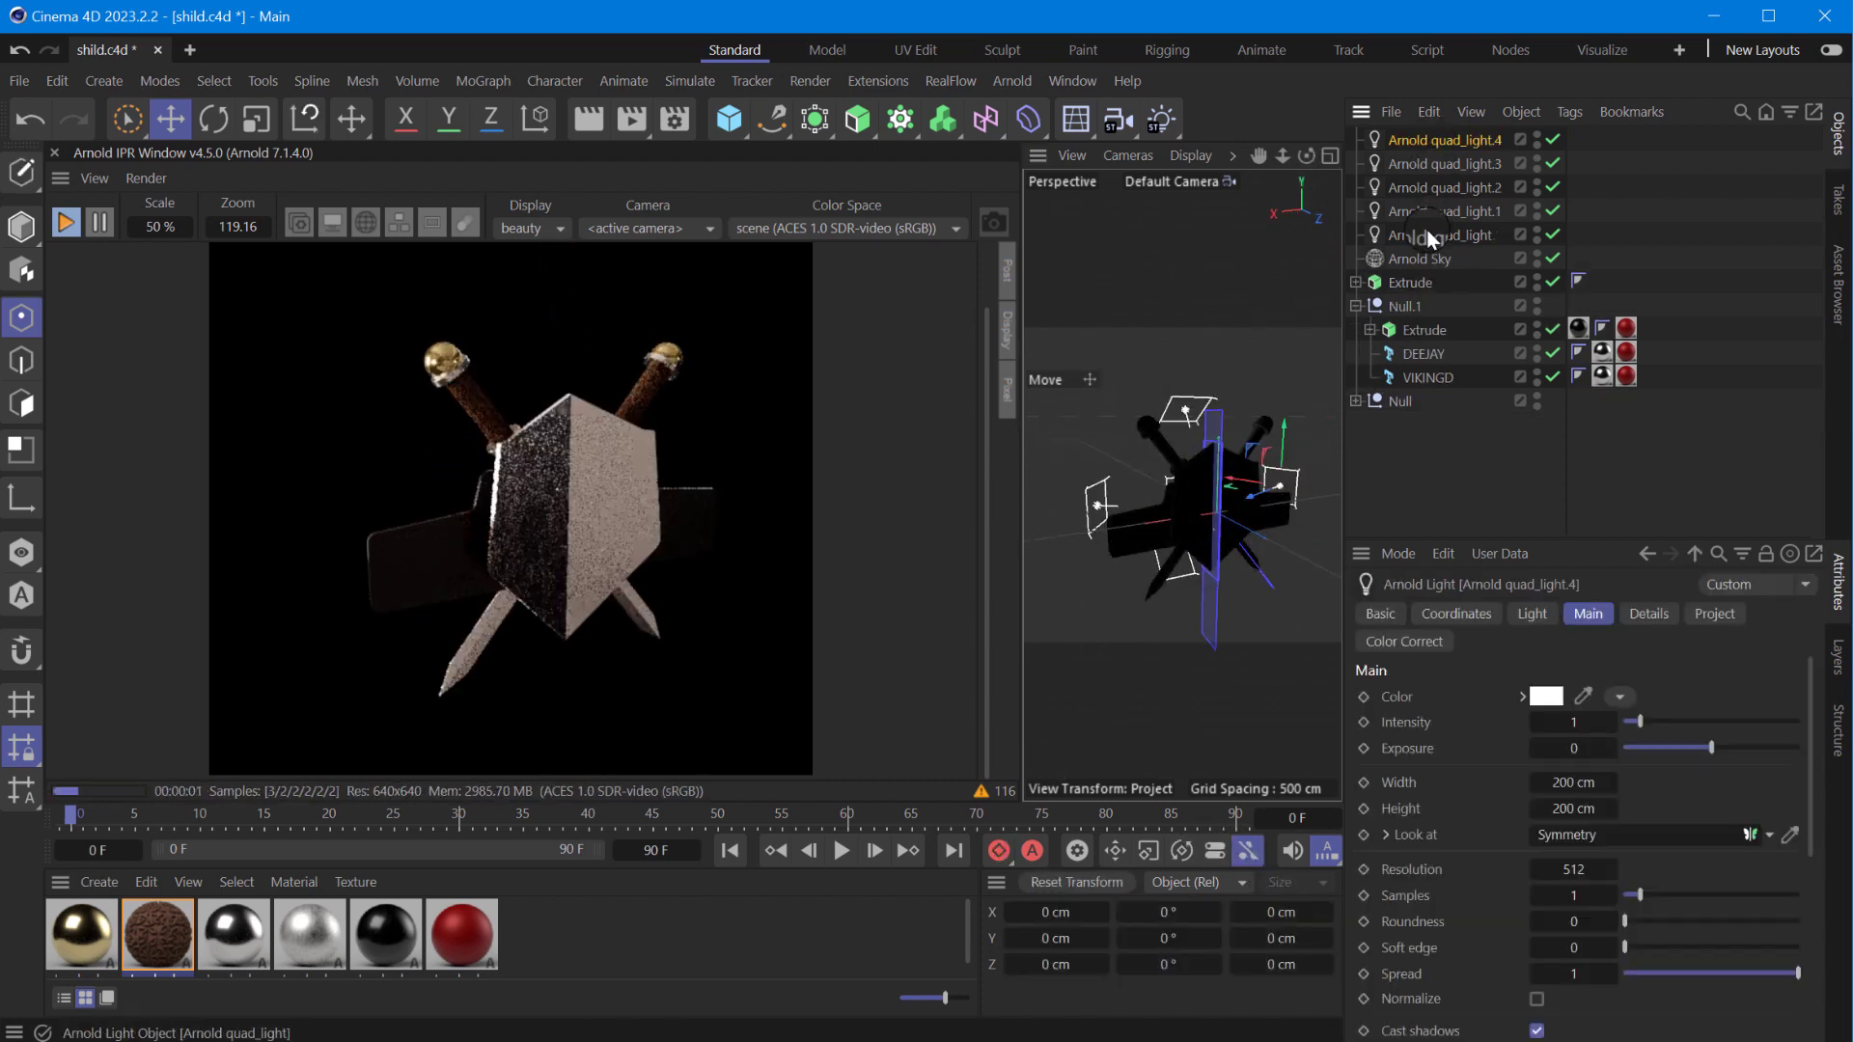
# - Ctrl-drag the five selected quad lights to create quad_light.5 through quad_light.9
pyautogui.keyDown('shift'); pyautogui.click(1433, 236); pyautogui.keyUp('shift')
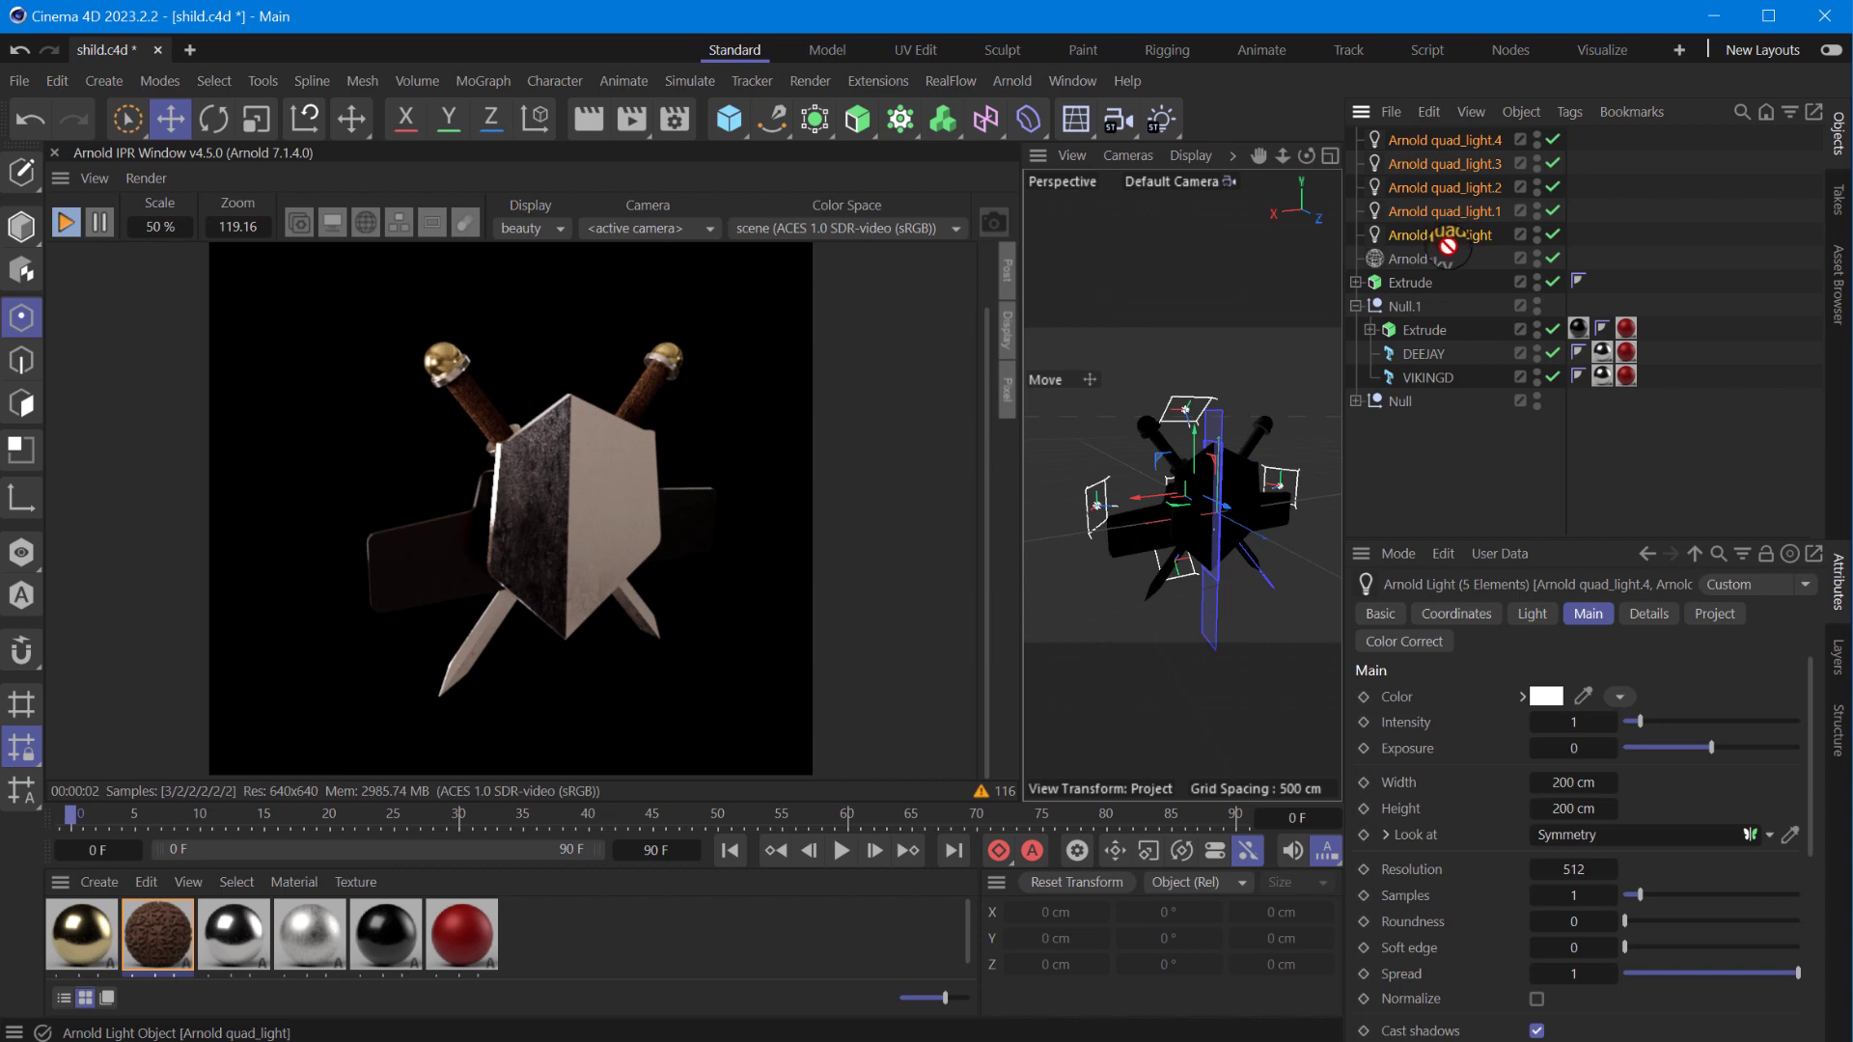
pyautogui.keyDown('ctrl'); pyautogui.moveTo(1448, 246); pyautogui.dragTo(1450, 263); pyautogui.keyUp('ctrl')
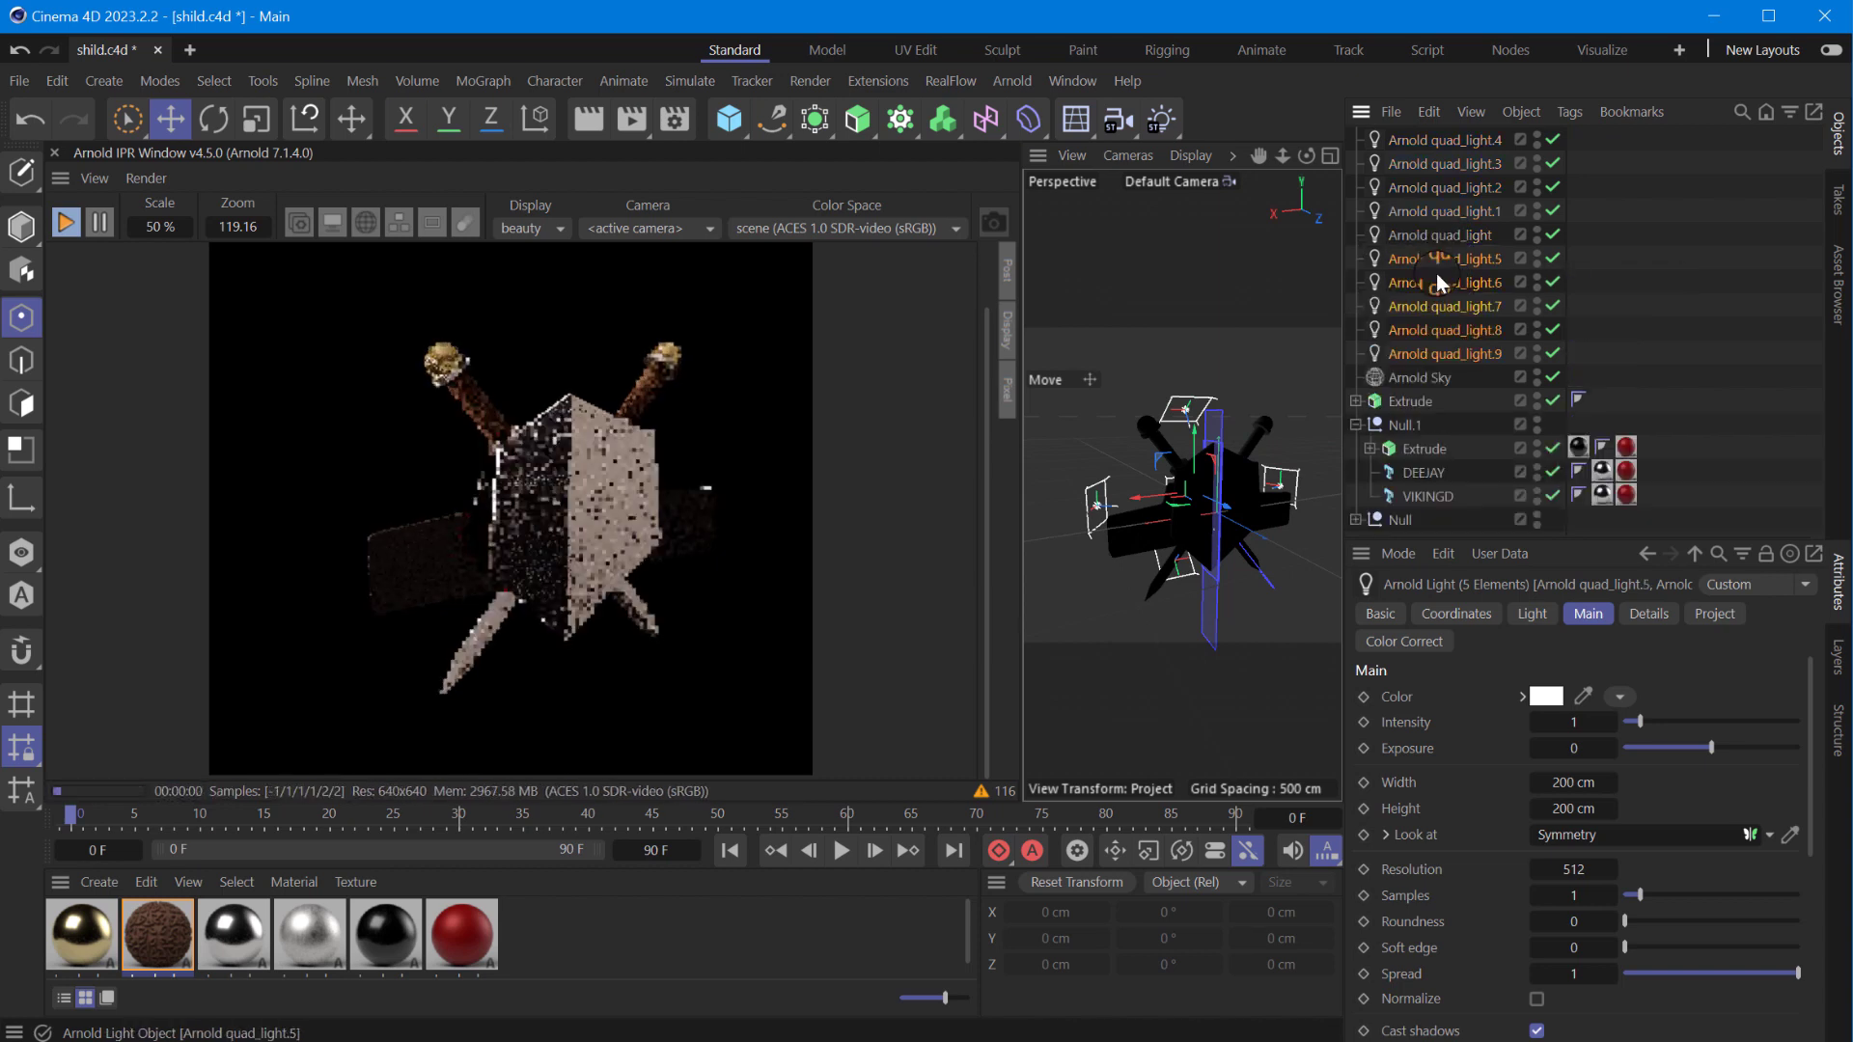
pyautogui.moveTo(1306, 155)
pyautogui.mouseDown()
pyautogui.moveTo(1242, 518)
pyautogui.moveTo(1460, 772)
pyautogui.moveTo(1399, 733)
pyautogui.mouseUp()
pyautogui.moveTo(1259, 155); pyautogui.dragTo(1351, 793)
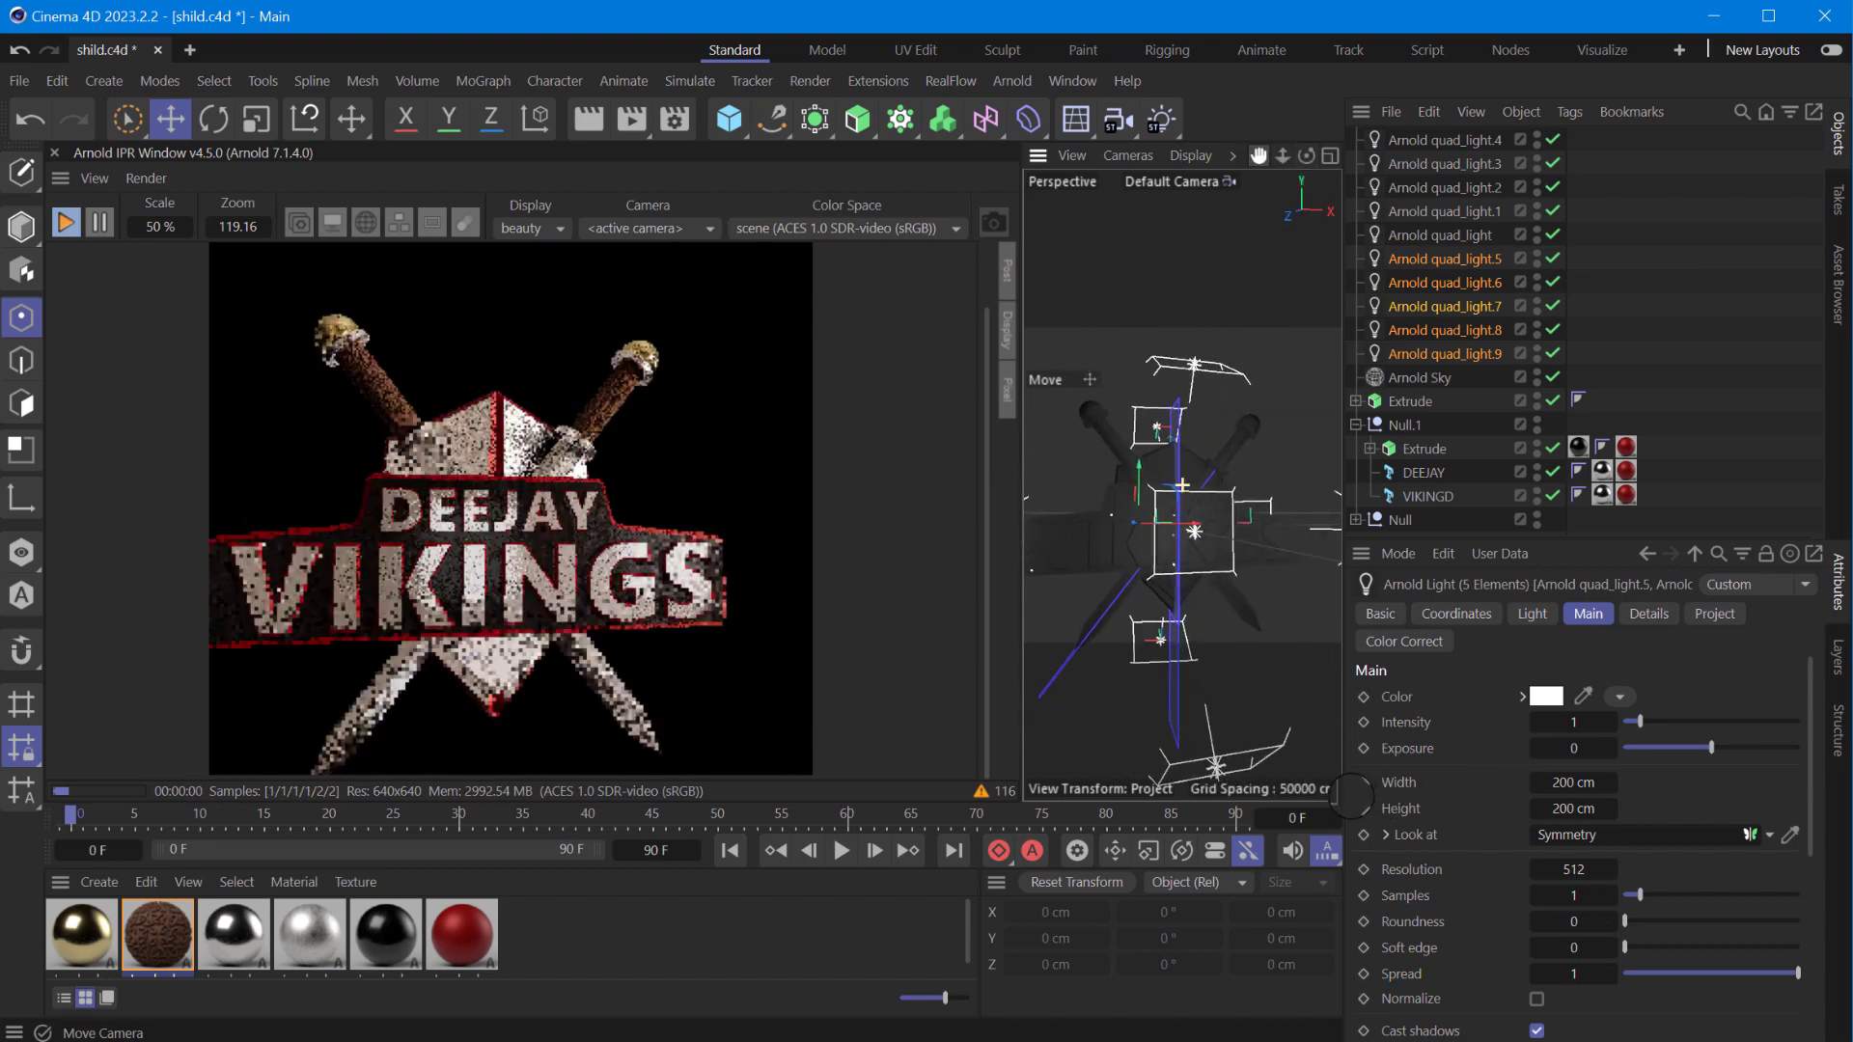
# - Drop standard_surface.2's specular roughness from 0.93 to 0.37
pyautogui.doubleClick(158, 933)
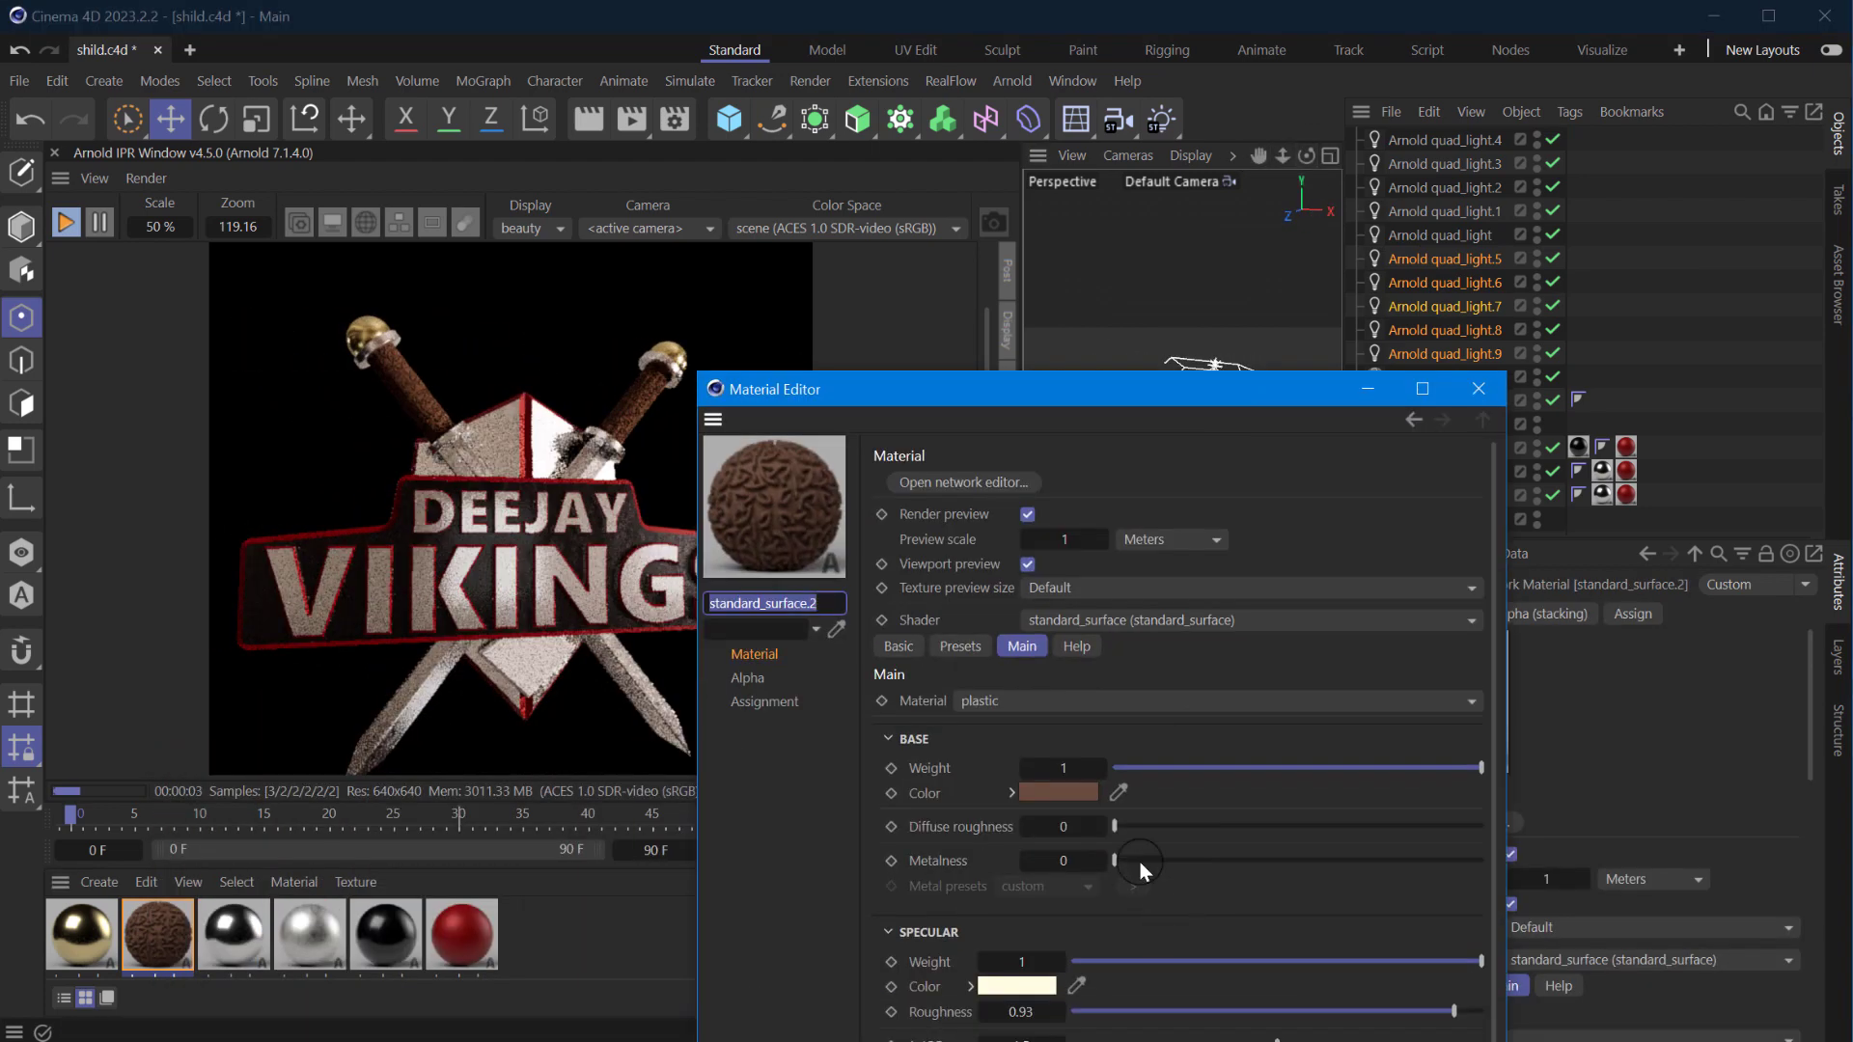
pyautogui.moveTo(1426, 1016)
pyautogui.mouseDown()
pyautogui.moveTo(1194, 1023)
pyautogui.moveTo(1224, 1011)
pyautogui.mouseUp()
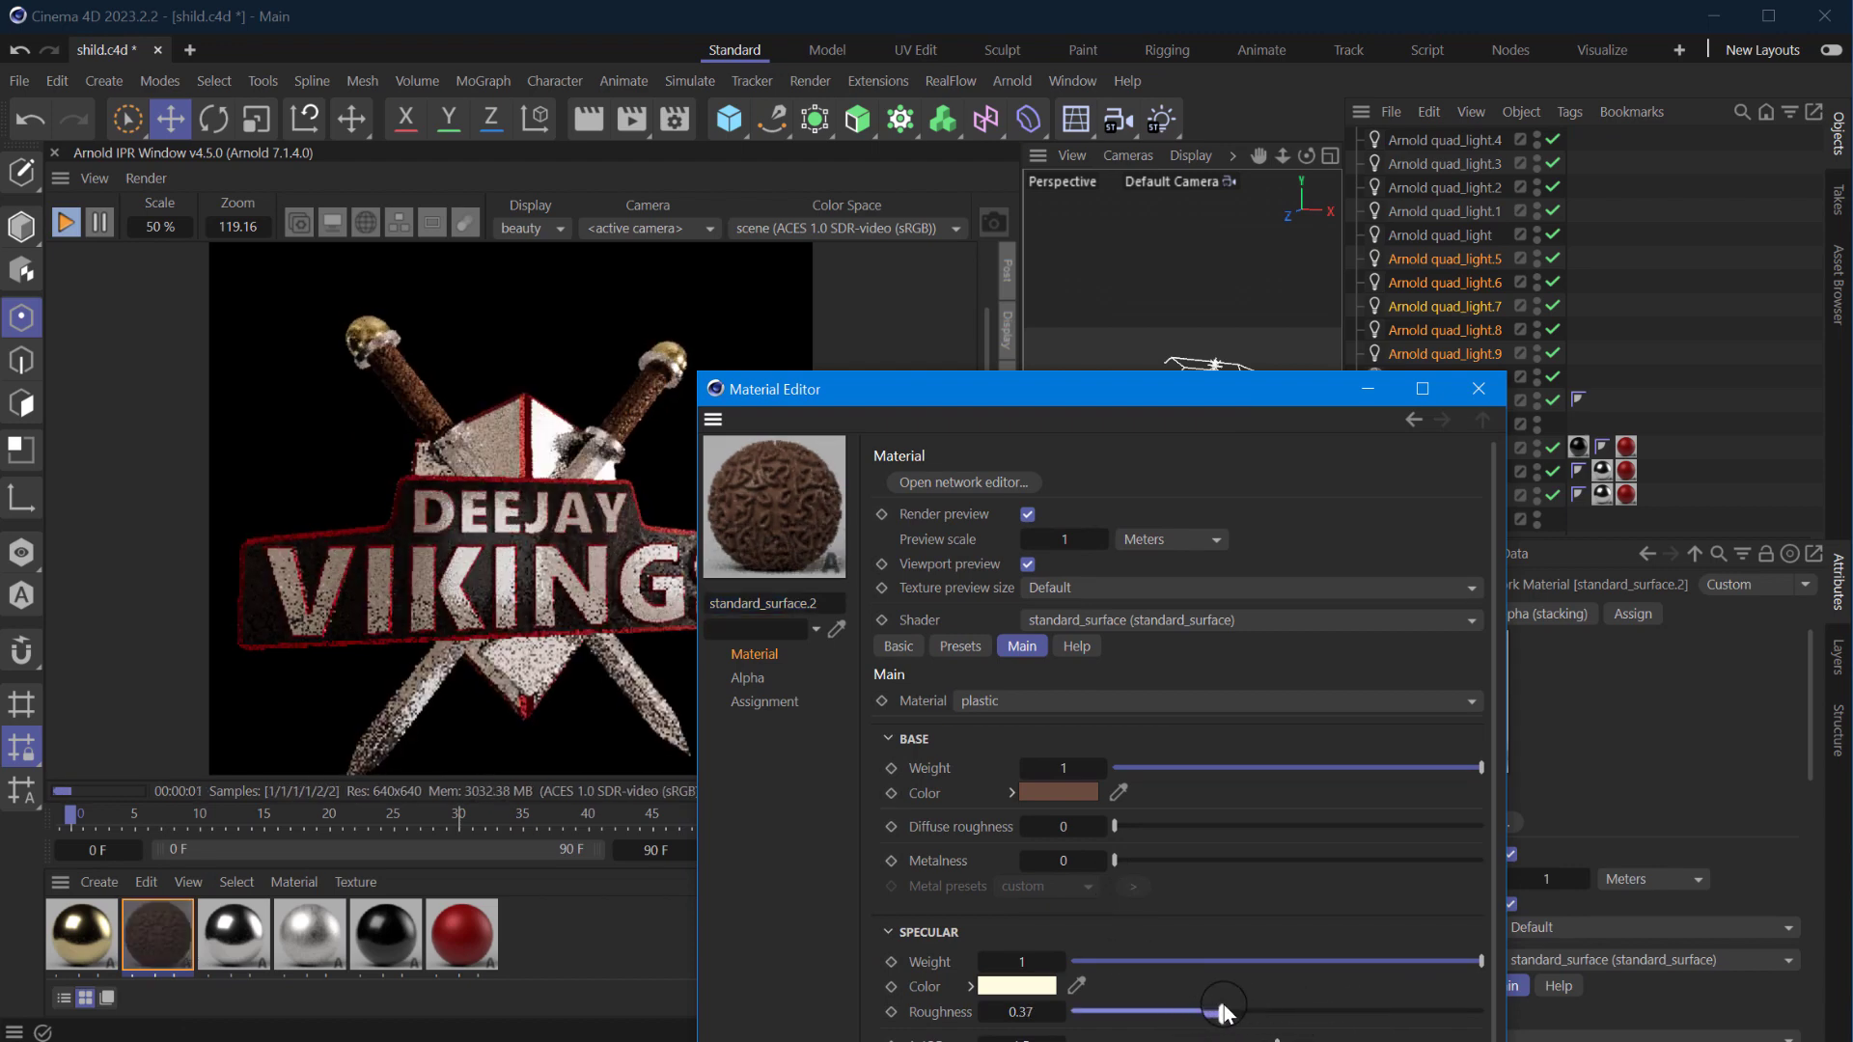
pyautogui.click(1479, 391)
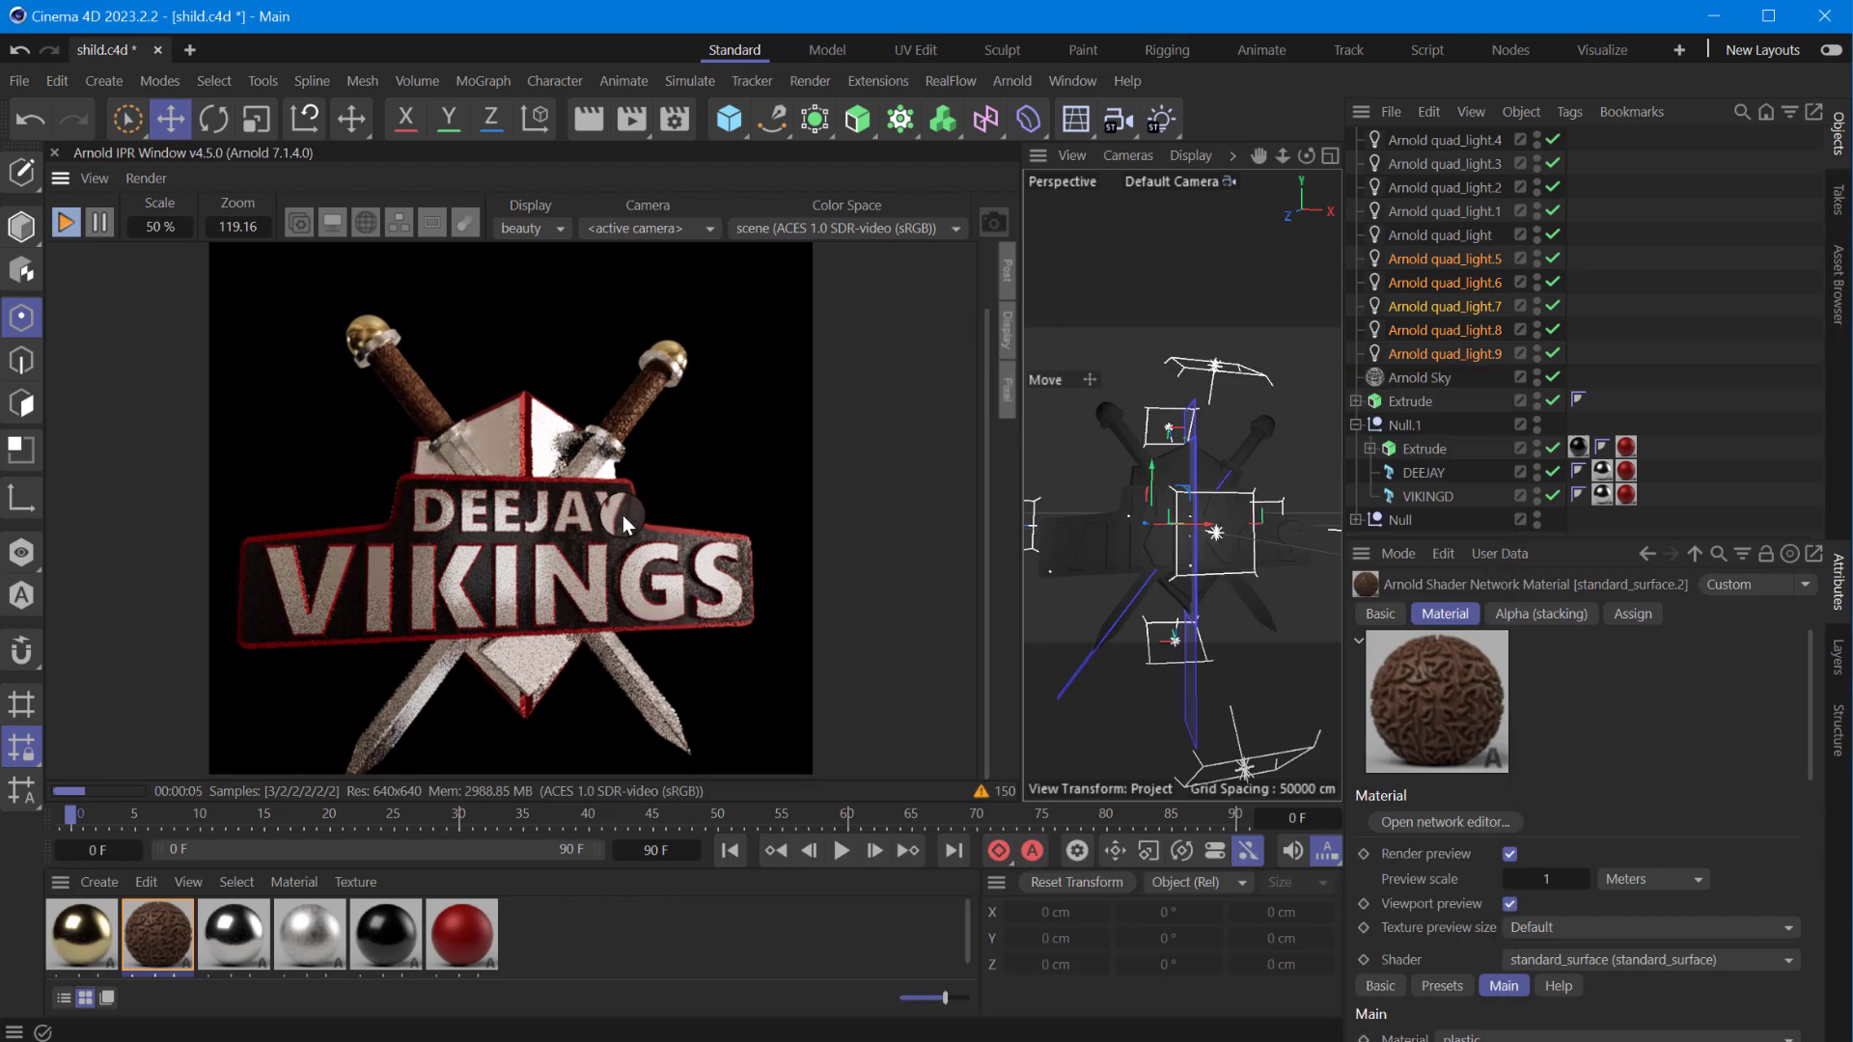
pyautogui.moveTo(1307, 156); pyautogui.dragTo(1319, 197)
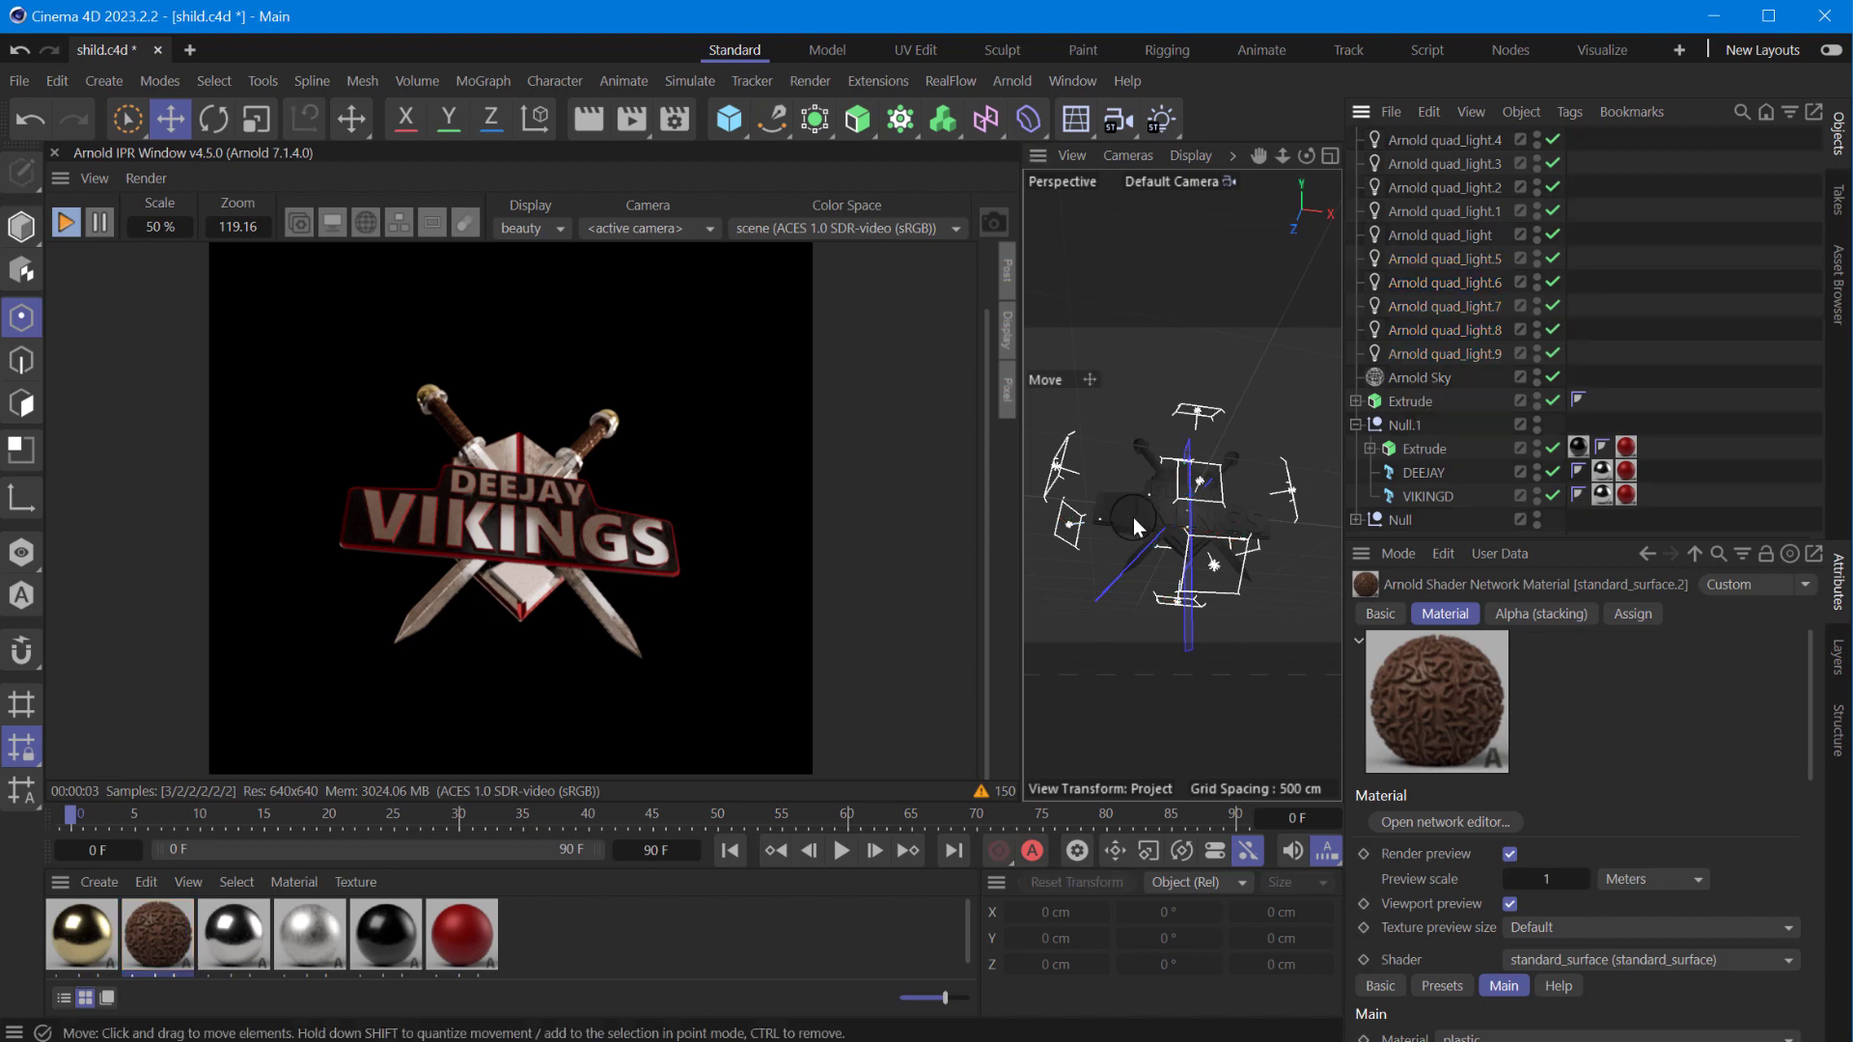
pyautogui.scroll(5, 1197, 547)
# - Add red standard_surface.5 and gold tags to the top-level Extrude, limiting red to R1 edges
pyautogui.scroll(2, 1179, 540)
pyautogui.click(1179, 540)
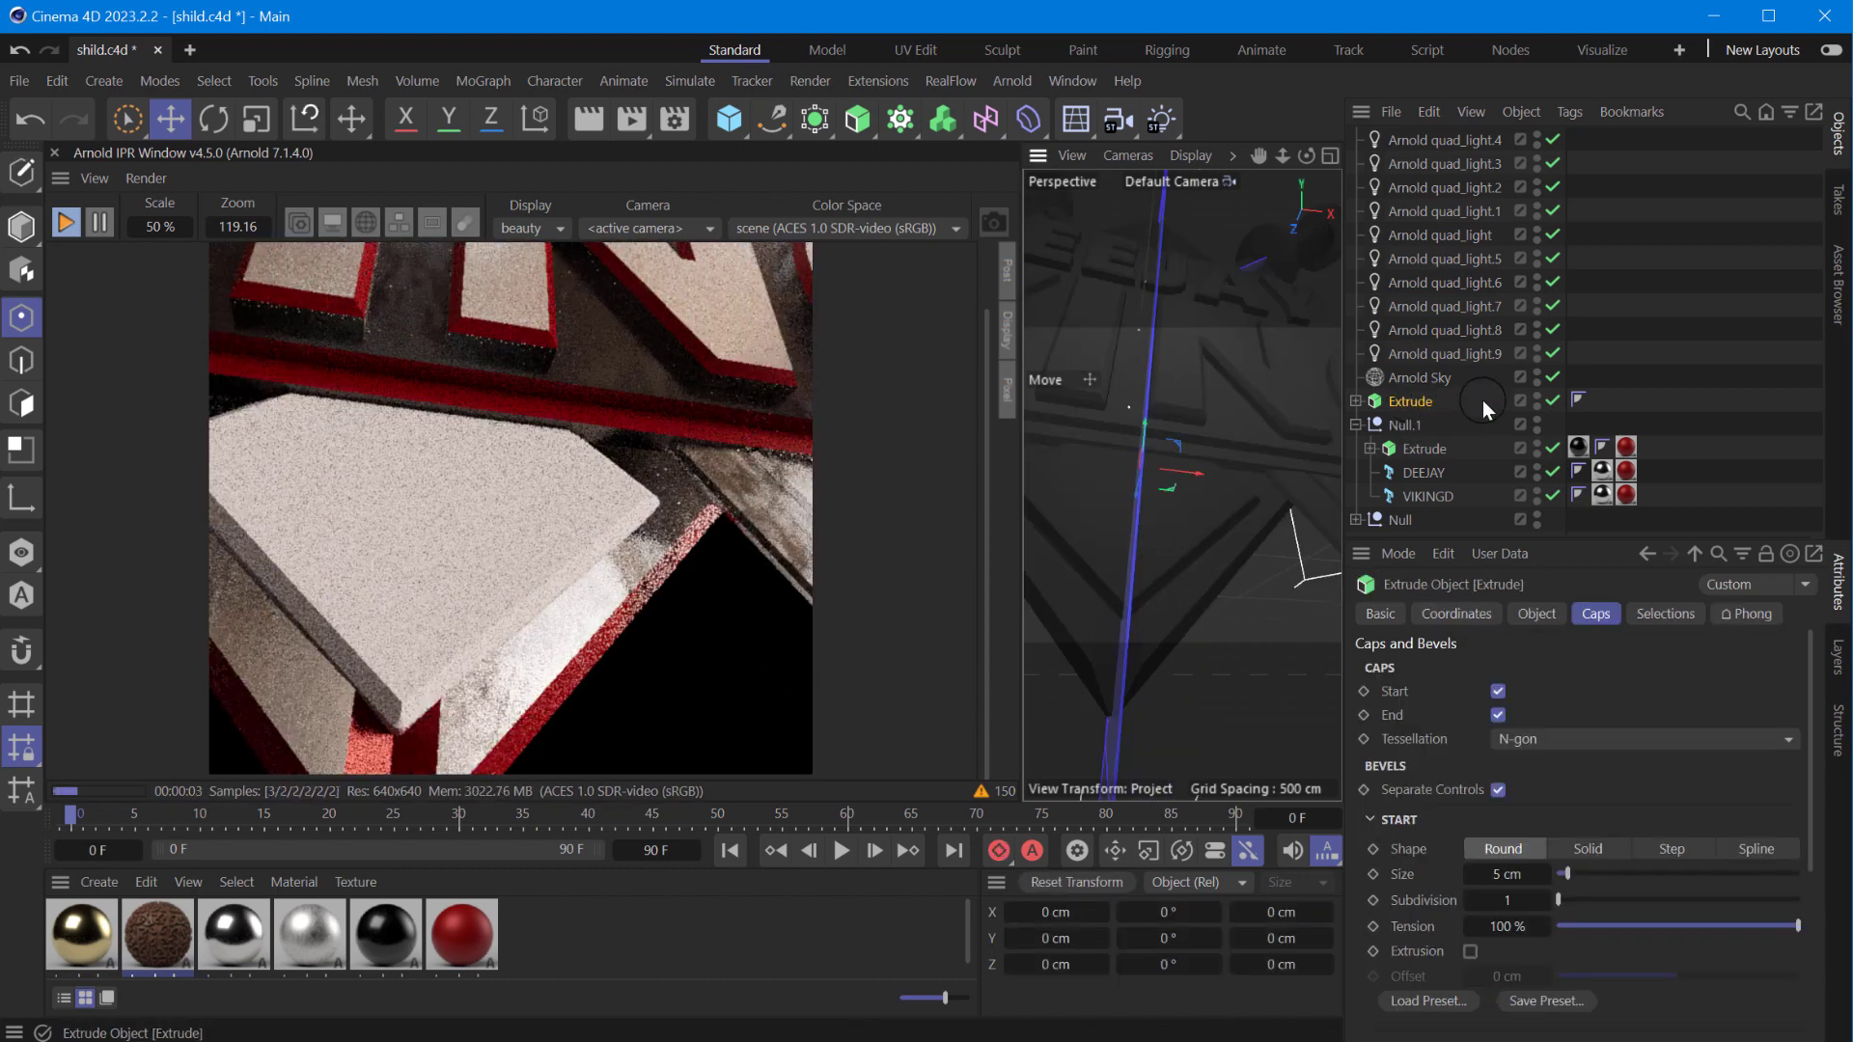
pyautogui.moveTo(1409, 408); pyautogui.dragTo(1409, 407)
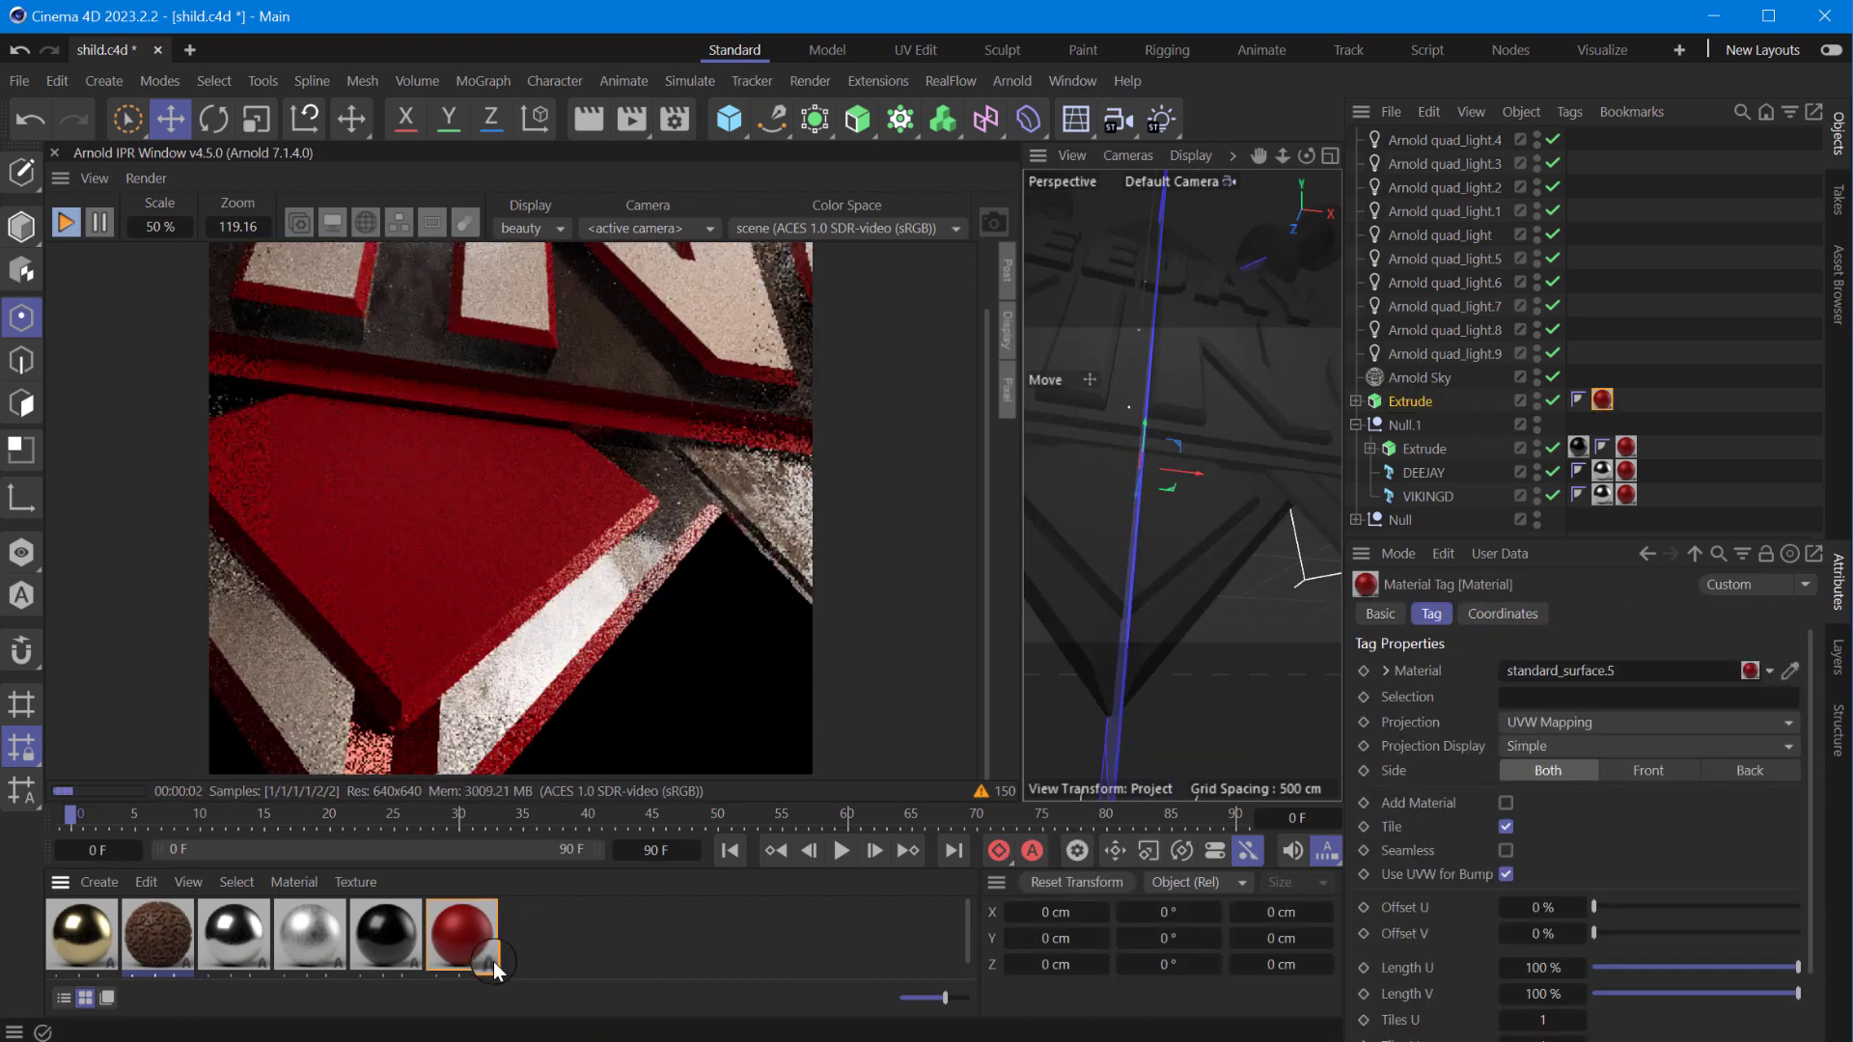
pyautogui.click(1626, 448)
pyautogui.keyDown('ctrl'); pyautogui.moveTo(1631, 454); pyautogui.dragTo(1631, 403); pyautogui.keyUp('ctrl')
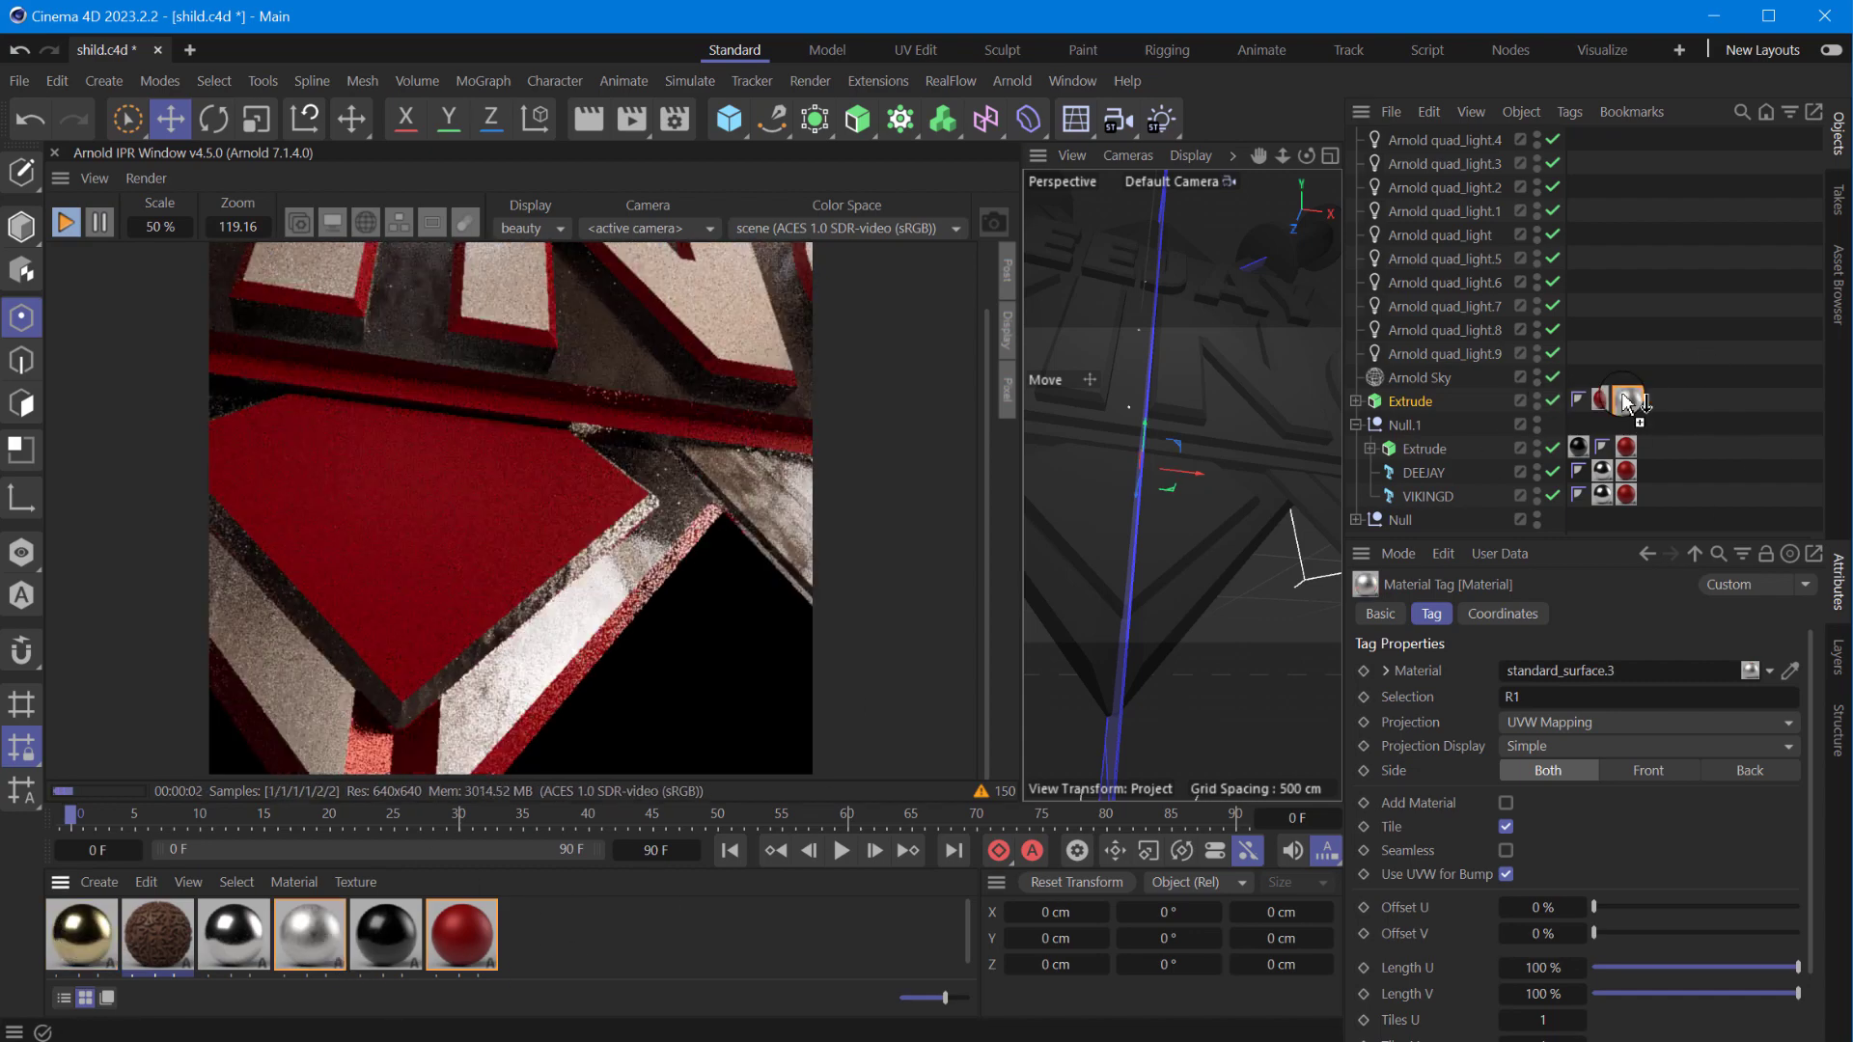
pyautogui.moveTo(1602, 400); pyautogui.dragTo(1644, 400)
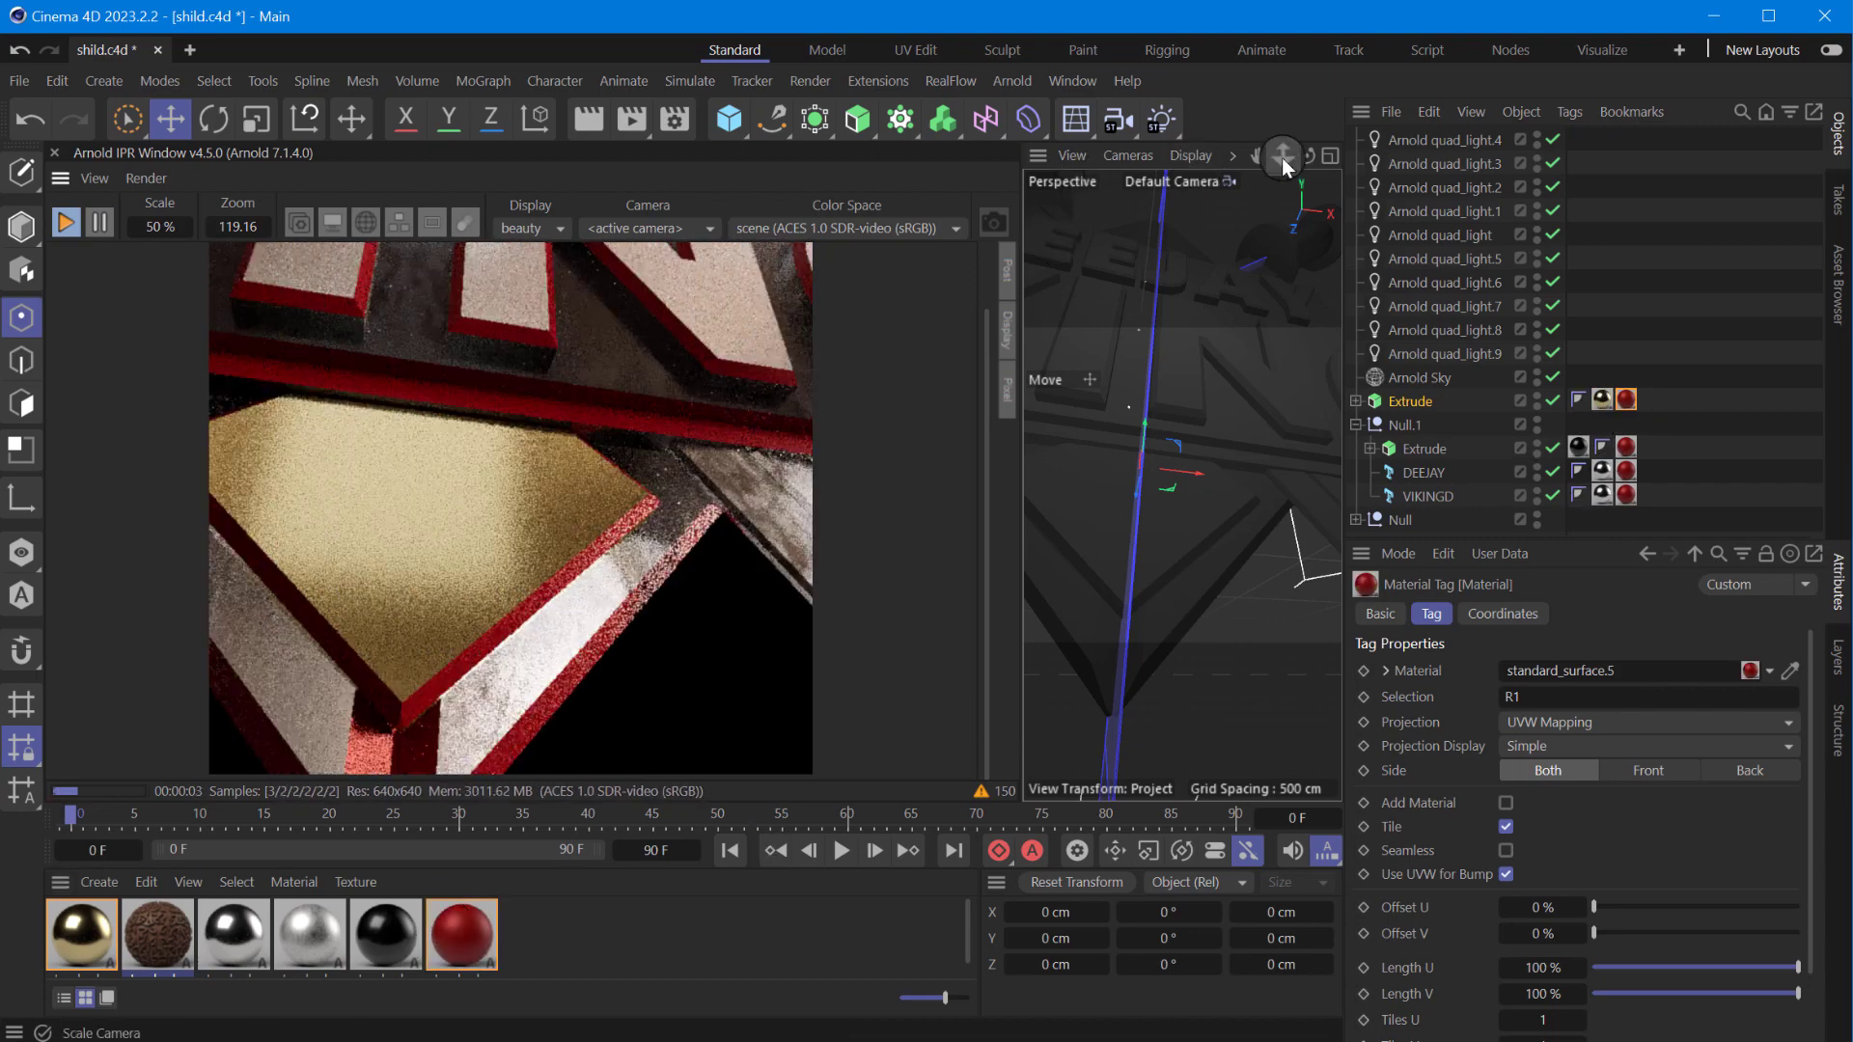
pyautogui.moveTo(1282, 159)
pyautogui.mouseDown()
pyautogui.moveTo(1364, 851)
pyautogui.moveTo(1330, 769)
pyautogui.mouseUp()
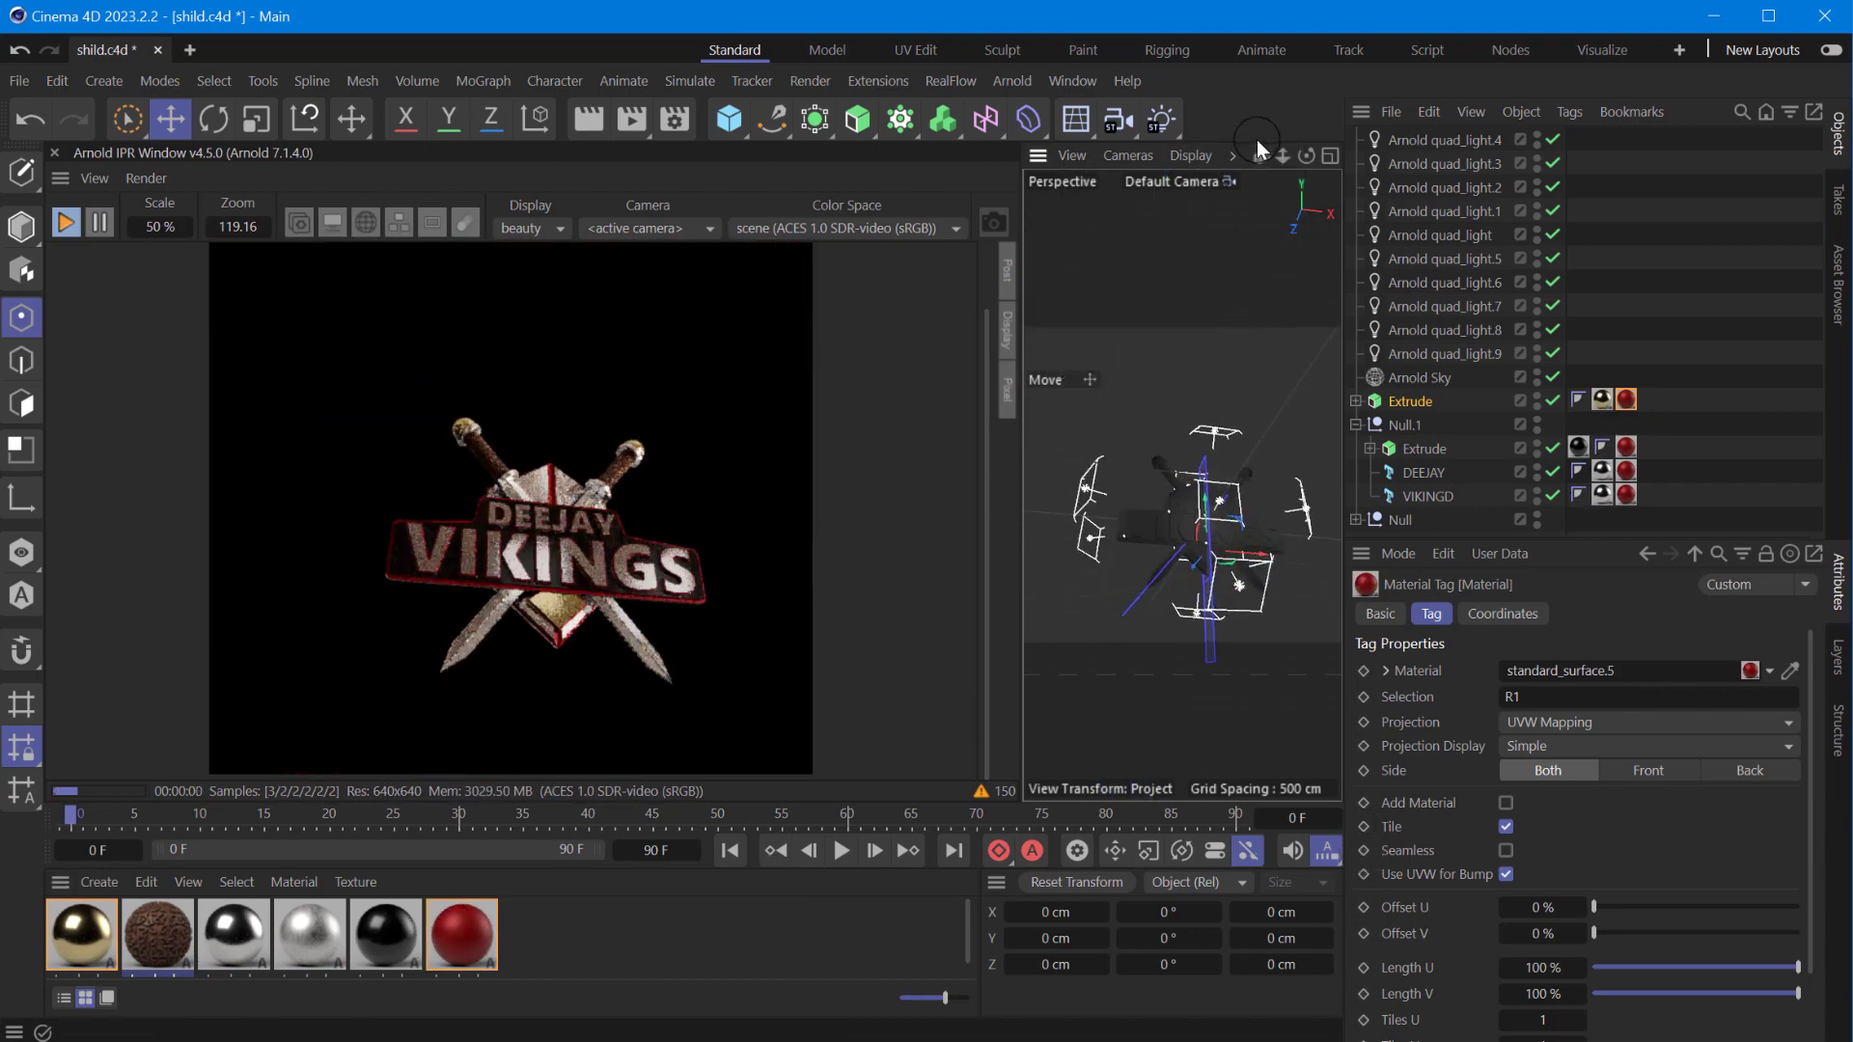